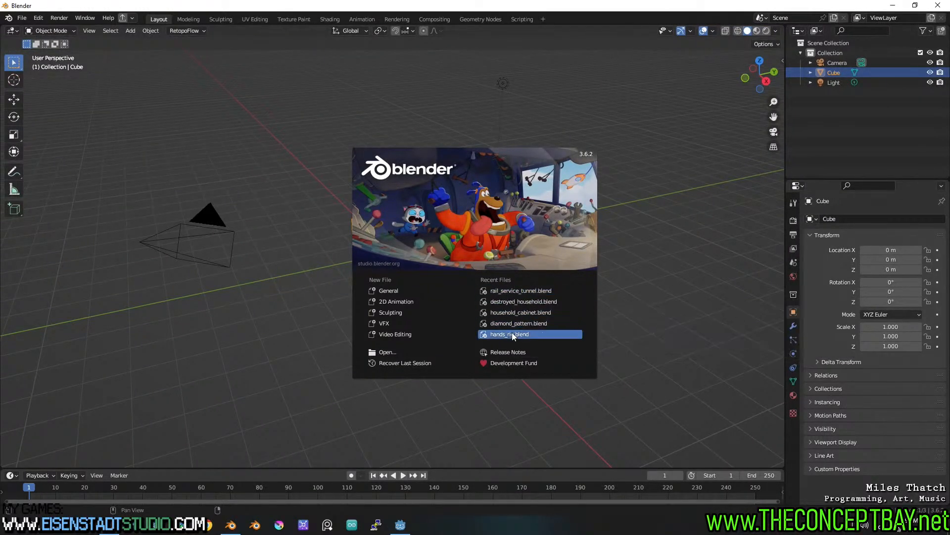
Step: Close the splash screen and delete the default camera, light and cube from the scene
click(406, 288)
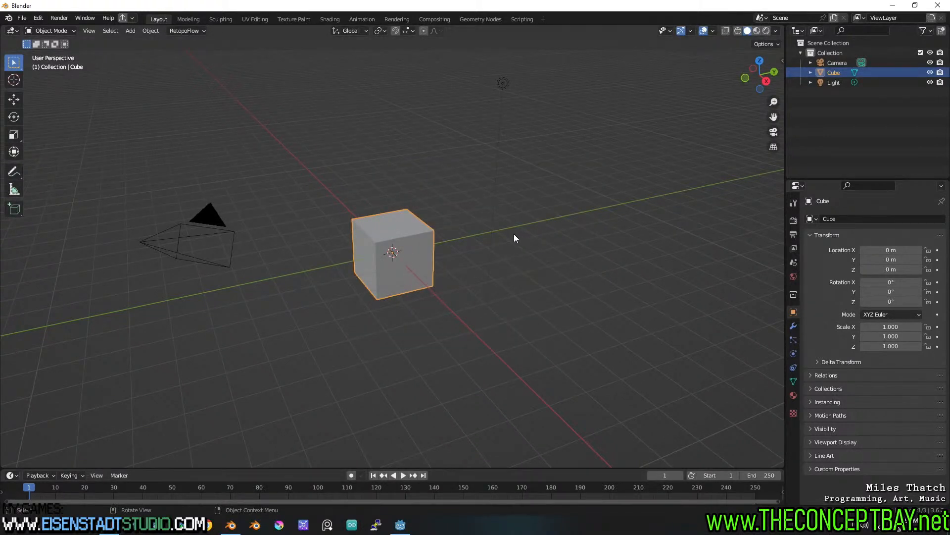
key(a)
shift+double_click(410, 229)
shift+click(410, 229)
key(x)
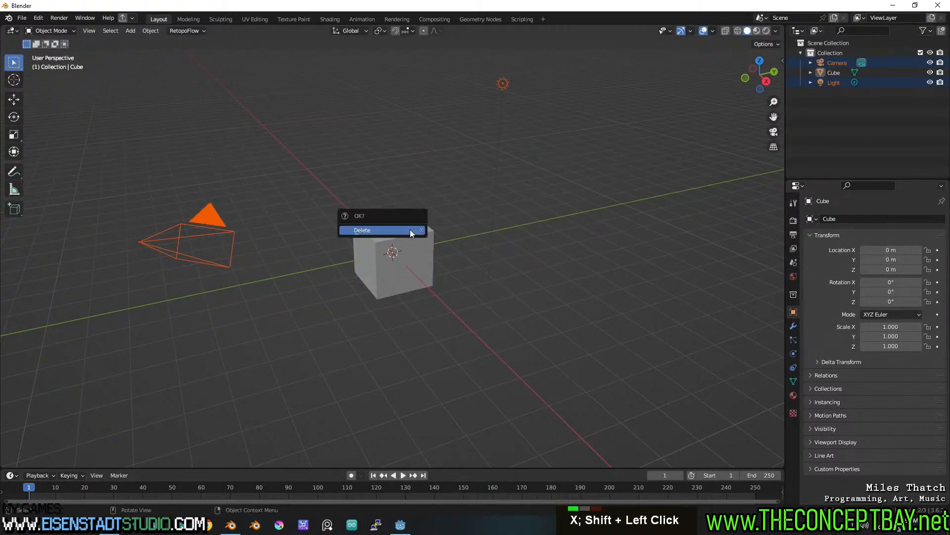
click(410, 230)
click(408, 235)
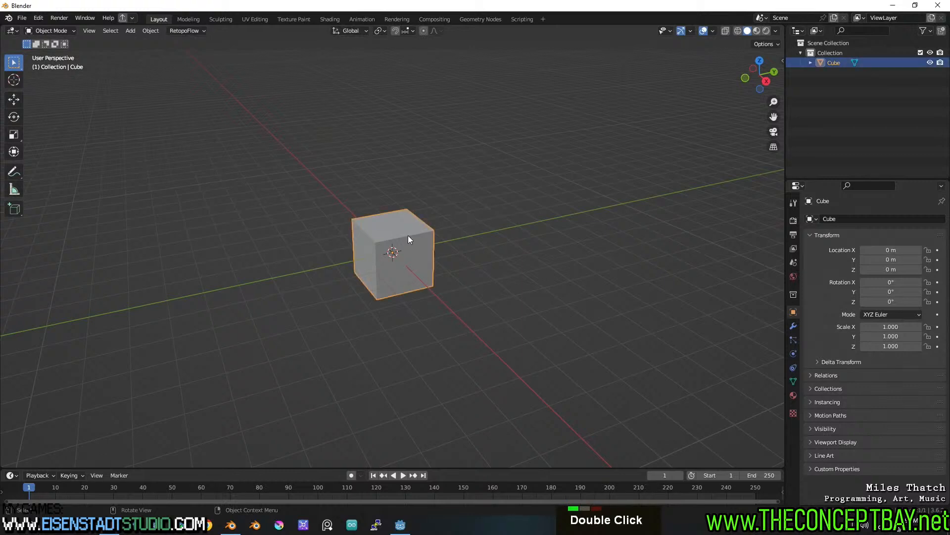
key(Delete)
Step: Add a Bezier curve and, in a top orthographic view, delete all of its default control points
key(shift+a)
mouse_move(494, 227)
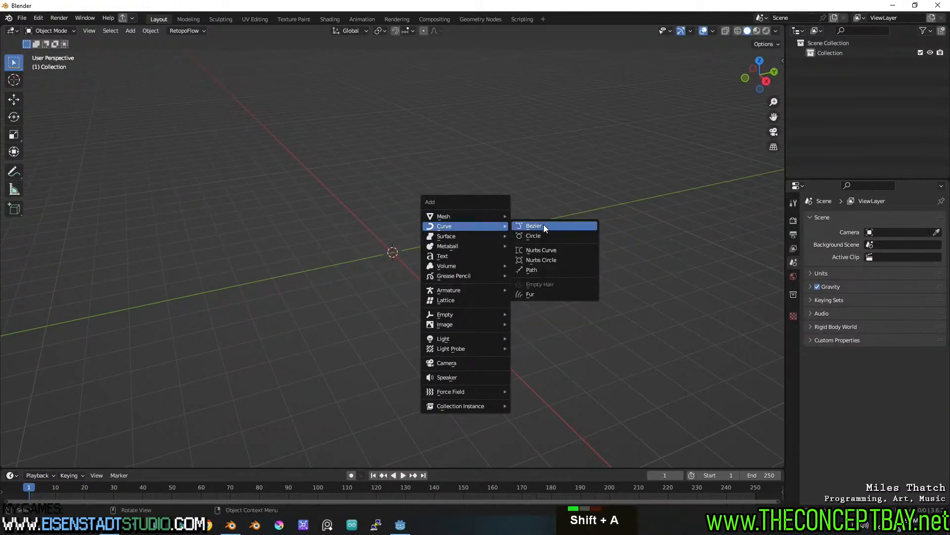
click(543, 223)
alt+middle_drag(527, 232, 505, 276)
alt+middle_click(519, 286)
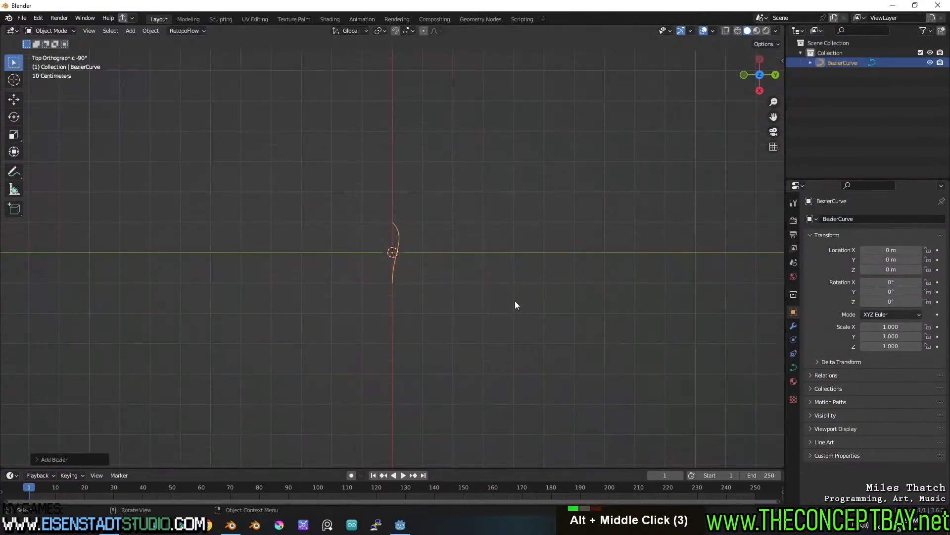
key(Tab)
key(a)
key(x)
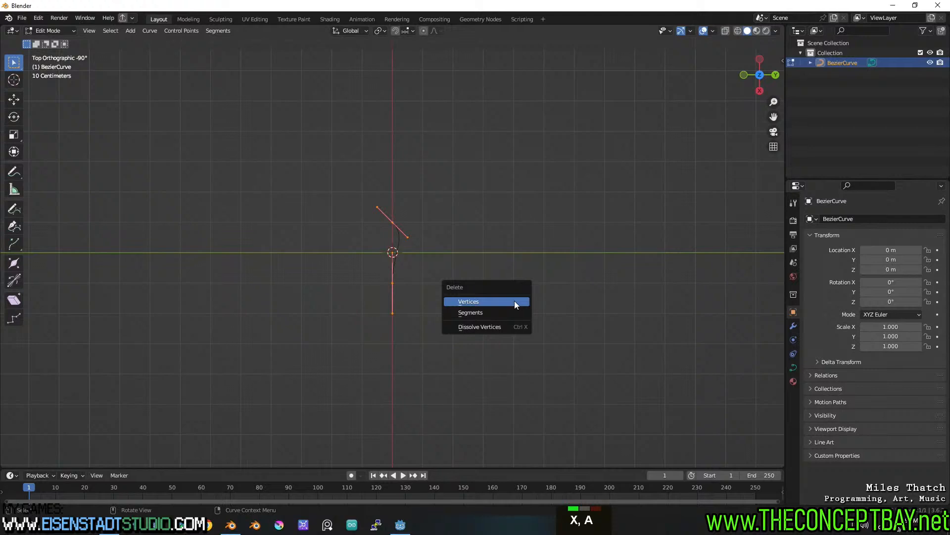
key(Return)
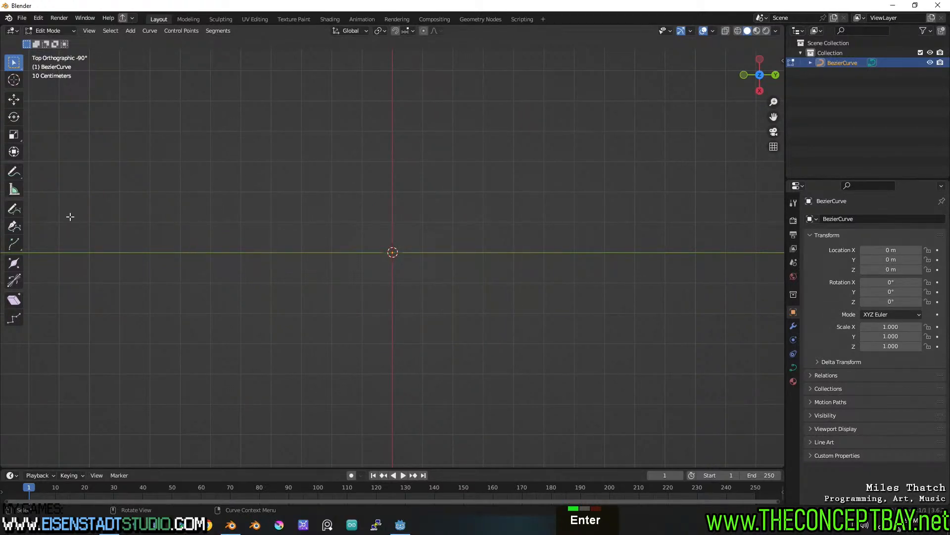
Step: Draw a jagged, closed freehand island outline around the origin with the Draw tool and set its curve Error to 0.02365 m
click(14, 208)
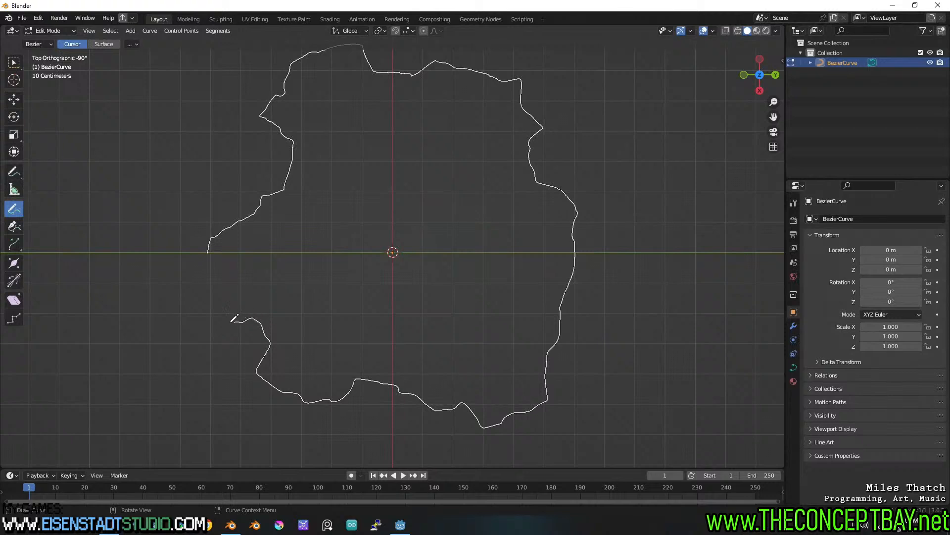
drag(214, 261, 209, 253)
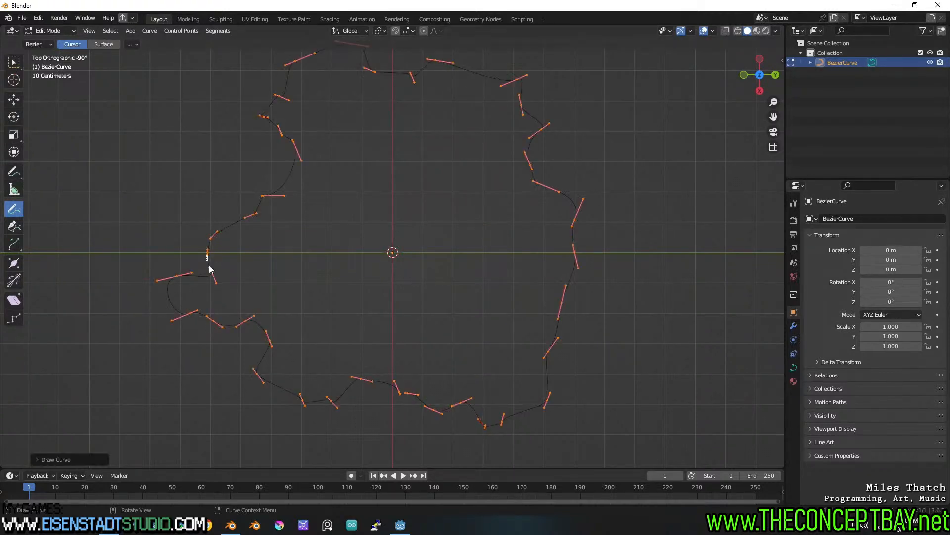
click(79, 459)
mouse_move(144, 424)
mouse_down()
mouse_move(124, 424)
mouse_move(164, 424)
mouse_move(134, 424)
mouse_move(153, 424)
mouse_up()
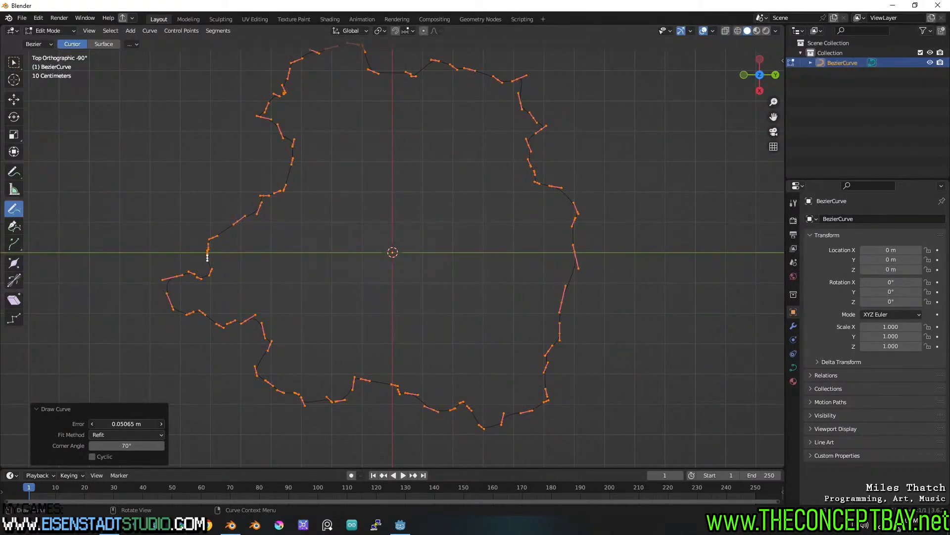
mouse_move(154, 424)
mouse_down()
mouse_move(170, 424)
mouse_move(131, 424)
mouse_move(141, 424)
mouse_up()
key(Return)
Step: Set the drawn outline's spline type to Poly
right_click(228, 324)
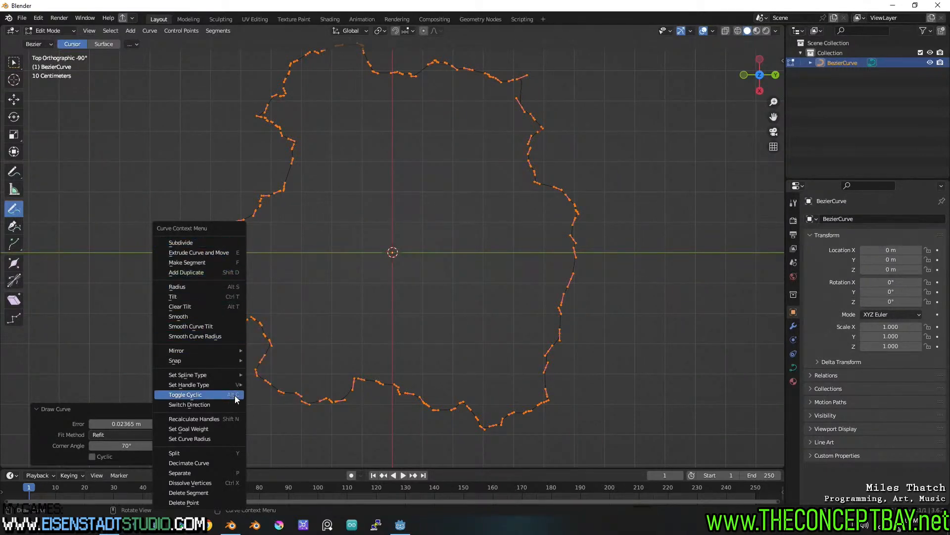
mouse_move(233, 375)
click(262, 376)
Step: Try to fill the outline with a face while it is still a curve
middle_drag(345, 358, 371, 273)
key(f)
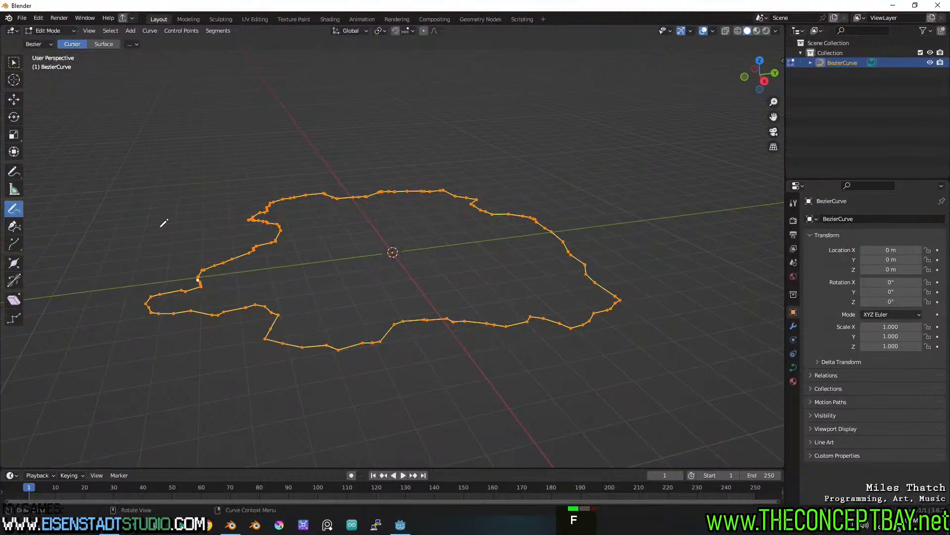
key(w)
key(f)
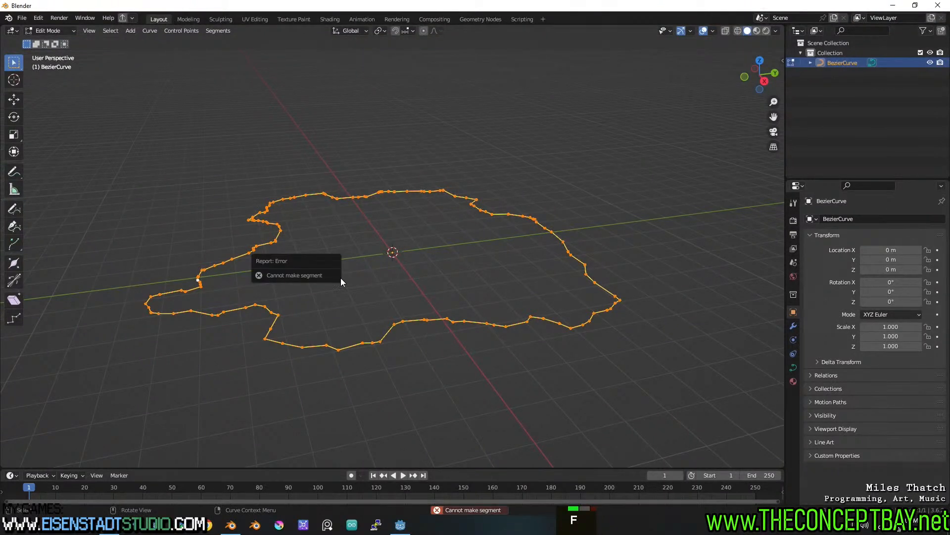
Step: Convert the curve to a mesh and fill its outline with a face
key(Tab)
key(Tab)
key(Tab)
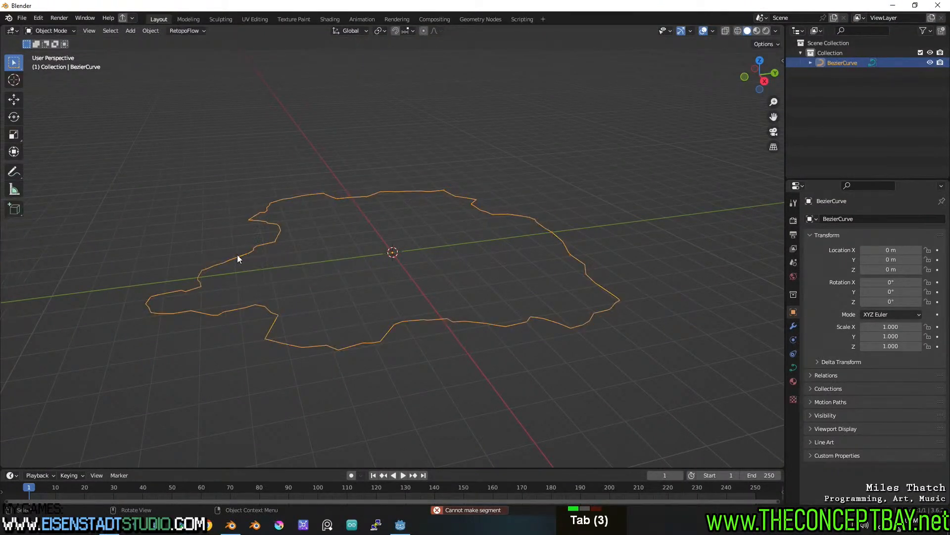
right_click(237, 255)
mouse_move(237, 317)
click(278, 324)
key(Tab)
key(a)
key(f)
Step: Move the filled face up about 0.36 m along Z and extrude it downward about 0.62 m into a slab
key(a)
middle_drag(440, 251, 479, 214)
key(g)
key(z)
click(477, 210)
key(e)
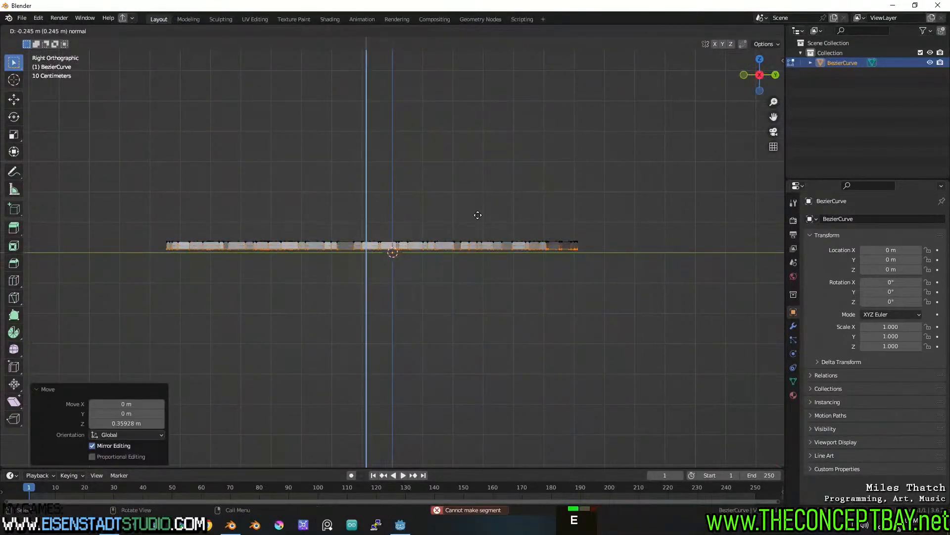
click(477, 223)
middle_drag(478, 223, 477, 227)
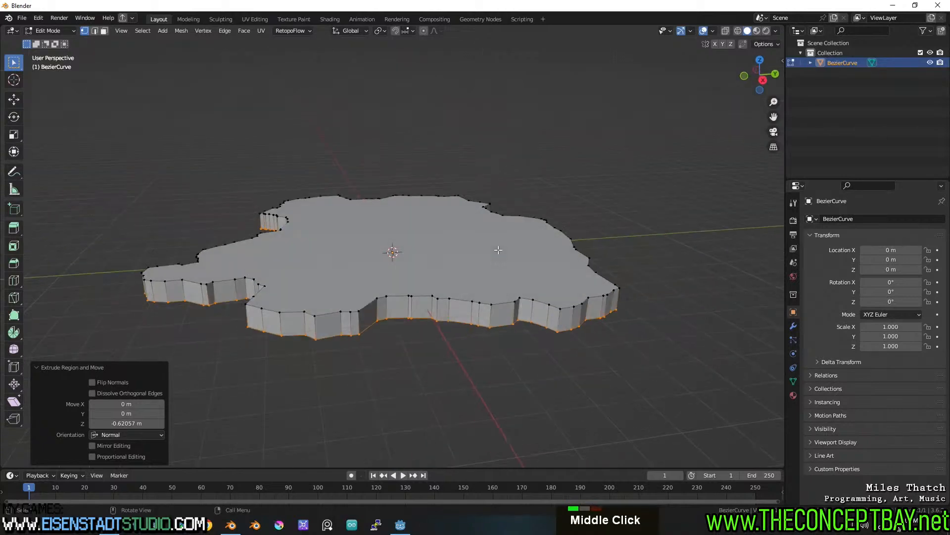
Step: Leave Edit Mode and switch the slab to Sculpt Mode
key(Tab)
middle_drag(592, 222, 465, 238)
scroll(495, 238, up, 2)
key(ctrl+a)
key(Escape)
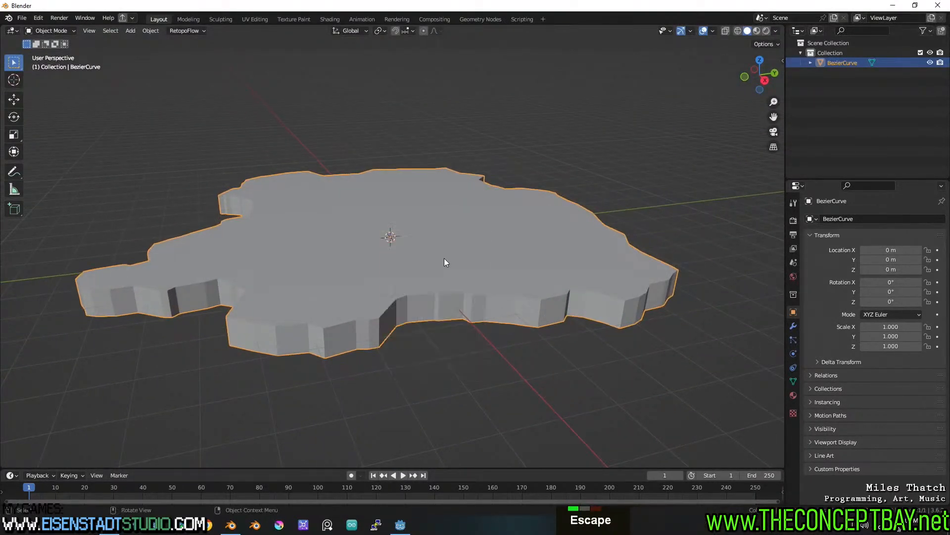
key(ctrl+Tab)
key(ctrl+Tab)
click(441, 317)
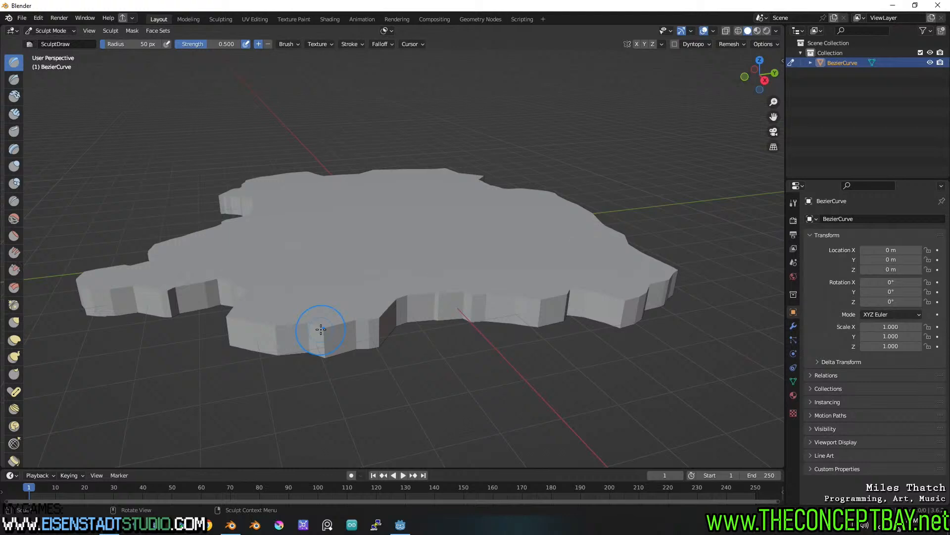
Step: Randomize the positions of all the slab's vertices and return to Sculpt Mode
key(Tab)
key(a)
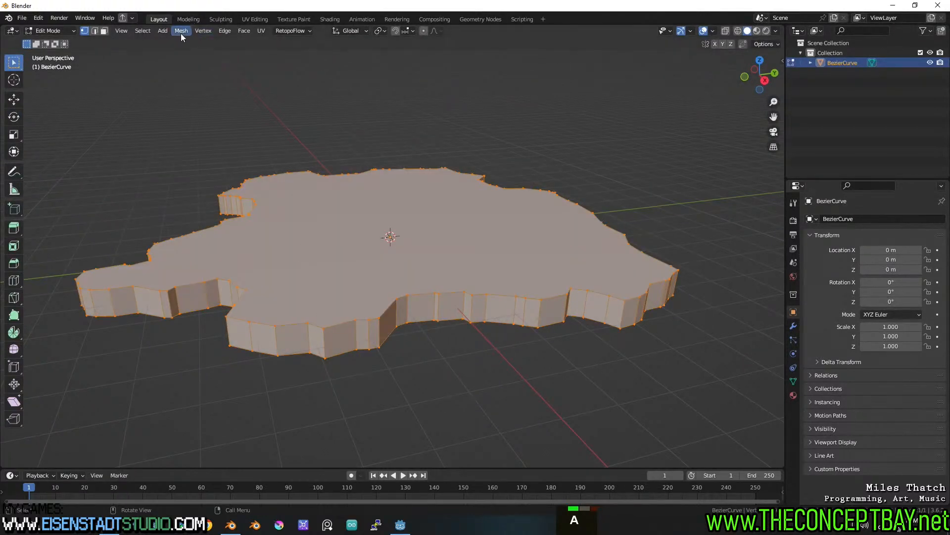
click(181, 31)
mouse_move(222, 56)
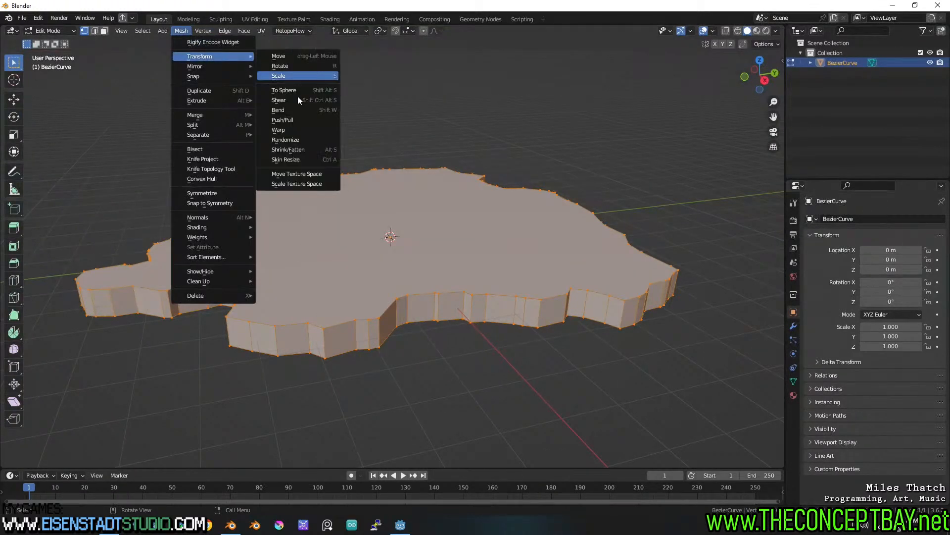
click(292, 139)
key(Tab)
key(ctrl+Tab)
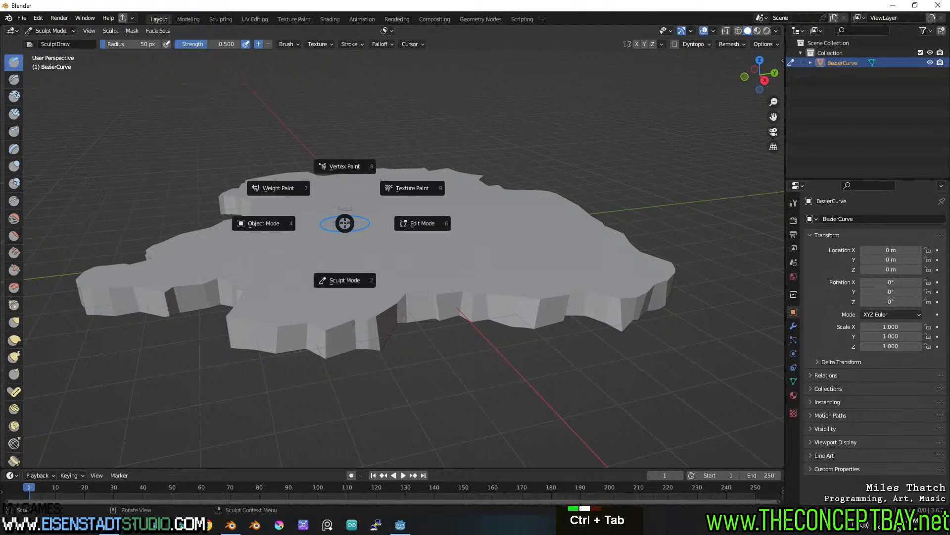
click(344, 279)
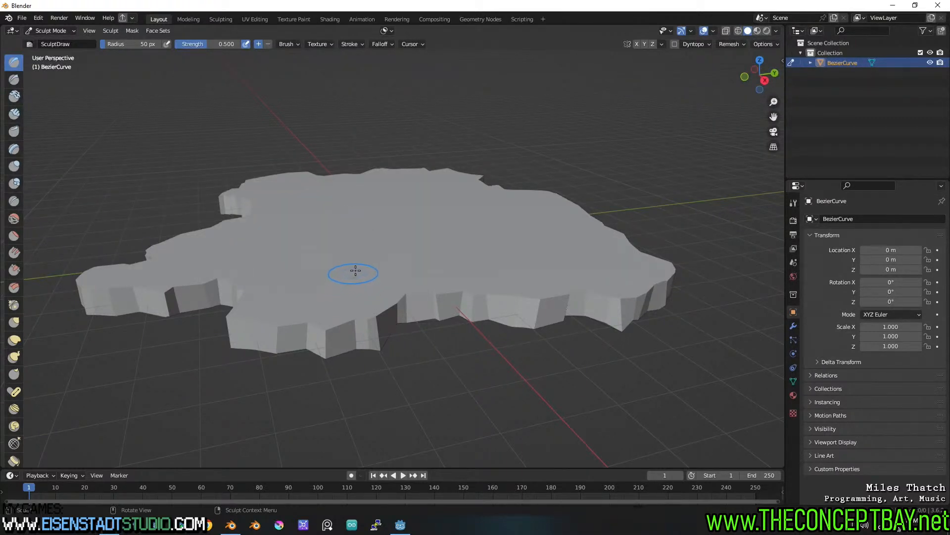
Step: Set the voxel size to about 0.048 m and voxel-remesh the slab
key(Tab)
key(Tab)
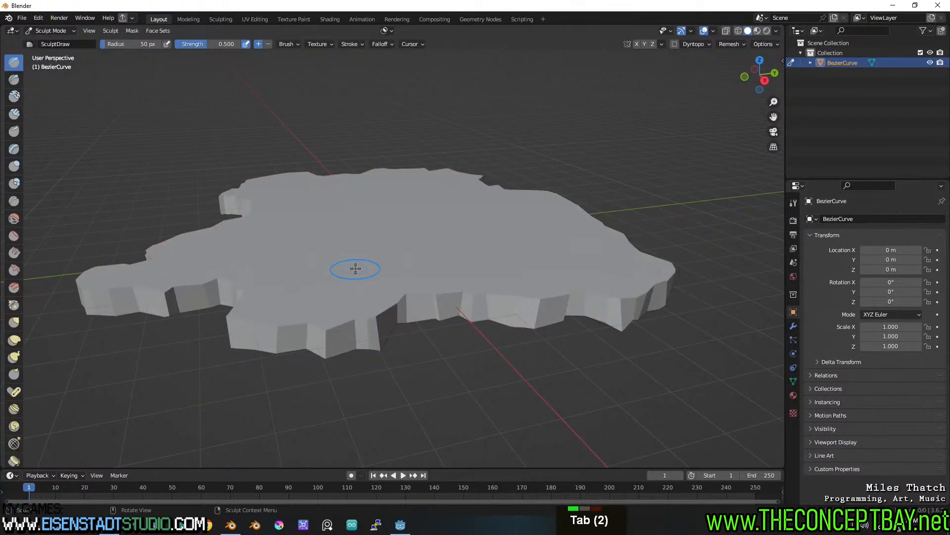
key(ctrl+Tab)
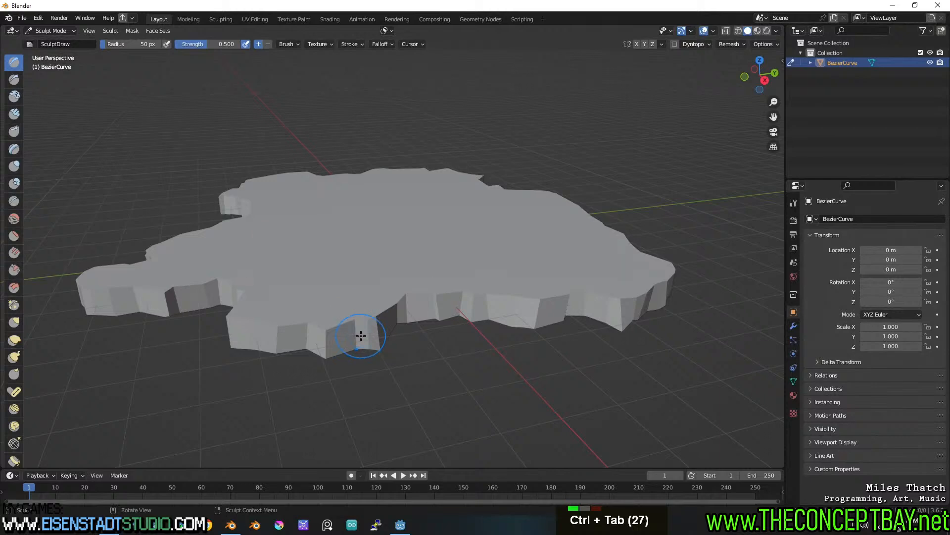
key(r)
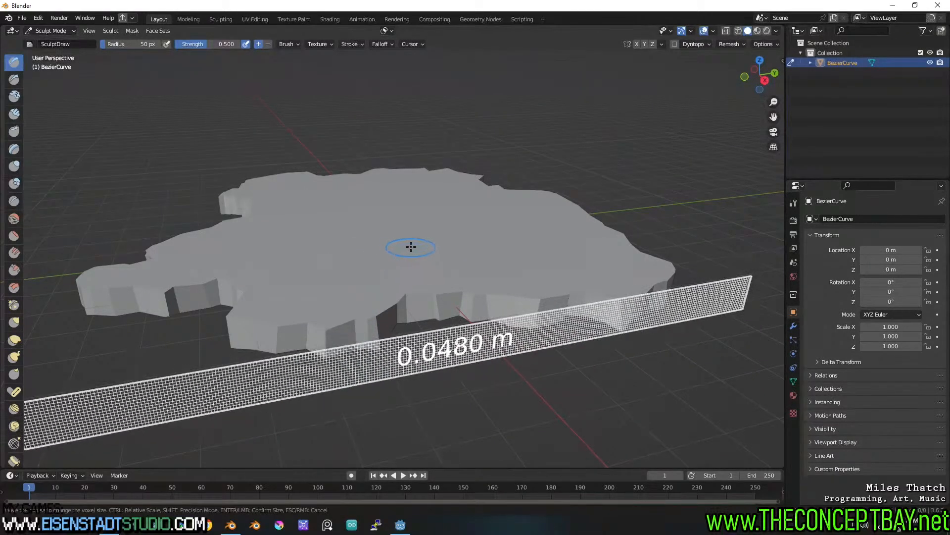
click(405, 248)
key(ctrl+r)
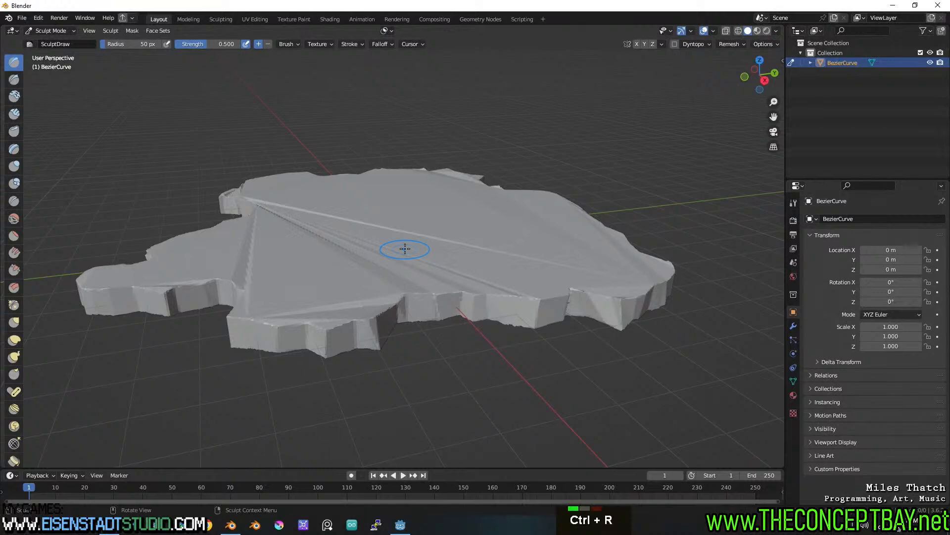
Step: Inspect the remeshed slab's topology in wireframe, return to solid shading and compare the surface before and after the remesh
middle_drag(405, 248, 394, 274)
scroll(380, 280, up, 2)
key(z)
click(191, 276)
scroll(338, 274, down, 1)
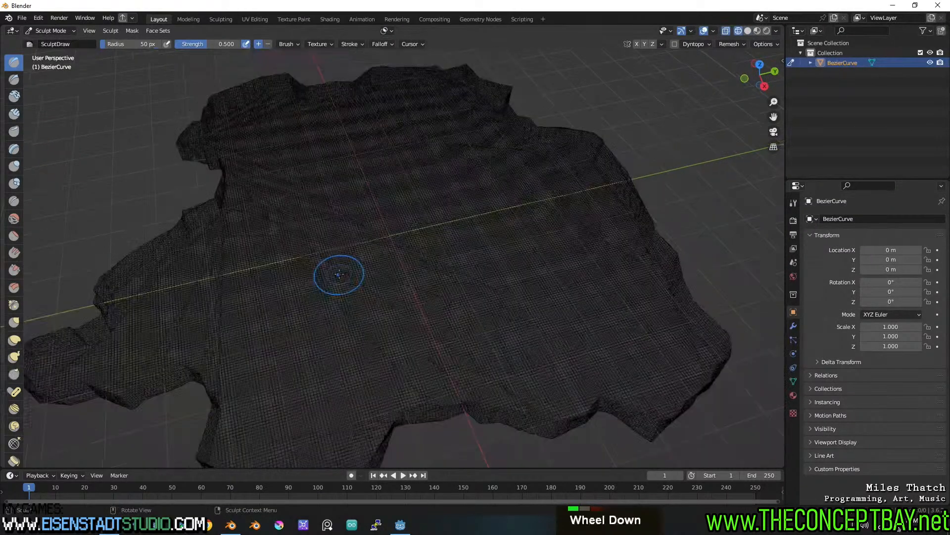
key(z)
click(547, 240)
mouse_move(547, 240)
middle_down()
mouse_move(548, 208)
mouse_move(581, 214)
mouse_move(483, 227)
mouse_move(456, 212)
mouse_move(488, 212)
mouse_move(424, 202)
mouse_move(475, 229)
mouse_move(445, 272)
middle_up()
key(ctrl+z)
key(ctrl+shift+z)
Step: Smooth out the ridges and creases across the slab's top surface with long smoothing strokes
mouse_move(361, 306)
shift+mouse_down()
mouse_move(323, 280)
mouse_move(414, 229)
shift+mouse_up()
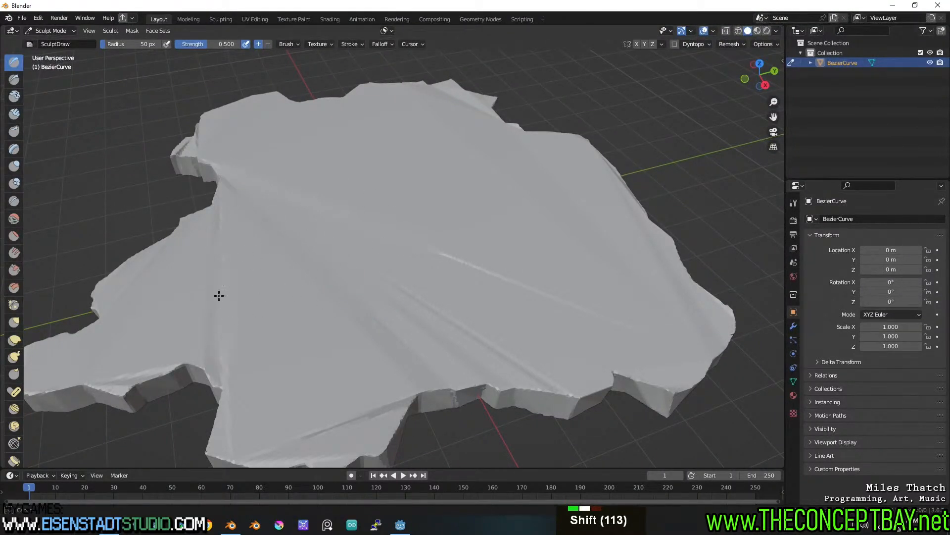
mouse_move(435, 393)
shift+mouse_down()
mouse_move(399, 350)
mouse_move(308, 429)
shift+mouse_up()
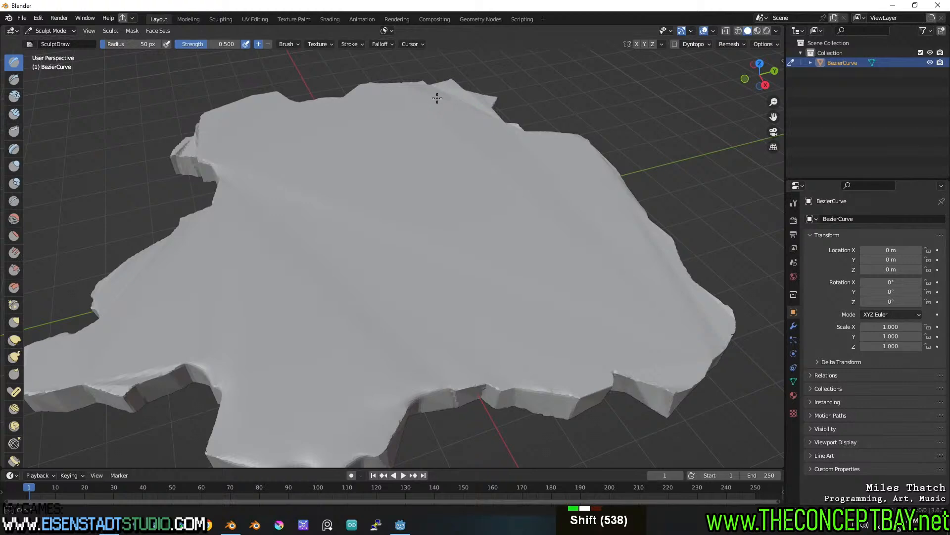
mouse_move(483, 70)
middle_down()
mouse_move(350, 220)
mouse_move(398, 260)
mouse_move(386, 250)
mouse_move(401, 252)
middle_up()
scroll(397, 260, up, 1)
shift+scroll(386, 251, down, 1)
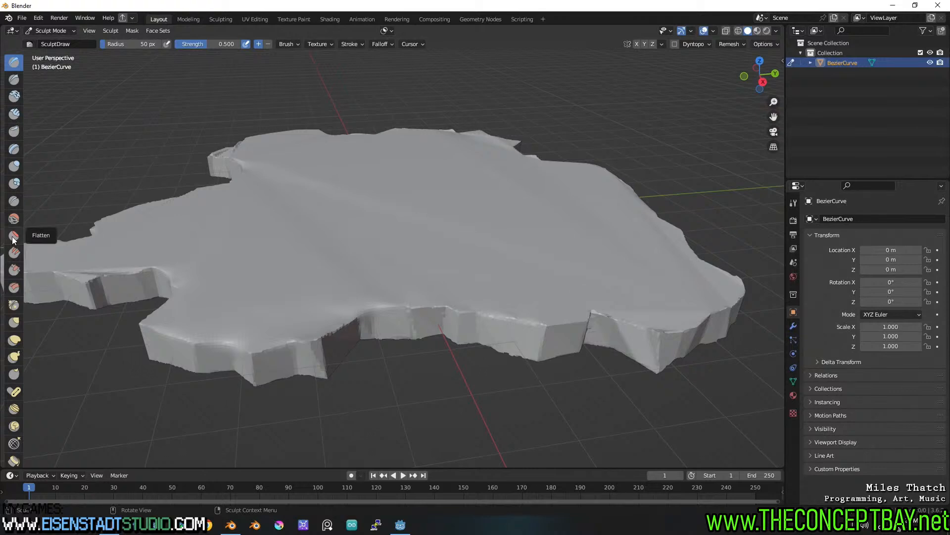
Step: Choose the Scrape brush and enable its Plane Trim at 0.5 m, undoing the test strokes on the slab's edge
click(14, 270)
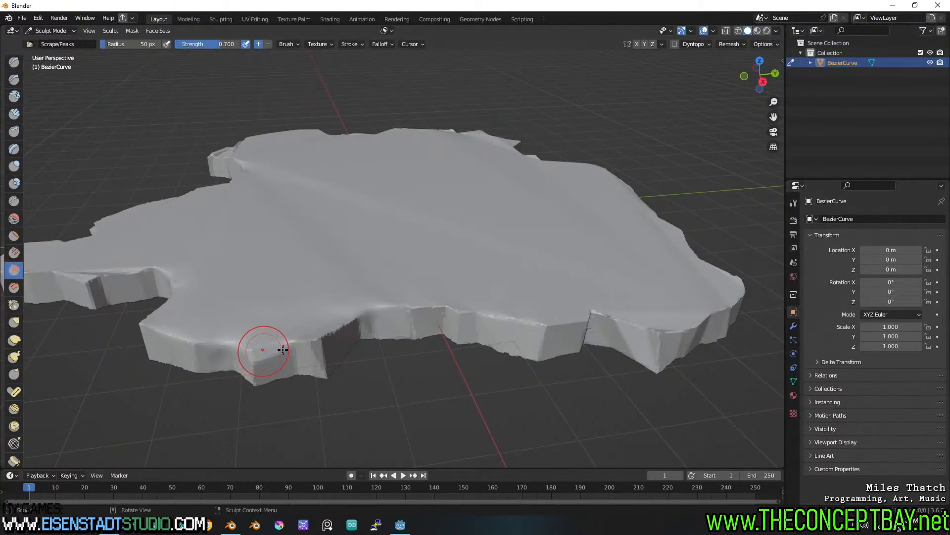
key(ctrl+z)
click(793, 203)
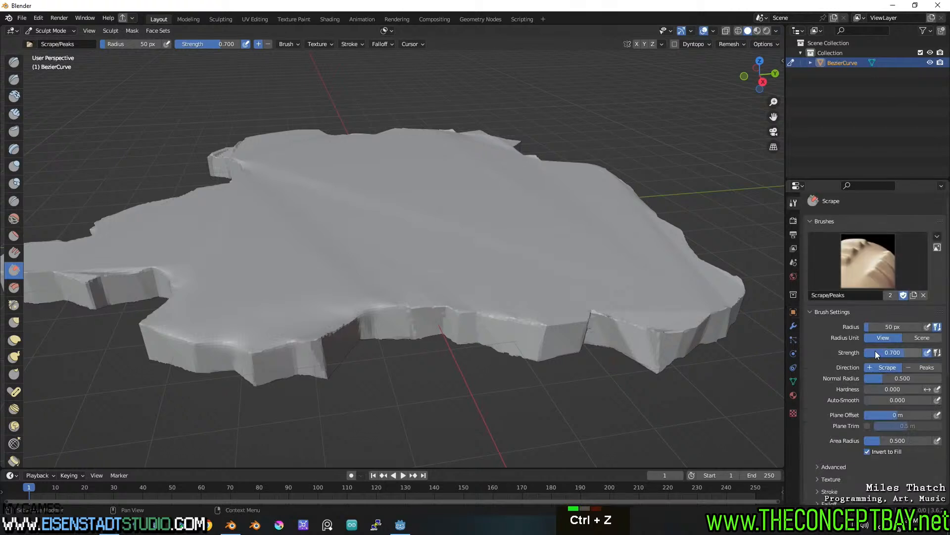
click(867, 426)
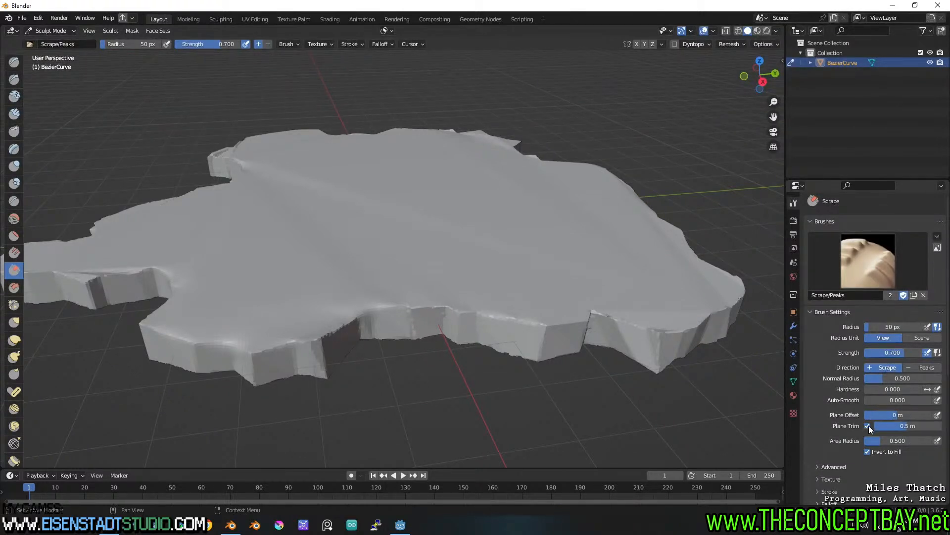
key(ctrl+z)
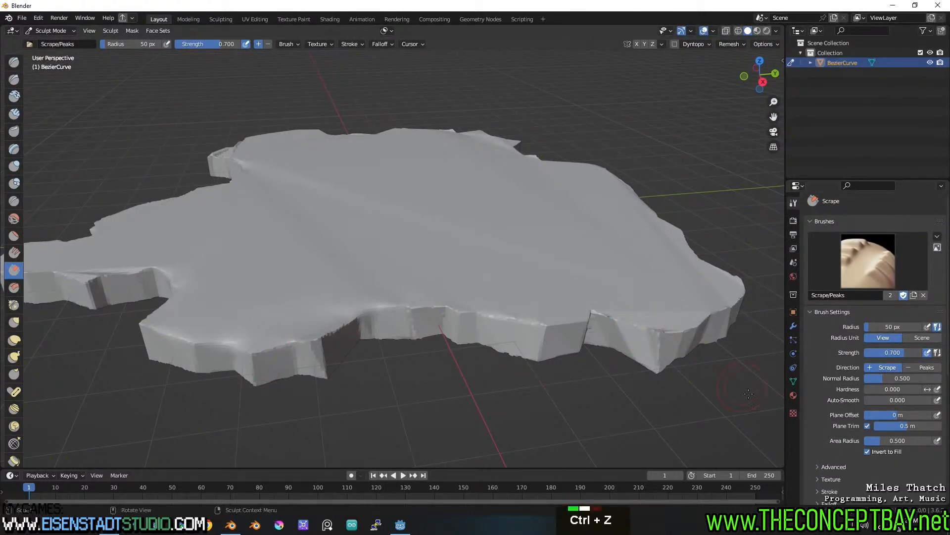
Step: Enable the Original Normal option in the Scrape brush's advanced settings
scroll(849, 454, down, 5)
click(826, 362)
scroll(868, 460, down, 3)
click(867, 459)
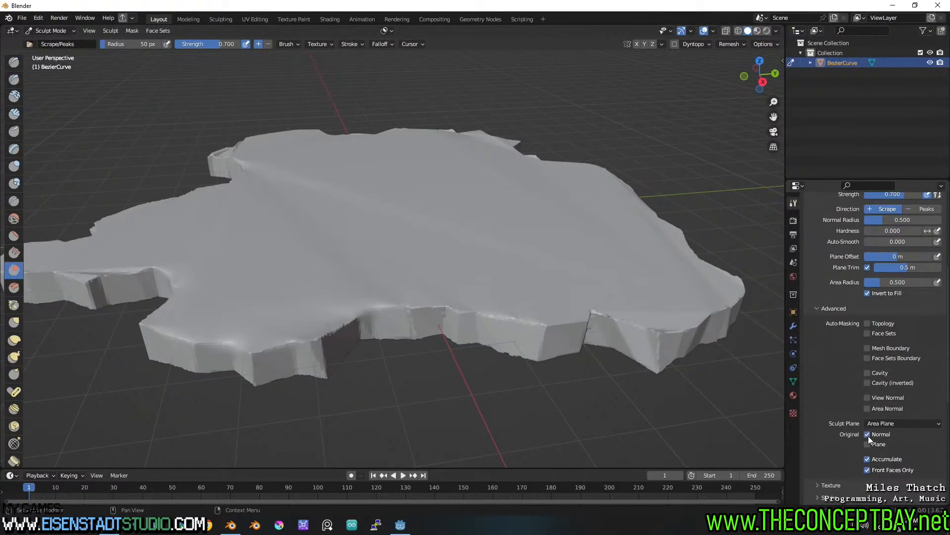
Step: Scrape down the sharp rim along the slab's front edge and smooth its pointed corner with the 50 px brush
mouse_move(257, 351)
mouse_down()
mouse_move(318, 339)
mouse_move(365, 308)
mouse_move(367, 319)
mouse_move(391, 303)
mouse_move(386, 318)
mouse_move(418, 306)
mouse_up()
scroll(424, 314, up, 2)
mouse_move(424, 314)
shift+middle_down()
mouse_move(377, 302)
mouse_move(358, 312)
shift+middle_up()
mouse_move(358, 312)
mouse_down()
mouse_move(510, 307)
mouse_move(501, 304)
mouse_move(503, 322)
mouse_up()
middle_drag(503, 322, 437, 327)
middle_drag(355, 318, 384, 330)
mouse_move(351, 331)
mouse_down()
mouse_move(365, 319)
mouse_move(383, 324)
mouse_up()
shift+drag(202, 280, 218, 281)
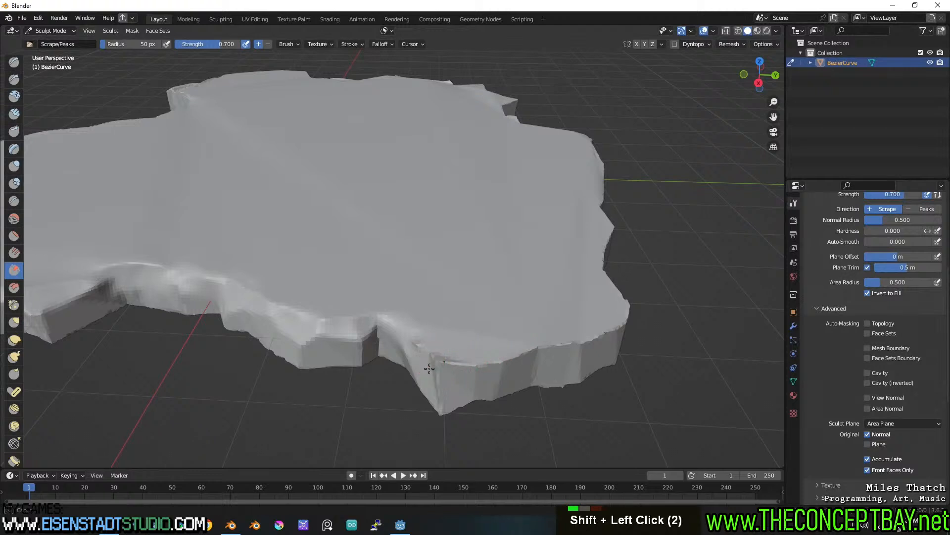
shift+drag(434, 360, 452, 359)
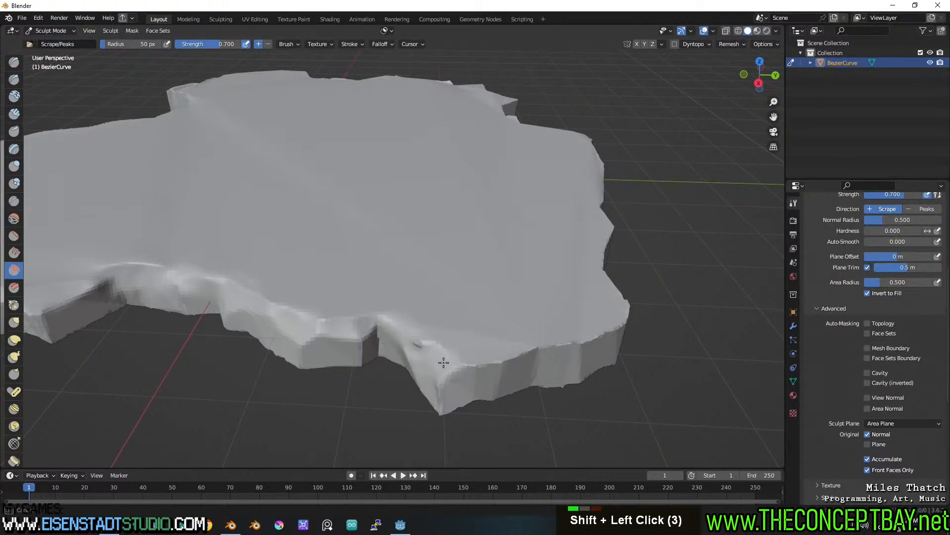
Step: Enlarge the brush radius to 83 px and bevel the rim from the pointed corner along the adjoining edge
key(f)
double_click(441, 355)
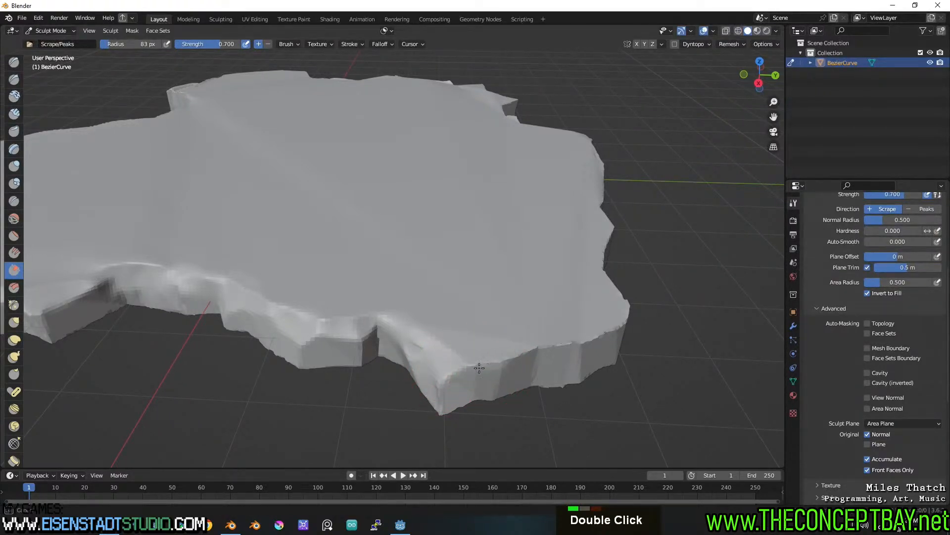
middle_drag(441, 354, 324, 348)
drag(317, 343, 250, 325)
mouse_move(247, 323)
mouse_down()
mouse_move(240, 334)
mouse_move(291, 337)
mouse_up()
mouse_move(354, 340)
mouse_down()
mouse_move(363, 344)
mouse_move(335, 343)
mouse_move(379, 343)
mouse_up()
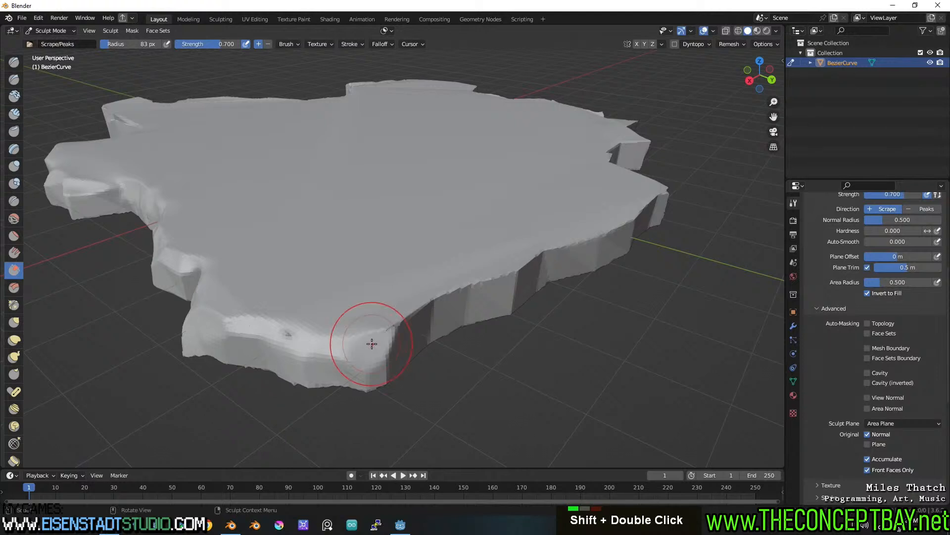
Step: Scrape and smooth the next stretch of rim towards the Y axis into a soft bevel
middle_drag(372, 399, 339, 392)
shift+click(333, 303)
mouse_move(296, 323)
shift+mouse_down()
mouse_move(276, 318)
mouse_move(257, 337)
shift+mouse_up()
shift+drag(382, 307, 362, 302)
middle_drag(350, 308, 352, 312)
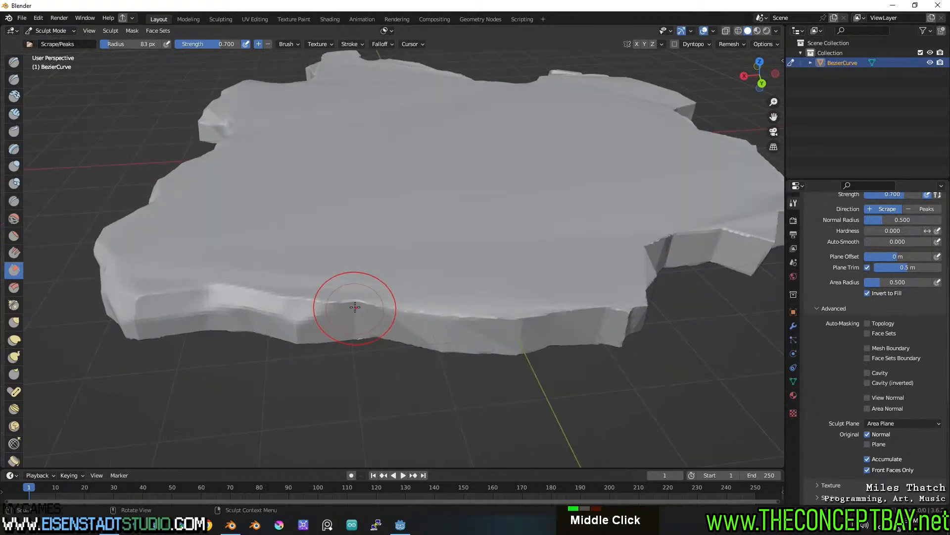
mouse_move(373, 314)
shift+mouse_down()
mouse_move(399, 304)
mouse_move(429, 312)
mouse_move(423, 322)
shift+mouse_up()
Step: Bevel the rim up to the protruding corner just past the Y axis, undoing the unwanted strokes and reworking them
middle_drag(481, 320, 418, 325)
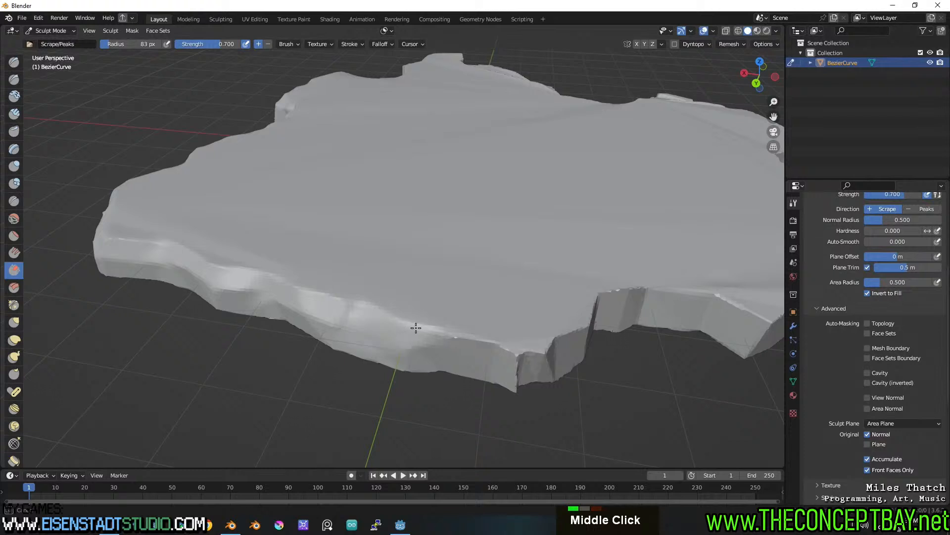
key(ctrl+z)
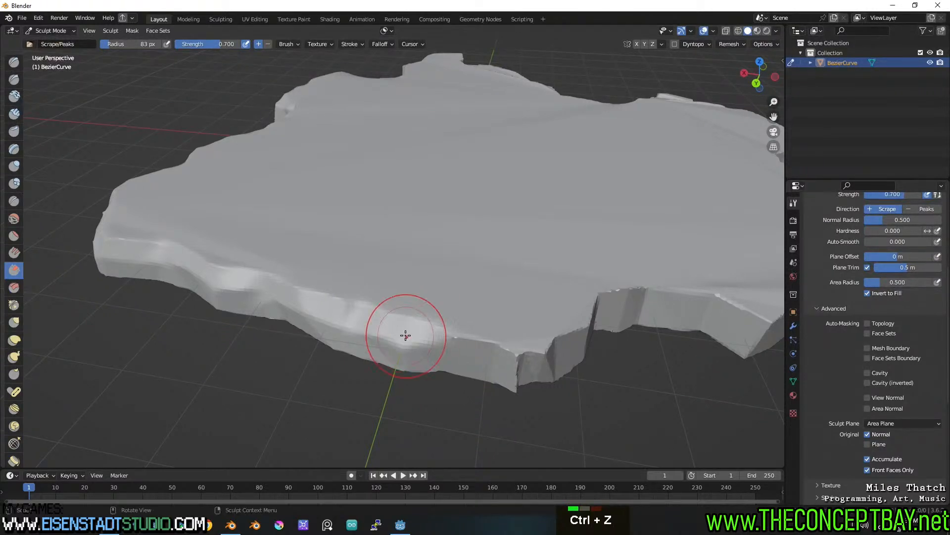
middle_drag(406, 335, 414, 328)
mouse_move(413, 370)
shift+mouse_down()
mouse_move(441, 372)
mouse_move(408, 373)
shift+mouse_up()
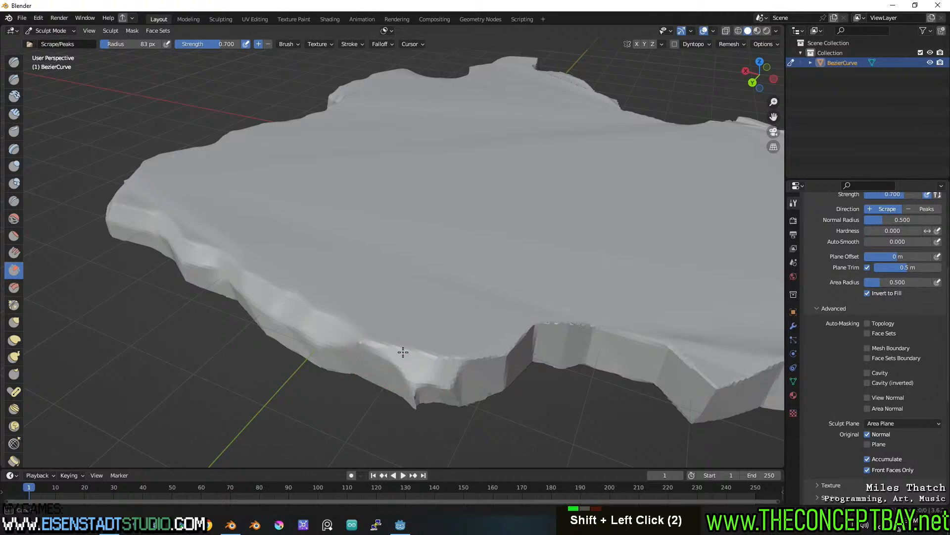
middle_drag(361, 345, 303, 335)
key(ctrl+z)
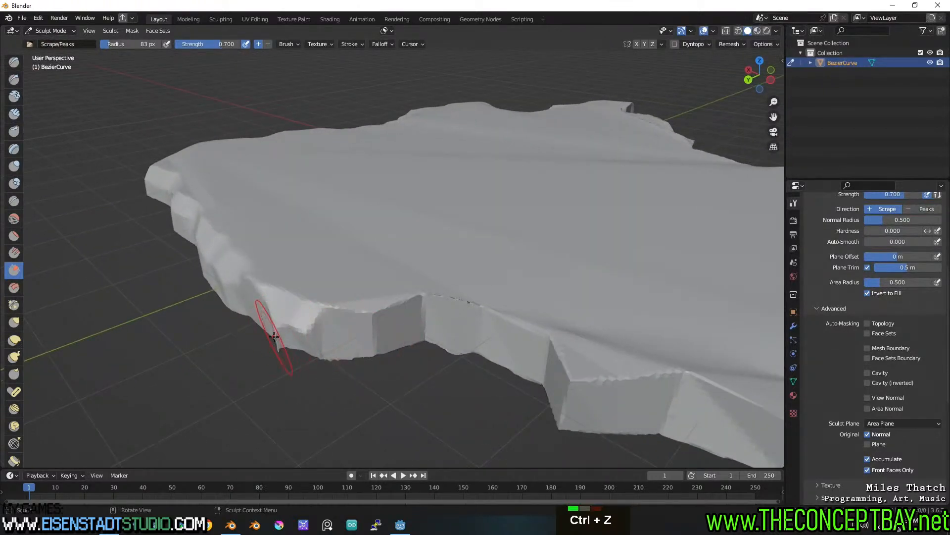
shift+drag(274, 337, 277, 334)
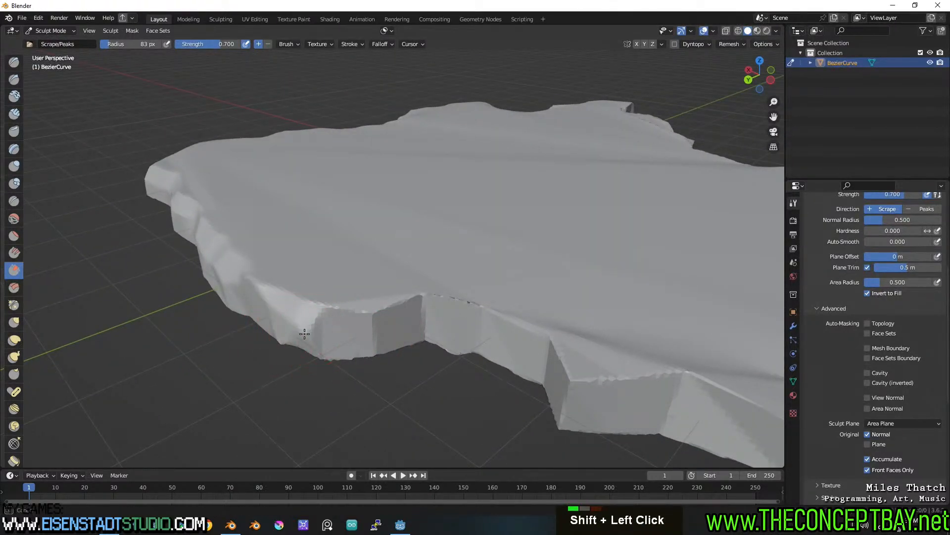
shift+drag(319, 311, 324, 309)
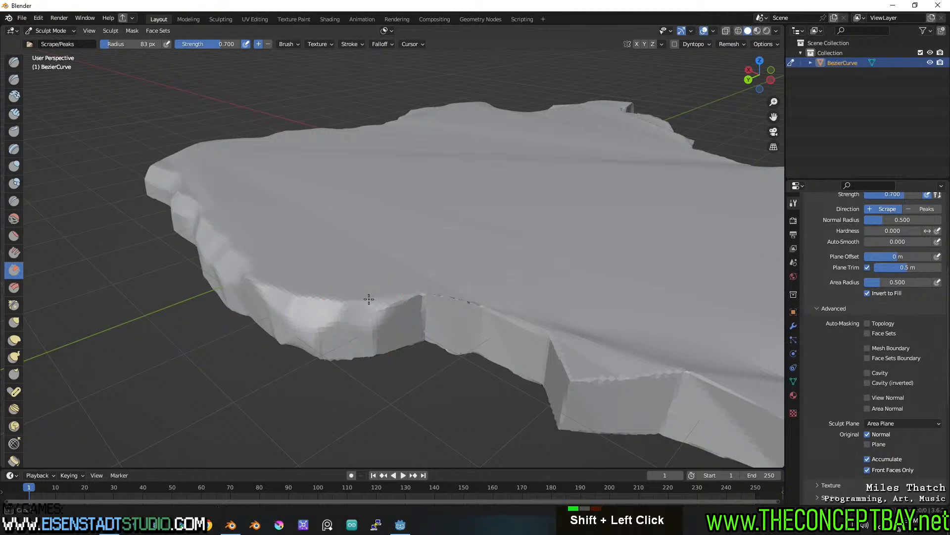
Step: Round off the rim past that corner and through the shallow inward notch beside it
shift+drag(420, 296, 416, 295)
mouse_move(416, 295)
middle_down()
mouse_move(452, 310)
mouse_move(352, 308)
mouse_move(440, 307)
middle_up()
shift+click(435, 309)
shift+click(433, 312)
mouse_move(433, 312)
shift+mouse_down()
mouse_move(419, 318)
mouse_move(460, 331)
mouse_move(471, 317)
mouse_move(547, 325)
shift+mouse_up()
shift+drag(548, 325, 519, 333)
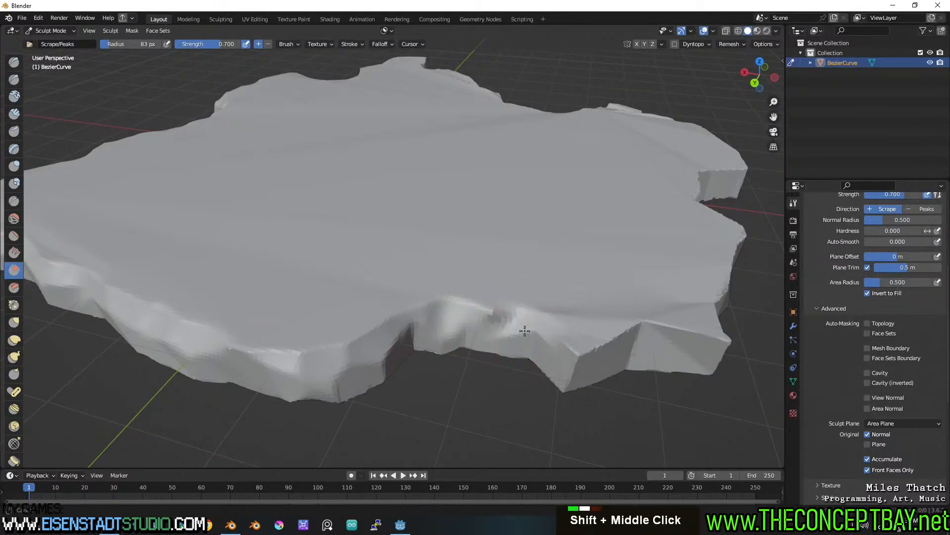
Step: Bevel the top edges of the two angular points beyond the notch
shift+middle_drag(530, 335, 457, 339)
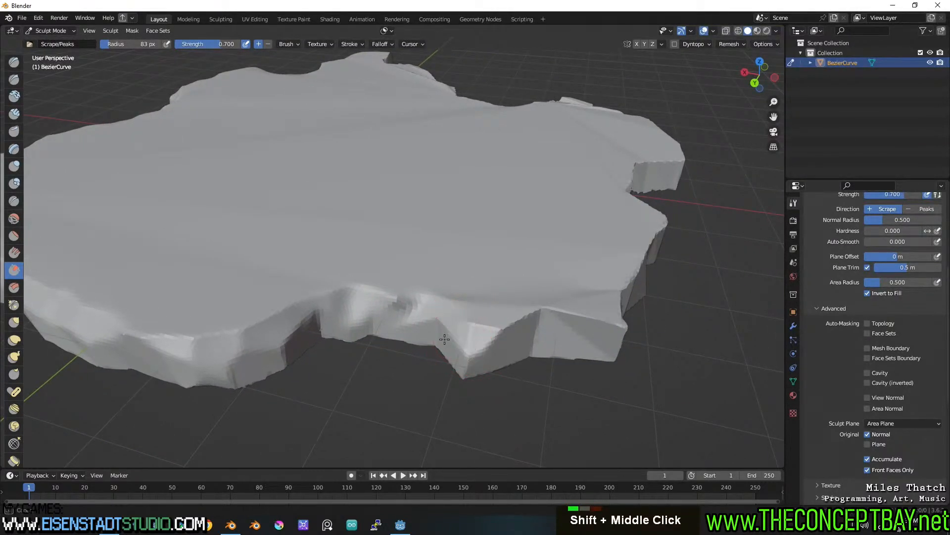
shift+drag(501, 327, 546, 322)
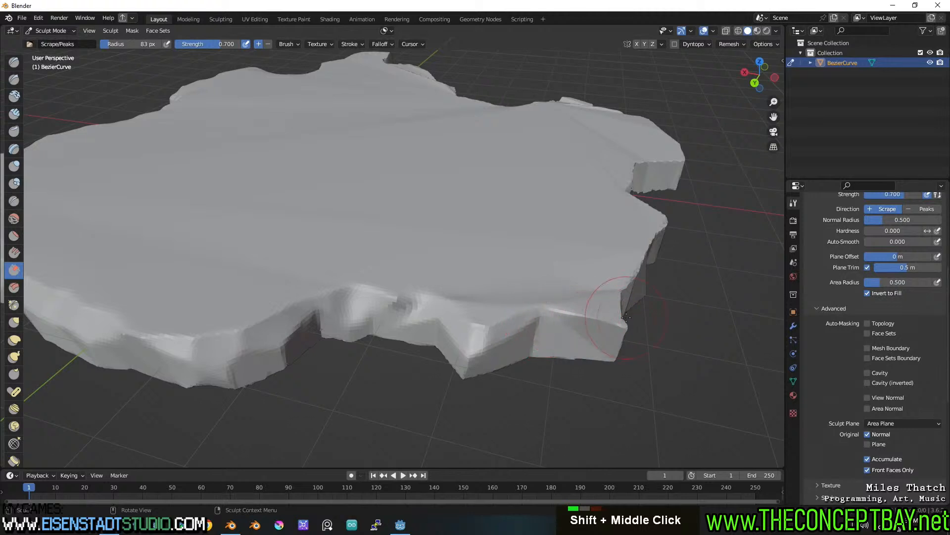
middle_drag(626, 317, 488, 361)
shift+drag(489, 361, 487, 363)
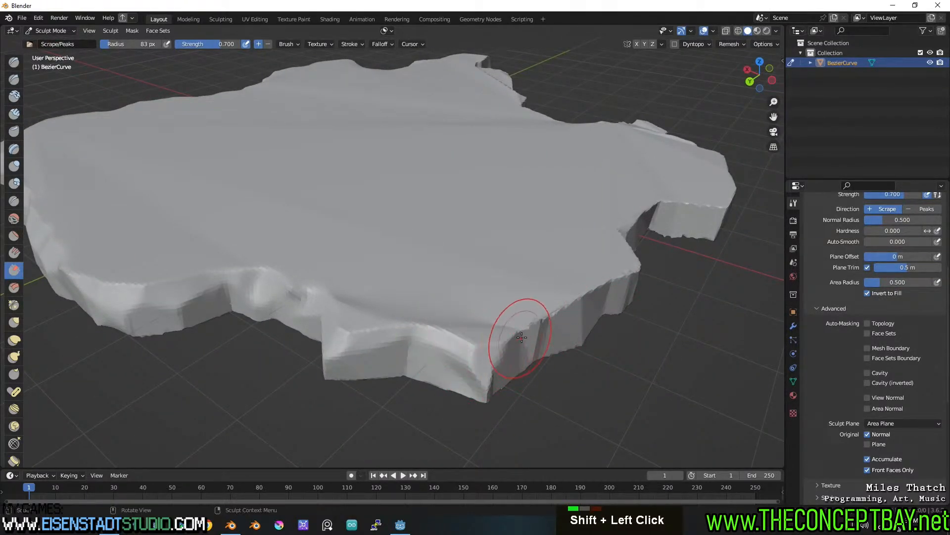
shift+drag(507, 355, 552, 316)
Step: Soften the jagged rim along the side that follows the second angular point
middle_drag(559, 322, 480, 317)
shift+click(342, 341)
shift+click(343, 340)
mouse_move(408, 334)
shift+mouse_down()
mouse_move(377, 339)
mouse_move(435, 351)
mouse_move(442, 334)
shift+mouse_up()
middle_drag(437, 334, 334, 345)
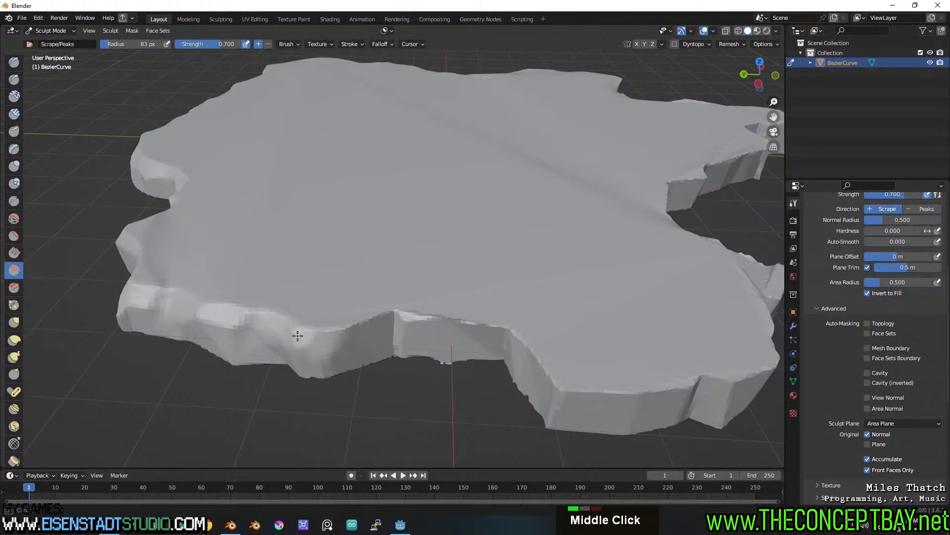
Step: Raise the brush strength to 0.909 and scrape the rim around the recess near the X axis
key(shift+f)
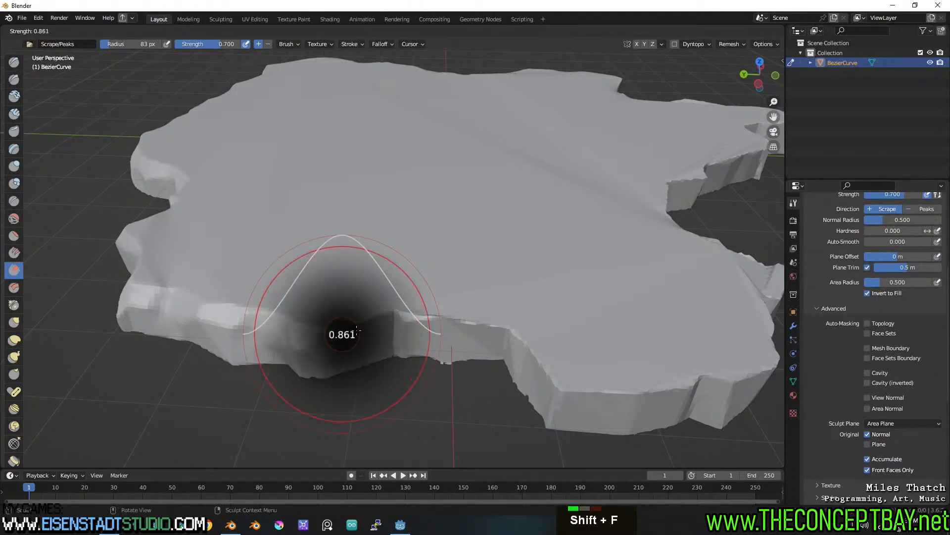
double_click(338, 325)
double_click(329, 333)
drag(397, 315, 407, 319)
drag(410, 319, 453, 321)
mouse_move(481, 320)
middle_down()
mouse_move(559, 316)
mouse_move(366, 339)
middle_up()
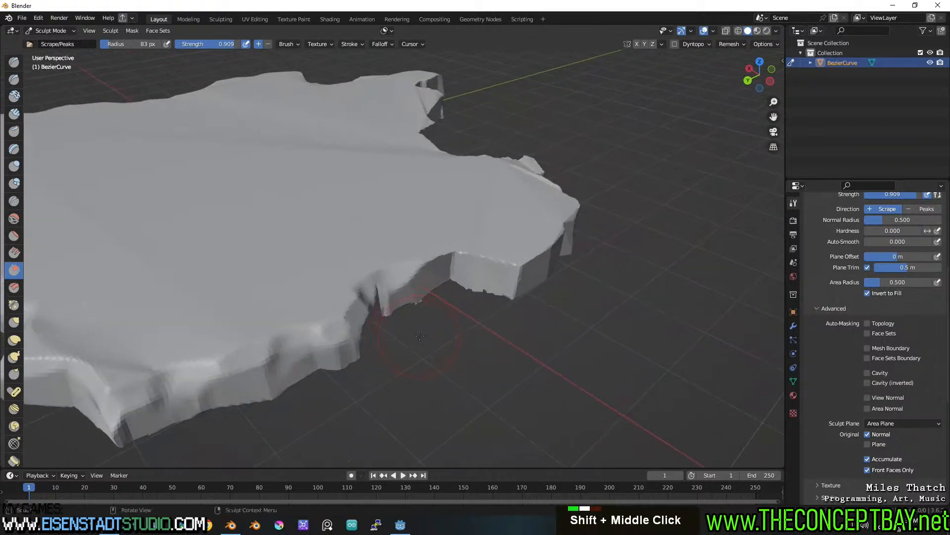
Step: Bevel the rim of the projecting lobe beyond the recess, starting at its first corner
scroll(392, 282, up, 2)
mouse_move(471, 253)
mouse_down()
mouse_move(517, 254)
mouse_move(544, 268)
mouse_up()
middle_drag(543, 268, 425, 283)
mouse_move(410, 290)
mouse_down()
mouse_move(391, 305)
mouse_move(451, 309)
mouse_up()
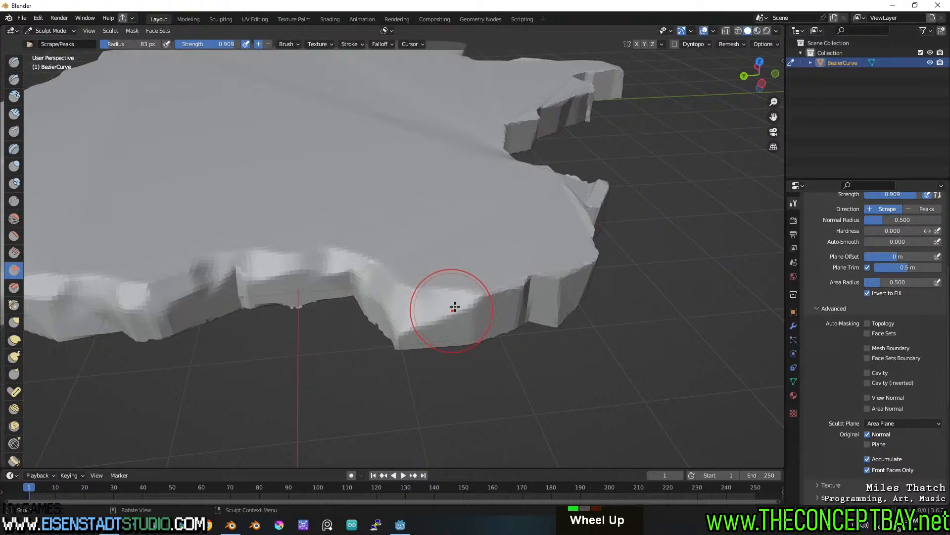
middle_drag(480, 297, 414, 307)
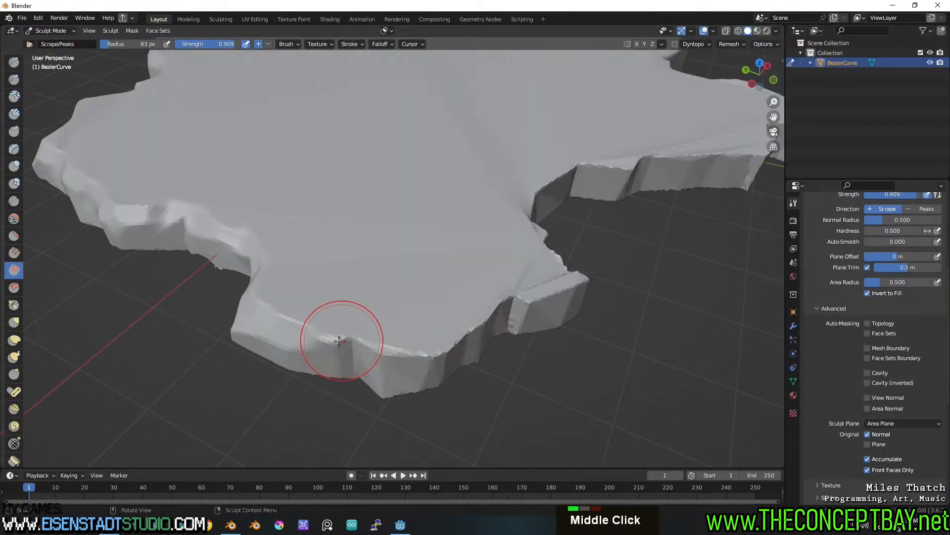
Step: Scrape and smooth the rim around the lobe's tip as far as the deep bay
mouse_move(389, 352)
mouse_down()
mouse_move(379, 363)
mouse_move(434, 345)
mouse_up()
middle_drag(434, 346, 403, 350)
mouse_move(294, 316)
mouse_down()
mouse_move(267, 318)
mouse_move(386, 299)
mouse_up()
mouse_move(390, 299)
shift+mouse_down()
mouse_move(418, 280)
mouse_move(412, 291)
mouse_move(438, 304)
mouse_move(438, 334)
mouse_move(395, 326)
shift+mouse_up()
mouse_move(393, 325)
middle_down()
mouse_move(407, 314)
mouse_move(308, 313)
middle_up()
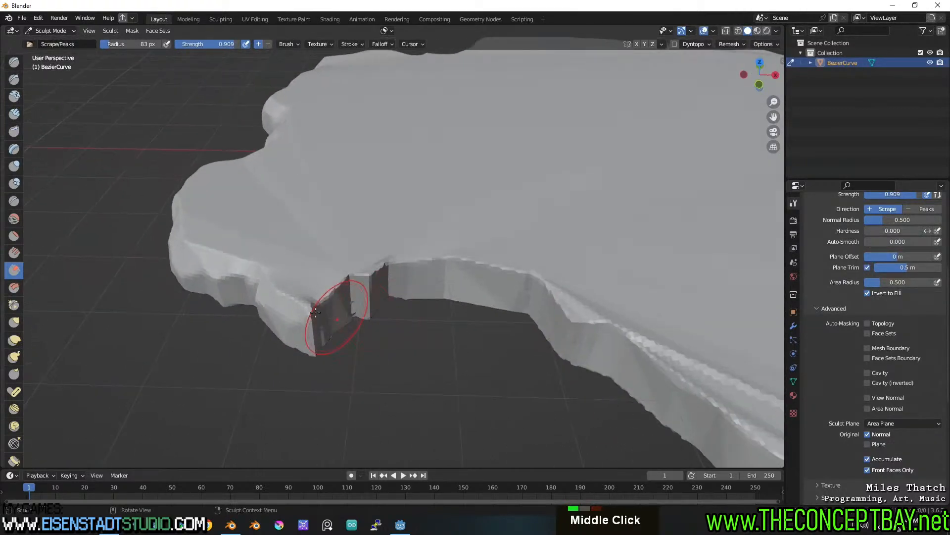
Step: Smooth the steep corner at the deep bay's entrance and bevel the bay's inner rim
mouse_move(308, 313)
shift+mouse_down()
mouse_move(305, 322)
mouse_move(334, 287)
shift+mouse_up()
shift+drag(363, 278, 389, 283)
middle_drag(391, 284, 416, 279)
double_click(417, 277)
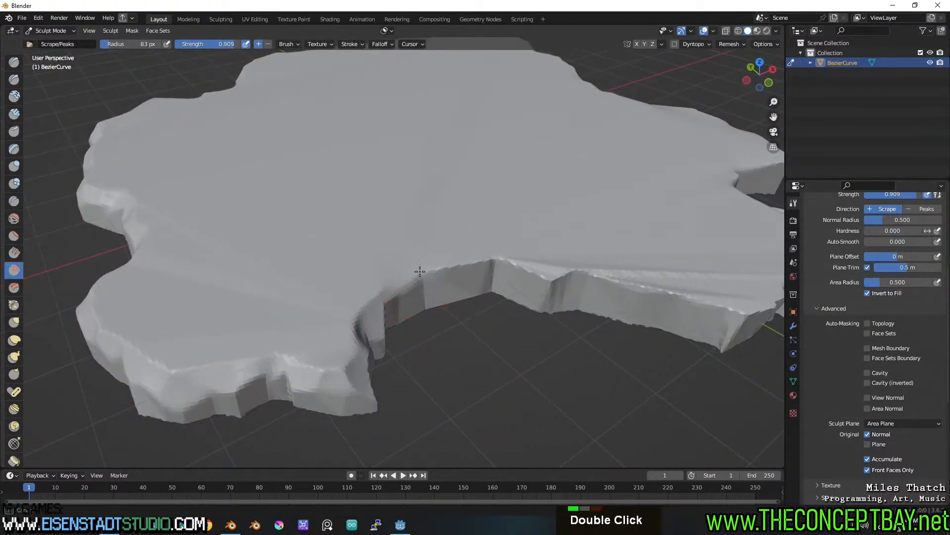
mouse_move(464, 266)
mouse_down()
mouse_move(436, 269)
mouse_move(472, 262)
mouse_move(518, 276)
mouse_up()
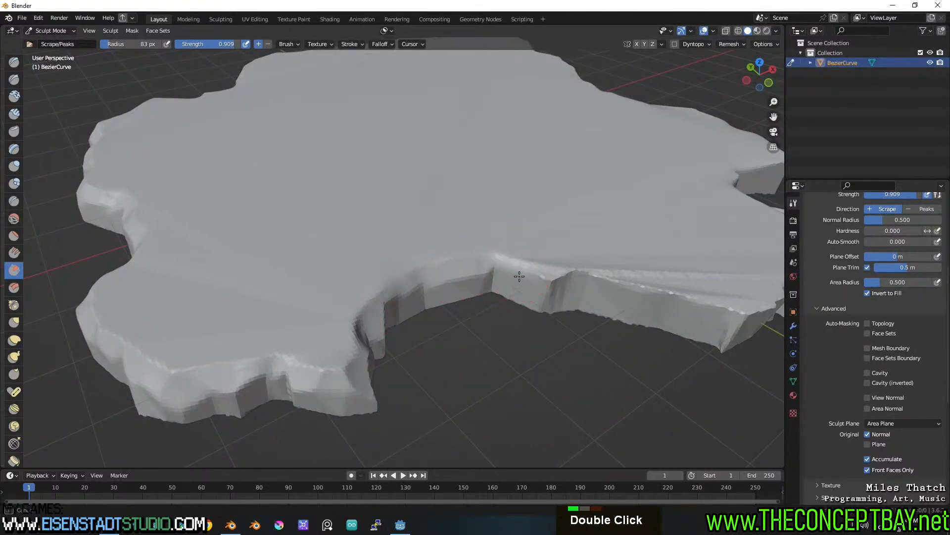
Step: Smooth the creased rim beyond the deep bay and round the pointed corner at its end
shift+middle_drag(547, 276, 481, 273)
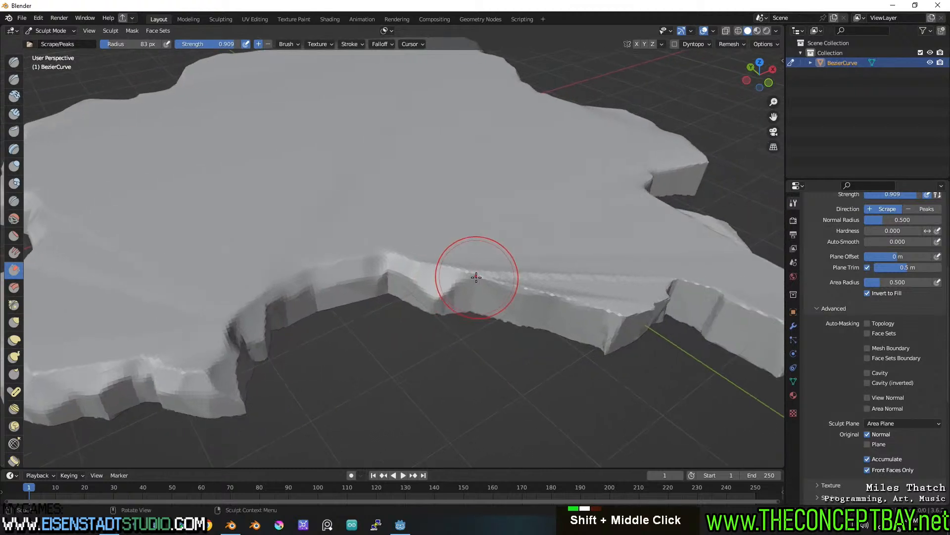
mouse_move(485, 271)
shift+mouse_down()
mouse_move(544, 255)
mouse_move(623, 264)
shift+mouse_up()
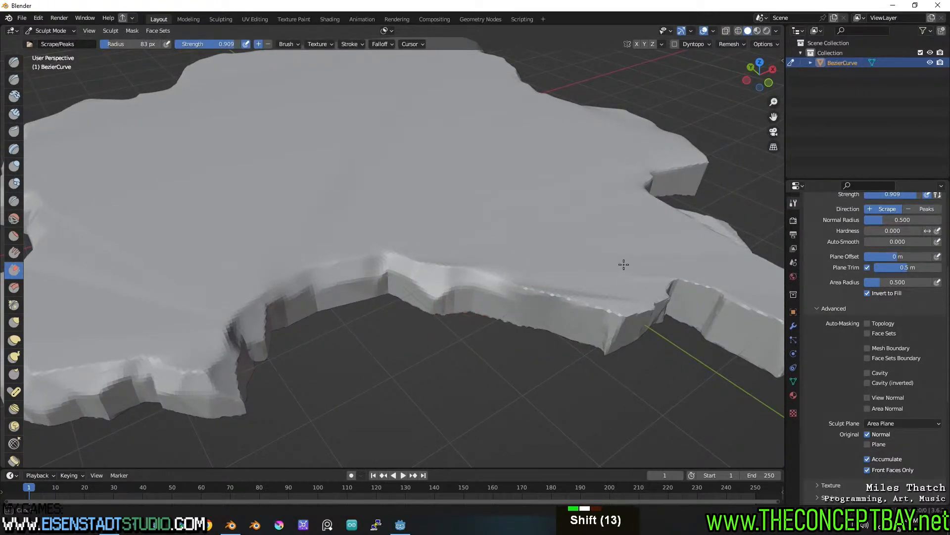
shift+middle_drag(432, 250, 399, 259)
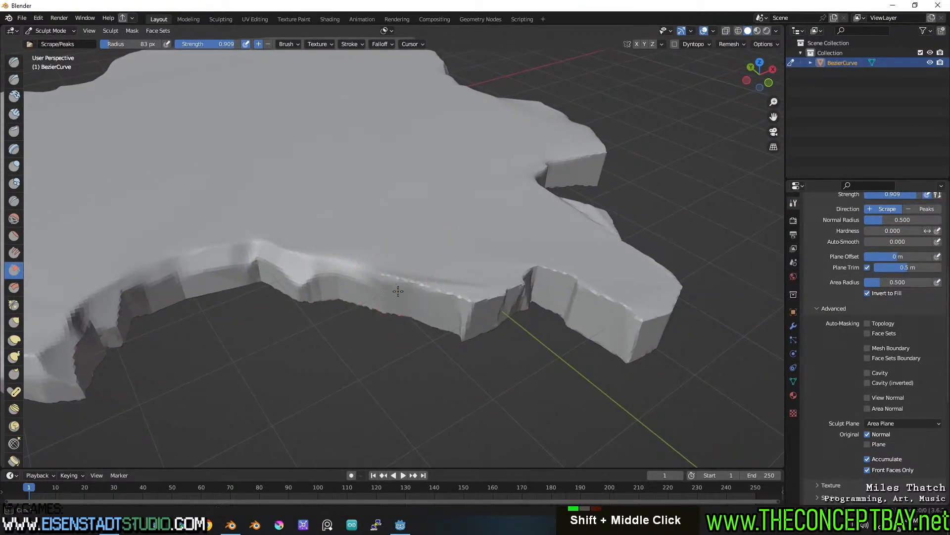
shift+drag(418, 285, 425, 284)
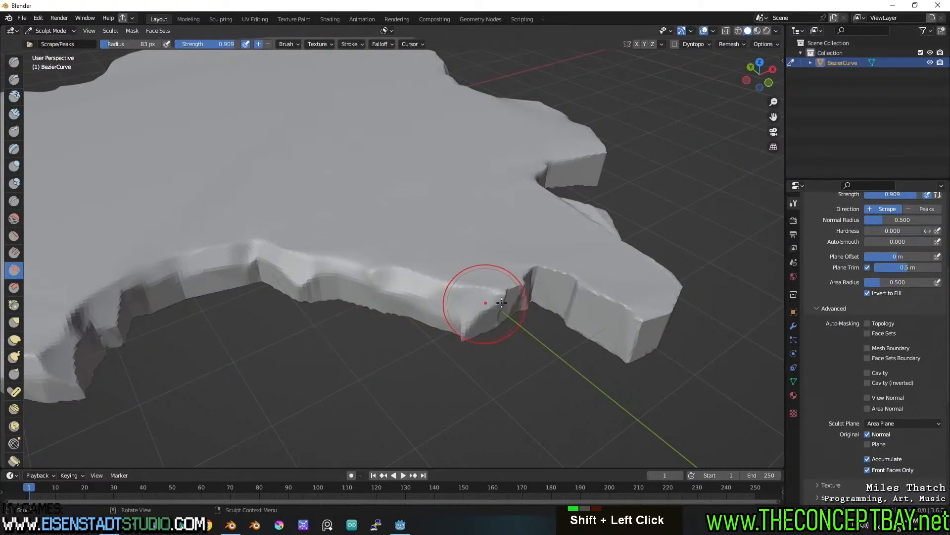
middle_drag(490, 303, 418, 310)
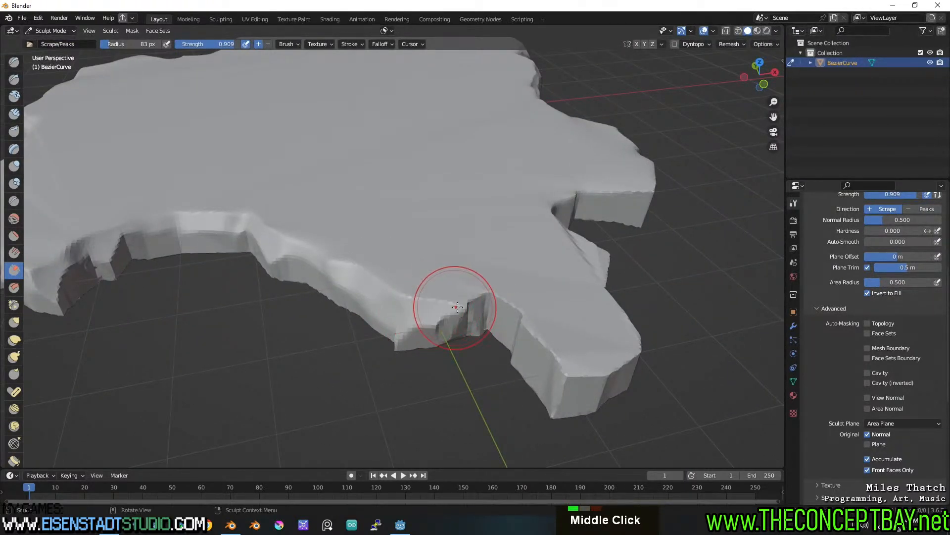
Step: Bevel the rim around the tip and both sides of the narrow finger-shaped peninsula
middle_drag(475, 296, 453, 276)
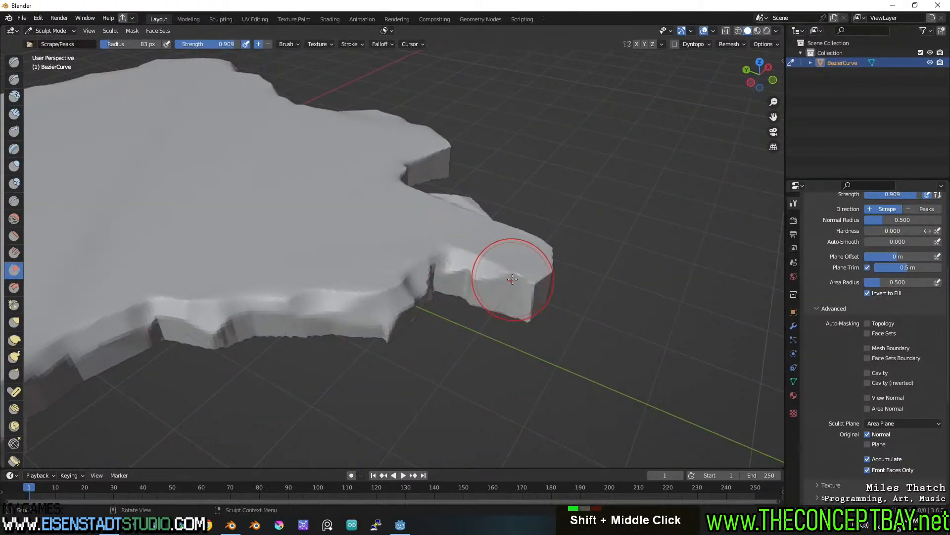
mouse_move(528, 280)
middle_down()
mouse_move(397, 301)
mouse_move(356, 285)
middle_up()
scroll(435, 272, up, 2)
scroll(466, 274, down, 2)
scroll(356, 285, up, 2)
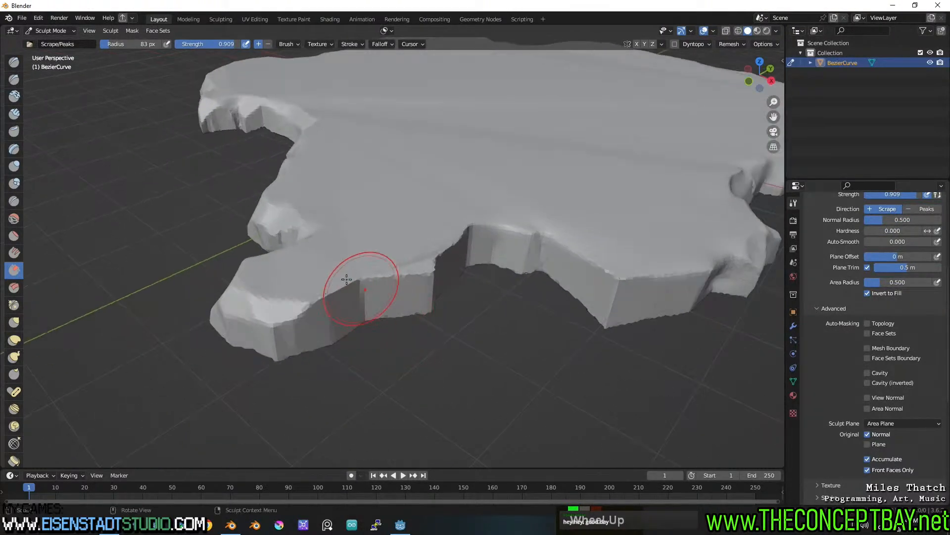
drag(340, 290, 319, 297)
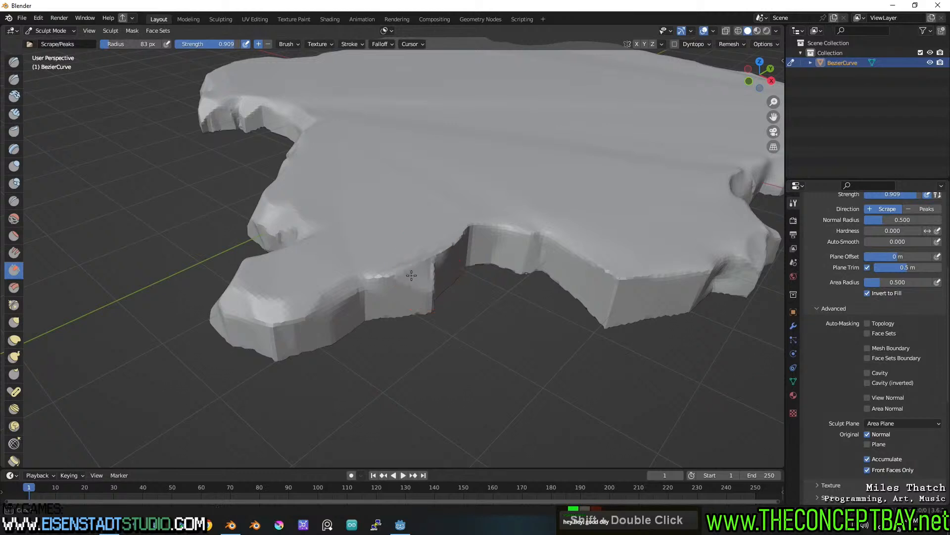
Step: Scrape the rim of the bay beside the peninsula and the corner that follows it
middle_drag(412, 277, 404, 265)
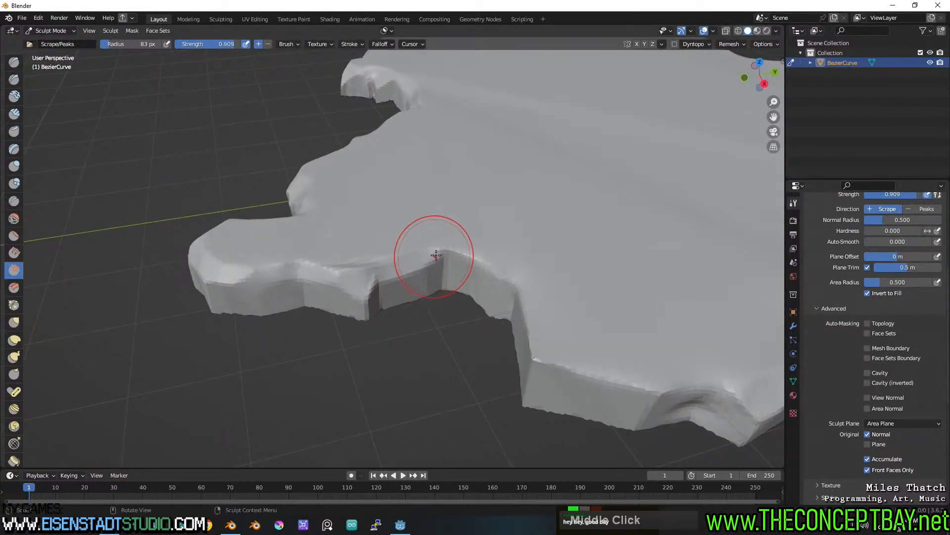
drag(486, 268, 504, 294)
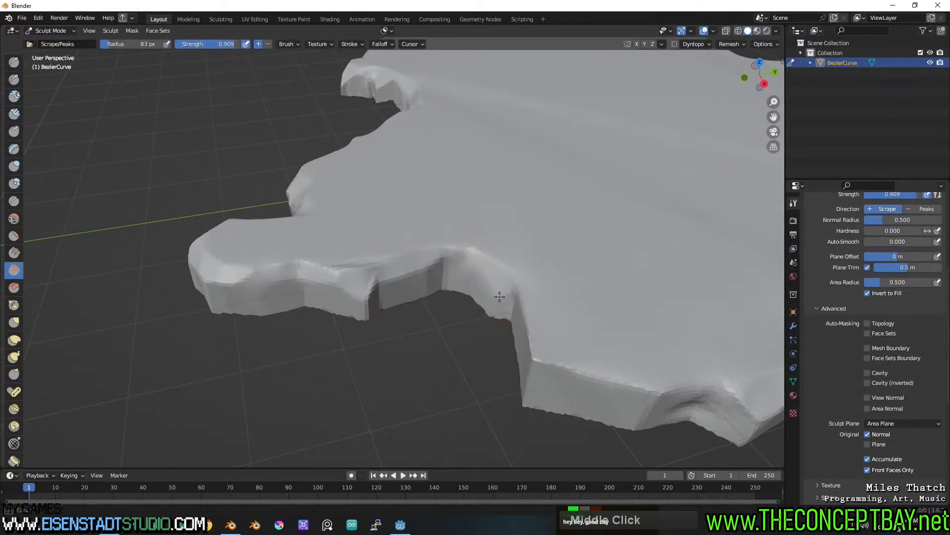
drag(534, 352, 534, 351)
mouse_move(543, 327)
middle_down()
mouse_move(434, 318)
mouse_move(517, 369)
middle_up()
mouse_move(518, 369)
mouse_down()
mouse_move(490, 390)
mouse_move(439, 380)
mouse_move(447, 372)
mouse_up()
Step: Bevel the remaining sharp rim beyond that corner to complete the circuit of the slab
mouse_move(609, 364)
middle_down()
mouse_move(632, 357)
mouse_move(406, 344)
middle_up()
shift+middle_drag(406, 344, 438, 341)
mouse_move(442, 319)
mouse_down()
mouse_move(435, 329)
mouse_move(447, 324)
mouse_up()
middle_drag(503, 331, 417, 334)
Step: Examine the beveled rim of the whole slab from several angles and review the Scrape brush settings
scroll(417, 335, down, 4)
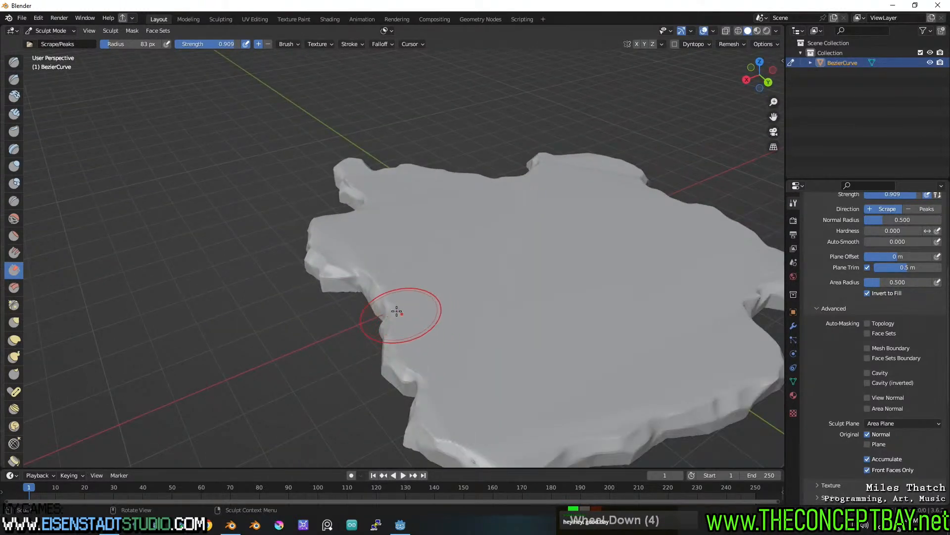
scroll(407, 312, up, 1)
scroll(495, 290, down, 1)
mouse_move(559, 278)
shift+middle_down()
mouse_move(452, 282)
mouse_move(416, 211)
mouse_move(429, 188)
mouse_move(424, 247)
mouse_move(421, 213)
mouse_move(424, 293)
shift+middle_up()
scroll(422, 291, up, 1)
scroll(505, 261, down, 2)
middle_drag(396, 259, 458, 240)
scroll(818, 263, up, 19)
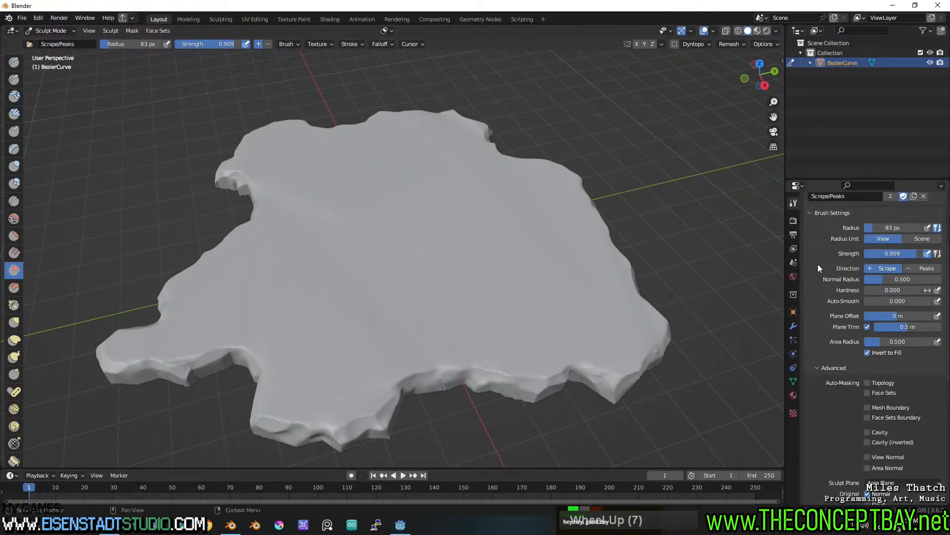
Step: Switch to the Draw sculpt brush and rename it road_cracks_01
click(14, 62)
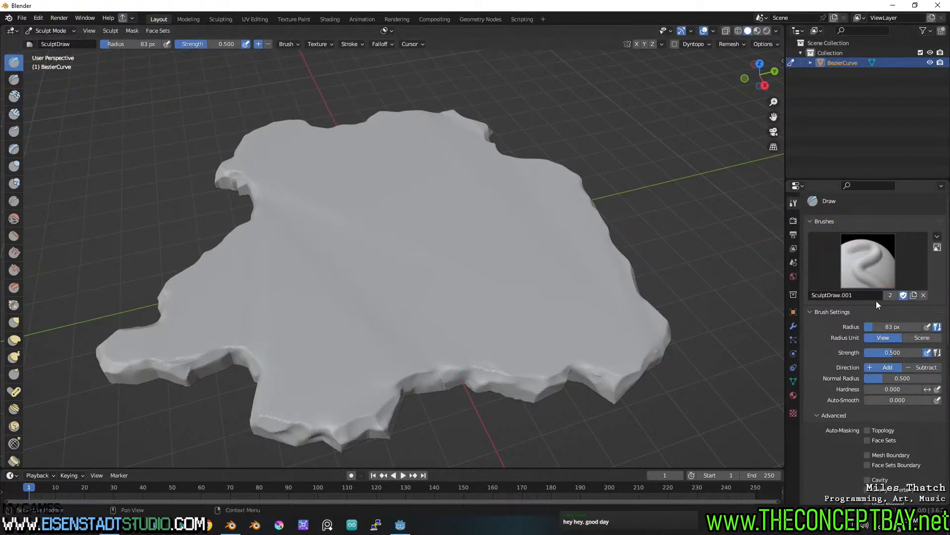
double_click(864, 296)
text(cracks)
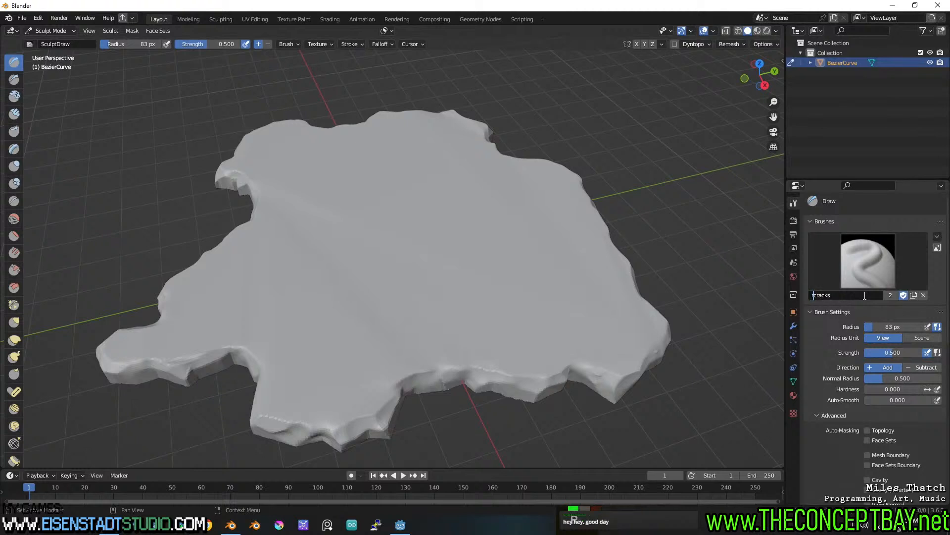
key(Right)
key(Right)
key(Right)
key(Right)
key(Right)
key(Right)
text(-01)
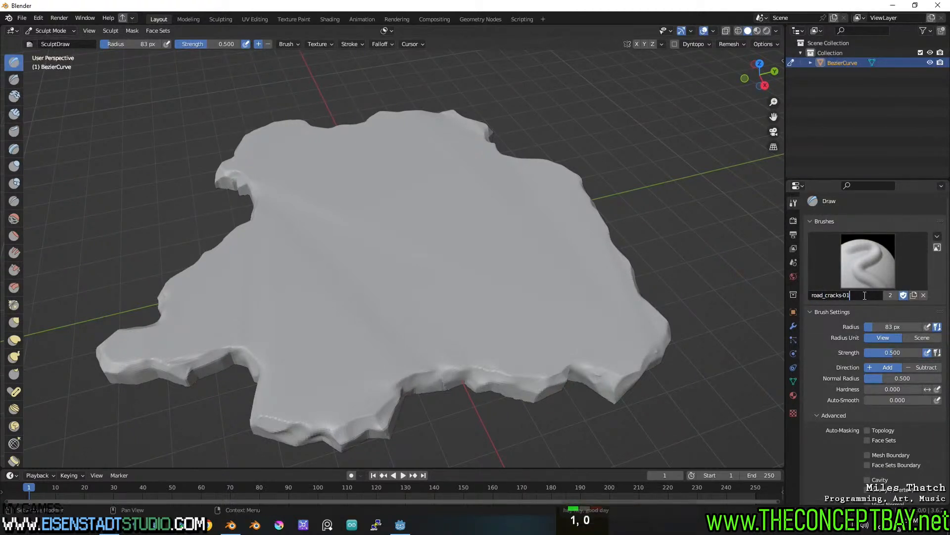
key(Left)
key(BackSpace)
text(_)
key(Return)
Step: Add a new texture to the road_cracks_01 brush and open that texture's settings
scroll(839, 326, down, 6)
scroll(839, 326, down, 5)
click(839, 373)
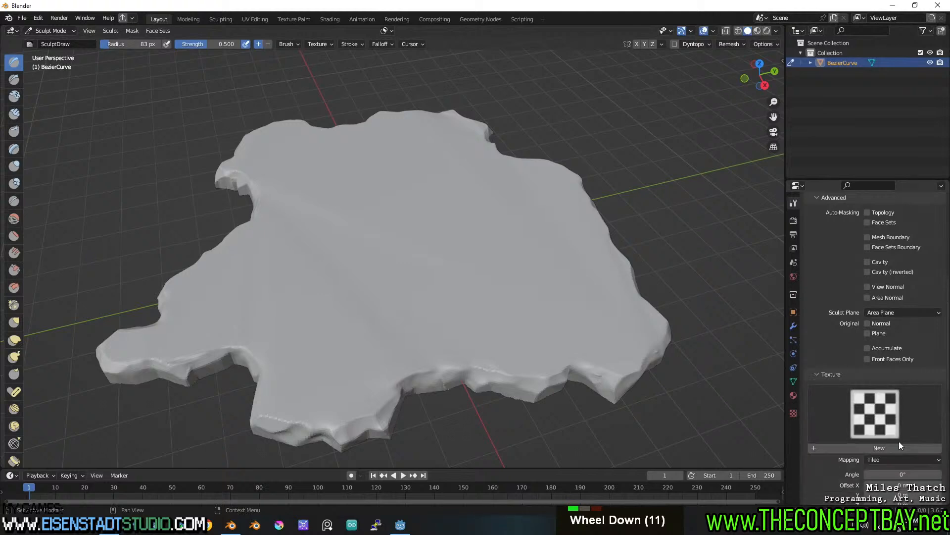
scroll(895, 449, down, 1)
click(793, 413)
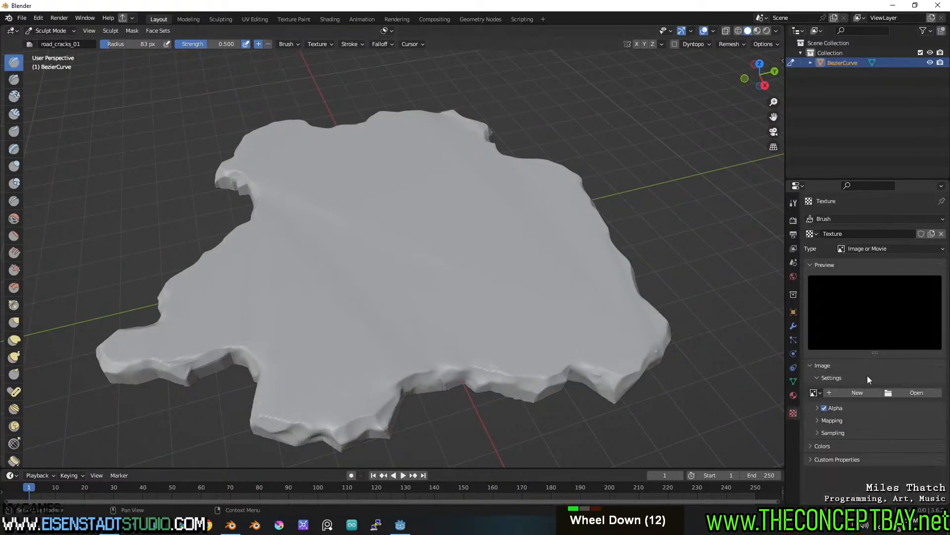
Step: Browse for the texture image in the "Alpha Tiff Part 02 - inverted" folder of the 100 Cracks pack under F:\textures\Alphas Stamps and Normals
click(899, 392)
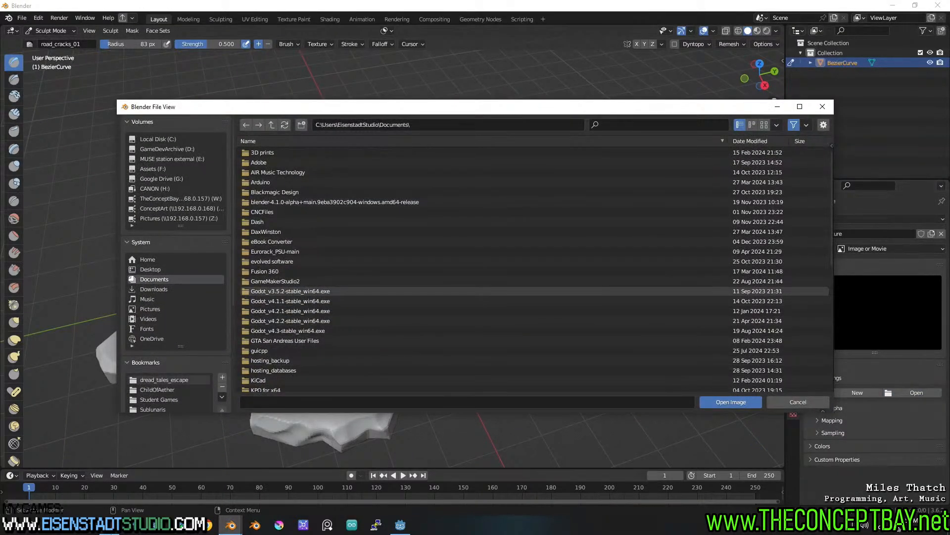
scroll(161, 319, down, 20)
scroll(153, 295, up, 3)
scroll(153, 294, up, 8)
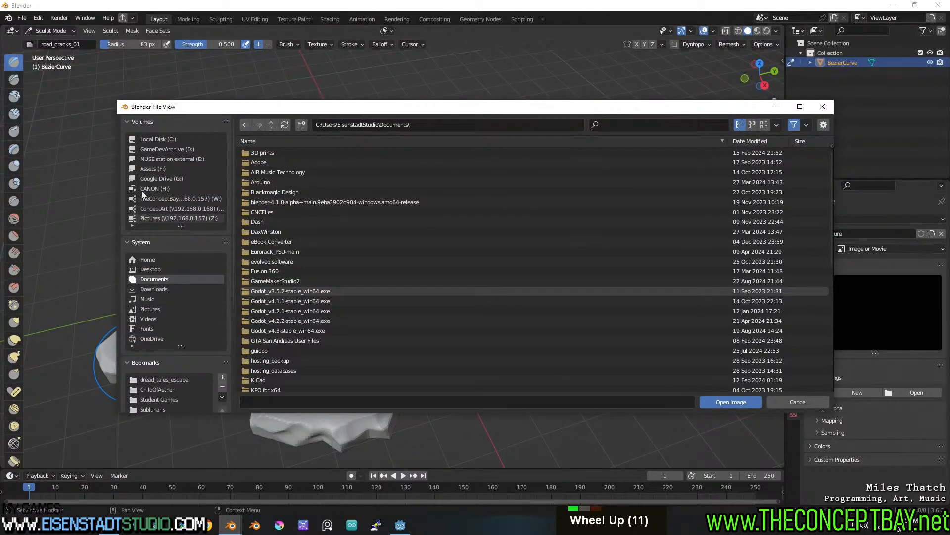
click(155, 170)
click(263, 251)
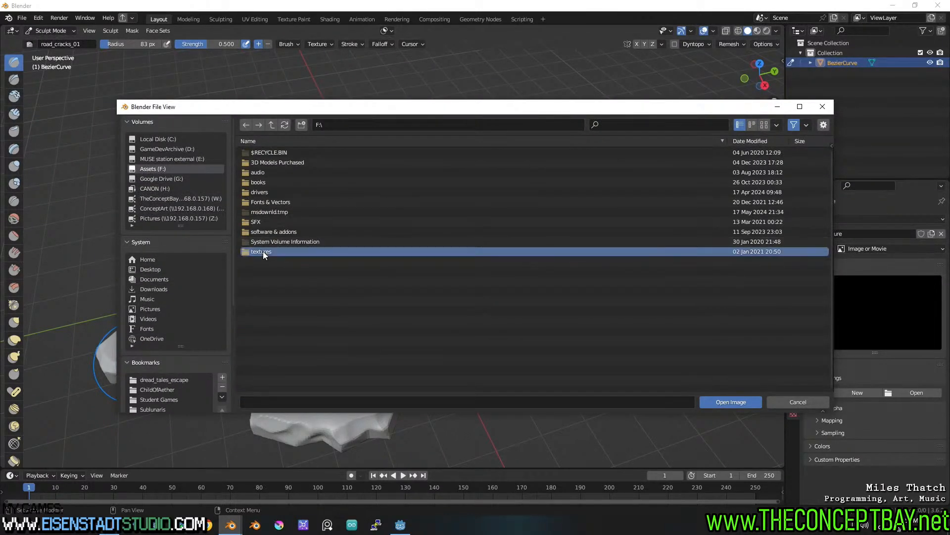
double_click(266, 253)
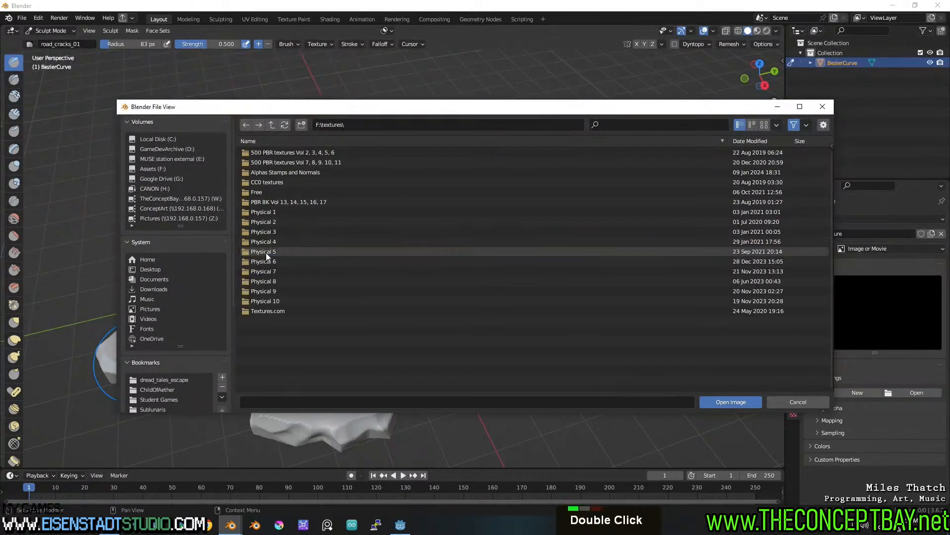
double_click(278, 174)
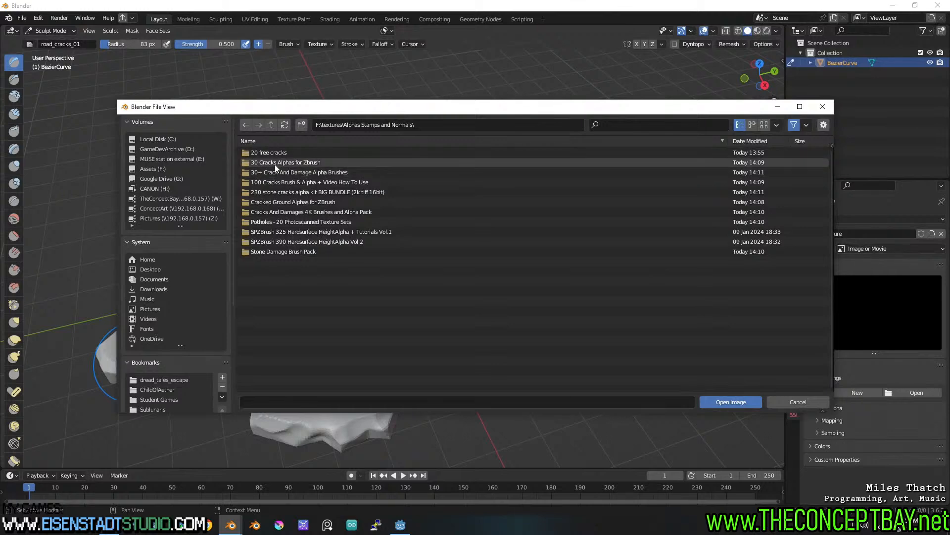
double_click(268, 192)
click(272, 129)
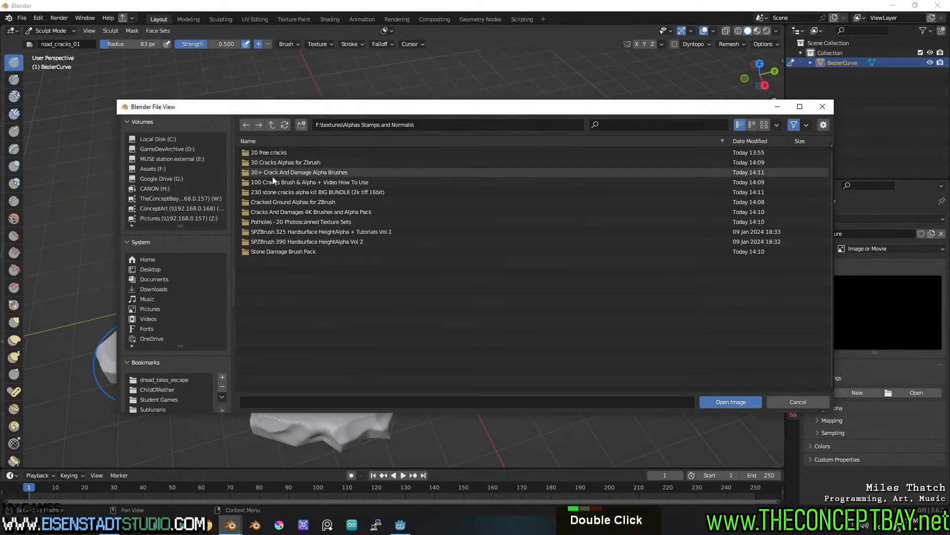
double_click(271, 180)
double_click(280, 172)
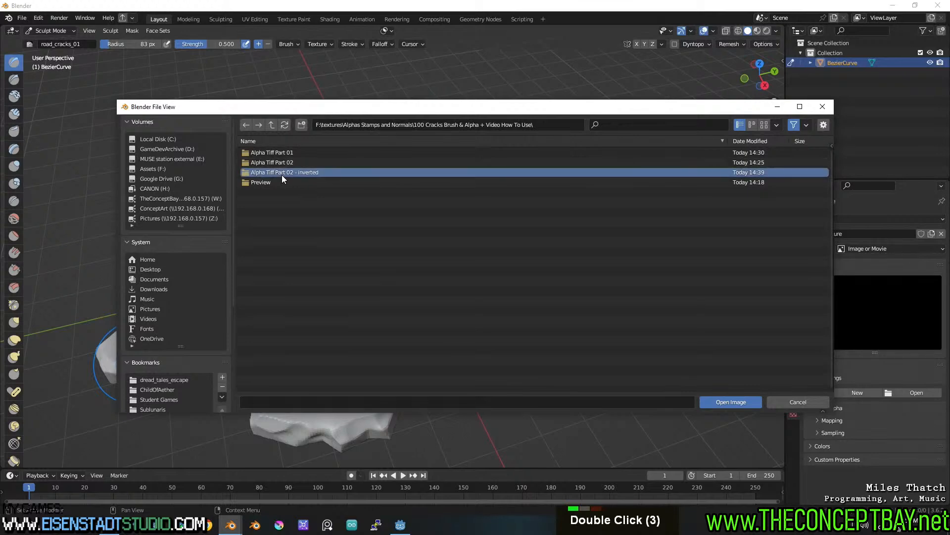
Step: Show the crack images as thumbnails and load Crack_57.tif as the brush texture
scroll(292, 167, down, 6)
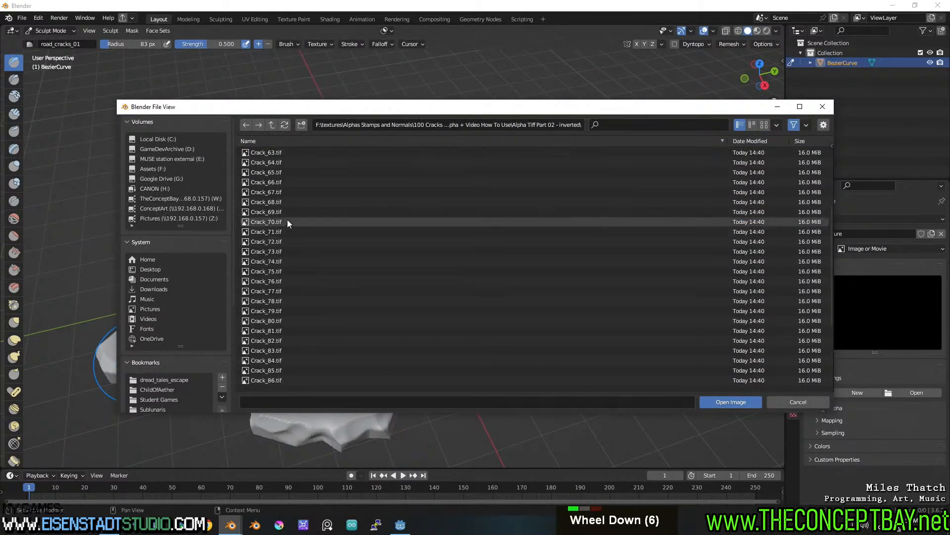
scroll(287, 218, up, 3)
click(764, 125)
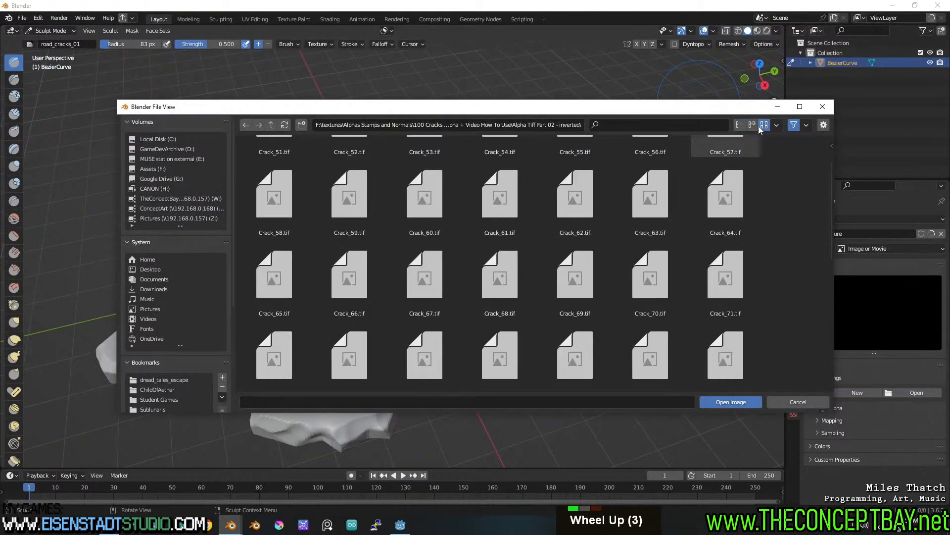
scroll(672, 200, up, 12)
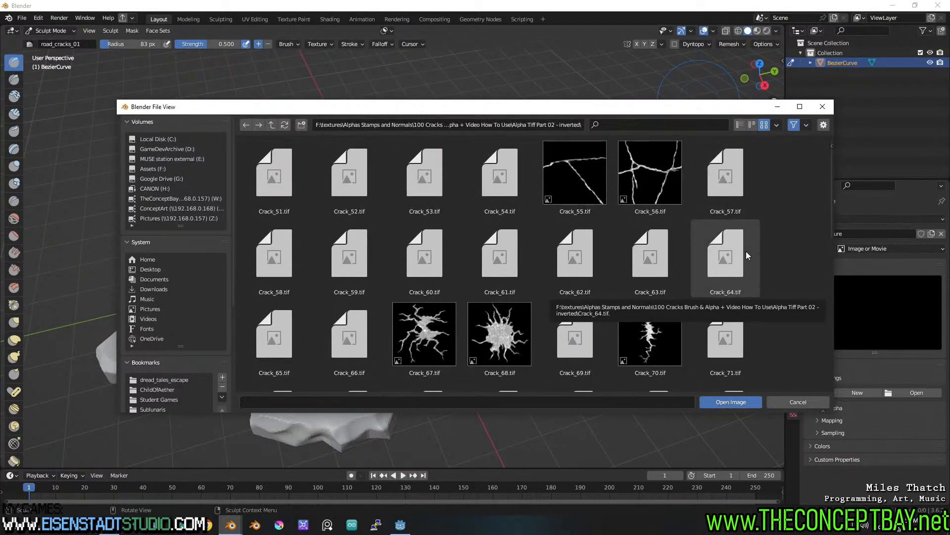
scroll(747, 251, down, 1)
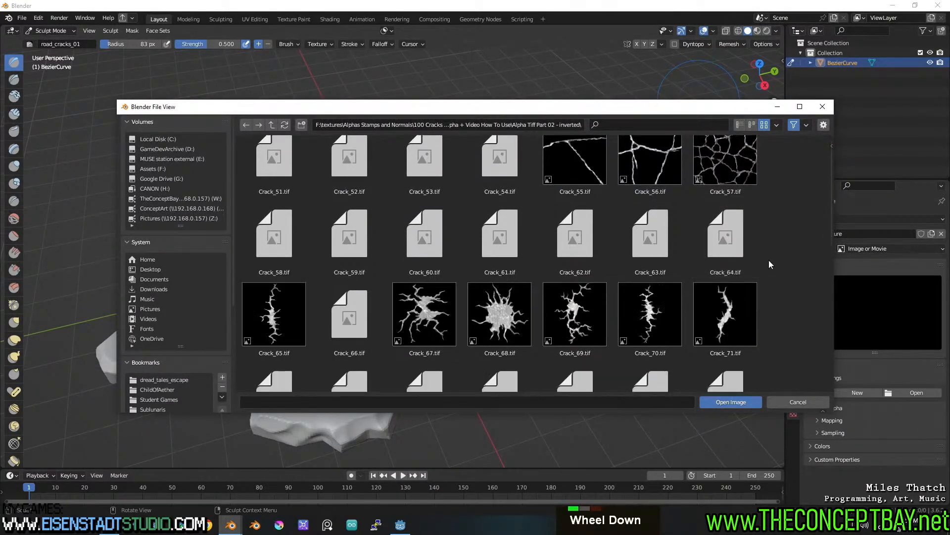
scroll(768, 260, up, 1)
click(707, 173)
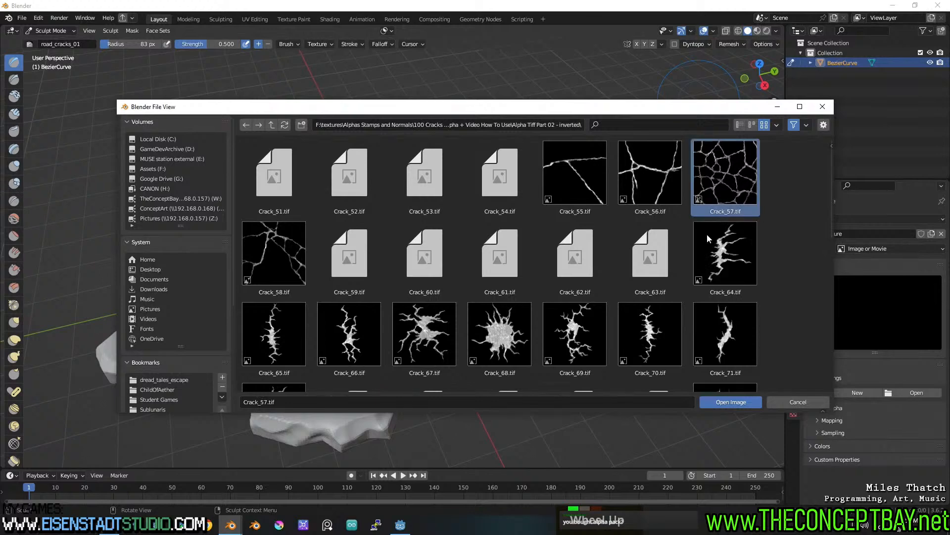
click(724, 398)
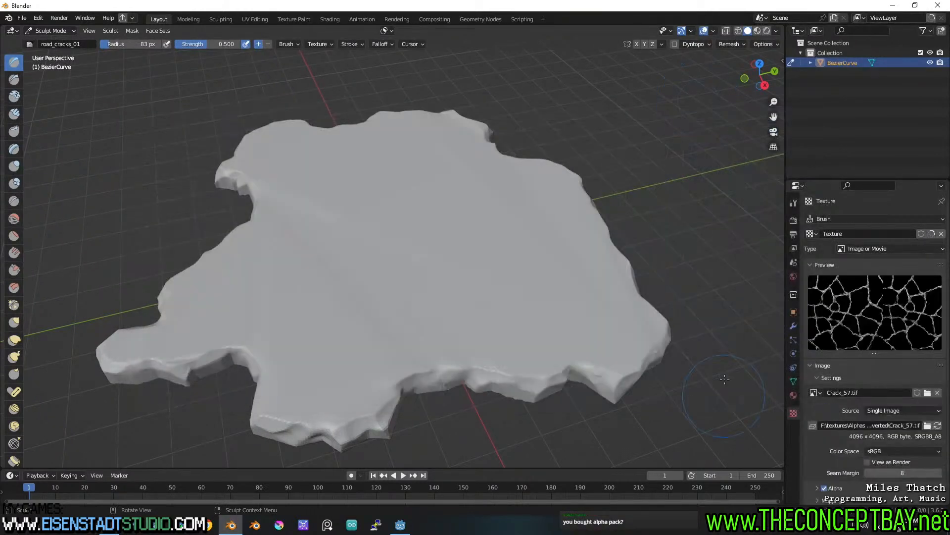
Step: Try a few crack-textured strokes across the slab's top surface and undo them
mouse_move(308, 333)
mouse_down()
mouse_move(445, 307)
mouse_move(519, 307)
mouse_up()
key(ctrl+z)
middle_drag(506, 290, 396, 304)
drag(389, 301, 363, 290)
mouse_move(271, 296)
mouse_down()
mouse_move(233, 357)
mouse_move(342, 416)
mouse_move(403, 340)
mouse_up()
key(ctrl+z)
Step: Set the brush direction to Subtract and try one stroke on the top surface, undoing it
middle_drag(419, 329, 372, 247)
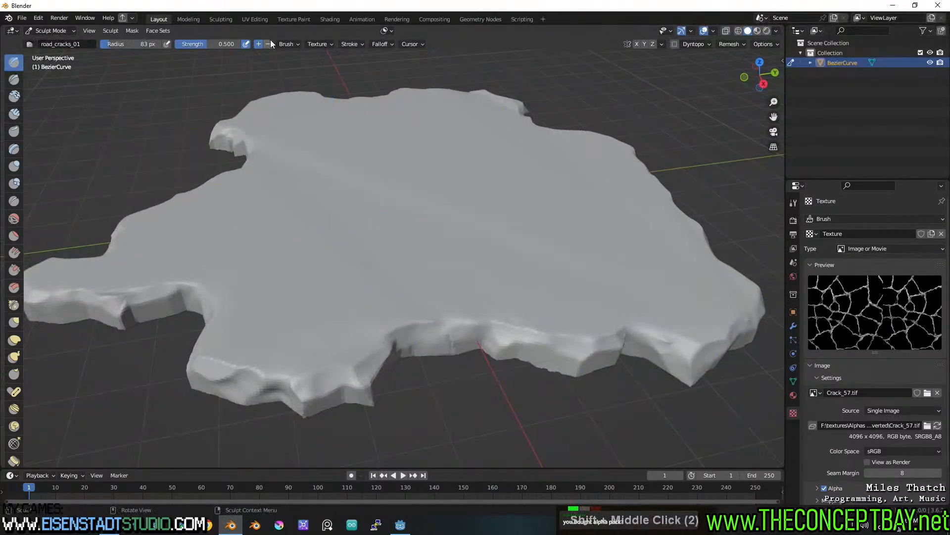
drag(288, 293, 409, 282)
key(ctrl+z)
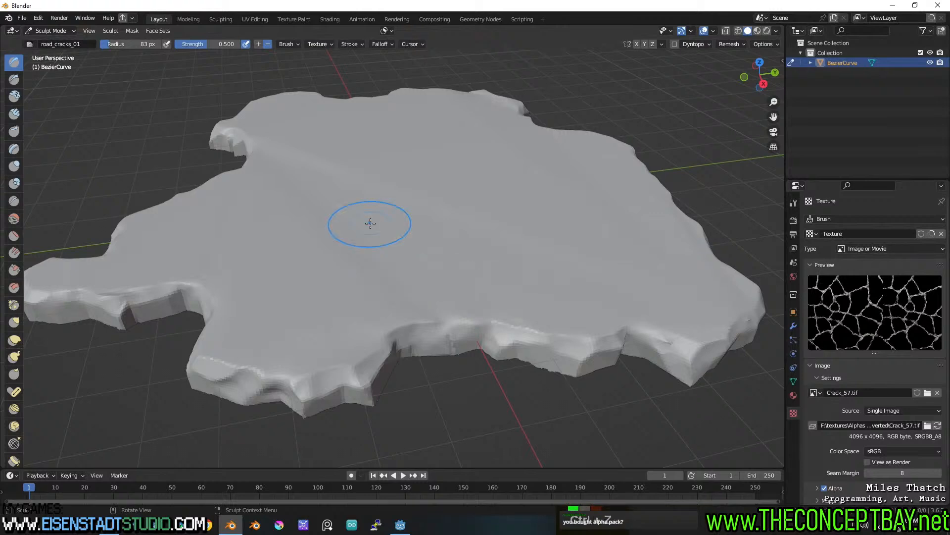
Step: Adjust the voxel size on the slab and voxel-remesh it
key(r)
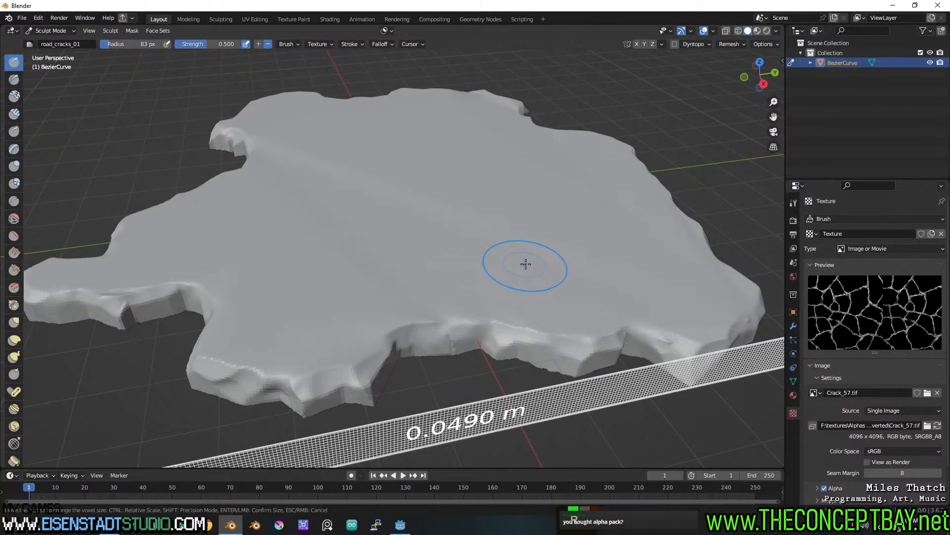
click(551, 256)
key(ctrl+r)
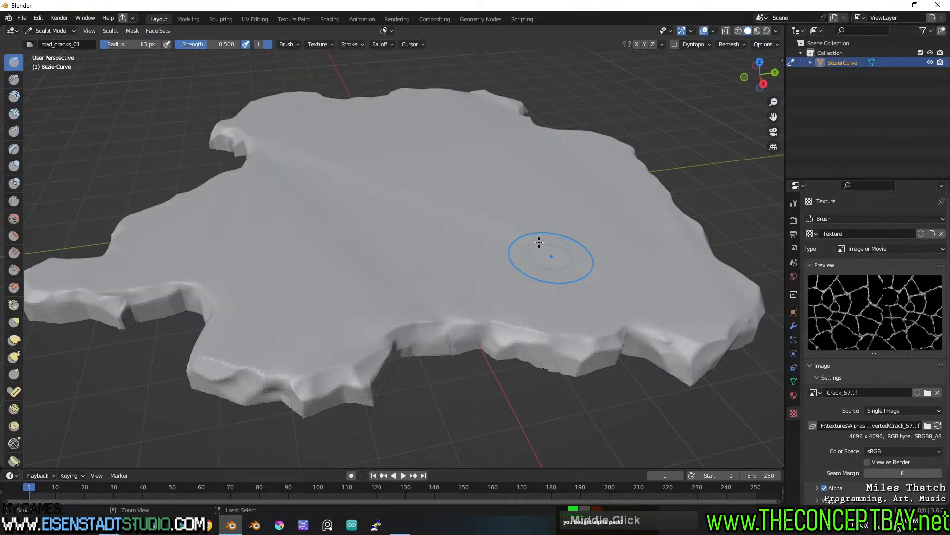
Step: Try carving cracks along the slab's front rim and across its top surface with a 125 px brush
middle_drag(539, 239, 532, 241)
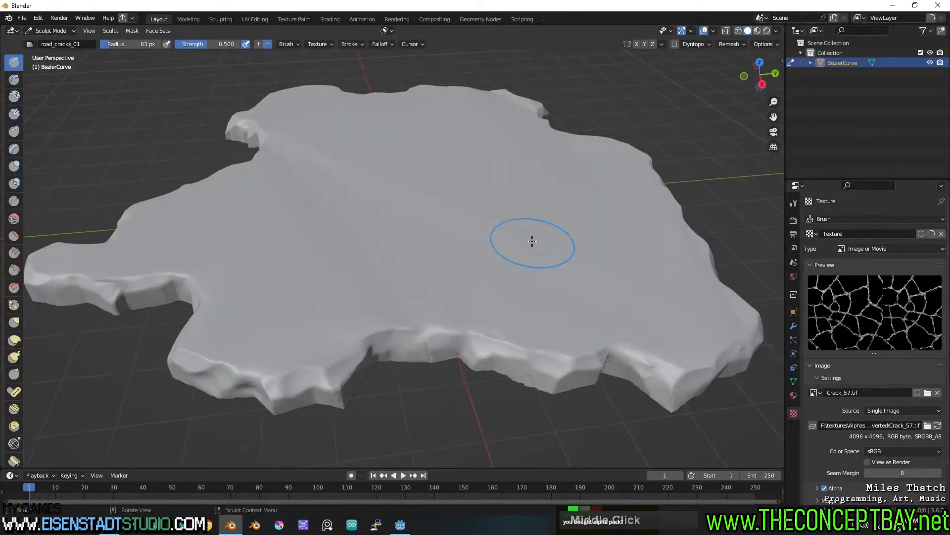
double_click(326, 282)
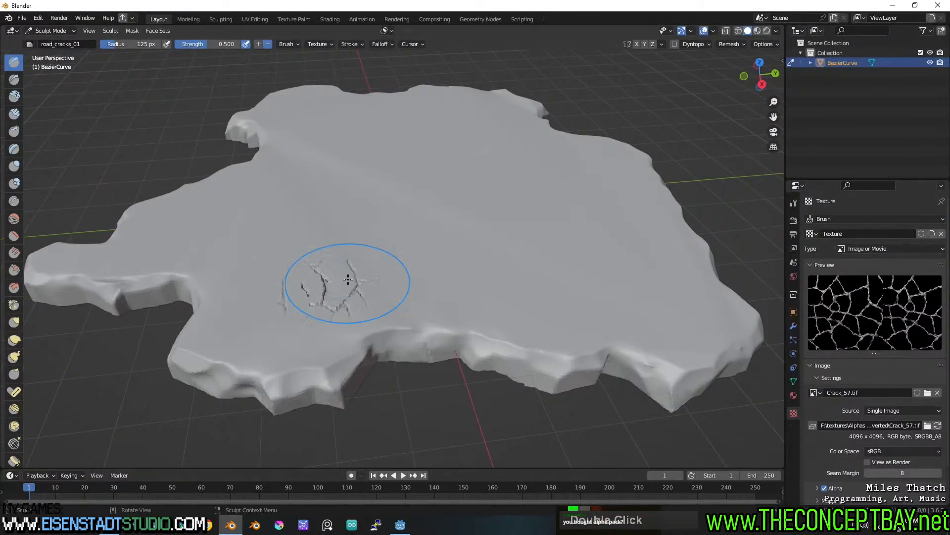
double_click(574, 319)
middle_drag(594, 322, 477, 361)
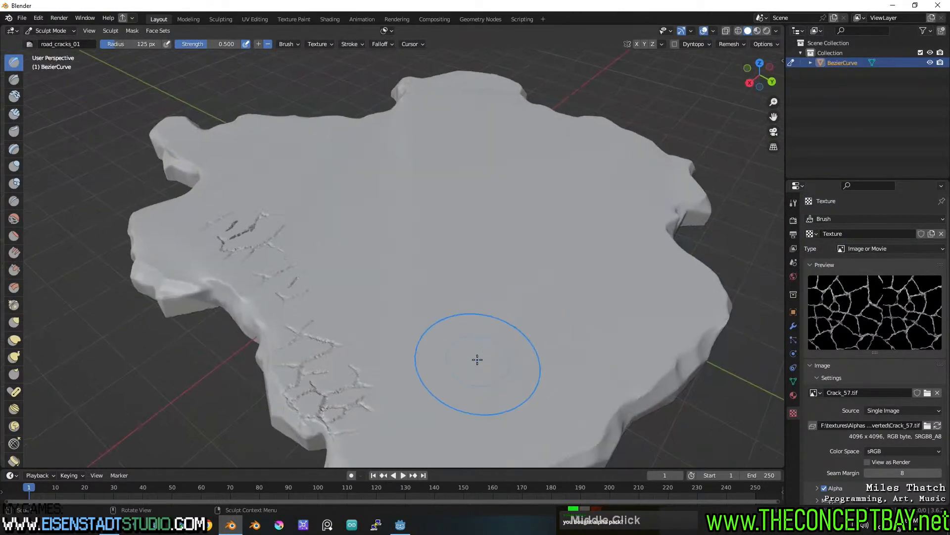
drag(435, 393, 574, 332)
key(ctrl+z)
mouse_move(467, 310)
middle_down()
mouse_move(551, 333)
mouse_move(552, 313)
middle_up()
Step: Review the brush options and the texture's mapping settings, and dismiss the Google Drive notification
click(288, 44)
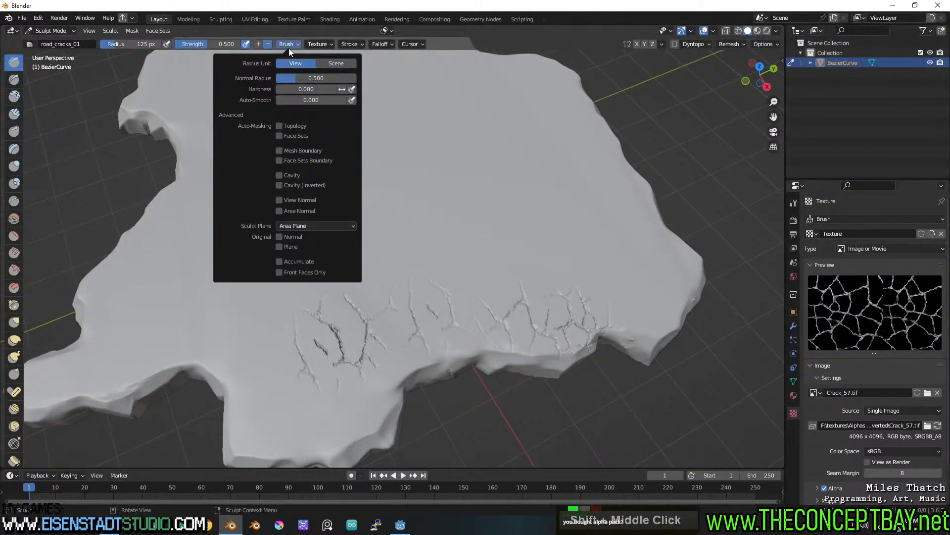
mouse_move(323, 43)
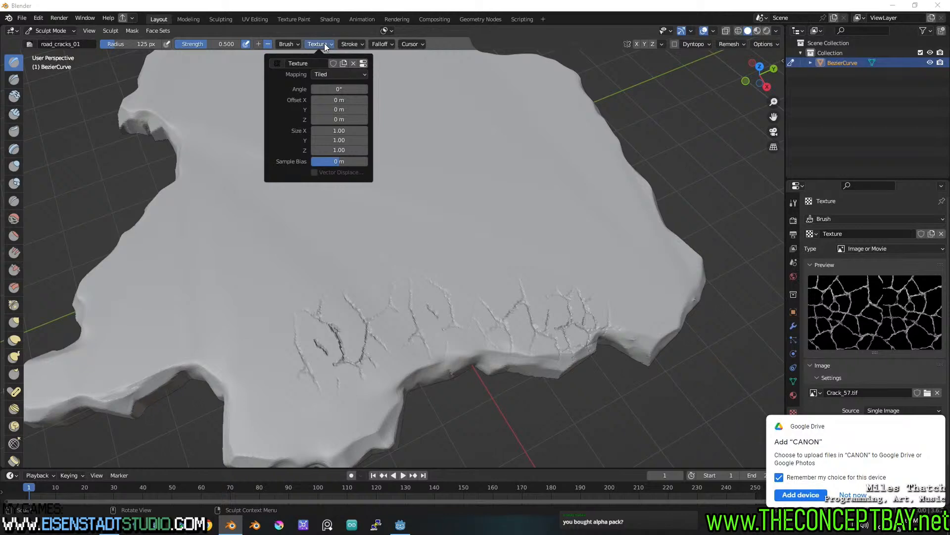
click(331, 75)
click(332, 75)
mouse_move(619, 250)
middle_down()
mouse_move(547, 240)
mouse_move(640, 341)
middle_up()
click(930, 427)
Step: Try one more crack stroke near the rim and undo all the trial crack strokes
drag(541, 384, 594, 386)
mouse_move(616, 292)
middle_down()
mouse_move(587, 264)
mouse_move(402, 312)
middle_up()
key(ctrl+z)
key(ctrl+z)
key(ctrl+z)
key(ctrl+z)
key(ctrl+z)
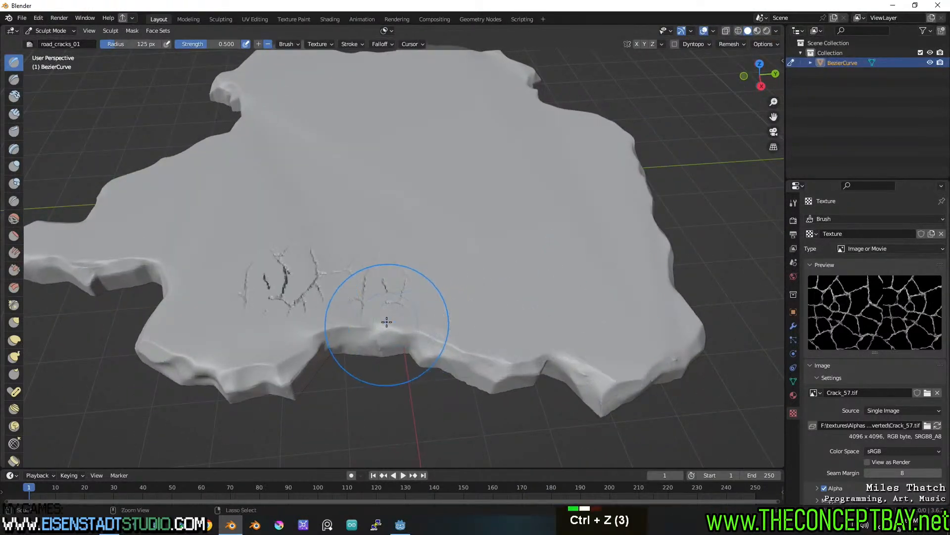
key(ctrl+z)
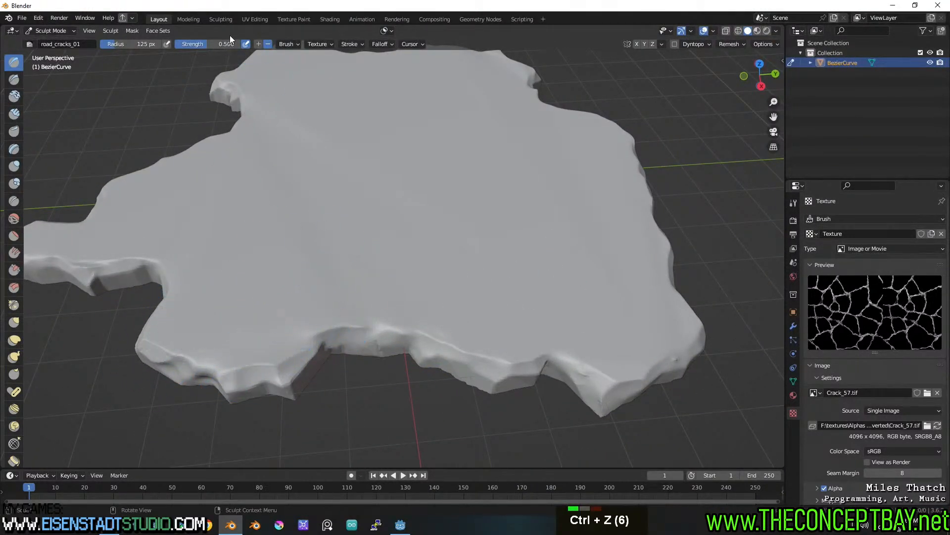
Step: Set the brush strength to 0.2 and carve shallow cracks along the corner lobe, the narrow peninsula and the rim beside it
click(227, 44)
text(.2)
key(Return)
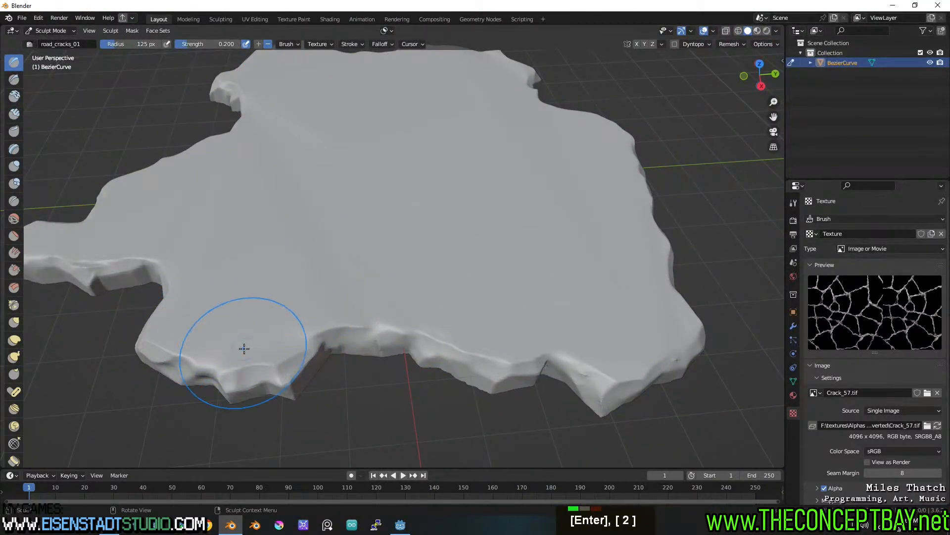
double_click(193, 345)
middle_drag(285, 203, 267, 357)
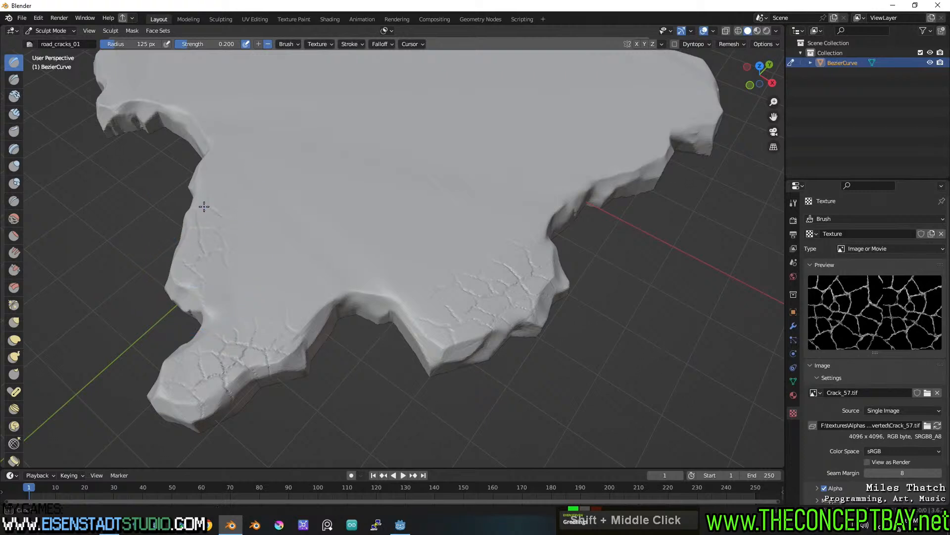
middle_drag(211, 149, 322, 160)
Step: Carve shallow cracks along the rim's projecting lobes and the edge stretches between them with the 125 px brush
scroll(450, 275, down, 4)
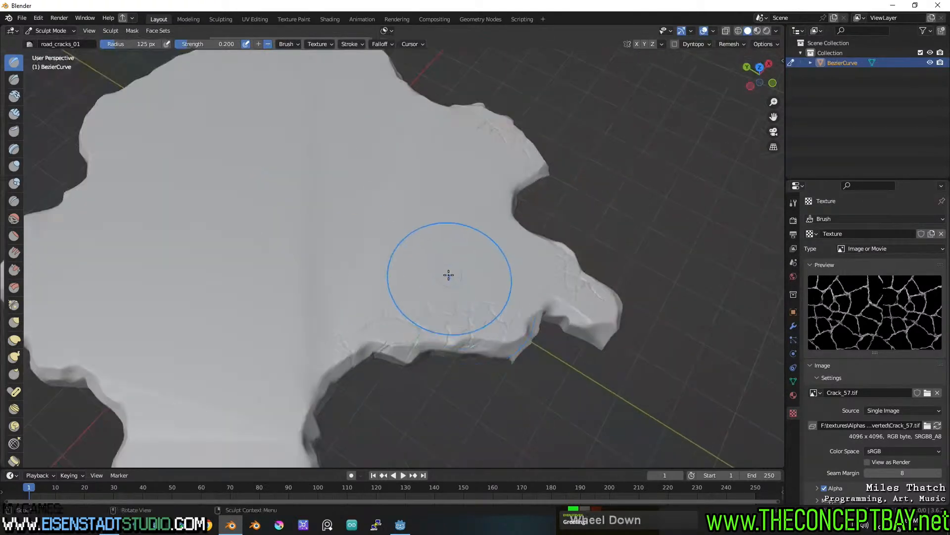
shift+middle_drag(450, 287, 462, 260)
scroll(445, 277, up, 4)
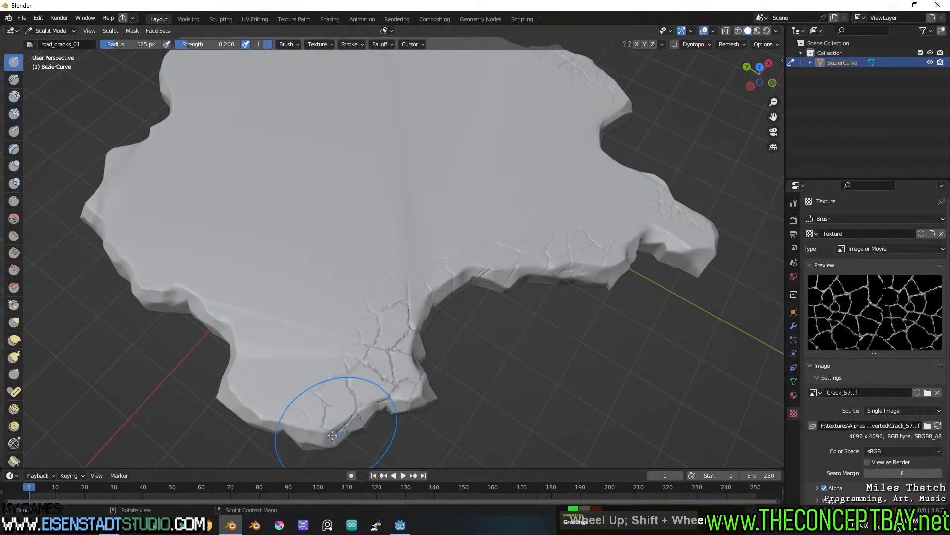
middle_drag(294, 409, 394, 352)
drag(455, 297, 344, 367)
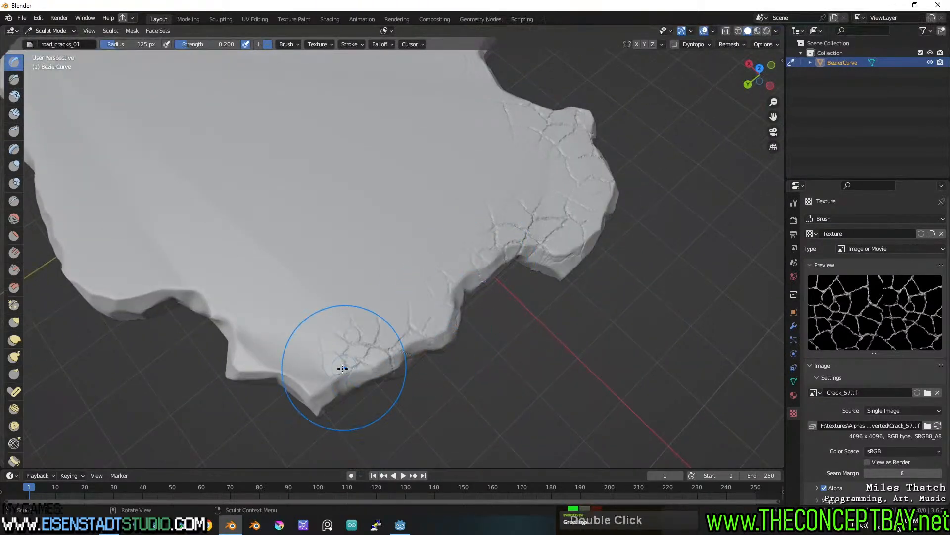
Step: Carve shallow cracks along the notched inlet, the long straight side and the following corner of the slab's rim
middle_drag(303, 350, 422, 339)
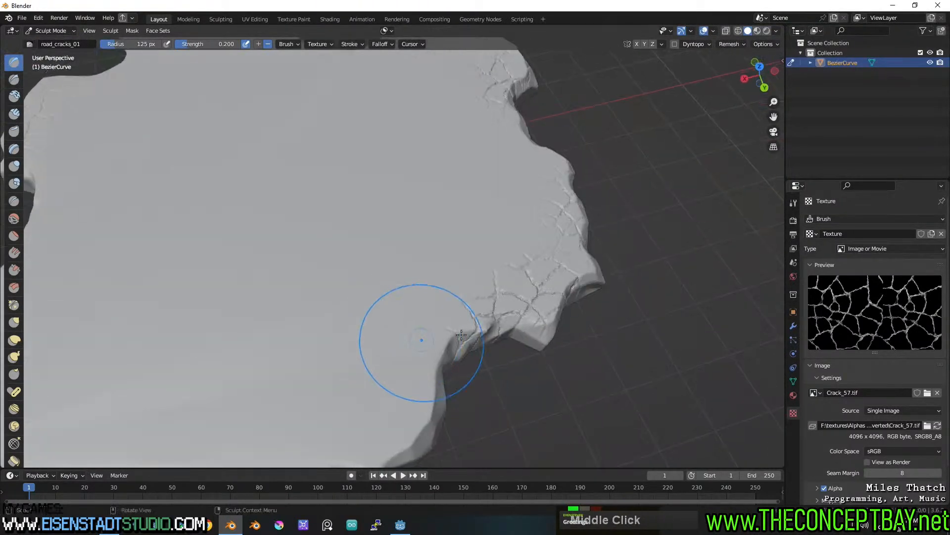
shift+middle_drag(395, 398, 421, 309)
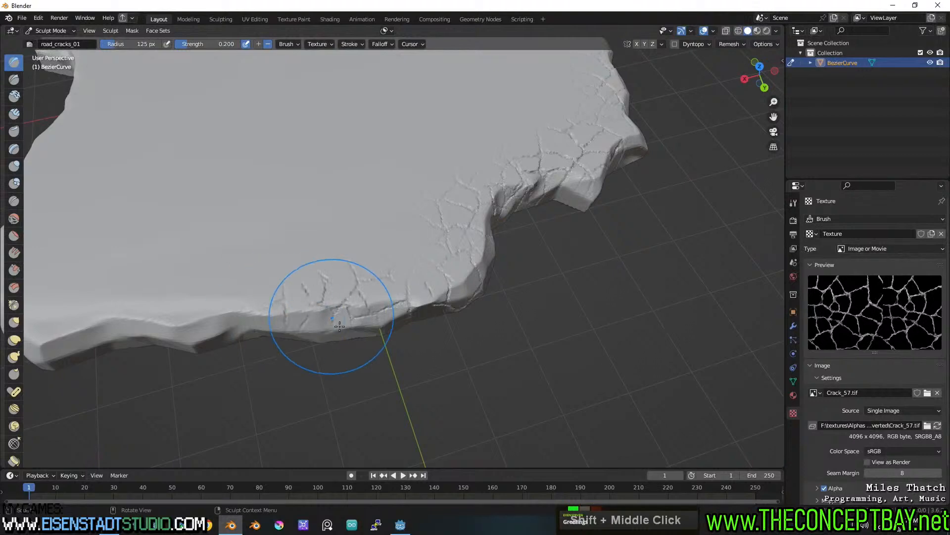
middle_drag(332, 317, 469, 334)
shift+middle_drag(450, 392, 497, 340)
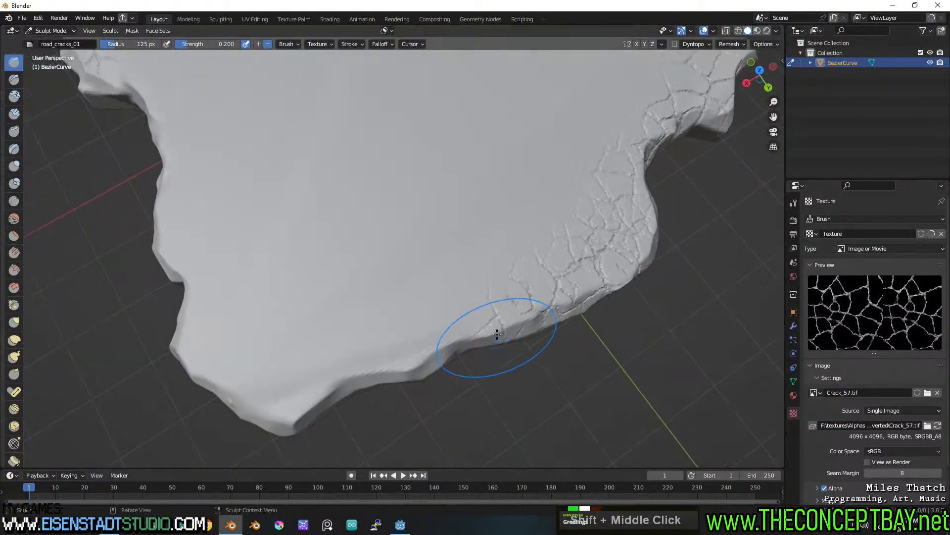
shift+middle_drag(217, 350, 560, 335)
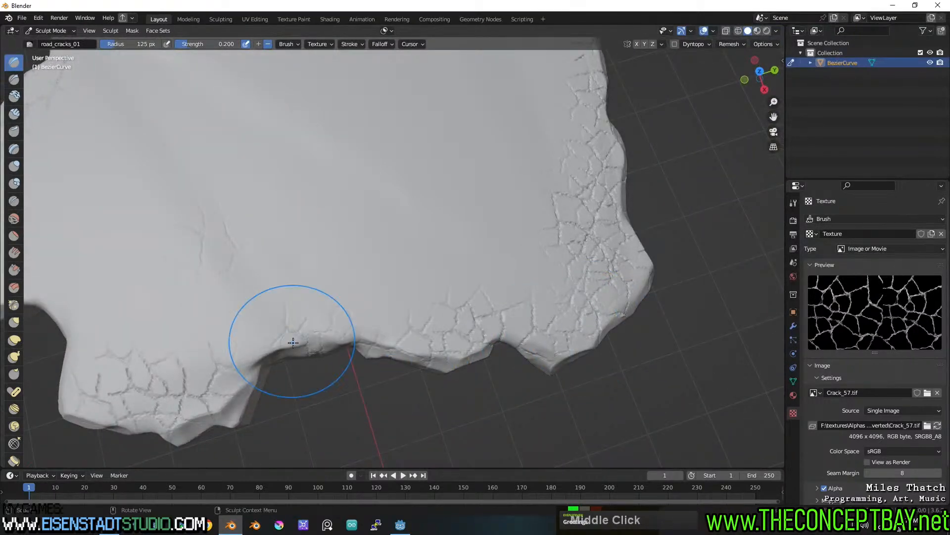
Step: Undo one crack stroke and carve cracks along the inlet edges, the side rim and the neck of the narrow peninsula
key(ctrl+z)
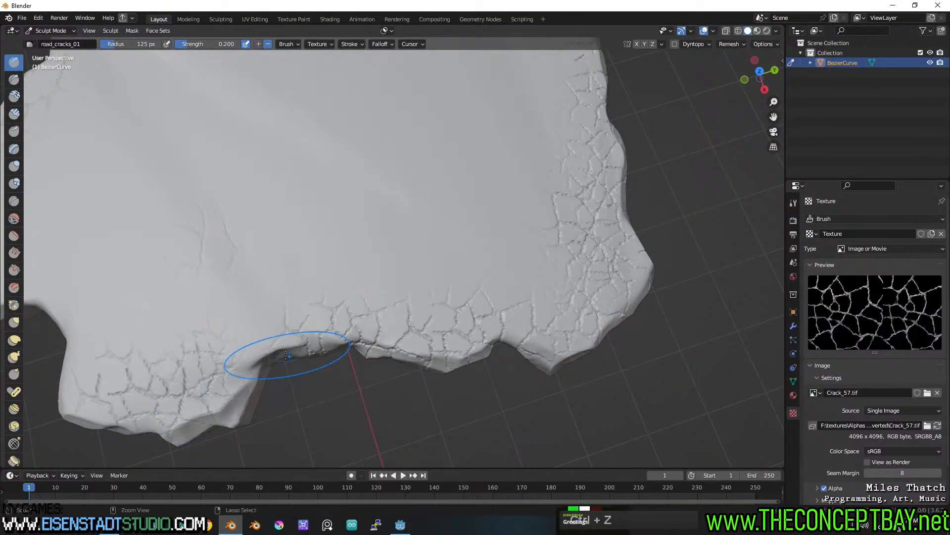
middle_drag(247, 387, 321, 406)
scroll(297, 382, down, 3)
scroll(322, 407, up, 3)
middle_drag(340, 319, 443, 364)
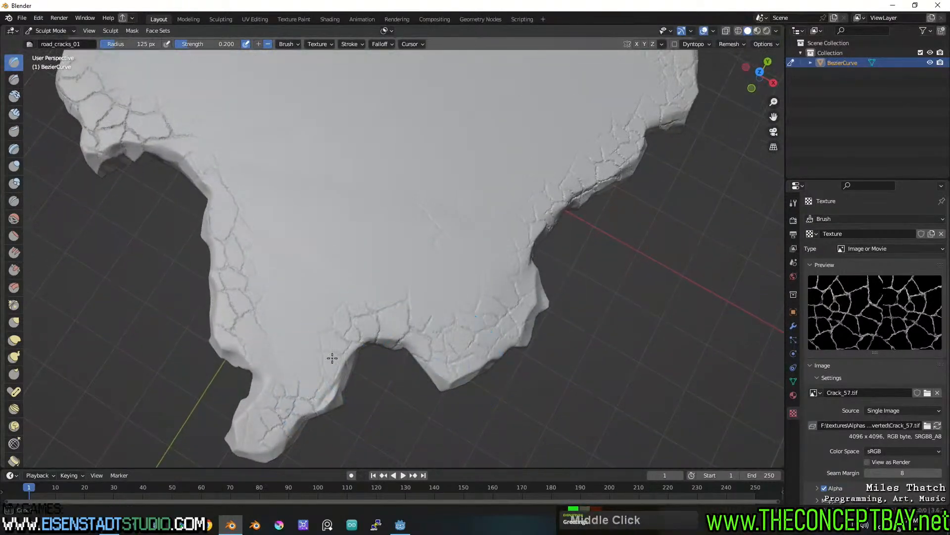
shift+middle_drag(276, 410, 357, 315)
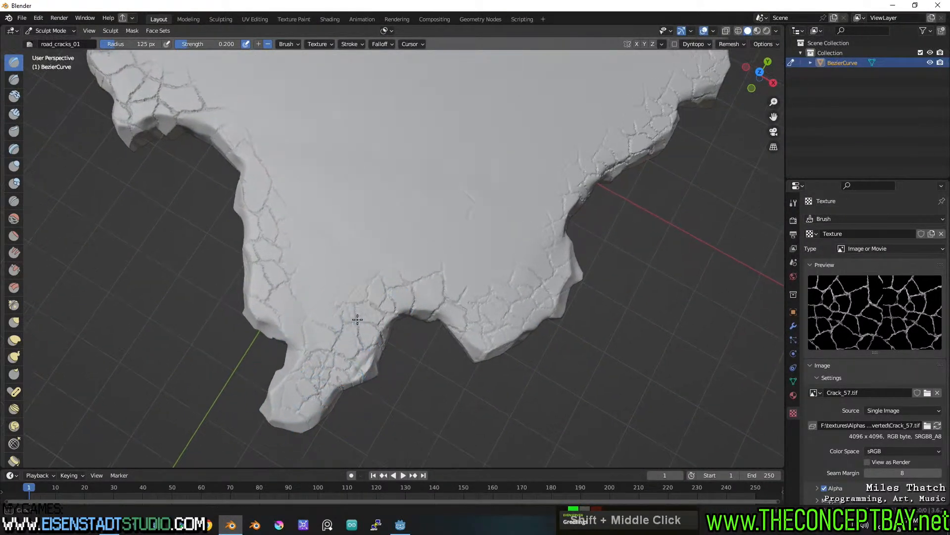
Step: Carve cracks into the remaining uncracked stretches of rim and the lobe on the far side of the slab
scroll(240, 267, up, 3)
middle_drag(257, 293, 289, 408)
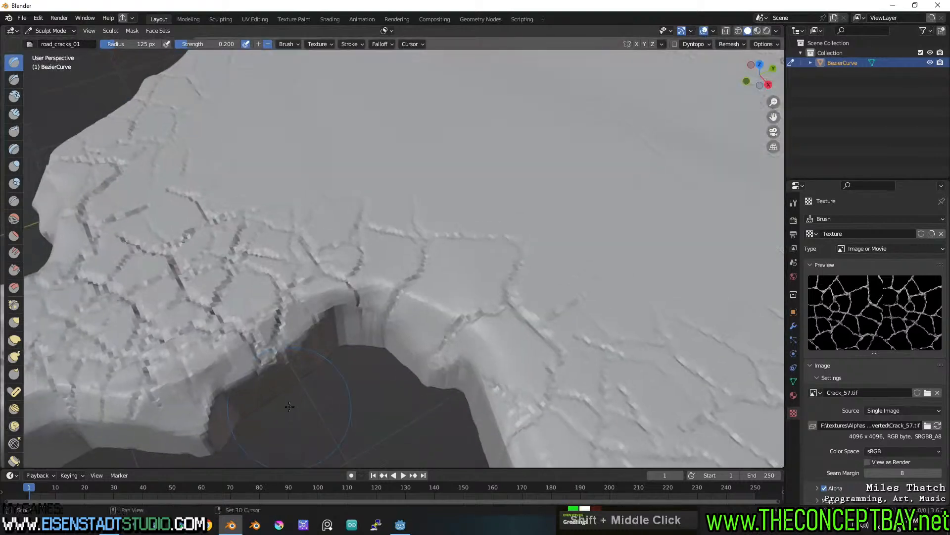
scroll(294, 391, down, 6)
shift+middle_drag(429, 303, 284, 404)
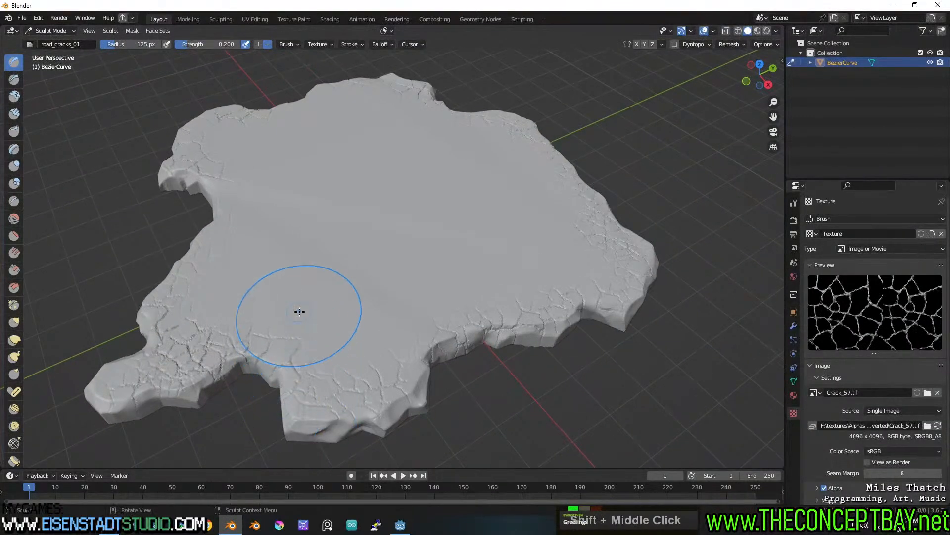
middle_drag(303, 214, 342, 229)
scroll(529, 406, up, 2)
mouse_move(471, 407)
shift+middle_down()
mouse_move(502, 390)
mouse_move(506, 349)
shift+middle_up()
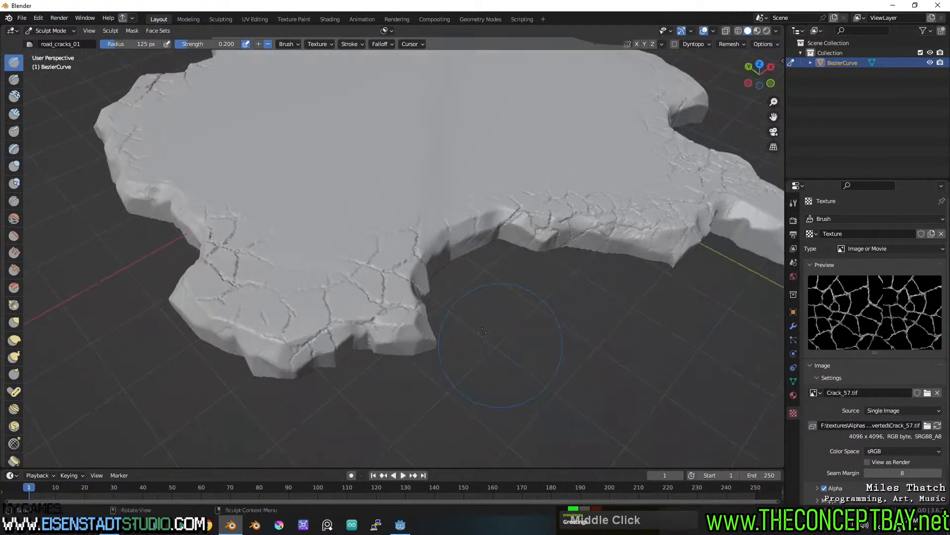
mouse_move(401, 264)
shift+middle_down()
mouse_move(372, 297)
mouse_move(373, 214)
shift+middle_up()
Step: Enlarge the brush radius to 271 px and carve large cracks across the slab's top surface
key(f)
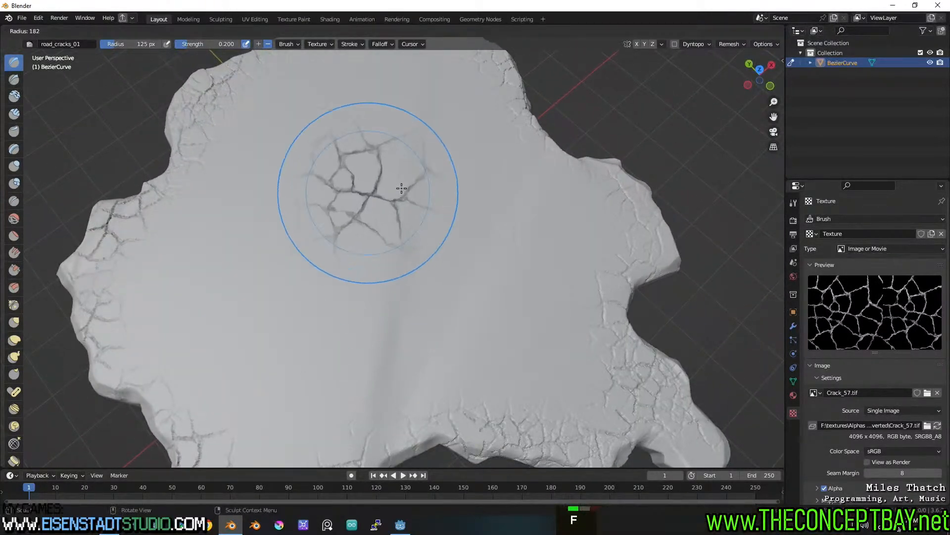
double_click(388, 218)
middle_drag(443, 254, 514, 345)
middle_drag(418, 292, 290, 352)
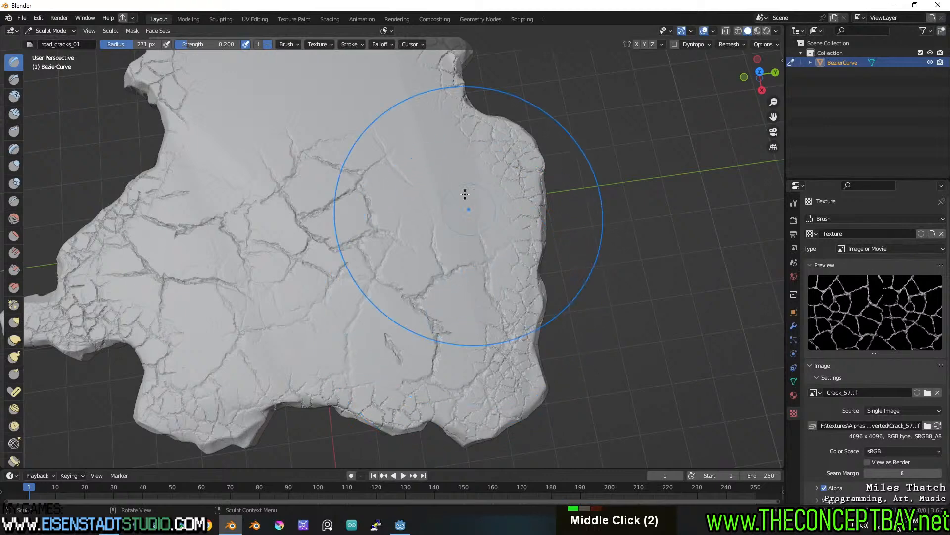
mouse_move(441, 159)
shift+middle_down()
mouse_move(427, 287)
mouse_move(393, 266)
mouse_move(295, 307)
mouse_move(365, 325)
mouse_move(401, 309)
shift+middle_up()
shift+scroll(308, 275, up, 2)
scroll(317, 269, down, 2)
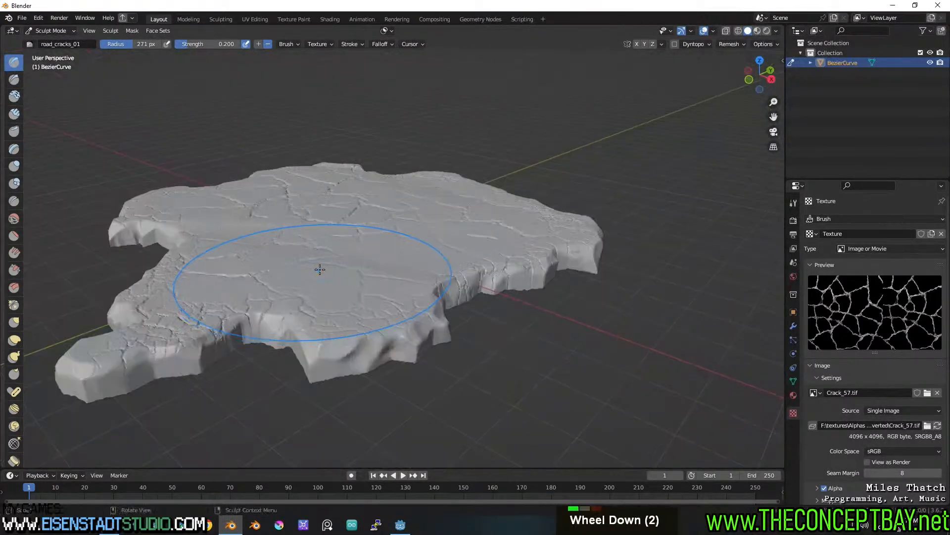
Step: Switch the slab to Object Mode and apply Shade Smooth to soften the blocky crack edges
middle_drag(317, 269, 346, 270)
scroll(471, 276, up, 3)
shift+middle_drag(471, 275, 356, 288)
scroll(318, 302, up, 3)
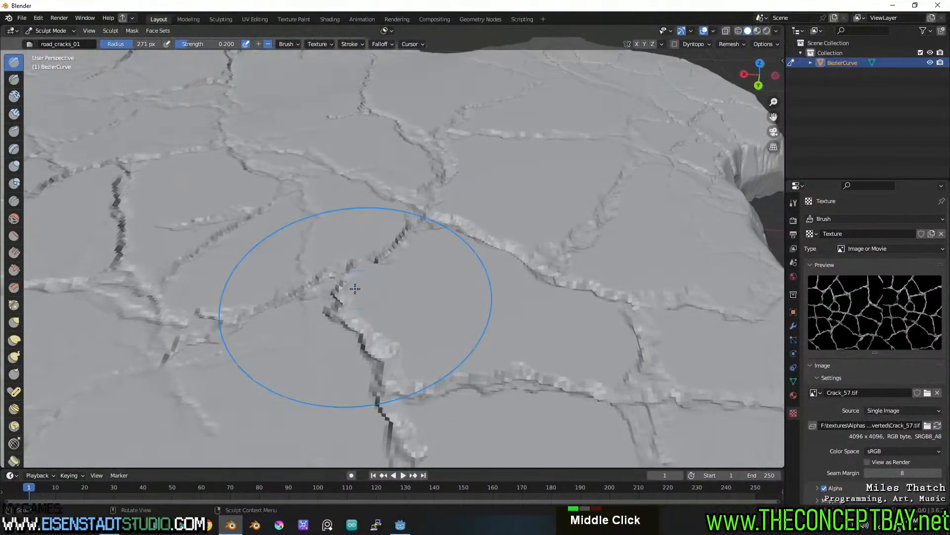
click(50, 30)
right_click(321, 287)
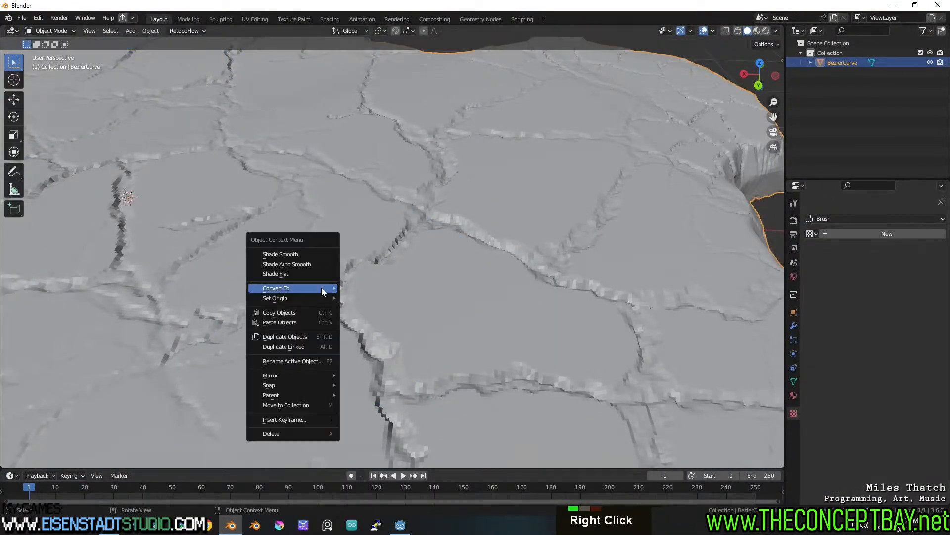
right_click(441, 188)
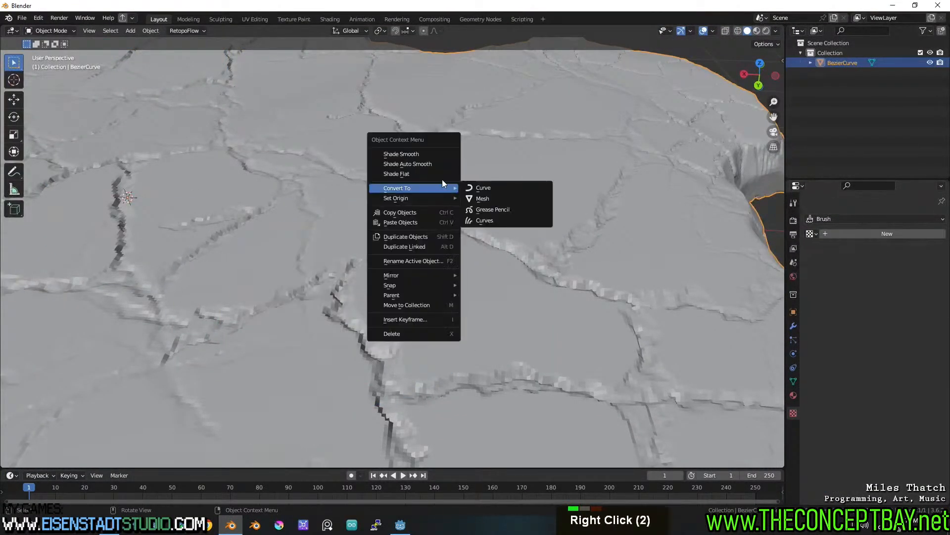
click(433, 152)
Step: Check the smooth-shaded cracks across the whole slab and return it to Sculpt Mode
scroll(433, 151, down, 4)
middle_drag(443, 175, 366, 167)
scroll(428, 218, up, 1)
shift+middle_drag(365, 168, 278, 262)
mouse_move(442, 242)
shift+middle_down()
mouse_move(400, 195)
mouse_move(427, 206)
mouse_move(430, 246)
shift+middle_up()
scroll(399, 218, down, 1)
scroll(424, 209, up, 1)
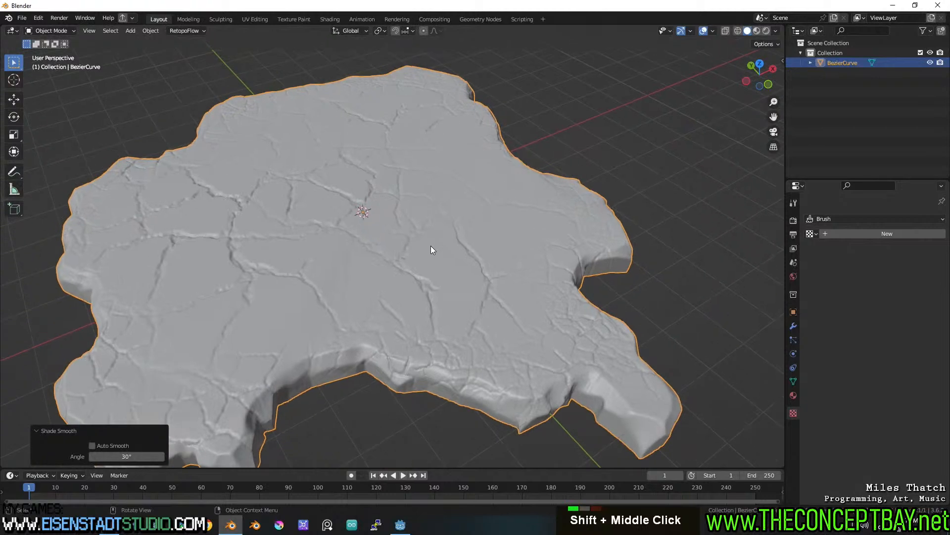
double_click(54, 32)
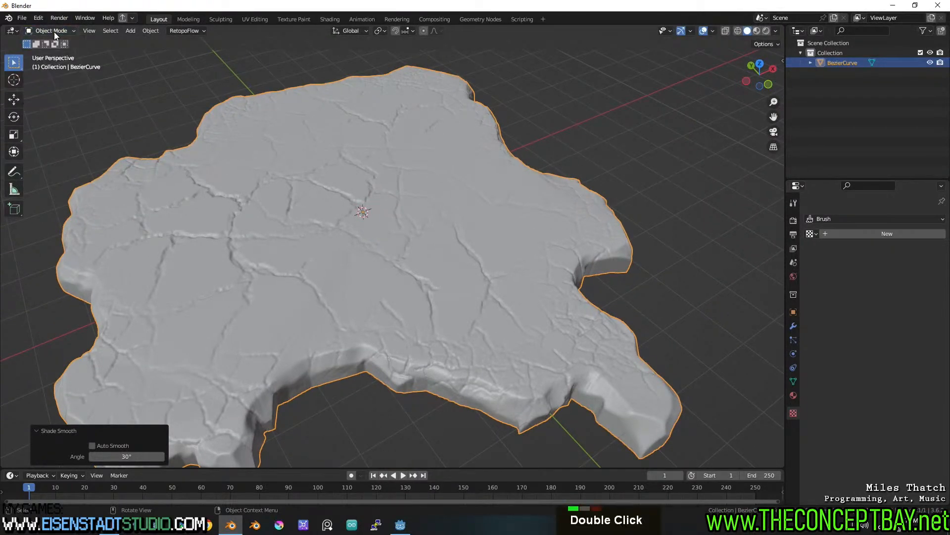
key(ctrl+Tab)
click(278, 275)
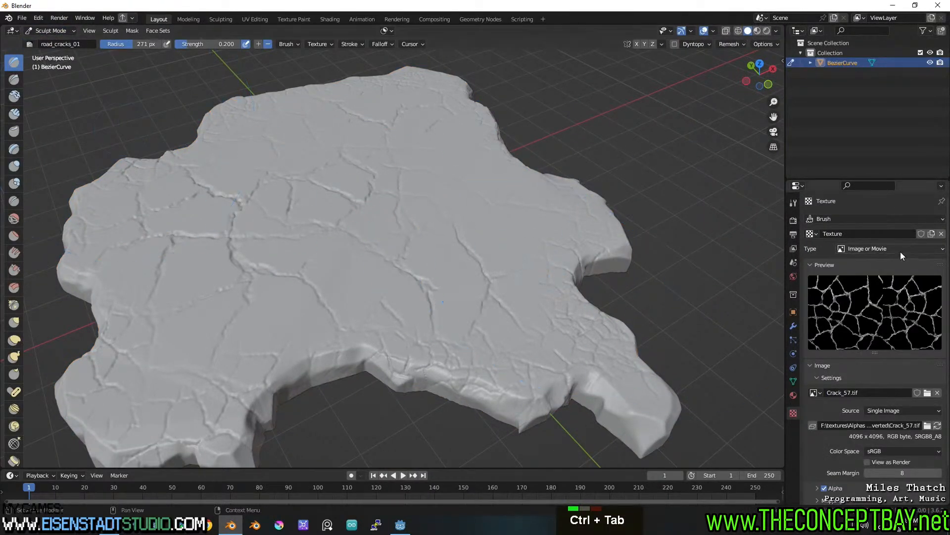
Step: Duplicate the road_cracks_01 brush and name the copy road_cracks_02
scroll(852, 259, up, 11)
scroll(807, 265, up, 7)
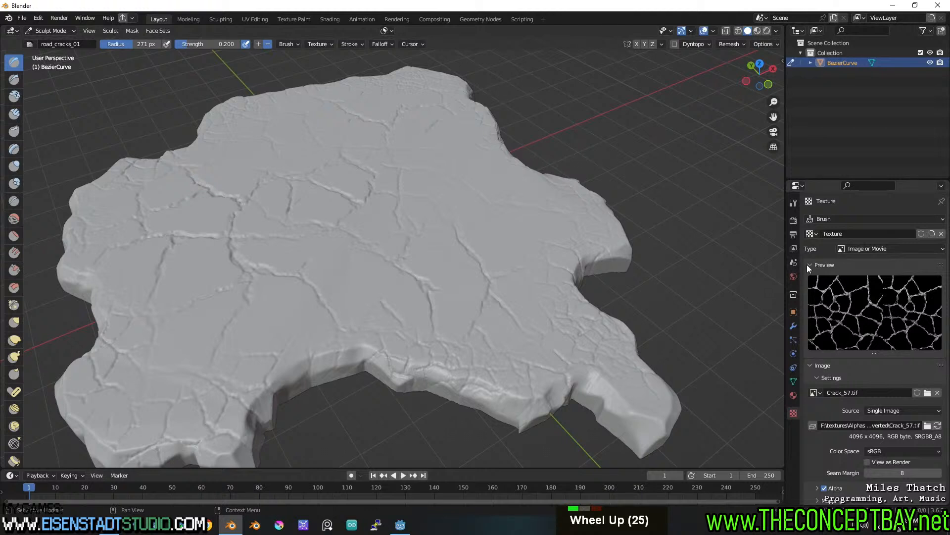
click(794, 202)
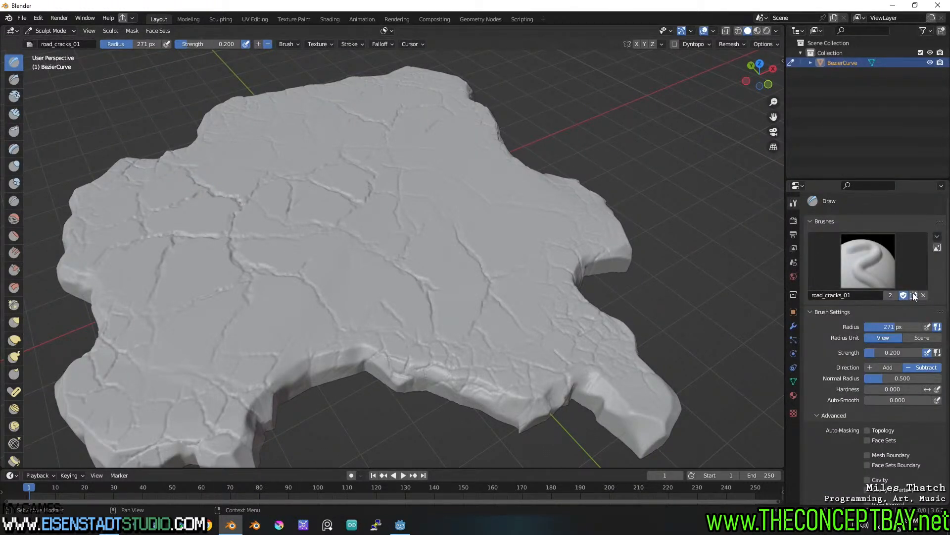
double_click(852, 296)
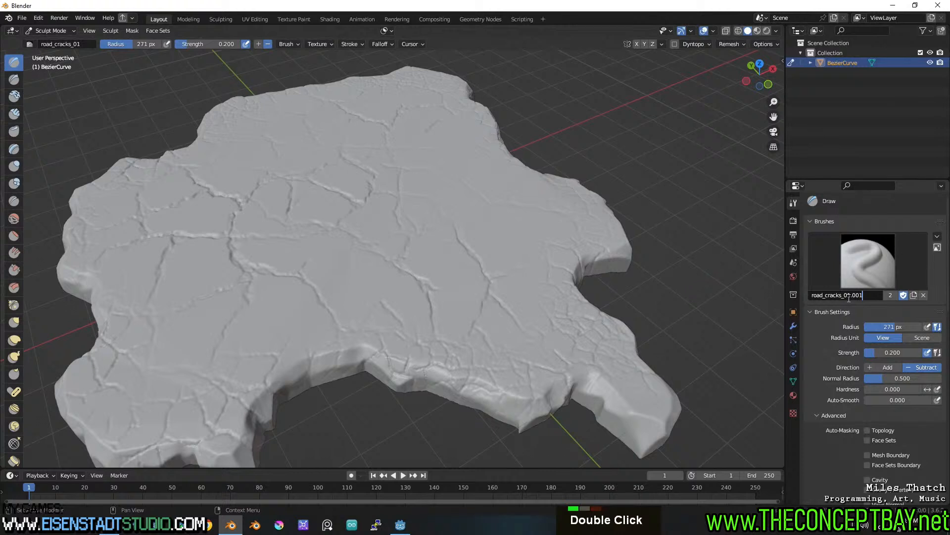
key(BackSpace)
key(BackSpace)
key(BackSpace)
key(BackSpace)
key(BackSpace)
text(2)
Step: Give the road_cracks_02 brush its own new texture and open the file browser to load an image for it
scroll(821, 337, down, 15)
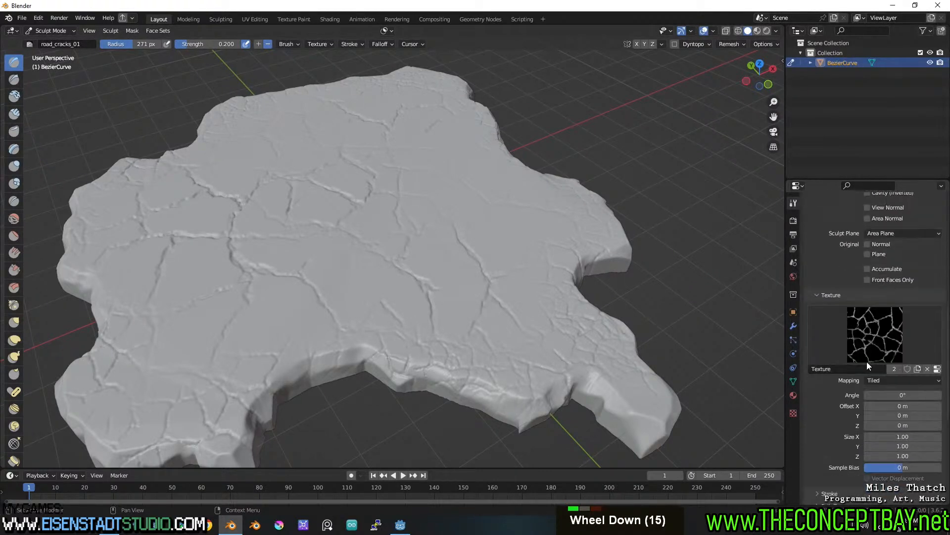
click(884, 369)
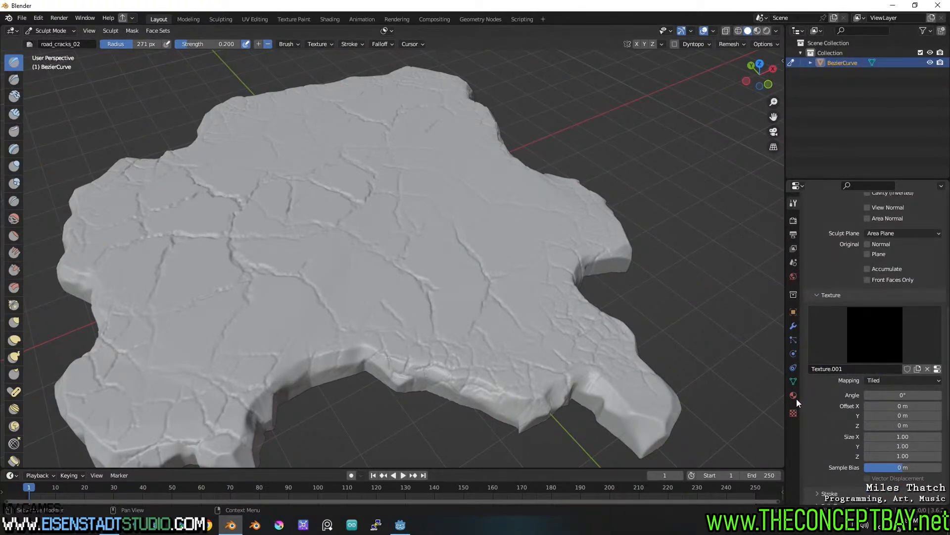
click(794, 413)
click(901, 389)
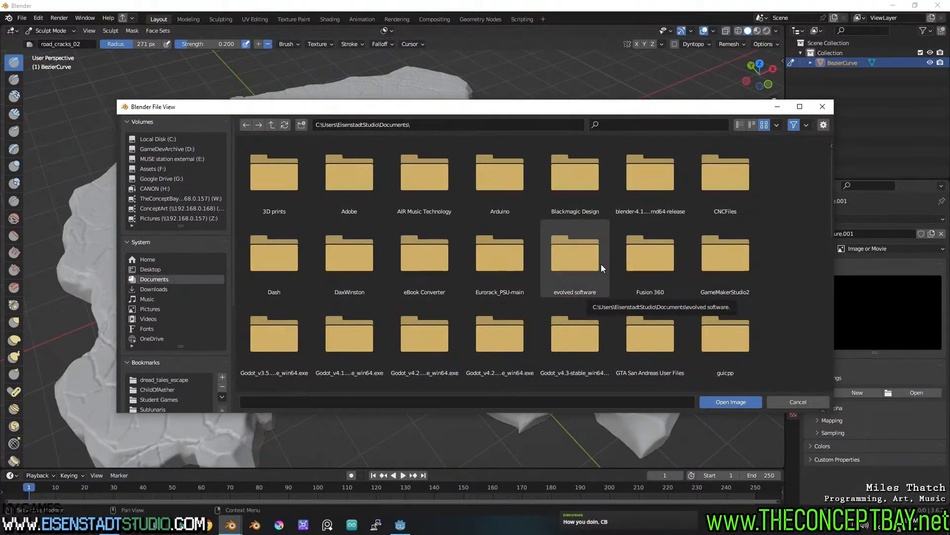
Step: Browse on drive F: through textures, Alphas Stamps and Normals and the 100 Cracks pack to the Alpha Tiff Part 02 - inverted folder
click(441, 125)
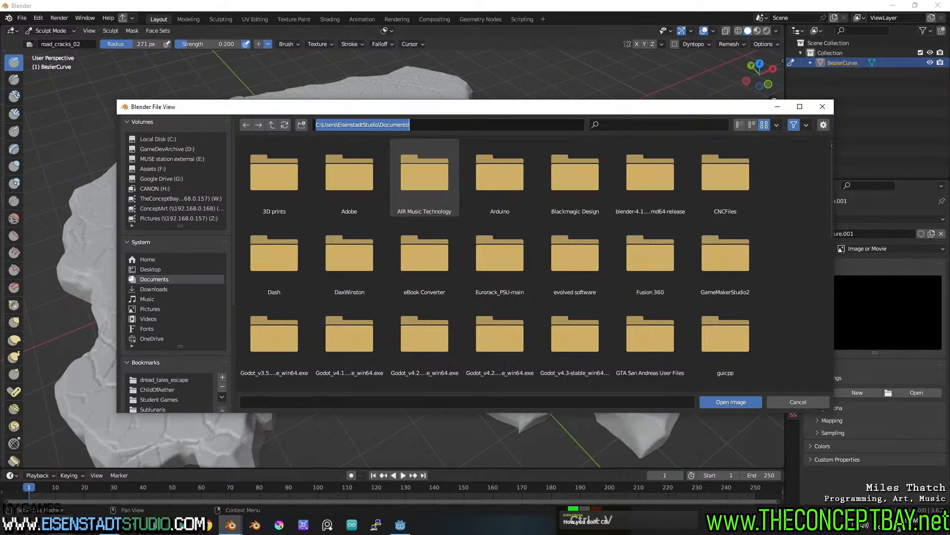
double_click(150, 171)
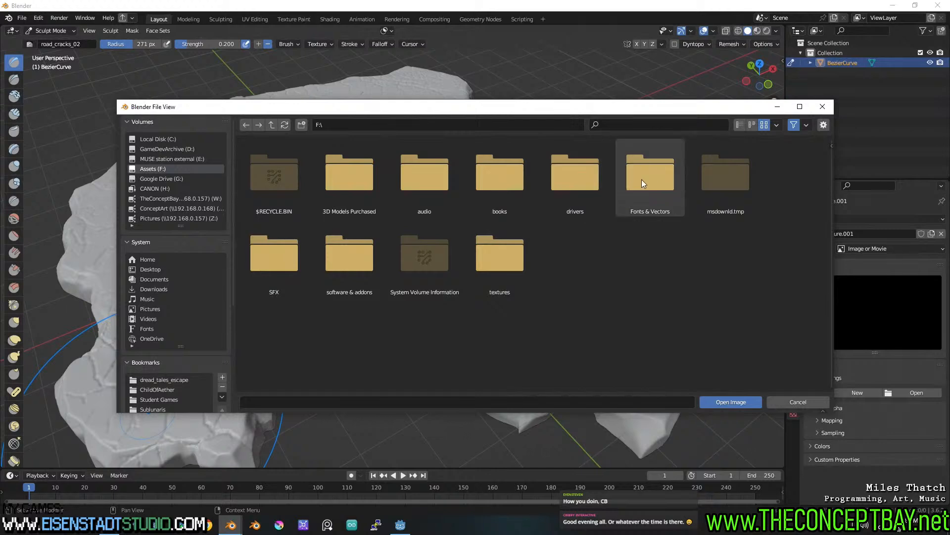
click(498, 249)
double_click(498, 250)
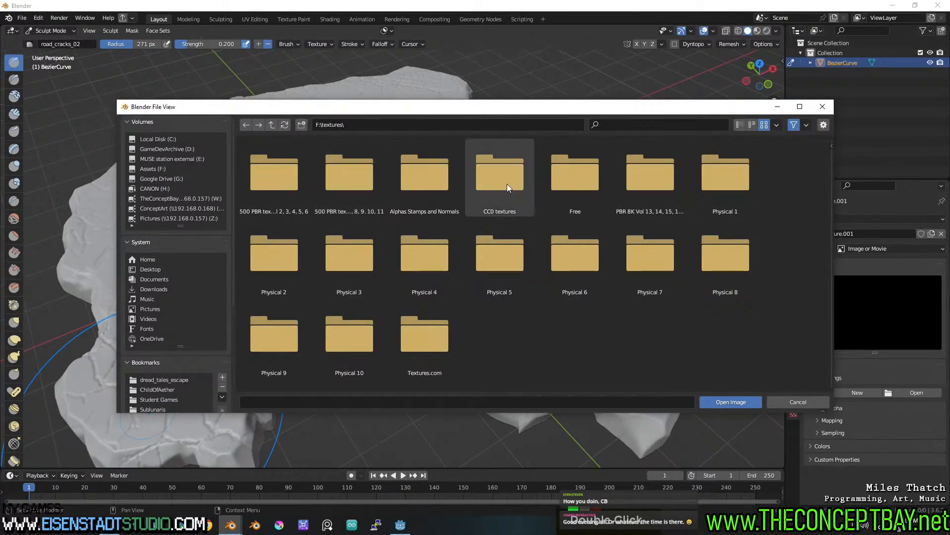
double_click(436, 184)
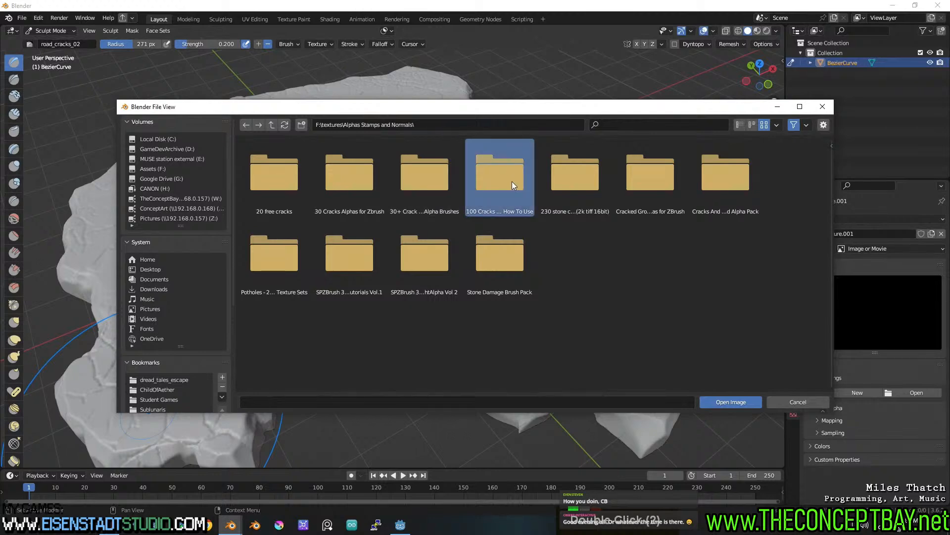
double_click(512, 181)
double_click(436, 179)
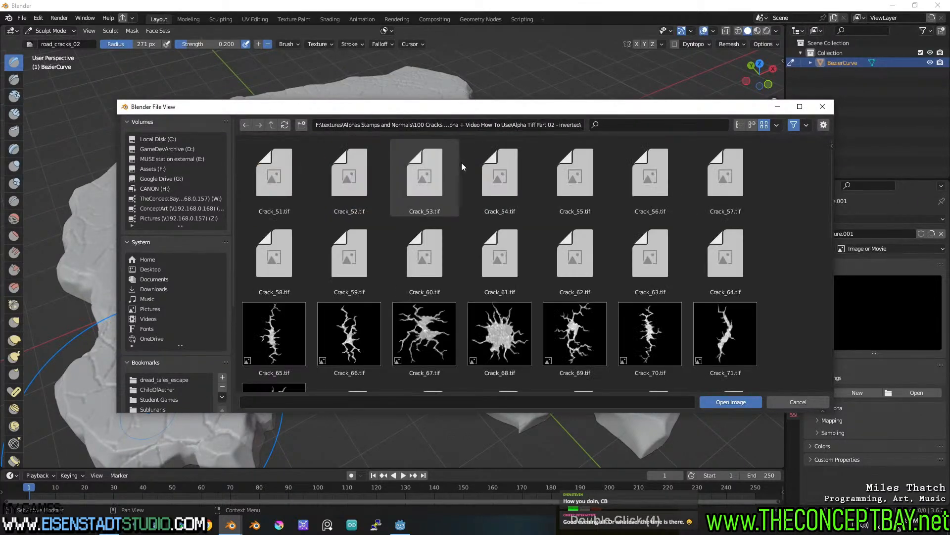
Step: Copy the current folder's path and load Crack_67.tif as the image of the road_cracks_02 brush texture
click(524, 124)
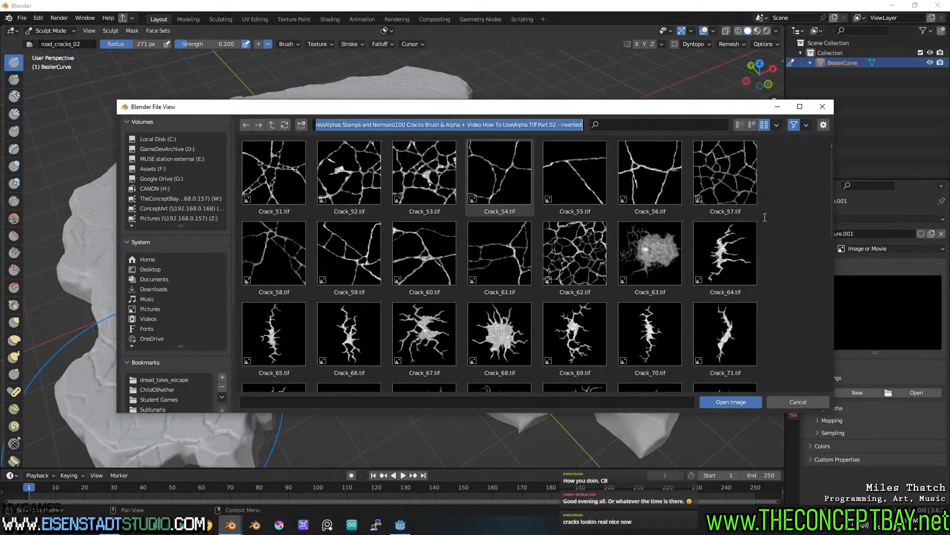
scroll(765, 217, down, 10)
scroll(764, 216, down, 11)
scroll(765, 217, up, 2)
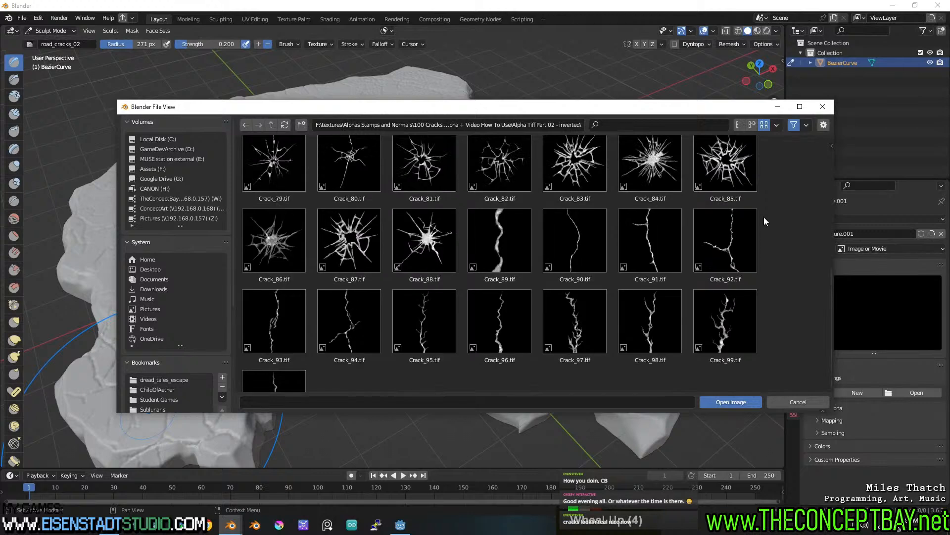
scroll(764, 218, up, 8)
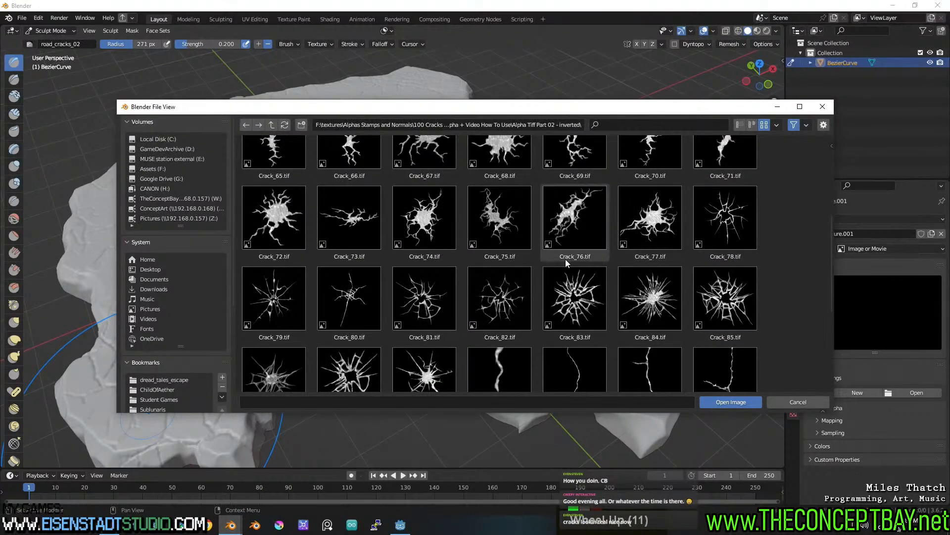
scroll(534, 262, up, 2)
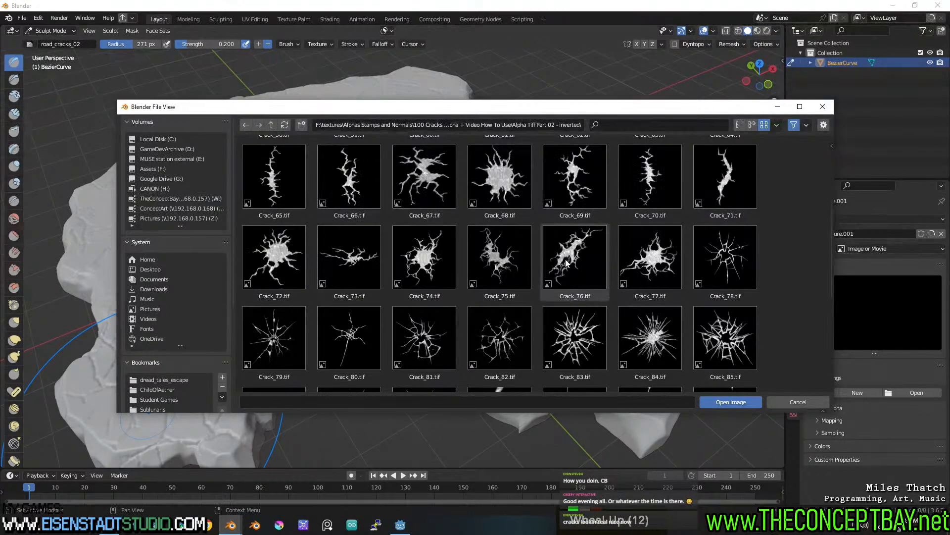
click(488, 267)
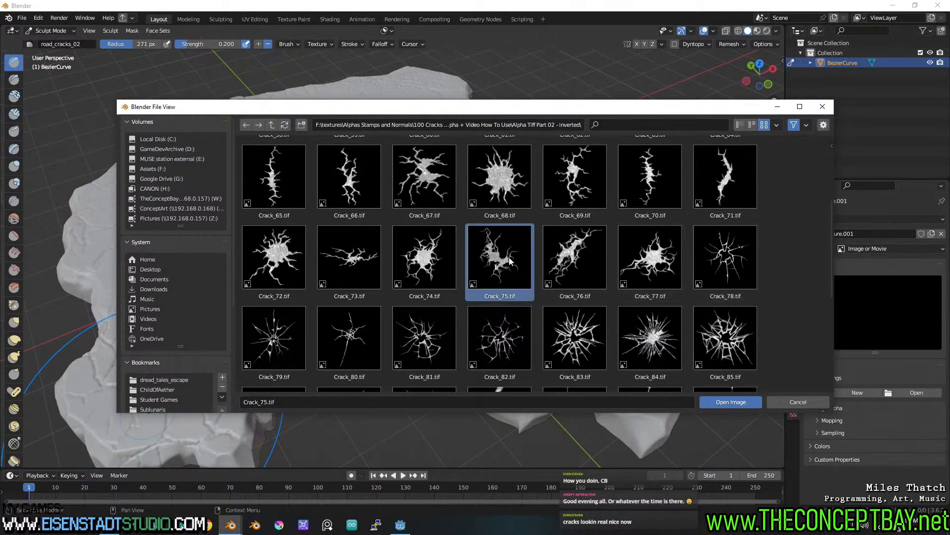
double_click(420, 174)
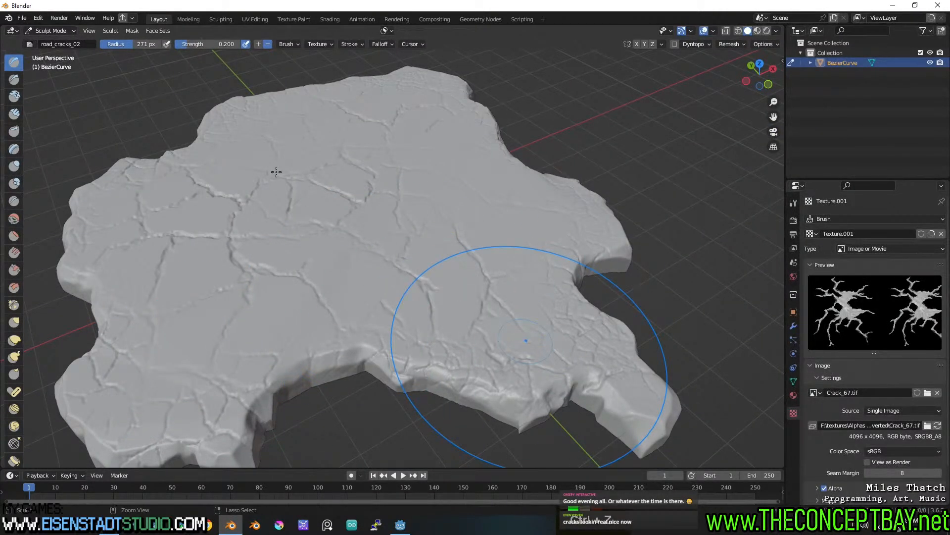
Step: Set the brush's texture mapping to View Plane and its stroke method to Anchored
click(319, 44)
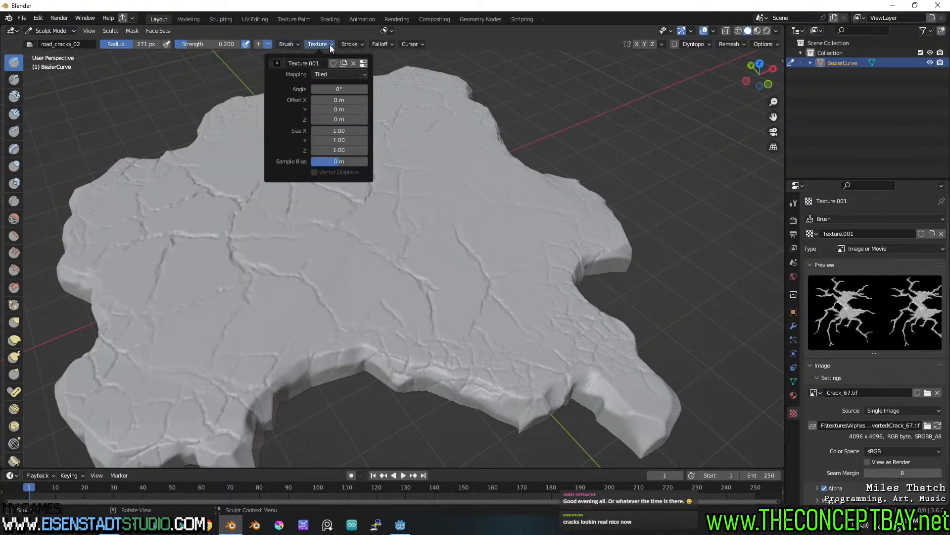
click(325, 74)
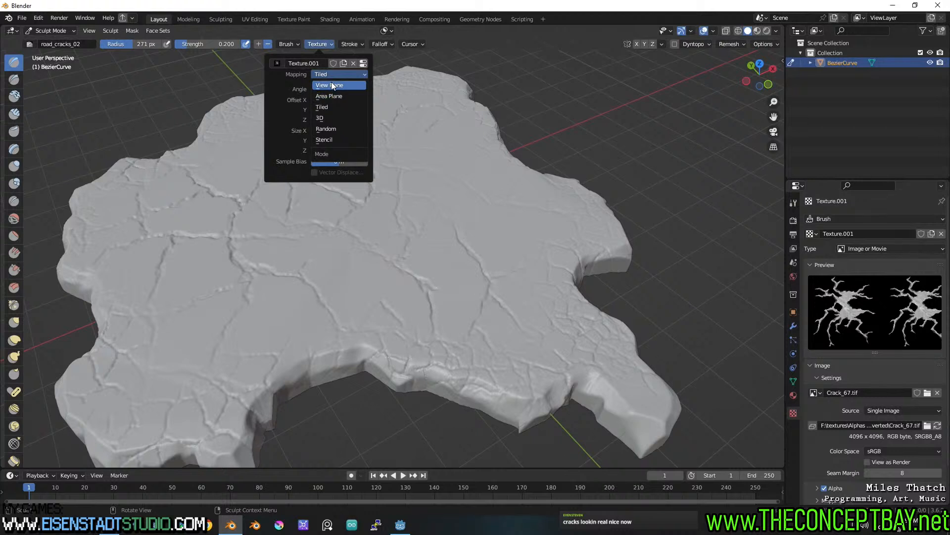
click(330, 85)
mouse_move(351, 43)
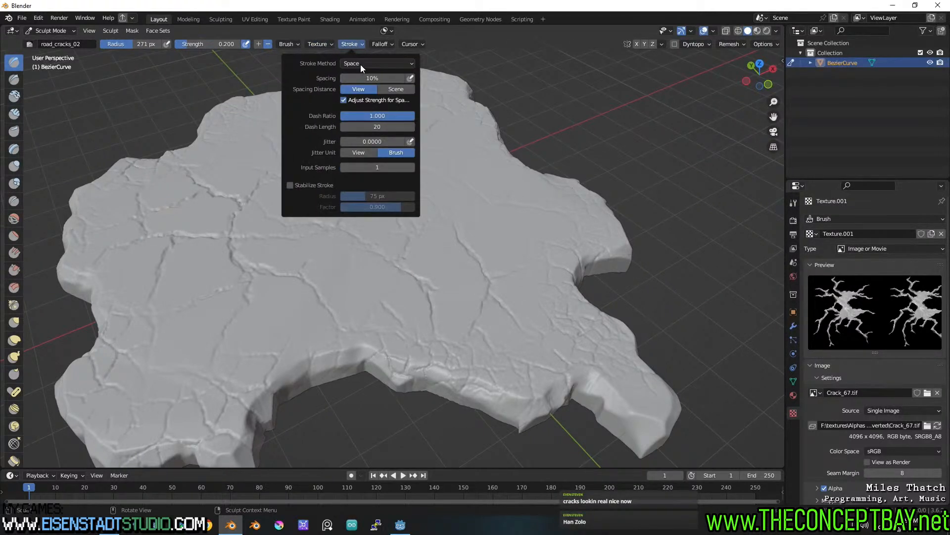
click(361, 64)
click(366, 118)
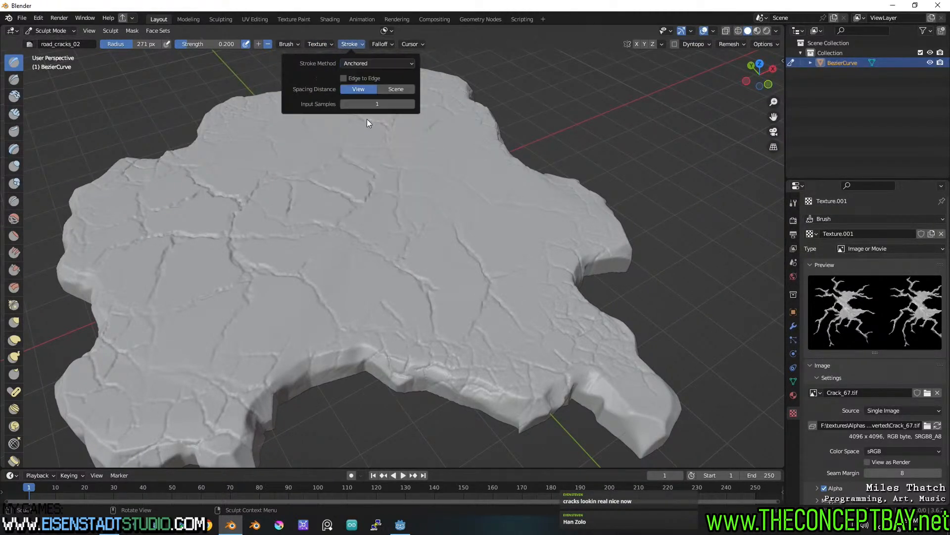
Step: Stamp the crack texture on the finely cracked rim corner, comparing the surface by undoing and redoing the stamp
drag(603, 364, 641, 348)
middle_drag(656, 348, 461, 328)
key(ctrl+z)
key(ctrl+shift+z)
mouse_move(461, 328)
shift+middle_down()
mouse_move(453, 255)
mouse_move(465, 287)
mouse_move(585, 285)
mouse_move(448, 261)
mouse_move(482, 236)
mouse_move(382, 164)
shift+middle_up()
Step: Stamp the crack texture twice more near the slab's far rim
drag(302, 125, 432, 110)
middle_drag(440, 115, 439, 99)
drag(320, 135, 421, 146)
middle_drag(439, 141, 343, 169)
mouse_move(473, 209)
middle_down()
mouse_move(403, 189)
mouse_move(373, 208)
middle_up()
middle_drag(383, 210, 416, 211)
Step: Test crack stamps on the near rim corner, raise the brush strength to 0.509, and undo the test stamps
drag(354, 415, 397, 398)
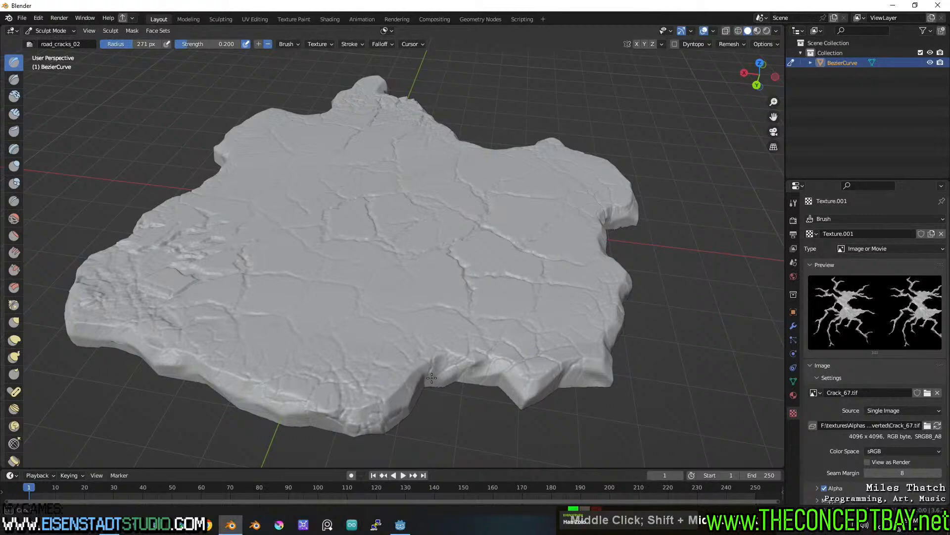
key(ctrl+z)
key(shift+f)
click(365, 384)
drag(365, 385, 443, 368)
mouse_move(442, 368)
middle_down()
mouse_move(382, 371)
mouse_move(386, 346)
mouse_move(394, 368)
middle_up()
key(ctrl+z)
key(ctrl+z)
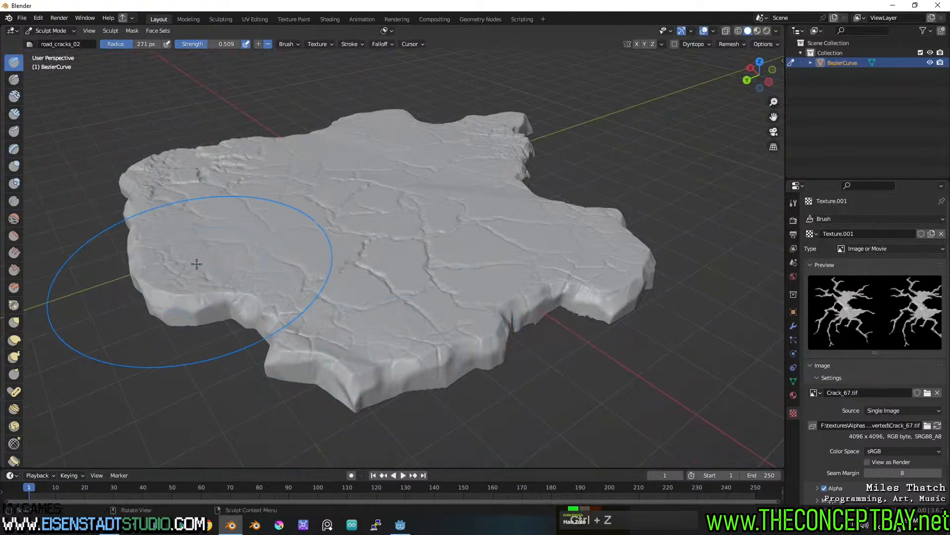
Step: Stamp deeper cracks on two opposite ends of the slab at strength 0.509
drag(181, 273, 234, 264)
drag(595, 248, 679, 242)
middle_drag(636, 243, 567, 322)
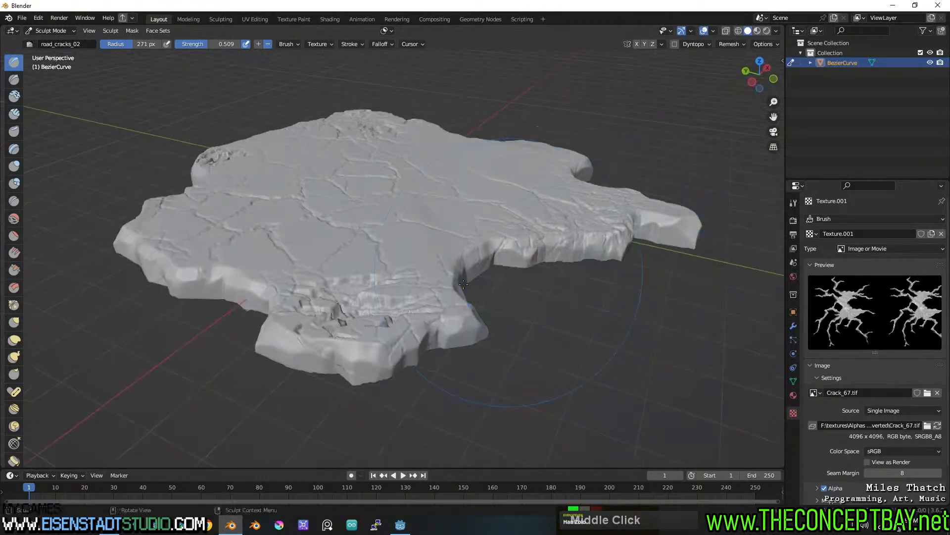
Step: Lower the brush strength to 0.236 and stamp the crack texture over the near end of the slab
key(shift+f)
click(394, 295)
drag(385, 290, 486, 279)
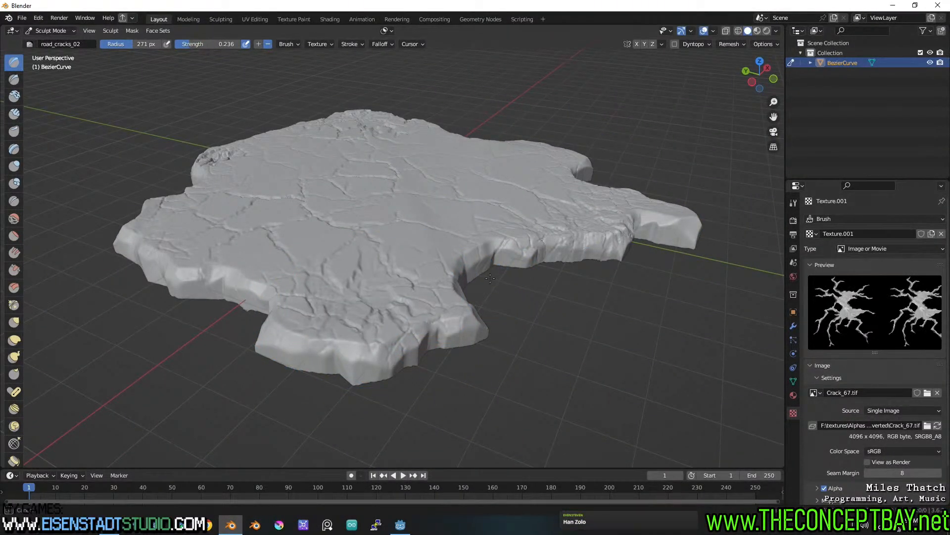
Step: Smooth the deeply cracked rim corner, undo the last strokes, and smooth its edge more lightly
mouse_move(492, 280)
middle_down()
mouse_move(426, 331)
mouse_move(437, 257)
mouse_move(456, 322)
mouse_move(485, 302)
middle_up()
scroll(466, 312, down, 2)
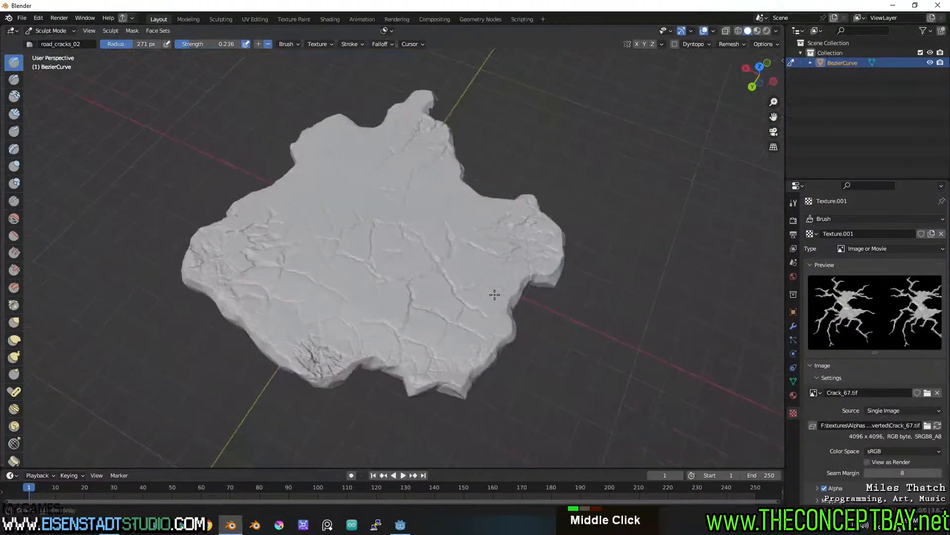
scroll(485, 302, up, 2)
mouse_move(297, 347)
shift+mouse_down()
mouse_move(257, 376)
mouse_move(317, 396)
mouse_move(351, 421)
shift+mouse_up()
middle_drag(345, 422, 393, 386)
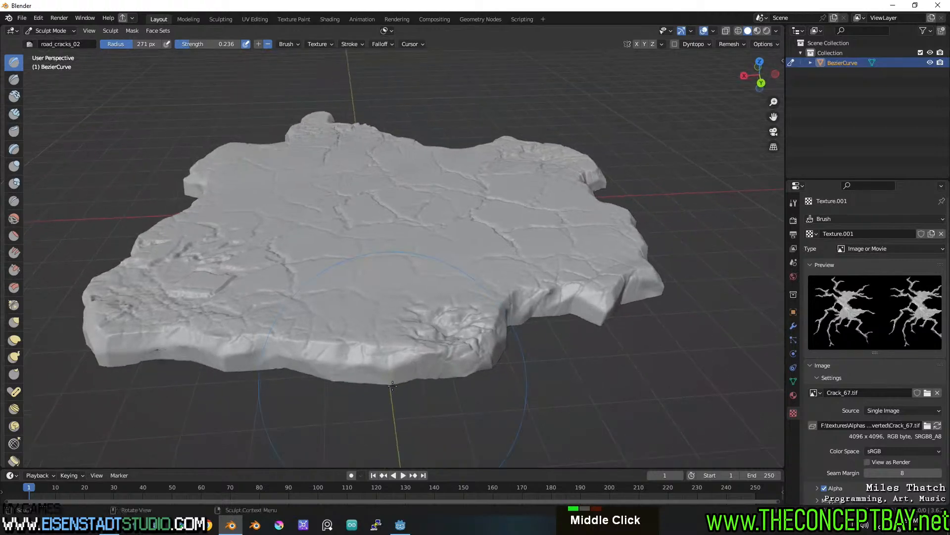
key(ctrl+z)
key(ctrl+z)
key(ctrl+z)
shift+click(414, 376)
Step: Check the stamped cracks across the whole slab and switch it to Object Mode
middle_click(410, 336)
middle_drag(411, 337, 456, 388)
scroll(484, 333, down, 5)
click(50, 30)
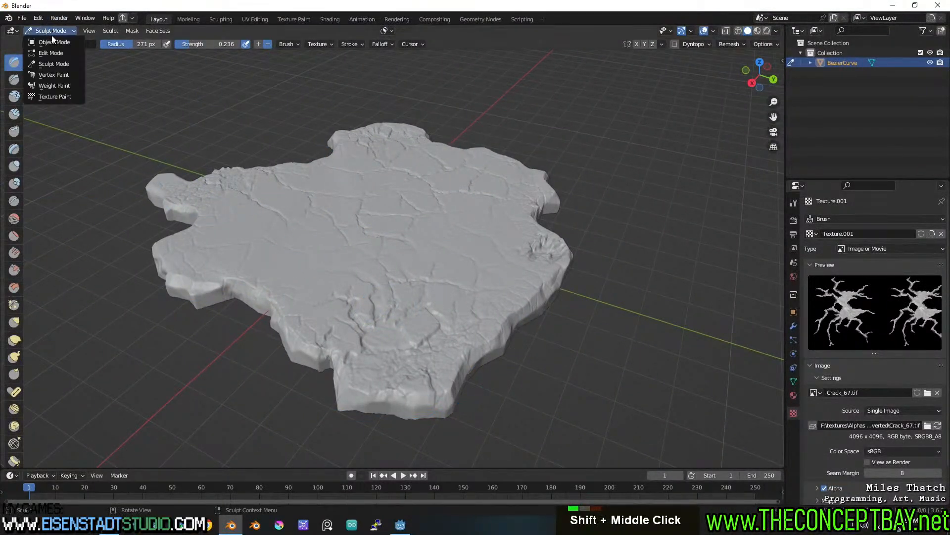
click(47, 42)
Step: Save the scene over the existing roads.blend in the dread_tales_escape project's assets\models\prop folder
key(ctrl+s)
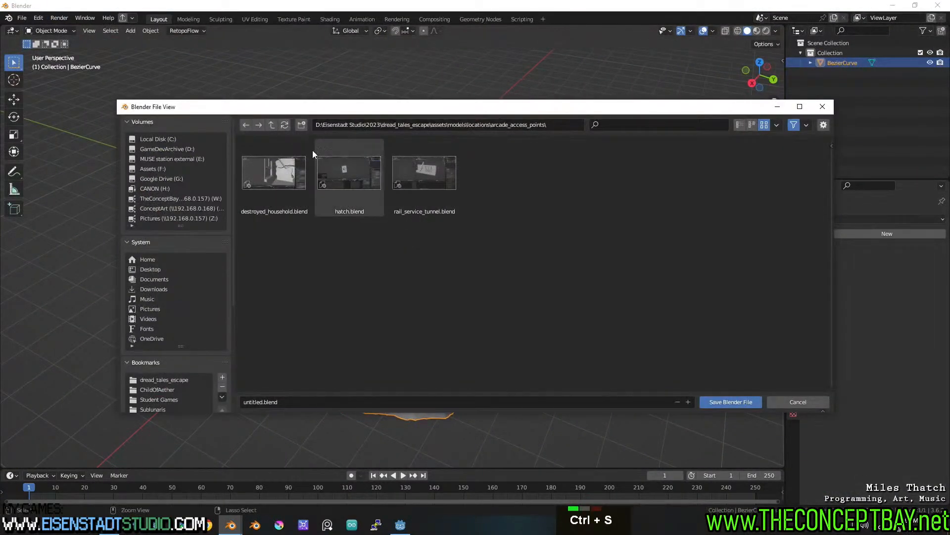
click(272, 125)
click(272, 125)
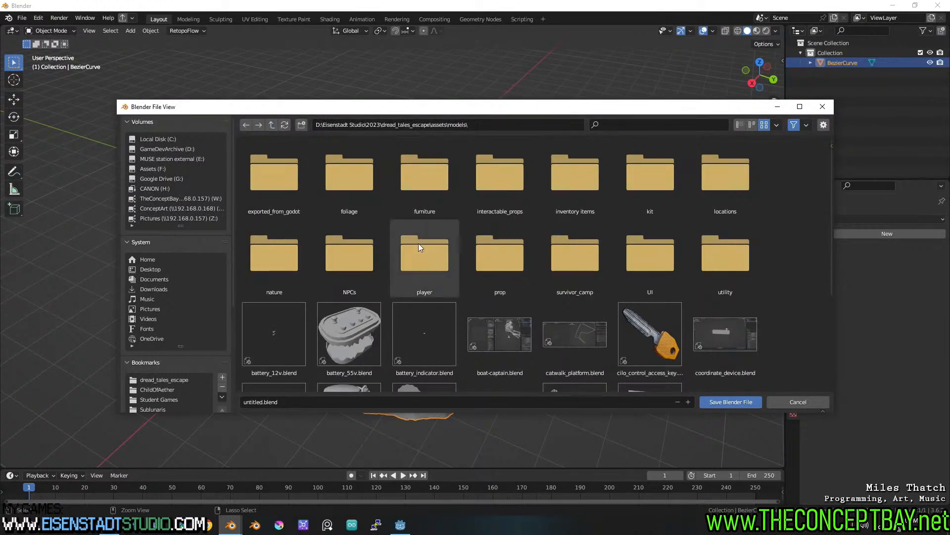
click(521, 255)
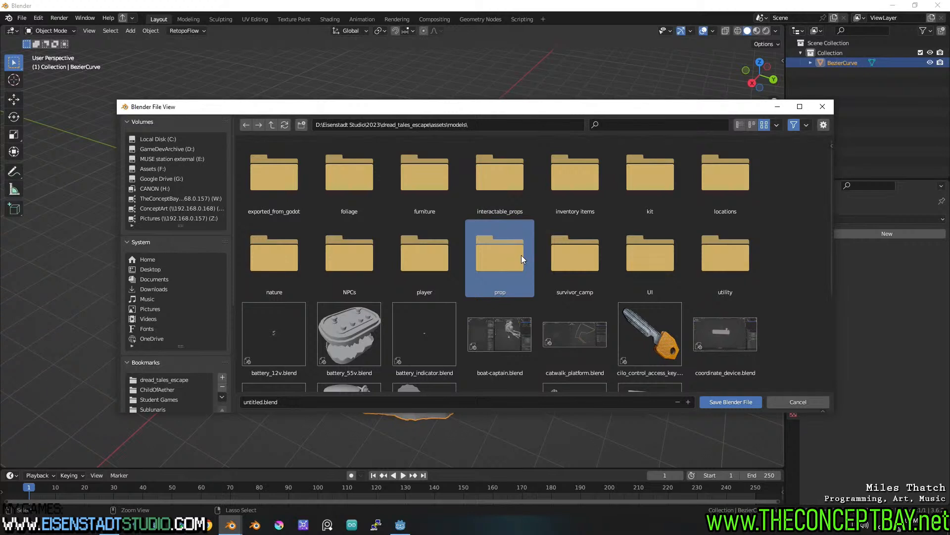
double_click(521, 254)
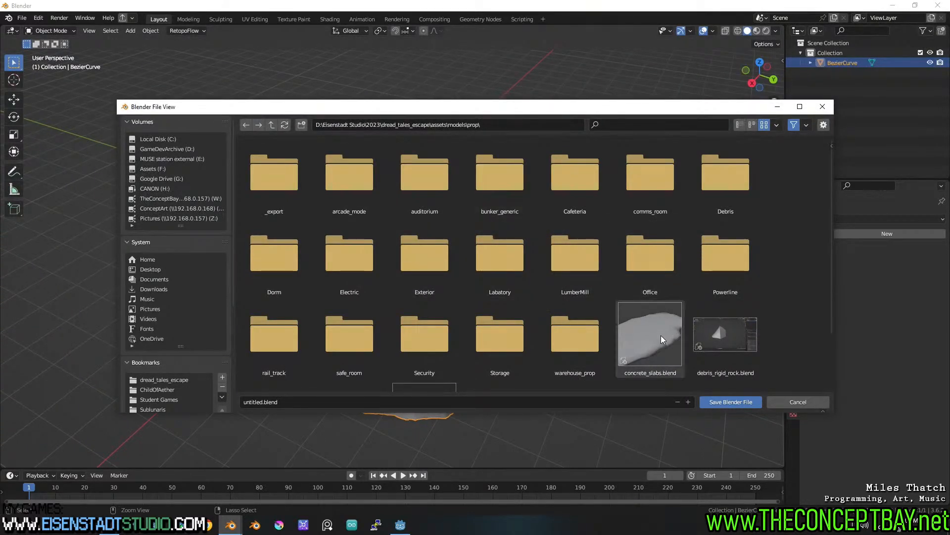
scroll(661, 335, down, 3)
scroll(660, 334, down, 5)
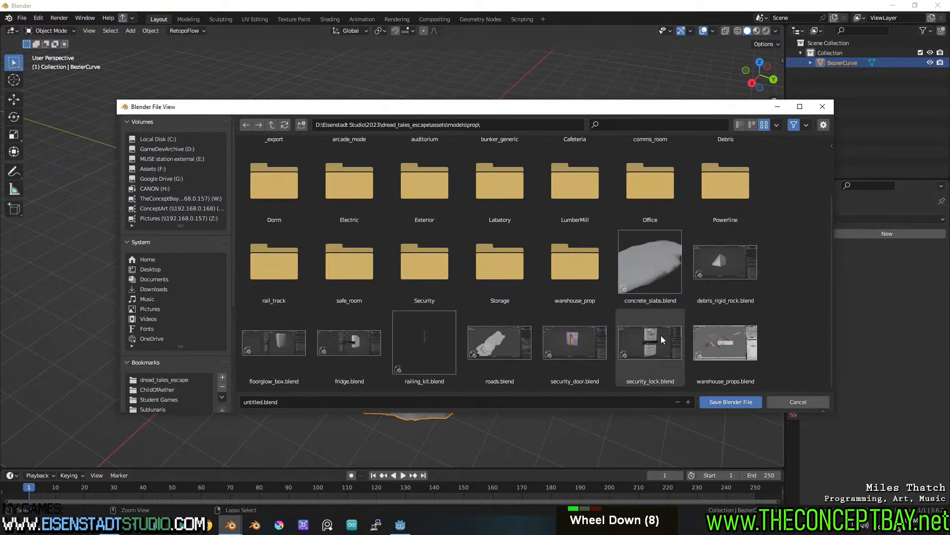
click(489, 361)
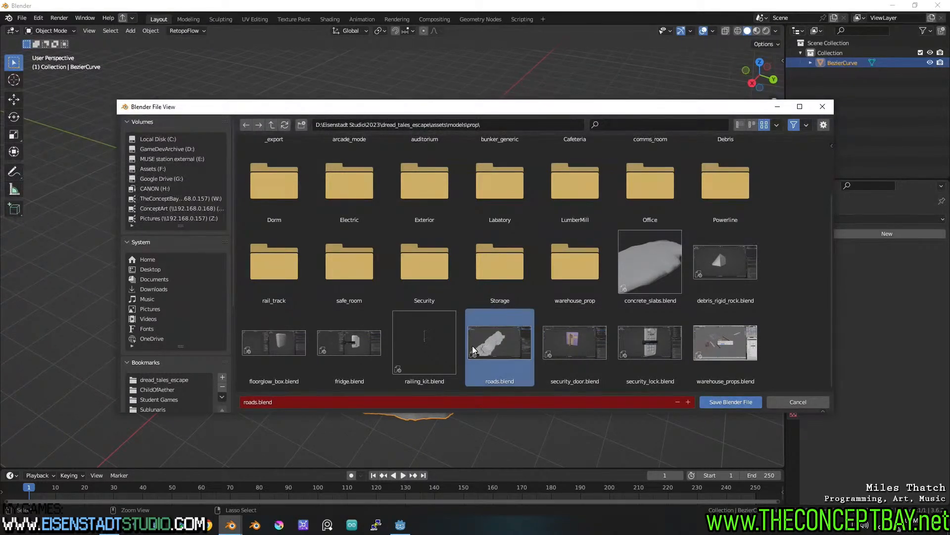
click(731, 402)
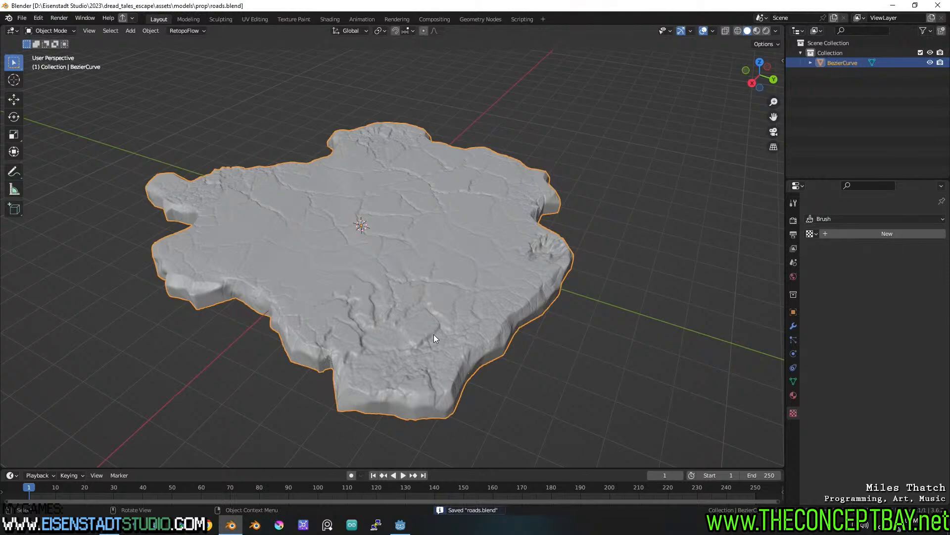
Step: Return the slab to Sculpt Mode, set the brush radius to 111 px, and smooth the harsh cracks along the rim
scroll(439, 269, up, 2)
mouse_move(407, 275)
middle_down()
mouse_move(438, 269)
mouse_move(411, 266)
middle_up()
mouse_move(445, 268)
middle_down()
mouse_move(433, 268)
mouse_move(551, 302)
middle_up()
key(ctrl+Tab)
key(f)
click(489, 296)
mouse_move(537, 296)
shift+mouse_down()
mouse_move(569, 296)
mouse_move(544, 300)
shift+mouse_up()
middle_drag(545, 300, 393, 371)
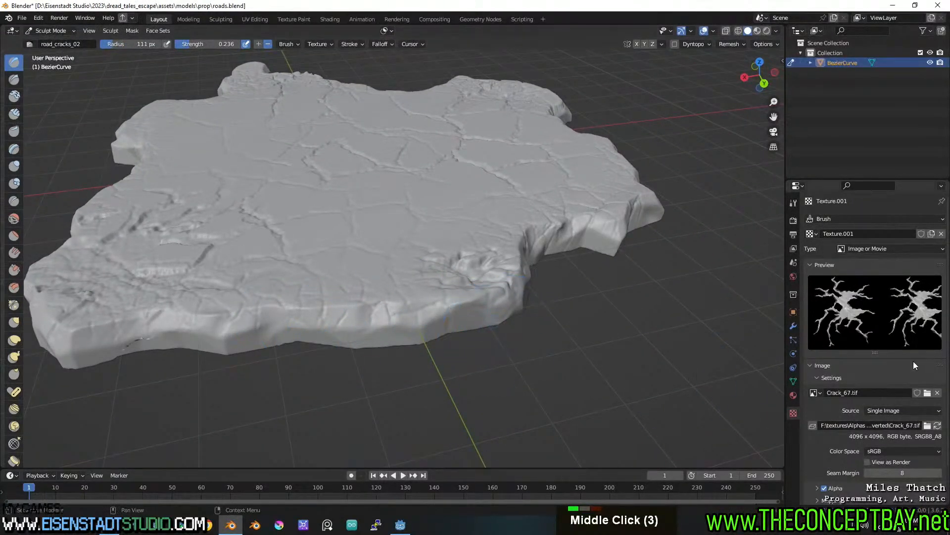
mouse_move(270, 315)
shift+mouse_down()
mouse_move(168, 326)
mouse_move(125, 346)
shift+mouse_up()
Step: Duplicate the road_cracks_02 brush and name the copy road_cracks_03
scroll(882, 279, up, 12)
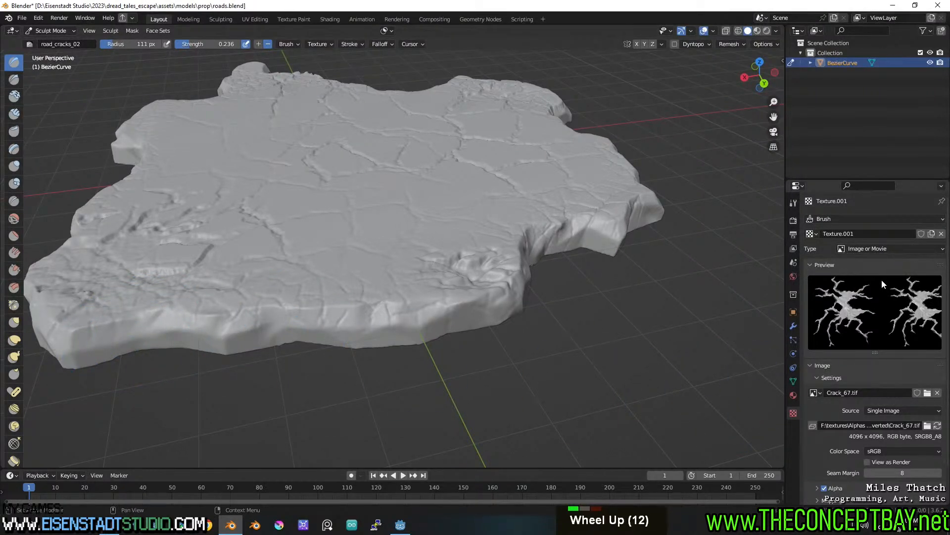
click(794, 203)
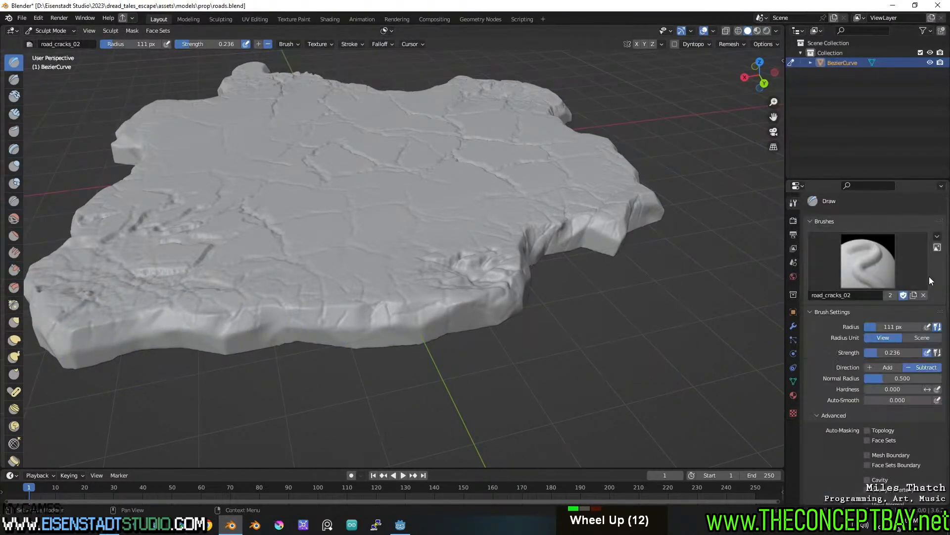
click(912, 295)
double_click(872, 296)
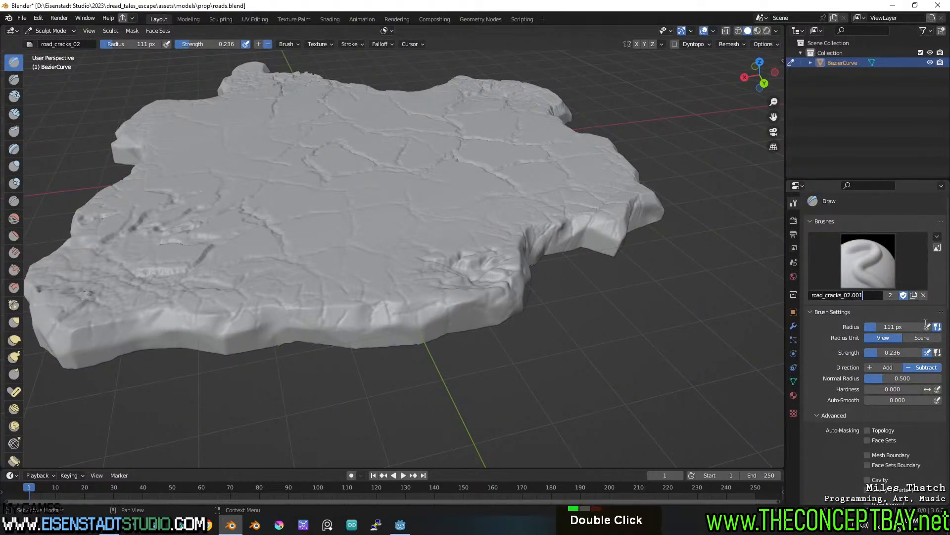
key(Escape)
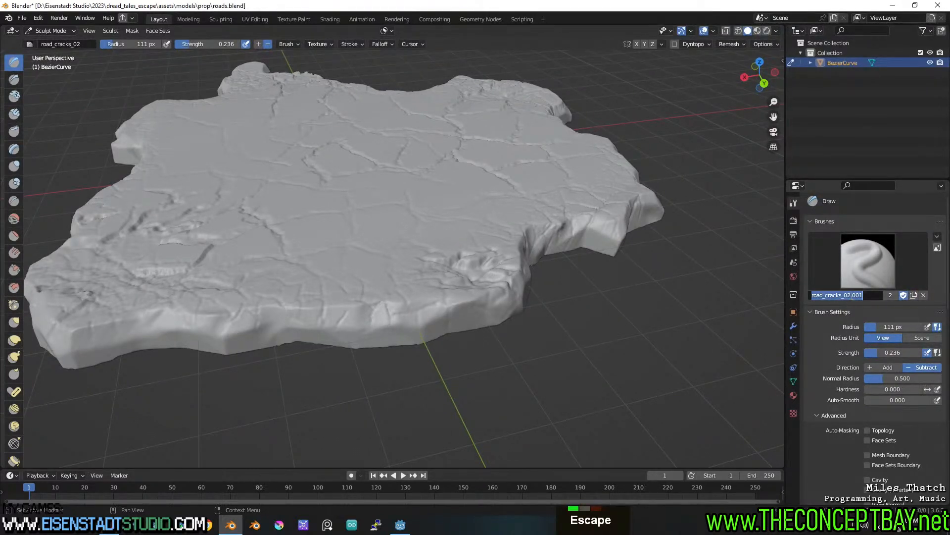
double_click(849, 296)
key(BackSpace)
key(BackSpace)
text(3)
key(Return)
Step: Give the road_cracks_03 brush its own new texture and open the file browser to load an image for it
scroll(854, 361, down, 4)
scroll(855, 361, down, 8)
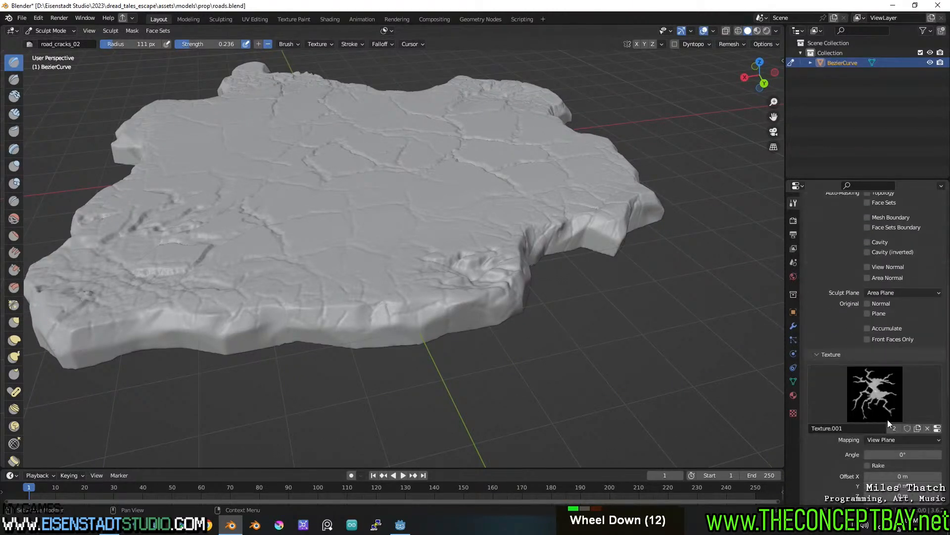
click(873, 403)
key(Escape)
click(870, 417)
double_click(865, 428)
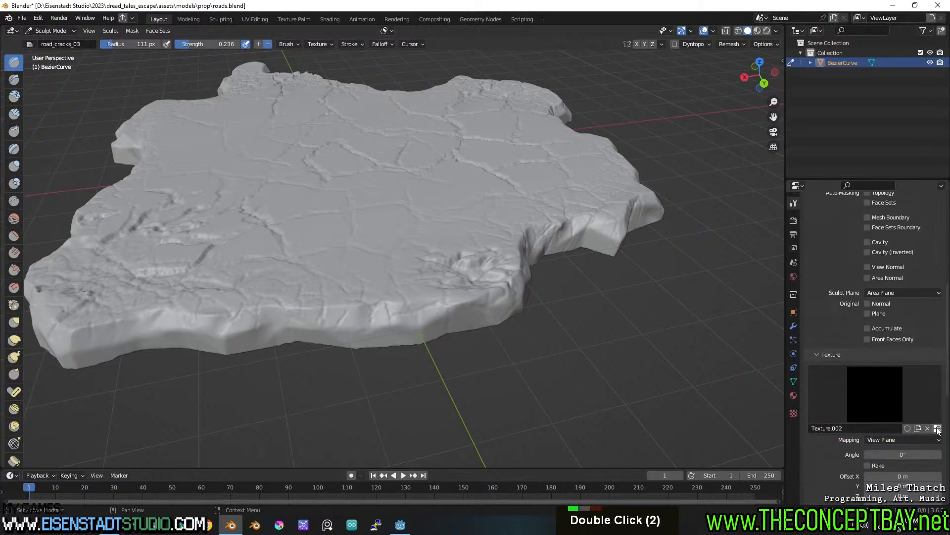
click(902, 391)
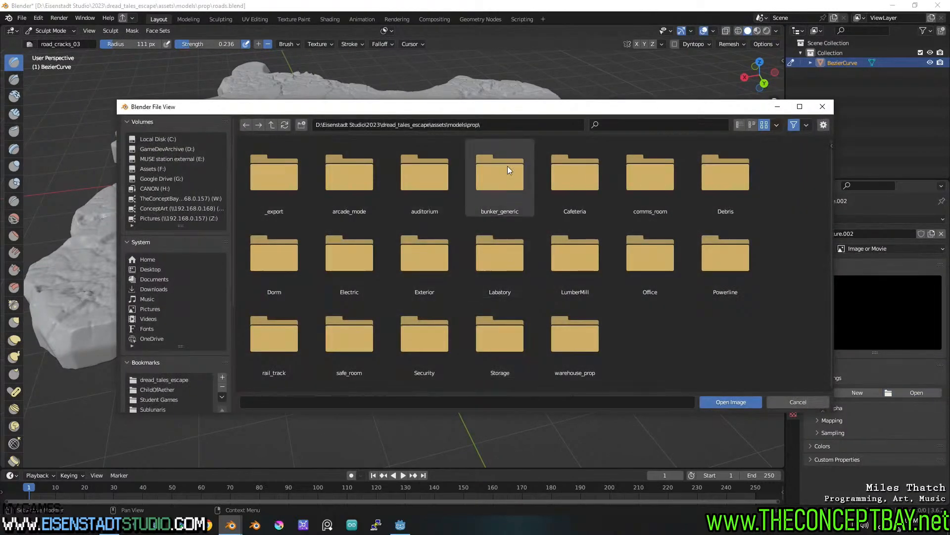
Step: Look through the crack images at the copied Alpha Tiff Part 02 - inverted path and switch to the Alpha Tiff Part 01 folder
click(525, 128)
key(ctrl+v)
key(Return)
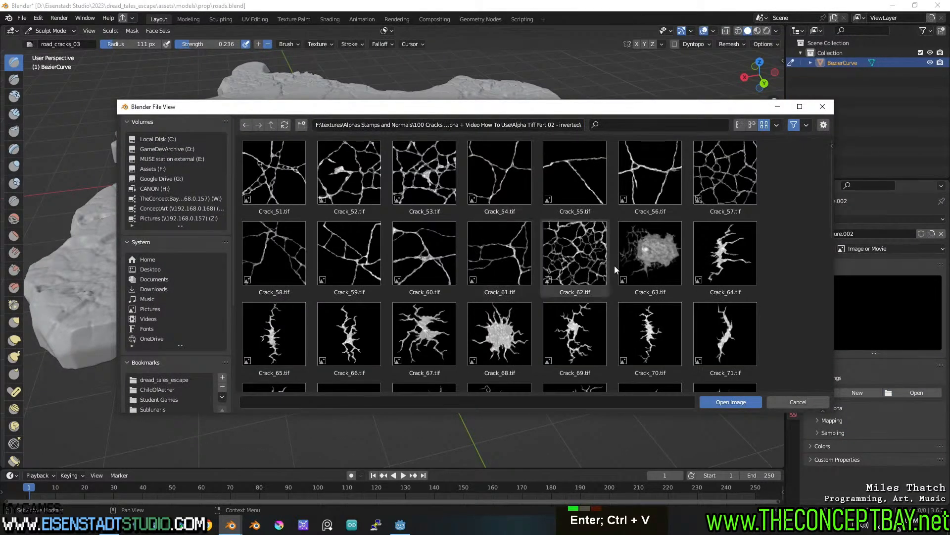
scroll(646, 266, down, 3)
scroll(645, 265, down, 7)
scroll(645, 266, up, 6)
scroll(645, 266, up, 5)
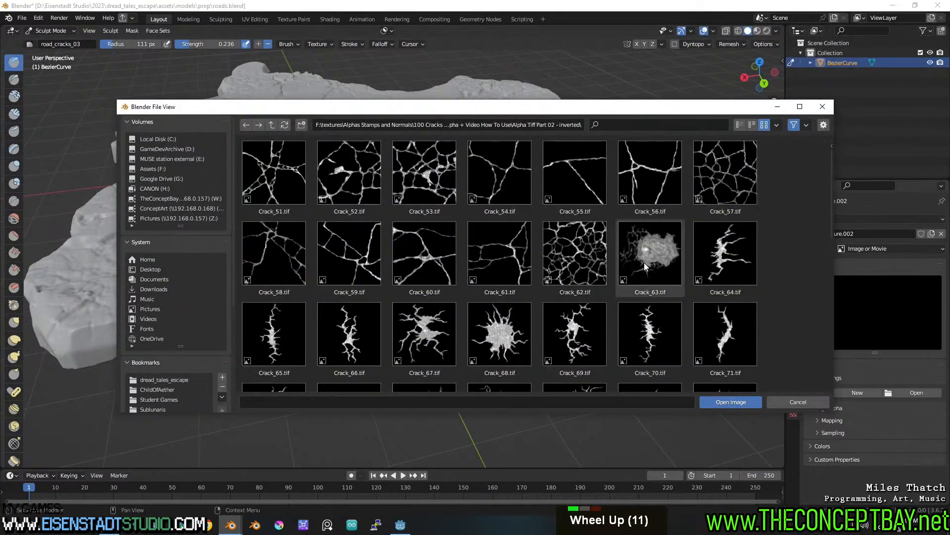
click(272, 124)
double_click(266, 182)
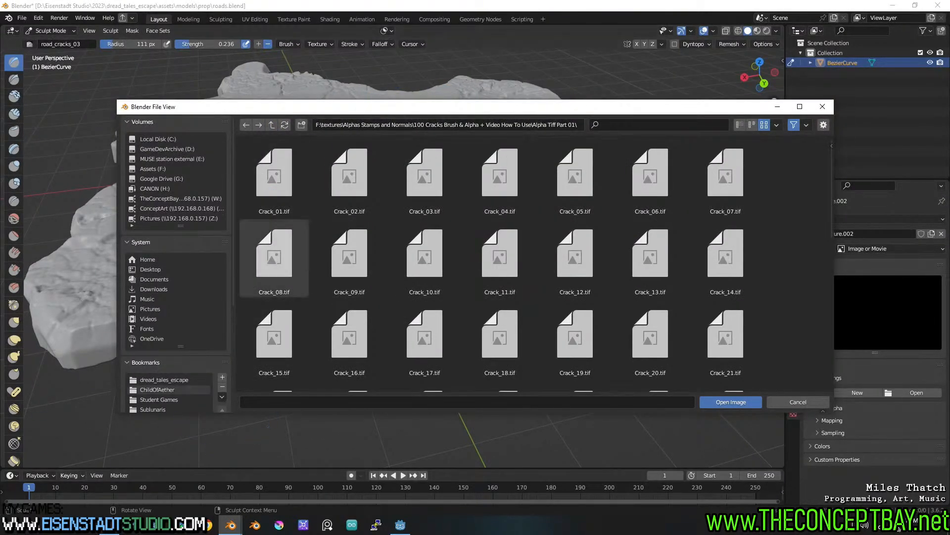
Step: Open the copied crack-image path in File Explorer, switch to the Alpha Tiff Part 01 folder, and look through its images
click(61, 524)
scroll(425, 199, up, 1)
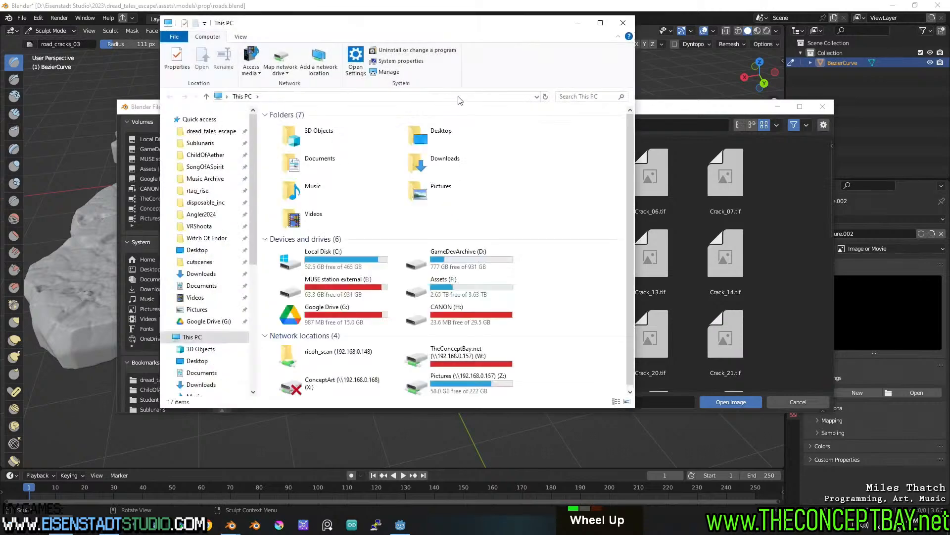
click(460, 96)
key(ctrl+v)
key(Return)
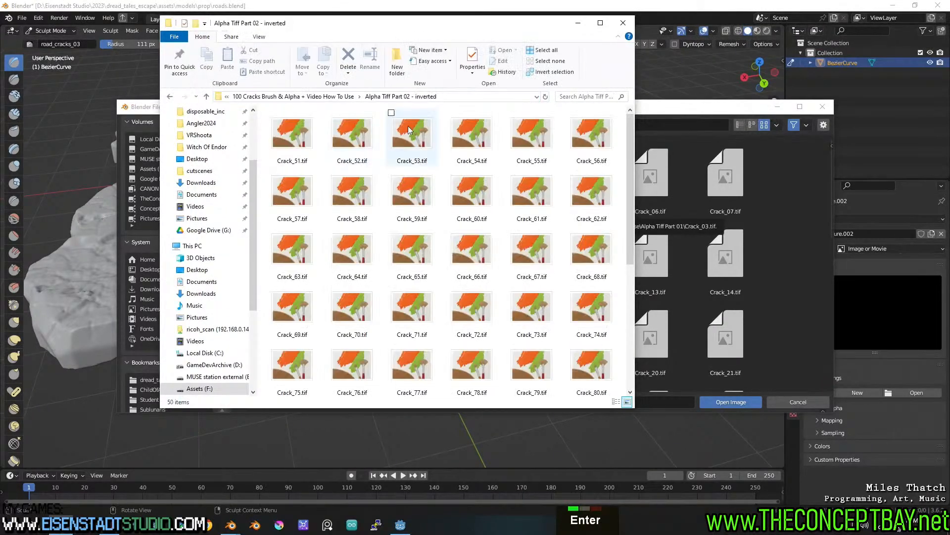
click(331, 99)
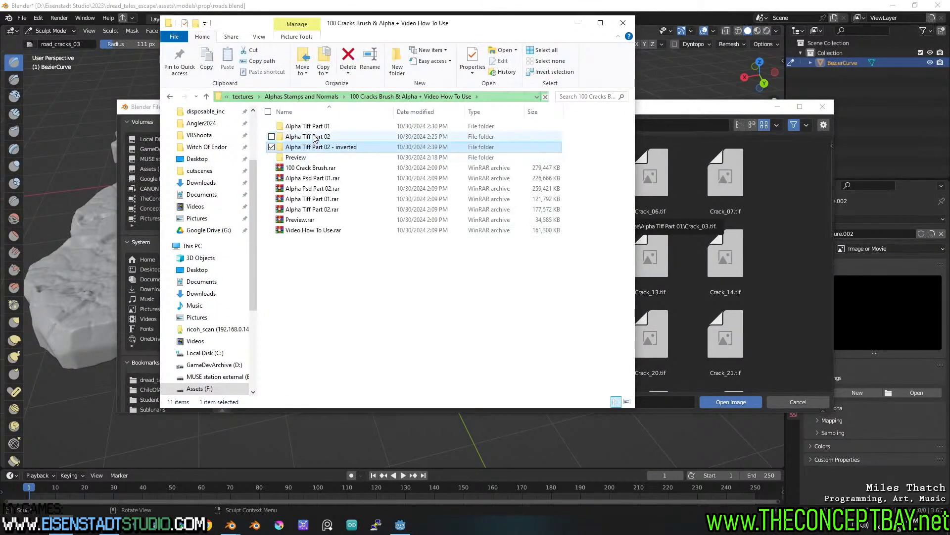
double_click(308, 126)
scroll(417, 246, down, 1)
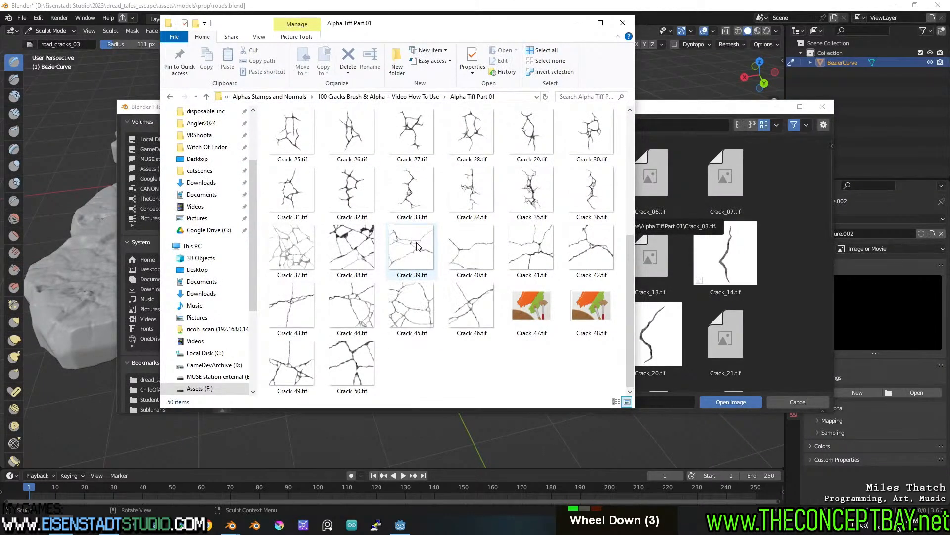
scroll(417, 246, up, 2)
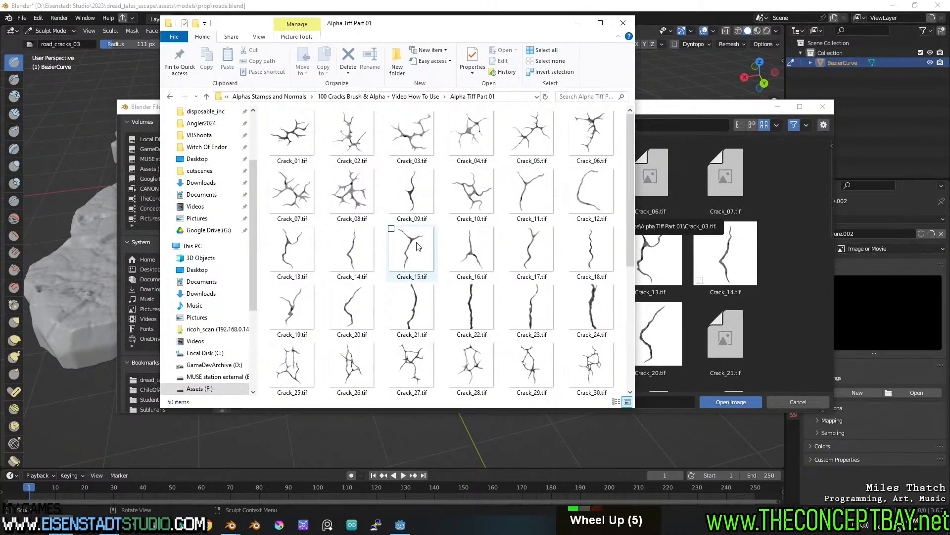
Step: Open the 30+ Crack And Damage Alpha Brushes folder and extract GLD-Crack-Damage-TIFF.zip into a folder of the same name
double_click(297, 99)
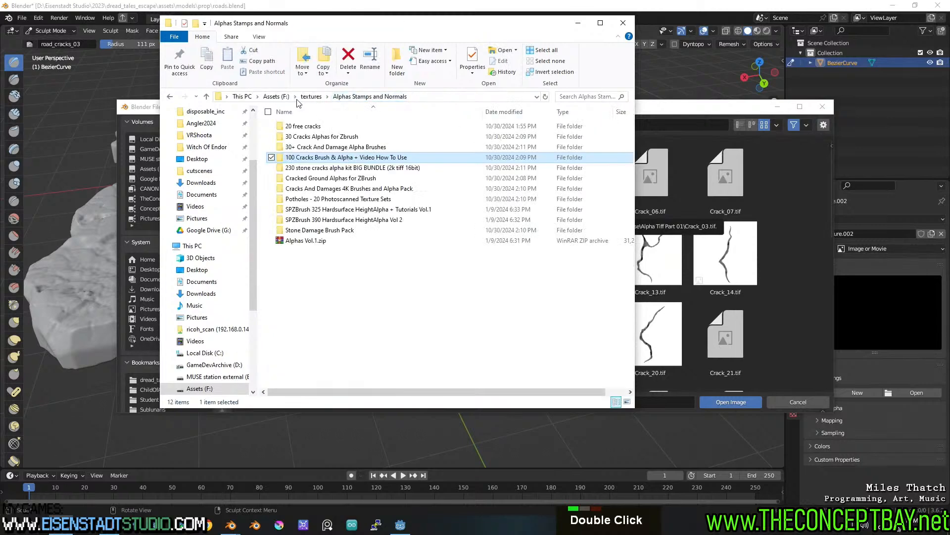
double_click(331, 154)
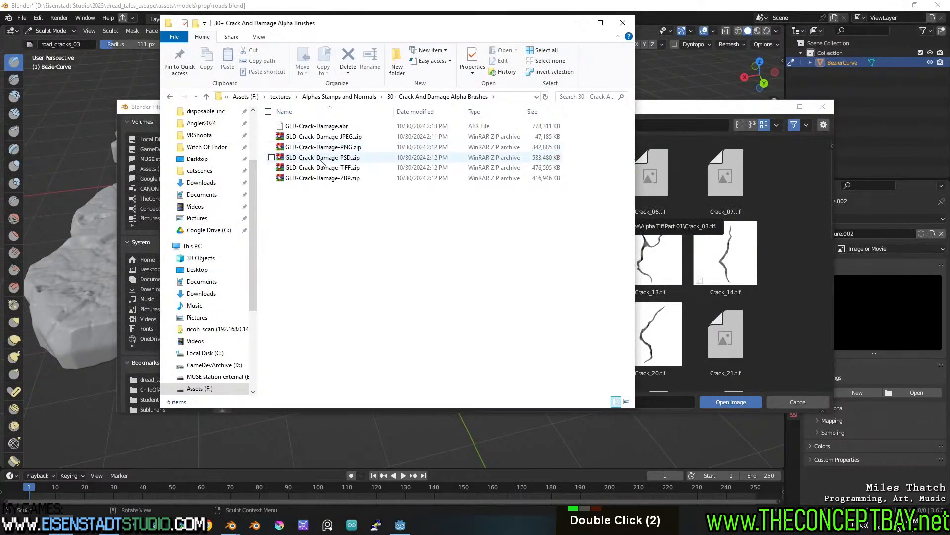
right_click(331, 150)
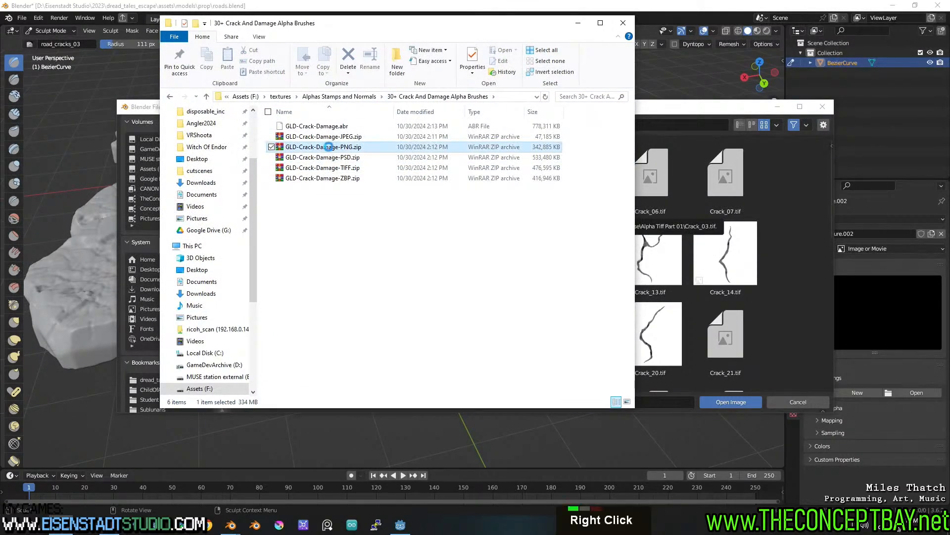
right_click(353, 172)
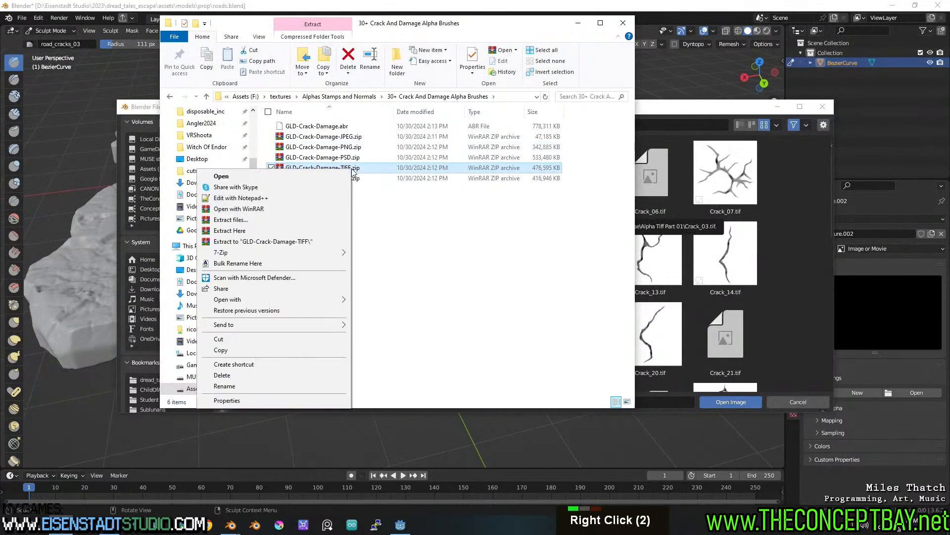
click(292, 239)
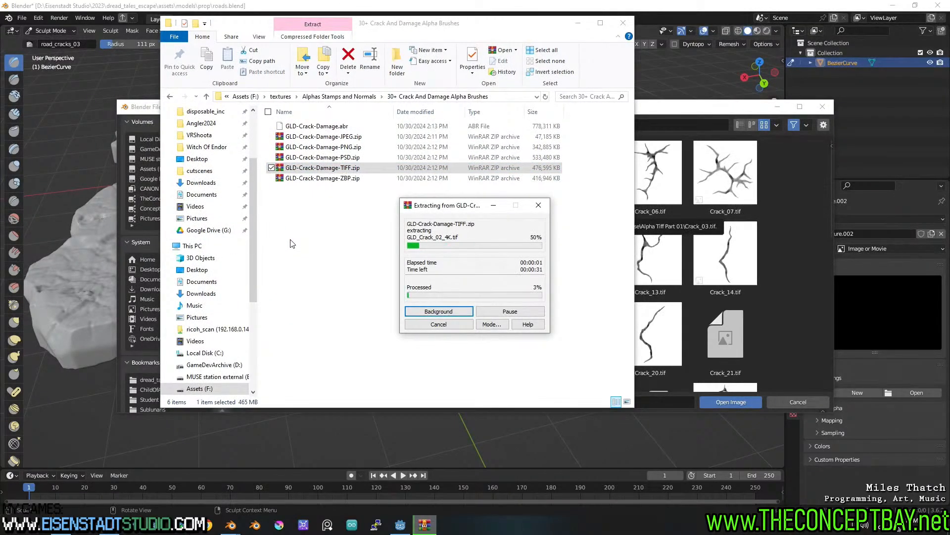
drag(471, 213, 800, 33)
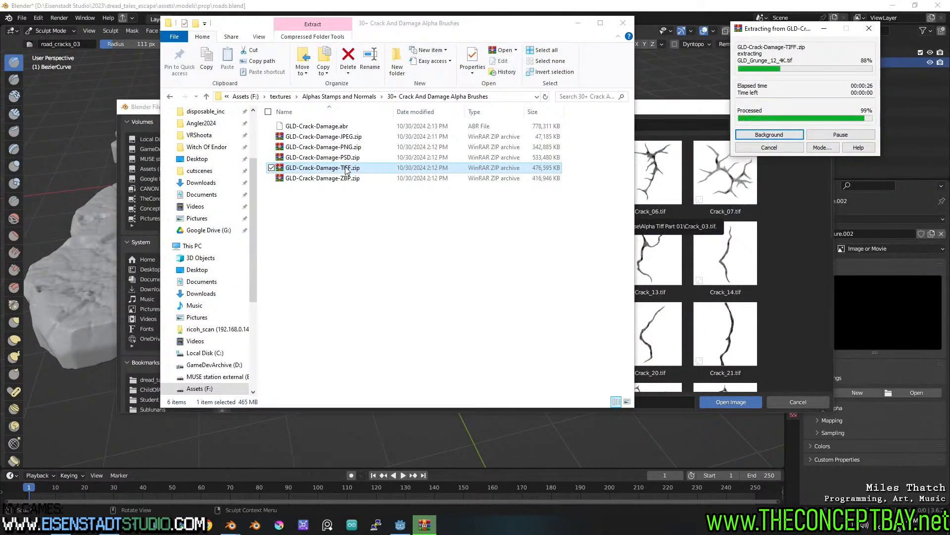
Step: Open the TIFF subfolder of the extracted GLD-Crack-Damage-TIFF folder and copy its path
click(546, 97)
double_click(372, 127)
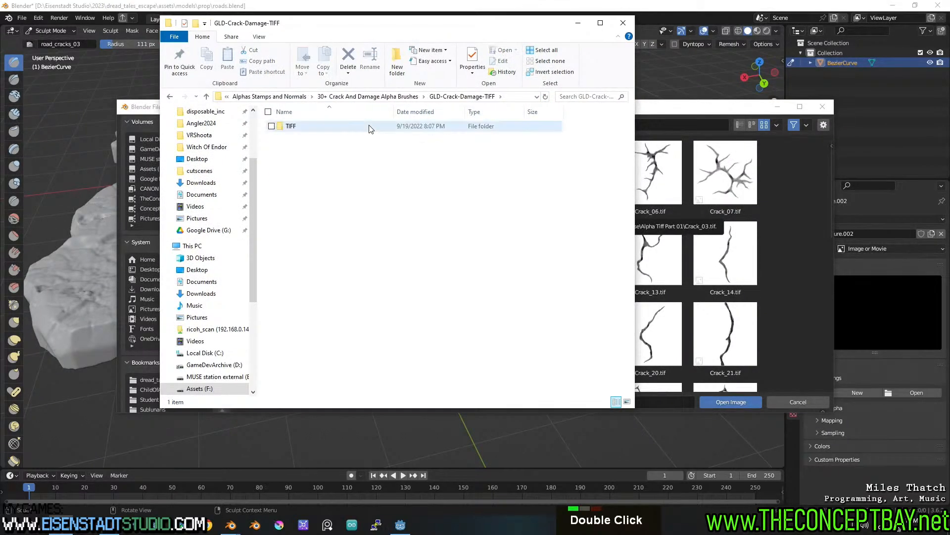
double_click(369, 126)
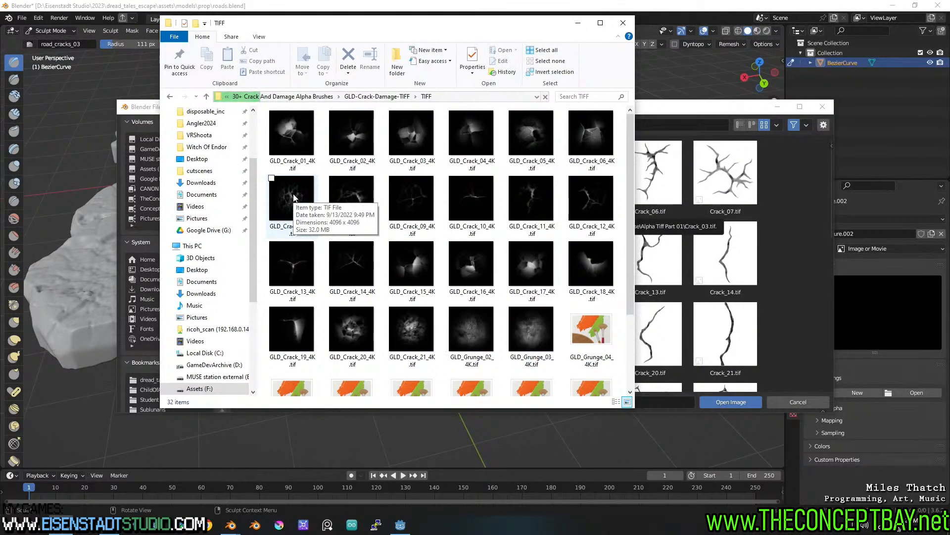
click(412, 331)
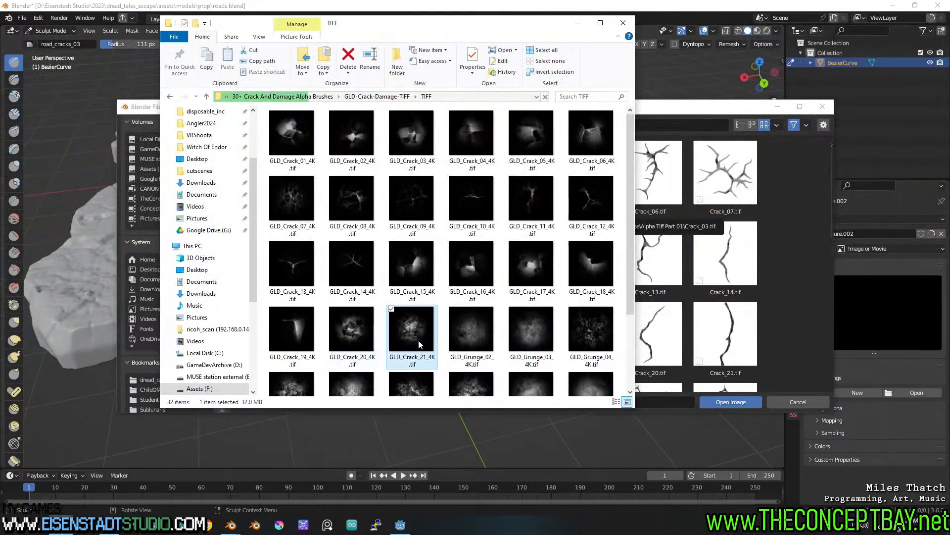
double_click(484, 94)
key(ctrl+c)
Step: Switch to Blender's file browser, go to the copied TIFF folder path, and load GLD_Grunge_03_4K.tif as the brush texture image
click(685, 110)
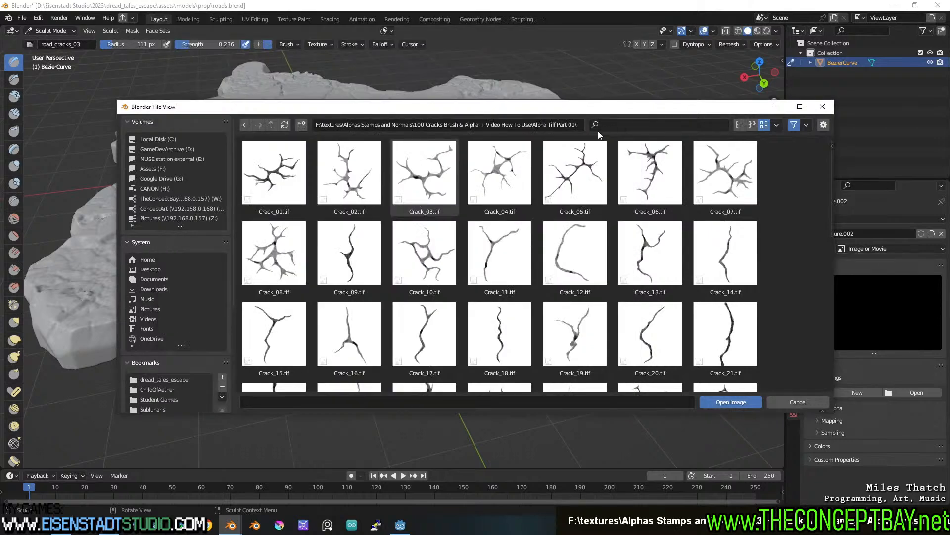
click(560, 125)
key(ctrl+v)
key(Return)
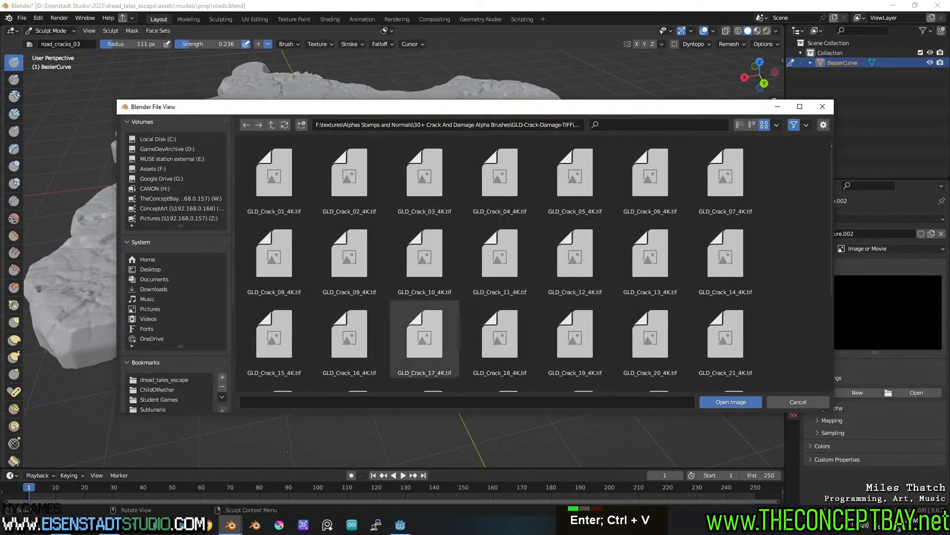
click(60, 527)
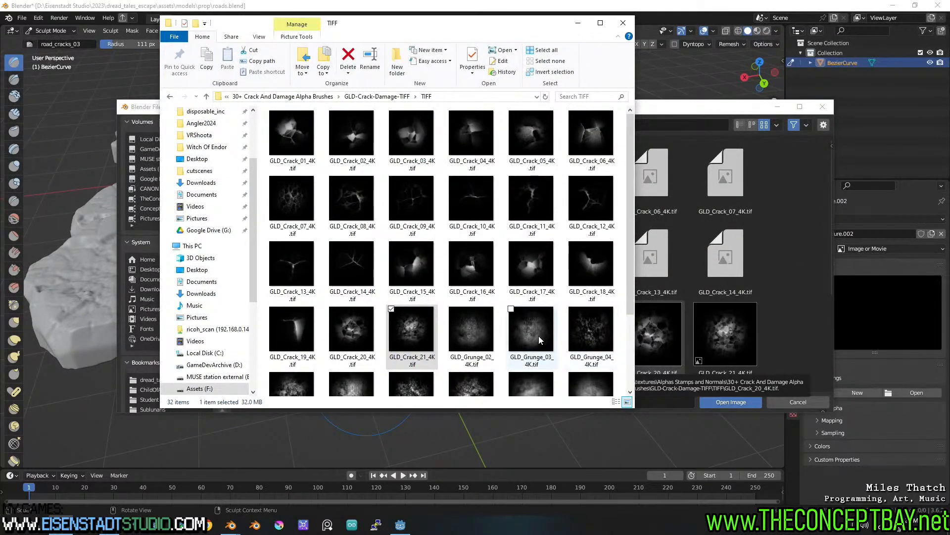
click(799, 290)
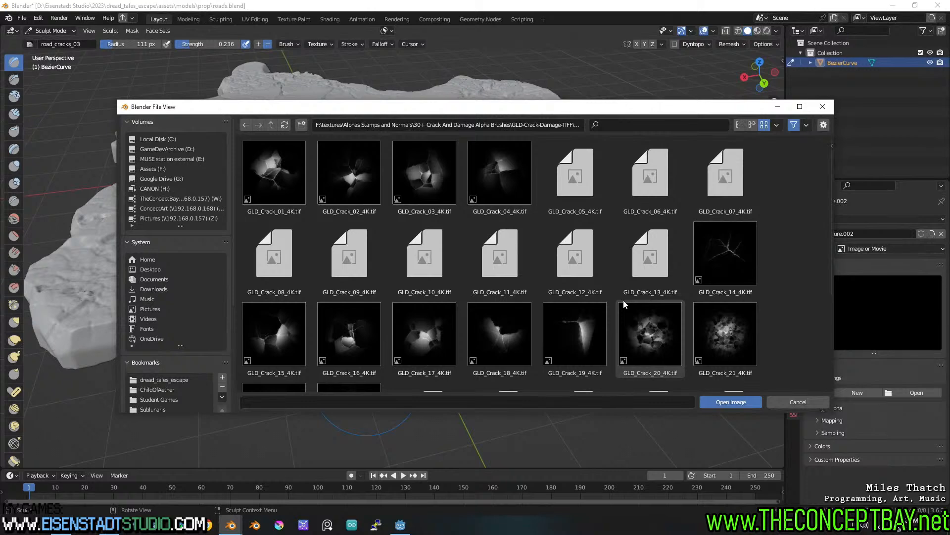
scroll(624, 304, down, 12)
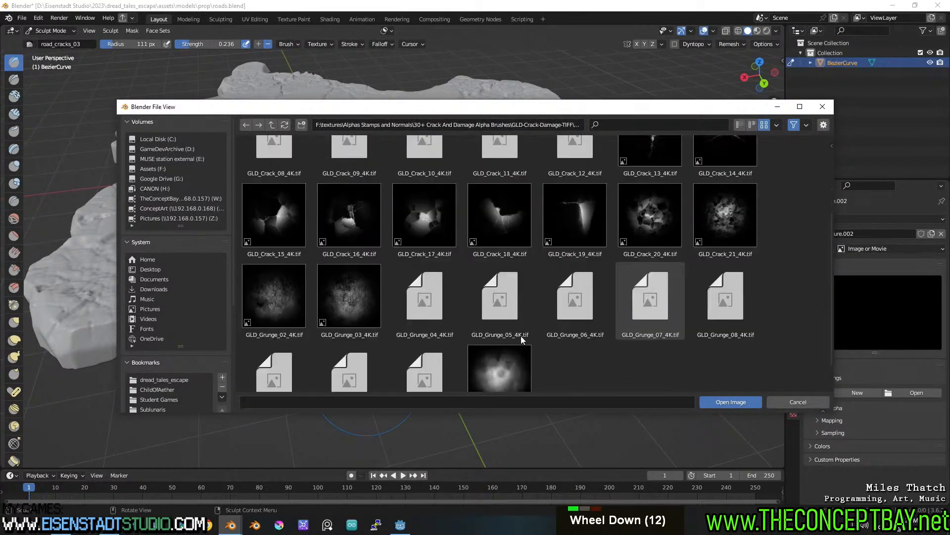
double_click(353, 262)
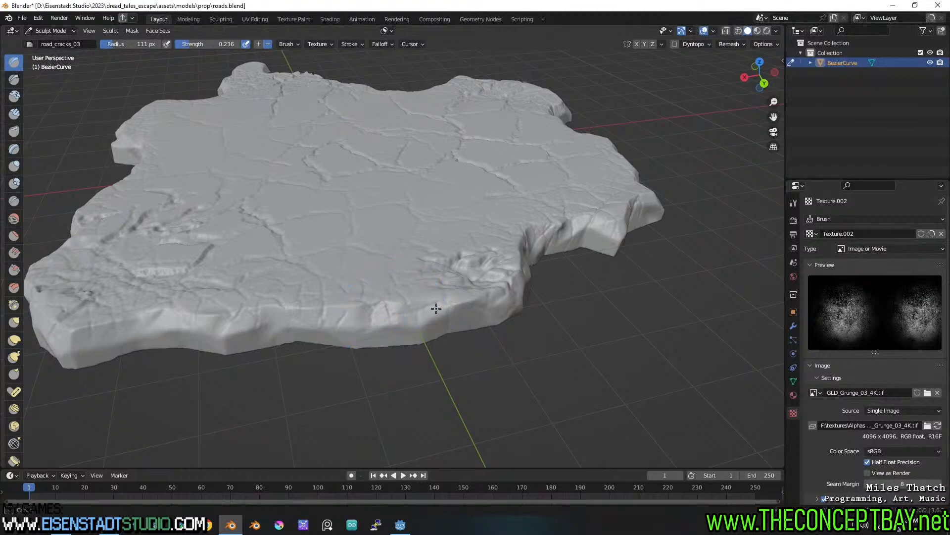
Step: Try the grunge-textured brush along the slab's front rim and undo the strokes
mouse_move(526, 289)
mouse_down()
mouse_move(563, 240)
mouse_move(743, 143)
mouse_up()
middle_drag(743, 143, 528, 241)
scroll(528, 240, up, 2)
key(ctrl+z)
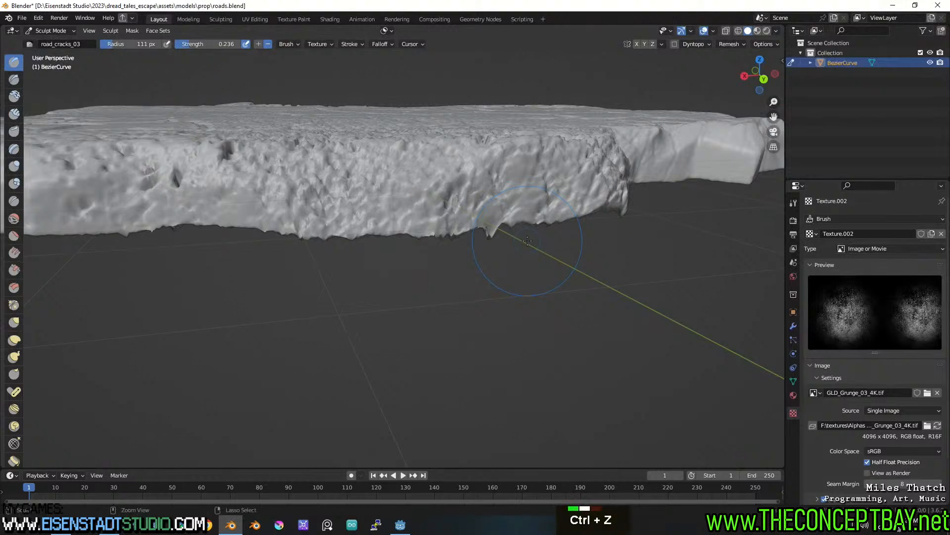
key(ctrl+z)
mouse_move(371, 201)
mouse_down()
mouse_move(579, 181)
mouse_move(873, 92)
mouse_move(841, 109)
mouse_up()
scroll(529, 149, down, 3)
mouse_move(529, 149)
middle_down()
mouse_move(470, 206)
mouse_move(477, 185)
mouse_move(466, 184)
middle_up()
scroll(465, 184, up, 3)
key(ctrl+z)
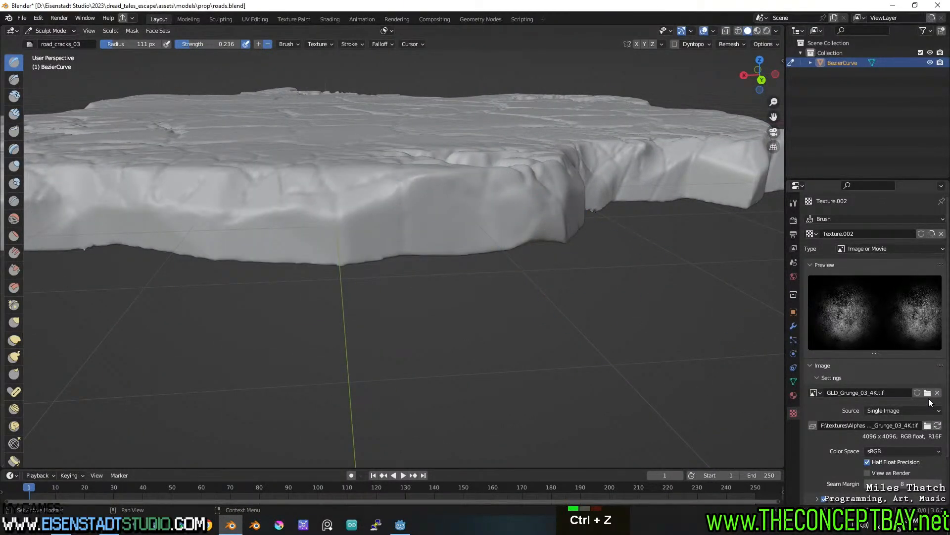
Step: Replace the brush texture image with GLD_Crack_21_4K.tif
click(926, 393)
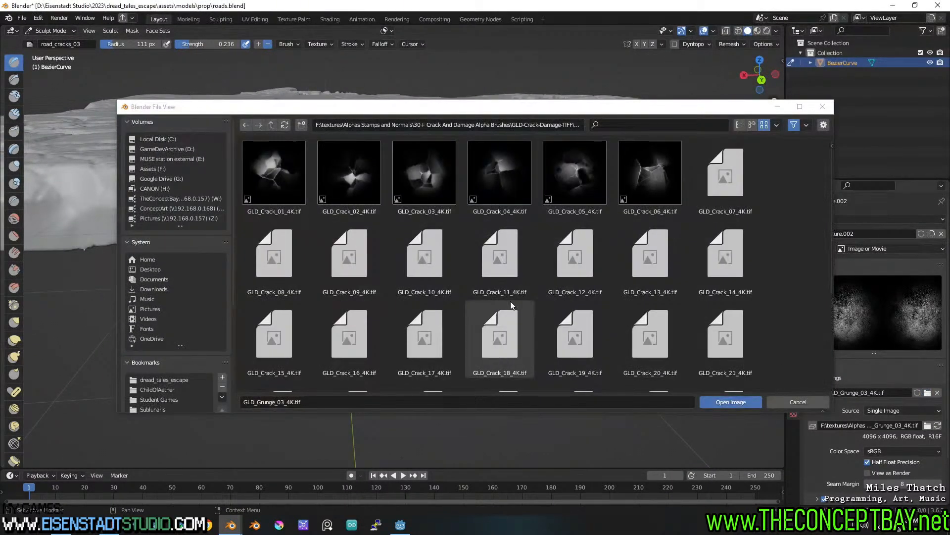
scroll(539, 277, up, 2)
scroll(539, 266, down, 2)
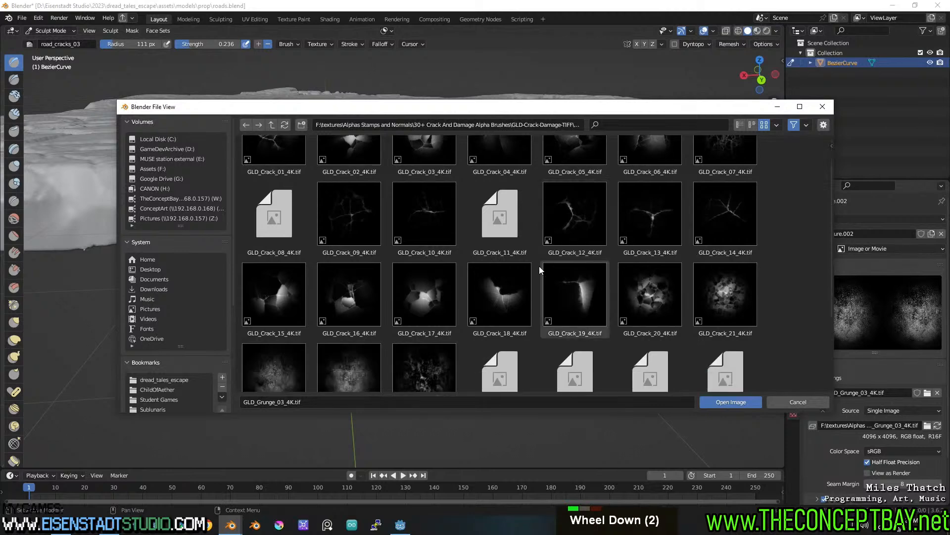
scroll(539, 266, down, 3)
double_click(717, 225)
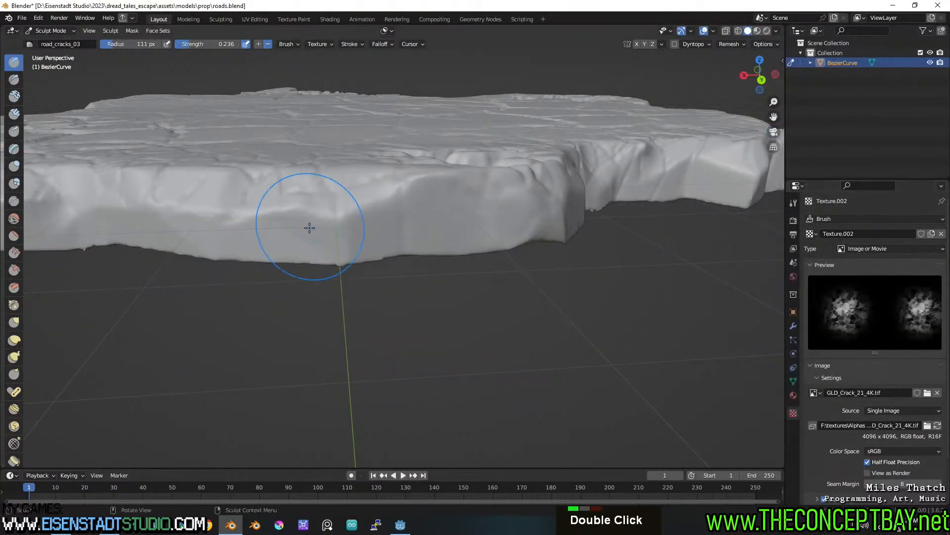
Step: Try the GLD_Crack_21_4K texture on the slab's front rim and undo the strokes
mouse_move(355, 215)
mouse_down()
mouse_move(553, 191)
mouse_move(844, 108)
mouse_up()
scroll(456, 206, down, 4)
shift+middle_drag(403, 251, 376, 238)
key(ctrl+z)
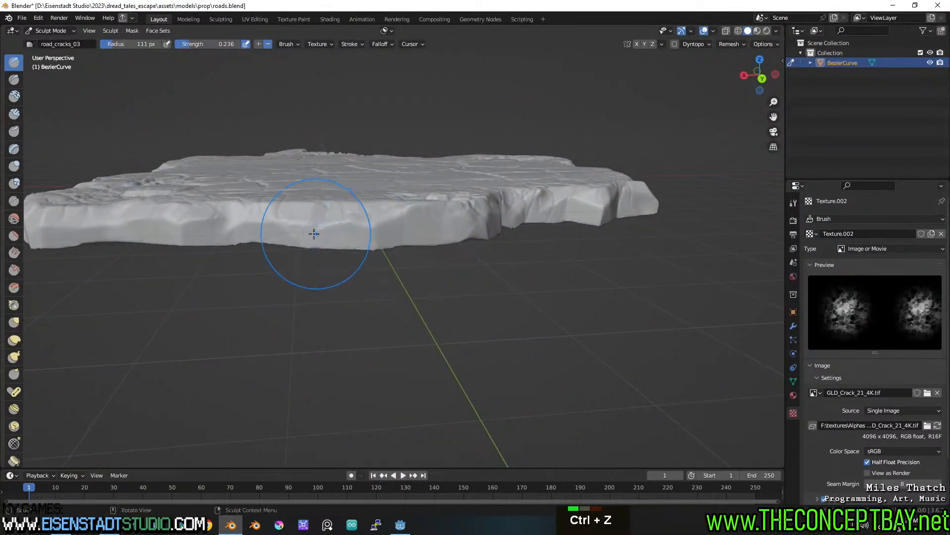
drag(397, 228, 456, 194)
mouse_move(394, 270)
middle_down()
mouse_move(379, 304)
mouse_move(401, 286)
middle_up()
key(ctrl+z)
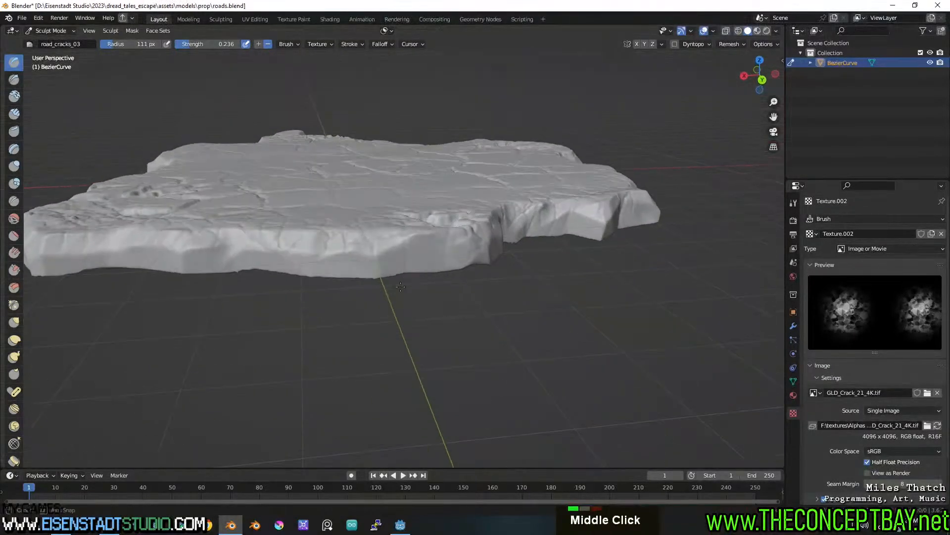
Step: Set the road_cracks_03 brush's Normal Radius to 2.000, try a stroke on the front rim, and undo it
click(794, 201)
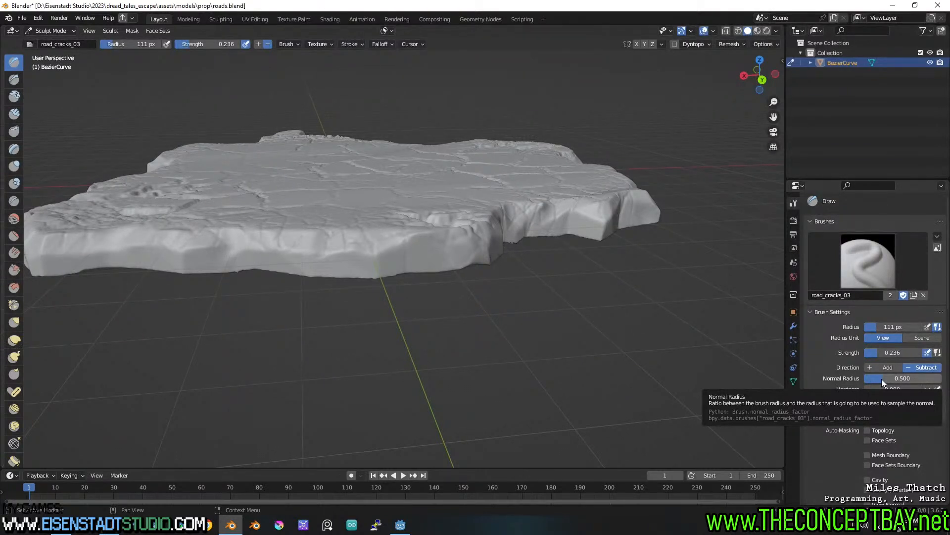
scroll(805, 474, down, 5)
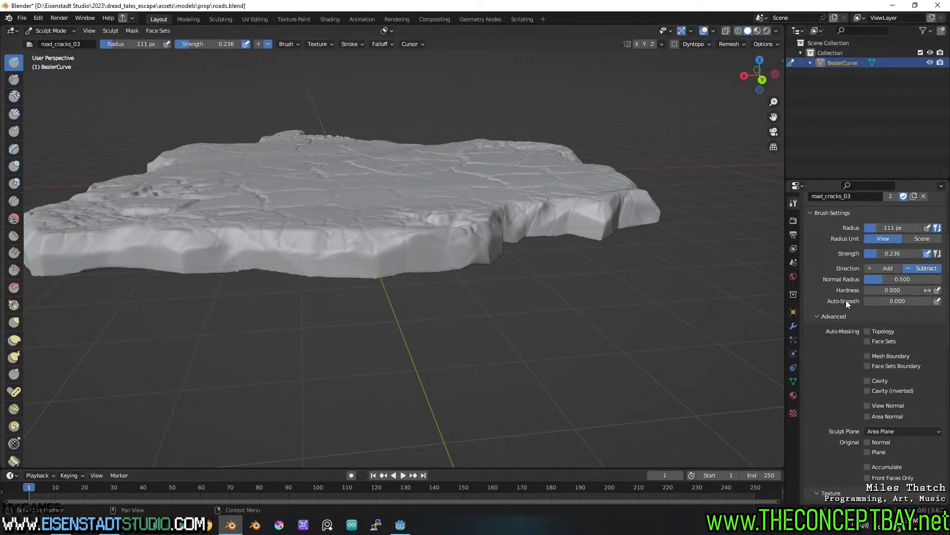
scroll(846, 303, up, 1)
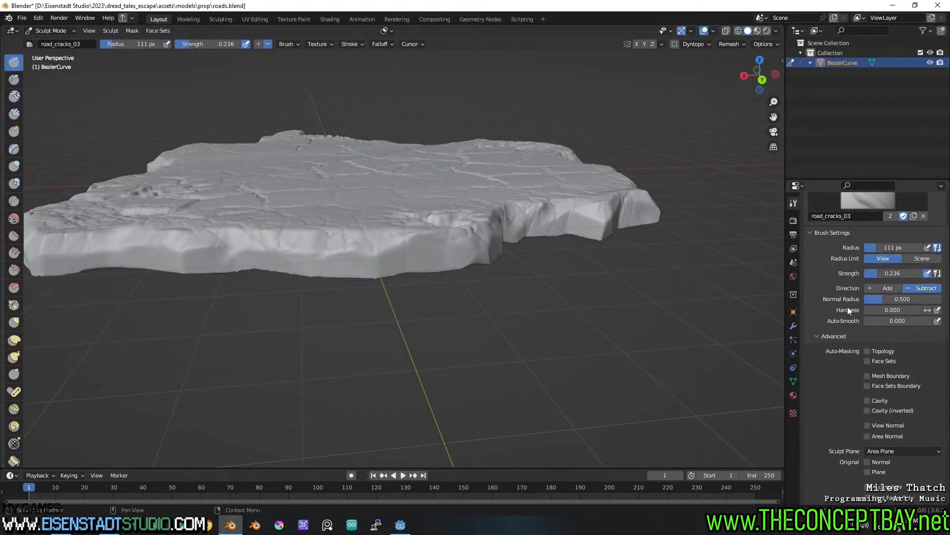
scroll(848, 306, up, 2)
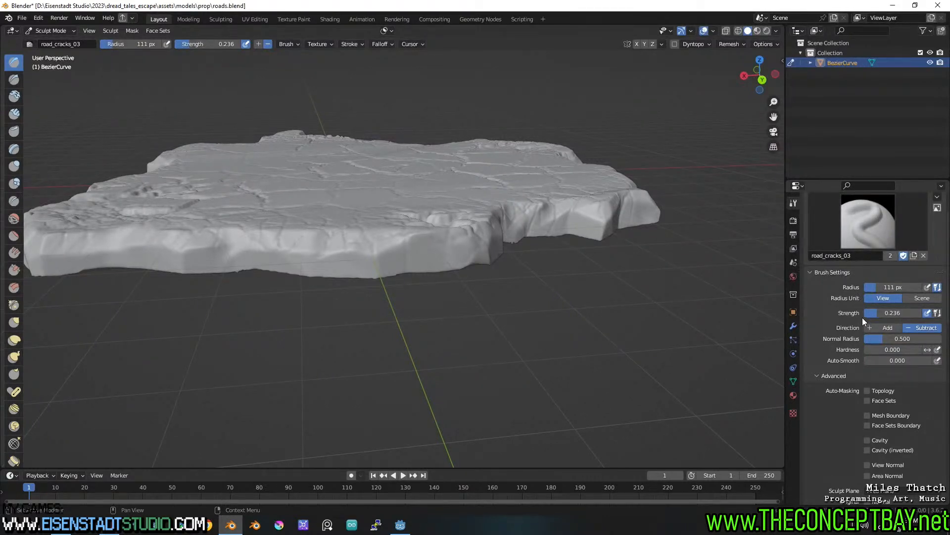
drag(871, 341, 944, 342)
mouse_move(329, 250)
mouse_down()
mouse_move(322, 267)
mouse_move(317, 218)
mouse_up()
key(ctrl+z)
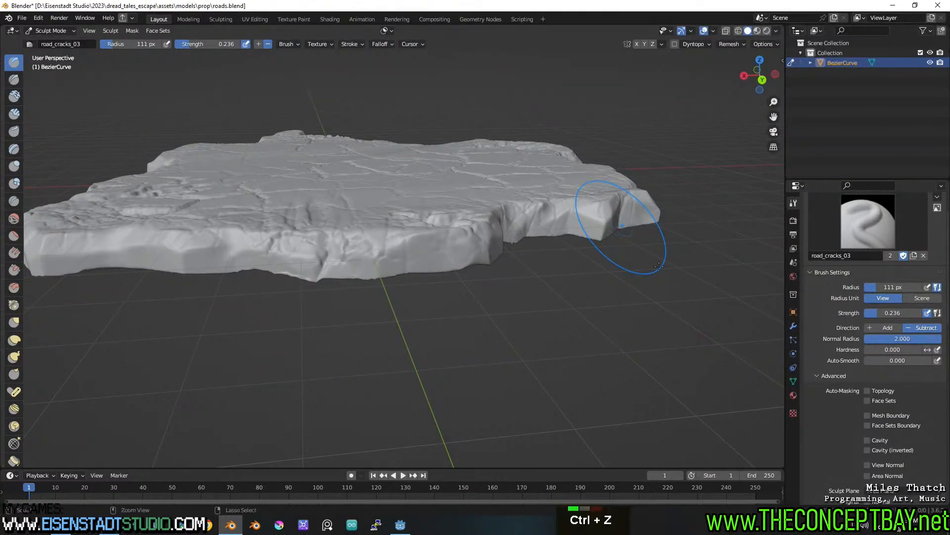
Step: Set the brush's Normal Radius to 0 and then 0.1, try it on the rim, and undo the strokes
click(900, 340)
text(0)
key(Return)
click(893, 337)
text(1)
key(Return)
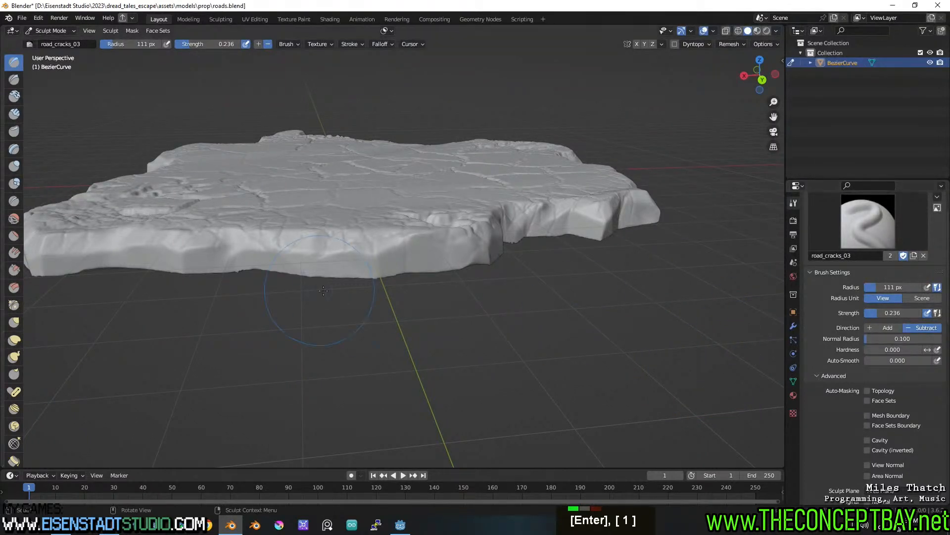
mouse_move(519, 249)
mouse_down()
mouse_move(562, 242)
mouse_move(586, 230)
mouse_move(580, 221)
mouse_up()
key(ctrl+z)
key(ctrl+z)
Step: Set the brush's Normal Radius to 0.05 and carve cracked damage into the slab's outer rim
click(904, 338)
text(0.05)
key(Return)
mouse_move(389, 256)
mouse_down()
mouse_move(559, 225)
mouse_move(548, 228)
mouse_up()
middle_drag(528, 229, 372, 240)
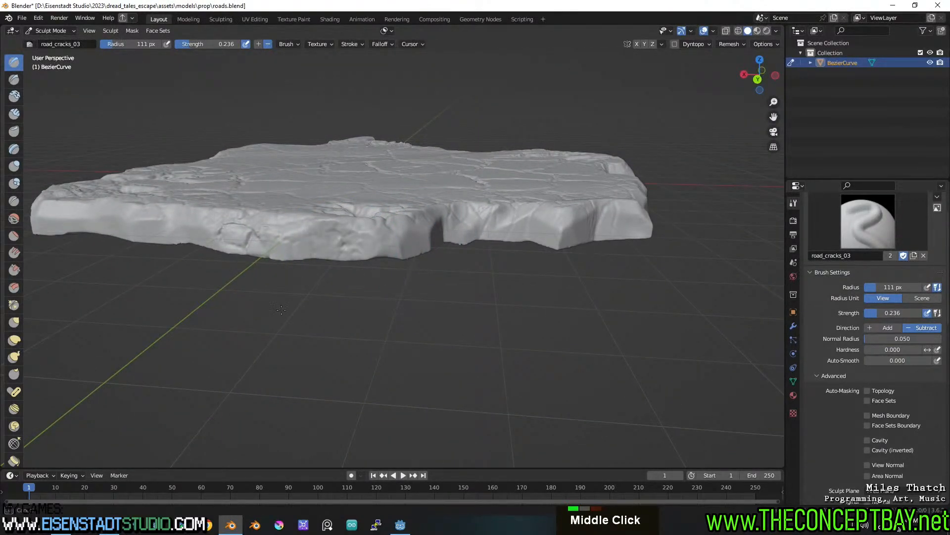
middle_drag(242, 334, 430, 255)
mouse_move(331, 218)
mouse_down()
mouse_move(322, 225)
mouse_move(344, 228)
mouse_up()
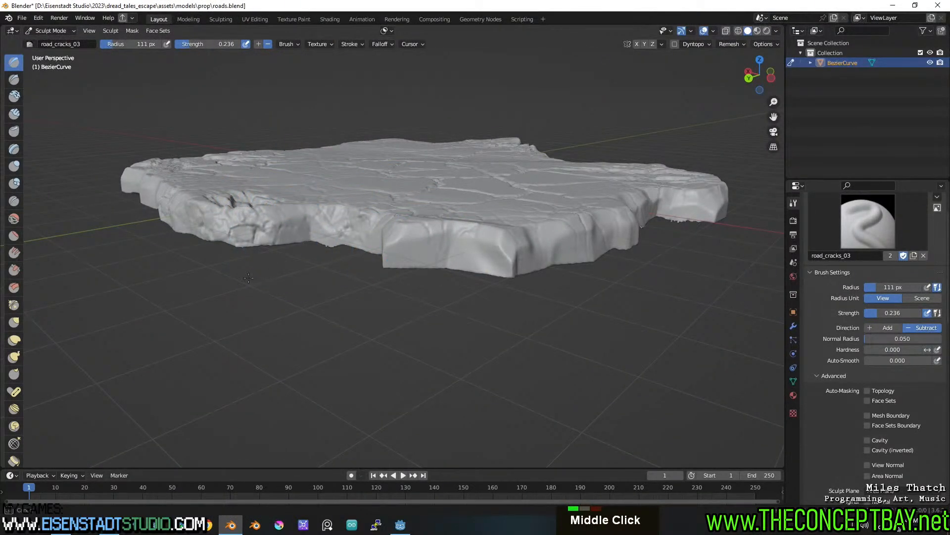
Step: Carve more cracked damage into the smooth faces of the slab's outer rim with the road_cracks_03 brush
mouse_move(258, 283)
middle_down()
mouse_move(324, 288)
mouse_move(411, 325)
mouse_move(429, 248)
middle_up()
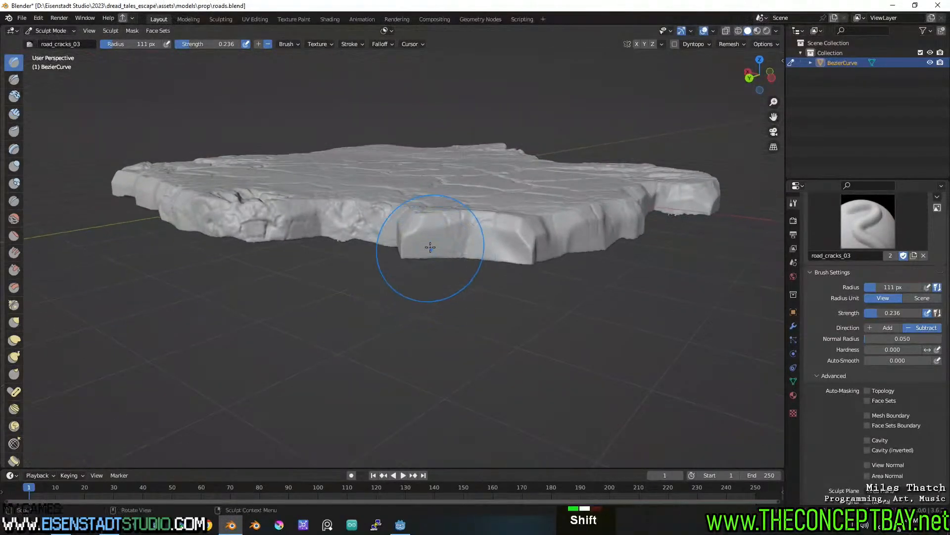
shift+middle_drag(322, 238, 426, 297)
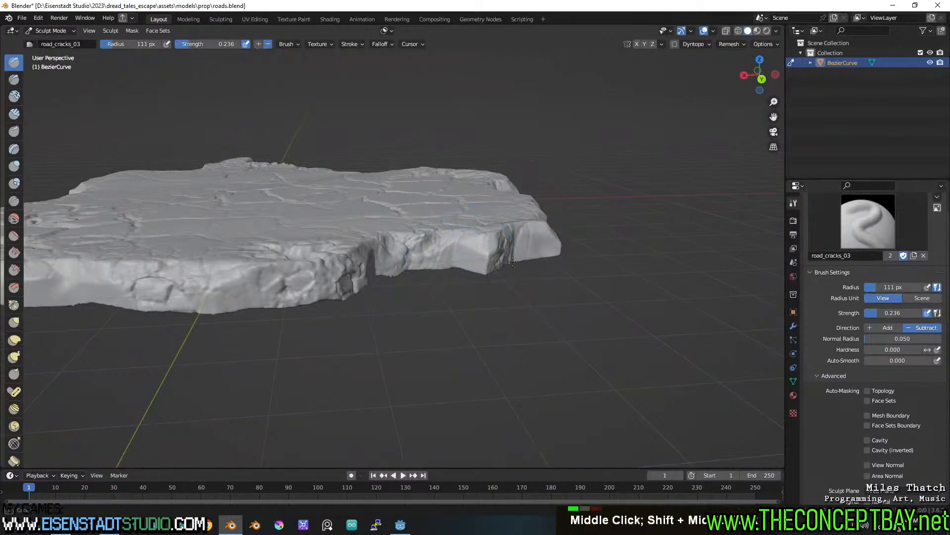
middle_drag(444, 269, 391, 237)
Step: Try the brush with the Dots stroke method and Tiled texture mapping on the front rim, and undo the stroke
click(319, 44)
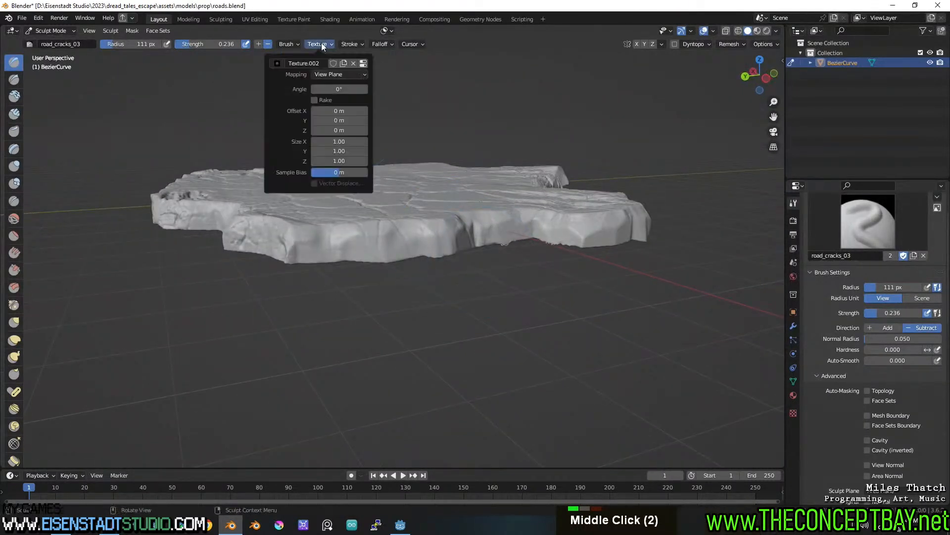
click(348, 44)
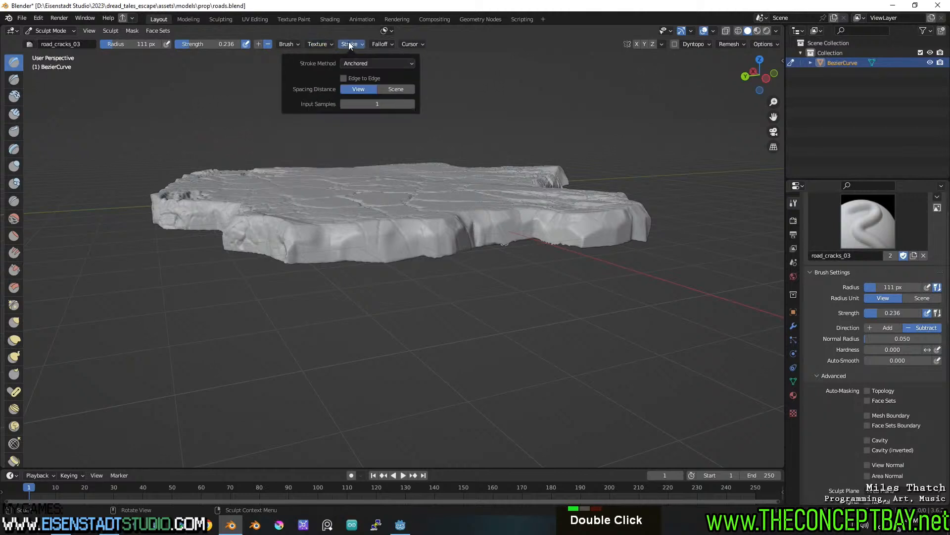
click(350, 63)
click(350, 74)
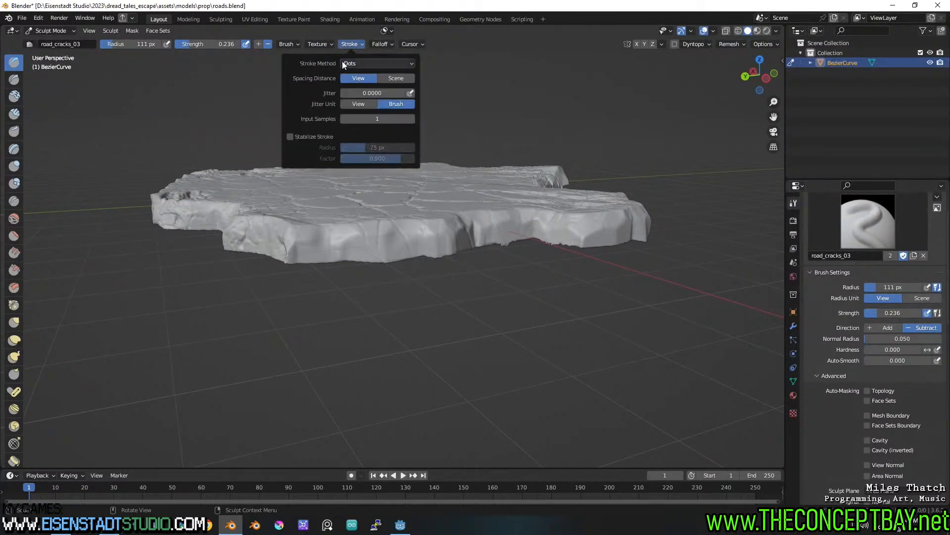
click(350, 62)
mouse_move(323, 44)
click(326, 74)
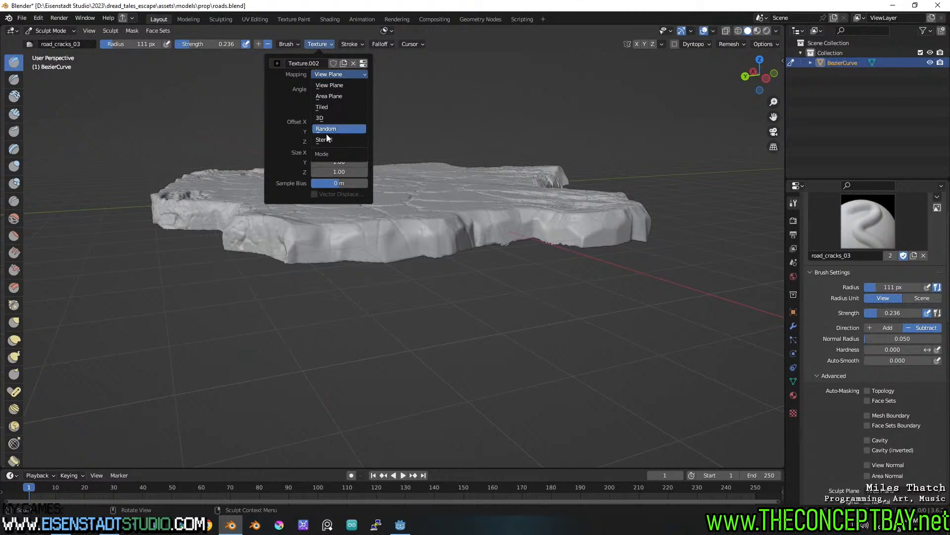
click(331, 107)
drag(319, 244, 342, 245)
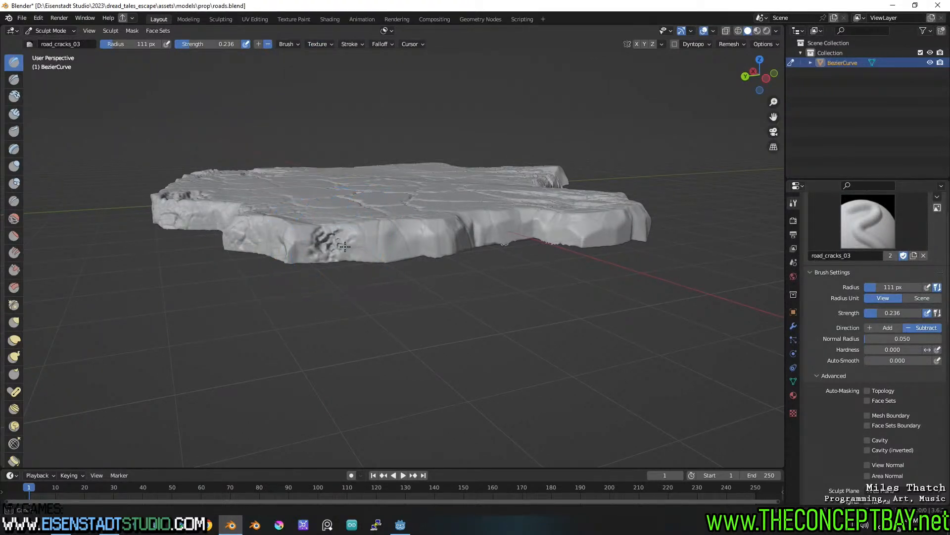
key(ctrl+z)
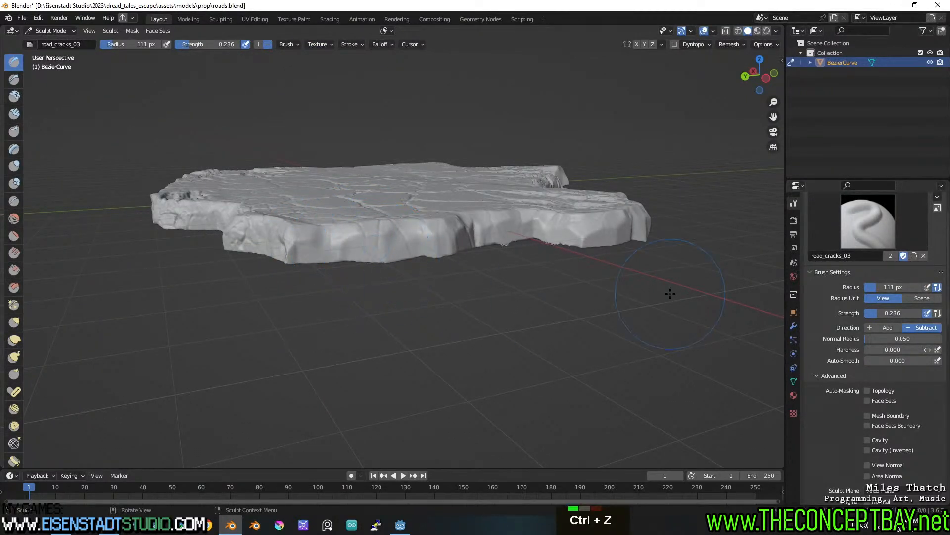
Step: Set the brush's texture mapping to View Plane and its stroke method to Anchored
click(319, 45)
click(325, 75)
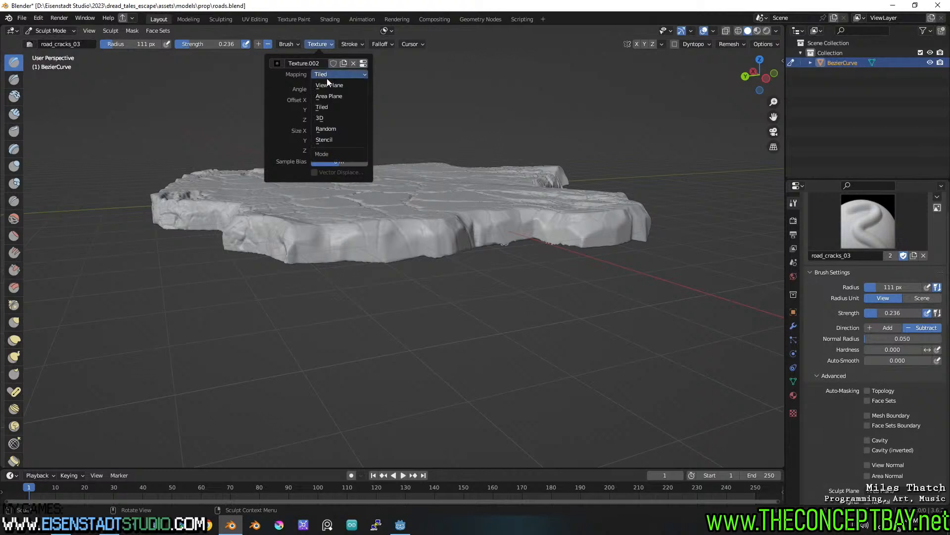
click(329, 86)
click(352, 44)
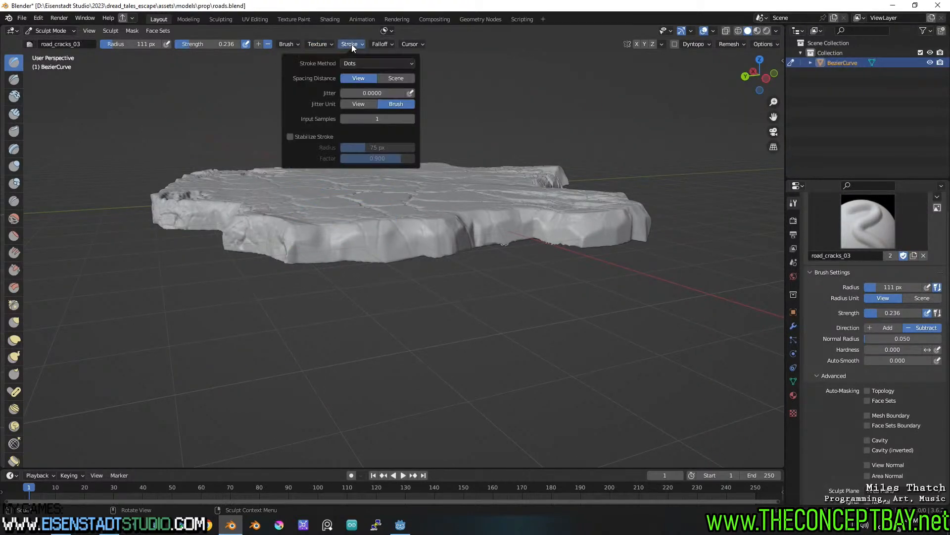
click(361, 66)
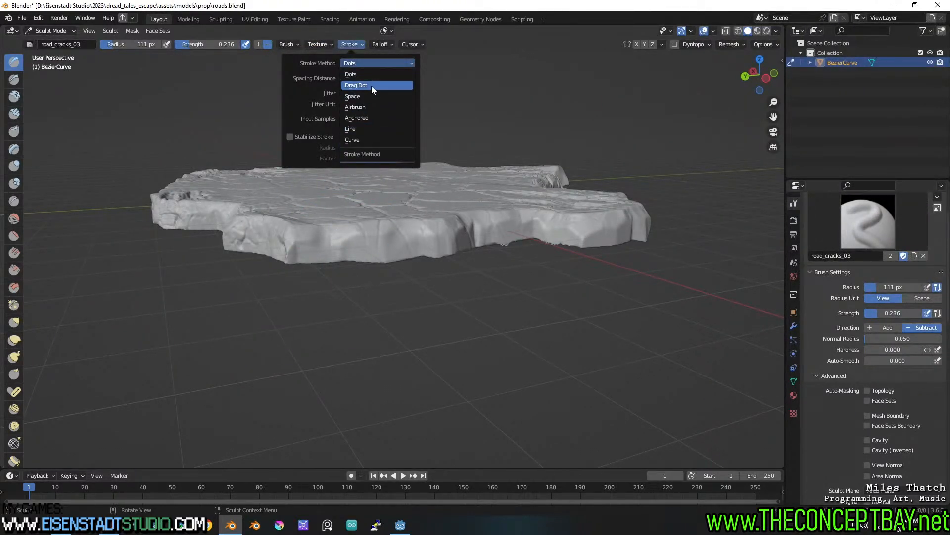
click(363, 117)
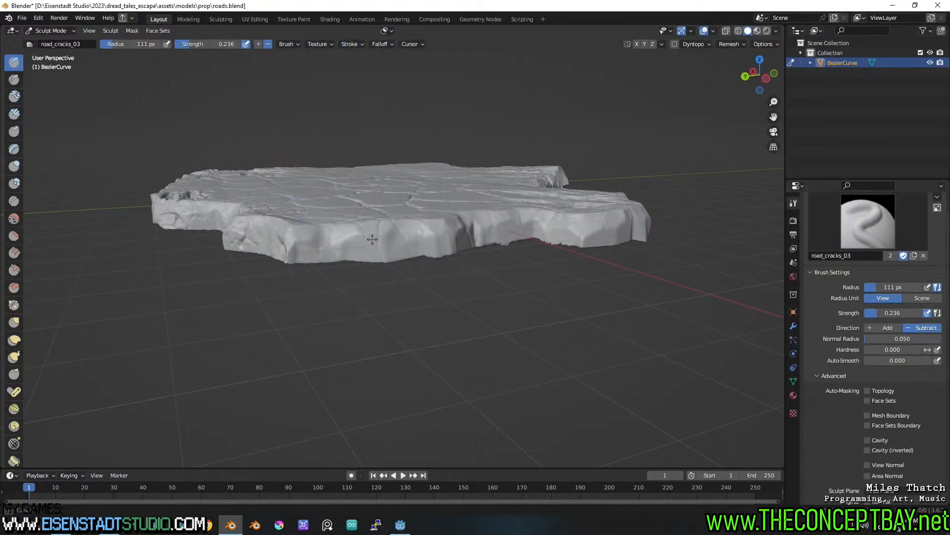
Step: Carve cracks into the front rim and around the neighbouring notch and protruding block
drag(441, 227, 500, 202)
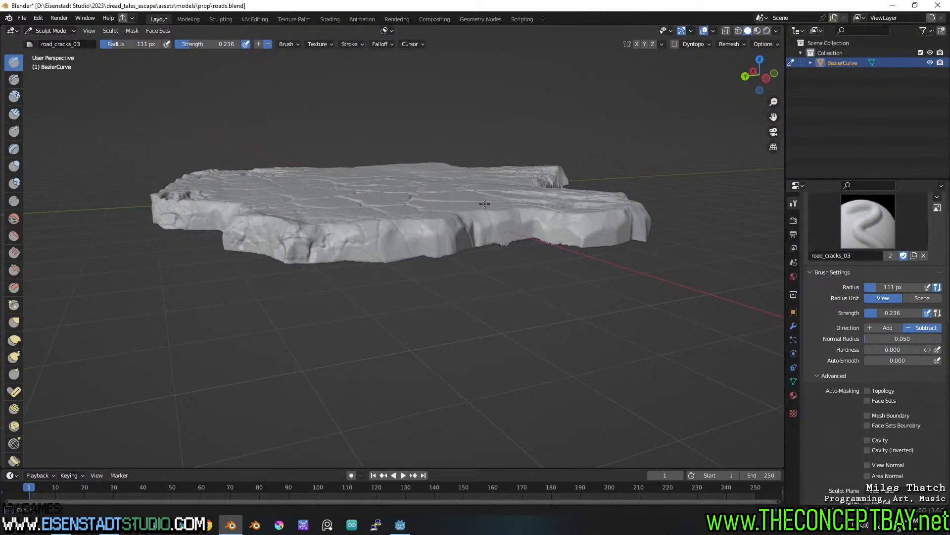
mouse_move(479, 205)
middle_down()
mouse_move(509, 206)
mouse_move(452, 303)
mouse_move(445, 246)
mouse_move(404, 257)
middle_up()
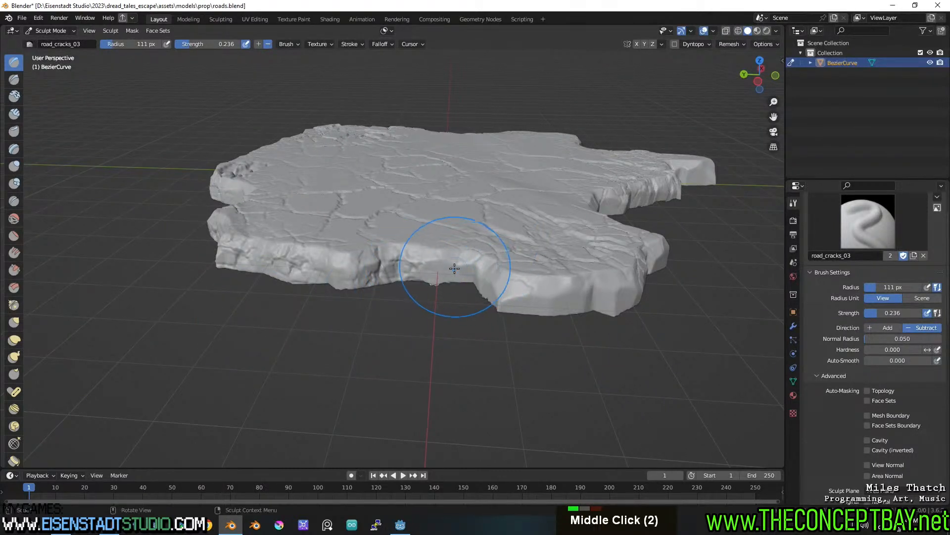
middle_drag(485, 297, 428, 265)
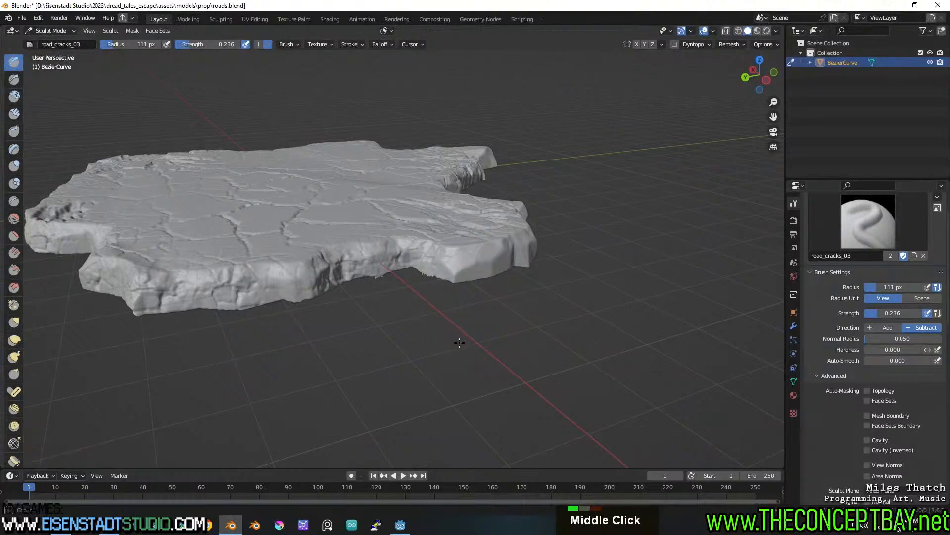
middle_drag(574, 257, 403, 243)
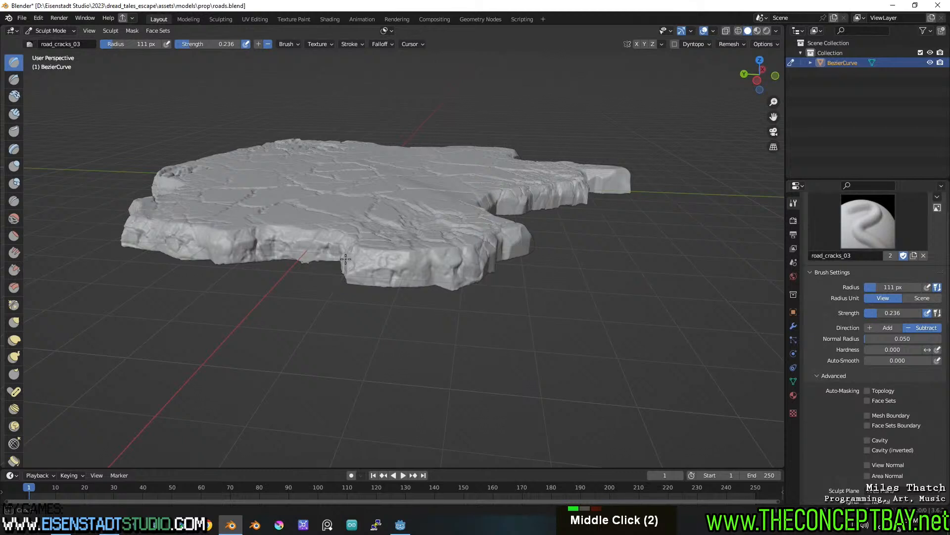
middle_drag(403, 172, 425, 302)
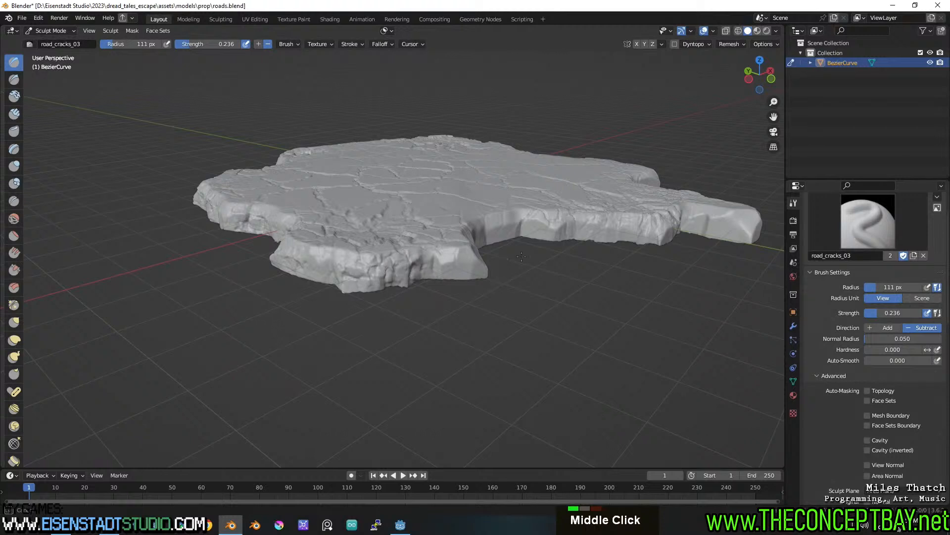
Step: Roughen the end of the protruding block with cracks and undo an unwanted stroke
scroll(406, 302, up, 3)
scroll(435, 297, down, 3)
key(ctrl+z)
middle_drag(466, 292, 318, 233)
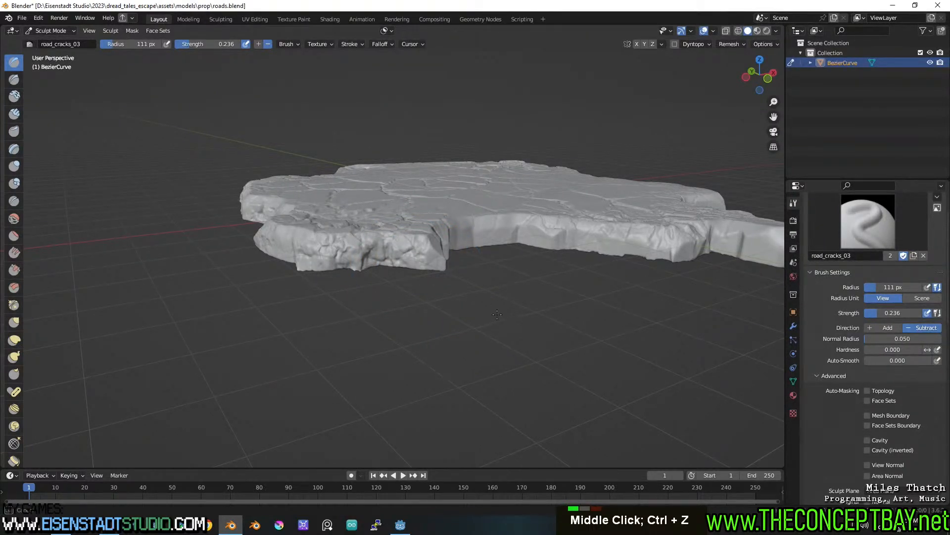
middle_drag(497, 314, 308, 233)
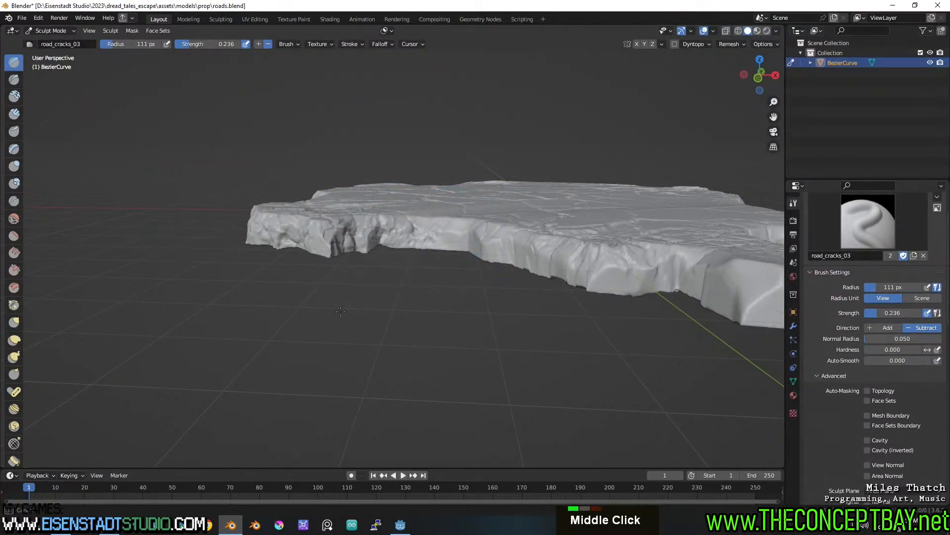
Step: Carve cracks along the concave rim between the protruding block and the long arm, undoing one stroke
middle_drag(529, 220, 581, 225)
shift+middle_drag(582, 226, 390, 270)
scroll(391, 269, up, 3)
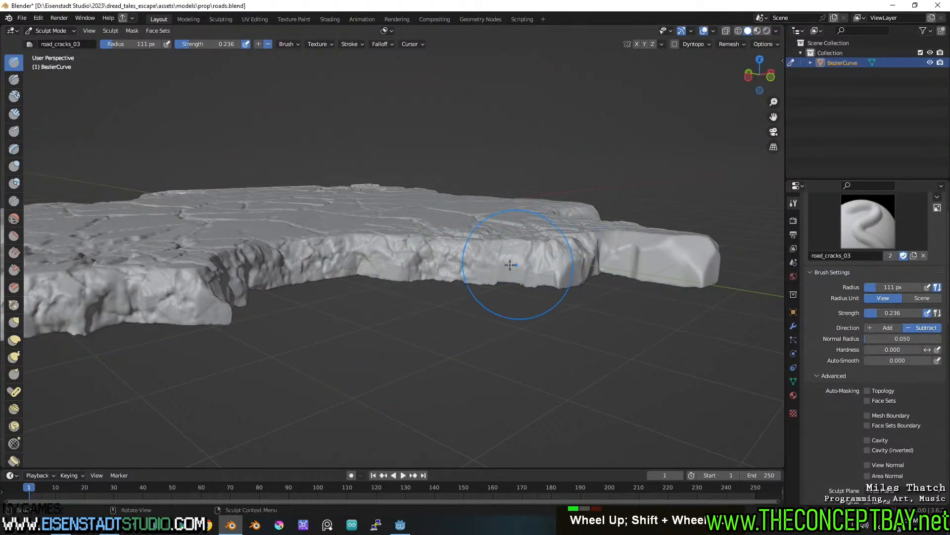
key(ctrl+z)
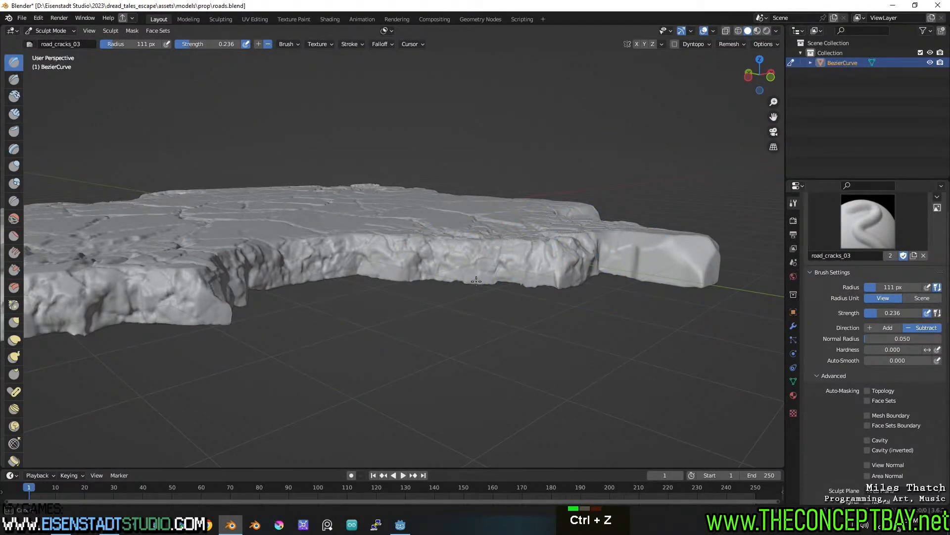
shift+middle_drag(651, 278, 559, 283)
middle_drag(559, 283, 529, 277)
mouse_move(528, 278)
mouse_down()
mouse_move(642, 274)
mouse_move(631, 280)
mouse_up()
drag(573, 290, 412, 314)
Step: Carve cracked damage around the long arm's tip and along the rim beyond it
middle_drag(587, 294, 475, 297)
scroll(480, 289, down, 1)
drag(353, 316, 304, 327)
drag(420, 311, 302, 336)
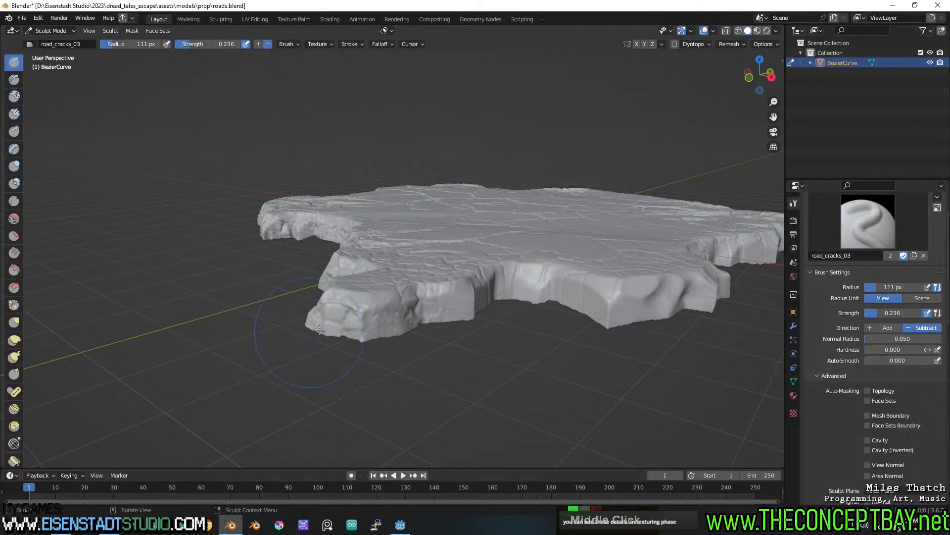
drag(471, 298, 403, 319)
drag(490, 288, 402, 337)
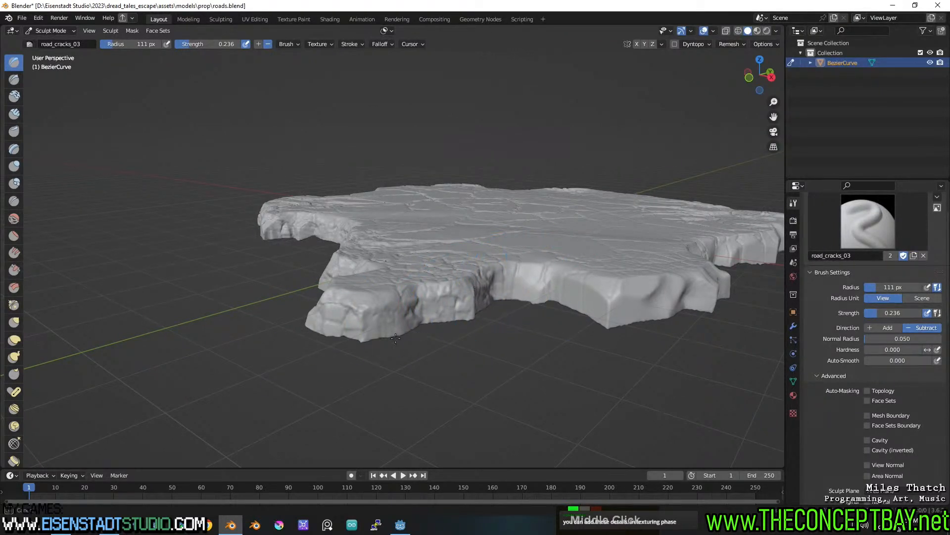
drag(536, 285, 533, 283)
drag(644, 280, 590, 301)
drag(589, 301, 557, 298)
Step: Carve cracks into the next protruding corner and the recessed rim beside it
shift+middle_drag(686, 286, 500, 283)
drag(500, 283, 545, 284)
middle_drag(548, 294, 494, 287)
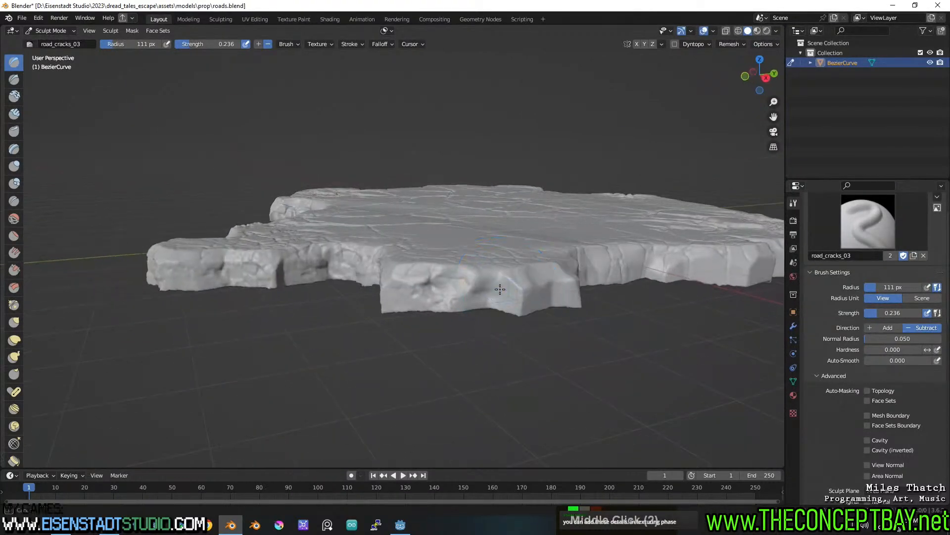
middle_drag(457, 336, 340, 320)
middle_drag(378, 292, 367, 291)
drag(368, 291, 355, 280)
drag(521, 271, 519, 271)
mouse_move(392, 274)
mouse_down()
mouse_move(560, 256)
mouse_move(520, 265)
mouse_up()
middle_drag(498, 273, 454, 251)
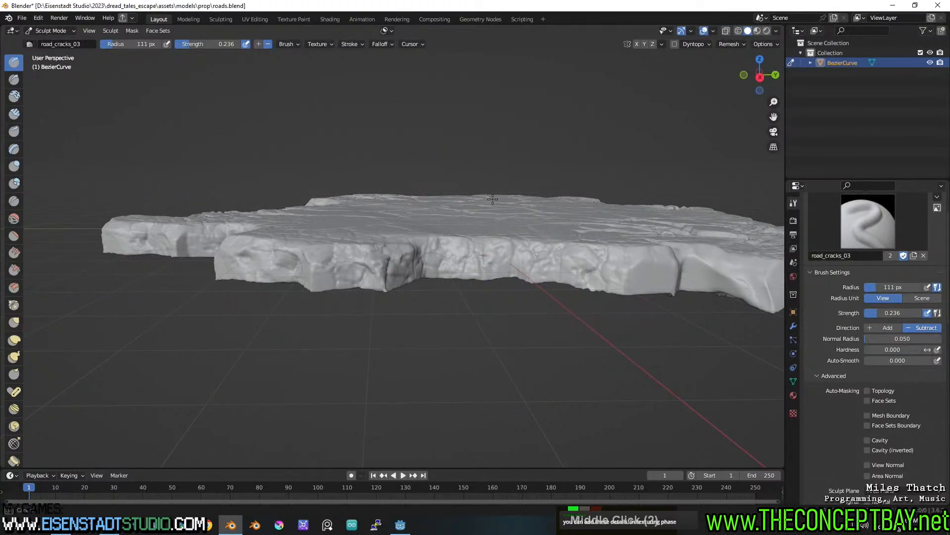
Step: Carve cracked damage into the remaining smooth stretches to finish the slab's outer rim
shift+middle_drag(673, 245, 520, 228)
middle_drag(620, 143, 483, 280)
mouse_move(453, 305)
mouse_down()
mouse_move(554, 280)
mouse_move(539, 286)
mouse_up()
mouse_move(491, 307)
mouse_down()
mouse_move(554, 280)
mouse_move(564, 286)
mouse_move(539, 269)
mouse_move(507, 189)
mouse_up()
drag(580, 296, 506, 340)
middle_drag(465, 317, 384, 305)
mouse_move(281, 277)
mouse_down()
mouse_move(389, 252)
mouse_move(307, 300)
mouse_up()
middle_drag(445, 269, 554, 237)
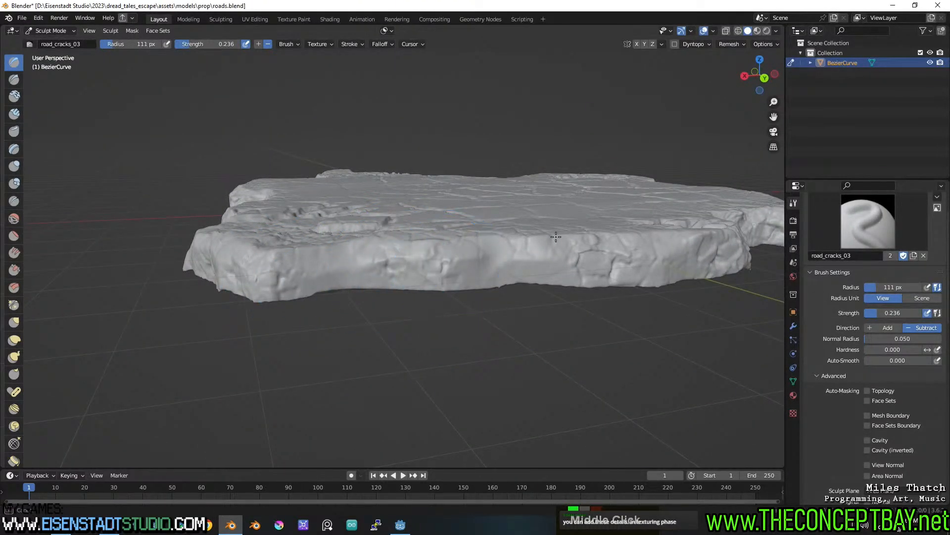
drag(561, 234, 563, 233)
mouse_move(526, 276)
mouse_down()
mouse_move(447, 301)
mouse_move(471, 291)
mouse_up()
middle_drag(624, 258, 500, 252)
Step: Save the sculpted slab, switch to Object Mode, and save the file again
scroll(566, 246, down, 2)
middle_drag(495, 252, 654, 232)
key(ctrl+s)
scroll(545, 268, up, 2)
middle_drag(583, 223, 573, 261)
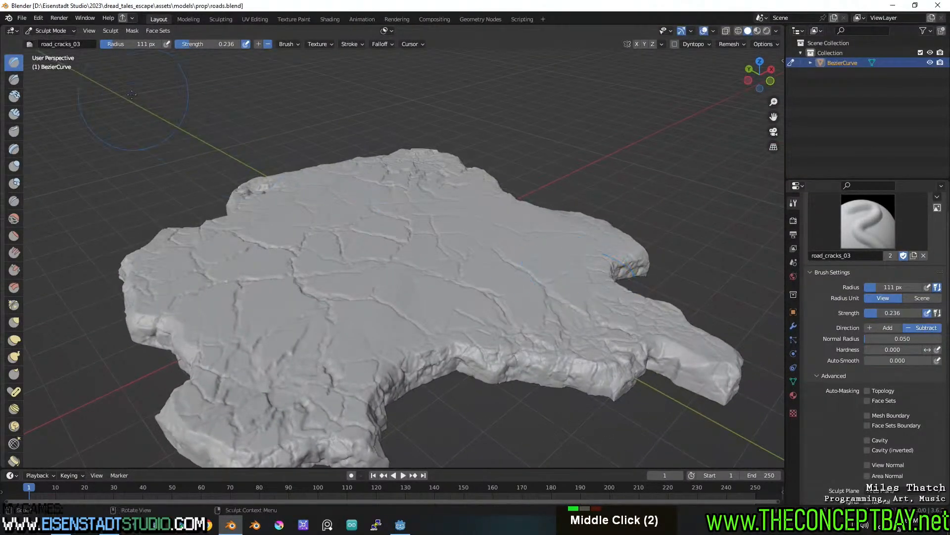
click(56, 30)
click(54, 42)
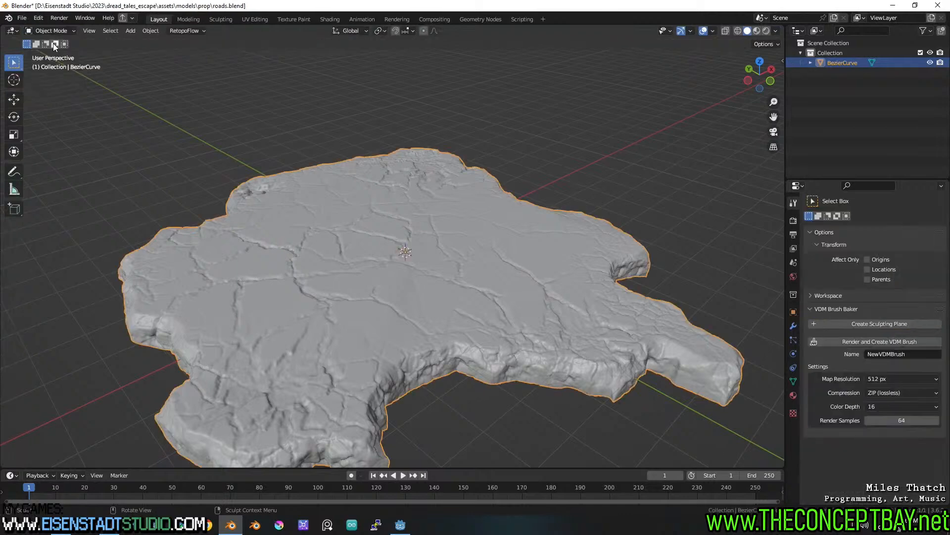
key(ctrl+s)
Step: Remesh the slab with Quad Remesher at a Quad Count of 500
middle_drag(352, 240, 391, 336)
middle_drag(362, 424, 377, 377)
scroll(377, 377, up, 1)
scroll(377, 377, up, 1)
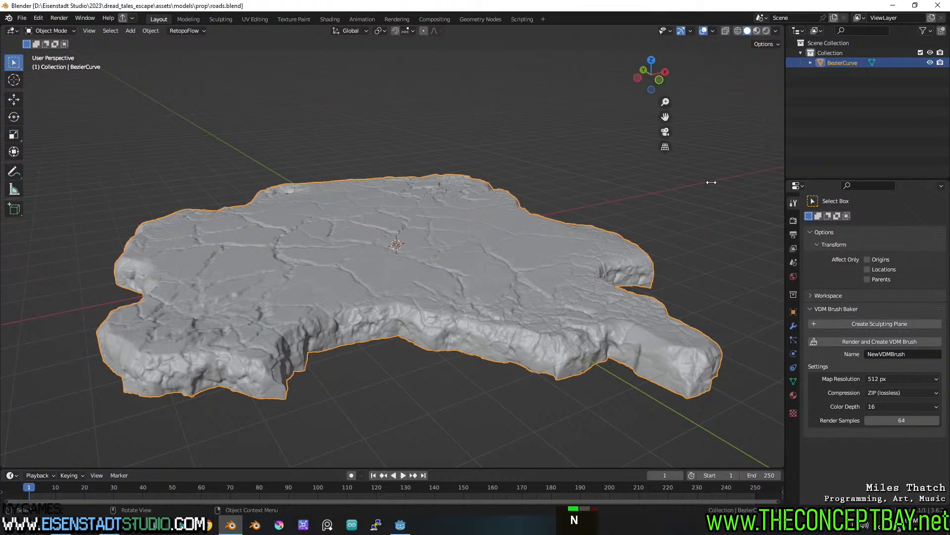
key(n)
click(779, 169)
click(742, 87)
text(500)
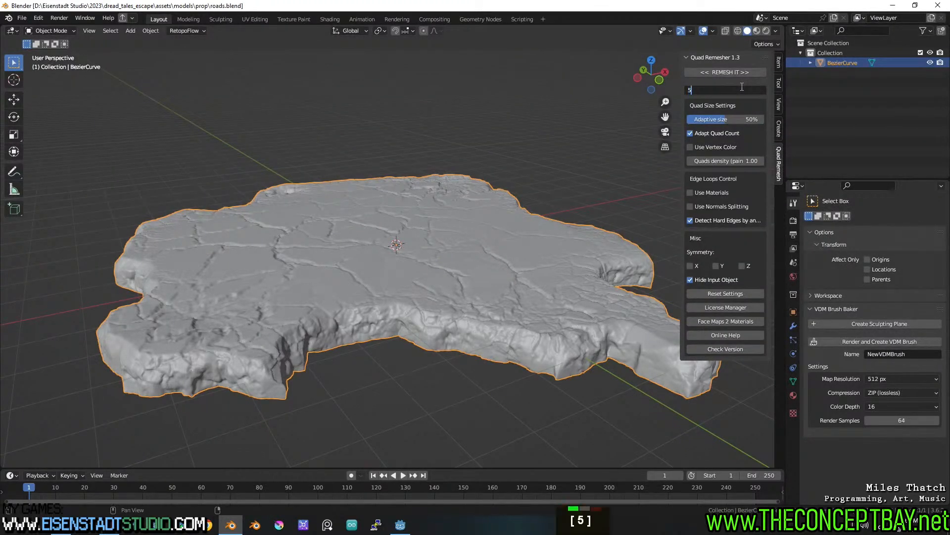
key(Return)
click(728, 73)
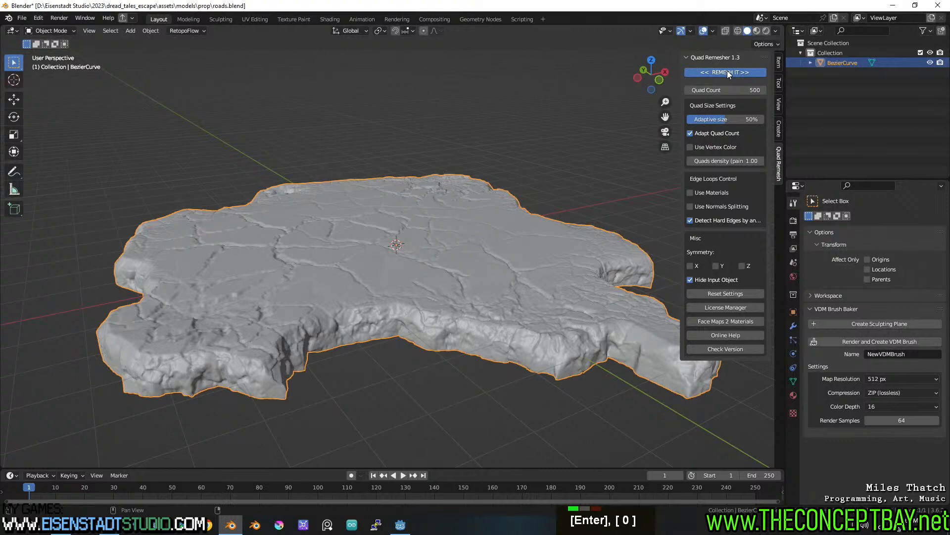
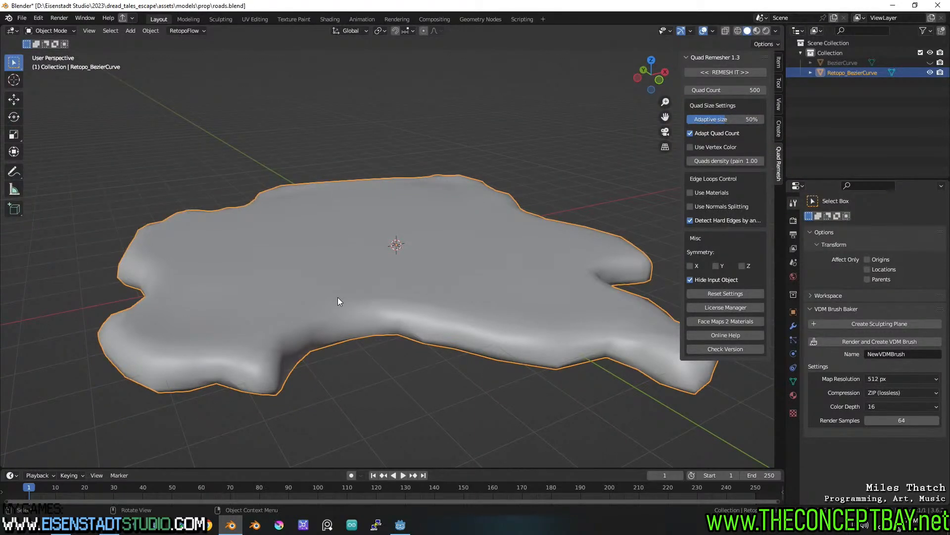
Step: Compare the Retopo_BezierCurve mesh with the original BezierCurve sculpt by toggling their visibility
middle_drag(376, 328, 380, 307)
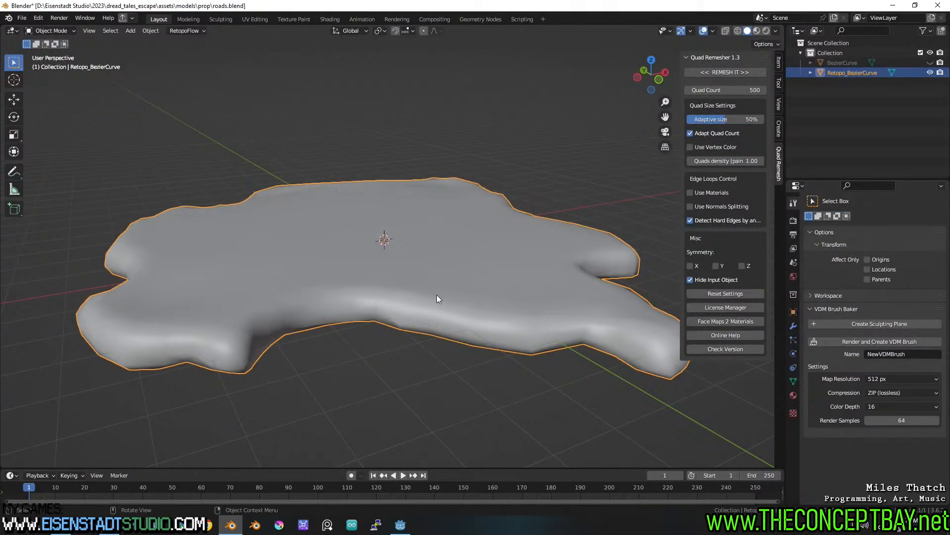
click(929, 73)
click(931, 63)
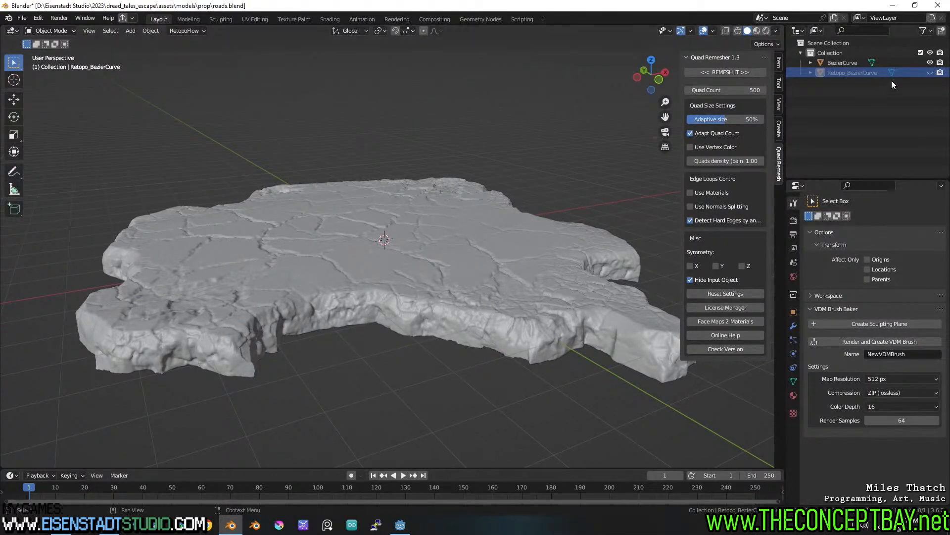
click(930, 63)
click(931, 72)
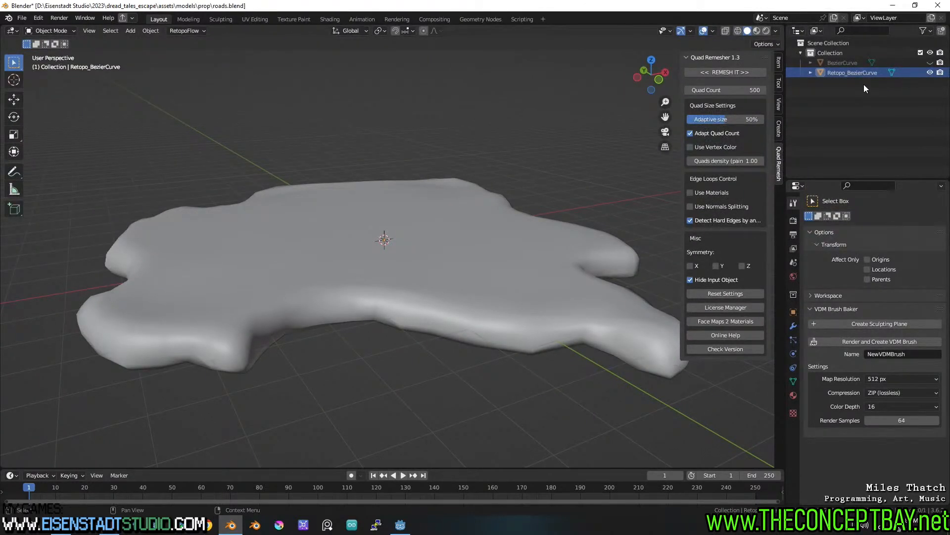
Step: Check the original BezierCurve sculpt on its own and make it visible together with the Retopo_BezierCurve mesh
click(930, 72)
click(930, 63)
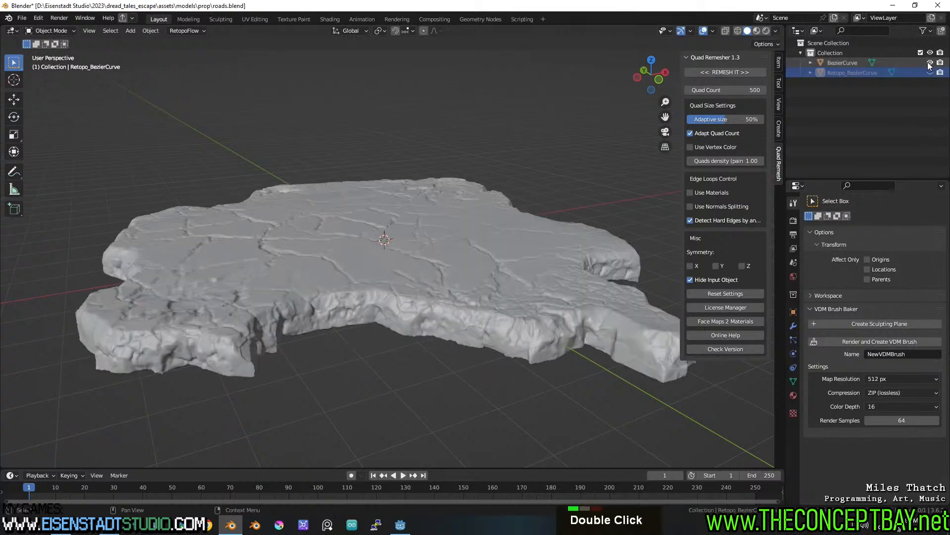
mouse_move(442, 248)
middle_down()
mouse_move(436, 147)
mouse_move(441, 256)
middle_up()
click(930, 73)
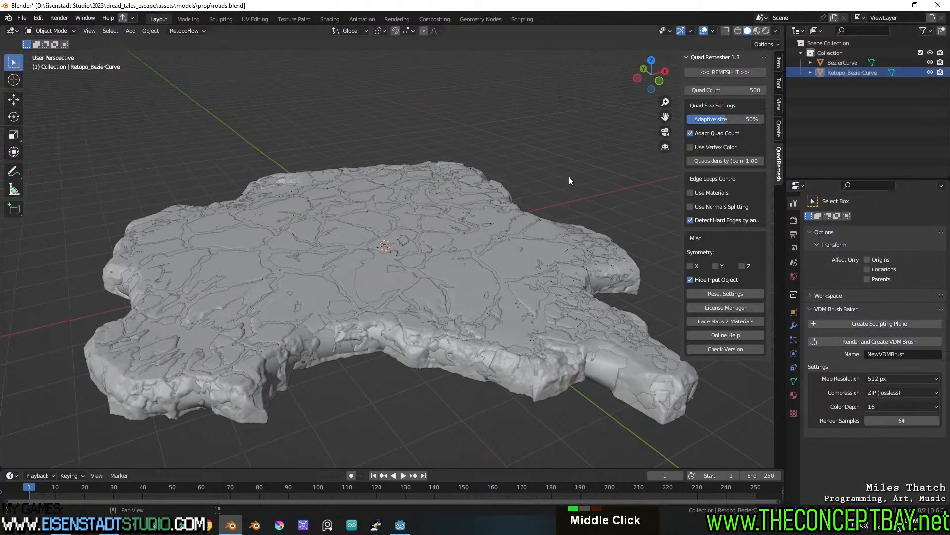
Step: Rename the sculpted BezierCurve object to concrete_plate_01
click(846, 73)
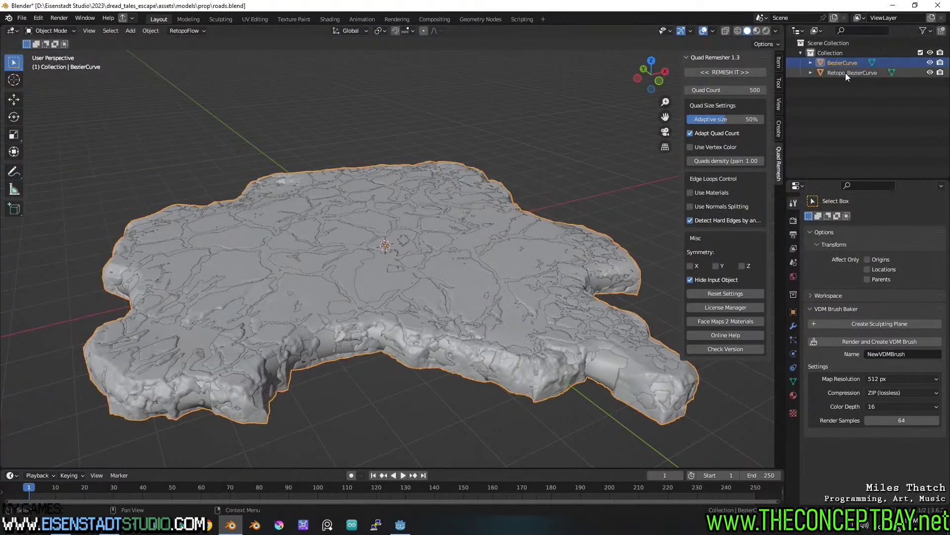
click(845, 63)
key(F2)
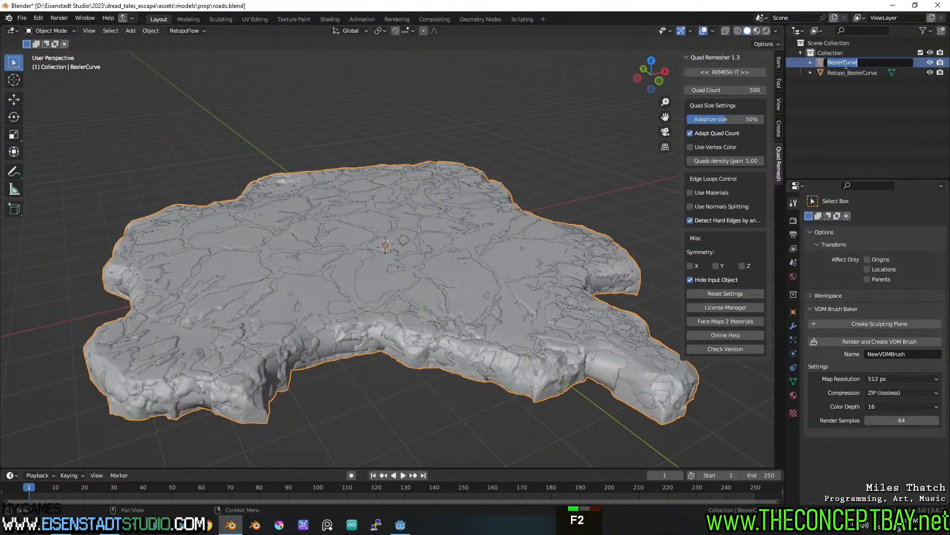
text(concrete)
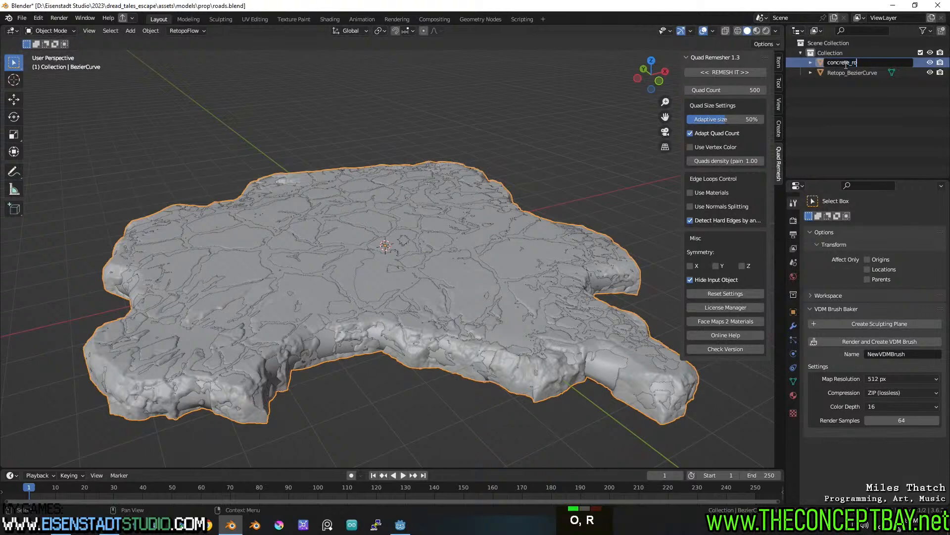
text(_plate_01)
key(Return)
Step: Rename the Retopo_BezierCurve object to concrete_plate_01_low
click(850, 70)
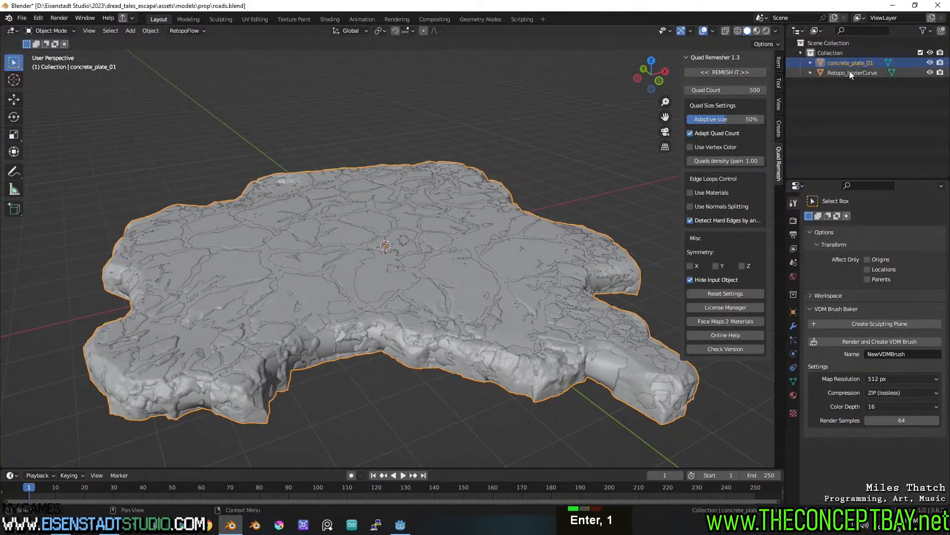
key(F2)
text(concrete_p)
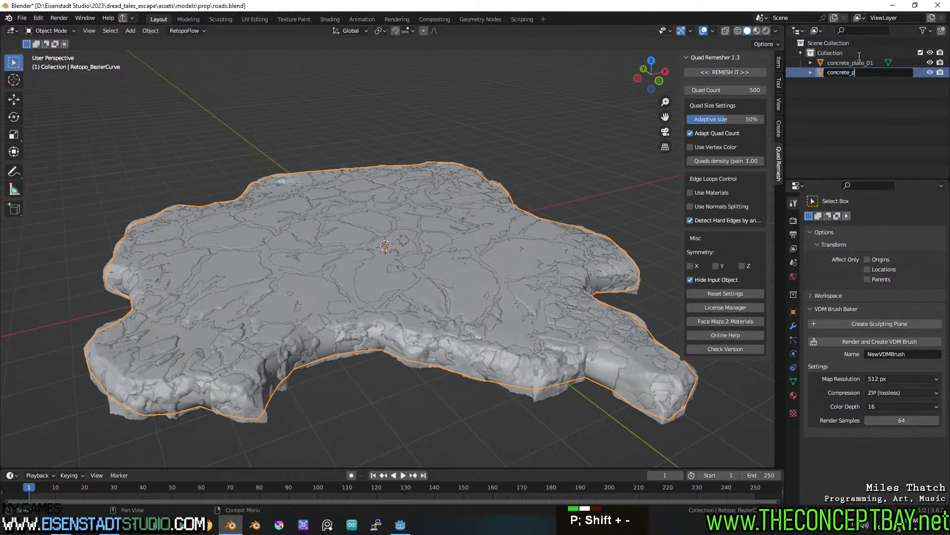
text(late_0)
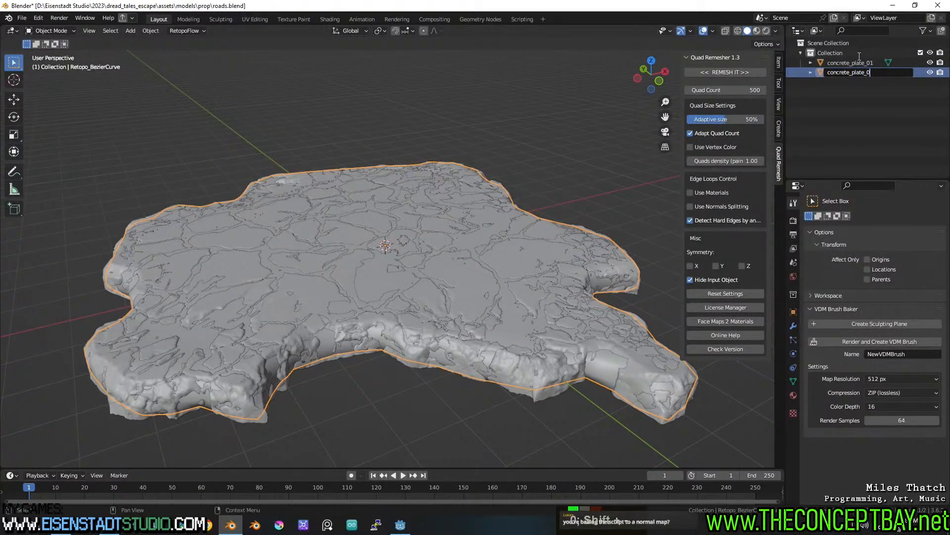
text(1_low)
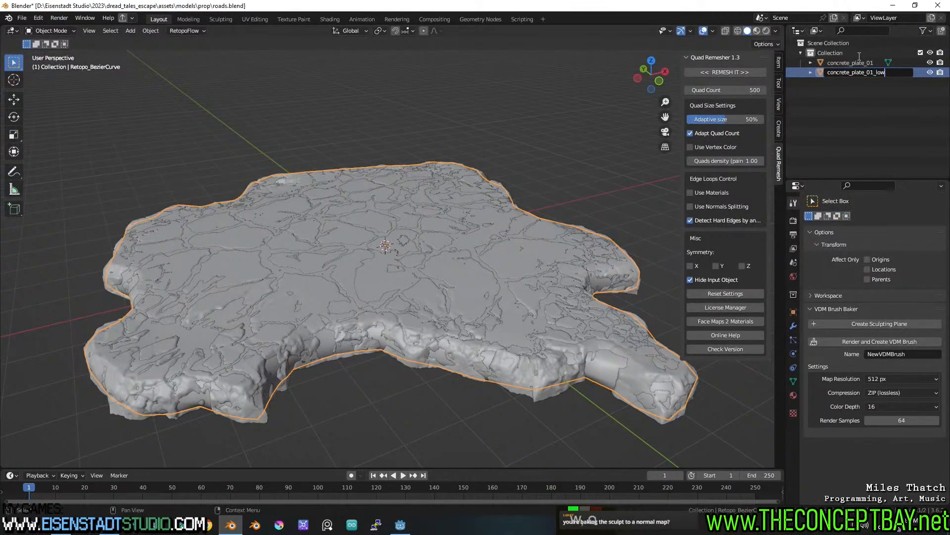
key(Return)
Step: Add the suffix _high to the sculpted plate's name, making it concrete_plate_01_high
click(869, 61)
key(F2)
key(End)
text(_high)
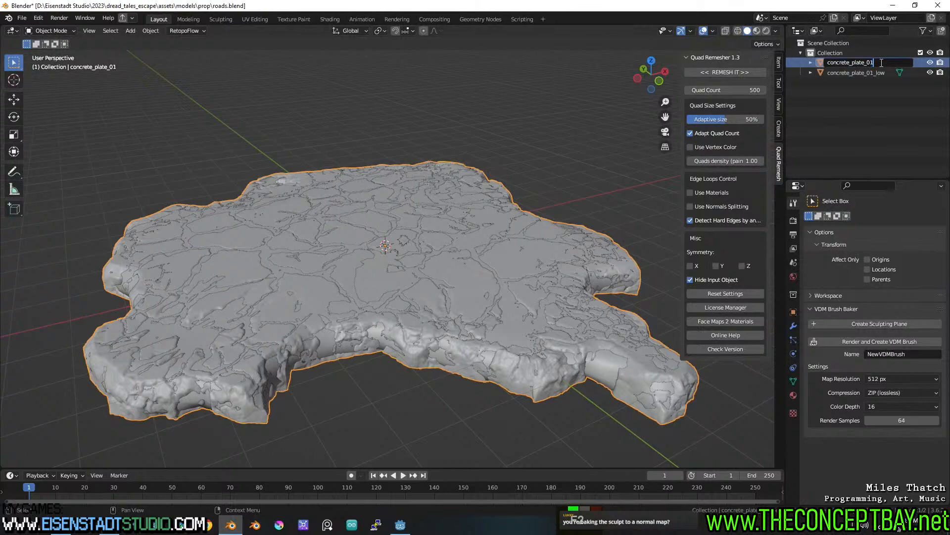
key(Return)
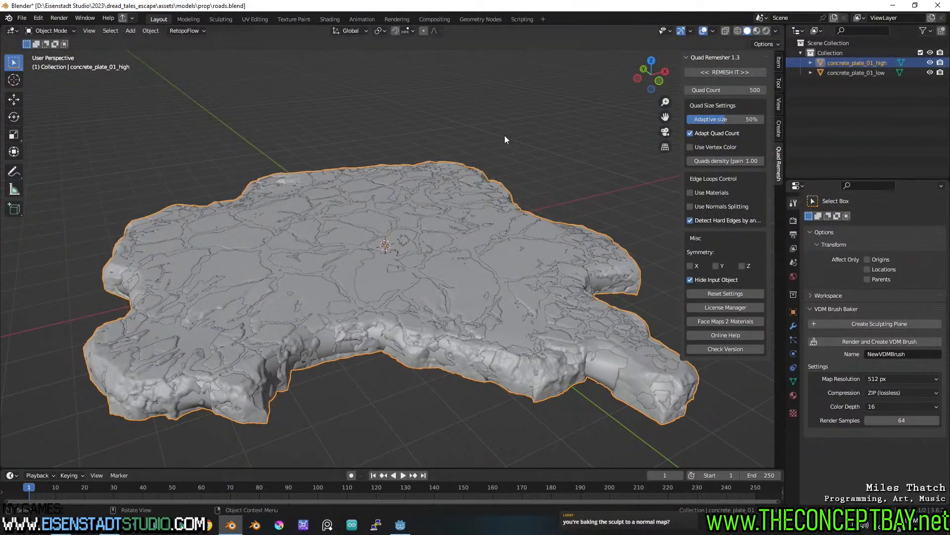
Step: Select both the high and low plates and move them along the negative X axis, clear of the world origin
middle_drag(551, 158, 459, 206)
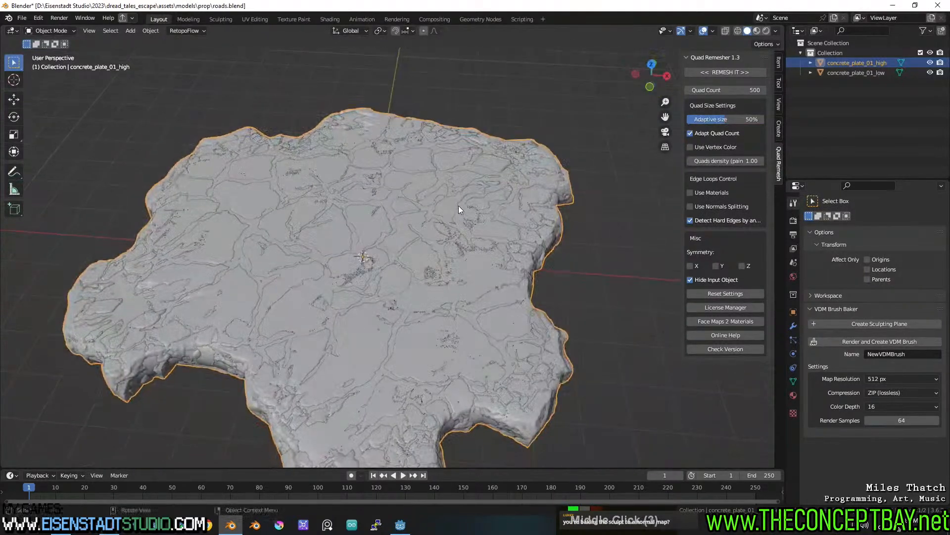
scroll(457, 204, down, 3)
drag(248, 142, 541, 310)
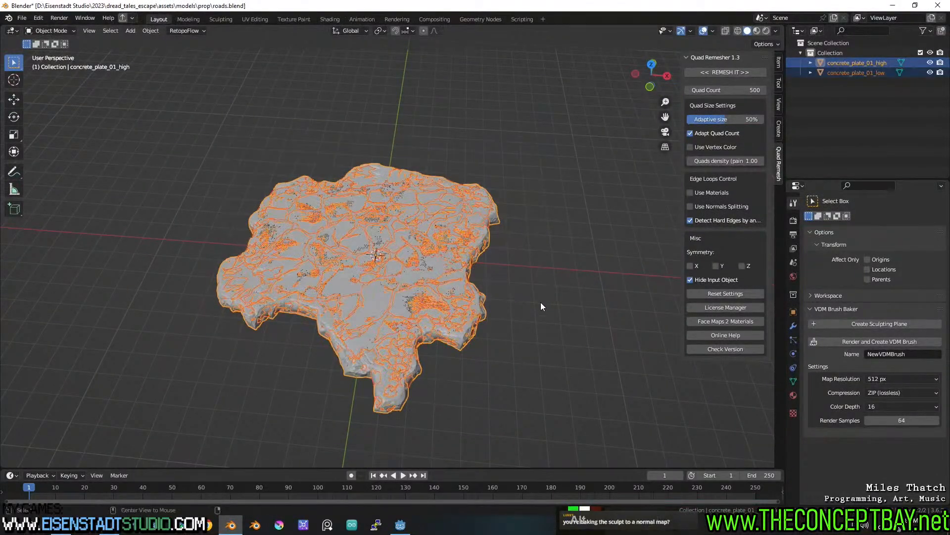
alt+middle_click(539, 310)
alt+middle_click(533, 308)
alt+middle_drag(533, 313, 524, 336)
key(g)
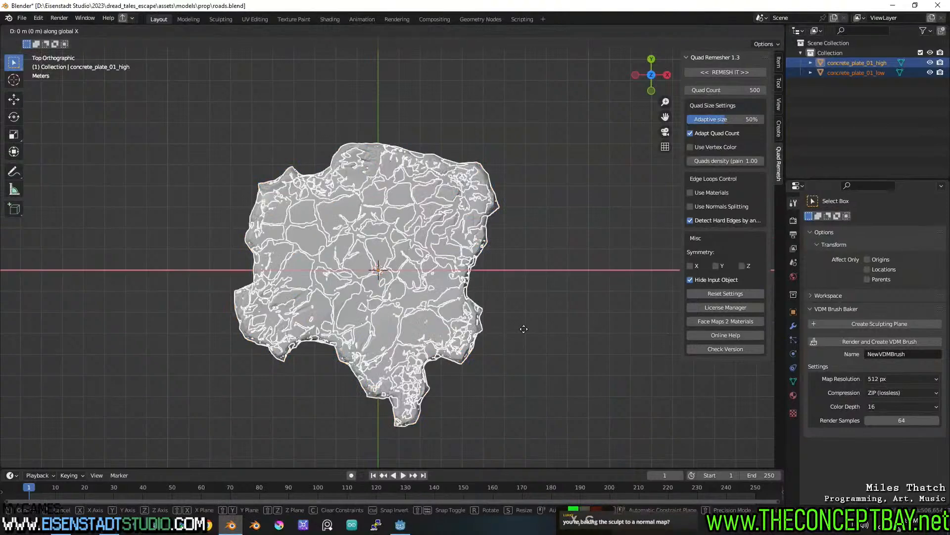
key(x)
click(212, 322)
Step: Try to apply the Location transform to the moved plates and save the file
shift+middle_drag(213, 322, 334, 292)
shift+middle_drag(414, 293, 369, 289)
click(370, 289)
key(ctrl+a)
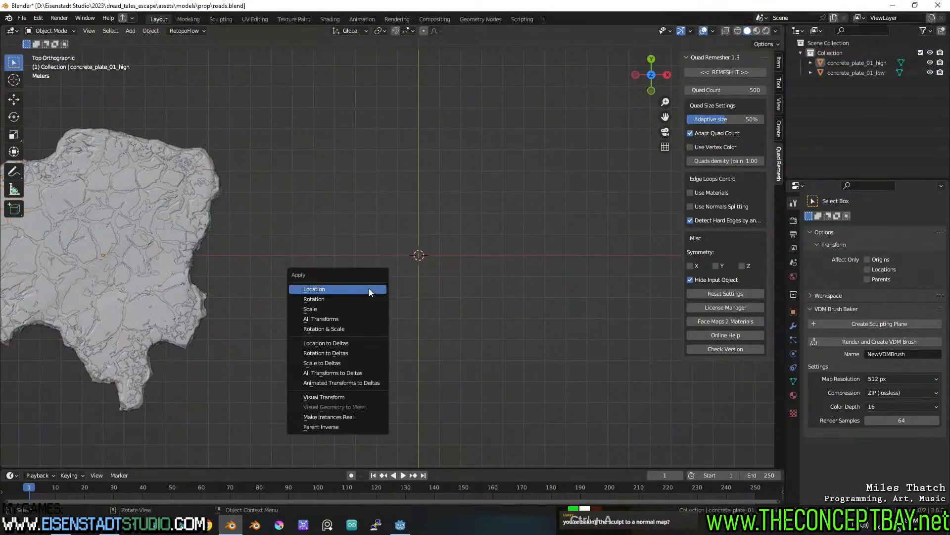
click(362, 288)
key(ctrl+s)
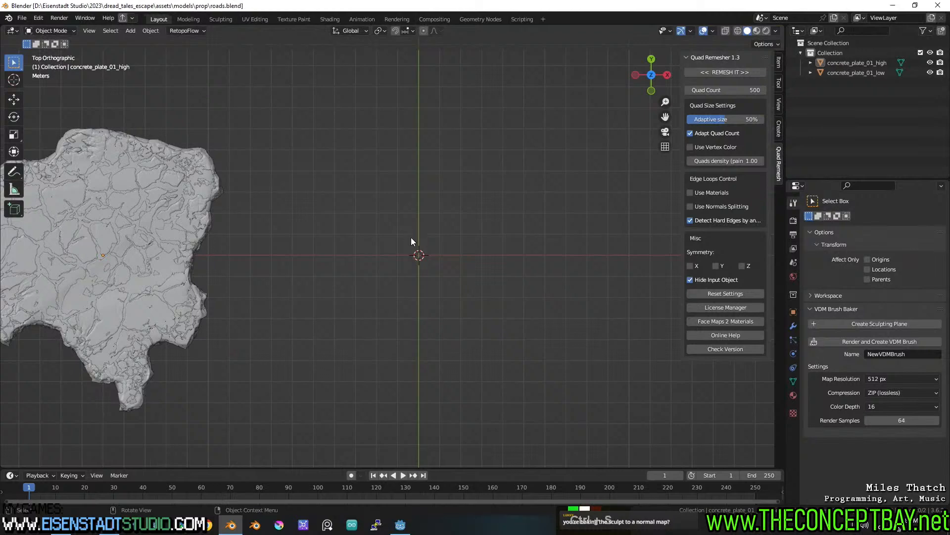
Step: Add a Bezier curve at the origin and delete its default points in Edit Mode
key(shift+a)
mouse_move(382, 262)
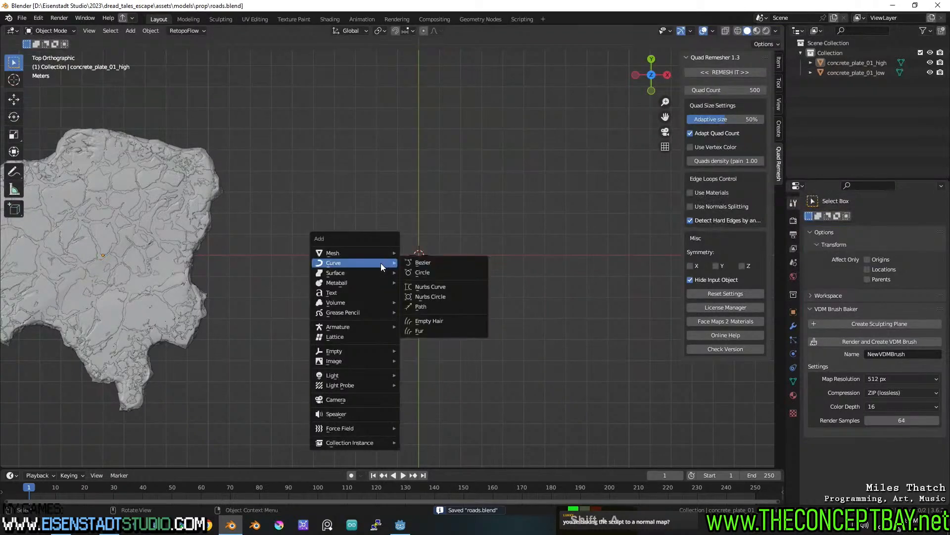
click(427, 264)
key(Tab)
key(x)
click(426, 265)
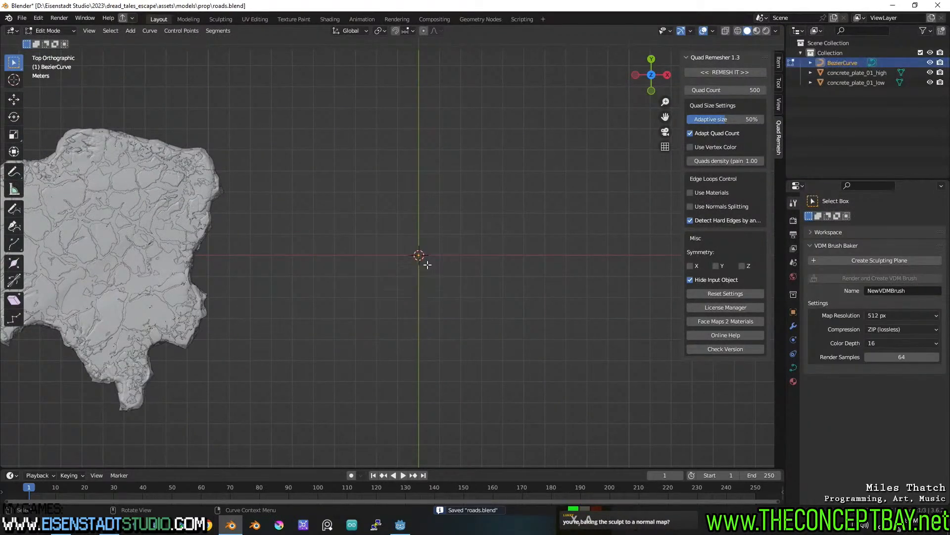
Step: Draw a closed, irregular plate outline freehand around the origin with the curve Draw tool and adjust its fit error
click(15, 208)
mouse_move(326, 130)
mouse_down()
mouse_move(300, 178)
mouse_move(350, 246)
mouse_up()
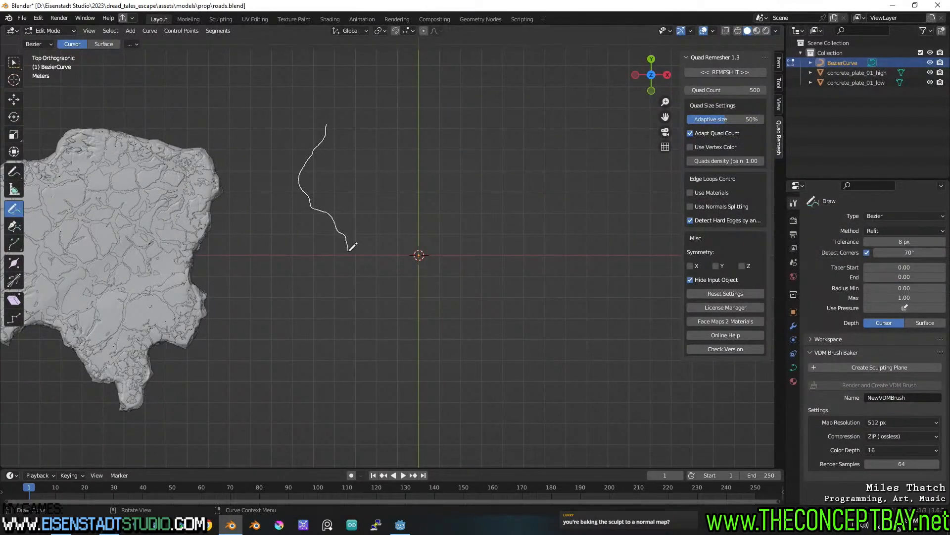
mouse_move(334, 286)
mouse_down()
mouse_move(288, 353)
mouse_move(301, 391)
mouse_move(327, 418)
mouse_move(445, 429)
mouse_move(474, 407)
mouse_move(514, 323)
mouse_move(493, 295)
mouse_move(484, 249)
mouse_move(540, 174)
mouse_move(538, 147)
mouse_move(472, 99)
mouse_move(443, 55)
mouse_move(402, 57)
mouse_move(349, 93)
mouse_move(327, 126)
mouse_up()
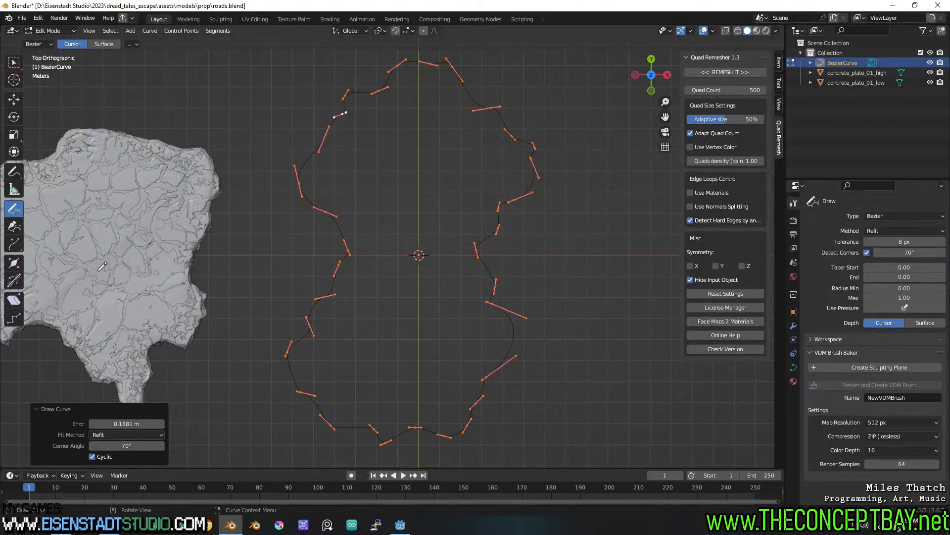
mouse_move(127, 423)
shift+mouse_down()
mouse_move(102, 423)
mouse_move(115, 424)
shift+mouse_up()
key(Return)
key(Return)
right_click(354, 231)
click(394, 216)
middle_drag(396, 218, 360, 233)
Step: Return to Object Mode and convert the drawn curve outline to a mesh
key(ctrl+Tab)
right_click(343, 243)
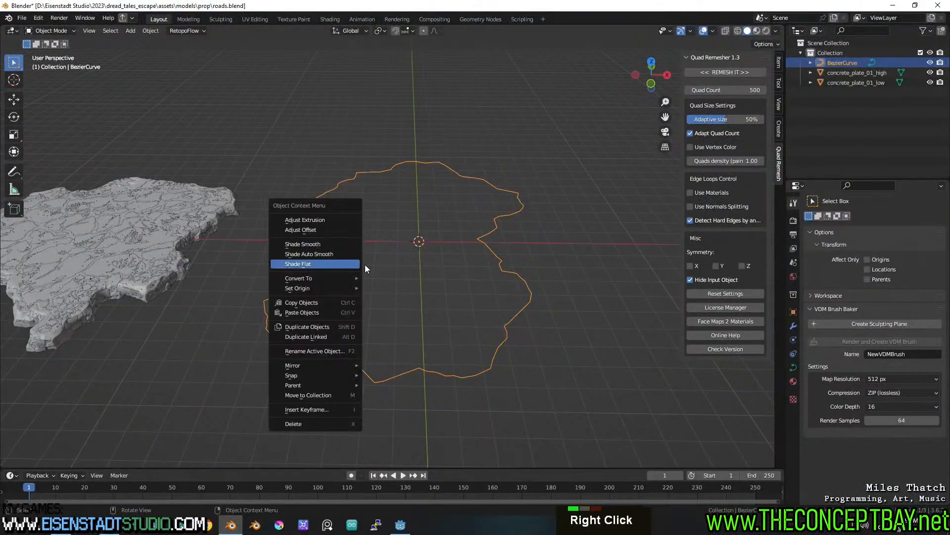
click(351, 276)
click(381, 285)
Step: Raise the entire mesh outline about 0.36 m along Z to the level of the first plate's top
key(Tab)
key(a)
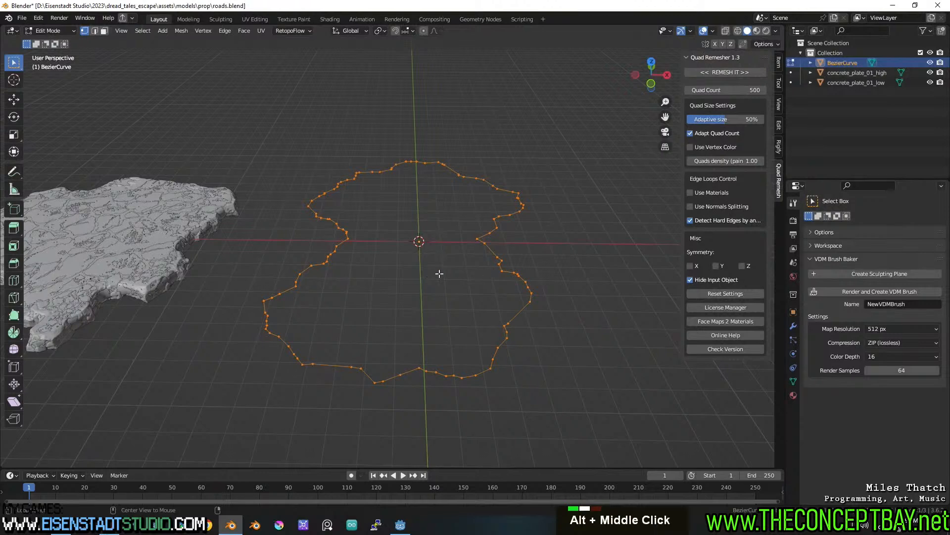
alt+middle_drag(471, 270, 462, 261)
scroll(462, 262, up, 2)
key(g)
key(z)
click(195, 218)
Step: Extrude the filled outline downward about 0.56 m to form the second plate and return to Object Mode
key(e)
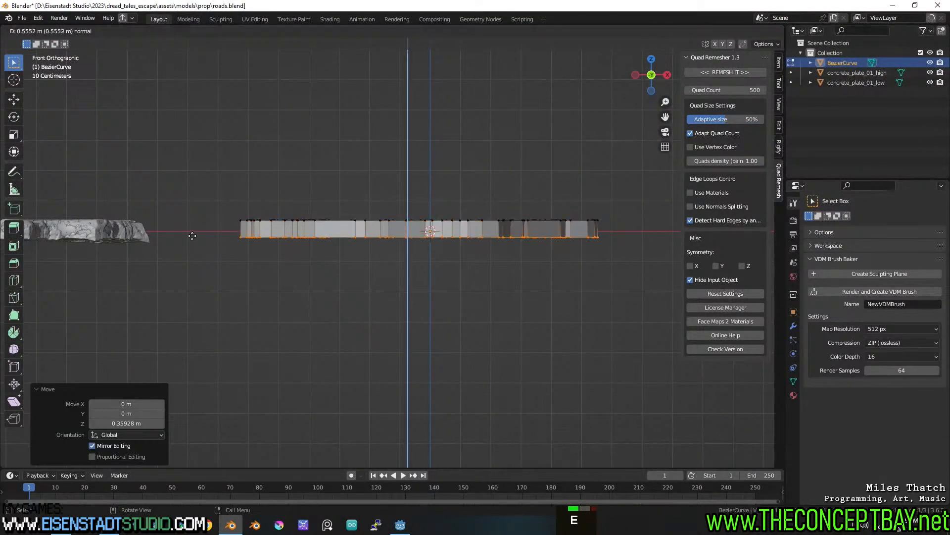
click(193, 237)
middle_drag(357, 196, 336, 240)
scroll(328, 239, down, 2)
key(Tab)
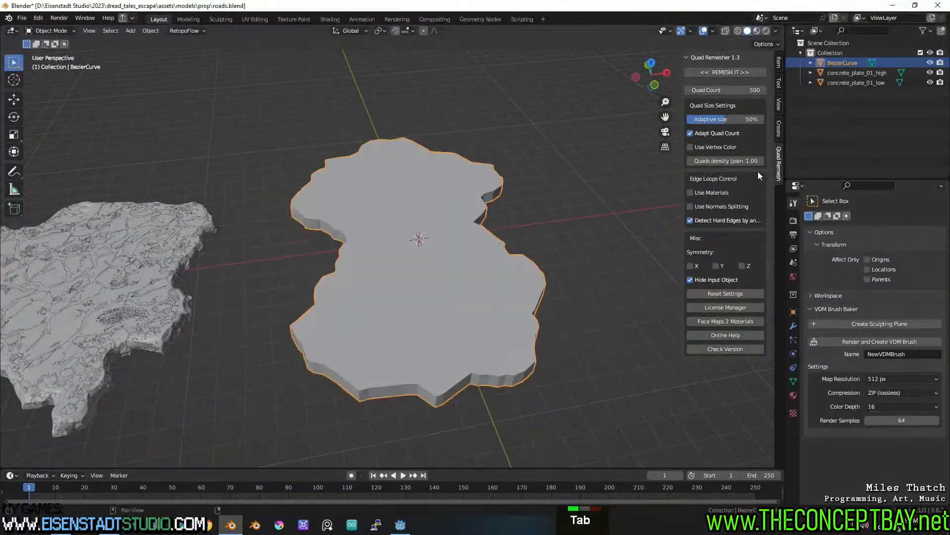
Step: Hide the concrete_plate_01_low mesh and save the file
click(930, 82)
mouse_move(364, 175)
middle_down()
mouse_move(353, 171)
mouse_move(367, 192)
middle_up()
key(ctrl+s)
shift+middle_drag(483, 247, 468, 248)
Step: Try voxel remeshing the new plate in Sculpt Mode with a voxel size of about 0.06 m
key(ctrl+Tab)
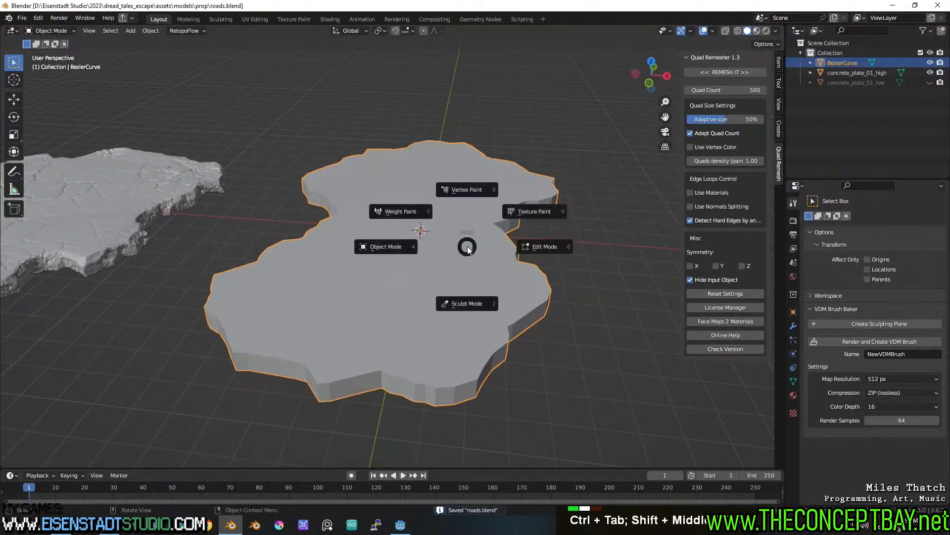
click(467, 303)
middle_drag(466, 303, 549, 251)
key(r)
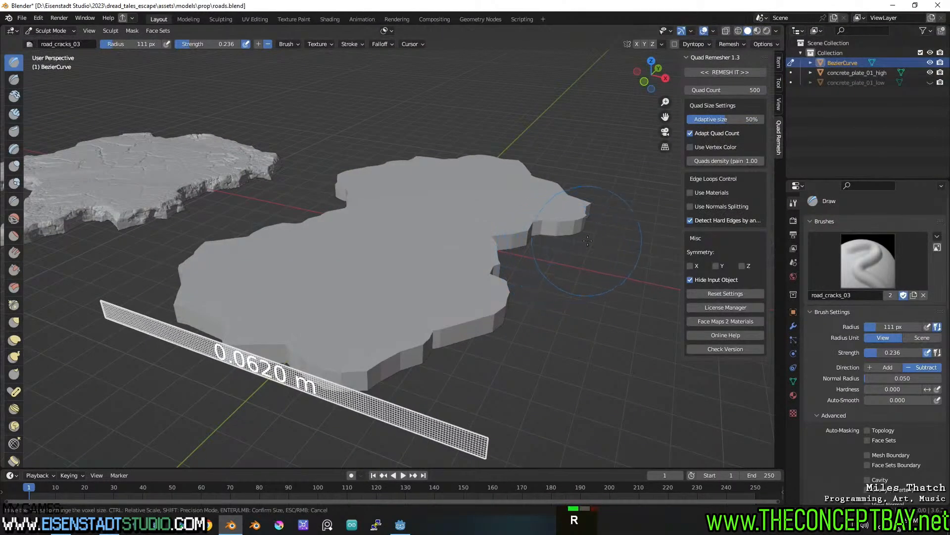
click(589, 237)
key(ctrl+r)
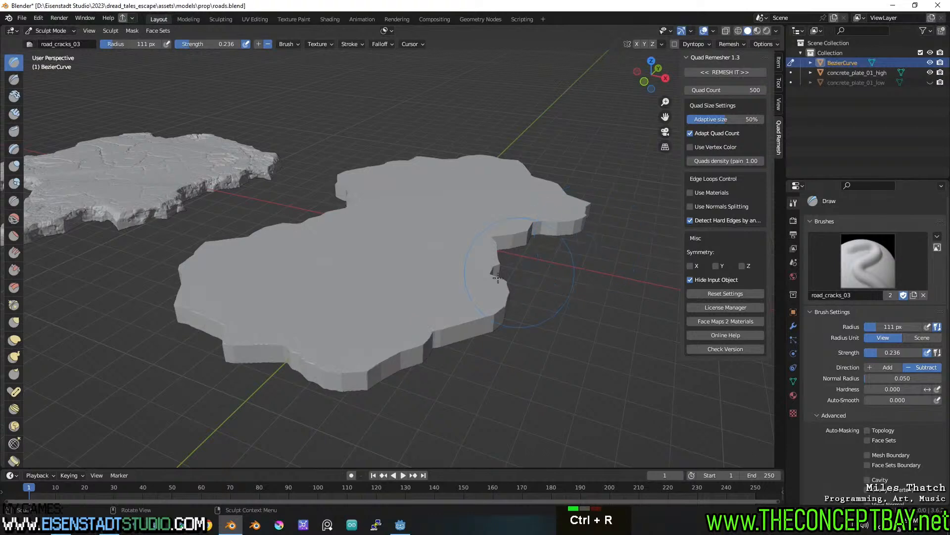
scroll(519, 272, up, 2)
middle_drag(365, 388, 352, 371)
Step: Compare the plate before and after the voxel remesh and undo the remesh
key(ctrl+z)
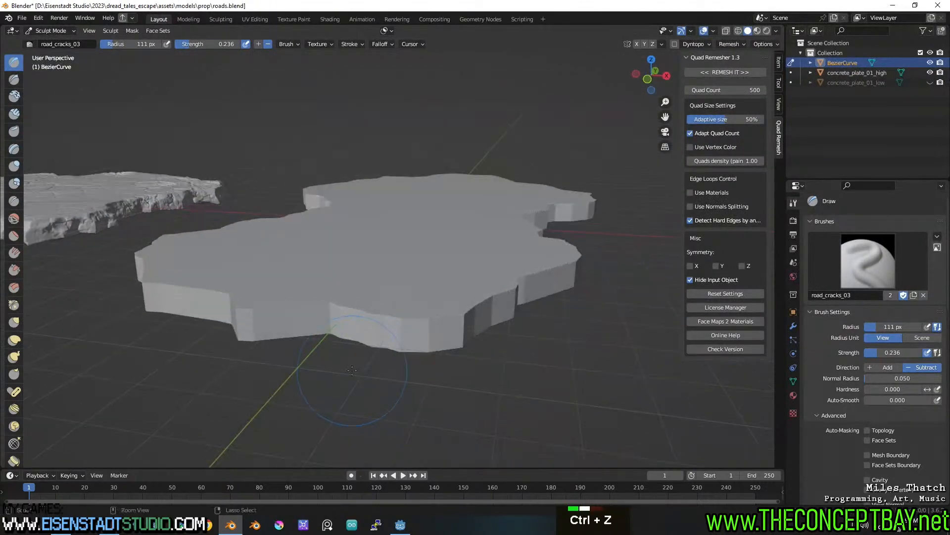
middle_drag(400, 335, 380, 345)
key(ctrl+shift+z)
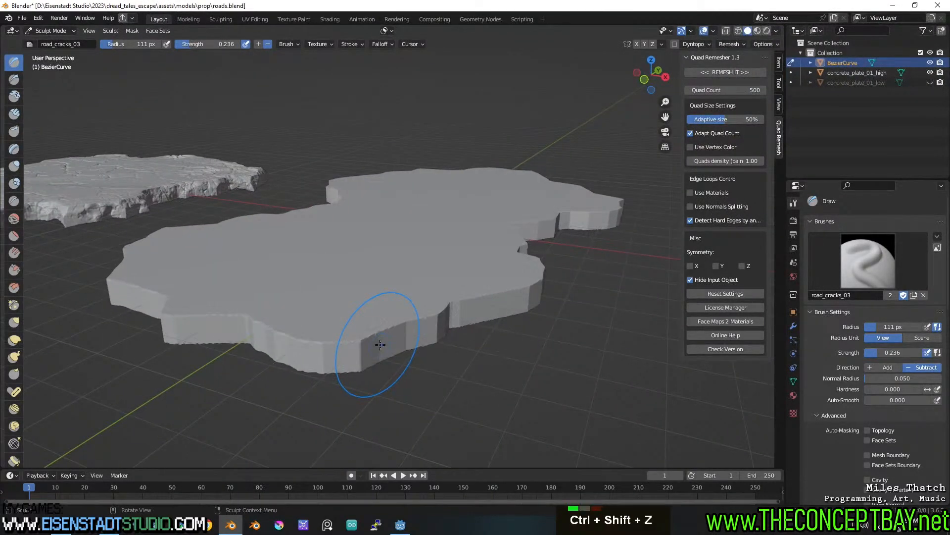
mouse_move(455, 350)
middle_down()
mouse_move(308, 343)
mouse_move(530, 314)
mouse_move(383, 306)
mouse_move(418, 312)
mouse_move(312, 225)
middle_up()
key(ctrl+z)
key(ctrl+z)
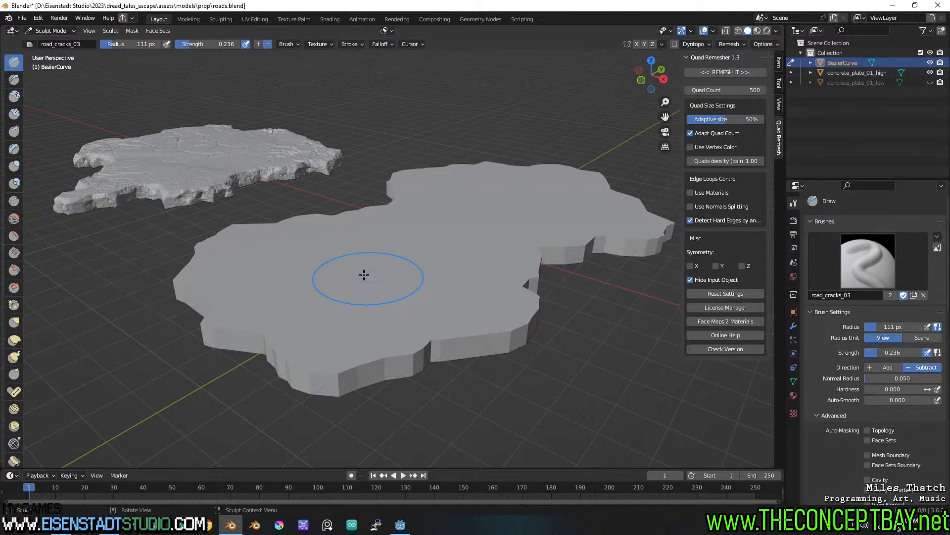
Step: Enter Edit Mode on the new plate and select its top face together with the surrounding side faces
click(49, 31)
click(47, 46)
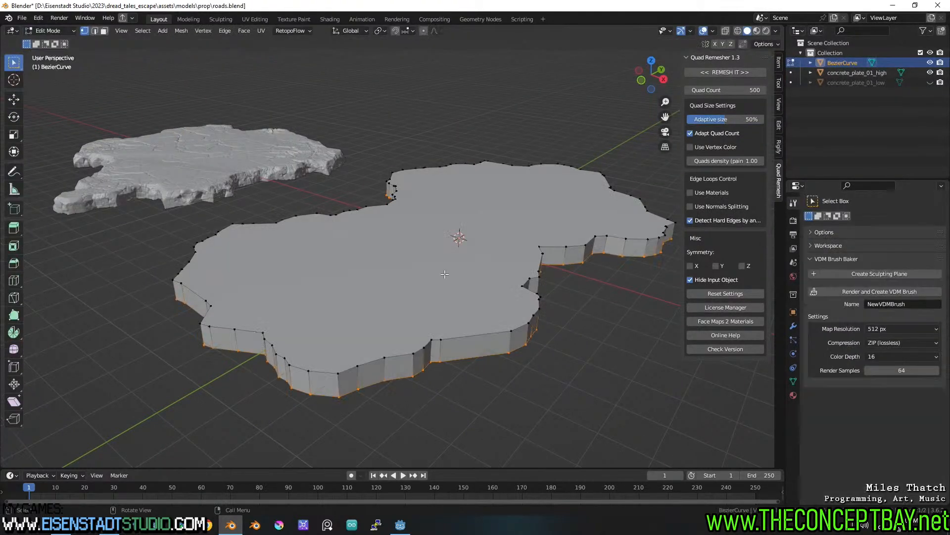
key(a)
middle_drag(394, 309, 386, 245)
key(3)
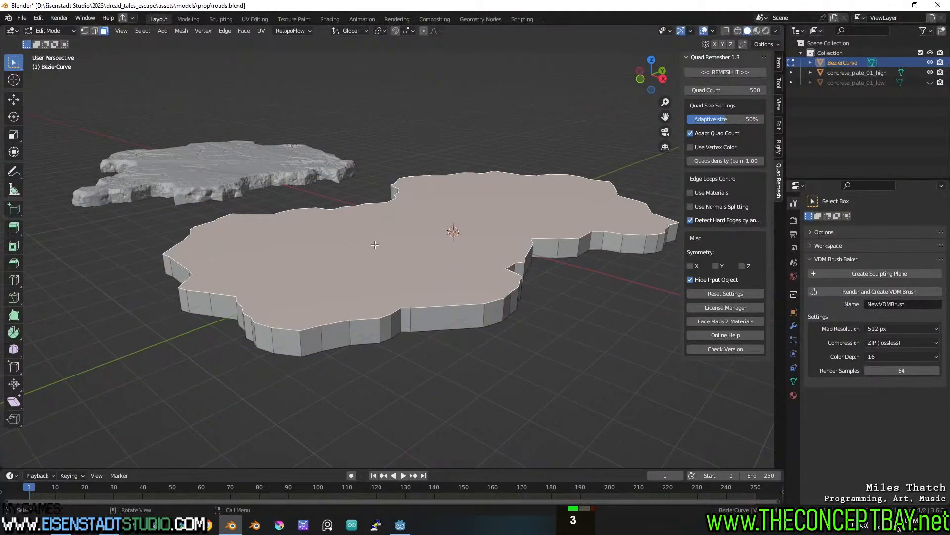
key(ctrl+KP_Add)
Step: Randomize the selected plate geometry with an amount of 0.1 m
click(203, 31)
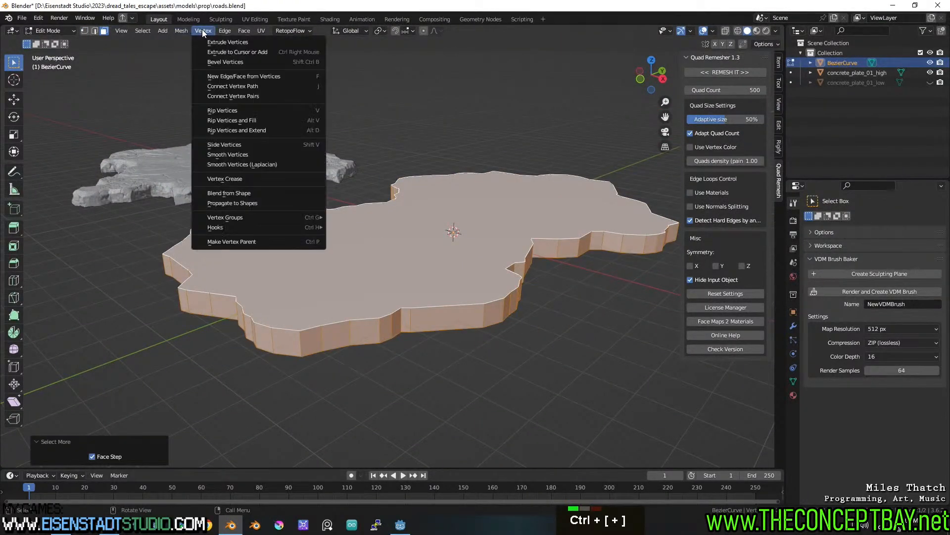
mouse_move(182, 31)
mouse_move(203, 57)
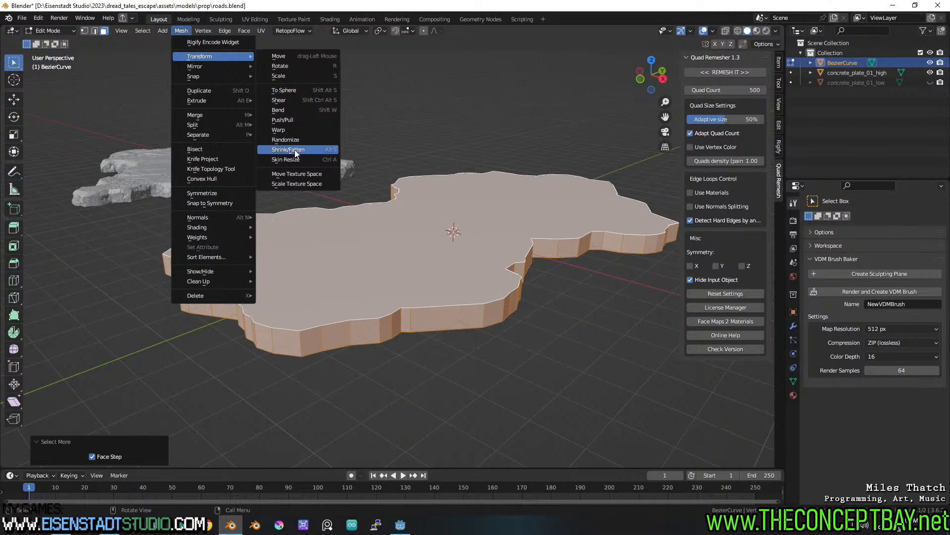
click(284, 140)
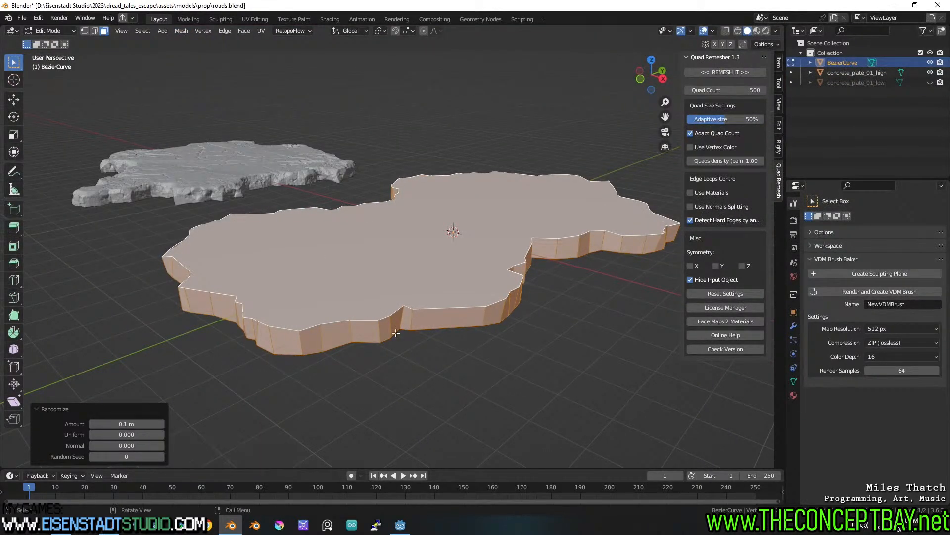
Step: Voxel remesh the randomized plate in Sculpt Mode and smooth out its surface
key(Tab)
key(ctrl+Tab)
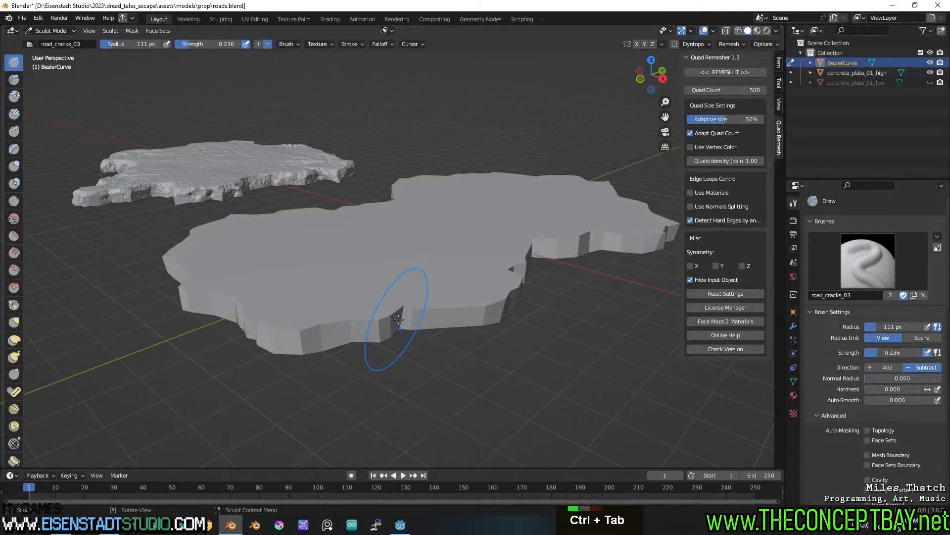
key(ctrl+r)
middle_drag(429, 327, 431, 303)
shift+click(298, 283)
shift+drag(298, 284, 305, 227)
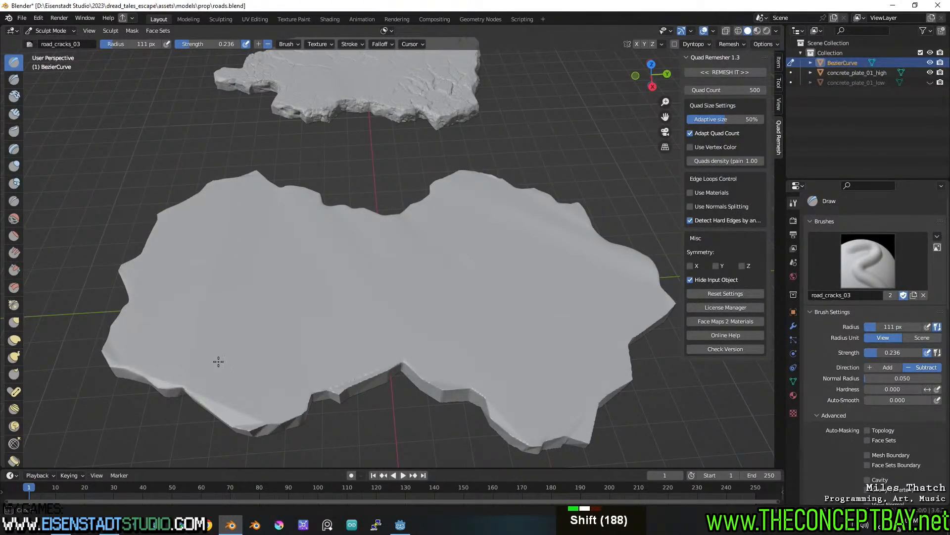
Step: Choose the Scrape/Peaks brush for the plate's rim and set its radius to 63 px and Plane Trim to 0.14 m
middle_drag(248, 370, 211, 281)
scroll(262, 277, up, 2)
scroll(343, 289, down, 1)
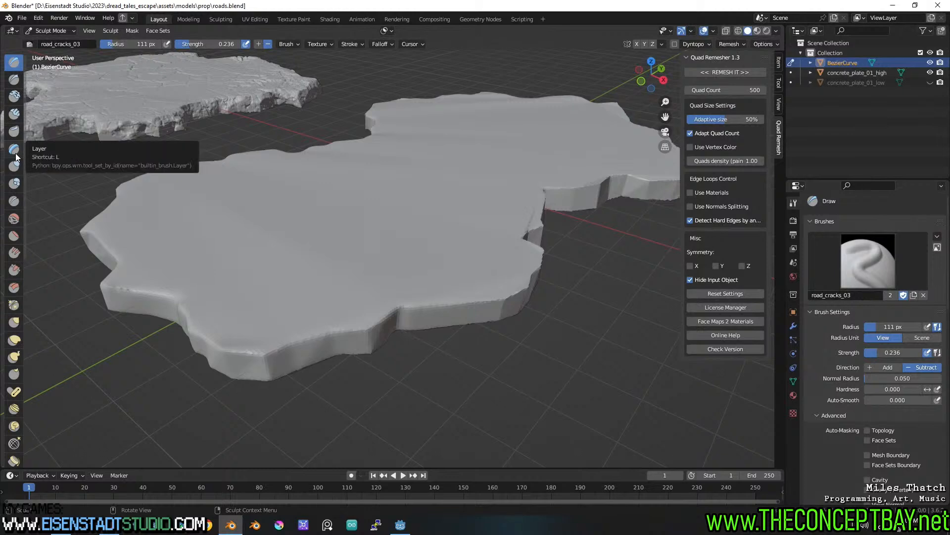
click(14, 270)
drag(231, 358, 286, 350)
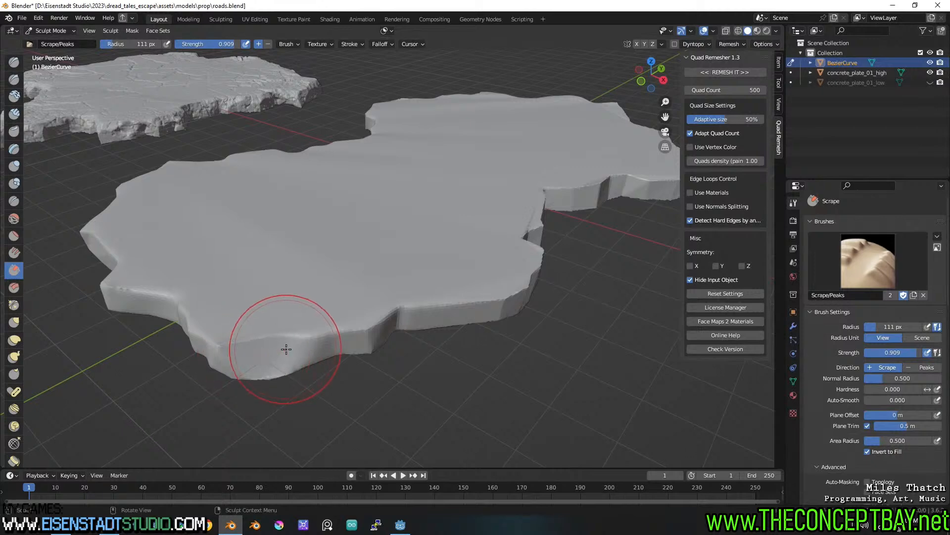
key(ctrl+z)
key(f)
click(248, 354)
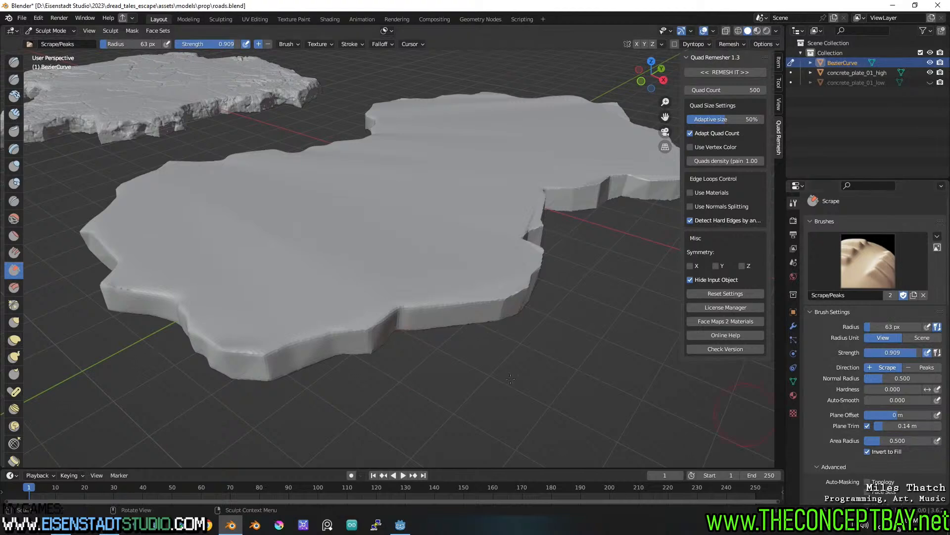
Step: Scrape and smooth the plate's nearest corner and adjoining edge, and set the brush's Plane Trim to 0.227 m
mouse_move(267, 349)
mouse_down()
mouse_move(278, 347)
mouse_move(235, 364)
mouse_up()
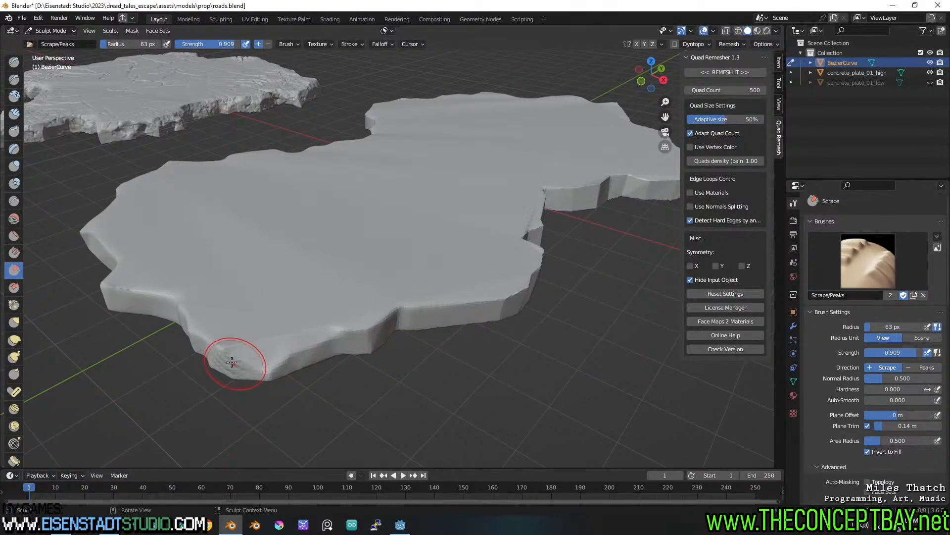
middle_drag(227, 340, 599, 322)
shift+drag(584, 302, 531, 278)
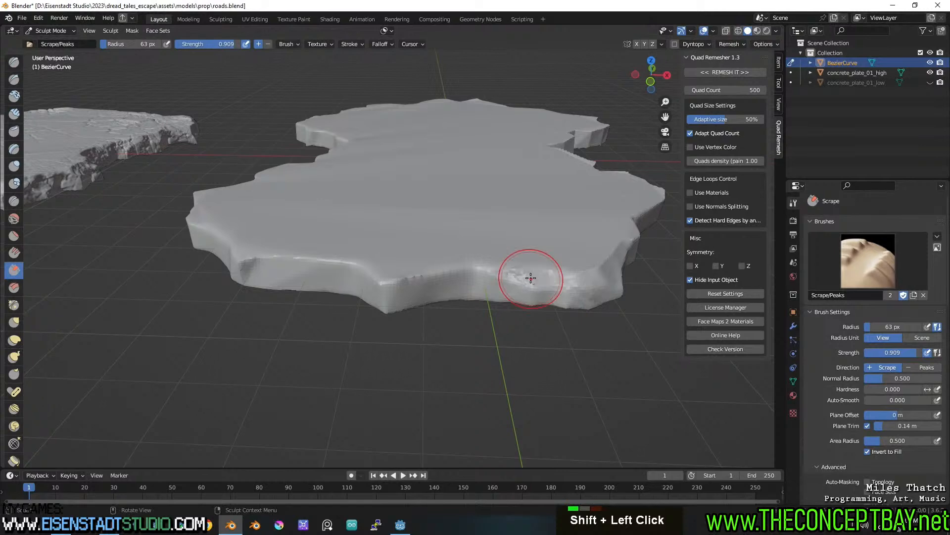
key(ctrl+z)
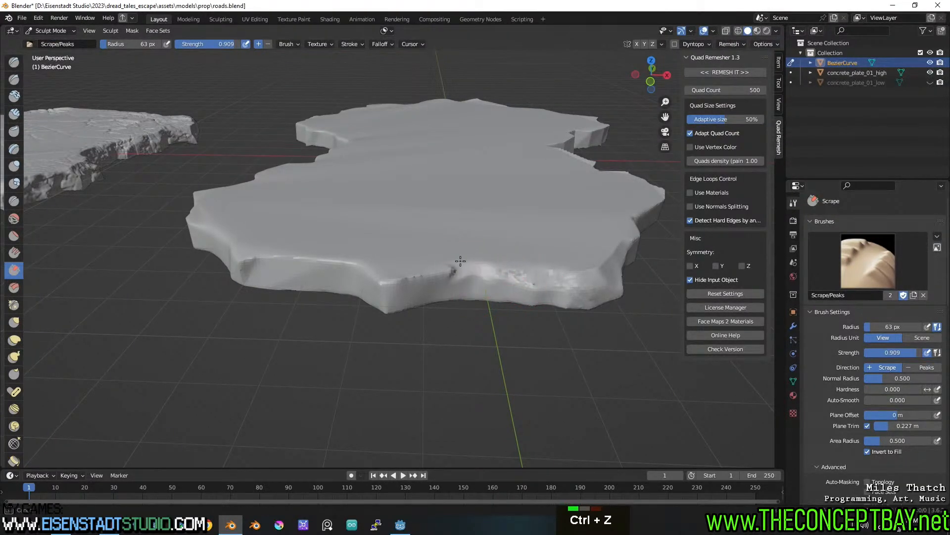
Step: Scrape irregular bevels along the next stretch of the plate's upper rim and around its protruding corners
mouse_move(401, 280)
mouse_down()
mouse_move(382, 283)
mouse_move(401, 292)
mouse_move(251, 268)
mouse_up()
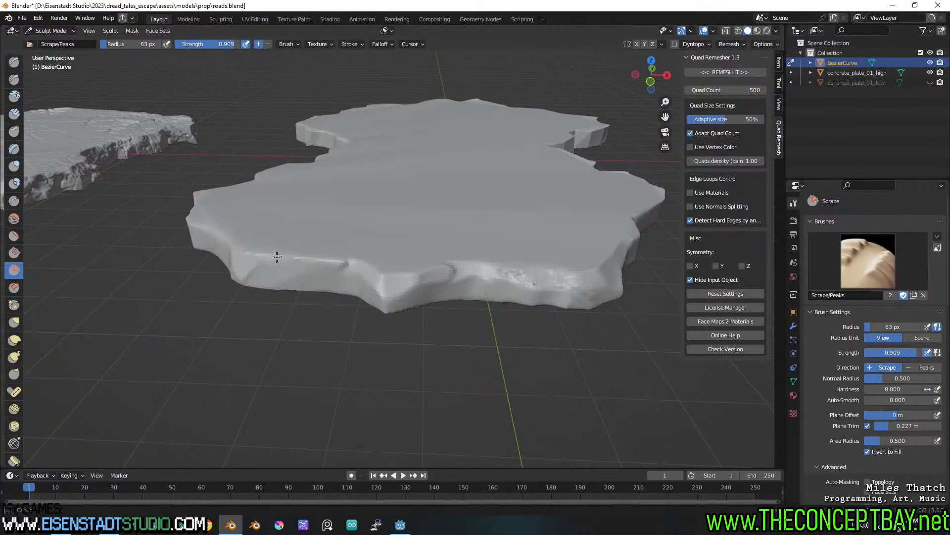
middle_drag(347, 277, 515, 339)
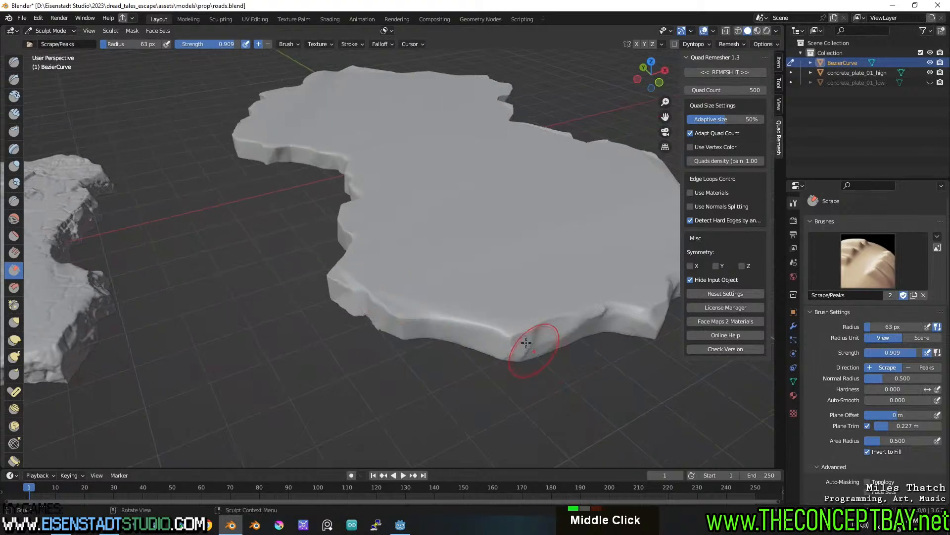
double_click(516, 339)
mouse_move(480, 325)
mouse_down()
mouse_move(448, 325)
mouse_move(490, 338)
mouse_move(388, 313)
mouse_up()
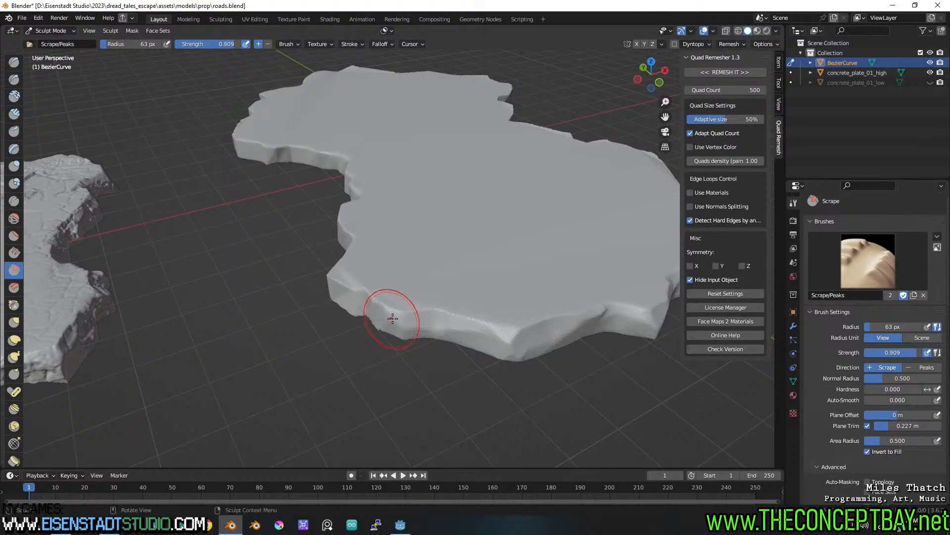
shift+middle_drag(462, 222, 381, 212)
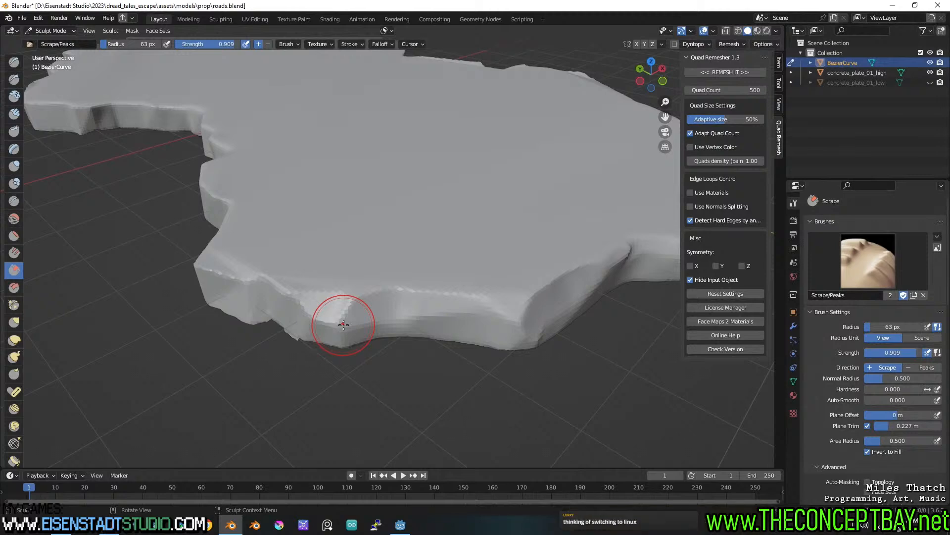
drag(341, 324, 287, 291)
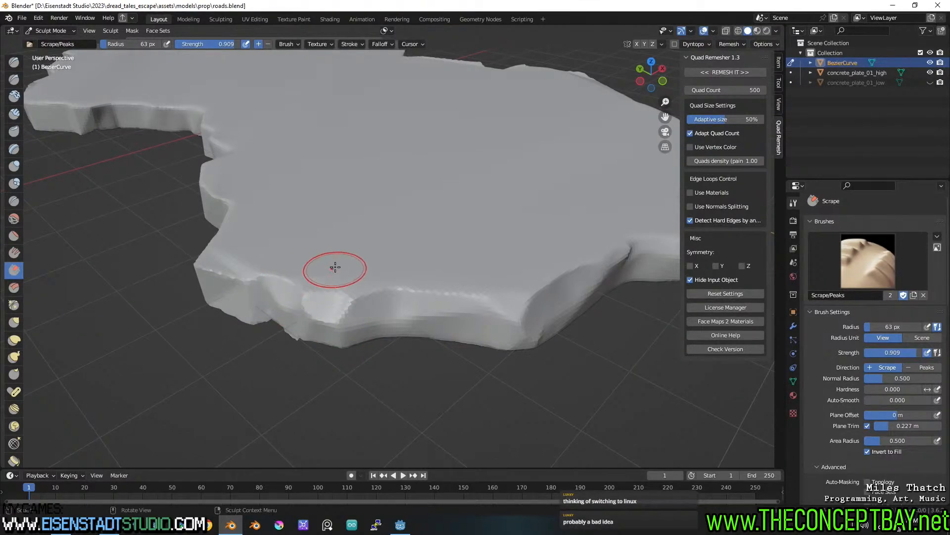
Step: Chip away the jagged end of the plate, its pointed corner and the top edge just beyond it
middle_drag(329, 269, 365, 266)
drag(337, 297, 299, 290)
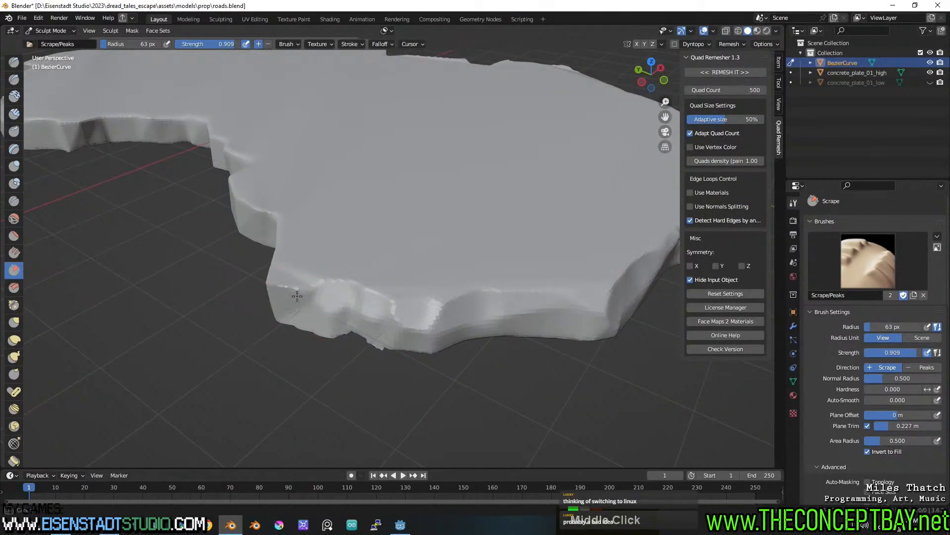
middle_drag(367, 272, 427, 280)
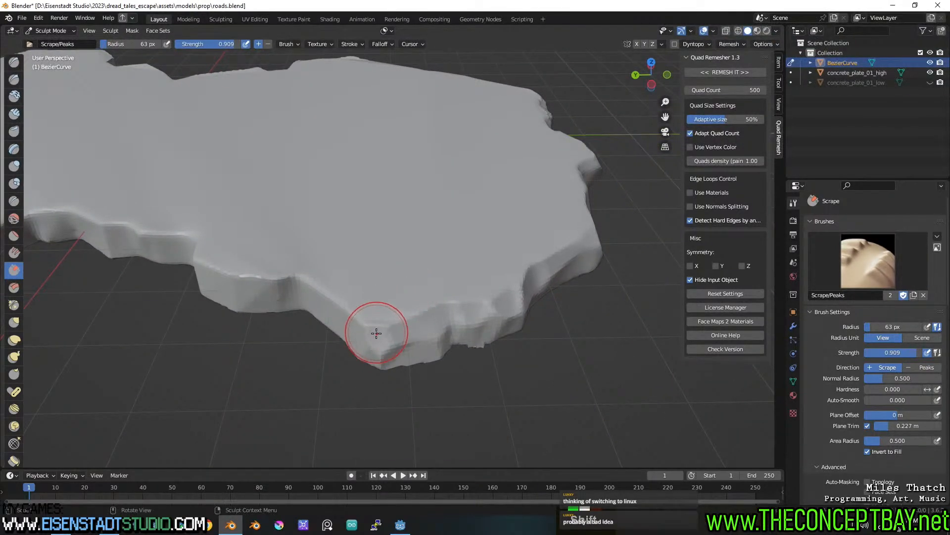
drag(353, 326, 346, 316)
mouse_move(271, 276)
mouse_down()
mouse_move(235, 282)
mouse_move(201, 258)
mouse_up()
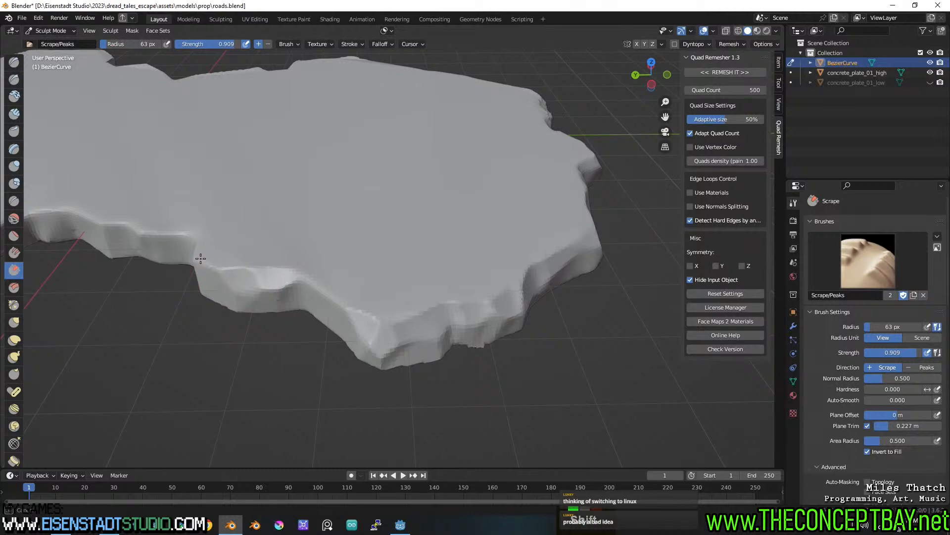
Step: Bevel the top edge leading into the plate's large inward bay near the X axis with the Scrape brush
middle_drag(197, 256, 337, 239)
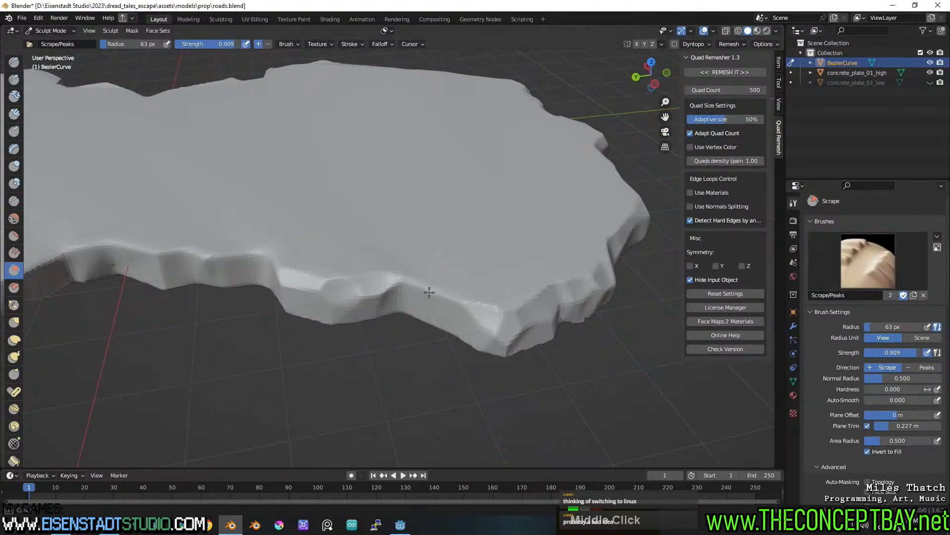
mouse_move(463, 305)
middle_down()
mouse_move(473, 287)
mouse_move(384, 265)
middle_up()
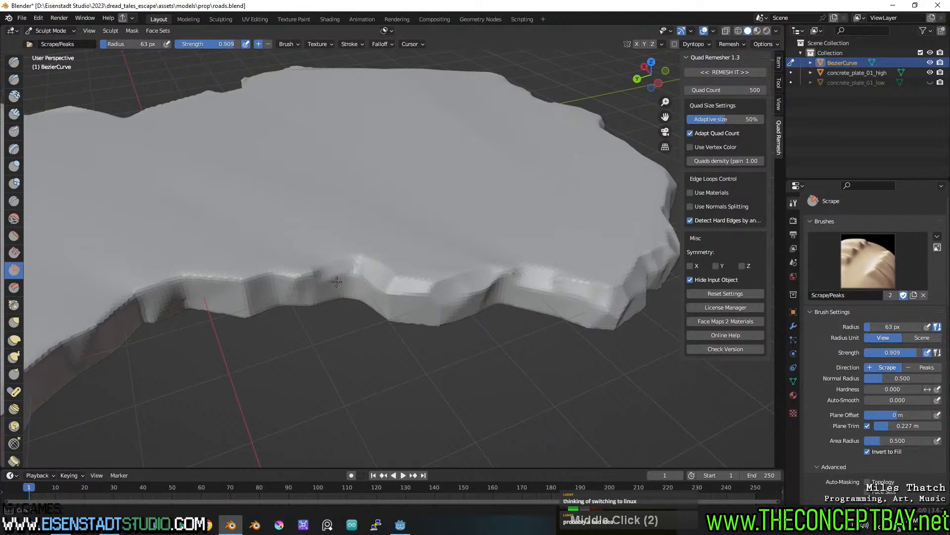
mouse_move(312, 269)
mouse_down()
mouse_move(260, 277)
mouse_move(276, 276)
mouse_move(283, 292)
mouse_up()
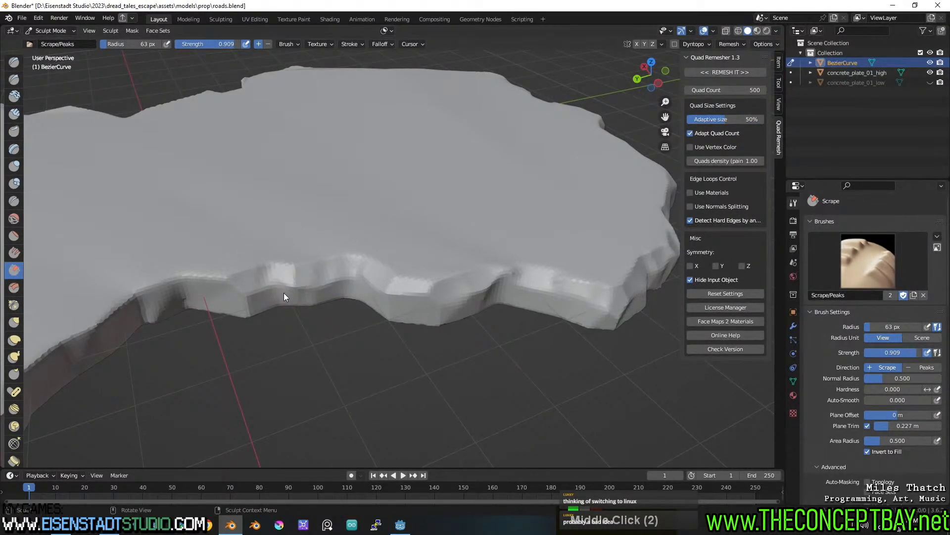
mouse_move(215, 275)
mouse_down()
mouse_move(219, 286)
mouse_move(208, 280)
mouse_move(165, 293)
mouse_up()
Step: Scrape the rim on both sides of the inward bay, including the sharp notch and the straight edge past it
mouse_move(166, 292)
middle_down()
mouse_move(378, 252)
mouse_move(401, 233)
mouse_move(545, 250)
mouse_move(496, 252)
mouse_move(518, 250)
middle_up()
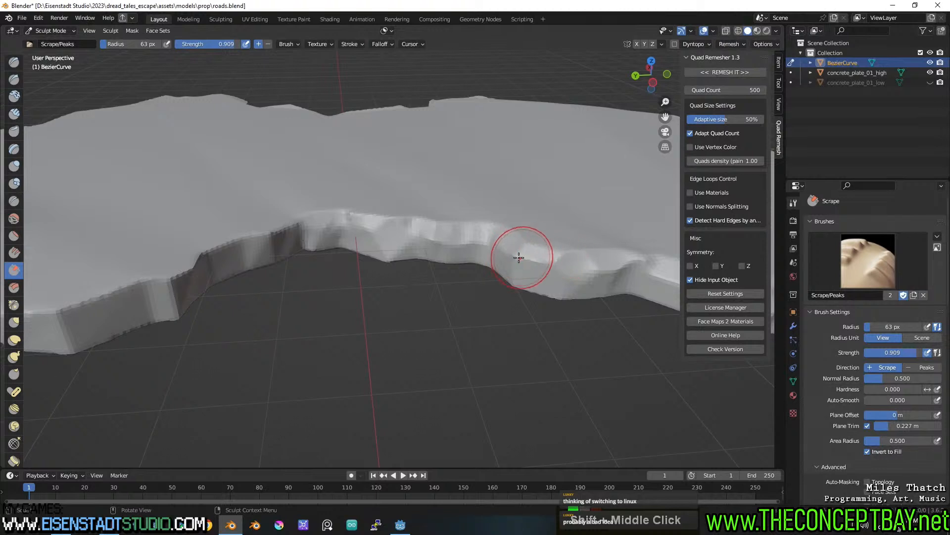
drag(575, 277, 566, 262)
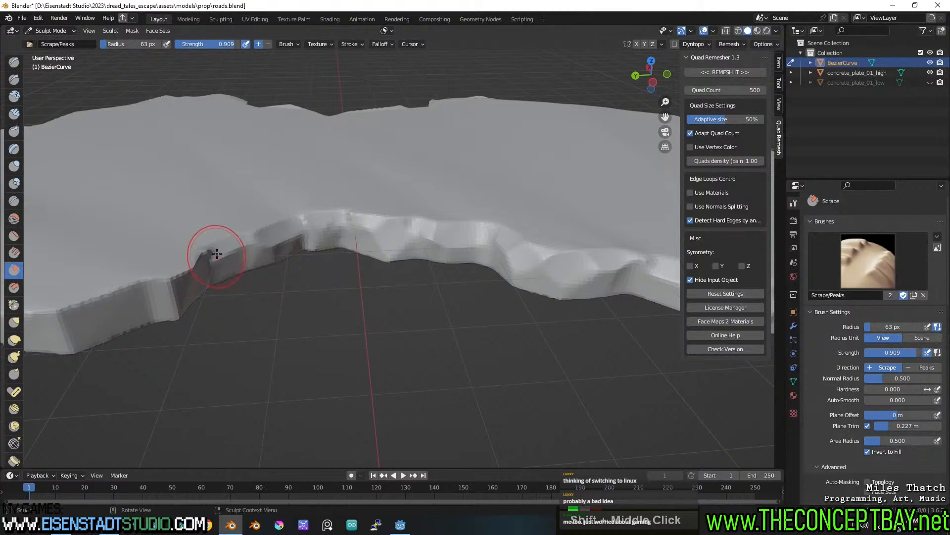
drag(202, 249, 207, 251)
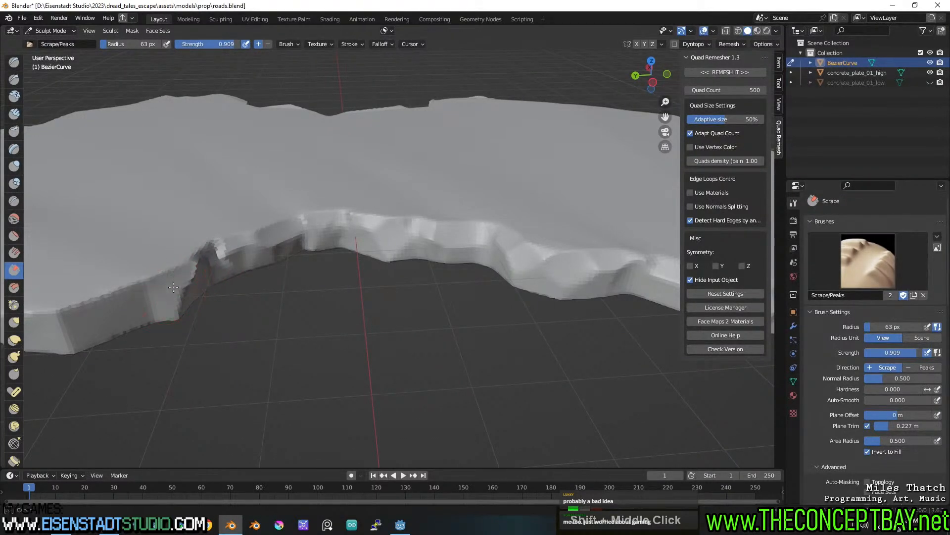
drag(141, 282, 62, 310)
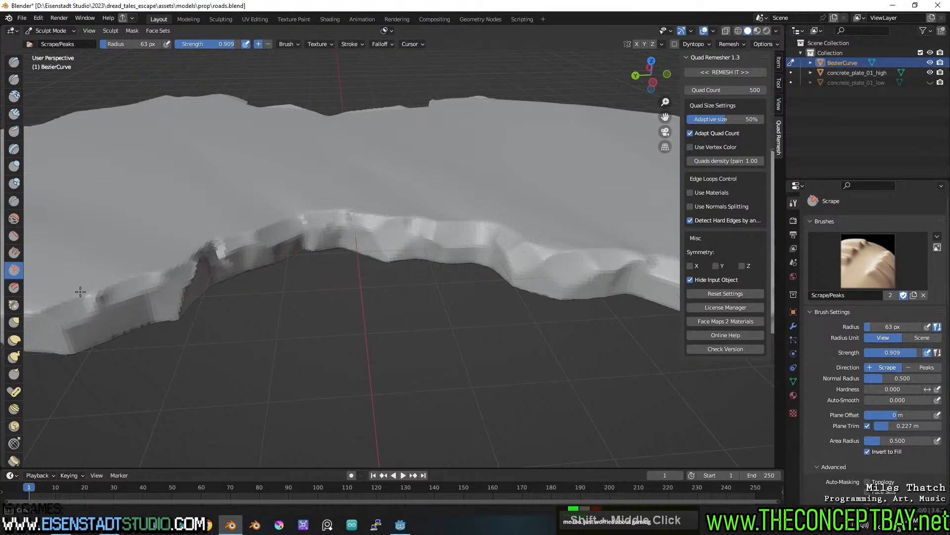
Step: Smooth the rough scrape marks on the rim beyond the bay and wear down the adjoining wavy edge
middle_drag(202, 265, 268, 326)
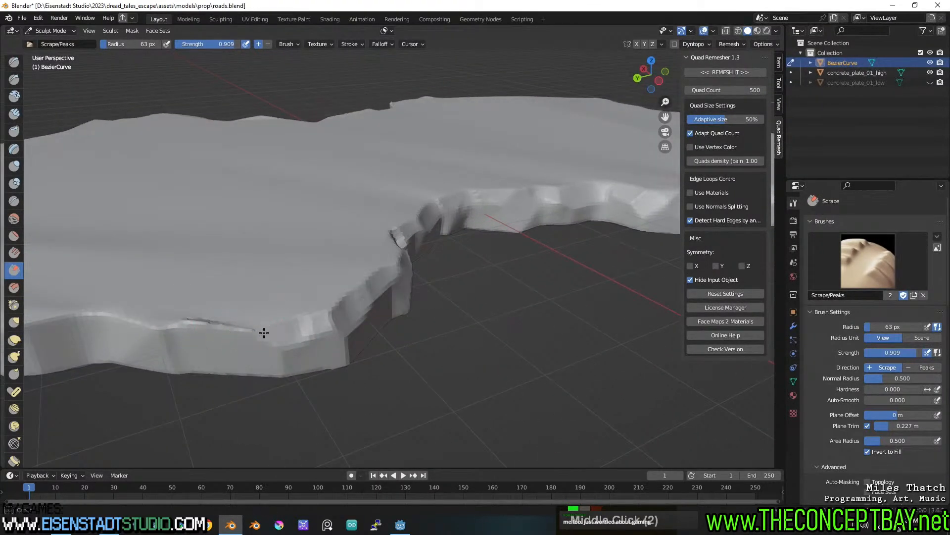
mouse_move(227, 330)
shift+mouse_down()
mouse_move(193, 322)
mouse_move(212, 314)
mouse_move(228, 348)
mouse_move(240, 328)
mouse_move(250, 330)
shift+mouse_up()
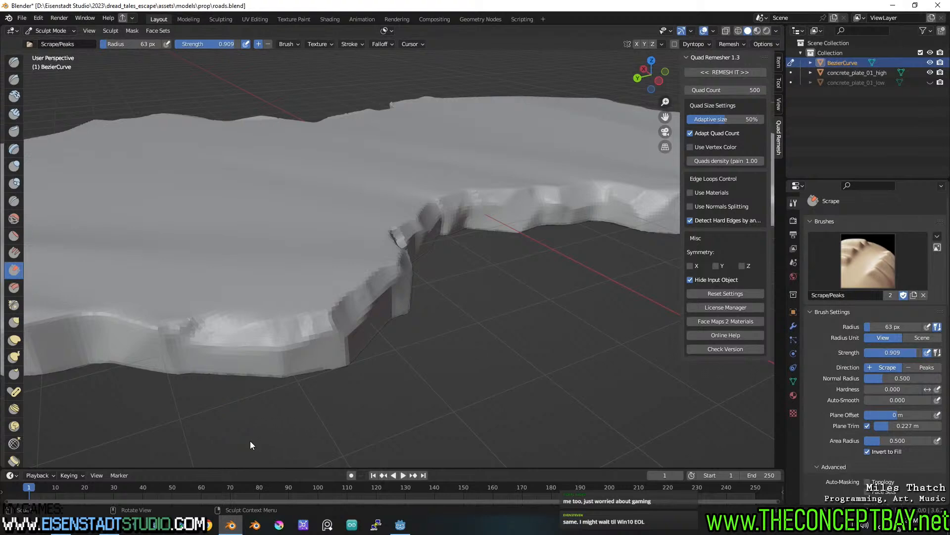
middle_drag(248, 320, 267, 316)
mouse_move(291, 324)
shift+mouse_down()
mouse_move(298, 325)
mouse_move(257, 333)
shift+mouse_up()
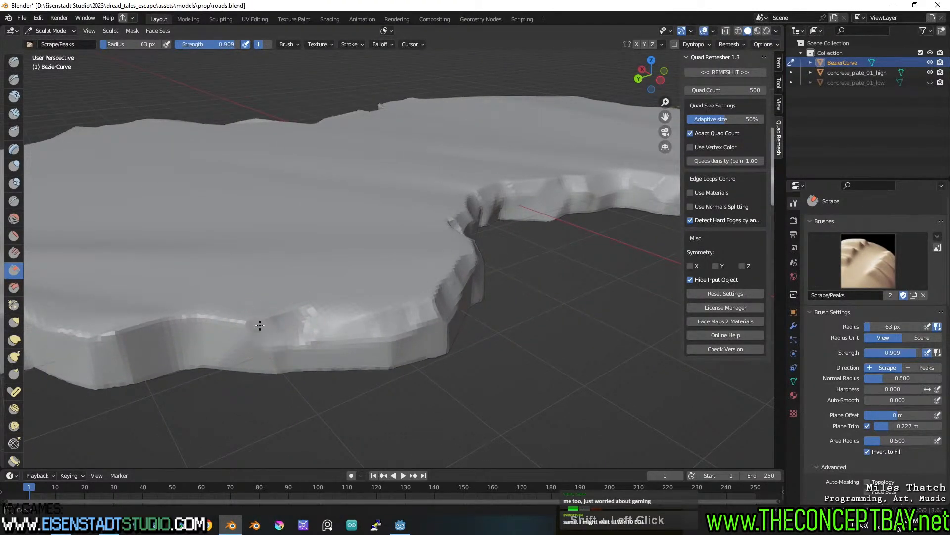
mouse_move(116, 345)
shift+mouse_down()
mouse_move(121, 333)
mouse_move(87, 363)
mouse_move(149, 335)
mouse_move(218, 325)
shift+mouse_up()
mouse_move(232, 319)
mouse_down()
mouse_move(227, 328)
mouse_move(242, 330)
mouse_up()
Step: Scrape and smooth the rounded lobe, the pointed corner beside it and the concave edge that follows
mouse_move(259, 287)
middle_down()
mouse_move(281, 274)
mouse_move(295, 278)
mouse_move(291, 292)
middle_up()
drag(397, 322, 393, 333)
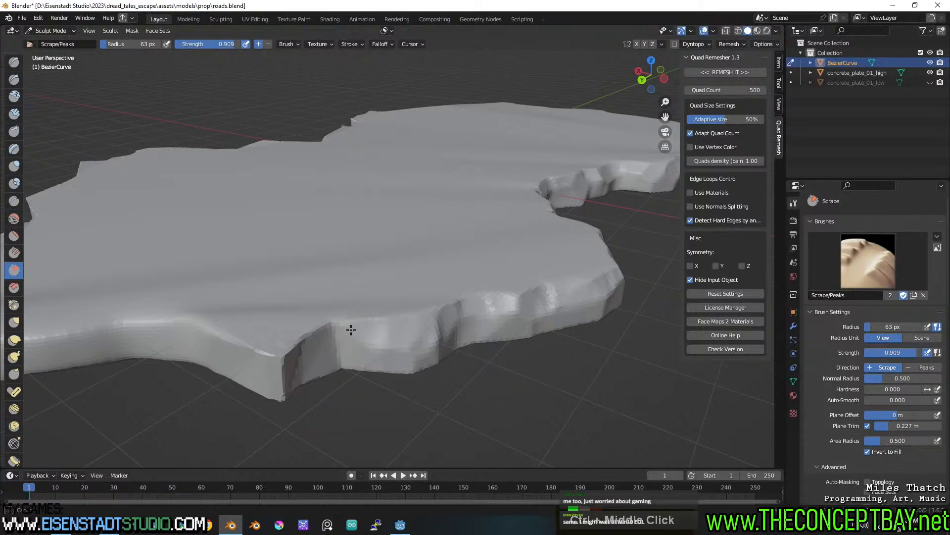
mouse_move(296, 345)
shift+mouse_down()
mouse_move(299, 357)
mouse_move(331, 329)
shift+mouse_up()
shift+drag(259, 351, 242, 341)
drag(147, 320, 105, 328)
drag(137, 319, 83, 337)
Step: Smooth the crease beside the plate's side notch and scrape the corner and short straight edge near the Y axis
middle_drag(121, 308, 212, 345)
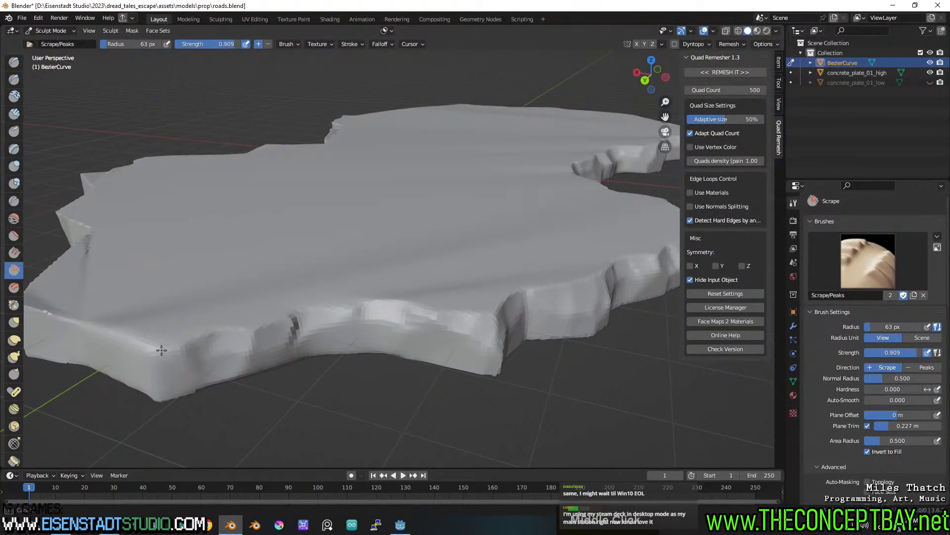
middle_drag(202, 335, 223, 341)
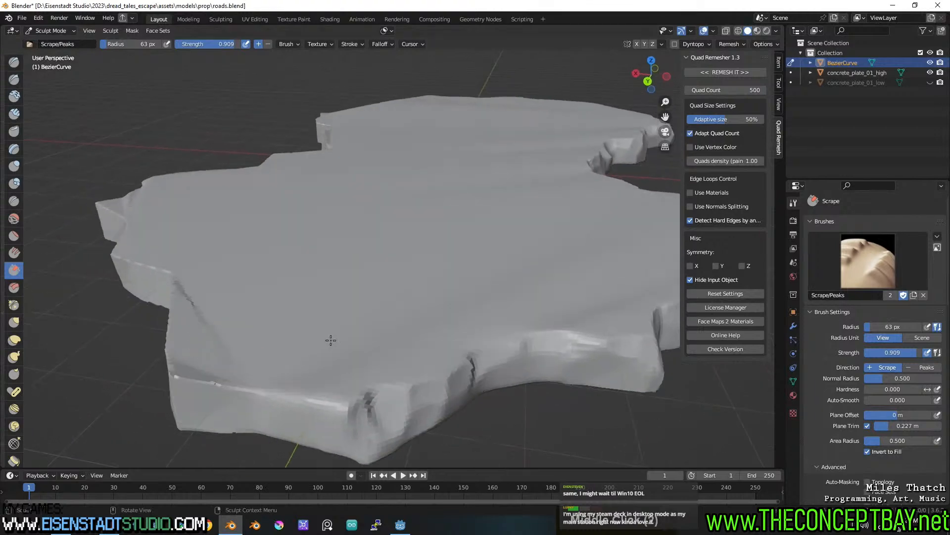
shift+drag(210, 322, 203, 284)
drag(342, 411, 349, 409)
drag(350, 410, 296, 403)
mouse_move(196, 381)
mouse_down()
mouse_move(180, 390)
mouse_move(240, 390)
mouse_up()
shift+drag(221, 387, 187, 381)
mouse_move(269, 373)
shift+mouse_down()
mouse_move(238, 389)
mouse_move(268, 369)
shift+mouse_up()
Step: Chip the corner past the Y axis and scrape and smooth the long edge running from it to the next bend
middle_drag(267, 369, 346, 364)
shift+drag(373, 367, 365, 370)
middle_drag(467, 346, 435, 340)
mouse_move(523, 404)
mouse_down()
mouse_move(527, 440)
mouse_move(527, 418)
mouse_up()
drag(521, 414, 469, 397)
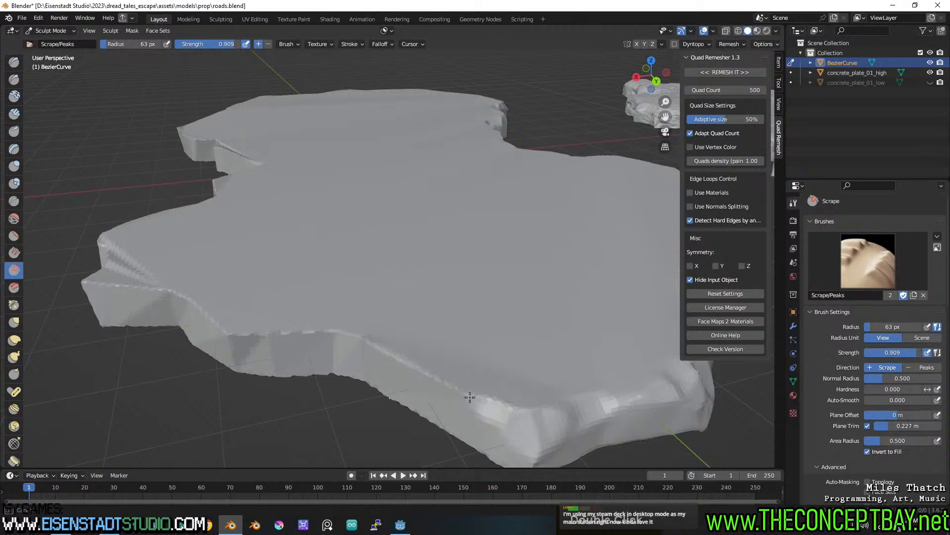
mouse_move(408, 360)
shift+mouse_down()
mouse_move(370, 350)
mouse_move(467, 396)
mouse_move(399, 373)
shift+mouse_up()
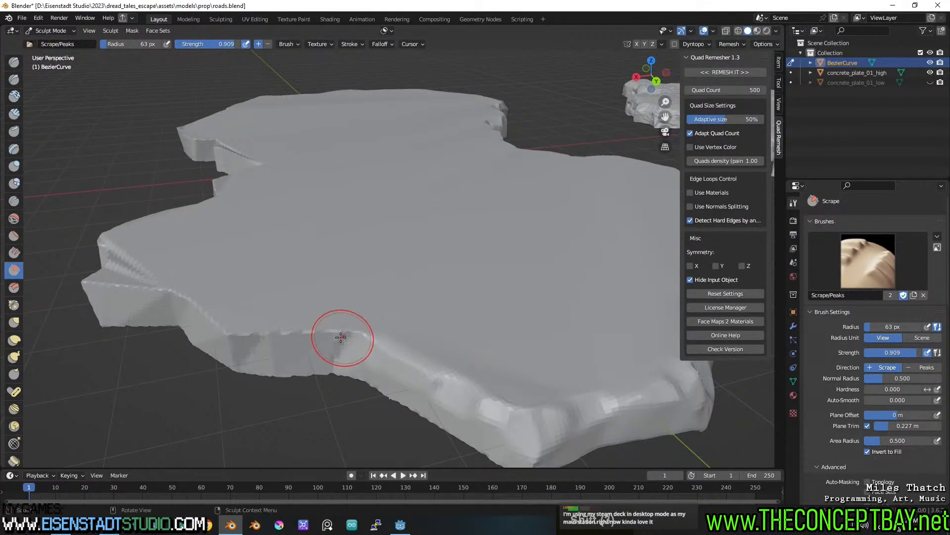
mouse_move(351, 332)
shift+mouse_down()
mouse_move(323, 345)
mouse_move(351, 334)
shift+mouse_up()
mouse_move(273, 345)
mouse_down()
mouse_move(243, 334)
mouse_move(251, 341)
mouse_up()
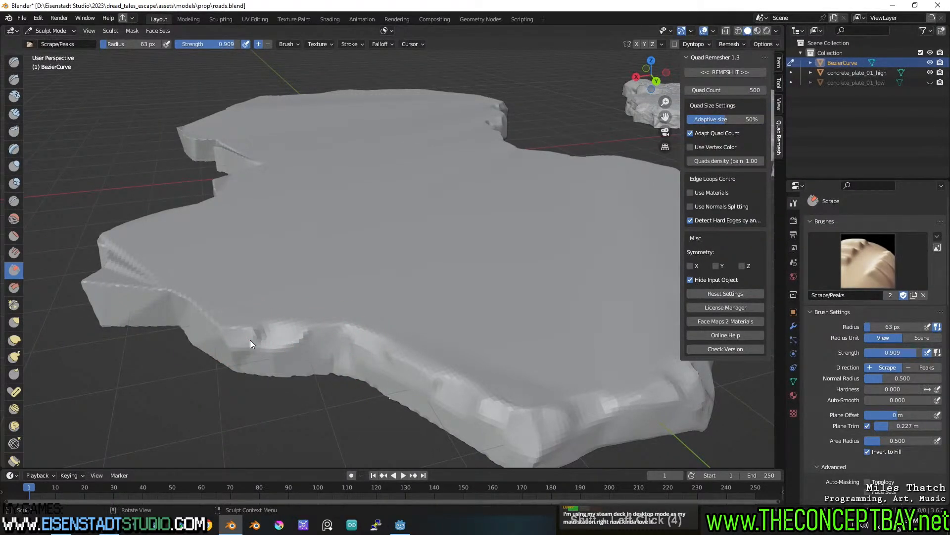
Step: Smooth the chipped bend beyond the long edge and scrape the jagged rim from there to the pointed corner
middle_drag(244, 329, 357, 246)
shift+drag(357, 247, 406, 271)
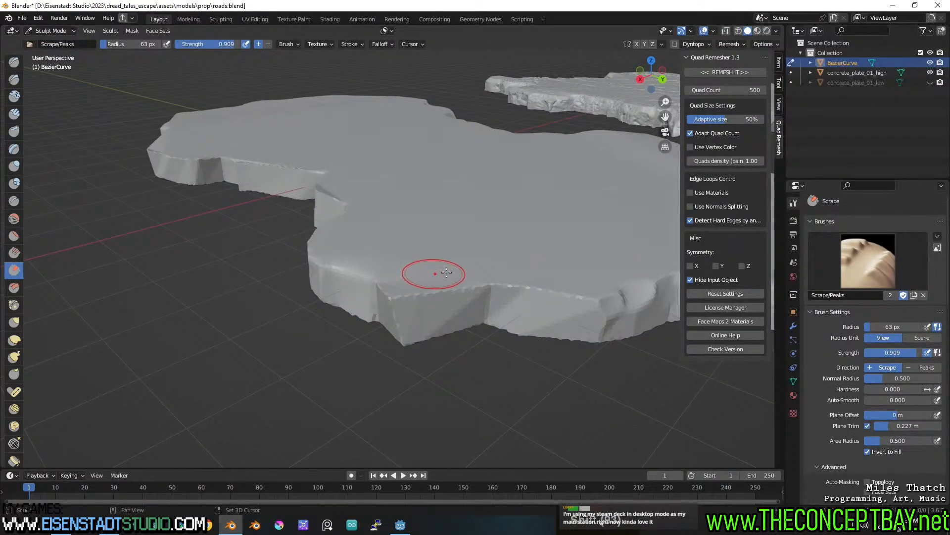
shift+middle_drag(431, 272, 393, 276)
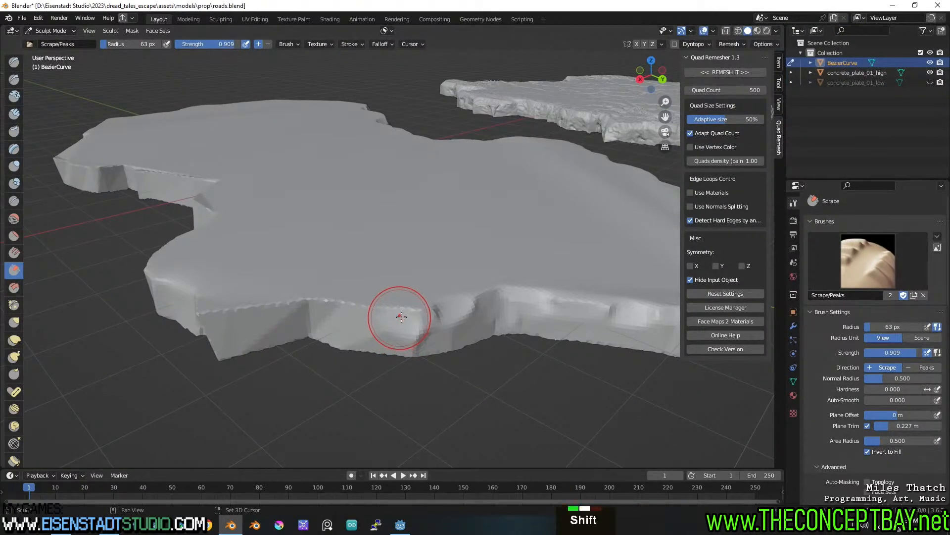
shift+middle_drag(396, 313, 409, 312)
shift+click(456, 307)
shift+click(458, 316)
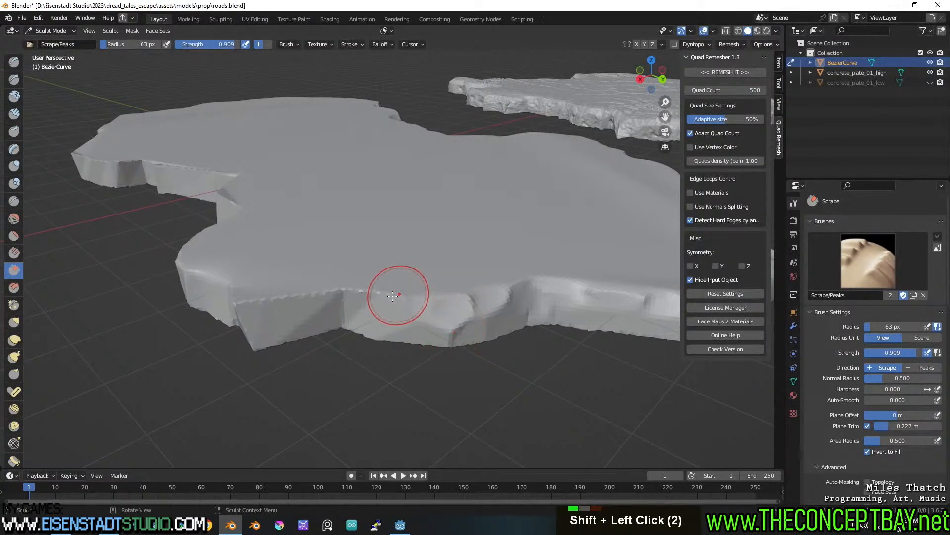
key(ctrl+z)
mouse_move(388, 289)
mouse_down()
mouse_move(241, 308)
mouse_move(260, 303)
mouse_up()
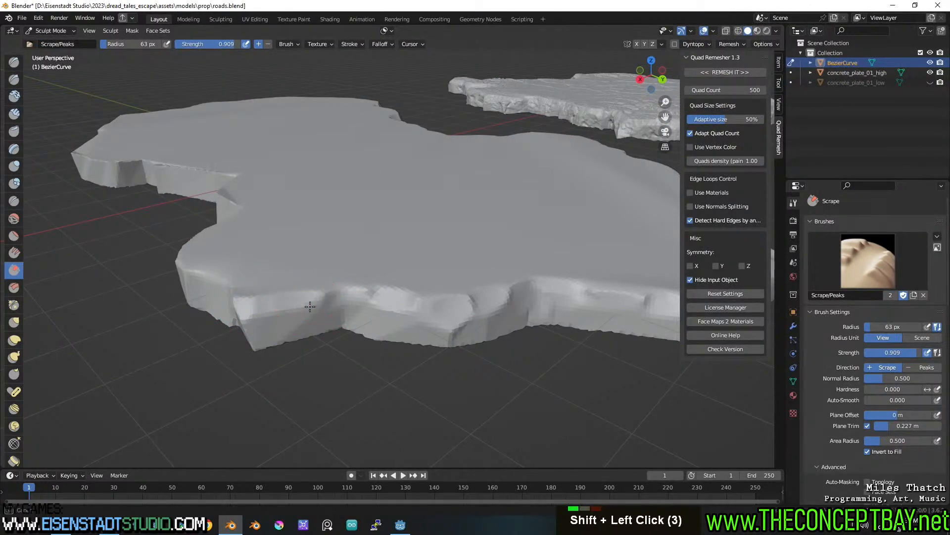
Step: Smooth and scrape the tip of the pointed corner and the edge just past it
middle_drag(329, 260, 414, 251)
shift+click(464, 296)
shift+click(466, 298)
shift+click(466, 298)
shift+click(466, 299)
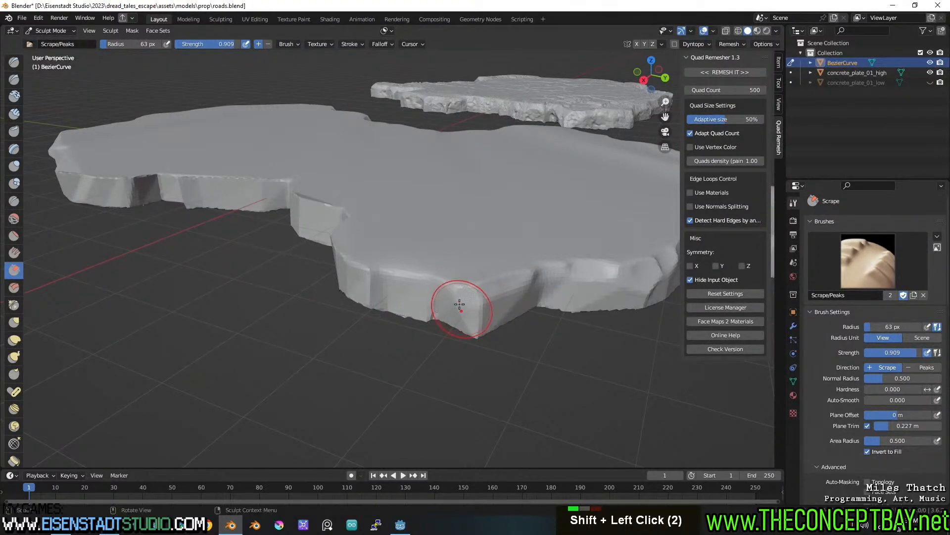
drag(429, 280, 435, 315)
shift+click(430, 315)
shift+click(408, 318)
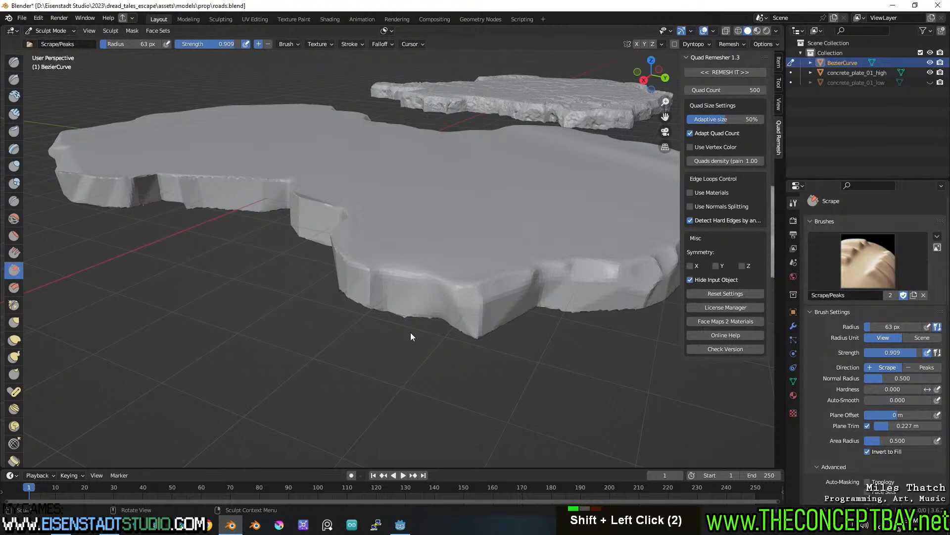
Step: Smooth the stepped notch in the rim beyond the pointed corner
mouse_move(440, 330)
shift+middle_down()
mouse_move(458, 329)
mouse_move(440, 320)
shift+middle_up()
mouse_move(441, 320)
shift+middle_down()
mouse_move(406, 308)
mouse_move(426, 311)
shift+middle_up()
scroll(408, 308, up, 2)
middle_drag(606, 345, 507, 338)
scroll(544, 347, down, 2)
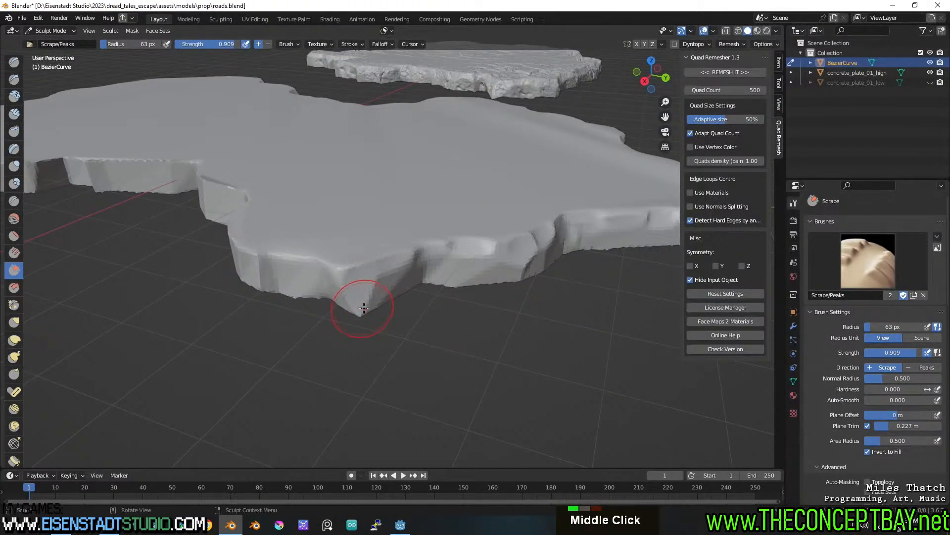
mouse_move(389, 256)
middle_down()
mouse_move(394, 274)
mouse_move(395, 265)
middle_up()
mouse_move(279, 229)
shift+mouse_down()
mouse_move(302, 240)
mouse_move(240, 233)
shift+mouse_up()
shift+drag(296, 239, 316, 255)
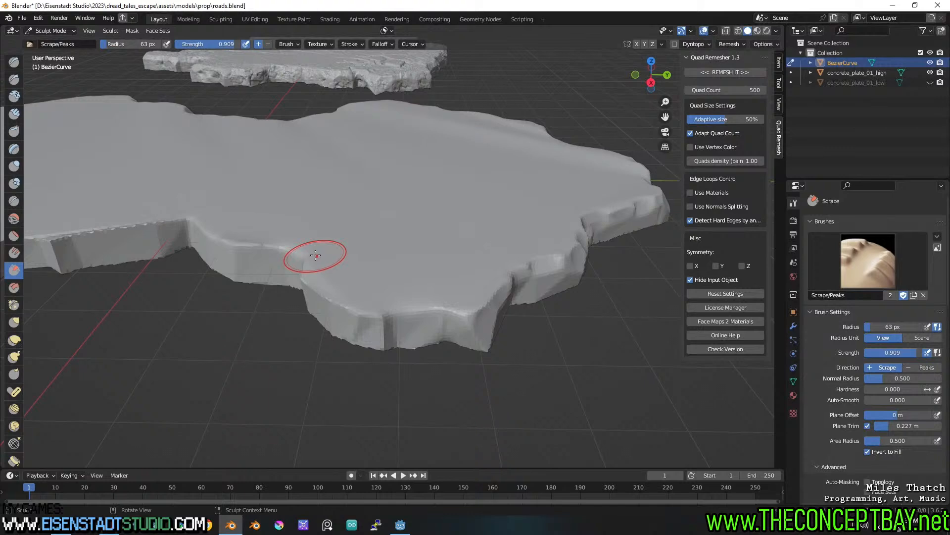
Step: Scrape the curved lobe edge between the pointed corner and the X axis, smooth its notch, and save the file
mouse_move(297, 274)
middle_down()
mouse_move(334, 276)
mouse_move(357, 257)
middle_up()
mouse_move(357, 258)
shift+middle_down()
mouse_move(342, 253)
mouse_move(331, 270)
shift+middle_up()
middle_drag(342, 271, 364, 291)
mouse_move(430, 315)
mouse_down()
mouse_move(455, 319)
mouse_move(508, 302)
mouse_up()
mouse_move(373, 322)
mouse_down()
mouse_move(396, 311)
mouse_move(367, 303)
mouse_move(378, 318)
mouse_move(431, 316)
mouse_move(409, 325)
mouse_up()
mouse_move(340, 282)
shift+mouse_down()
mouse_move(286, 269)
mouse_move(355, 291)
mouse_move(316, 285)
shift+mouse_up()
drag(298, 281, 259, 277)
middle_drag(378, 267, 388, 269)
key(ctrl+s)
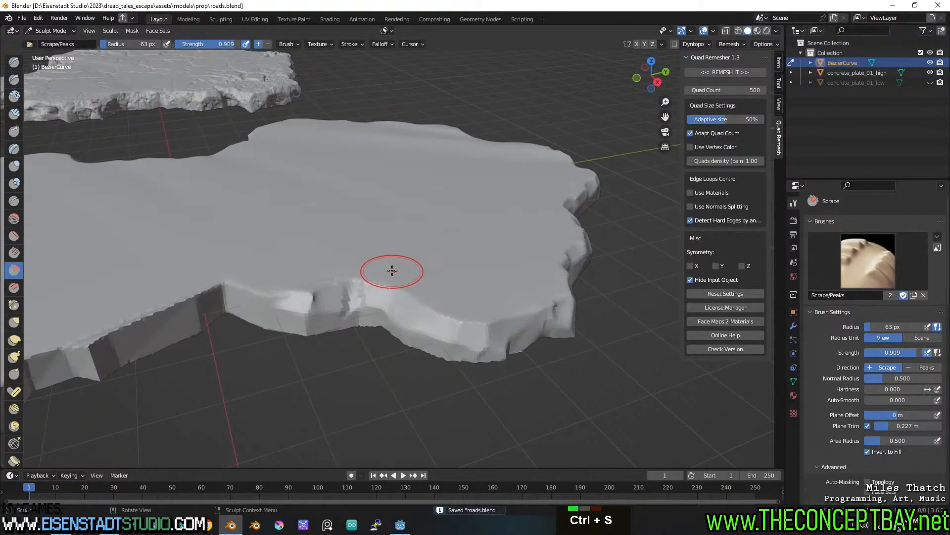
Step: Smooth the scraped facets leading to the inner corner at the X axis and wear down the edge beyond it
mouse_move(430, 272)
middle_down()
mouse_move(487, 273)
mouse_move(462, 272)
middle_up()
mouse_move(302, 283)
shift+mouse_down()
mouse_move(291, 281)
mouse_move(329, 280)
mouse_move(264, 284)
shift+mouse_up()
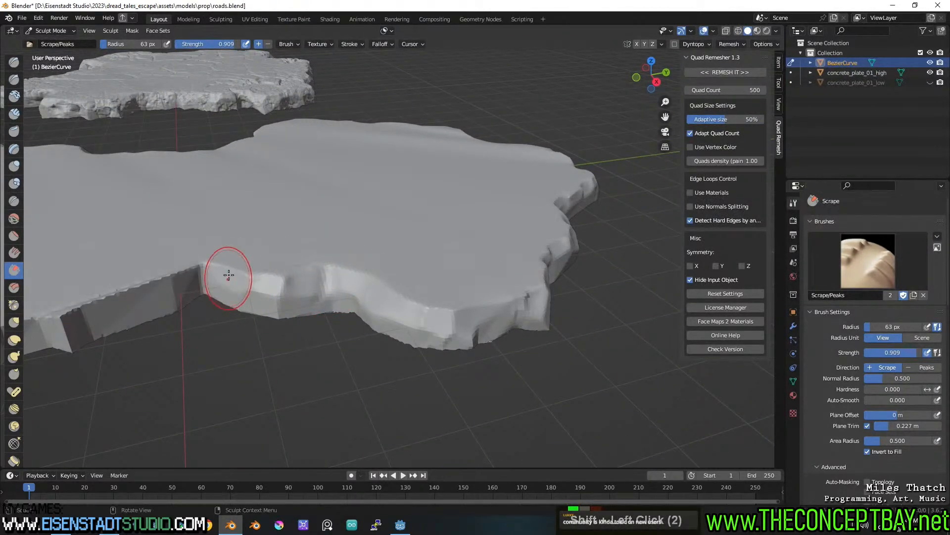
shift+middle_drag(193, 273, 277, 274)
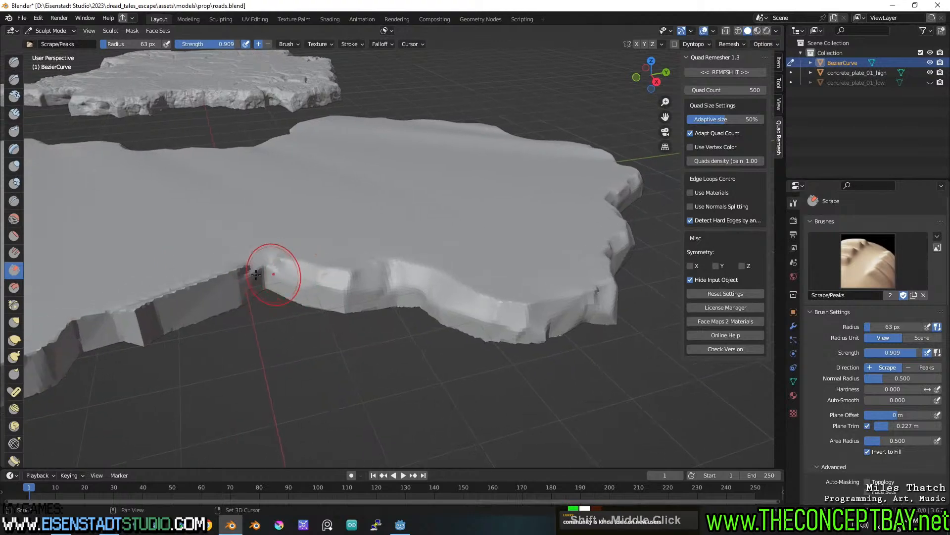
mouse_move(198, 280)
shift+mouse_down()
mouse_move(131, 313)
mouse_move(161, 297)
shift+mouse_up()
double_click(238, 271)
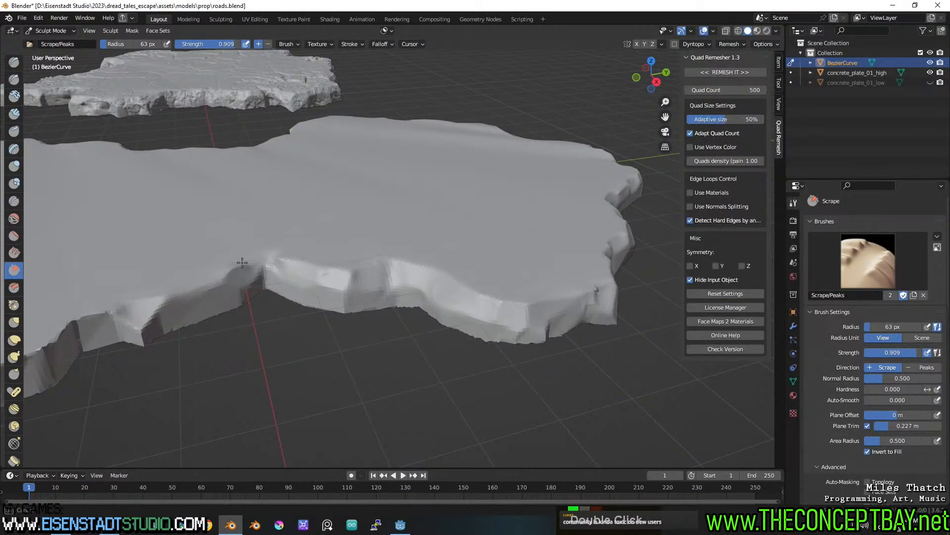
Step: Scrape and smooth the small pointed tooth past the X axis and the edges on both sides of it
shift+middle_drag(214, 286, 307, 268)
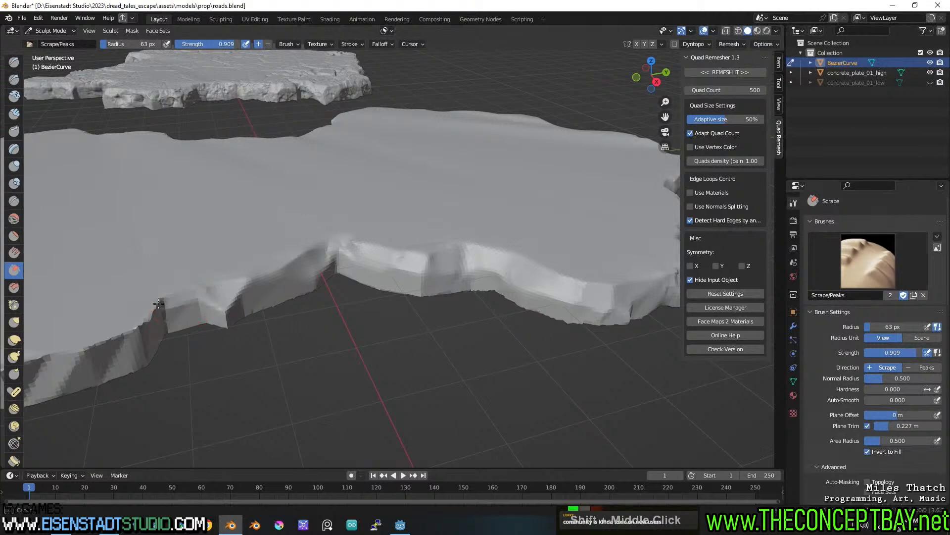
shift+middle_drag(160, 299, 281, 276)
mouse_move(321, 278)
shift+mouse_down()
mouse_move(193, 295)
mouse_move(174, 309)
mouse_move(208, 290)
mouse_move(183, 295)
shift+mouse_up()
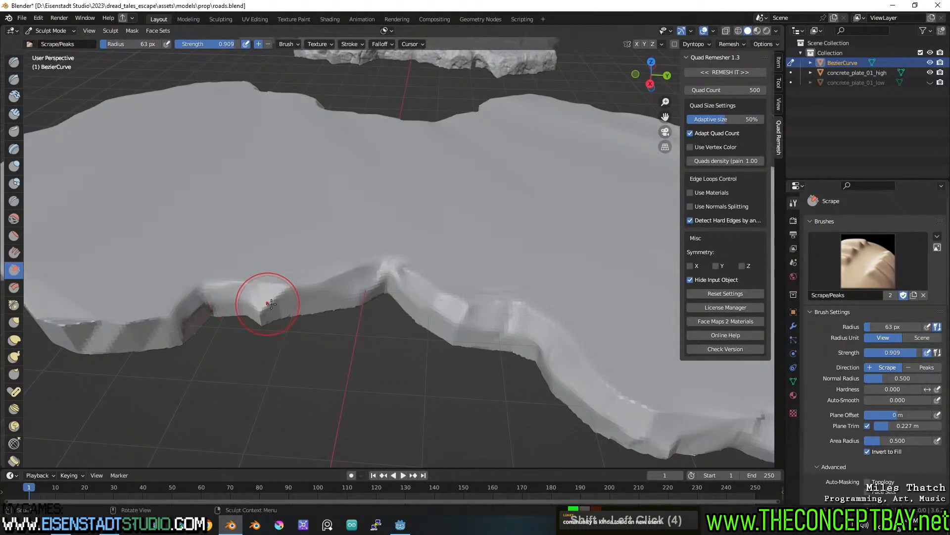
shift+drag(263, 309, 272, 302)
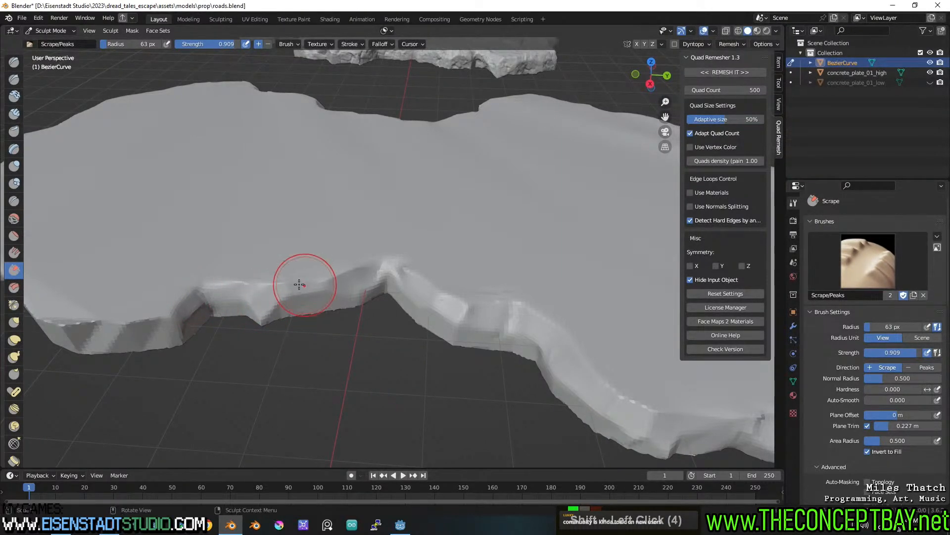
shift+drag(401, 270, 363, 276)
Step: Smooth the rounded lobe beyond the tooth and the recess between them
middle_drag(363, 276, 247, 328)
mouse_move(247, 328)
shift+mouse_down()
mouse_move(175, 342)
mouse_move(209, 342)
mouse_move(213, 321)
mouse_move(234, 336)
shift+mouse_up()
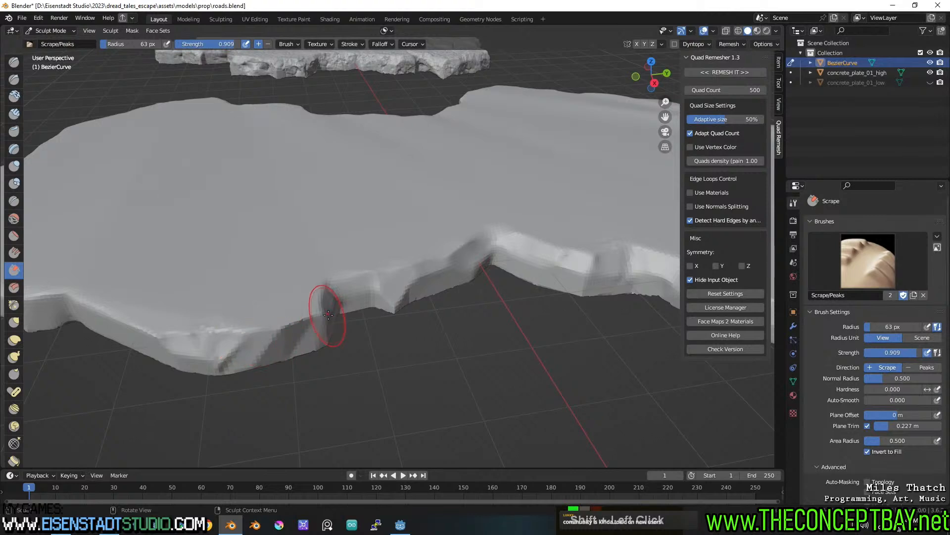
shift+drag(328, 314, 309, 316)
Step: Scrape the long edge beyond the rounded lobe, its step, and the blunt end corner into chipped facets
middle_drag(322, 324, 435, 297)
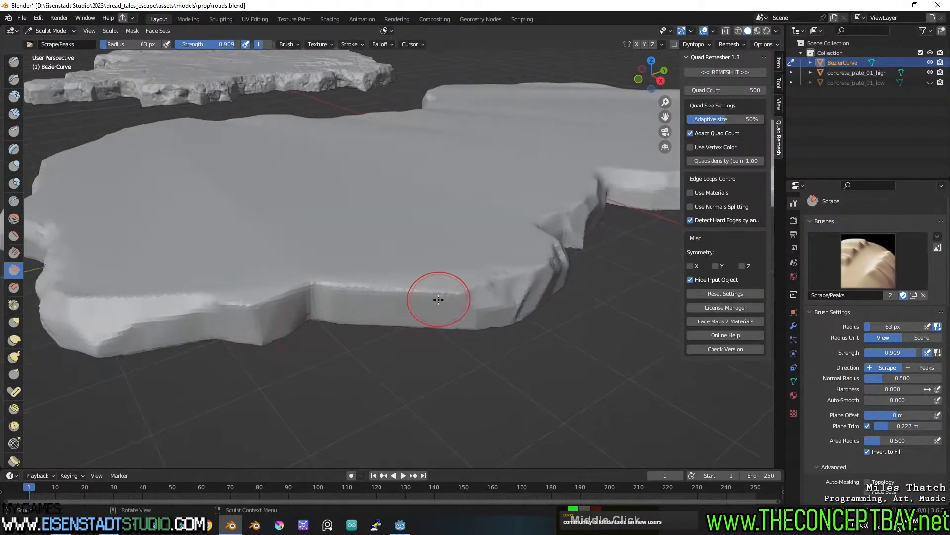
mouse_move(384, 307)
mouse_down()
mouse_move(341, 278)
mouse_move(297, 283)
mouse_move(266, 286)
mouse_move(229, 329)
mouse_move(197, 310)
mouse_move(138, 310)
mouse_move(168, 320)
mouse_move(122, 332)
mouse_up()
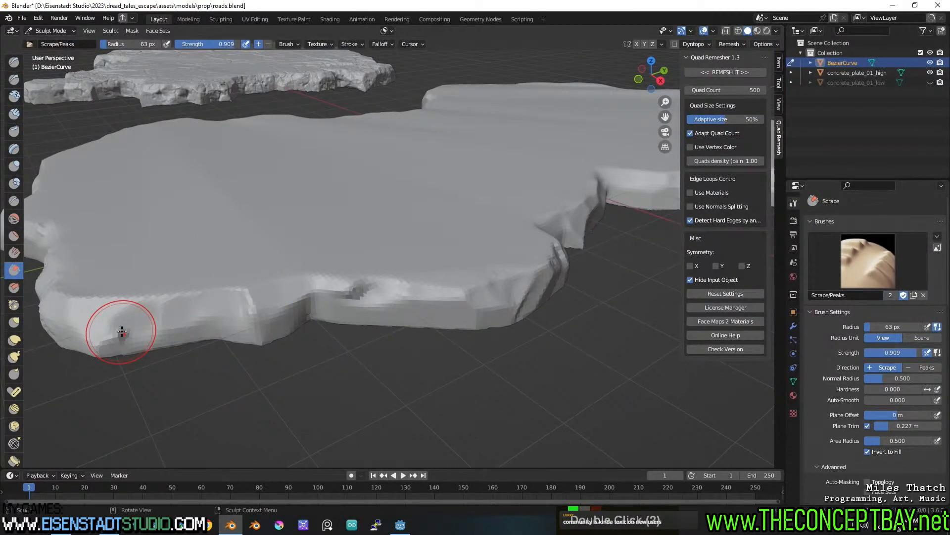
middle_drag(121, 329, 240, 388)
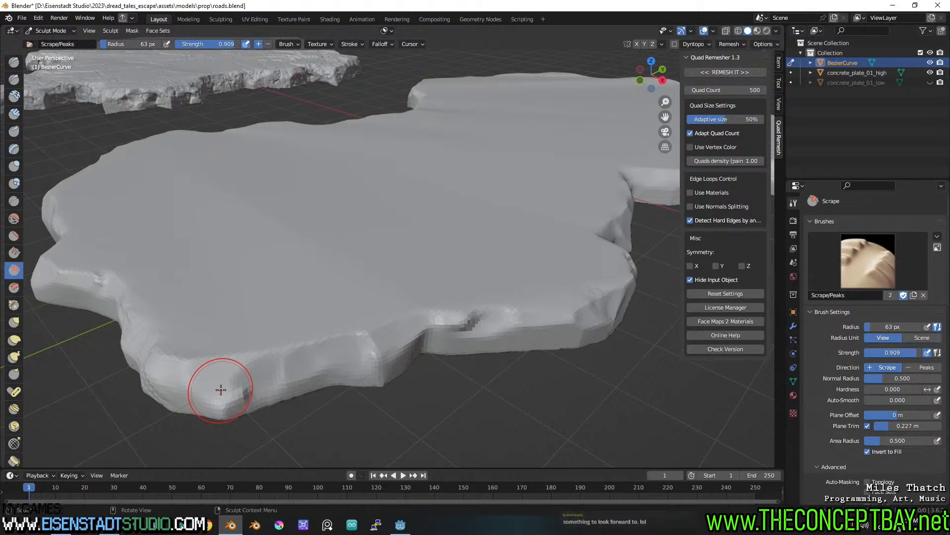
middle_drag(219, 387, 330, 361)
drag(330, 361, 364, 376)
mouse_move(297, 341)
mouse_down()
mouse_move(257, 307)
mouse_move(261, 323)
mouse_move(304, 318)
mouse_up()
mouse_move(303, 318)
middle_down()
mouse_move(323, 325)
mouse_move(313, 330)
middle_up()
mouse_move(317, 297)
mouse_down()
mouse_move(241, 310)
mouse_move(257, 309)
mouse_up()
mouse_move(267, 308)
middle_down()
mouse_move(430, 299)
mouse_move(335, 305)
middle_up()
Step: Smooth the top surface near the plate's back edge and adjust the plate's voxel size for remeshing
scroll(335, 305, down, 3)
middle_drag(435, 291, 350, 295)
shift+middle_drag(350, 295, 344, 320)
shift+scroll(343, 320, up, 1)
scroll(343, 320, up, 2)
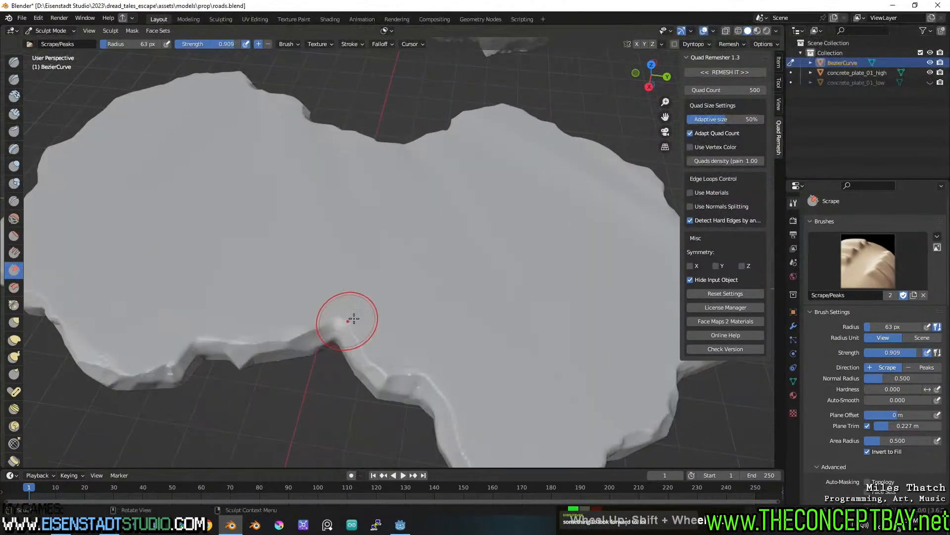
shift+drag(446, 178, 390, 185)
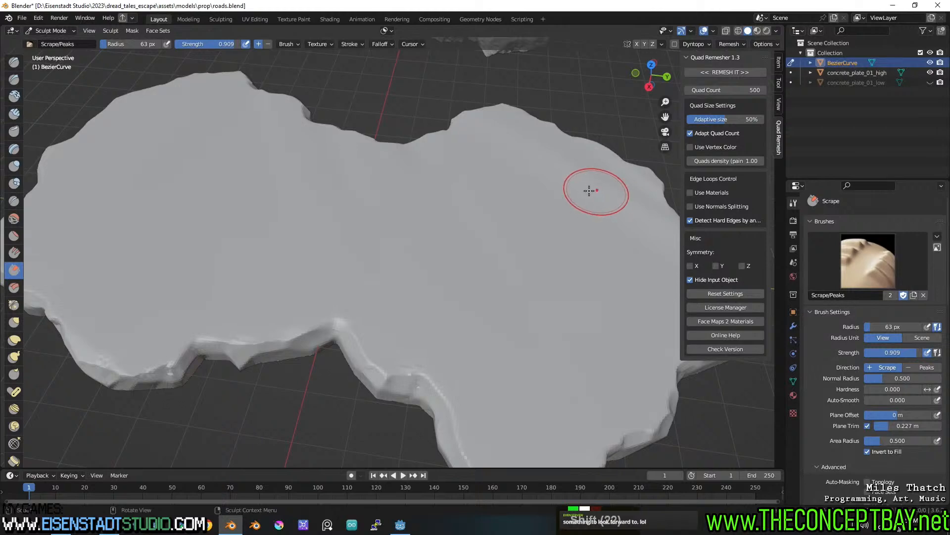
scroll(510, 172, down, 3)
middle_drag(510, 172, 436, 179)
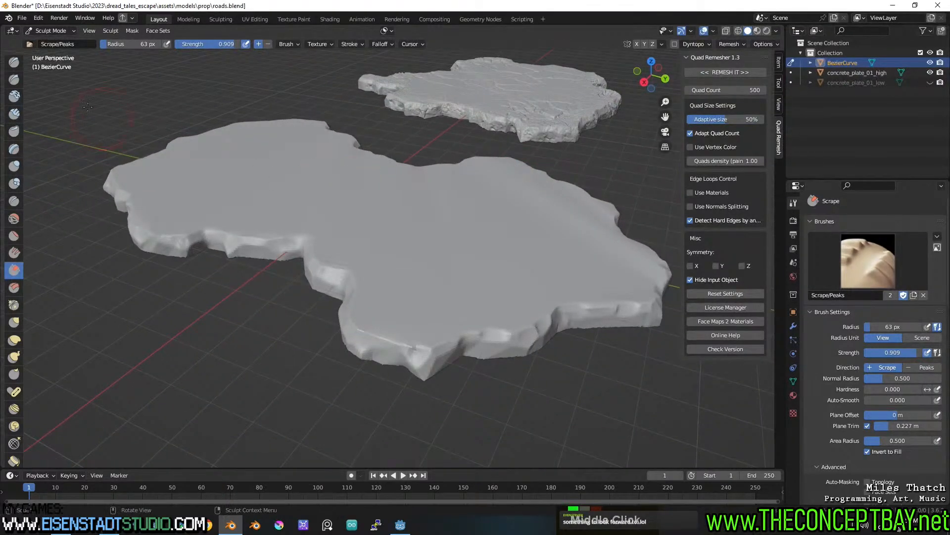
key(r)
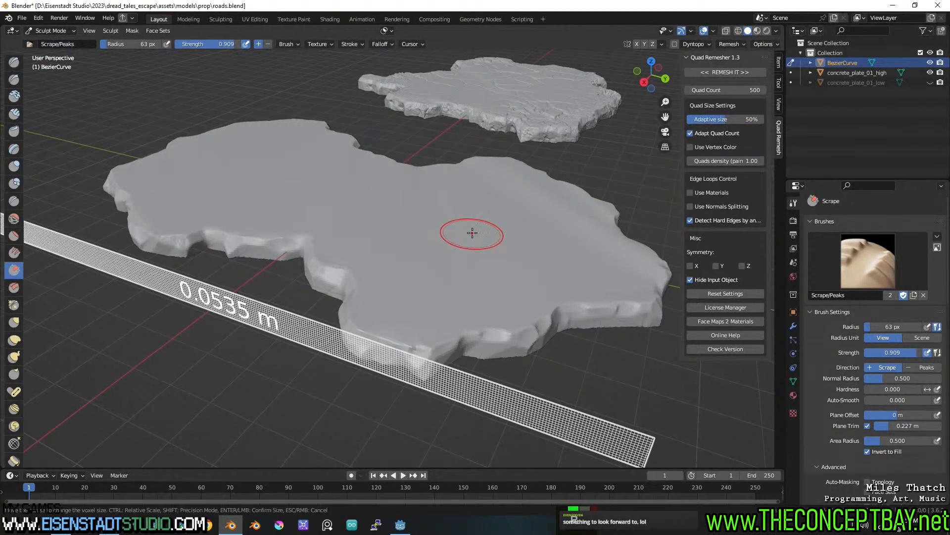
click(497, 229)
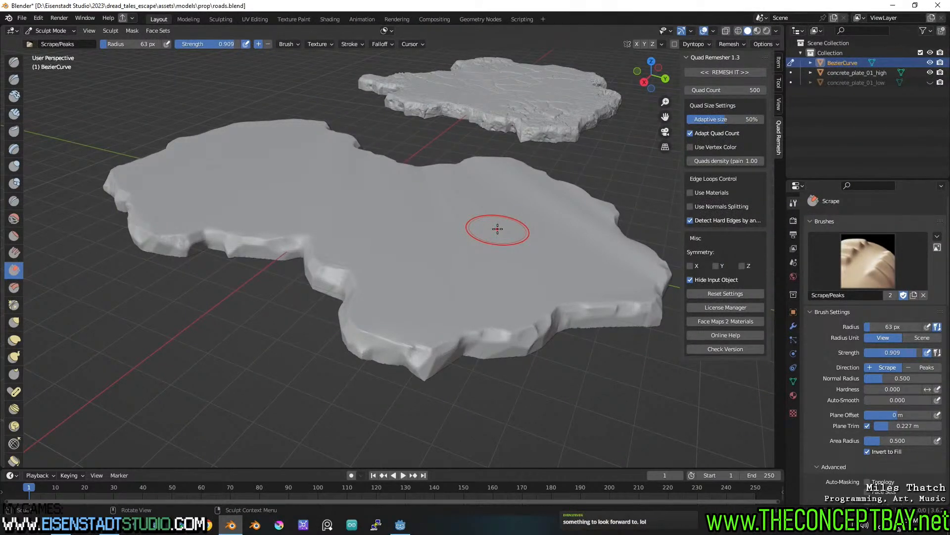
Step: Activate the Draw tool, save the file, and load the road_cracks_01 brush with its crack texture in view
click(14, 62)
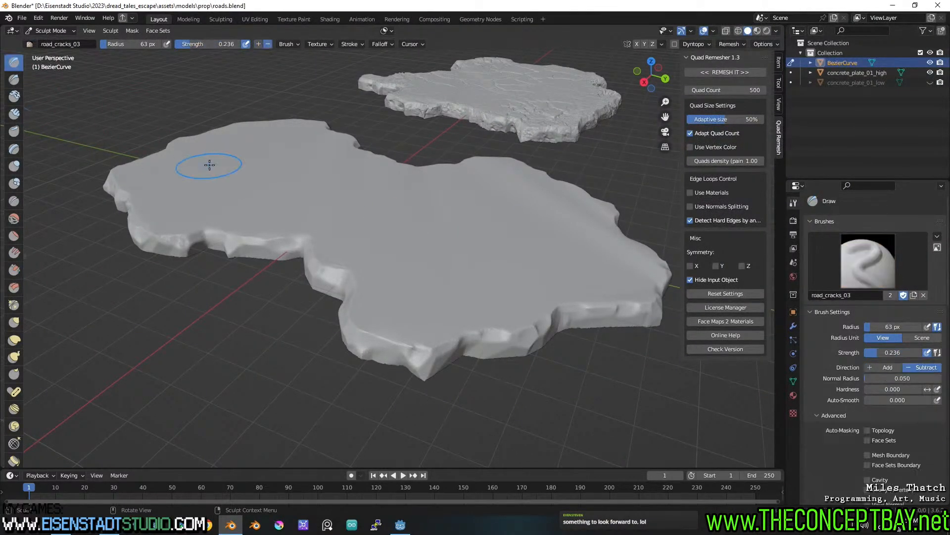
middle_drag(247, 117, 276, 128)
key(ctrl+s)
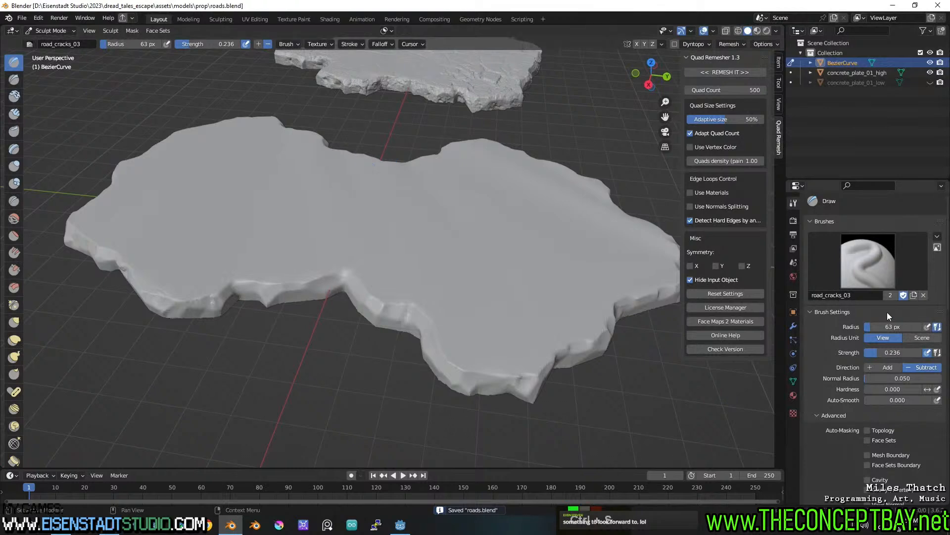
click(843, 270)
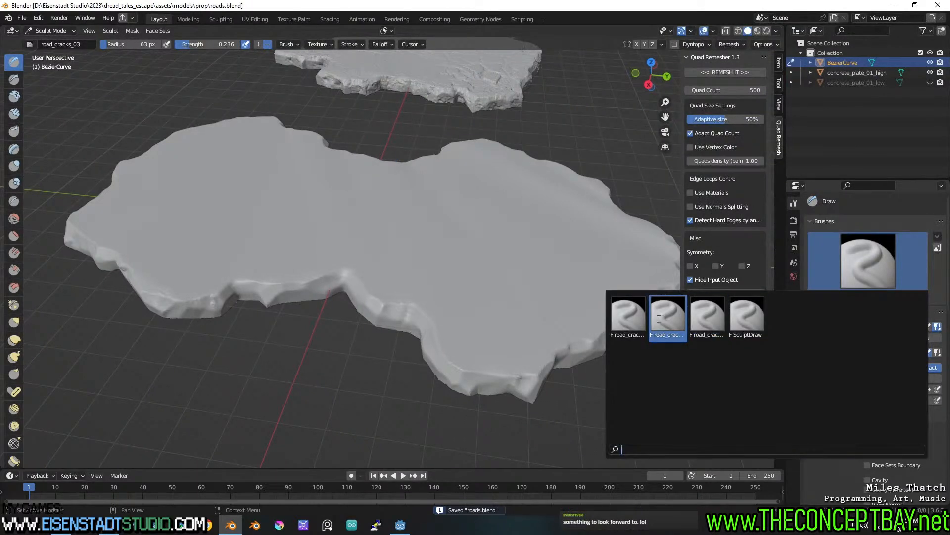
click(631, 320)
scroll(811, 351, down, 11)
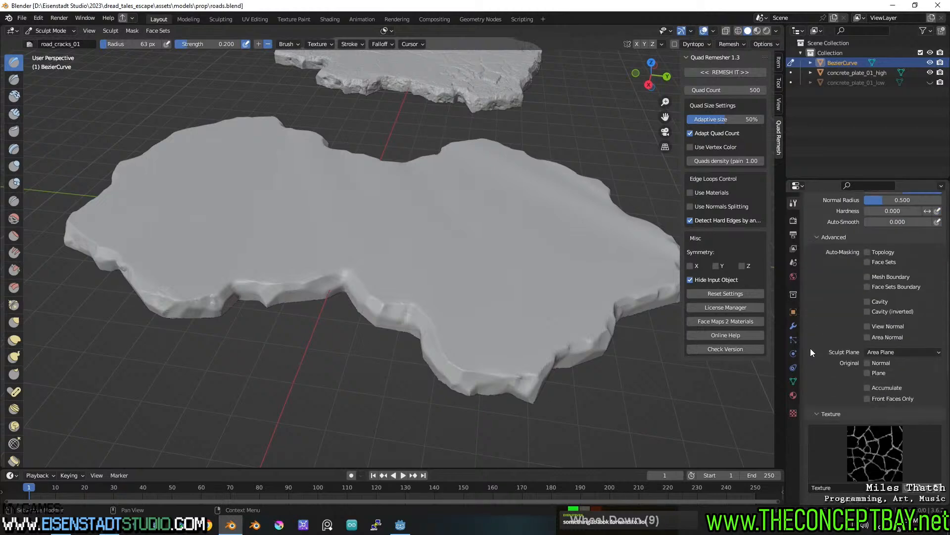
Step: Try the crack brush on the plate's top surface and undo the stroke
drag(474, 312, 492, 308)
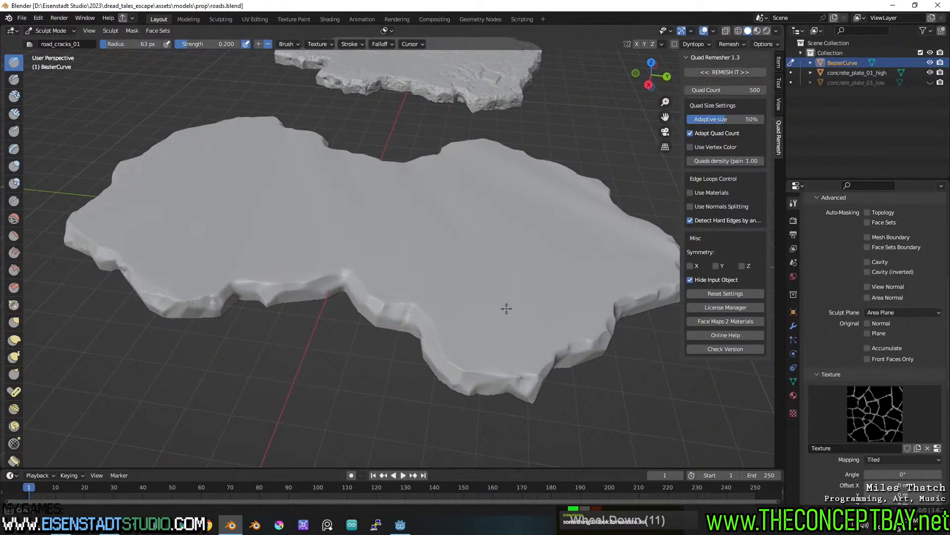
drag(487, 267, 487, 270)
mouse_move(487, 270)
middle_down()
mouse_move(492, 291)
mouse_move(433, 325)
mouse_move(388, 299)
mouse_move(403, 282)
middle_up()
scroll(433, 333, down, 2)
key(ctrl+z)
Step: Set the brush radius to 165 px and paint large cracks on one side lobe, undoing the stroke on the opposite lobe
key(f)
double_click(462, 320)
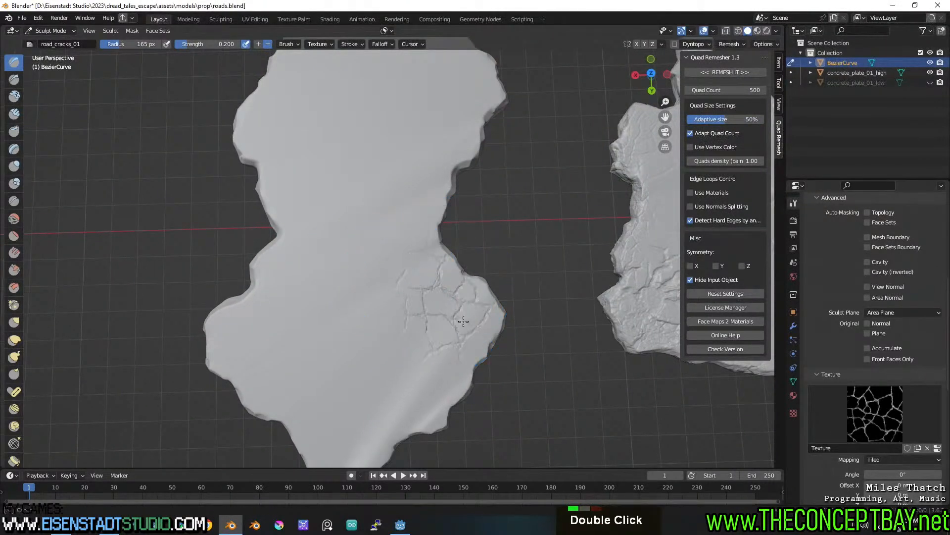
drag(414, 387, 409, 388)
mouse_move(248, 344)
mouse_down()
mouse_move(217, 344)
mouse_move(254, 359)
mouse_up()
key(ctrl+z)
Step: Set the brush radius to 76 px and paint fine cracks along the outer rim all around the plate
key(f)
double_click(222, 352)
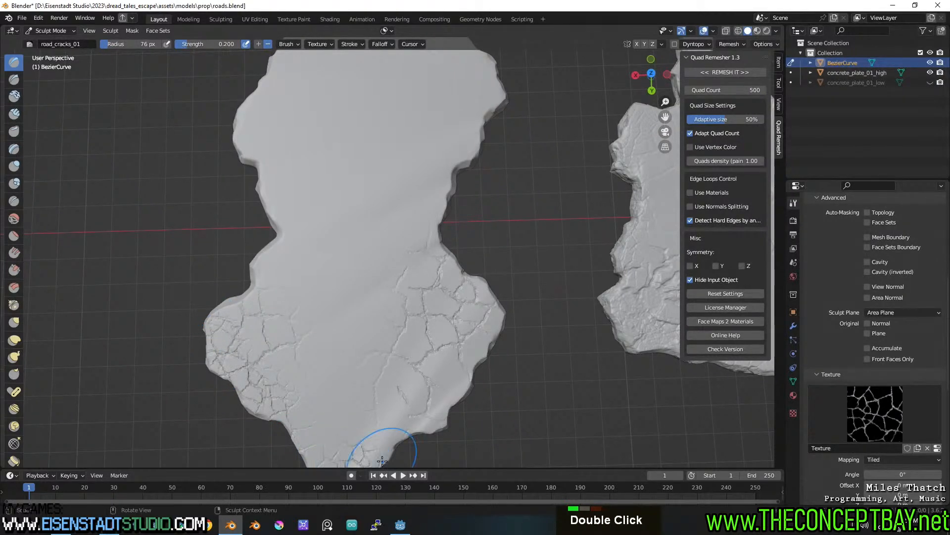
click(445, 170)
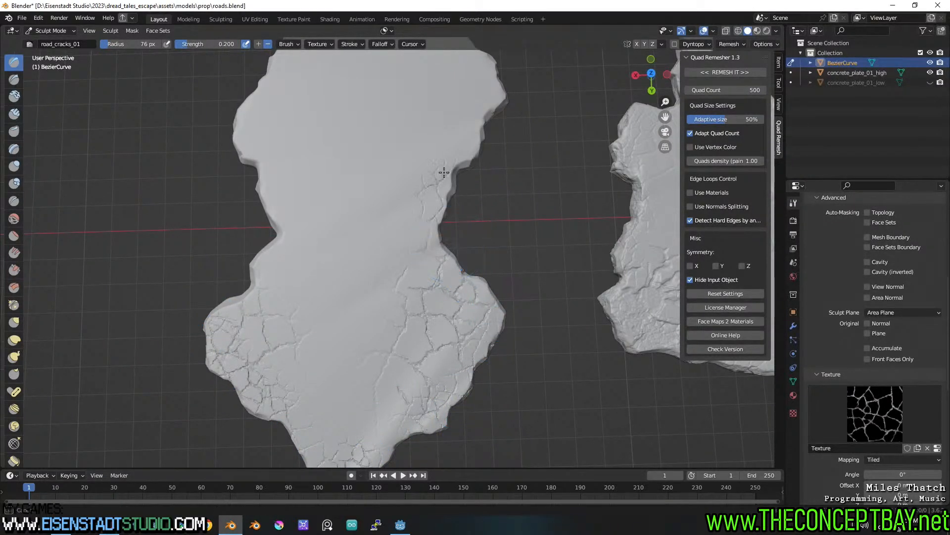
shift+middle_drag(493, 79, 485, 159)
drag(466, 122, 447, 105)
drag(385, 85, 339, 99)
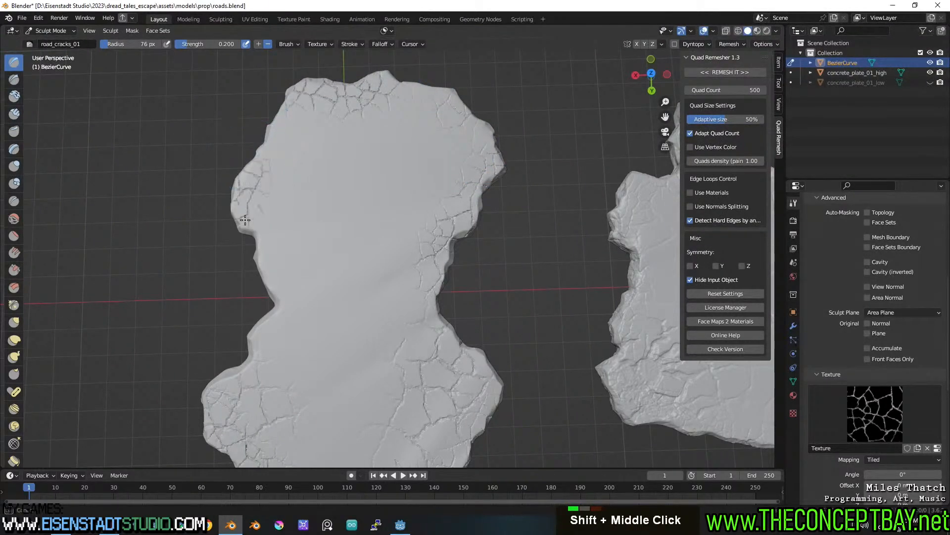
drag(279, 299, 255, 330)
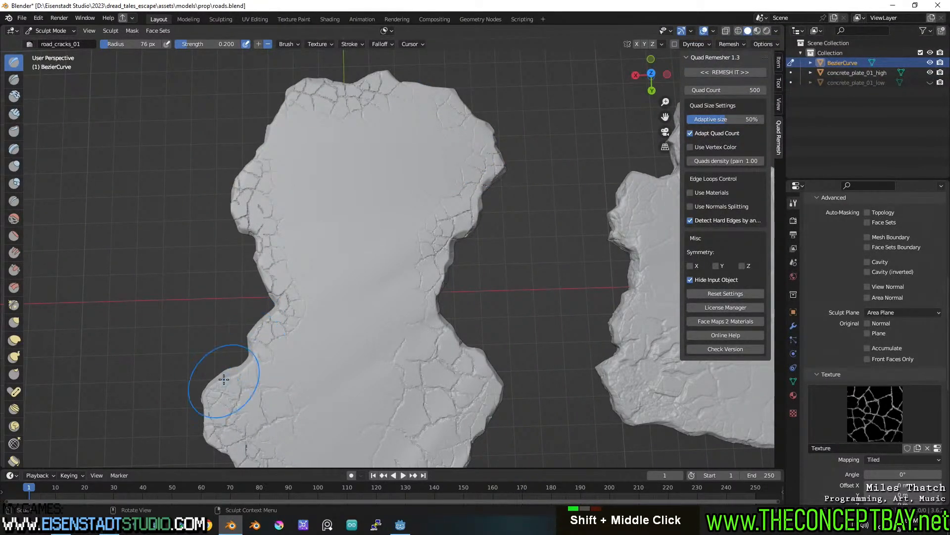
Step: Enlarge the brush and paint broad cracks across the middle of the plate's top surface
key(f)
click(469, 196)
drag(372, 171, 384, 185)
drag(350, 331, 351, 346)
mouse_move(351, 352)
middle_down()
mouse_move(381, 396)
mouse_move(397, 387)
mouse_move(410, 352)
mouse_move(392, 297)
mouse_move(388, 339)
middle_up()
scroll(387, 313, down, 2)
scroll(350, 228, up, 2)
Step: Set the brush radius to 121 px and try denser cracks near the plate's end, undoing the stroke
key(f)
click(321, 216)
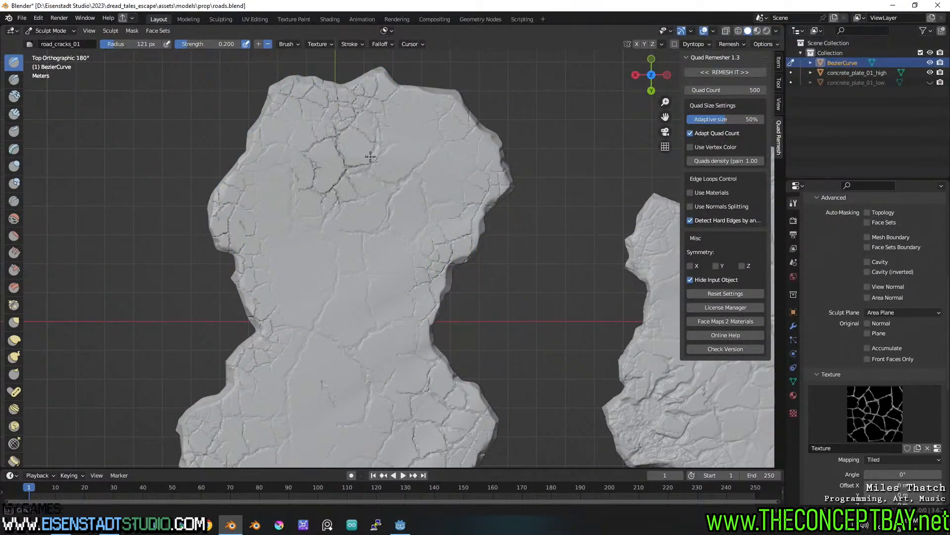
key(ctrl+z)
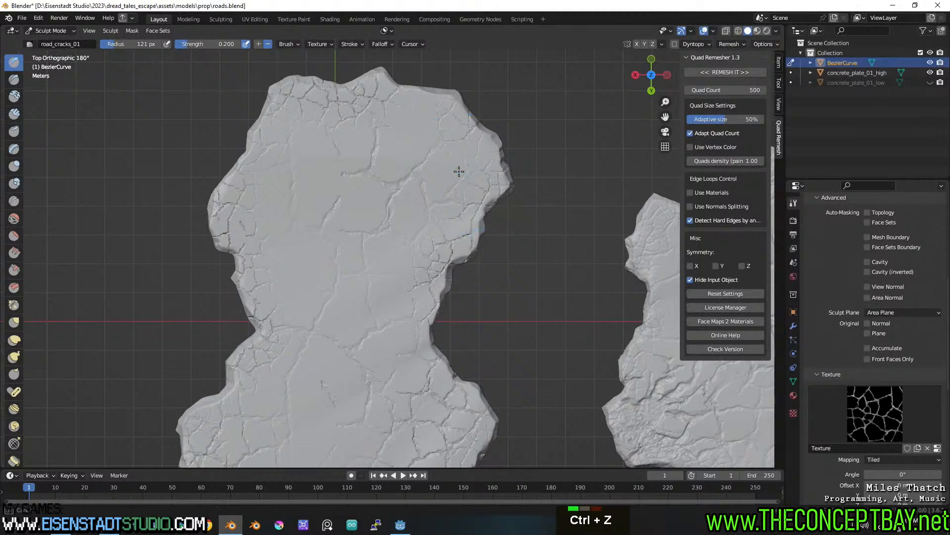
Step: Paint dense, deep cracks over the plate's outer lobes, undoing the misplaced stroke
middle_drag(490, 251, 498, 258)
mouse_move(479, 331)
shift+middle_down()
mouse_move(409, 365)
mouse_move(403, 356)
shift+middle_up()
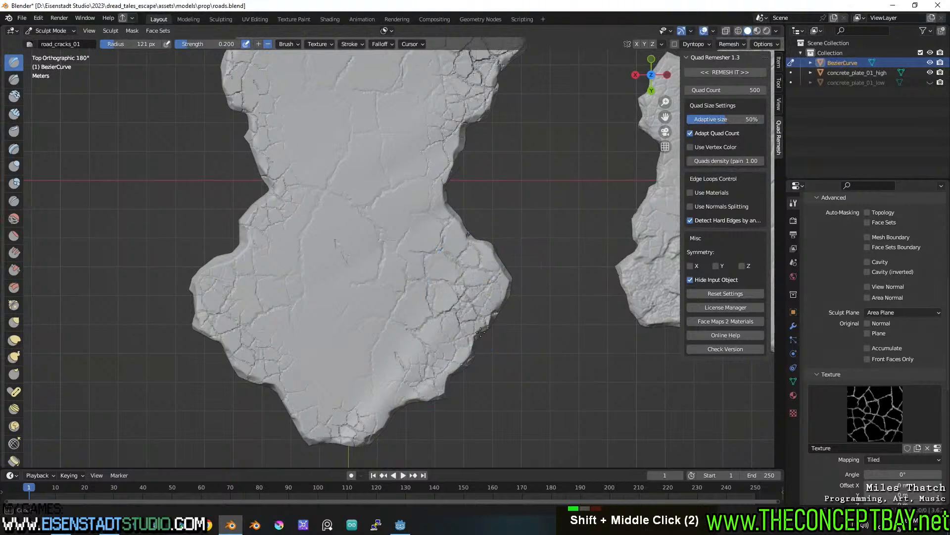
key(ctrl+z)
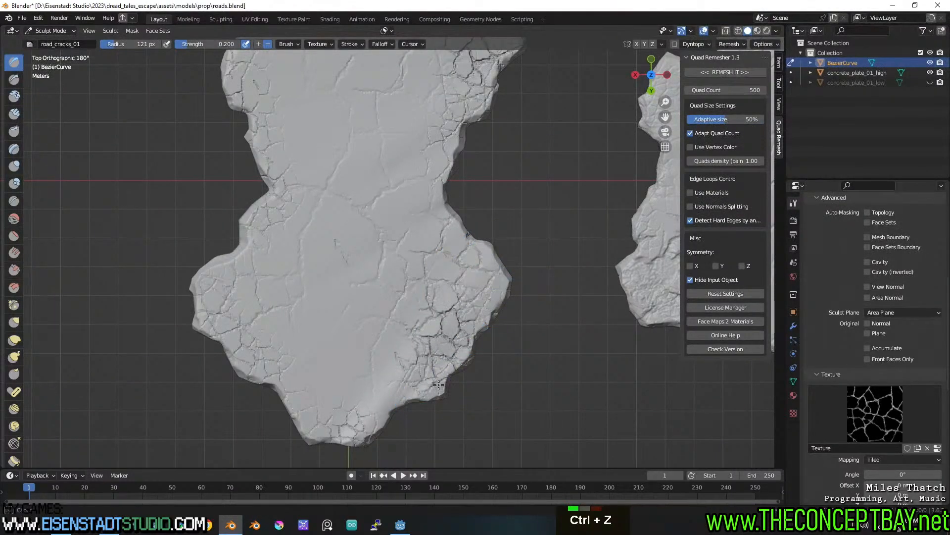
drag(262, 356, 283, 363)
mouse_move(282, 363)
middle_down()
mouse_move(333, 403)
mouse_move(313, 335)
mouse_move(340, 278)
mouse_move(331, 265)
mouse_move(414, 238)
mouse_move(333, 335)
mouse_move(361, 383)
middle_up()
alt+scroll(333, 336, down, 1)
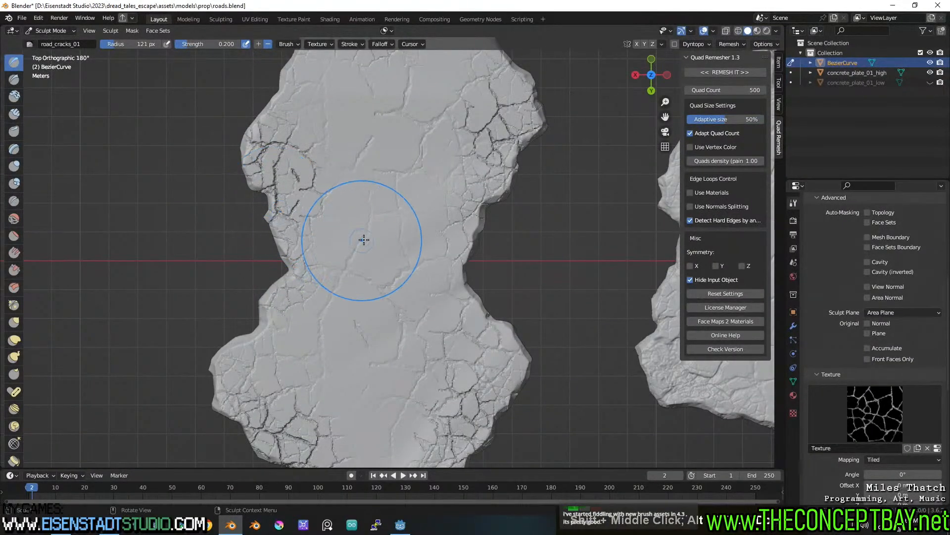
Step: Undo the last stroke on the side lobe and paint cracks inward from both sides of the plate's narrow waist
key(ctrl+z)
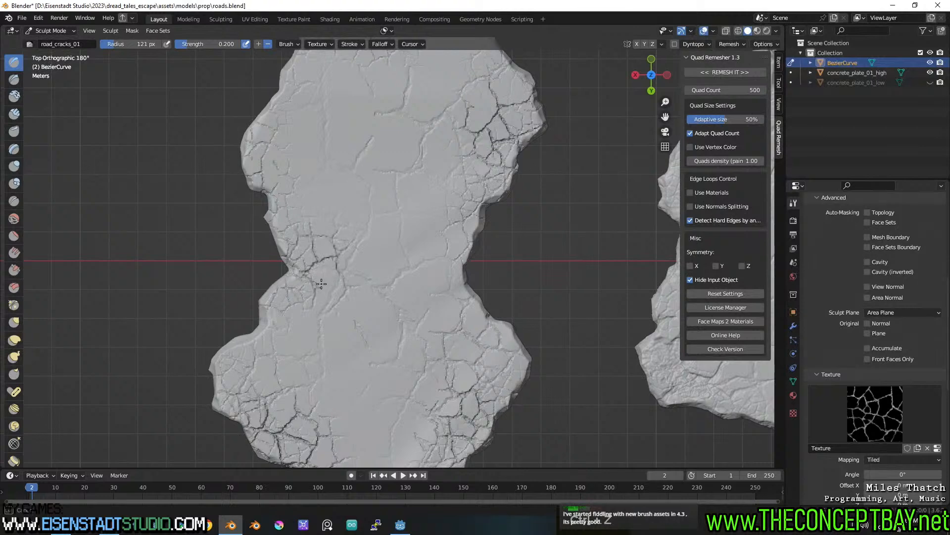
drag(262, 303, 272, 303)
drag(462, 268, 411, 257)
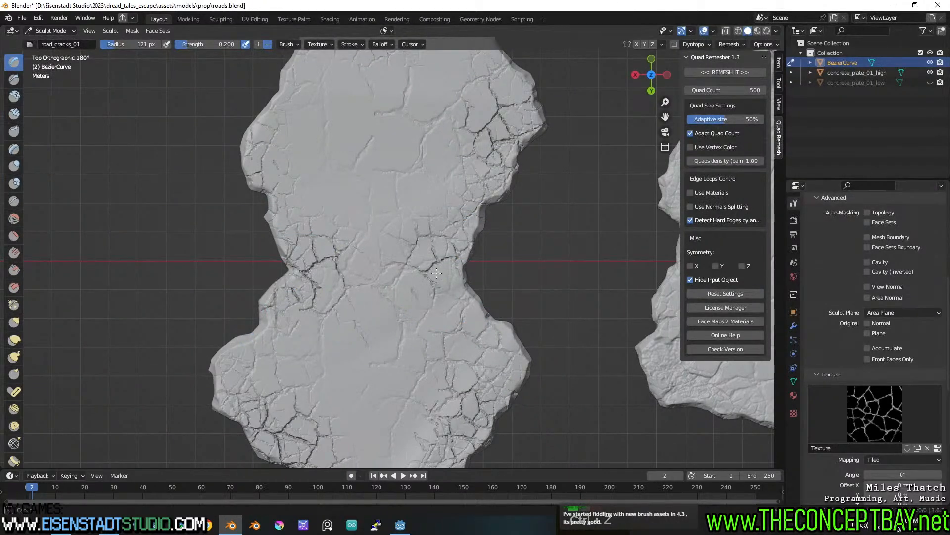
Step: Save roads.blend and review the cracked plate beside the first plate
mouse_move(509, 297)
middle_down()
mouse_move(453, 193)
mouse_move(431, 184)
middle_up()
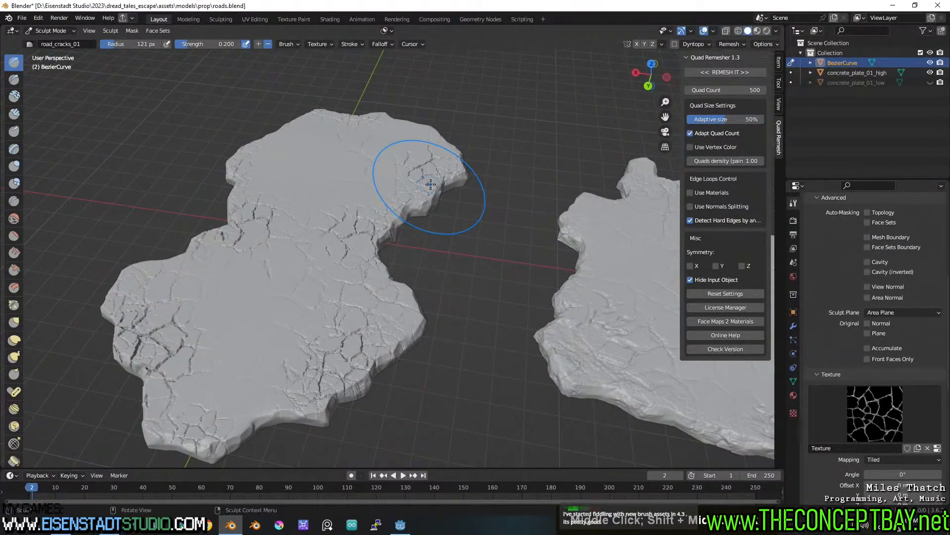
key(ctrl+s)
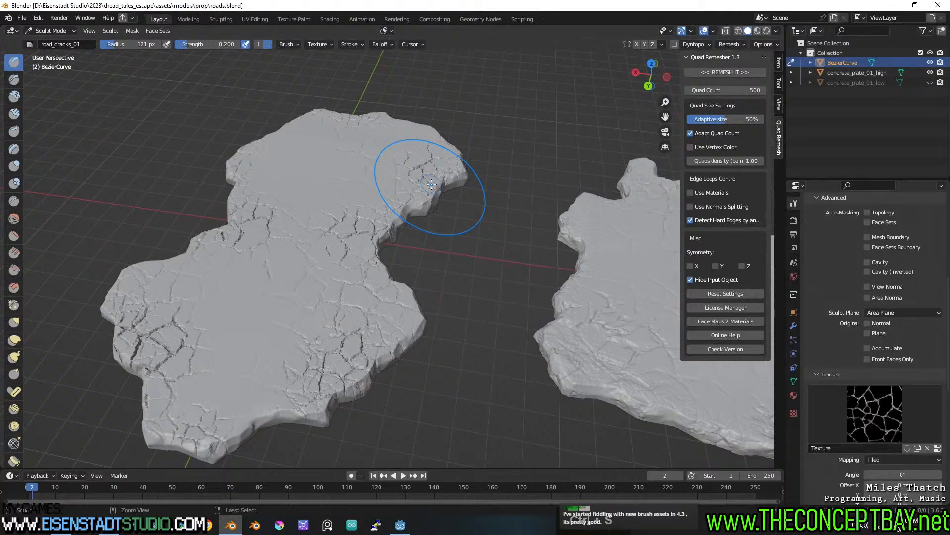
middle_drag(515, 256, 452, 295)
scroll(462, 317, down, 3)
scroll(448, 297, down, 2)
scroll(452, 295, down, 3)
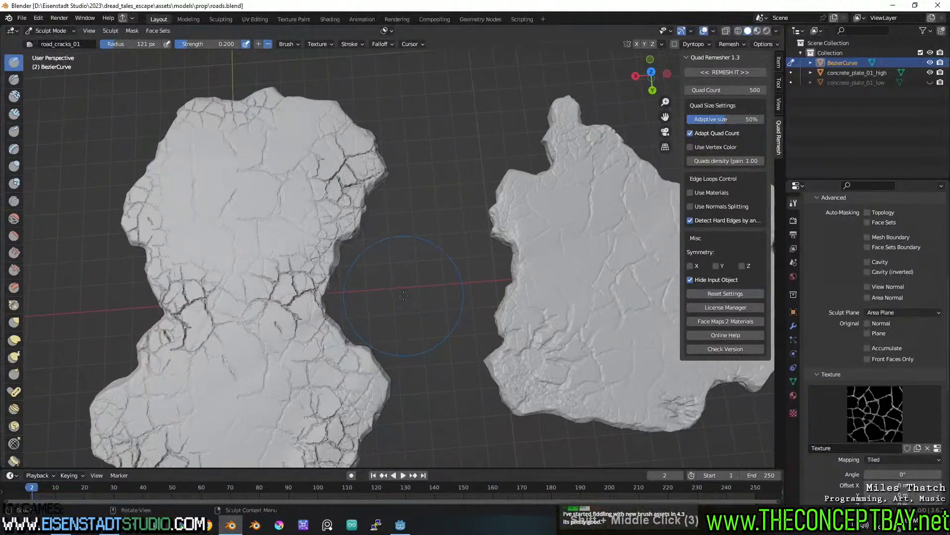
Step: Switch the sculpt brush to road_cracks_02 and show its texture settings
scroll(824, 323, up, 12)
click(831, 252)
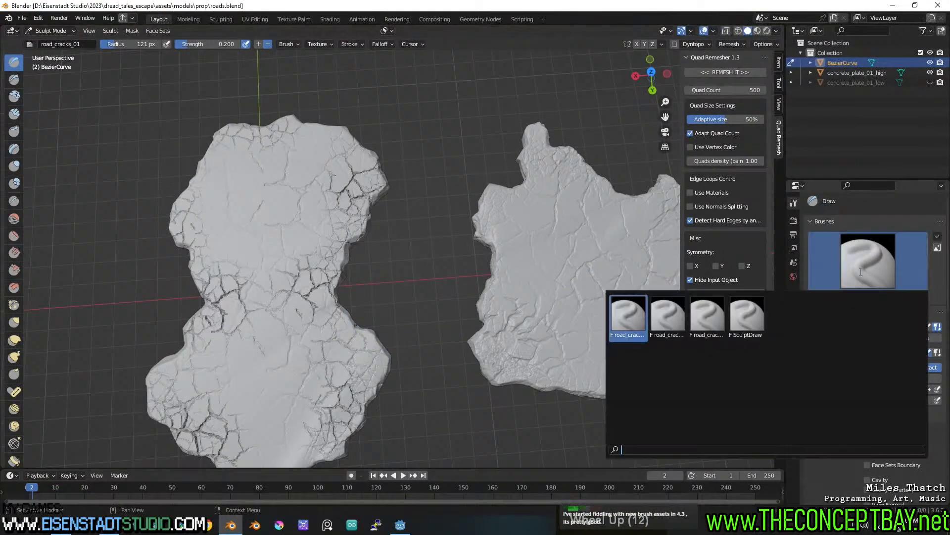
click(665, 317)
scroll(874, 414, down, 10)
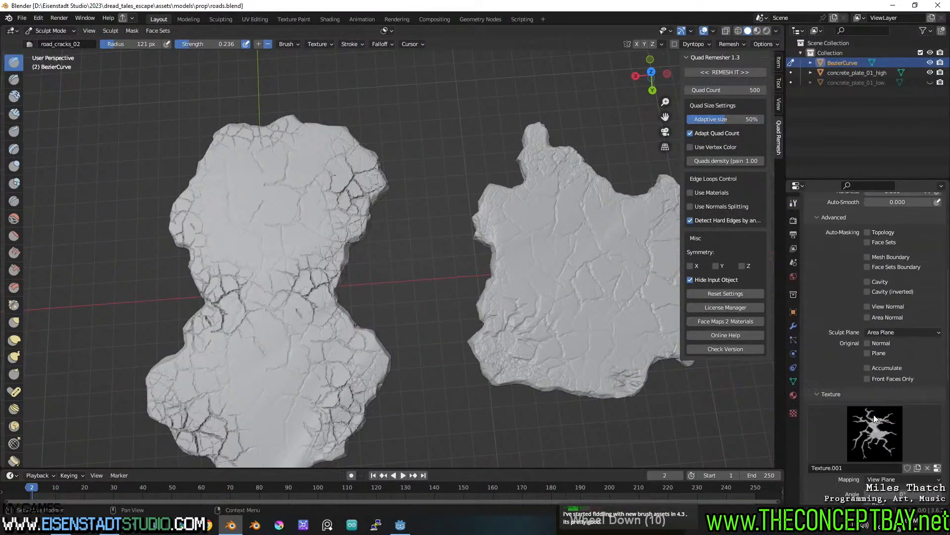
Step: Smooth the cracks across the middle of the plate's narrow waist
mouse_move(367, 407)
middle_down()
mouse_move(329, 253)
mouse_move(350, 173)
middle_up()
scroll(322, 238, up, 2)
middle_drag(417, 101, 222, 267)
shift+middle_drag(371, 277, 286, 266)
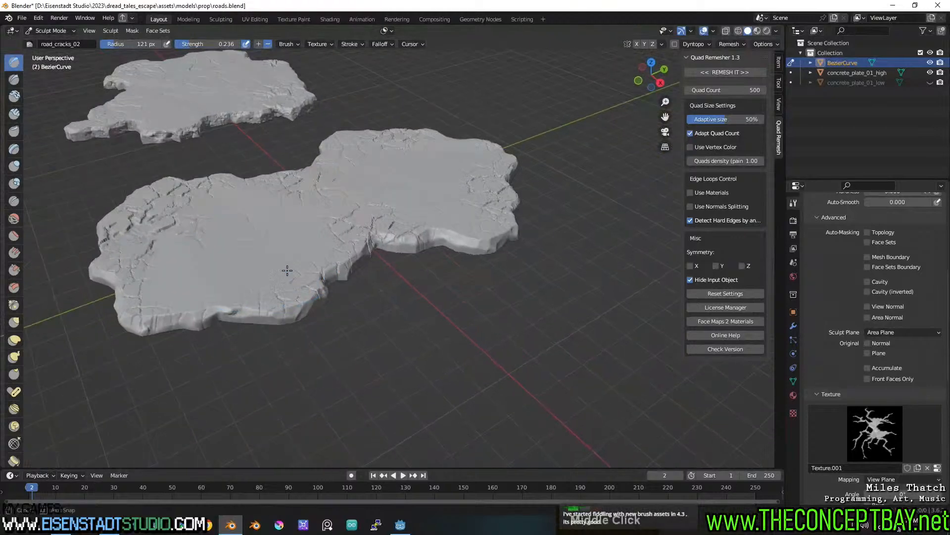
scroll(286, 266, up, 3)
middle_drag(411, 155, 328, 259)
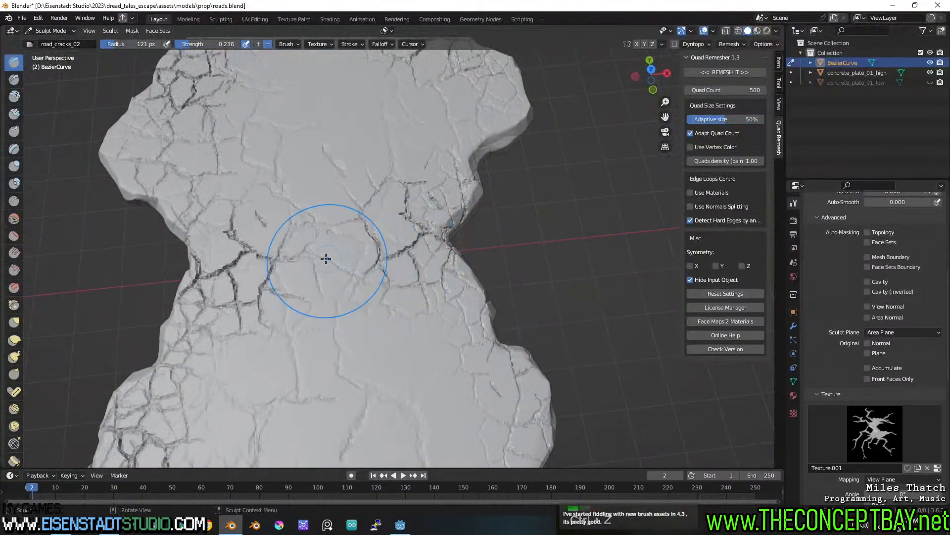
shift+drag(307, 265, 330, 263)
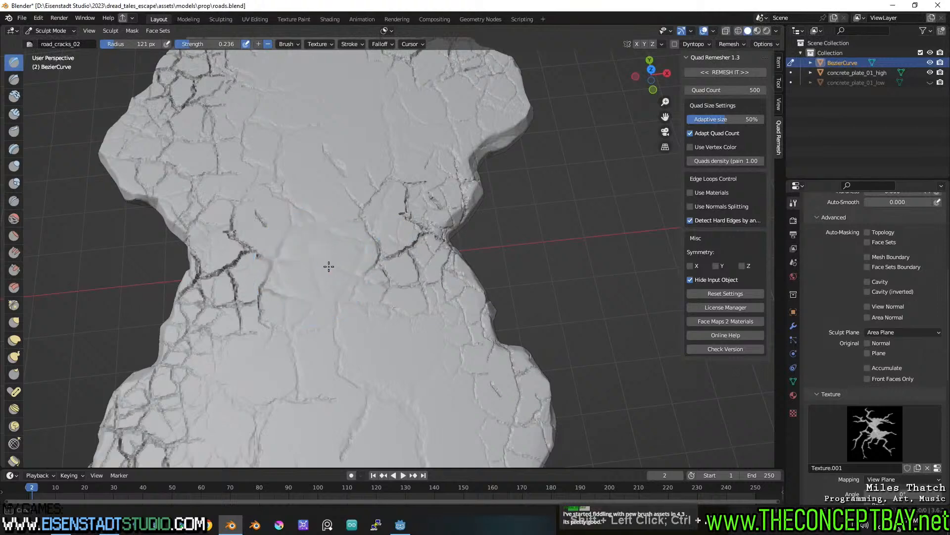
Step: Switch the sculpt brush to road_cracks_03
middle_drag(455, 238, 322, 265)
shift+middle_drag(322, 265, 359, 270)
middle_drag(587, 232, 420, 214)
scroll(467, 196, down, 2)
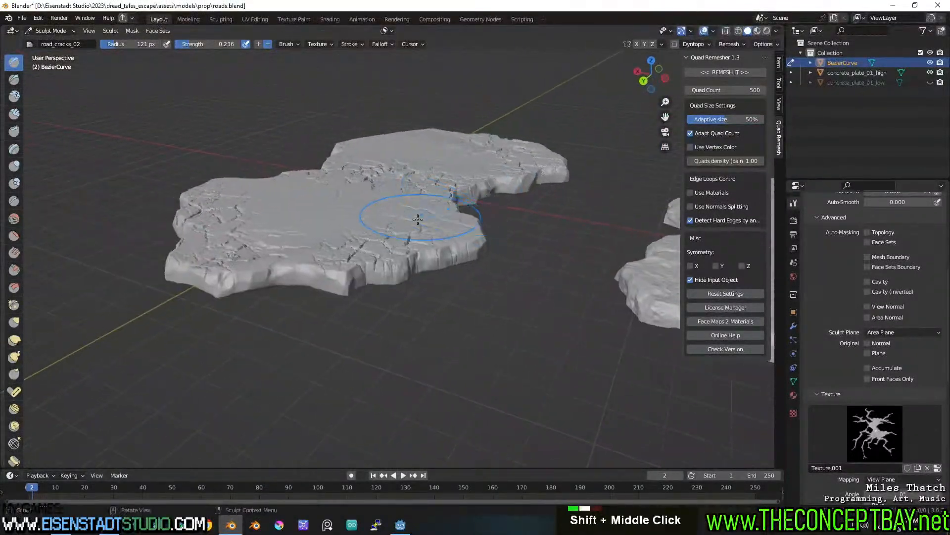
scroll(861, 347, up, 12)
click(851, 274)
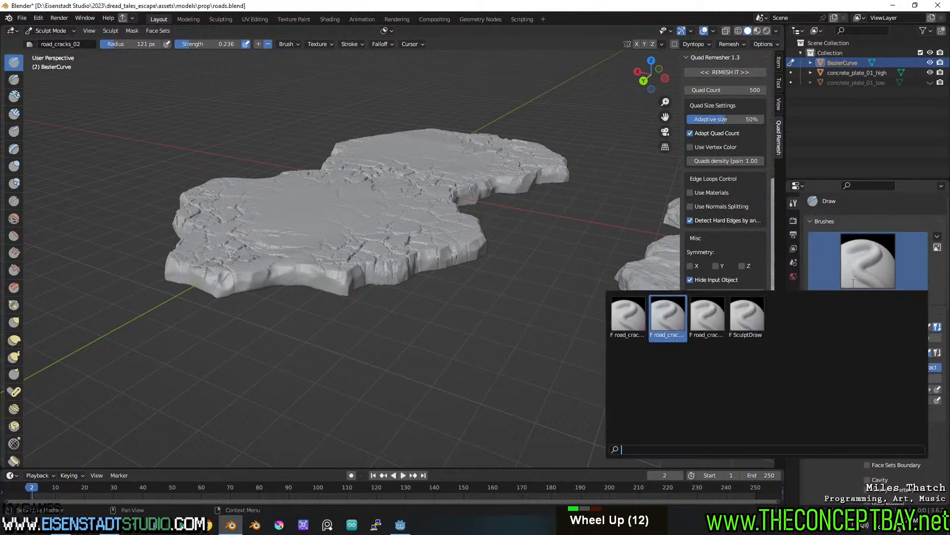
click(705, 322)
Step: Carve broken cracks into the side wall at the plate's wide end with the road_cracks_03 brush
middle_drag(356, 213, 335, 260)
drag(288, 261, 471, 153)
mouse_move(471, 167)
shift+middle_down()
mouse_move(391, 190)
mouse_move(451, 207)
shift+middle_up()
scroll(381, 193, down, 2)
drag(395, 245, 506, 216)
drag(317, 246, 371, 236)
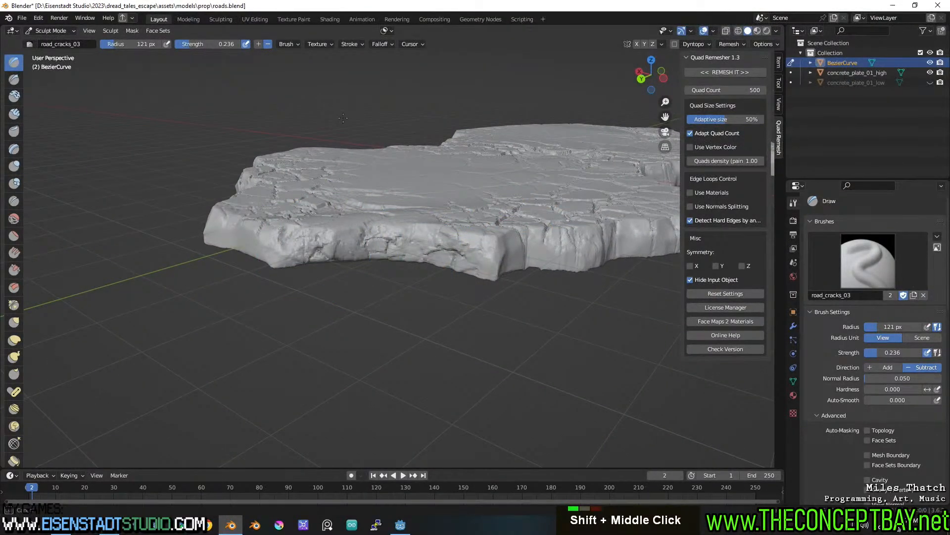
Step: Continue carving cracks into the side wall around the end corners and along the adjoining lobe
middle_drag(347, 114, 393, 233)
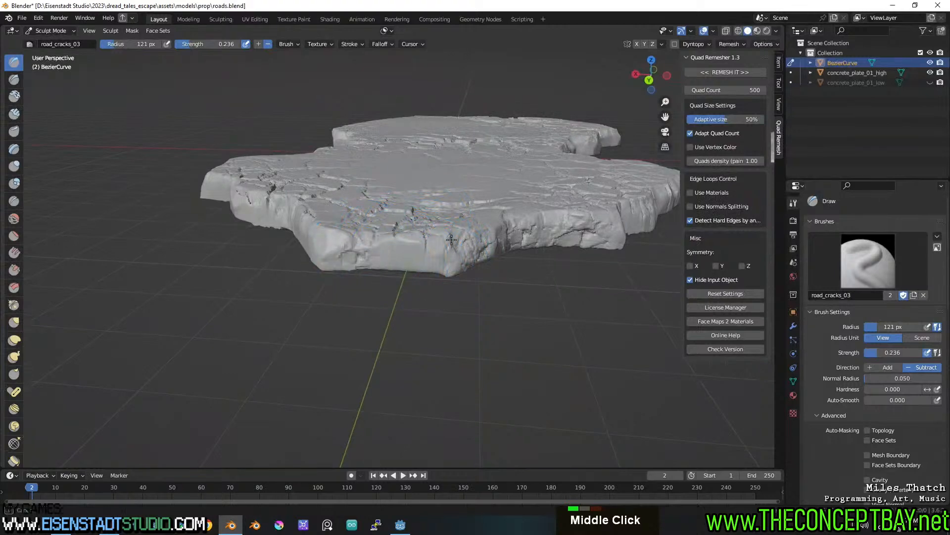
middle_drag(502, 216, 413, 216)
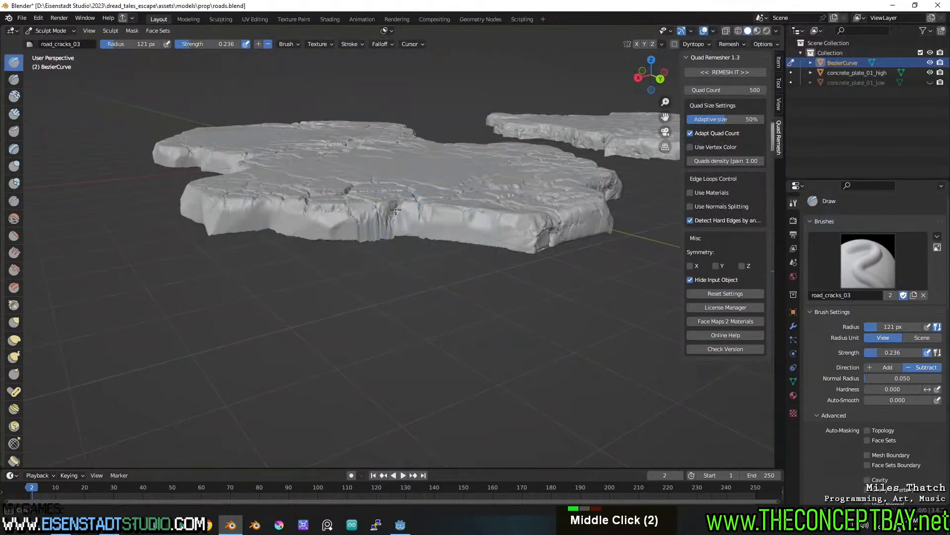
drag(329, 223, 436, 216)
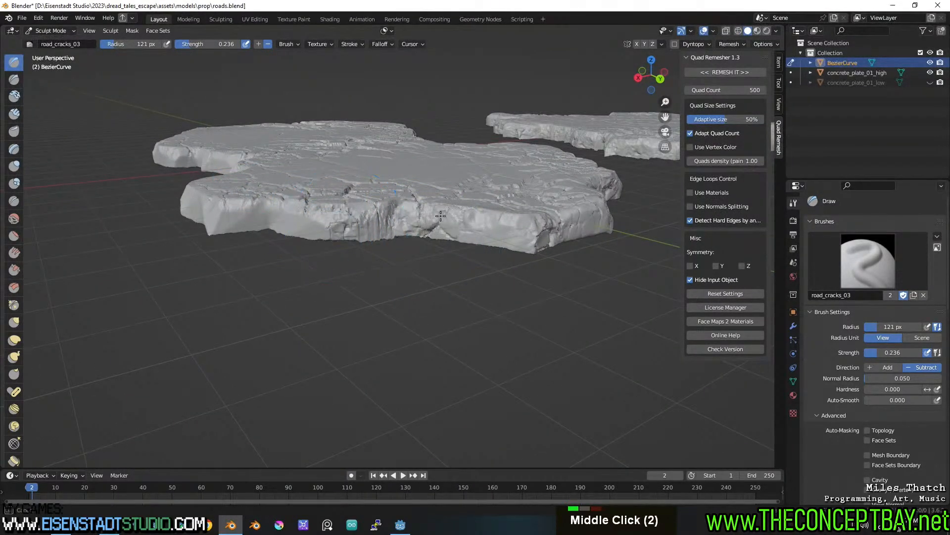
middle_drag(465, 201, 383, 246)
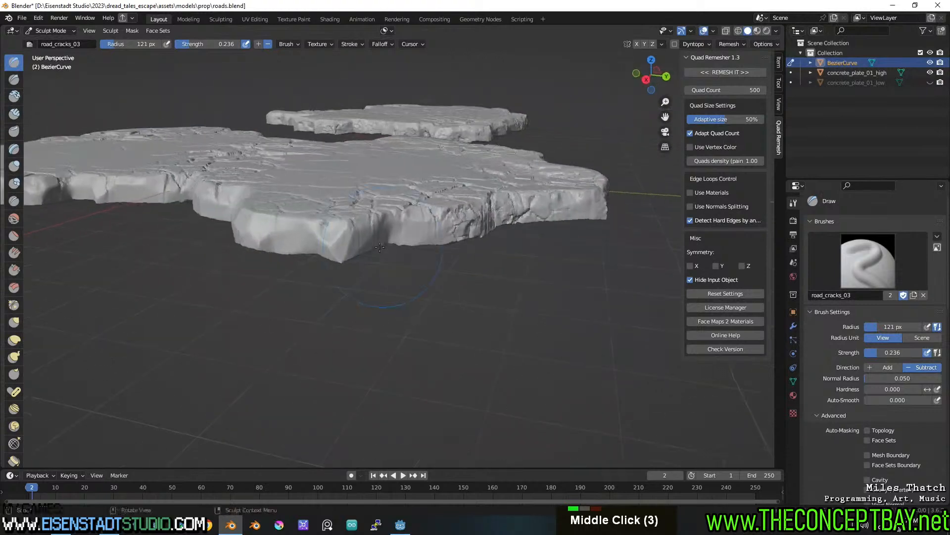
drag(330, 242, 446, 211)
Step: Carve cracks into the side wall from the waist toward the next lobe, undoing the last stroke
middle_drag(424, 234, 414, 219)
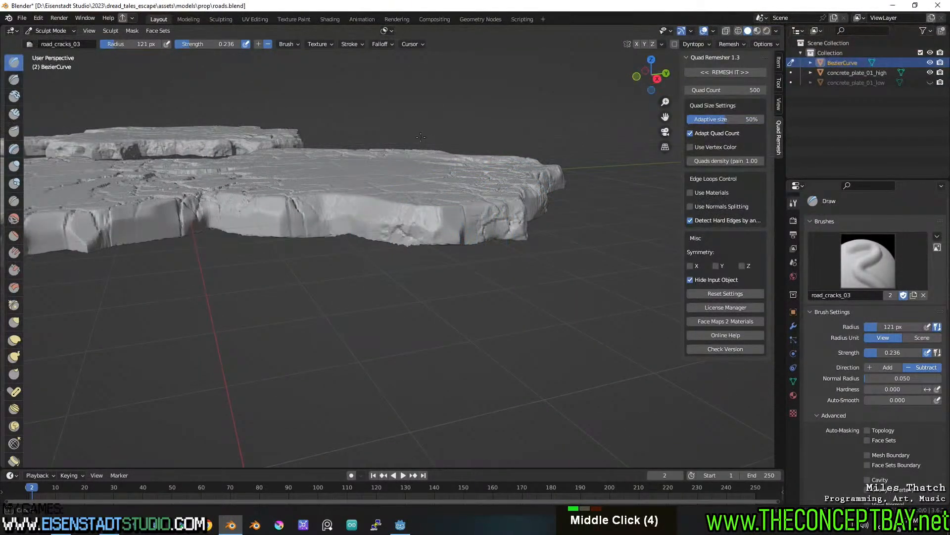
drag(260, 212, 307, 212)
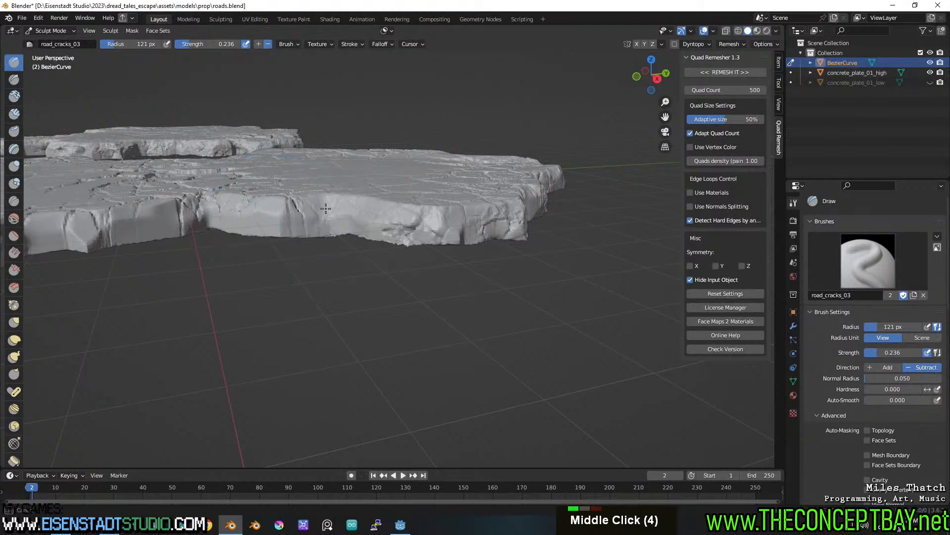
drag(401, 187, 427, 161)
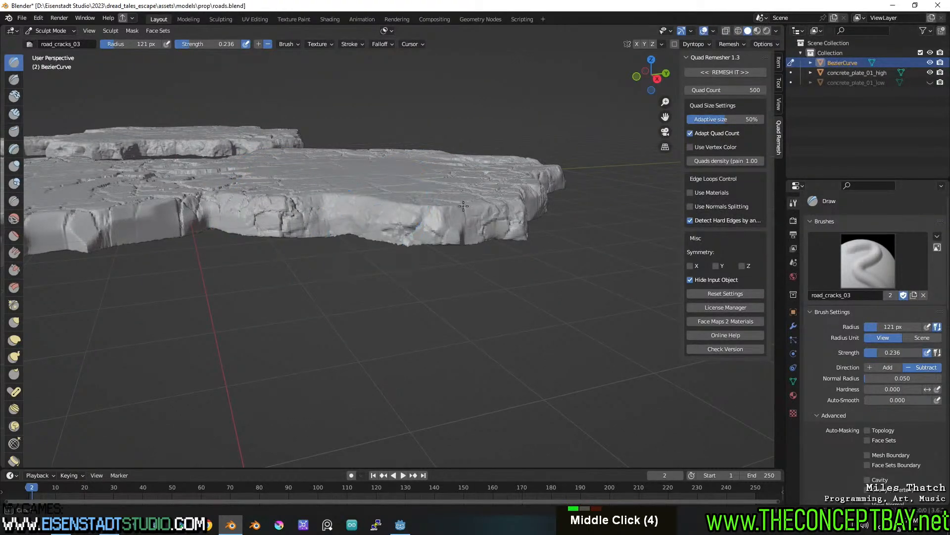
mouse_move(499, 205)
shift+middle_down()
mouse_move(492, 212)
mouse_move(502, 216)
shift+middle_up()
key(ctrl+z)
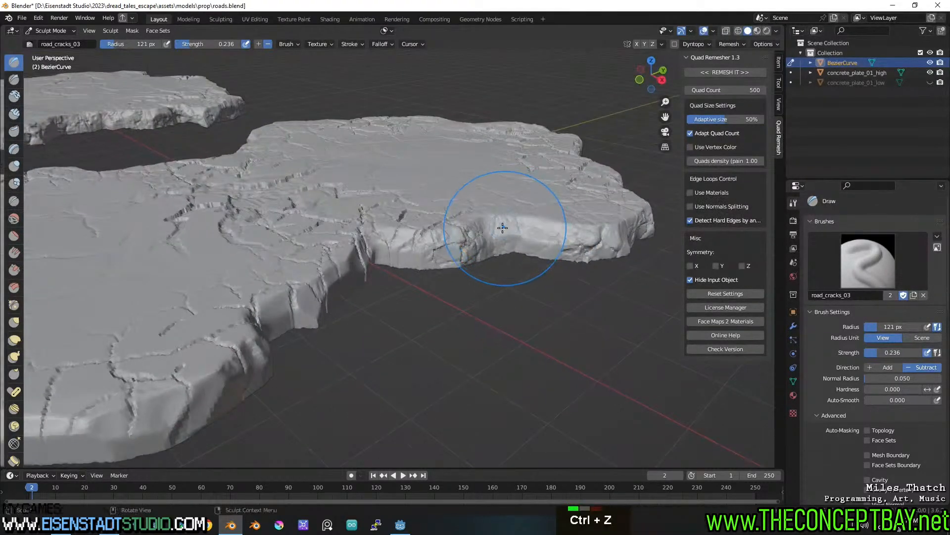
Step: Carve cracks into the lobe's side wall and the wall sections beside the plate's waist
middle_drag(354, 248, 323, 245)
mouse_move(323, 245)
shift+middle_down()
mouse_move(347, 228)
mouse_move(327, 223)
shift+middle_up()
drag(327, 221, 377, 212)
mouse_move(401, 130)
mouse_down()
mouse_move(326, 130)
mouse_move(213, 184)
mouse_move(127, 246)
mouse_move(320, 196)
mouse_up()
drag(247, 222, 279, 222)
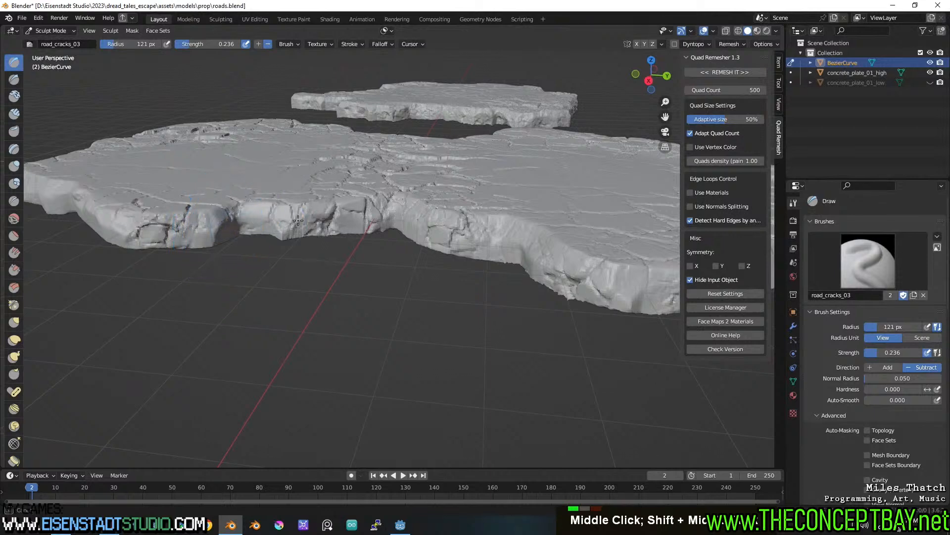
Step: Carve blocky cracks along the adjoining lobe's side wall, undoing one stroke
middle_drag(304, 218, 355, 213)
drag(259, 243, 416, 221)
key(ctrl+z)
scroll(275, 262, down, 3)
shift+middle_drag(275, 262, 285, 263)
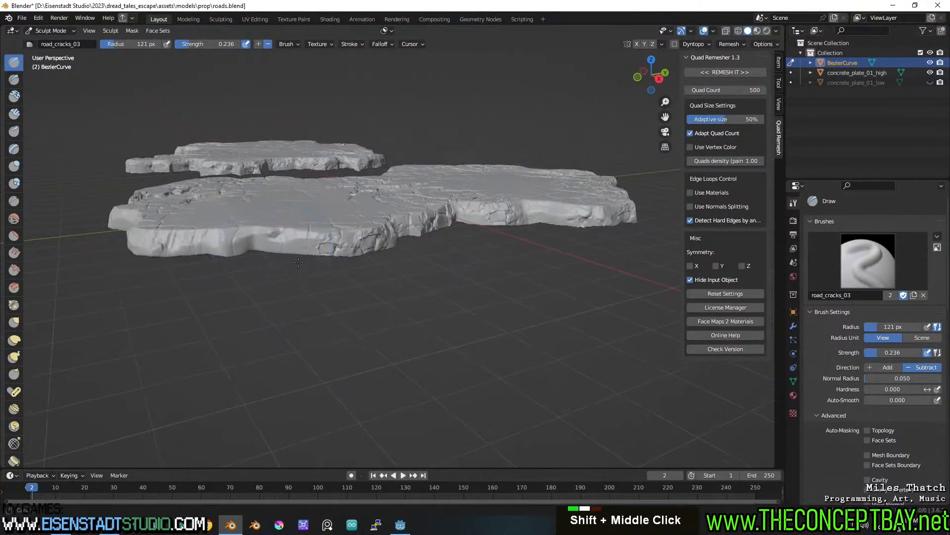
scroll(286, 262, up, 3)
shift+scroll(193, 236, up, 1)
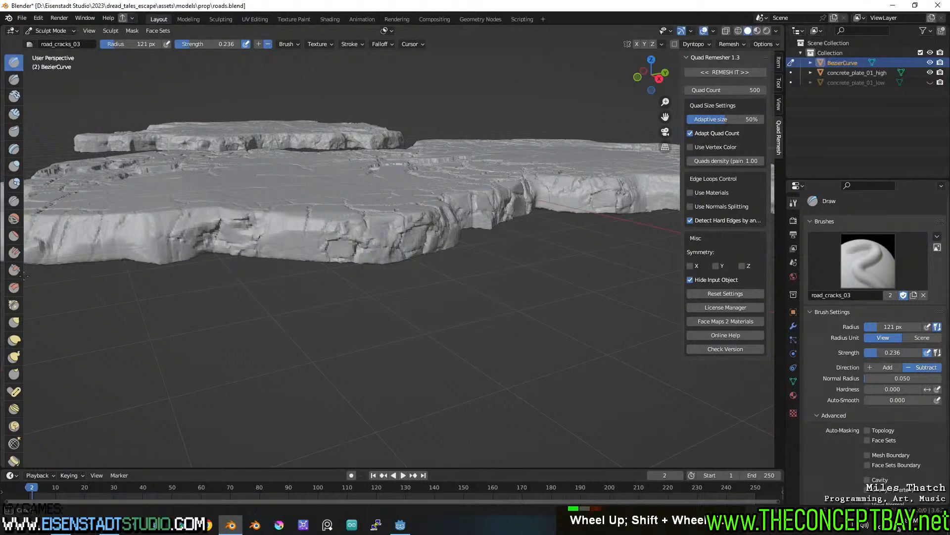
Step: Carve further cracks into the side wall around the plate's end
shift+middle_drag(333, 244, 460, 216)
shift+middle_drag(458, 218, 373, 255)
scroll(371, 255, up, 1)
mouse_move(295, 264)
mouse_down()
mouse_move(444, 236)
mouse_move(362, 297)
mouse_move(309, 281)
mouse_up()
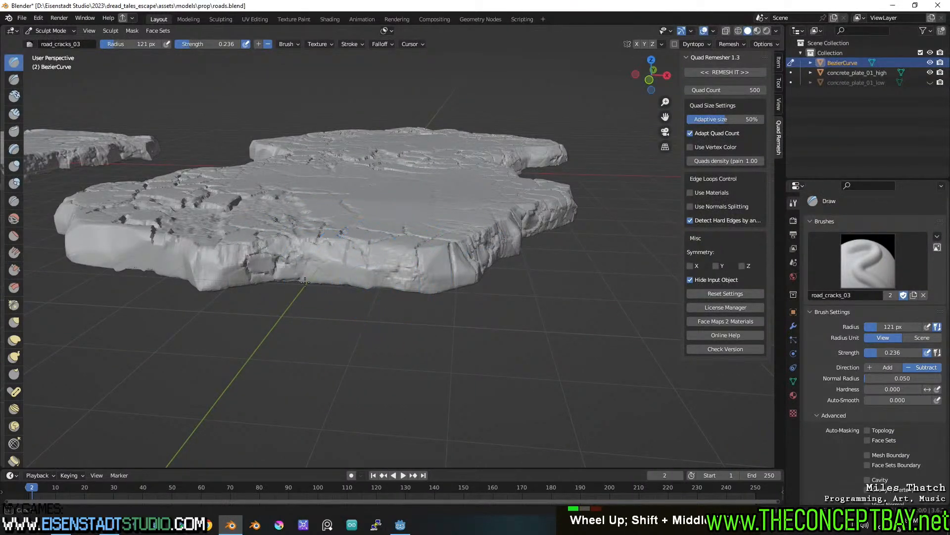
drag(237, 286, 228, 285)
Step: Add cracks to the next stretch of side wall and smooth a spot on it, undoing the last stroke
middle_drag(247, 277, 278, 271)
mouse_move(251, 277)
mouse_down()
mouse_move(397, 243)
mouse_move(263, 276)
mouse_up()
middle_drag(297, 270, 333, 262)
shift+drag(371, 250, 376, 249)
key(ctrl+z)
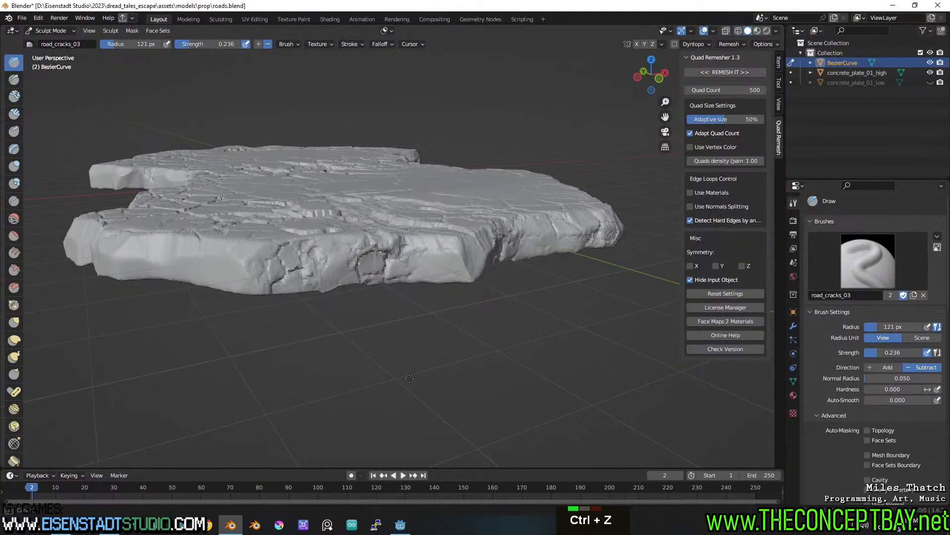
Step: Carve cracks into the lobe's corner wall and try them on the adjoining stretch, undoing the last stroke
drag(251, 295, 287, 279)
middle_drag(339, 263, 483, 256)
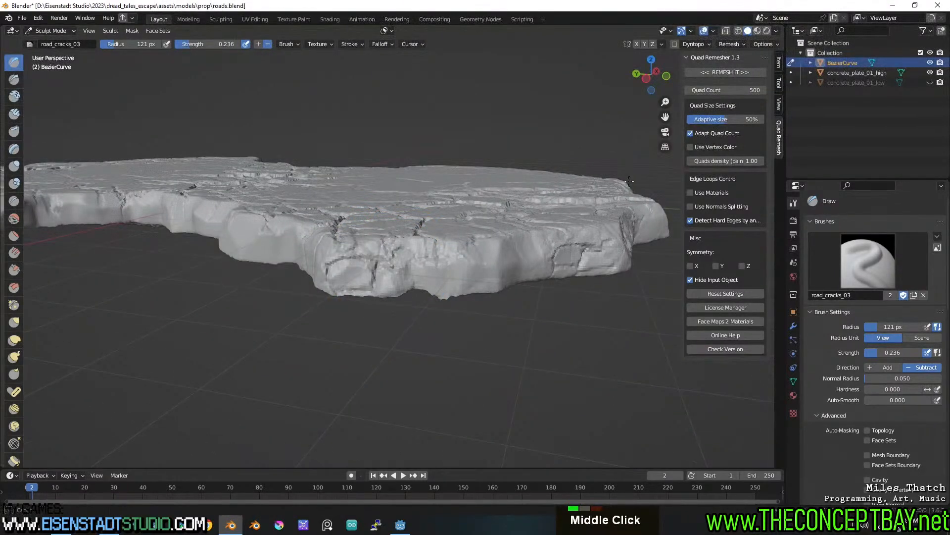
middle_drag(626, 181, 643, 228)
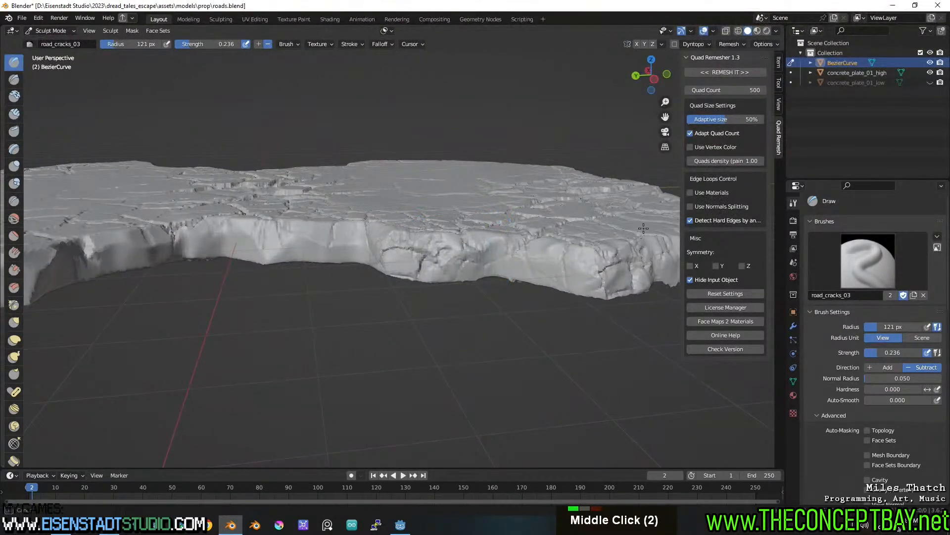
middle_drag(483, 286, 391, 270)
key(ctrl+z)
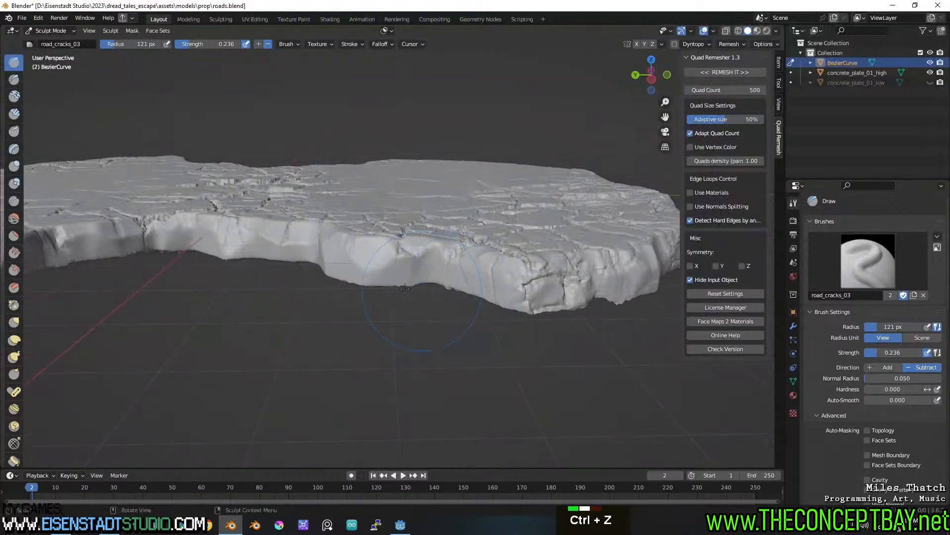
middle_drag(167, 275, 348, 262)
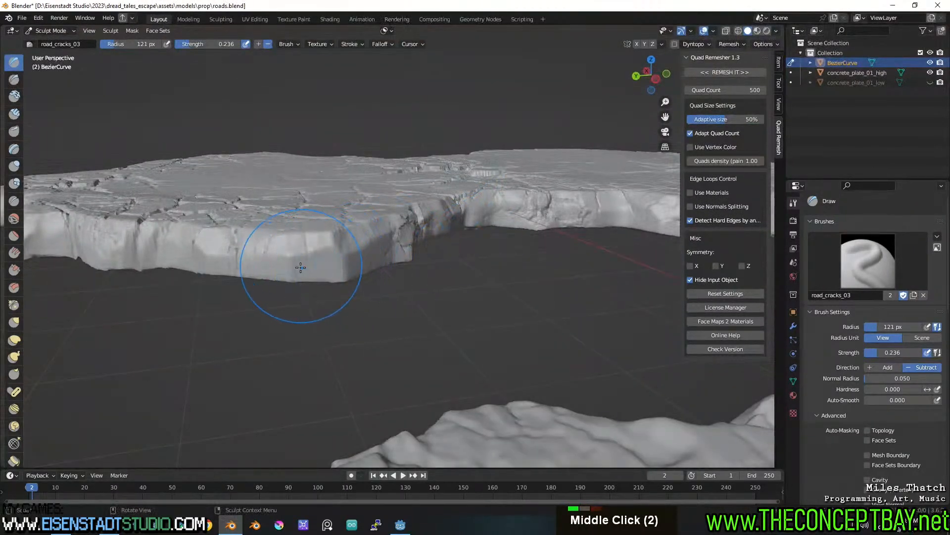
Step: Carve additional cracks into the bare side wall of the slab with the road_cracks_03 brush
middle_drag(482, 230, 500, 238)
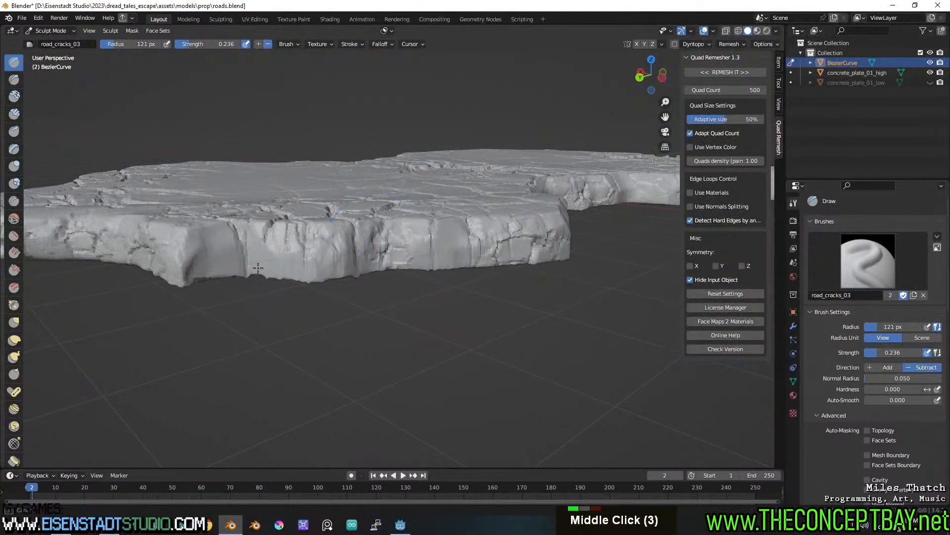
middle_drag(169, 266, 170, 263)
drag(234, 257, 196, 250)
mouse_move(370, 249)
middle_down()
mouse_move(300, 270)
mouse_move(403, 258)
mouse_move(335, 250)
mouse_move(350, 301)
mouse_move(370, 300)
middle_up()
scroll(362, 299, up, 2)
middle_drag(494, 257, 518, 254)
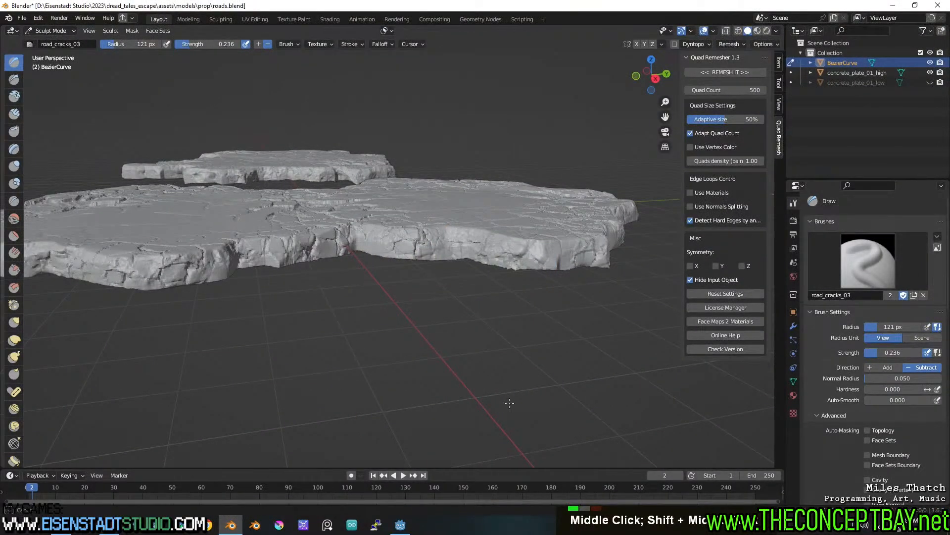
middle_drag(507, 401, 503, 403)
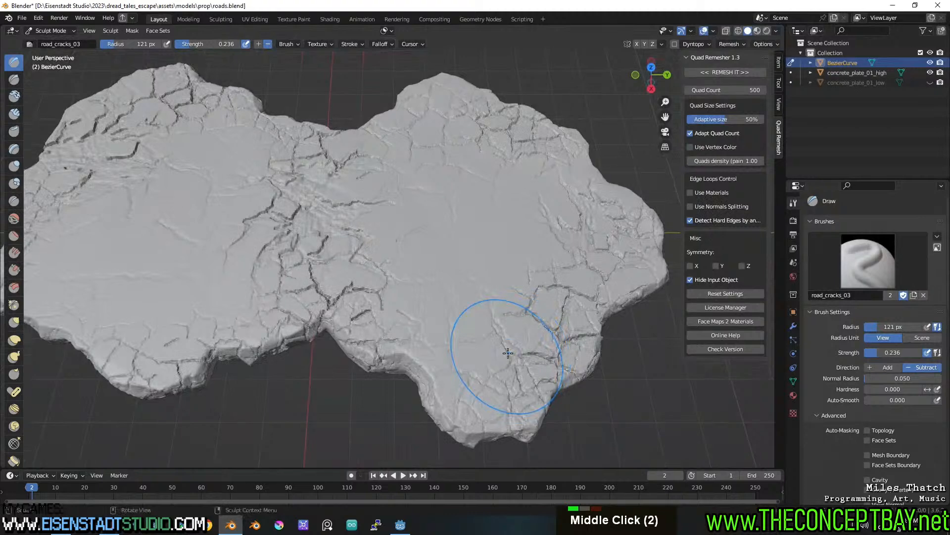
Step: Try smoothing the cracked surface at the slab's narrow middle, and undo the stroke
scroll(508, 353, down, 2)
middle_drag(475, 328, 354, 292)
scroll(450, 282, down, 2)
mouse_move(520, 293)
shift+middle_down()
mouse_move(342, 287)
mouse_move(369, 311)
mouse_move(378, 263)
mouse_move(458, 236)
mouse_move(475, 247)
shift+middle_up()
scroll(378, 263, up, 1)
shift+drag(288, 243, 256, 224)
scroll(319, 275, up, 4)
key(ctrl+z)
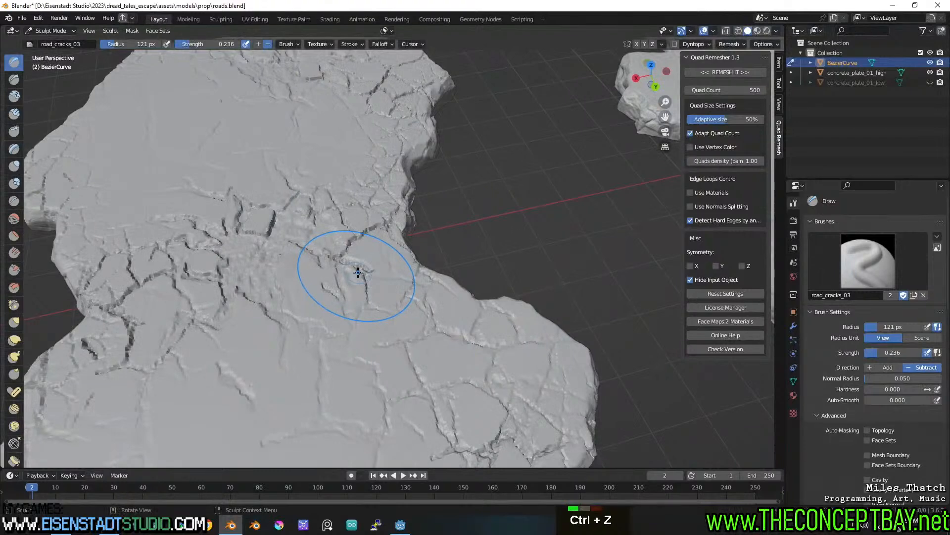
Step: Return the sculpted slab to Object Mode with smooth shading and save the file
middle_drag(356, 271, 287, 223)
click(50, 31)
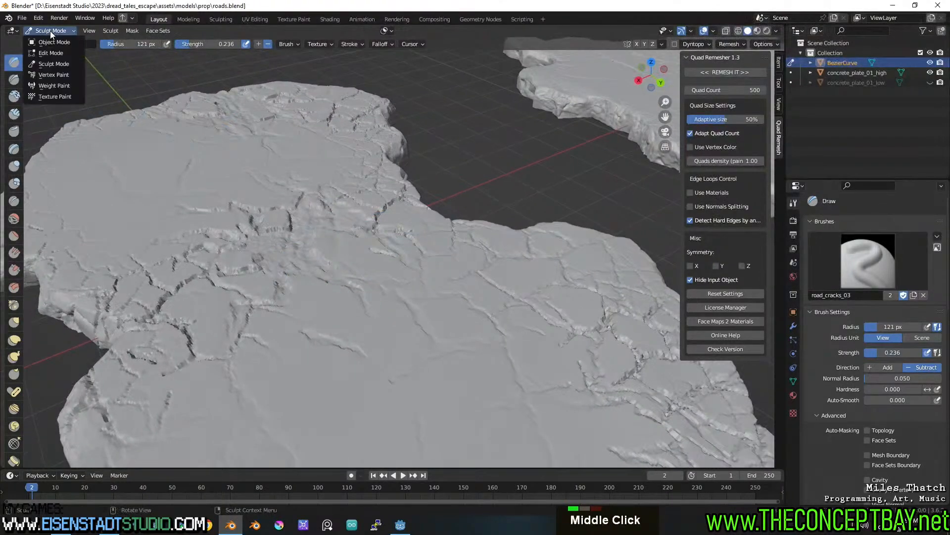
click(49, 41)
right_click(248, 215)
click(222, 181)
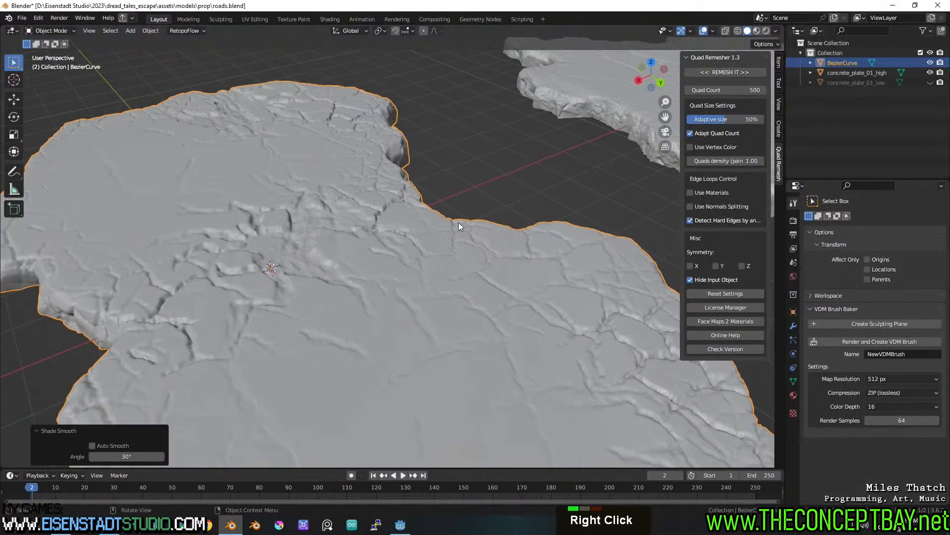
middle_drag(456, 222, 400, 215)
scroll(400, 215, down, 2)
key(ctrl+s)
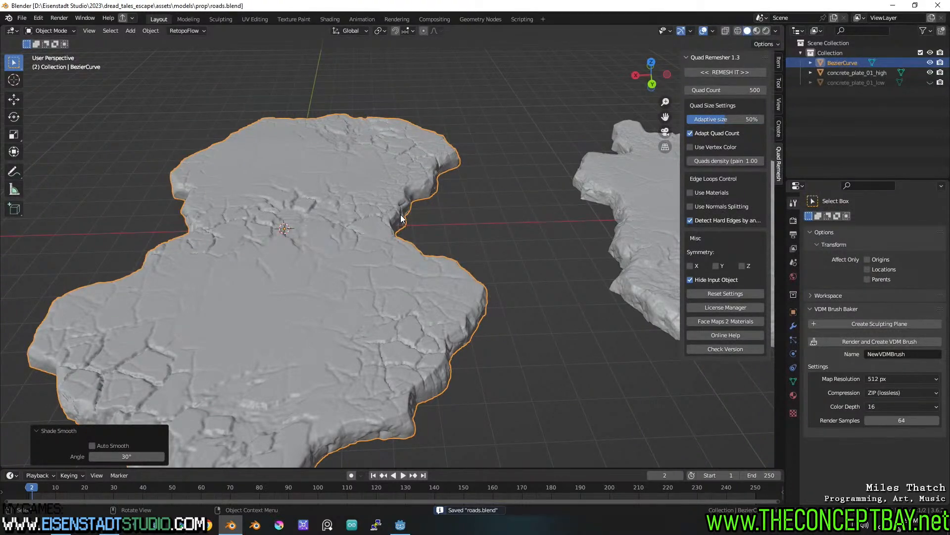
Step: Try Shade Auto Smooth on the slab and inspect how the cracks look up close
right_click(287, 249)
click(281, 260)
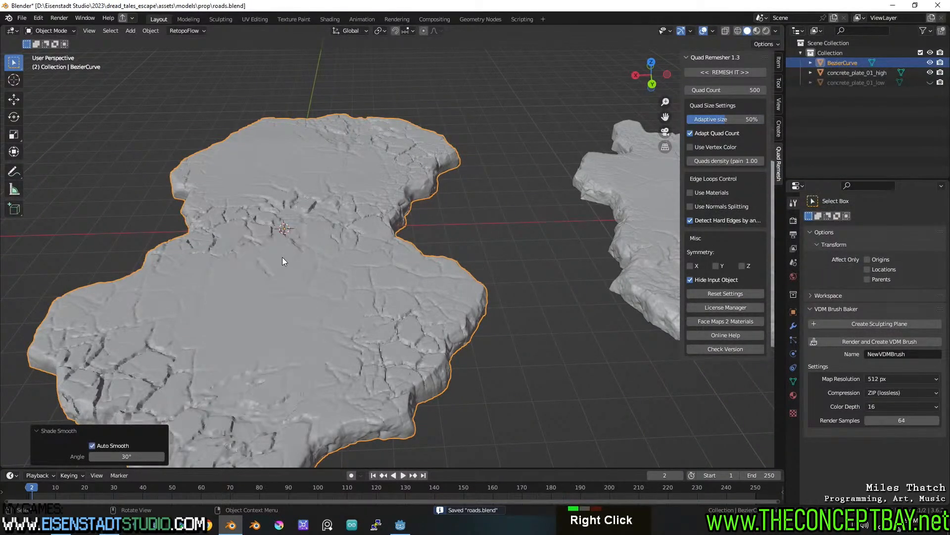
scroll(278, 260, up, 3)
middle_drag(290, 251, 348, 256)
Step: Set the slab back to plain Shade Smooth and save the file
right_click(348, 254)
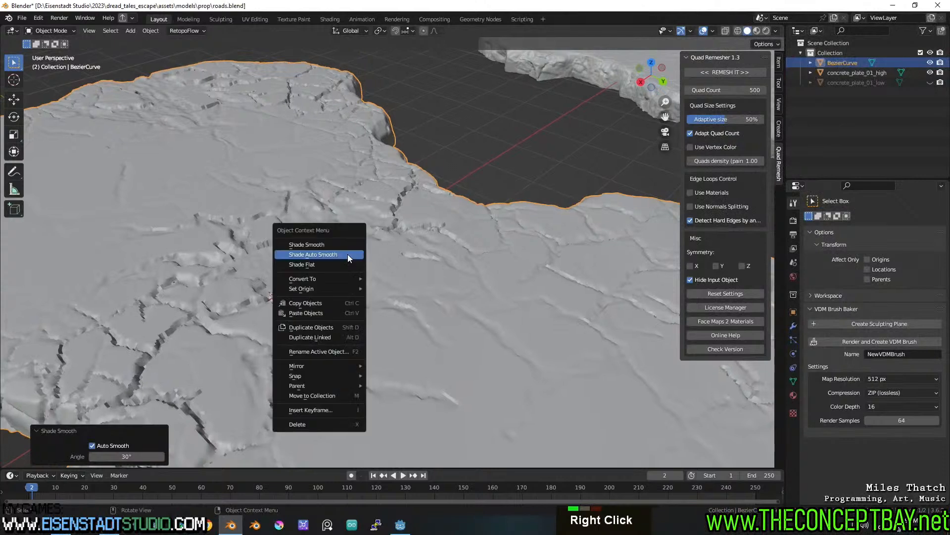
click(343, 245)
scroll(344, 244, down, 4)
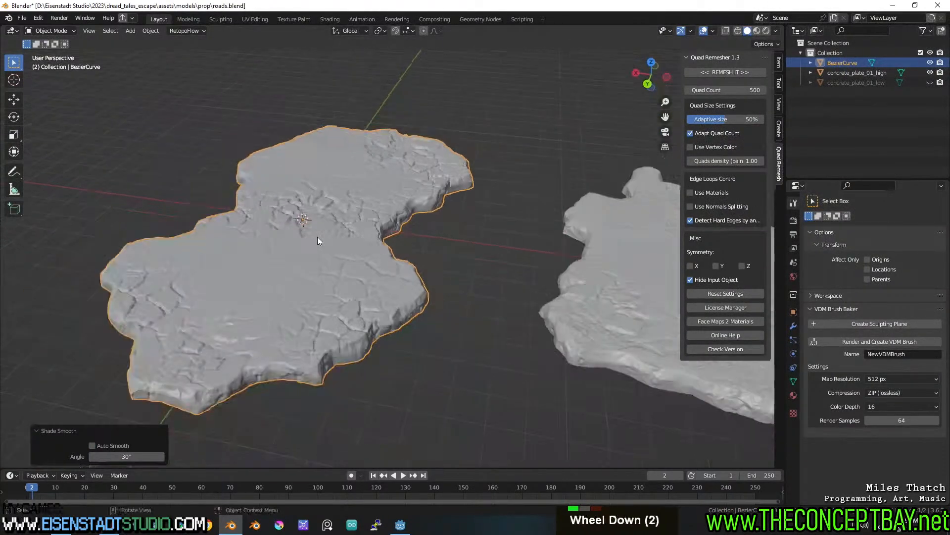
shift+middle_drag(434, 233, 380, 200)
key(ctrl+s)
double_click(298, 248)
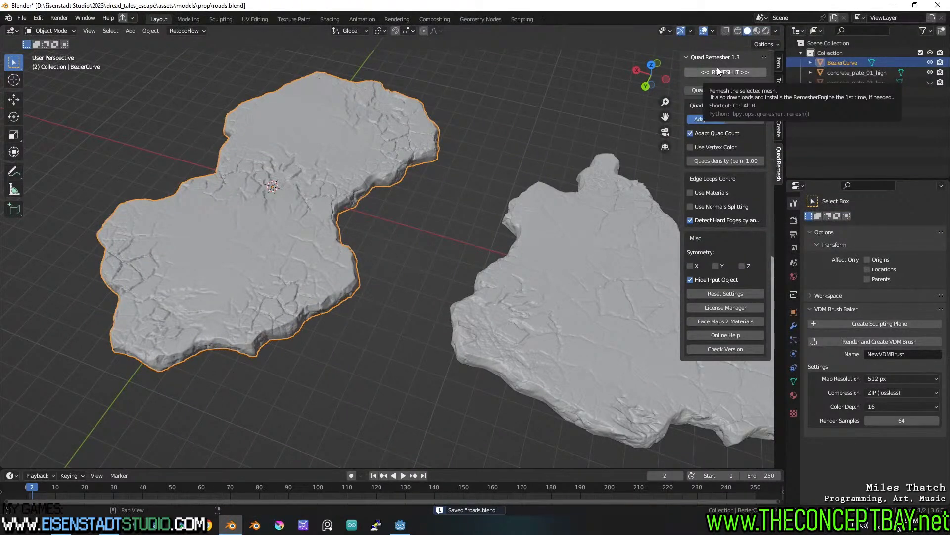
Step: Rename the BezierCurve object to concrete_plate_02_high, reusing the name copied from concrete_plate_01_high
click(854, 72)
key(F2)
key(ctrl+c)
key(Escape)
key(F2)
key(Escape)
click(852, 63)
key(F2)
key(ctrl+v)
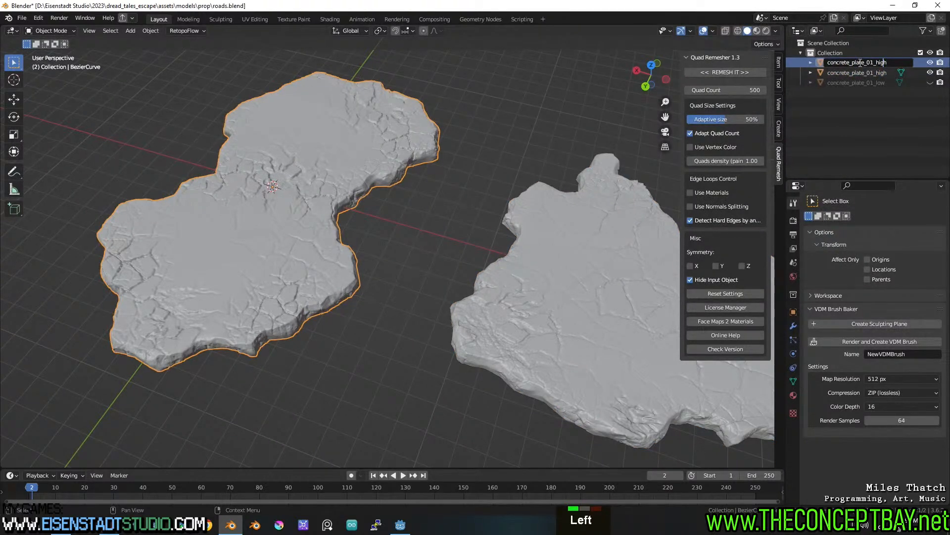
key(Left)
key(BackSpace)
text(2)
key(Return)
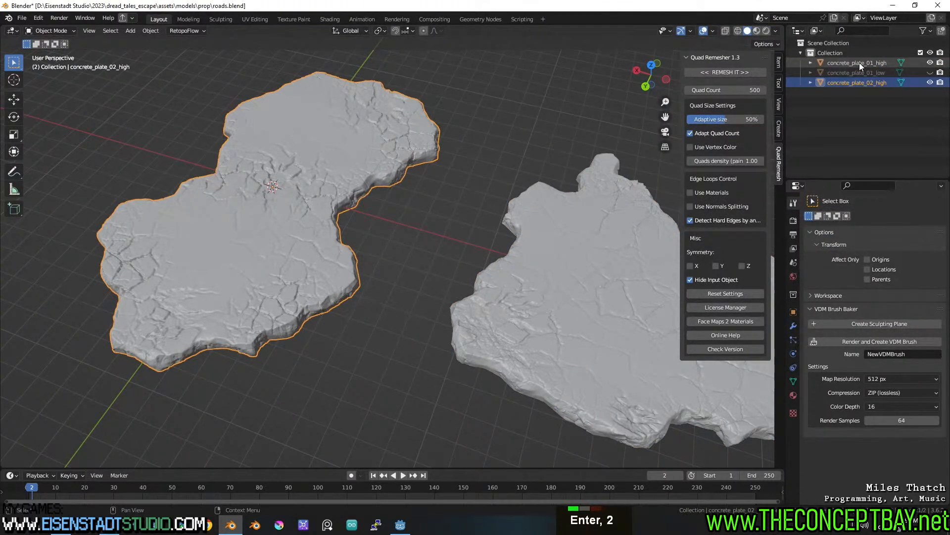
Step: Remesh concrete_plate_02_high into a low-poly version with Quad Remesher at its current settings and check the resulting mesh
click(726, 71)
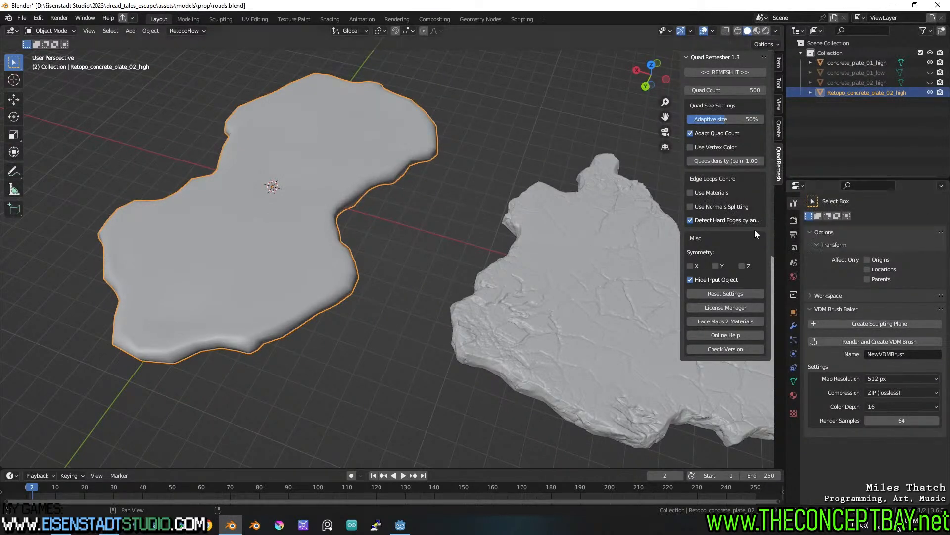
middle_drag(459, 170, 486, 180)
scroll(482, 177, up, 2)
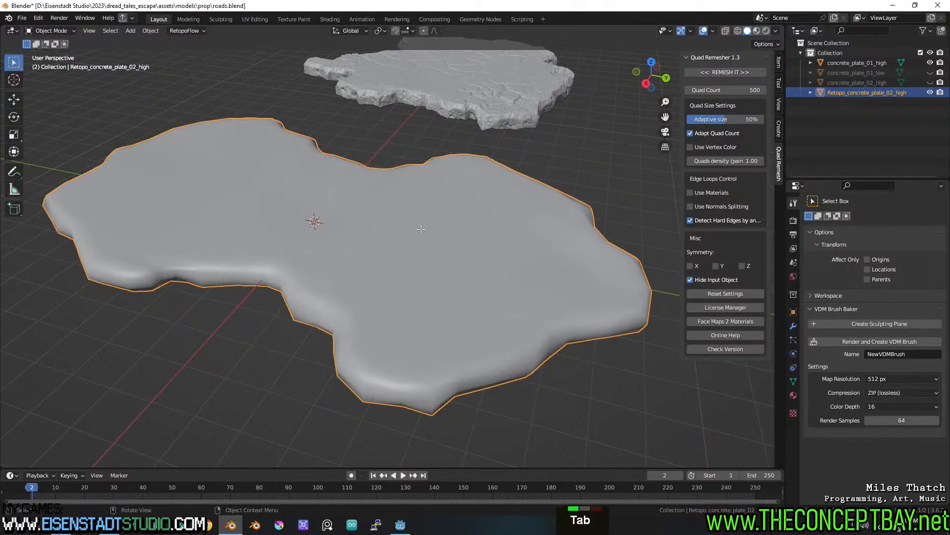
key(Tab)
key(Tab)
middle_drag(421, 228, 369, 255)
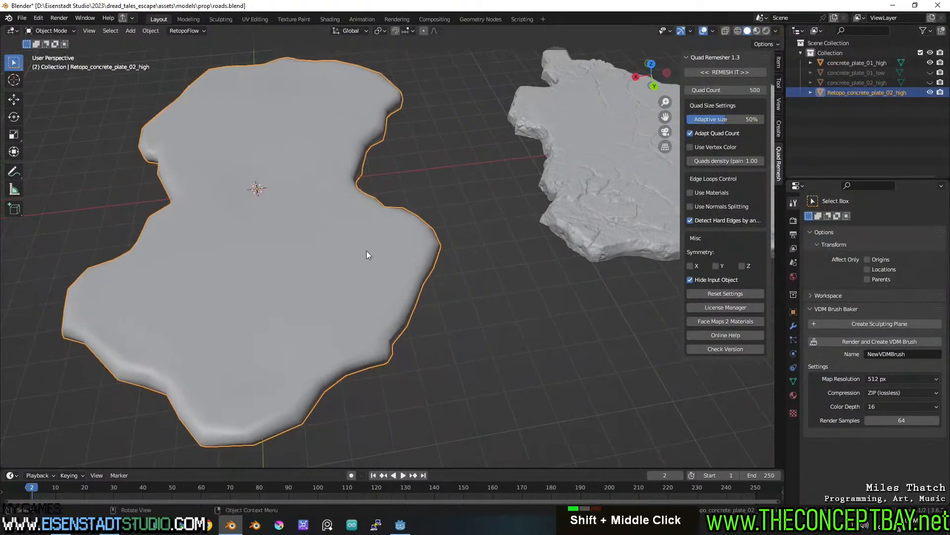
Step: Rename the Retopo_concrete_plate_02_high object to concrete_plate_01_low and save the file
click(865, 64)
key(F2)
key(Escape)
key(ctrl+c)
double_click(883, 93)
key(F2)
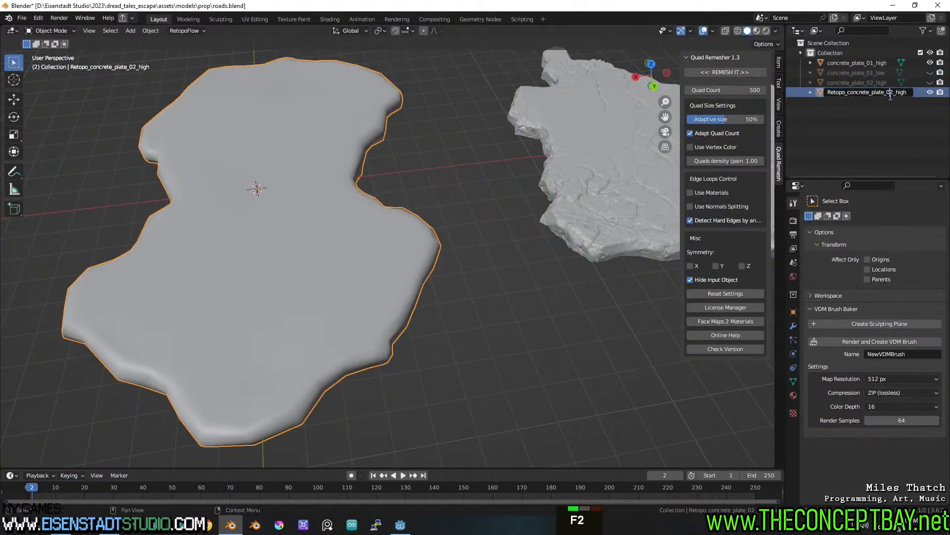
drag(893, 94, 733, 95)
key(ctrl+v)
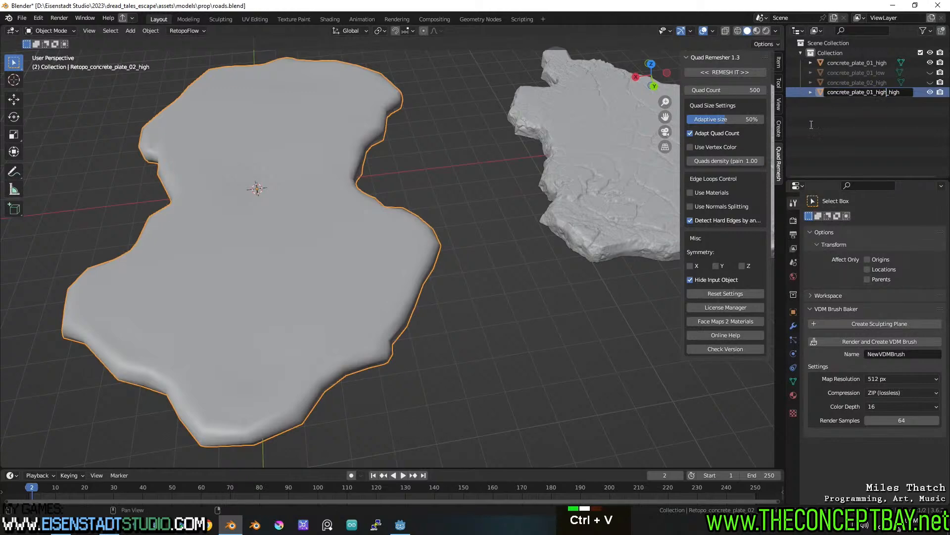
drag(900, 94, 876, 99)
text(low)
key(Return)
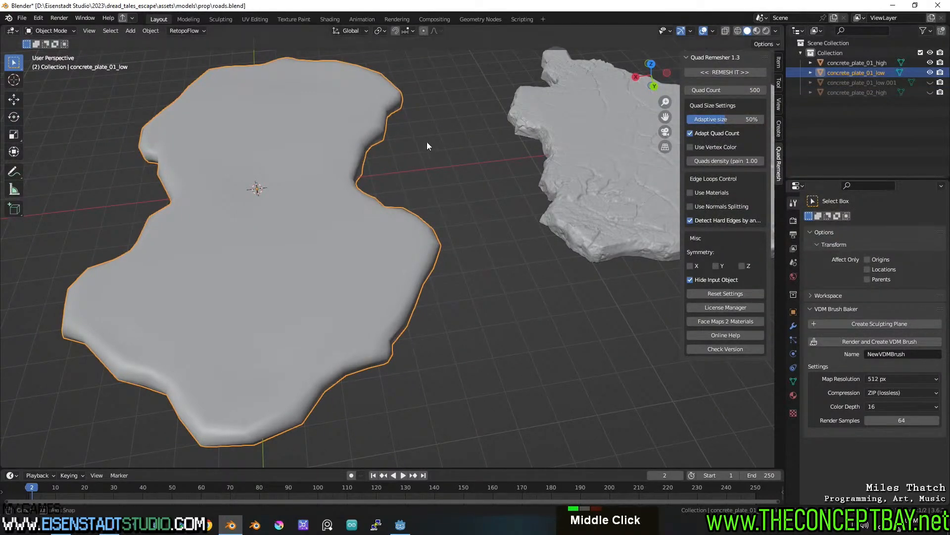
key(ctrl+s)
Step: Toggle the visibility of the plate objects to check which mesh each name refers to
scroll(436, 135, down, 2)
middle_drag(446, 126, 338, 181)
click(930, 73)
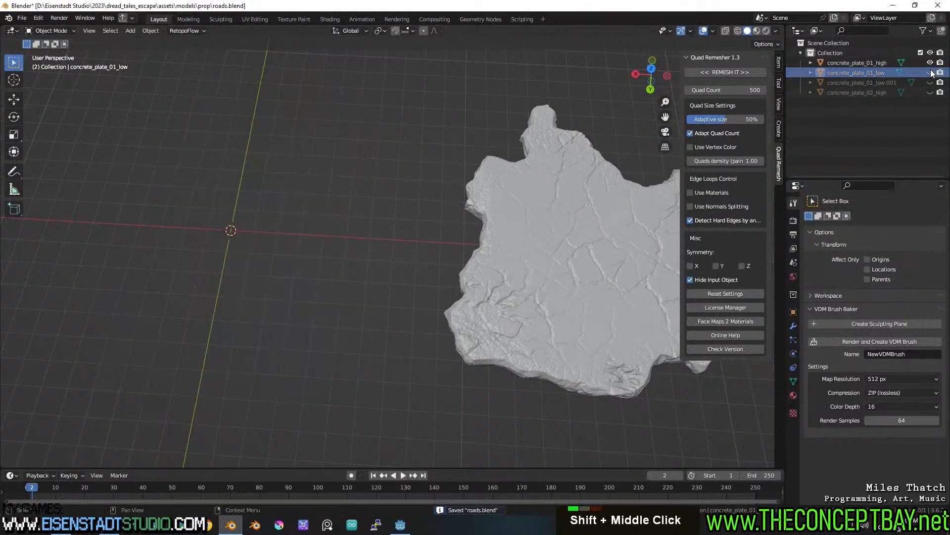
double_click(931, 63)
click(930, 82)
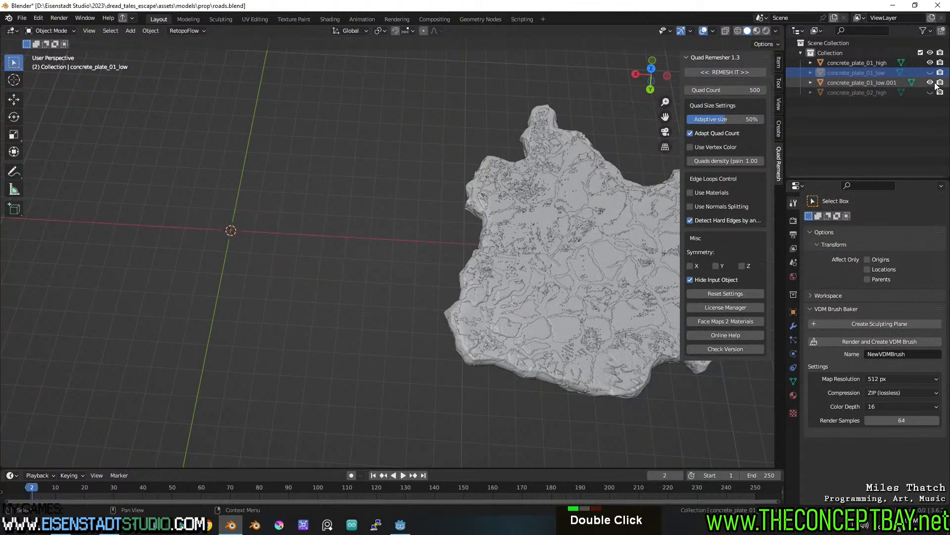
click(930, 73)
Step: Rename the remeshed plate to concrete_plate_02_low, based on the copied name of concrete_plate_02_high, and hide it
click(884, 74)
click(881, 65)
click(881, 72)
double_click(881, 92)
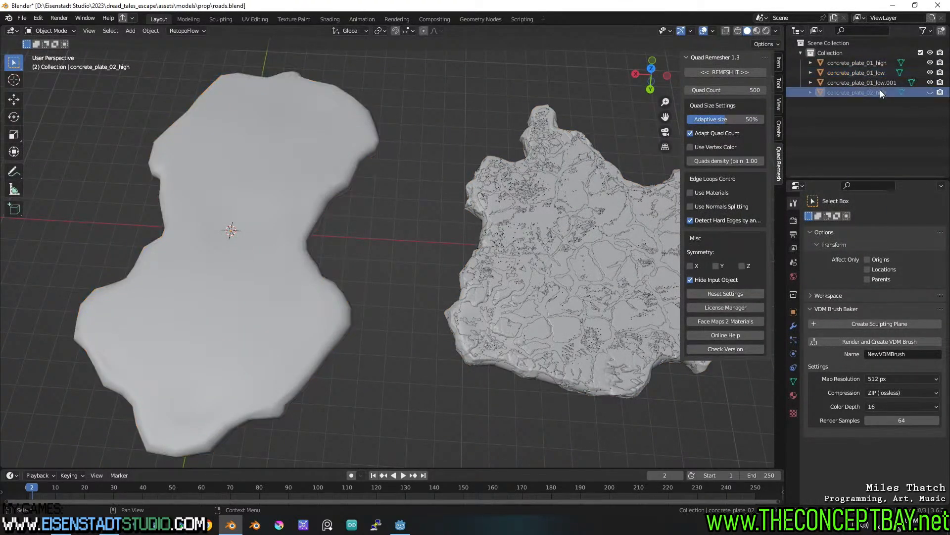
key(ctrl+c)
key(Escape)
double_click(879, 72)
key(ctrl+v)
key(BackSpace)
key(BackSpace)
key(BackSpace)
key(BackSpace)
text(low)
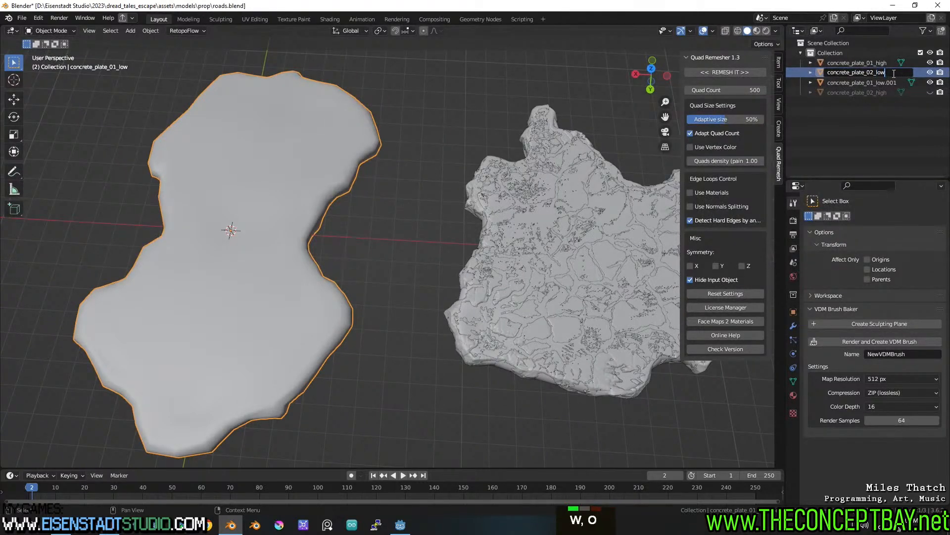
key(Return)
click(931, 92)
Step: Remove the .001 suffix so the first plate's low-poly mesh is named concrete_plate_01_low
click(892, 73)
key(F2)
key(BackSpace)
key(BackSpace)
key(BackSpace)
key(BackSpace)
key(Return)
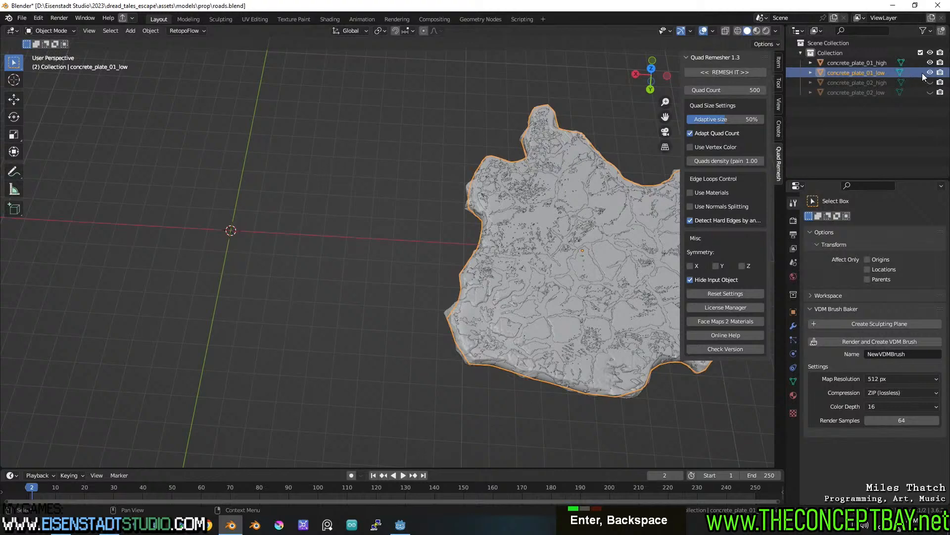
Step: Hide concrete_plate_01_low and show concrete_plate_02_high, leaving only the two high-poly plates visible
click(930, 72)
click(930, 83)
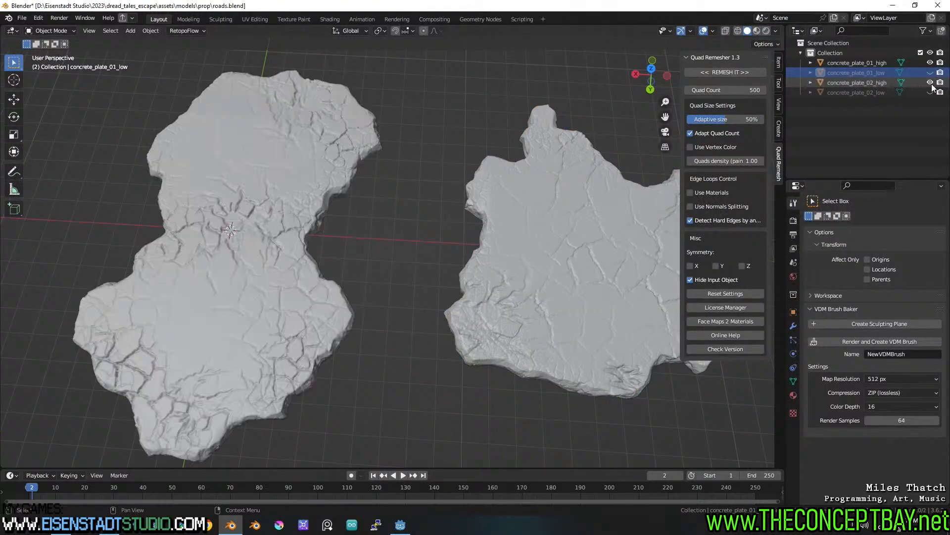
click(931, 93)
click(931, 92)
Step: Switch to a top orthographic view of both high-poly plates and save the file
scroll(528, 197, down, 2)
alt+middle_drag(497, 241, 498, 220)
scroll(426, 239, down, 1)
shift+middle_drag(426, 240, 340, 236)
scroll(405, 236, up, 4)
key(ctrl+s)
scroll(405, 237, down, 3)
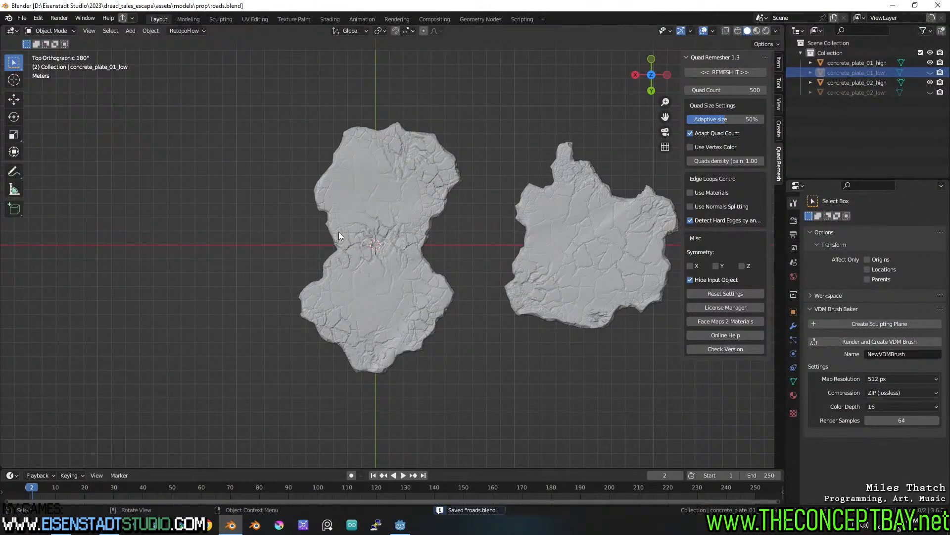
key(ctrl+a)
key(Tab)
key(Escape)
key(shift+a)
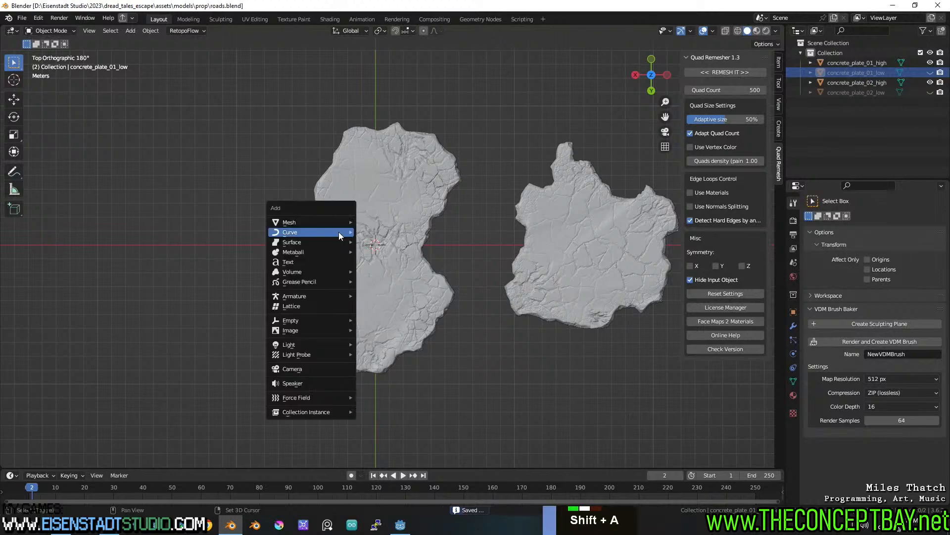
key(Escape)
Step: Move concrete_plate_02_high about 19.2 m along the global X axis, away from the origin
click(417, 292)
key(g)
key(x)
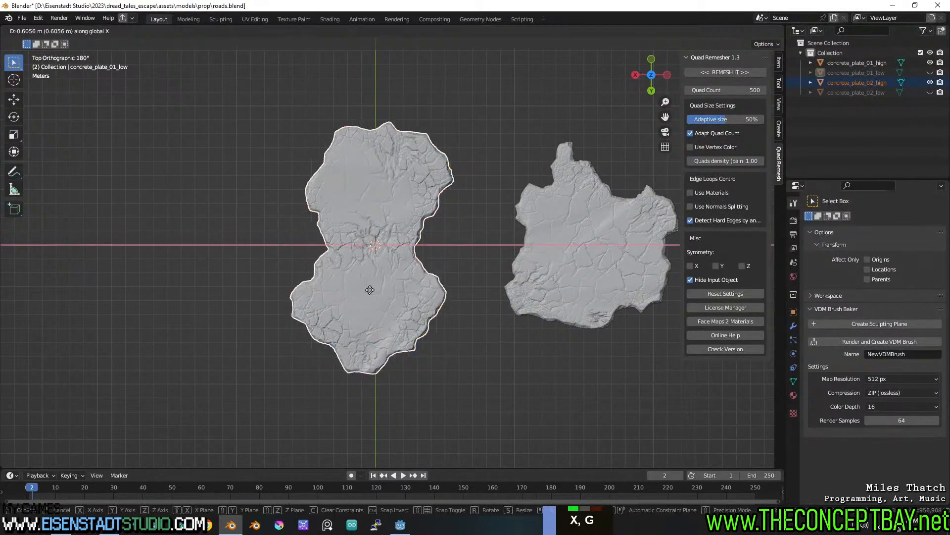
click(155, 286)
Step: Add a Bezier curve at the origin and delete its default points in Edit Mode
key(shift+a)
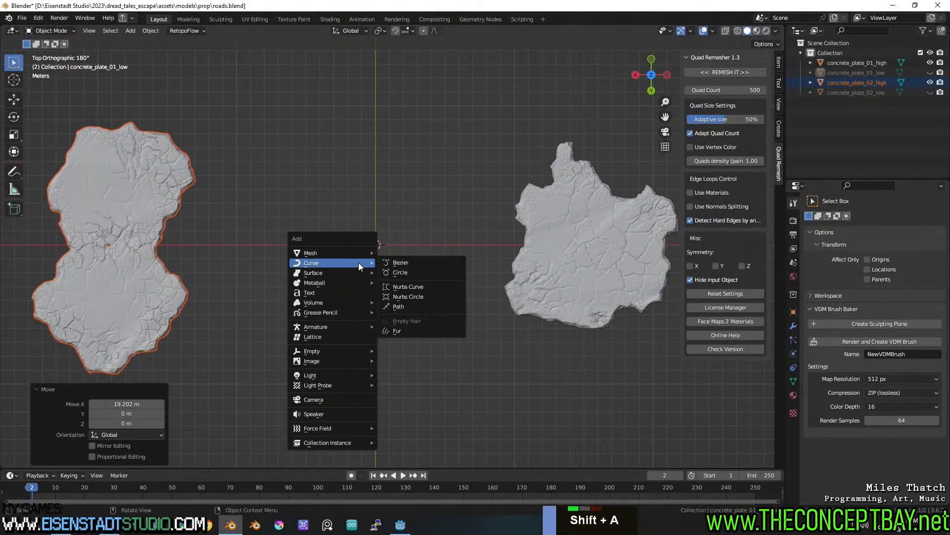
click(396, 263)
key(Tab)
key(x)
click(411, 258)
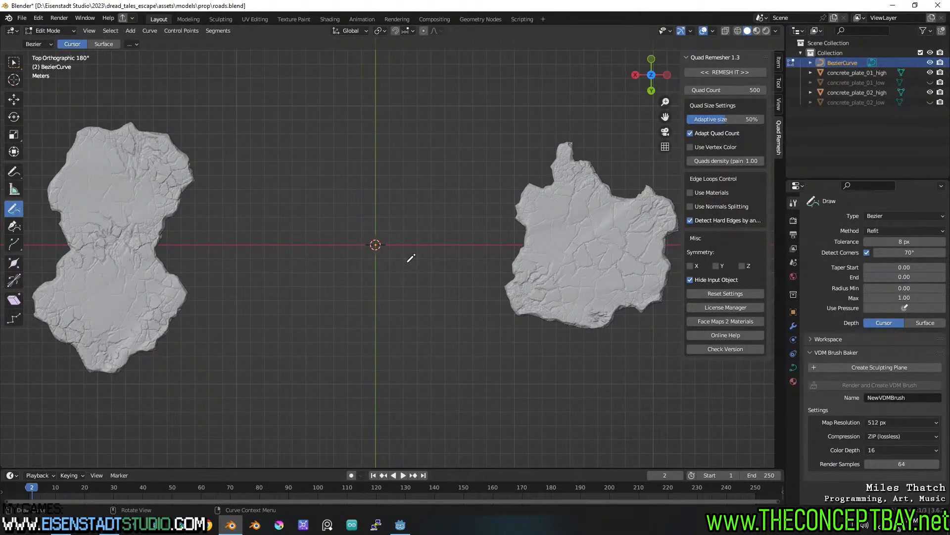
Step: Draw a jagged, roughly round freehand plate outline around the origin, between the two existing plates
drag(329, 150, 311, 143)
mouse_move(280, 190)
mouse_down()
mouse_move(241, 264)
mouse_move(292, 330)
mouse_move(354, 375)
mouse_move(403, 364)
mouse_move(467, 319)
mouse_move(456, 267)
mouse_up()
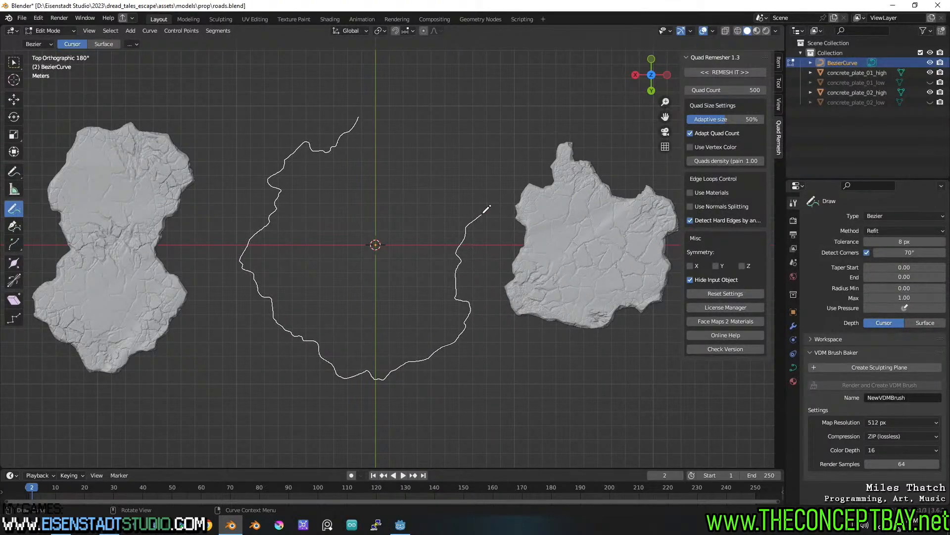
mouse_move(500, 130)
mouse_down()
mouse_move(482, 105)
mouse_move(436, 117)
mouse_move(393, 106)
mouse_move(361, 115)
mouse_up()
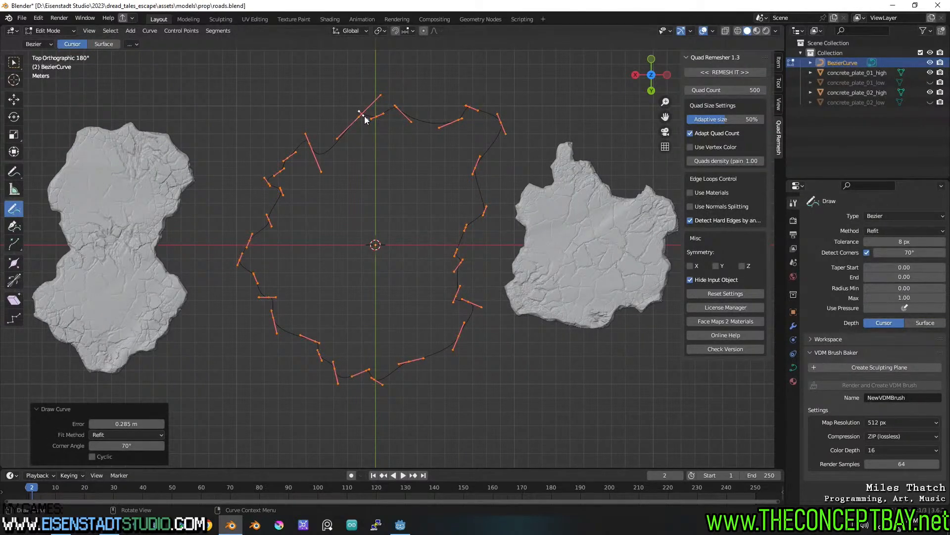
Step: Lower the drawn curve's fitting error so it follows the outline closely, and set its spline type to Poly
shift+drag(127, 424, 96, 424)
middle_drag(440, 298, 465, 224)
shift+drag(146, 423, 149, 415)
right_click(183, 339)
mouse_move(217, 339)
click(252, 341)
middle_drag(276, 336, 276, 270)
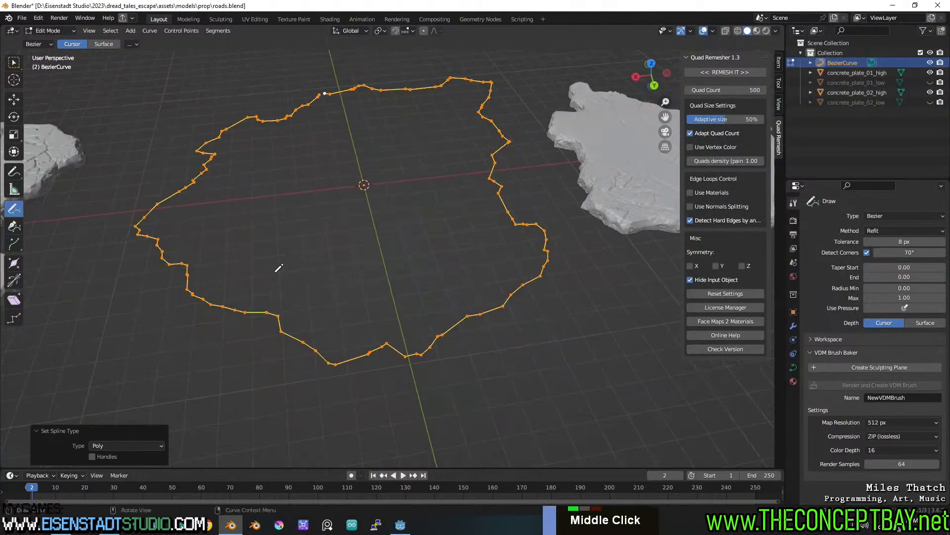
Step: Convert the outline curve to a mesh in Object Mode
key(Tab)
right_click(274, 273)
mouse_move(287, 309)
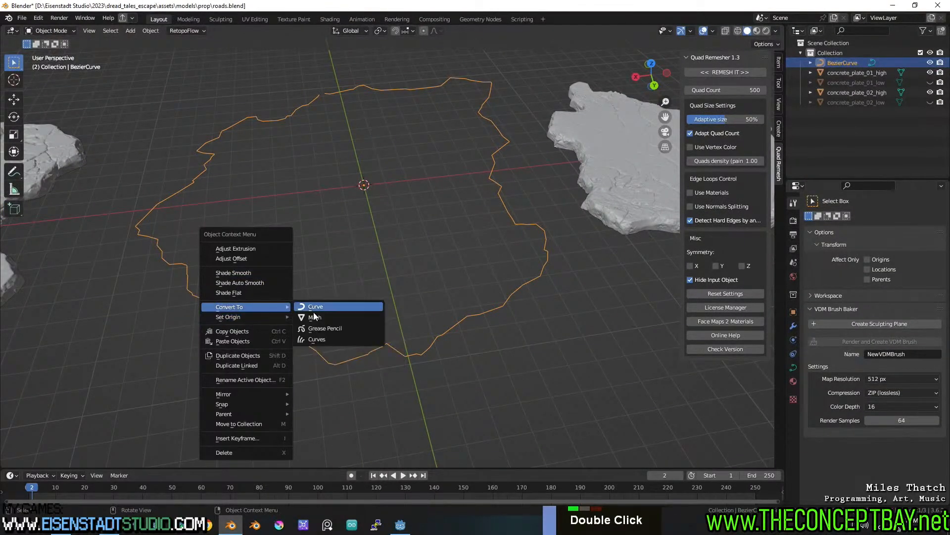
click(313, 317)
Step: Fill the entire outline mesh with a face in Edit Mode and view it from the back
key(a)
key(Tab)
key(f)
alt+middle_drag(313, 316, 394, 279)
scroll(439, 248, up, 2)
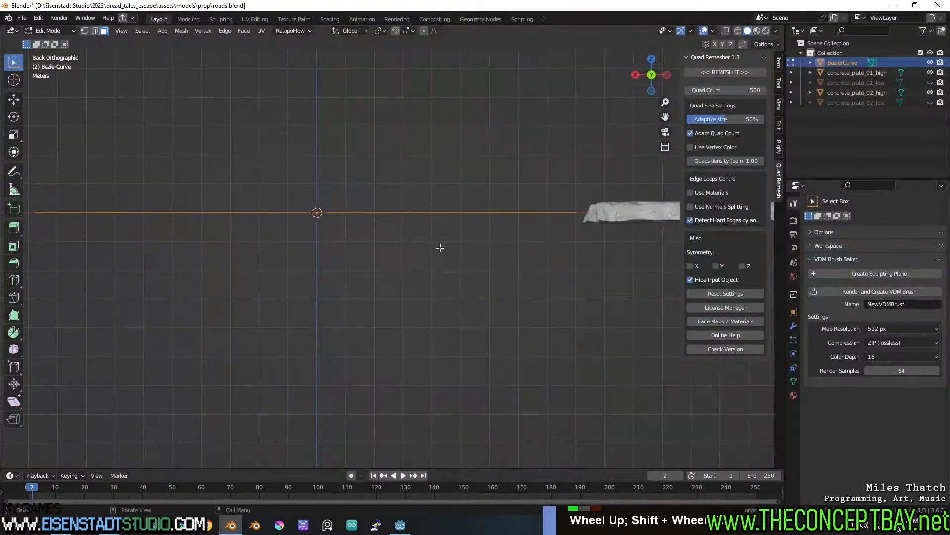
Step: Raise the filled outline face about 0.33 m and extrude it downward about 0.76 m into a thick slab
key(g)
key(z)
click(443, 240)
key(e)
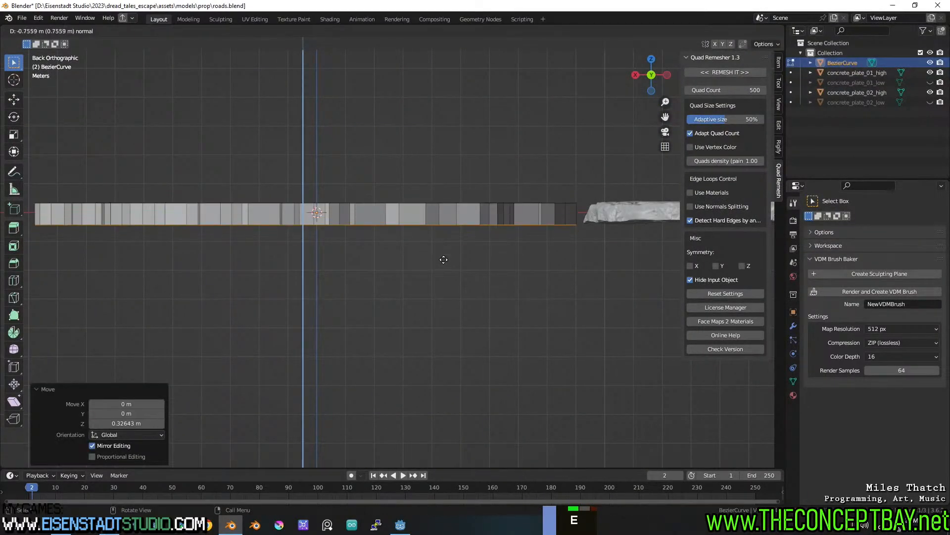
click(443, 259)
middle_drag(443, 259, 477, 278)
Step: Apply the Randomize transform to the whole slab mesh and raise its amount slightly above 0.1 m to roughen the outline
key(a)
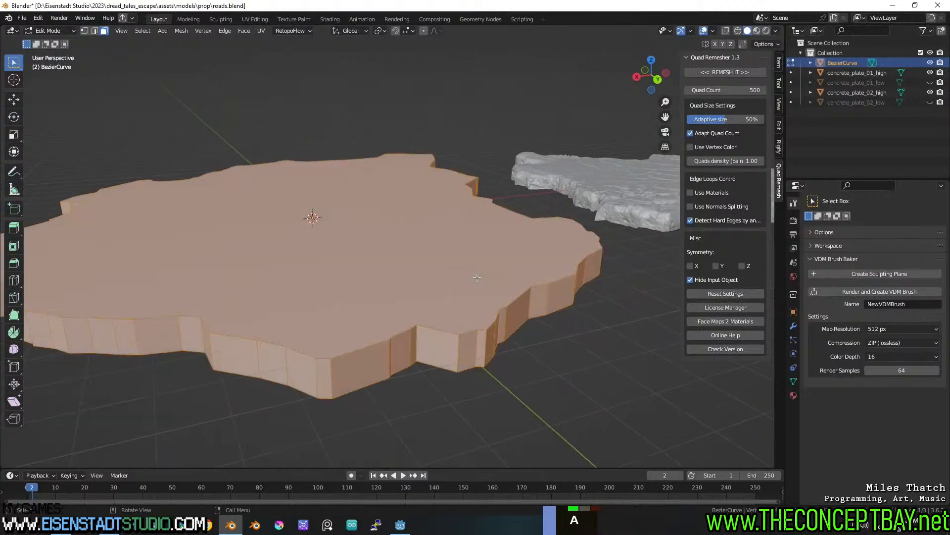
click(181, 31)
mouse_move(217, 56)
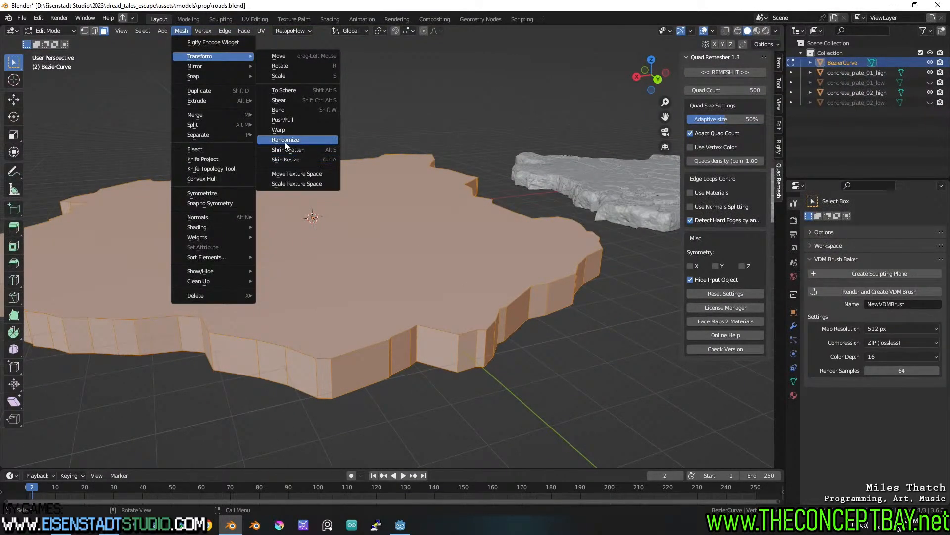
click(285, 140)
middle_drag(285, 142, 313, 145)
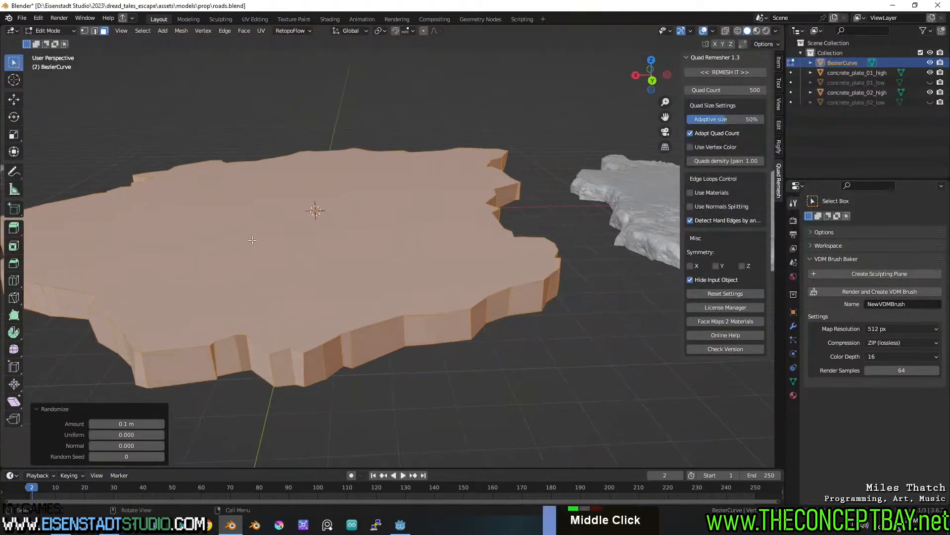
click(163, 423)
click(160, 424)
click(160, 424)
double_click(159, 424)
click(160, 424)
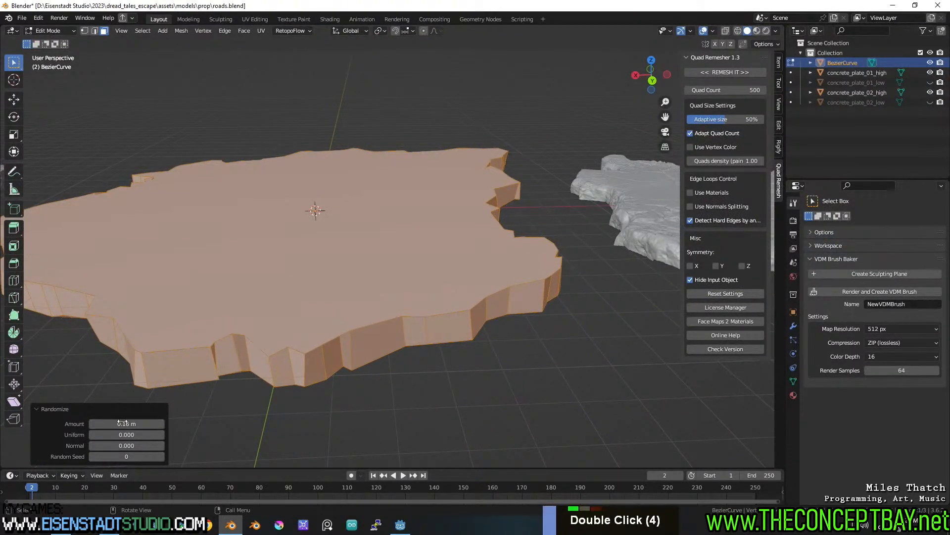
double_click(92, 423)
middle_drag(279, 350, 325, 314)
scroll(280, 353, down, 2)
Step: Put the slab into Sculpt Mode, reduce the voxel size below 0.1 m and voxel-remesh it
key(Tab)
key(ctrl+a)
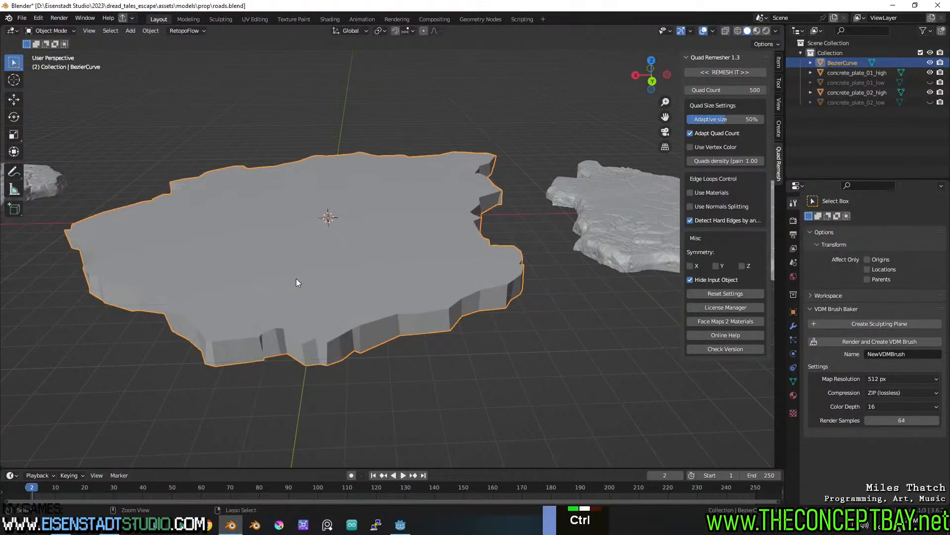
key(ctrl+Tab)
click(295, 335)
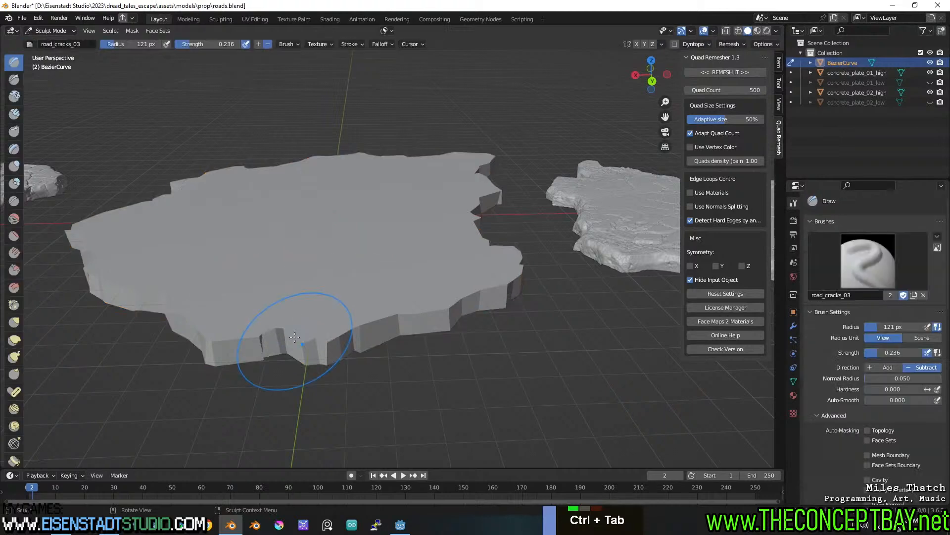
key(r)
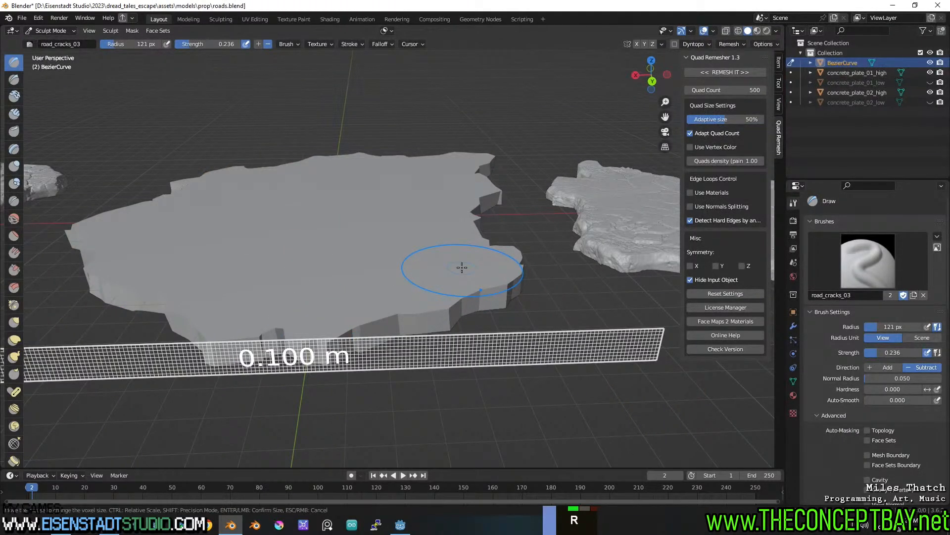
click(505, 262)
key(ctrl+r)
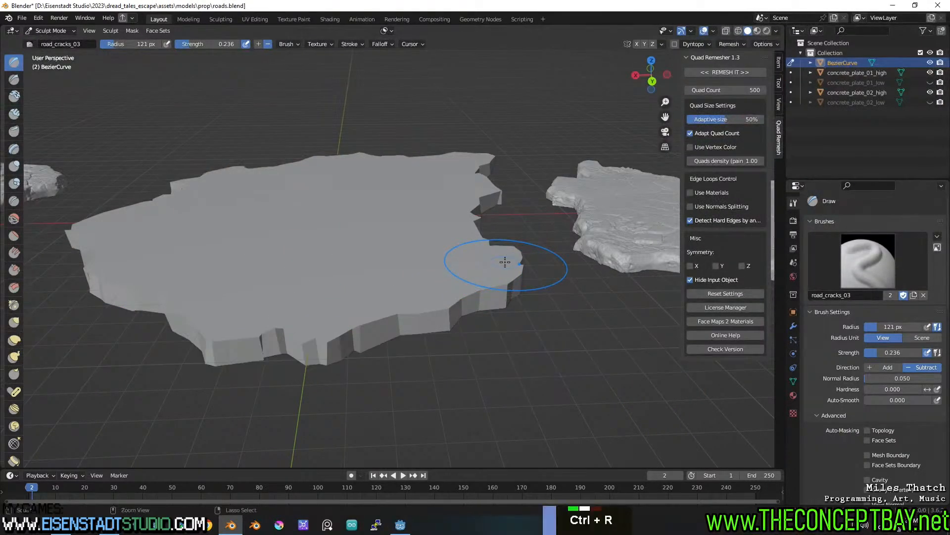
Step: Smooth the slab's top surface and rim all over with broad strokes to soften the faceted edges
mouse_move(250, 292)
shift+mouse_down()
mouse_move(230, 297)
mouse_move(165, 246)
shift+mouse_up()
shift+drag(223, 248, 198, 240)
scroll(272, 280, down, 3)
middle_drag(197, 240, 295, 293)
mouse_move(295, 293)
shift+middle_down()
mouse_move(306, 263)
mouse_move(366, 323)
shift+middle_up()
scroll(366, 322, up, 3)
mouse_move(393, 324)
shift+mouse_down()
mouse_move(244, 320)
mouse_move(213, 257)
mouse_move(205, 204)
mouse_move(221, 132)
mouse_move(250, 96)
shift+mouse_up()
mouse_move(401, 214)
shift+mouse_down()
mouse_move(346, 106)
mouse_move(295, 84)
mouse_move(303, 99)
mouse_move(277, 372)
mouse_move(237, 321)
mouse_move(408, 316)
shift+mouse_up()
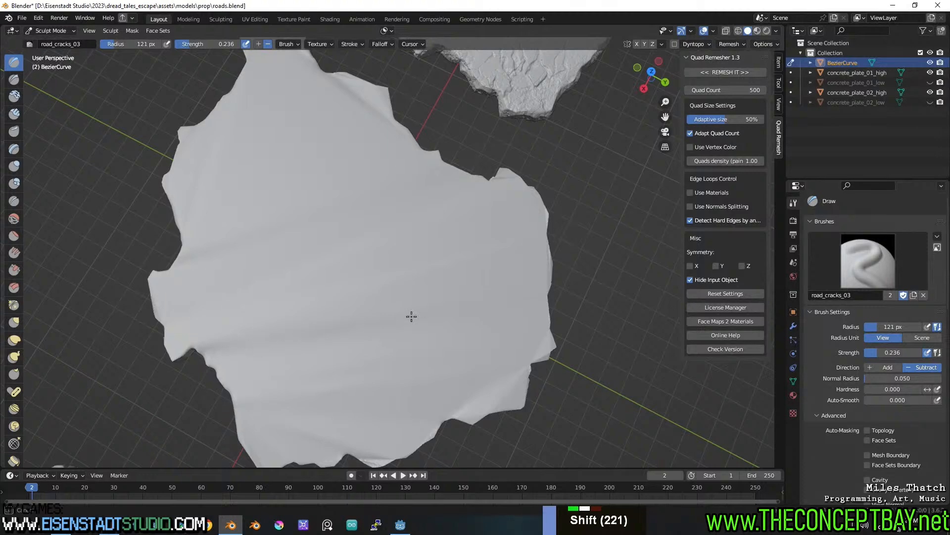
shift+middle_drag(341, 460, 328, 279)
mouse_move(322, 325)
shift+mouse_down()
mouse_move(305, 300)
mouse_move(375, 319)
mouse_move(491, 262)
mouse_move(515, 226)
shift+mouse_up()
shift+middle_drag(221, 203, 355, 169)
scroll(355, 168, up, 2)
mouse_move(433, 144)
shift+middle_down()
mouse_move(367, 191)
mouse_move(335, 242)
shift+middle_up()
shift+drag(335, 243, 243, 312)
mouse_move(228, 259)
shift+mouse_down()
mouse_move(212, 219)
mouse_move(295, 142)
mouse_move(329, 132)
mouse_move(274, 98)
shift+mouse_up()
mouse_move(416, 274)
middle_down()
mouse_move(346, 218)
mouse_move(364, 242)
mouse_move(353, 264)
middle_up()
scroll(333, 208, up, 2)
shift+middle_drag(353, 265, 327, 284)
shift+drag(277, 297, 265, 300)
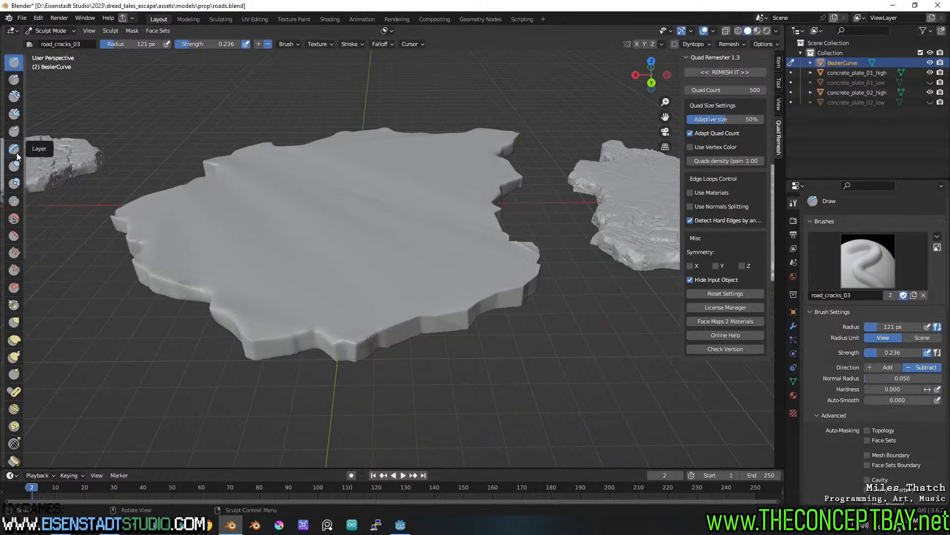
Step: Choose the Scrape brush and chip the slab's rim on the positive Y side into flat facets
click(13, 268)
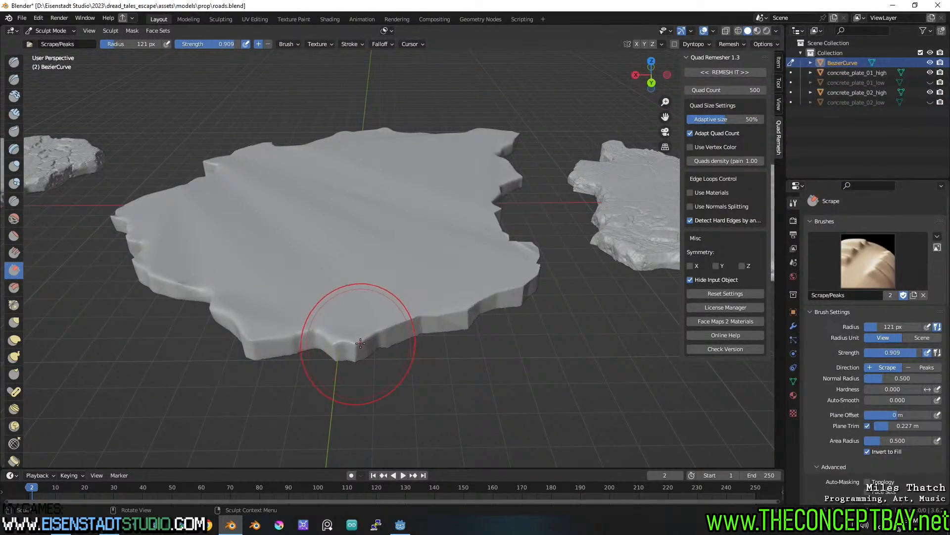
scroll(369, 347, up, 1)
scroll(416, 349, up, 1)
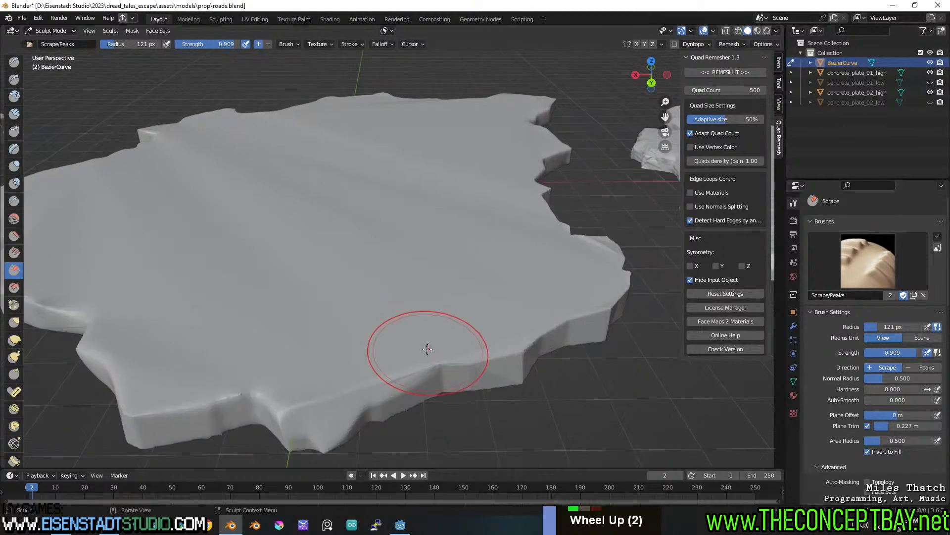
middle_drag(428, 349, 403, 340)
key(ctrl+z)
shift+drag(342, 335, 459, 328)
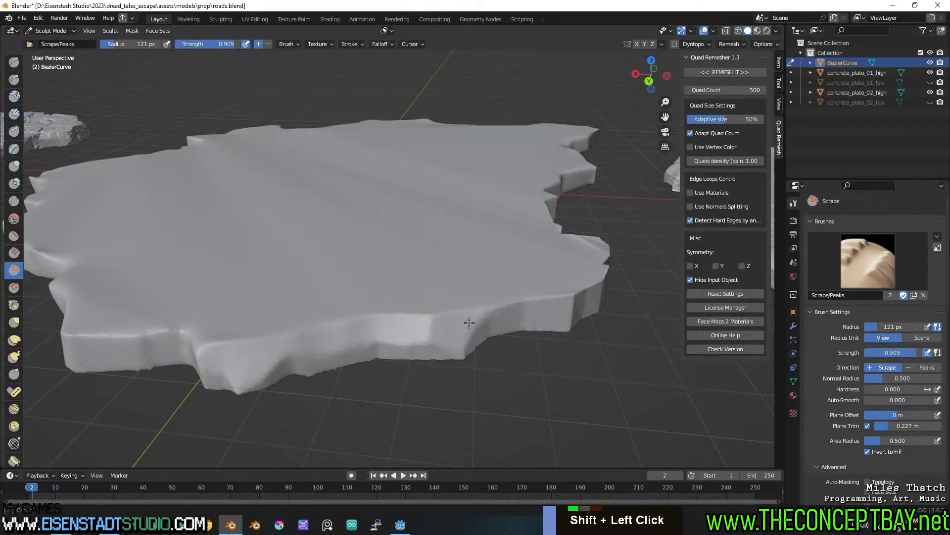
middle_drag(446, 333, 390, 350)
drag(447, 353, 417, 354)
drag(476, 344, 520, 323)
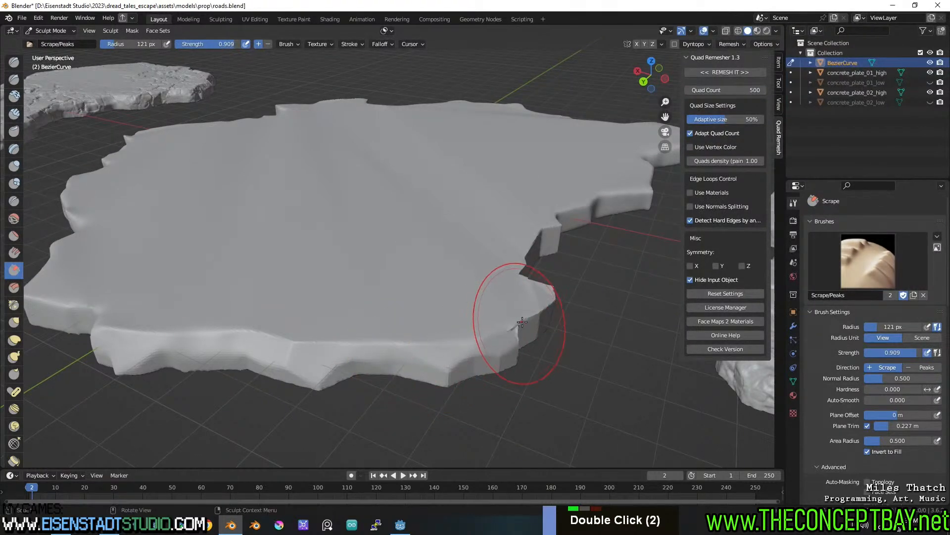
Step: Scrape and smooth the jagged rim on the slab's negative X side with the large brush, undoing the last stroke
mouse_move(492, 329)
middle_down()
mouse_move(391, 364)
mouse_move(364, 361)
middle_up()
scroll(276, 329, up, 1)
mouse_move(181, 315)
shift+mouse_down()
mouse_move(164, 317)
mouse_move(223, 320)
mouse_move(186, 333)
mouse_move(193, 340)
shift+mouse_up()
drag(191, 337, 211, 331)
mouse_move(250, 313)
mouse_down()
mouse_move(259, 319)
mouse_move(239, 316)
mouse_move(307, 317)
mouse_up()
mouse_move(369, 324)
shift+mouse_down()
mouse_move(301, 314)
mouse_move(361, 314)
mouse_move(382, 329)
mouse_move(377, 342)
mouse_move(403, 325)
mouse_move(426, 334)
shift+mouse_up()
mouse_move(426, 333)
shift+middle_down()
mouse_move(445, 356)
mouse_move(364, 331)
shift+middle_up()
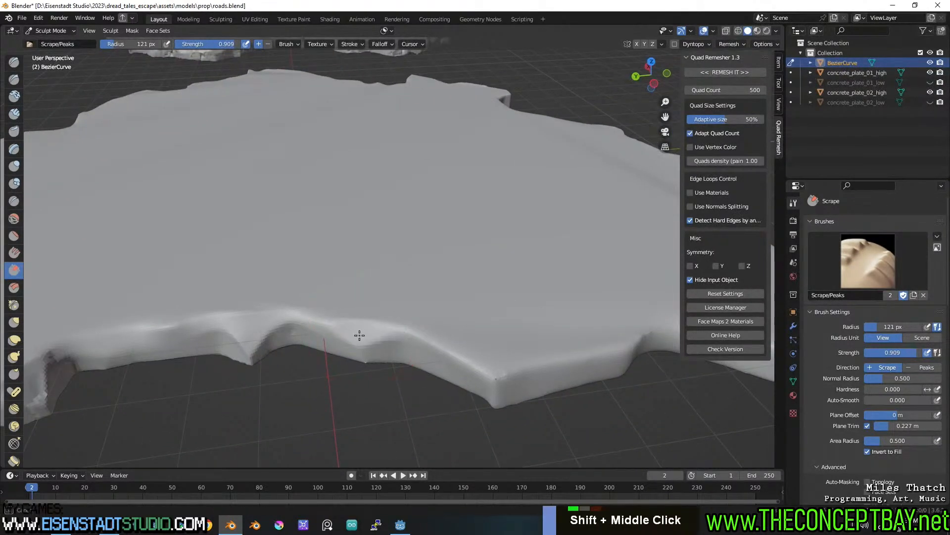
key(ctrl+z)
Step: Set the Scrape brush to radius 95 px and strength 0.691, and chip the notches and corner of the negative X rim
key(f)
click(305, 324)
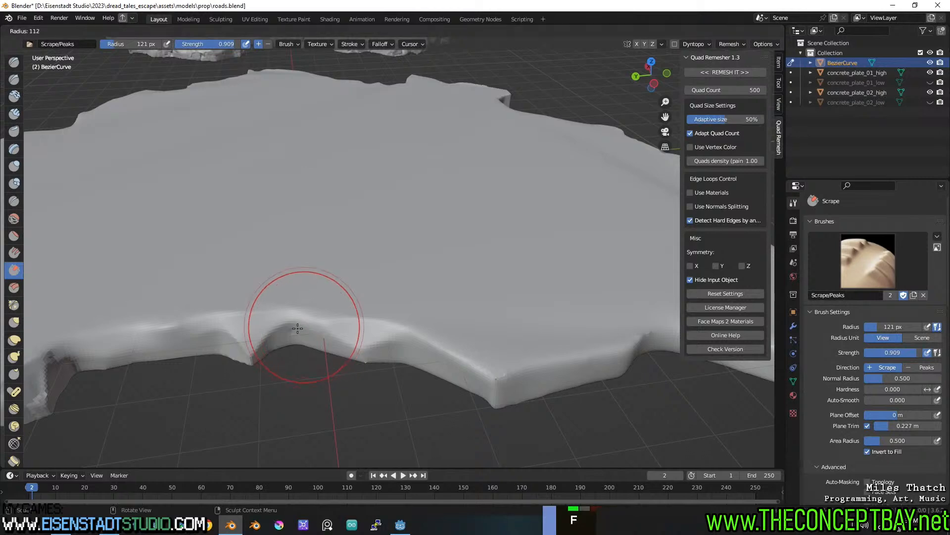
key(shift+f)
click(305, 323)
drag(300, 322, 325, 332)
drag(261, 327, 300, 331)
key(ctrl+z)
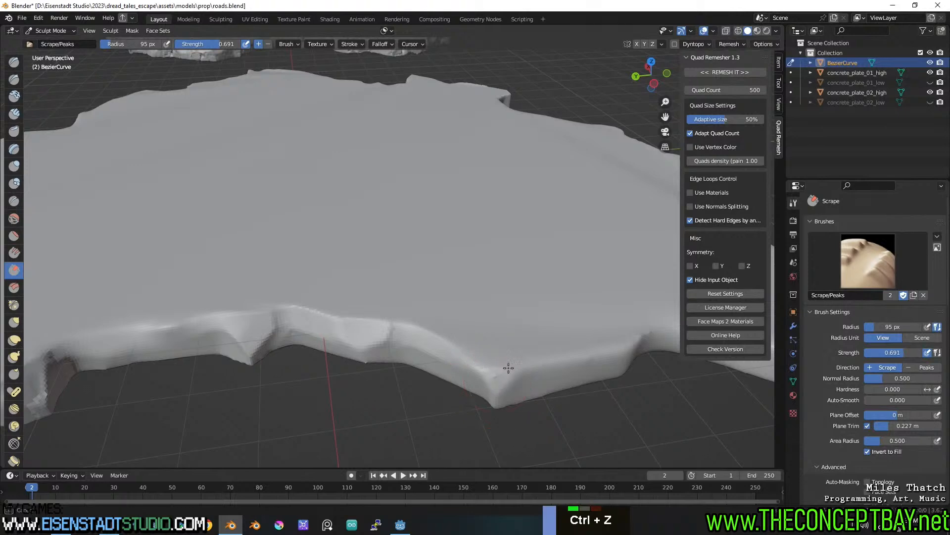
mouse_move(478, 368)
mouse_down()
mouse_move(469, 363)
mouse_move(524, 369)
mouse_up()
Step: Scrape and smooth the long concave rim running from the slab's negative X side toward negative Y
middle_drag(524, 369, 503, 367)
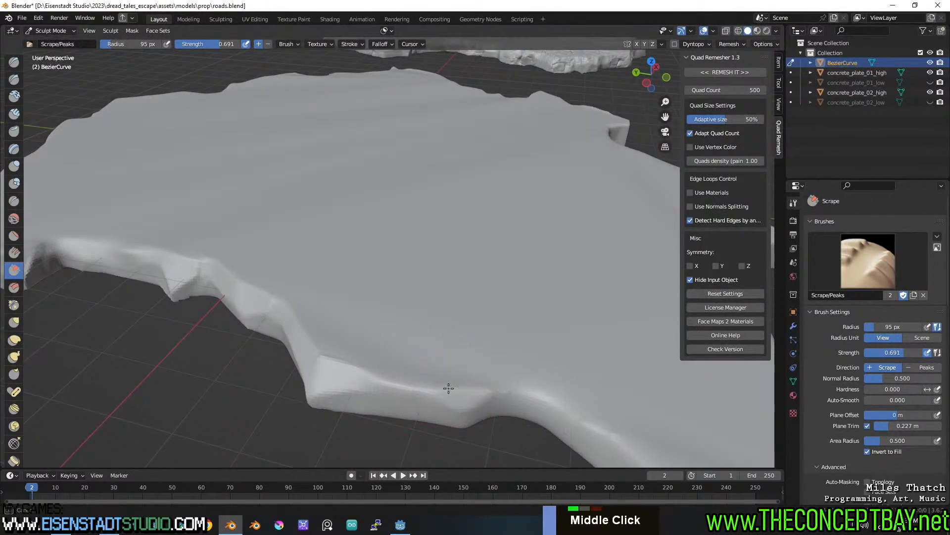
scroll(407, 304, down, 2)
shift+middle_drag(469, 380, 411, 303)
scroll(445, 321, up, 2)
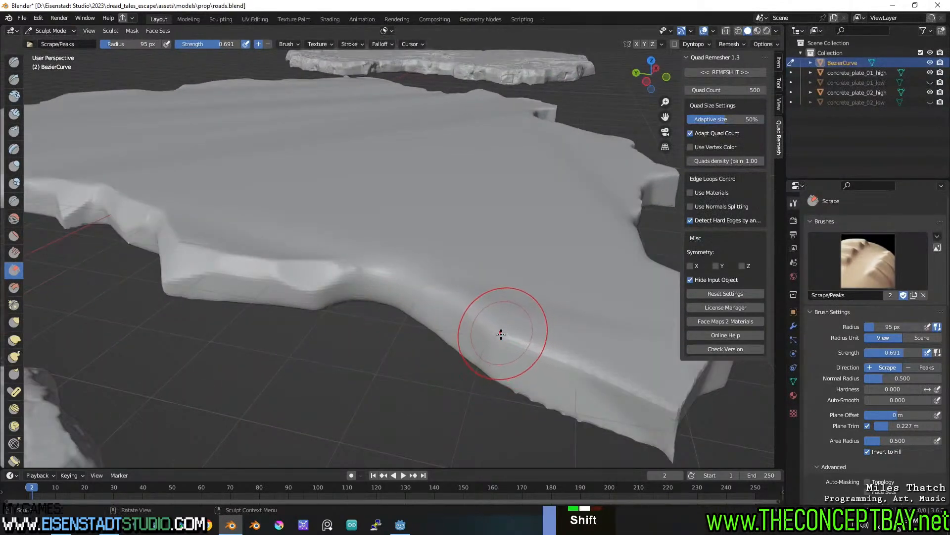
mouse_move(374, 292)
shift+mouse_down()
mouse_move(466, 339)
mouse_move(530, 350)
shift+mouse_up()
shift+middle_drag(539, 352, 512, 349)
mouse_move(552, 389)
shift+mouse_down()
mouse_move(558, 394)
mouse_move(562, 377)
mouse_move(494, 367)
mouse_move(526, 370)
shift+mouse_up()
middle_drag(527, 370, 474, 368)
Step: Scrape chipped facets into the protruding corner and the first stretch of the slab's negative Y rim
mouse_move(280, 341)
middle_down()
mouse_move(269, 353)
mouse_move(358, 328)
mouse_move(287, 333)
middle_up()
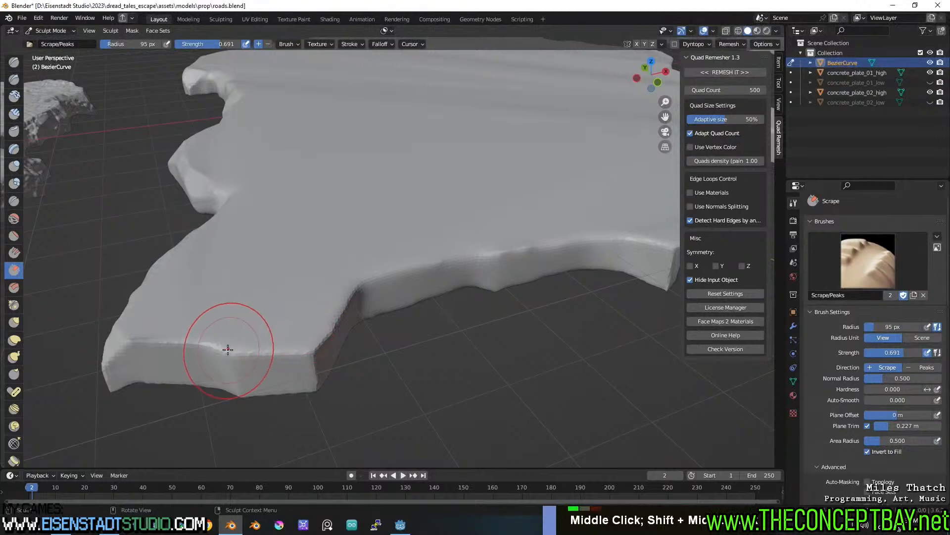
mouse_move(198, 345)
shift+mouse_down()
mouse_move(142, 343)
mouse_move(145, 353)
shift+mouse_up()
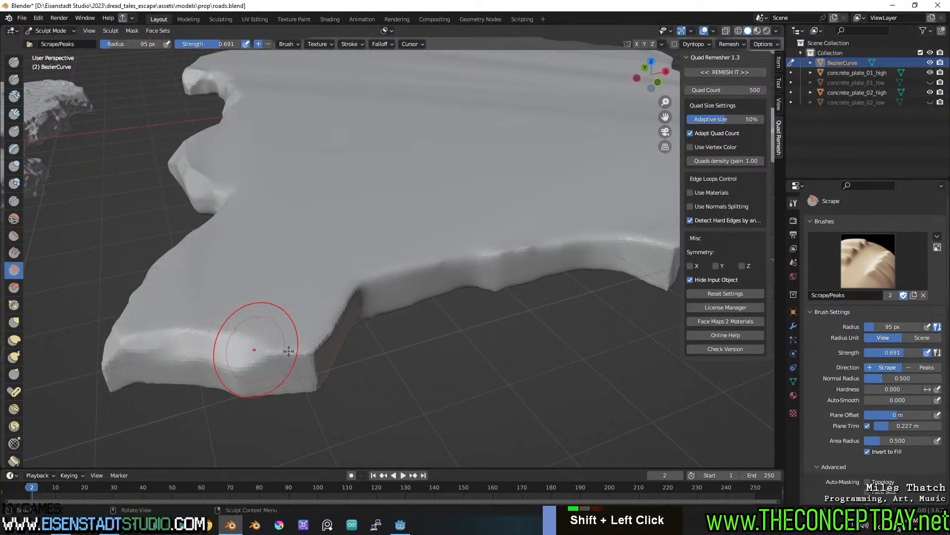
mouse_move(312, 351)
shift+mouse_down()
mouse_move(297, 357)
mouse_move(312, 348)
shift+mouse_up()
middle_drag(312, 344, 290, 341)
shift+drag(202, 343, 273, 284)
mouse_move(278, 281)
shift+mouse_down()
mouse_move(259, 296)
mouse_move(342, 268)
mouse_move(423, 272)
shift+mouse_up()
middle_drag(430, 287, 394, 276)
mouse_move(327, 280)
mouse_down()
mouse_move(307, 266)
mouse_move(378, 306)
mouse_up()
drag(397, 337, 494, 312)
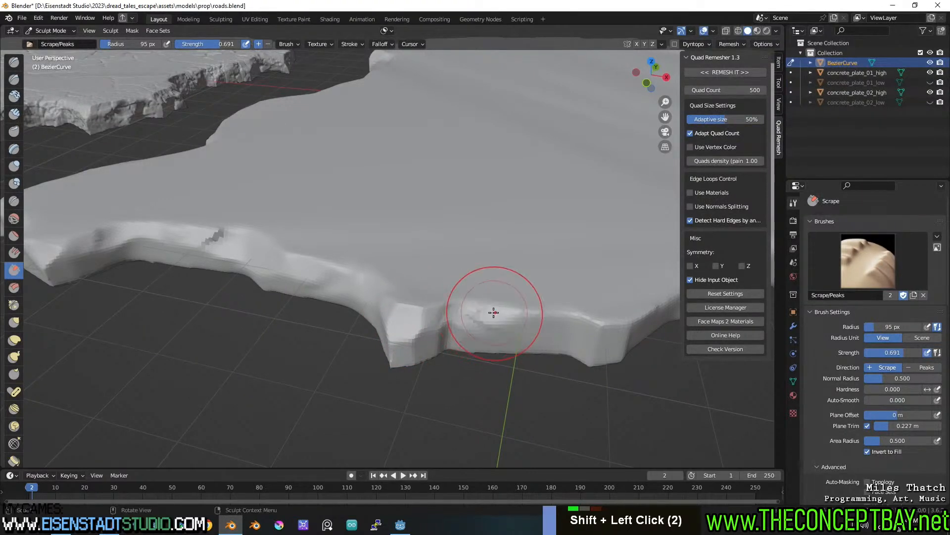
Step: Scrape the remaining negative Y rim, including its corners and recesses, toward the slab's positive X end
shift+middle_drag(542, 315, 468, 314)
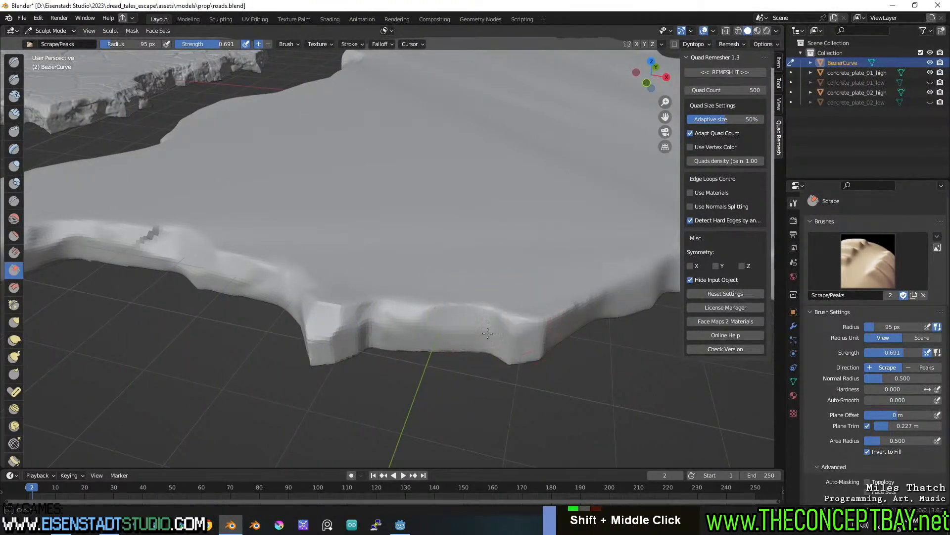
shift+middle_drag(549, 331, 389, 337)
drag(187, 301, 167, 311)
drag(230, 298, 207, 311)
mouse_move(287, 291)
mouse_down()
mouse_move(272, 277)
mouse_move(418, 300)
mouse_up()
mouse_move(419, 300)
middle_down()
mouse_move(484, 301)
mouse_move(386, 301)
middle_up()
mouse_move(386, 301)
mouse_down()
mouse_move(435, 307)
mouse_move(496, 288)
mouse_up()
shift+middle_drag(628, 224, 475, 283)
mouse_move(440, 318)
mouse_down()
mouse_move(430, 300)
mouse_move(441, 315)
mouse_move(417, 330)
mouse_up()
mouse_move(405, 300)
middle_down()
mouse_move(395, 331)
mouse_move(360, 344)
middle_up()
scroll(360, 343, up, 1)
mouse_move(360, 343)
mouse_down()
mouse_move(355, 380)
mouse_move(365, 372)
mouse_move(354, 356)
mouse_move(283, 344)
mouse_move(233, 354)
mouse_up()
middle_drag(233, 354, 301, 293)
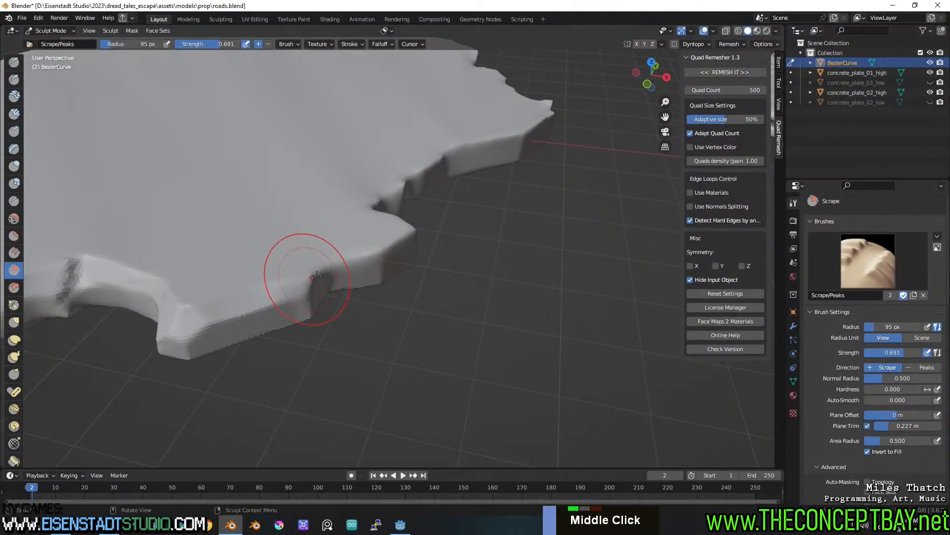
drag(363, 257, 384, 255)
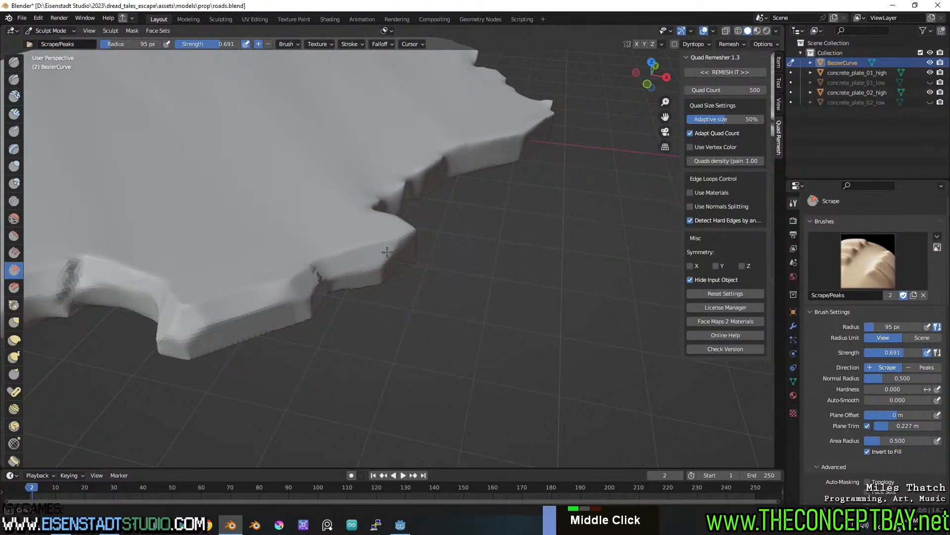
Step: Scrape and smooth the deep notch, curved edge and outer corner of the slab's positive X rim
mouse_move(381, 247)
middle_down()
mouse_move(306, 233)
mouse_move(304, 260)
middle_up()
scroll(303, 259, up, 2)
mouse_move(278, 255)
shift+mouse_down()
mouse_move(275, 265)
mouse_move(281, 233)
shift+mouse_up()
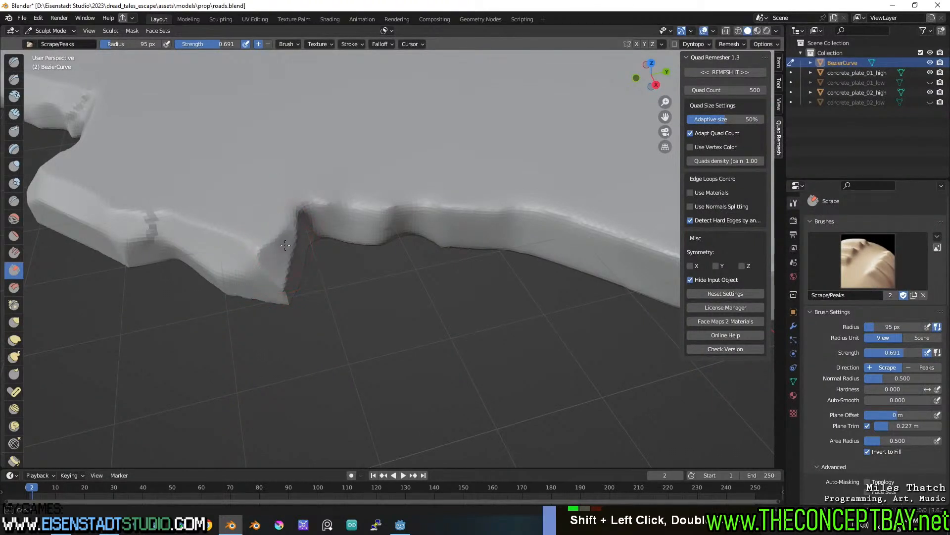
mouse_move(328, 206)
shift+mouse_down()
mouse_move(316, 207)
mouse_move(388, 204)
shift+mouse_up()
shift+drag(452, 217, 468, 201)
mouse_move(469, 202)
shift+middle_down()
mouse_move(367, 208)
mouse_move(431, 189)
mouse_move(344, 220)
shift+middle_up()
scroll(431, 189, down, 2)
mouse_move(345, 221)
mouse_down()
mouse_move(325, 237)
mouse_move(371, 225)
mouse_move(353, 226)
mouse_up()
drag(303, 243, 308, 239)
drag(468, 222, 460, 233)
middle_drag(461, 233, 430, 244)
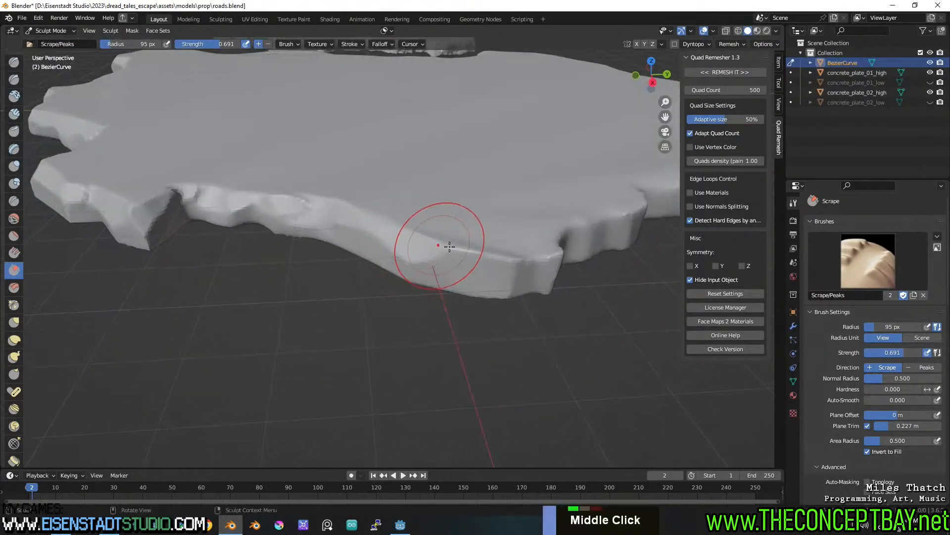
mouse_move(508, 259)
mouse_down()
mouse_move(495, 265)
mouse_move(507, 272)
mouse_up()
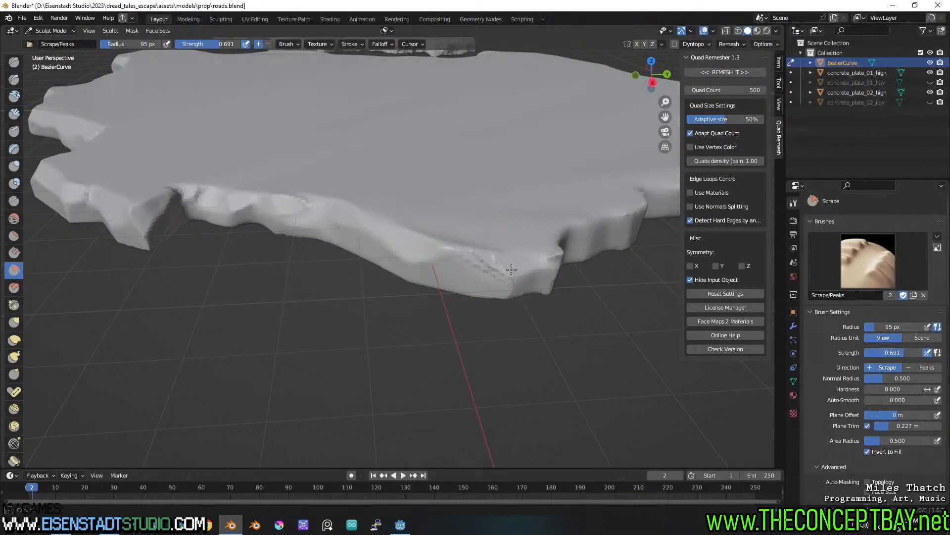
mouse_move(523, 260)
middle_down()
mouse_move(483, 263)
mouse_move(471, 282)
middle_up()
shift+drag(471, 282, 494, 296)
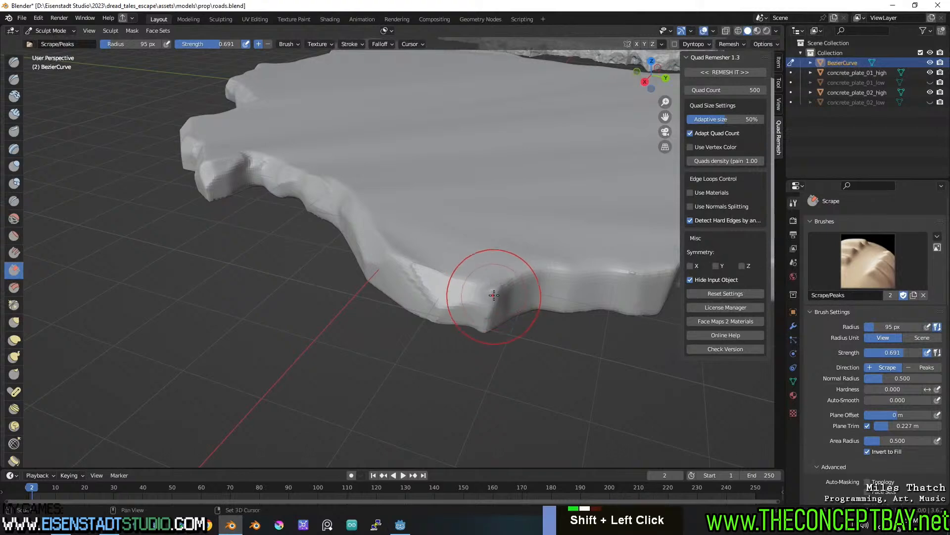
Step: Scrape uneven facets into the wavy rim where the slab's positive X side turns toward positive Y
mouse_move(507, 299)
shift+middle_down()
mouse_move(371, 272)
mouse_move(453, 275)
shift+middle_up()
double_click(464, 273)
drag(447, 312, 454, 298)
mouse_move(454, 295)
middle_down()
mouse_move(494, 304)
mouse_move(420, 310)
middle_up()
middle_drag(420, 311, 439, 298)
mouse_move(426, 286)
mouse_down()
mouse_move(424, 298)
mouse_move(484, 297)
mouse_move(552, 327)
mouse_move(553, 318)
mouse_up()
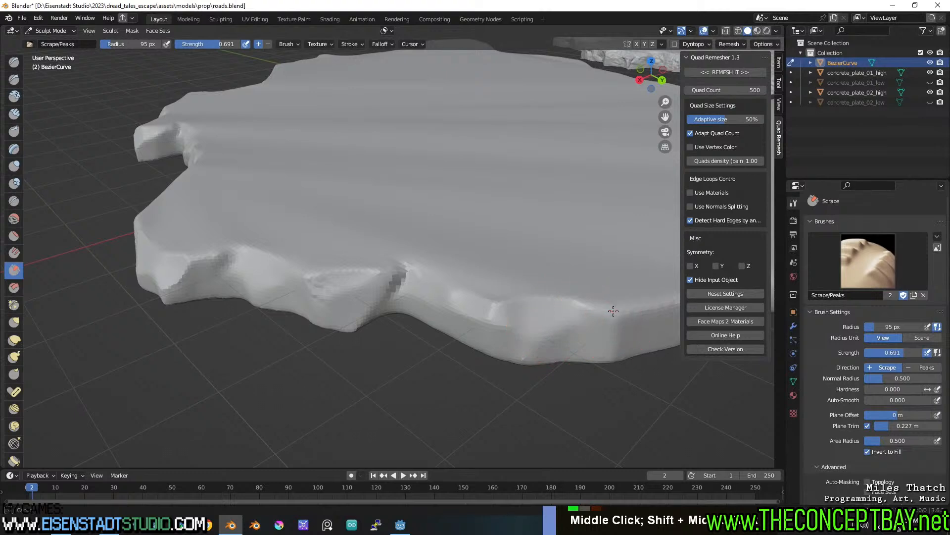
middle_drag(576, 311, 536, 307)
shift+drag(325, 265, 316, 259)
Step: Scrape and smooth shallow facets into the slab's rim from the positive X side toward positive Y
mouse_move(304, 262)
middle_down()
mouse_move(403, 270)
mouse_move(307, 276)
middle_up()
mouse_move(242, 276)
shift+middle_down()
mouse_move(320, 263)
mouse_move(351, 275)
shift+middle_up()
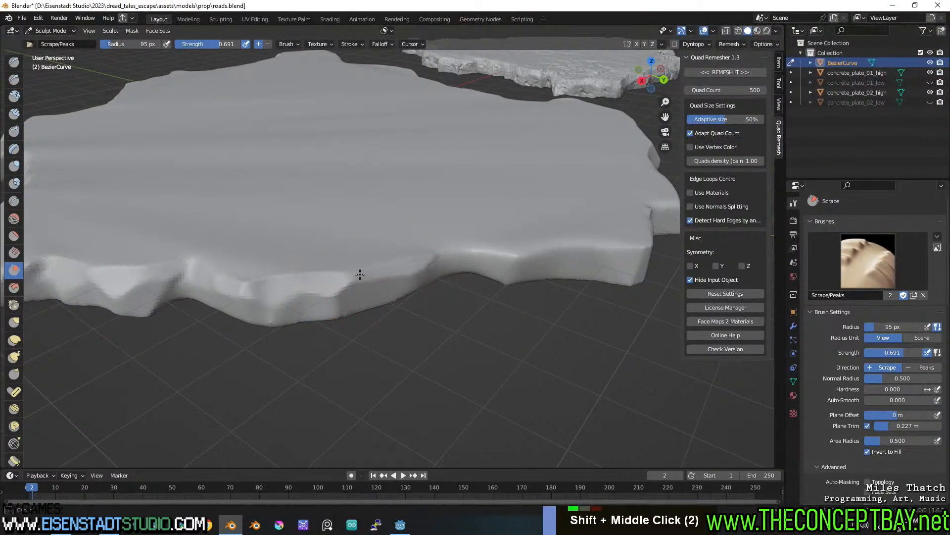
shift+drag(350, 278, 349, 291)
mouse_move(429, 266)
mouse_down()
mouse_move(416, 246)
mouse_move(420, 259)
mouse_up()
drag(515, 258, 516, 259)
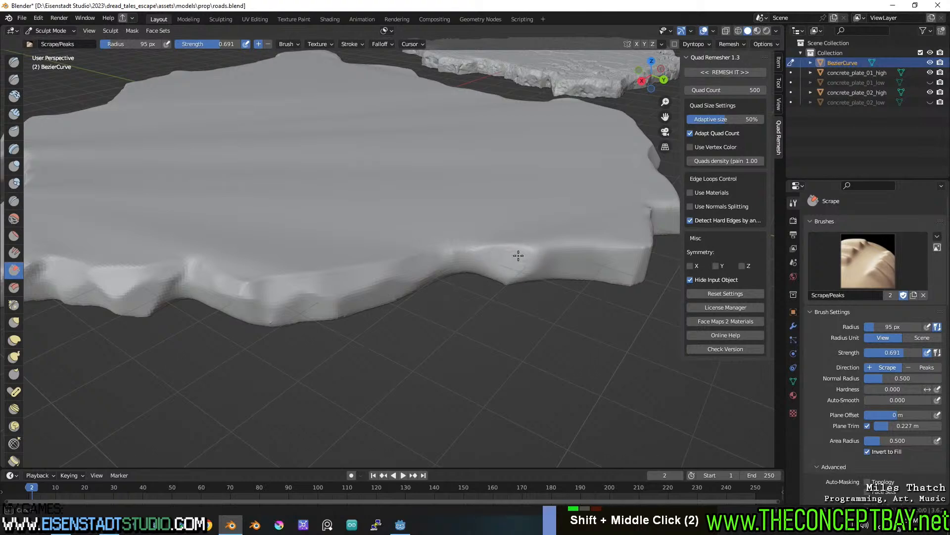
Step: Scrape the bevelled rim running into the slab's blunt corner near the positive Y end
middle_drag(524, 251, 471, 263)
scroll(495, 291, up, 3)
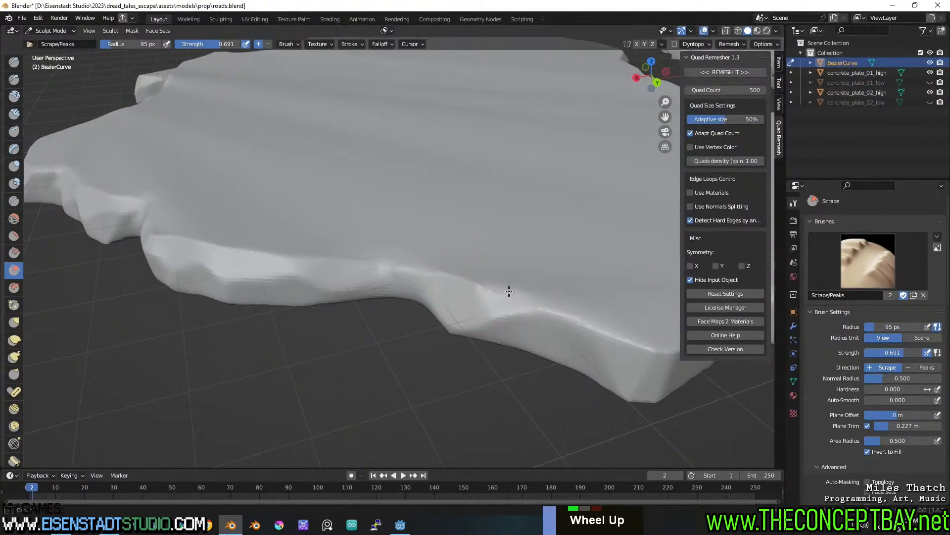
shift+middle_drag(461, 293, 475, 318)
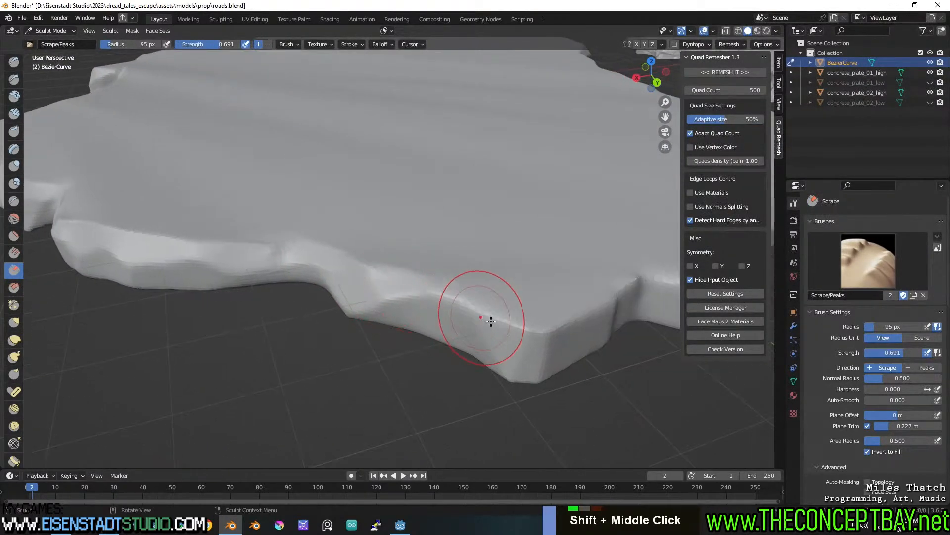
mouse_move(496, 306)
mouse_down()
mouse_move(545, 324)
mouse_move(534, 307)
mouse_up()
Step: Scrape chipped facets into the notch and jagged point on the slab's positive Y rim, and save the file
scroll(537, 326, down, 3)
middle_drag(498, 328, 471, 328)
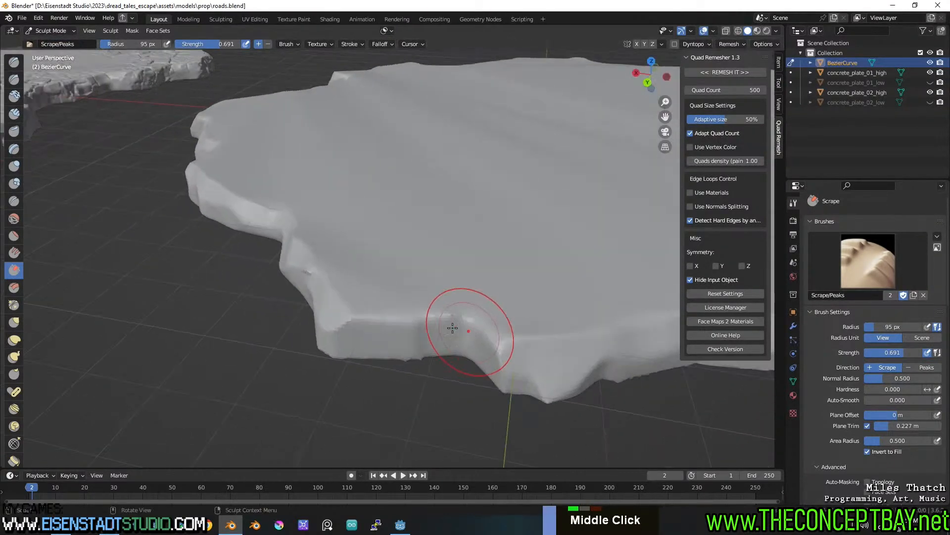
mouse_move(443, 318)
mouse_down()
mouse_move(469, 318)
mouse_move(504, 355)
mouse_up()
middle_drag(492, 337, 407, 329)
middle_drag(394, 297, 468, 290)
key(ctrl+s)
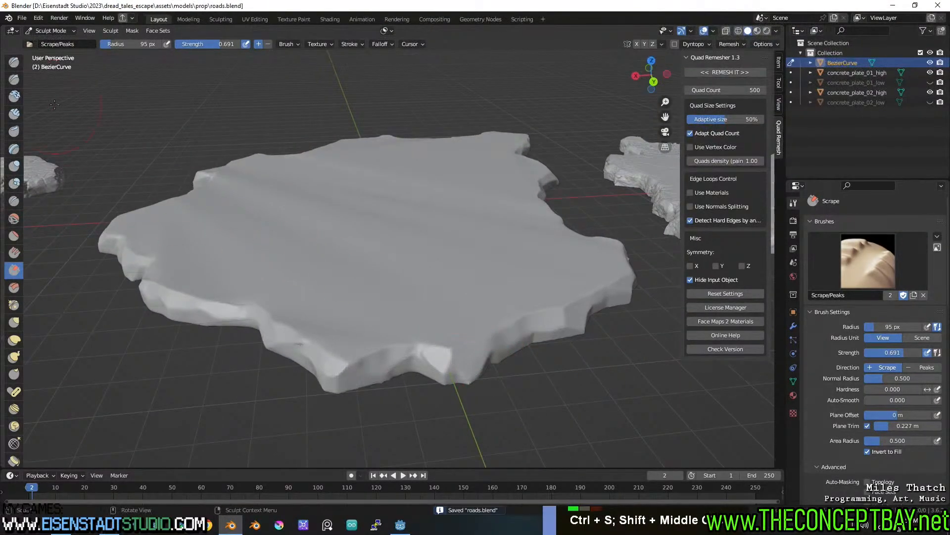
Step: Choose the Draw tool's road_cracks_01 brush and carve initial cracks near the plate's positive Y end and negative X edge from the top view
click(13, 63)
scroll(840, 245, up, 6)
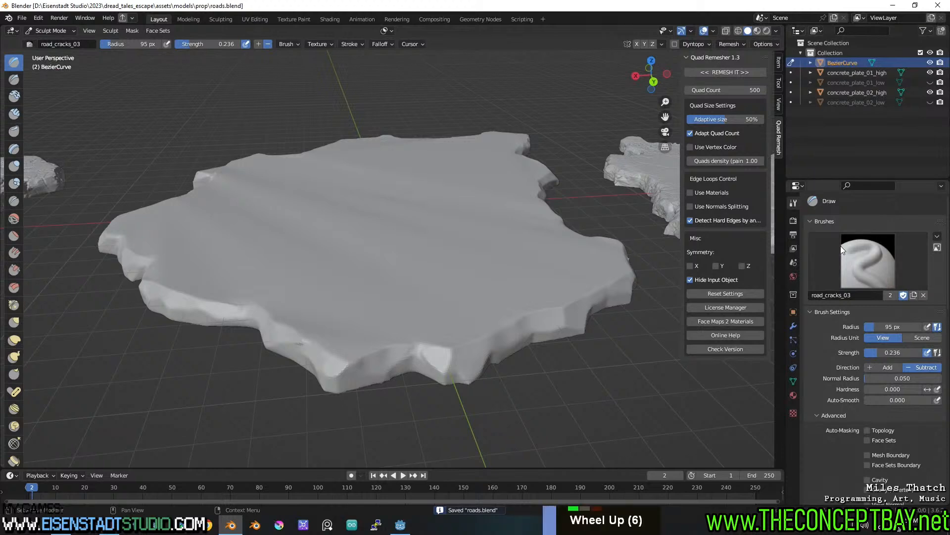
click(840, 246)
click(628, 317)
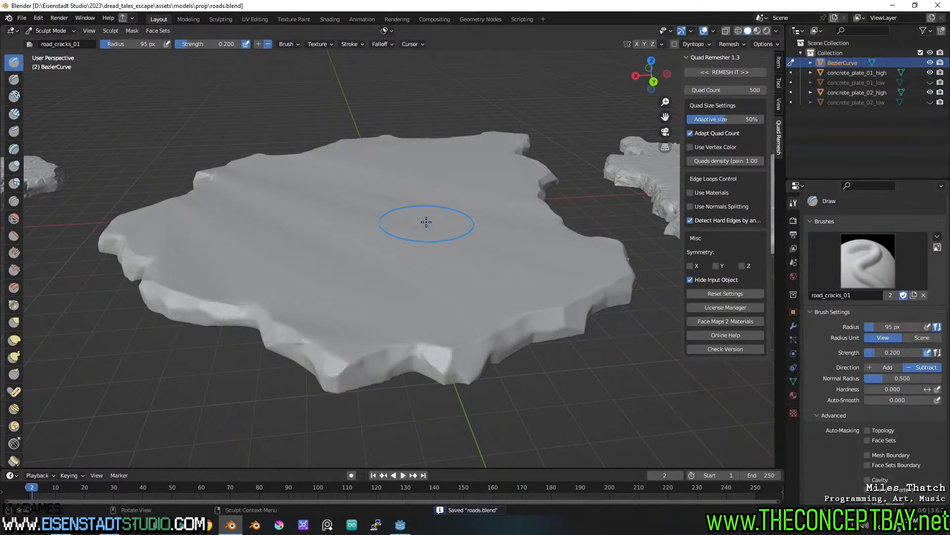
alt+middle_click(416, 283)
alt+middle_drag(416, 282, 391, 315)
mouse_move(391, 315)
mouse_down()
mouse_move(377, 361)
mouse_move(371, 340)
mouse_move(378, 352)
mouse_up()
mouse_move(476, 357)
mouse_down()
mouse_move(499, 331)
mouse_move(498, 256)
mouse_up()
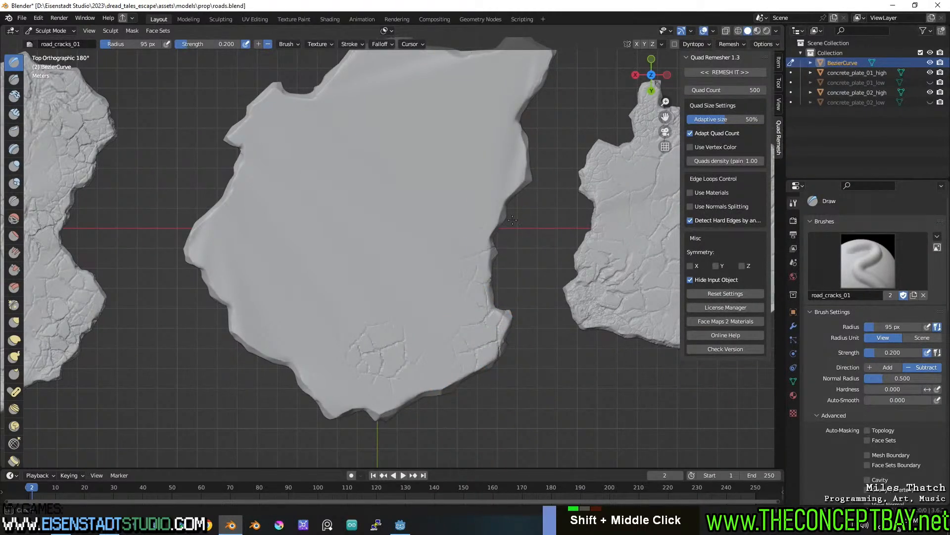
Step: Undo the unwanted stroke and carve road_cracks_01 cracks around the plate's negative X, negative Y, positive X and positive Y borders
shift+middle_drag(512, 212, 492, 244)
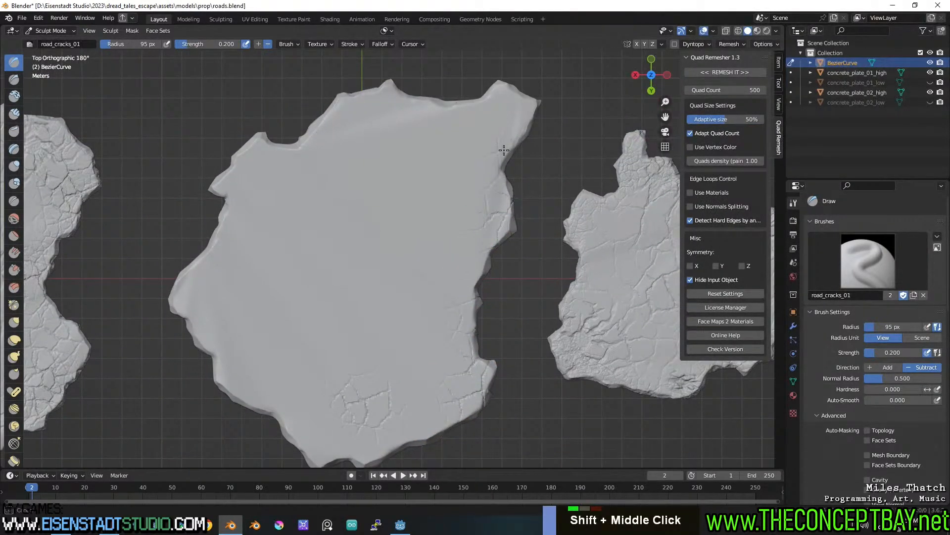
key(ctrl+z)
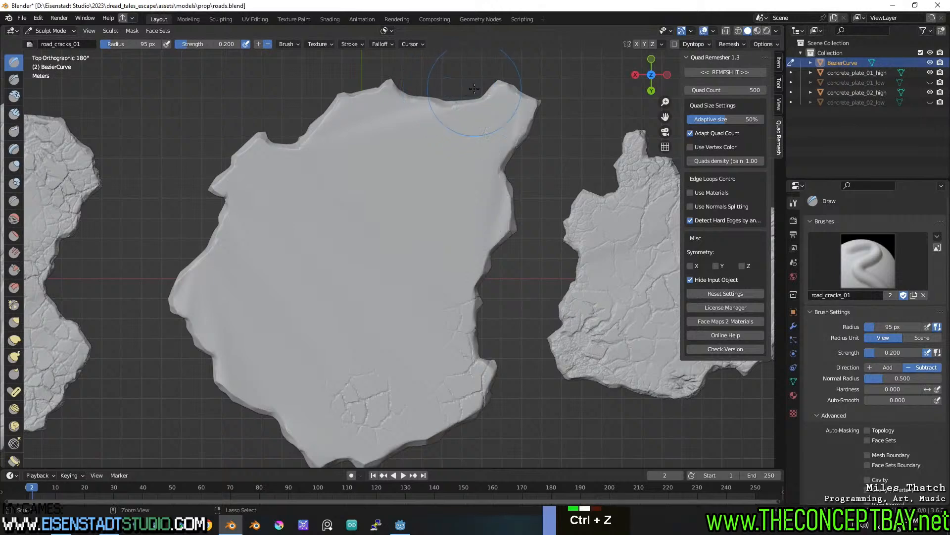
drag(497, 186, 495, 183)
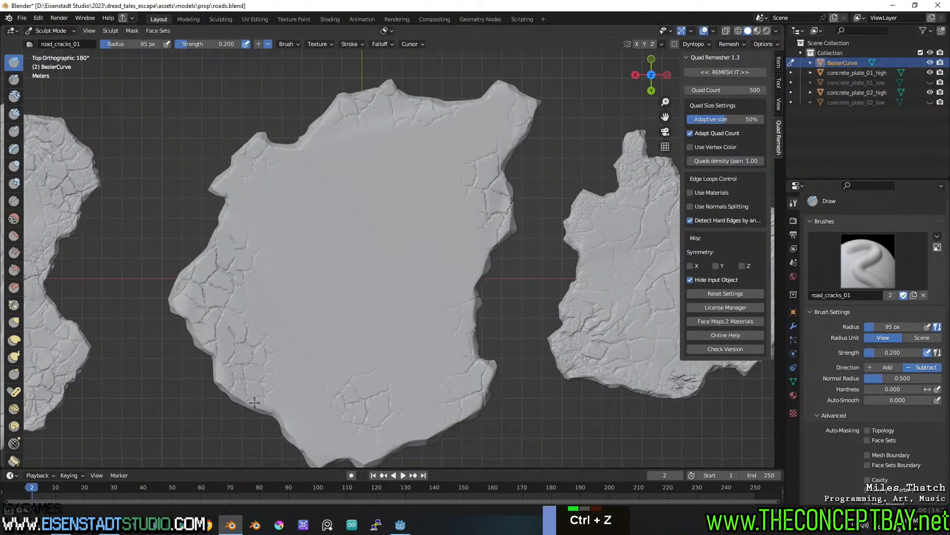
click(342, 463)
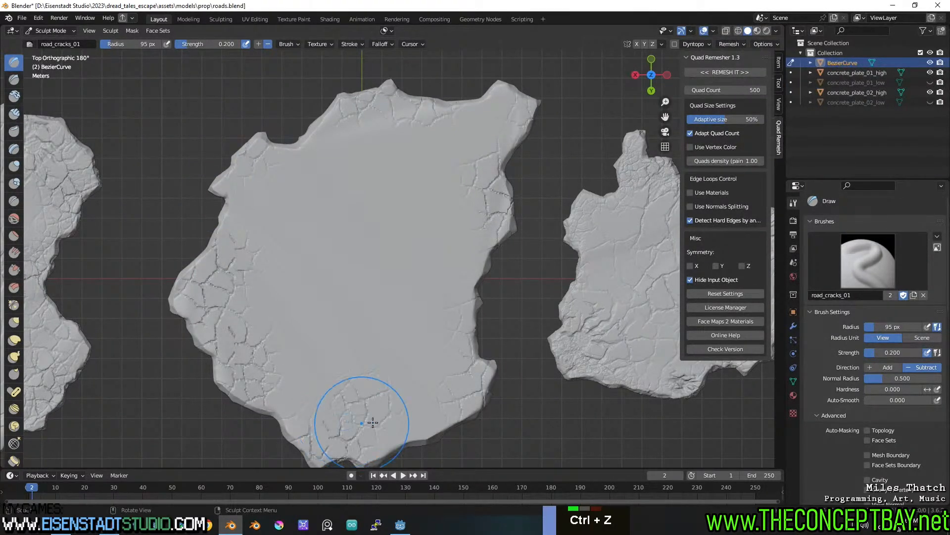
Step: Reduce the brush radius to 49 px and carve fine cracks along the plate's perimeter
key(f)
click(380, 412)
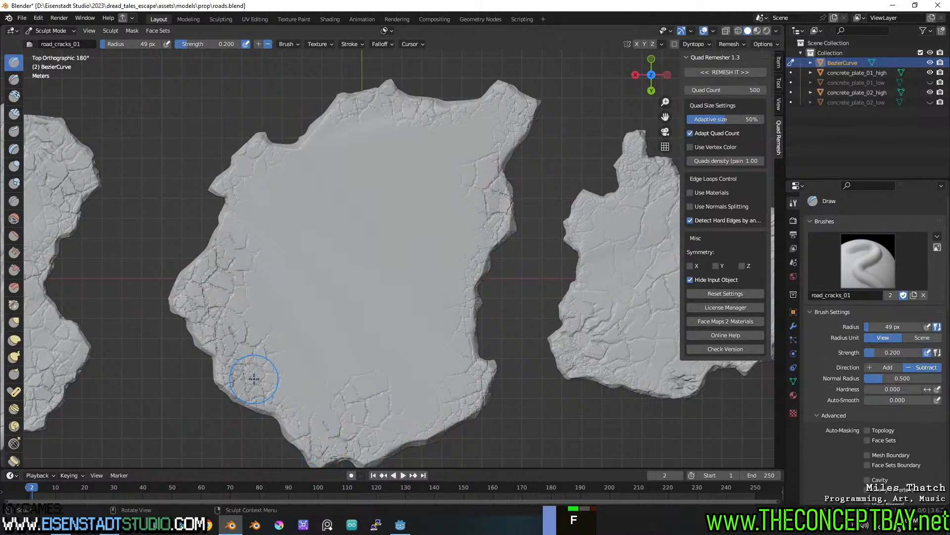
double_click(307, 413)
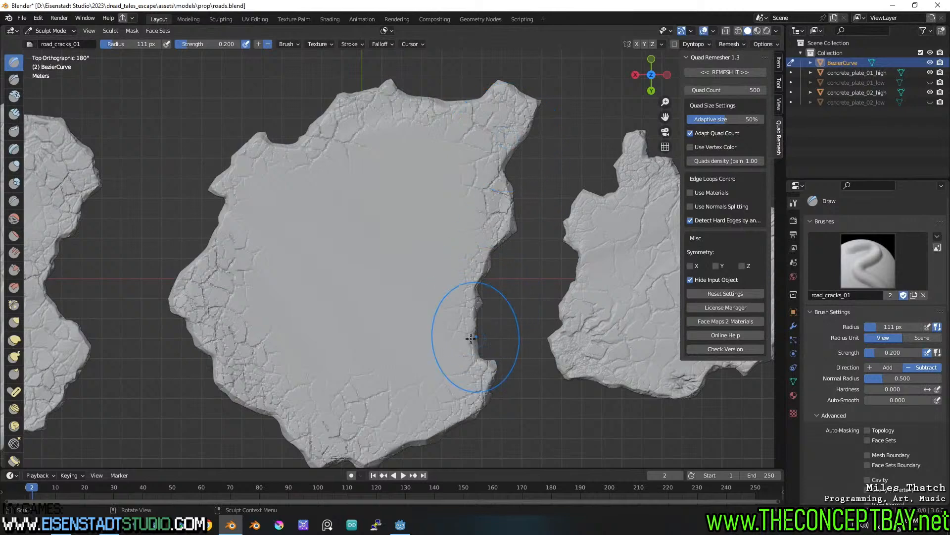
Step: Set the brush radius to 256 px and carve large cracks across the plate's middle, undoing unwanted strokes
key(f)
click(448, 273)
drag(381, 222, 379, 223)
key(ctrl+z)
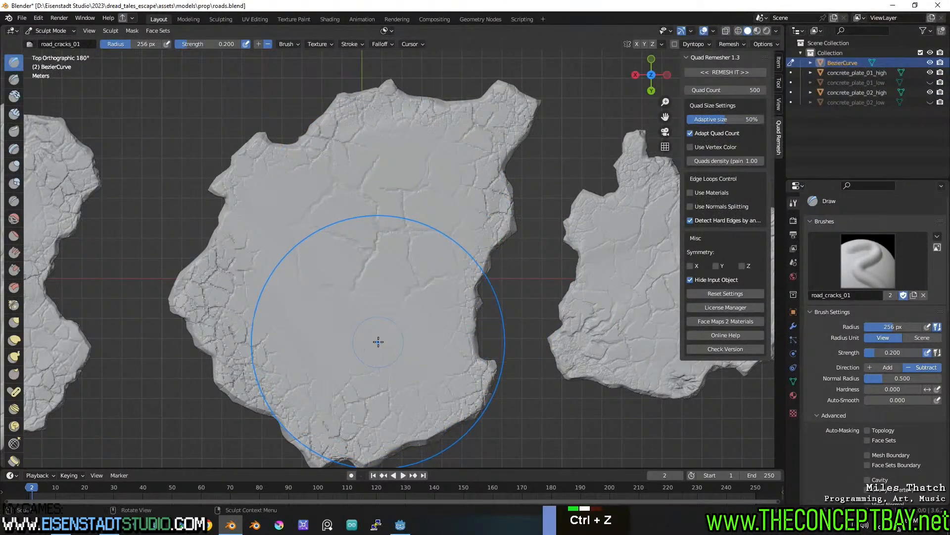
shift+middle_drag(378, 342, 356, 299)
key(ctrl+z)
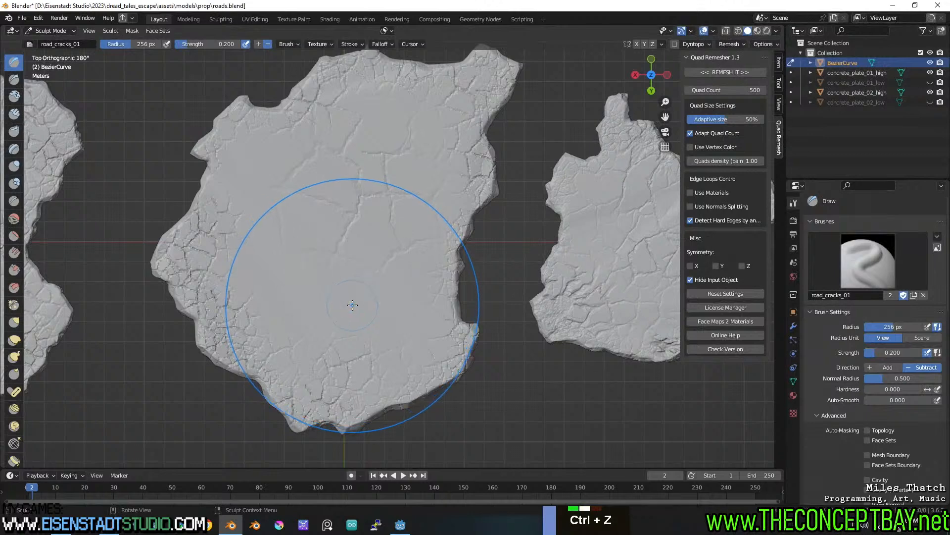
key(ctrl+z)
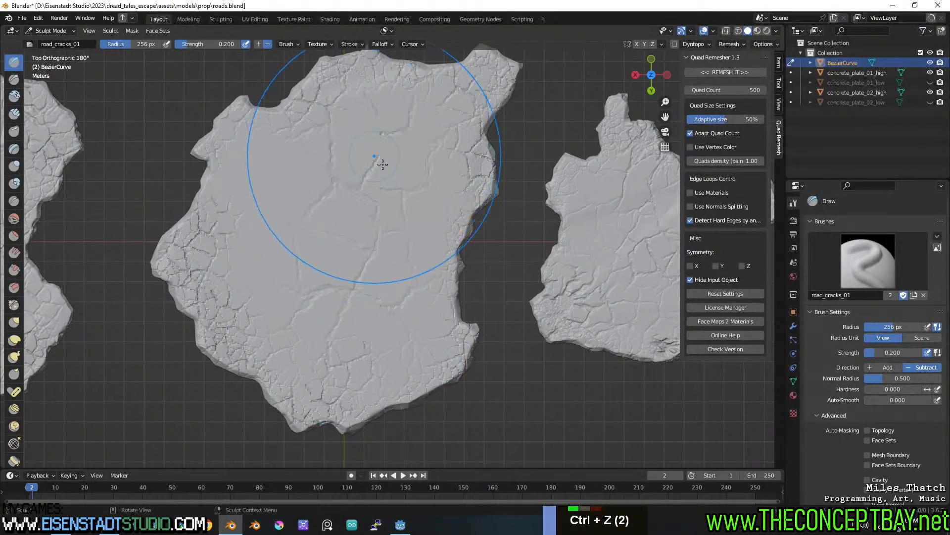
Step: Deepen the large road_cracks_01 cracks across the plate's central surface
mouse_move(414, 278)
middle_down()
mouse_move(356, 206)
mouse_move(386, 183)
mouse_move(389, 206)
middle_up()
scroll(389, 206, up, 6)
scroll(389, 206, down, 3)
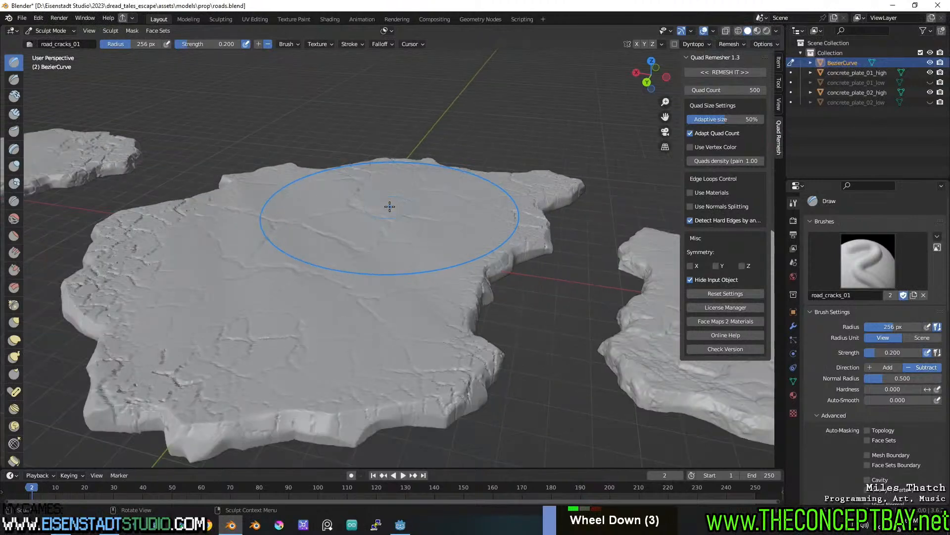
middle_drag(347, 233, 445, 247)
scroll(369, 242, down, 2)
scroll(431, 291, down, 2)
shift+middle_drag(512, 304, 418, 248)
mouse_move(418, 247)
middle_down()
mouse_move(436, 208)
mouse_move(411, 245)
middle_up()
mouse_move(411, 246)
middle_down()
mouse_move(439, 291)
mouse_move(406, 252)
mouse_move(397, 258)
middle_up()
scroll(440, 291, up, 3)
scroll(426, 278, down, 3)
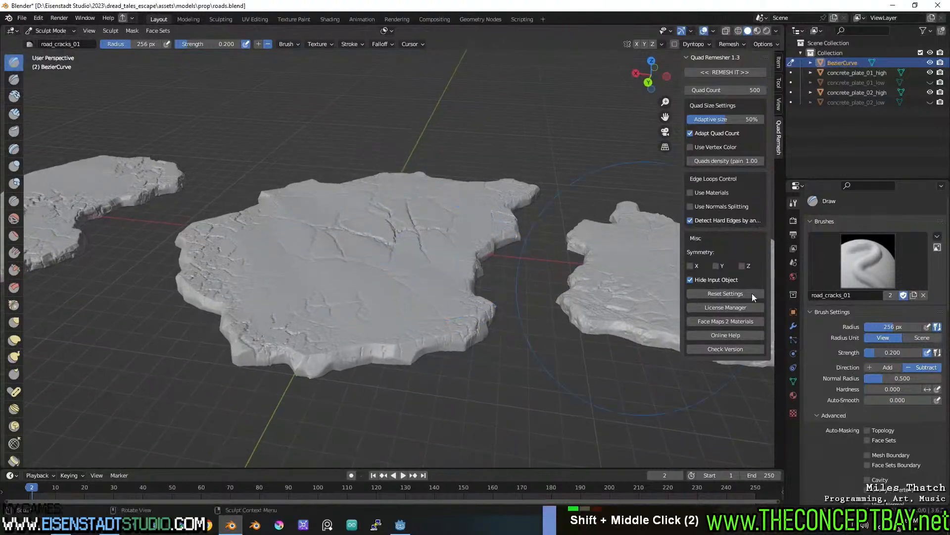
Step: Switch to the road_cracks_02 brush and carve rough cracks near the positive Y end and along the negative X side of the plate's top
click(868, 261)
click(915, 245)
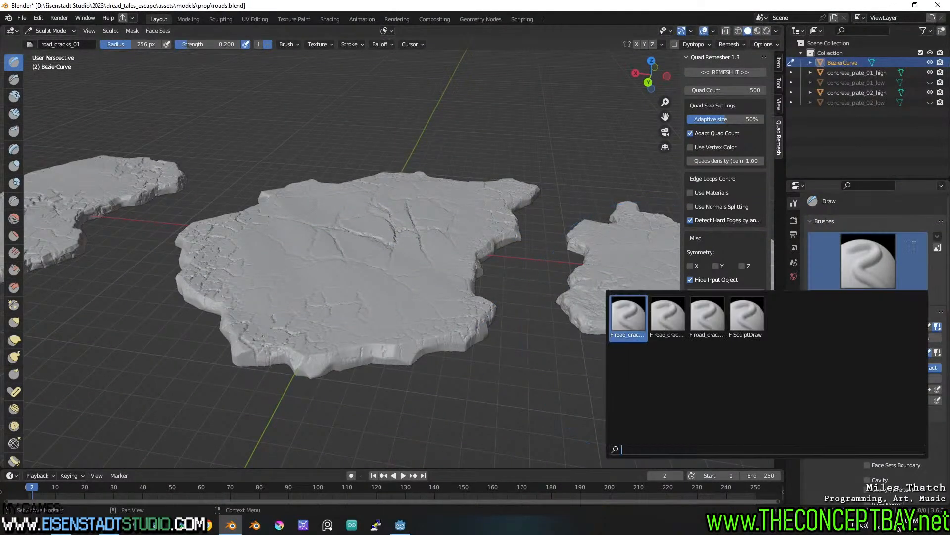
click(667, 317)
middle_drag(371, 401, 394, 327)
scroll(377, 388, up, 1)
scroll(441, 414, up, 2)
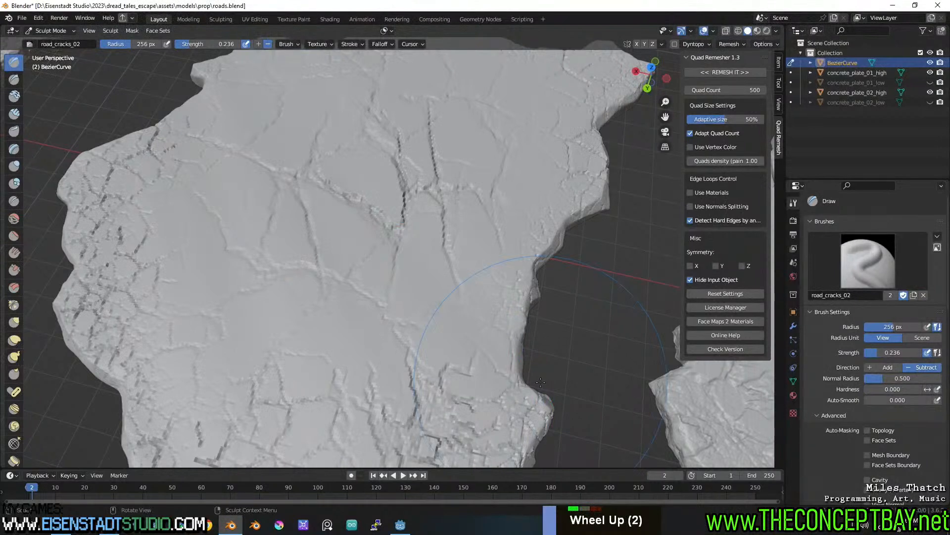
middle_drag(541, 381, 488, 379)
scroll(406, 268, up, 3)
drag(415, 289, 504, 255)
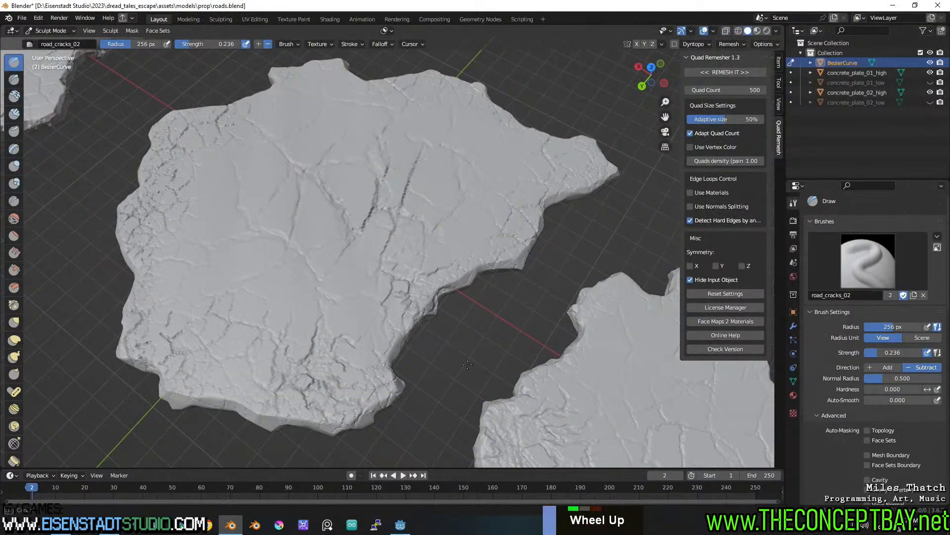
Step: Carve road_cracks_02 damage near the plate's negative X rim and negative Y corner, undoing an unwanted stroke
middle_drag(483, 392, 359, 340)
drag(360, 339, 457, 286)
mouse_move(457, 286)
middle_down()
mouse_move(396, 298)
mouse_move(372, 249)
mouse_move(364, 198)
mouse_move(380, 212)
mouse_move(396, 298)
middle_up()
shift+scroll(390, 286, down, 1)
scroll(390, 286, up, 2)
key(ctrl+z)
drag(174, 339, 128, 377)
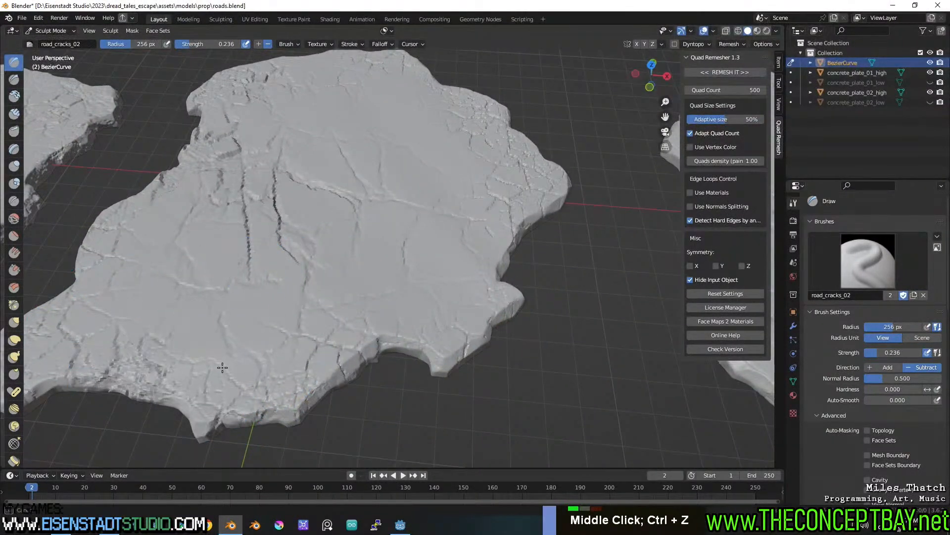
Step: Try a road_cracks_02 stroke on the plate's positive X side and undo it
middle_drag(233, 365, 211, 369)
drag(438, 298, 474, 275)
middle_drag(505, 265, 454, 244)
middle_drag(566, 227, 429, 251)
key(ctrl+z)
scroll(429, 251, up, 2)
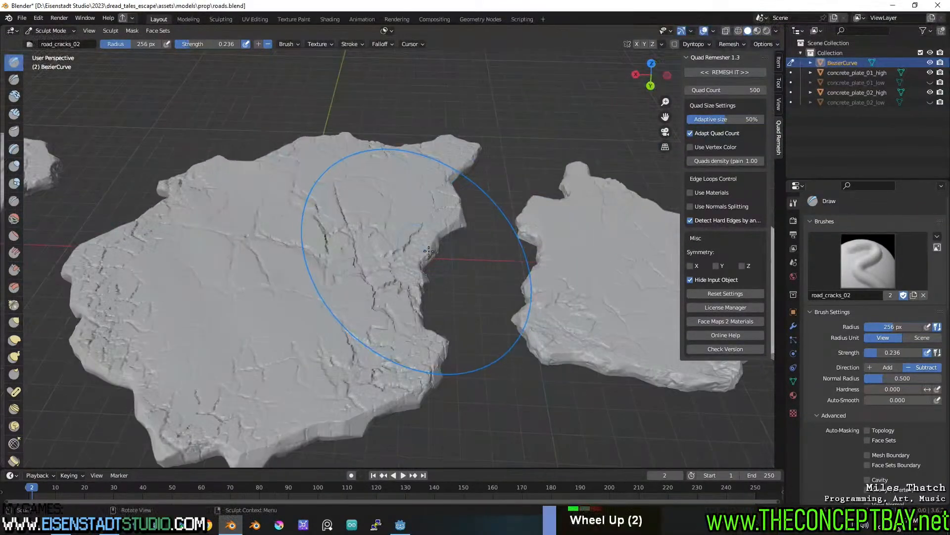
Step: Switch to the road_cracks_03 brush, try carving cracks into the positive Y side wall, and undo the attempt
click(911, 275)
click(708, 322)
middle_drag(388, 375, 378, 344)
scroll(379, 345, up, 1)
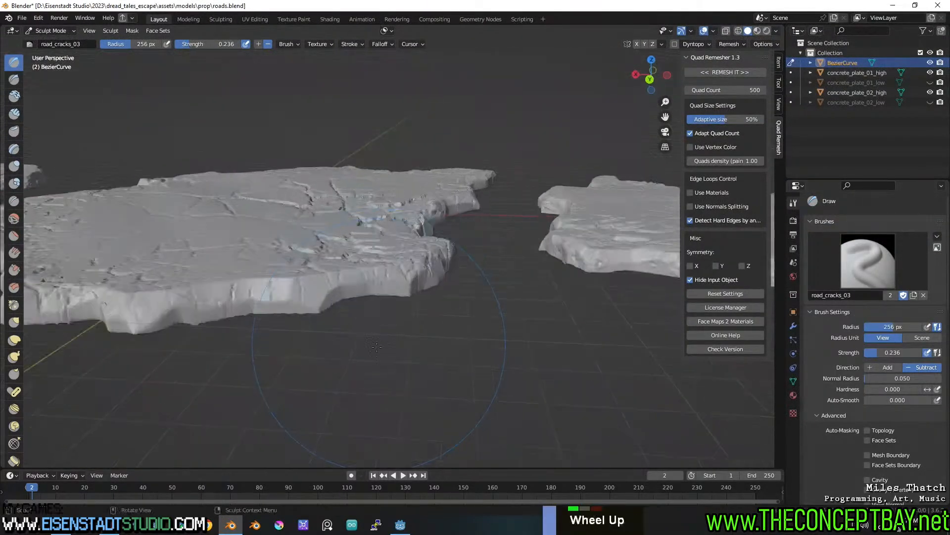
drag(317, 277, 279, 284)
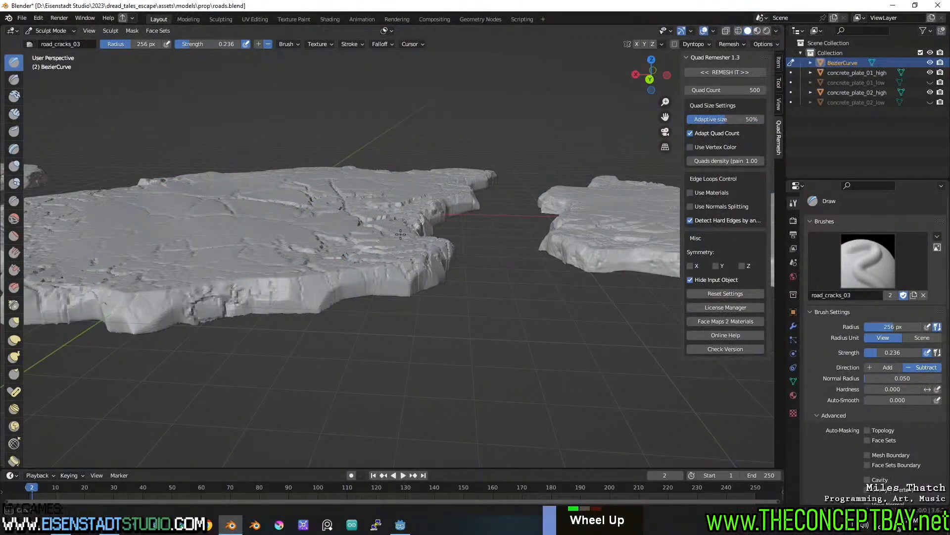
drag(396, 239, 398, 241)
key(ctrl+z)
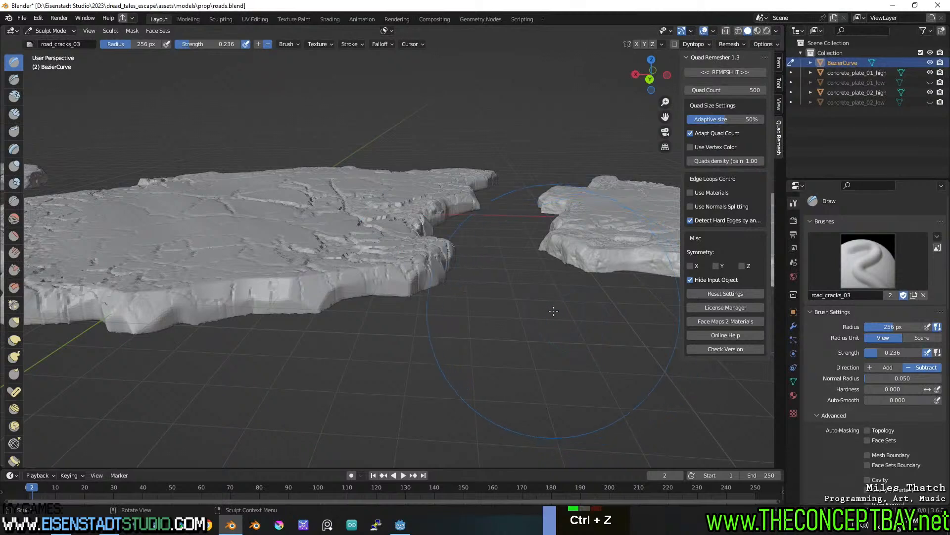
Step: Set the voxel size to 0.0240 m and voxel-remesh the plate
key(r)
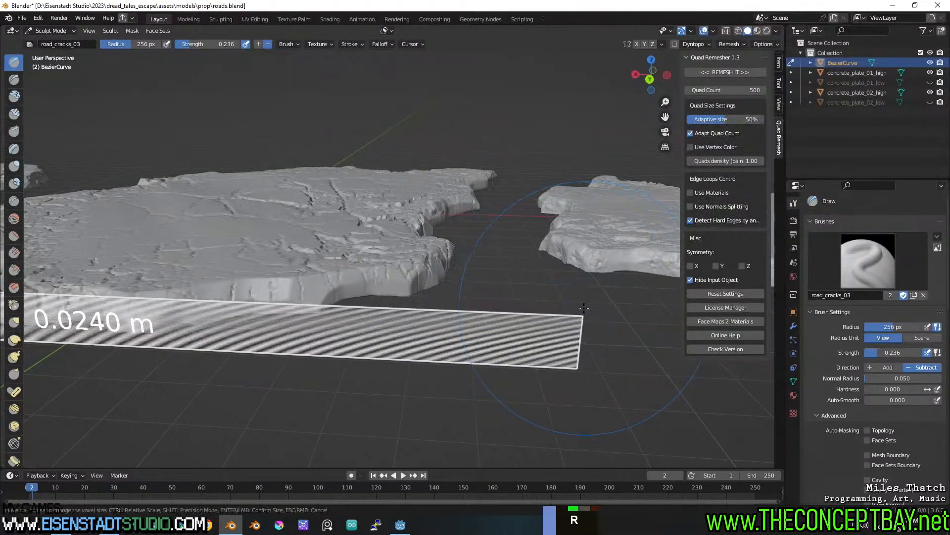
click(584, 308)
key(ctrl+r)
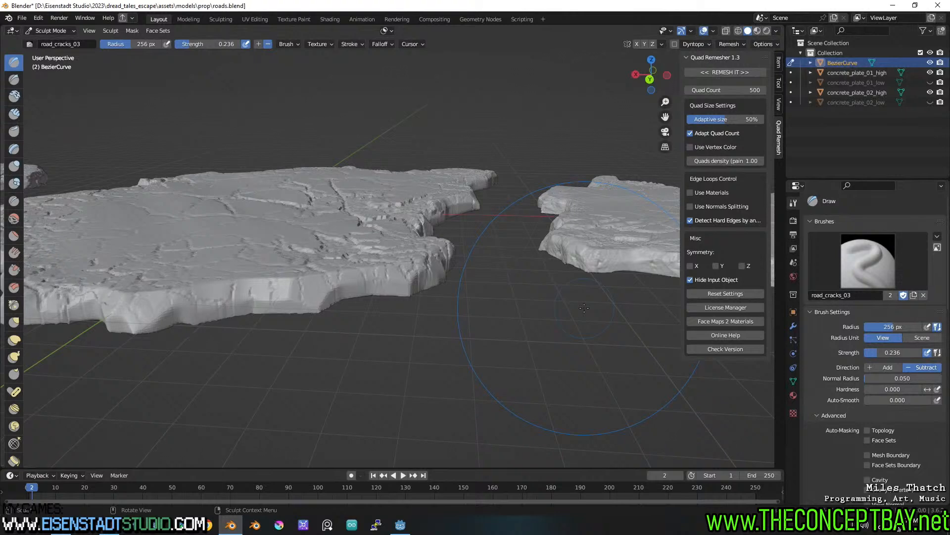
Step: Carve road_cracks_03 fissures into the plate's side wall, working along the negative X rim
middle_drag(577, 308, 297, 311)
mouse_move(225, 293)
mouse_down()
mouse_move(241, 300)
mouse_move(267, 284)
mouse_up()
middle_drag(461, 248, 326, 302)
scroll(297, 208, up, 2)
shift+middle_drag(297, 208, 347, 257)
middle_drag(376, 302, 331, 279)
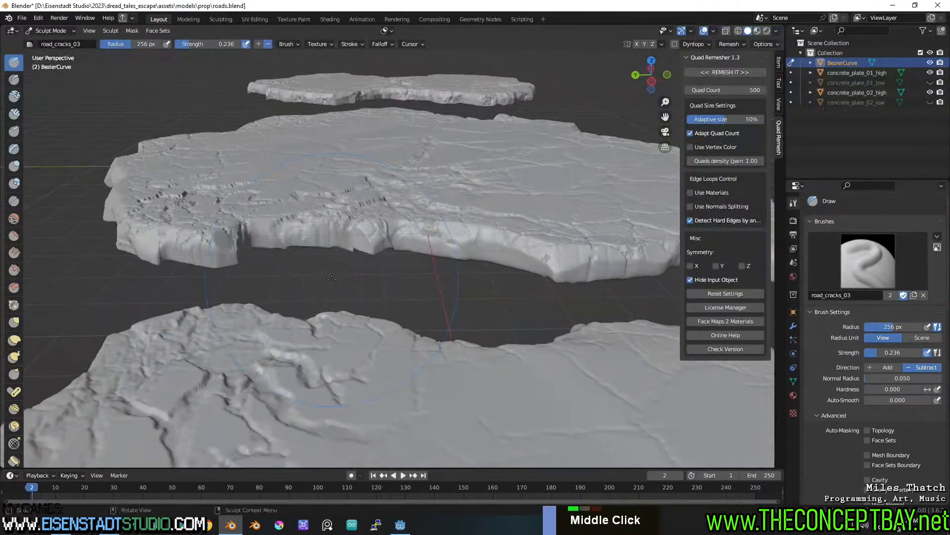
mouse_move(277, 232)
mouse_down()
mouse_move(406, 226)
mouse_move(364, 240)
mouse_up()
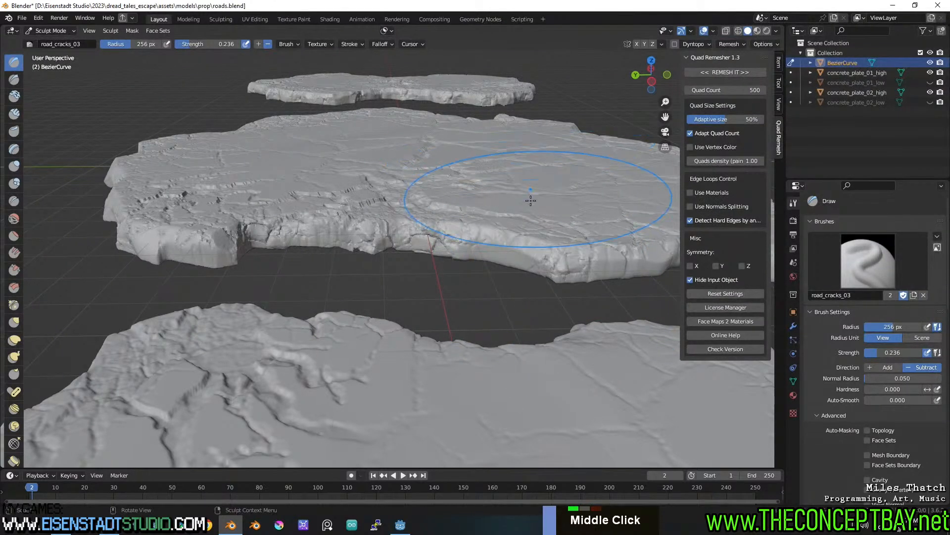
Step: Extend the road_cracks_03 fissures along the negative X side wall to the protruding corner at the negative Y end
shift+middle_drag(610, 192, 448, 203)
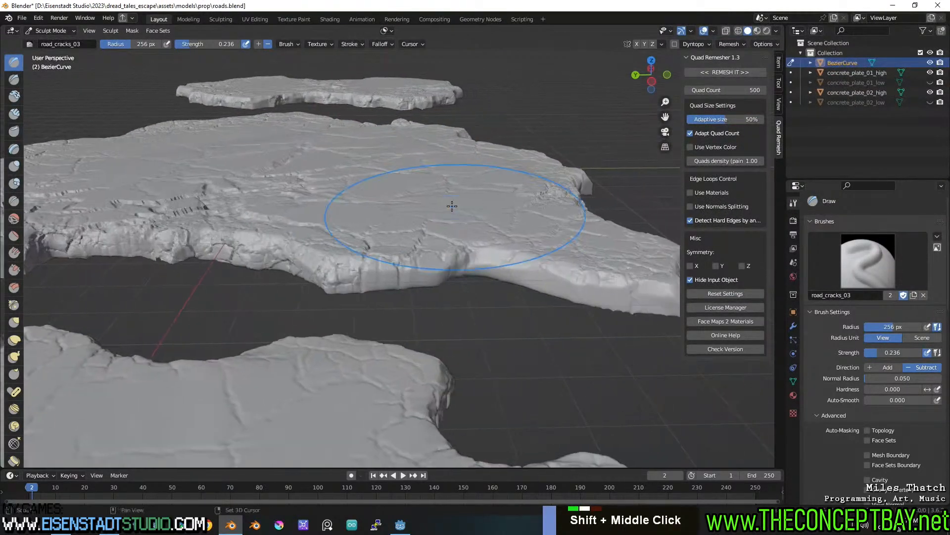
middle_drag(437, 259, 364, 289)
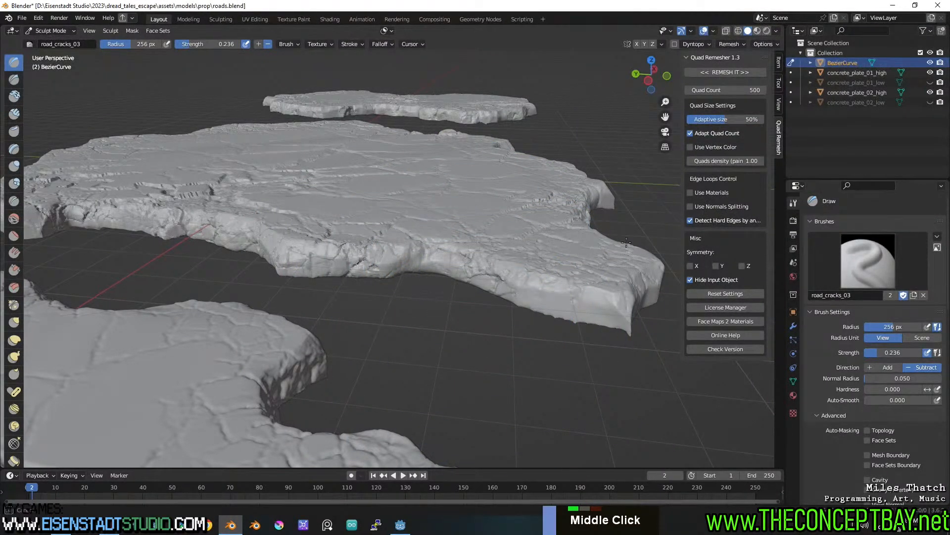
middle_drag(422, 324, 206, 403)
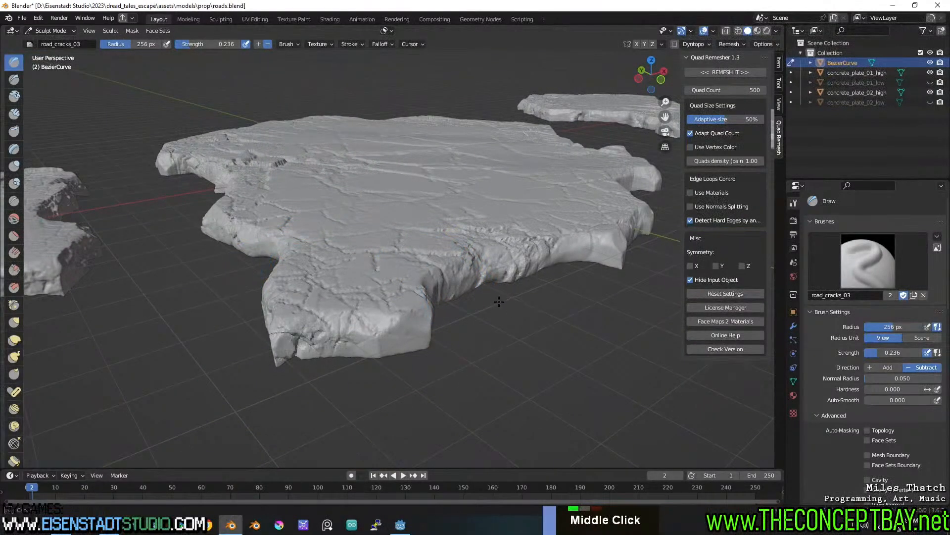
Step: Carve road_cracks_03 fissures into the negative Y side wall and the protruding block at its positive X end
middle_drag(296, 392, 460, 347)
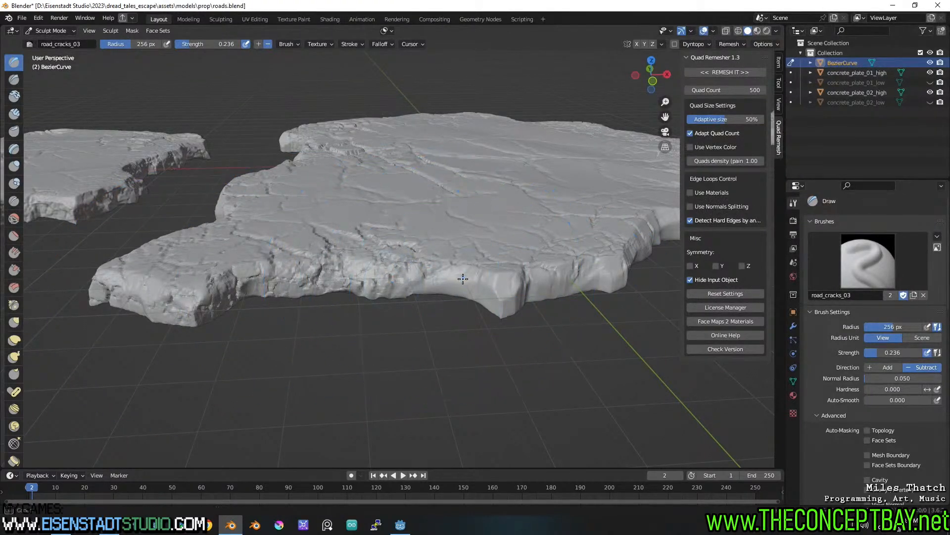
mouse_move(593, 264)
shift+middle_down()
mouse_move(471, 277)
mouse_move(429, 317)
mouse_move(460, 296)
shift+middle_up()
middle_drag(583, 277, 258, 302)
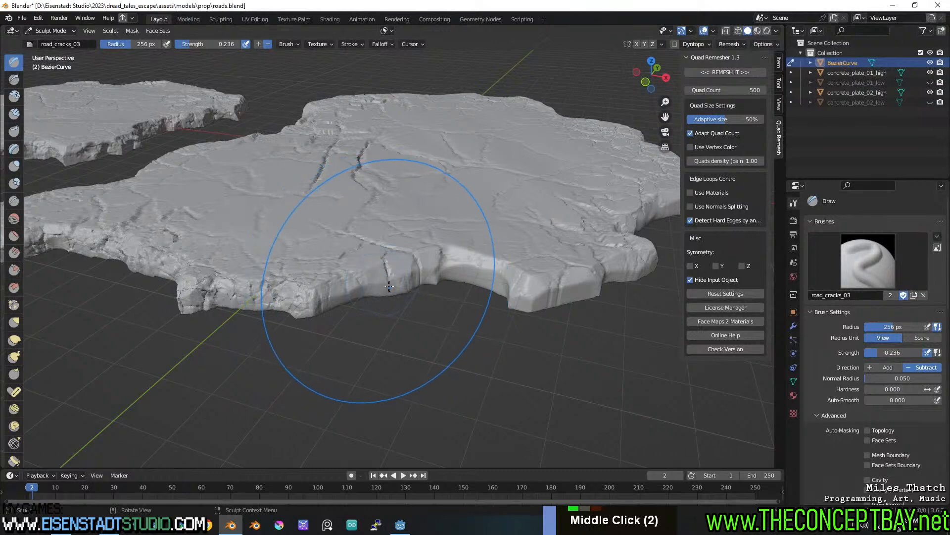
shift+middle_drag(551, 233, 320, 300)
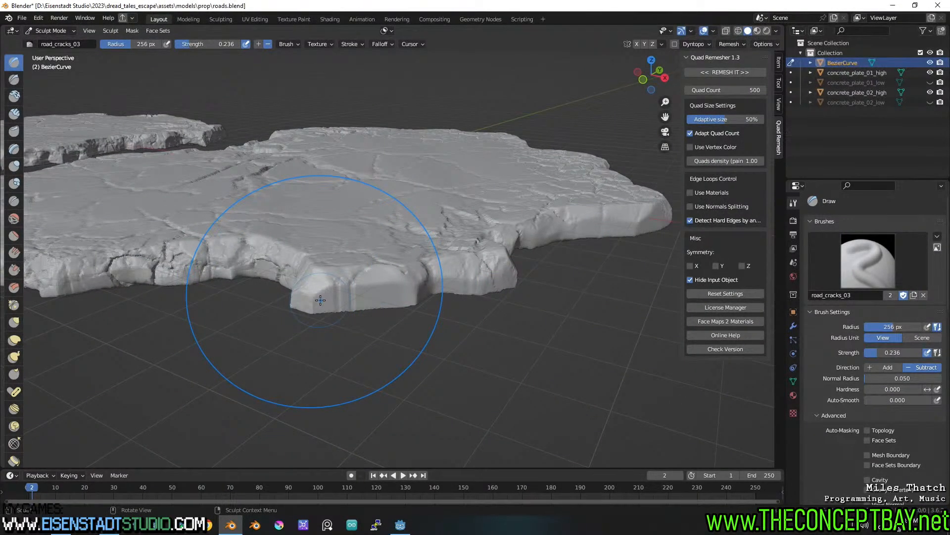
drag(321, 300, 420, 282)
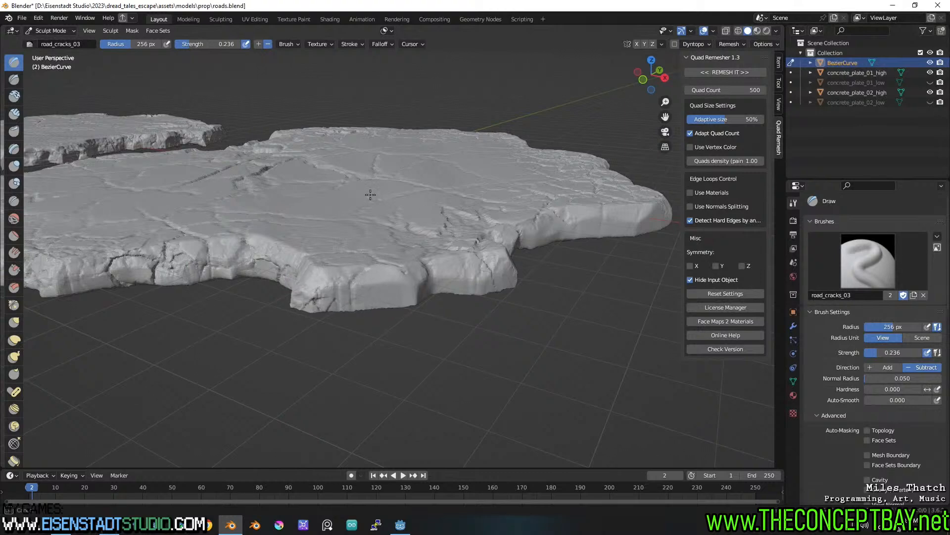
drag(278, 154, 175, 92)
middle_drag(429, 290, 397, 274)
drag(334, 274, 488, 253)
Step: Continue the road_cracks_03 fissures along the positive X side wall and around the positive Y end of the plate
middle_drag(488, 251, 297, 263)
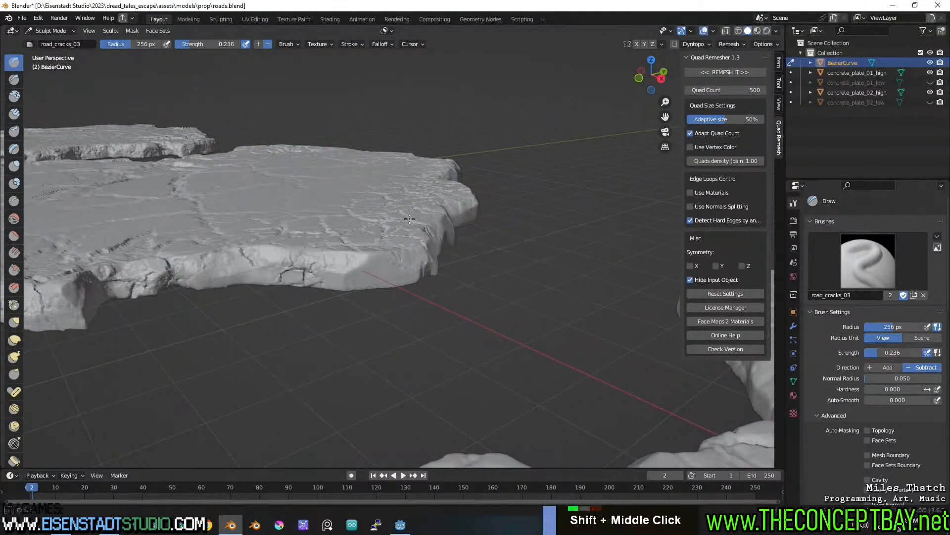
mouse_move(119, 203)
middle_down()
mouse_move(329, 261)
mouse_move(223, 297)
middle_up()
drag(555, 240, 556, 239)
mouse_move(641, 229)
shift+middle_down()
mouse_move(448, 247)
mouse_move(415, 268)
mouse_move(623, 292)
mouse_move(317, 356)
shift+middle_up()
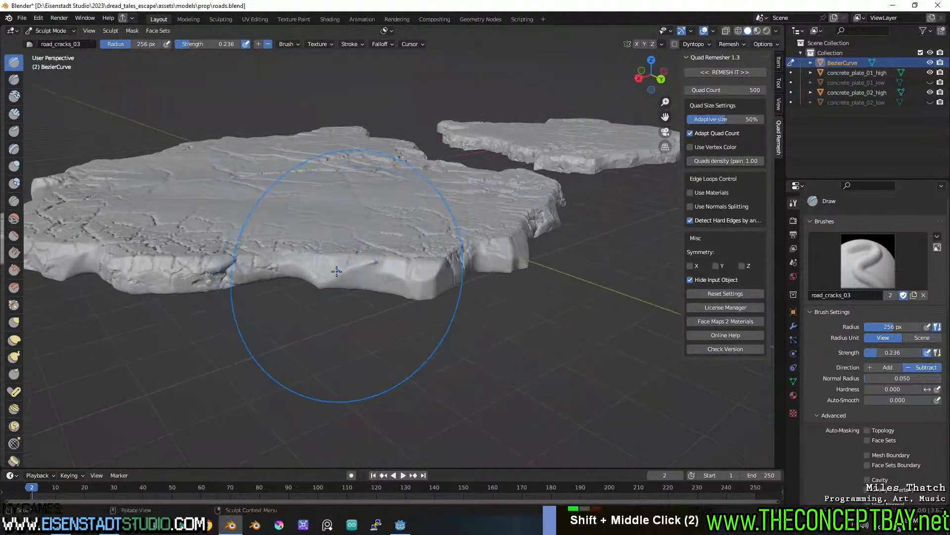
mouse_move(476, 236)
mouse_down()
mouse_move(396, 271)
mouse_move(293, 281)
mouse_up()
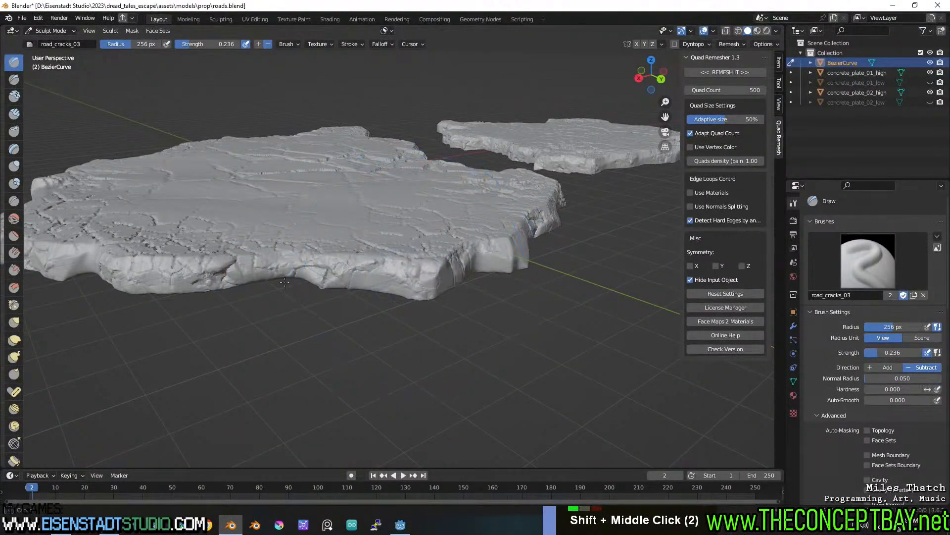
middle_drag(316, 277, 393, 265)
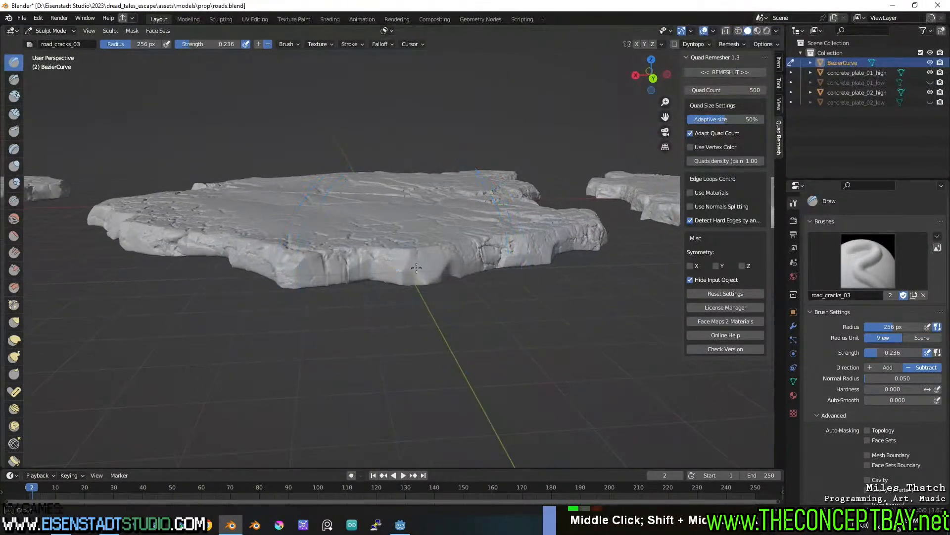
middle_drag(347, 322, 327, 277)
mouse_move(390, 310)
shift+middle_down()
mouse_move(322, 265)
mouse_move(365, 278)
mouse_move(350, 414)
mouse_move(250, 381)
shift+middle_up()
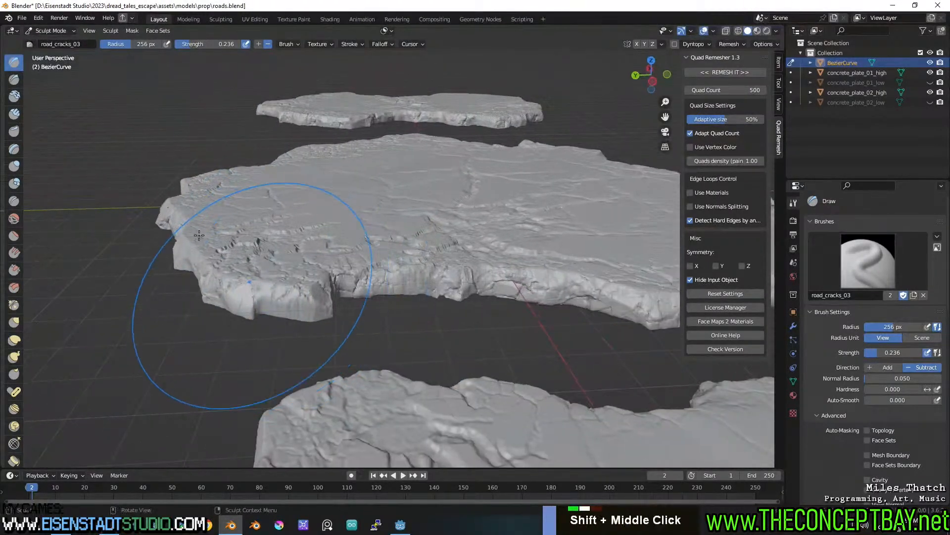
Step: Return to Object Mode, save roads.blend and shade the sculpted plate smooth
click(51, 31)
click(50, 43)
key(ctrl+s)
right_click(413, 260)
click(391, 227)
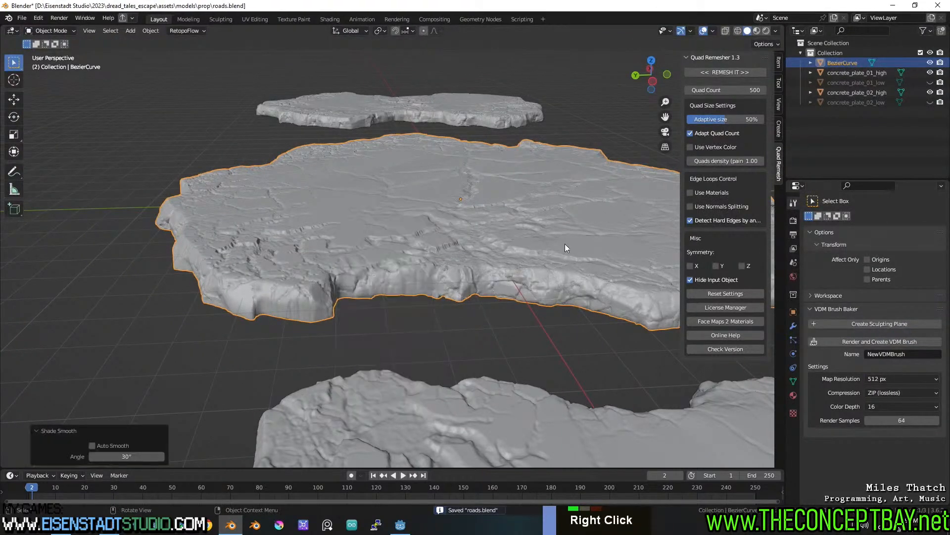
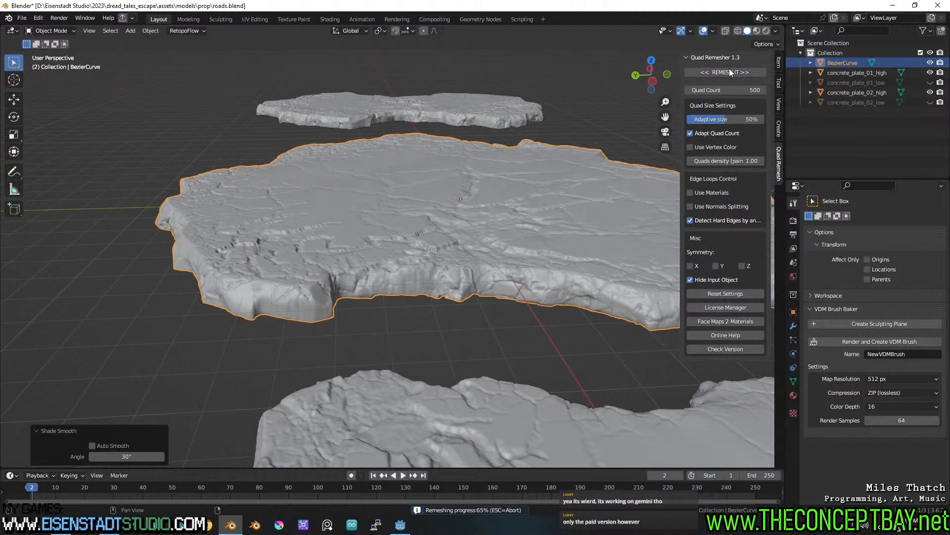
Step: Generate a low-poly version of the sculpted plate with Quad Remesher at a quad count of 500
scroll(507, 213, down, 2)
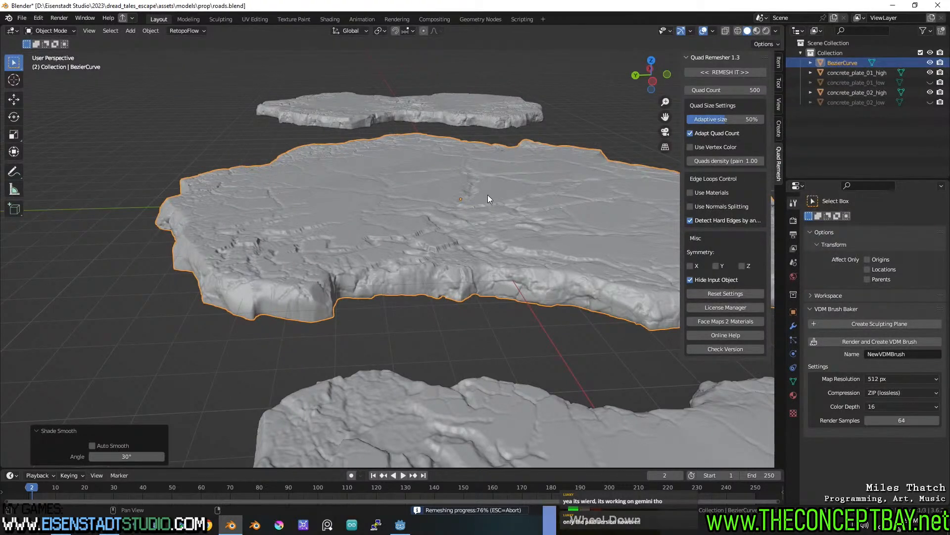
middle_click(503, 211)
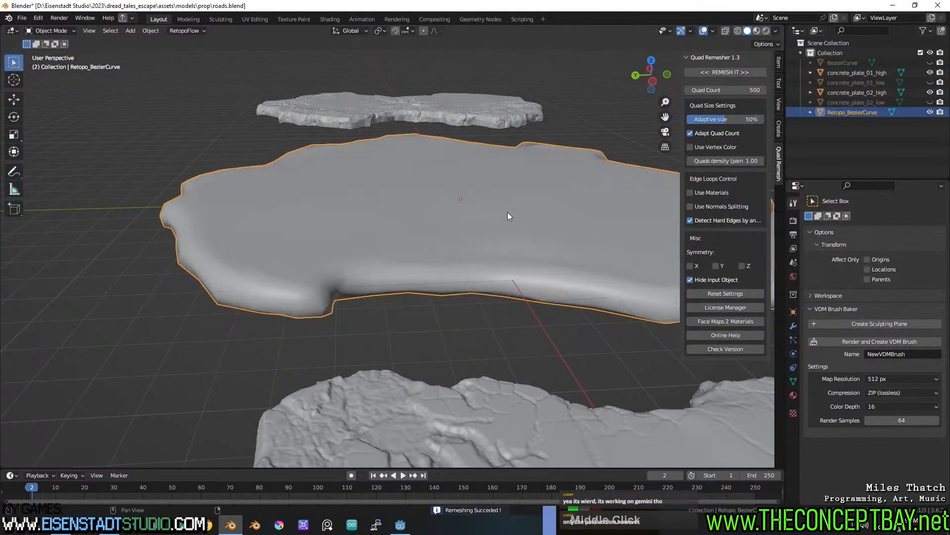
Step: Rename the Retopo_BezierCurve object as concrete_plate_03_low
click(875, 104)
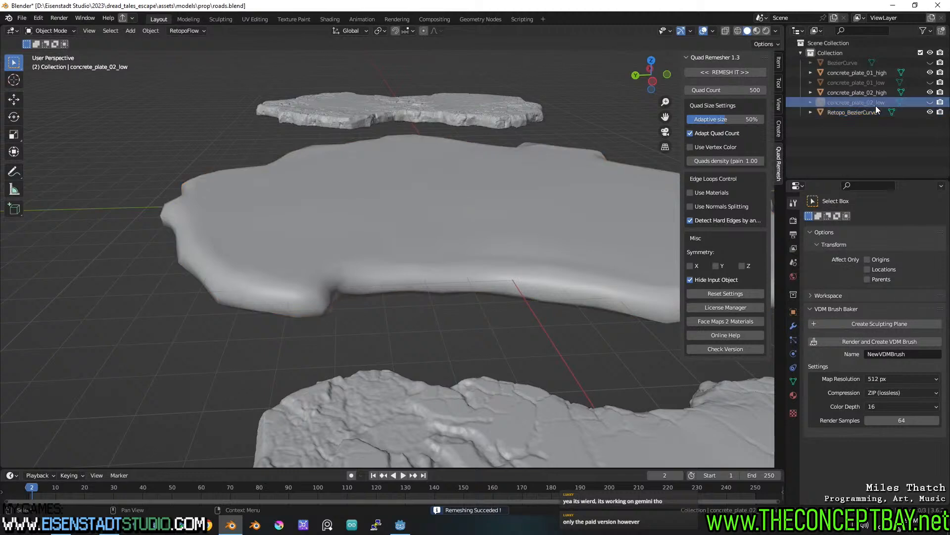
double_click(876, 113)
text(concrete_plate_02_low)
key(BackSpace)
key(BackSpace)
key(BackSpace)
text(HIG)
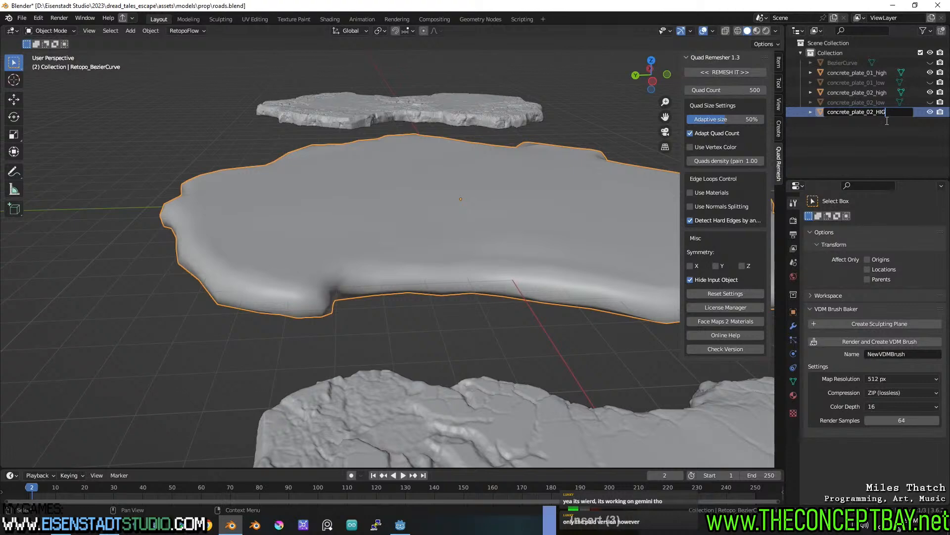
key(BackSpace)
key(BackSpace)
key(BackSpace)
key(BackSpace)
key(BackSpace)
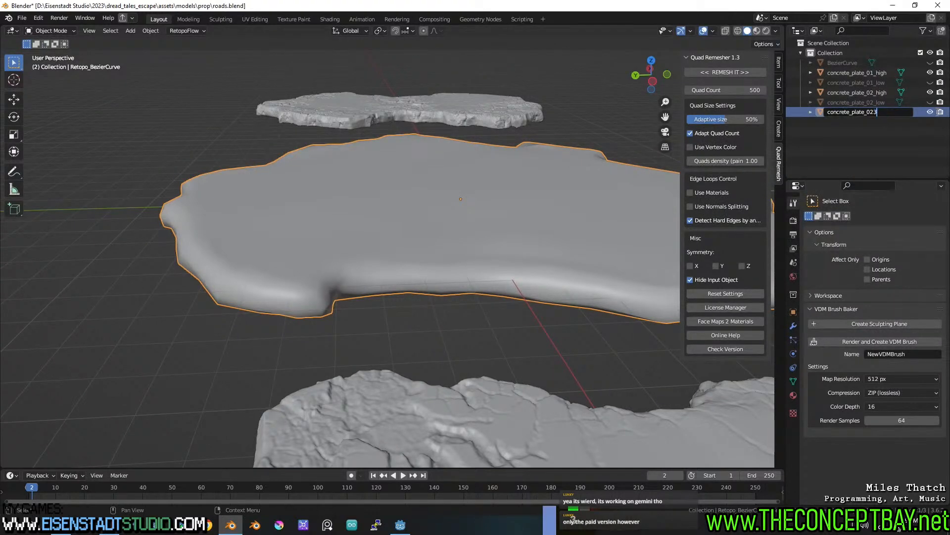
text(3_Low)
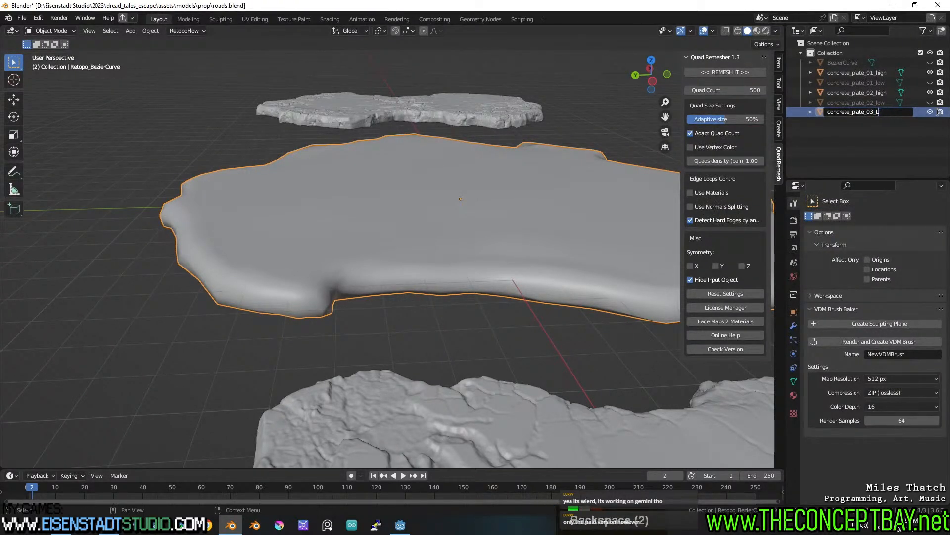
key(Return)
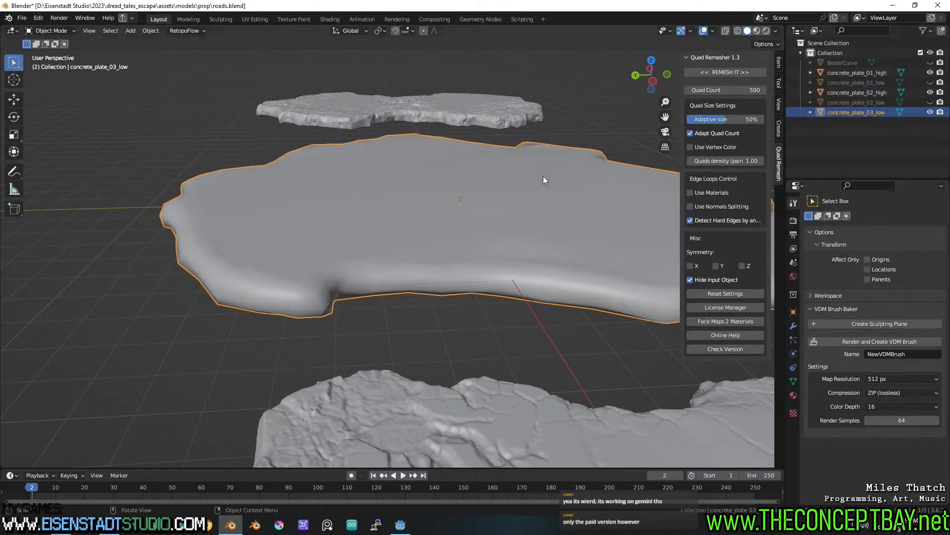
Step: Hide concrete_plate_03_low, show concrete_plate_02_low and rename that second plate as concrete_plate_03_low
click(931, 113)
click(930, 102)
click(874, 102)
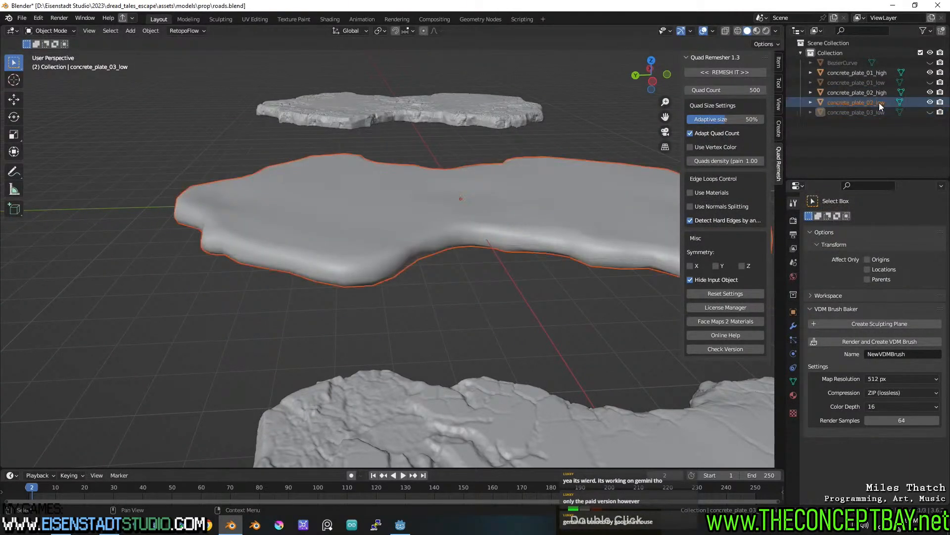
double_click(873, 104)
click(873, 104)
key(shift+Left)
text(3)
key(Return)
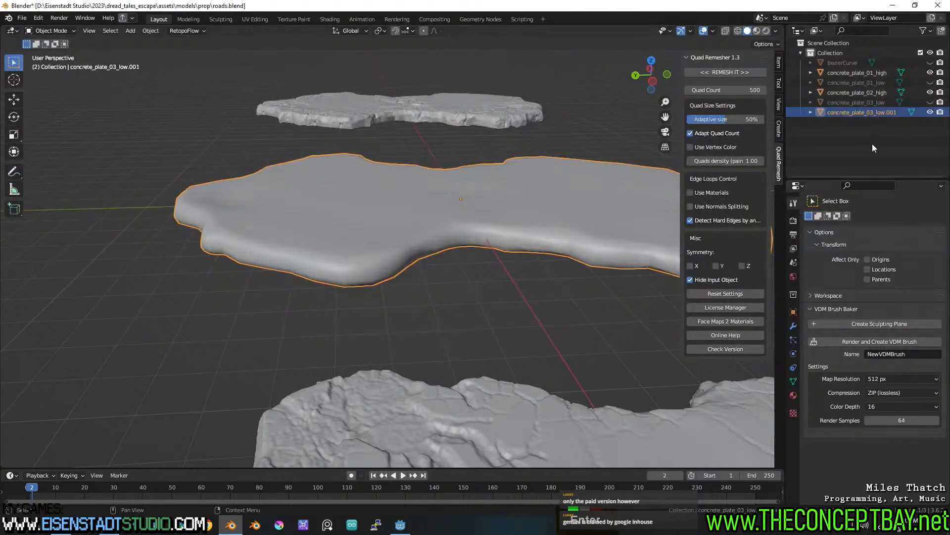
Step: Rename the hidden concrete_plate_03_low as concrete_plate_03_high and show it in the viewport
double_click(886, 102)
click(888, 103)
click(880, 110)
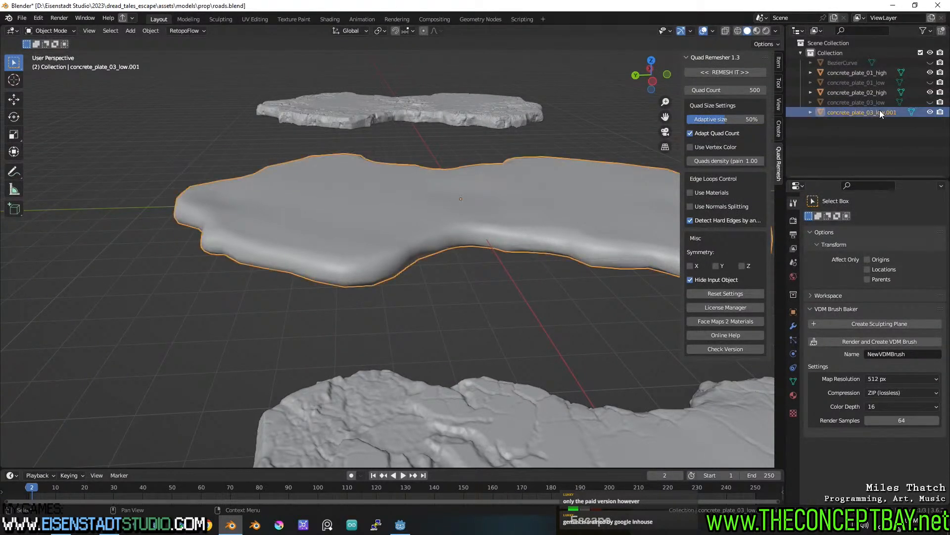
double_click(881, 103)
click(880, 103)
double_click(880, 104)
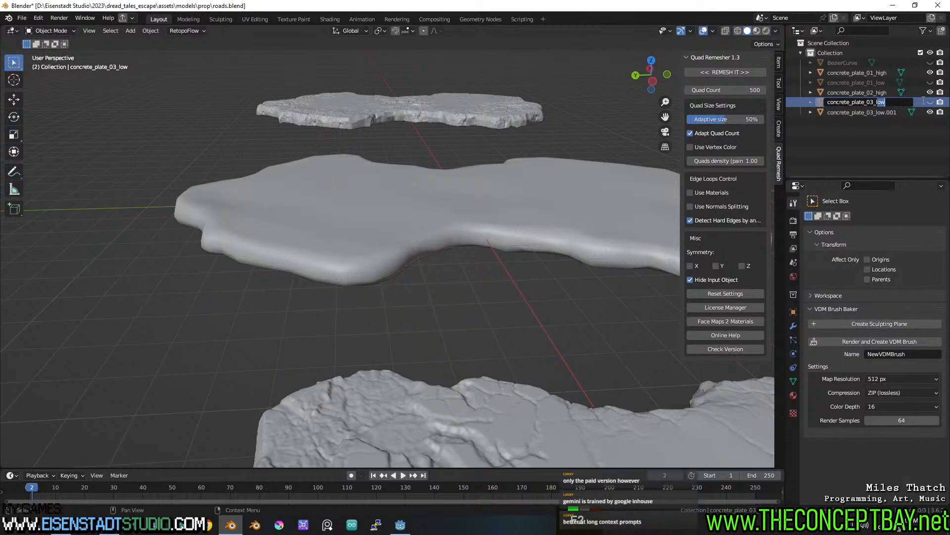
text(high)
key(Return)
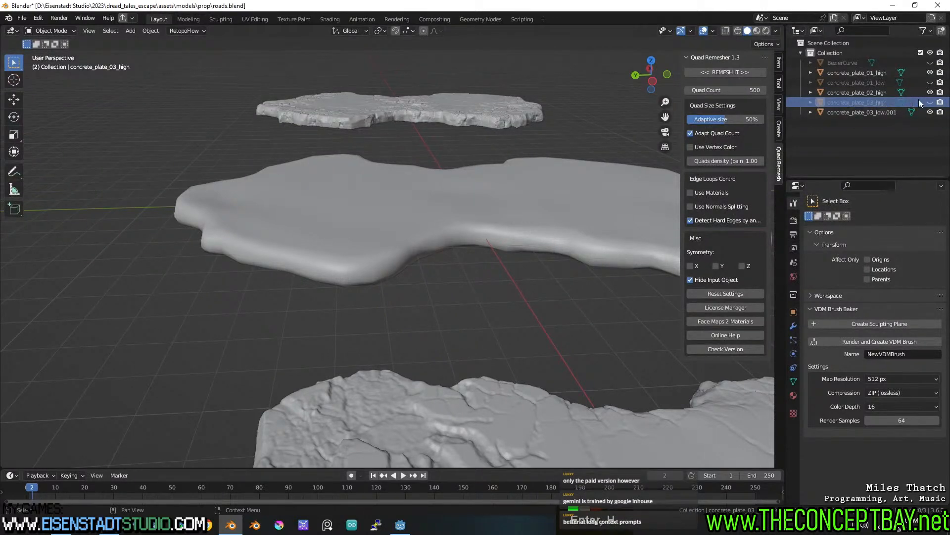
click(931, 102)
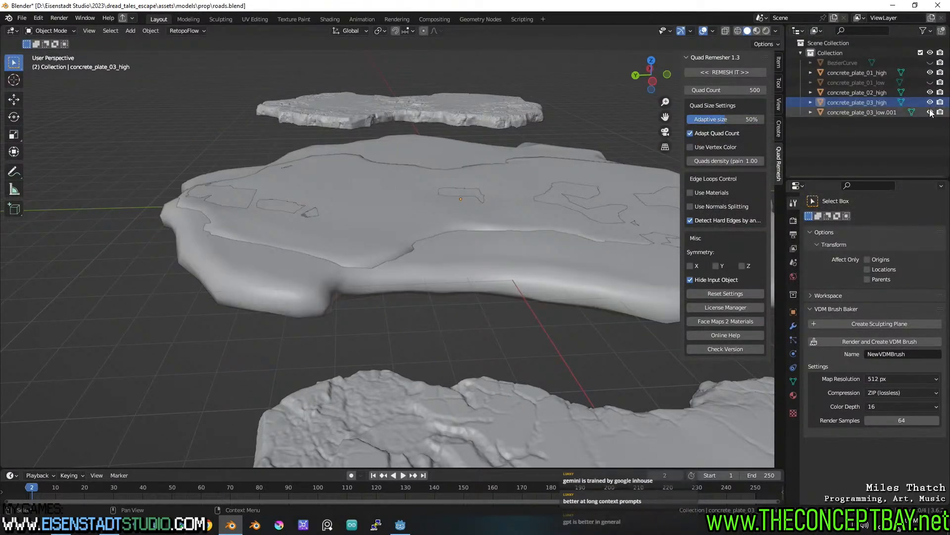
Step: Remove the .001 suffix from the name of concrete_plate_03_low.001
click(882, 113)
double_click(882, 113)
key(BackSpace)
key(BackSpace)
key(BackSpace)
key(BackSpace)
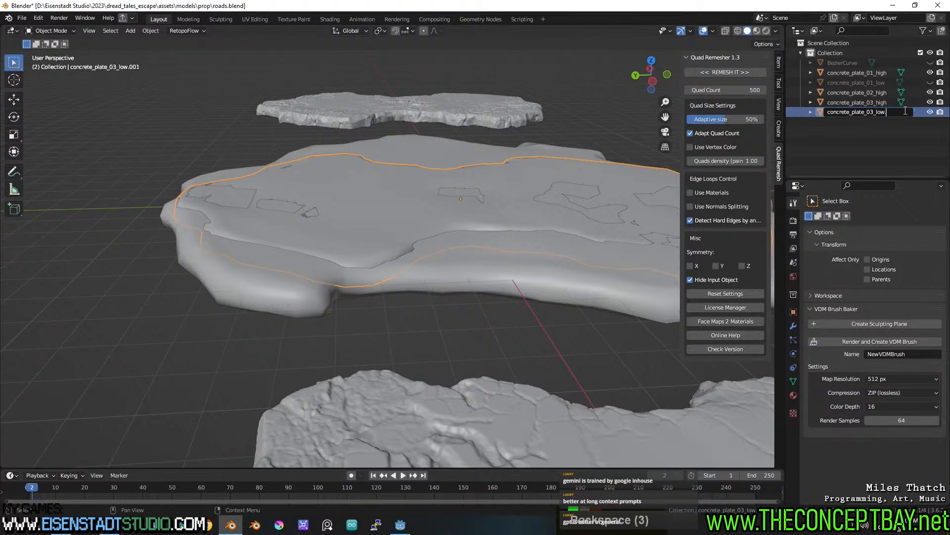
key(Return)
Step: Snap the 3D cursor to the concrete_plate_02_high object
middle_drag(417, 194, 481, 173)
scroll(490, 183, down, 3)
shift+middle_drag(481, 173, 504, 221)
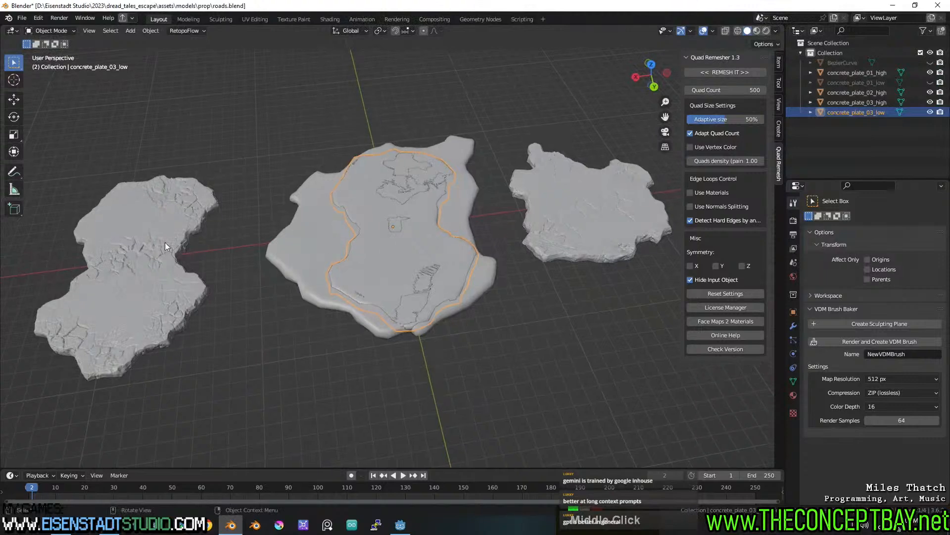
click(138, 248)
key(shift+s)
click(156, 324)
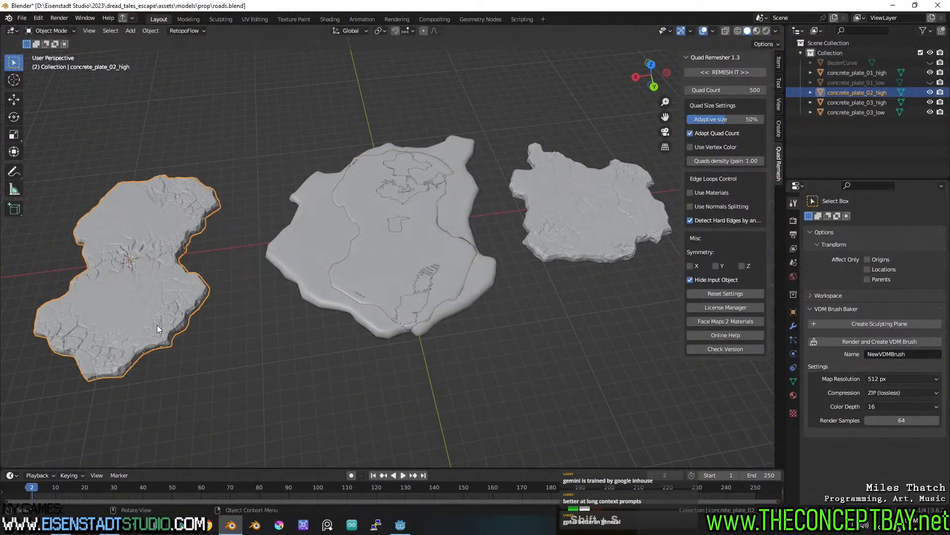
Step: Snap the narrower low-poly plate, concrete_plate_03_low, from the middle of the scene to the 3D cursor
click(361, 264)
right_click(361, 265)
mouse_move(358, 298)
key(Escape)
key(shift+s)
click(388, 208)
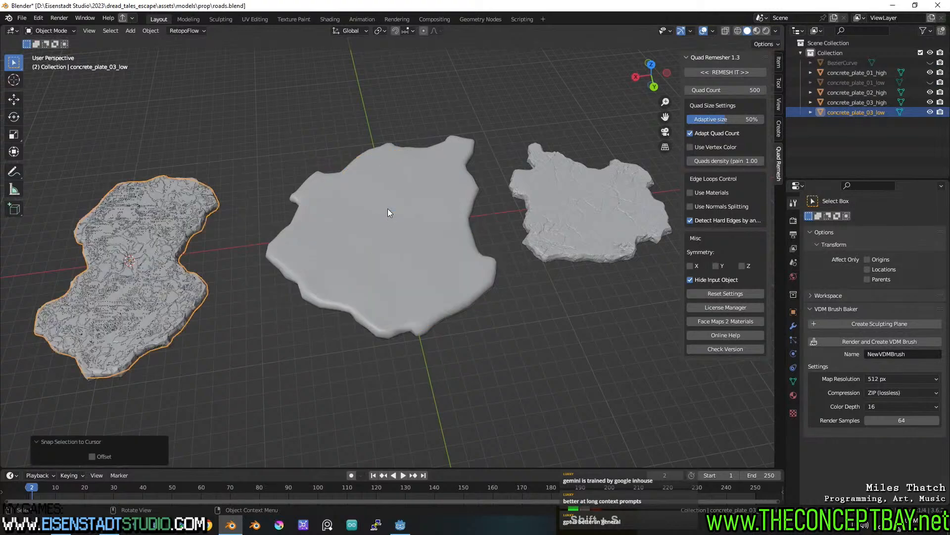
Step: Rename the snapped low-poly plate, concrete_plate_03_low, as concrete_plate_02_low
click(872, 103)
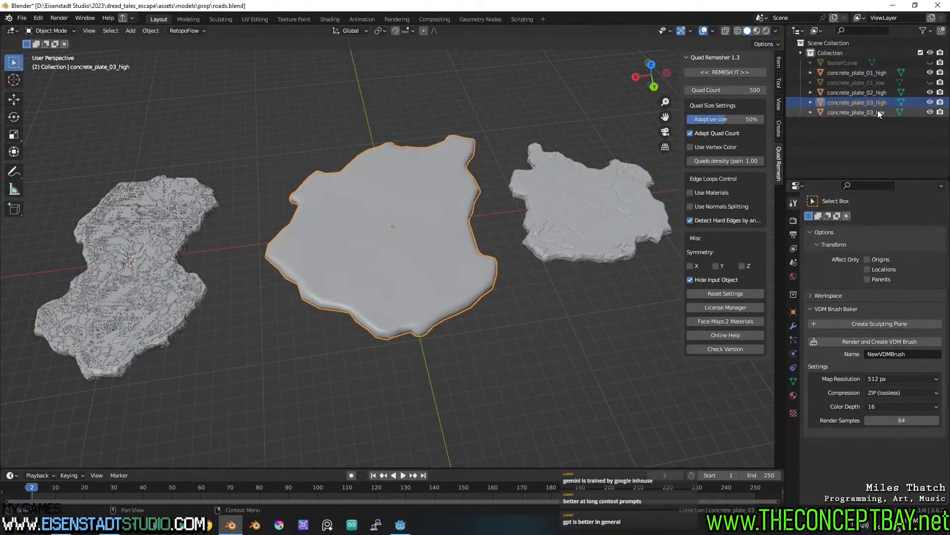
click(873, 111)
double_click(873, 112)
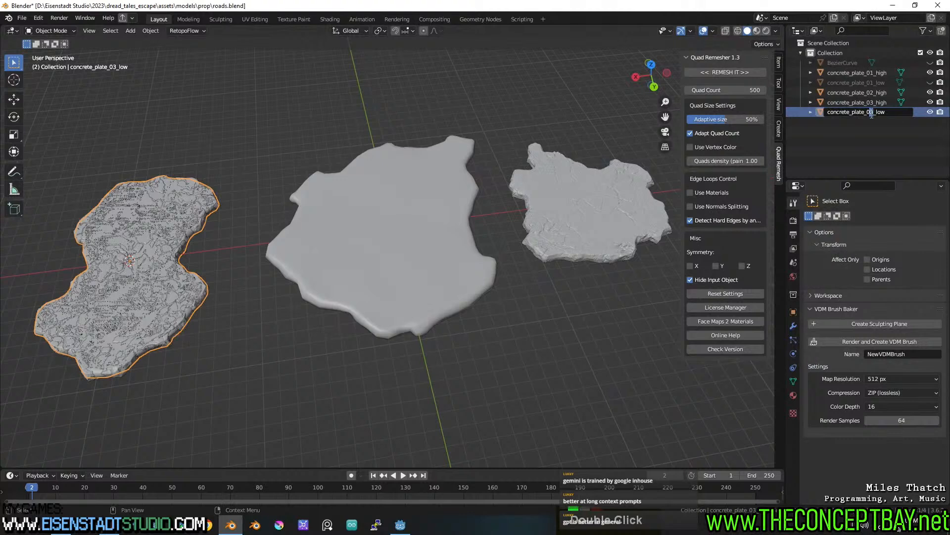
key(BackSpace)
text(2)
key(Return)
Step: Show the hidden concrete_plate_01_low and BezierCurve objects in the viewport
click(868, 92)
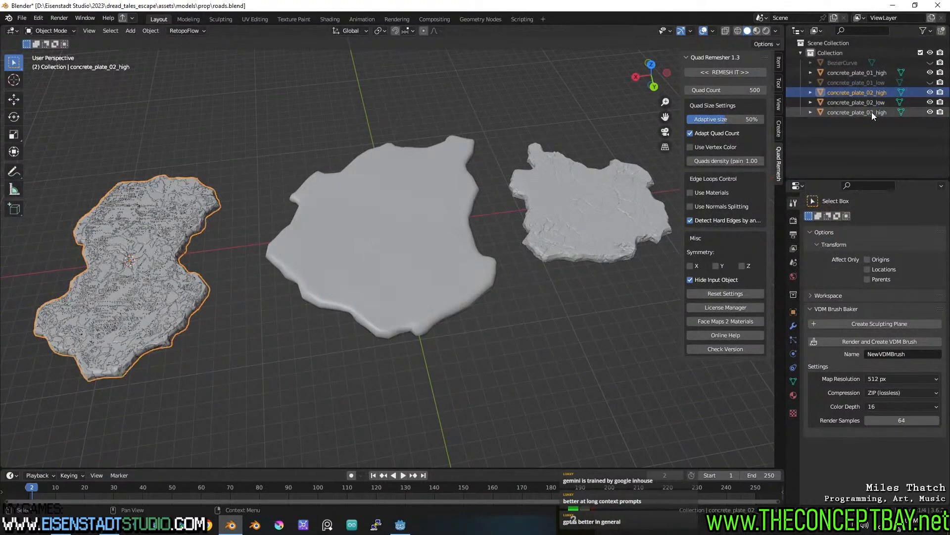
click(872, 111)
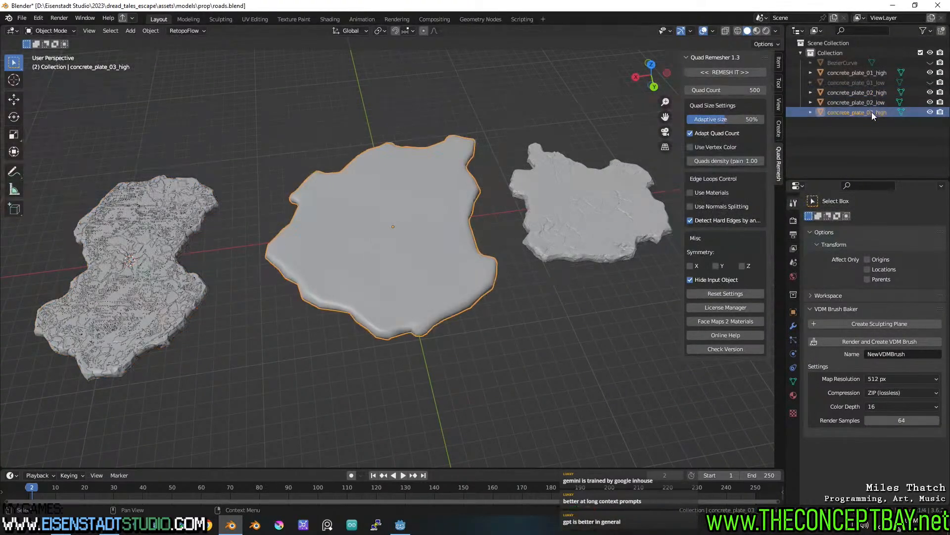
click(930, 83)
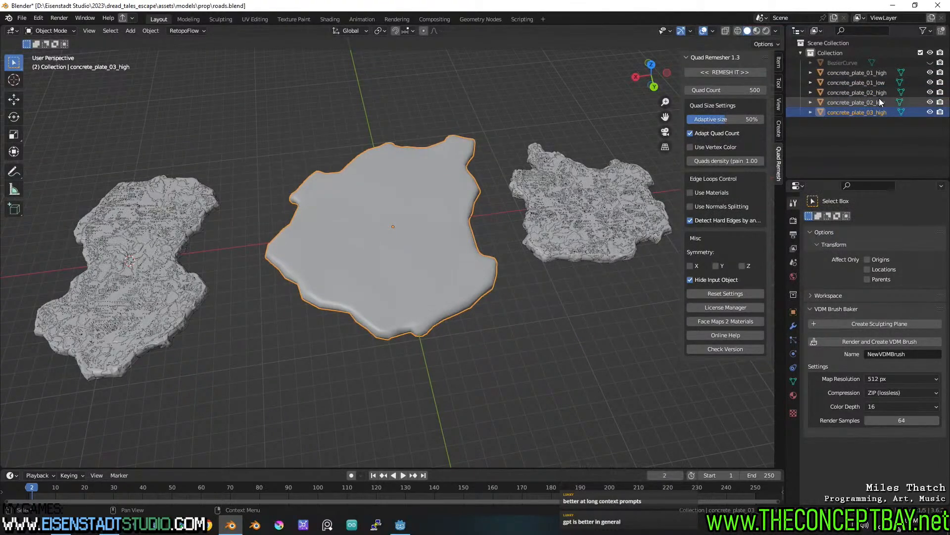
click(931, 63)
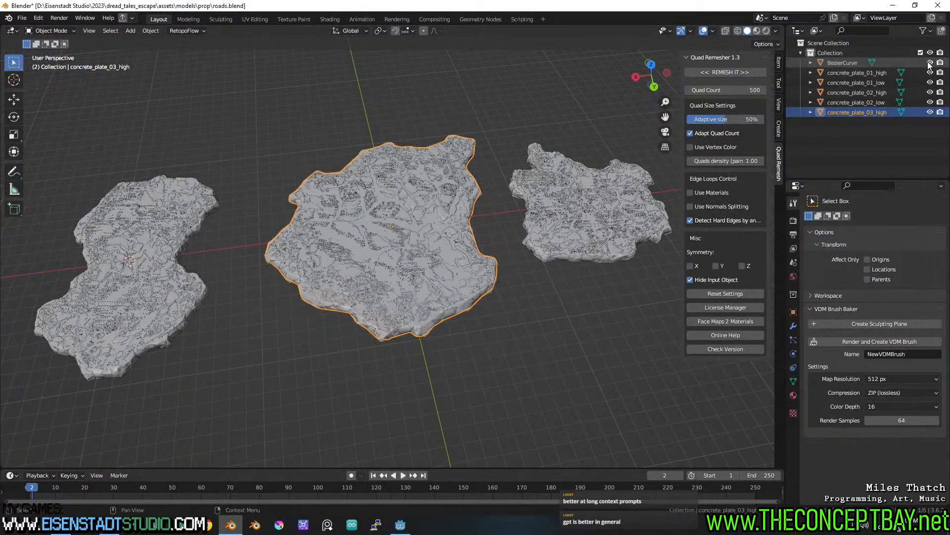
Step: Rename the selected middle plate object, concrete_plate_03_high, as concrete_plate_03_low
double_click(866, 110)
key(ctrl+c)
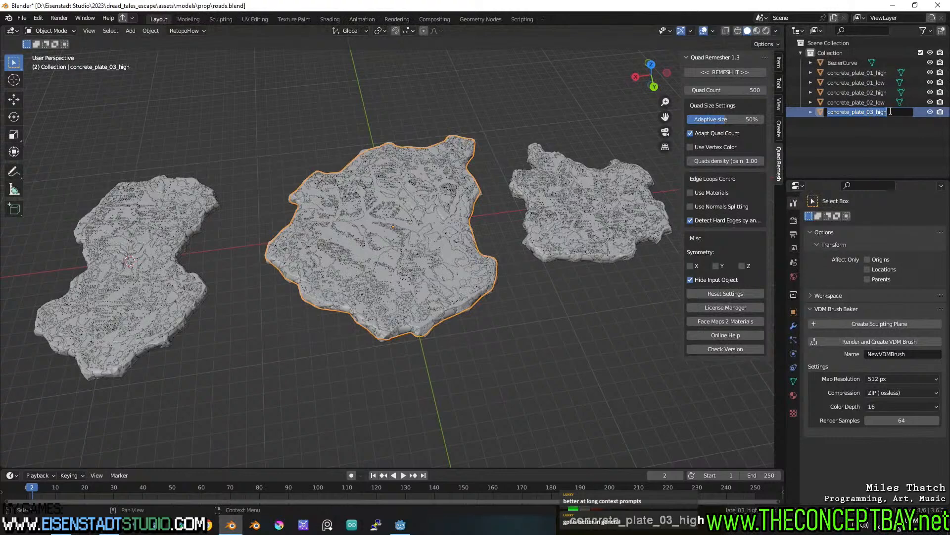
click(879, 112)
text(low)
key(Return)
Step: Rename the BezierCurve object as concrete_plate_03_high and save the file
click(866, 62)
key(F2)
key(ctrl+v)
key(Return)
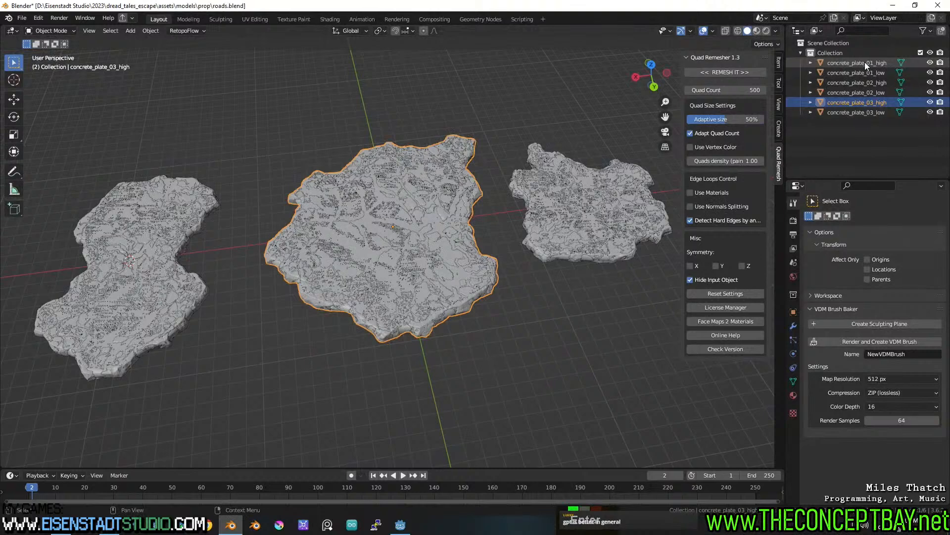
key(ctrl+s)
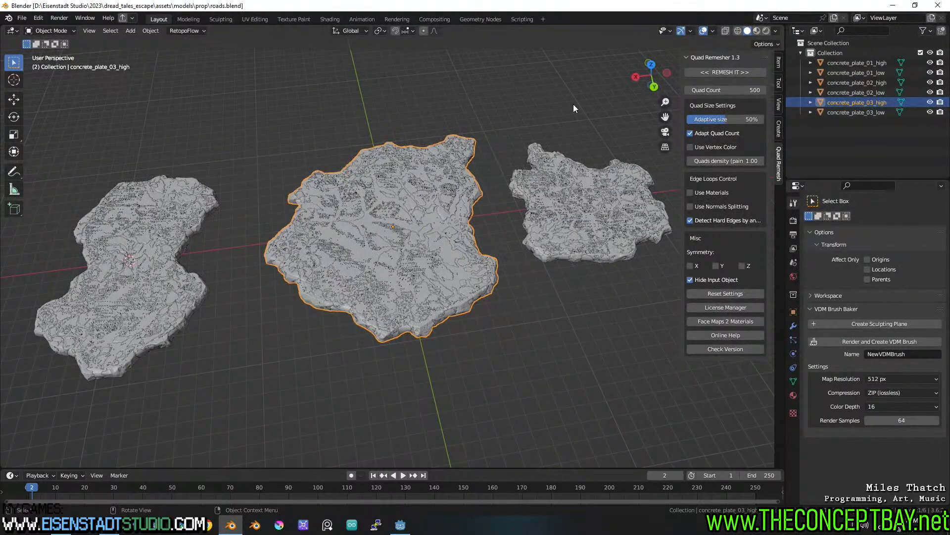
Step: Save roads.blend again and launch Substance 3D Painter 2022
scroll(503, 276, up, 4)
scroll(524, 280, down, 1)
mouse_move(525, 280)
shift+middle_down()
mouse_move(495, 305)
mouse_move(511, 269)
shift+middle_up()
key(ctrl+s)
key(super)
text(subs)
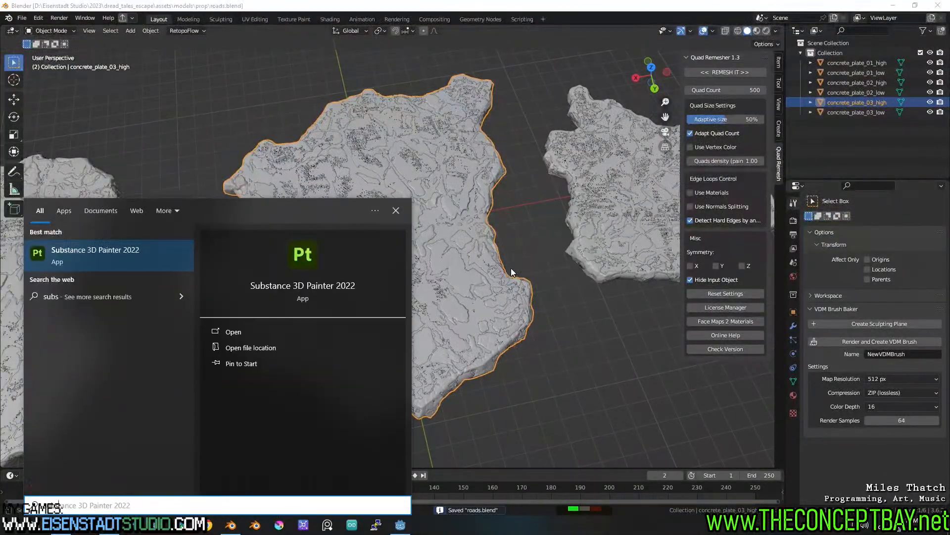
key(Return)
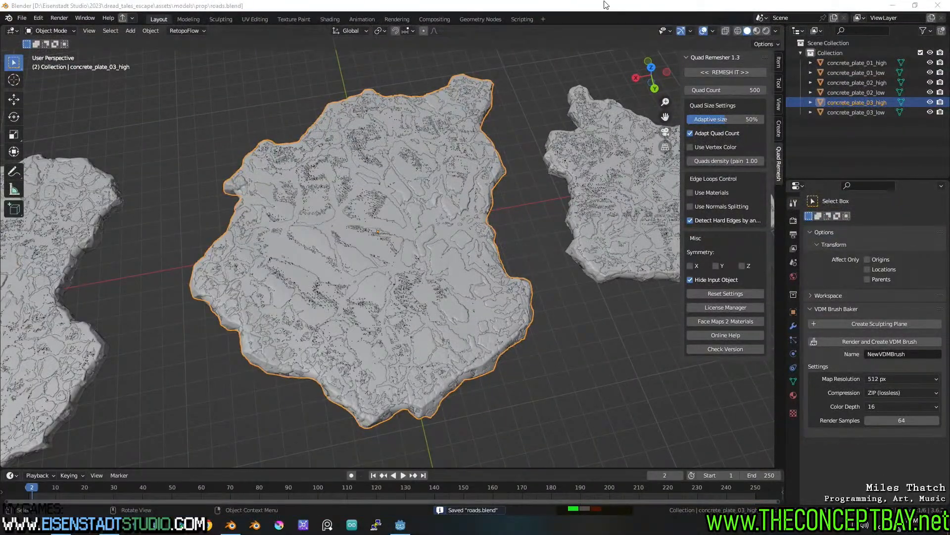
Step: Back in Blender, select the three low-poly plates, concrete_plate_01_low, 02_low and 03_low, and enter Edit Mode on them together
middle_drag(496, 134, 496, 114)
scroll(496, 114, down, 4)
ctrl+click(876, 112)
ctrl+click(876, 99)
click(875, 110)
ctrl+click(879, 92)
ctrl+click(876, 74)
key(Tab)
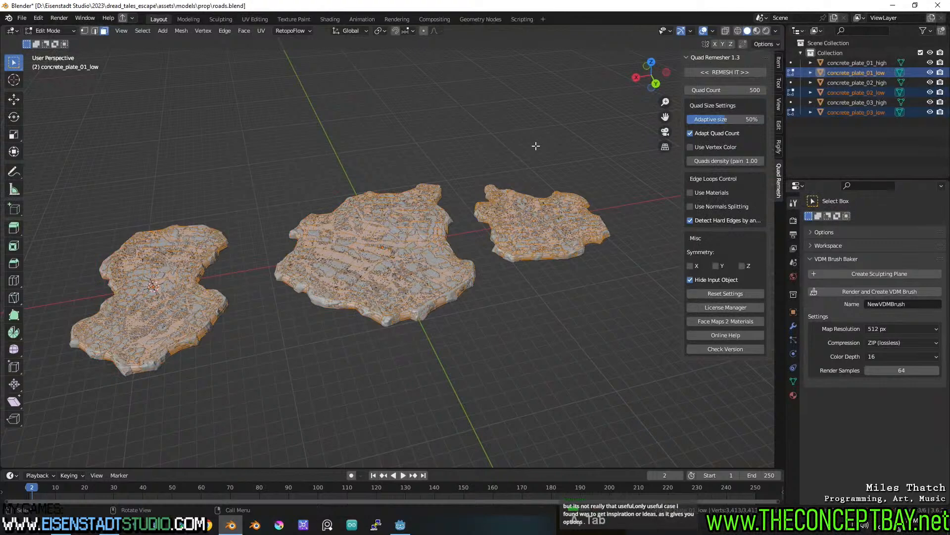
Step: Unwrap the three low-poly plates in the UV Editing workspace using Smart UV Project with a 66° angle limit and 0.000 island margin
click(251, 19)
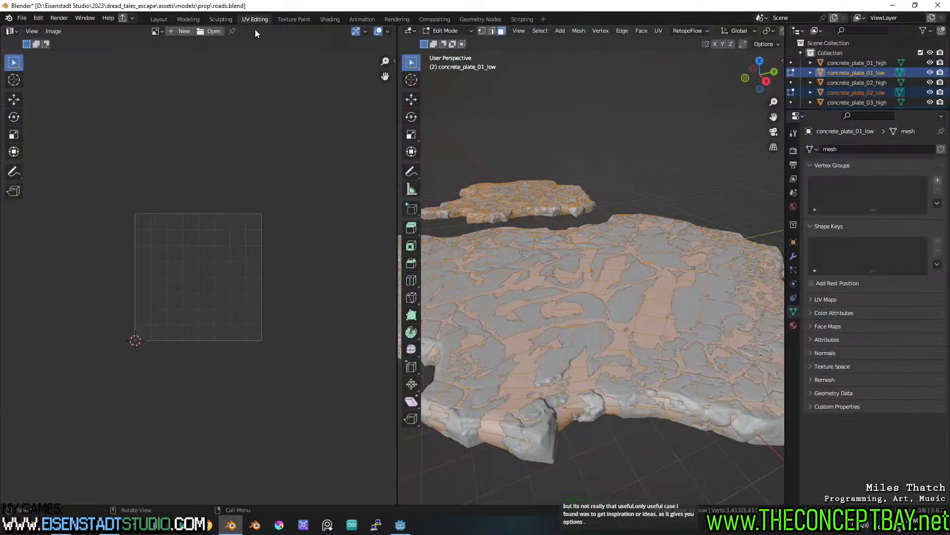
key(u)
click(528, 305)
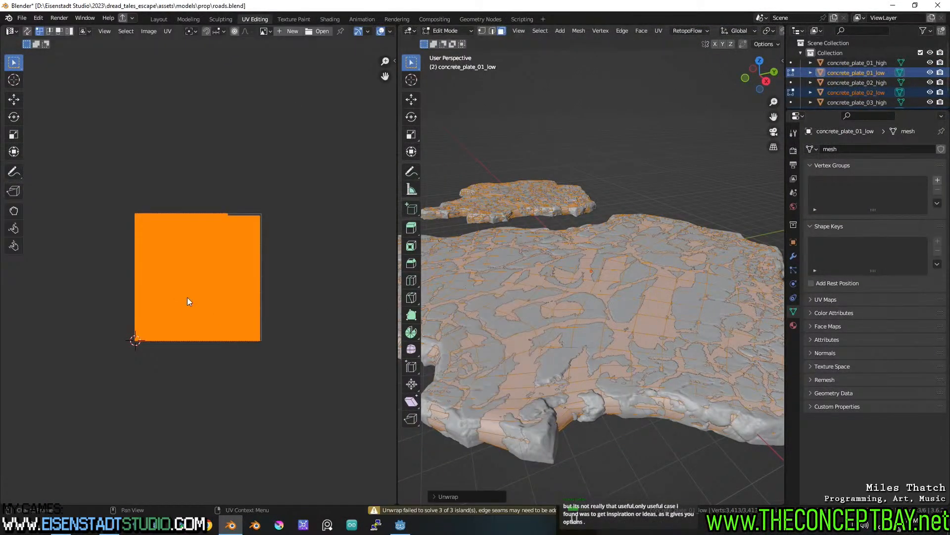
scroll(188, 297, up, 2)
key(u)
click(509, 346)
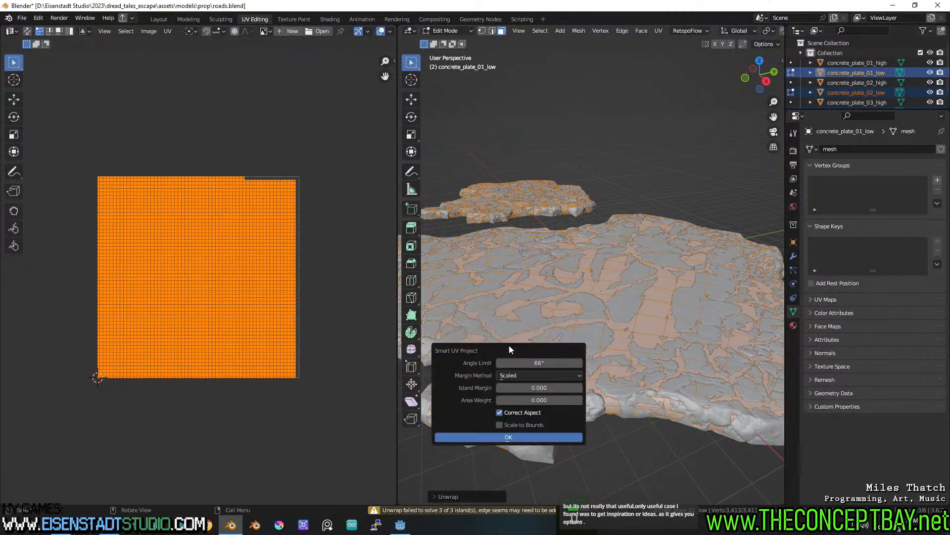
click(497, 437)
scroll(189, 316, up, 3)
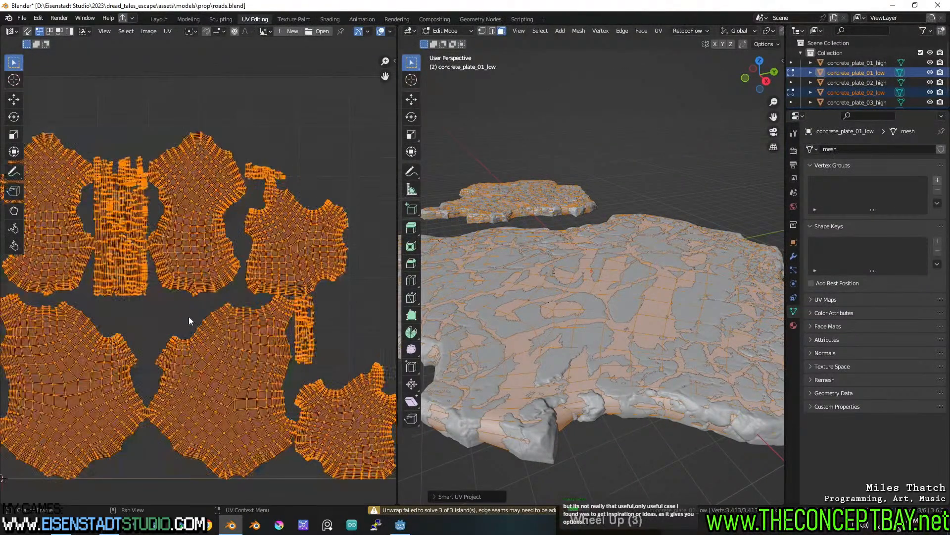
scroll(189, 313, up, 1)
scroll(189, 313, down, 4)
Step: Pack the selected UV islands of the low-poly plates with UVPackmaster2, using a 0.003 margin and rotation enabled
key(n)
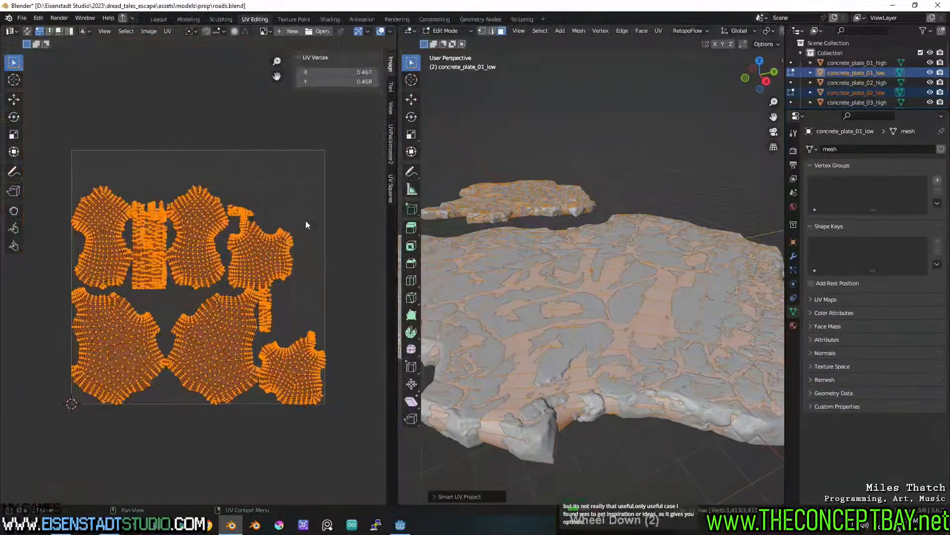
click(391, 144)
click(353, 143)
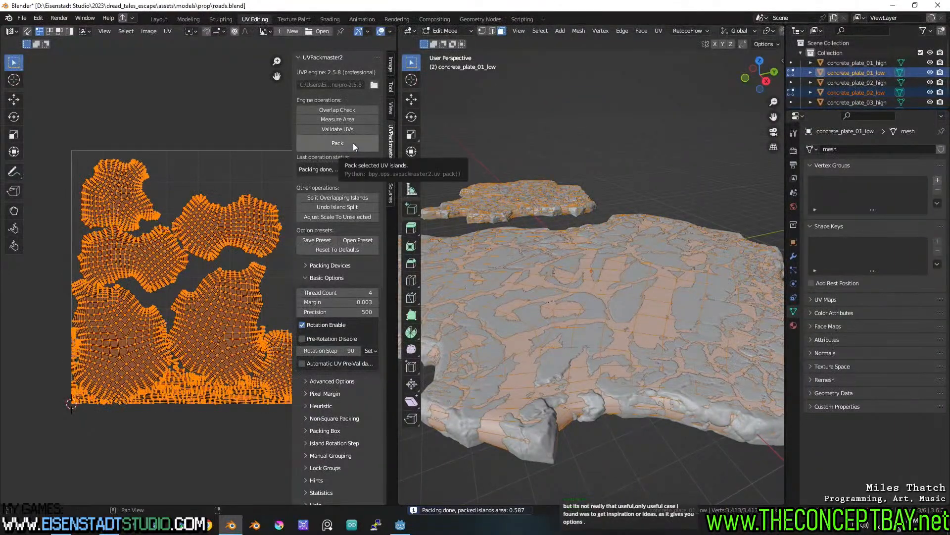
click(353, 143)
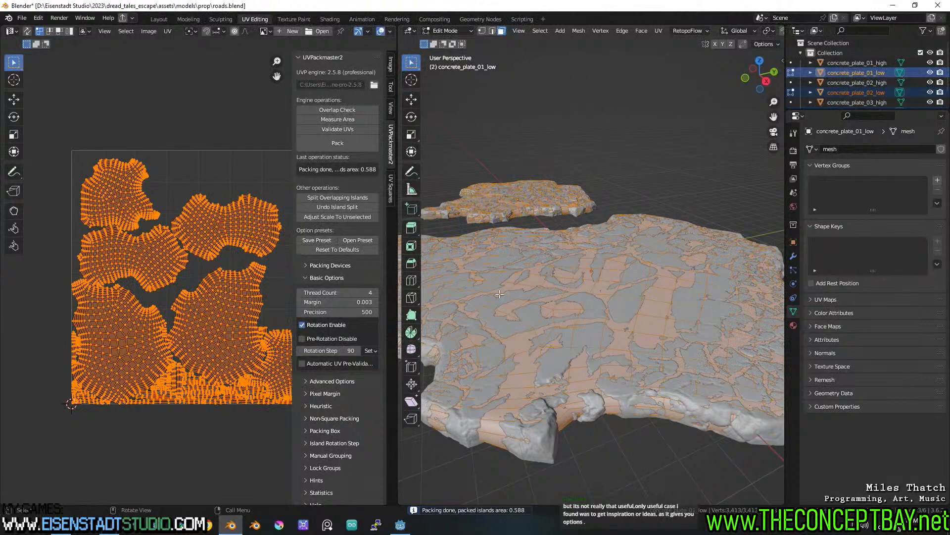
click(369, 144)
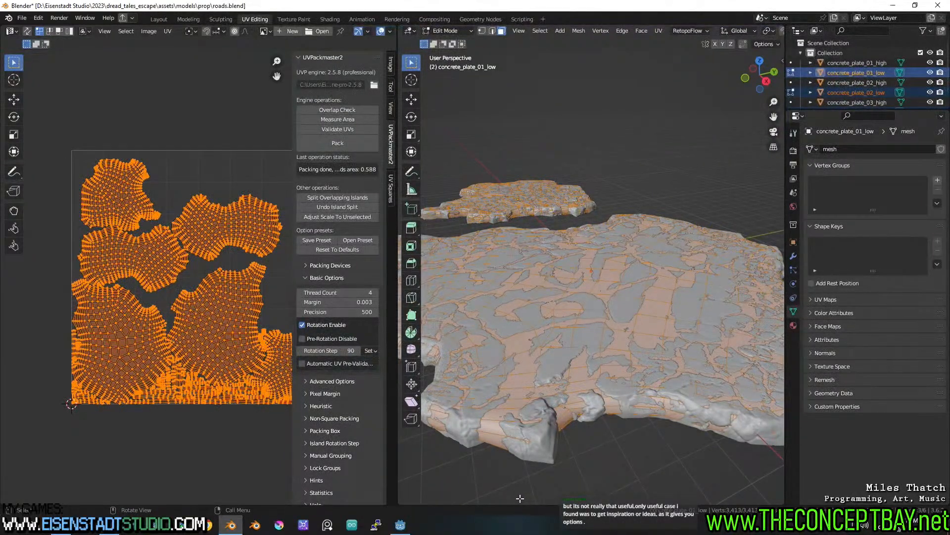
Step: Return to Object Mode and move all the plates along the Y axis away from the world origin in top view
scroll(520, 498, down, 5)
middle_drag(550, 267, 636, 292)
key(Tab)
alt+middle_drag(619, 254, 630, 360)
shift+middle_drag(593, 288, 564, 422)
scroll(574, 262, up, 1)
scroll(569, 363, down, 3)
shift+middle_drag(571, 289, 544, 172)
key(a)
key(g)
key(z)
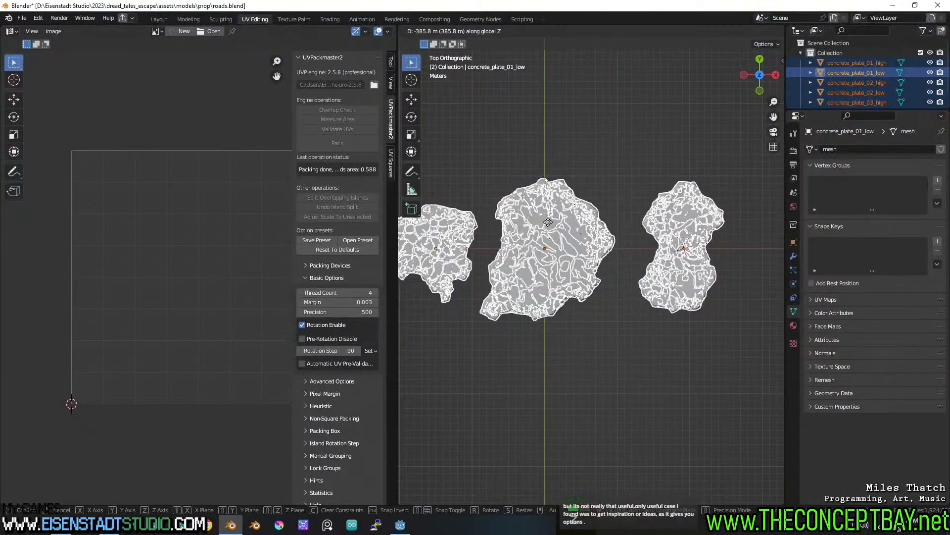
click(536, 255)
shift+middle_drag(536, 255, 572, 266)
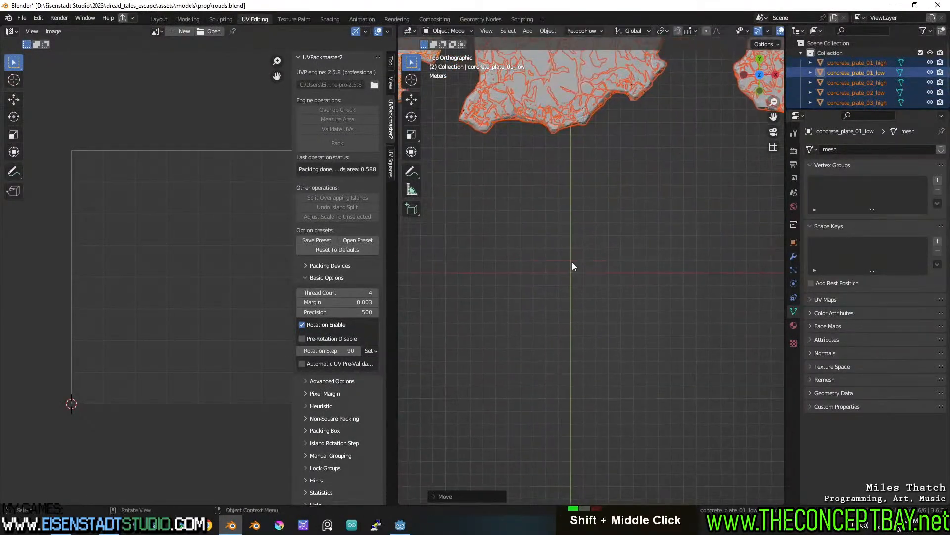
Step: Deselect everything and snap the 3D cursor to the world origin
key(alt+a)
key(shift+a)
key(Escape)
key(shift+s)
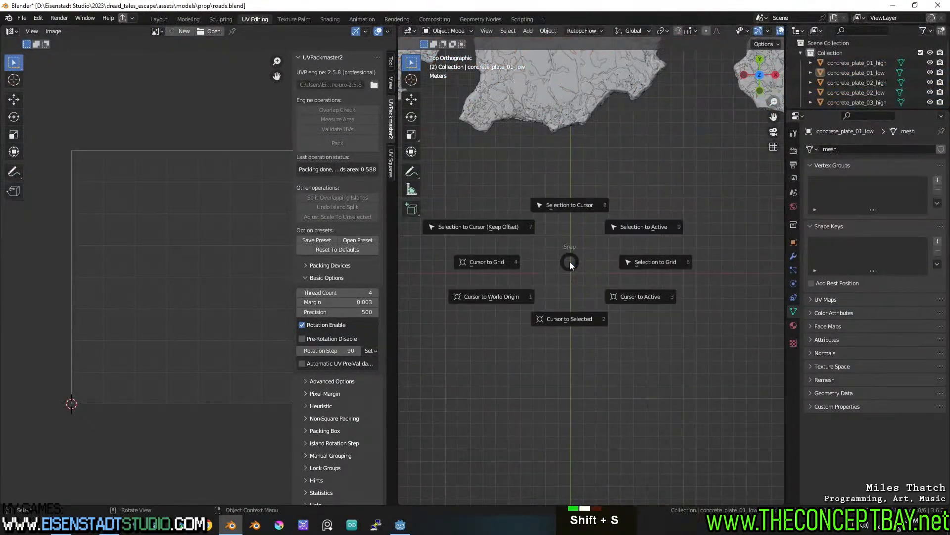
click(518, 298)
Step: Add a Bezier curve at the world origin and delete its default points in Edit Mode
key(shift+a)
click(560, 298)
key(Tab)
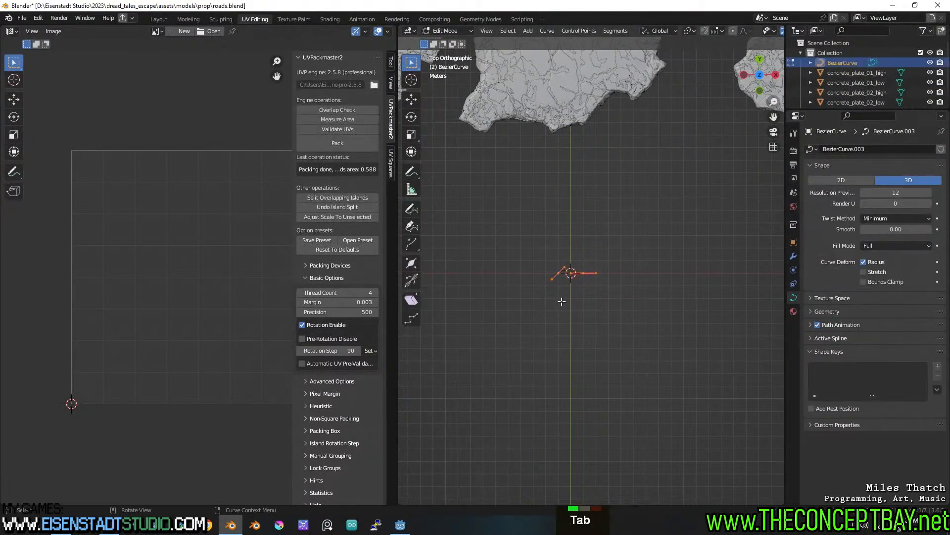
scroll(562, 299, up, 9)
shift+middle_drag(562, 299, 653, 285)
scroll(655, 285, down, 1)
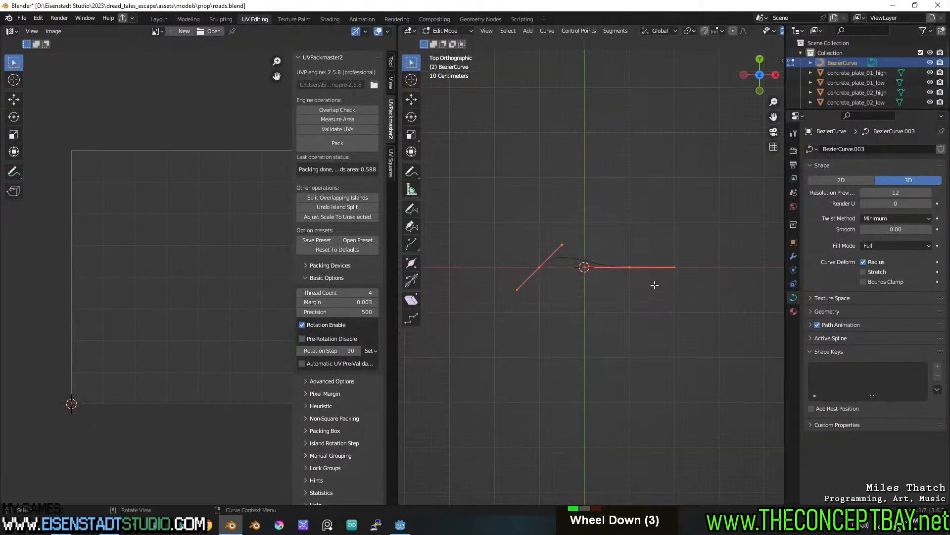
scroll(654, 286, down, 9)
key(x)
click(644, 283)
scroll(644, 284, up, 2)
scroll(643, 288, down, 2)
scroll(450, 181, down, 2)
Step: Draw a closed freehand curve outline around the world origin with the Draw tool and set its Error to 0.02474 m
click(411, 172)
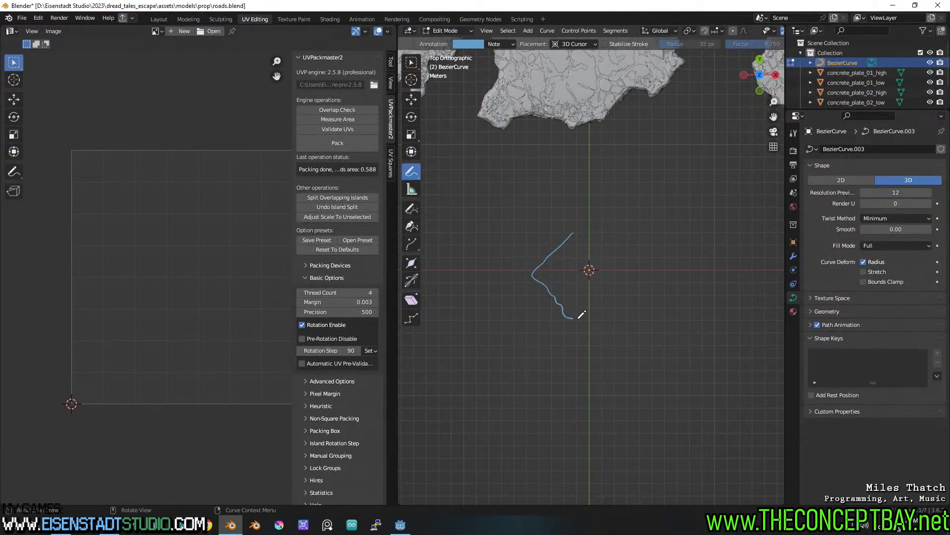
key(ctrl+z)
click(412, 209)
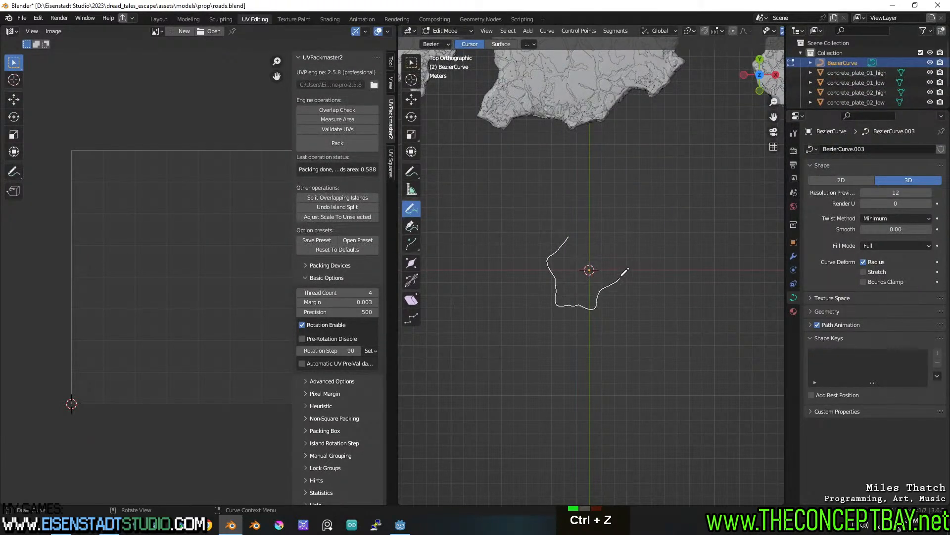
drag(582, 227, 584, 225)
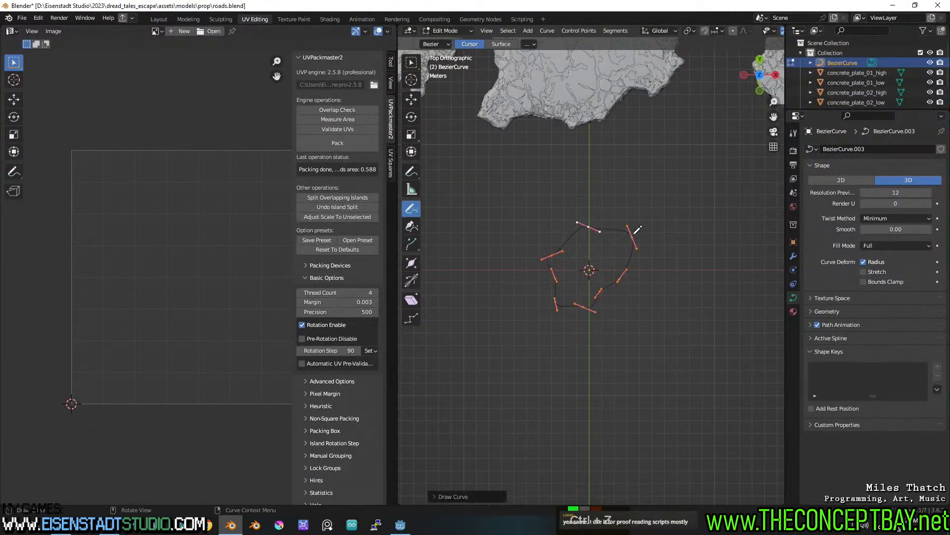
click(455, 497)
mouse_move(480, 460)
shift+mouse_down()
mouse_move(324, 484)
mouse_move(396, 480)
shift+mouse_up()
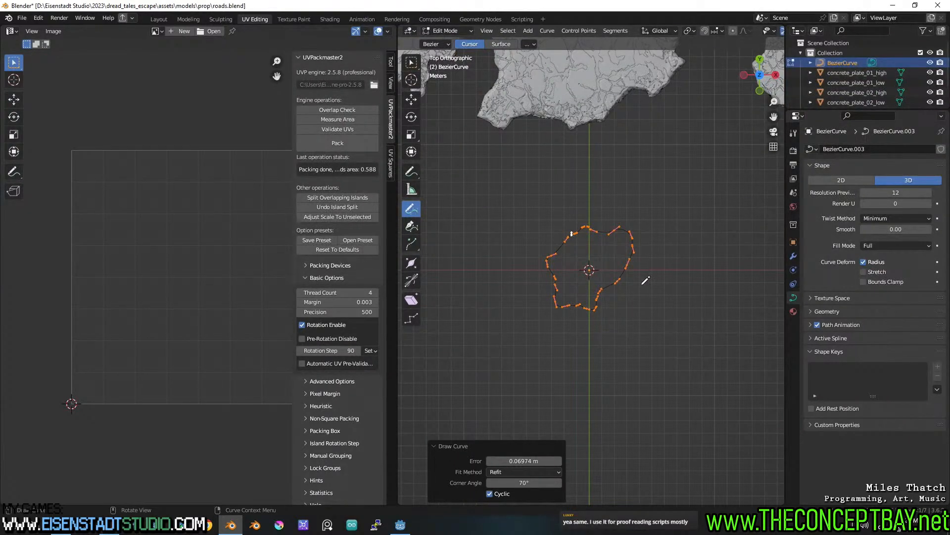
mouse_move(526, 461)
shift+mouse_down()
mouse_move(544, 461)
mouse_move(499, 457)
shift+mouse_up()
Step: Draw a second, larger star-like outline beside the first, set its Error to 0.02474 m and copy that value
drag(677, 238, 676, 259)
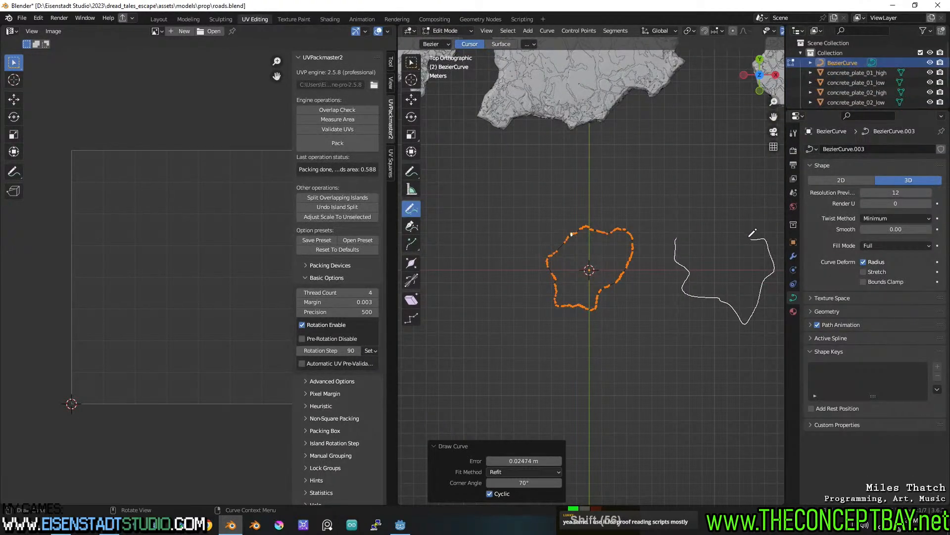
drag(689, 227, 679, 240)
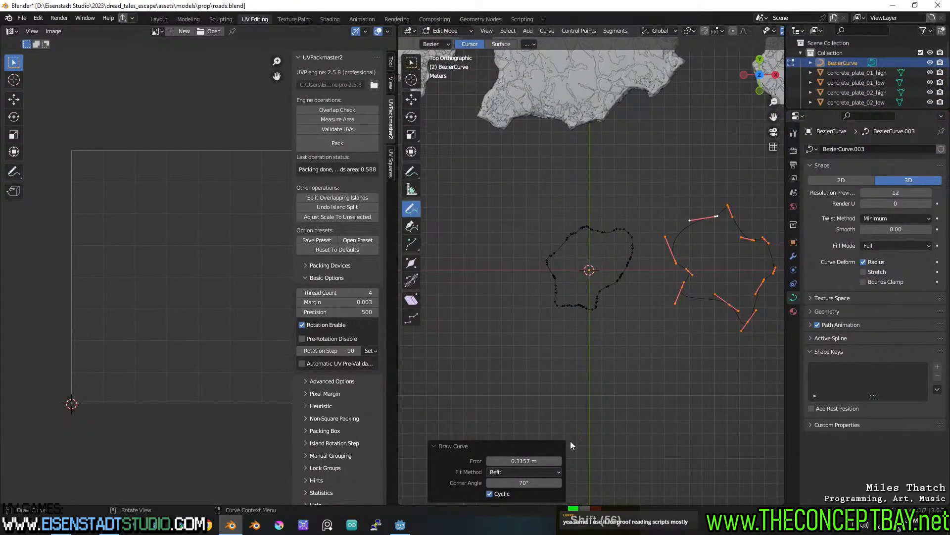
mouse_move(524, 461)
shift+mouse_down()
mouse_move(391, 459)
mouse_move(398, 444)
shift+mouse_up()
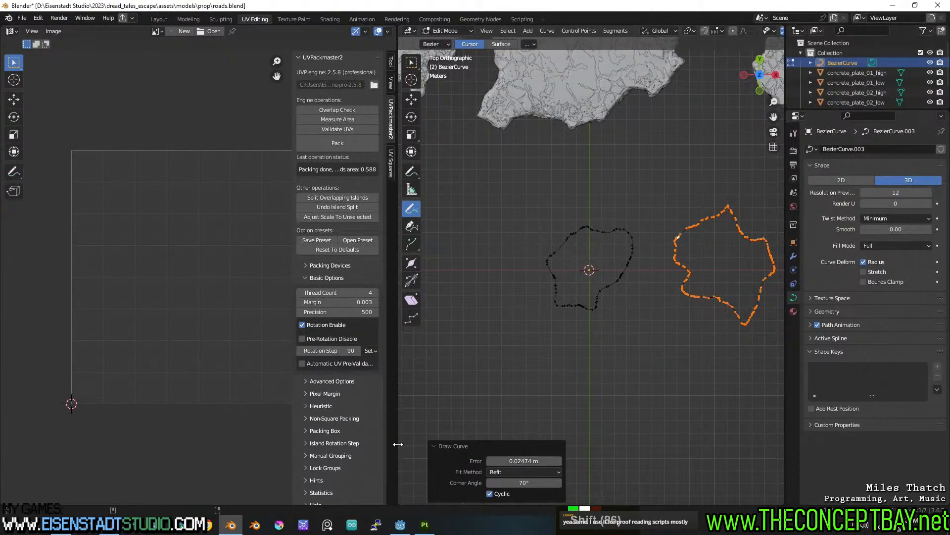
double_click(534, 460)
key(ctrl+c)
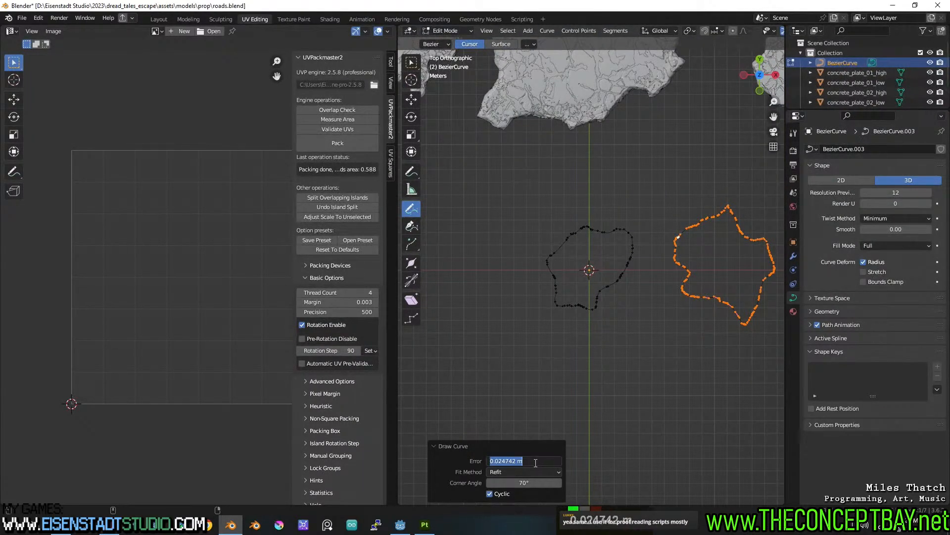
key(Escape)
Step: Draw a third closed outline beyond the star-like one and paste 0.02474 m as its Error
shift+middle_drag(718, 365, 548, 374)
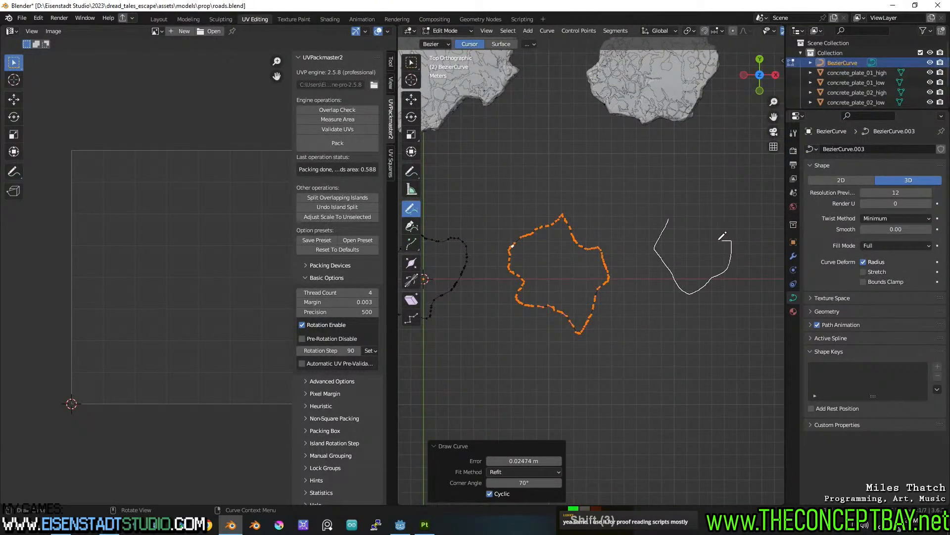
drag(672, 215, 670, 216)
double_click(539, 461)
key(ctrl+v)
key(Return)
Step: Draw a fourth closed outline below the third one and paste 0.02474 m as its Error
shift+middle_drag(681, 311, 596, 278)
drag(564, 292, 593, 348)
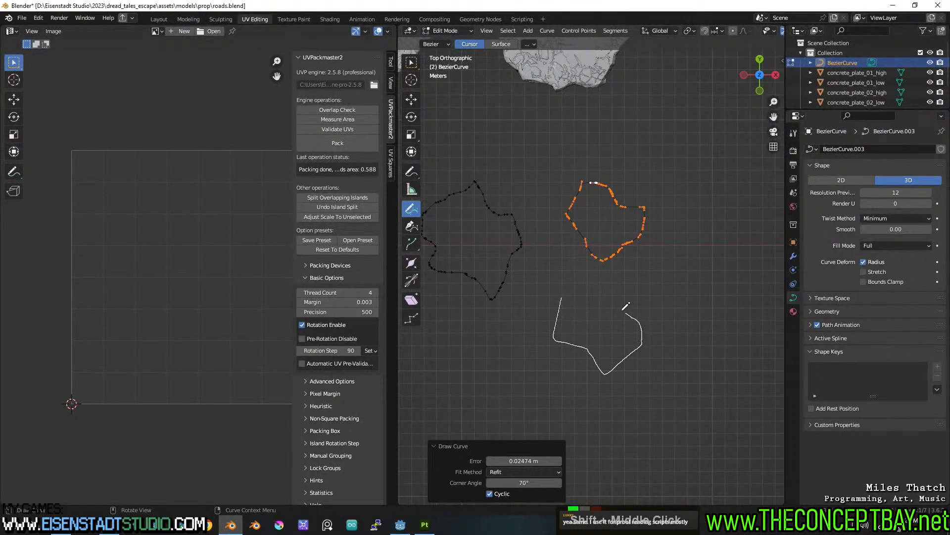
drag(583, 287, 567, 293)
double_click(539, 461)
key(ctrl+v)
key(Return)
Step: Draw a small notched outline below the star-like one and set its Error to 0.02474 m
shift+middle_drag(674, 284, 777, 250)
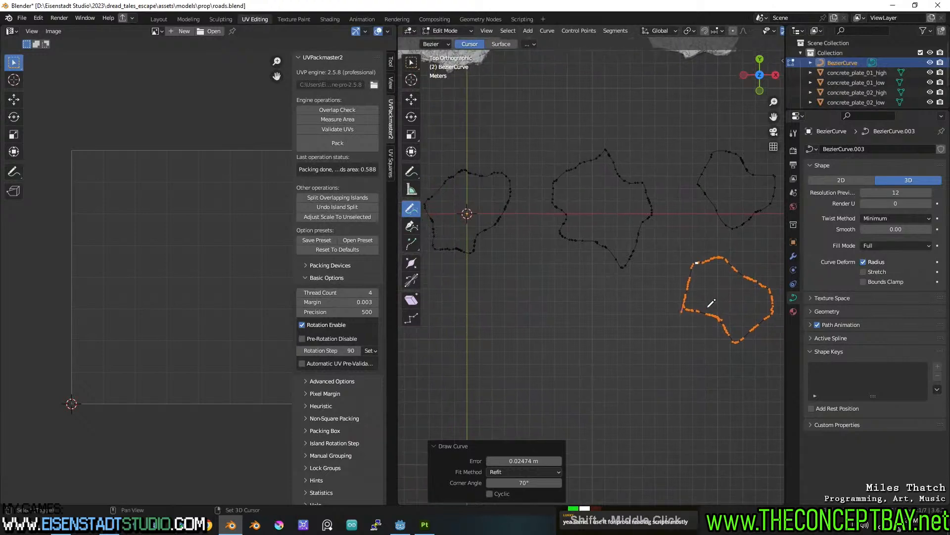
mouse_move(623, 322)
mouse_down()
mouse_move(628, 305)
mouse_move(603, 311)
mouse_up()
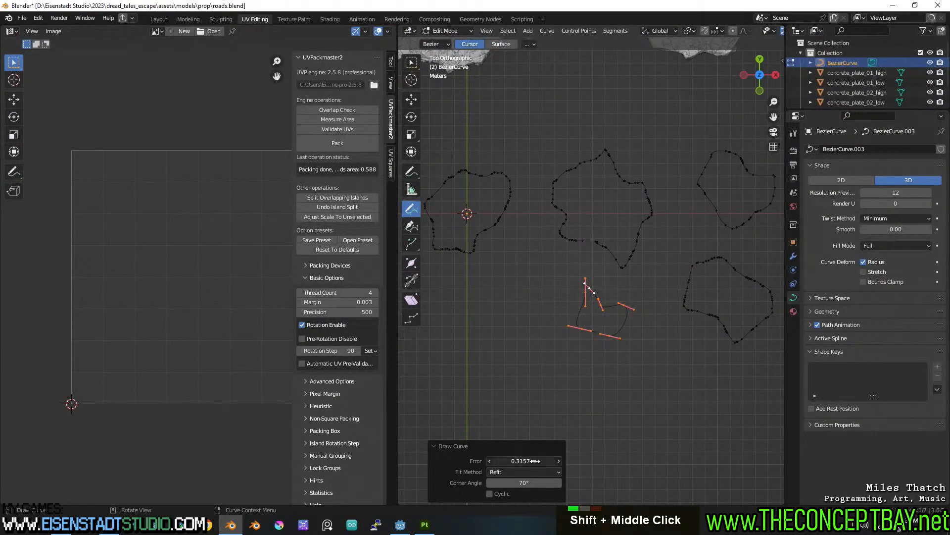
text(0.02474 m)
key(Return)
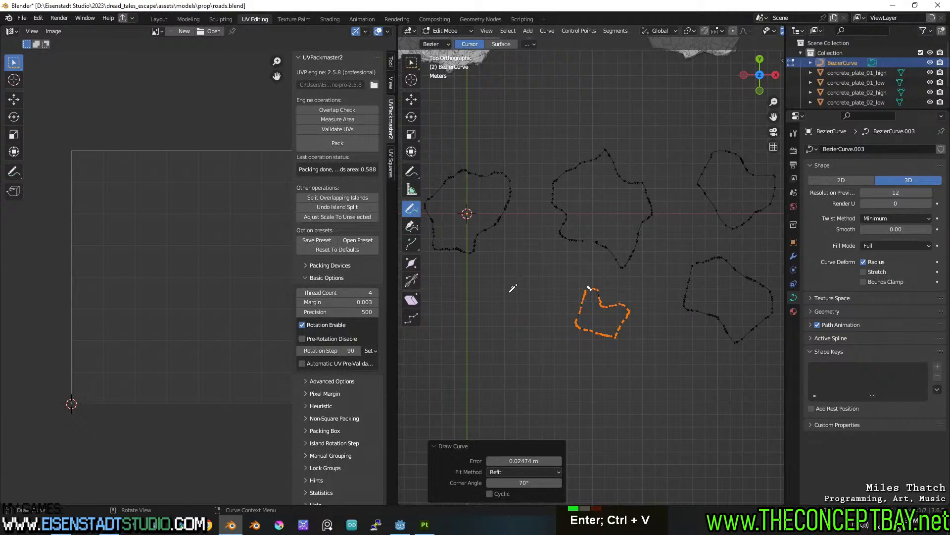
Step: Draw a narrow, pointed outline beside the small notched one and set its Error to 0.02474 m
drag(530, 297, 531, 290)
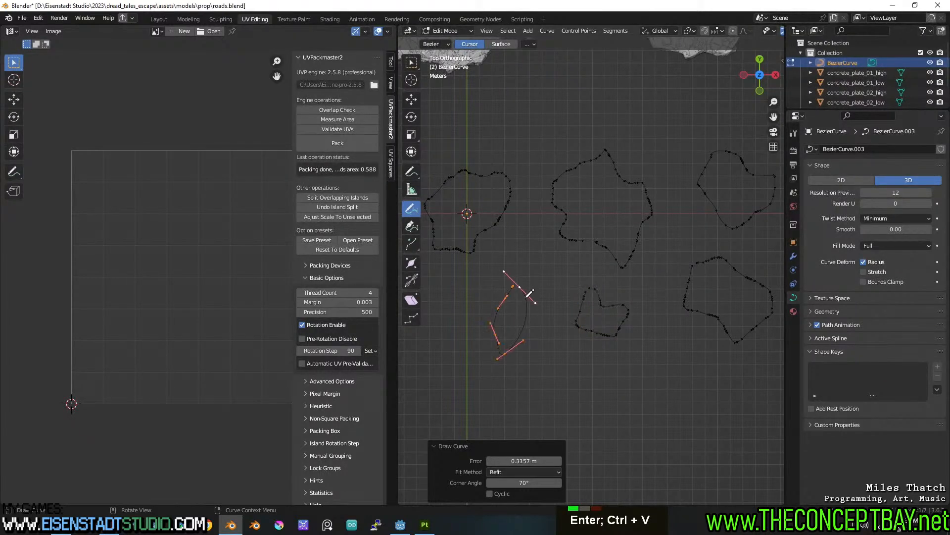
click(534, 460)
text(0.02474)
key(Return)
Step: Draw a wide, irregular outline on the other side of the narrow one and set its Error to 0.02474 m
shift+middle_drag(547, 333, 630, 331)
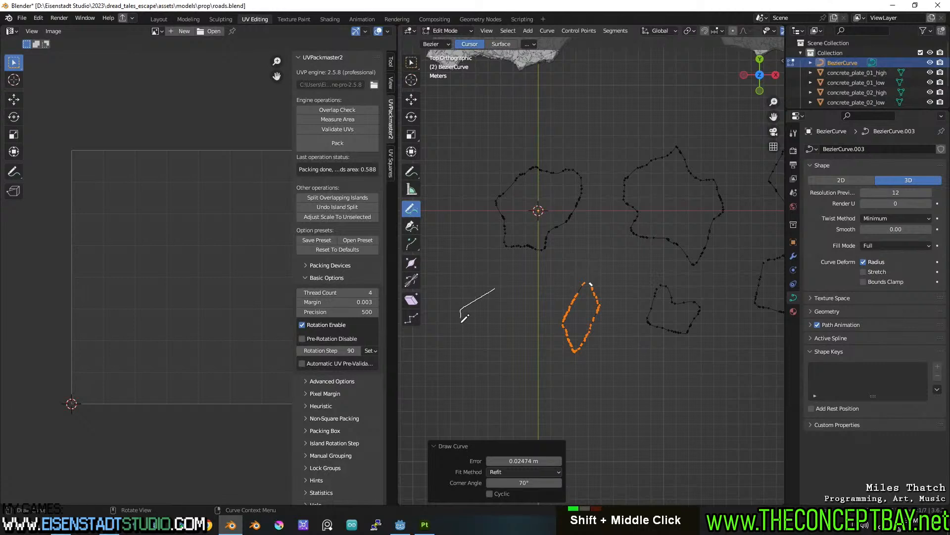
drag(513, 281, 511, 281)
key(ctrl+v)
click(543, 464)
key(Return)
shift+middle_drag(462, 222, 532, 226)
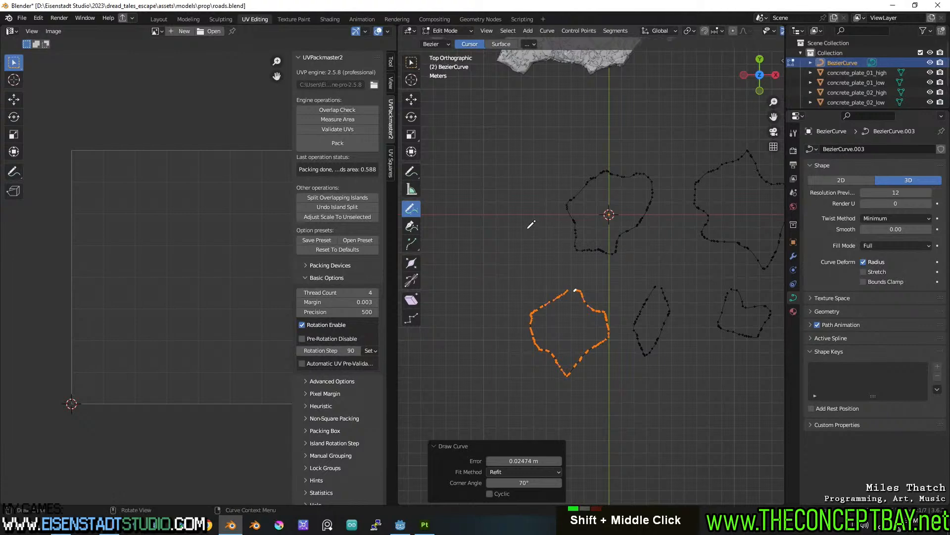
Step: Draw a small notched outline above and beside the wide irregular one and set its Error to 0.02474 m
drag(533, 220, 535, 250)
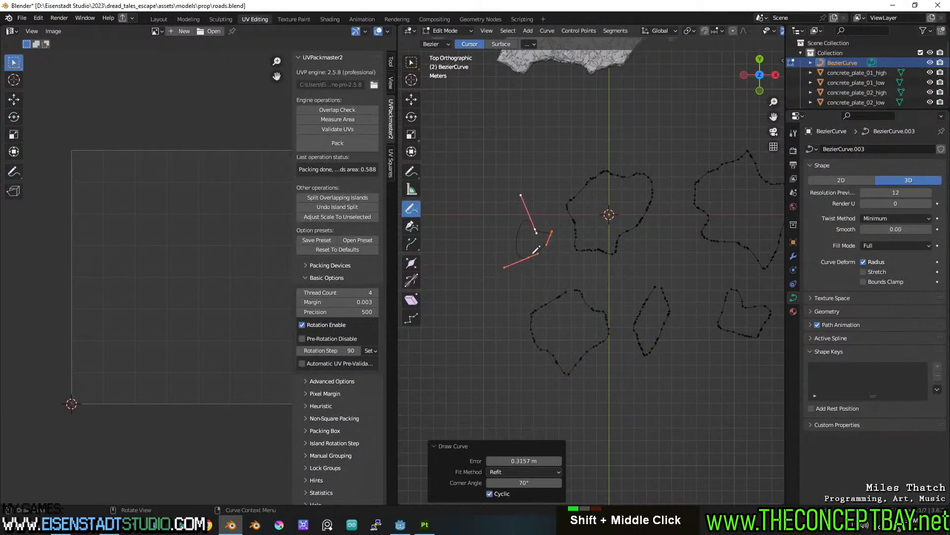
click(532, 461)
key(ctrl+v)
key(Return)
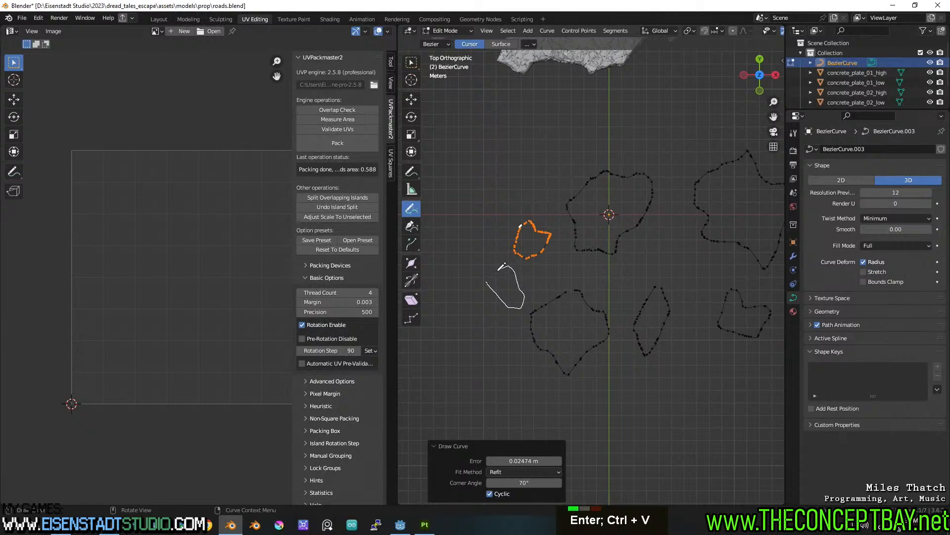
Step: Draw a small tapered outline just below the new notched one and set its Error to 0.02474 m
click(539, 461)
text(0.02474)
key(Return)
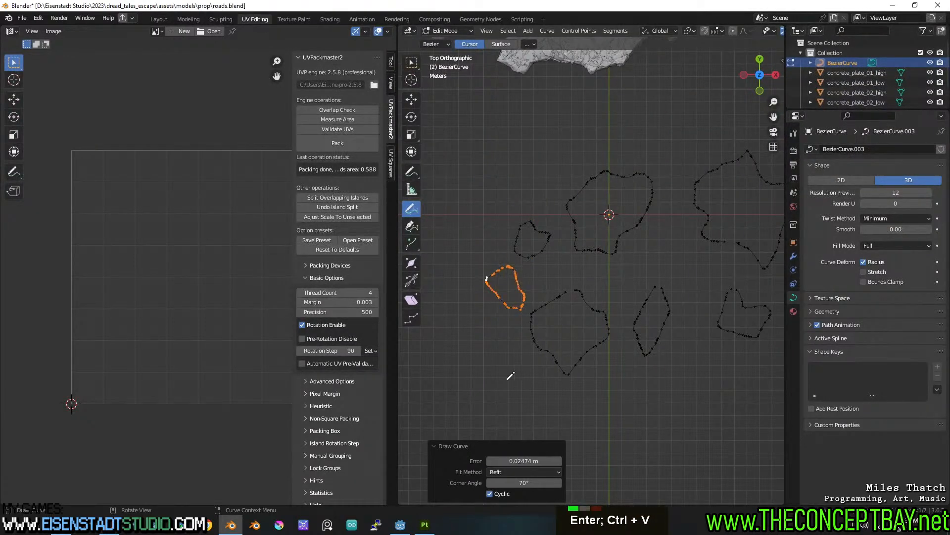
Step: Draw a crescent-like outline below the small tapered one and set its Error to 0.02474 m
drag(462, 329, 460, 334)
text(0.02474)
key(Return)
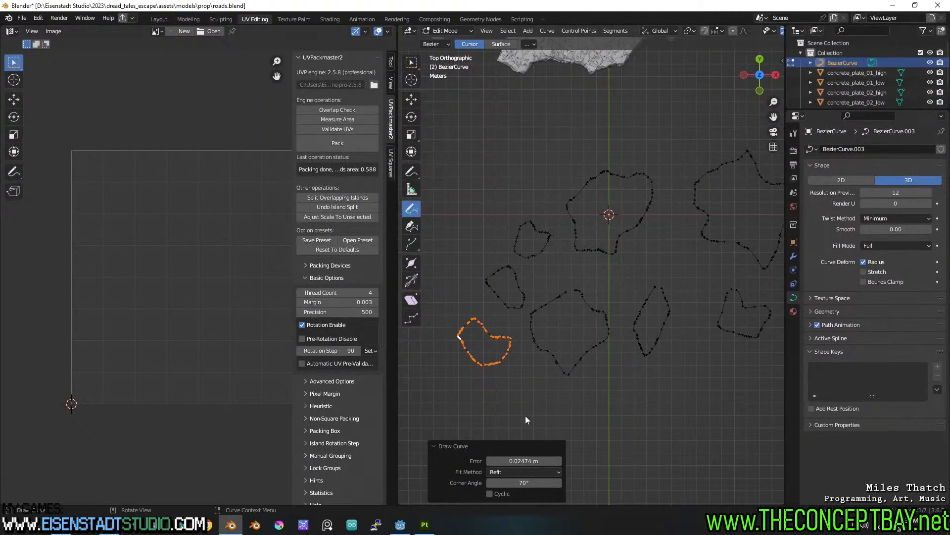
Step: Select all the drawn outlines and set their spline type to Poly
scroll(525, 419, down, 3)
shift+middle_drag(525, 420, 542, 302)
key(a)
key(p)
key(Escape)
scroll(542, 302, up, 1)
shift+scroll(542, 302, down, 2)
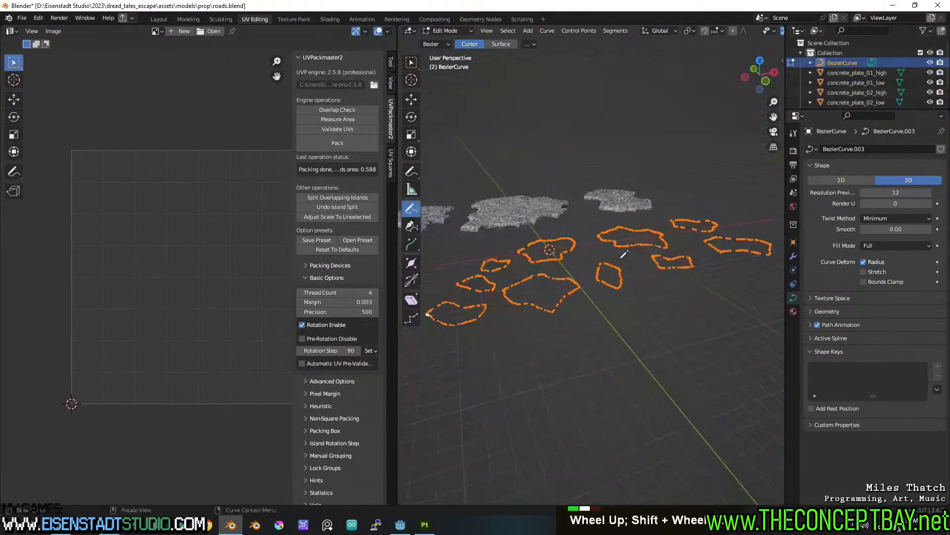
scroll(543, 311, up, 2)
right_click(543, 312)
mouse_move(551, 293)
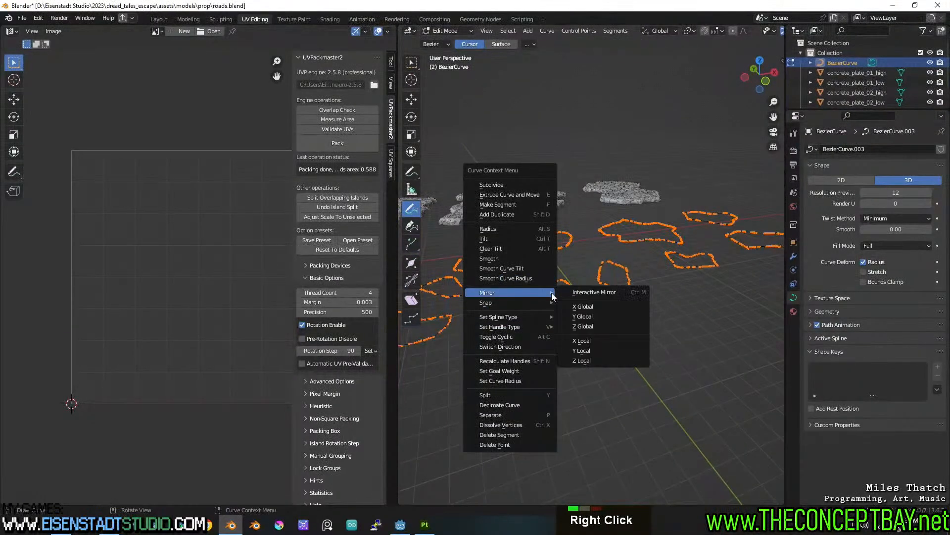
mouse_move(539, 316)
click(579, 317)
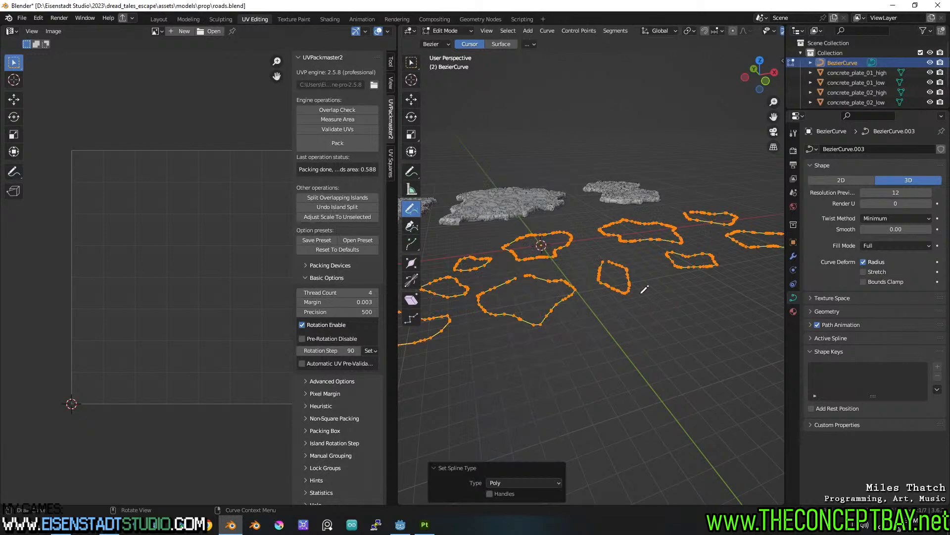
Step: Try to close all selected poly outlines with a connecting segment, and undo the change and the stray drawn point
key(f)
key(ctrl+z)
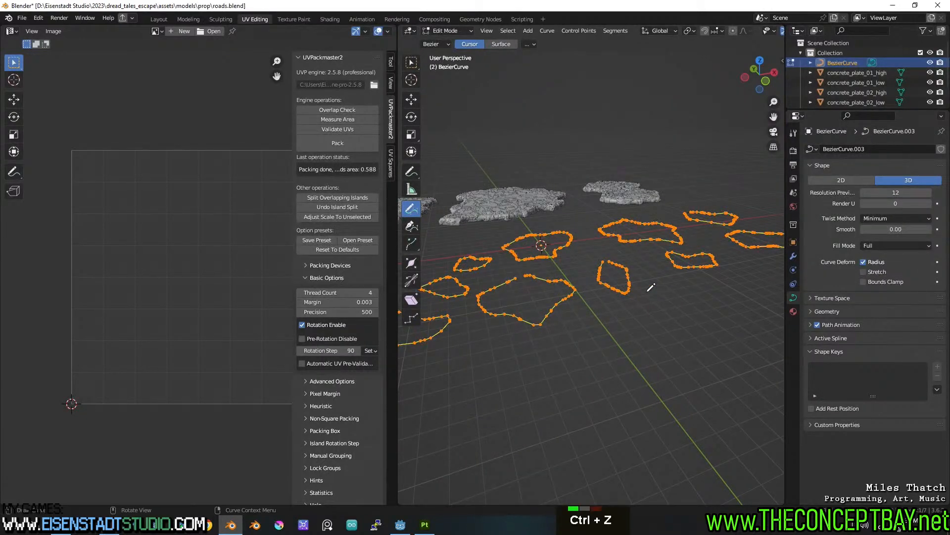
mouse_move(593, 299)
shift+middle_down()
mouse_move(584, 296)
mouse_move(594, 290)
shift+middle_up()
scroll(638, 282, up, 2)
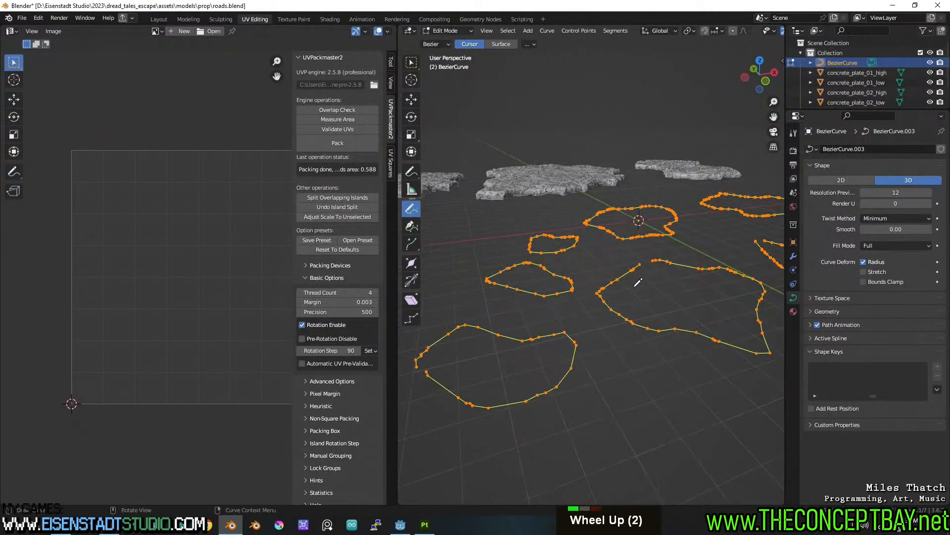
key(Tab)
key(Tab)
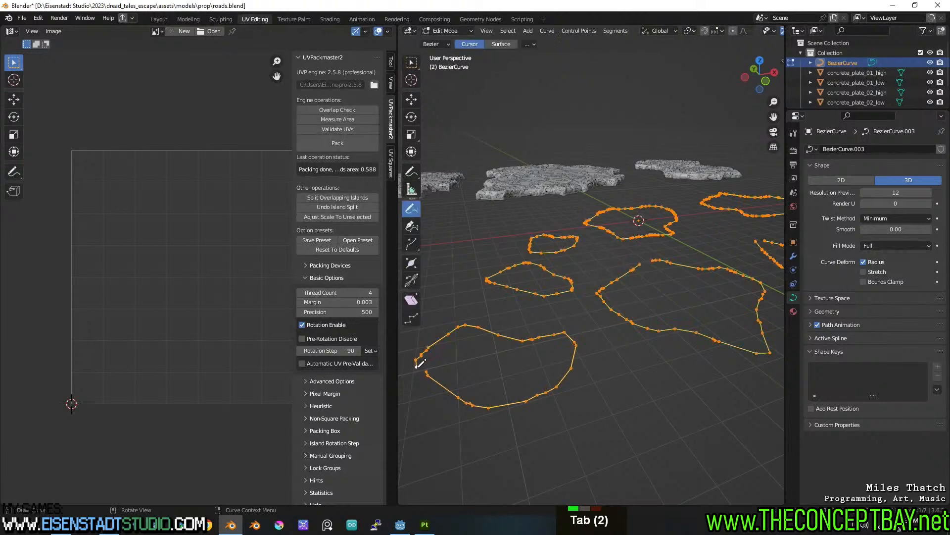
click(421, 364)
key(ctrl+z)
Step: Activate the Select Box tool, select all curve points and separate them into their own curve object
key(w)
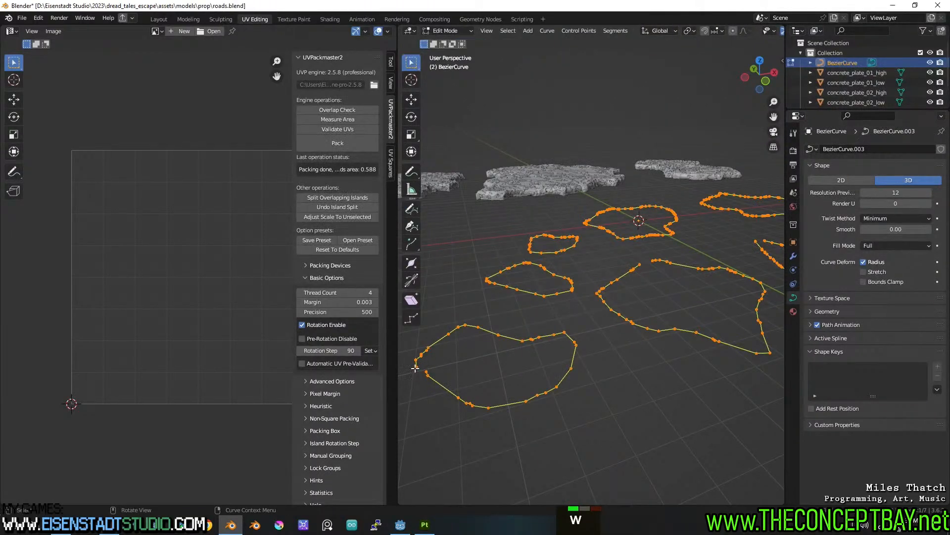
click(418, 366)
shift+click(430, 366)
middle_drag(559, 321, 600, 263)
key(a)
scroll(571, 304, down, 2)
key(p)
click(571, 304)
Step: Select both curve objects, open them together in Edit Mode and save the file
scroll(569, 306, up, 1)
shift+scroll(568, 306, up, 1)
scroll(627, 288, up, 1)
key(Tab)
shift+click(545, 266)
shift+click(545, 272)
key(Tab)
key(ctrl+s)
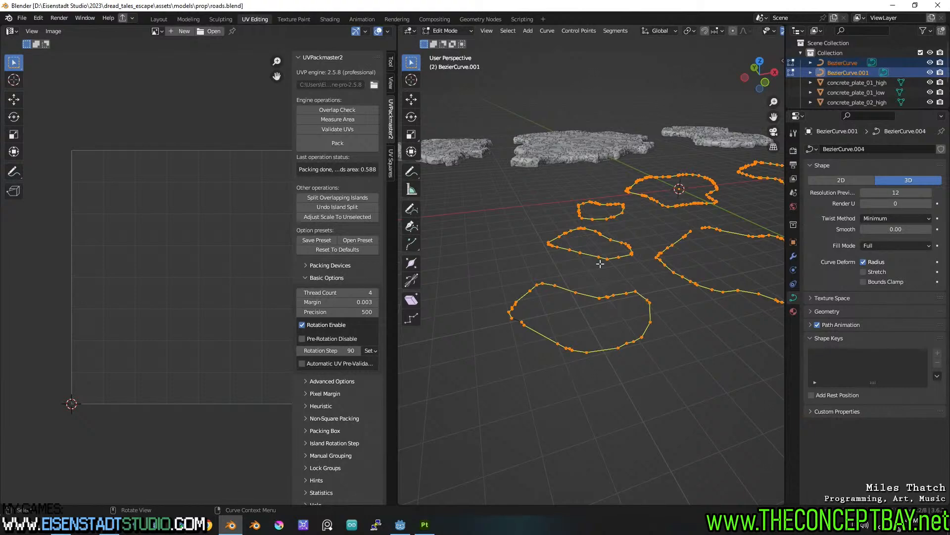
Step: Close the wide irregular outline by making a segment between its two open end points
middle_drag(614, 261, 595, 282)
shift+middle_drag(517, 378, 561, 275)
scroll(561, 275, up, 2)
click(558, 235)
shift+click(544, 244)
key(f)
Step: Try to close the narrow pointed outline by making a segment between its two end points
middle_drag(534, 243, 574, 251)
middle_drag(501, 359, 538, 395)
middle_drag(541, 319, 550, 354)
shift+middle_drag(617, 303, 484, 363)
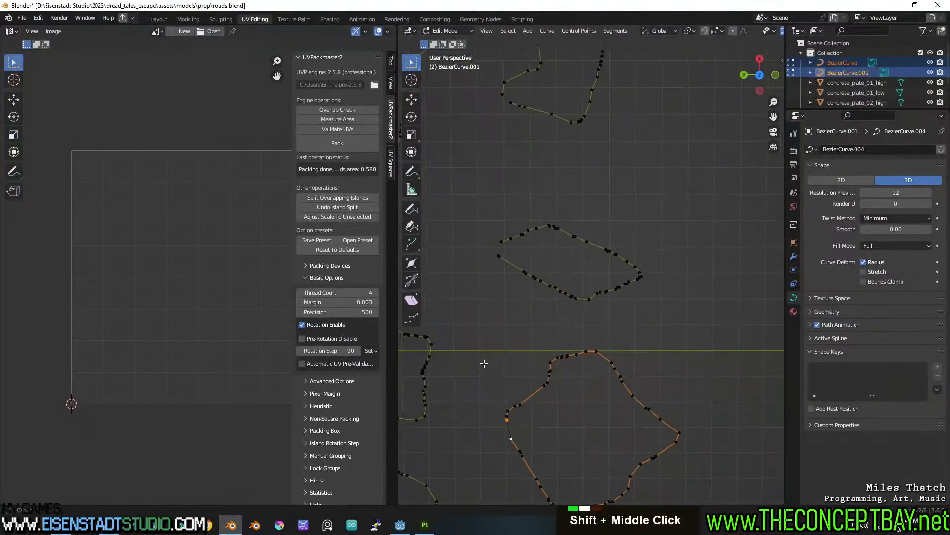
click(518, 238)
shift+click(515, 252)
key(f)
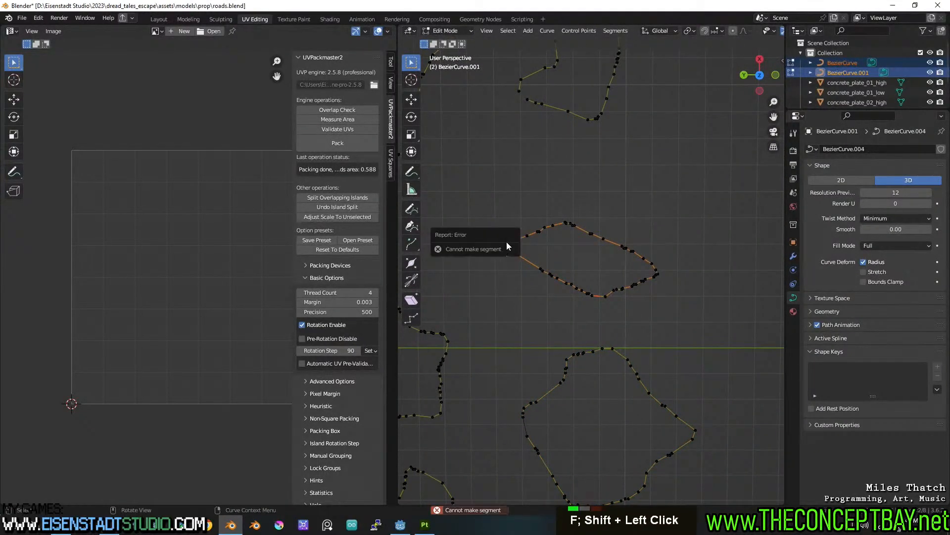
key(f)
key(Escape)
scroll(509, 260, up, 3)
middle_drag(512, 258, 577, 254)
scroll(569, 269, up, 2)
scroll(627, 294, down, 1)
shift+click(620, 287)
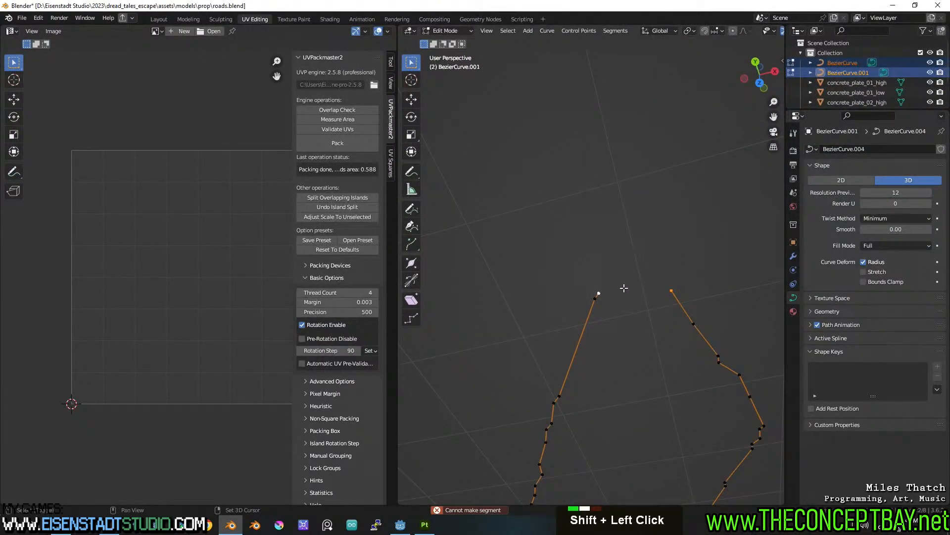
key(f)
key(Escape)
Step: Close the large outline beyond the star-like one by making a segment between its two open end points
scroll(619, 287, down, 4)
middle_drag(619, 287, 614, 272)
shift+scroll(614, 272, up, 2)
scroll(601, 287, up, 1)
shift+click(578, 279)
shift+click(574, 284)
shift+middle_drag(586, 273, 469, 255)
shift+middle_drag(622, 258, 528, 190)
shift+click(541, 197)
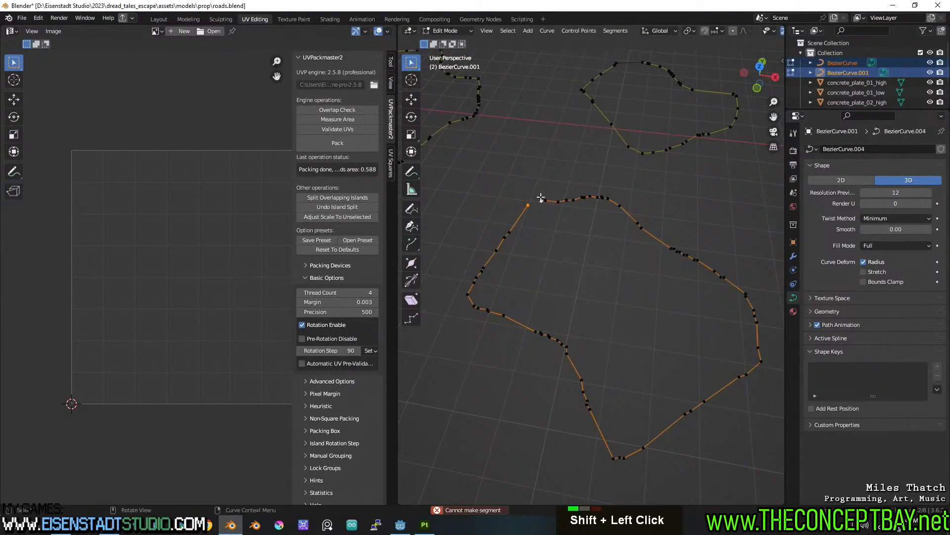
key(f)
Step: Examine the remaining outlines up close for open gaps between their end points
shift+middle_drag(602, 174, 536, 310)
middle_drag(548, 224, 588, 248)
scroll(552, 269, down, 5)
scroll(587, 241, up, 3)
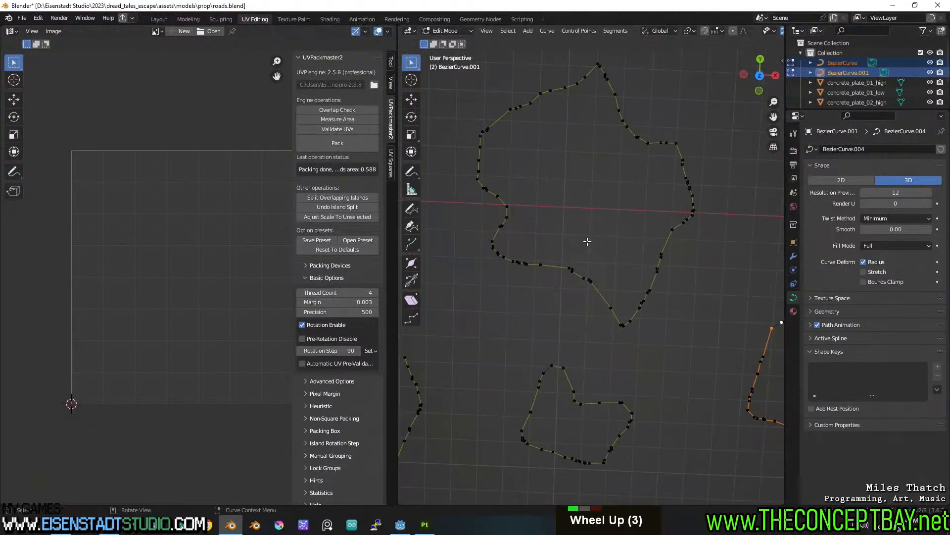
shift+middle_drag(522, 251, 616, 127)
scroll(616, 125, up, 4)
shift+scroll(541, 147, down, 1)
scroll(512, 198, down, 4)
shift+middle_drag(432, 268, 618, 230)
key(s)
key(Escape)
Step: Delete the stray end point of the narrow pointed outline and join its two remaining open ends with a segment
shift+scroll(619, 236, up, 1)
scroll(605, 276, up, 5)
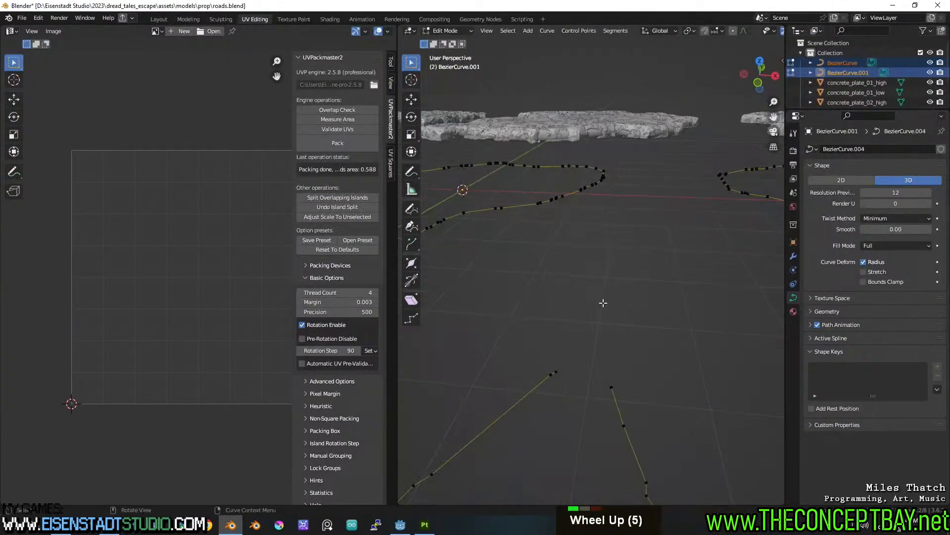
key(x)
click(568, 369)
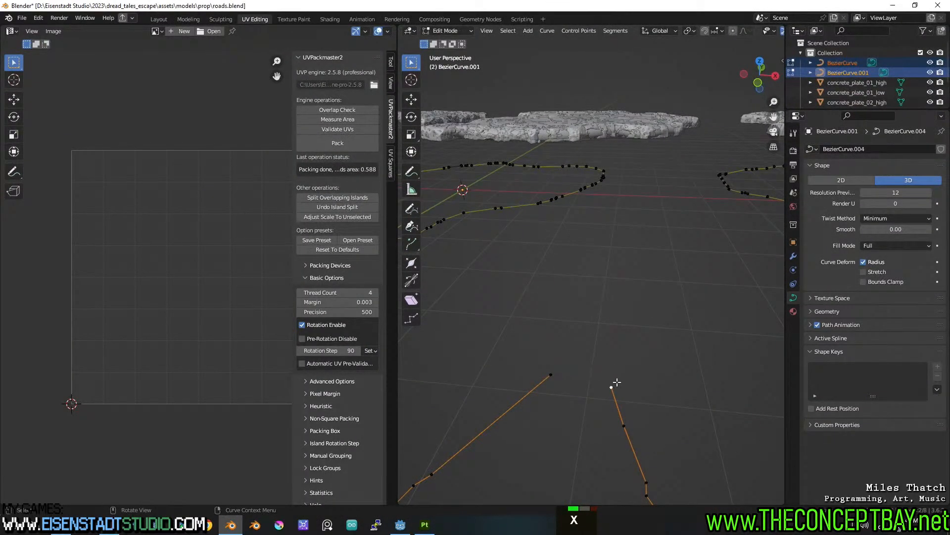
key(x)
click(617, 382)
shift+click(561, 369)
key(ctrl+z)
shift+click(551, 374)
key(f)
Step: Select all outlines, return to Object Mode and convert the curve objects to Mesh
scroll(559, 373, down, 5)
scroll(560, 373, down, 5)
middle_drag(559, 373, 601, 357)
key(a)
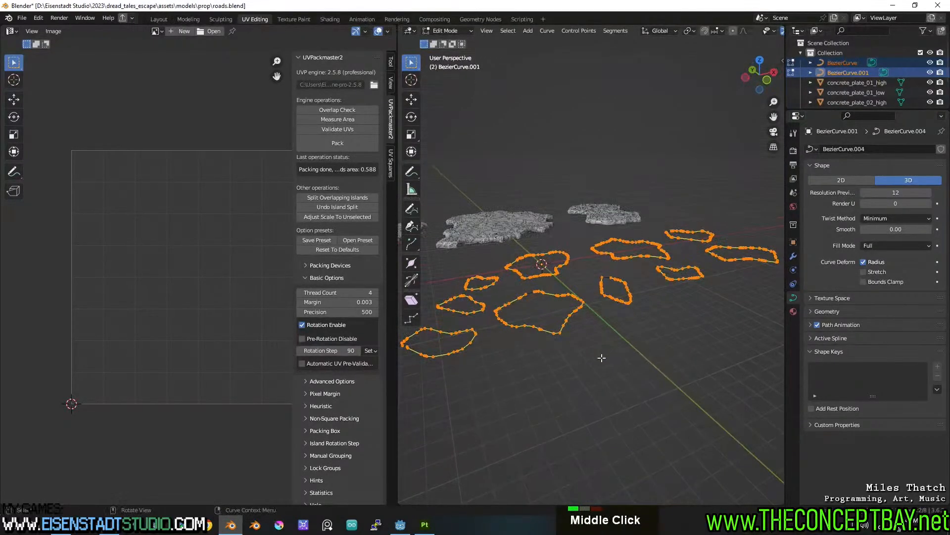
key(Tab)
right_click(572, 311)
mouse_move(581, 354)
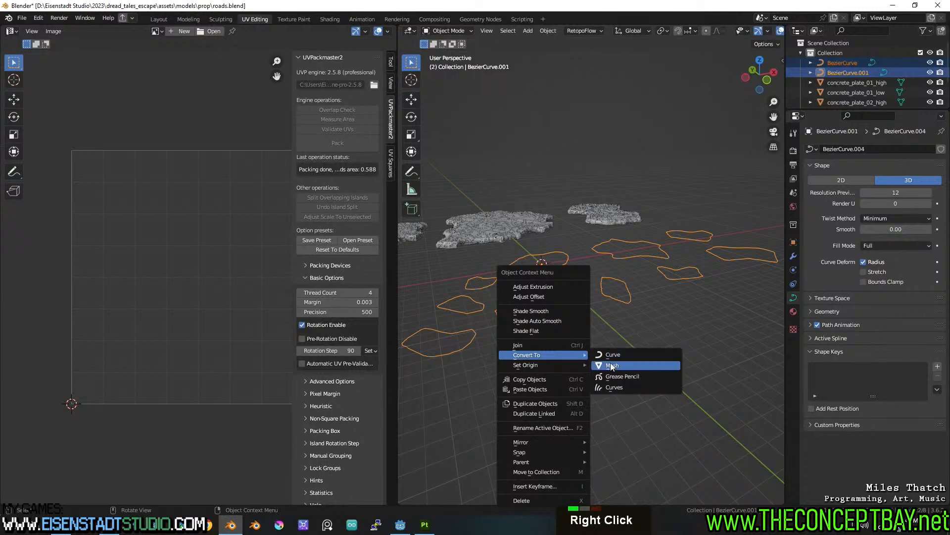
click(610, 365)
key(Tab)
key(a)
key(Tab)
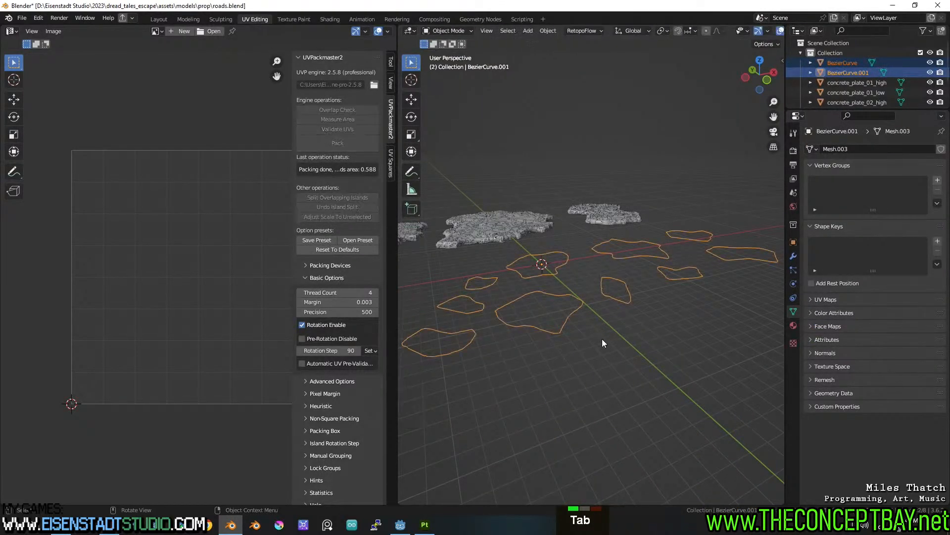
key(a)
key(Tab)
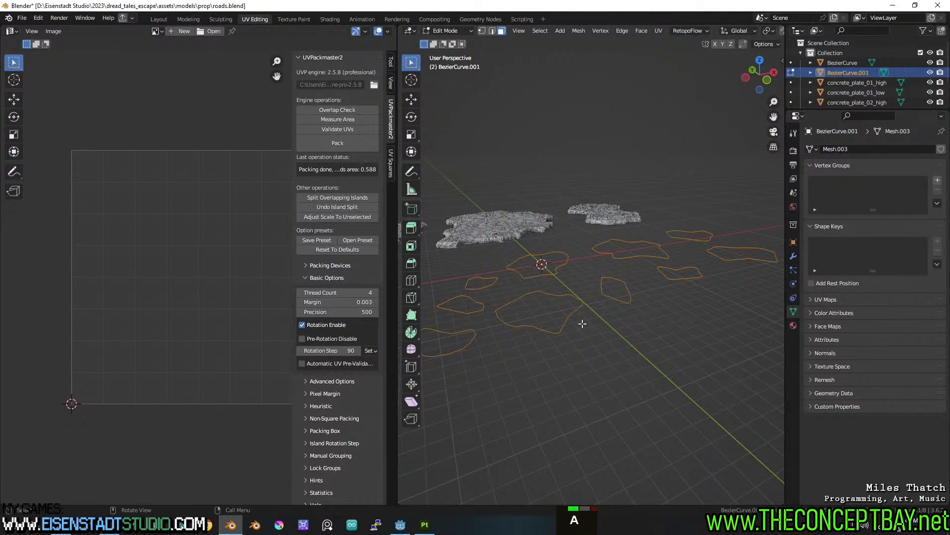
key(Tab)
double_click(574, 313)
key(g)
key(Escape)
scroll(916, 91, down, 5)
scroll(916, 91, up, 3)
Step: Select all vertices of the converted mesh in vertex select mode and fill every outline with a face
key(a)
key(Tab)
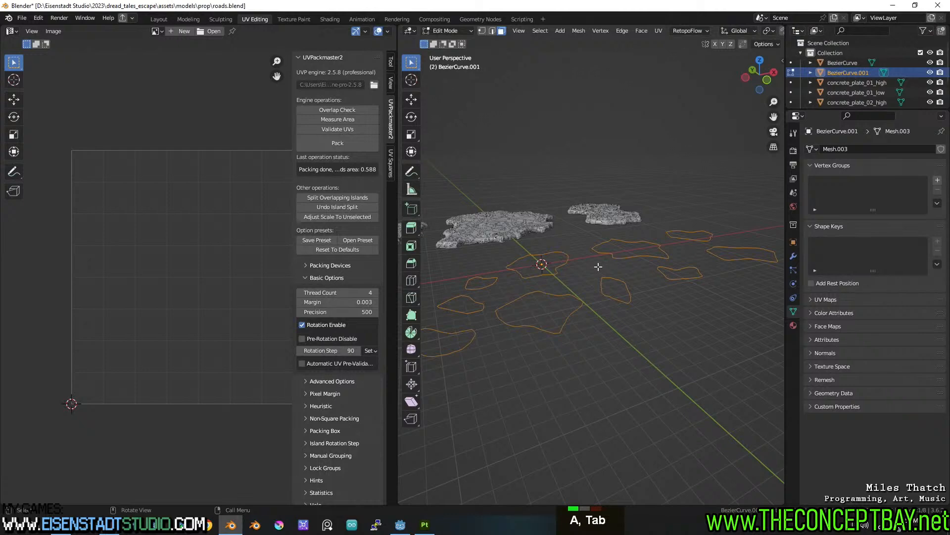
key(Tab)
key(Tab)
key(1)
key(f)
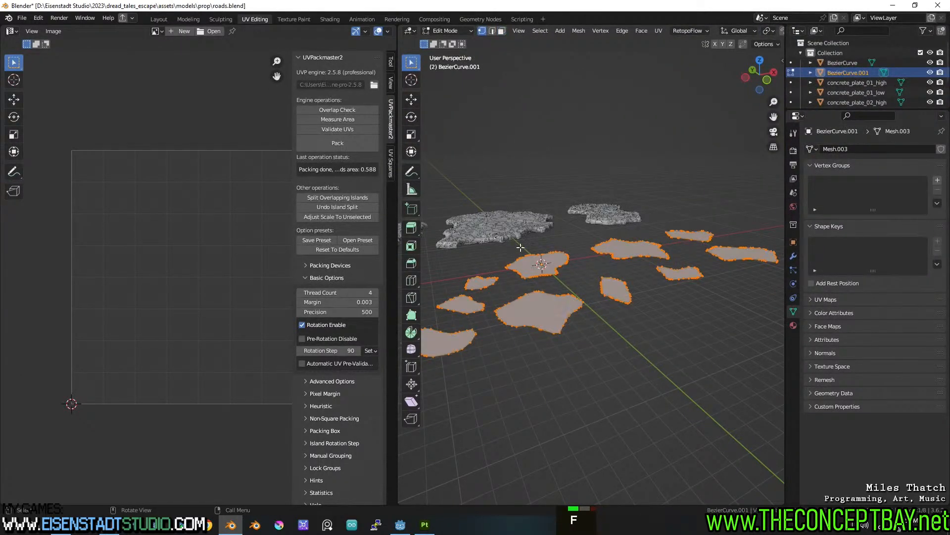
Step: Raise the filled faces 0.33044 m along Z in front view and extrude them about 0.77 m into thick slabs
alt+middle_drag(590, 256, 602, 233)
scroll(602, 233, up, 3)
key(g)
key(z)
click(593, 212)
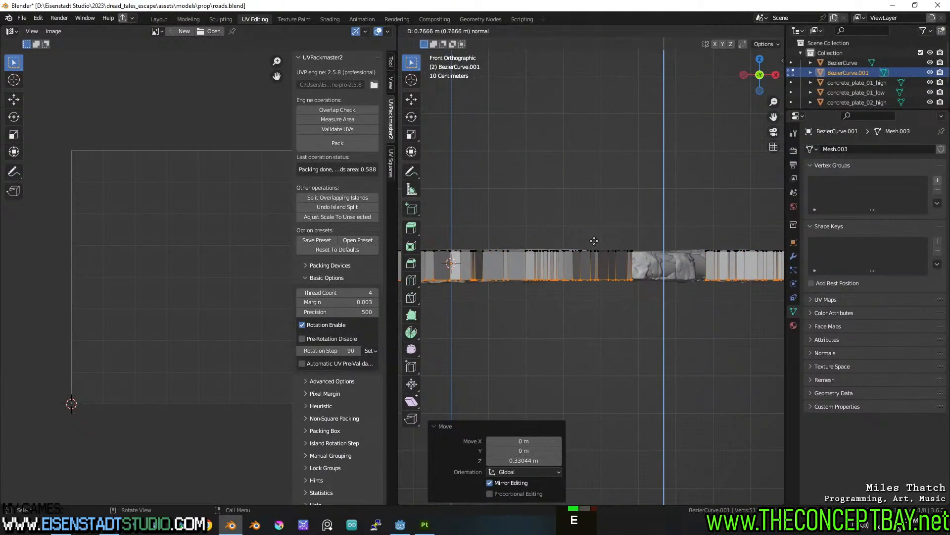
middle_drag(593, 212, 630, 242)
Step: Select all slab geometry and apply the Randomize transform with an Amount of 0.1 m
key(a)
scroll(631, 280, down, 4)
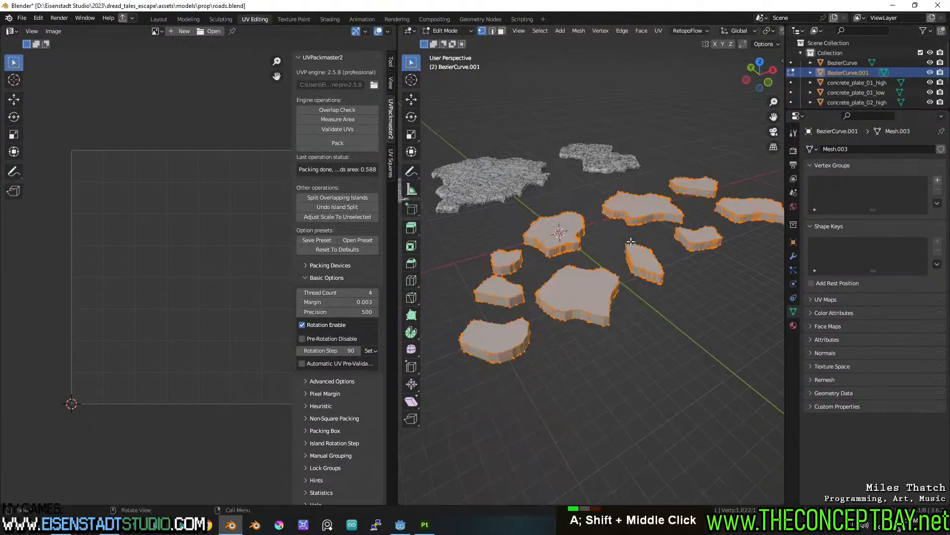
click(600, 31)
mouse_move(580, 31)
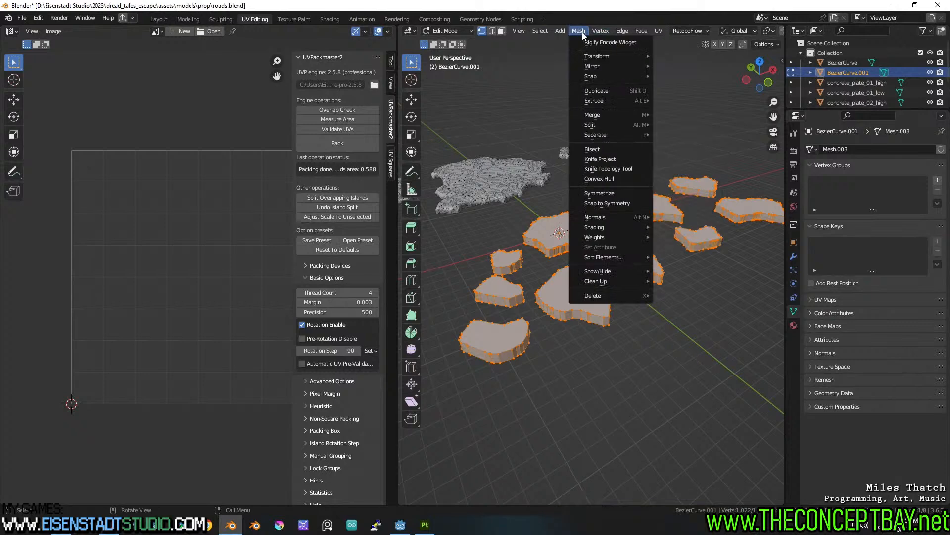
mouse_move(602, 57)
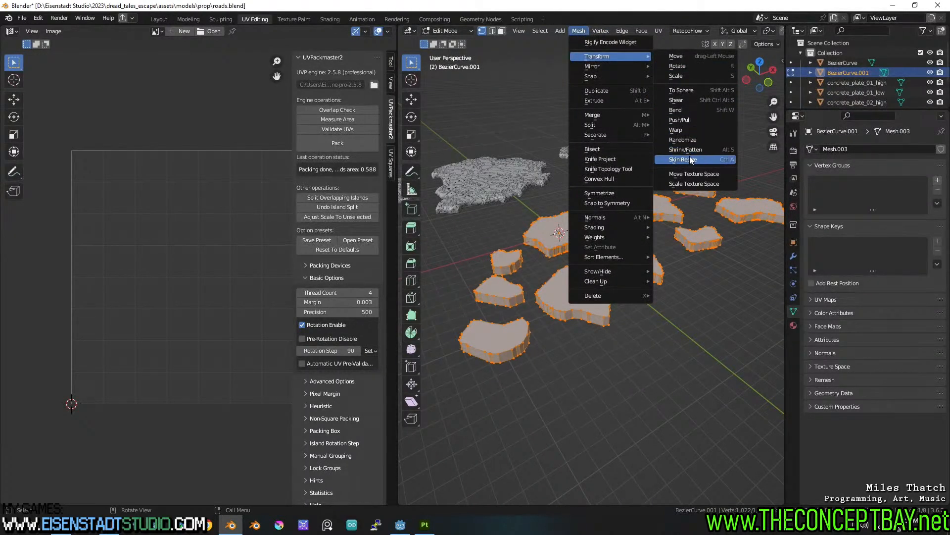
click(692, 140)
scroll(634, 248, up, 2)
middle_drag(633, 248, 633, 253)
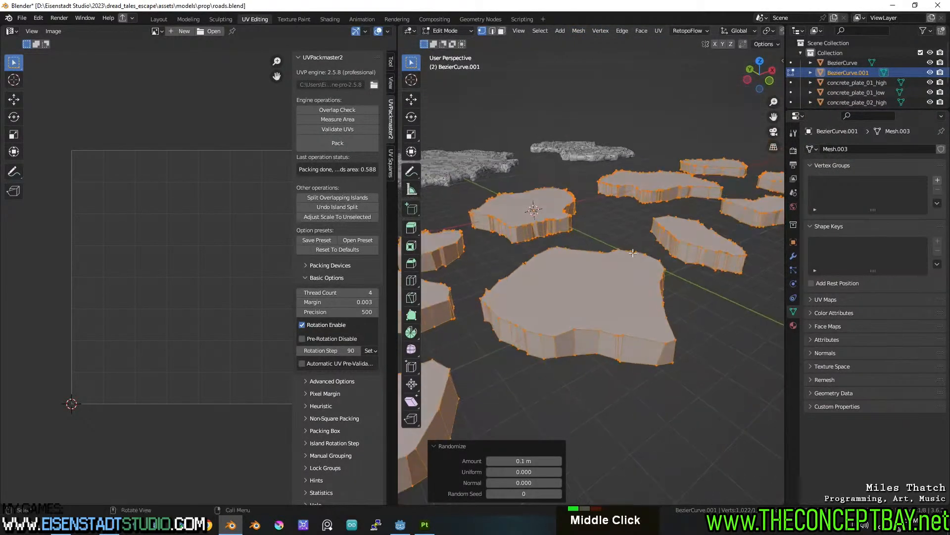
scroll(633, 252, down, 1)
Step: Separate the slabs by loose parts into individual objects and return to Object Mode
key(p)
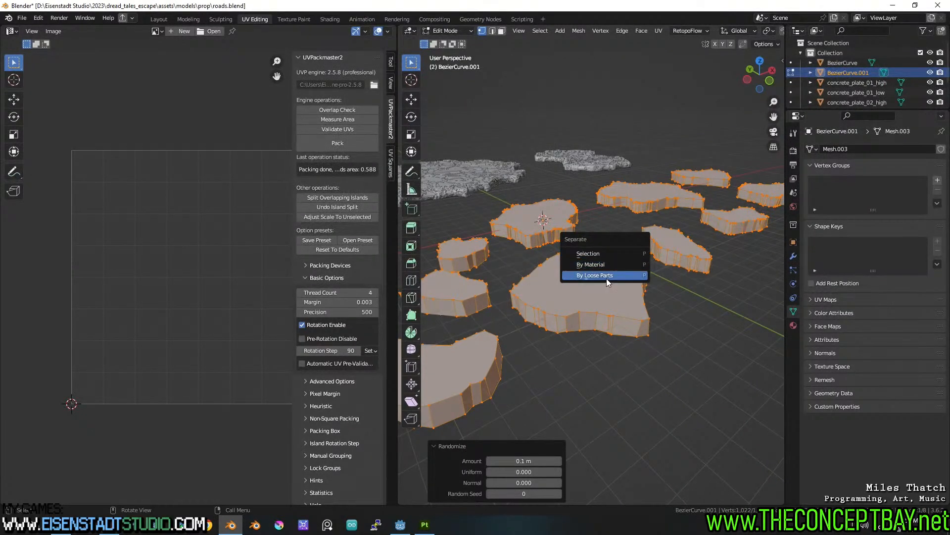
click(607, 278)
scroll(607, 278, down, 4)
middle_drag(607, 278, 585, 265)
scroll(598, 279, up, 3)
scroll(598, 279, down, 2)
key(Tab)
Step: Select the slab at the world origin and switch to the Layout workspace with that slab in close view
scroll(585, 263, up, 3)
click(557, 214)
shift+middle_drag(557, 214, 592, 263)
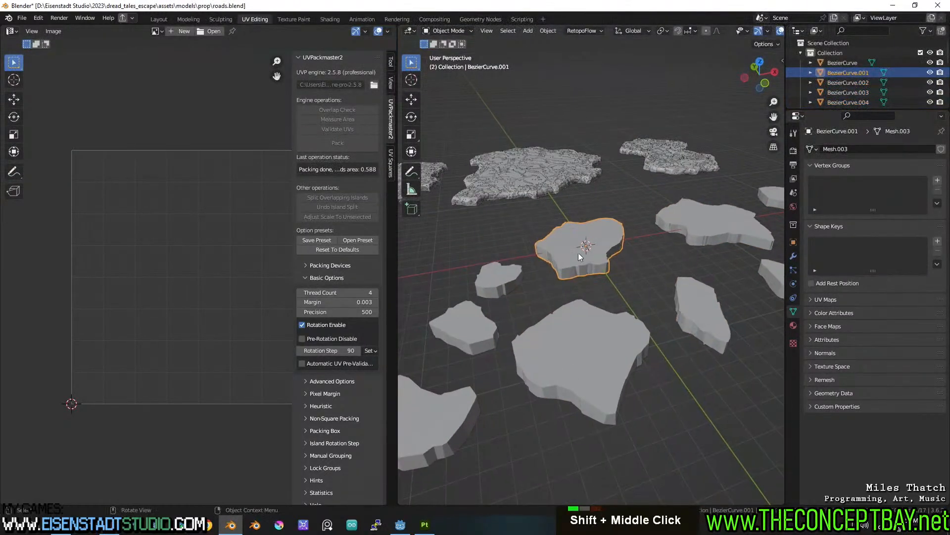
click(165, 19)
scroll(385, 280, down, 3)
middle_drag(385, 281, 412, 269)
scroll(428, 263, up, 3)
shift+middle_drag(368, 260, 391, 246)
scroll(385, 262, up, 3)
scroll(384, 263, down, 2)
Step: Put the selected slab at the world origin into Sculpt Mode
key(Tab)
key(Tab)
key(ctrl+Tab)
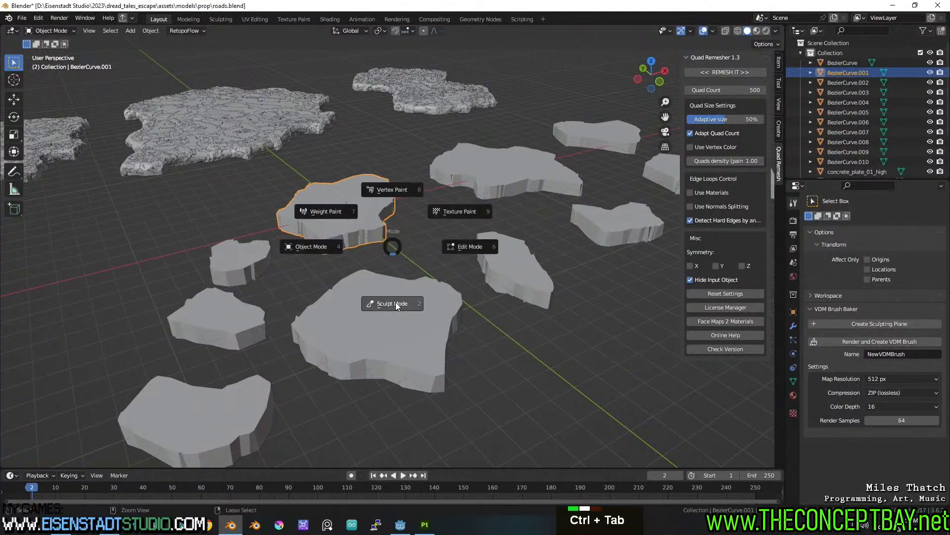
click(396, 302)
scroll(396, 252, up, 2)
Step: Try a voxel remesh of the origin slab at the 0.1 m voxel size, and undo it
key(r)
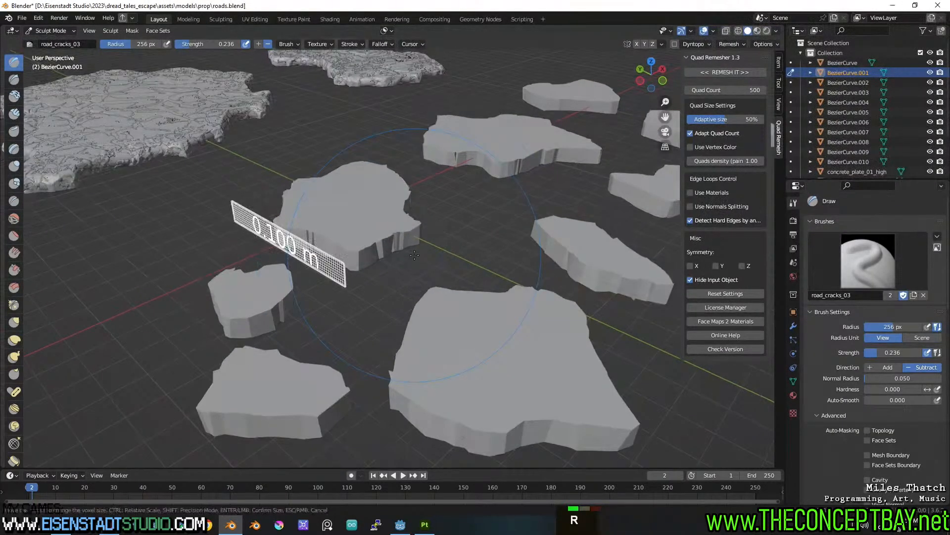
key(Escape)
key(ctrl+r)
scroll(414, 255, up, 3)
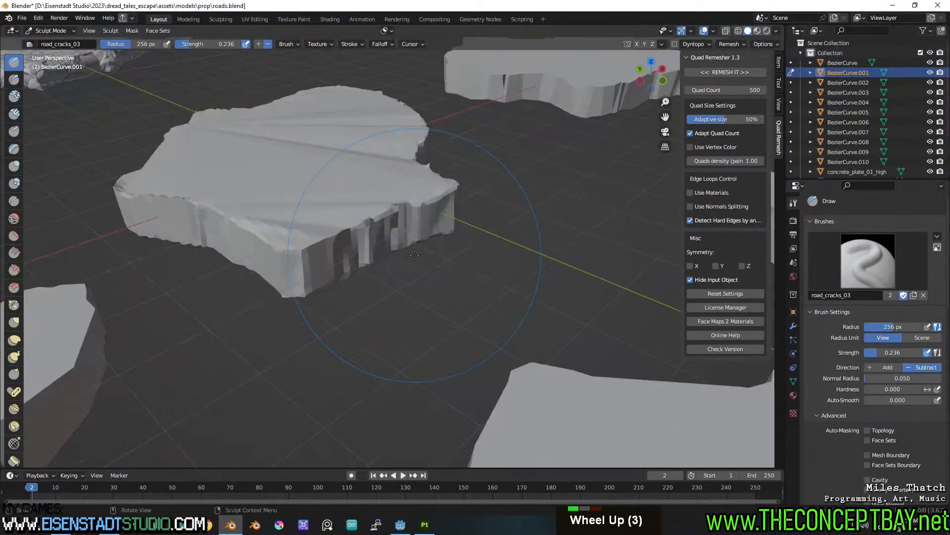
middle_drag(415, 255, 329, 303)
key(ctrl+z)
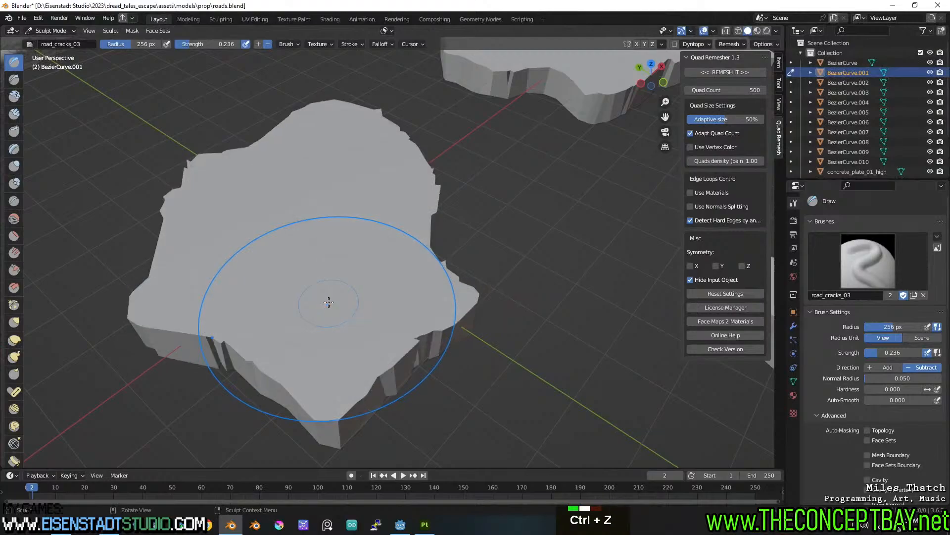
Step: Set a finer voxel size for the origin slab and remesh it
key(r)
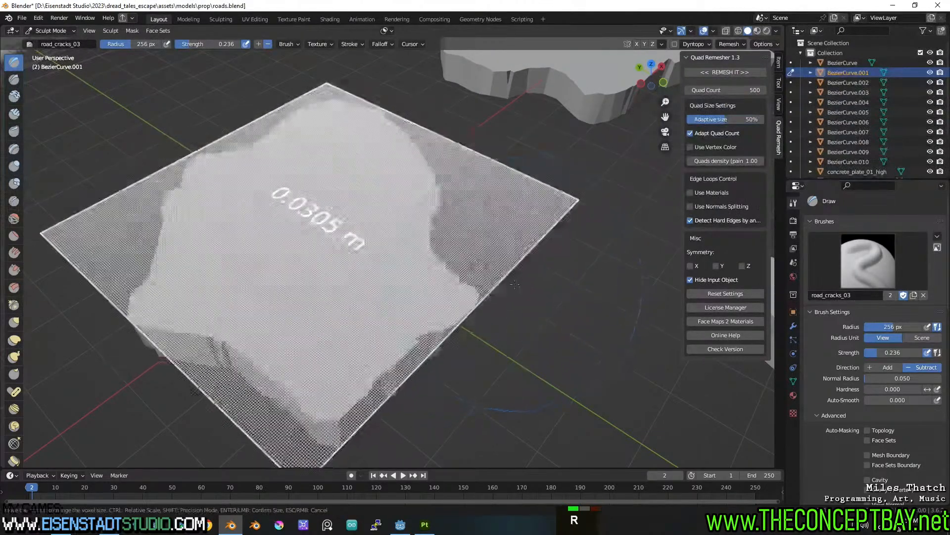
click(491, 290)
key(ctrl+r)
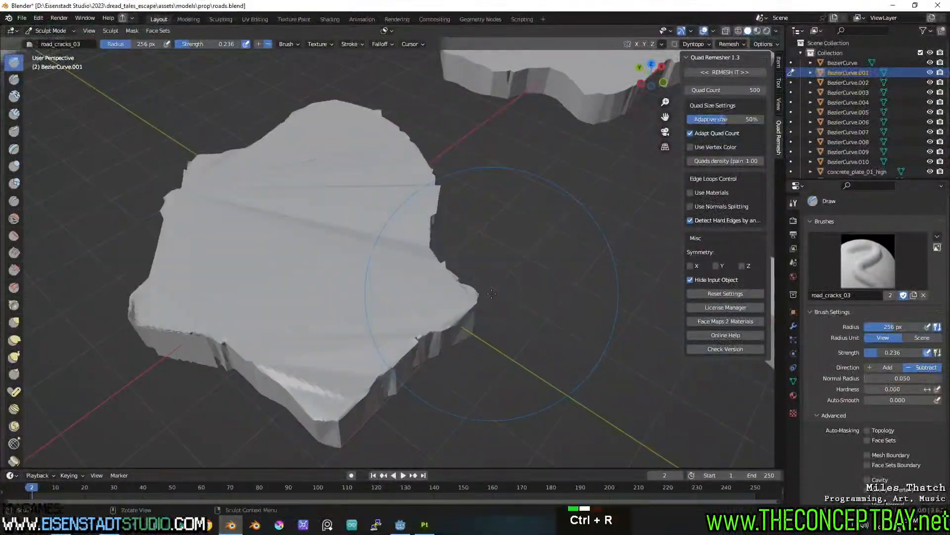
Step: Smooth the remeshed origin slab's top surface and edges, and return to Object Mode
mouse_move(322, 274)
shift+mouse_down()
mouse_move(312, 350)
mouse_move(261, 230)
shift+mouse_up()
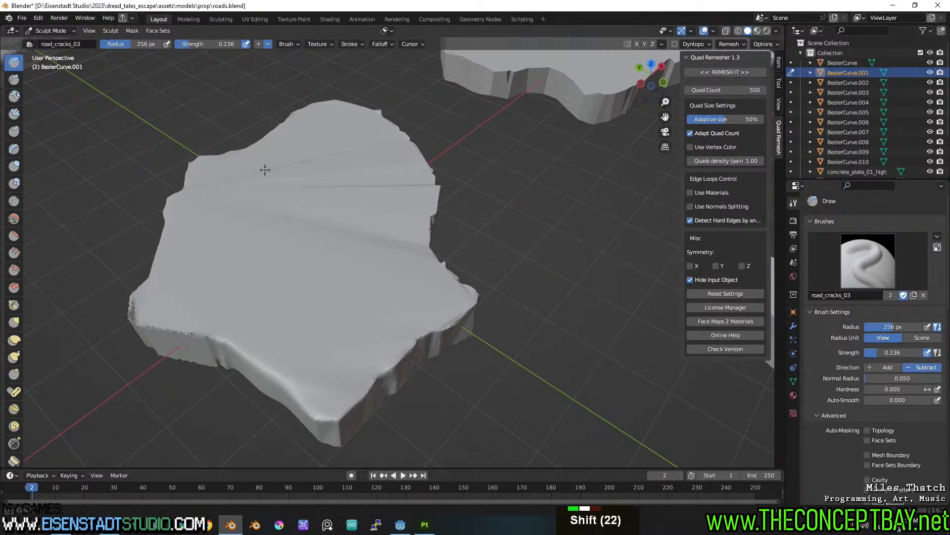
middle_drag(373, 246, 365, 226)
scroll(364, 251, down, 3)
scroll(365, 247, up, 1)
scroll(366, 226, up, 5)
shift+click(292, 270)
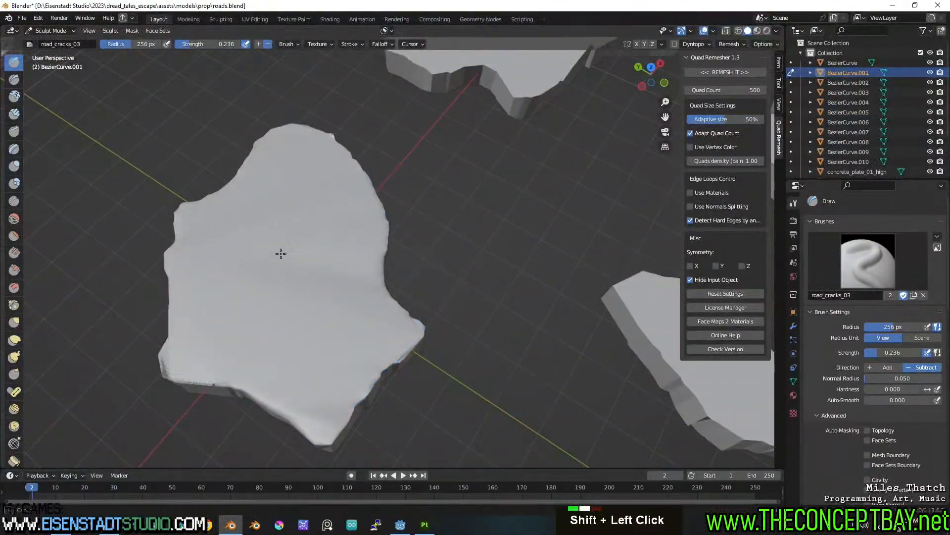
mouse_move(313, 325)
middle_down()
mouse_move(364, 314)
mouse_move(350, 314)
mouse_move(347, 284)
middle_up()
scroll(344, 315, down, 3)
scroll(365, 313, up, 2)
scroll(351, 313, down, 1)
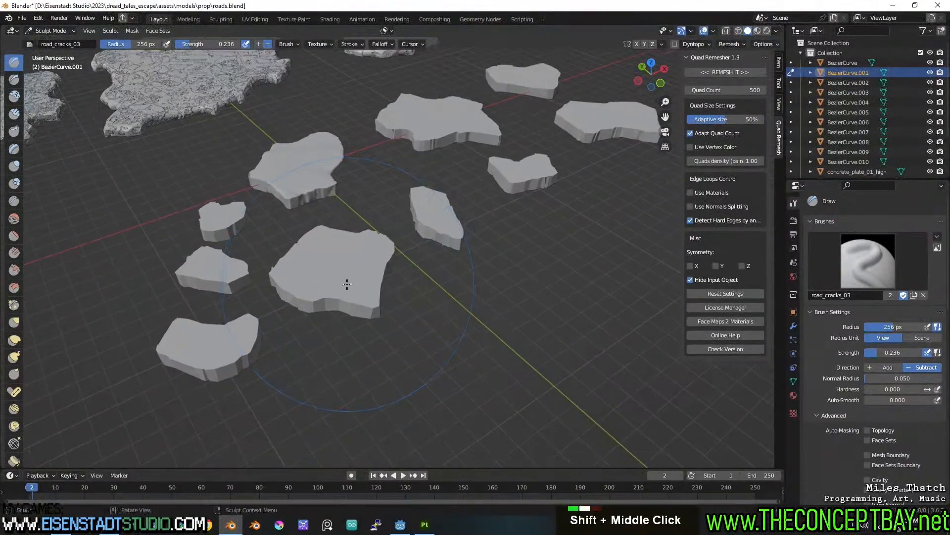
click(62, 32)
click(57, 43)
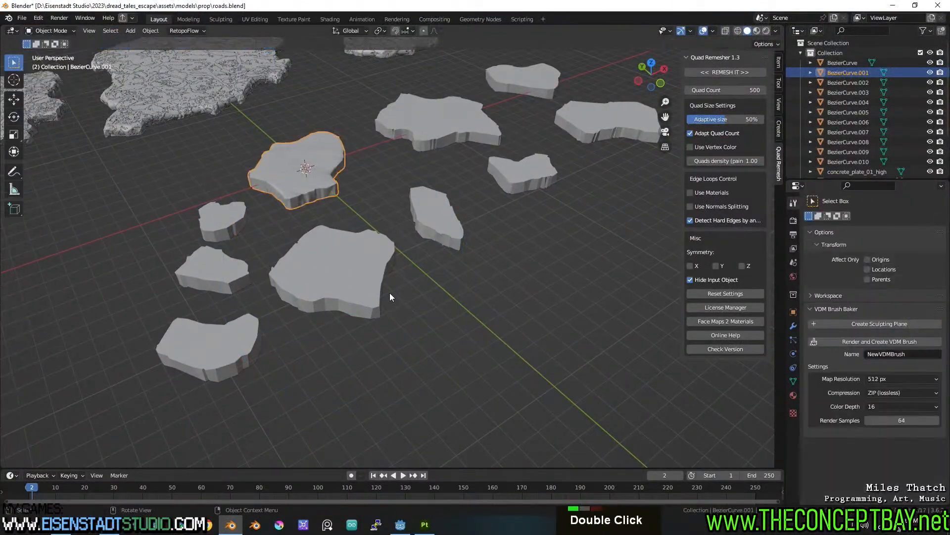
Step: Remesh the large slab in front of the origin slab in Sculpt Mode with a voxel size of about 0.05 m, and return to Object Mode
click(346, 262)
key(ctrl+Tab)
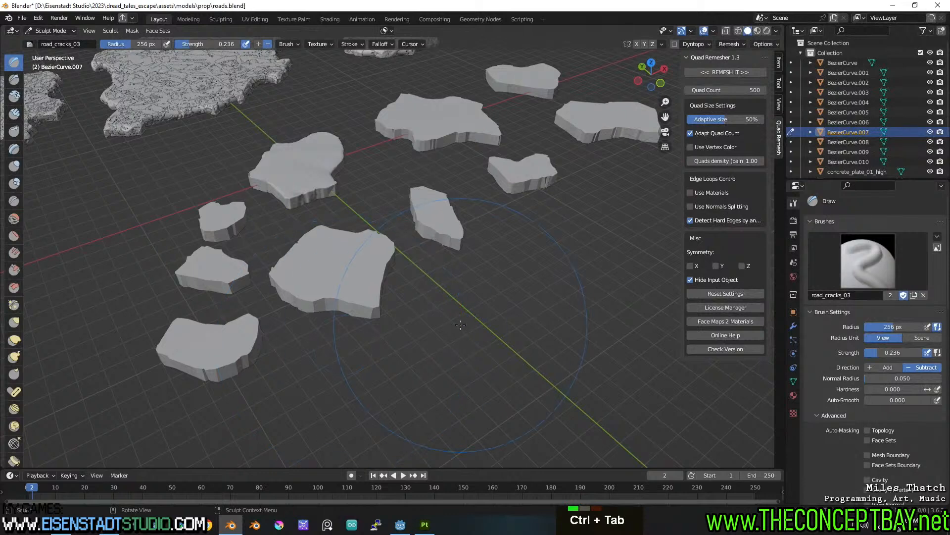
key(r)
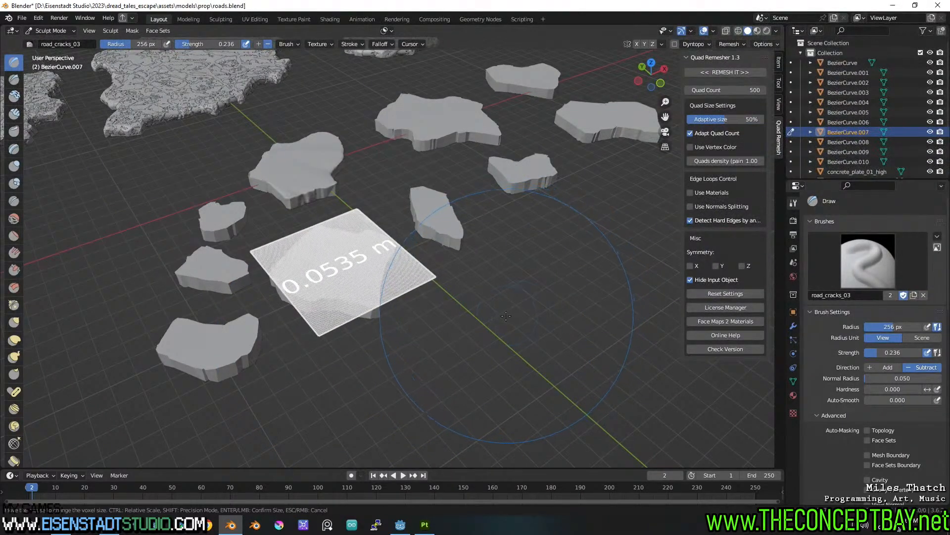
click(510, 314)
key(ctrl+r)
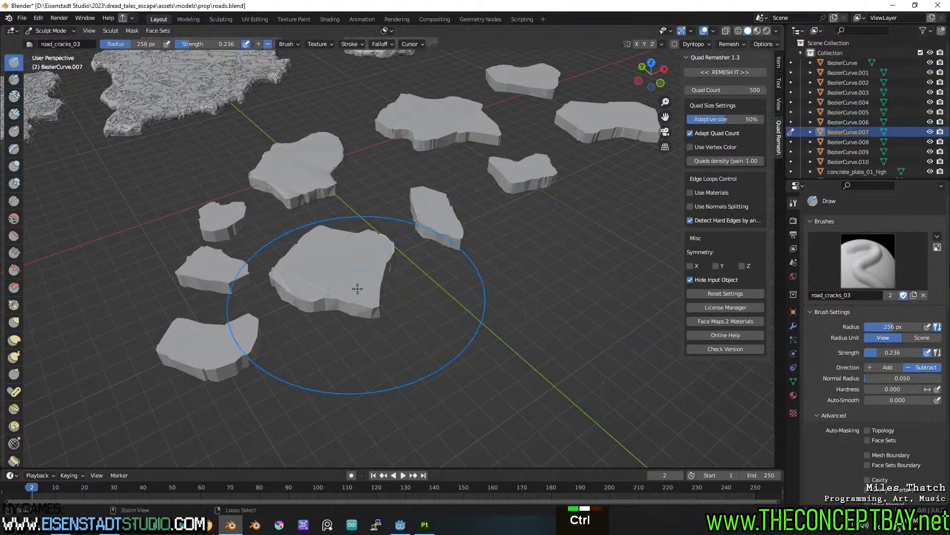
key(ctrl+Tab)
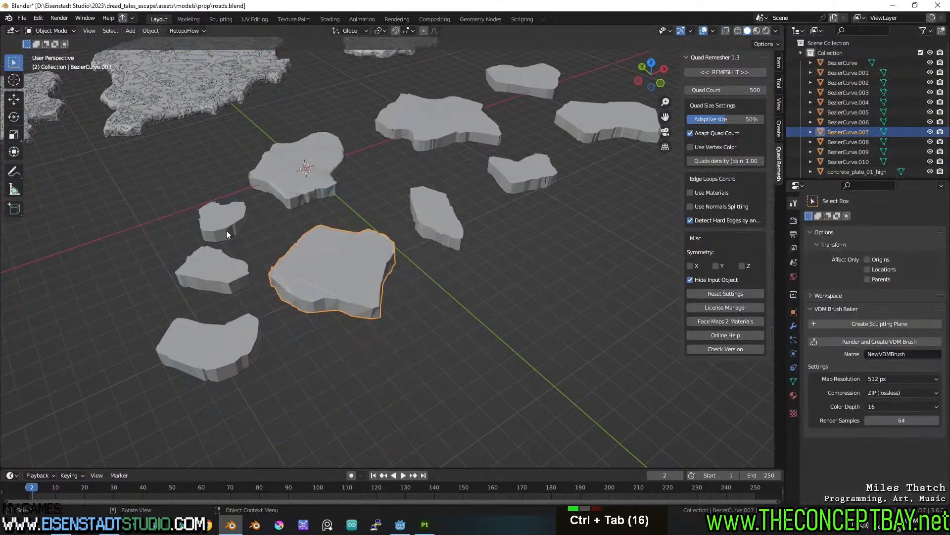
Step: Remesh the smallest slab beside the origin slab with a finer voxel size, smooth its edge, and return to Object Mode
click(224, 228)
key(ctrl+Tab)
key(r)
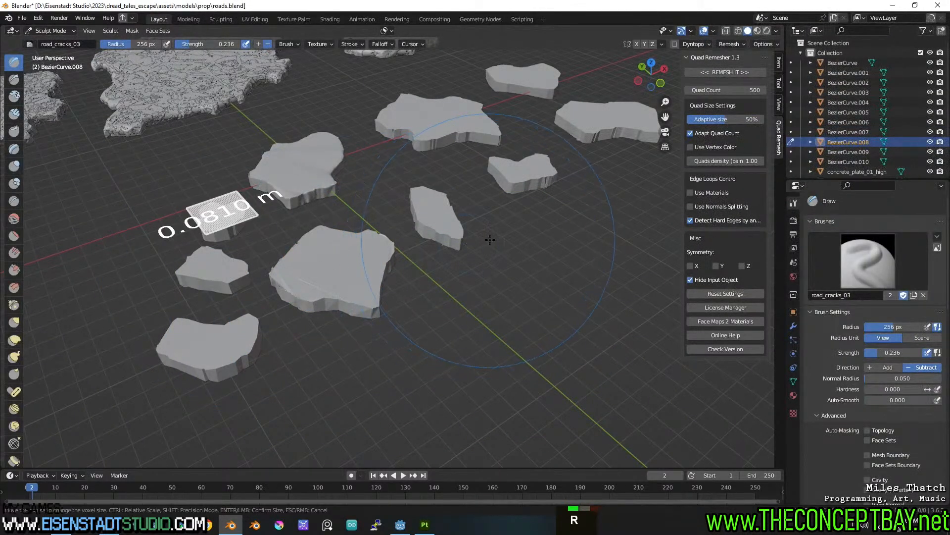
key(ctrl+r)
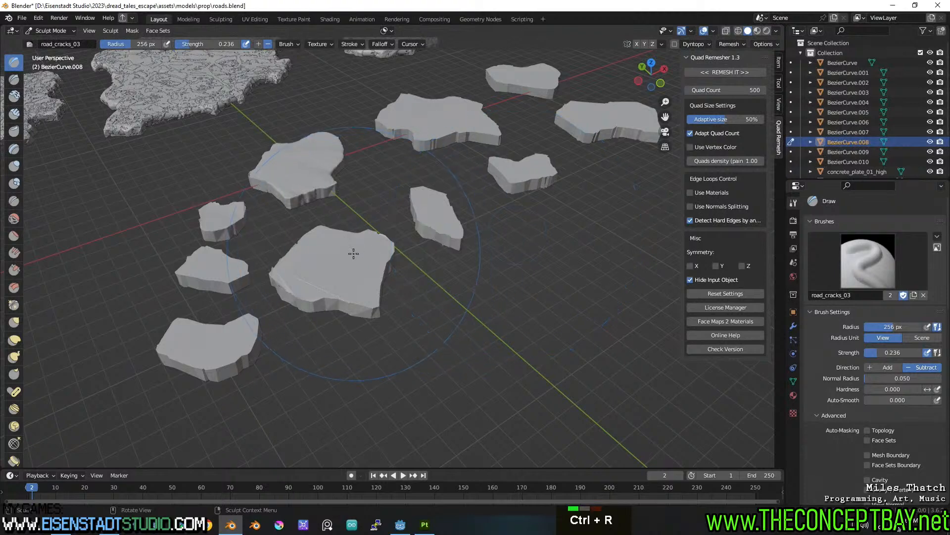
shift+click(220, 246)
key(ctrl+Tab)
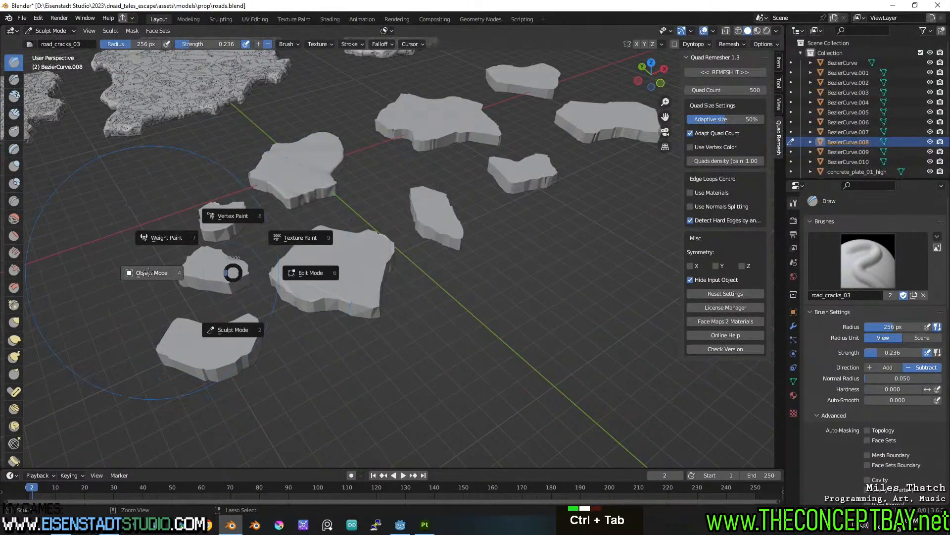
Step: Remesh the small slab BezierCurve.009 in Sculpt Mode with a voxel size of about 0.05 m, and return to Object Mode
click(214, 271)
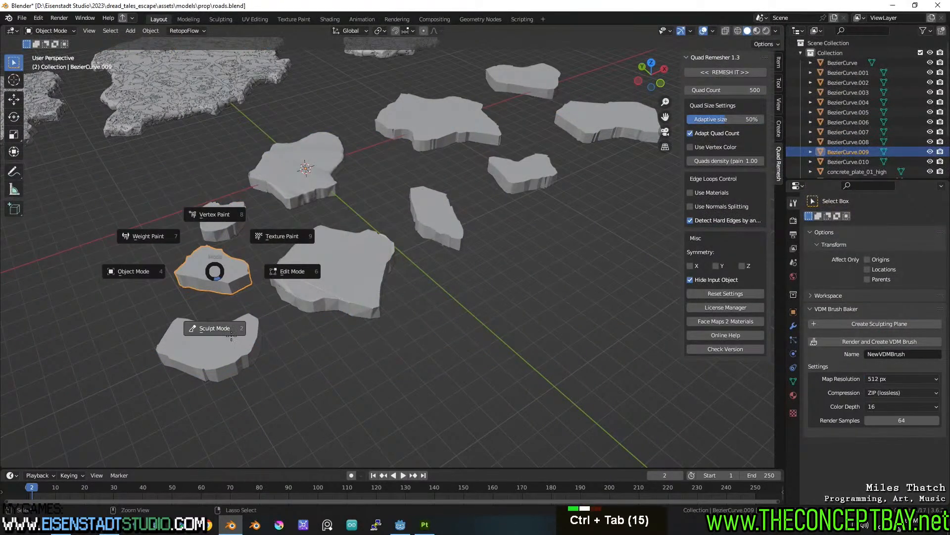
click(231, 336)
key(r)
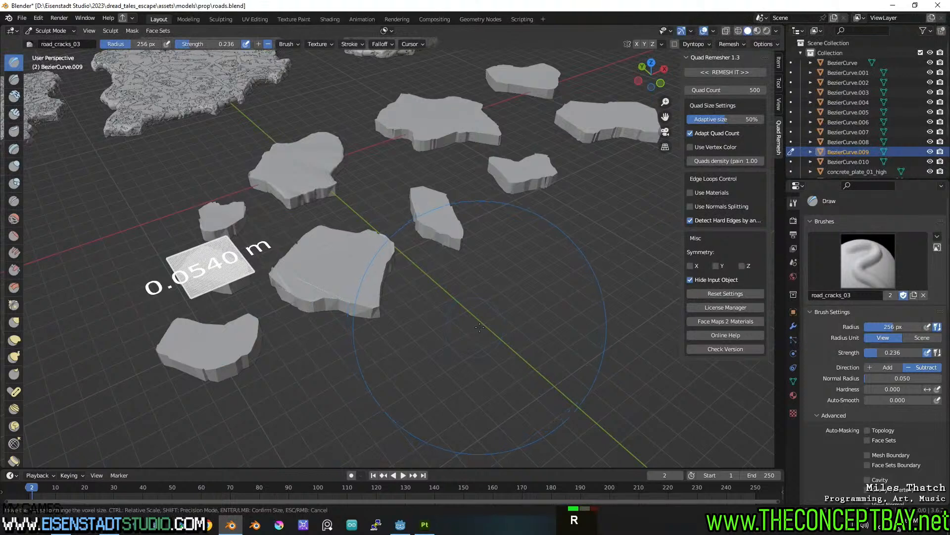
click(483, 326)
key(ctrl+r)
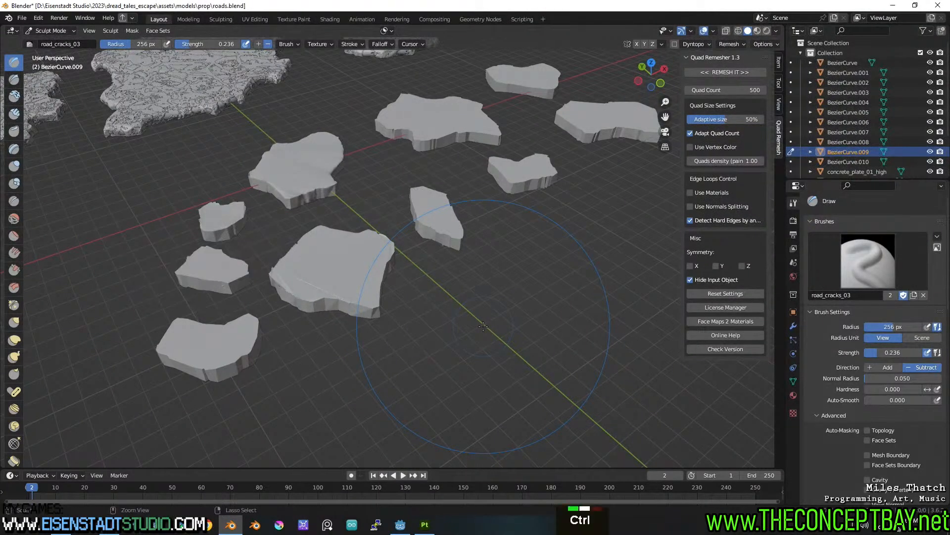
key(Tab)
key(Tab)
key(ctrl+Tab)
Step: Remesh the outermost slab BezierCurve.010 in Sculpt Mode with a voxel size of about 0.05 m, and return to Object Mode
click(210, 345)
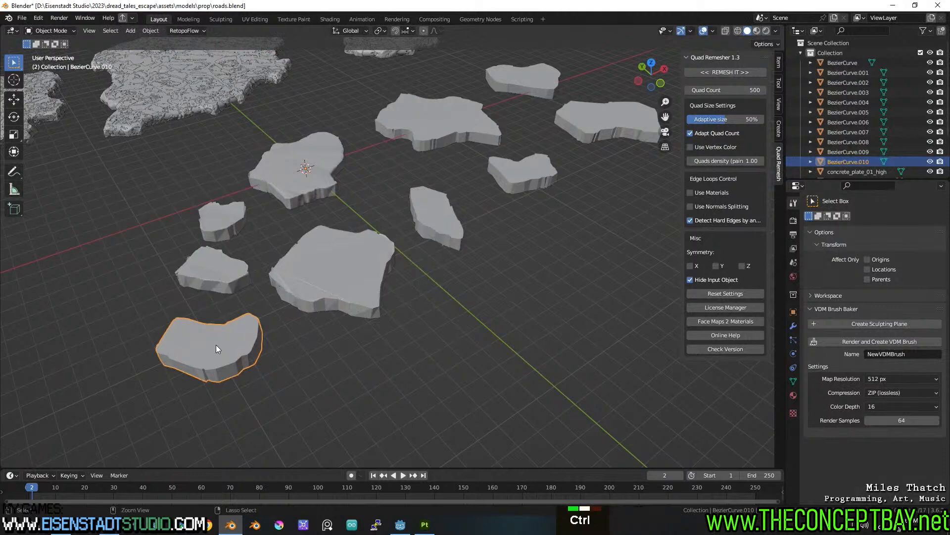
key(ctrl+Tab)
click(215, 403)
key(r)
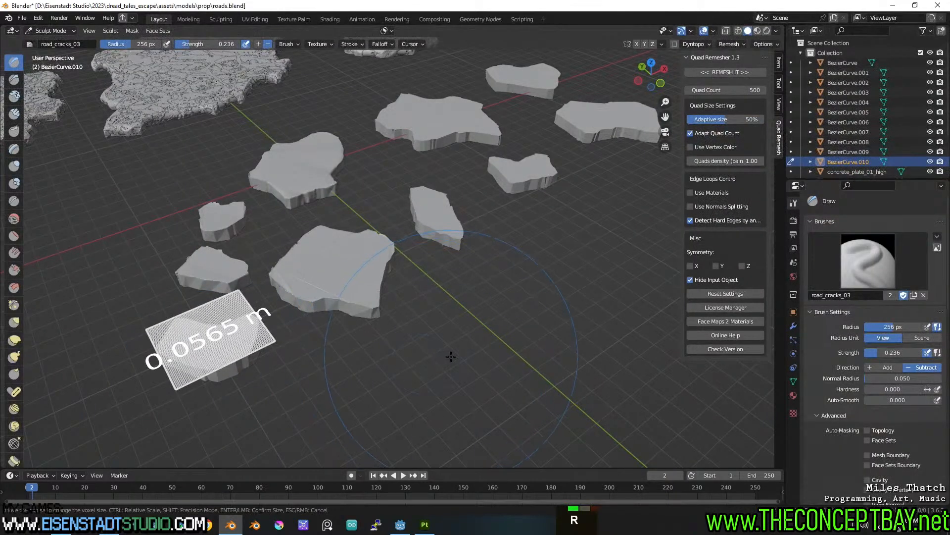
click(458, 354)
key(ctrl+r)
mouse_move(458, 354)
middle_down()
mouse_move(430, 244)
mouse_move(332, 309)
mouse_move(294, 307)
middle_up()
key(Tab)
key(ctrl+Tab)
Step: Join the narrow elongated slab and the small notched slab next to it into one object
click(305, 311)
shift+click(507, 296)
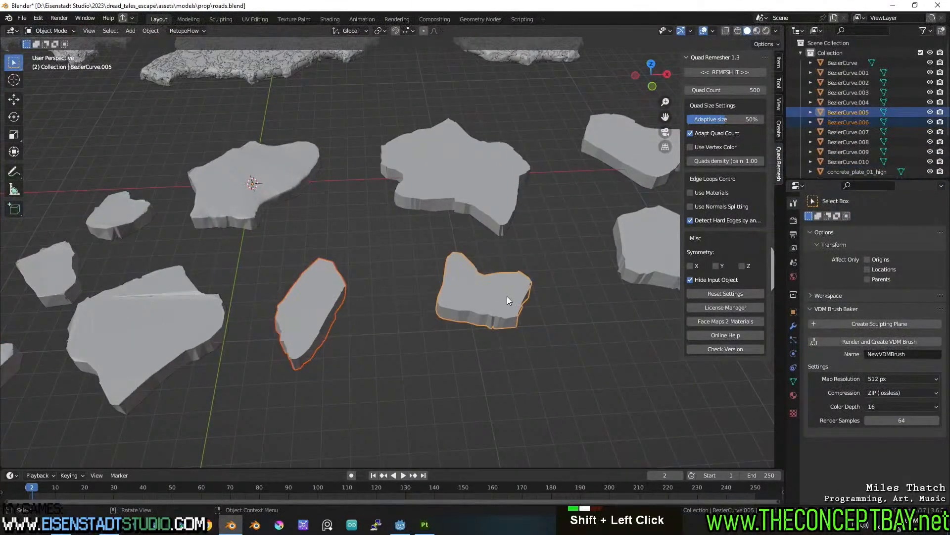
key(ctrl+j)
key(Tab)
key(a)
key(r)
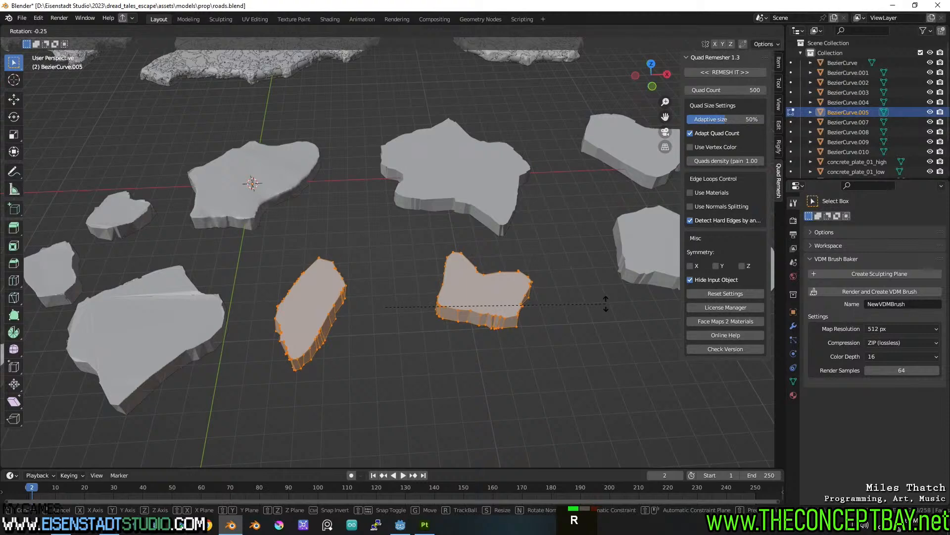
right_click(605, 303)
Step: Remesh the joined pair of slabs in Sculpt Mode with a finer voxel size, and return to Object Mode
key(ctrl+Tab)
key(r)
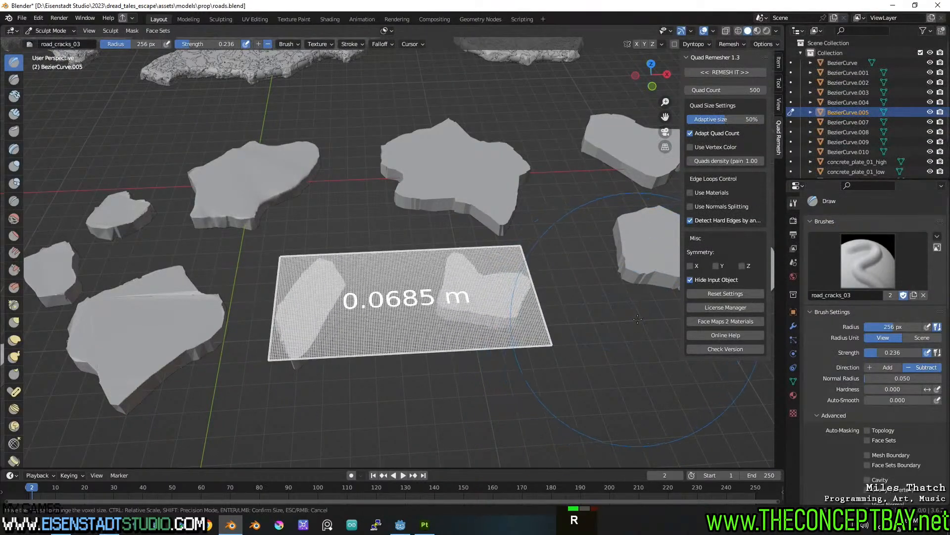
click(650, 315)
middle_drag(650, 315, 450, 332)
shift+middle_drag(450, 332, 470, 341)
key(ctrl+Tab)
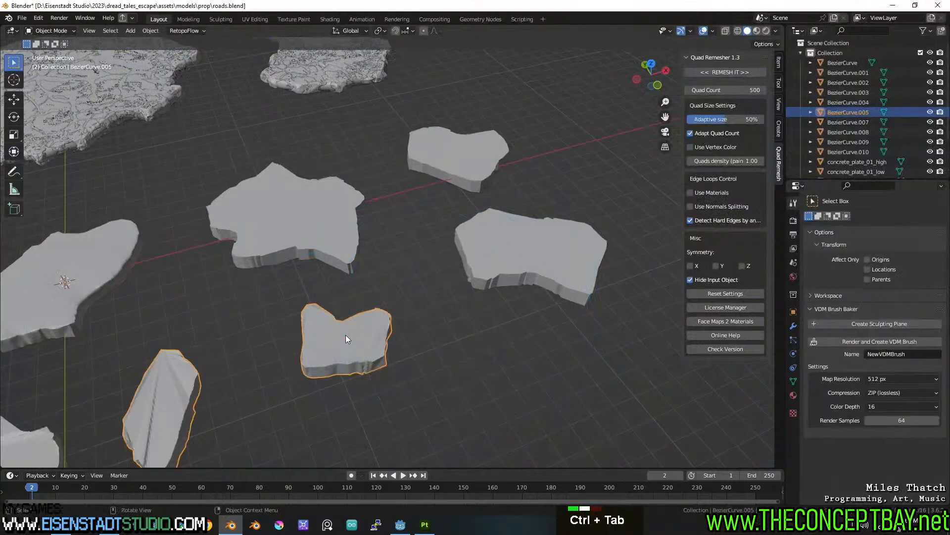
Step: Join the three remaining large slabs along the X axis into one object
click(297, 222)
shift+click(468, 264)
shift+click(473, 167)
key(ctrl+j)
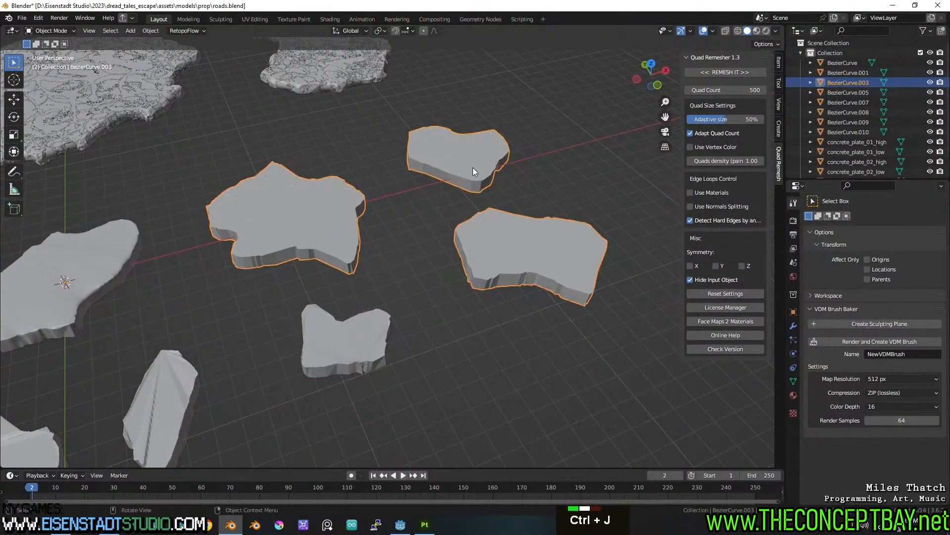
key(Tab)
key(Tab)
Step: Remesh the three joined slabs in Sculpt Mode with a voxel size of about 0.05 m
key(ctrl+Tab)
click(570, 270)
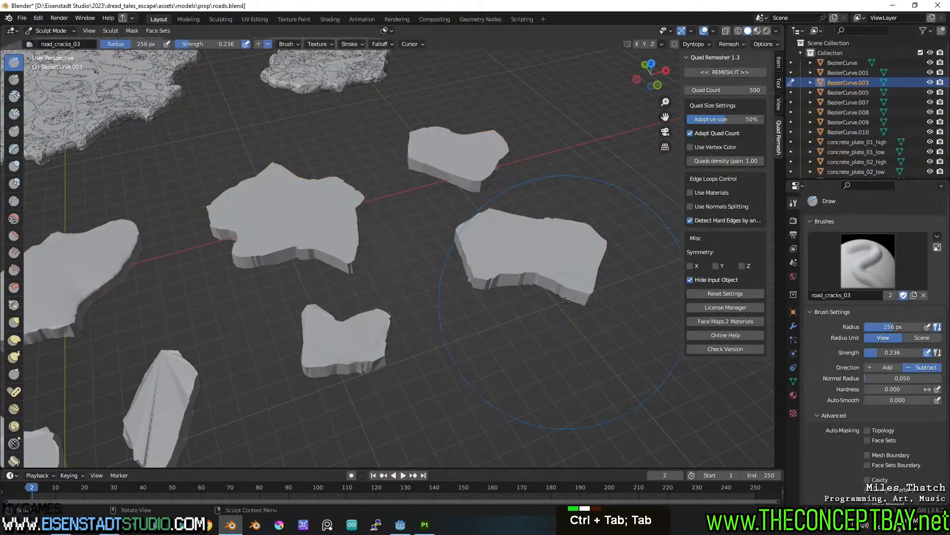
key(r)
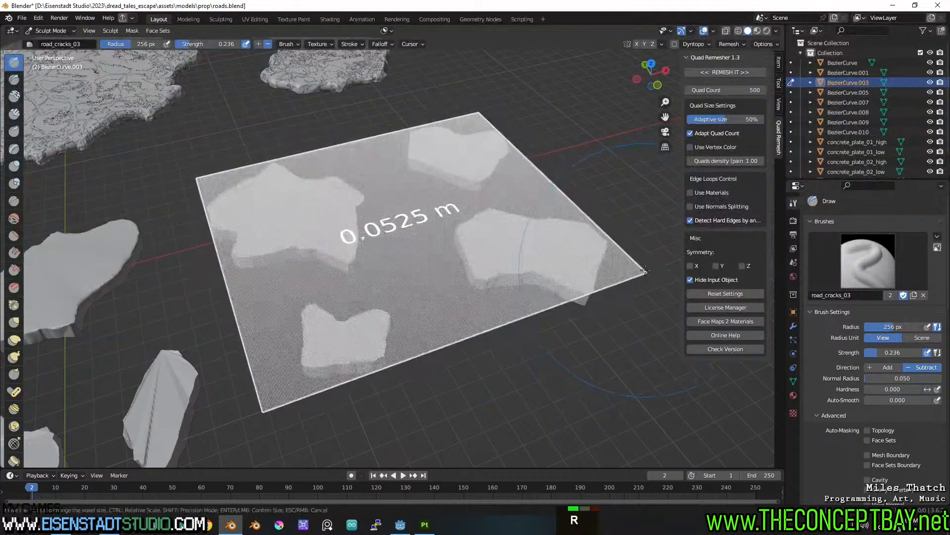
click(657, 266)
key(r)
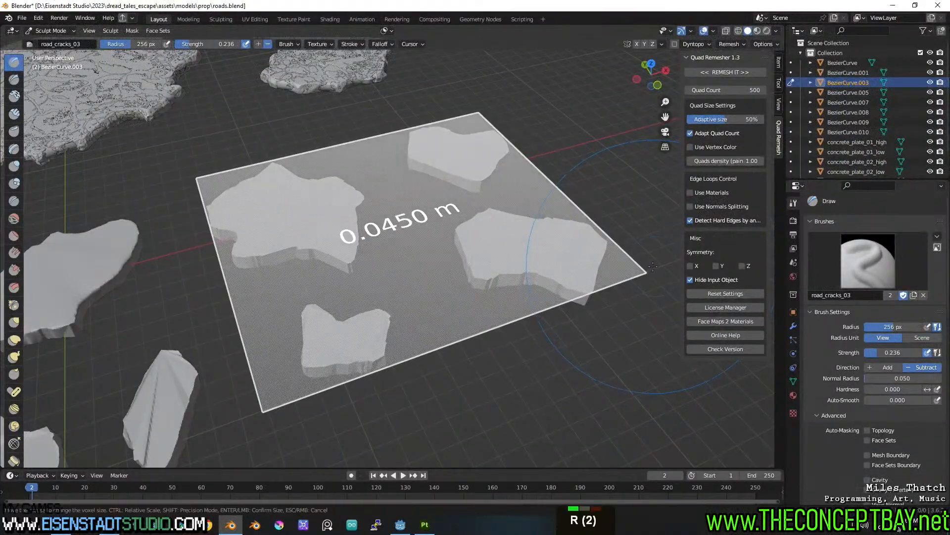
click(647, 268)
key(ctrl+r)
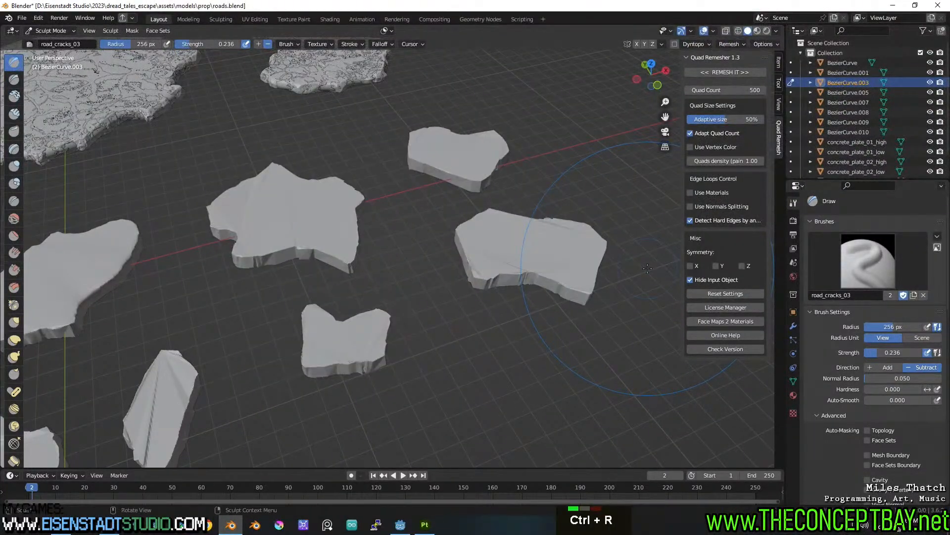
Step: Smooth the top surfaces and edges of the three joined slabs
middle_drag(647, 268, 530, 233)
scroll(530, 233, up, 3)
mouse_move(585, 254)
shift+mouse_down()
mouse_move(541, 240)
mouse_move(602, 275)
shift+mouse_up()
scroll(532, 289, down, 3)
shift+middle_drag(532, 288, 329, 378)
shift+click(328, 378)
shift+click(443, 338)
shift+click(492, 342)
shift+double_click(548, 259)
shift+click(524, 297)
middle_drag(520, 313, 495, 299)
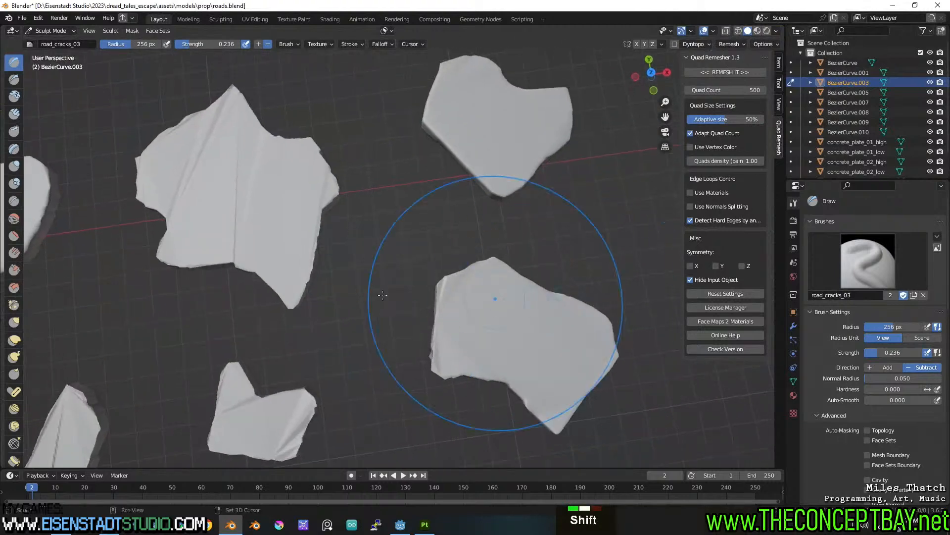
mouse_move(230, 206)
shift+mouse_down()
mouse_move(230, 151)
mouse_move(274, 233)
mouse_move(271, 248)
shift+mouse_up()
shift+middle_drag(300, 234, 591, 220)
shift+middle_drag(263, 248, 316, 100)
scroll(297, 221, down, 4)
Step: Select all the remeshed slabs in Object Mode and join them into a single object
key(ctrl+Tab)
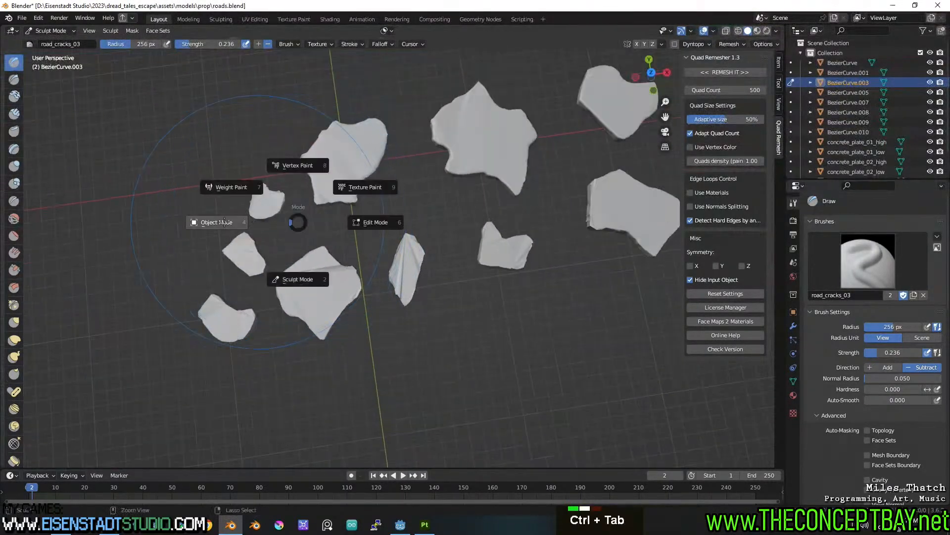
shift+middle_drag(477, 265, 545, 387)
drag(554, 397, 113, 178)
shift+click(402, 180)
shift+click(402, 179)
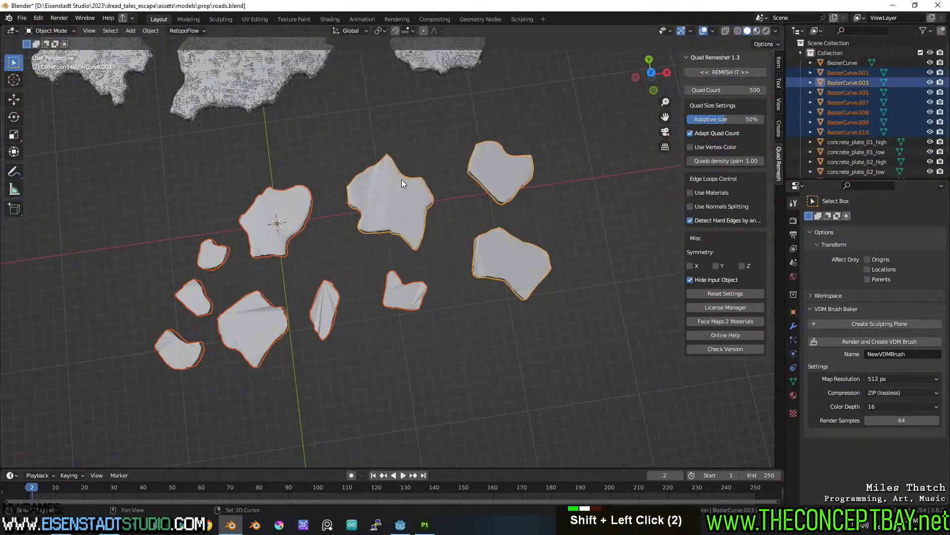
key(ctrl+j)
Step: Smooth the creases and edges of every slab in the joined object in Sculpt Mode, and save the file
middle_drag(402, 179, 429, 147)
key(ctrl+Tab)
scroll(396, 307, up, 1)
scroll(395, 306, up, 5)
middle_drag(376, 303, 354, 321)
shift+middle_drag(354, 321, 396, 272)
scroll(346, 302, up, 2)
mouse_move(313, 303)
shift+mouse_down()
mouse_move(323, 303)
mouse_move(330, 274)
shift+mouse_up()
shift+drag(588, 221, 510, 229)
shift+middle_drag(146, 339, 456, 232)
mouse_move(456, 232)
shift+mouse_down()
mouse_move(397, 273)
mouse_move(441, 288)
mouse_move(432, 298)
shift+mouse_up()
mouse_move(200, 267)
shift+mouse_down()
mouse_move(159, 214)
mouse_move(155, 241)
shift+mouse_up()
shift+middle_drag(204, 256, 297, 160)
mouse_move(227, 326)
shift+mouse_down()
mouse_move(210, 333)
mouse_move(295, 333)
shift+mouse_up()
shift+drag(396, 228, 384, 212)
shift+middle_drag(336, 50, 319, 235)
shift+drag(319, 234, 276, 242)
shift+middle_drag(416, 109, 343, 210)
mouse_move(344, 210)
shift+mouse_down()
mouse_move(322, 200)
mouse_move(365, 235)
shift+mouse_up()
shift+drag(383, 213, 426, 146)
shift+middle_drag(644, 65, 319, 149)
shift+drag(395, 119, 376, 103)
mouse_move(108, 271)
shift+mouse_down()
mouse_move(59, 313)
mouse_move(53, 341)
shift+mouse_up()
shift+middle_drag(403, 461, 243, 259)
mouse_move(243, 259)
shift+mouse_down()
mouse_move(278, 200)
mouse_move(270, 247)
shift+mouse_up()
shift+middle_drag(546, 114, 254, 248)
shift+drag(255, 248, 298, 229)
shift+drag(348, 278, 305, 219)
middle_drag(305, 219, 297, 149)
mouse_move(297, 154)
shift+middle_down()
mouse_move(315, 237)
mouse_move(350, 278)
shift+middle_up()
shift+scroll(316, 237, up, 1)
scroll(352, 281, up, 3)
key(ctrl+s)
Step: Select the Scrape brush, set its radius to 122 px and scrape the edge of the first slab
click(14, 270)
key(f)
click(283, 324)
key(f)
click(239, 313)
mouse_move(210, 314)
mouse_down()
mouse_move(198, 316)
mouse_move(228, 310)
mouse_up()
mouse_move(276, 278)
mouse_down()
mouse_move(231, 304)
mouse_move(248, 295)
mouse_up()
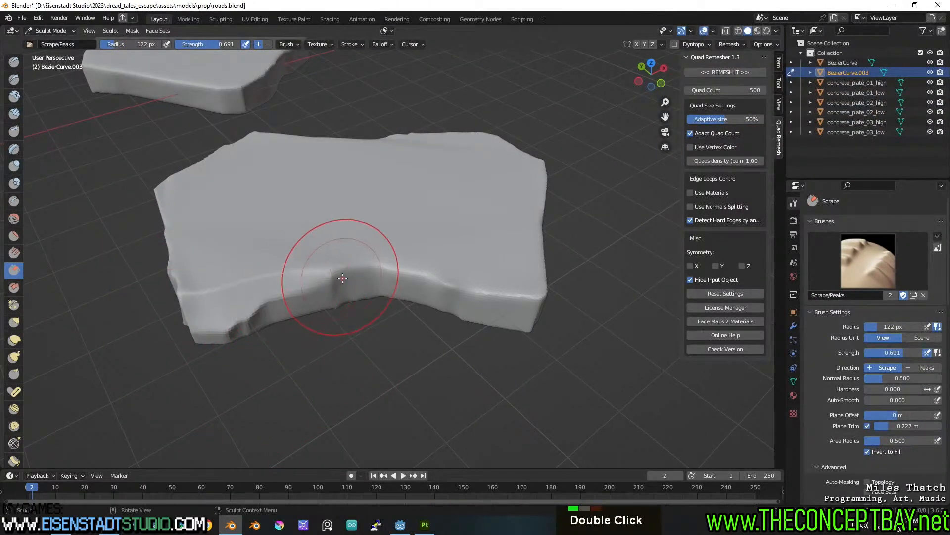
Step: Undo the last scrape stroke and bevel the first slab's curved side, corner and adjoining edge
key(ctrl+z)
drag(329, 276, 326, 262)
drag(459, 284, 433, 279)
drag(534, 295, 530, 296)
middle_drag(531, 296, 302, 299)
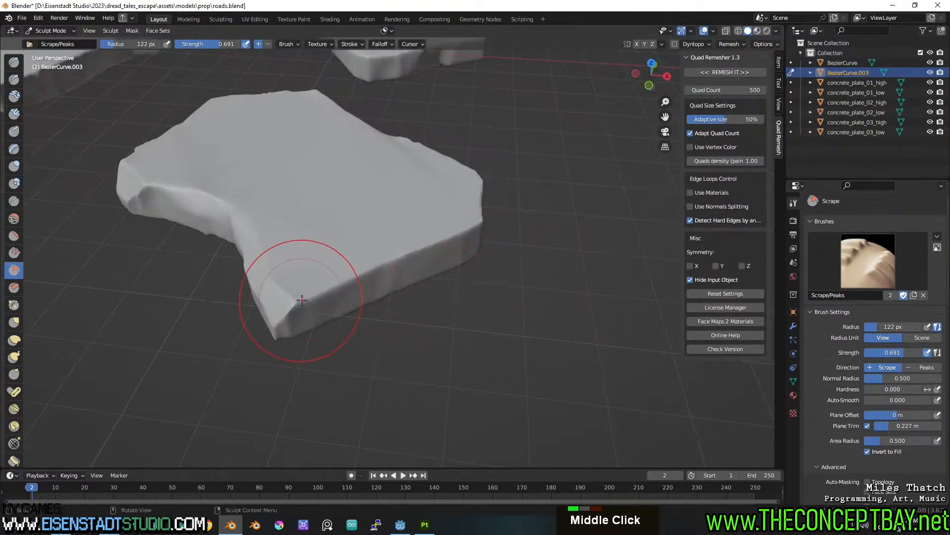
drag(361, 279, 441, 246)
shift+drag(303, 304, 307, 307)
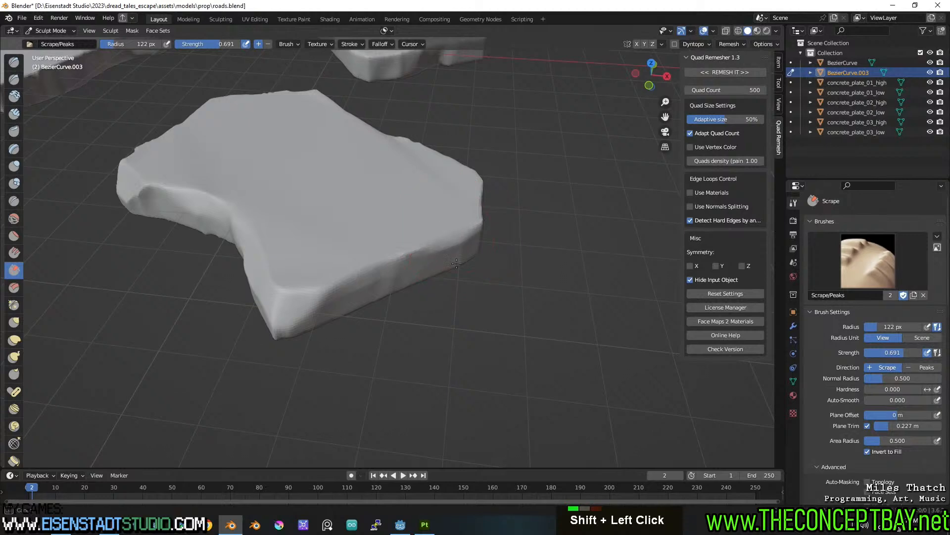
middle_drag(469, 246, 400, 250)
drag(353, 233, 384, 218)
Step: Raise the Scrape brush strength to 0.903 and chip the remaining edges of the first slab
mouse_move(384, 218)
middle_down()
mouse_move(336, 214)
mouse_move(317, 258)
mouse_move(327, 240)
mouse_move(320, 276)
mouse_move(331, 271)
middle_up()
shift+scroll(317, 258, up, 1)
scroll(325, 247, up, 1)
key(shift+f)
click(355, 272)
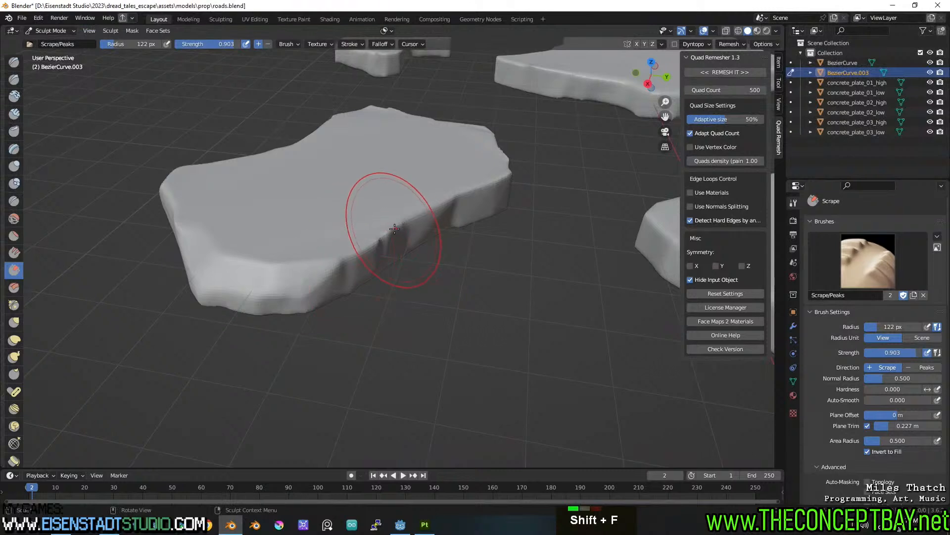
middle_drag(399, 235, 440, 244)
middle_drag(528, 246, 456, 293)
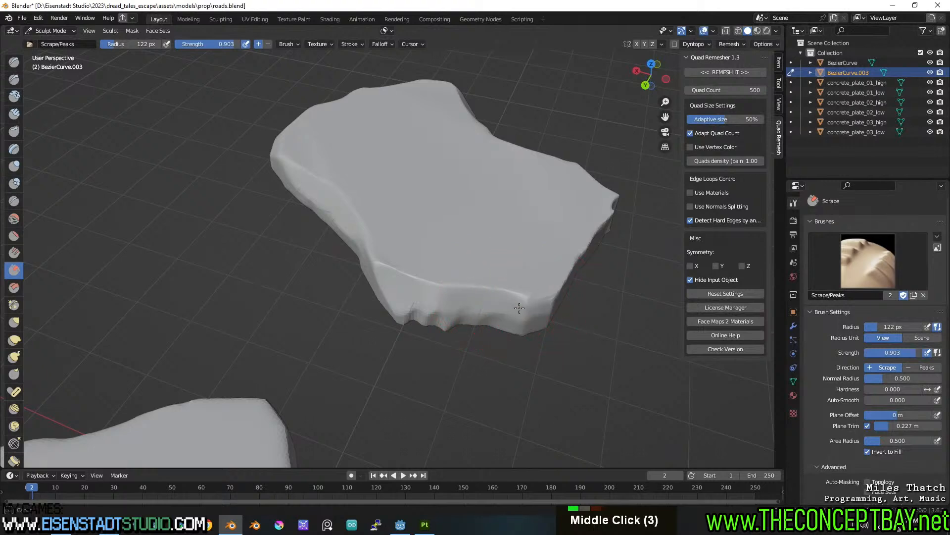
Step: Scrape the upper edge along the side of the neighbouring notched slab
scroll(525, 296, down, 2)
shift+middle_drag(525, 295, 563, 259)
middle_drag(563, 259, 520, 237)
mouse_move(446, 242)
shift+middle_down()
mouse_move(540, 260)
mouse_move(441, 256)
shift+middle_up()
scroll(418, 256, up, 2)
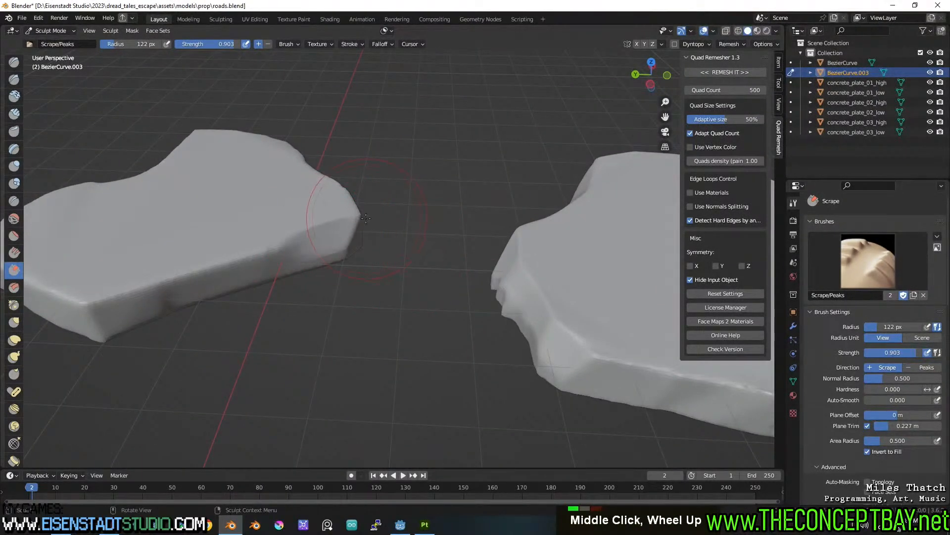
mouse_move(367, 226)
middle_down()
mouse_move(292, 227)
mouse_move(289, 297)
middle_up()
scroll(290, 297, up, 2)
middle_drag(277, 248, 235, 217)
scroll(234, 214, up, 1)
mouse_move(232, 216)
mouse_down()
mouse_move(256, 195)
mouse_move(315, 188)
mouse_up()
mouse_move(366, 166)
mouse_down()
mouse_move(436, 148)
mouse_move(421, 160)
mouse_up()
Step: Bevel the blunt end of the notched slab with scrape strokes, undoing the unwanted ones
middle_drag(429, 162, 317, 172)
mouse_move(316, 172)
shift+middle_down()
mouse_move(270, 203)
mouse_move(215, 206)
shift+middle_up()
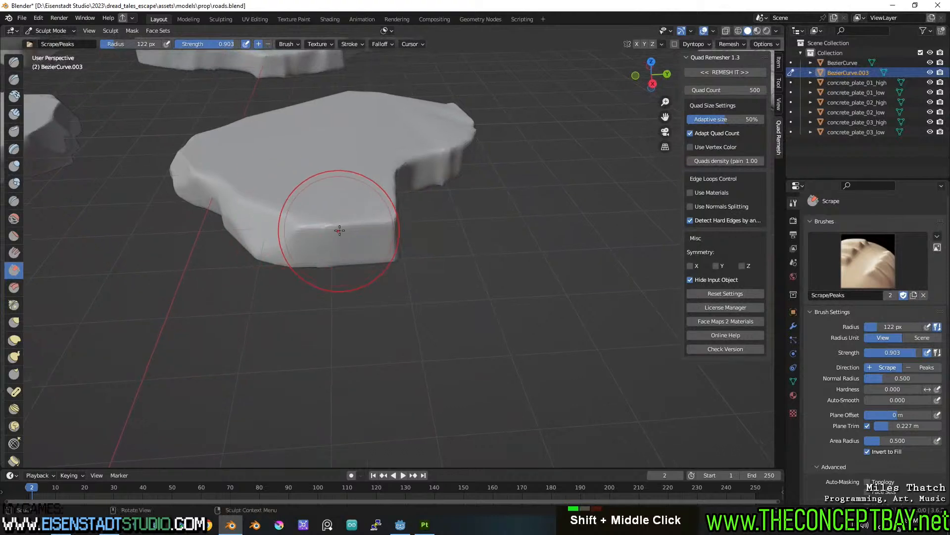
drag(335, 229, 343, 230)
mouse_move(388, 228)
middle_down()
mouse_move(352, 227)
mouse_move(372, 224)
middle_up()
key(ctrl+z)
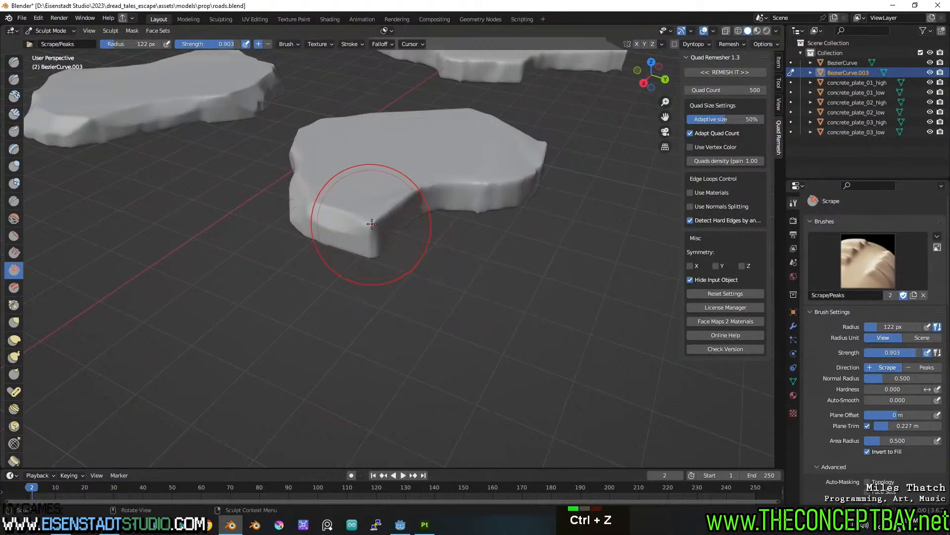
key(ctrl+z)
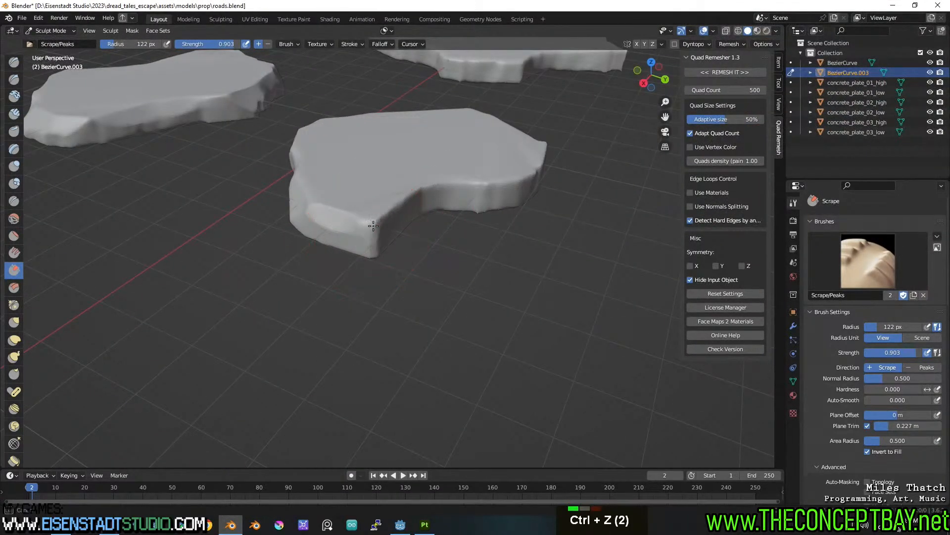
shift+middle_drag(384, 231, 302, 252)
shift+scroll(298, 263, up, 2)
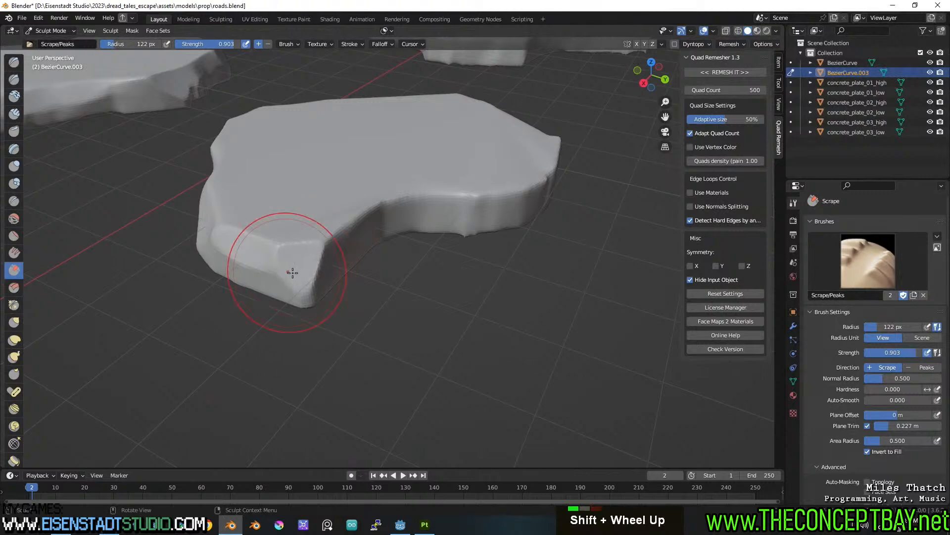
Step: Scrape facets into the notched slab's concave edge, rounded lobe and adjacent sharp corner, undoing one stroke
drag(389, 208, 449, 201)
key(ctrl+z)
middle_drag(419, 198, 381, 211)
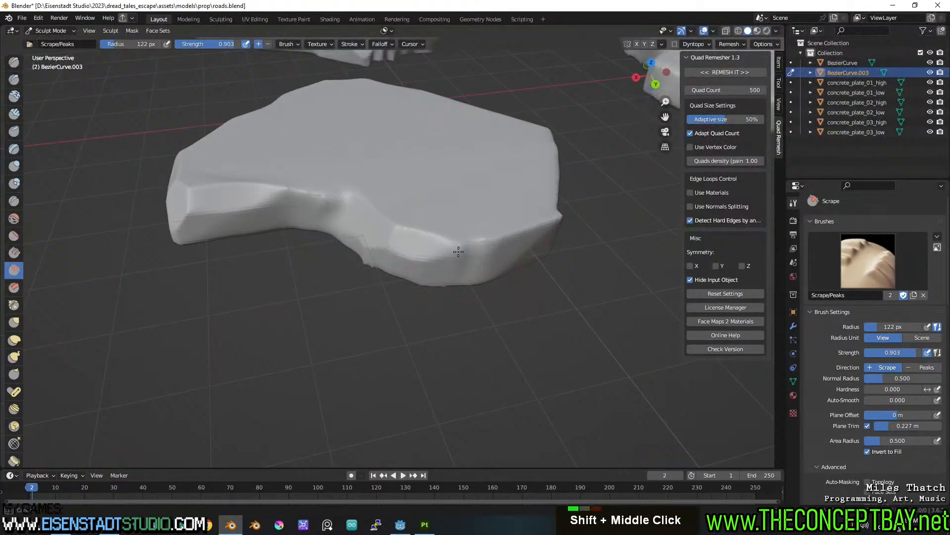
middle_drag(495, 240, 433, 251)
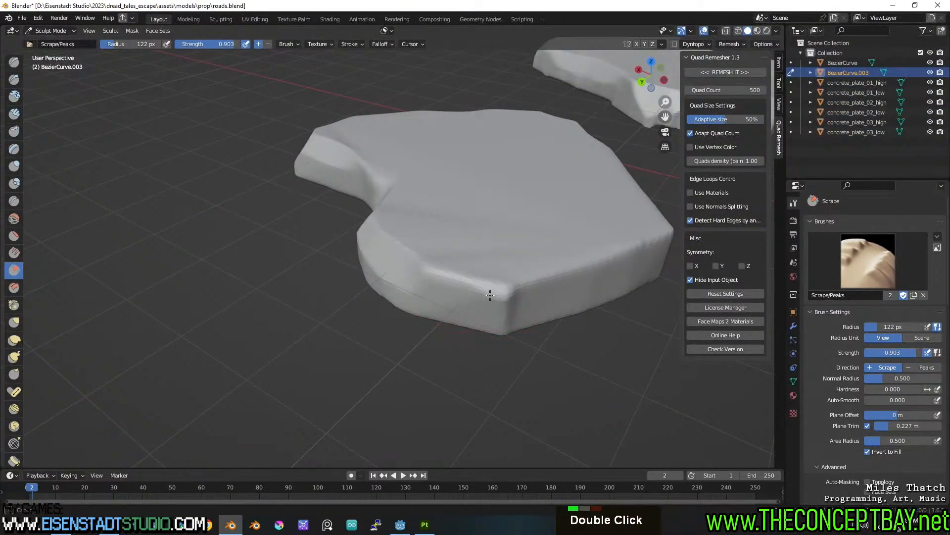
drag(491, 295, 486, 295)
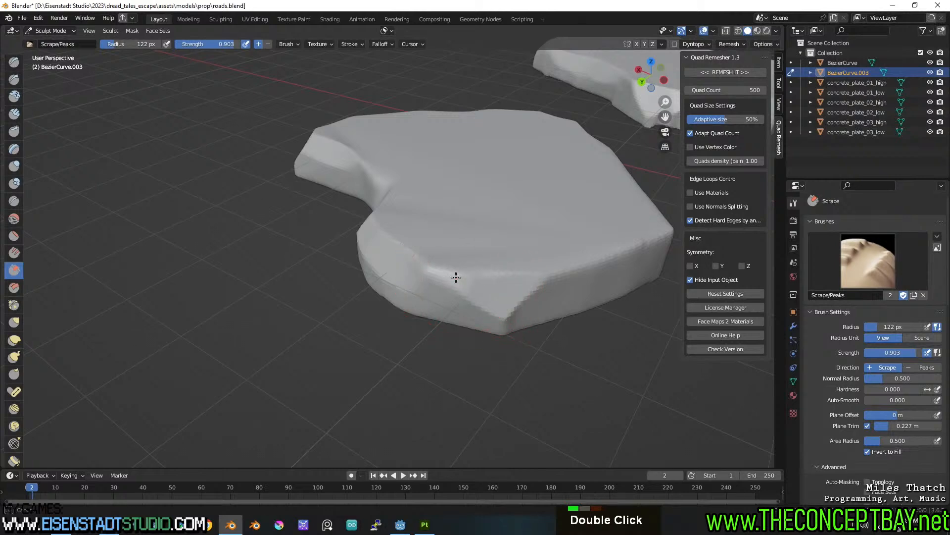
Step: Scrape the long straight side of the notched slab and flatten its end corner
middle_drag(509, 276, 402, 277)
scroll(401, 277, down, 2)
drag(402, 276, 405, 256)
middle_drag(322, 250, 365, 261)
drag(338, 260, 311, 255)
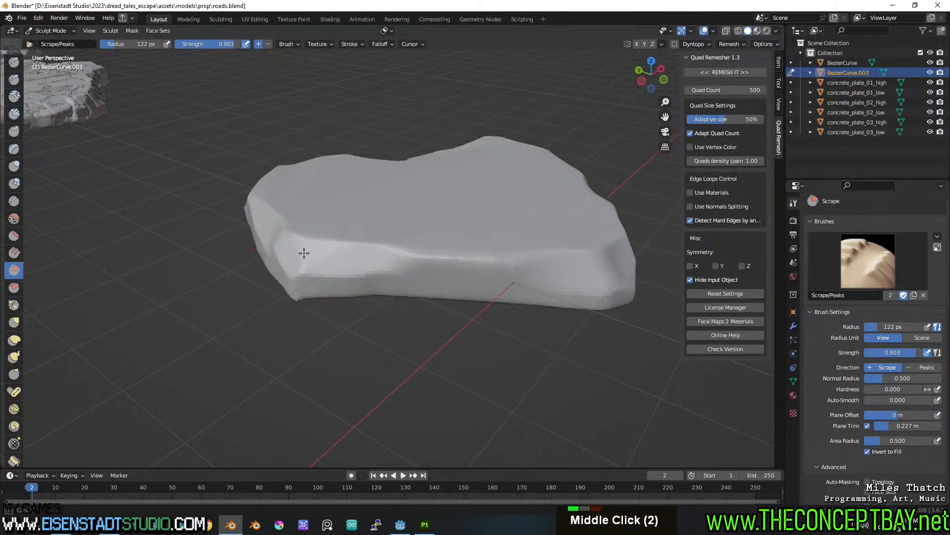
Step: Scrape the pointed corner and the adjoining rough side of the large star-shaped slab
middle_drag(486, 269, 352, 251)
scroll(352, 250, down, 2)
middle_drag(134, 295, 364, 248)
scroll(396, 243, up, 3)
shift+scroll(361, 301, down, 1)
shift+middle_drag(361, 301, 410, 276)
scroll(371, 258, down, 2)
scroll(383, 277, up, 2)
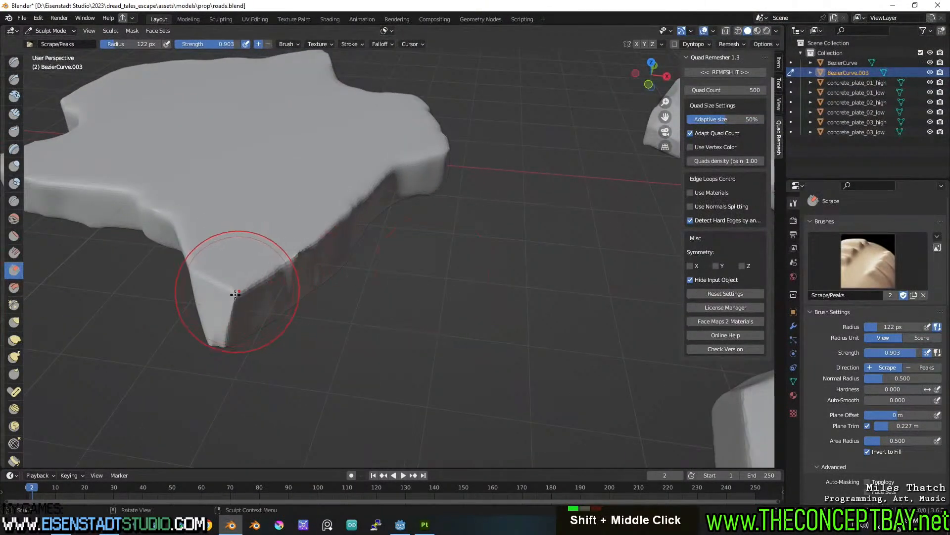
drag(238, 290, 243, 286)
drag(288, 264, 281, 264)
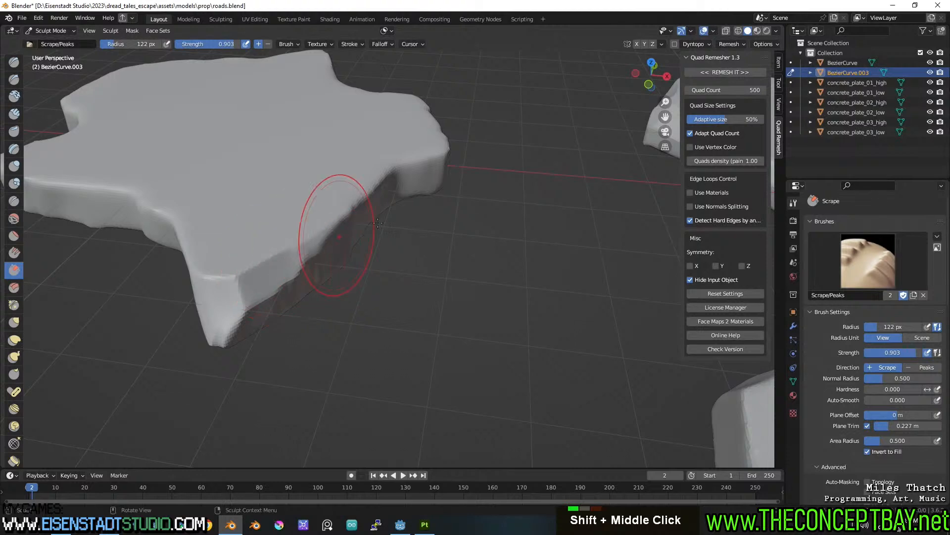
Step: Chip the projecting side edges of the star-shaped slab and bevel its next sharp tip
middle_drag(435, 159, 366, 166)
mouse_move(366, 166)
shift+middle_down()
mouse_move(396, 210)
mouse_move(421, 223)
shift+middle_up()
scroll(421, 223, up, 1)
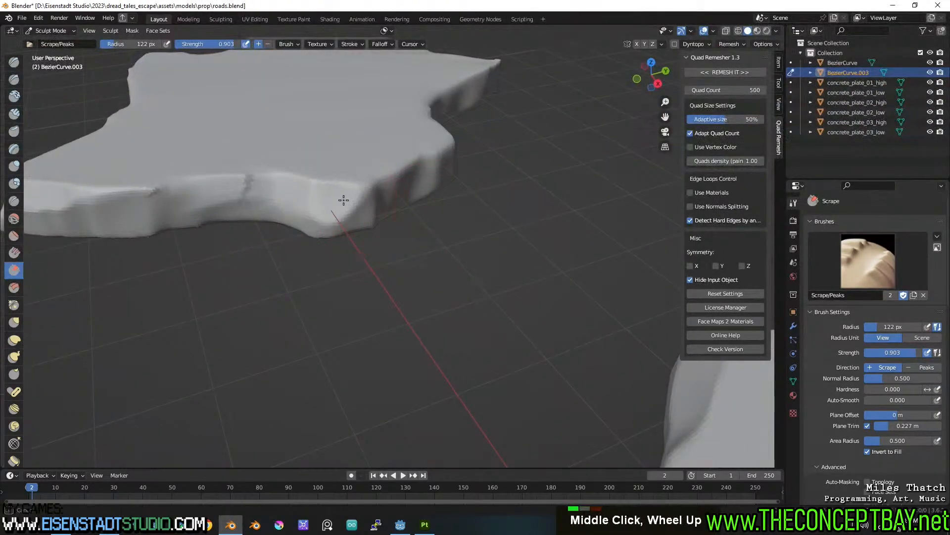
middle_drag(354, 192, 272, 195)
scroll(365, 180, up, 1)
shift+middle_drag(369, 161, 347, 221)
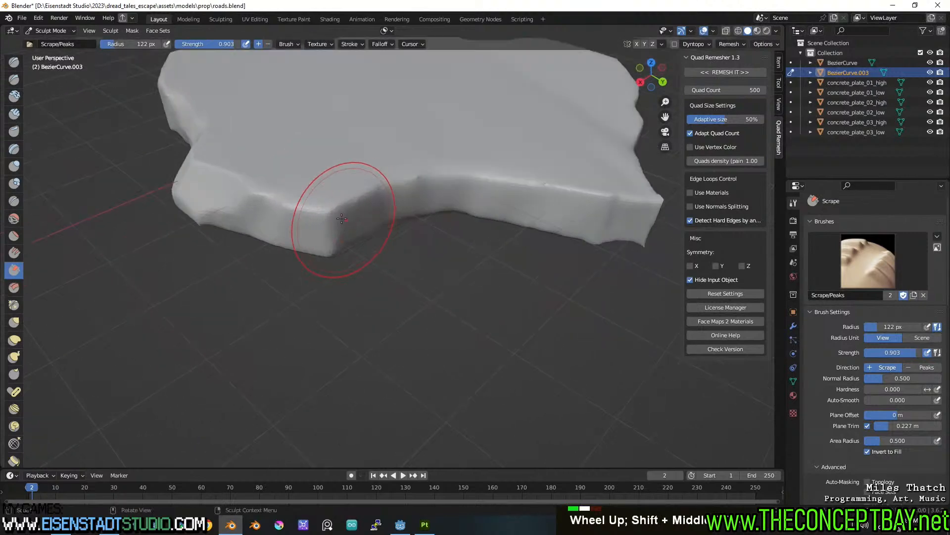
middle_drag(287, 195, 470, 247)
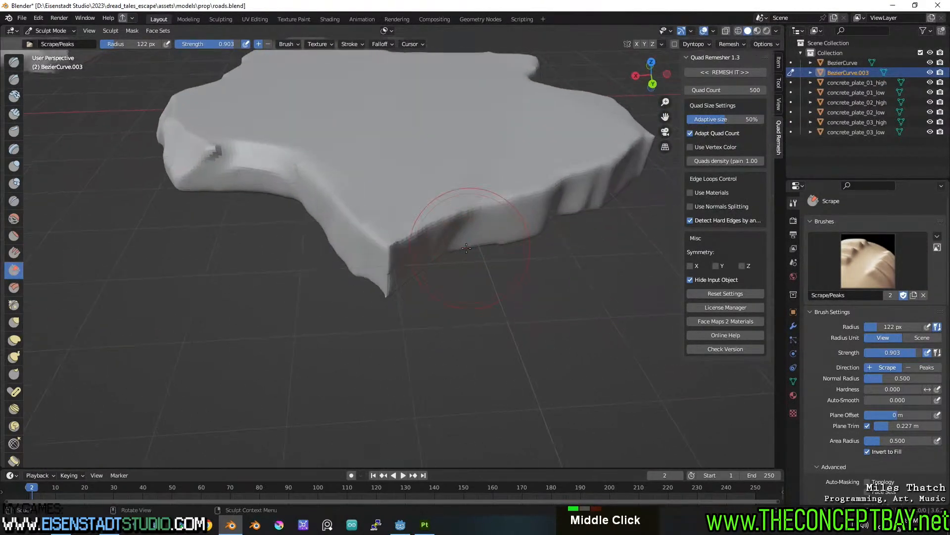
shift+click(390, 246)
shift+double_click(390, 248)
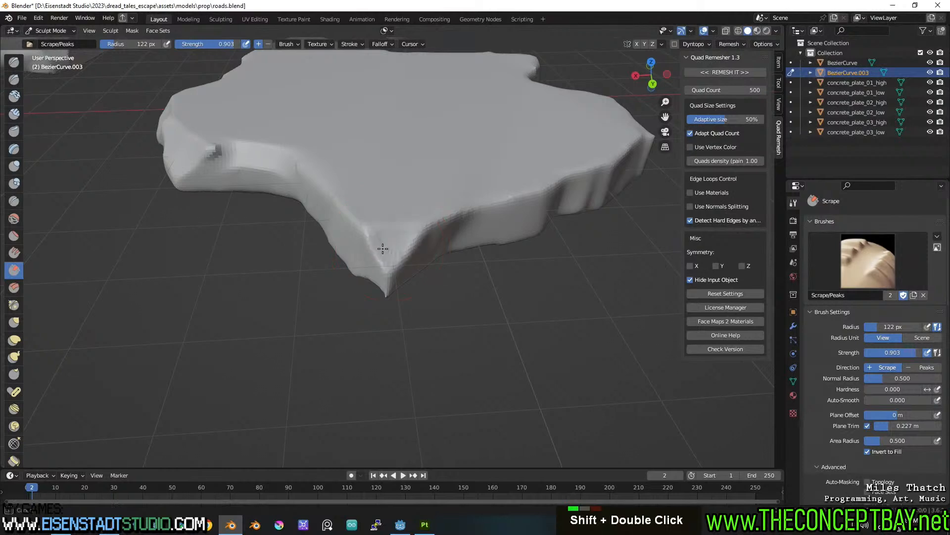
scroll(391, 208, down, 3)
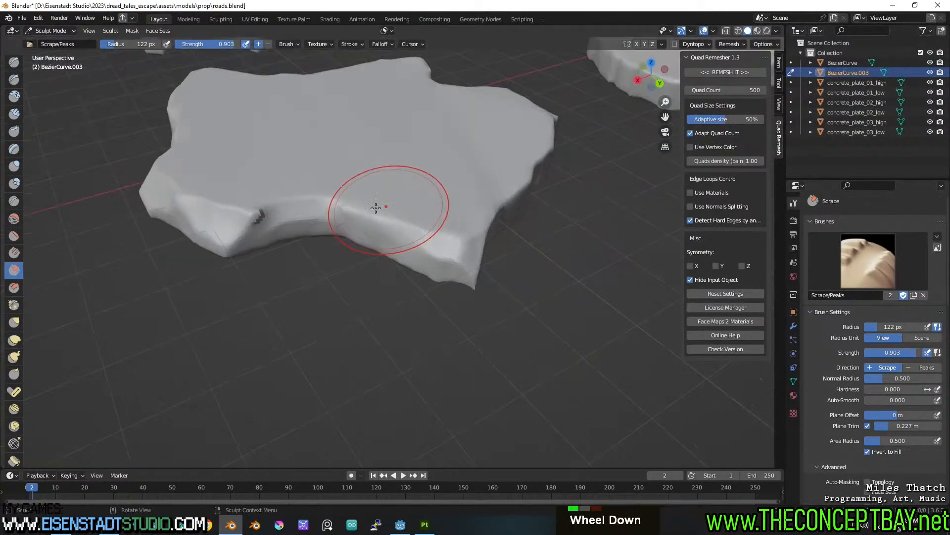
Step: Scrape the wavy side edge of the star-shaped slab, undoing one stroke and reworking that spot
middle_drag(260, 217, 384, 239)
drag(465, 235, 477, 237)
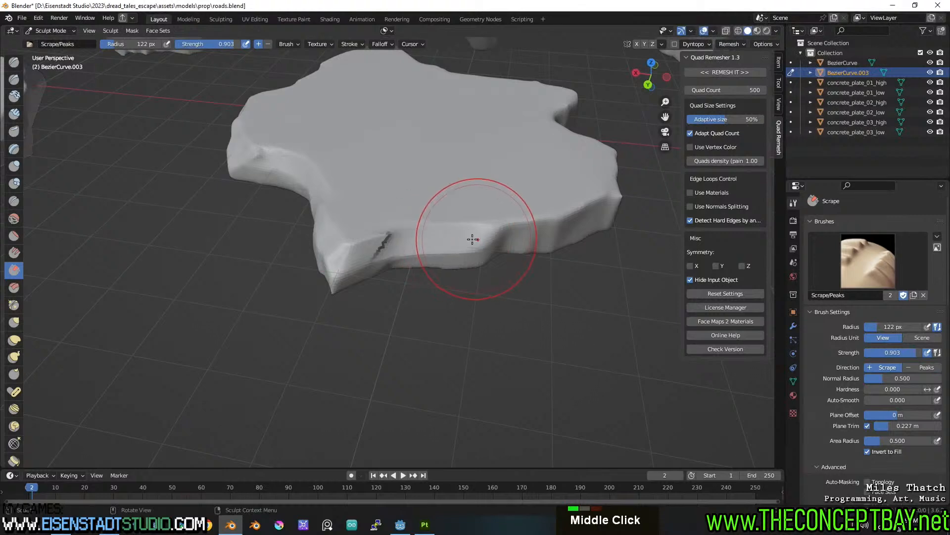
middle_drag(477, 237, 419, 240)
key(ctrl+z)
mouse_move(414, 241)
mouse_down()
mouse_move(416, 223)
mouse_move(420, 241)
mouse_up()
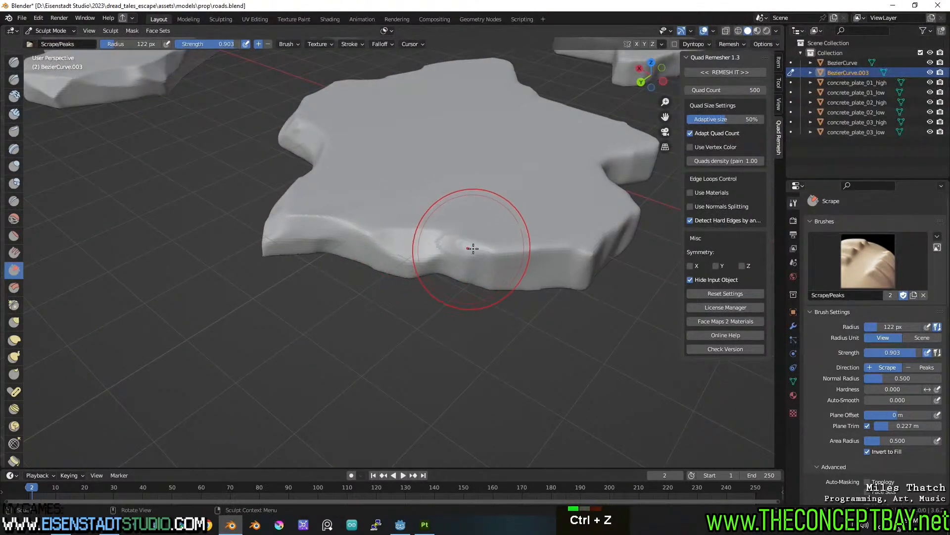
mouse_move(541, 259)
middle_down()
mouse_move(465, 270)
mouse_move(416, 293)
mouse_move(431, 283)
mouse_move(327, 267)
middle_up()
middle_drag(326, 267, 452, 329)
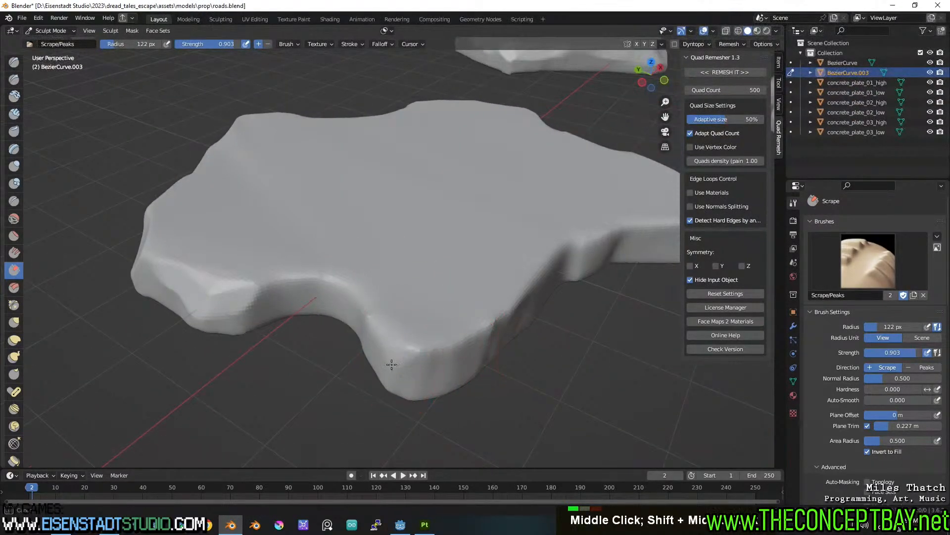
Step: Bevel the rounded lobes around the star-shaped slab's recess and the start of its long side
drag(396, 357, 420, 337)
middle_drag(431, 343, 473, 327)
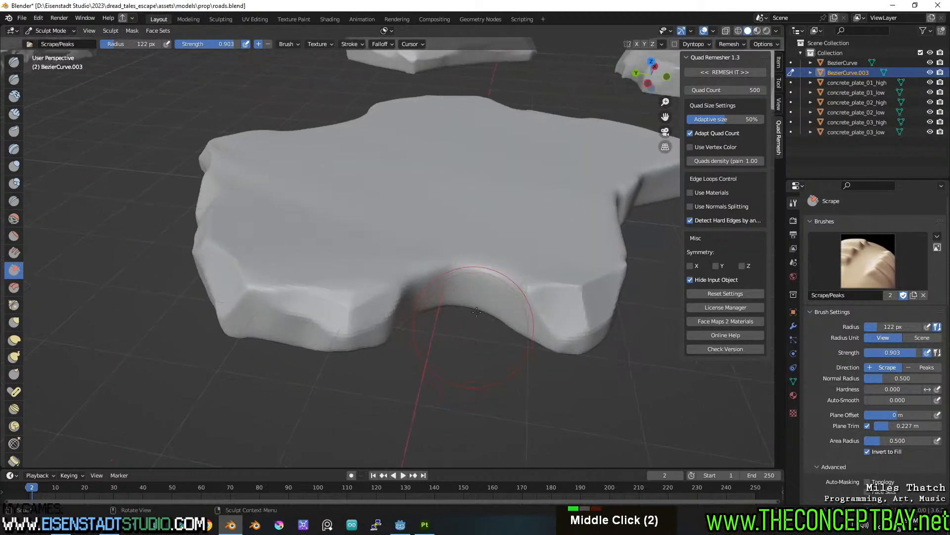
middle_drag(503, 282, 261, 287)
drag(274, 286, 184, 289)
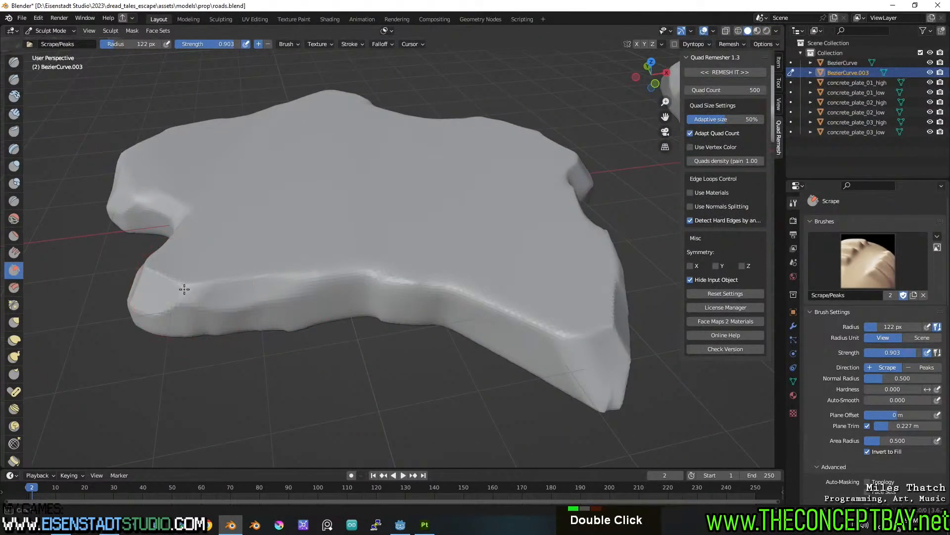
Step: Scrape the star-shaped slab's long side toward its tip, undoing one stroke and flattening the dented edge
mouse_move(396, 290)
mouse_down()
mouse_move(397, 280)
mouse_move(499, 292)
mouse_move(572, 340)
mouse_up()
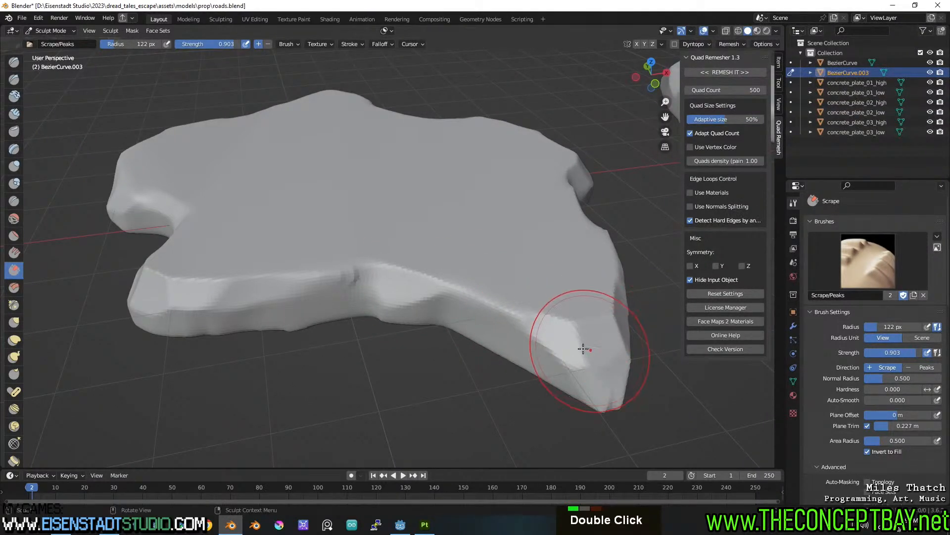
key(ctrl+z)
middle_drag(514, 319, 448, 312)
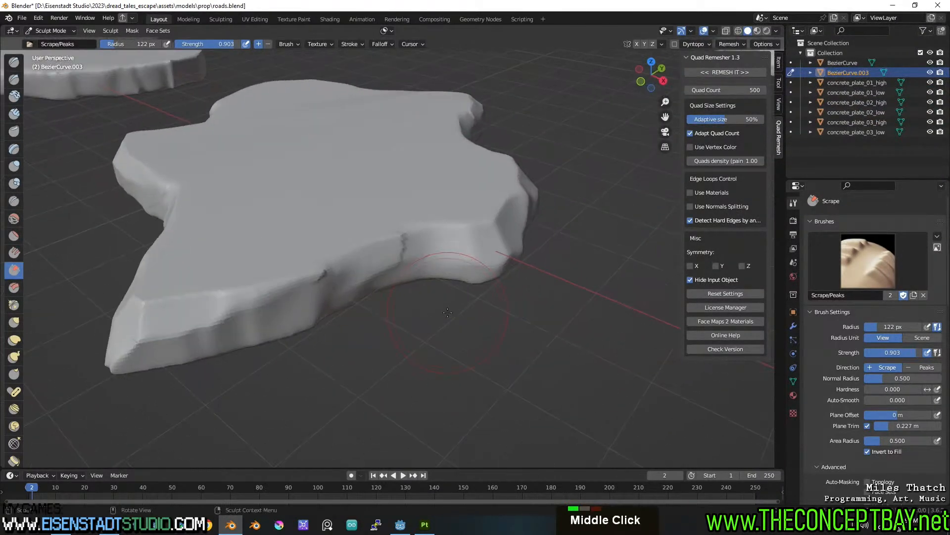
drag(328, 276, 304, 290)
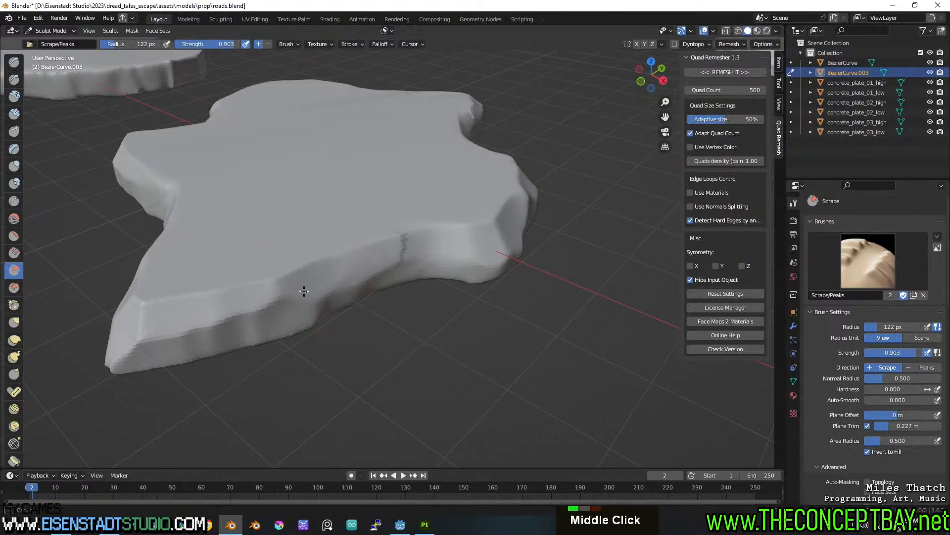
Step: Move on to the small V-notched slab and bevel its outer corner with the Scrape brush
scroll(425, 238, down, 5)
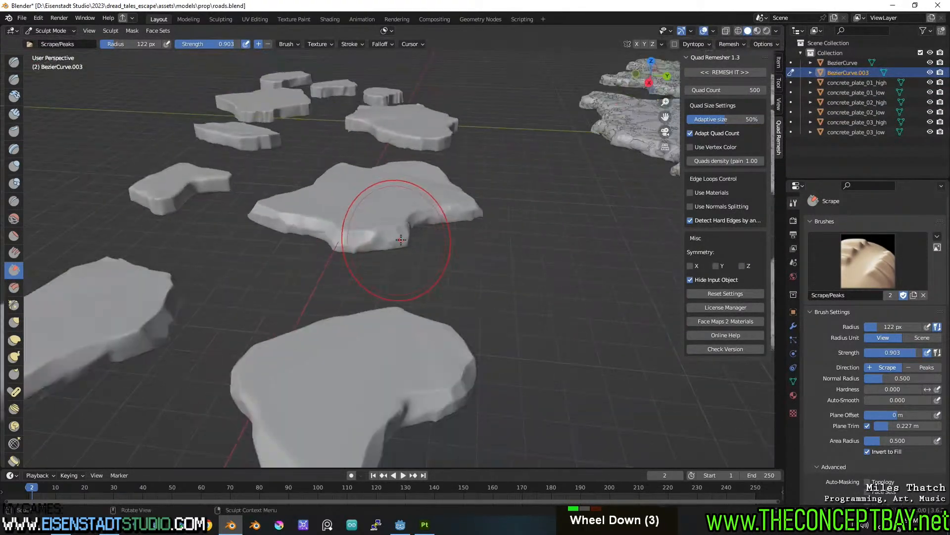
middle_drag(406, 233, 421, 233)
shift+middle_drag(421, 234, 326, 242)
mouse_move(448, 241)
shift+middle_down()
mouse_move(419, 293)
mouse_move(445, 239)
shift+middle_up()
scroll(319, 340, up, 2)
shift+scroll(346, 274, up, 2)
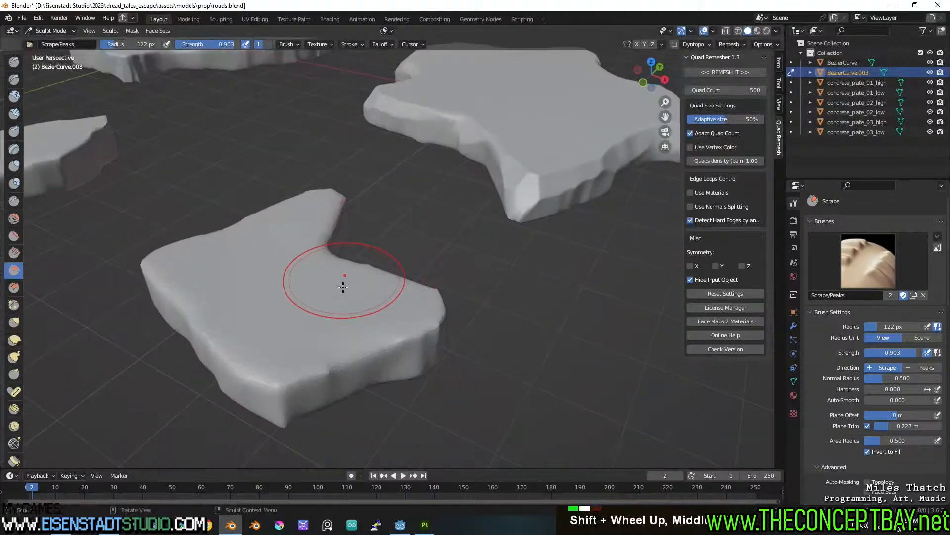
middle_drag(346, 274, 355, 315)
drag(272, 358, 288, 360)
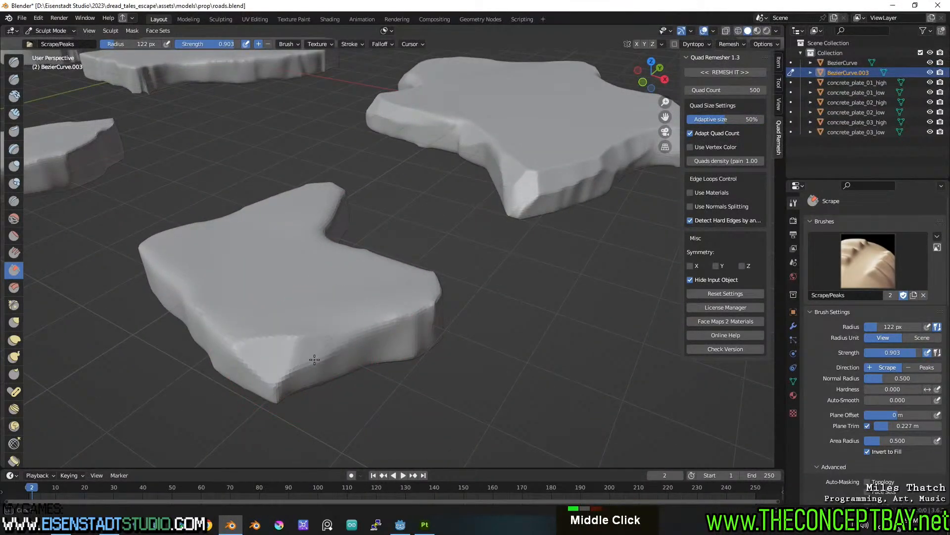
Step: Scrape the rim of the V-notched slab at its next corner and along the long outer side
middle_drag(389, 320, 260, 318)
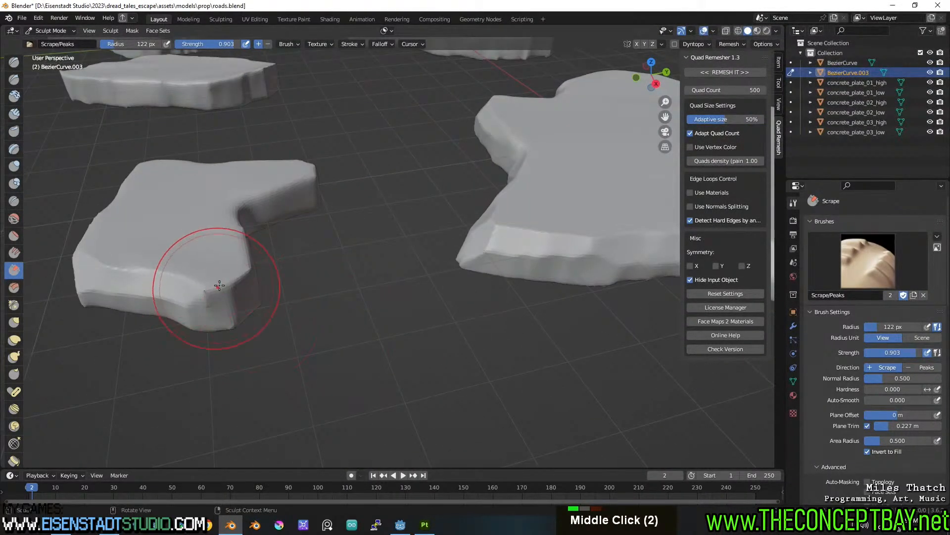
shift+drag(227, 290, 212, 282)
middle_drag(212, 282, 318, 297)
mouse_move(356, 387)
middle_down()
mouse_move(371, 396)
mouse_move(551, 276)
middle_up()
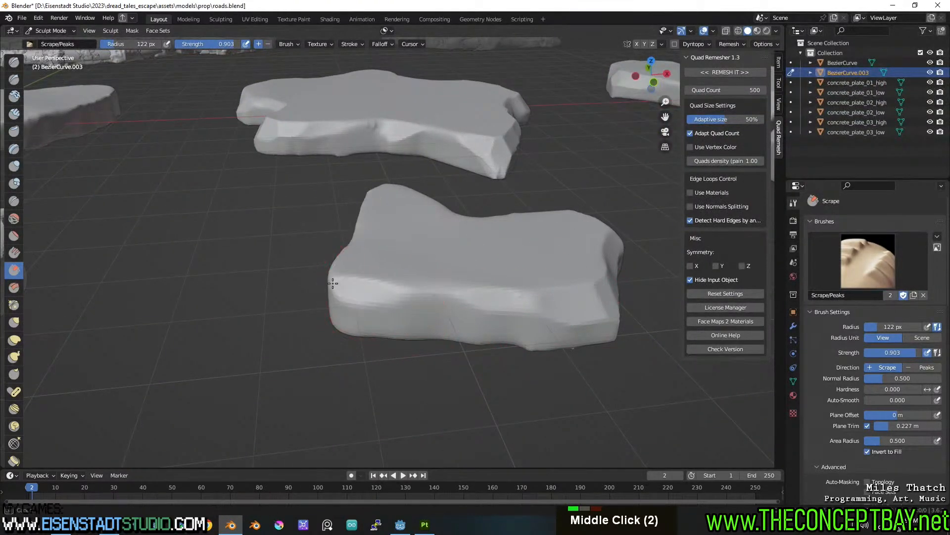
shift+middle_drag(443, 303, 412, 328)
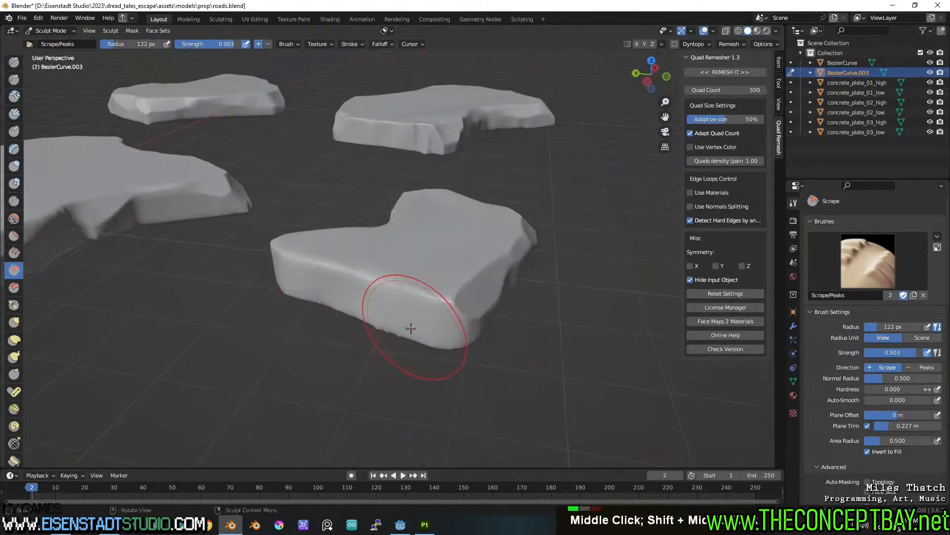
Step: Bevel the upper edge of the V-notched slab's end face from the blunt corner toward the other arm
drag(422, 310, 389, 287)
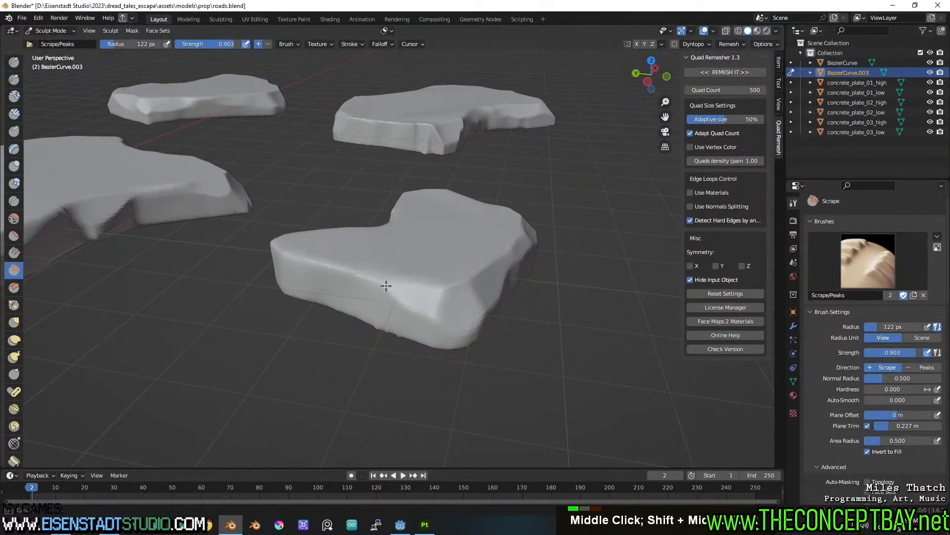
mouse_move(401, 304)
middle_down()
mouse_move(435, 269)
mouse_move(400, 286)
middle_up()
drag(413, 268, 382, 260)
mouse_move(384, 260)
middle_down()
mouse_move(475, 292)
mouse_move(426, 303)
mouse_move(515, 272)
middle_up()
shift+scroll(503, 285, up, 1)
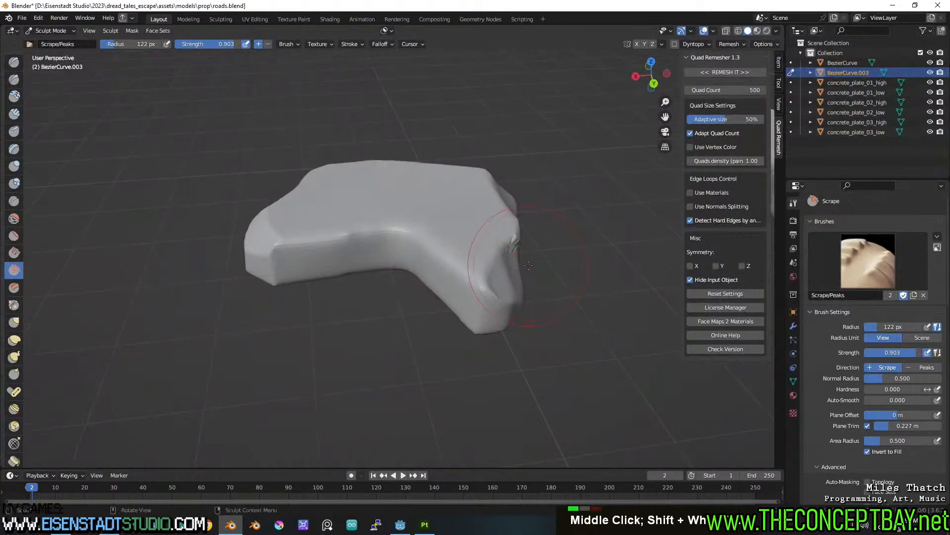
Step: Scrape the narrow arm's tip and the inner edges of the V-shaped notch
shift+drag(529, 265, 515, 246)
shift+drag(490, 295, 438, 262)
mouse_move(282, 242)
mouse_down()
mouse_move(276, 256)
mouse_move(317, 244)
mouse_move(420, 251)
mouse_up()
middle_drag(401, 241, 358, 258)
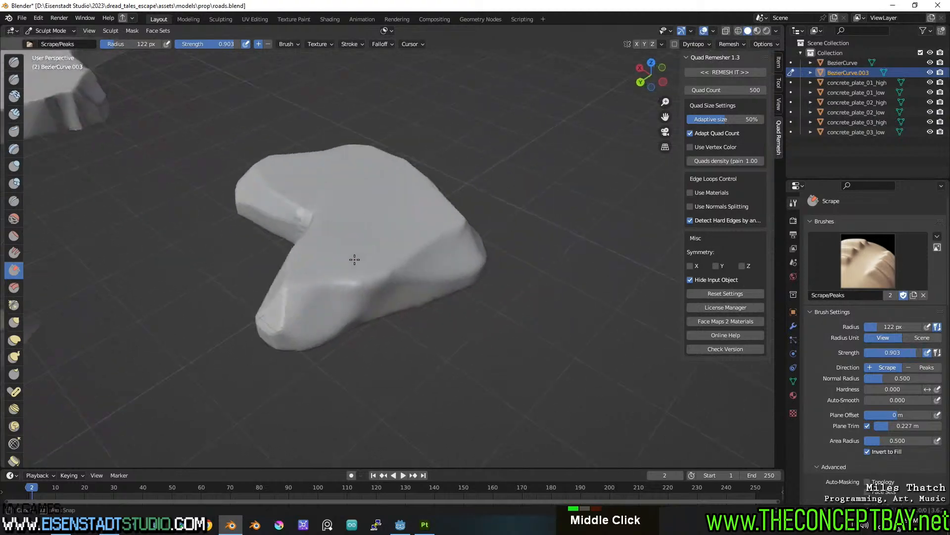
Step: Move on to the narrow elongated slab and bevel its pointed end and the adjoining edges
scroll(370, 206, down, 3)
middle_drag(369, 206, 465, 214)
mouse_move(379, 233)
shift+middle_down()
mouse_move(381, 218)
mouse_move(421, 292)
mouse_move(396, 282)
shift+middle_up()
scroll(396, 237, up, 2)
shift+middle_drag(396, 282, 372, 276)
shift+click(371, 321)
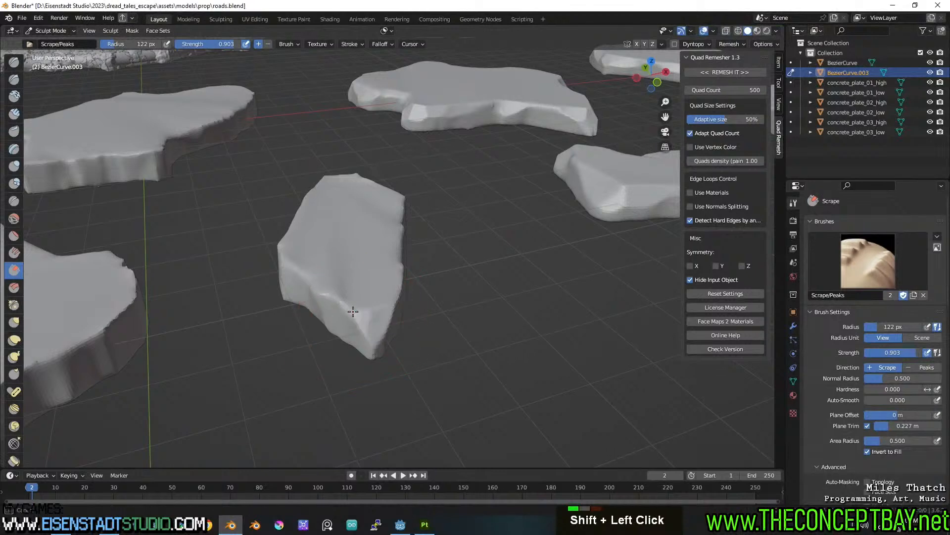
mouse_move(340, 292)
middle_down()
mouse_move(431, 306)
mouse_move(346, 267)
mouse_move(378, 269)
mouse_move(403, 297)
middle_up()
shift+click(403, 304)
shift+click(402, 299)
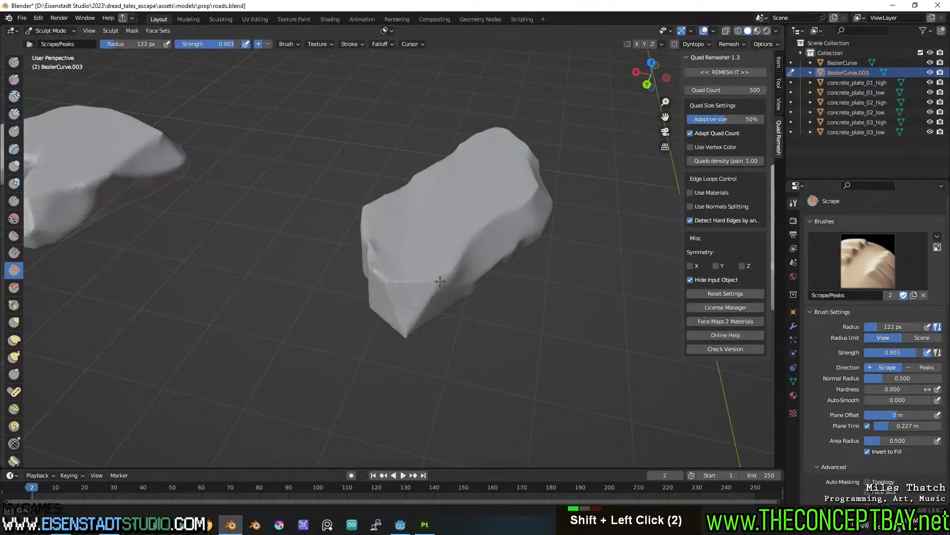
Step: Scrape a bevel along the narrow elongated slab's long side up to its tapered end
middle_drag(366, 238, 439, 297)
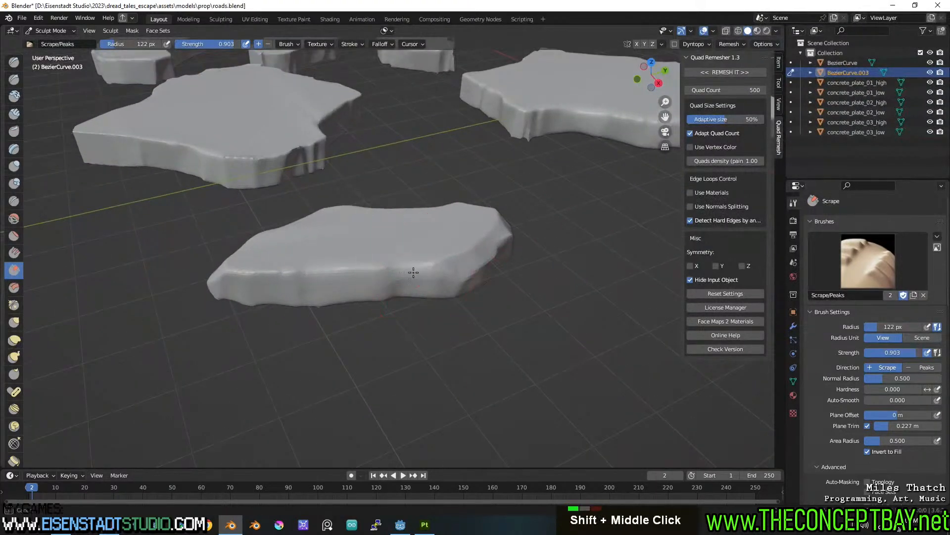
mouse_move(332, 267)
mouse_down()
mouse_move(310, 277)
mouse_move(352, 275)
mouse_move(262, 277)
mouse_up()
mouse_move(263, 277)
middle_down()
mouse_move(290, 291)
mouse_move(268, 340)
mouse_move(329, 331)
mouse_move(347, 317)
middle_up()
Step: Move on to the large angular slab and bevel its pointed corner and the long side beside it
scroll(342, 317, down, 2)
shift+middle_drag(297, 306, 446, 324)
scroll(377, 324, up, 1)
shift+drag(292, 366, 279, 377)
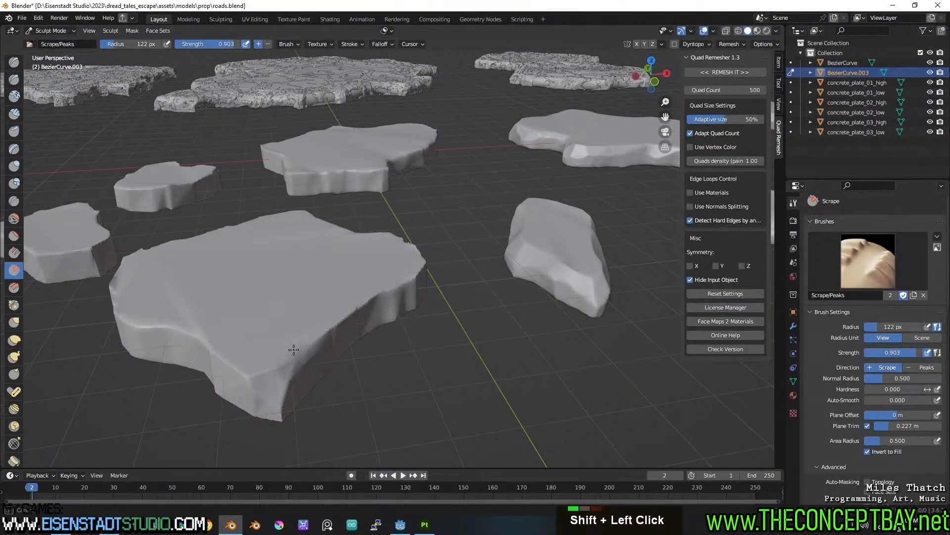
shift+drag(358, 307, 350, 308)
middle_drag(350, 307, 318, 275)
scroll(276, 282, up, 2)
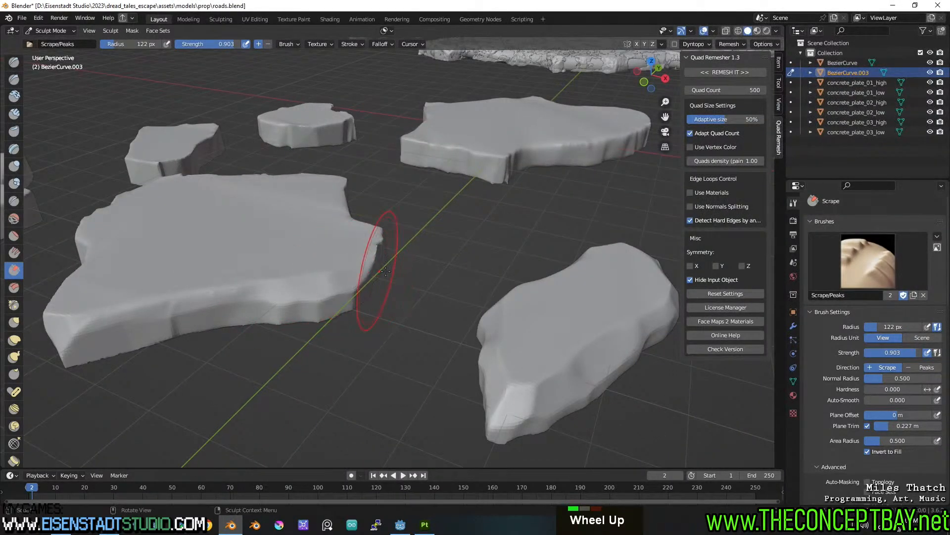
Step: Scrape the large angular slab's protruding lobe and the recessed edge next to it
shift+middle_drag(377, 270, 292, 297)
scroll(286, 297, up, 2)
shift+click(268, 316)
shift+click(271, 319)
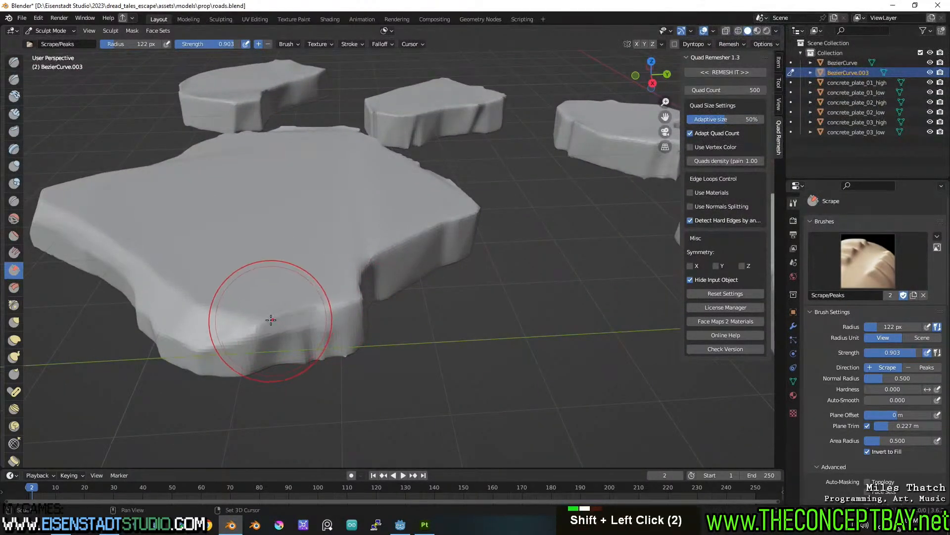
mouse_move(356, 293)
middle_down()
mouse_move(350, 270)
mouse_move(325, 278)
middle_up()
shift+click(356, 269)
shift+click(357, 269)
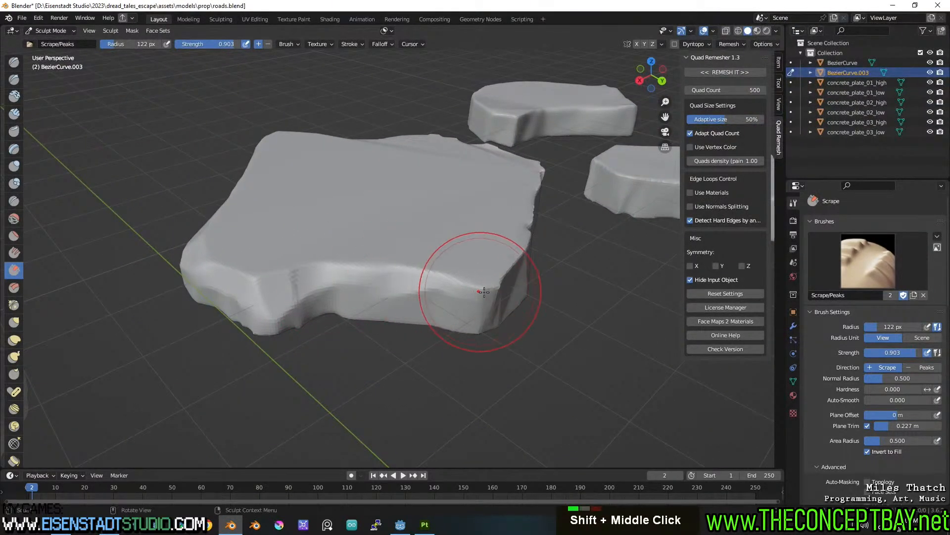
Step: Bevel the corner past the recess and the long grooved side of the large angular slab
mouse_move(467, 293)
middle_down()
mouse_move(430, 284)
mouse_move(478, 331)
mouse_move(350, 303)
middle_up()
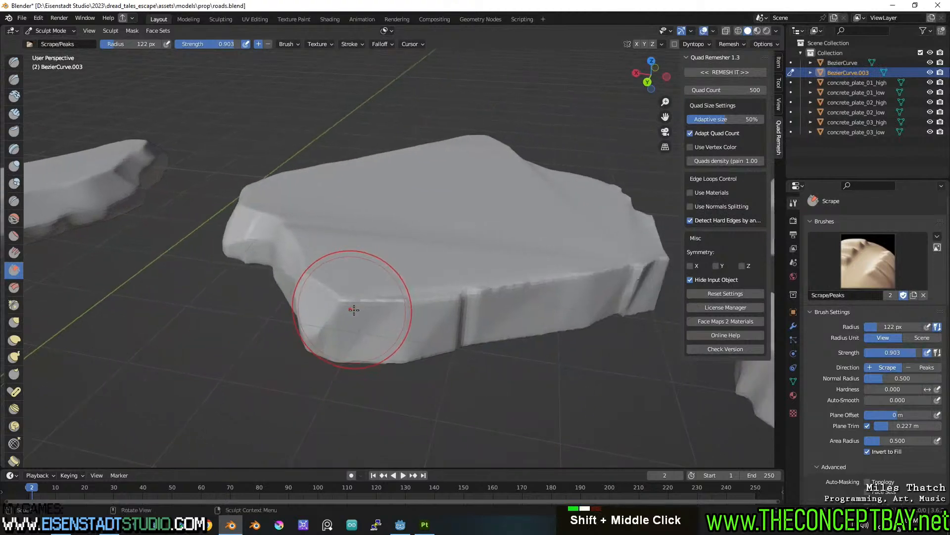
mouse_move(419, 313)
mouse_down()
mouse_move(382, 316)
mouse_move(447, 319)
mouse_up()
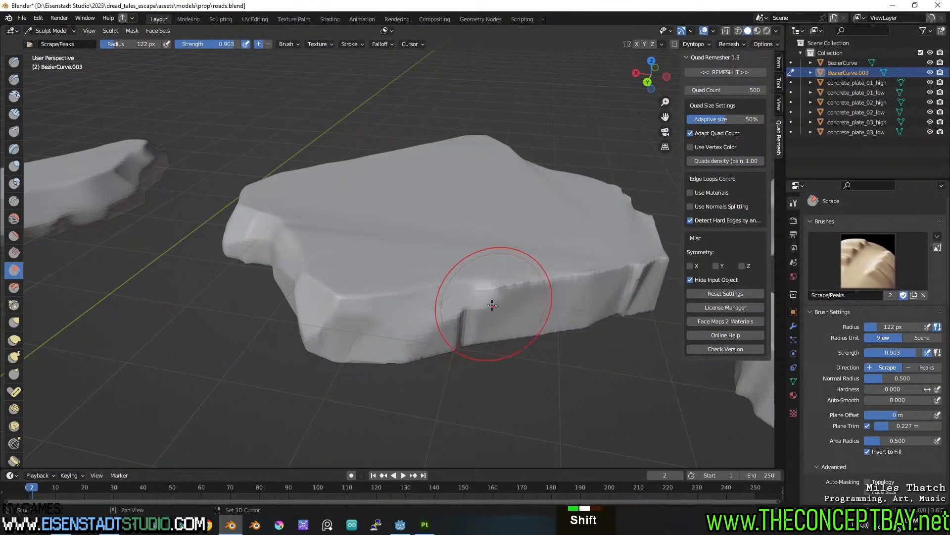
shift+middle_drag(461, 307, 250, 314)
mouse_move(250, 314)
shift+mouse_down()
mouse_move(409, 282)
mouse_move(303, 303)
mouse_move(317, 306)
shift+mouse_up()
mouse_move(432, 295)
mouse_down()
mouse_move(411, 303)
mouse_move(452, 281)
mouse_up()
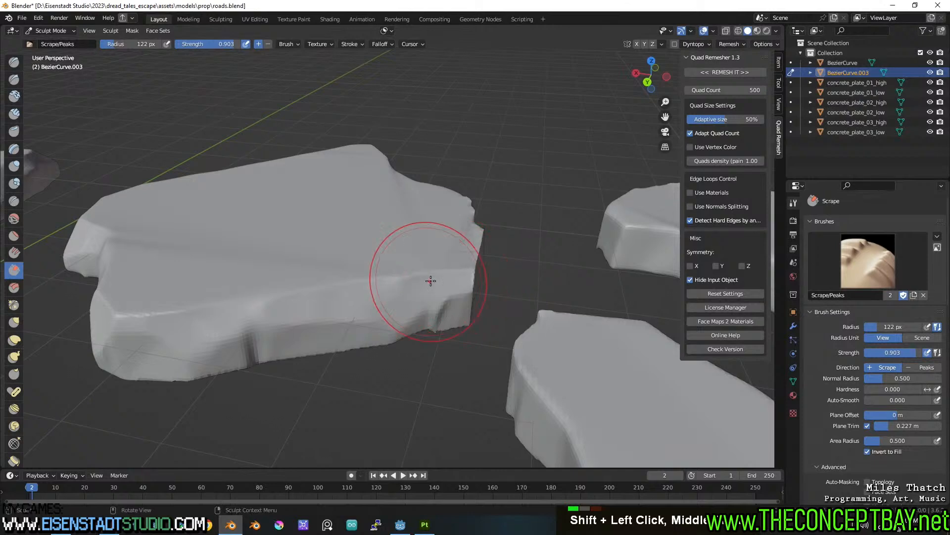
Step: Scrape the large angular slab's wavy end into an uneven, chipped bevel
middle_drag(430, 280, 455, 297)
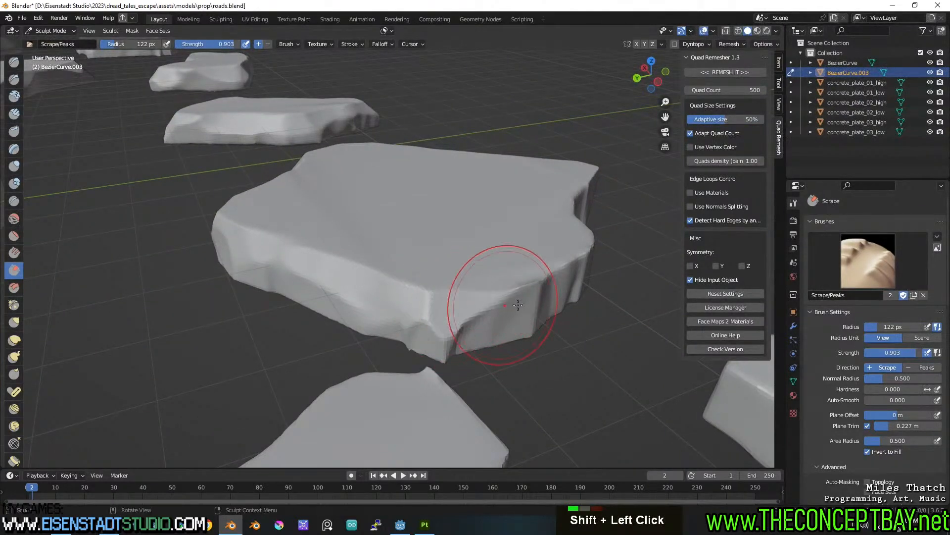
shift+drag(526, 289, 528, 288)
middle_drag(528, 288, 482, 292)
shift+middle_drag(483, 292, 289, 296)
shift+drag(280, 317, 293, 323)
shift+drag(360, 310, 369, 312)
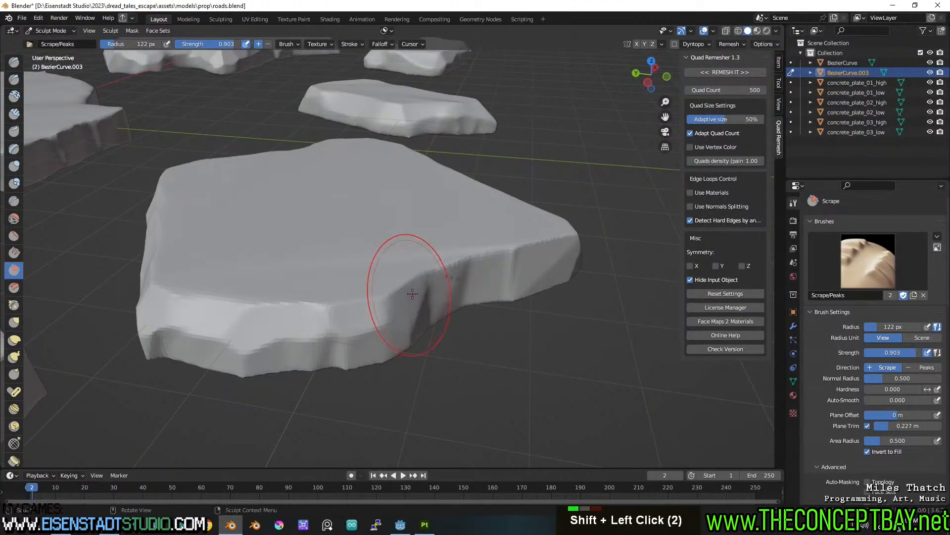
Step: Bevel the large angular slab's last side and its adjoining corner
mouse_move(475, 266)
shift+mouse_down()
mouse_move(466, 252)
mouse_move(507, 254)
shift+mouse_up()
mouse_move(535, 255)
middle_down()
mouse_move(480, 260)
mouse_move(430, 369)
middle_up()
mouse_move(399, 345)
mouse_down()
mouse_move(386, 344)
mouse_move(420, 351)
mouse_up()
drag(422, 351, 429, 342)
Step: Move on to the broad oval slab with protruding corners and chip the top of its pointed corner
scroll(445, 340, down, 2)
shift+middle_drag(535, 338, 310, 364)
scroll(479, 274, up, 5)
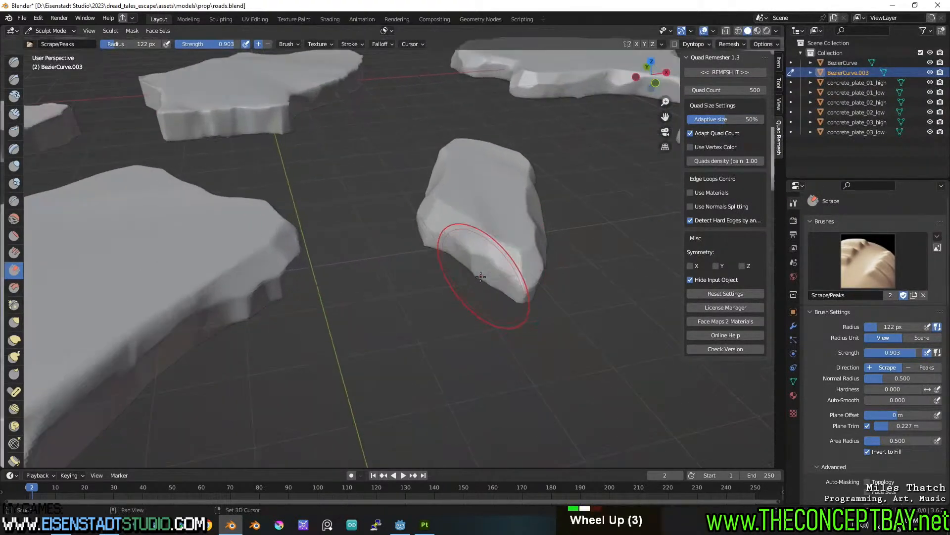
shift+middle_drag(483, 275, 505, 336)
scroll(503, 337, down, 4)
shift+middle_drag(153, 280, 279, 287)
middle_drag(177, 285, 364, 278)
scroll(367, 317, down, 2)
middle_drag(367, 320, 409, 314)
shift+middle_drag(297, 316, 391, 277)
mouse_move(346, 287)
middle_down()
mouse_move(352, 333)
mouse_move(343, 263)
middle_up()
scroll(352, 333, up, 4)
mouse_move(340, 429)
mouse_down()
mouse_move(371, 381)
mouse_move(351, 414)
mouse_move(390, 389)
mouse_up()
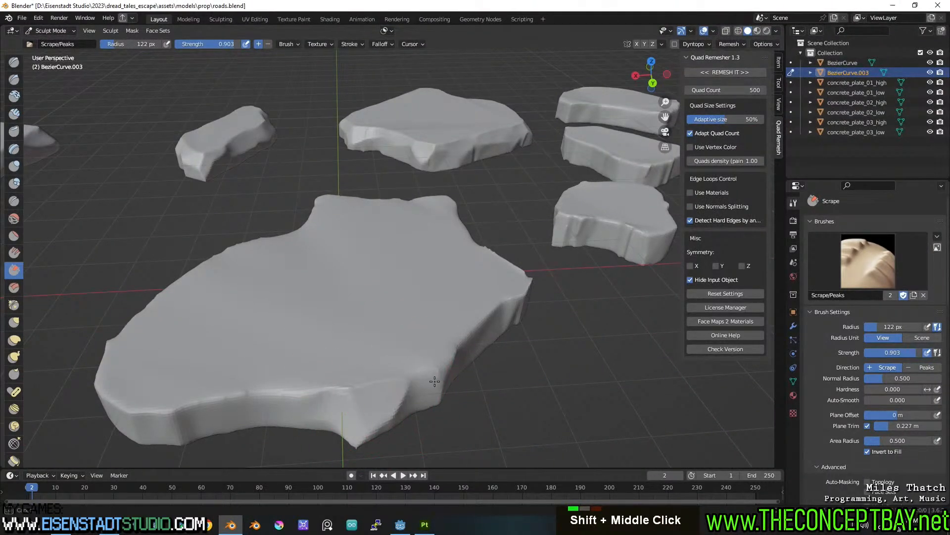
Step: Scrape a broad bevel along the oval slab's side between its two protruding corners
mouse_move(403, 361)
middle_down()
mouse_move(374, 376)
mouse_move(313, 342)
middle_up()
scroll(376, 374, up, 2)
mouse_move(237, 263)
shift+mouse_down()
mouse_move(261, 246)
mouse_move(350, 272)
mouse_move(310, 254)
mouse_move(269, 260)
mouse_move(395, 268)
mouse_move(404, 257)
shift+mouse_up()
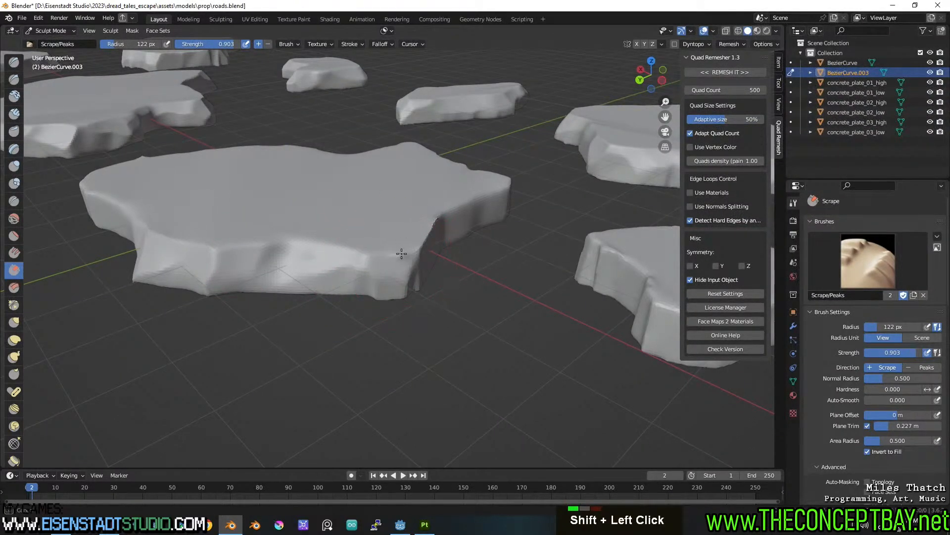
Step: Set the Scrape brush to strength 0.739 and radius 69 px and bevel the oval slab's recessed edge beside the corner
scroll(407, 268, up, 3)
key(shift+f)
click(184, 372)
drag(180, 373, 181, 375)
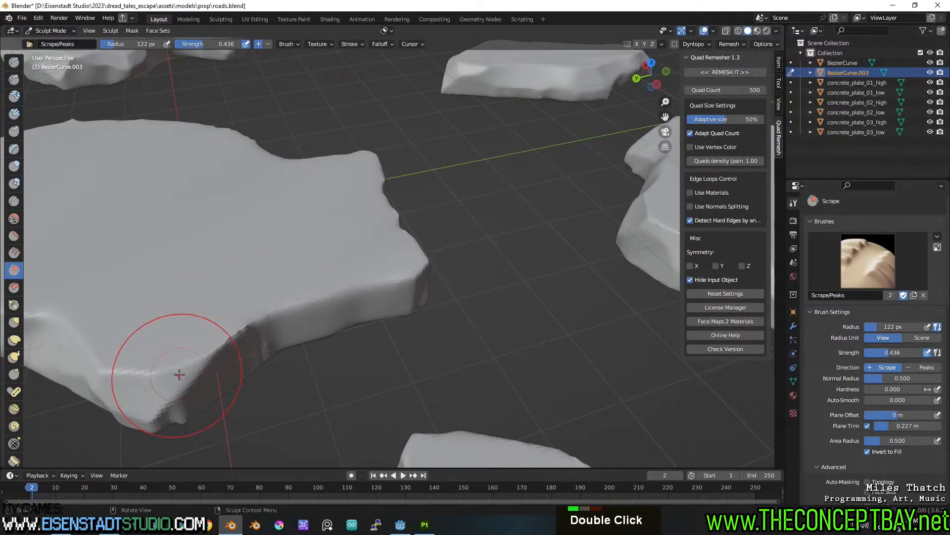
key(shift+f)
click(180, 374)
key(f)
click(177, 376)
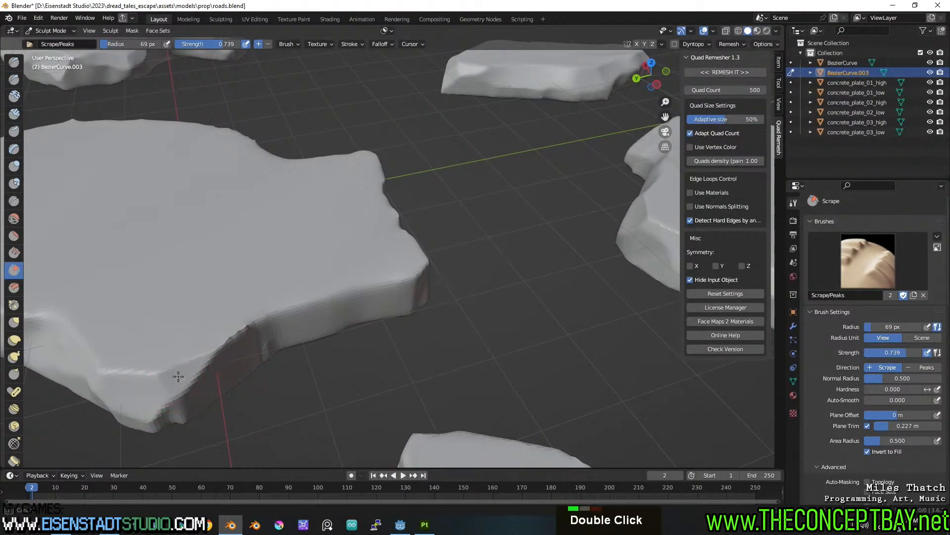
shift+drag(222, 340, 254, 324)
shift+drag(206, 347, 303, 316)
Step: Continue the finer bevel along the oval slab's edge past the recess
mouse_move(411, 279)
middle_down()
mouse_move(185, 247)
mouse_move(227, 262)
mouse_move(200, 260)
middle_up()
shift+middle_drag(199, 224, 200, 255)
scroll(201, 255, up, 2)
mouse_move(185, 282)
mouse_down()
mouse_move(238, 223)
mouse_move(246, 227)
mouse_up()
mouse_move(289, 169)
mouse_down()
mouse_move(318, 191)
mouse_move(349, 173)
mouse_up()
Step: Scrape the top edge of the oval slab's squared corner where the concave side begins
middle_drag(349, 173, 257, 188)
shift+middle_drag(257, 189, 301, 251)
scroll(277, 238, up, 2)
shift+scroll(248, 221, up, 1)
shift+drag(252, 238, 240, 227)
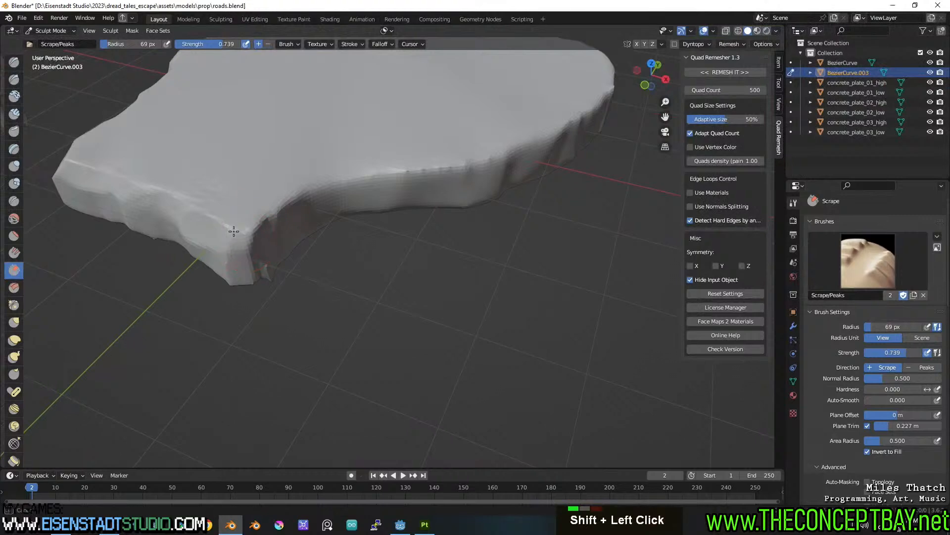
Step: Set the Scrape brush radius to 97 px and bevel the oval slab's curved side and rounded end
scroll(248, 244, down, 3)
shift+middle_drag(265, 233, 254, 240)
mouse_move(377, 214)
middle_down()
mouse_move(425, 215)
mouse_move(374, 225)
middle_up()
mouse_move(369, 244)
mouse_down()
mouse_move(352, 240)
mouse_move(388, 267)
mouse_move(400, 264)
mouse_up()
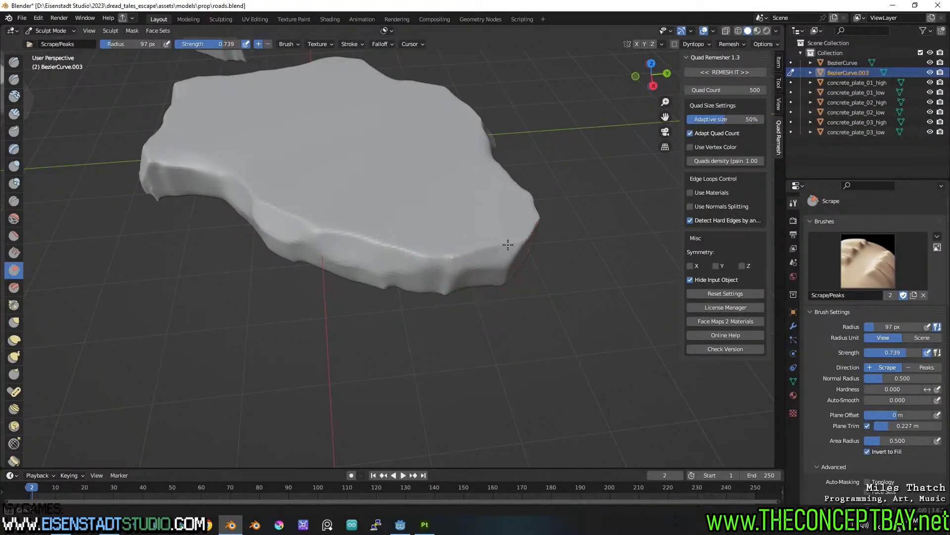
middle_drag(478, 255, 430, 287)
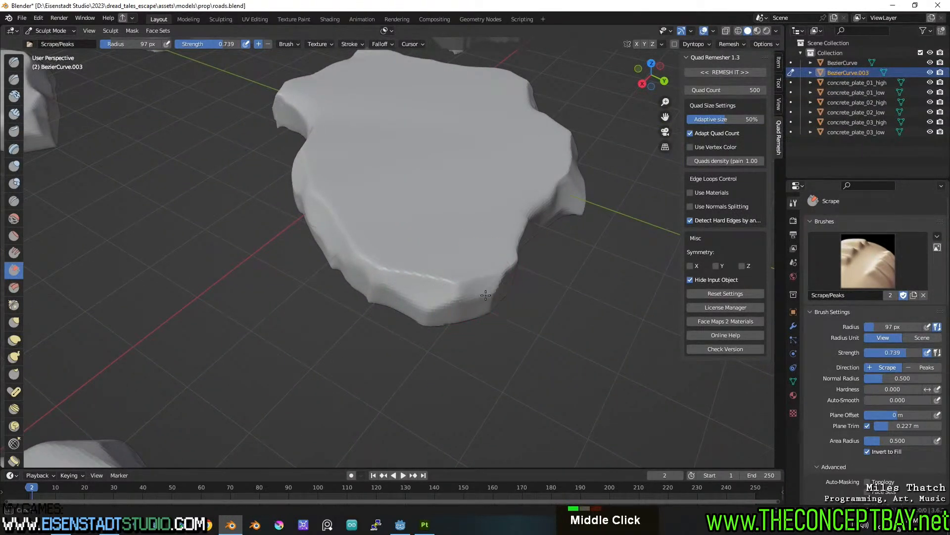
mouse_move(508, 270)
middle_down()
mouse_move(450, 266)
mouse_move(391, 299)
middle_up()
drag(375, 298, 391, 292)
Step: Move on to the small slab with a concave side and bevel its outer upper edge
mouse_move(391, 292)
shift+middle_down()
mouse_move(342, 297)
mouse_move(445, 271)
mouse_move(497, 280)
mouse_move(416, 218)
shift+middle_up()
scroll(355, 304, down, 4)
middle_drag(342, 225, 386, 218)
shift+middle_drag(366, 217, 394, 221)
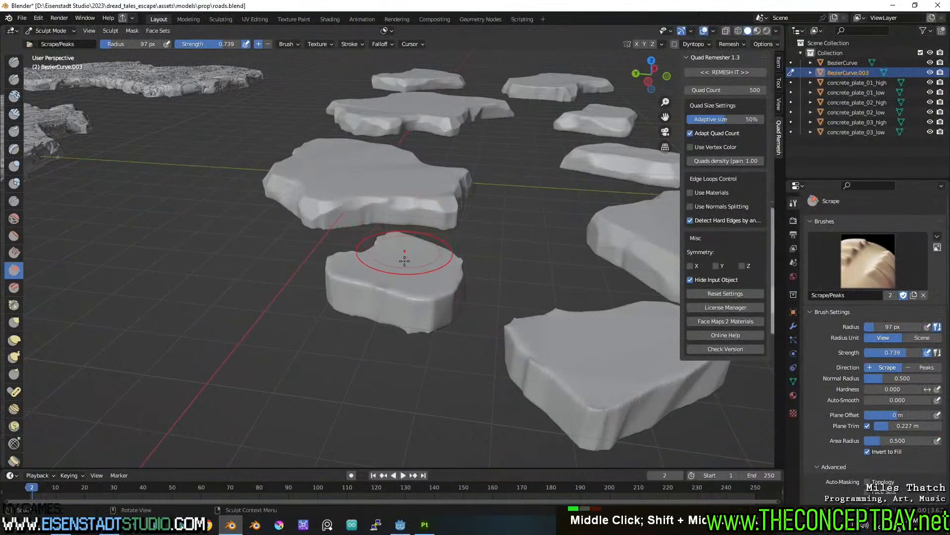
scroll(407, 252, up, 2)
middle_drag(445, 312, 456, 325)
shift+middle_drag(453, 282, 389, 289)
shift+middle_drag(363, 349, 369, 293)
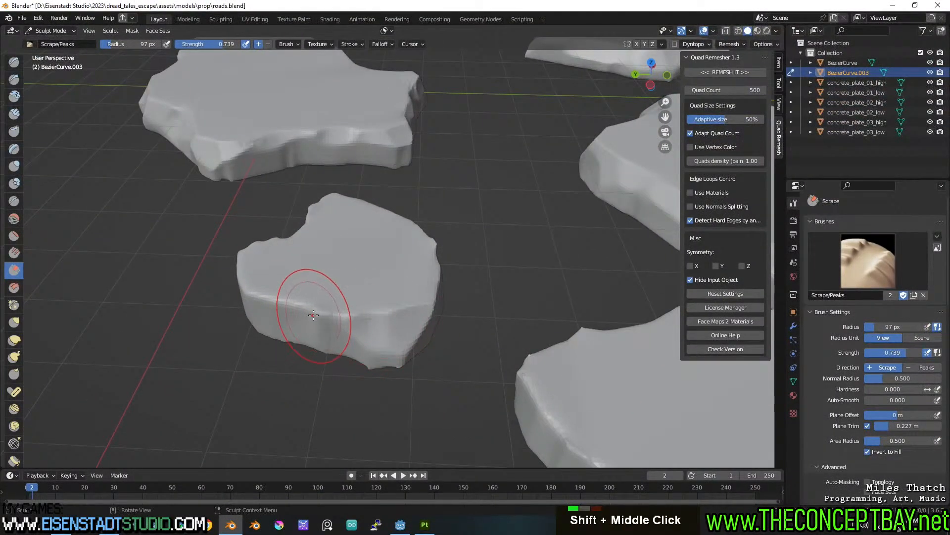
mouse_move(329, 313)
mouse_down()
mouse_move(276, 303)
mouse_move(289, 299)
mouse_up()
Step: Bevel the small slab's next side and scrape the rim of its concave recess
mouse_move(346, 299)
middle_down()
mouse_move(303, 302)
mouse_move(398, 303)
middle_up()
mouse_move(545, 302)
shift+middle_down()
mouse_move(519, 288)
mouse_move(337, 299)
mouse_move(402, 327)
shift+middle_up()
drag(382, 298, 423, 312)
shift+middle_drag(431, 315, 392, 318)
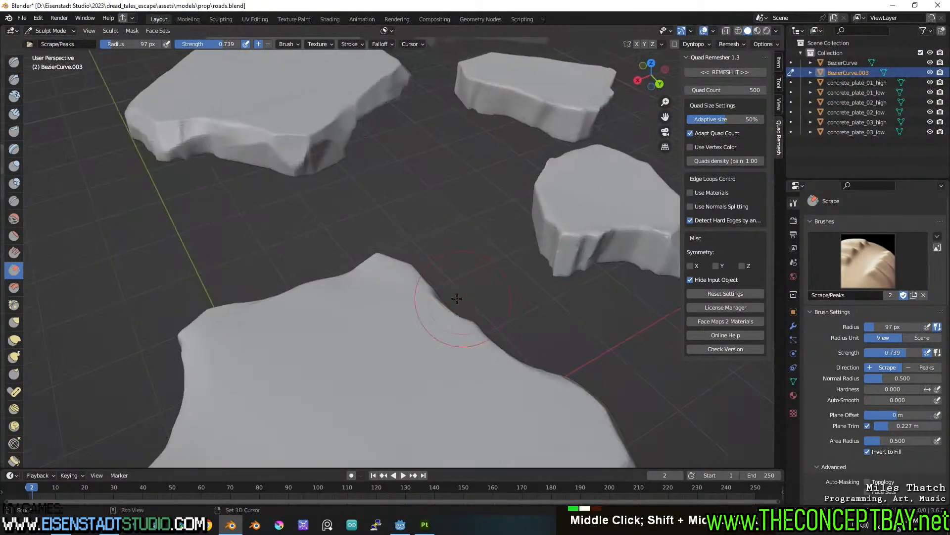
scroll(332, 310, up, 2)
mouse_move(330, 256)
mouse_down()
mouse_move(409, 257)
mouse_move(397, 248)
mouse_up()
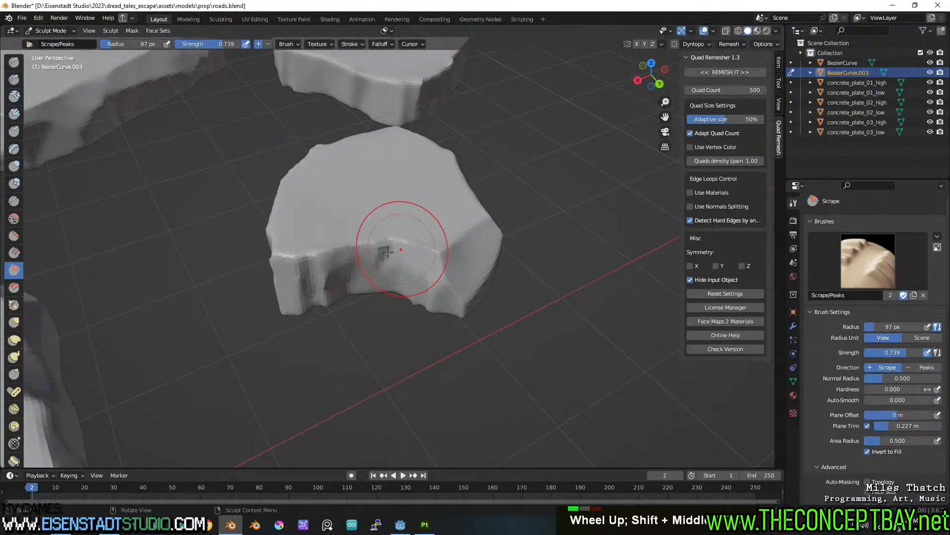
Step: Scrape the small concave-sided slab's rounded back edge and its remaining outer corner
middle_drag(342, 260, 385, 261)
shift+middle_drag(569, 265, 354, 264)
middle_drag(308, 242, 435, 317)
shift+middle_drag(435, 317, 285, 293)
shift+middle_drag(284, 293, 306, 332)
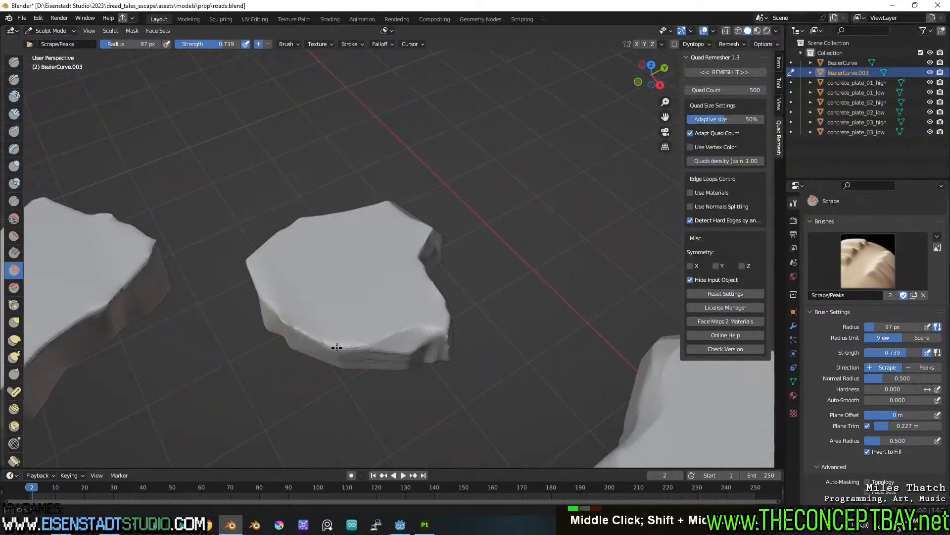
drag(335, 348, 371, 343)
middle_drag(289, 322, 349, 318)
scroll(421, 267, up, 2)
shift+middle_drag(495, 228, 436, 269)
scroll(440, 265, up, 1)
mouse_move(494, 229)
mouse_down()
mouse_move(505, 235)
mouse_move(485, 242)
mouse_up()
Step: Move on to the neighbouring elongated slab and bevel its end corner and long straight side
scroll(554, 229, down, 3)
mouse_move(485, 242)
middle_down()
mouse_move(553, 229)
mouse_move(369, 240)
middle_up()
scroll(387, 241, up, 3)
mouse_move(387, 240)
mouse_down()
mouse_move(272, 282)
mouse_move(252, 273)
mouse_up()
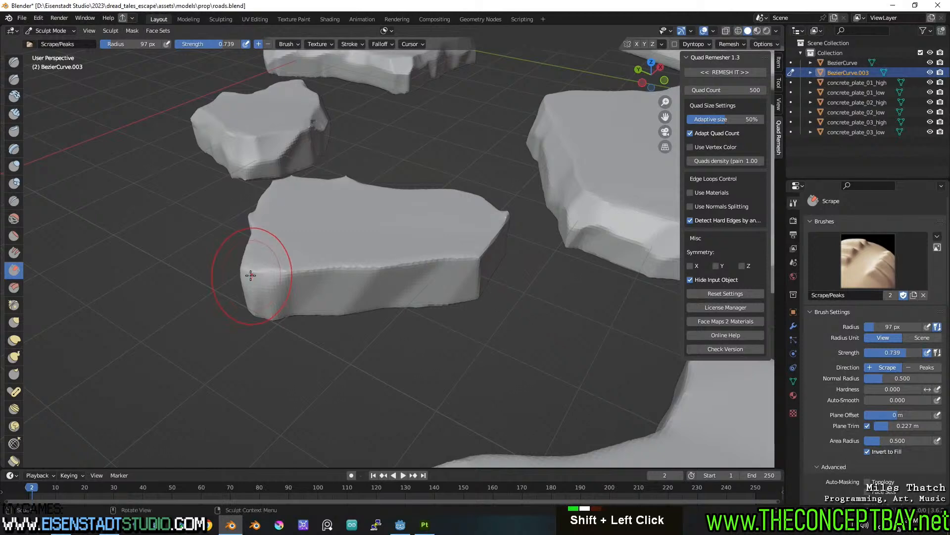
mouse_move(309, 272)
shift+mouse_down()
mouse_move(376, 280)
mouse_move(466, 260)
shift+mouse_up()
Step: Scrape the elongated slab's opposite end and its curved side up to the narrow tip
middle_drag(488, 257, 395, 265)
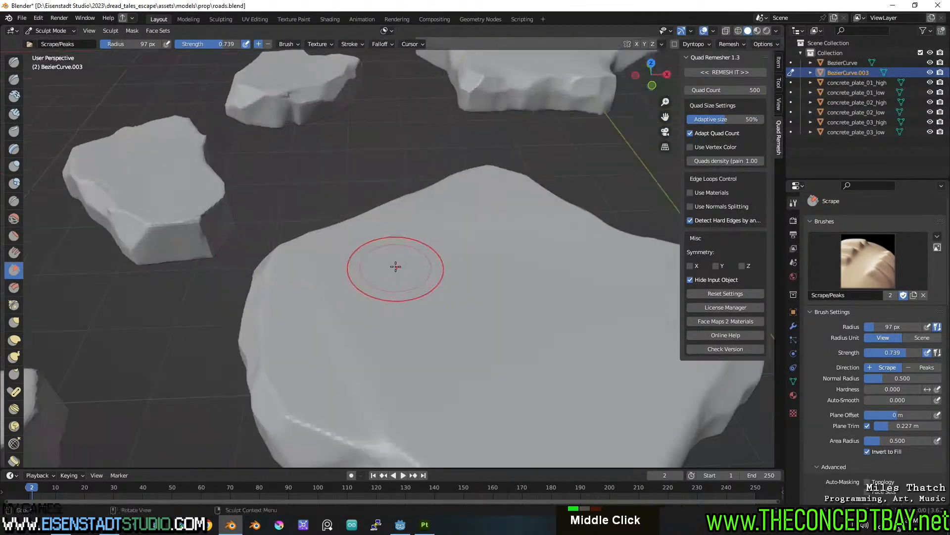
mouse_move(187, 207)
shift+mouse_down()
mouse_move(201, 228)
mouse_move(204, 217)
shift+mouse_up()
mouse_move(204, 217)
shift+middle_down()
mouse_move(251, 253)
mouse_move(190, 252)
shift+middle_up()
shift+middle_drag(130, 187, 202, 221)
scroll(203, 221, up, 2)
drag(214, 226, 234, 186)
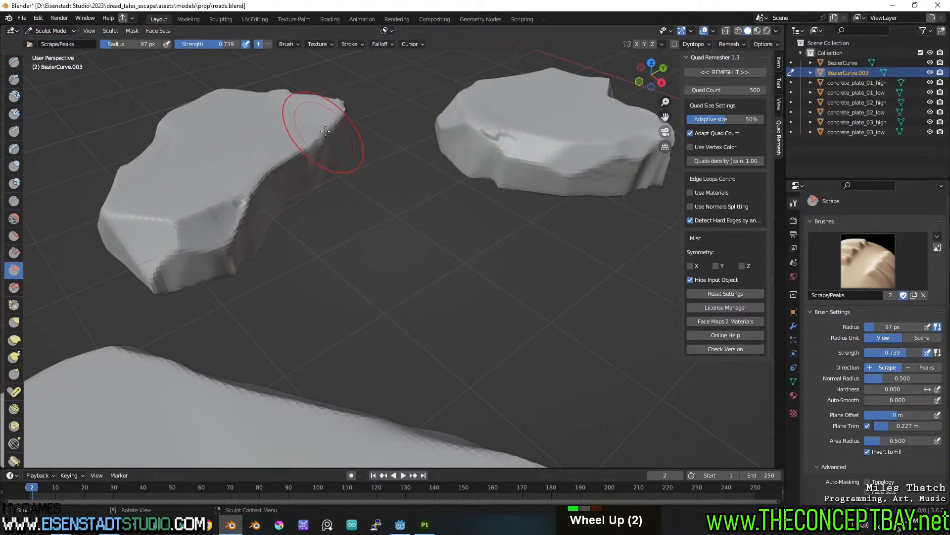
middle_drag(325, 132, 226, 128)
mouse_move(367, 72)
shift+middle_down()
mouse_move(318, 185)
mouse_move(332, 166)
shift+middle_up()
mouse_move(332, 165)
shift+mouse_down()
mouse_move(372, 138)
mouse_move(367, 166)
shift+mouse_up()
Step: Save roads.blend and move on to the crescent-shaped slab
middle_drag(367, 165, 345, 161)
mouse_move(346, 161)
shift+middle_down()
mouse_move(374, 218)
mouse_move(331, 211)
shift+middle_up()
scroll(354, 201, up, 3)
scroll(445, 157, down, 4)
middle_drag(445, 157, 233, 272)
scroll(233, 271, up, 5)
key(ctrl+s)
scroll(380, 274, up, 1)
shift+scroll(379, 274, up, 1)
scroll(380, 274, down, 2)
scroll(379, 273, up, 2)
shift+middle_drag(380, 274, 297, 287)
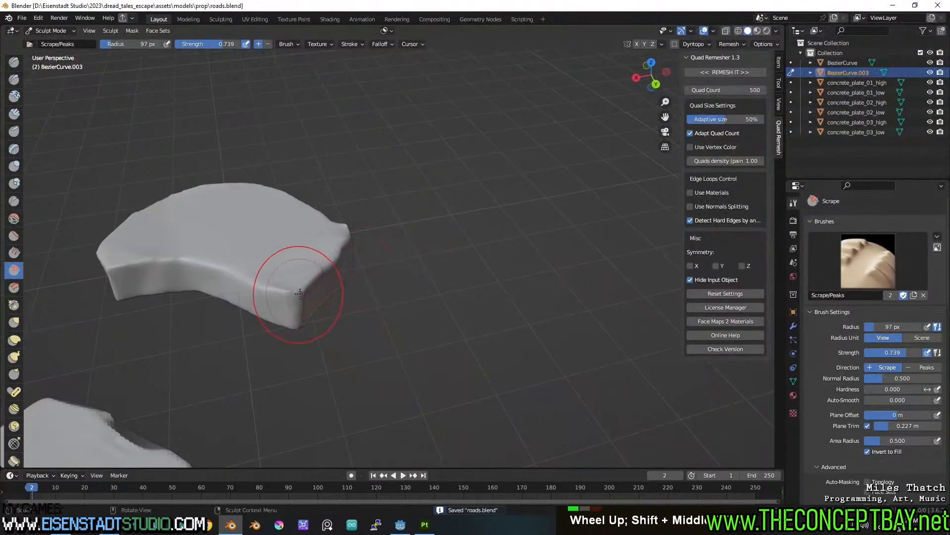
Step: Scrape bevels into one end corner and along the outer curved side of the crescent-shaped slab
drag(287, 287, 318, 280)
middle_drag(318, 281, 394, 242)
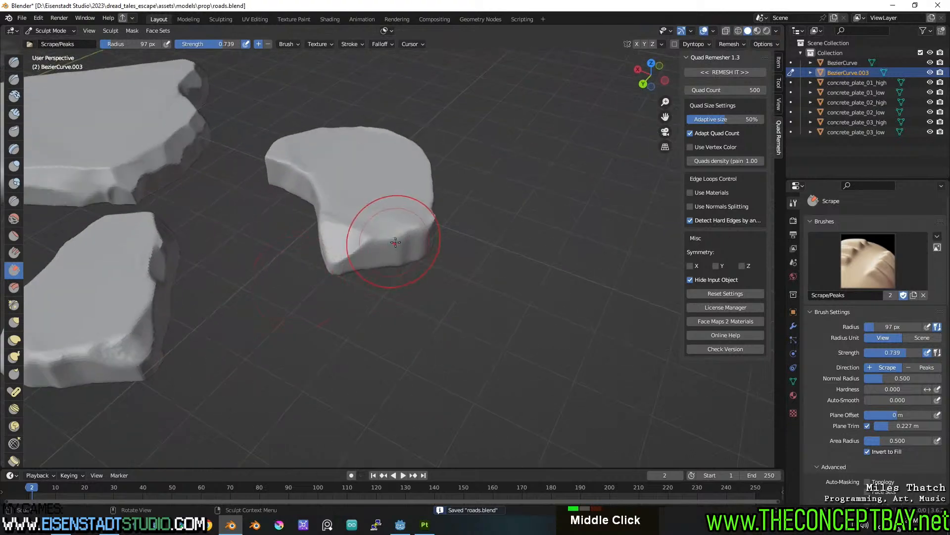
middle_drag(460, 233, 391, 229)
shift+middle_drag(497, 236, 380, 229)
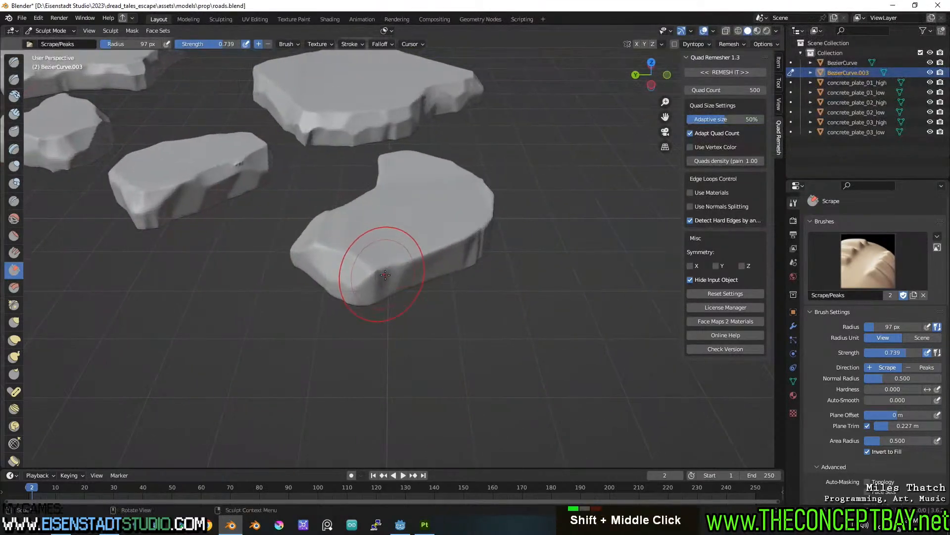
middle_drag(430, 253, 340, 246)
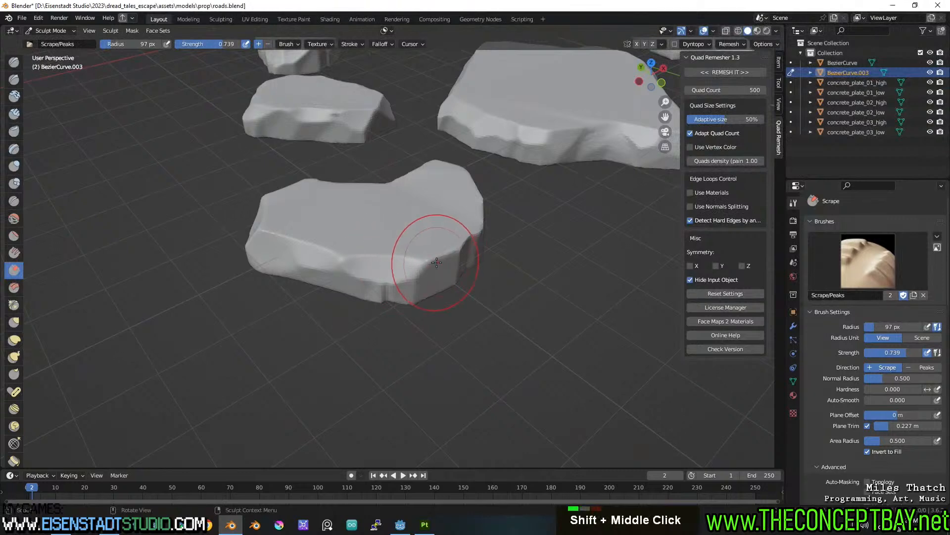
mouse_move(422, 262)
middle_down()
mouse_move(435, 266)
mouse_move(390, 234)
mouse_move(479, 230)
mouse_move(367, 274)
middle_up()
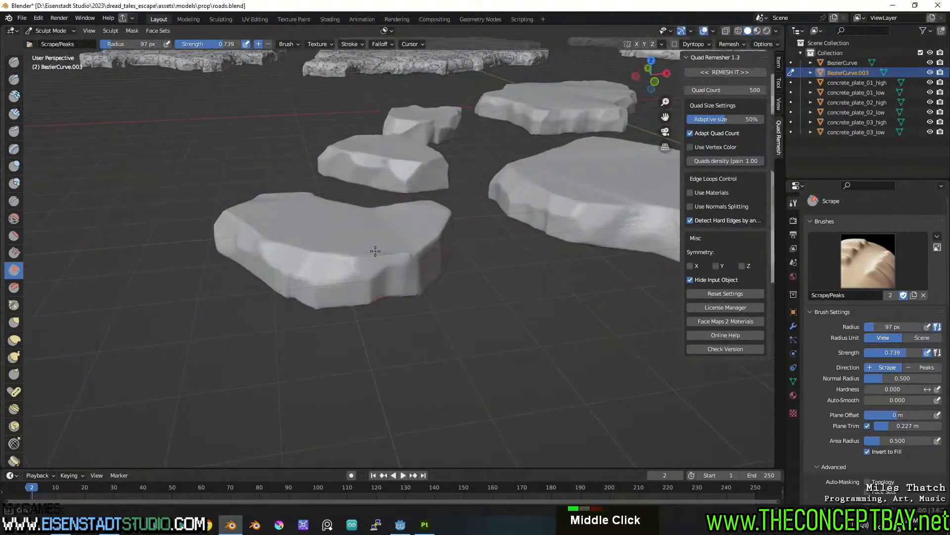
Step: Chip the crescent slab's other end, smooth its concave inner edge, and save roads.blend
middle_drag(450, 247, 488, 262)
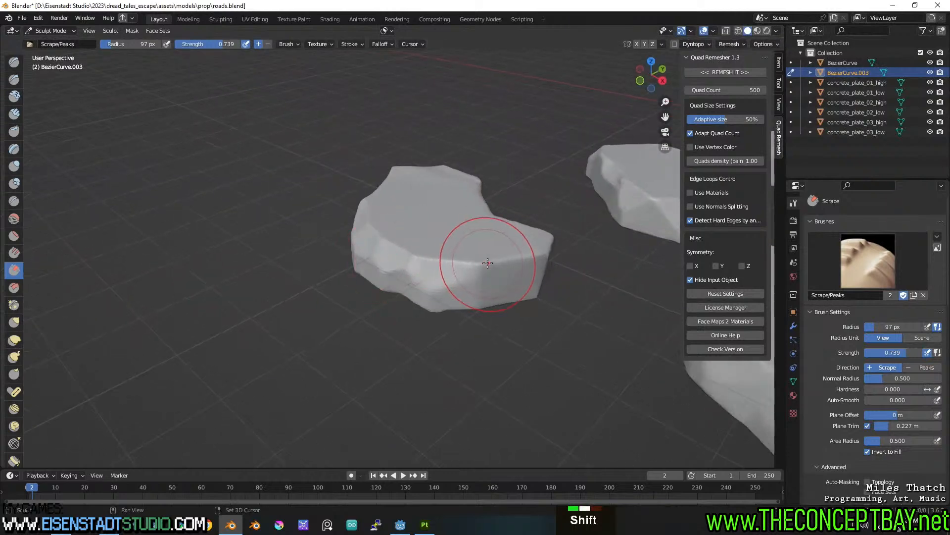
mouse_move(427, 278)
shift+middle_down()
mouse_move(382, 278)
mouse_move(408, 262)
mouse_move(401, 269)
mouse_move(413, 281)
mouse_move(384, 280)
shift+middle_up()
shift+drag(384, 280, 405, 277)
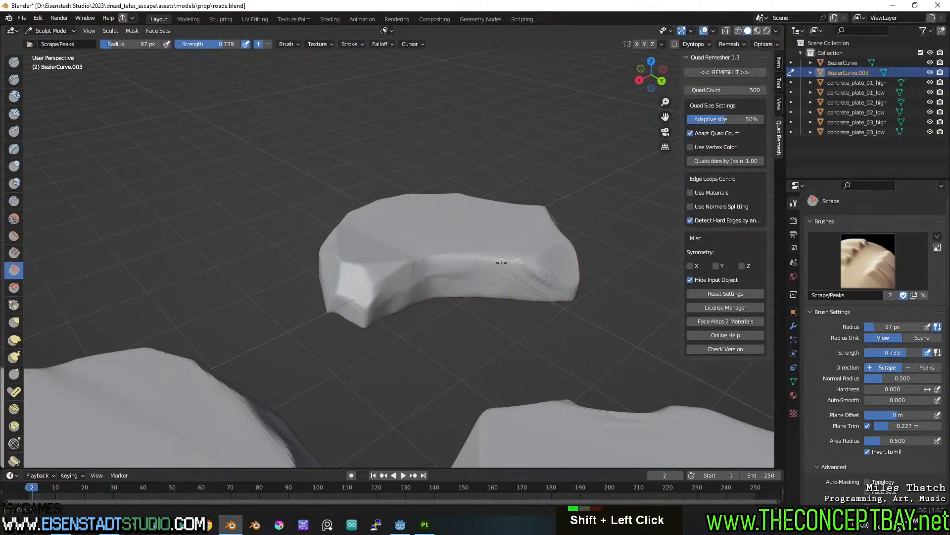
shift+drag(528, 260, 536, 269)
mouse_move(548, 264)
middle_down()
mouse_move(445, 312)
mouse_move(436, 346)
mouse_move(453, 303)
middle_up()
scroll(433, 319, down, 2)
scroll(432, 319, down, 3)
key(ctrl+s)
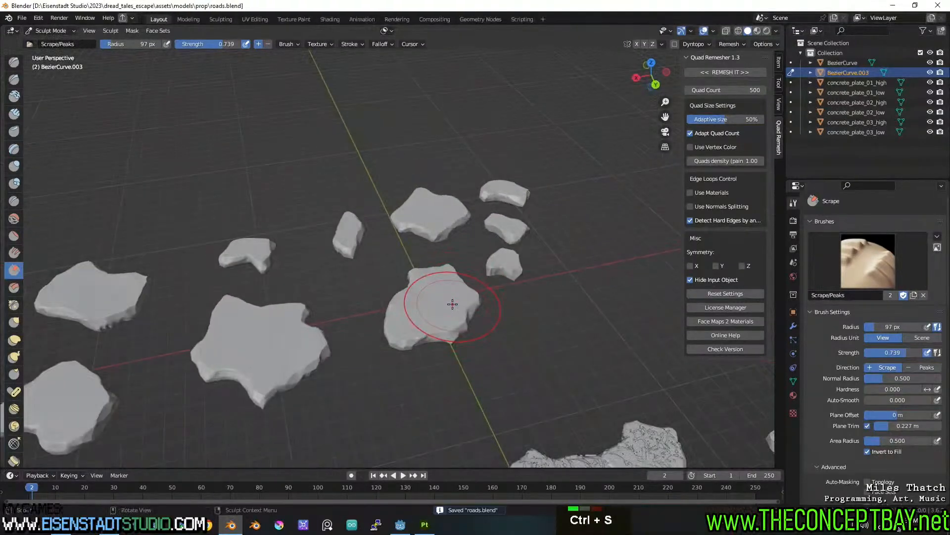
Step: Switch to the Draw brush road_cracks_01 and stamp cracks on the central slab from the top view
click(865, 281)
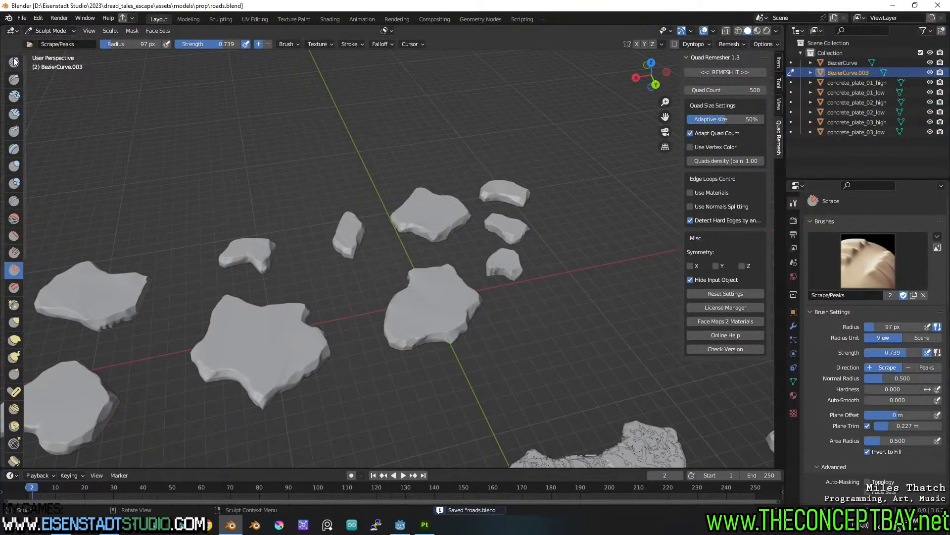
scroll(14, 61, up, 2)
click(14, 61)
click(907, 267)
click(624, 317)
mouse_move(376, 277)
middle_down()
mouse_move(348, 297)
mouse_move(395, 382)
mouse_move(381, 340)
middle_up()
mouse_move(393, 350)
mouse_down()
mouse_move(464, 283)
mouse_move(444, 253)
mouse_up()
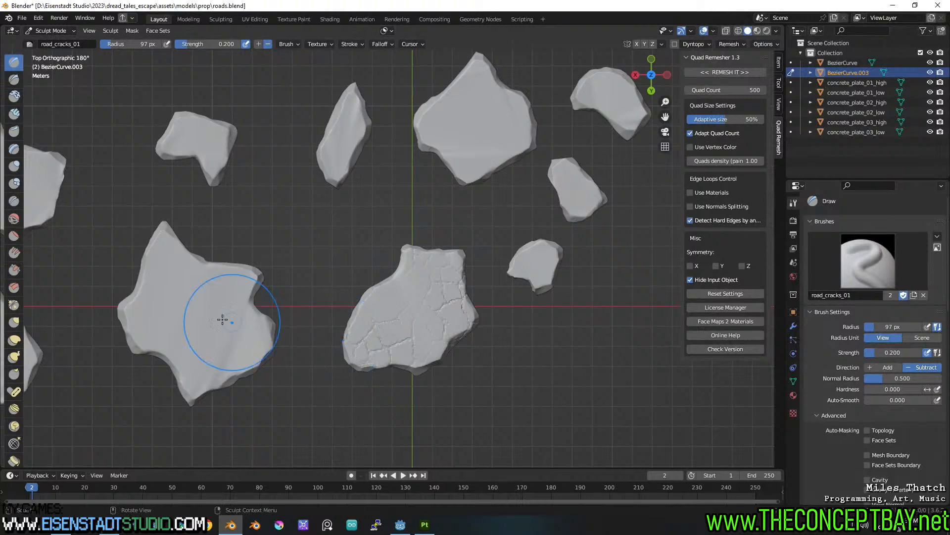
Step: Stamp road_cracks_01 cracks around the edges of the star-shaped slab and the two large slabs beyond it
drag(249, 366, 196, 406)
drag(134, 333, 163, 251)
shift+middle_drag(256, 285, 547, 253)
shift+scroll(548, 252, down, 1)
drag(232, 317, 289, 251)
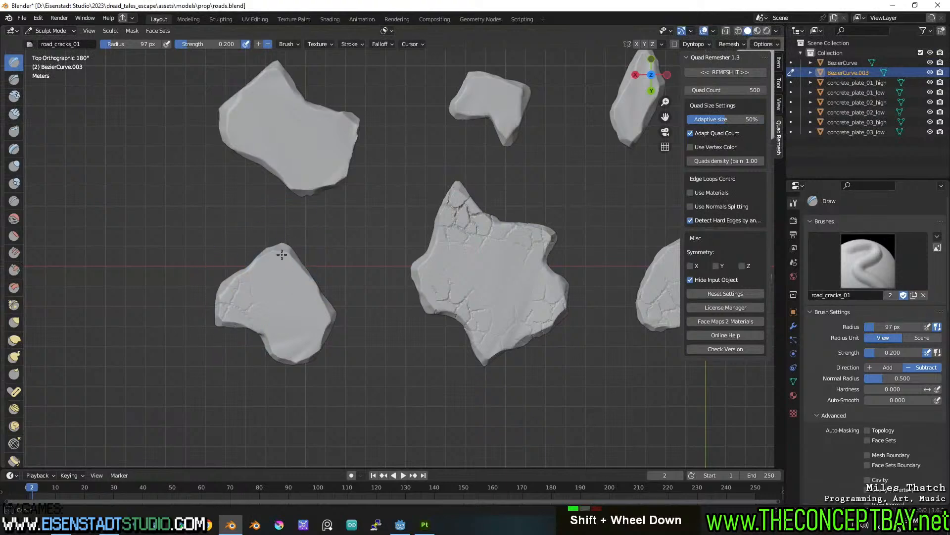
double_click(262, 341)
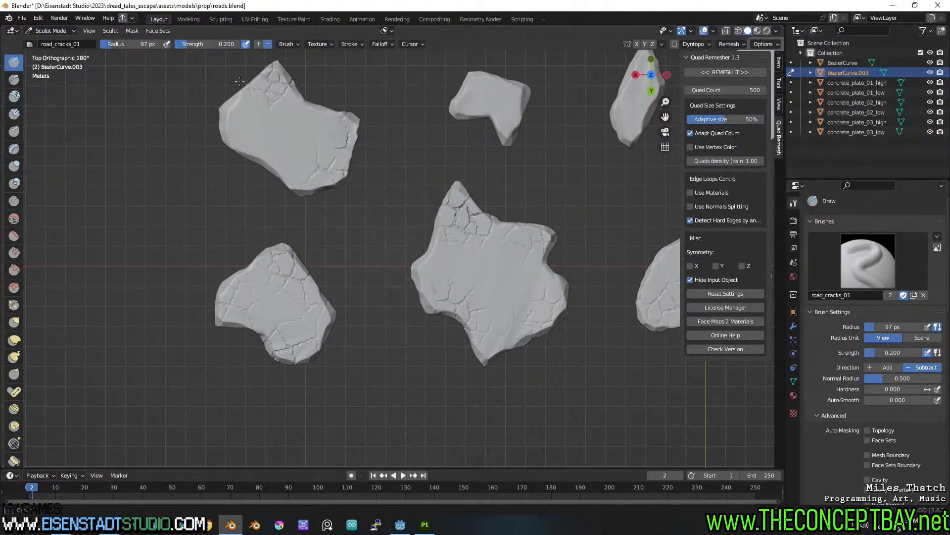
Step: Stamp cracks on the small L-shaped slab and the narrow pointed slab, undoing the excess stroke
shift+middle_drag(273, 166, 154, 215)
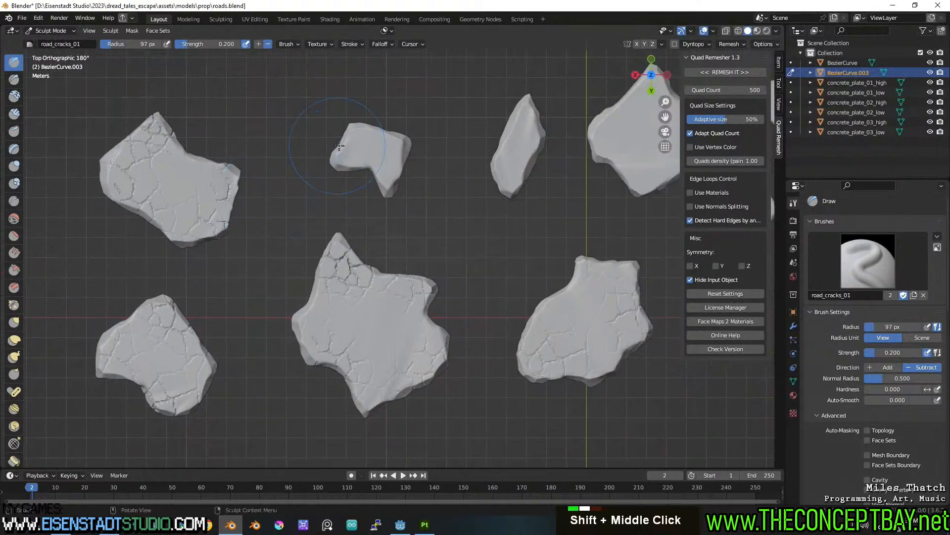
shift+middle_drag(349, 159, 337, 178)
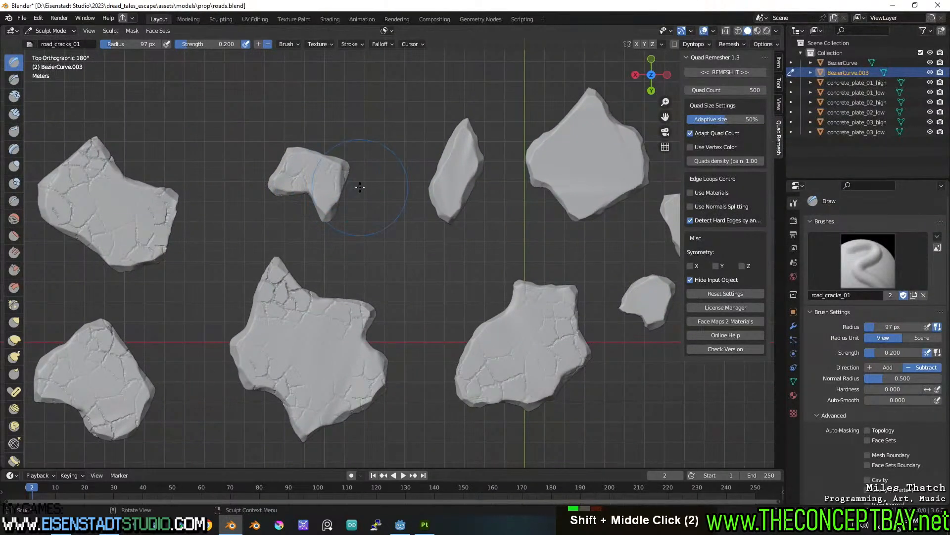
key(ctrl+z)
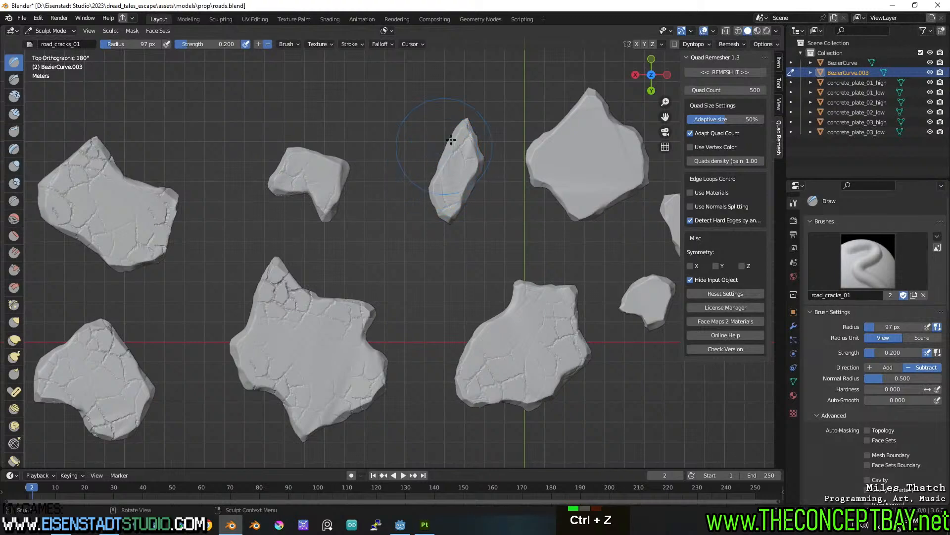
Step: Stamp road_cracks_01 cracks on the diamond-shaped slab, the crescent slab and the two small slabs next to it
shift+middle_drag(444, 145, 319, 179)
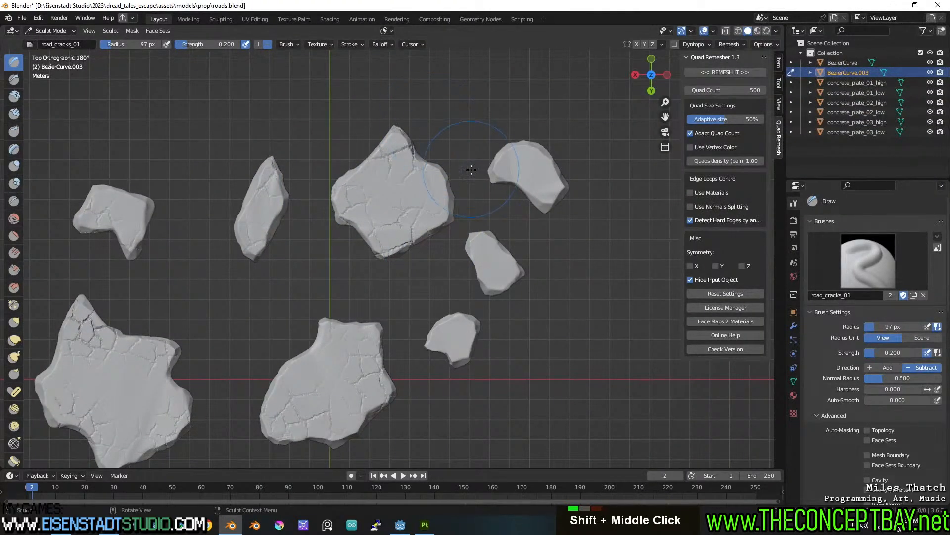
shift+middle_drag(471, 169, 408, 172)
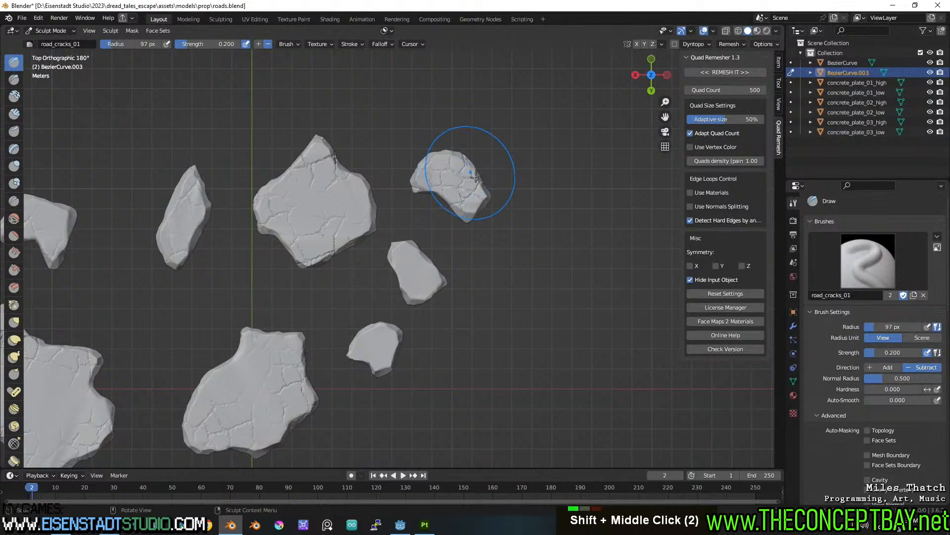
double_click(435, 297)
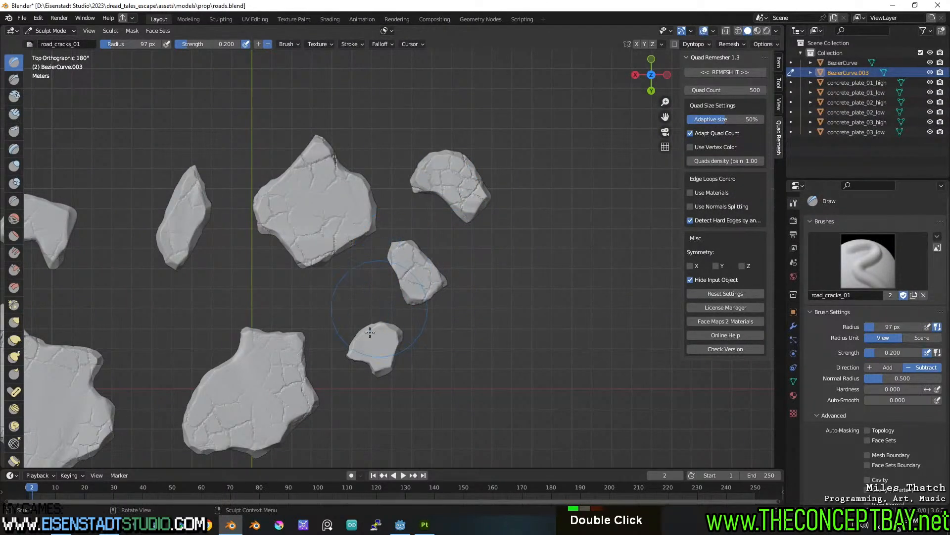
shift+middle_drag(359, 366, 421, 306)
Step: Try stamping additional cracks across the central slab's bare areas, and undo the strokes
double_click(299, 319)
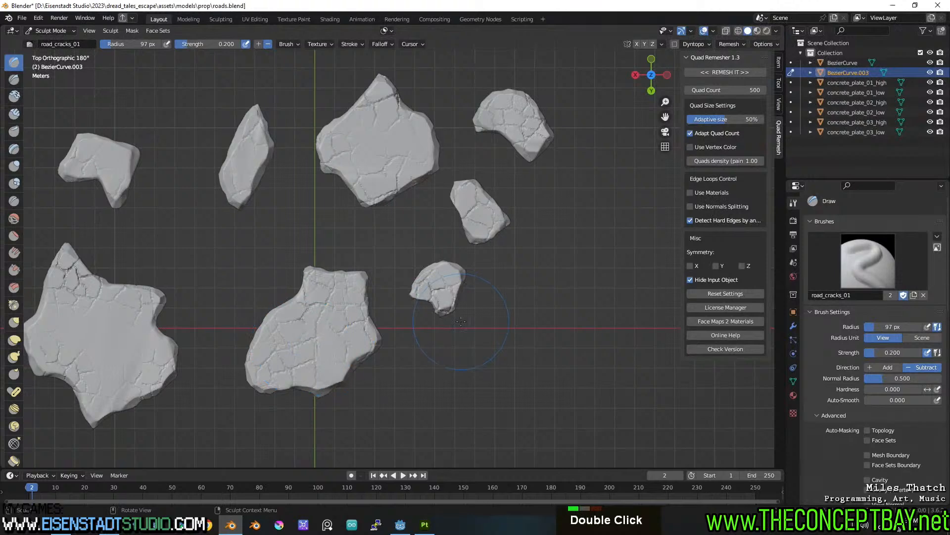
key(ctrl+z)
key(ctrl+z)
key(ctrl+z)
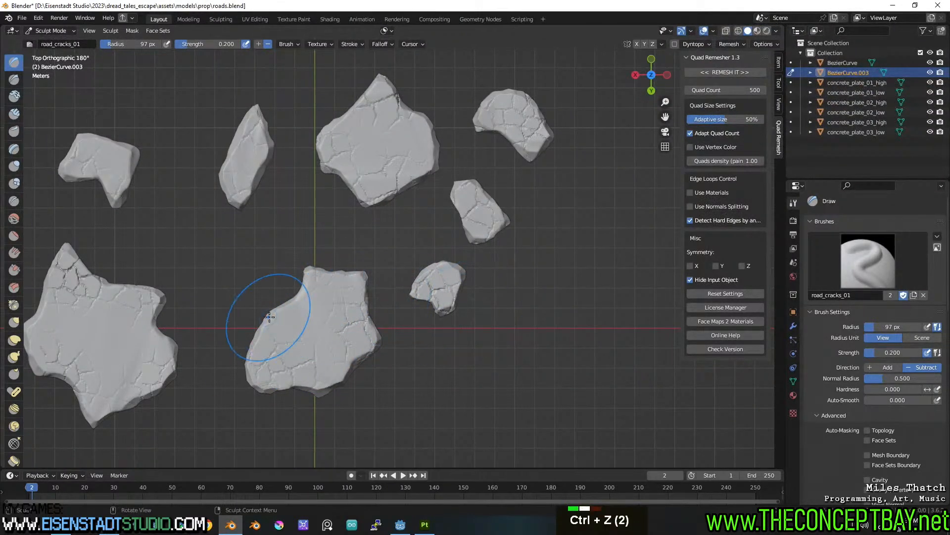
key(ctrl+z)
shift+middle_drag(303, 325, 399, 282)
scroll(370, 295, up, 2)
shift+scroll(369, 295, up, 1)
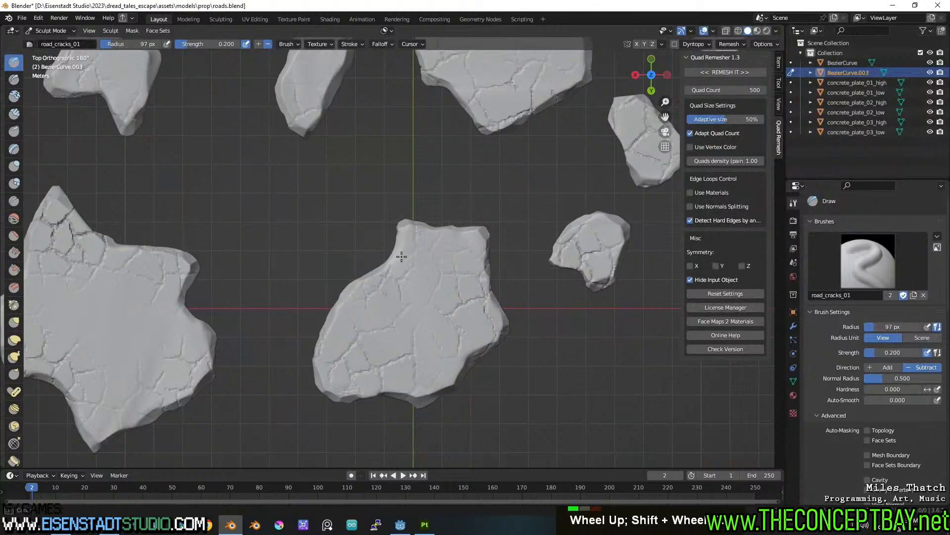
key(ctrl+z)
scroll(320, 344, down, 2)
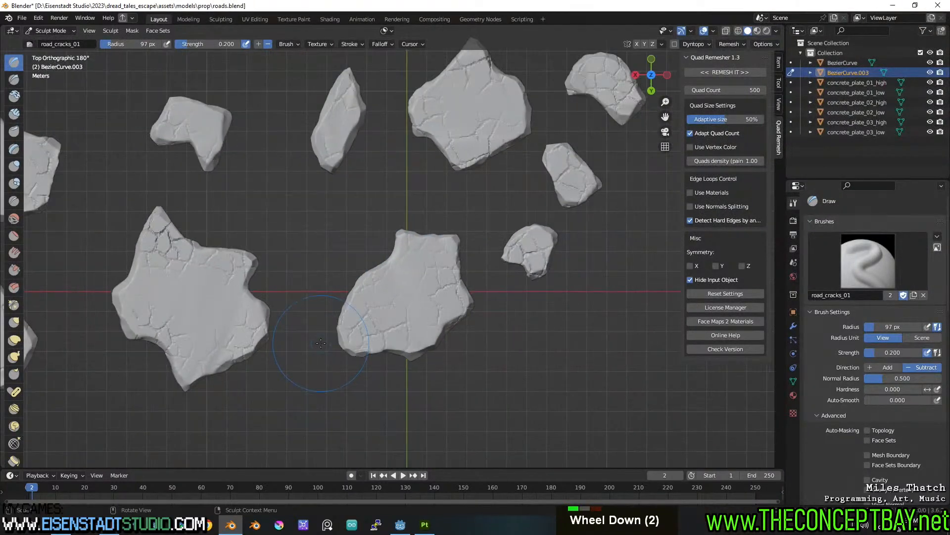
Step: Switch to the road_cracks_02 brush and stamp cracks along one outer edge of the central slab
click(881, 257)
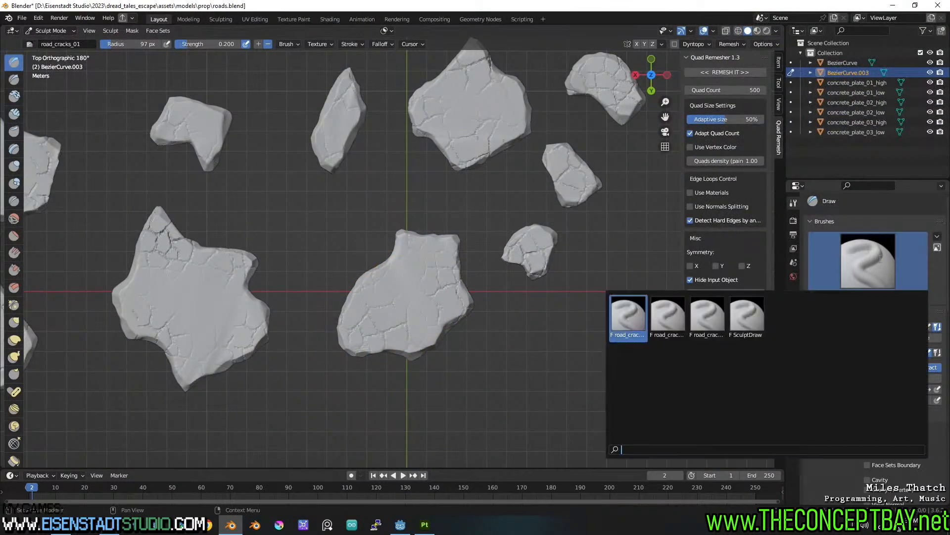
click(627, 313)
middle_drag(508, 279, 446, 347)
scroll(435, 354, up, 2)
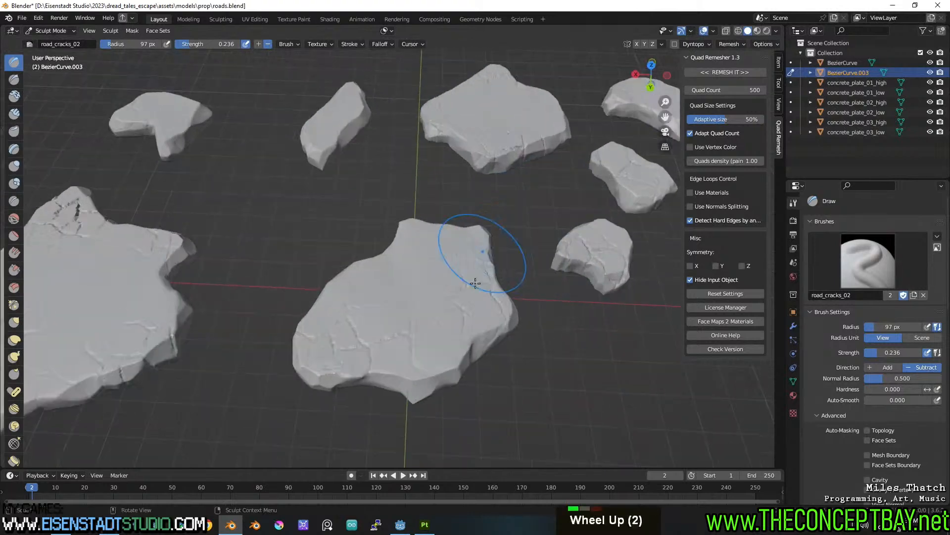
mouse_move(523, 314)
middle_down()
mouse_move(475, 337)
mouse_move(341, 366)
middle_up()
scroll(475, 337, down, 2)
Step: Try a large road_cracks_02 stamp on the star-shaped slab, and undo it
click(342, 314)
mouse_move(440, 299)
middle_down()
mouse_move(366, 267)
mouse_move(352, 293)
mouse_move(412, 308)
middle_up()
scroll(351, 293, down, 1)
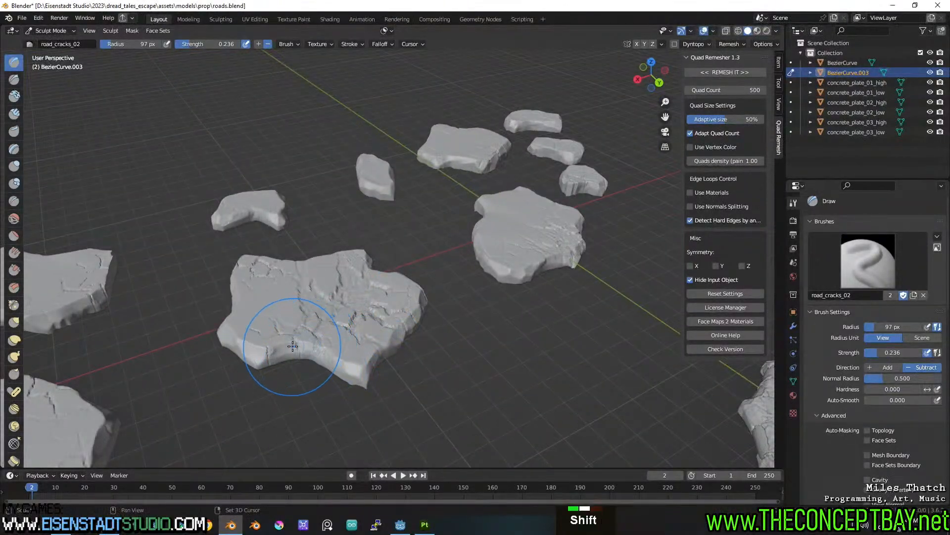
shift+middle_drag(311, 347, 393, 277)
key(ctrl+z)
Step: Set the brush strength to 0.267 and stamp deep cracks along the outer side of the rounded slab beside the star-shaped one
key(shift+f)
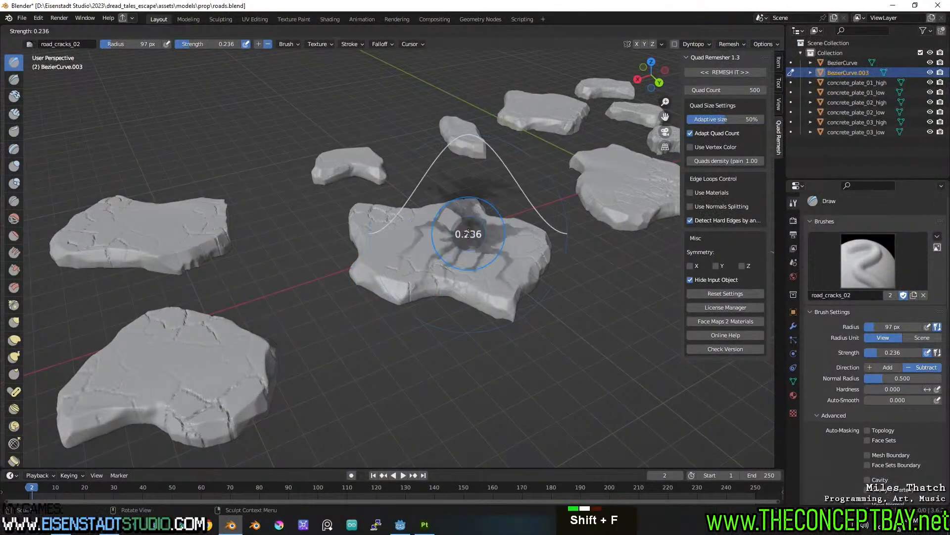
double_click(463, 234)
middle_drag(561, 224, 366, 275)
key(ctrl+z)
key(shift+f)
click(388, 278)
middle_drag(388, 279, 387, 279)
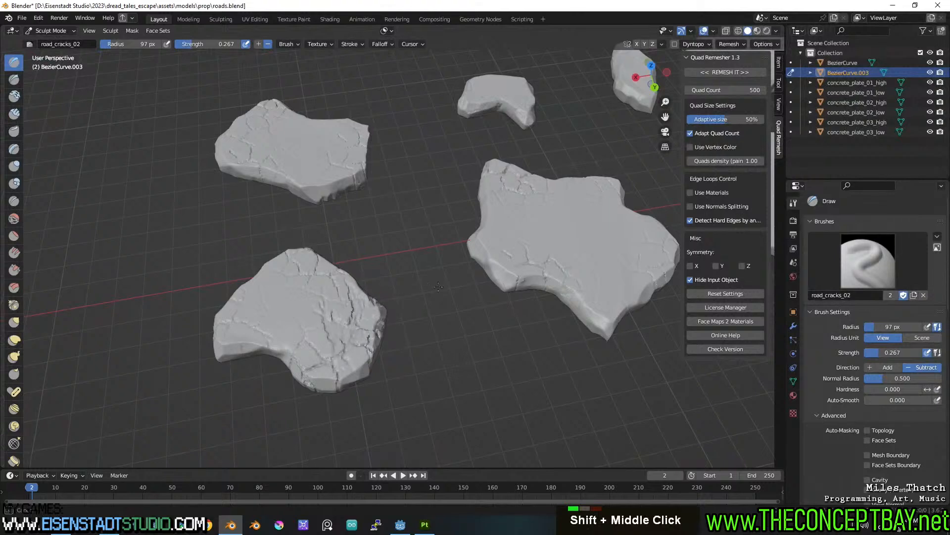
Step: Try deep road_cracks_02 cracks on the star-shaped slab at the current strength, and undo them
middle_drag(431, 288, 371, 290)
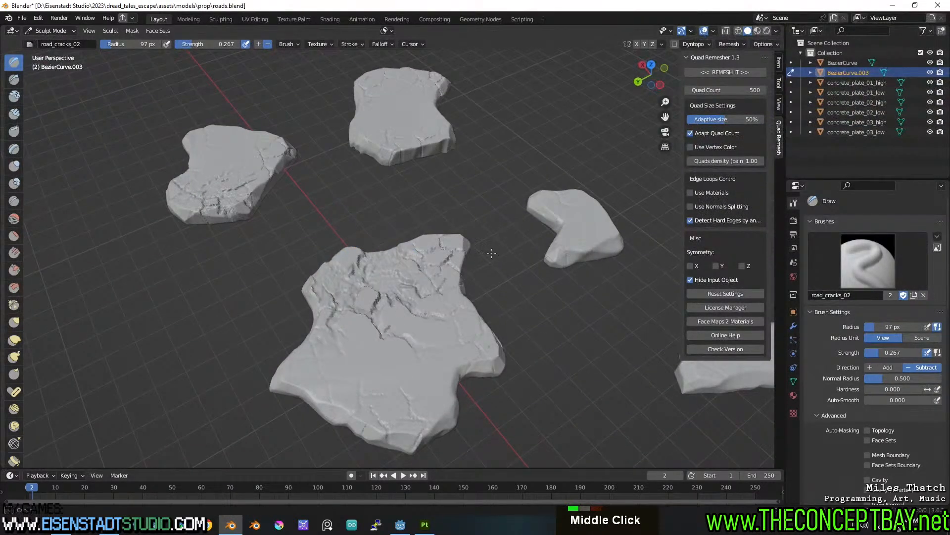
middle_drag(495, 253, 337, 339)
scroll(337, 339, up, 2)
key(ctrl+z)
Step: Set the brush strength to 0.188 and stamp lighter cracks near the star-shaped slab's edge, undoing unwanted strokes
key(shift+f)
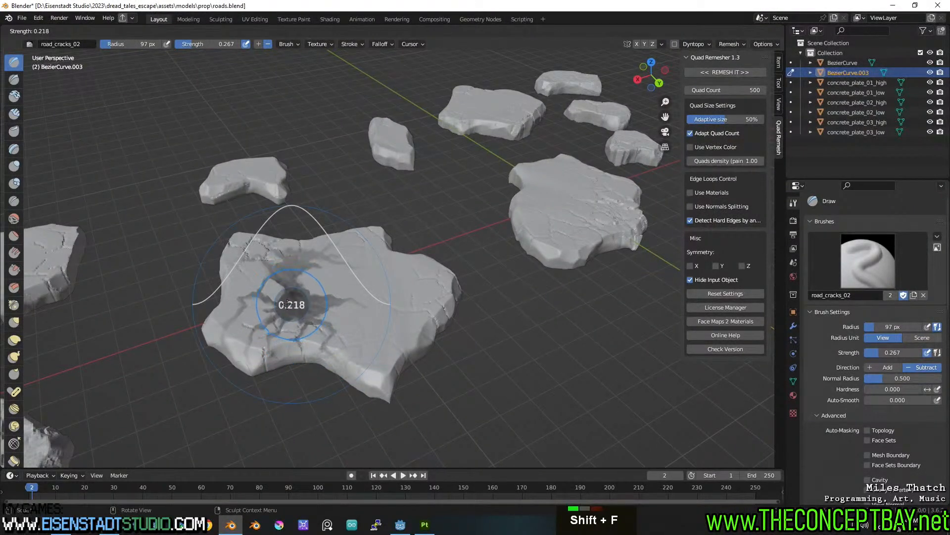
click(283, 304)
drag(250, 299, 262, 297)
mouse_move(365, 276)
middle_down()
mouse_move(347, 322)
mouse_move(318, 322)
middle_up()
key(ctrl+z)
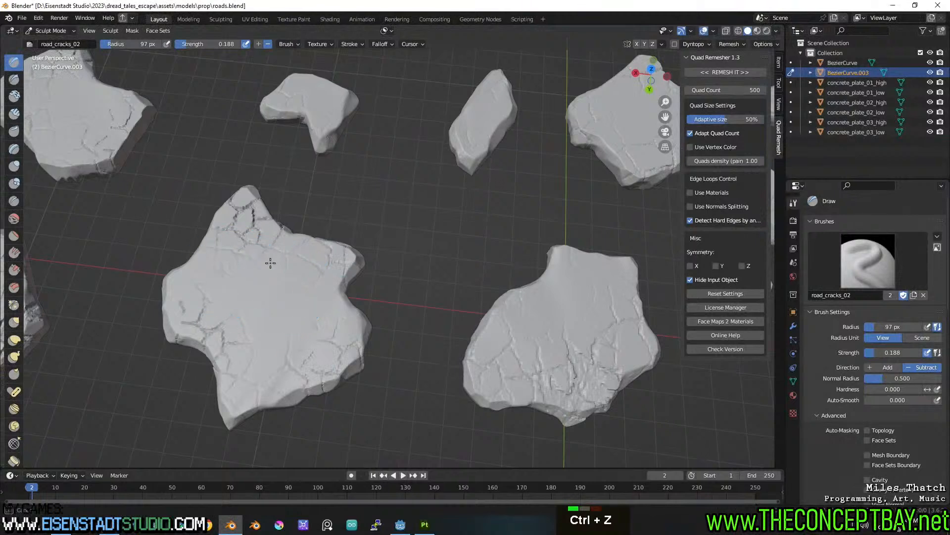
key(ctrl+z)
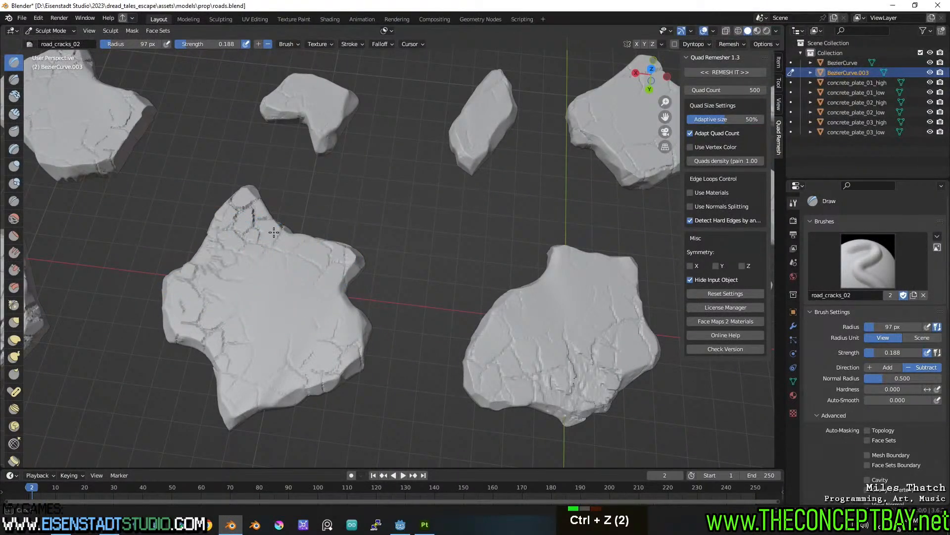
middle_drag(269, 235, 346, 297)
key(ctrl+z)
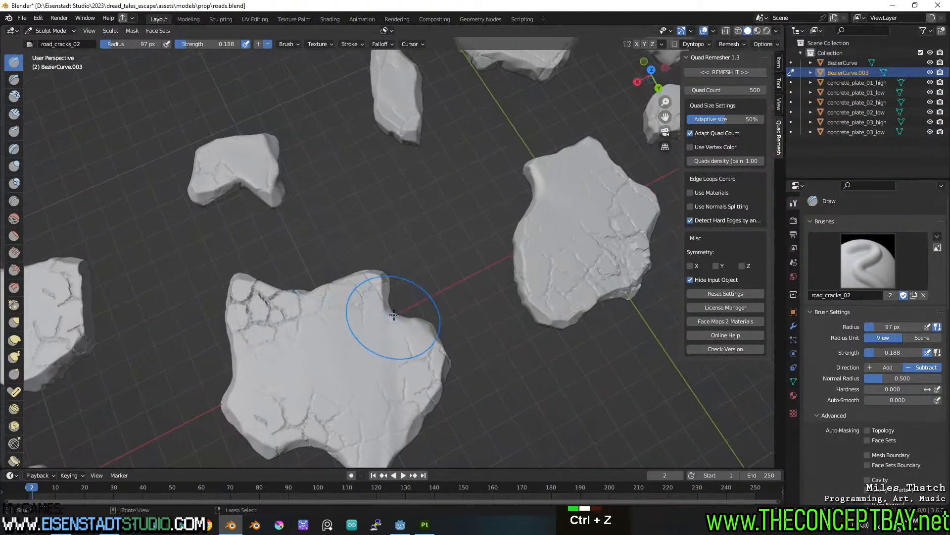
middle_drag(435, 328, 317, 414)
middle_drag(309, 327, 317, 366)
Step: Stamp road_cracks_02 cracks on the large notched slab beyond the L-shaped one, undoing unwanted strokes
shift+middle_drag(252, 224, 393, 219)
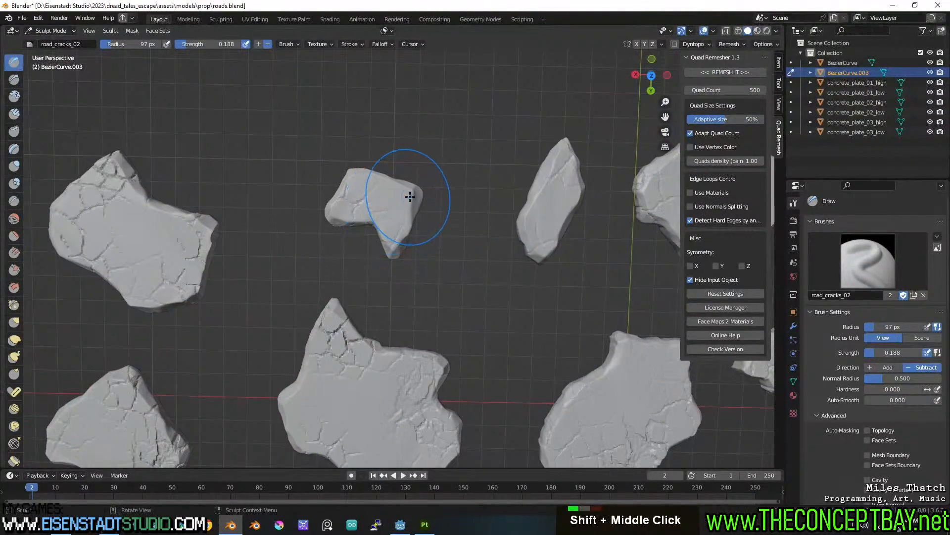
key(ctrl+z)
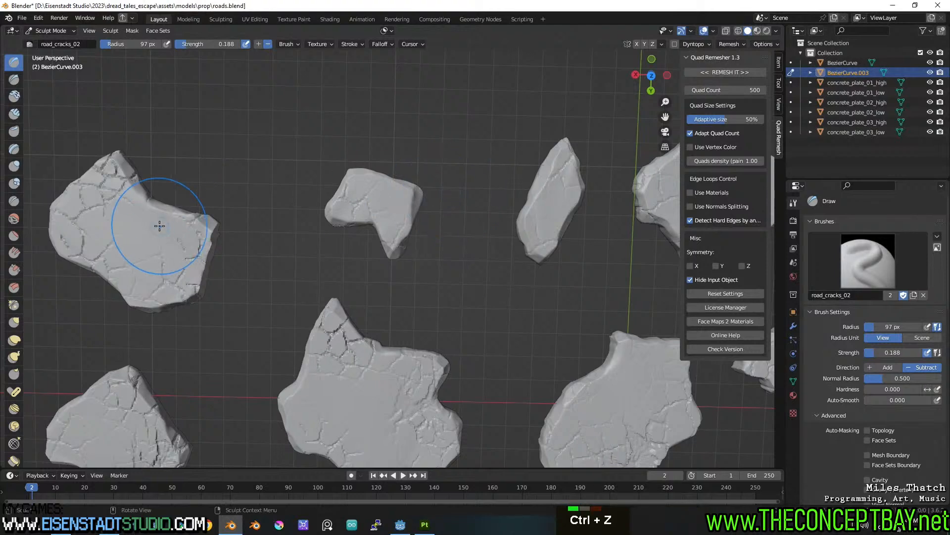
key(ctrl+z)
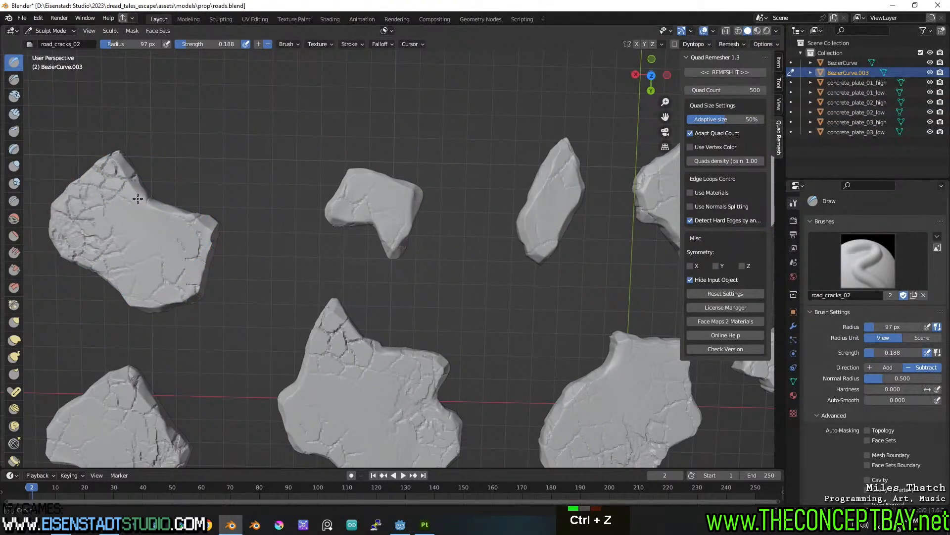
mouse_move(202, 239)
mouse_down()
mouse_move(171, 272)
mouse_move(260, 208)
mouse_up()
Step: Move on to the diamond-shaped slab and stamp road_cracks_02 cracks near its concave edge
middle_drag(258, 207, 369, 307)
mouse_move(369, 186)
mouse_down()
mouse_move(419, 174)
mouse_move(463, 198)
mouse_move(476, 225)
mouse_up()
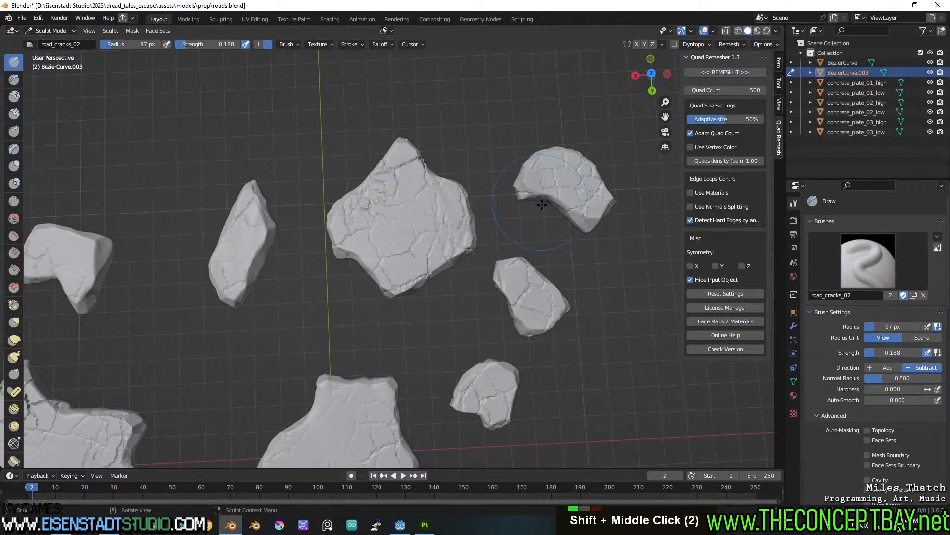
Step: Stamp road_cracks_02 cracks on the upper part of the large narrow-necked slab, undoing the unwanted stroke made beforehand
shift+middle_drag(540, 201, 482, 155)
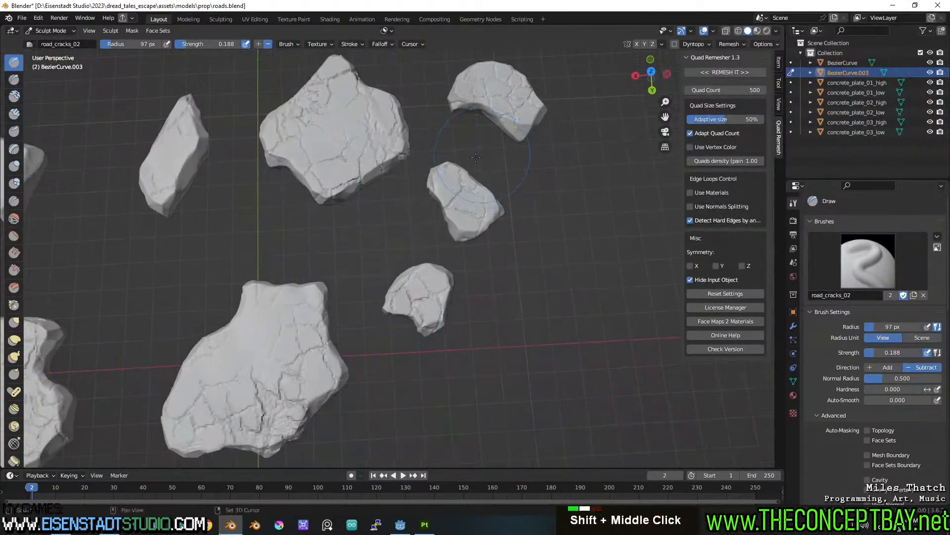
drag(439, 176, 487, 163)
key(ctrl+z)
scroll(439, 233, down, 2)
middle_drag(439, 233, 377, 237)
shift+middle_drag(376, 237, 324, 248)
scroll(324, 248, up, 2)
drag(324, 247, 361, 194)
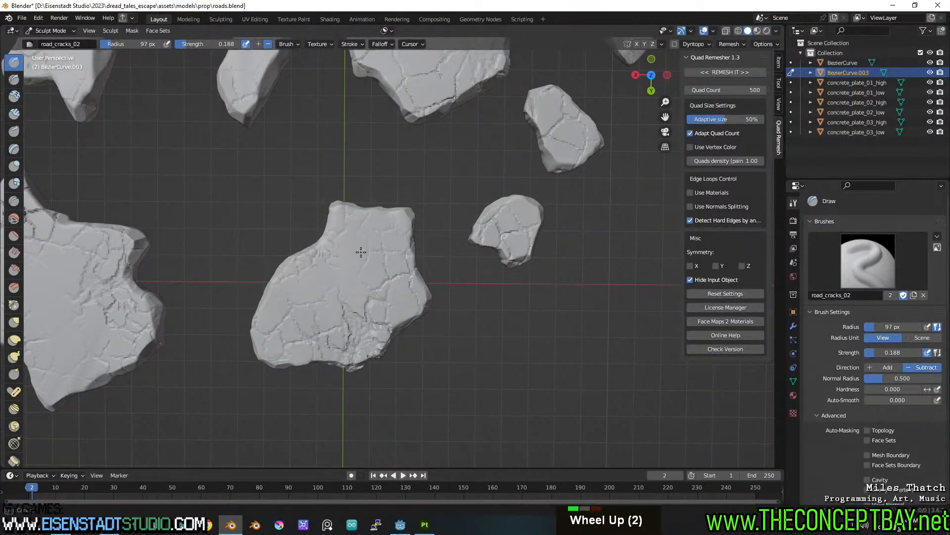
drag(360, 261, 361, 261)
Step: Check the stamped slabs, return to Object Mode and save roads.blend
mouse_move(369, 285)
middle_down()
mouse_move(384, 223)
mouse_move(592, 238)
middle_up()
scroll(385, 223, down, 2)
scroll(458, 249, up, 2)
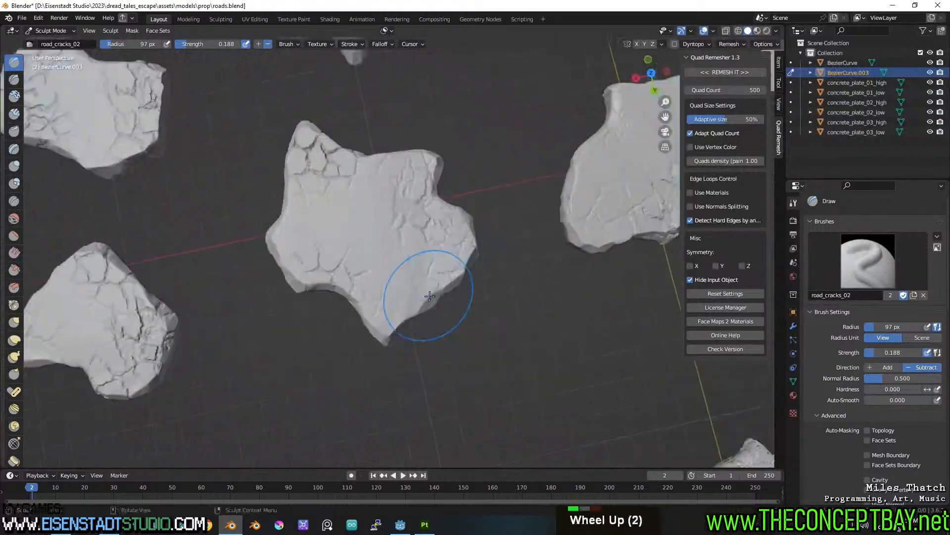
middle_drag(410, 304, 411, 215)
scroll(424, 234, down, 2)
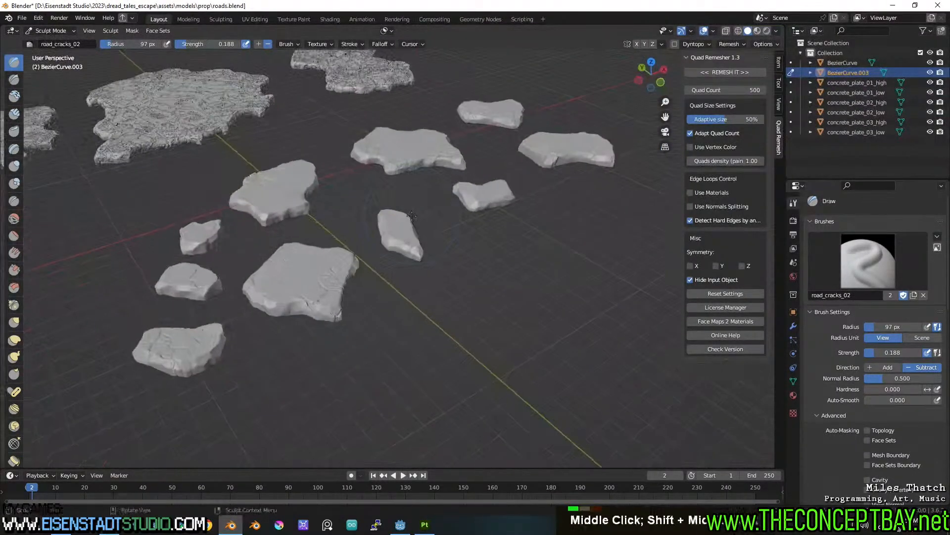
click(58, 31)
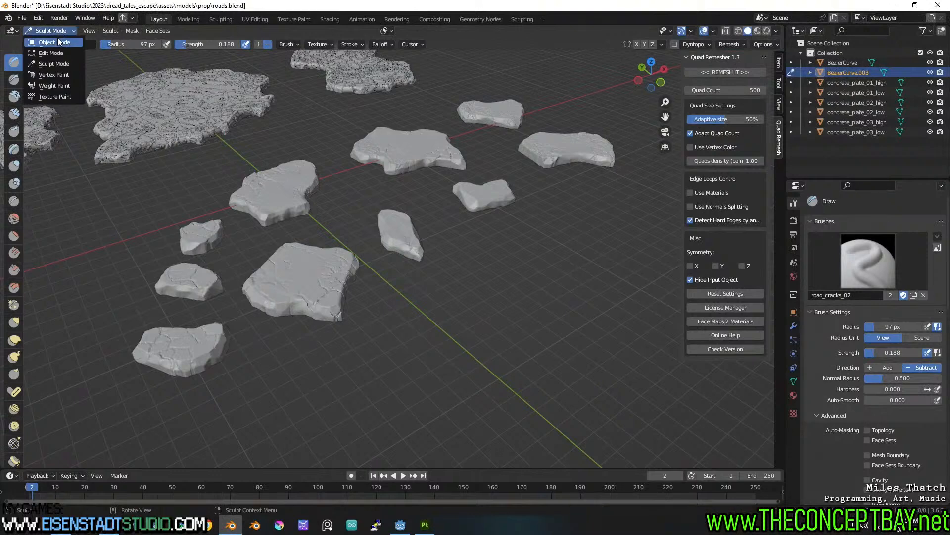
click(57, 37)
scroll(351, 253, up, 1)
key(ctrl+s)
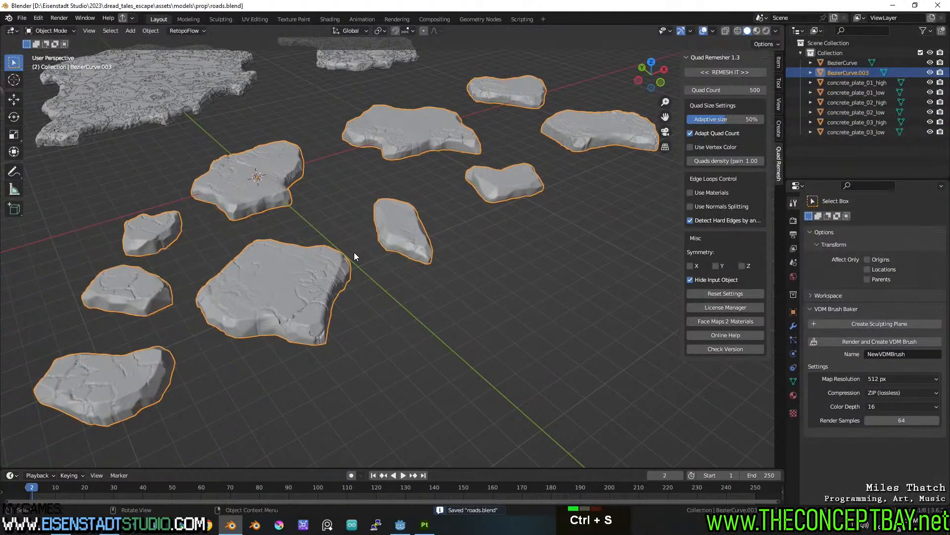
Step: Return to Sculpt Mode and select the road_cracks_03 brush
middle_drag(354, 253, 409, 258)
key(ctrl+Tab)
click(410, 313)
scroll(409, 314, up, 3)
shift+middle_drag(445, 297, 520, 275)
click(854, 273)
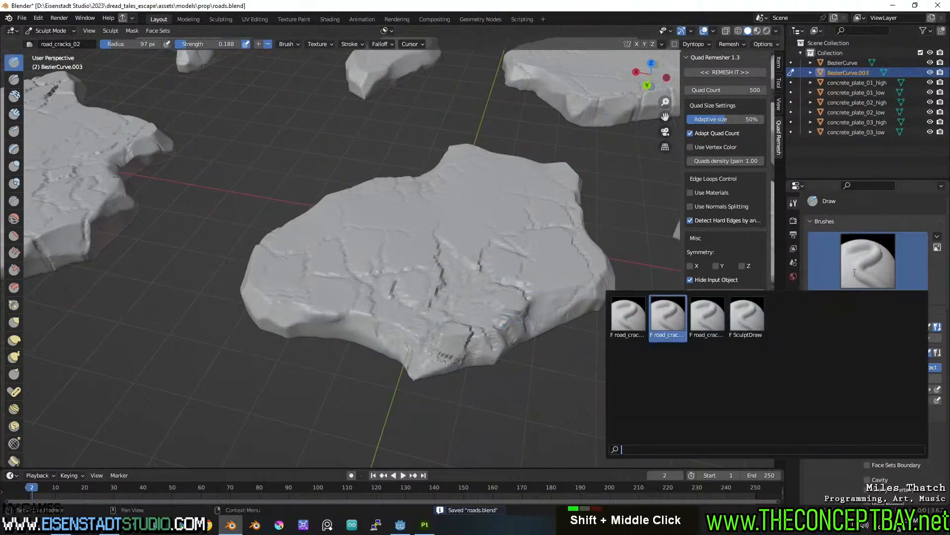
click(707, 317)
Step: Try road_cracks_03 stamps on the side face of the narrow-necked slab, and undo them
middle_drag(643, 314, 577, 310)
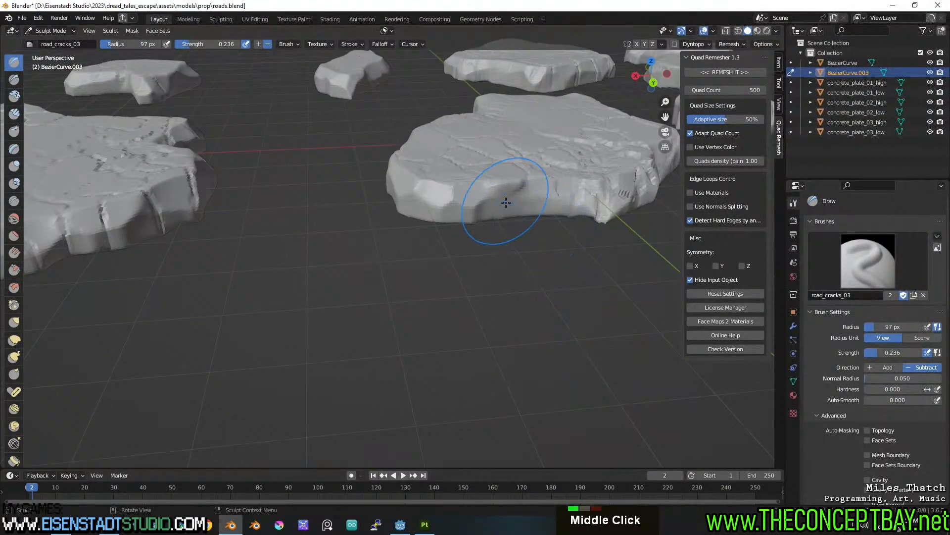
drag(505, 201, 538, 195)
drag(595, 171, 591, 169)
mouse_move(589, 168)
middle_down()
mouse_move(513, 185)
mouse_move(518, 206)
middle_up()
key(ctrl+z)
scroll(502, 208, down, 1)
key(r)
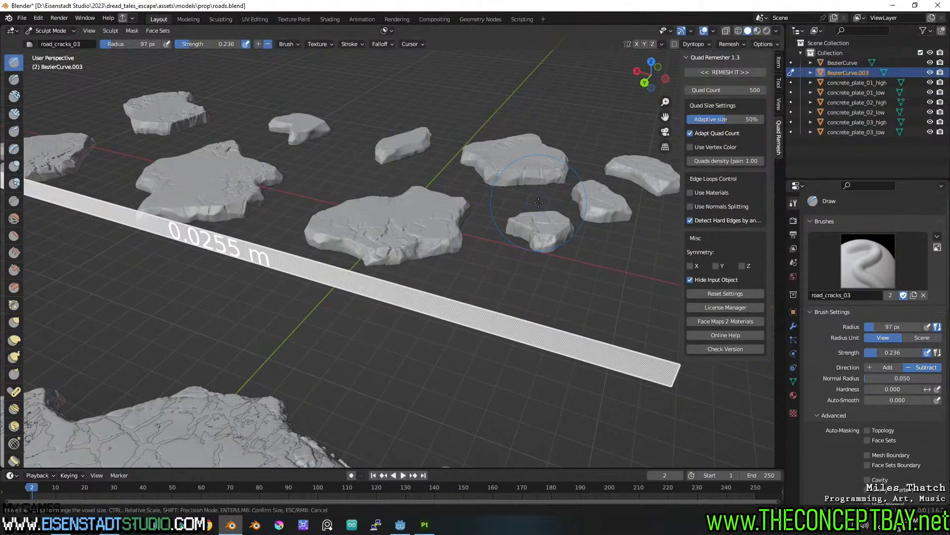
key(Escape)
Step: Save the file and stamp road_cracks_03 cracks on the side of the narrow-necked slab's wide end, undoing an unwanted stroke
key(ctrl+s)
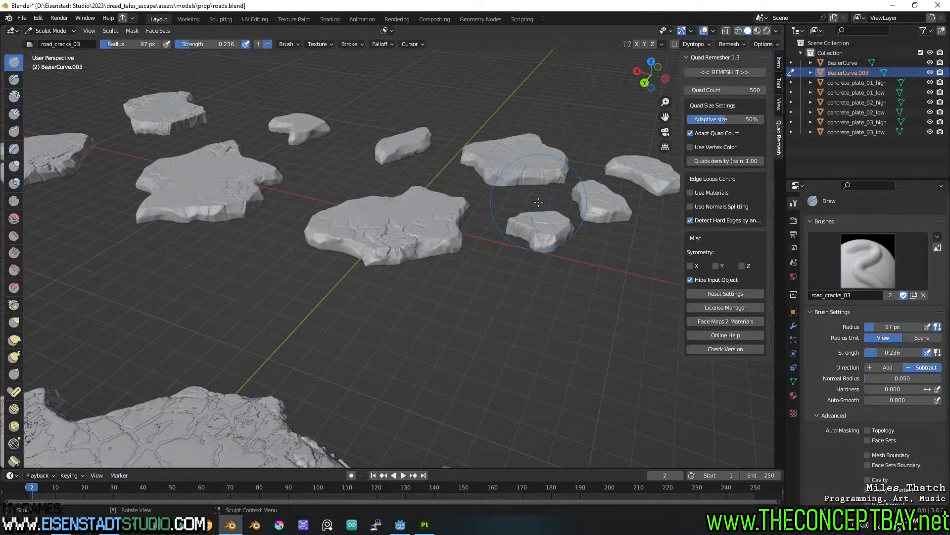
scroll(371, 264, up, 2)
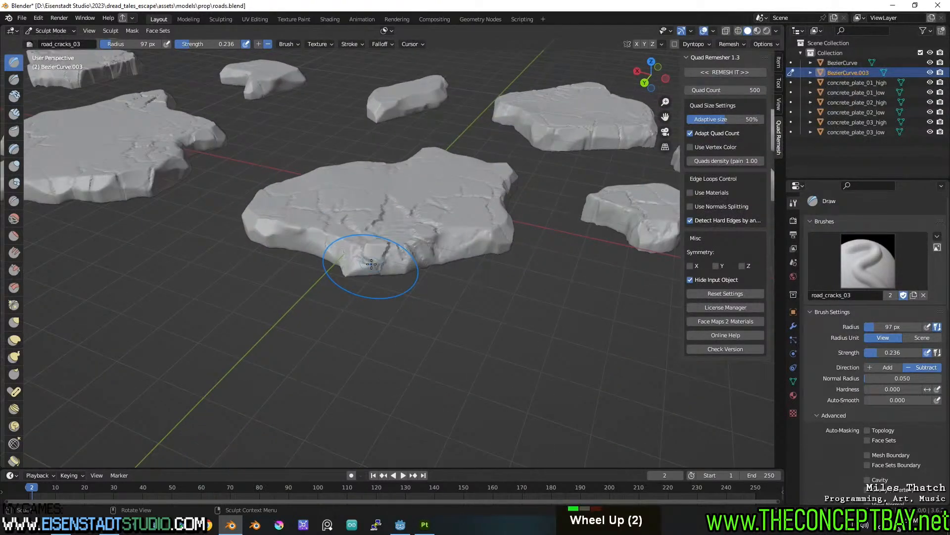
scroll(376, 265, up, 1)
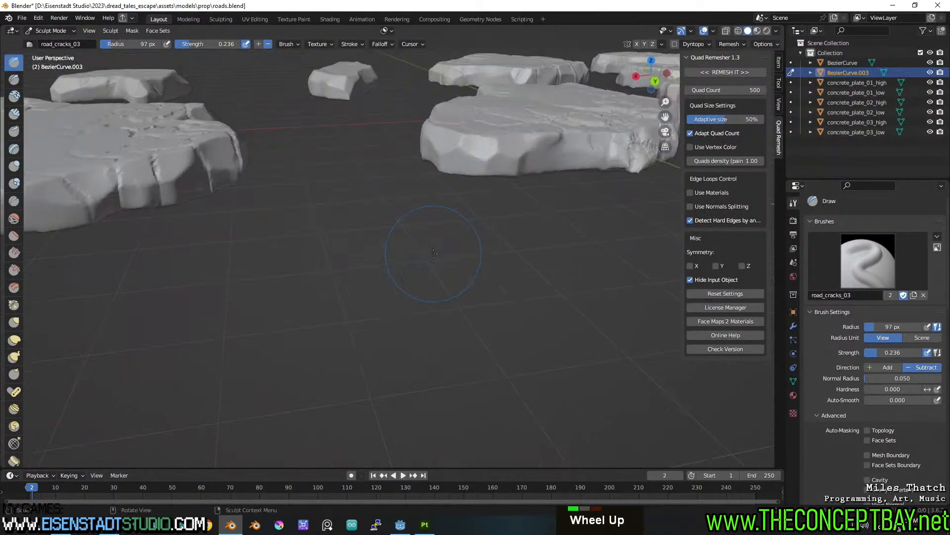
shift+middle_drag(387, 181, 386, 270)
key(ctrl+z)
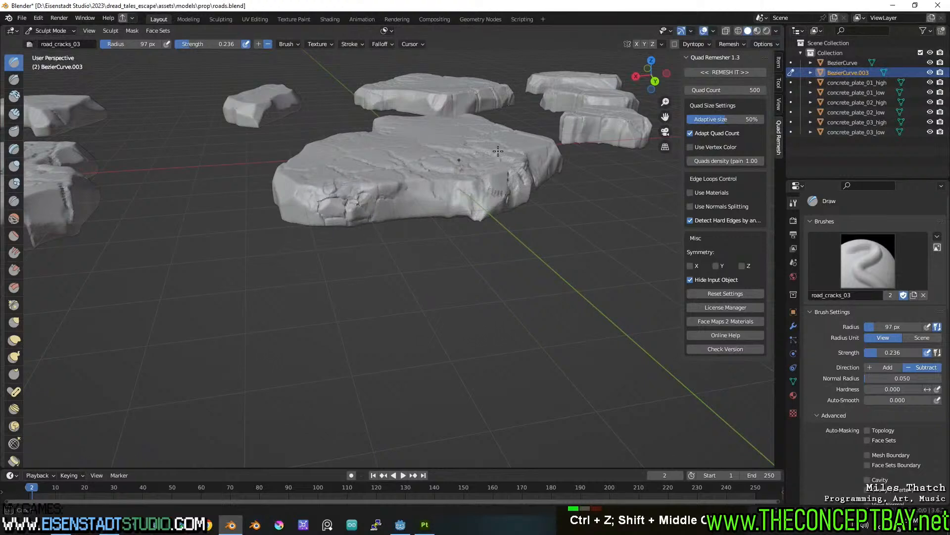
middle_drag(500, 144, 456, 191)
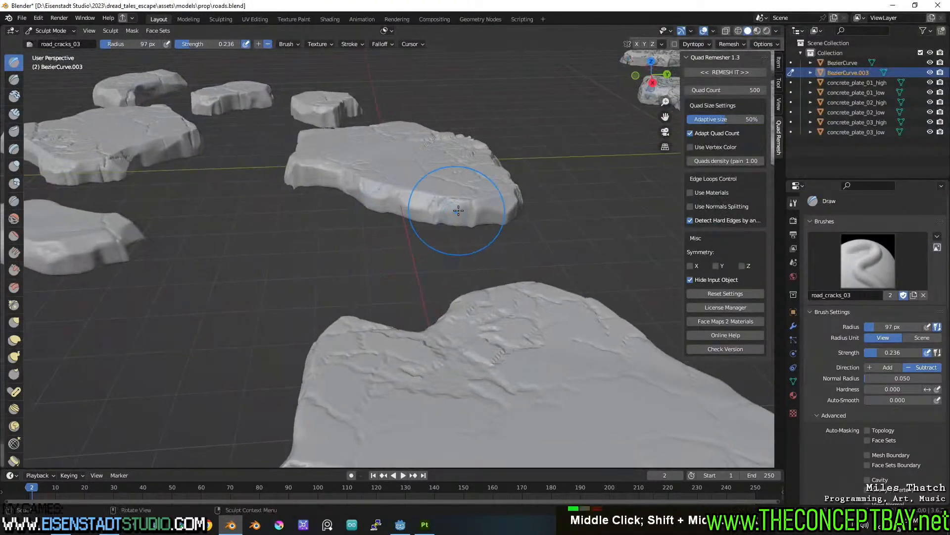
drag(599, 181, 652, 151)
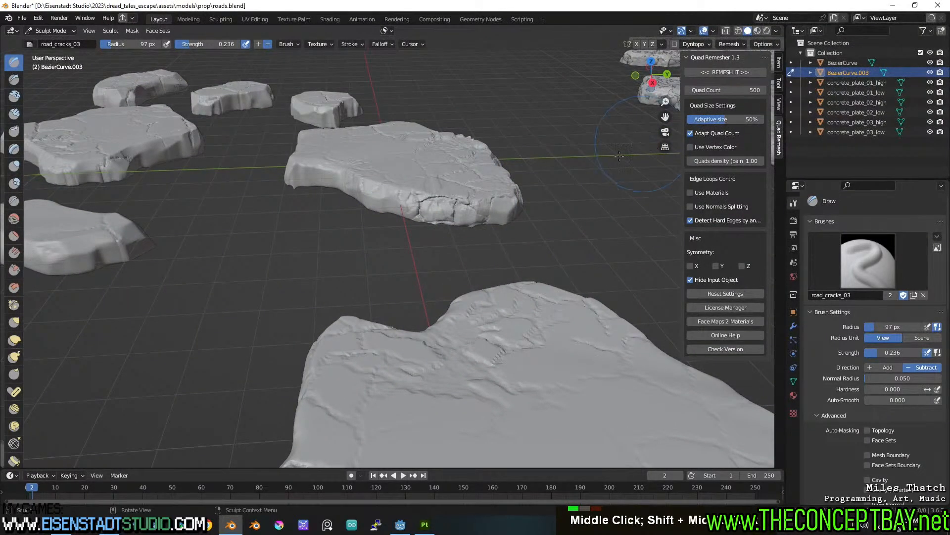
Step: Continue the road_cracks_03 cracks around the remaining side faces of the narrow-necked slab, including the end of its neck
middle_drag(643, 144, 535, 227)
drag(421, 182, 493, 177)
middle_drag(543, 151, 463, 161)
mouse_move(463, 160)
shift+middle_down()
mouse_move(483, 218)
mouse_move(515, 247)
shift+middle_up()
shift+middle_drag(446, 250, 411, 261)
scroll(412, 261, up, 1)
mouse_move(412, 261)
mouse_down()
mouse_move(553, 251)
mouse_move(593, 221)
mouse_up()
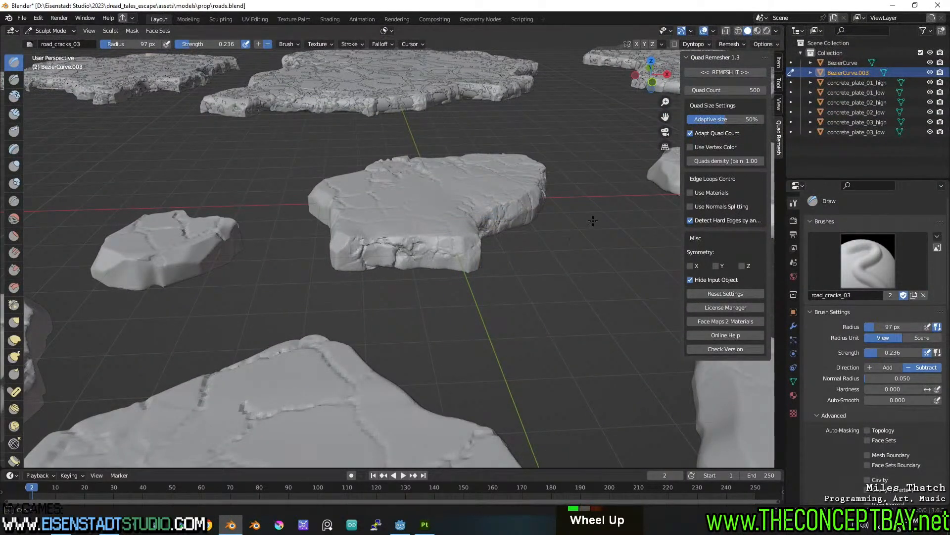
Step: Stamp road_cracks_03 cracks around the side faces of the smallest rounded slab beside the narrow-necked one
middle_drag(592, 229, 623, 252)
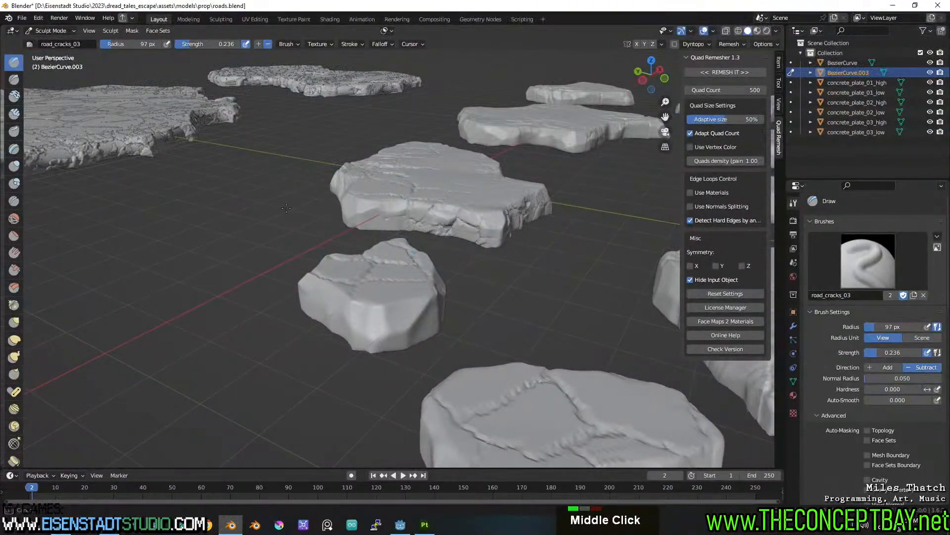
mouse_move(386, 342)
middle_down()
mouse_move(340, 346)
mouse_move(353, 341)
middle_up()
drag(414, 294, 528, 281)
mouse_move(466, 303)
middle_down()
mouse_move(525, 329)
mouse_move(425, 292)
mouse_move(485, 233)
middle_up()
scroll(424, 288, up, 2)
drag(485, 232, 510, 237)
shift+middle_drag(353, 228, 339, 242)
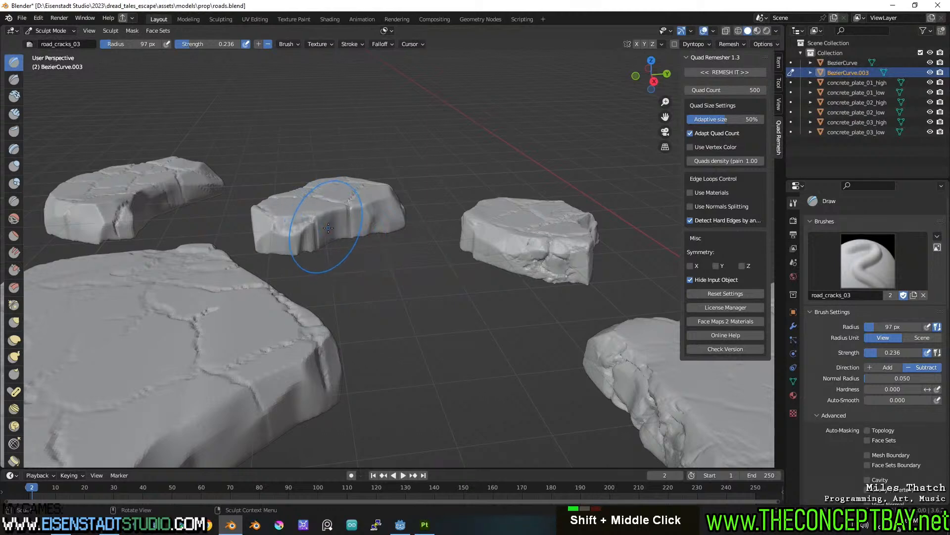
Step: Stamp road_cracks_03 cracks around the sides of the small oblong slab between the smallest slab and the crescent-shaped one
drag(328, 228, 420, 210)
middle_drag(441, 194, 417, 237)
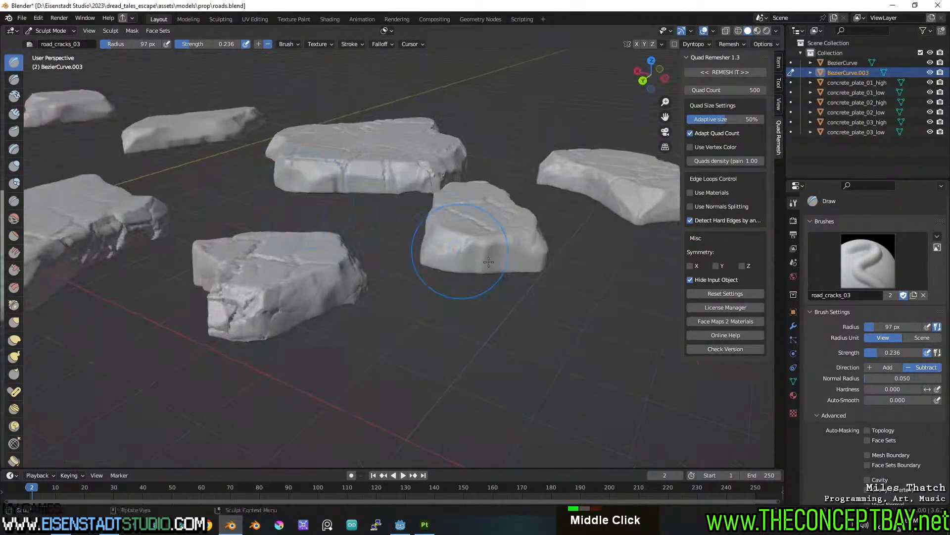
middle_drag(492, 259, 586, 263)
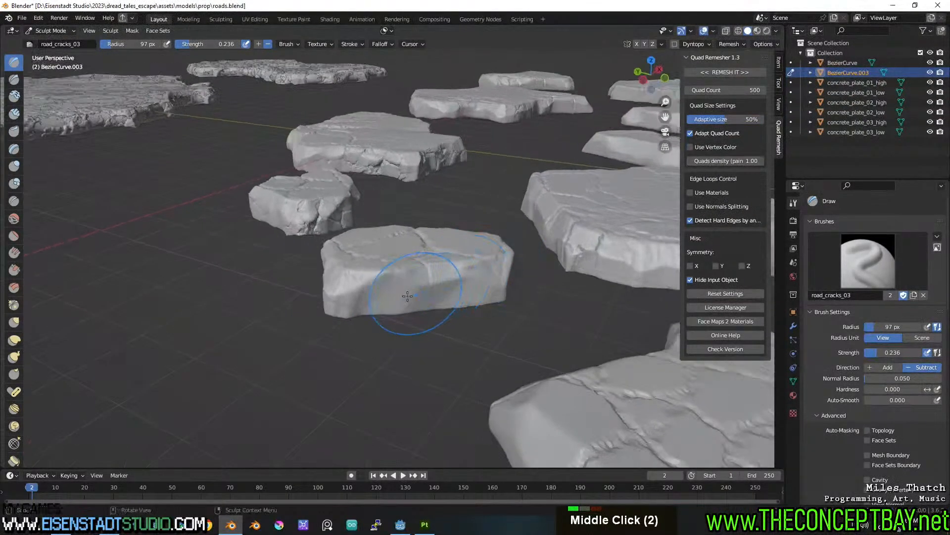
drag(586, 264, 308, 503)
mouse_move(307, 317)
middle_down()
mouse_move(431, 297)
mouse_move(317, 361)
middle_up()
mouse_move(317, 361)
middle_down()
mouse_move(337, 392)
mouse_move(425, 369)
middle_up()
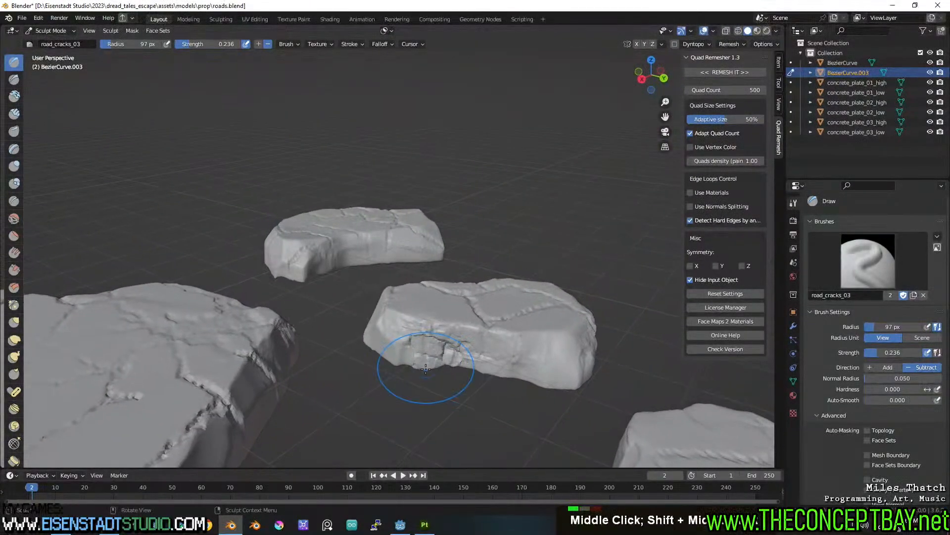
shift+double_click(437, 350)
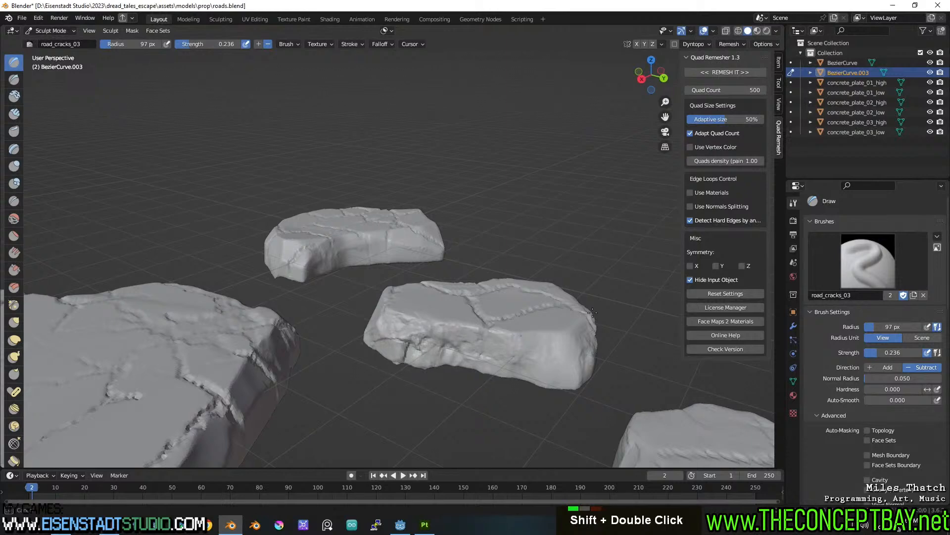
mouse_move(477, 263)
mouse_down()
mouse_move(421, 168)
mouse_move(346, 113)
mouse_move(385, 129)
mouse_up()
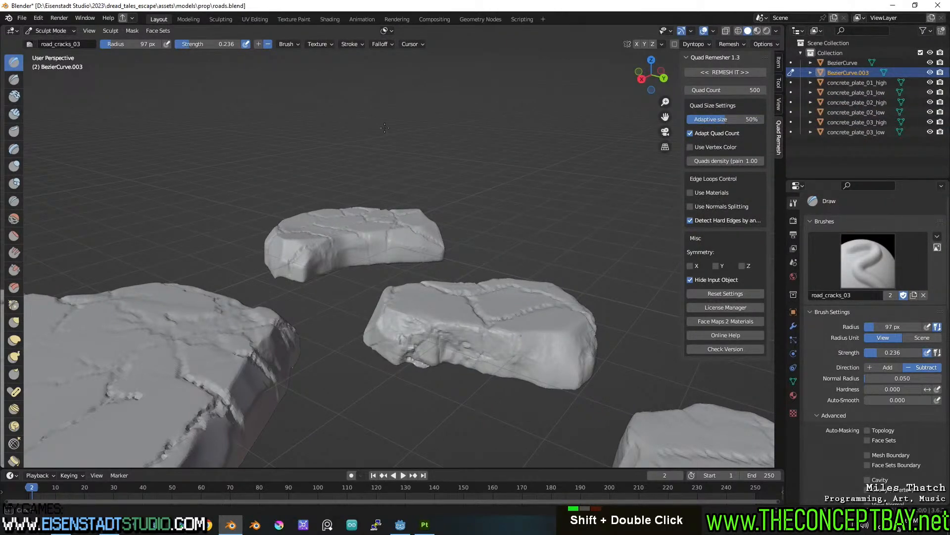
Step: Stamp road_cracks_03 cracks around the inner and outer side faces of the crescent-shaped slab
mouse_move(347, 258)
mouse_down()
mouse_move(471, 210)
mouse_move(293, 256)
mouse_move(414, 140)
mouse_up()
middle_drag(447, 214, 403, 230)
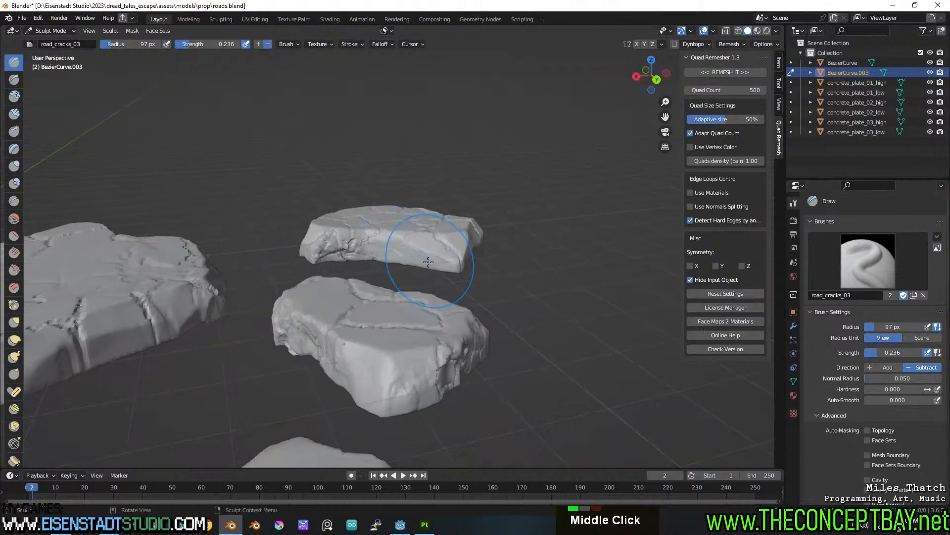
middle_drag(301, 280, 450, 297)
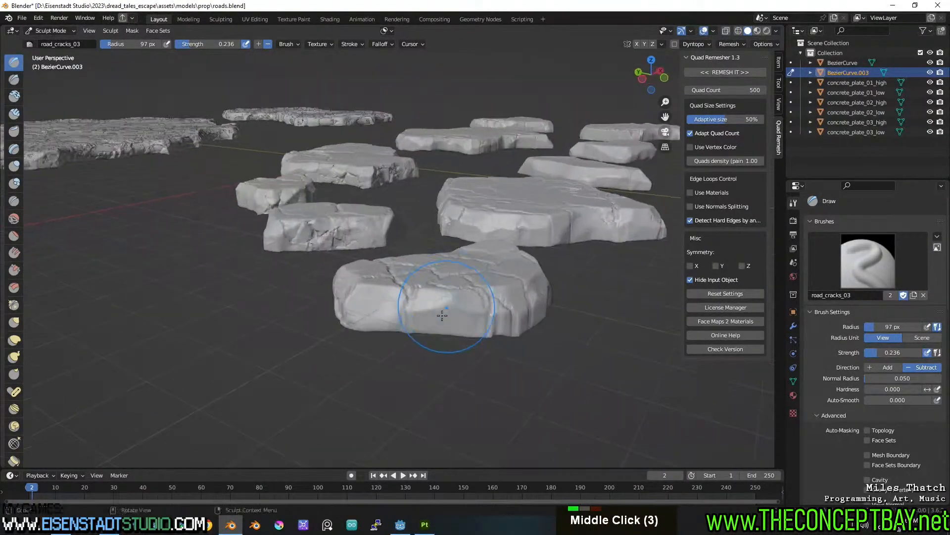
middle_drag(279, 335, 431, 344)
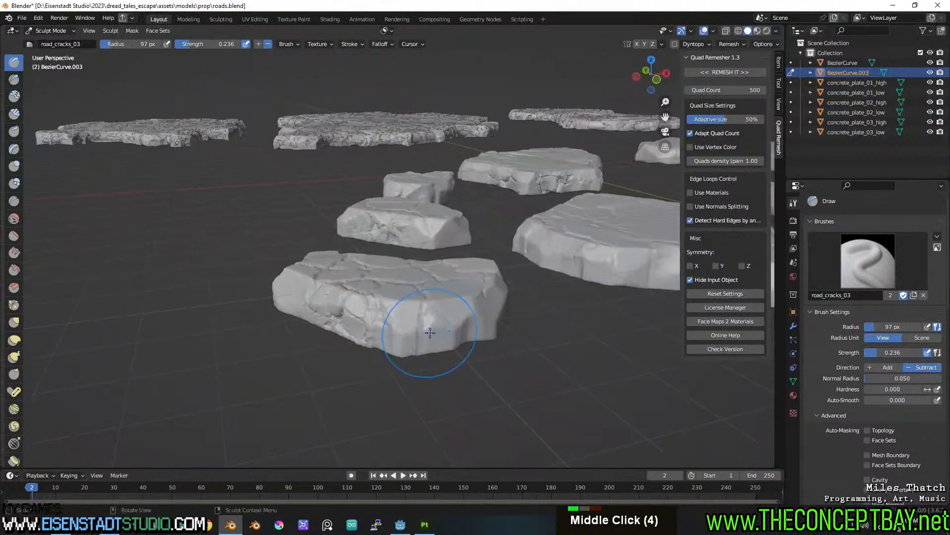
shift+middle_drag(249, 372, 276, 265)
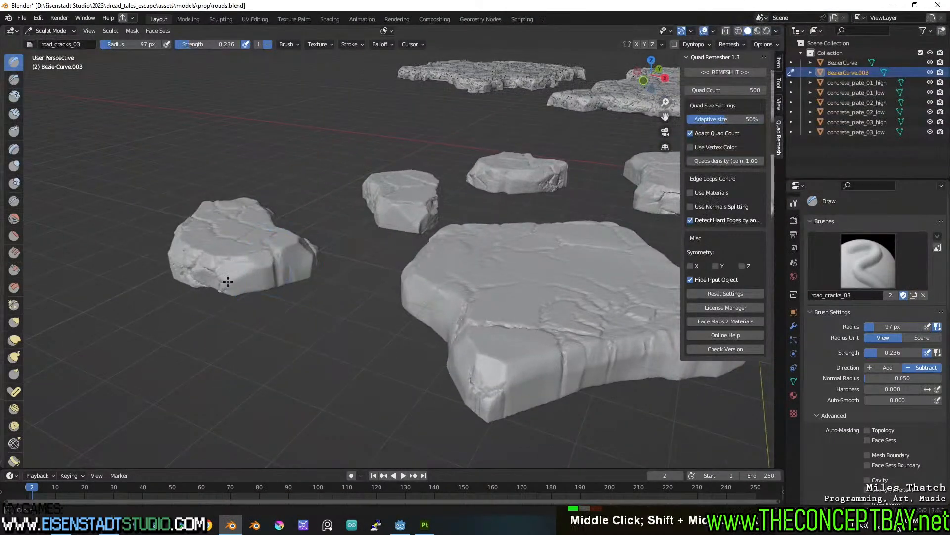
Step: Stamp road_cracks_03 cracks around the side faces of the large diamond-shaped slab, undoing an unwanted stroke
middle_drag(129, 292, 318, 280)
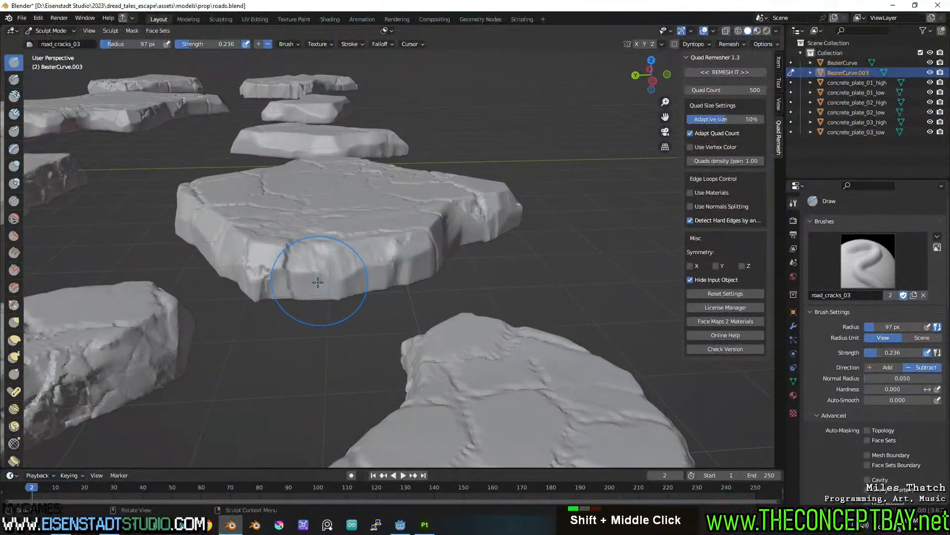
middle_drag(600, 228, 541, 304)
middle_drag(310, 284, 446, 339)
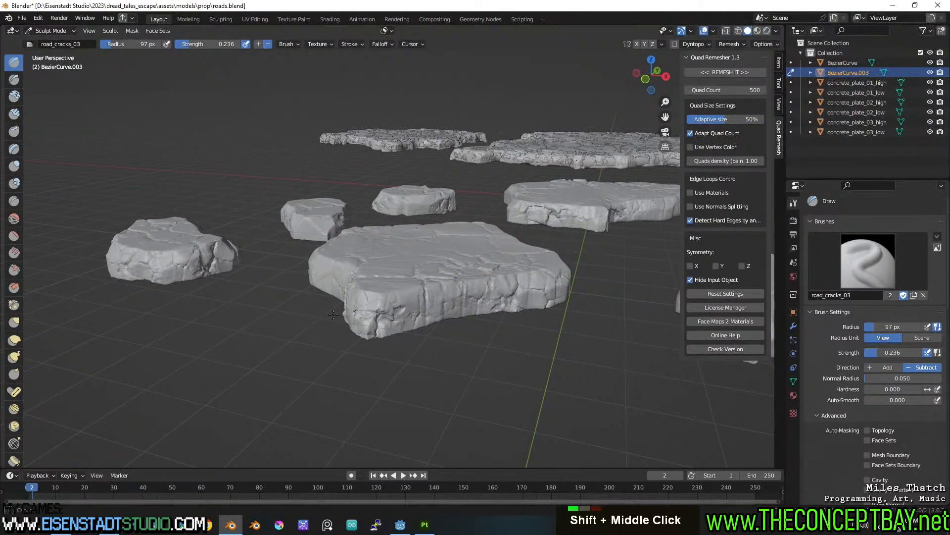
middle_drag(361, 308, 382, 351)
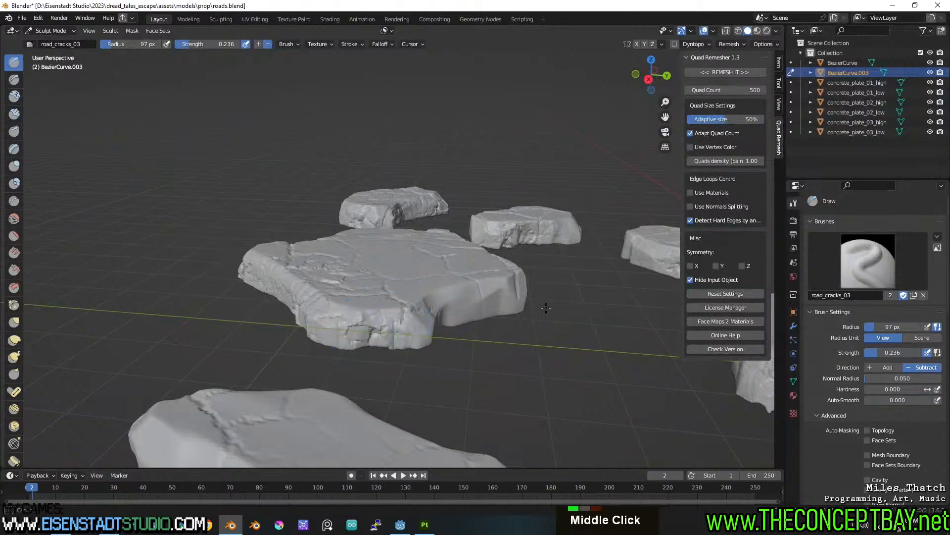
middle_drag(537, 306, 435, 306)
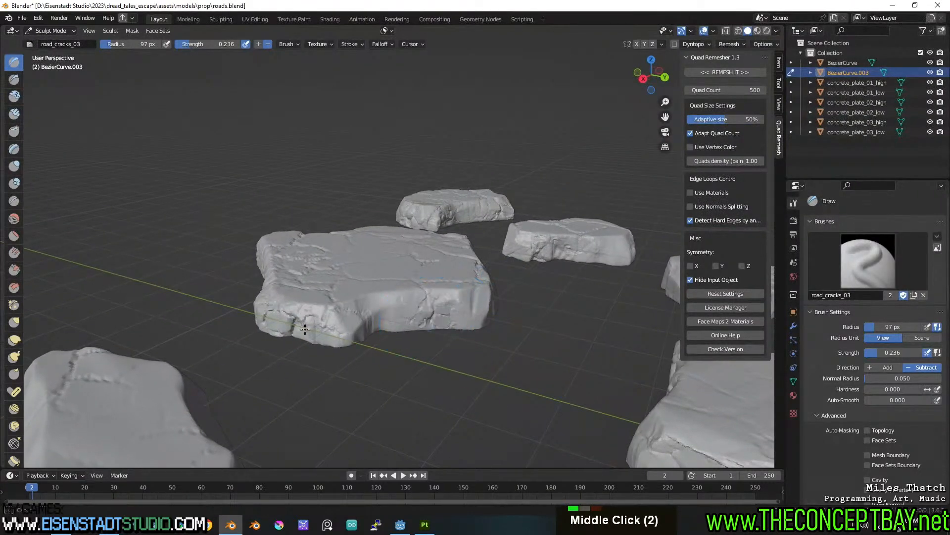
middle_drag(354, 317, 346, 295)
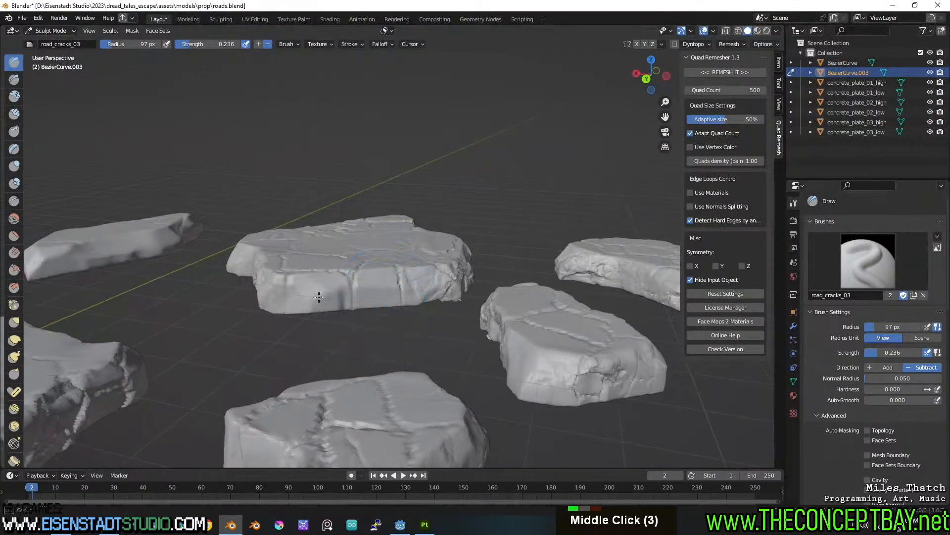
key(ctrl+z)
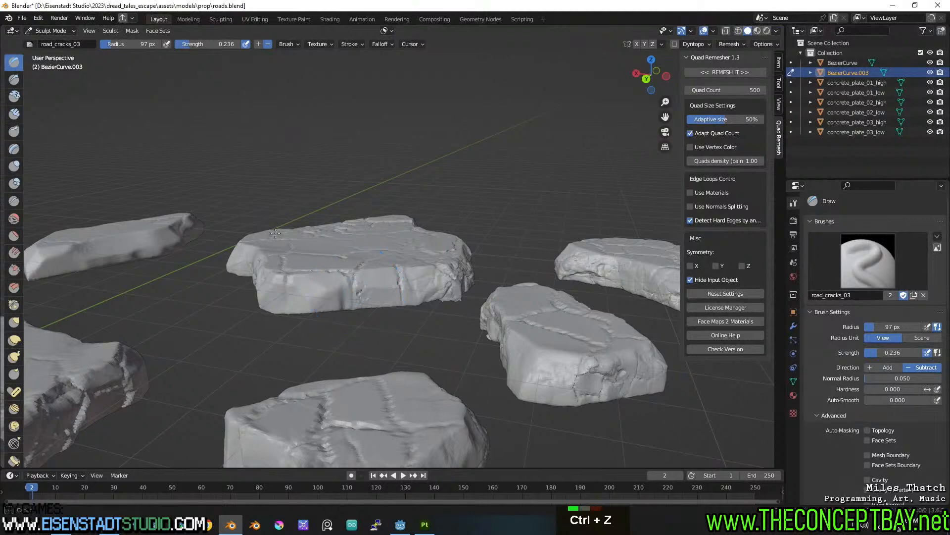
Step: Go back to the narrow-necked slab and add more road_cracks_03 cracks along its wide end's side faces
mouse_move(287, 130)
shift+middle_down()
mouse_move(307, 208)
mouse_move(349, 276)
mouse_move(265, 273)
mouse_move(369, 255)
mouse_move(265, 286)
shift+middle_up()
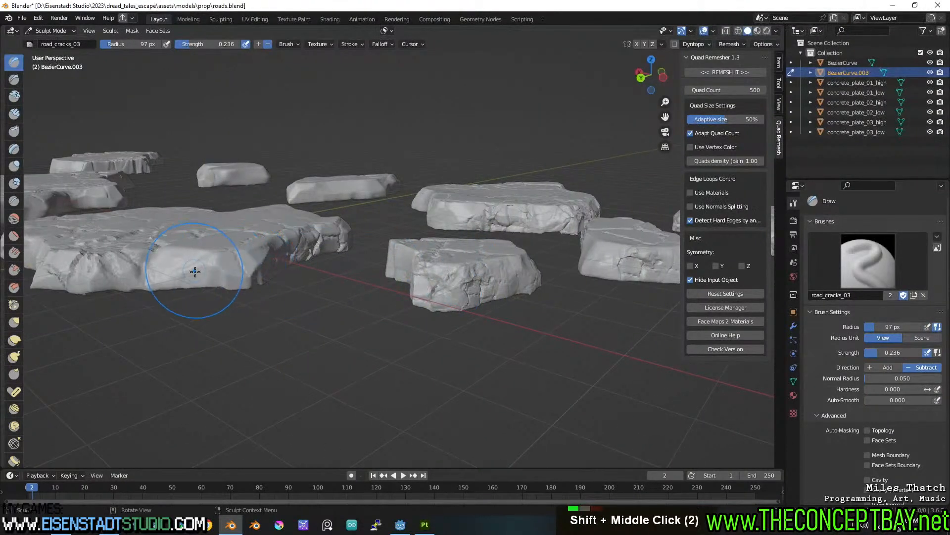
shift+middle_drag(343, 262, 495, 255)
middle_drag(421, 263, 478, 265)
shift+middle_drag(478, 265, 384, 281)
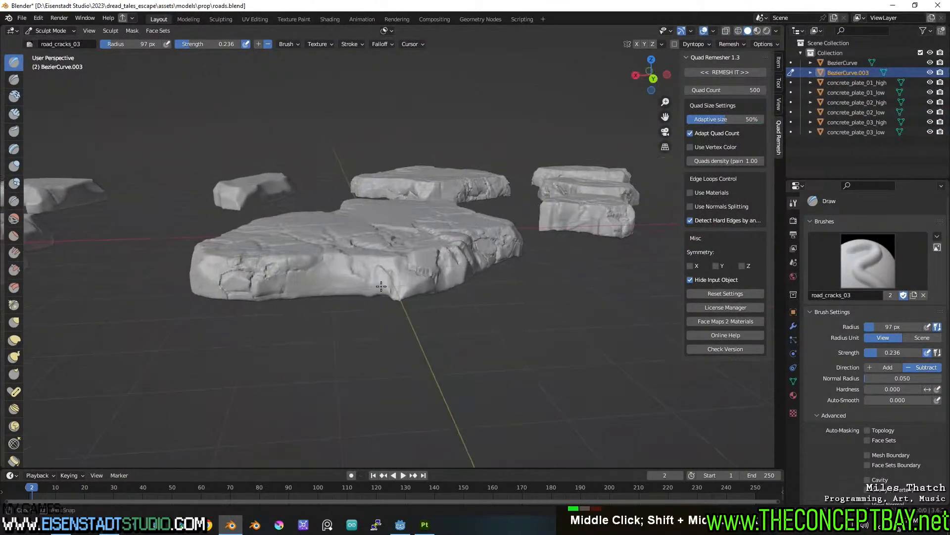
Step: Stamp road_cracks_03 cracks on one end and along the adjoining side faces of the star-shaped slab
scroll(380, 283, down, 4)
shift+middle_drag(276, 282, 391, 274)
scroll(306, 281, up, 4)
scroll(297, 281, down, 2)
shift+middle_drag(253, 283, 342, 239)
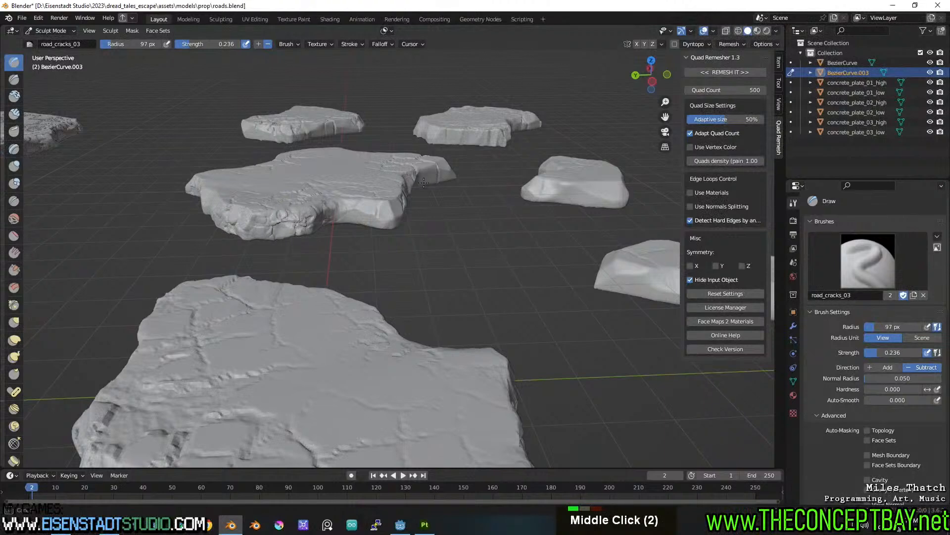
middle_drag(418, 274, 246, 245)
shift+scroll(347, 257, up, 2)
drag(246, 246, 249, 243)
mouse_move(461, 229)
mouse_down()
mouse_move(596, 223)
mouse_move(548, 224)
mouse_up()
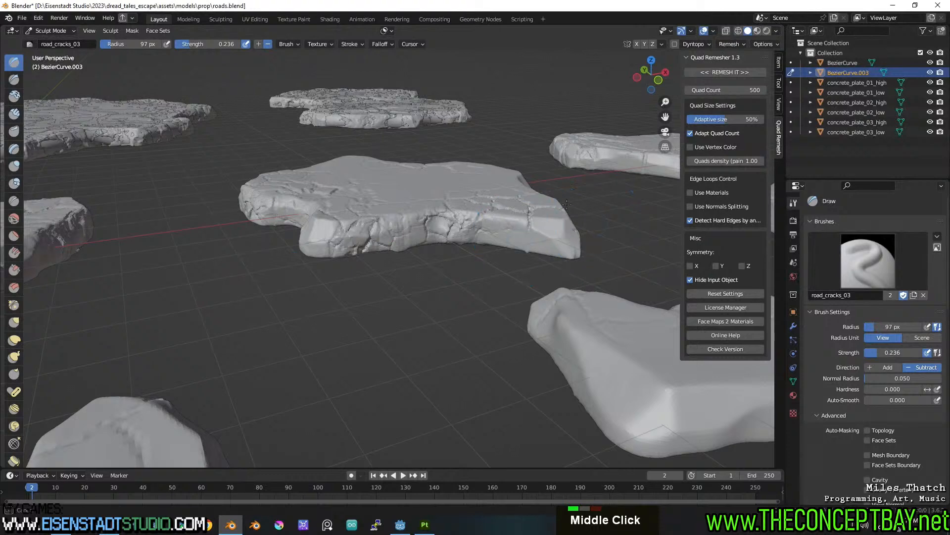
Step: Carve cracks around the side walls of the star-shaped slab using the subtracting road_cracks_03 Draw brush at 97 px radius and 0.236 strength
middle_drag(574, 130, 452, 259)
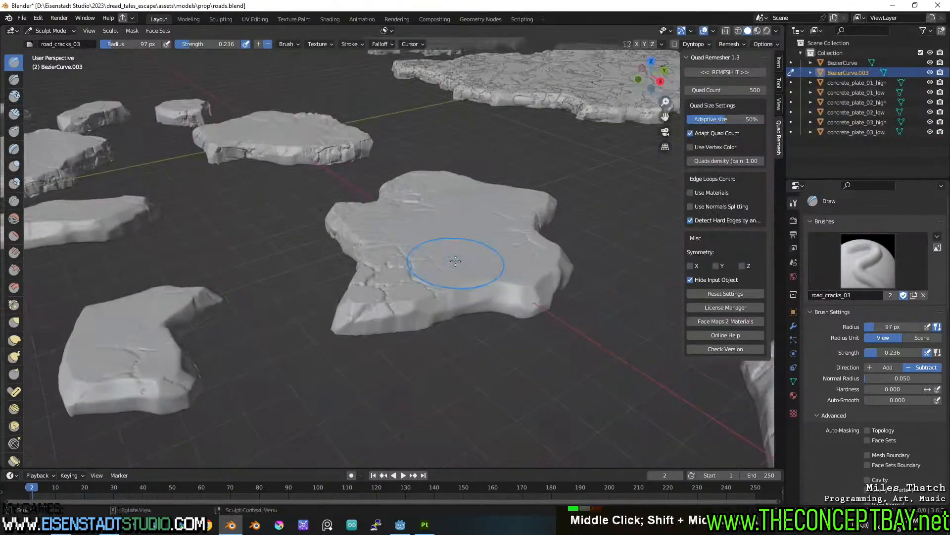
mouse_move(391, 325)
mouse_down()
mouse_move(496, 236)
mouse_move(495, 245)
mouse_up()
drag(484, 300, 363, 301)
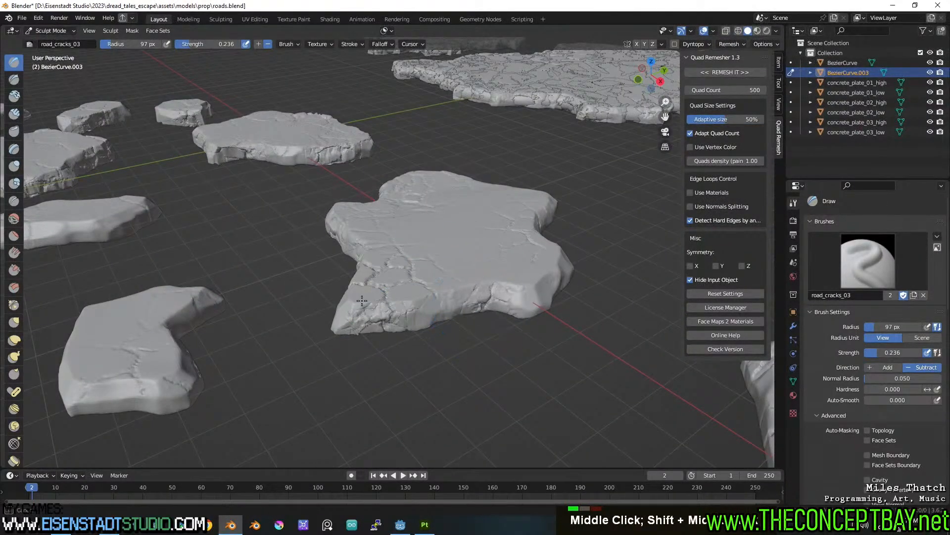
middle_drag(346, 292, 392, 308)
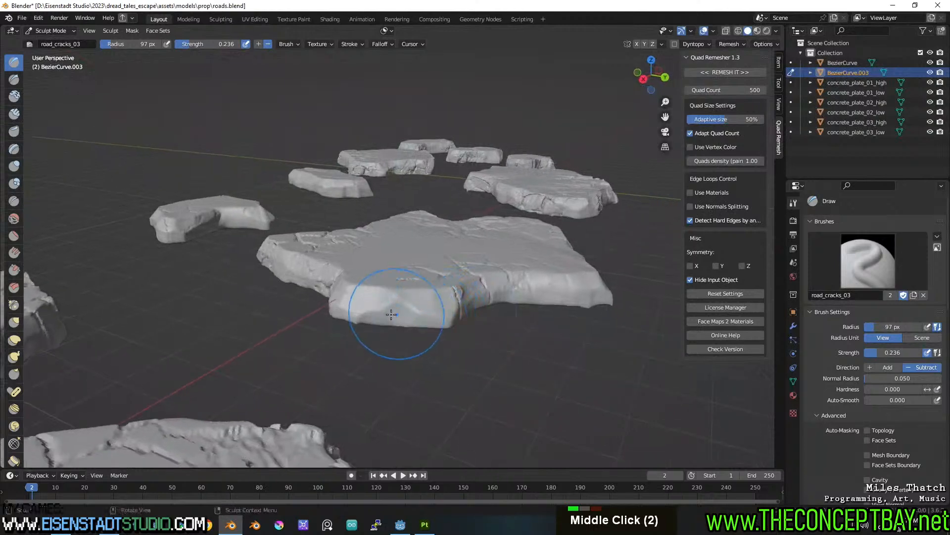
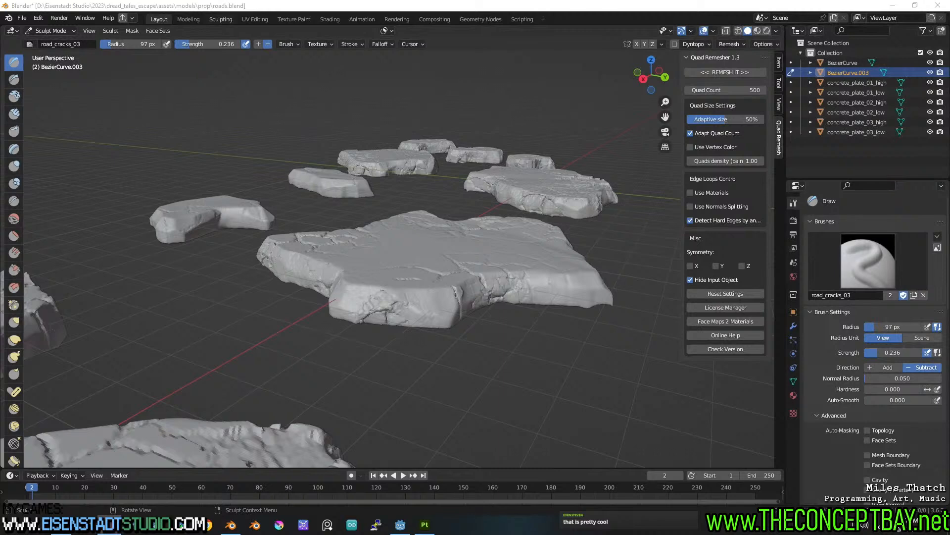
middle_drag(445, 296, 460, 297)
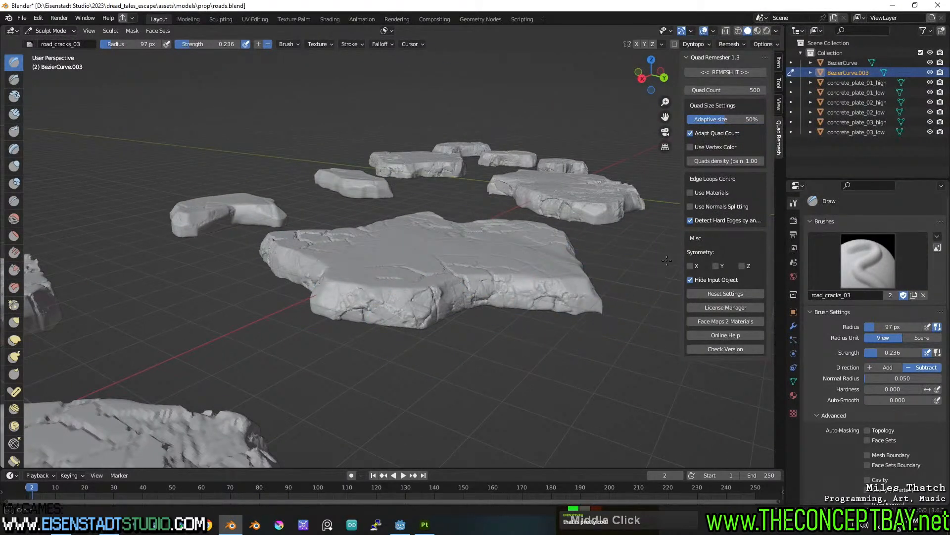
middle_drag(676, 256, 521, 281)
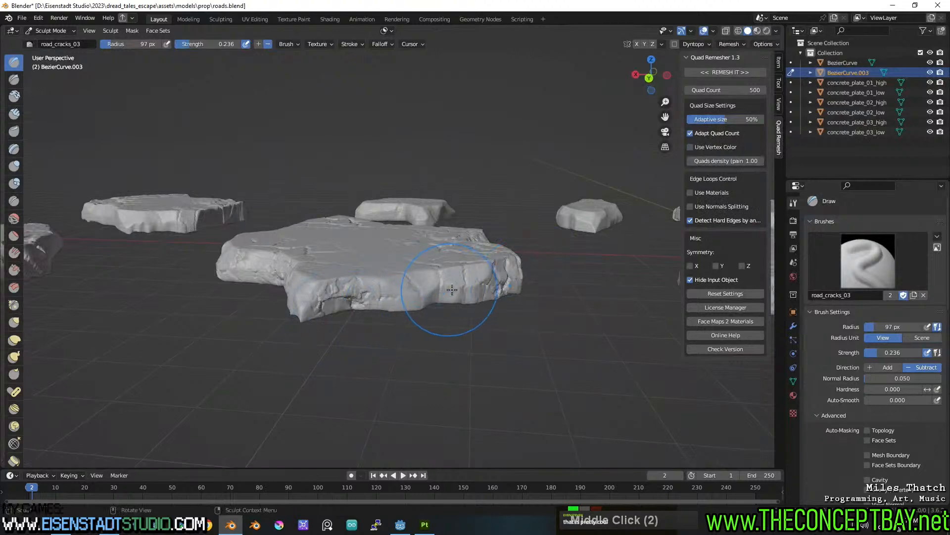
middle_drag(342, 293, 380, 295)
scroll(341, 310, up, 3)
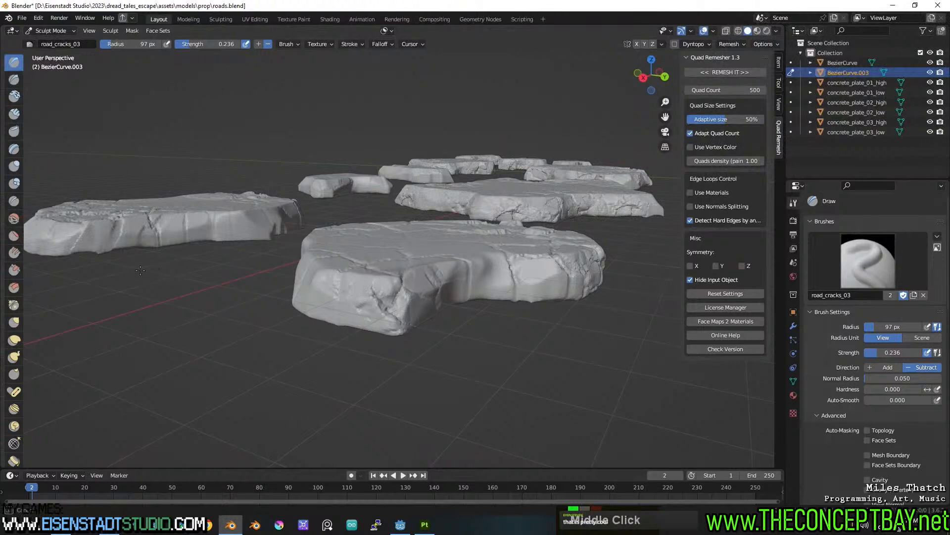
Step: Carve cracks around the side walls of the smaller rounded slab beside the star-shaped one with the road_cracks_03 brush
middle_drag(590, 278, 626, 265)
shift+middle_drag(619, 264, 475, 278)
middle_drag(376, 297, 409, 315)
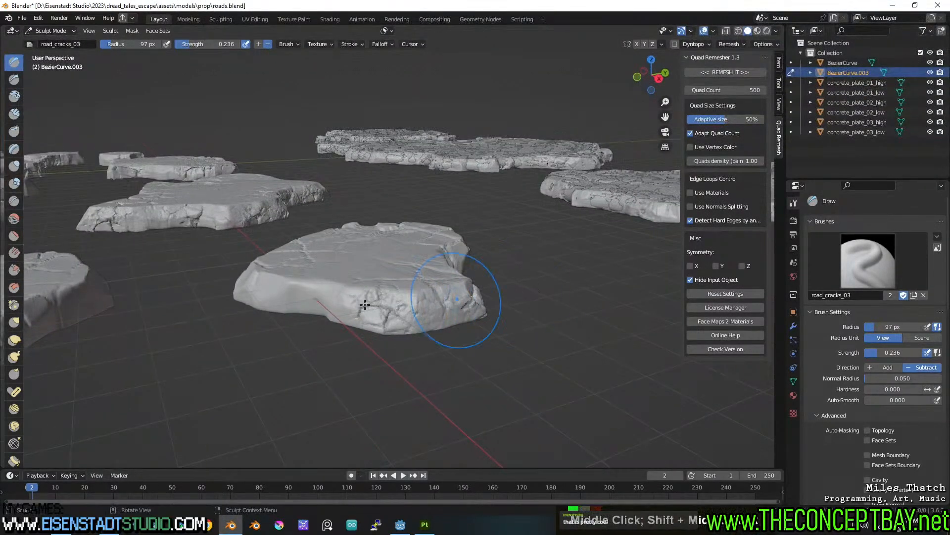
middle_drag(317, 158, 403, 191)
shift+middle_drag(403, 190, 412, 222)
scroll(366, 213, up, 1)
drag(412, 223, 357, 226)
mouse_move(460, 255)
mouse_down()
mouse_move(453, 225)
mouse_move(311, 226)
mouse_move(333, 224)
mouse_up()
middle_drag(332, 224, 375, 230)
mouse_move(315, 234)
mouse_down()
mouse_move(448, 211)
mouse_move(434, 209)
mouse_up()
scroll(434, 209, down, 3)
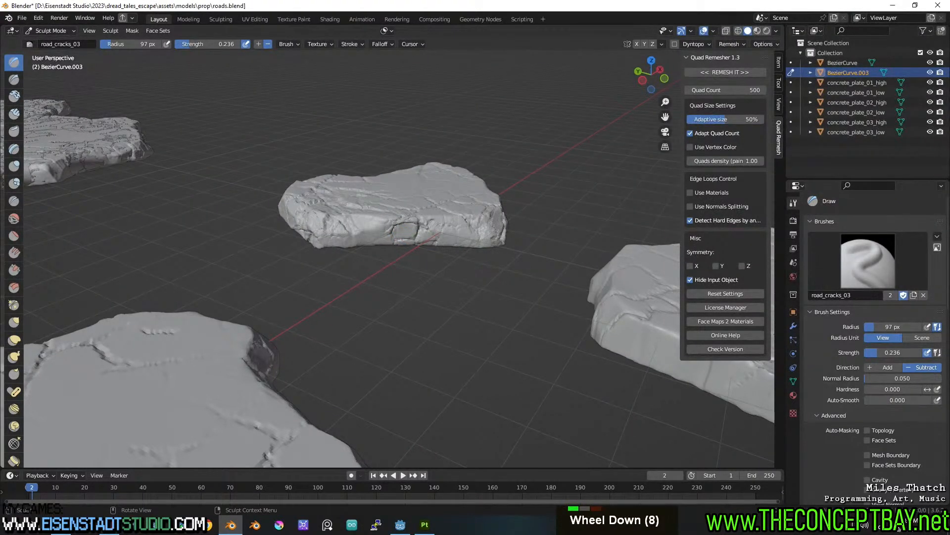
scroll(434, 209, down, 6)
scroll(435, 209, up, 6)
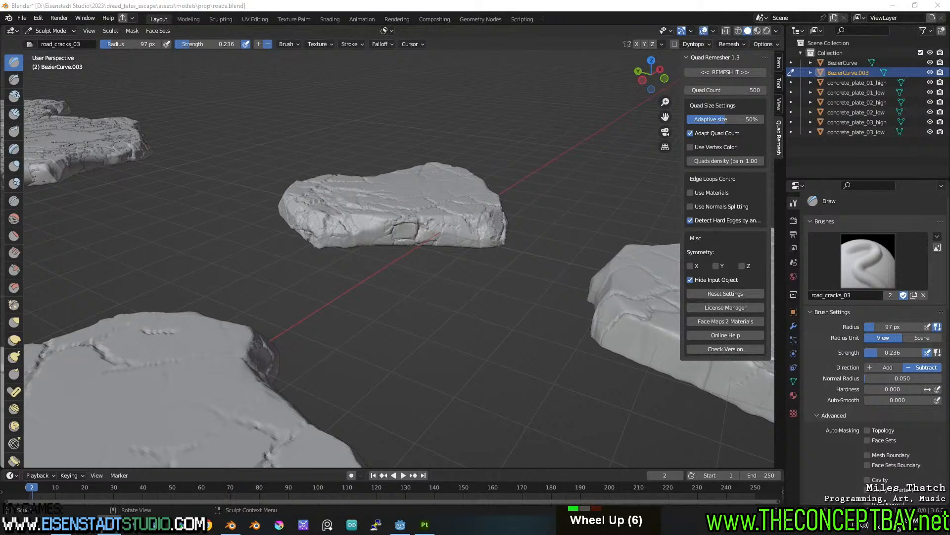
key(ctrl+shift+Left)
key(BackSpace)
text(in real life)
key(Return)
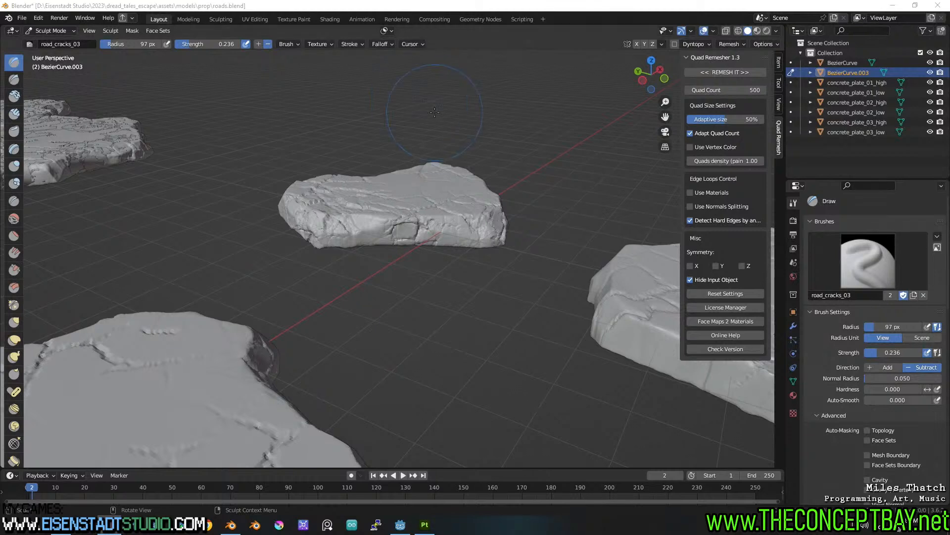
Step: Carve cracks into the first side of the neighbouring large slab that already has a cracked top surface
mouse_move(523, 183)
middle_down()
mouse_move(575, 176)
mouse_move(459, 182)
middle_up()
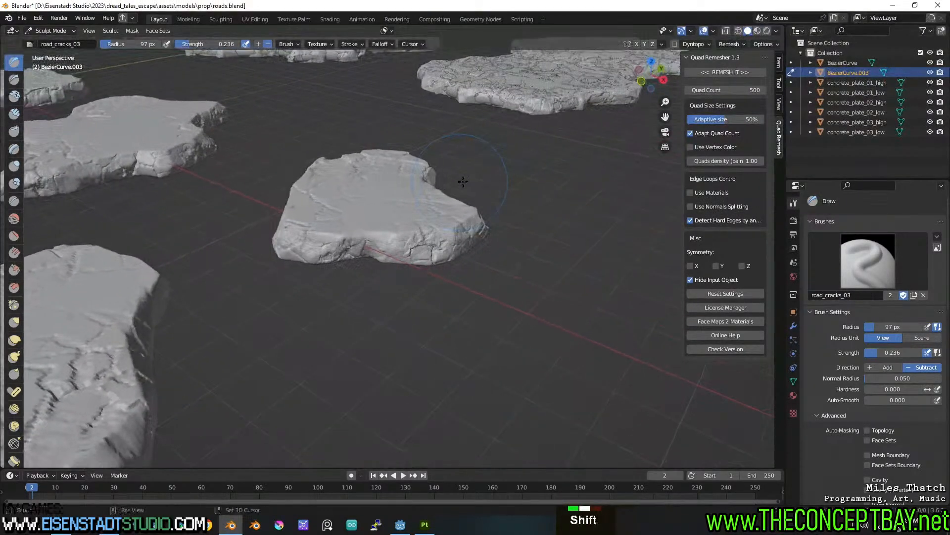
middle_drag(353, 252, 431, 220)
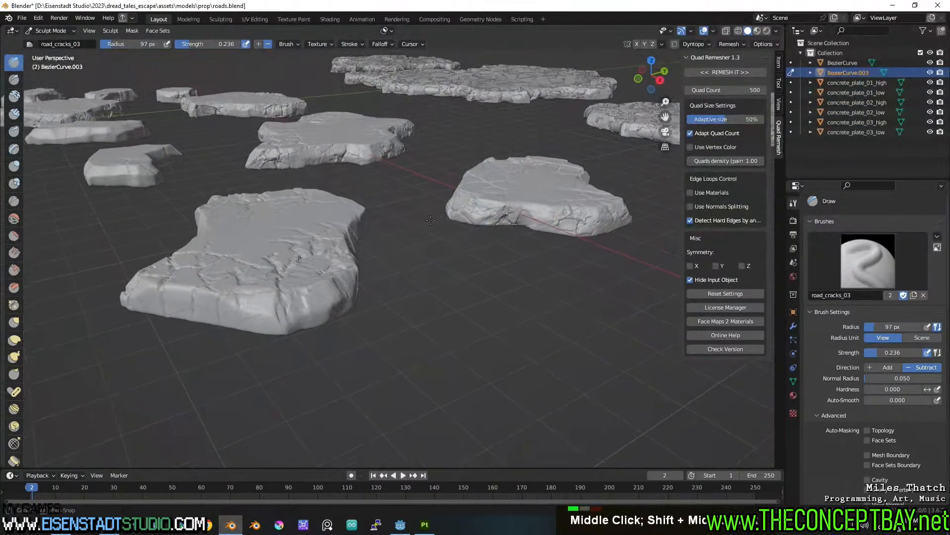
scroll(430, 220, down, 3)
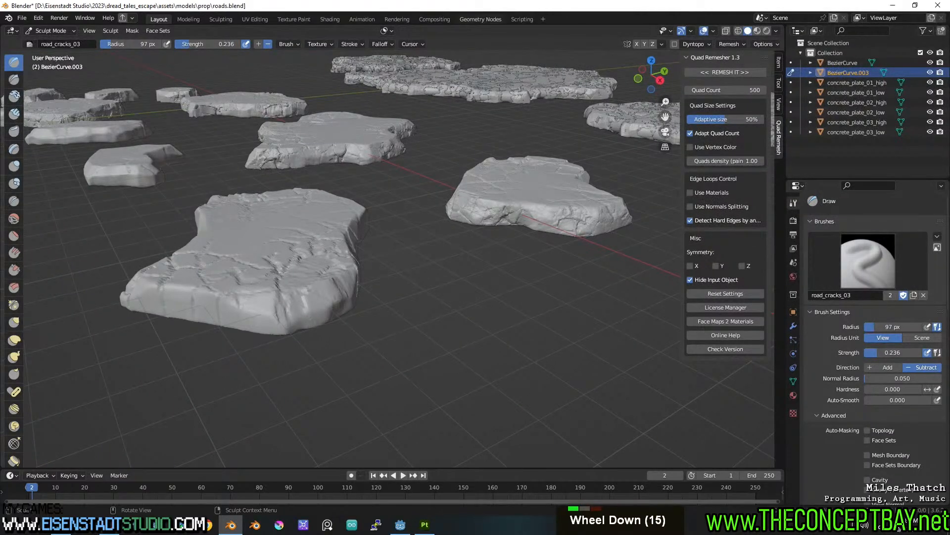
middle_drag(510, 188, 396, 261)
drag(301, 261, 328, 274)
mouse_move(398, 263)
mouse_down()
mouse_move(391, 245)
mouse_move(381, 250)
mouse_move(411, 243)
mouse_move(403, 240)
mouse_up()
middle_drag(457, 376, 490, 258)
scroll(470, 317, up, 1)
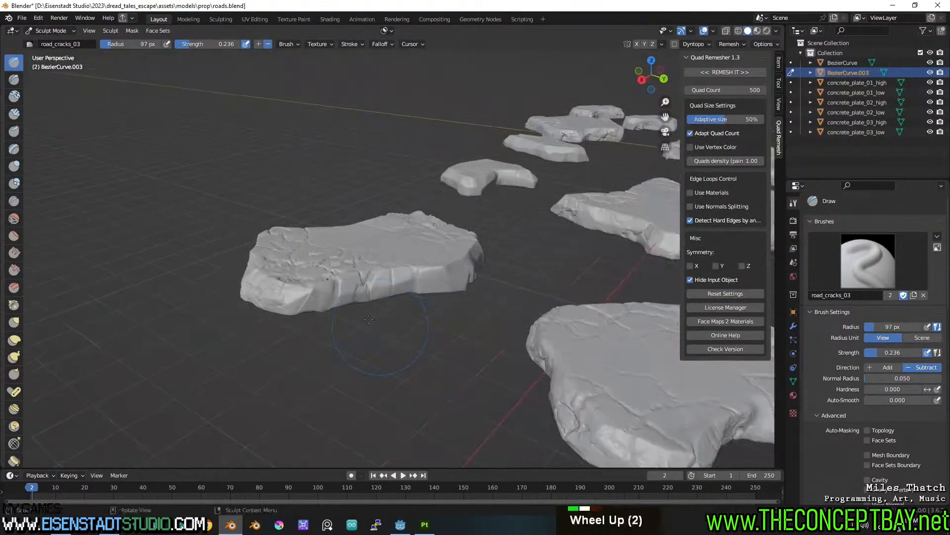
Step: Continue carving cracks around the remaining smooth sides and corners of the large slab with the cracked top surface
scroll(493, 244, up, 2)
drag(444, 286, 312, 286)
mouse_move(522, 277)
middle_down()
mouse_move(399, 262)
mouse_move(423, 268)
mouse_move(434, 289)
middle_up()
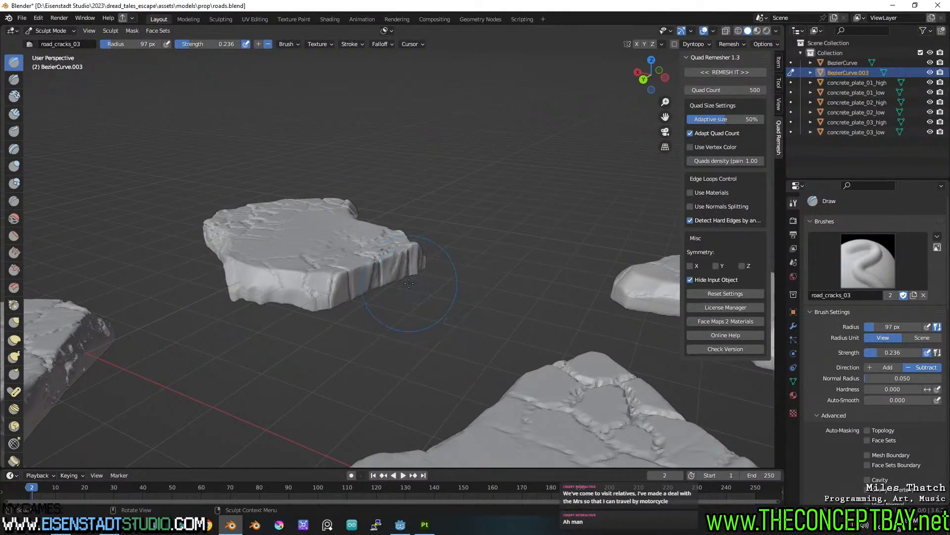
drag(286, 290, 445, 296)
mouse_move(442, 297)
middle_down()
mouse_move(339, 291)
mouse_move(384, 277)
mouse_move(351, 276)
middle_up()
shift+middle_drag(351, 276, 377, 277)
shift+middle_drag(377, 277, 409, 281)
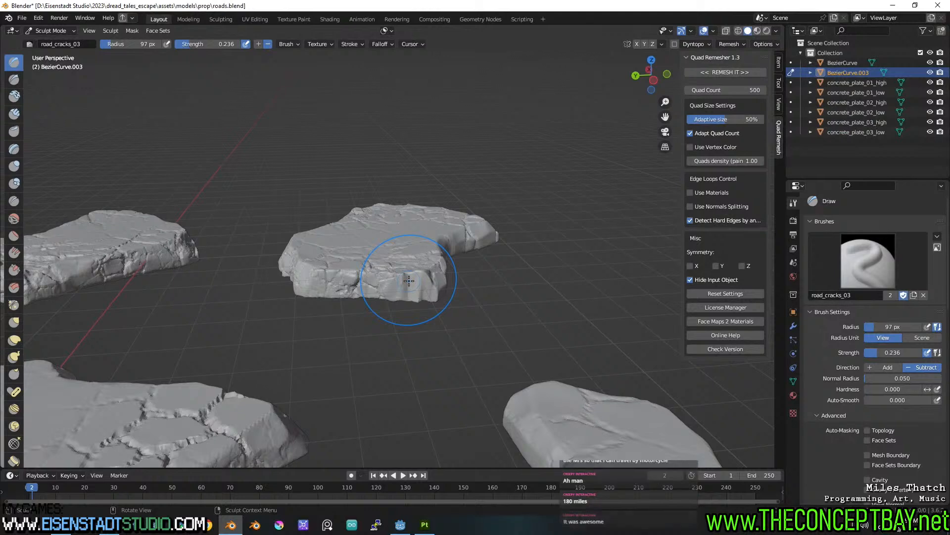
mouse_move(465, 281)
middle_down()
mouse_move(431, 277)
mouse_move(403, 306)
mouse_move(426, 273)
mouse_move(393, 272)
middle_up()
middle_drag(452, 267, 439, 283)
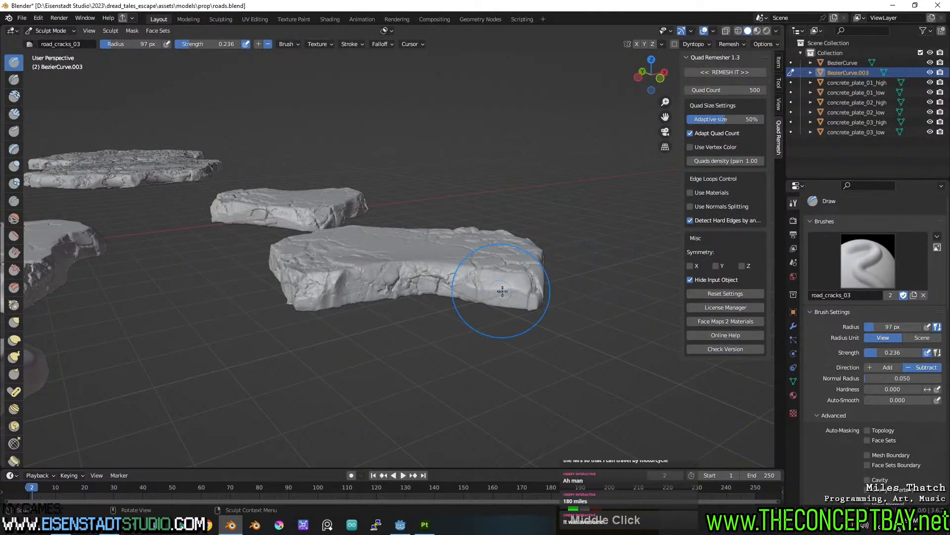
Step: Carve cracks along the long outer side of the boomerang-shaped slab
mouse_move(357, 260)
middle_down()
mouse_move(470, 340)
mouse_move(381, 318)
middle_up()
mouse_move(252, 309)
middle_down()
mouse_move(399, 328)
mouse_move(510, 322)
mouse_move(345, 281)
middle_up()
scroll(345, 281, up, 2)
mouse_move(549, 237)
middle_down()
mouse_move(420, 322)
mouse_move(266, 403)
middle_up()
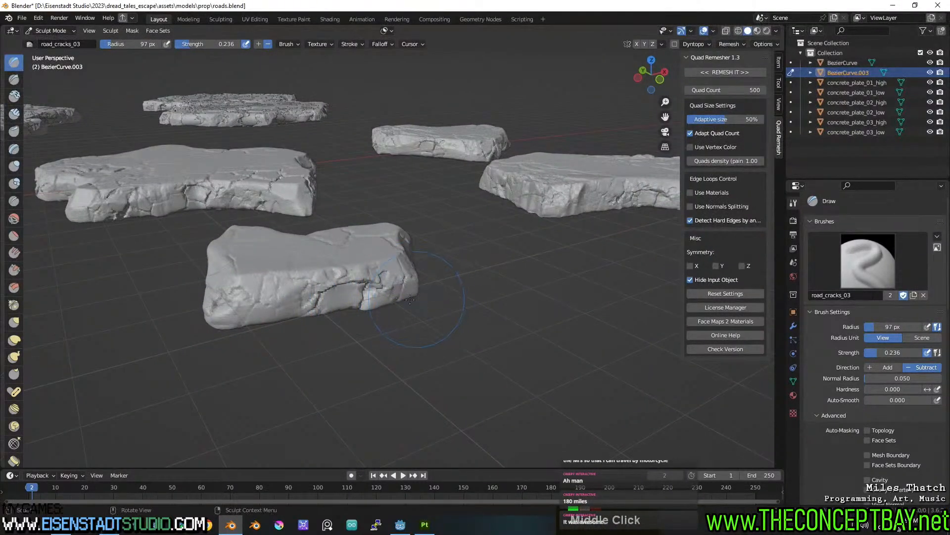
middle_drag(416, 298, 367, 341)
Step: Carve cracks into the concave inner side and the arm ends of the boomerang-shaped slab
scroll(366, 341, down, 3)
middle_drag(516, 291, 457, 348)
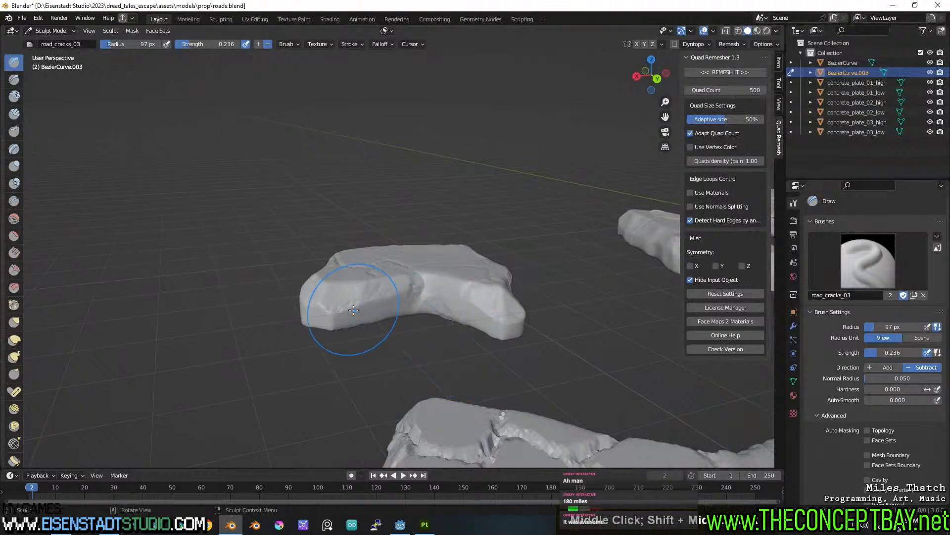
middle_drag(315, 292, 374, 323)
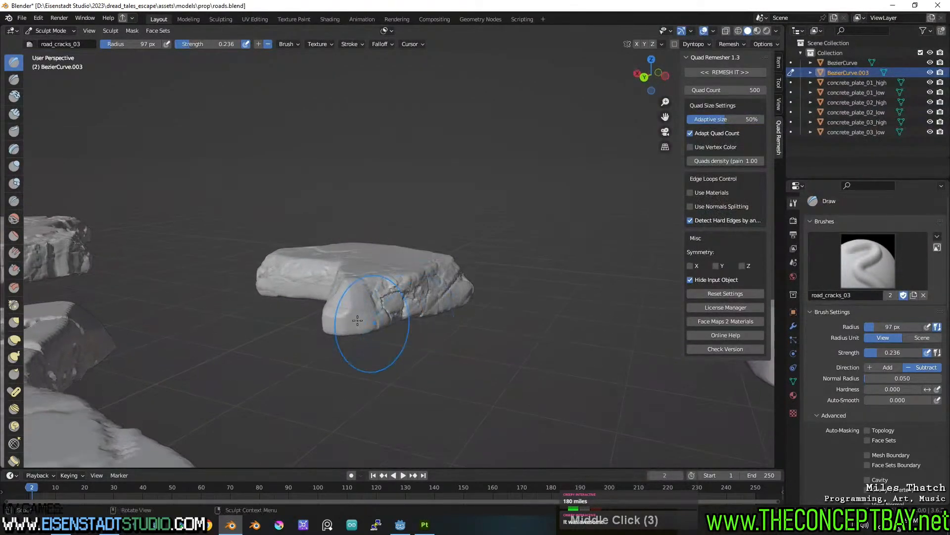
mouse_move(466, 304)
middle_down()
mouse_move(390, 314)
mouse_move(371, 337)
middle_up()
scroll(426, 309, down, 2)
Step: Add cracks to the remaining smooth corner of the boomerang-shaped slab
shift+middle_drag(436, 307, 238, 341)
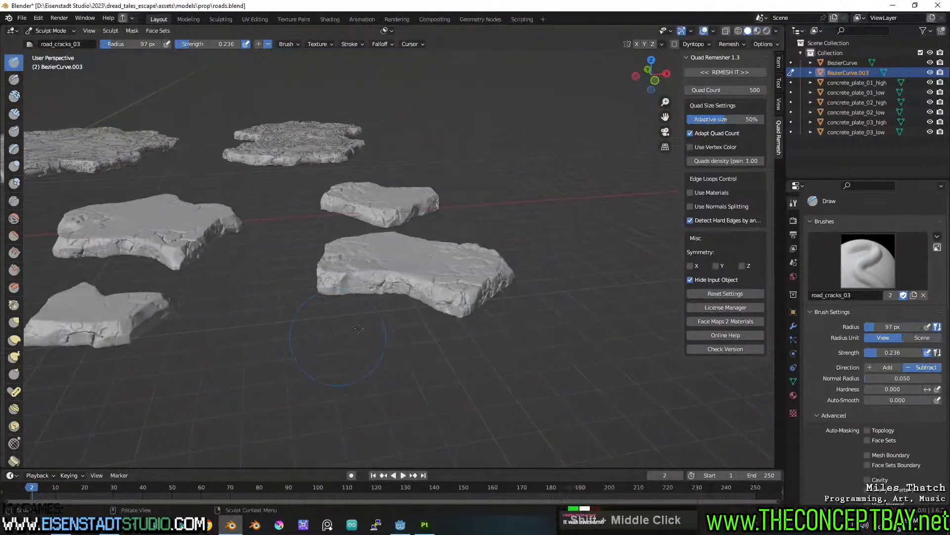
middle_drag(479, 278, 381, 271)
shift+middle_drag(543, 335, 331, 326)
scroll(332, 326, up, 1)
mouse_move(550, 357)
shift+middle_down()
mouse_move(327, 295)
mouse_move(376, 278)
mouse_move(420, 308)
shift+middle_up()
scroll(396, 302, up, 2)
middle_drag(472, 262, 333, 291)
middle_drag(491, 257, 359, 296)
shift+middle_drag(359, 296, 428, 292)
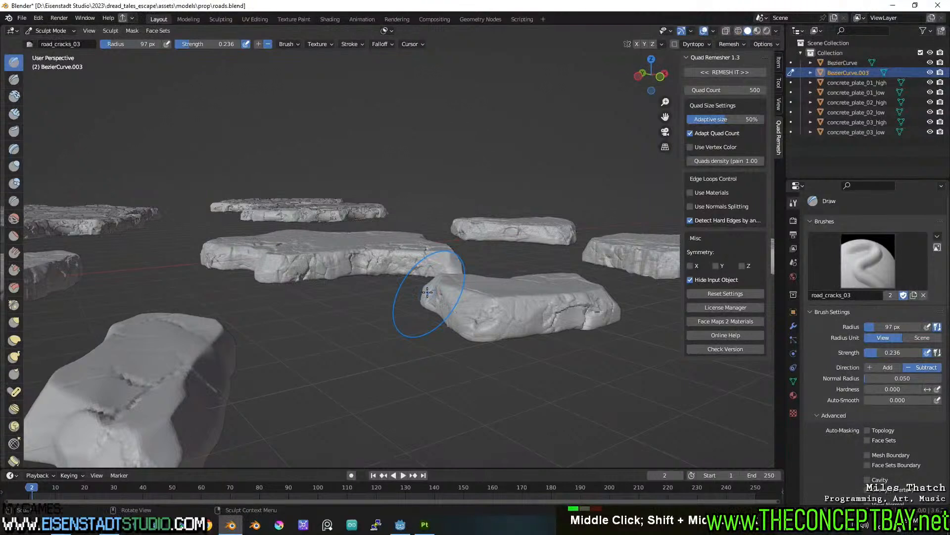
middle_drag(484, 319, 435, 350)
scroll(377, 317, up, 2)
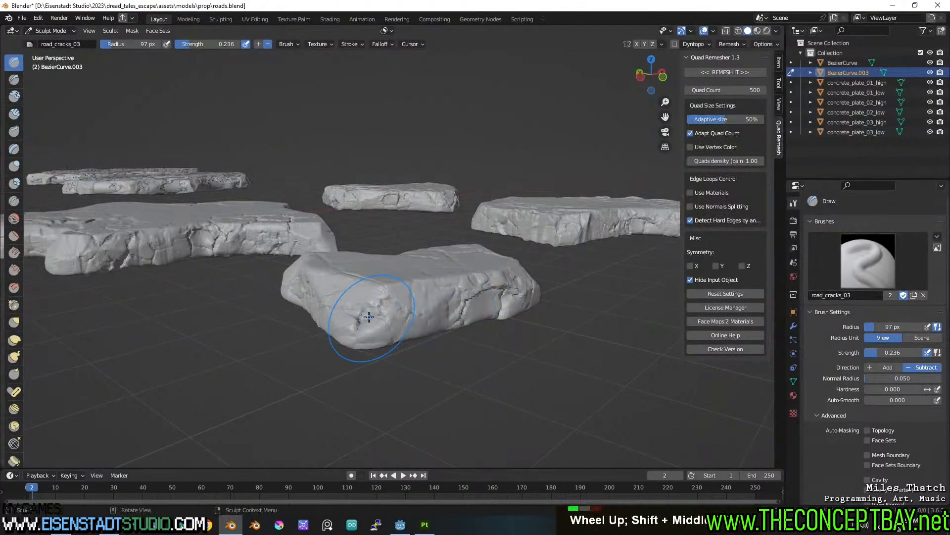
Step: Carve cracks along the front side of the elongated slab next to the boomerang-shaped one
scroll(371, 315, down, 4)
shift+middle_drag(220, 342, 335, 314)
scroll(335, 314, up, 2)
drag(299, 349, 537, 319)
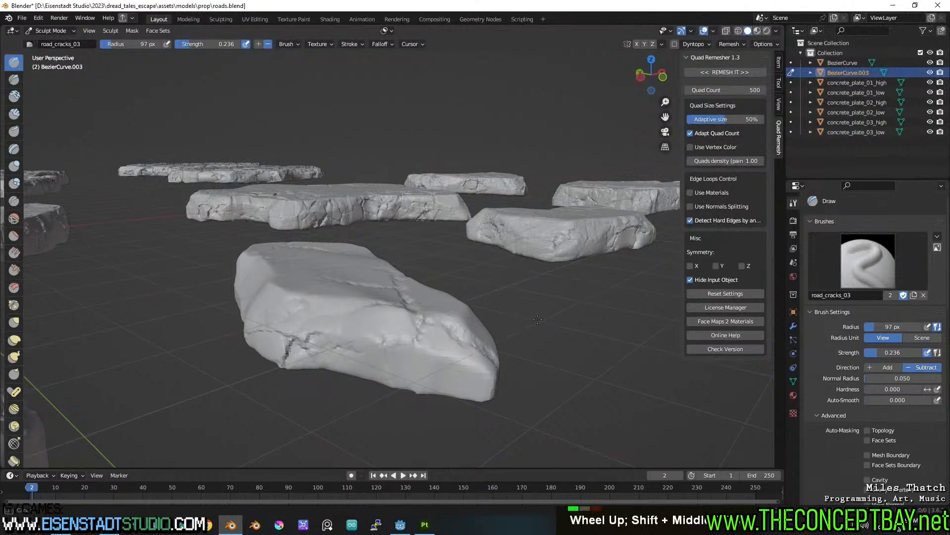
mouse_move(426, 358)
mouse_down()
mouse_move(445, 346)
mouse_move(485, 366)
mouse_up()
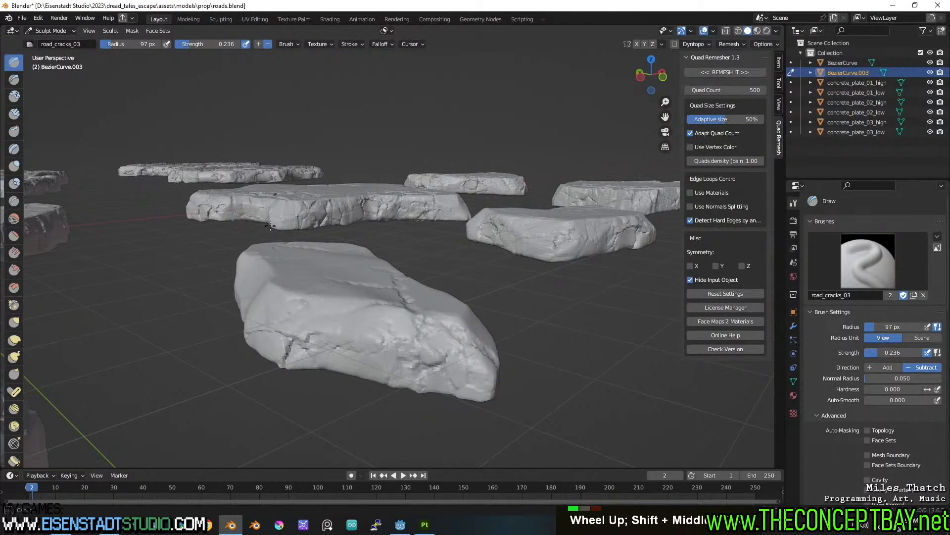
Step: Carve cracks along the smooth opposite long side of the elongated slab
middle_drag(291, 203, 188, 267)
scroll(183, 271, up, 3)
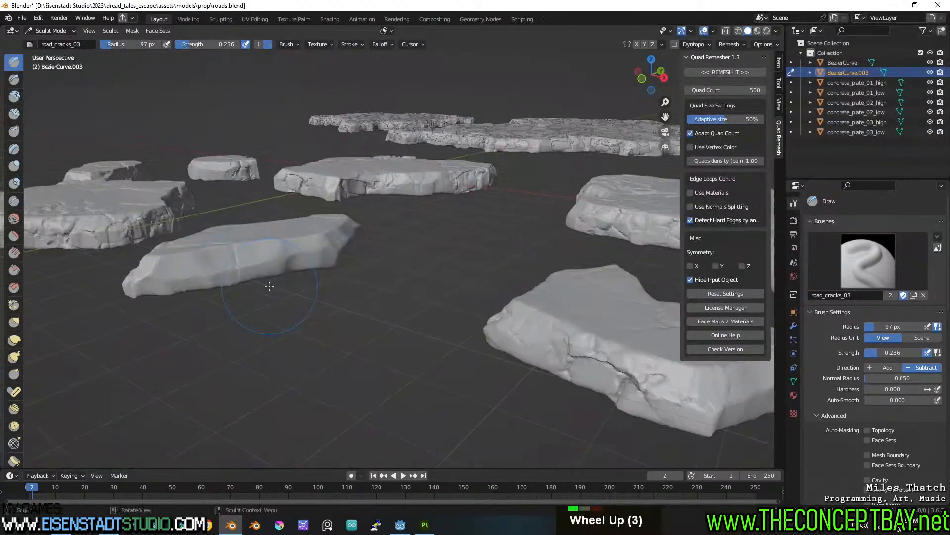
mouse_move(180, 272)
mouse_down()
mouse_move(158, 269)
mouse_move(266, 276)
mouse_move(297, 258)
mouse_up()
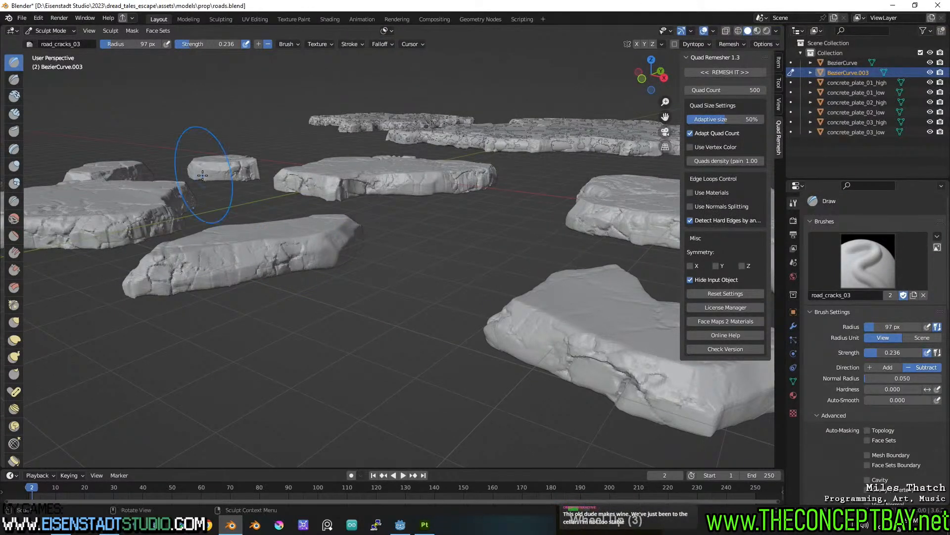
Step: Carve cracks into the smooth end face of the isolated narrow slab near the green axis line
middle_drag(198, 207, 233, 238)
shift+middle_drag(233, 238, 343, 256)
scroll(266, 270, down, 2)
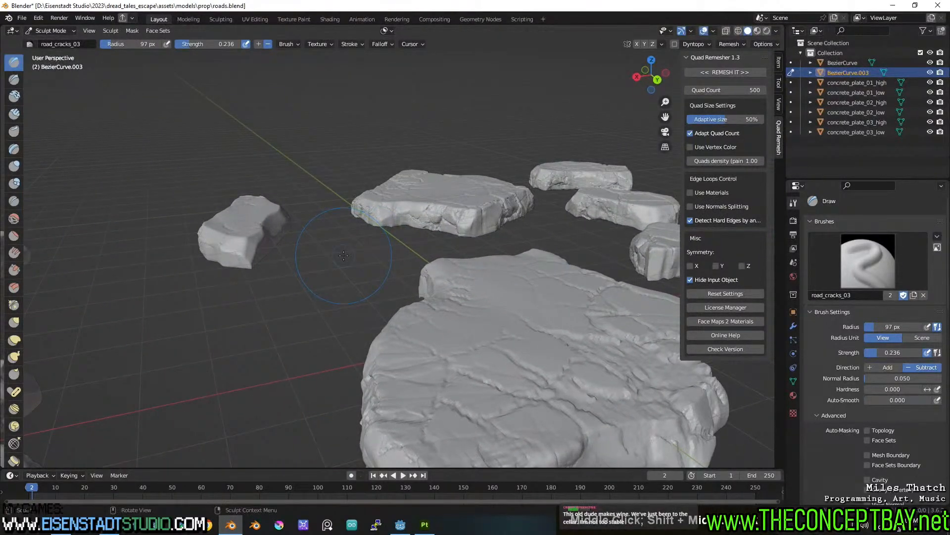
shift+middle_drag(319, 307, 397, 283)
middle_drag(326, 259, 365, 239)
shift+middle_drag(196, 331, 256, 311)
drag(256, 311, 414, 271)
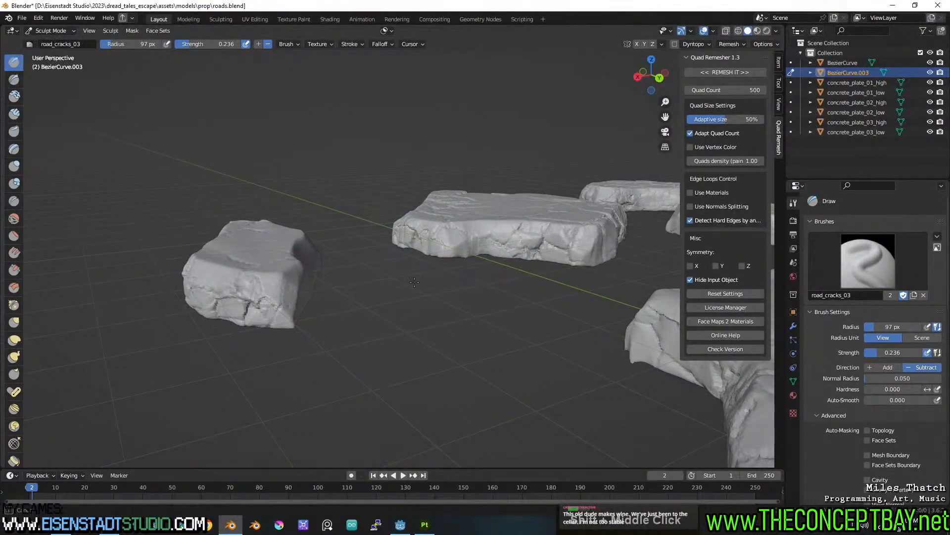
Step: Carve cracks along the smooth long side of the narrow slab near the green axis line, and undo the last stroke
middle_drag(437, 286, 147, 298)
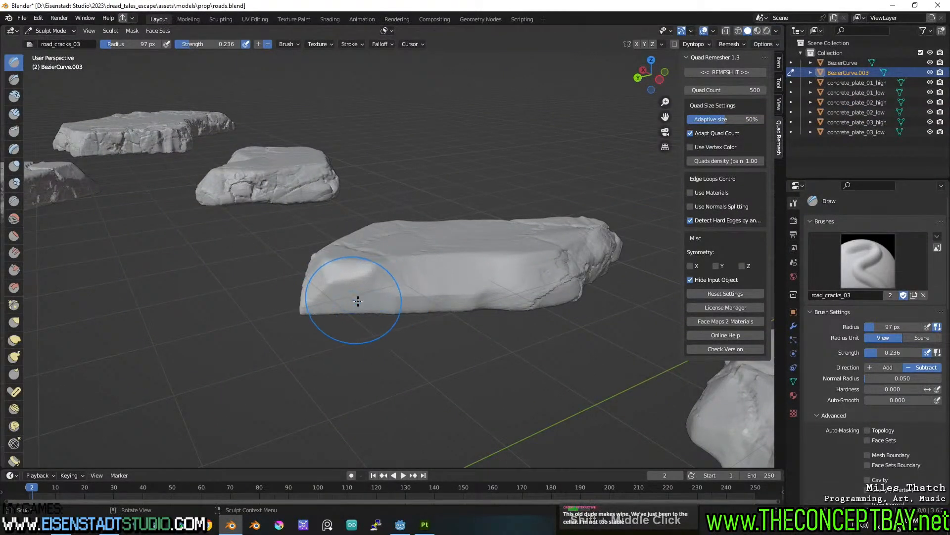
middle_drag(353, 301, 308, 308)
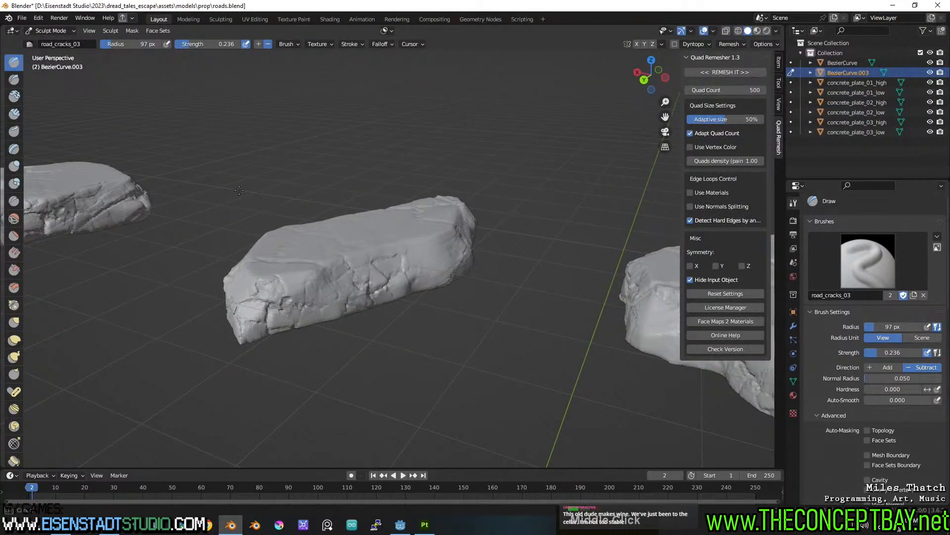
middle_drag(245, 179, 412, 278)
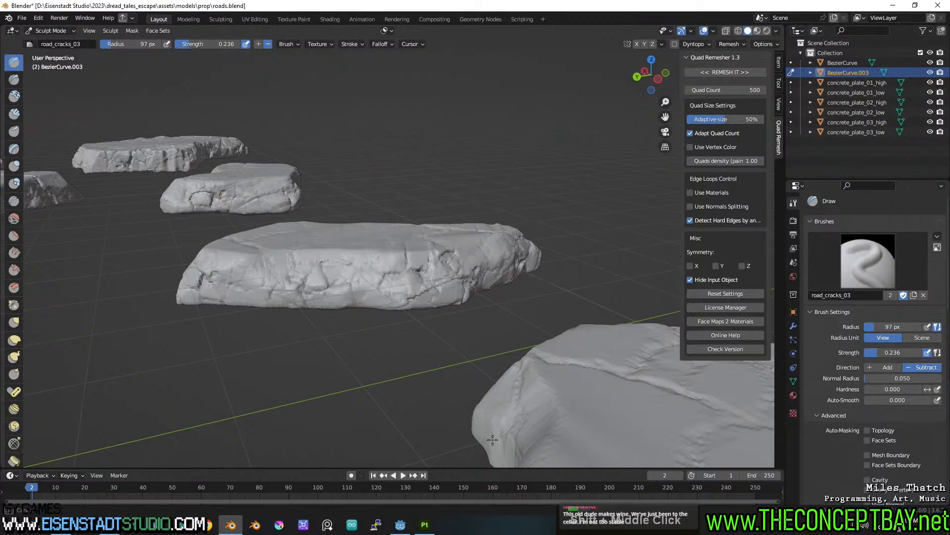
key(ctrl+z)
Step: Carve cracks into the front side and corner of the large slab ahead of the others
middle_drag(508, 333, 406, 298)
scroll(406, 298, down, 4)
shift+middle_drag(257, 297, 374, 302)
shift+middle_drag(374, 301, 363, 316)
scroll(354, 360, up, 3)
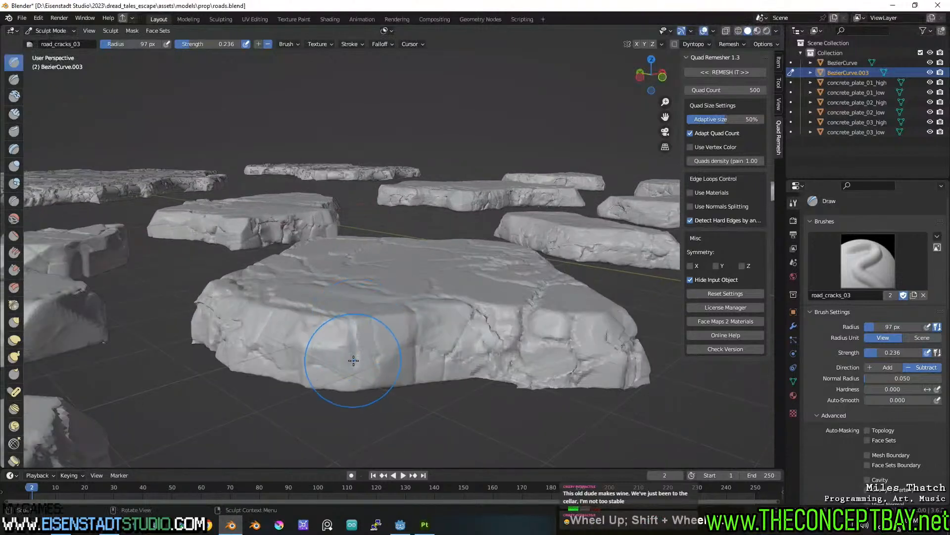
scroll(354, 360, down, 2)
shift+middle_drag(383, 347, 318, 311)
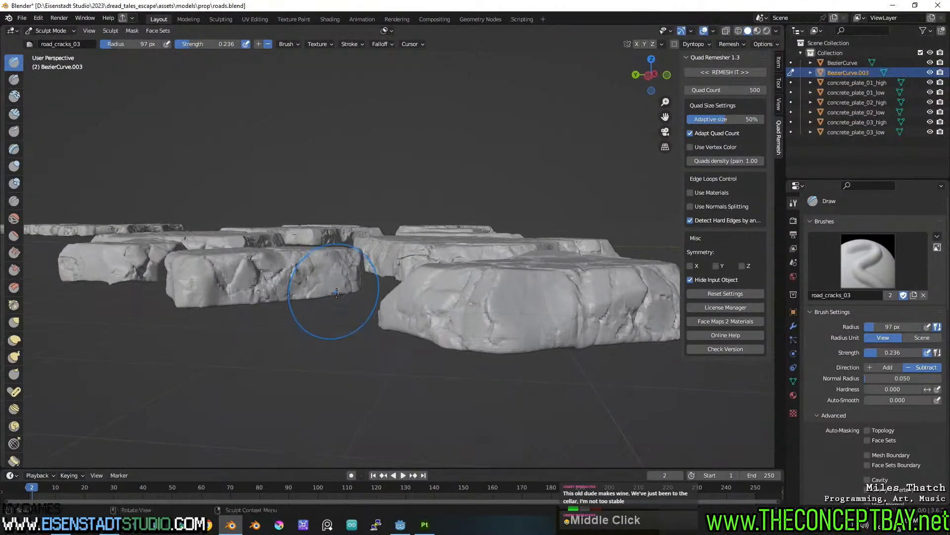
Step: Examine the crack detail on the side walls of the slabs from low angles around the group
middle_drag(484, 331, 342, 346)
shift+middle_drag(425, 341, 366, 342)
middle_drag(297, 342, 421, 317)
middle_drag(346, 327, 379, 314)
mouse_move(487, 356)
shift+middle_down()
mouse_move(396, 333)
mouse_move(421, 322)
mouse_move(483, 350)
shift+middle_up()
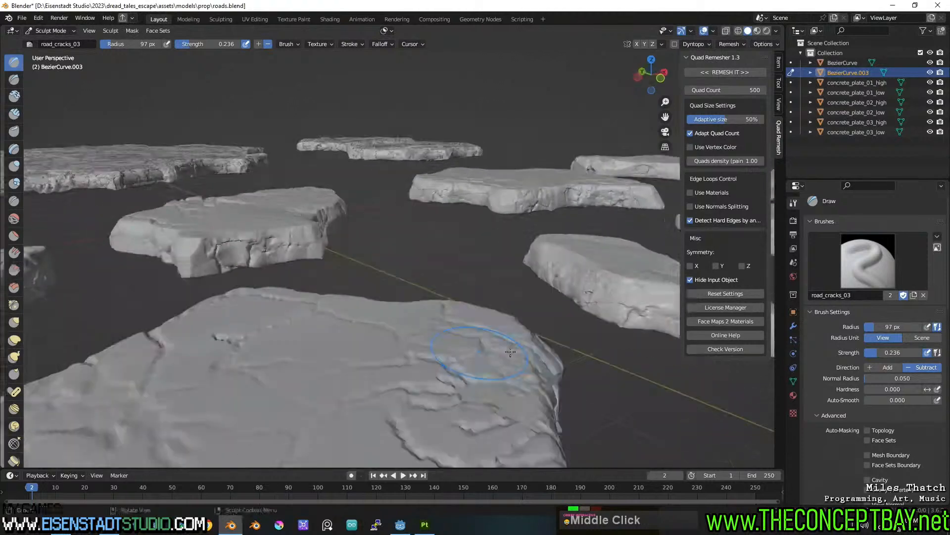
middle_drag(421, 342, 465, 327)
shift+middle_drag(466, 342, 426, 327)
middle_drag(317, 342, 376, 356)
mouse_move(396, 364)
shift+middle_down()
mouse_move(360, 371)
mouse_move(411, 366)
mouse_move(408, 358)
shift+middle_up()
scroll(361, 366, up, 2)
scroll(412, 367, down, 3)
middle_drag(378, 351, 418, 353)
scroll(418, 353, up, 2)
shift+middle_drag(534, 361, 452, 353)
shift+drag(452, 353, 450, 349)
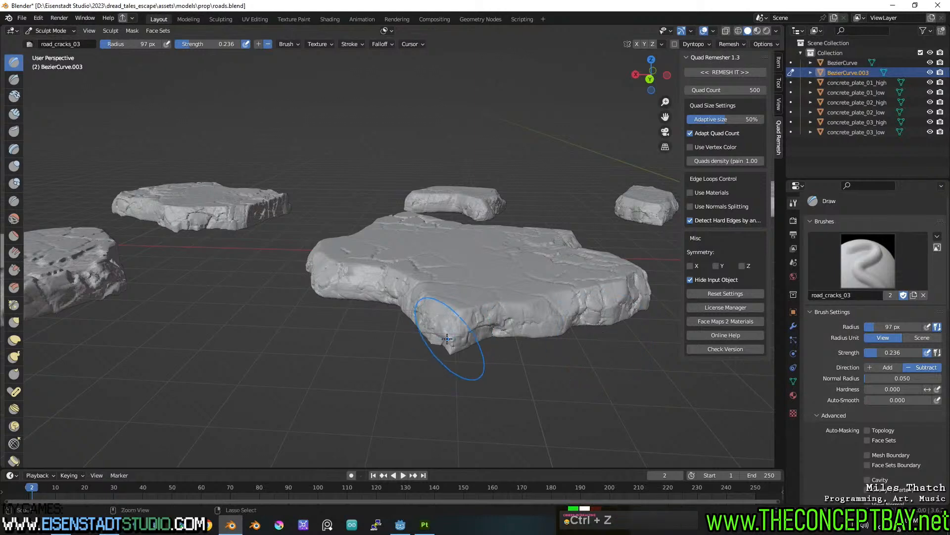
Step: Review all the cracked slabs from above and save the file
scroll(564, 337, up, 2)
shift+middle_drag(564, 337, 318, 371)
scroll(495, 372, down, 4)
scroll(494, 374, down, 3)
scroll(494, 373, up, 1)
scroll(346, 352, up, 3)
shift+middle_drag(112, 356, 313, 336)
scroll(313, 336, up, 1)
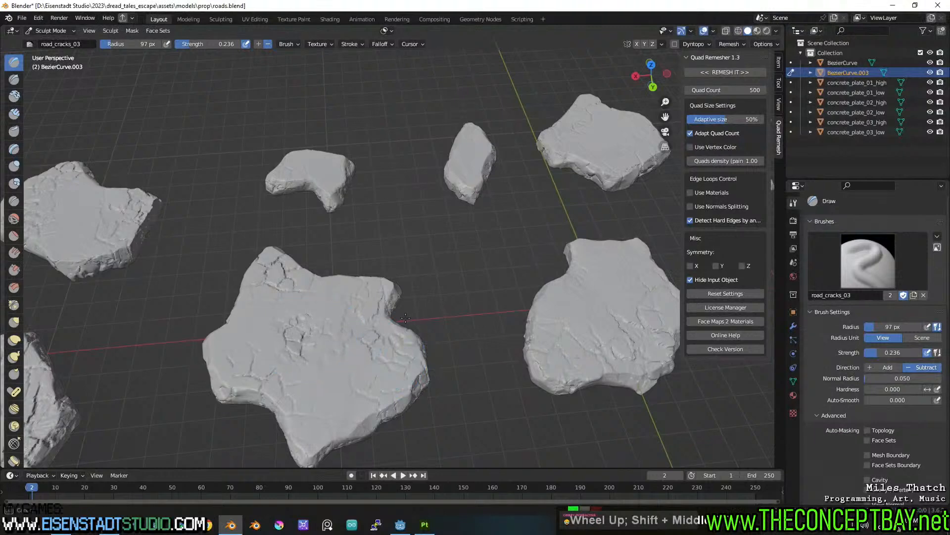
scroll(425, 308, up, 3)
middle_drag(403, 350, 409, 307)
scroll(408, 308, down, 3)
shift+middle_drag(421, 267, 383, 317)
middle_drag(383, 317, 400, 301)
key(ctrl+s)
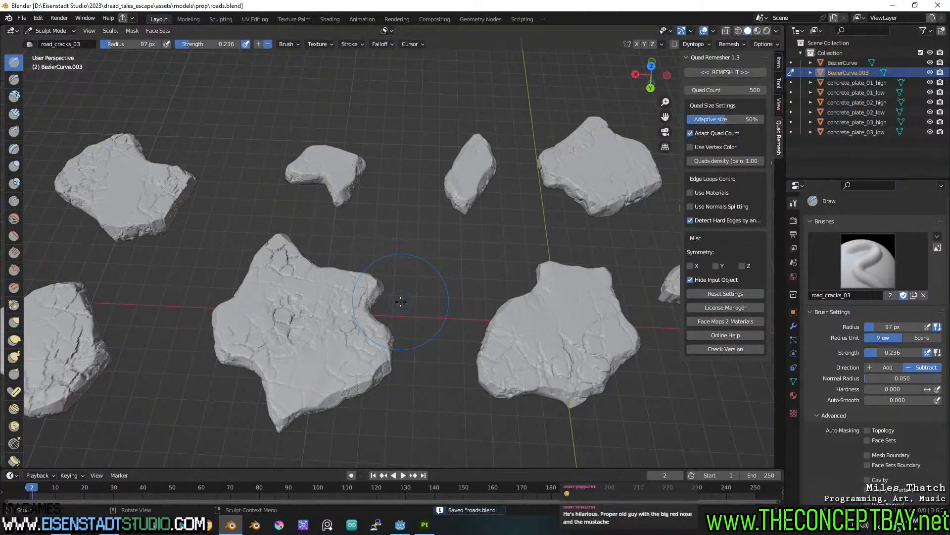
Step: Examine the slabs near the green axis line up close and save the file again
middle_drag(432, 299, 607, 250)
scroll(420, 256, up, 5)
scroll(439, 270, up, 5)
scroll(448, 281, down, 3)
scroll(366, 265, up, 3)
scroll(227, 183, up, 1)
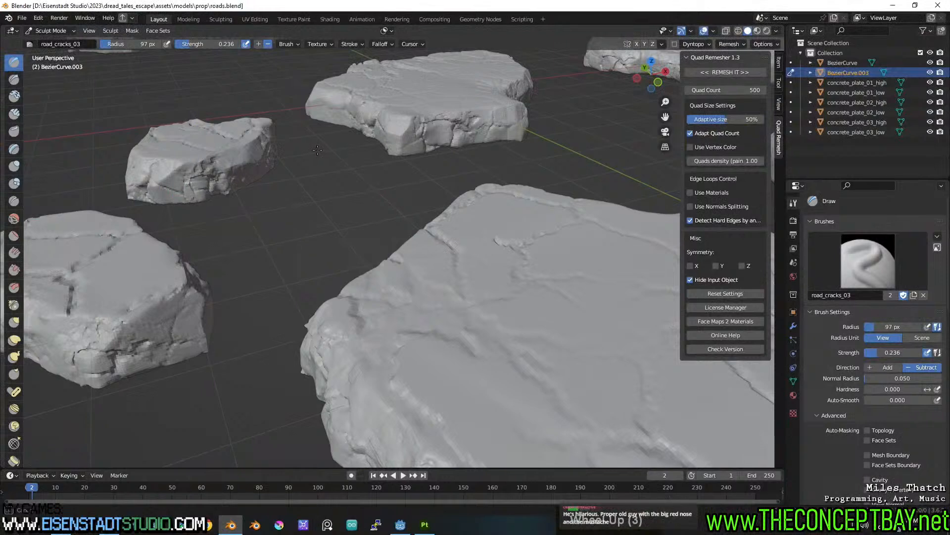
drag(317, 150, 321, 154)
scroll(374, 242, down, 6)
shift+middle_drag(515, 287, 393, 267)
scroll(393, 266, down, 1)
key(ctrl+s)
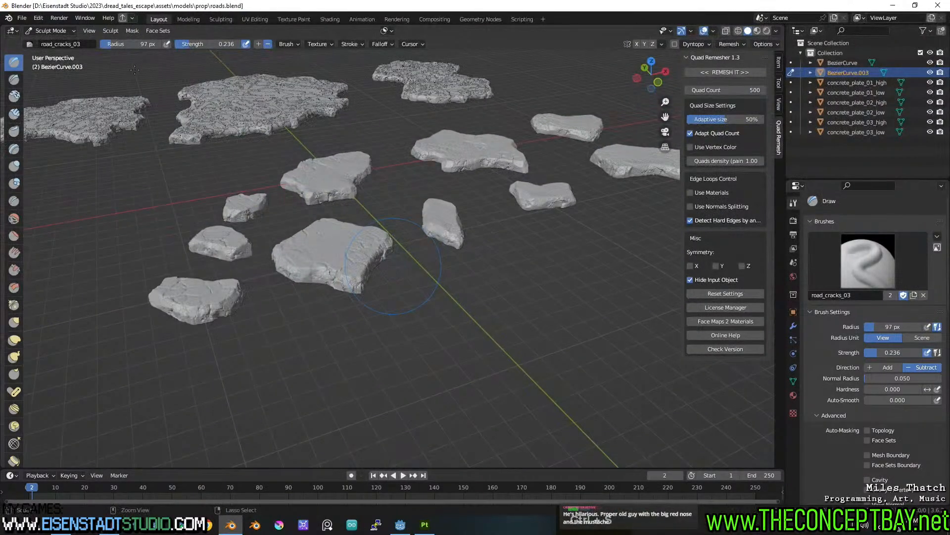
Step: Leave sculpting and separate the whole slab mesh by loose parts into individual objects
click(59, 32)
click(53, 40)
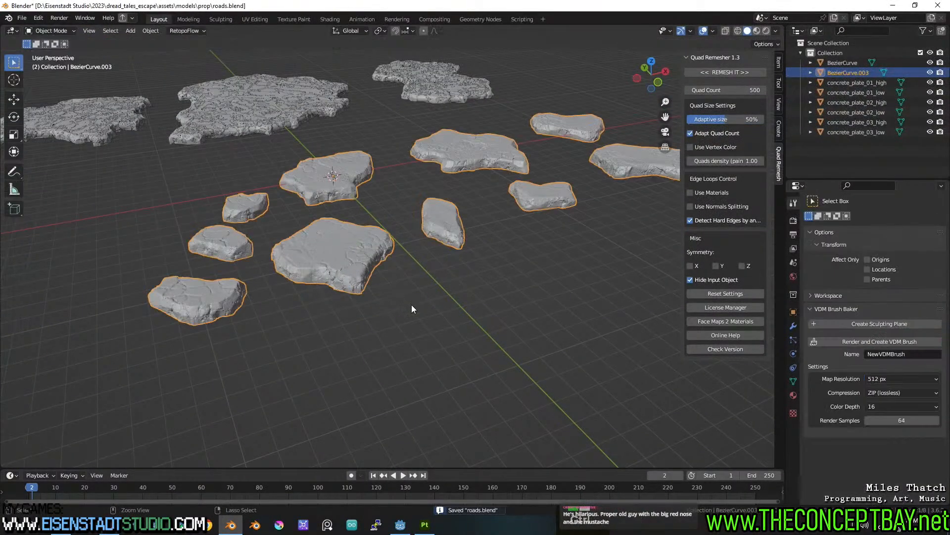
middle_drag(421, 295, 390, 323)
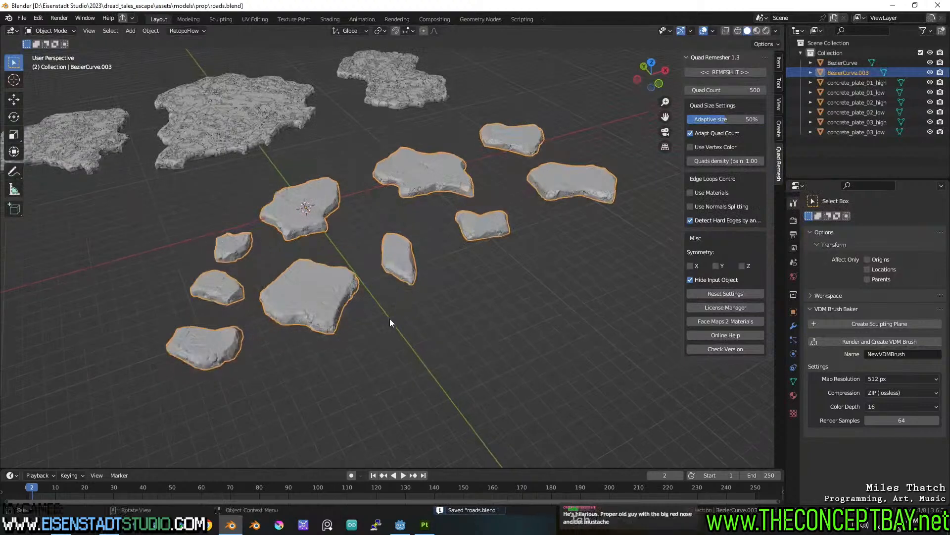
key(Tab)
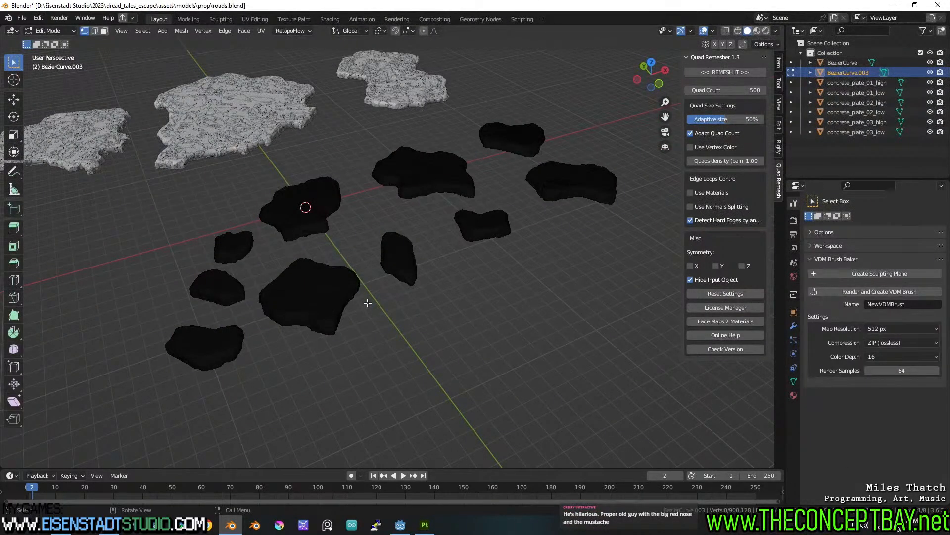
key(a)
key(p)
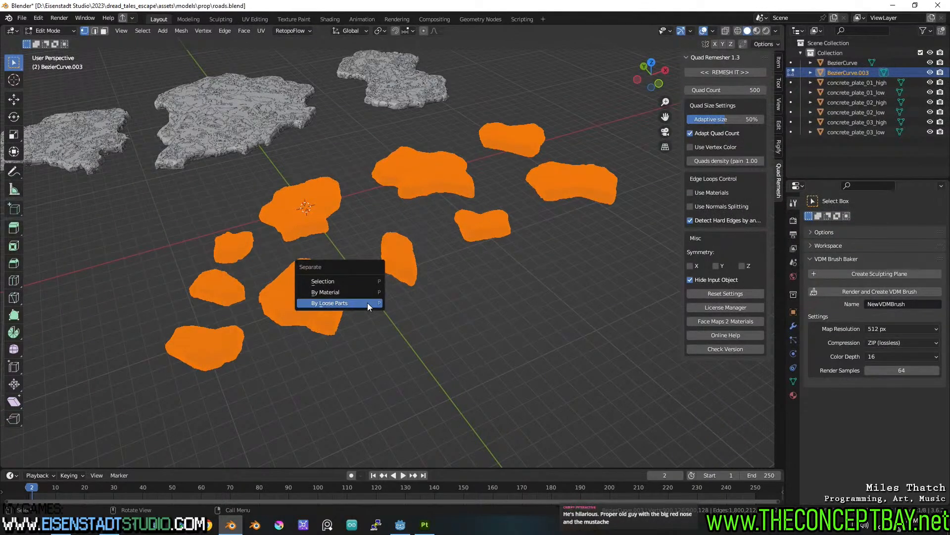
click(367, 302)
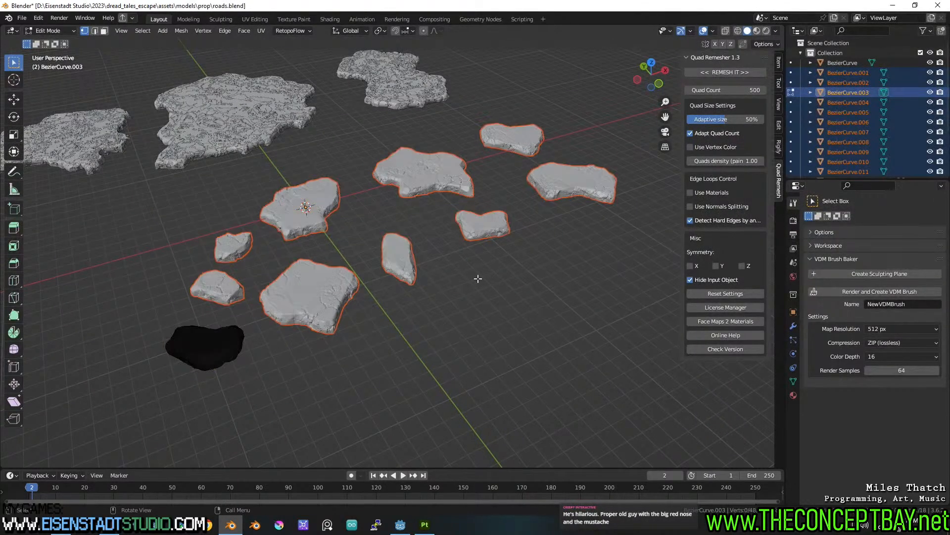
key(Tab)
Step: Select all the separated slabs and set their origins to Center of Mass (Volume)
click(325, 222)
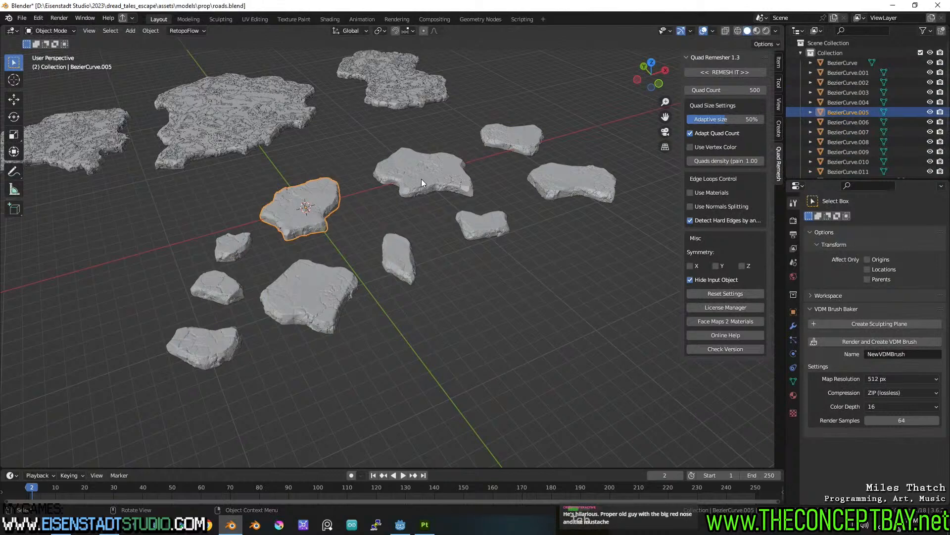
click(460, 183)
shift+drag(594, 292, 415, 135)
shift+drag(360, 166, 203, 388)
right_click(215, 366)
mouse_move(215, 367)
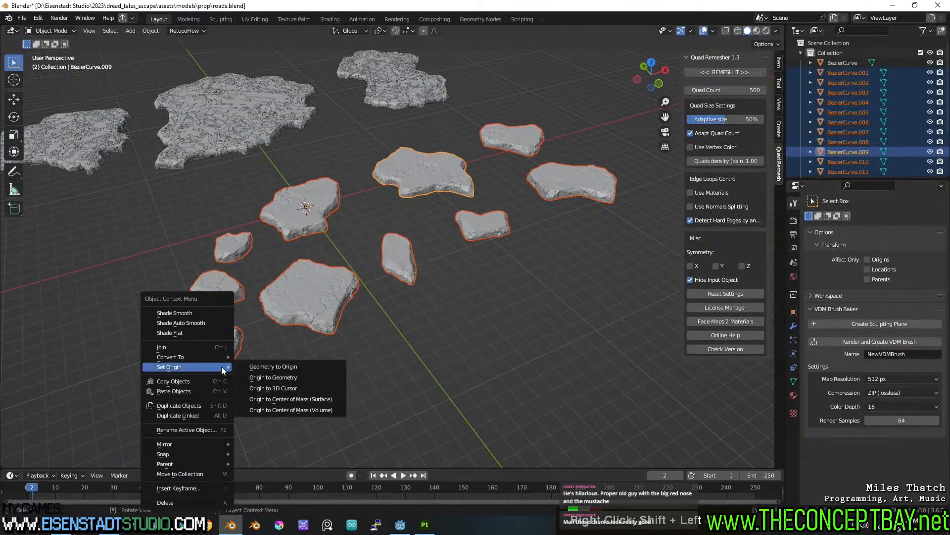
click(291, 389)
right_click(289, 307)
mouse_move(288, 307)
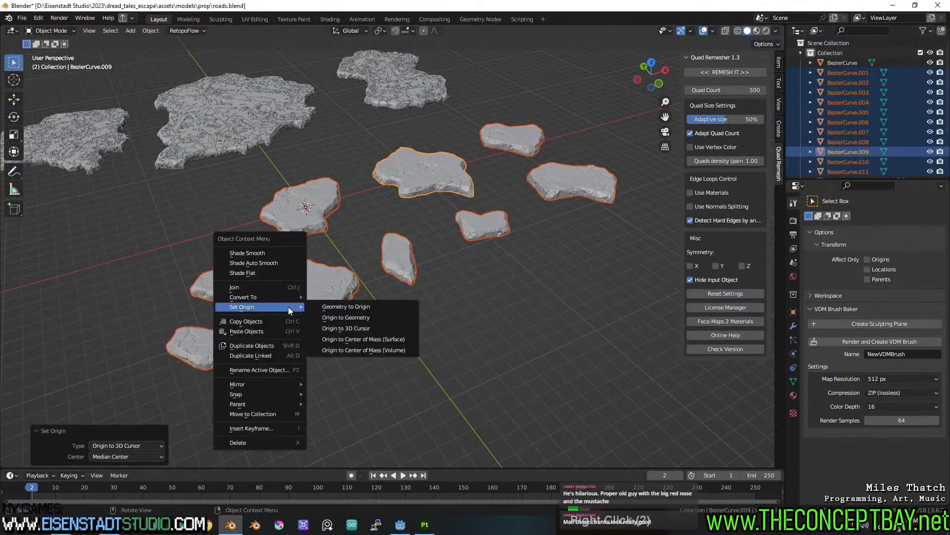
click(355, 350)
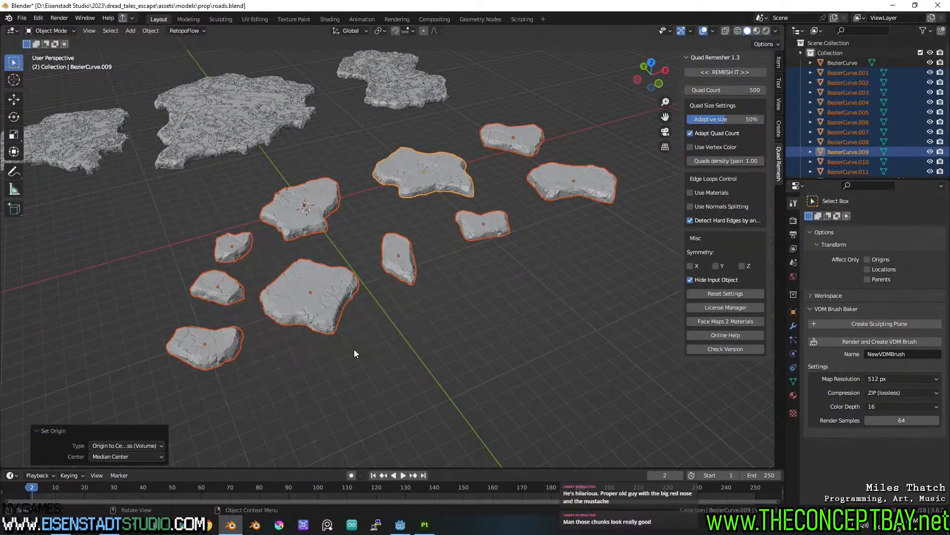
Step: Select the group of separated slabs, leaving out the large slab at the 3D cursor
middle_drag(363, 296, 346, 251)
click(338, 301)
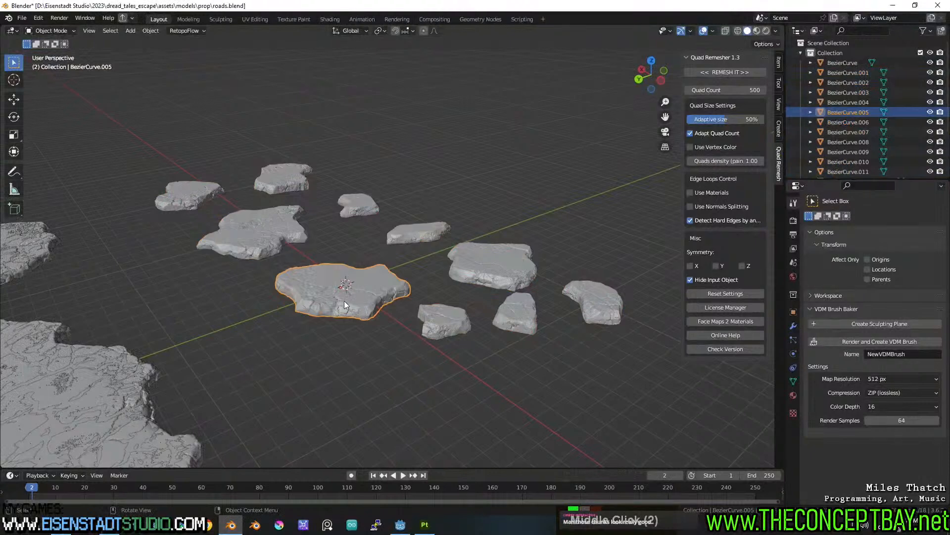
key(a)
shift+click(341, 312)
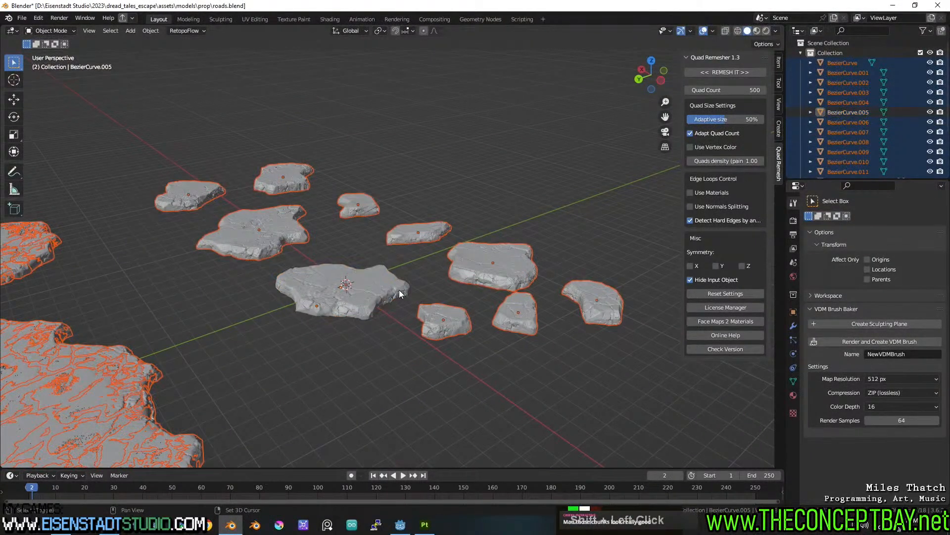
click(358, 311)
drag(183, 120, 501, 318)
shift+drag(679, 442, 402, 250)
shift+click(384, 297)
shift+click(384, 296)
shift+click(391, 295)
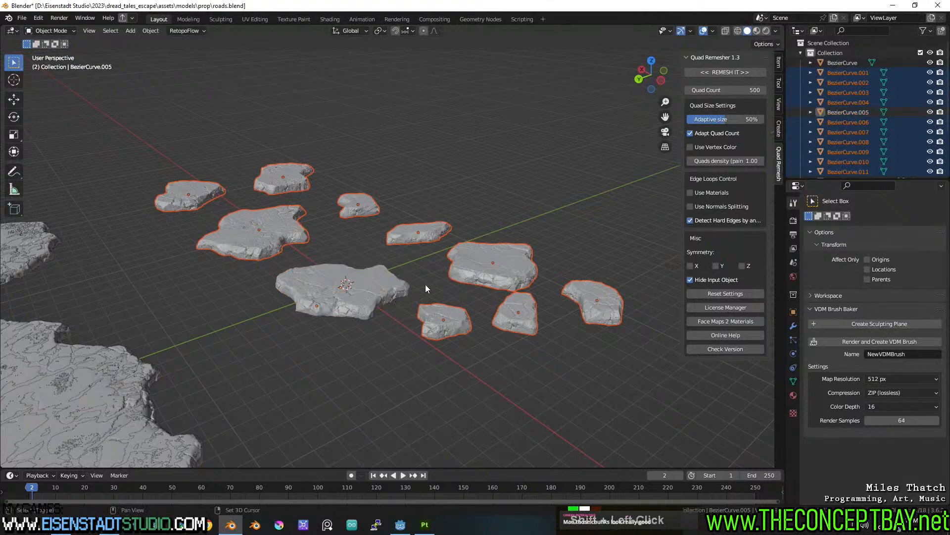
Step: Deselect the remaining visible slabs to isolate the stray BezierCurve.006, then move it away and remove it
shift+click(468, 277)
shift+click(490, 273)
shift+click(455, 317)
shift+click(455, 317)
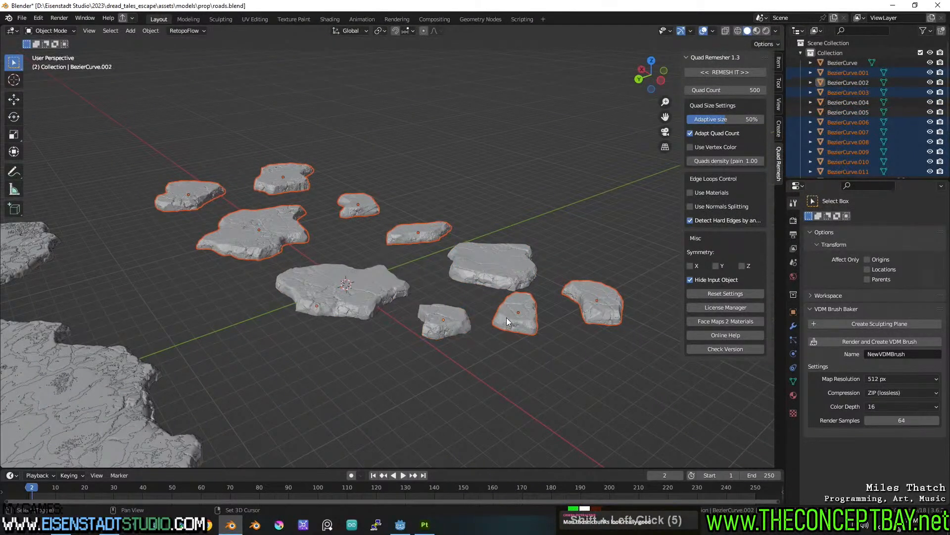
shift+click(582, 305)
shift+click(582, 305)
shift+click(409, 245)
shift+click(409, 245)
shift+click(350, 201)
shift+click(351, 200)
shift+click(198, 182)
shift+click(198, 182)
shift+click(245, 233)
shift+click(245, 233)
key(g)
click(481, 159)
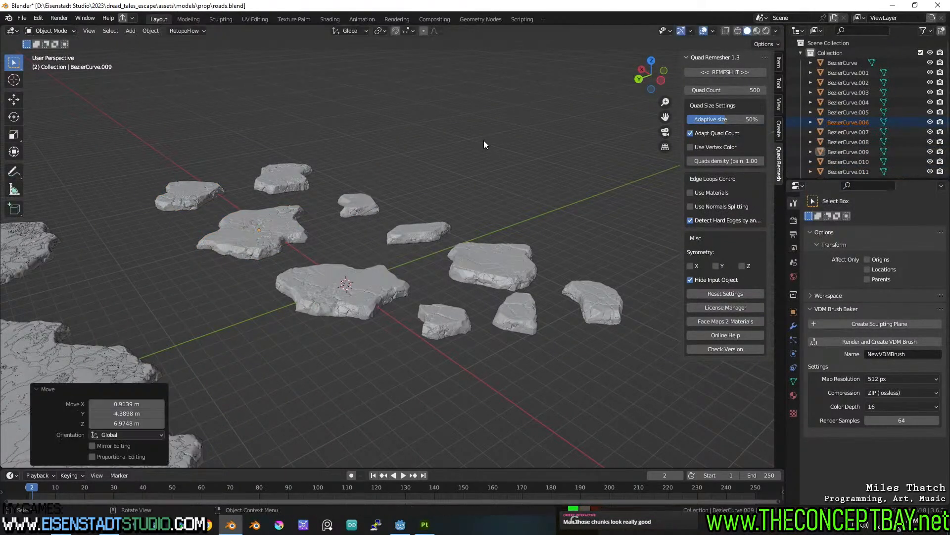
middle_drag(483, 143, 473, 151)
Step: Select the leftover BezierCurve object on its own and delete it
drag(277, 172, 513, 340)
middle_drag(514, 340, 608, 387)
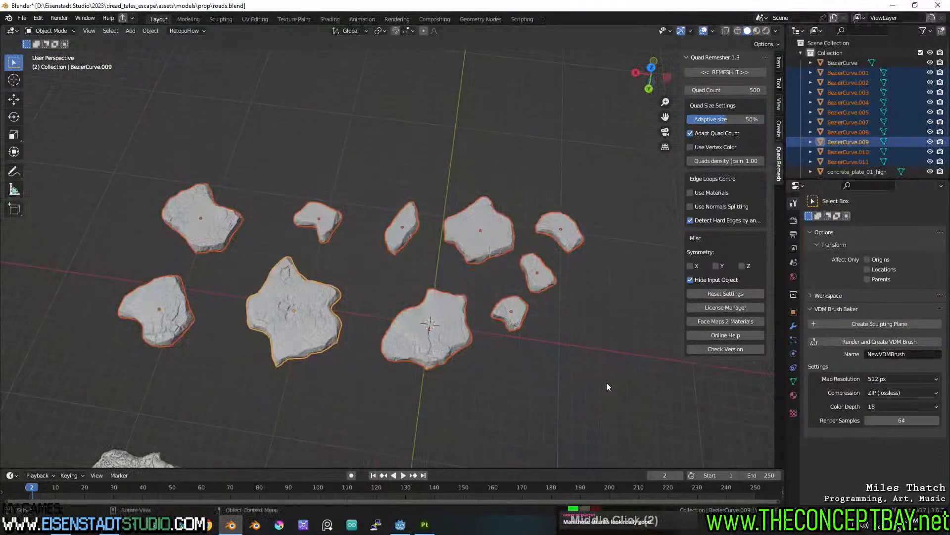
click(843, 63)
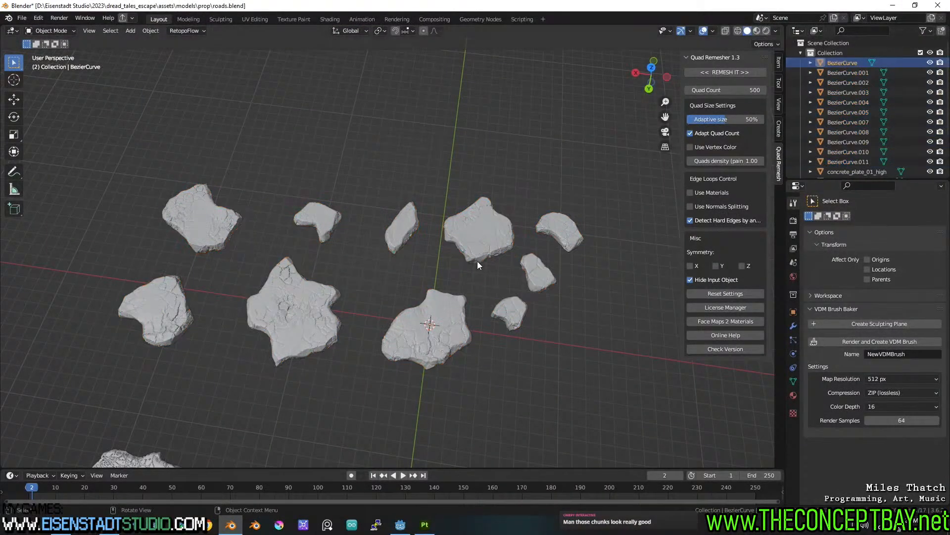
scroll(476, 267, down, 6)
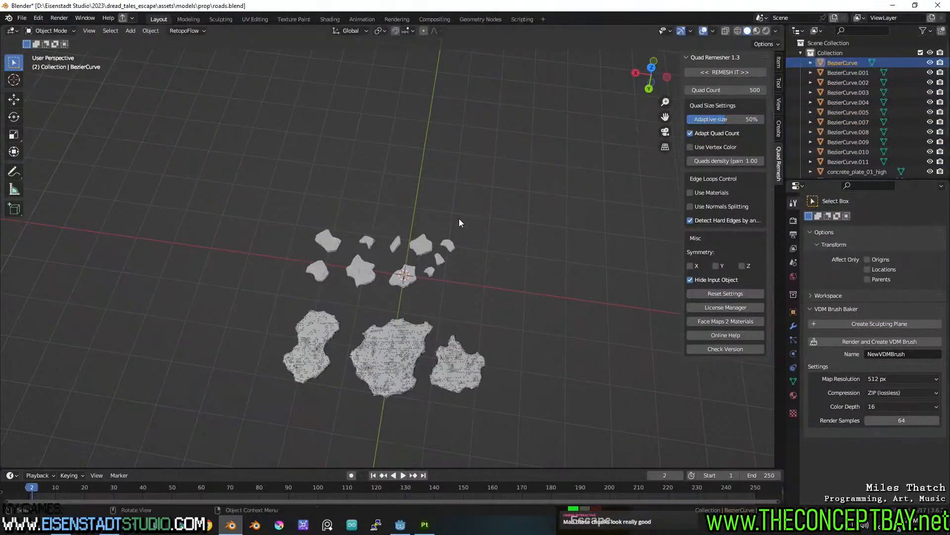
key(Escape)
scroll(459, 218, up, 3)
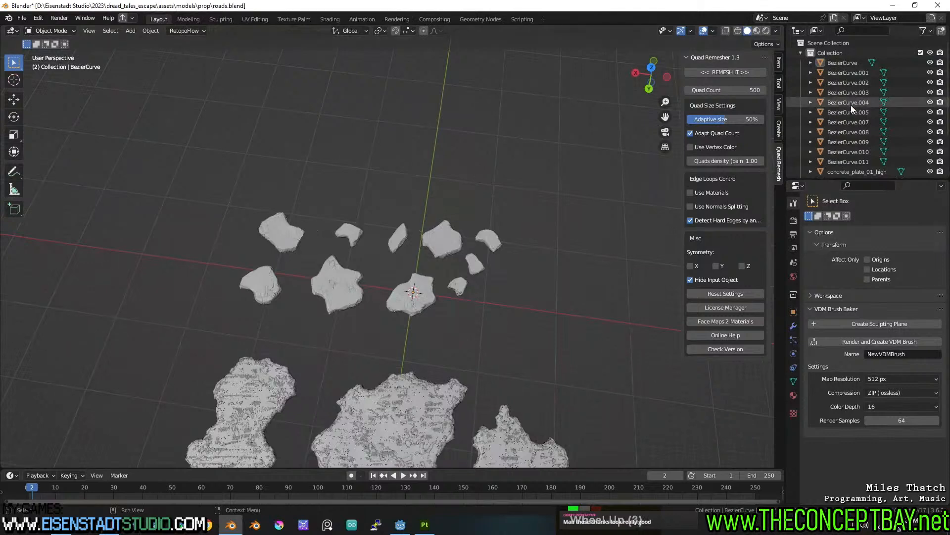
key(x)
click(479, 225)
Step: Select all ten slabs and make the large one at the 3D cursor the active object
drag(172, 201, 531, 317)
middle_drag(541, 315, 551, 314)
key(F2)
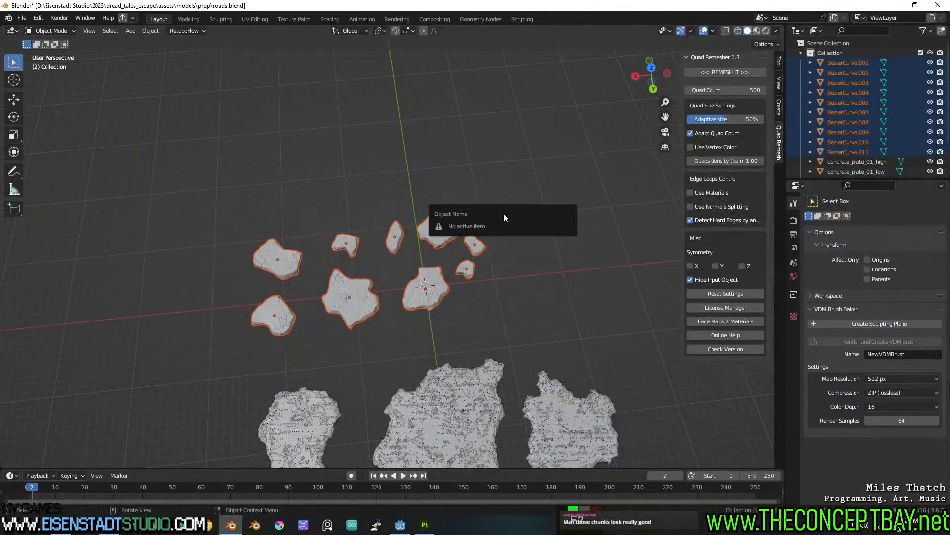
shift+click(420, 277)
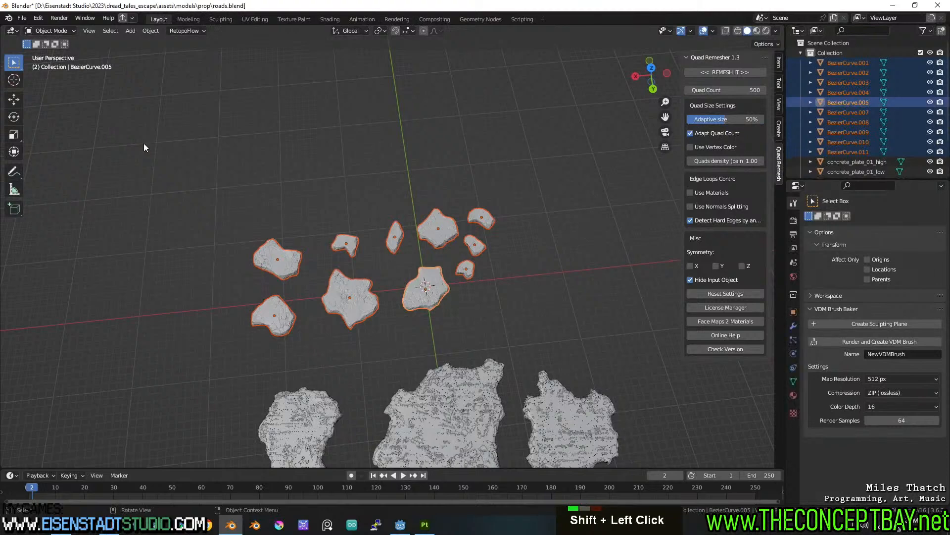
Step: Batch rename the selected slabs with type Set Name, using the new name concrete_plate_med_
click(38, 18)
click(59, 133)
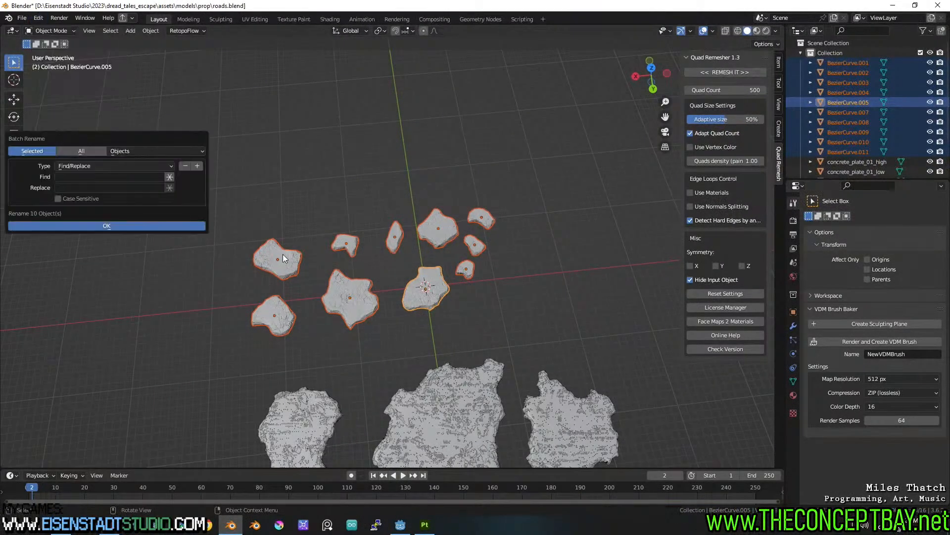
click(87, 165)
double_click(79, 185)
double_click(107, 187)
text(c)
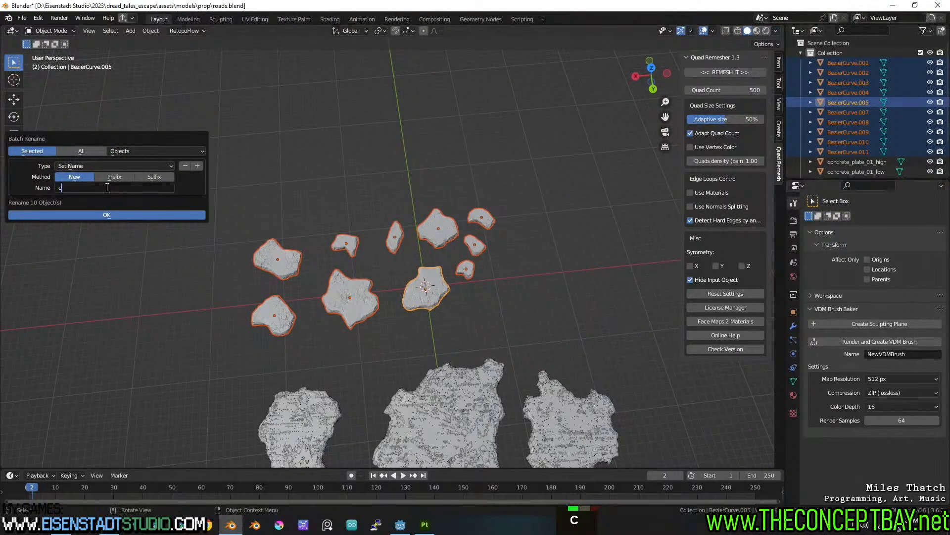
text(oncrete_plate)
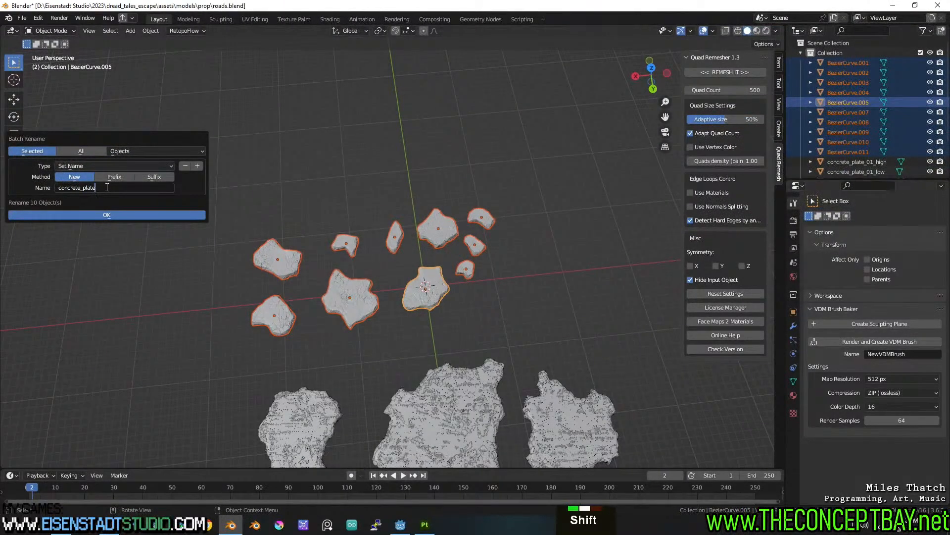
text(_small)
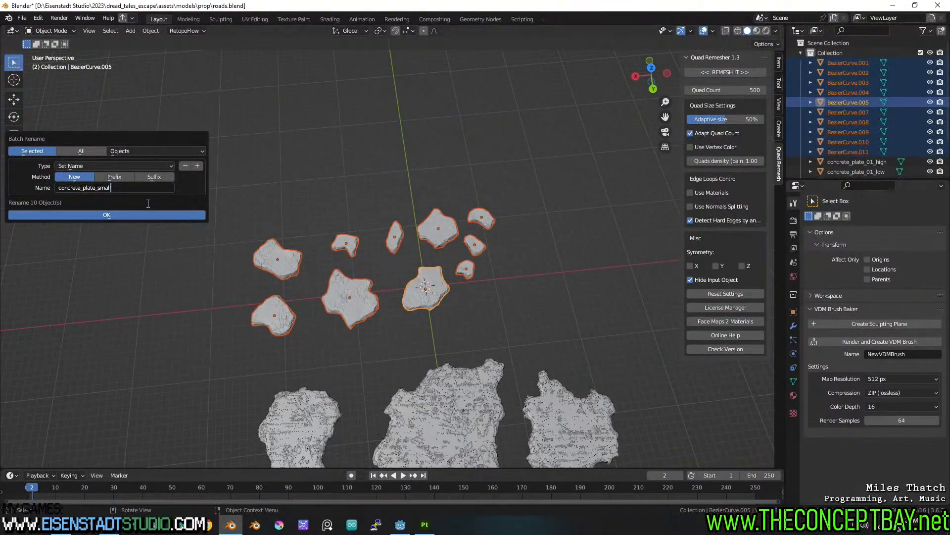
key(BackSpace)
key(BackSpace)
text(med_)
key(Return)
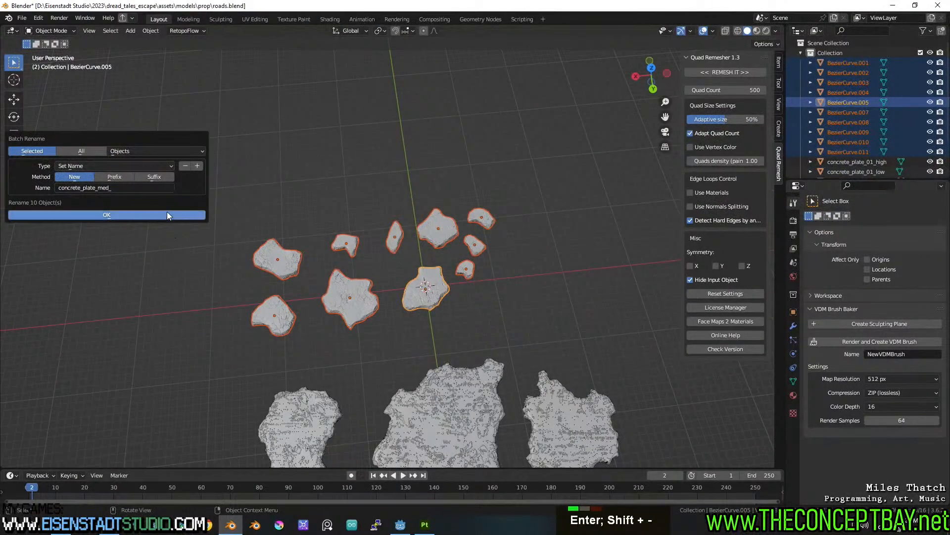
click(167, 212)
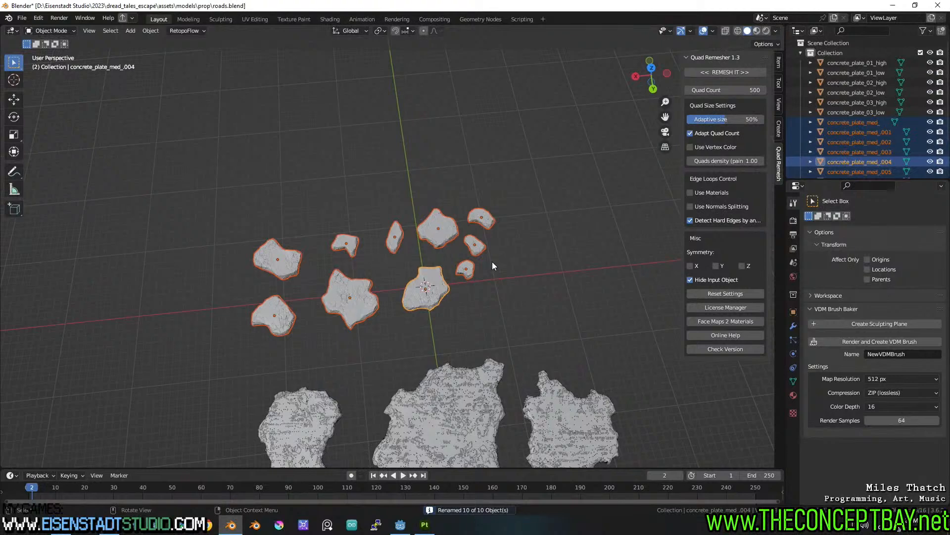
scroll(892, 138, down, 3)
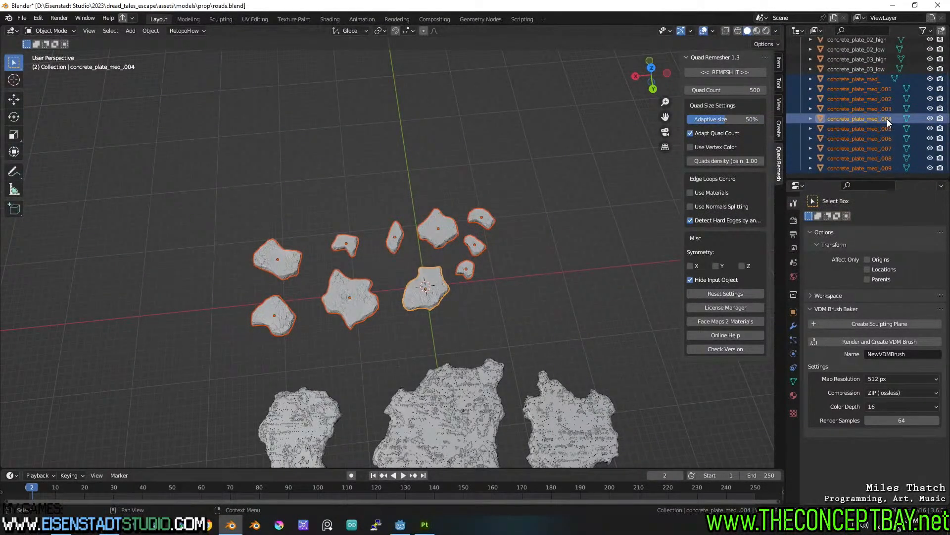
click(38, 22)
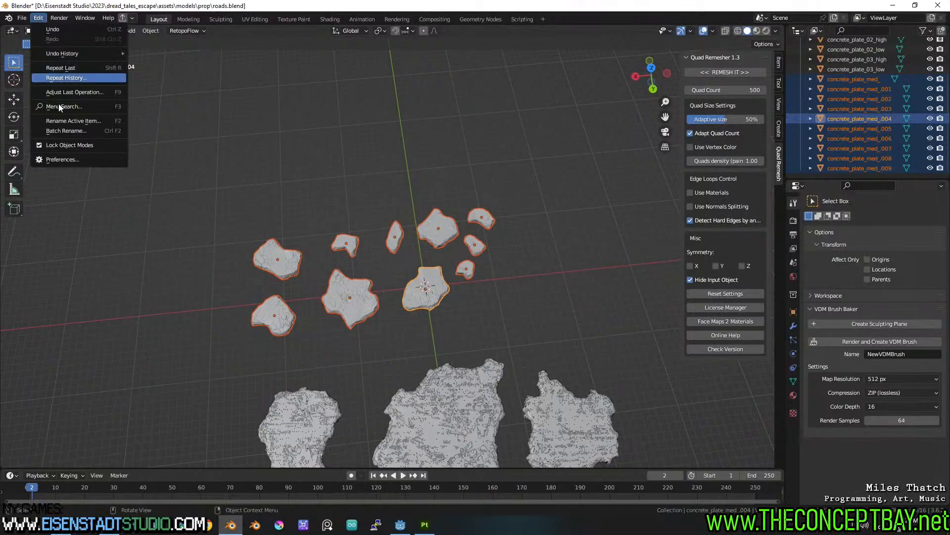
click(503, 192)
drag(518, 188, 464, 283)
shift+click(395, 240)
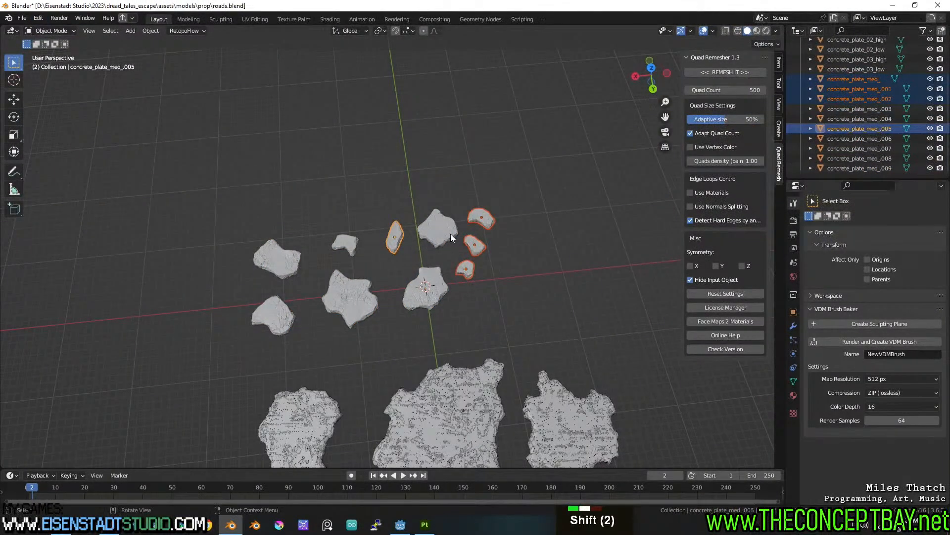
Step: Move the larger slab among the small ones about 13.8 m along X, and move the displaced small slab back along X into the small group
click(447, 231)
key(g)
key(x)
click(375, 236)
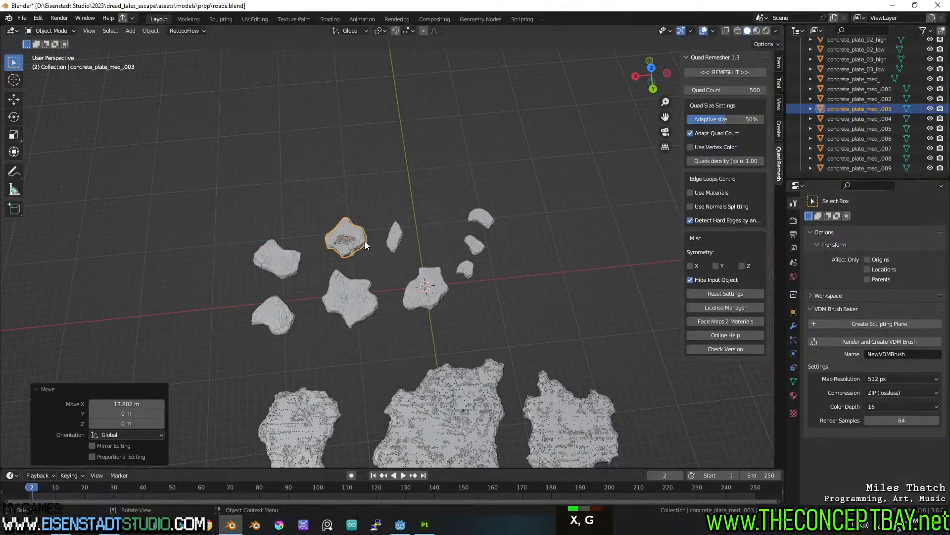
double_click(349, 241)
key(g)
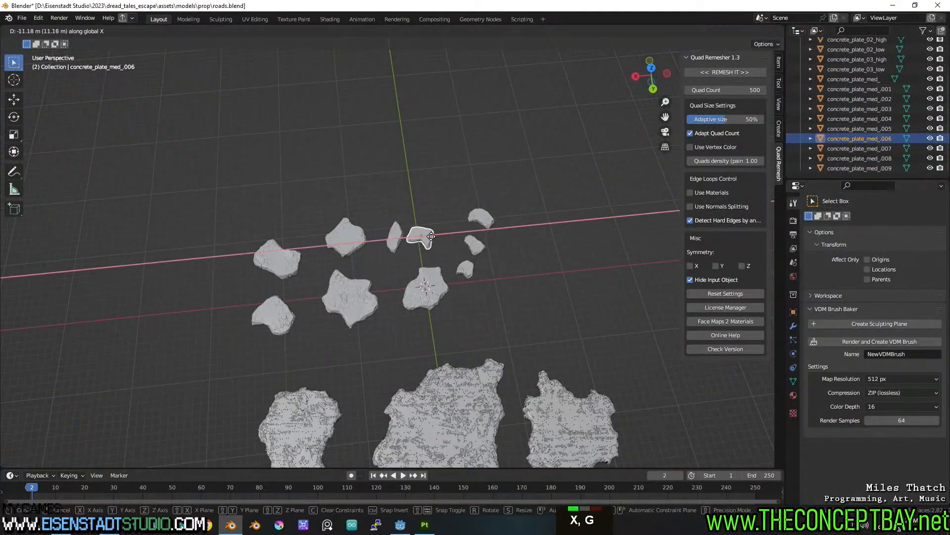
click(426, 240)
Step: Select the five small slabs and batch rename them with Set Name to the new name concrete_plate_small_
shift+click(397, 221)
shift+drag(460, 201, 499, 279)
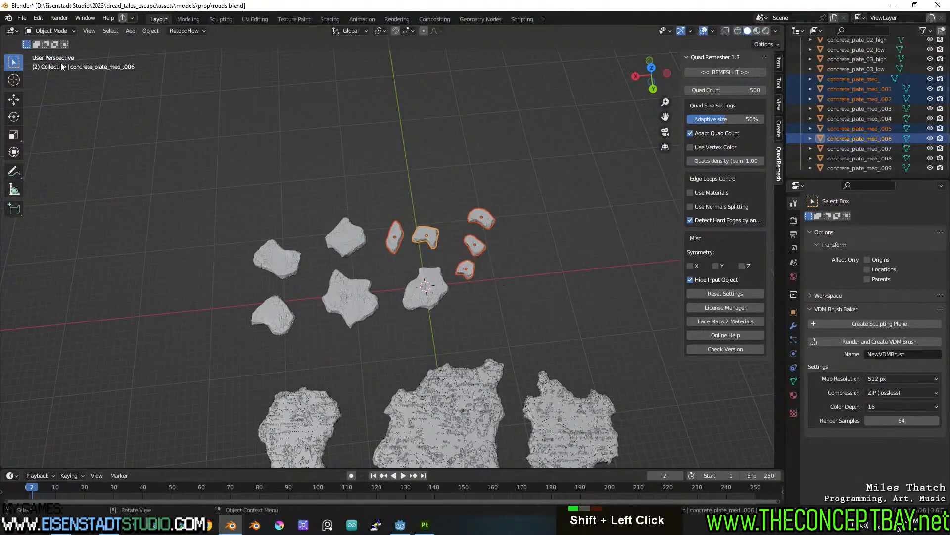
click(37, 22)
click(71, 136)
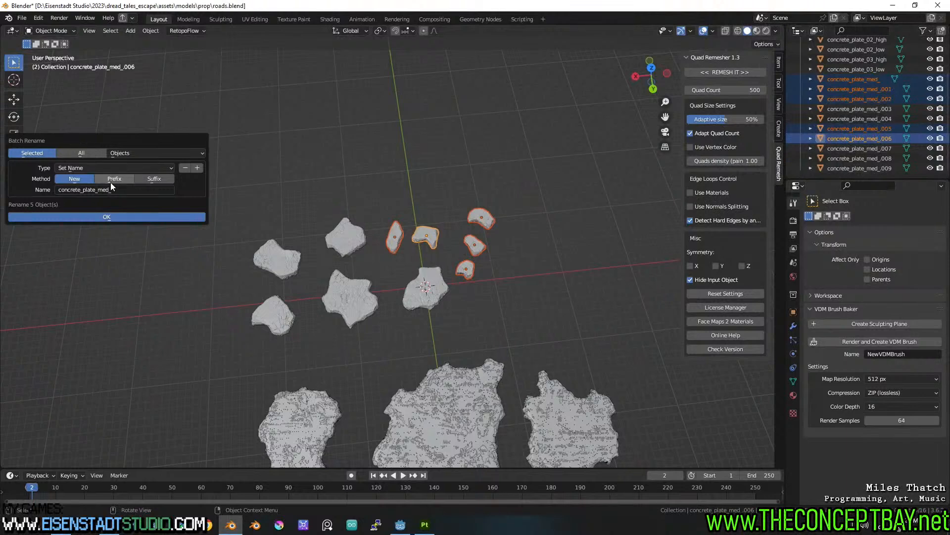
double_click(121, 189)
key(BackSpace)
key(BackSpace)
text(small_)
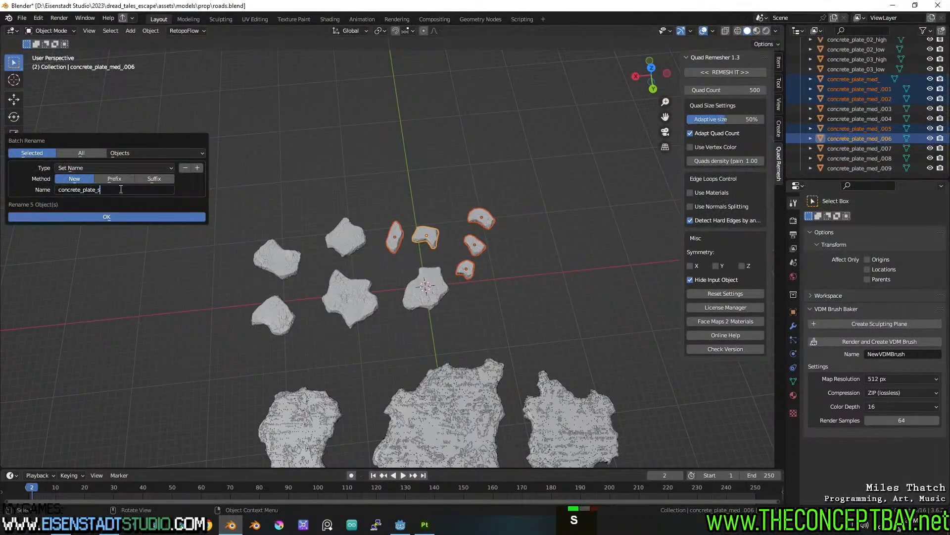
key(Return)
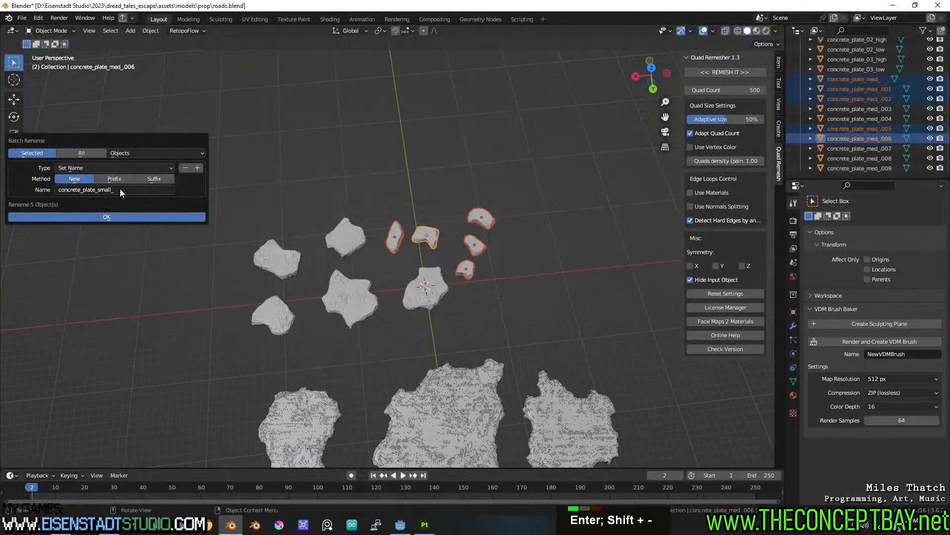
click(124, 218)
Step: Select the five medium slabs, making the one at the 3D cursor active, and save the file
click(349, 240)
shift+click(278, 258)
shift+click(275, 314)
shift+click(352, 298)
shift+click(439, 293)
key(ctrl+s)
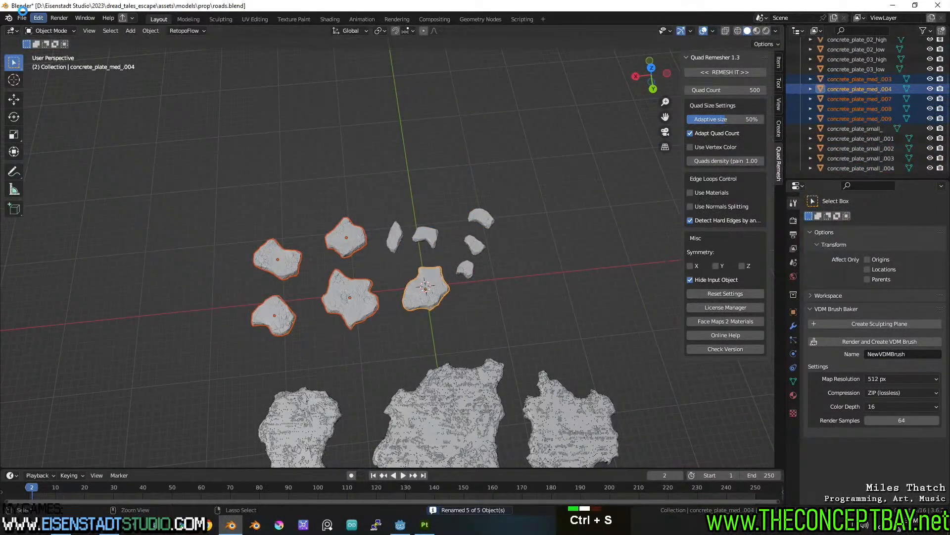
Step: Batch rename the five selected medium slabs with Set Name to the new name concrete_plate_med_
click(38, 18)
click(48, 133)
double_click(119, 187)
key(BackSpace)
key(BackSpace)
key(BackSpace)
key(BackSpace)
key(BackSpace)
key(BackSpace)
text(med_)
key(Return)
click(123, 214)
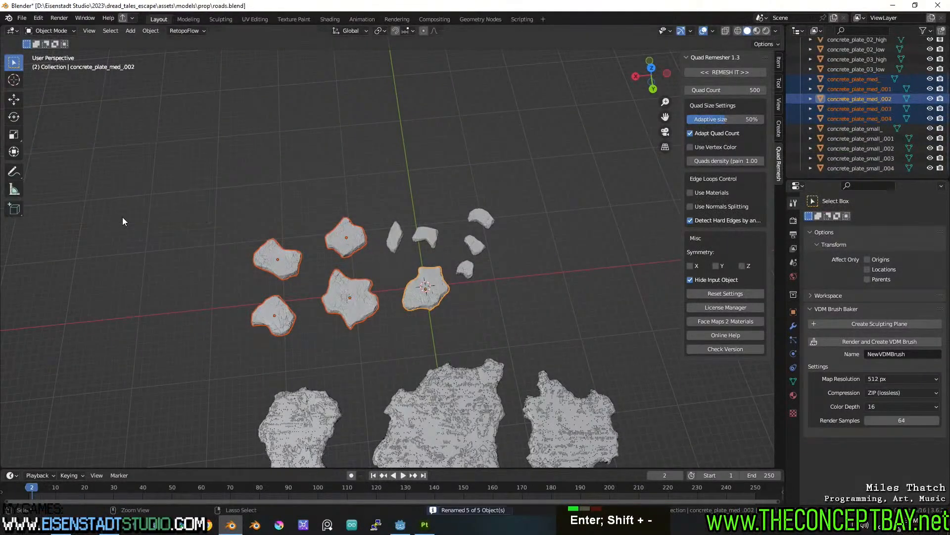
click(38, 17)
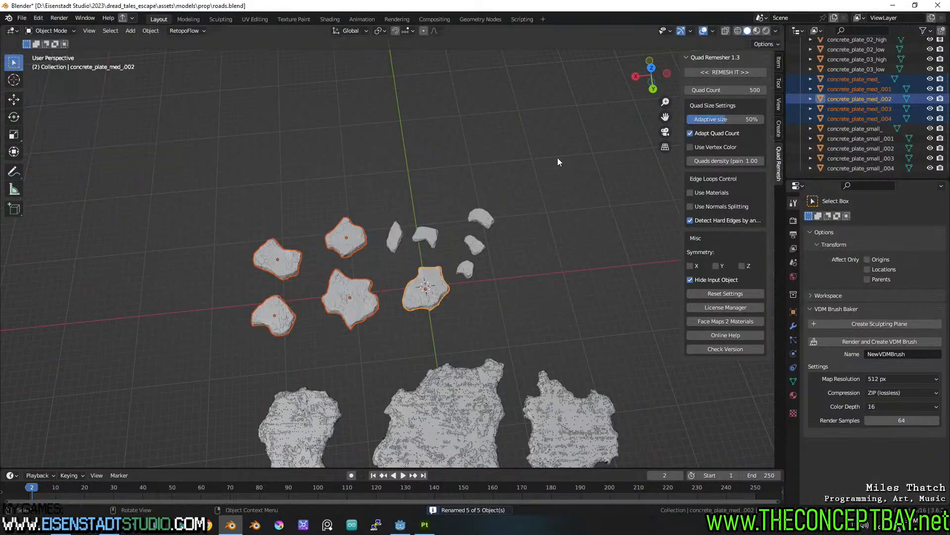
scroll(832, 138, up, 4)
scroll(832, 137, down, 5)
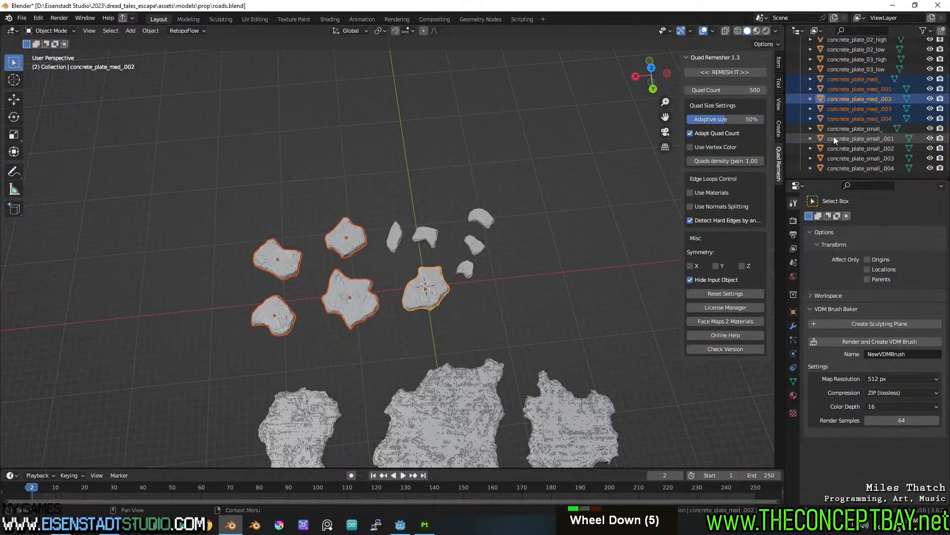
Step: Batch rename the six objects from concrete_plate_01_high to concrete_plate_03_low with Find/Replace, replacing plate with plate_large
scroll(837, 126, up, 2)
click(858, 109)
shift+click(854, 58)
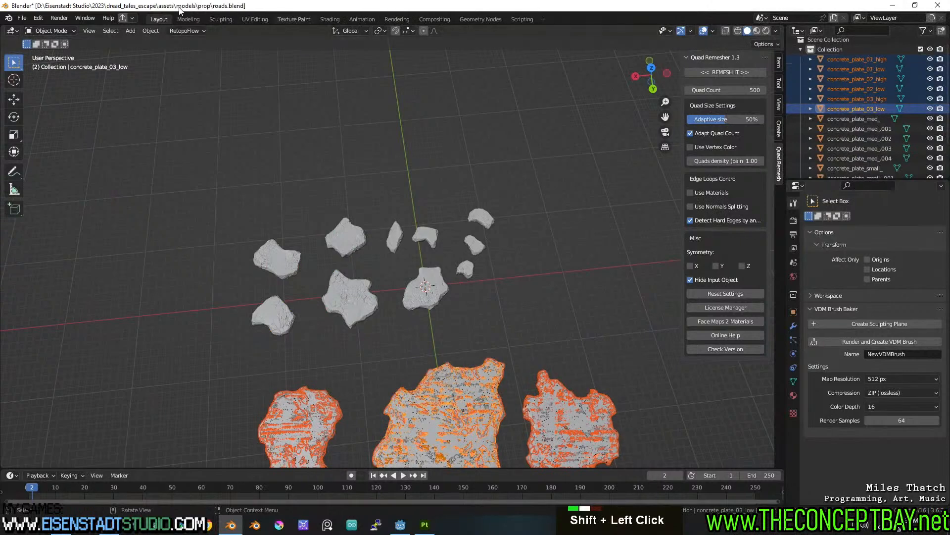
click(22, 18)
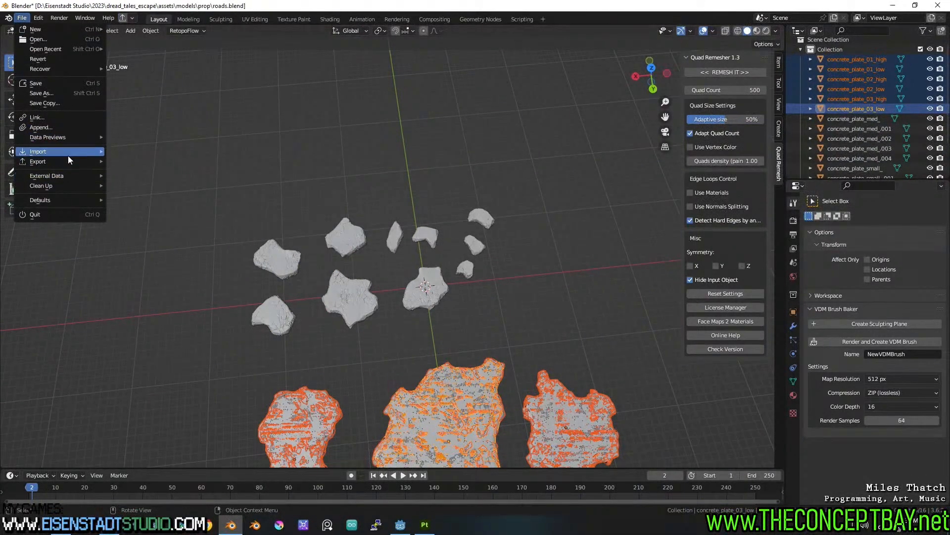
mouse_move(52, 29)
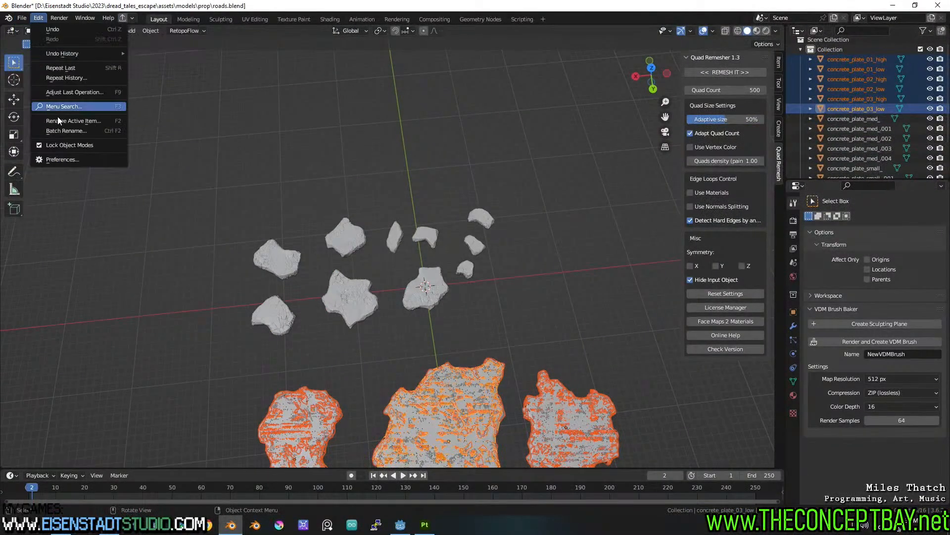
click(64, 130)
click(97, 160)
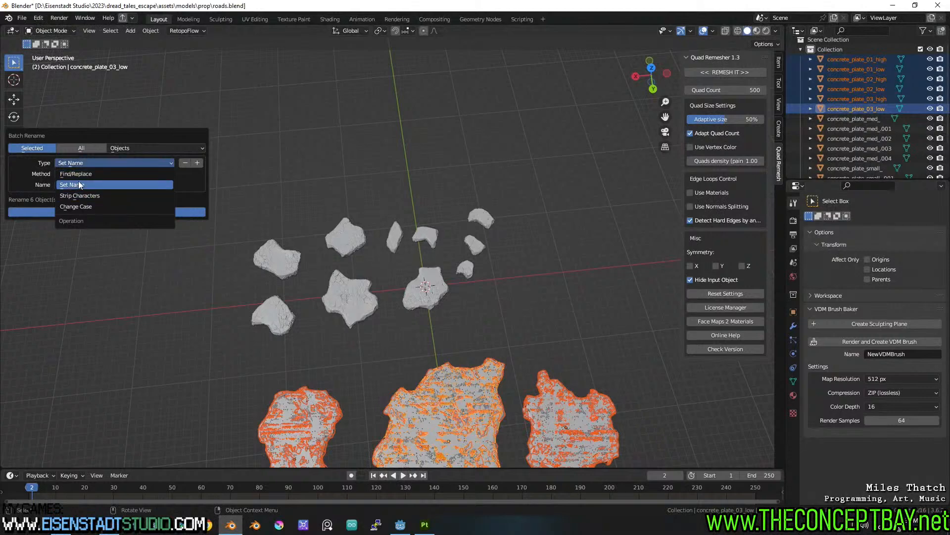
click(79, 174)
click(86, 173)
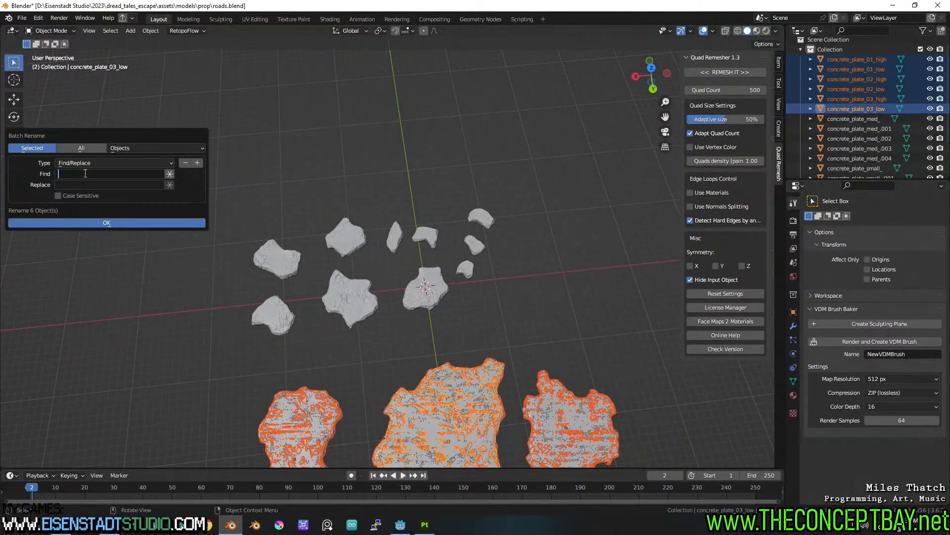
text(plate)
key(Tab)
text(pla)
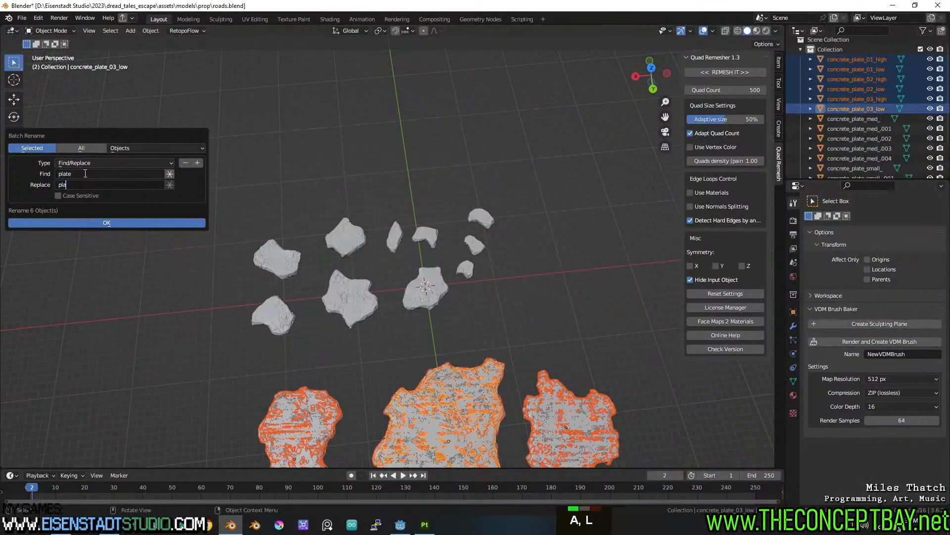
text(te_large)
key(Return)
click(106, 222)
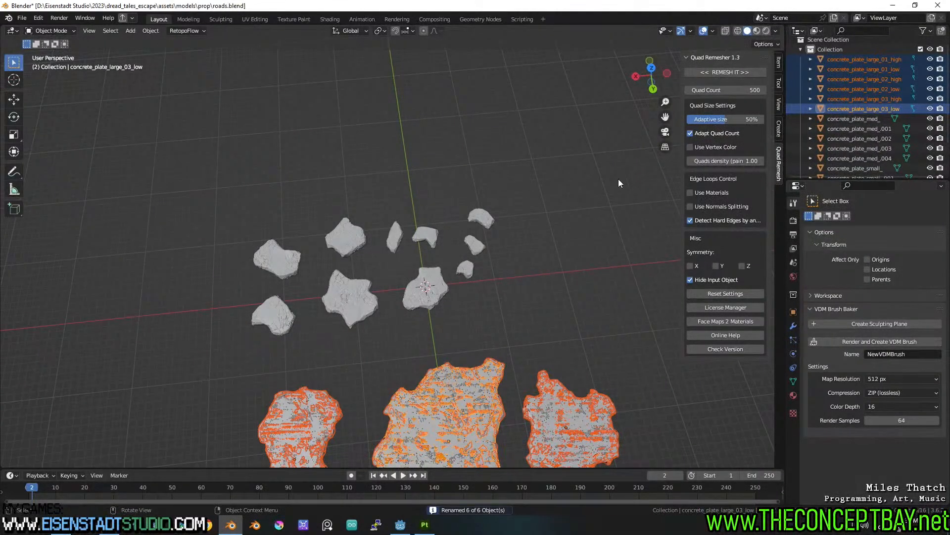
Step: Batch rename concrete_plate_med_.001 through concrete_plate_med_.004 with Find/Replace, replacing 00 with 0
click(859, 118)
scroll(870, 127, down, 1)
scroll(870, 127, up, 2)
scroll(870, 126, down, 2)
click(878, 141)
shift+click(881, 115)
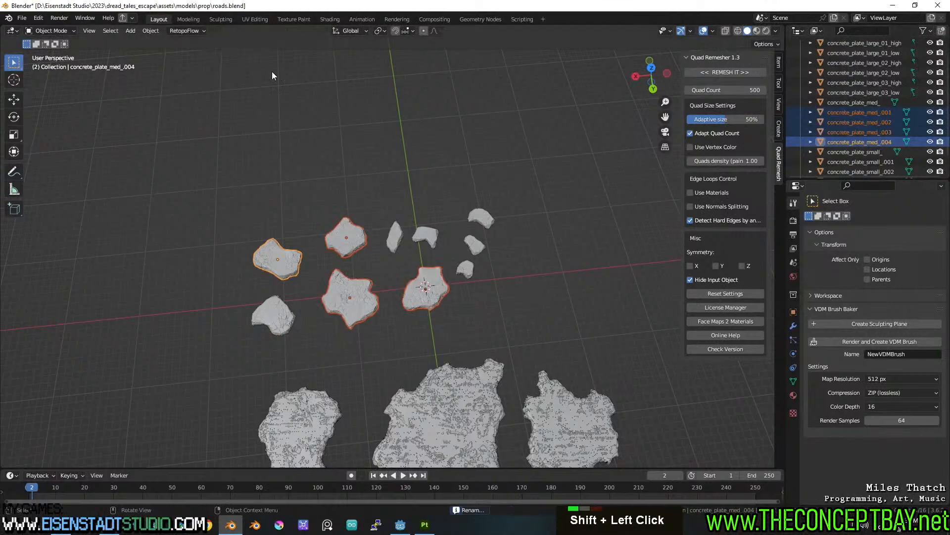
click(38, 18)
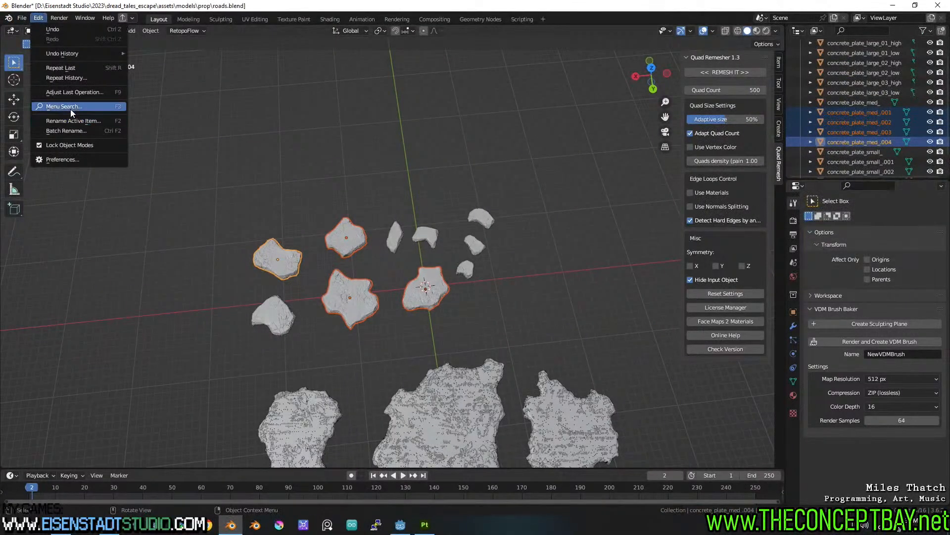
click(66, 131)
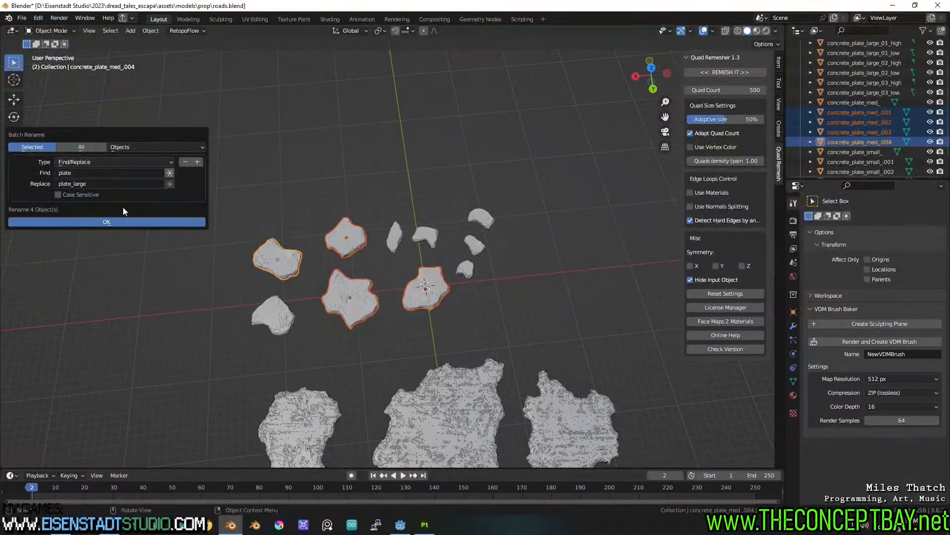
click(87, 175)
text(00)
double_click(79, 184)
text(0)
click(85, 221)
click(85, 225)
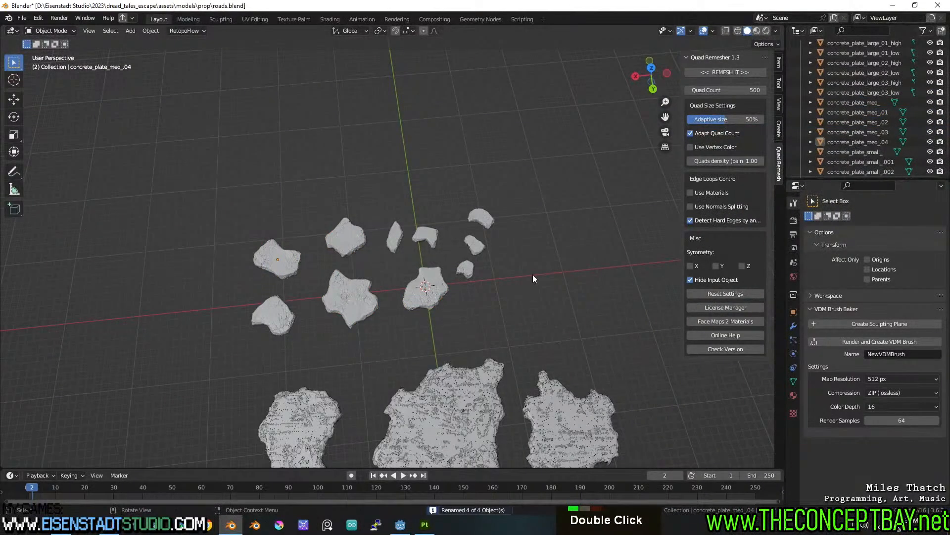
Step: Rename the object concrete_plate_med_.01 as concrete_plate_med_01
click(863, 114)
scroll(863, 114, down, 1)
key(F2)
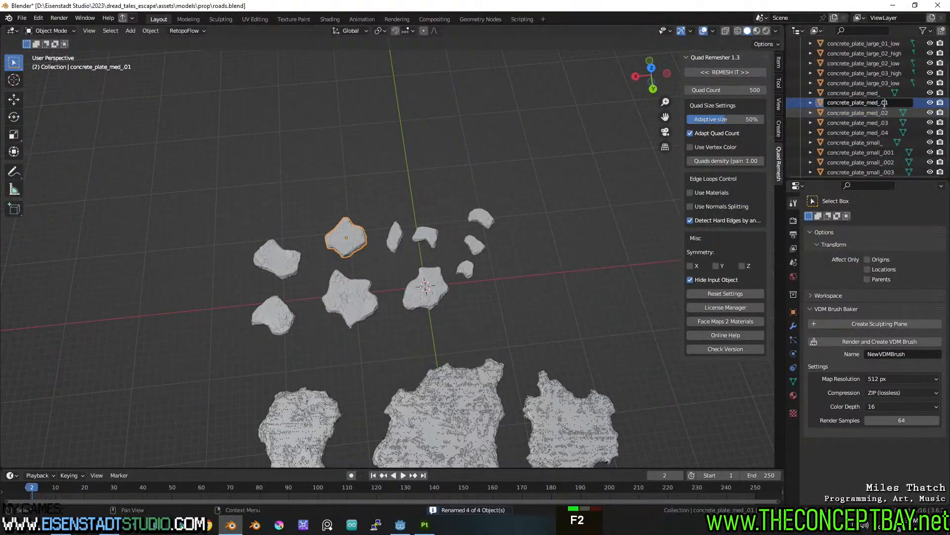
key(BackSpace)
key(BackSpace)
text(0)
key(Return)
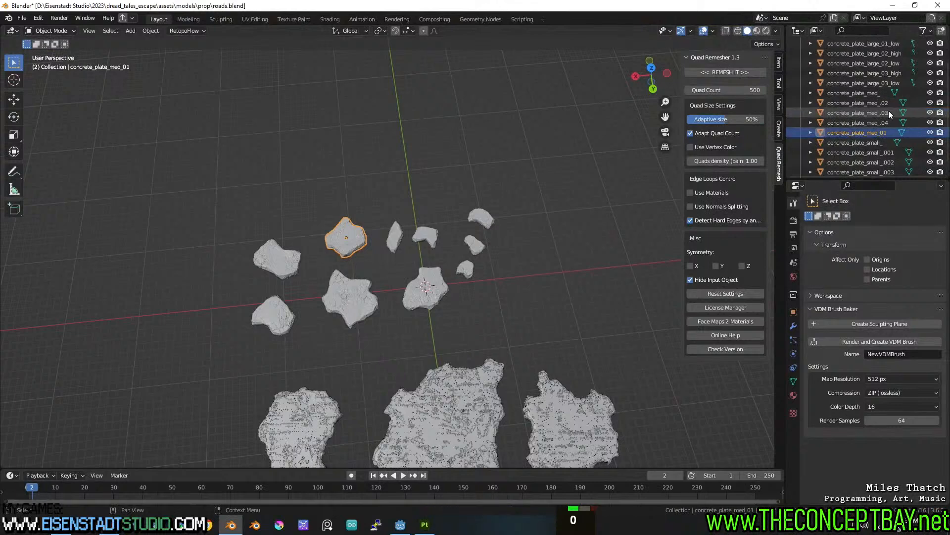
Step: Batch rename concrete_plate_med_.02 through concrete_plate_med_.04 with Find/Replace, replacing .0 with 0
click(884, 122)
shift+click(884, 103)
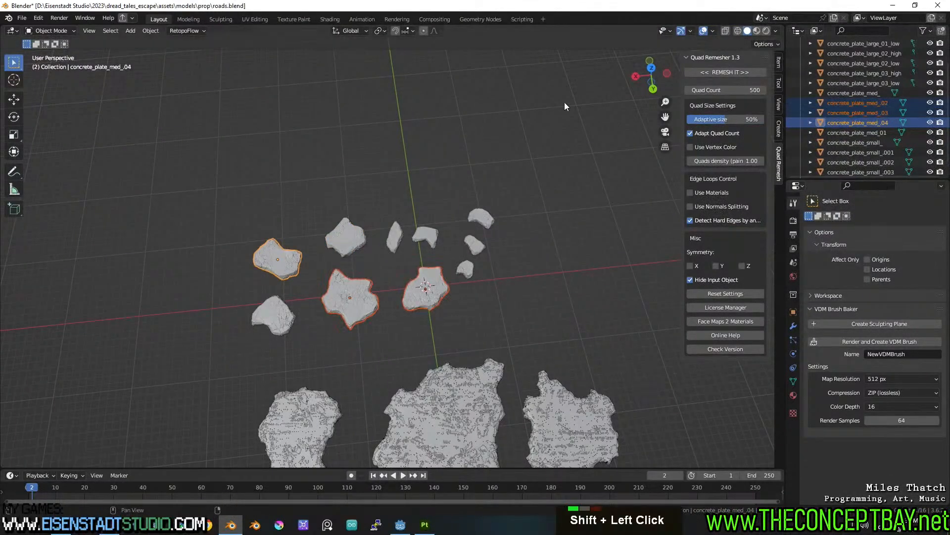
click(38, 18)
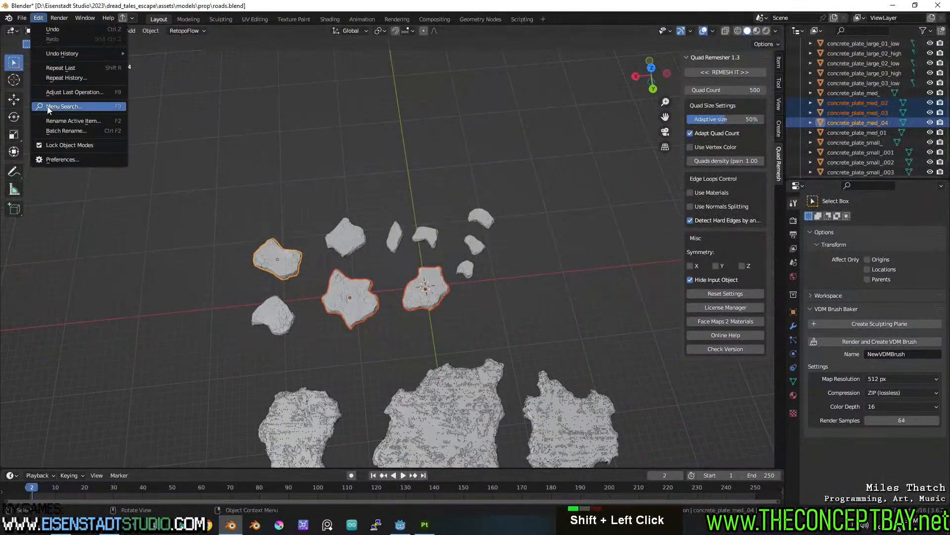
click(59, 130)
click(78, 171)
text(.0)
key(Return)
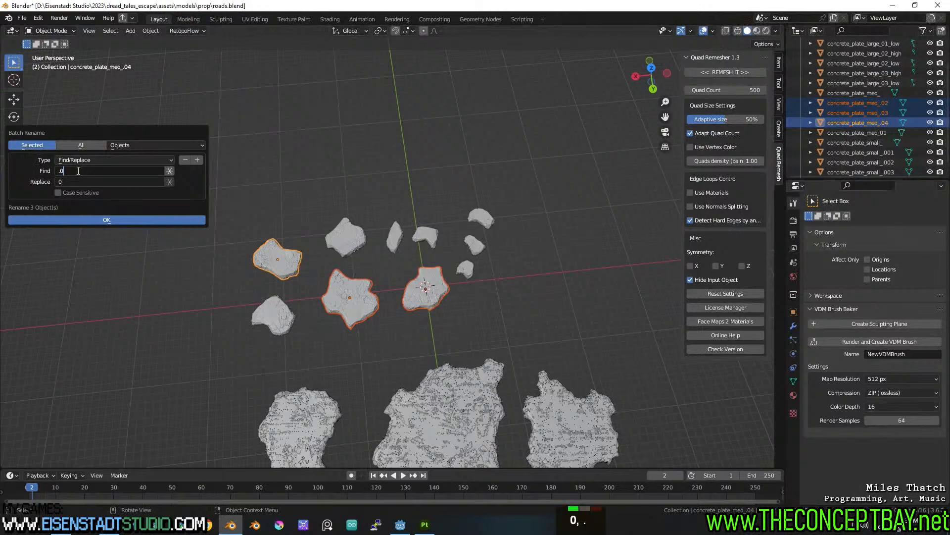
click(94, 221)
Step: Rename the unnumbered concrete_plate_med_ object as concrete_plate_med_05
click(878, 94)
key(F2)
click(885, 103)
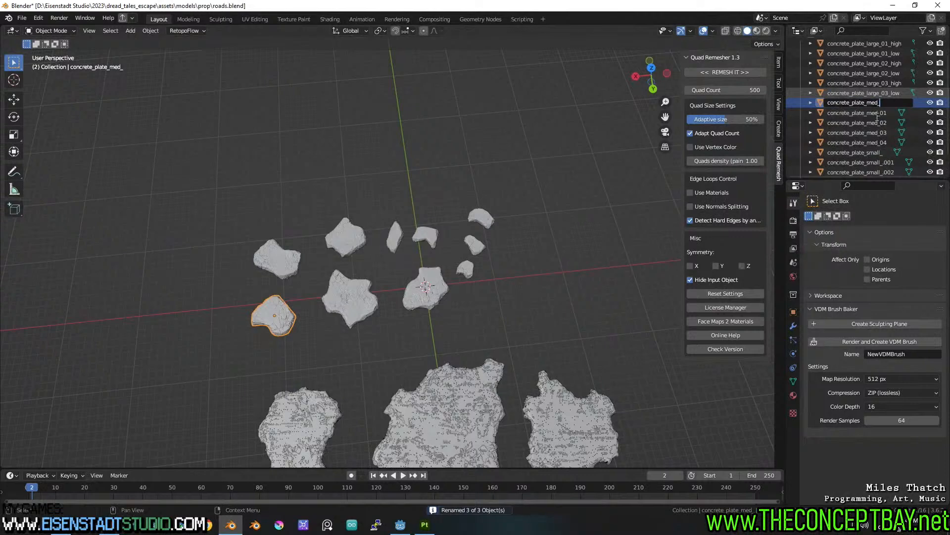
text(05)
key(Return)
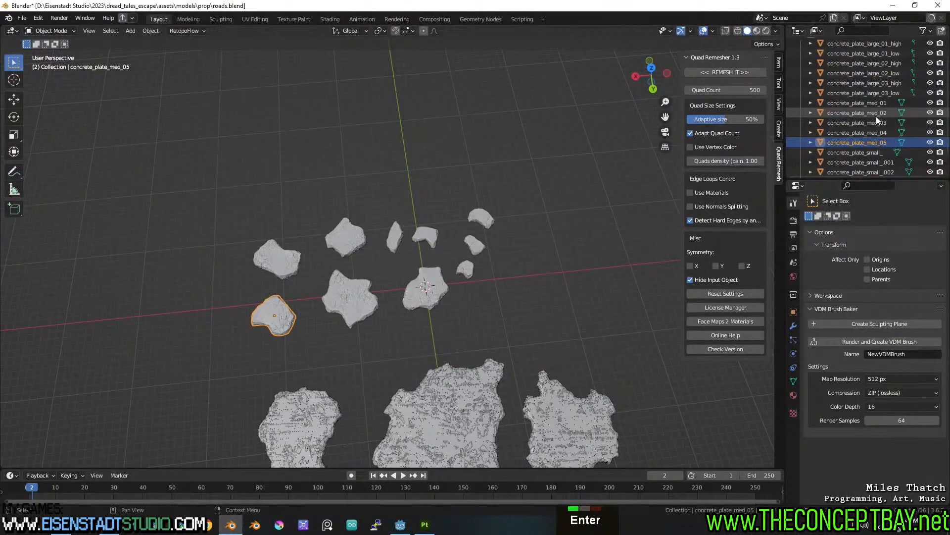
Step: Try to batch rename concrete_plate_med_01 through concrete_plate_med_05 with Set Name, adding the suffix high, and undo the rename
click(879, 103)
shift+click(887, 141)
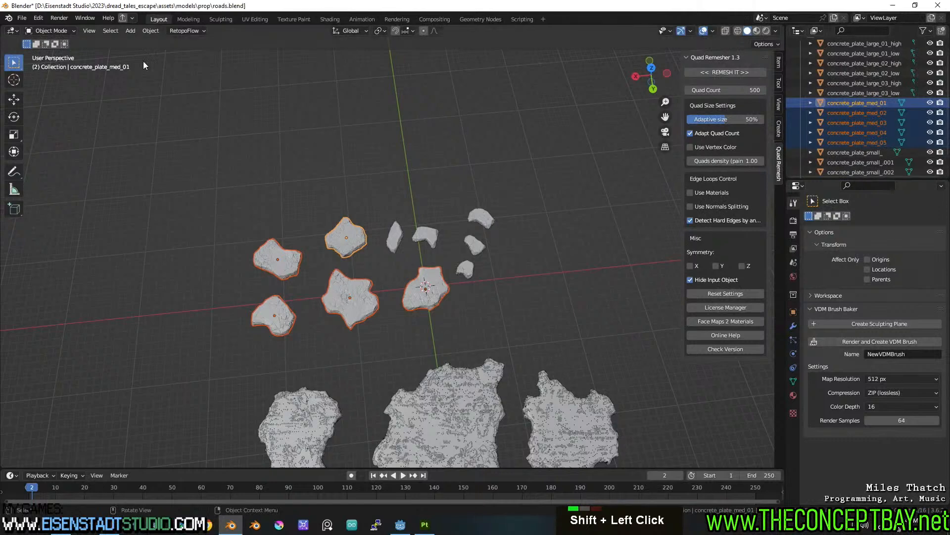
click(38, 18)
click(64, 127)
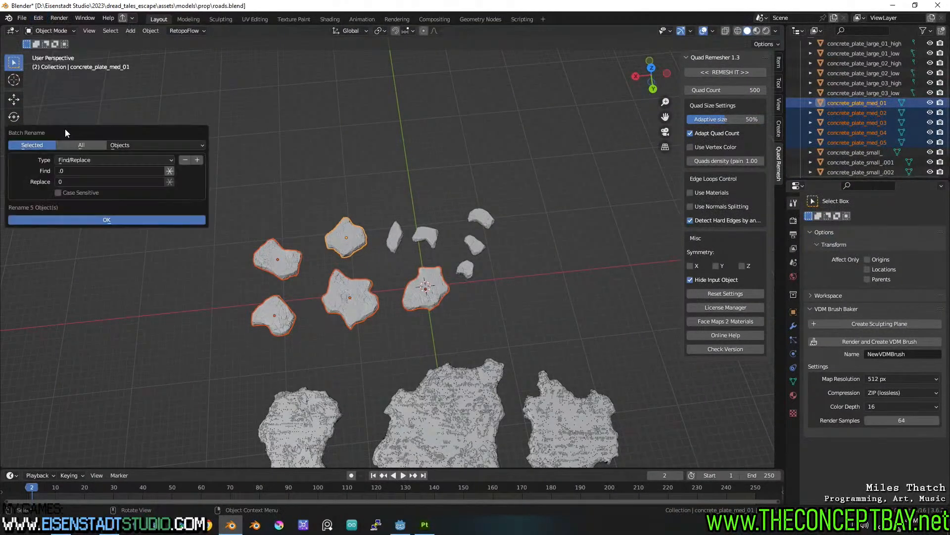
click(83, 161)
click(80, 183)
click(149, 171)
double_click(145, 182)
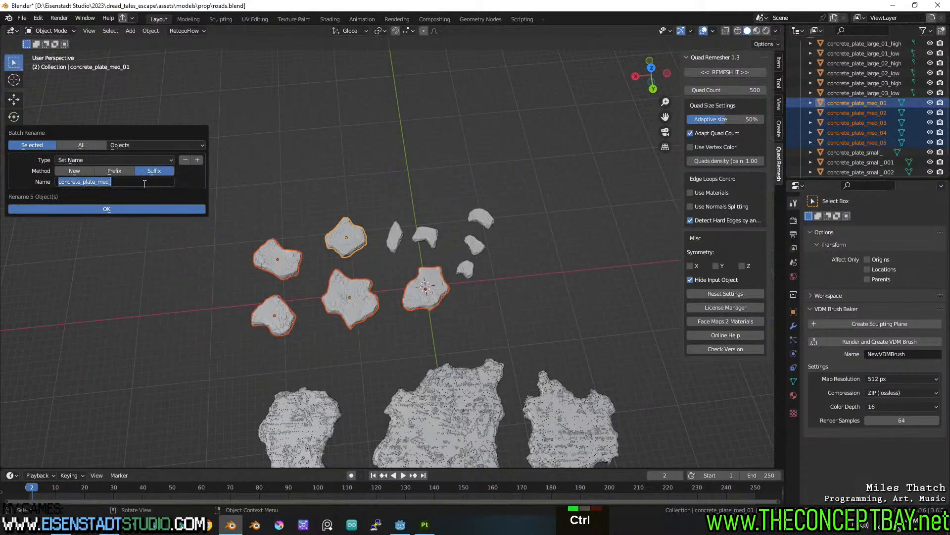
text(high)
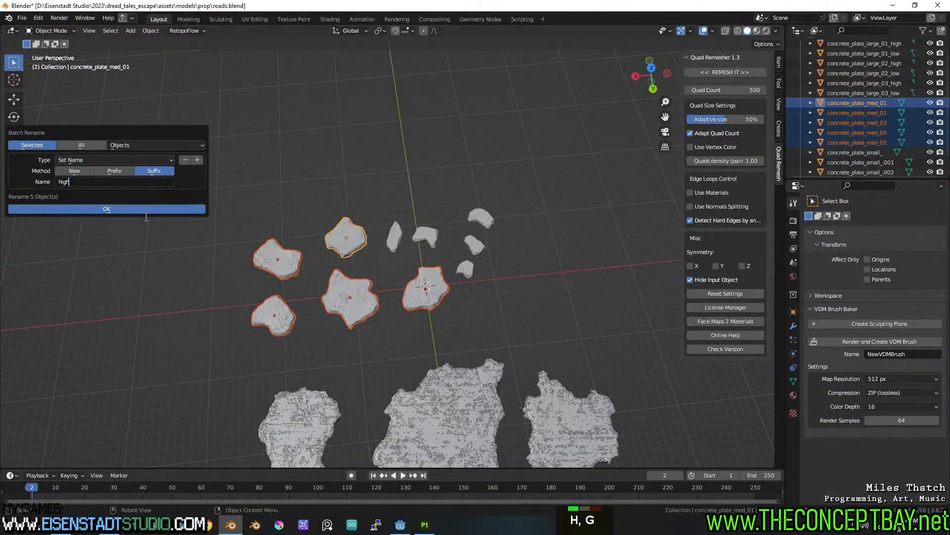
click(145, 210)
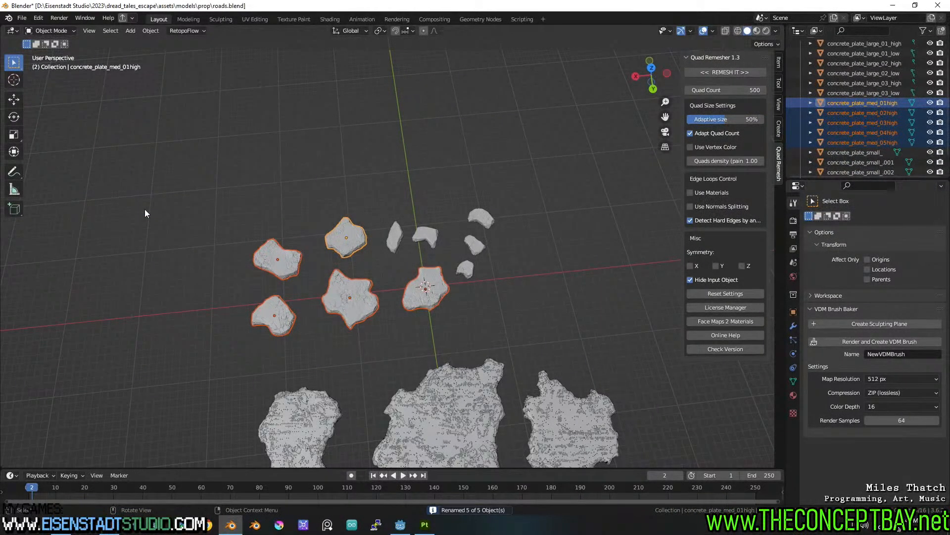
key(ctrl+z)
key(shift+F2)
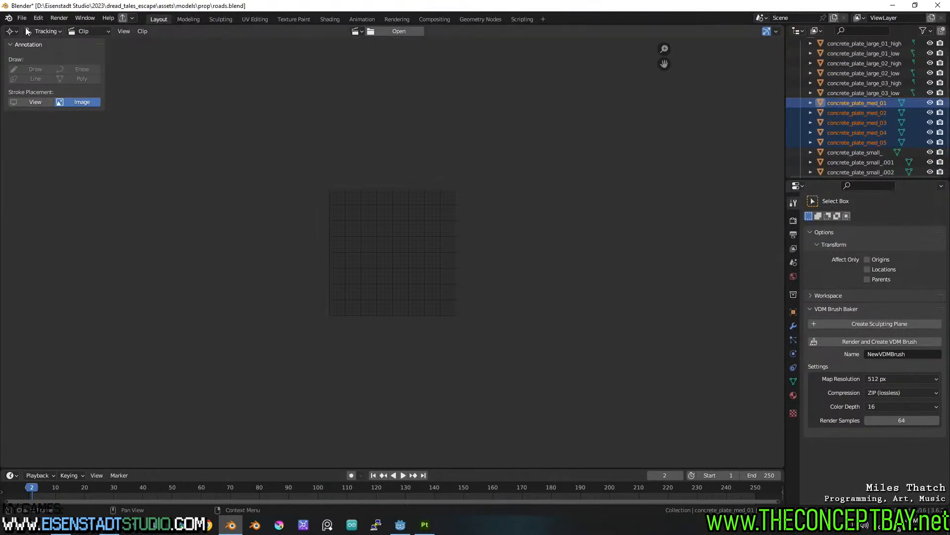
click(12, 31)
click(48, 60)
key(F2)
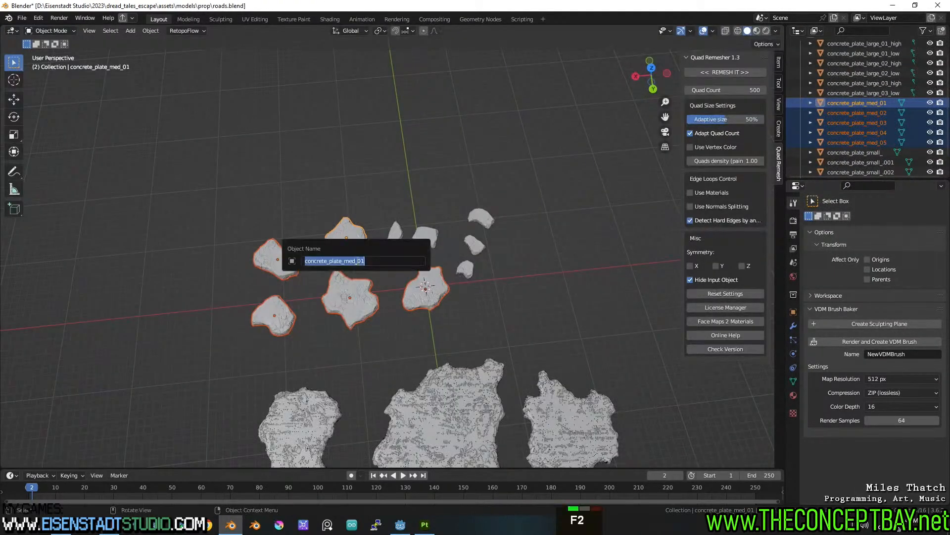
key(Escape)
right_click(81, 56)
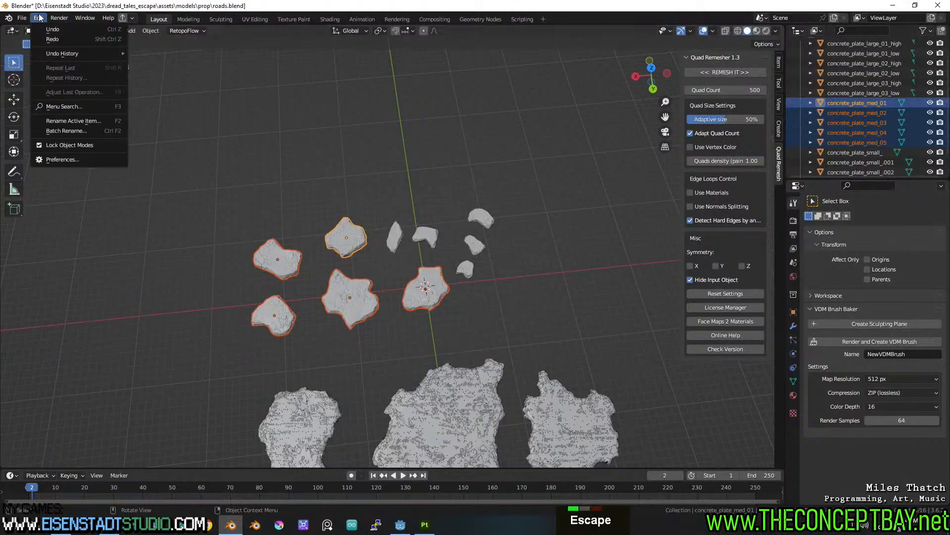
key(Escape)
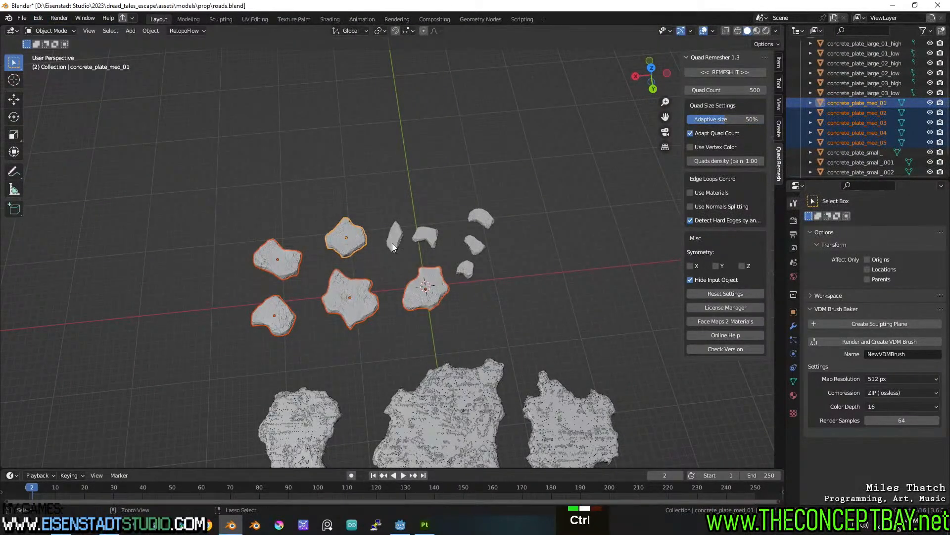
Step: Batch rename the five selected medium plates with Set Name, adding the suffix _high
key(ctrl+F2)
click(396, 299)
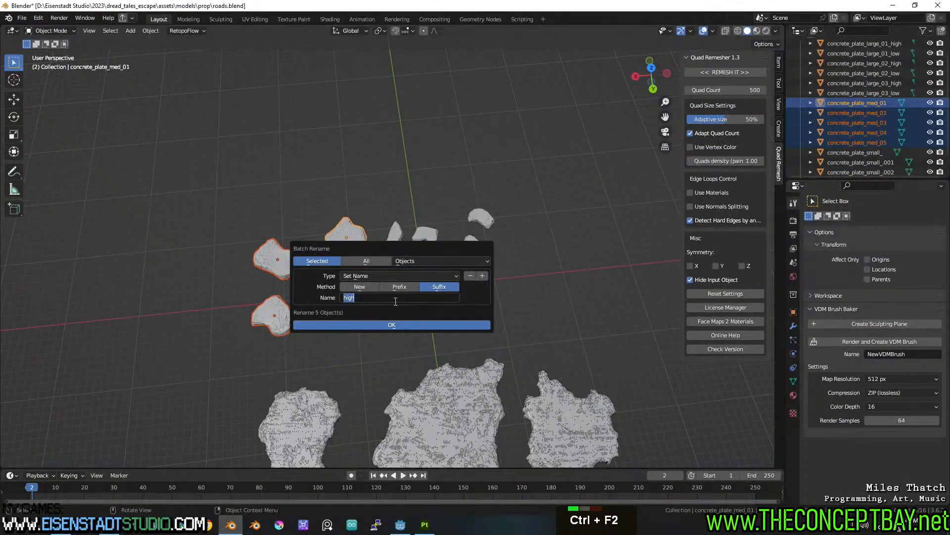
key(ctrl+Left)
text(_)
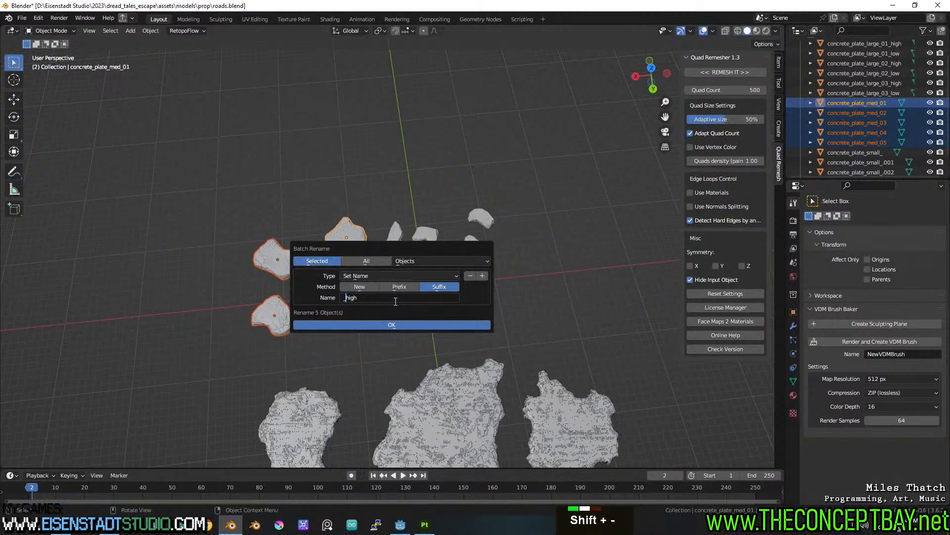
click(393, 324)
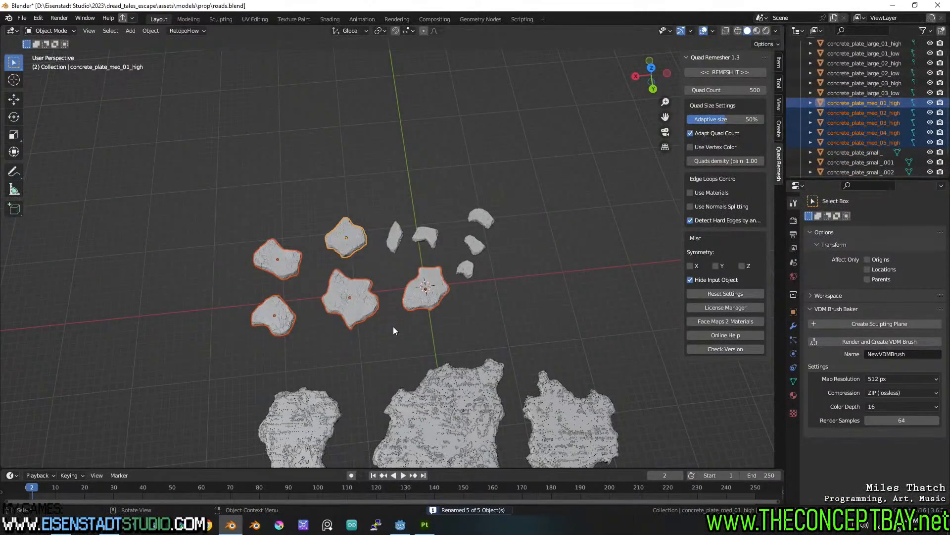
Step: Select the five small concrete plates in the viewport and save the file
click(381, 218)
click(395, 236)
shift+click(425, 237)
shift+drag(465, 202, 497, 293)
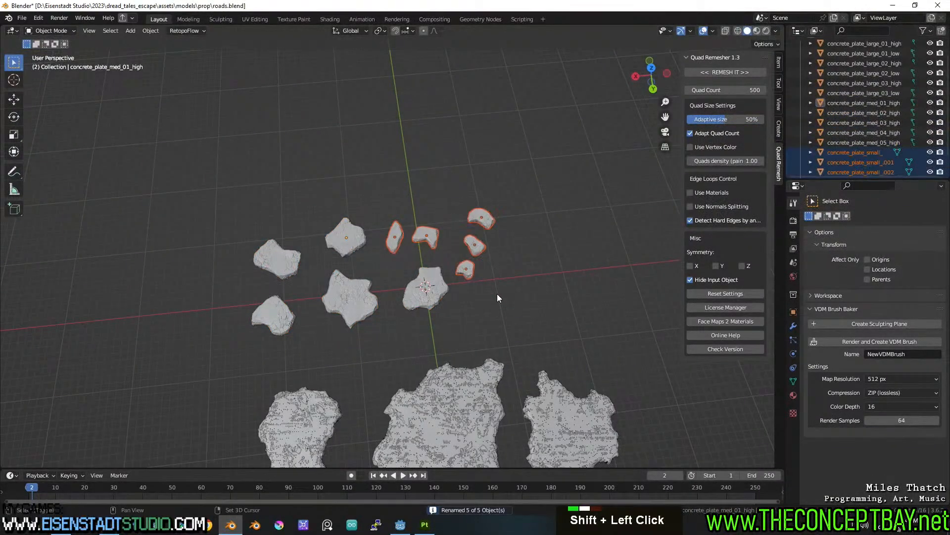
key(ctrl+s)
Step: Rename the unnumbered concrete_plate_small_ object as concrete_plate_small_005
scroll(906, 135, down, 5)
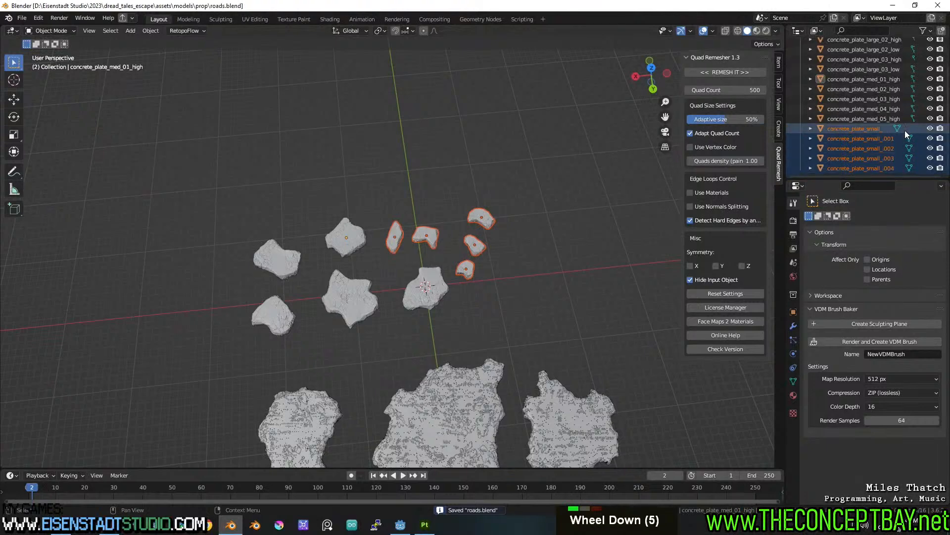
click(887, 130)
key(F2)
click(888, 129)
text(005)
key(Return)
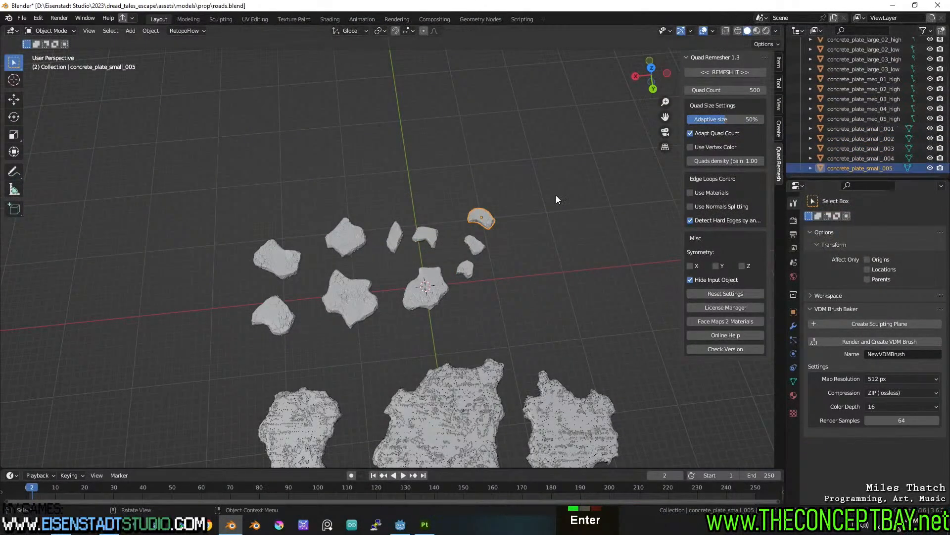
Step: Save the file and batch rename all five small concrete plates with Find/Replace, replacing 00 with 0
shift+click(395, 237)
shift+click(426, 237)
shift+click(466, 269)
shift+click(474, 245)
key(ctrl+s)
click(38, 18)
click(54, 135)
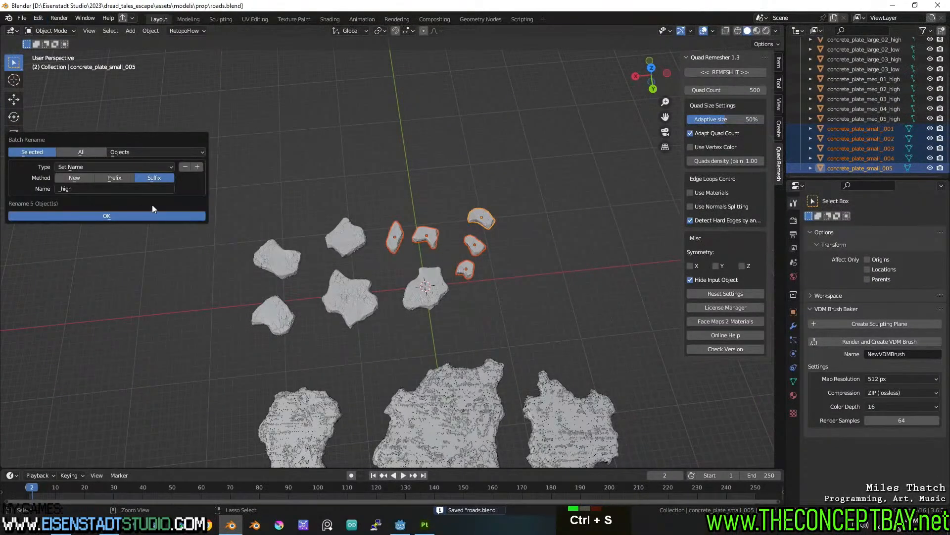
click(86, 168)
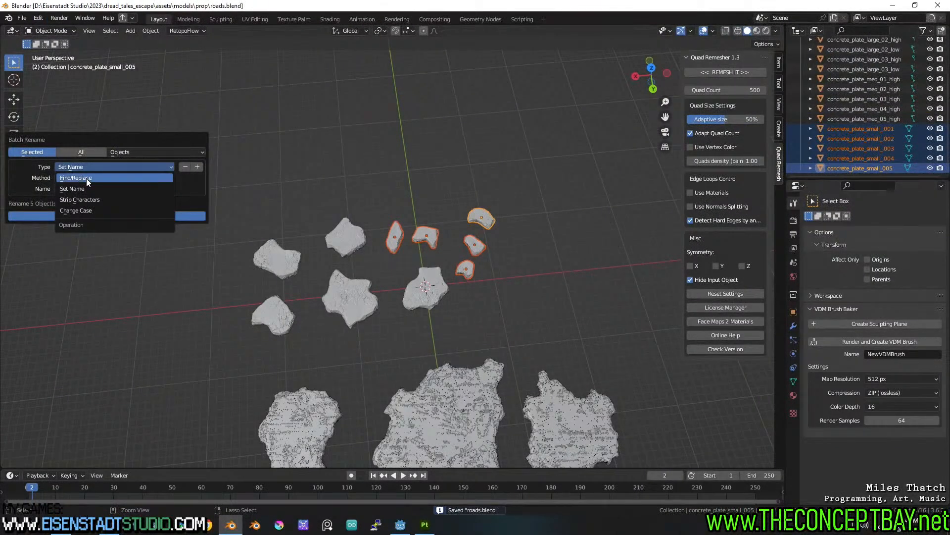
click(85, 178)
click(84, 178)
text(00)
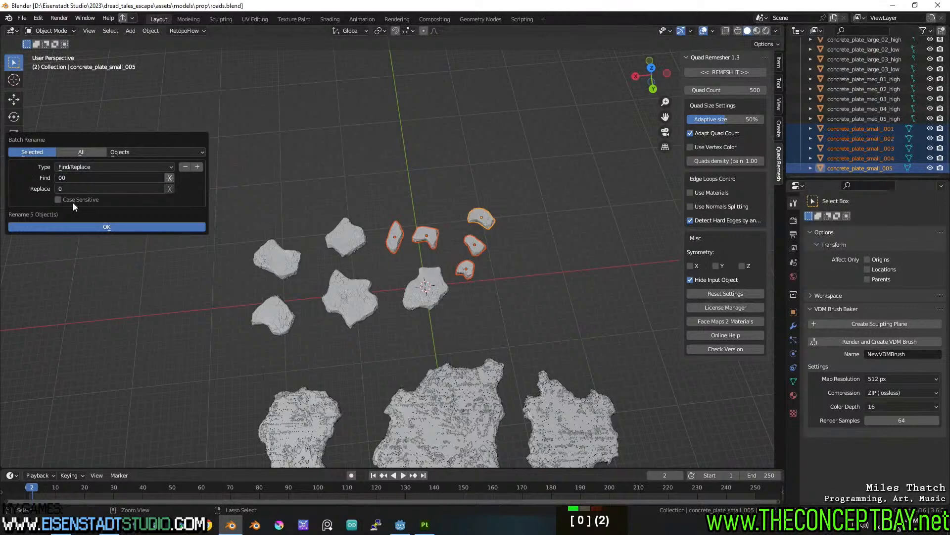
click(81, 228)
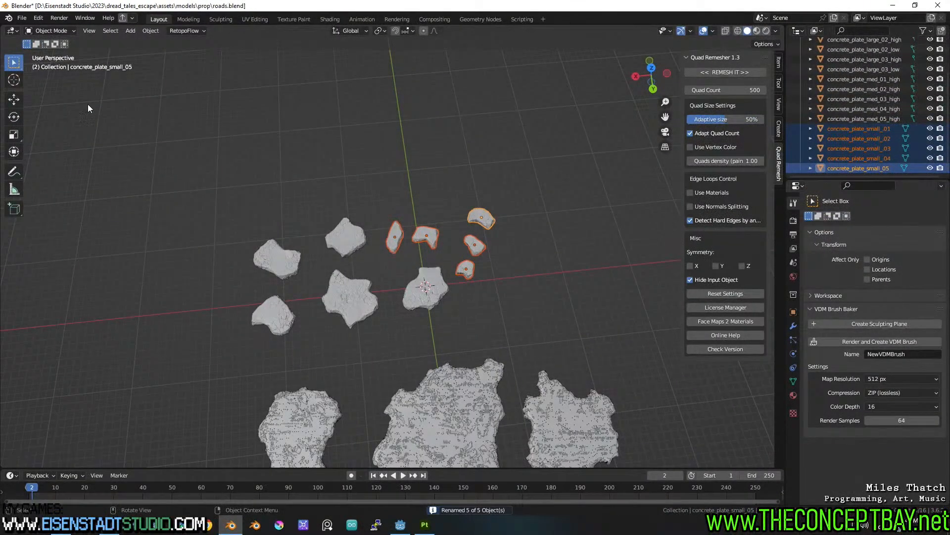
Step: Batch rename the selected small plates with Find/Replace, replacing .0 with 0
key(ctrl+F2)
click(406, 229)
text(.0)
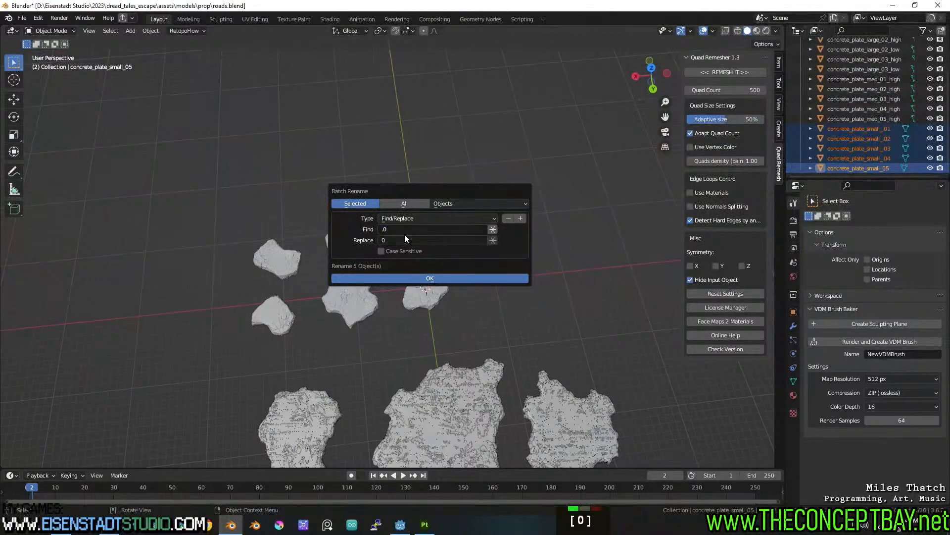
click(428, 279)
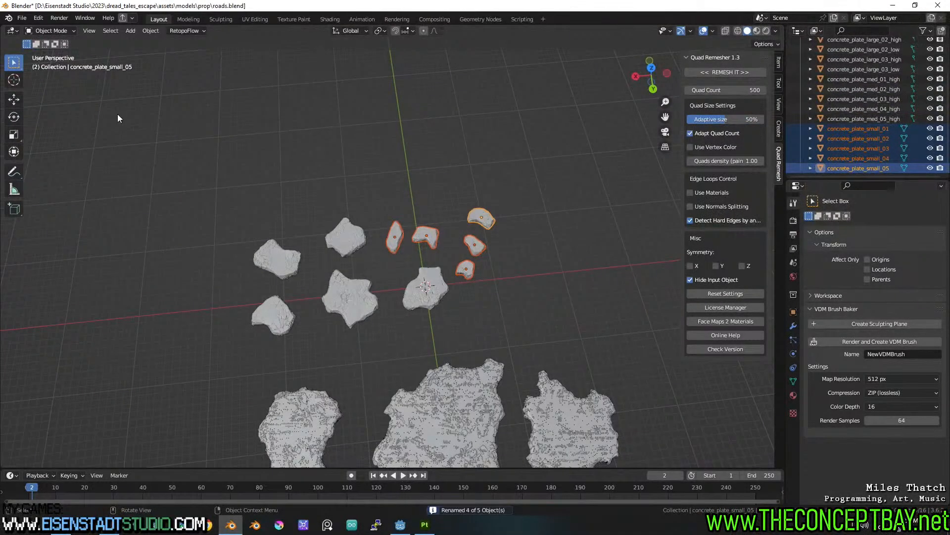
Step: Batch rename the five small plates with Set Name, adding the suffix _high, and save the file
click(38, 18)
click(67, 126)
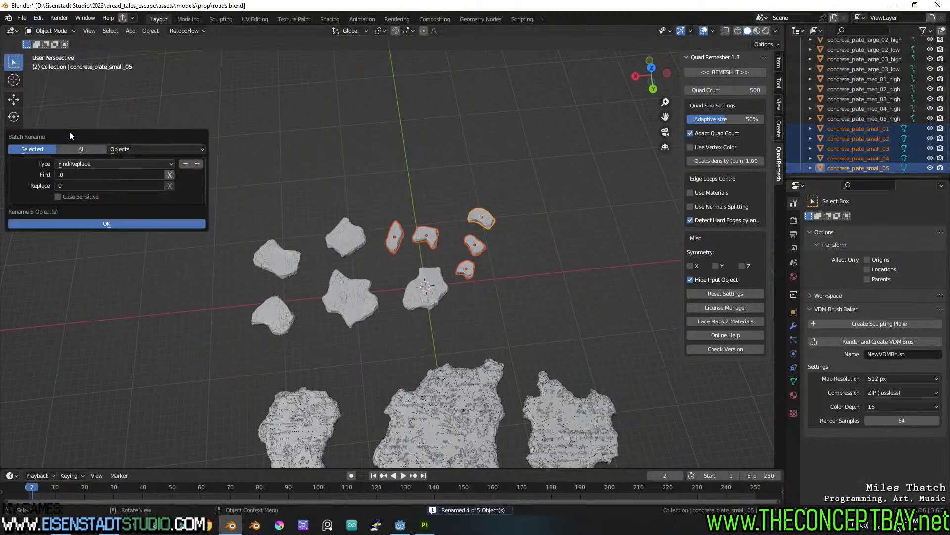
click(114, 164)
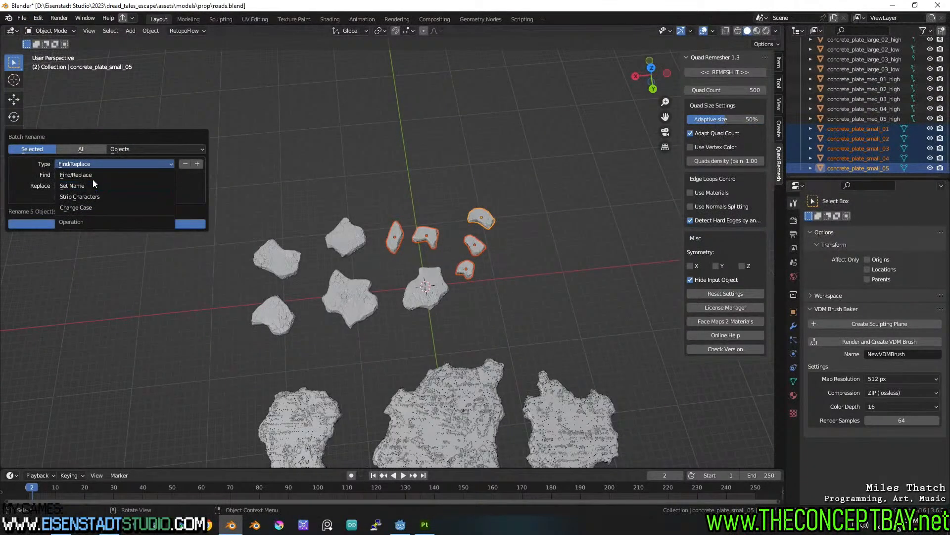
click(72, 185)
click(131, 222)
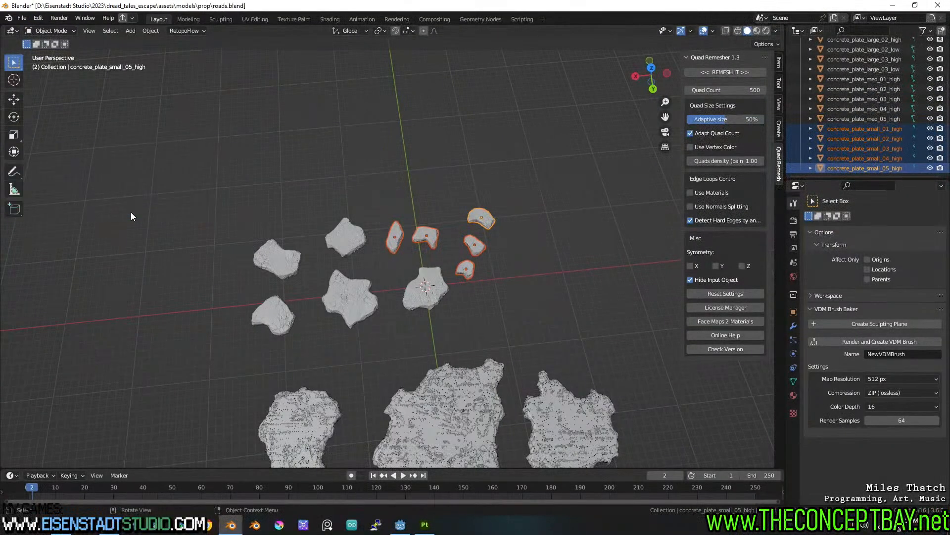
click(590, 226)
key(ctrl+s)
Step: Try to remesh all the medium and small high-poly plates together with Quad Remesher
scroll(901, 129, down, 5)
click(879, 169)
drag(224, 189, 624, 294)
double_click(269, 203)
drag(175, 185, 549, 311)
key(ctrl+s)
middle_drag(539, 305, 531, 293)
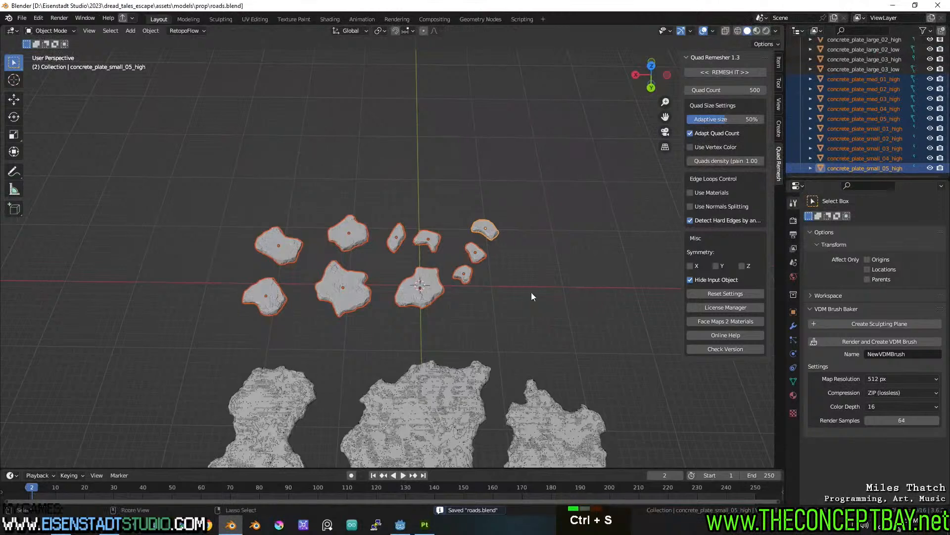
click(720, 72)
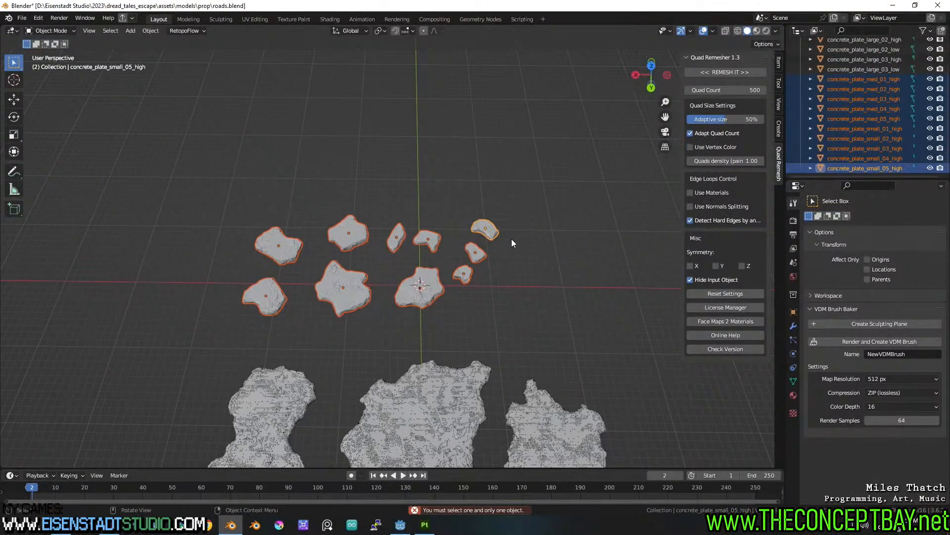
Step: Try remeshing concrete_plate_med_05_high at 500 quads with 50% adaptive size and check the resulting mesh
click(507, 254)
scroll(347, 267, up, 2)
click(213, 314)
key(ctrl+s)
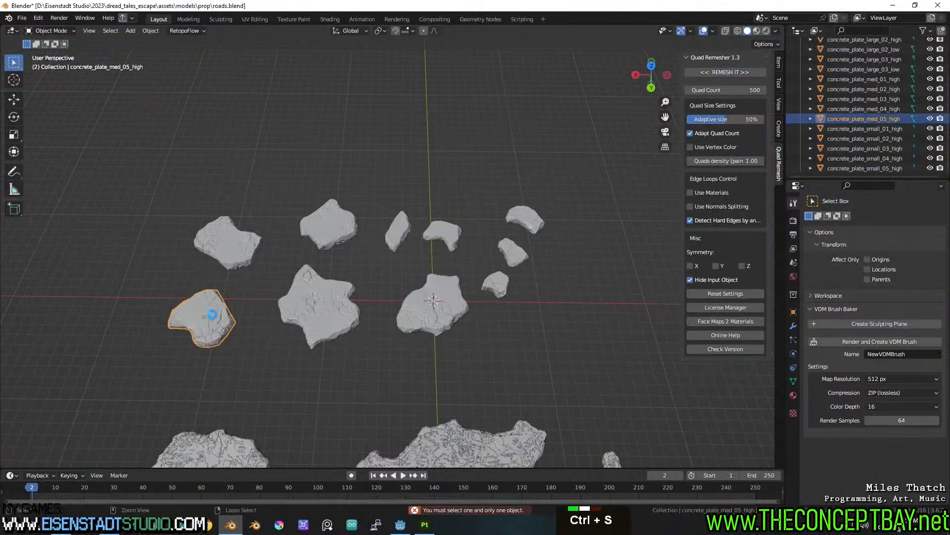
click(729, 70)
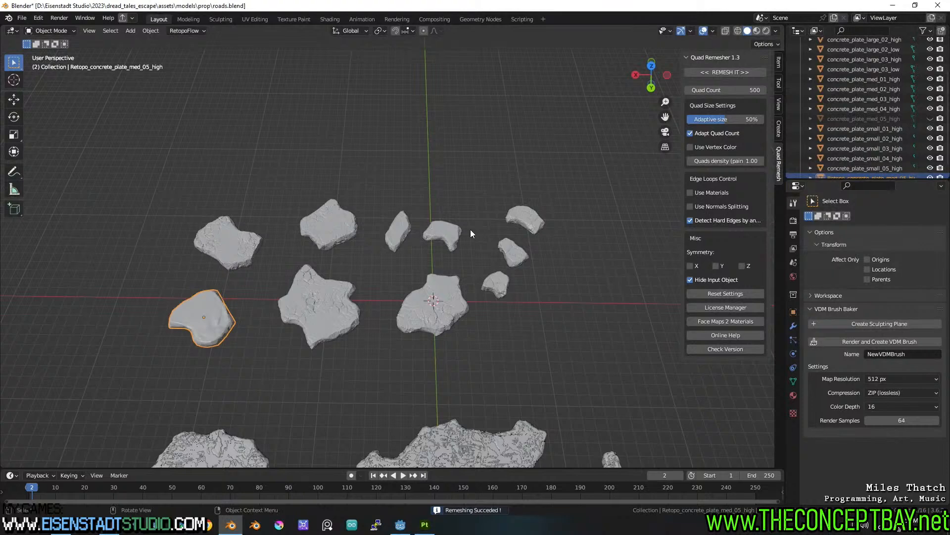
key(Tab)
key(Tab)
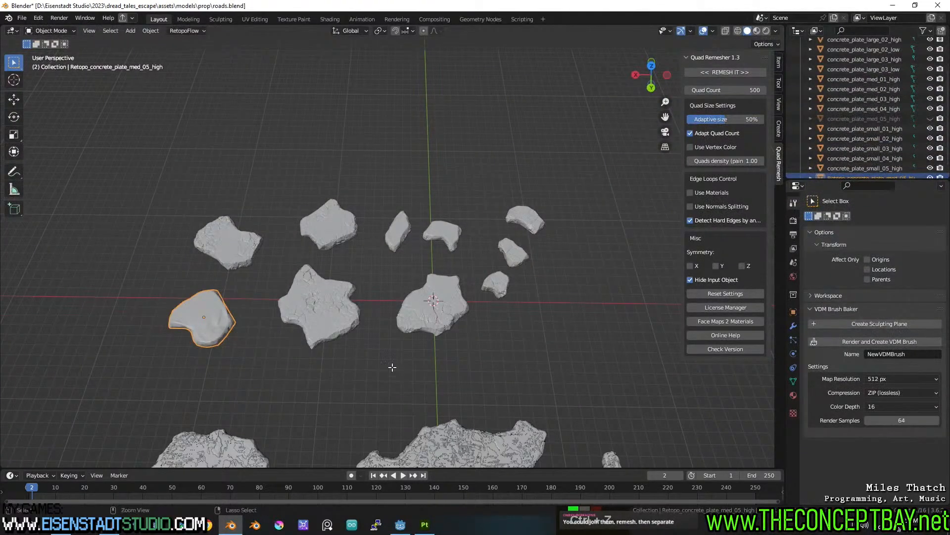
Step: Undo the remesh of concrete_plate_med_05_high
key(ctrl+z)
key(ctrl+z)
key(ctrl+z)
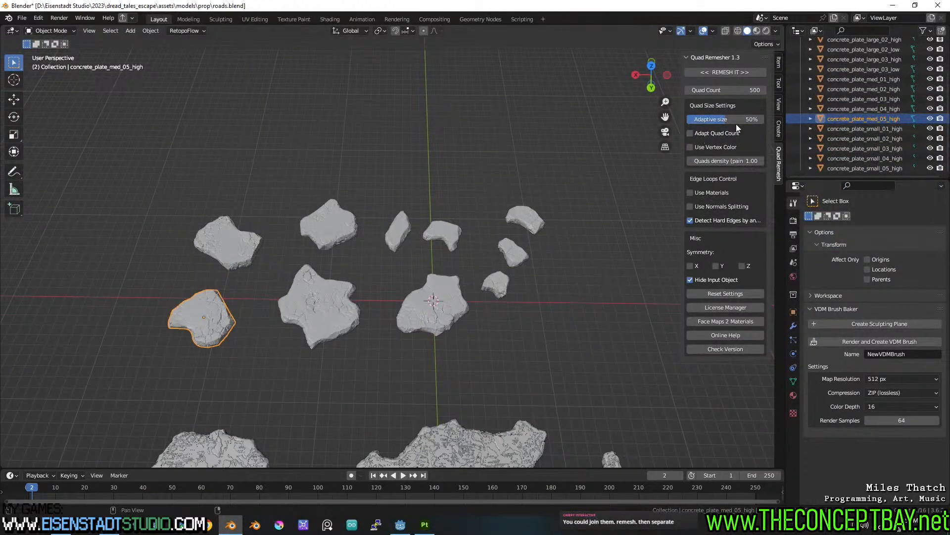
Step: Remesh concrete_plate_med_05_high with 79% adaptive size and Adapt Quad Count off, and inspect the new mesh's topology
drag(736, 120, 750, 123)
key(ctrl+s)
click(747, 70)
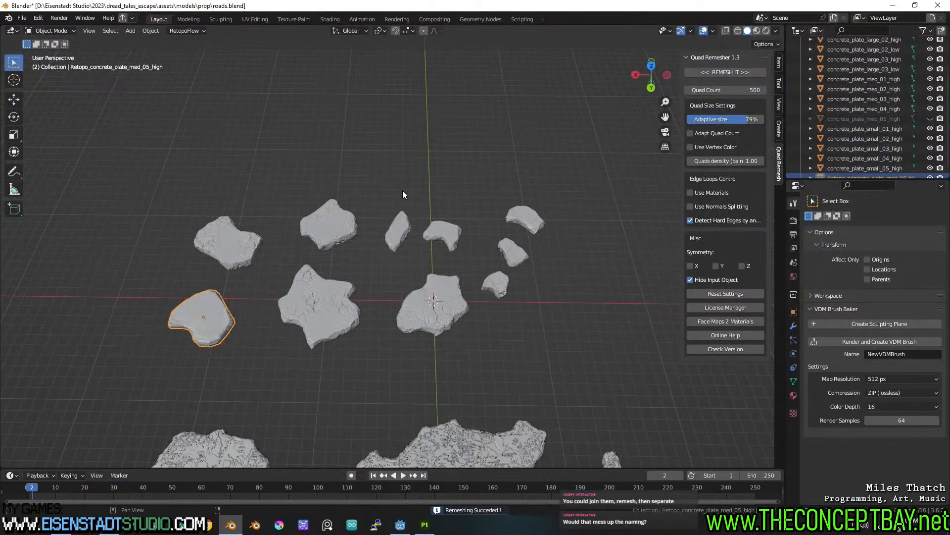
key(Tab)
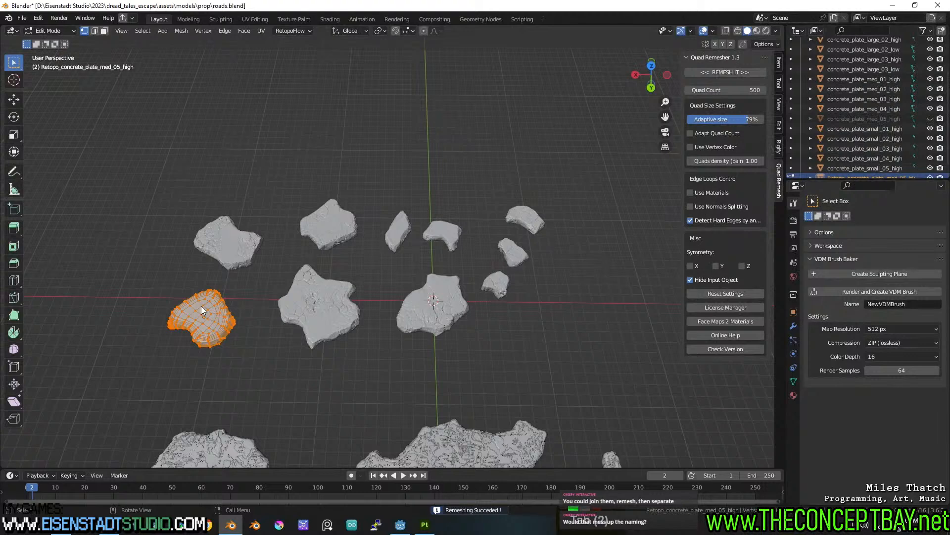
middle_drag(209, 307, 315, 319)
scroll(315, 319, up, 2)
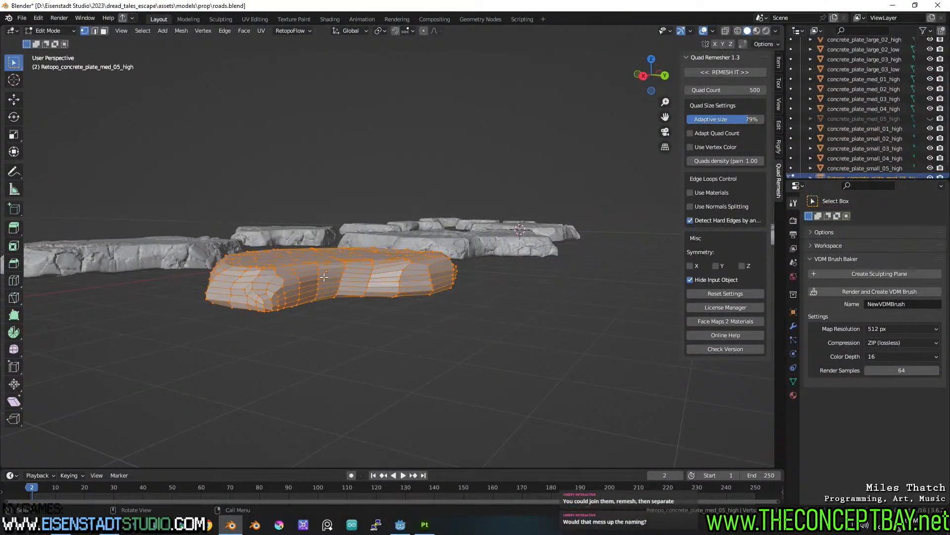
key(Tab)
middle_drag(307, 290, 337, 281)
scroll(841, 149, down, 4)
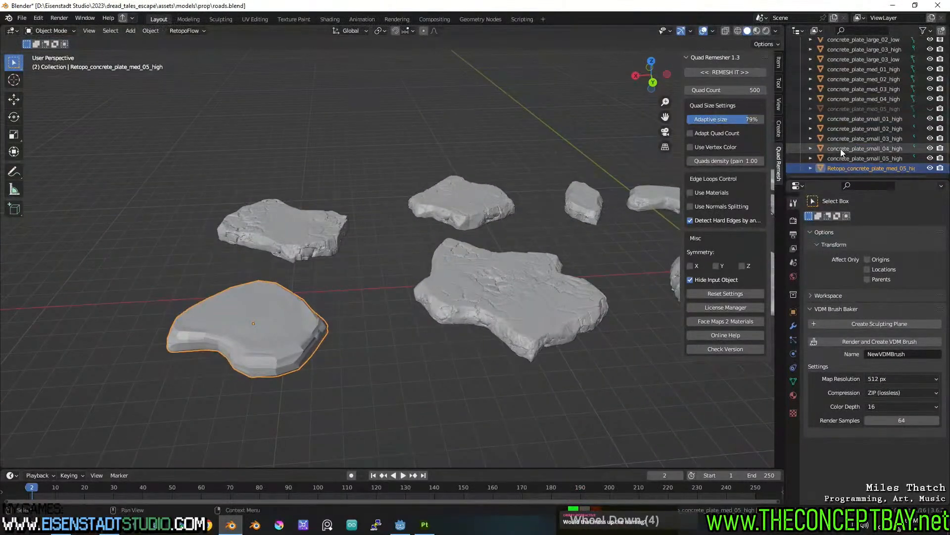
Step: Save the file and remesh concrete_plate_med_04_high with the same Quad Remesher settings
click(308, 236)
key(ctrl+s)
click(734, 72)
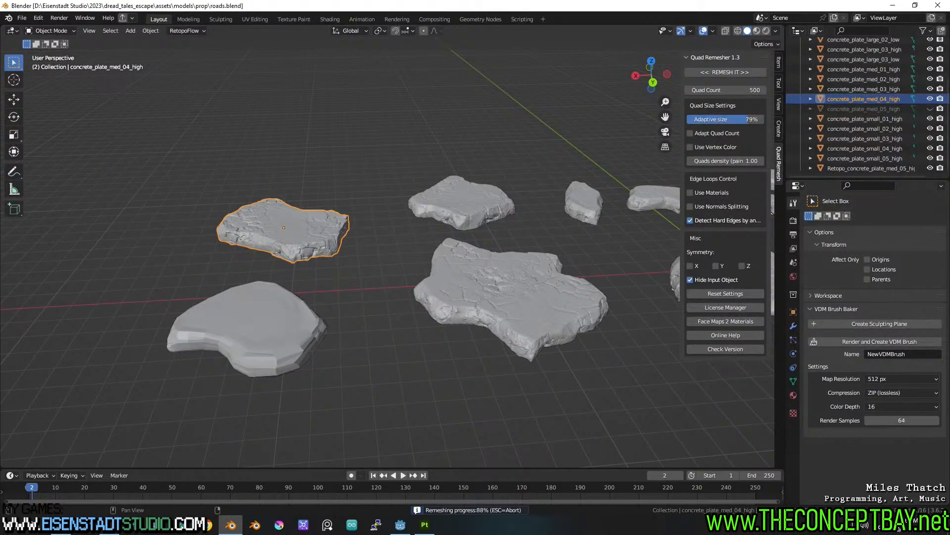
Step: Remesh concrete_plate_med_01_high and concrete_plate_med_03_high at 500 quads with 79% adaptive size, and save the file
click(485, 202)
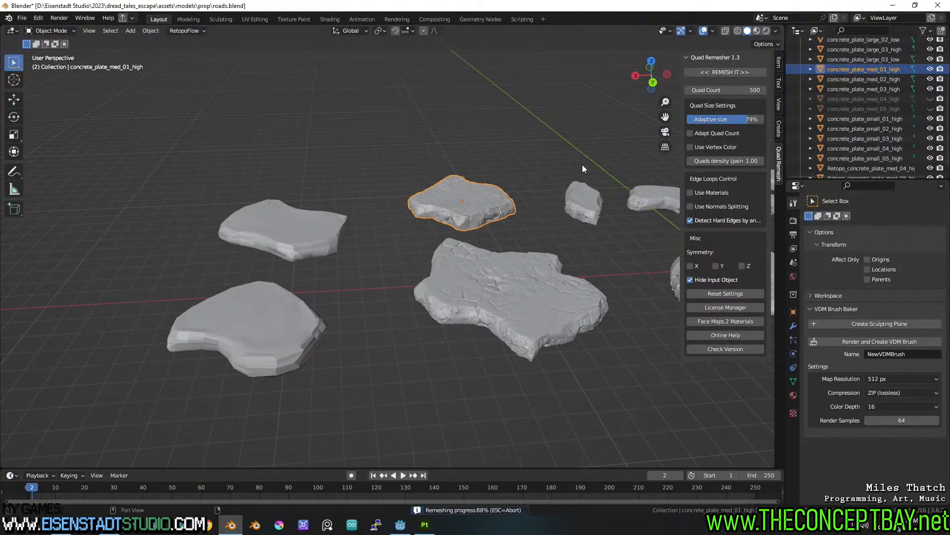
click(503, 277)
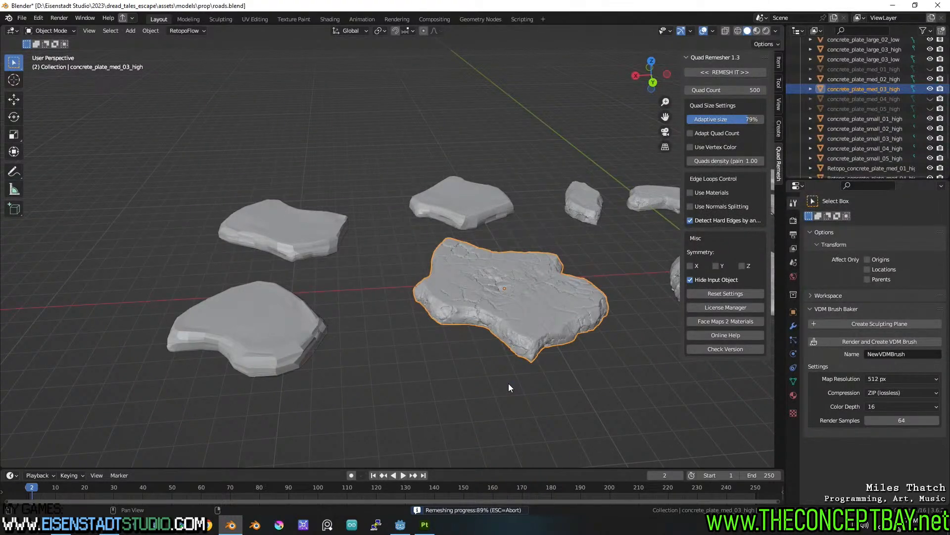
key(ctrl+s)
Step: Remesh concrete_plate_med_02_high with the same 500-quad Quad Remesher settings
shift+middle_drag(508, 388, 431, 370)
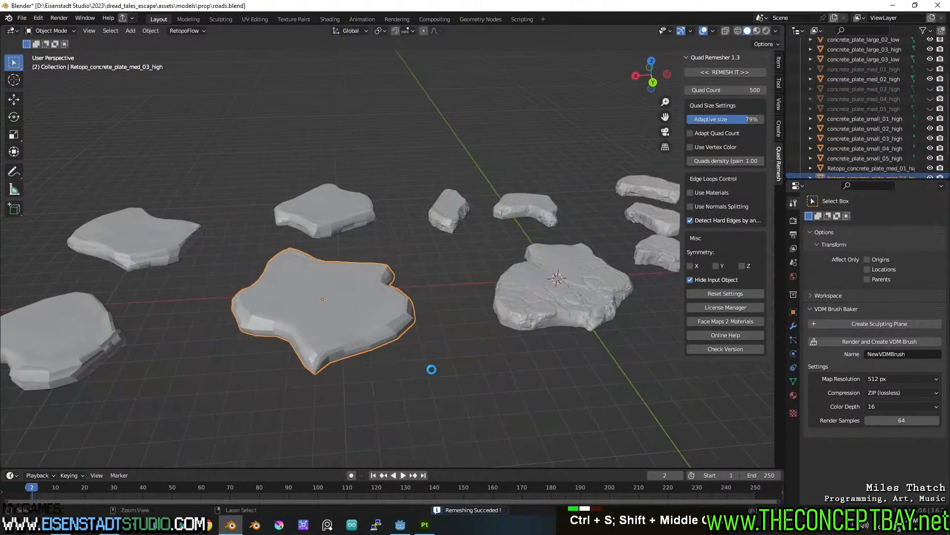
click(564, 263)
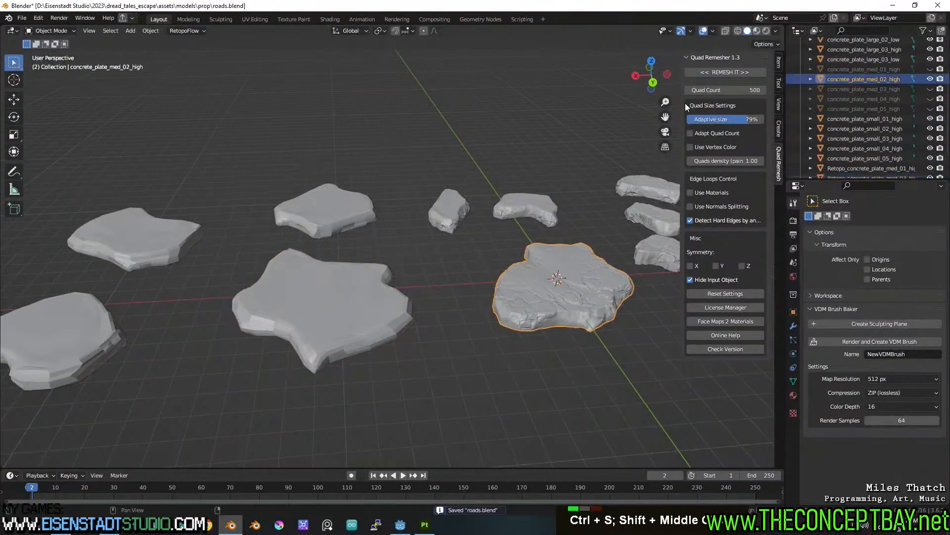
click(719, 73)
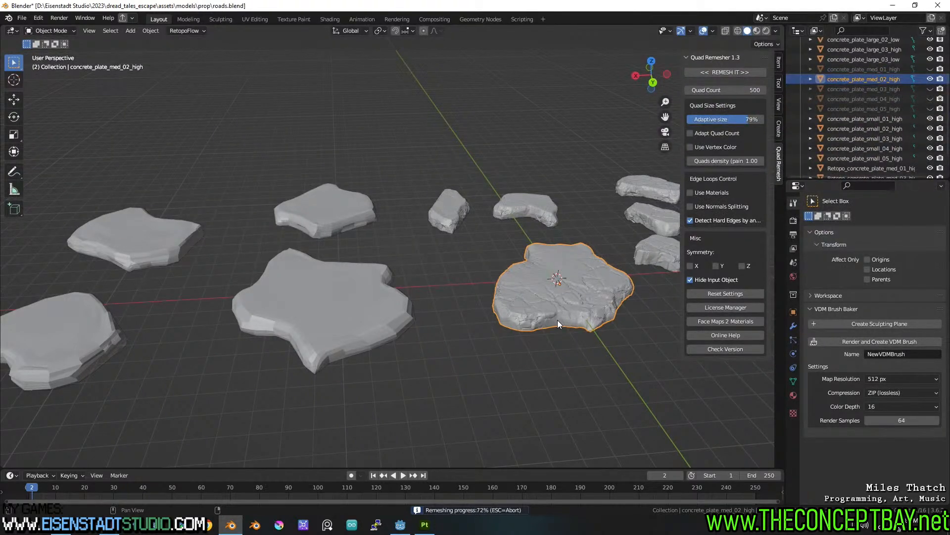
Step: Save the file, remesh concrete_plate_small_04_high with Quad Count set to 300, and check the new mesh's topology
shift+middle_drag(572, 320, 427, 247)
click(366, 212)
key(ctrl+s)
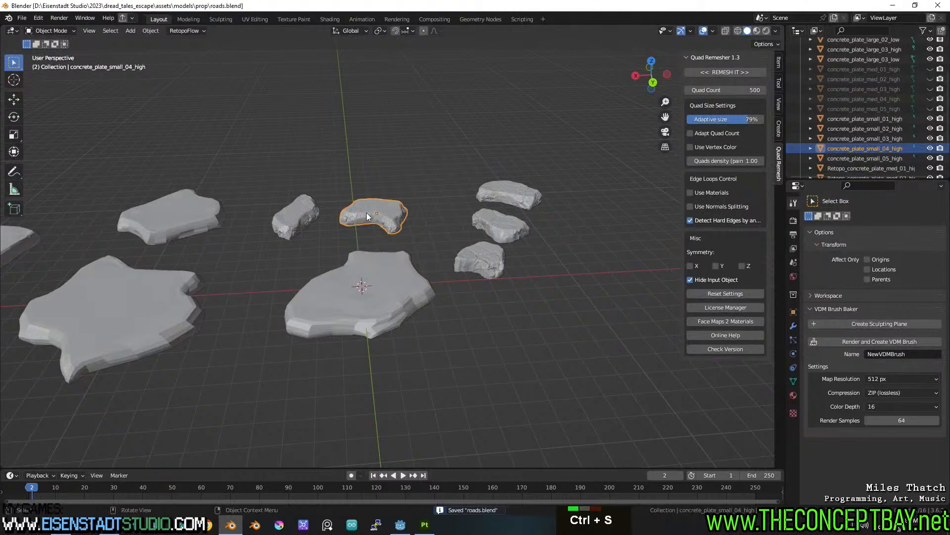
click(747, 90)
text(300)
key(Return)
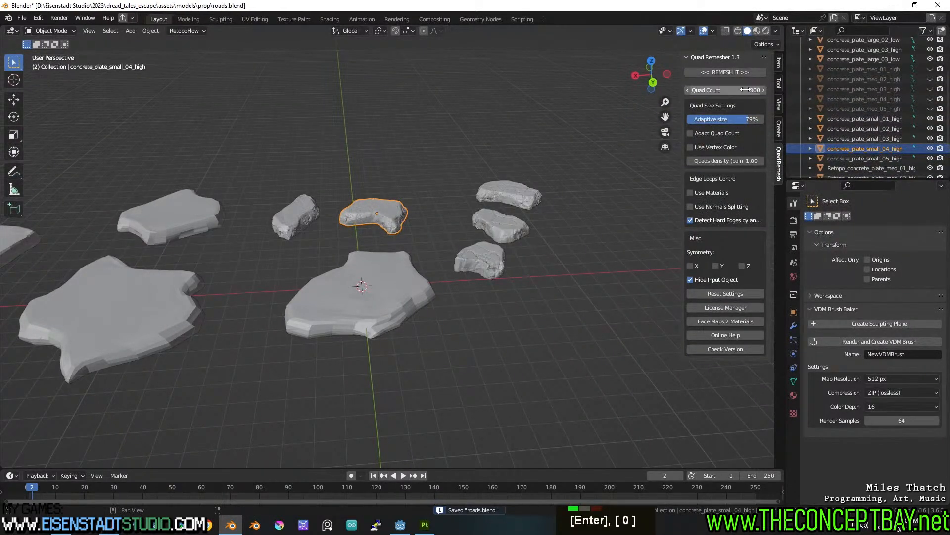
scroll(583, 176, up, 2)
shift+middle_drag(583, 176, 555, 180)
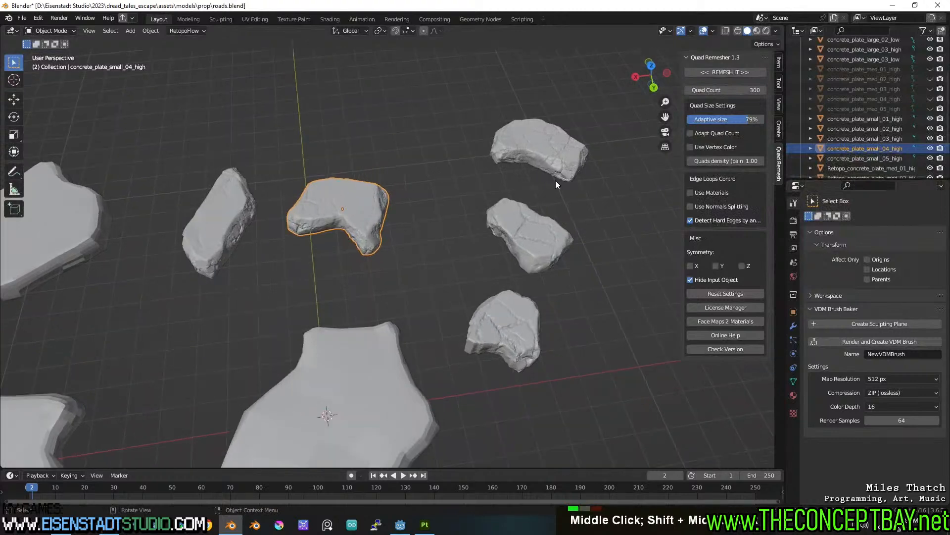
click(732, 72)
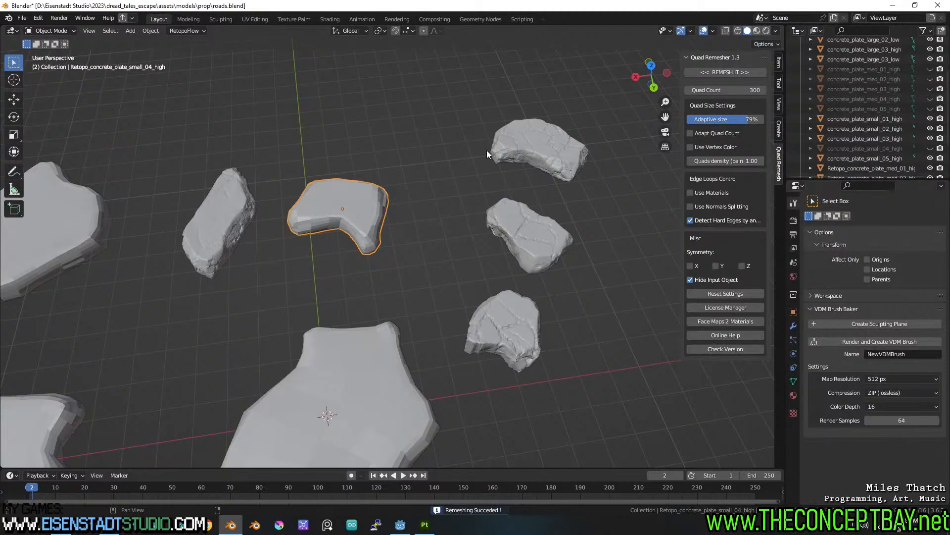
key(Tab)
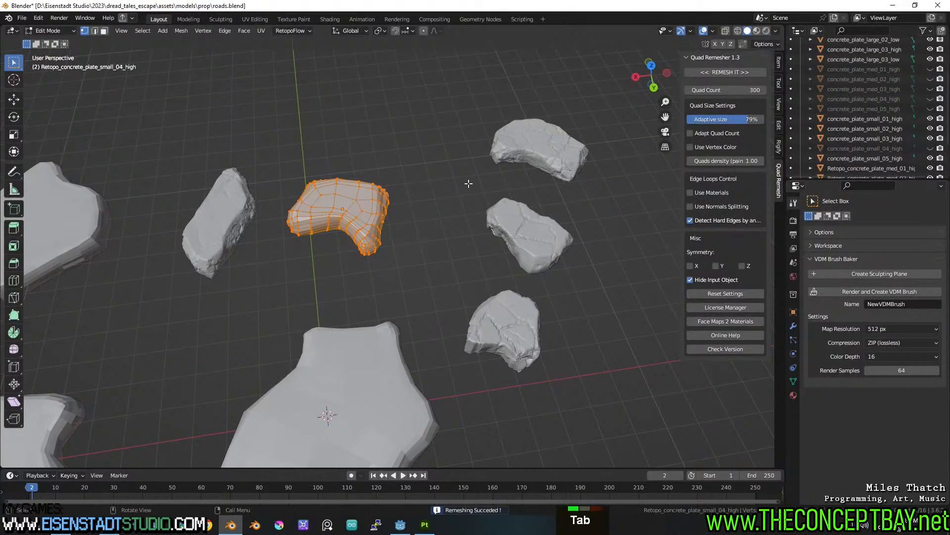
key(Tab)
Step: Remesh concrete_plate_small_03_high at 300 quads, check its topology, and save the file
middle_drag(439, 203, 186, 201)
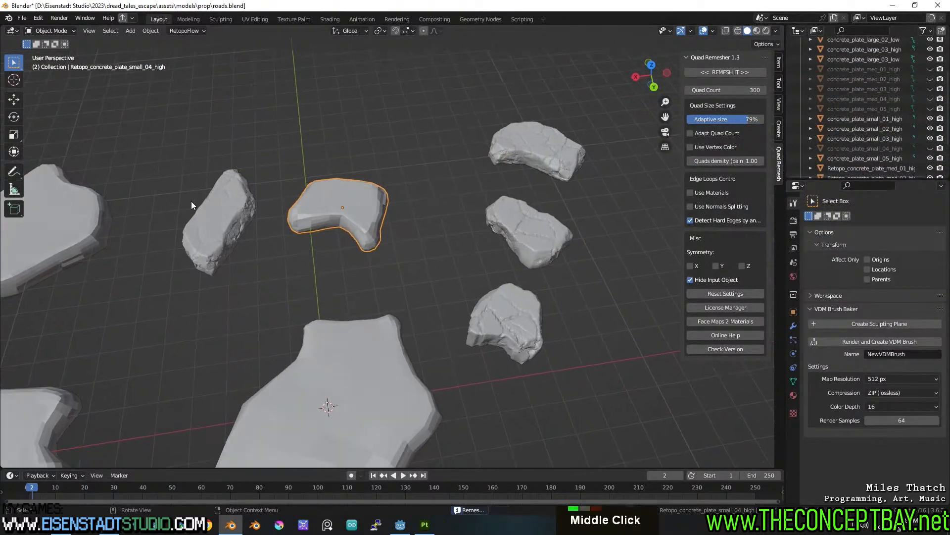
click(212, 206)
key(ctrl+s)
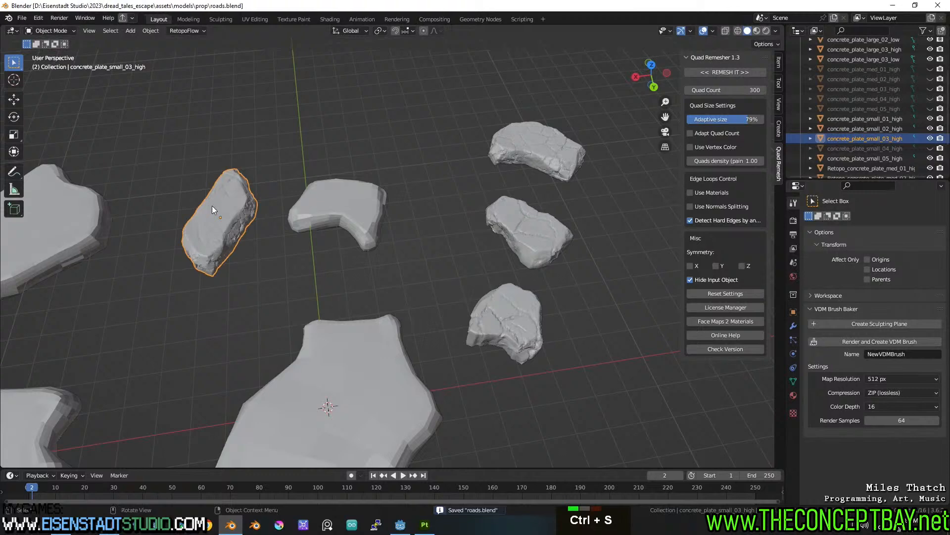
click(715, 72)
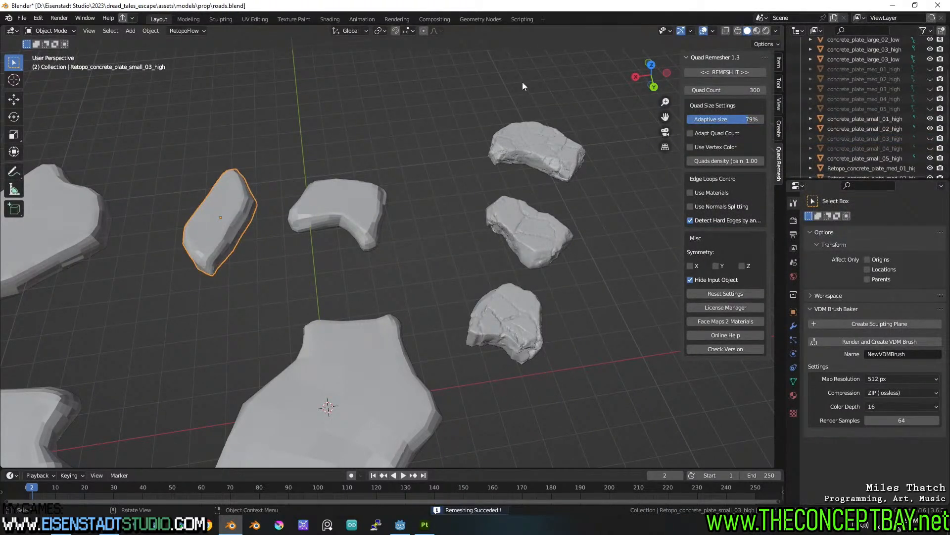
key(Tab)
key(Tab)
key(ctrl+s)
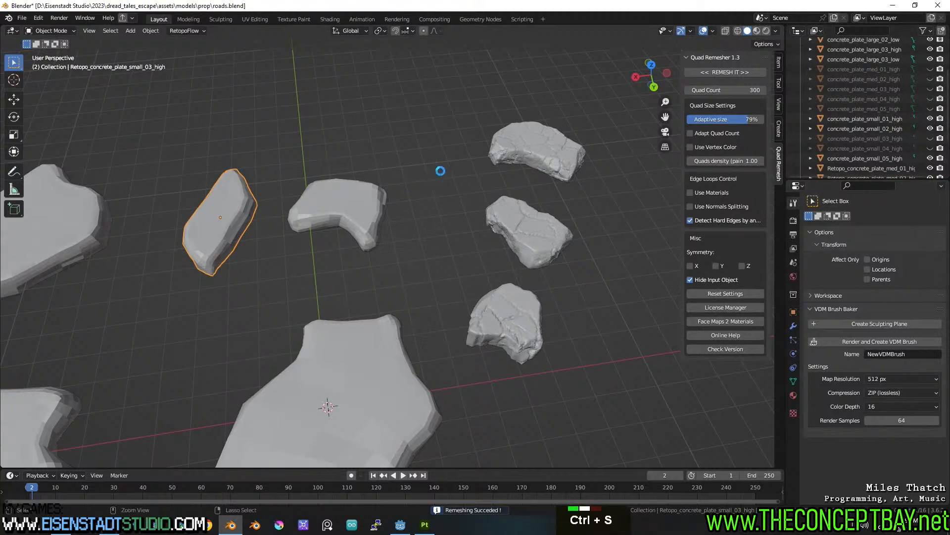
Step: Remesh concrete_plate_small_05_high and concrete_plate_small_01_high at 300 quads each
click(548, 147)
click(734, 73)
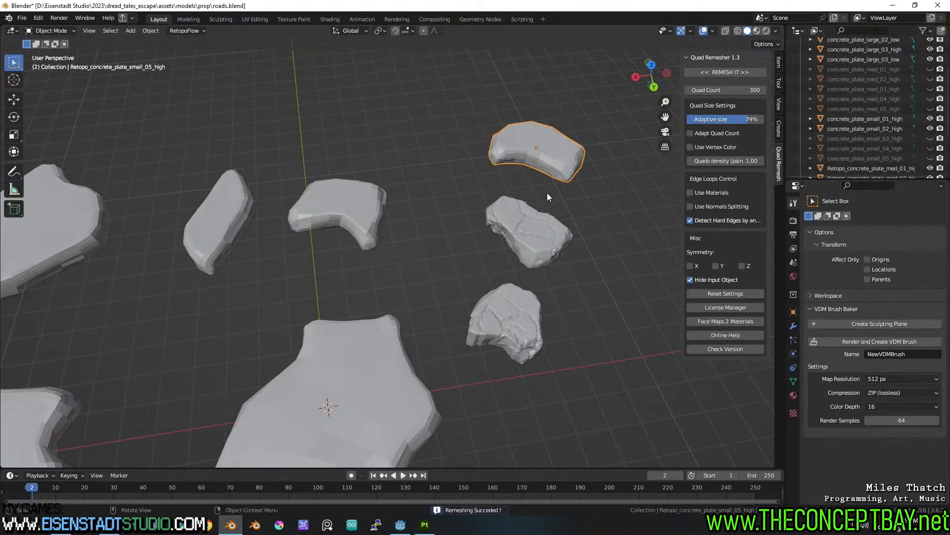
click(524, 230)
click(726, 73)
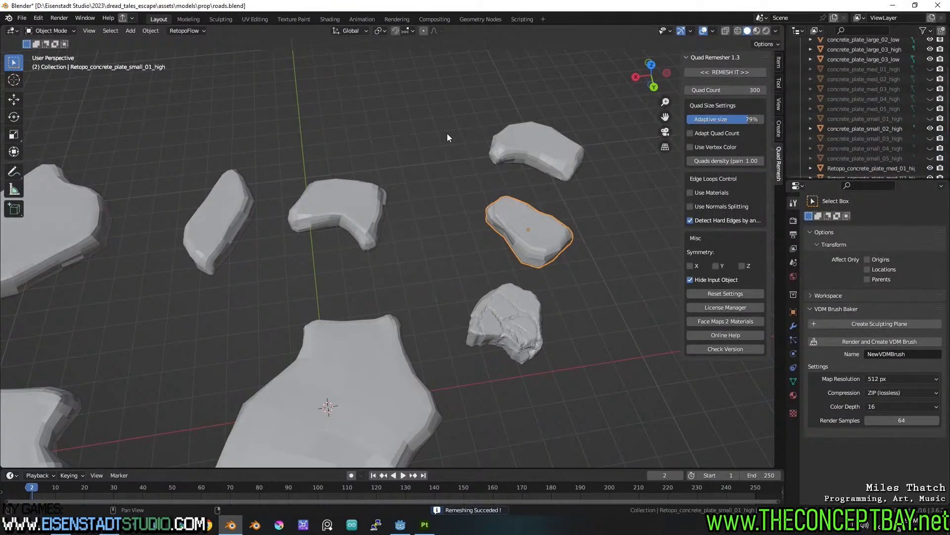
Step: Remesh concrete_plate_small_02_high at 300 quads, look over the remeshed plates, and save the file
click(500, 298)
key(ctrl+s)
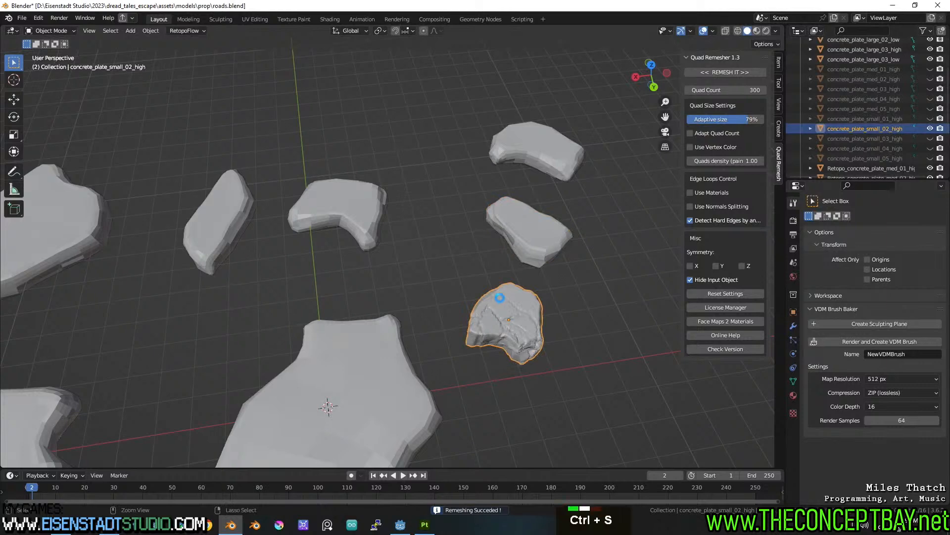
click(732, 72)
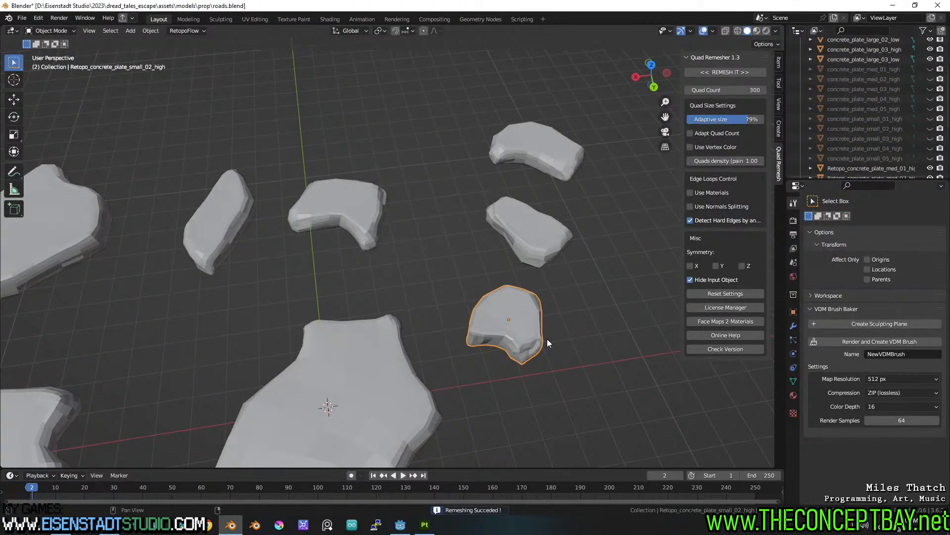
scroll(547, 339, down, 3)
key(ctrl+s)
scroll(512, 337, up, 3)
middle_drag(512, 337, 476, 291)
scroll(469, 306, up, 2)
scroll(469, 307, down, 1)
scroll(497, 325, down, 5)
key(ctrl+s)
Step: Batch-rename all Retopo_ medium and small plates, replacing "_high" with "_low" in their names
scroll(907, 137, down, 5)
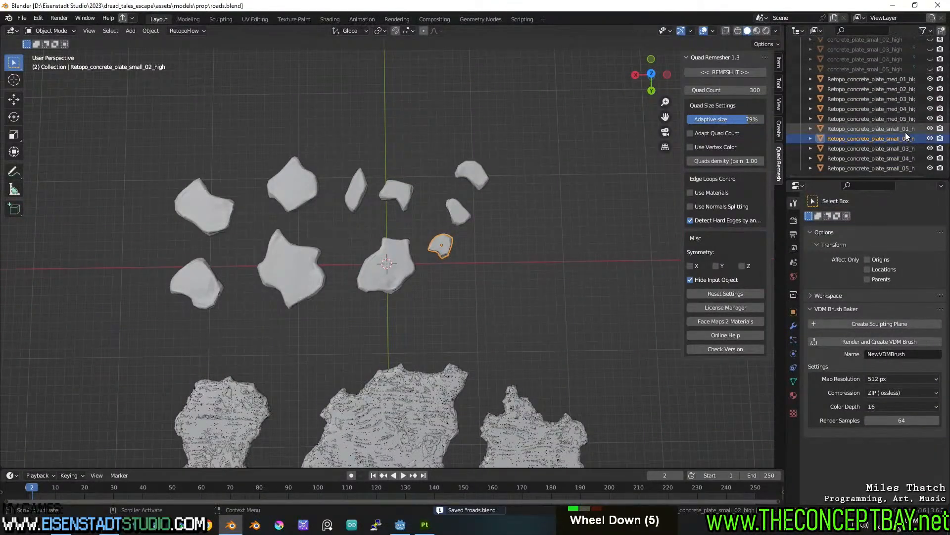
drag(785, 88, 696, 86)
click(818, 80)
shift+click(819, 167)
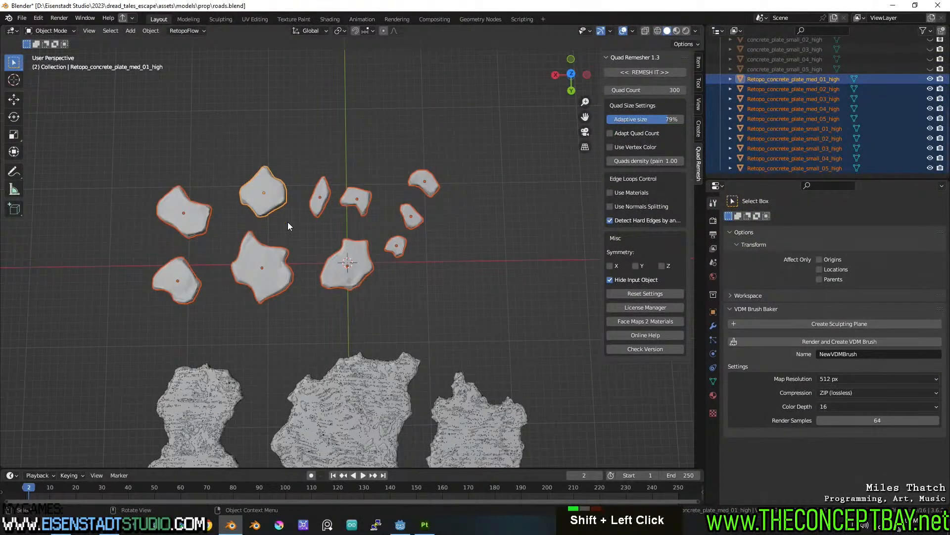
key(ctrl+F2)
click(438, 267)
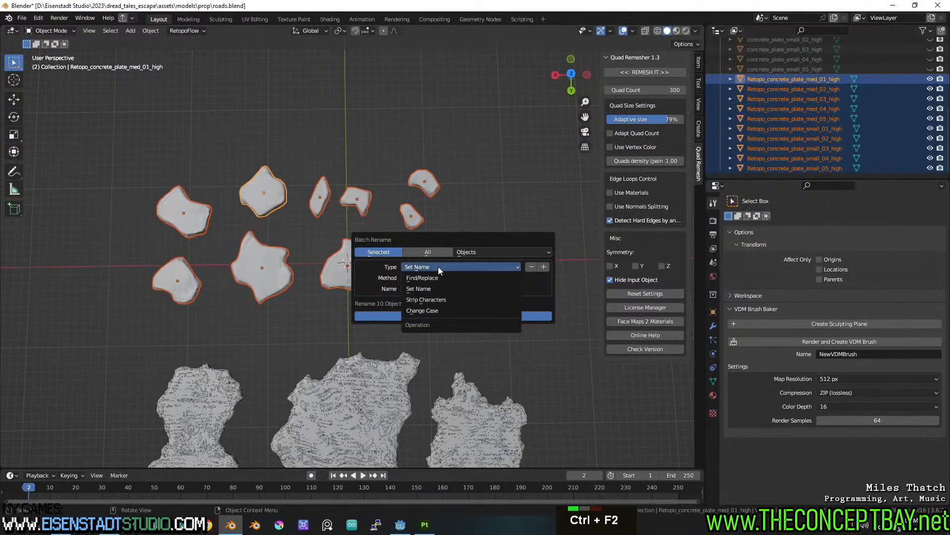
click(431, 278)
click(433, 278)
key(ctrl+a)
text(_high)
key(Tab)
text(_low)
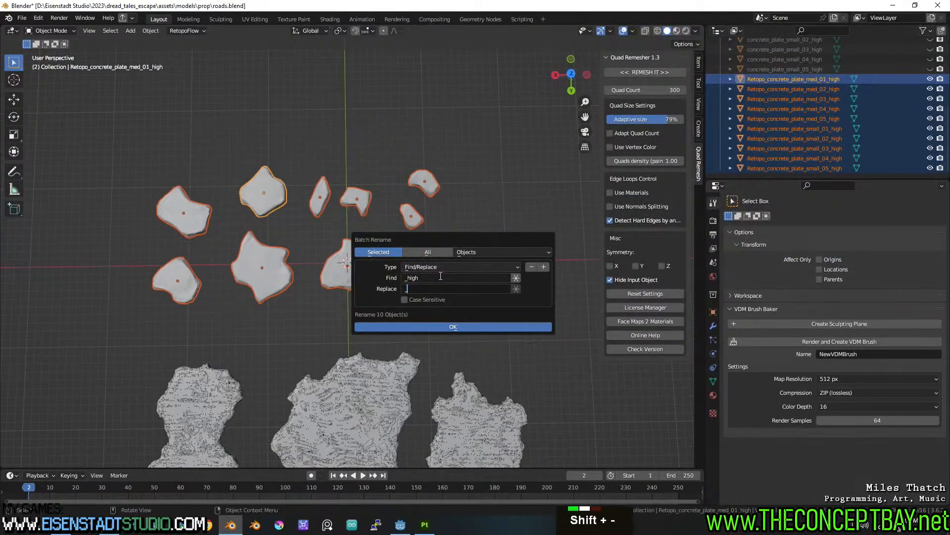
click(449, 327)
Step: Batch-remove the "Retopo_" prefix from the selected plates' names, review the object list, and save the file
key(ctrl+F2)
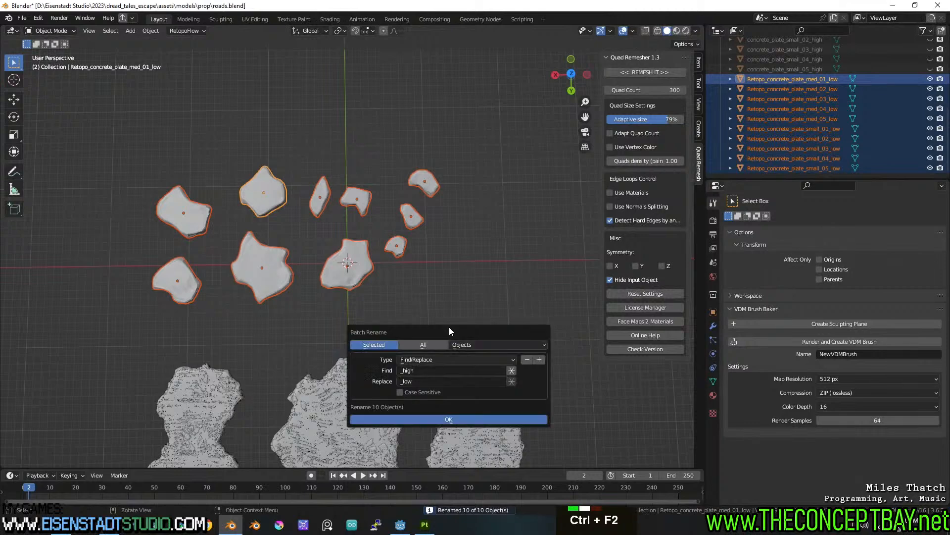
click(444, 370)
text(Retopo_)
key(Tab)
key(BackSpace)
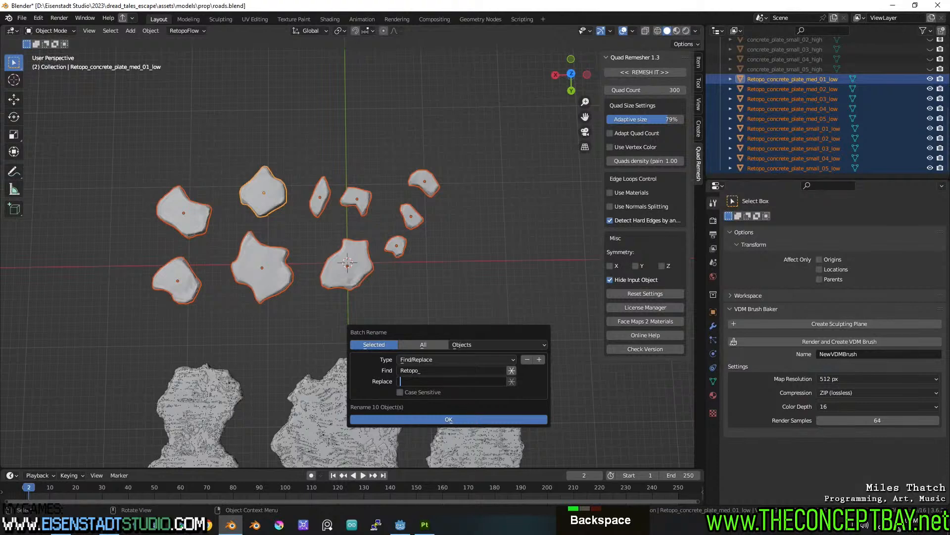
click(473, 419)
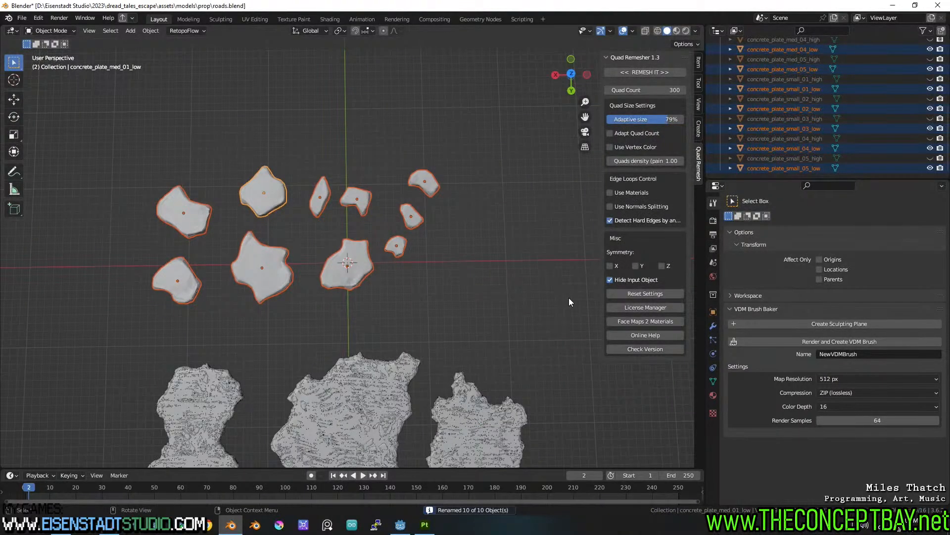
scroll(805, 137, up, 6)
scroll(806, 135, up, 5)
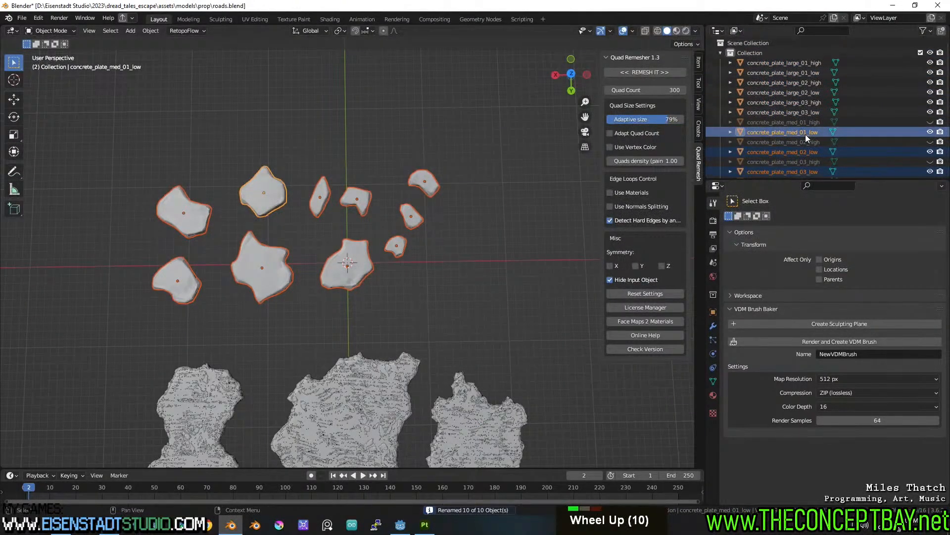
scroll(806, 135, down, 6)
scroll(806, 134, down, 4)
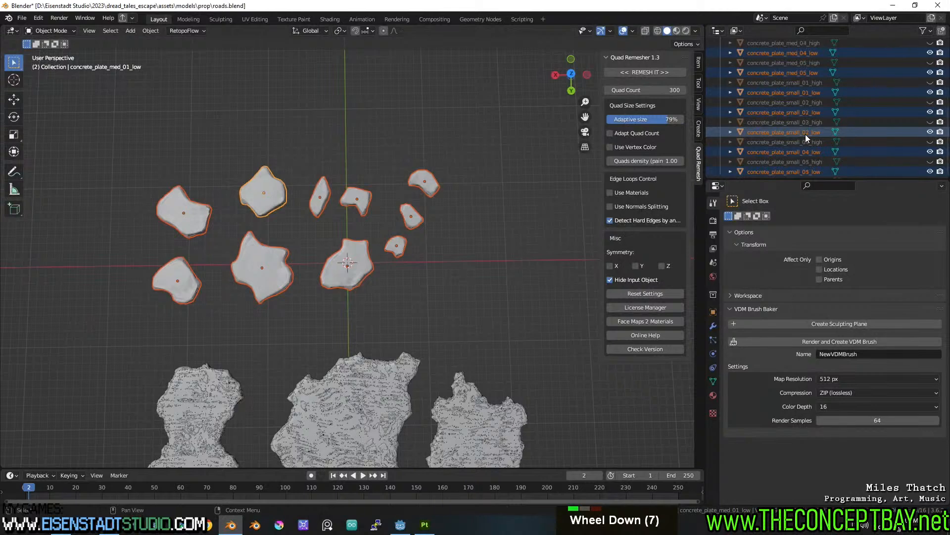
key(ctrl+s)
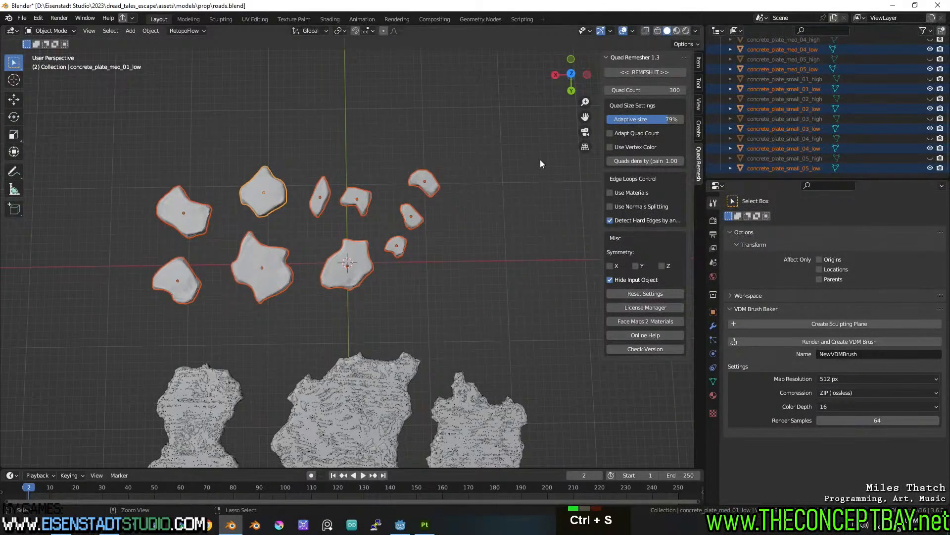
Step: Filter the outliner by "low" and hide all the listed low-poly plates, from concrete_plate_large_01_low to concrete_plate_small_05_low
click(832, 31)
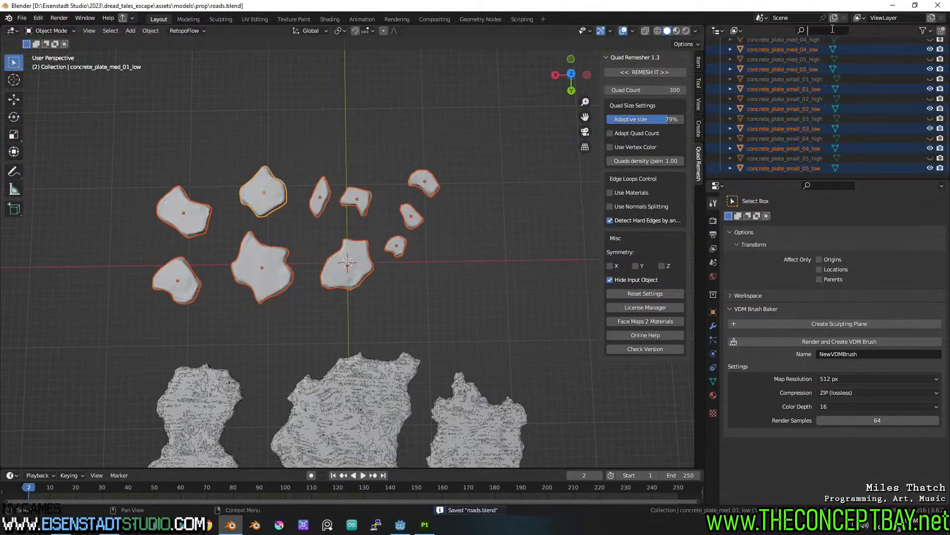
text(lo)
scroll(841, 73, up, 1)
text(w)
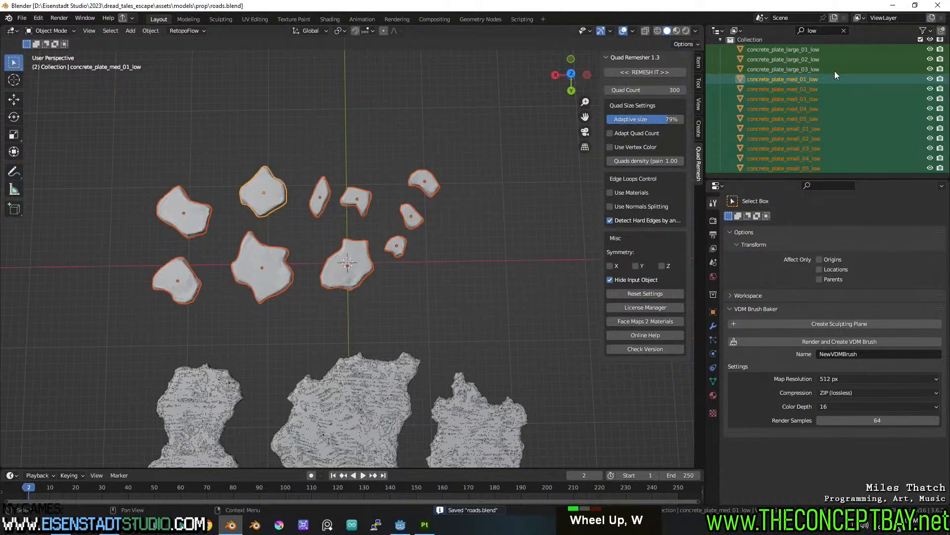
scroll(832, 73, up, 5)
double_click(822, 50)
shift+click(814, 169)
key(h)
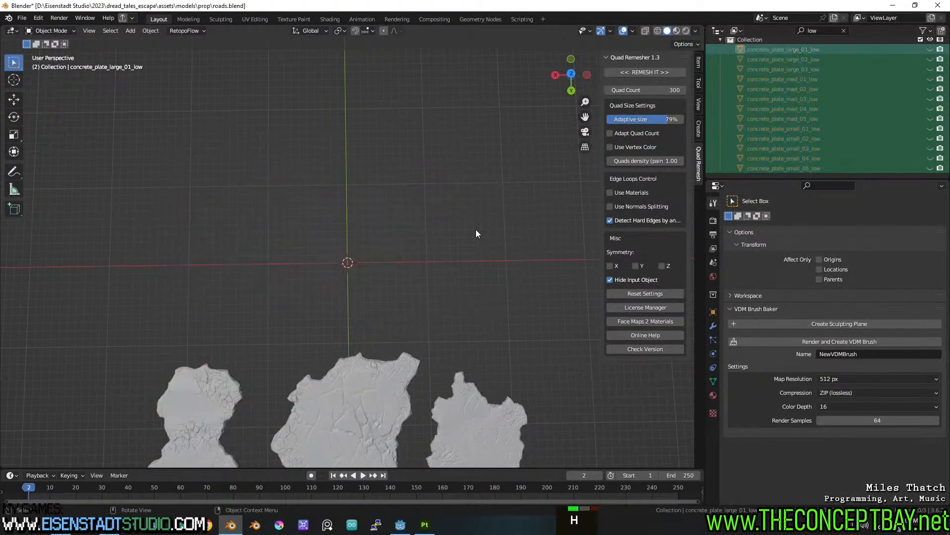
Step: Unhide all objects, including the high-poly medium and small plates, and deselect everything
key(alt+h)
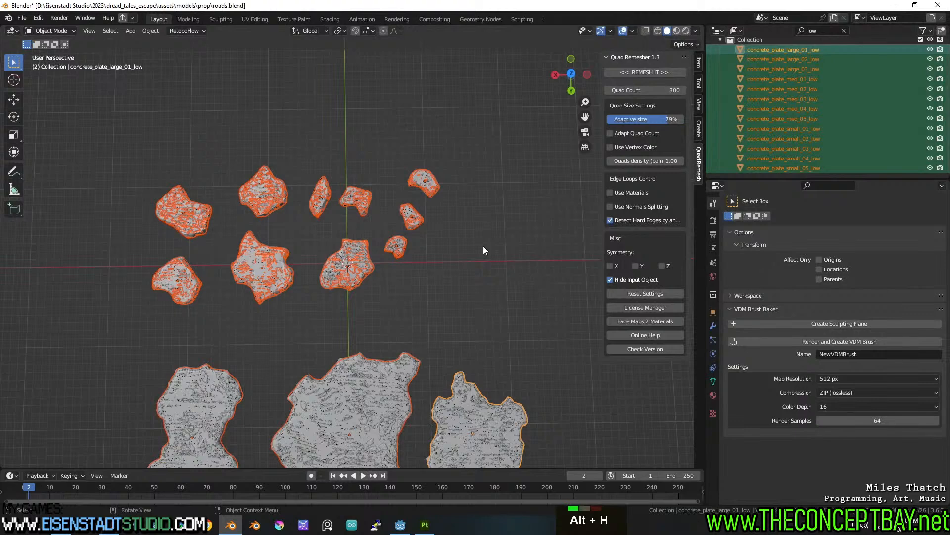
key(a)
key(a)
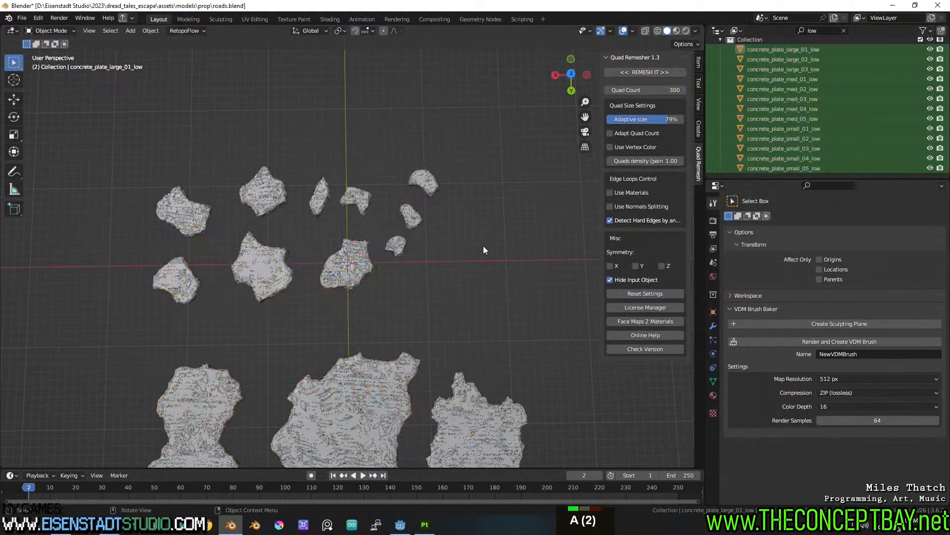
Step: Select all the filtered _low plates and hide them so only the high-poly plates show, and save the file
scroll(795, 74, up, 4)
scroll(797, 65, down, 1)
shift+click(795, 166)
key(h)
shift+middle_drag(446, 268, 446, 153)
mouse_move(452, 203)
middle_down()
mouse_move(453, 158)
mouse_move(449, 210)
middle_up()
key(ctrl+s)
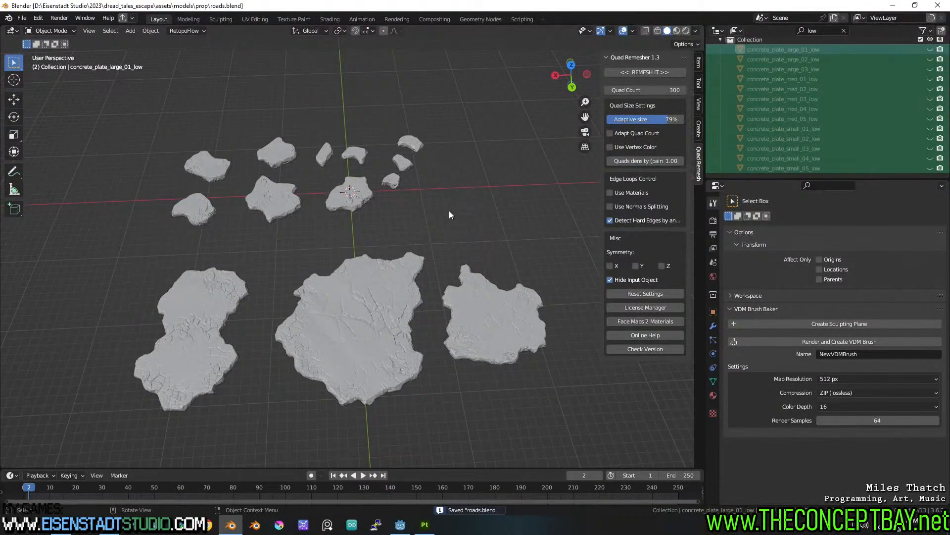
Step: Invert the selection so that all the visible high-poly plates are selected
key(ctrl+i)
key(ctrl+a)
key(Escape)
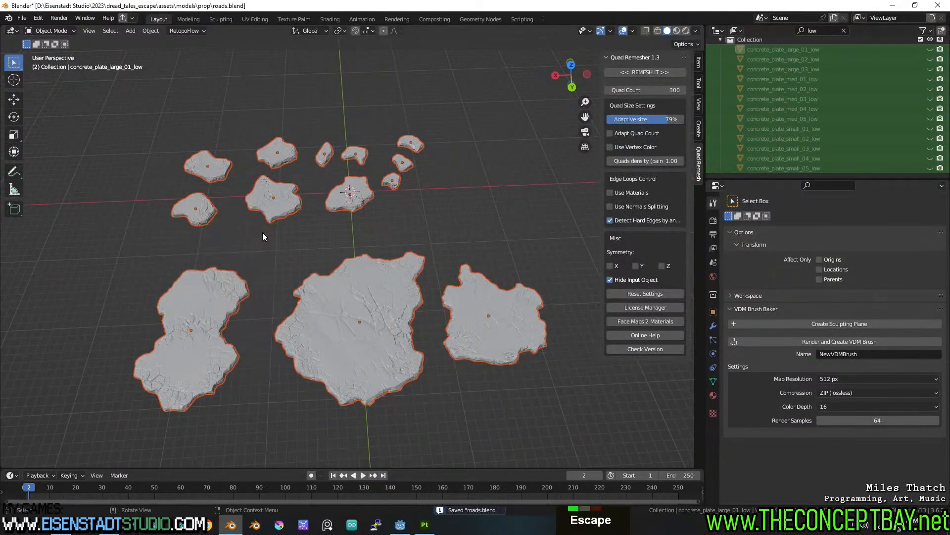
Step: Shade the selected high-poly plates smooth and save the file
right_click(262, 232)
click(253, 179)
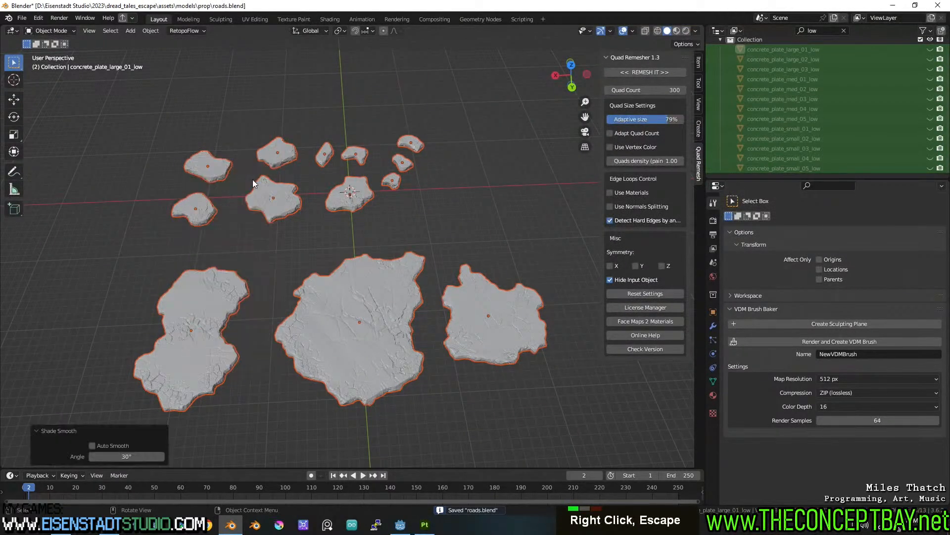
key(ctrl+s)
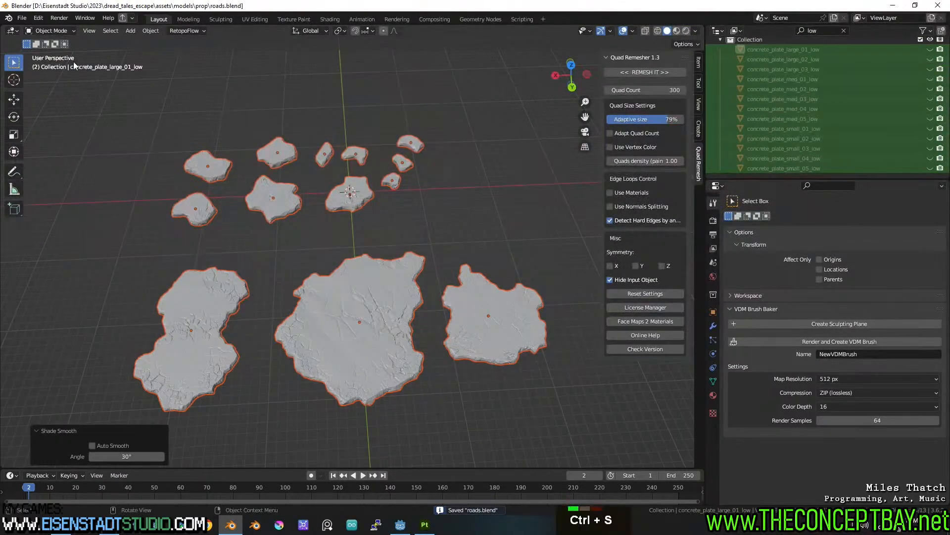
Step: Start a Wavefront (.obj) export and browse to the Substance Textures folder inside assets\textures
click(22, 18)
mouse_move(47, 159)
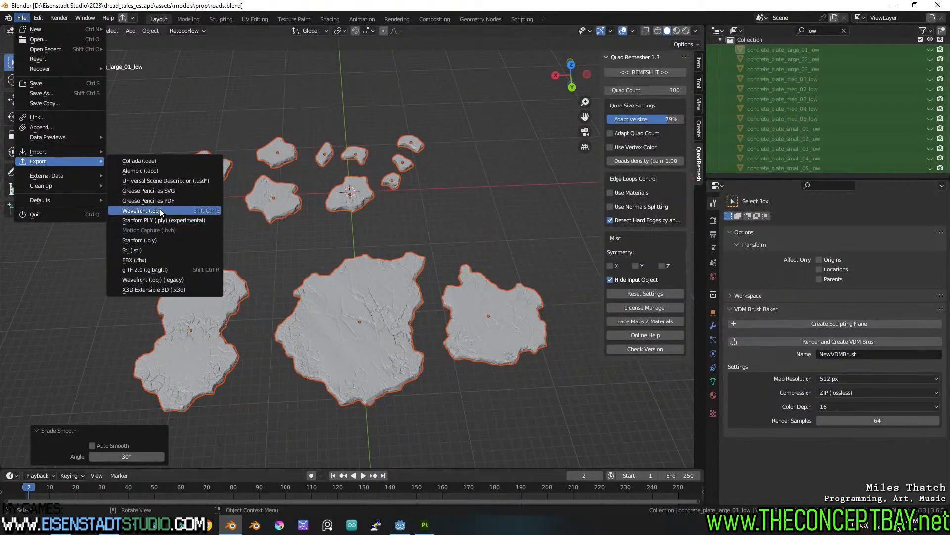
click(159, 210)
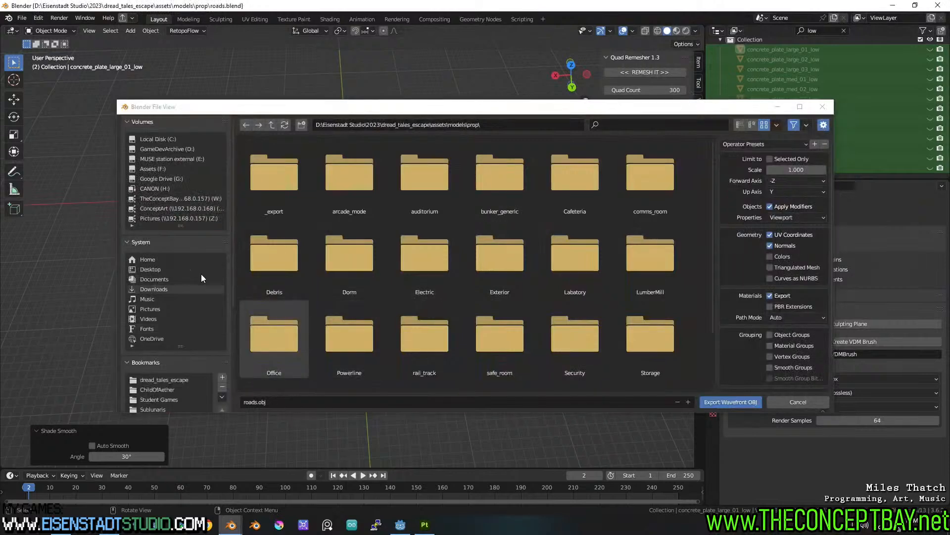
double_click(275, 124)
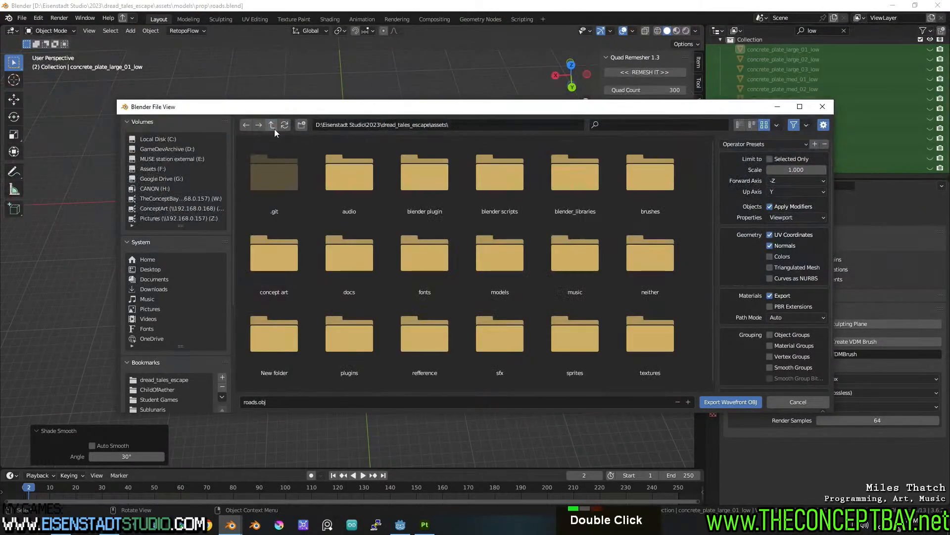
double_click(677, 344)
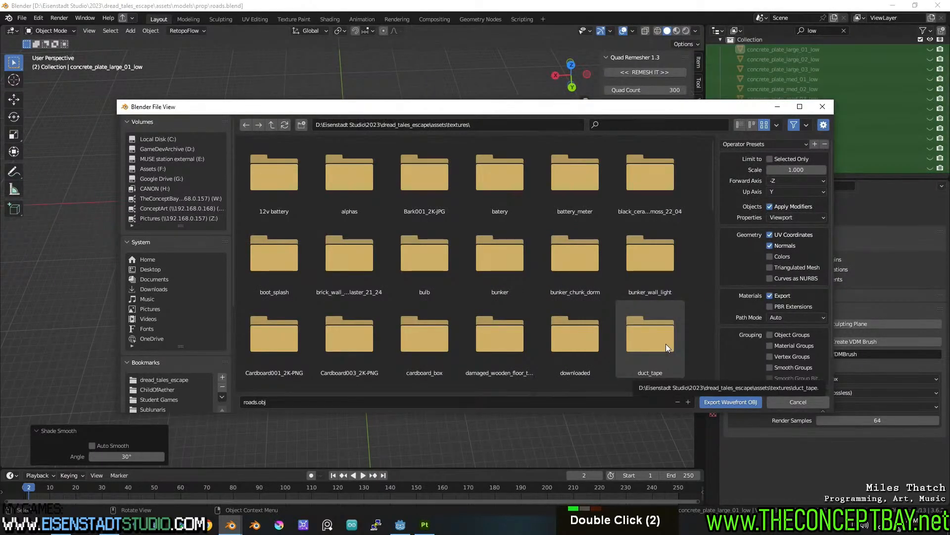
scroll(678, 322, down, 5)
scroll(679, 315, down, 5)
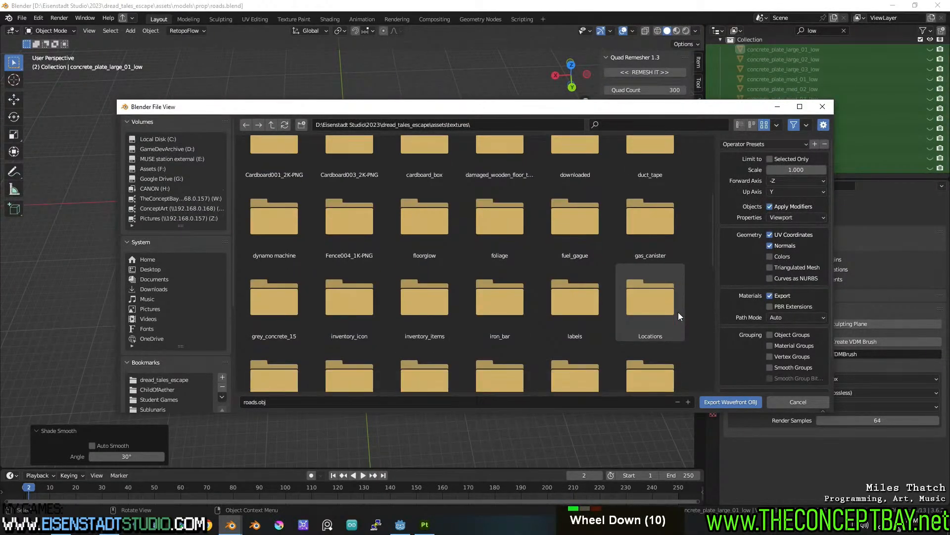
scroll(678, 312, down, 3)
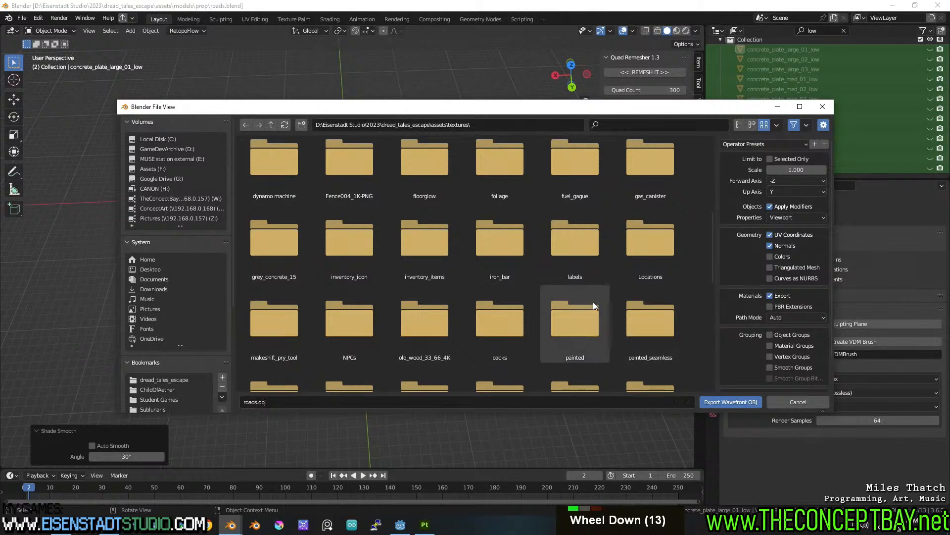
scroll(593, 304, down, 3)
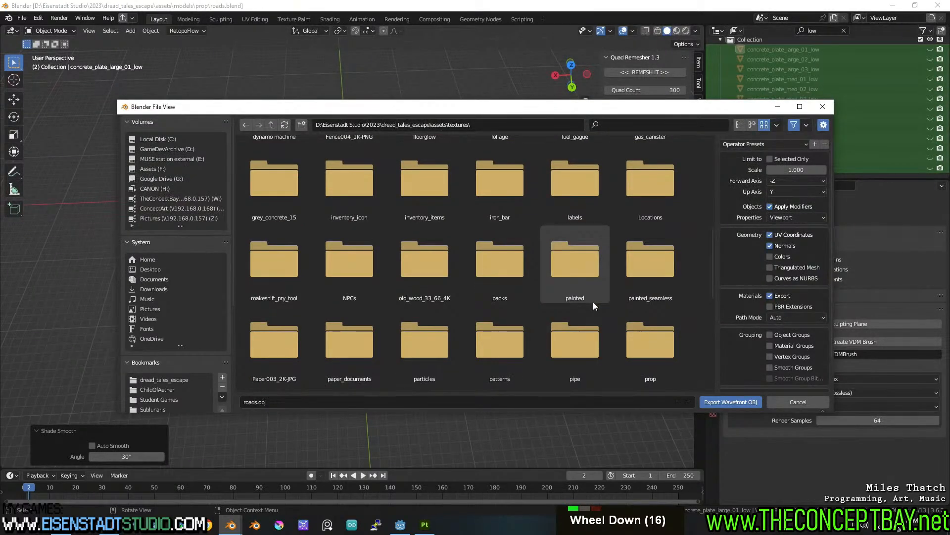
scroll(593, 304, down, 8)
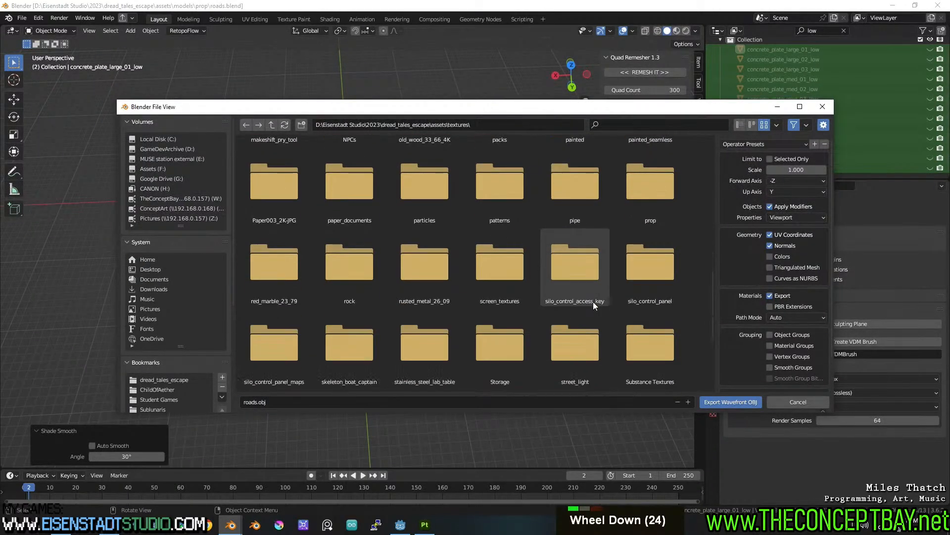
scroll(593, 301, down, 4)
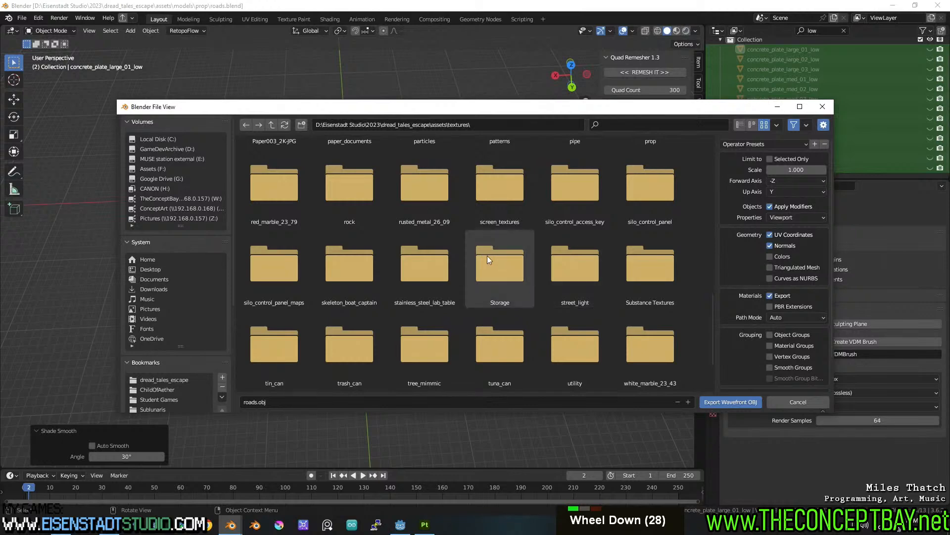
double_click(666, 269)
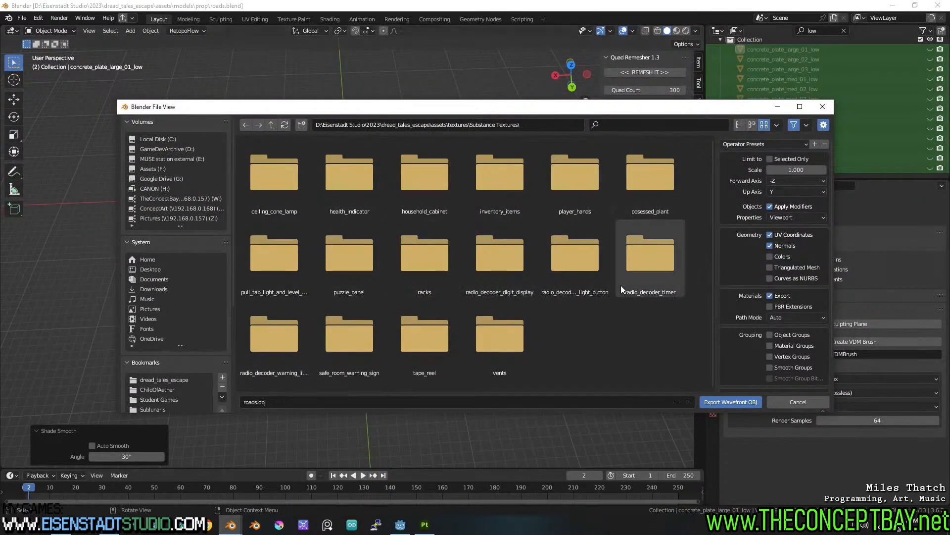
Step: Create a new folder named asphalt_road_kit inside Substance Textures
right_click(598, 365)
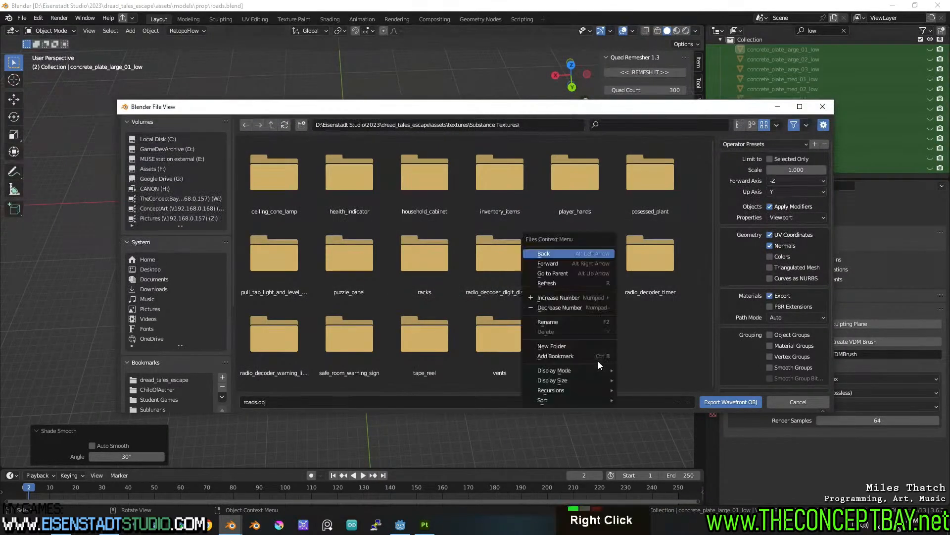
click(572, 346)
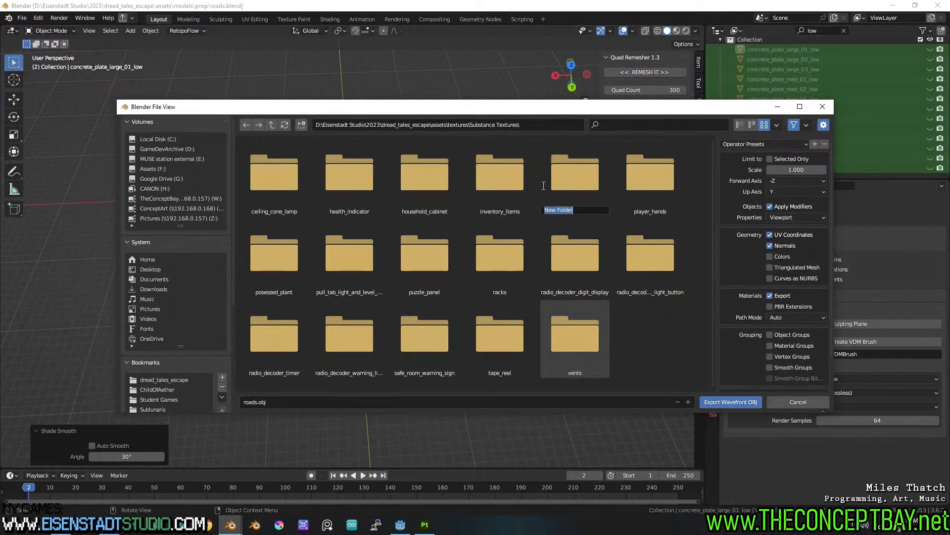
text(conc)
key(ctrl+a)
text(asphalt_roads)
key(BackSpace)
text(_)
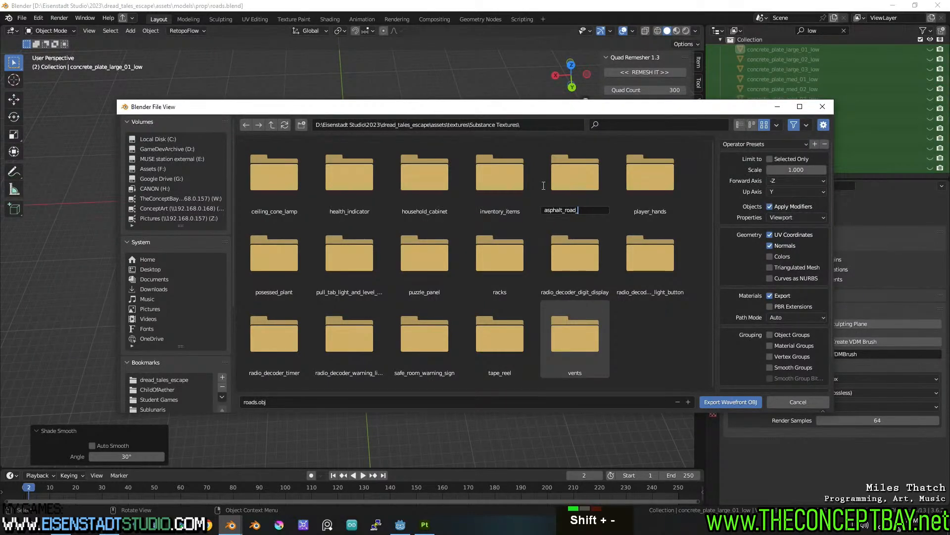
text(kit)
key(Return)
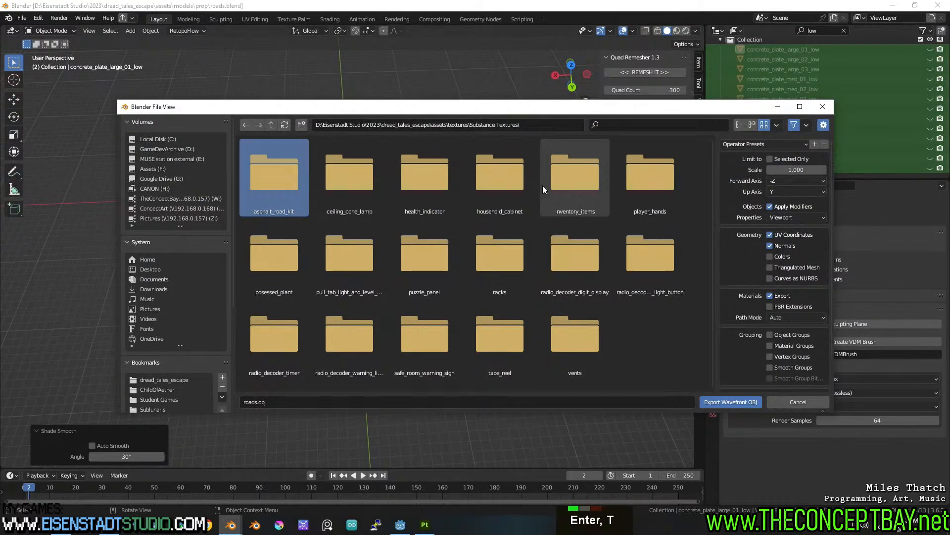
Step: Export only the selected plates into the asphalt_road_kit folder as asphalt_road_kit_high.obj
double_click(248, 177)
double_click(554, 125)
mouse_move(564, 126)
mouse_down()
mouse_move(520, 126)
mouse_move(566, 128)
mouse_up()
shift+click(521, 127)
key(ctrl+c)
click(615, 159)
click(545, 401)
key(ctrl+v)
text(_high)
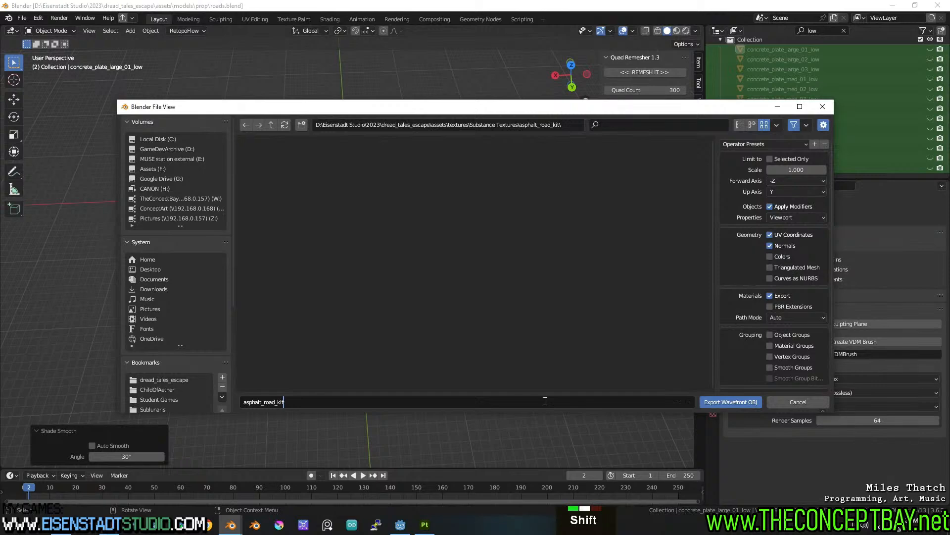
key(Return)
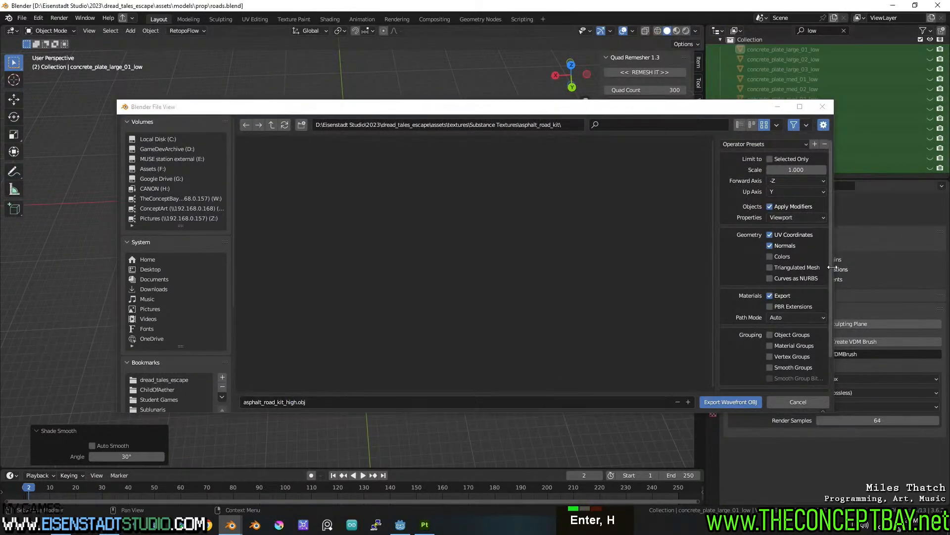
click(770, 158)
click(744, 400)
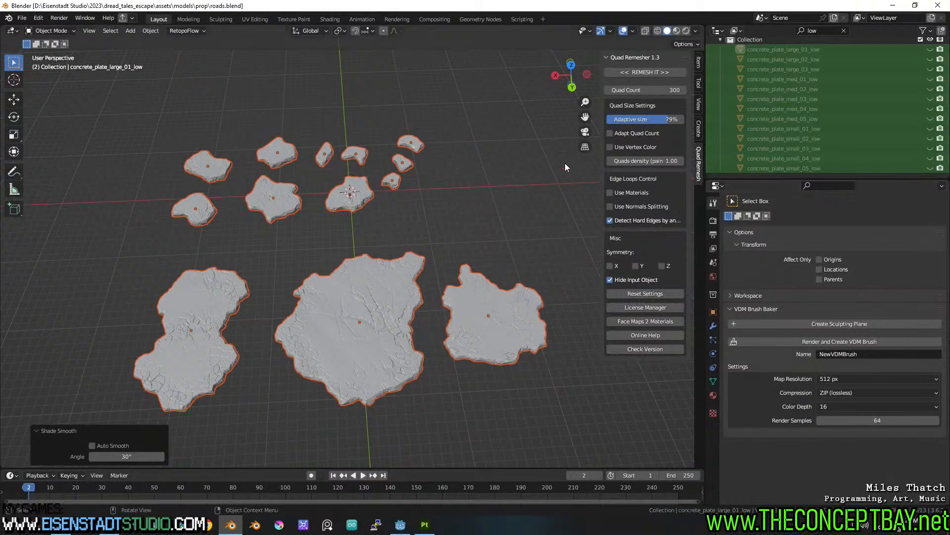
Step: Select the large middle high-poly plate and clear the outliner's "low" filter
scroll(852, 63, up, 6)
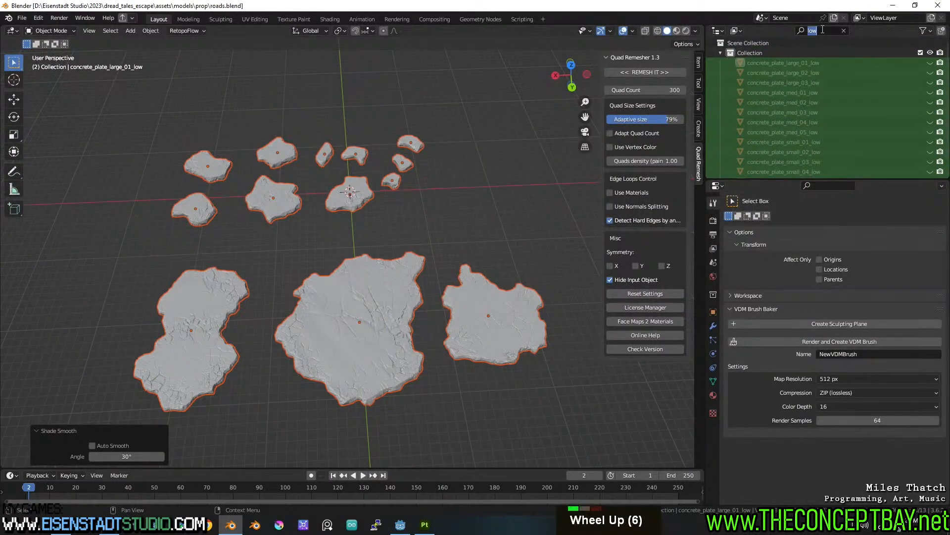
middle_click(519, 253)
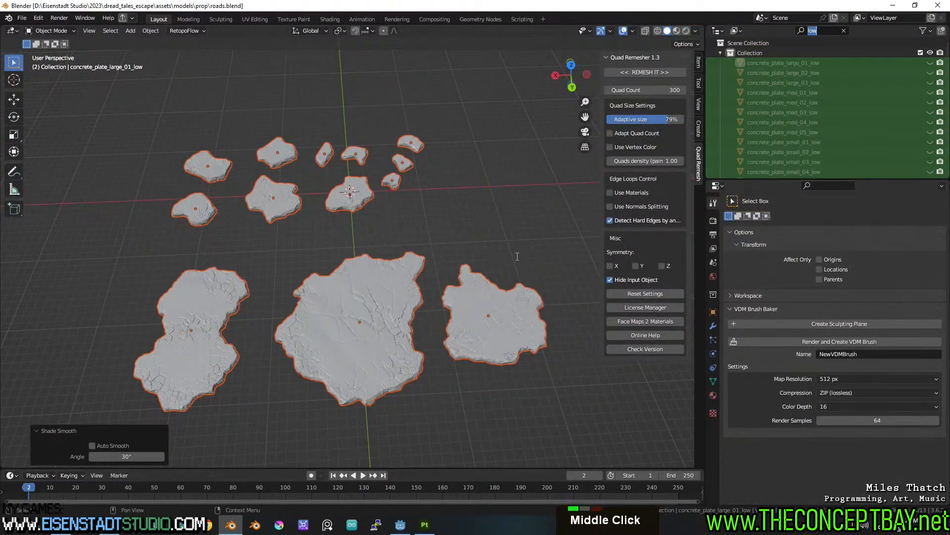
click(489, 320)
middle_drag(489, 320, 511, 316)
click(391, 277)
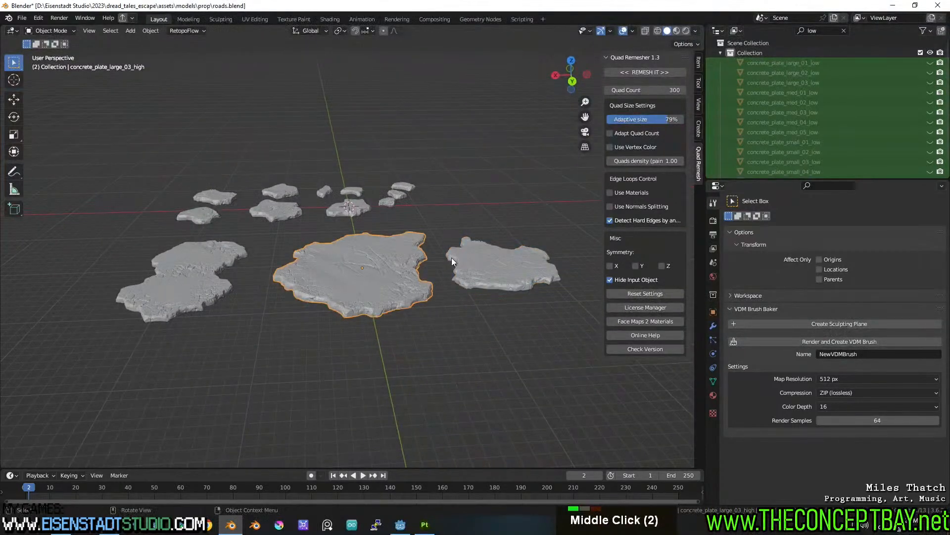
click(844, 31)
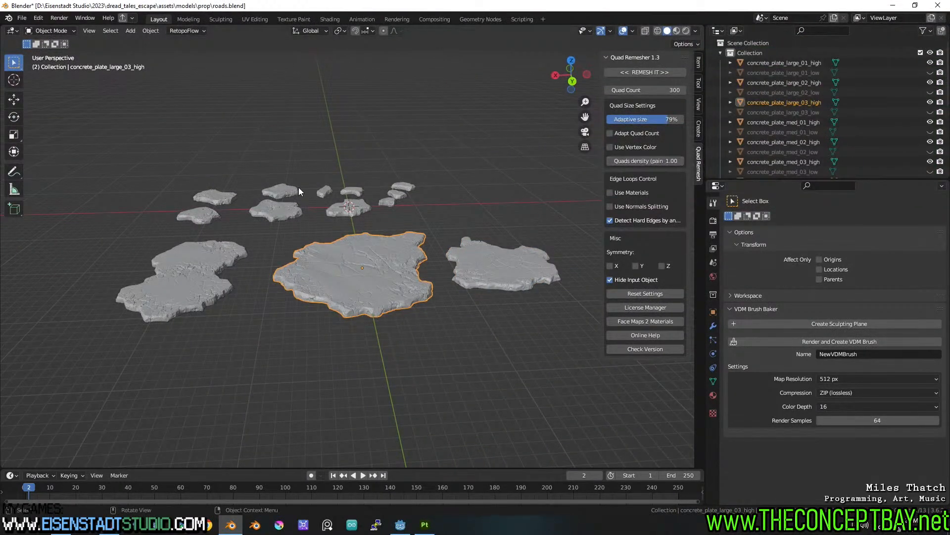
Step: Select all the visible high-poly plates and move them into a new collection named HIGH
drag(125, 174, 587, 360)
right_click(486, 252)
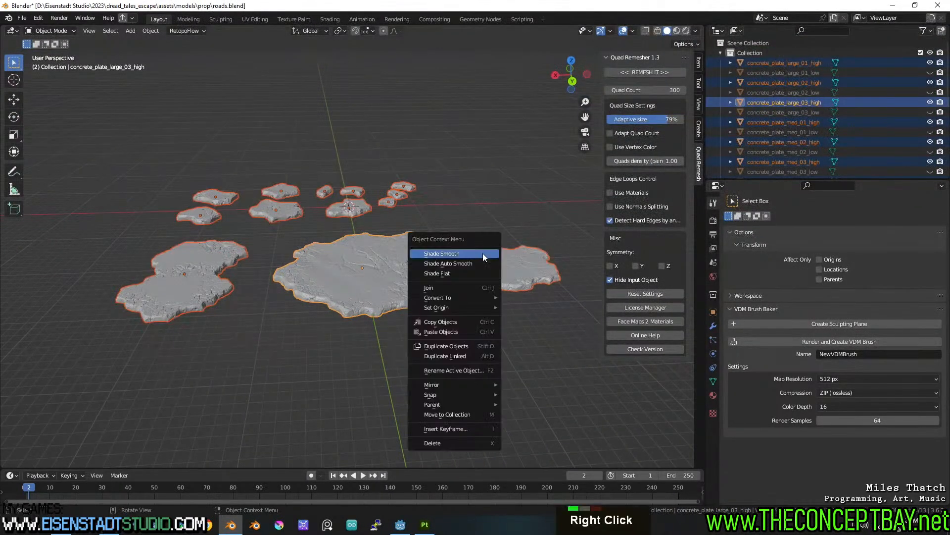
click(448, 423)
double_click(447, 416)
text(HIGH)
key(Return)
click(450, 445)
scroll(800, 67, up, 6)
scroll(812, 76, down, 7)
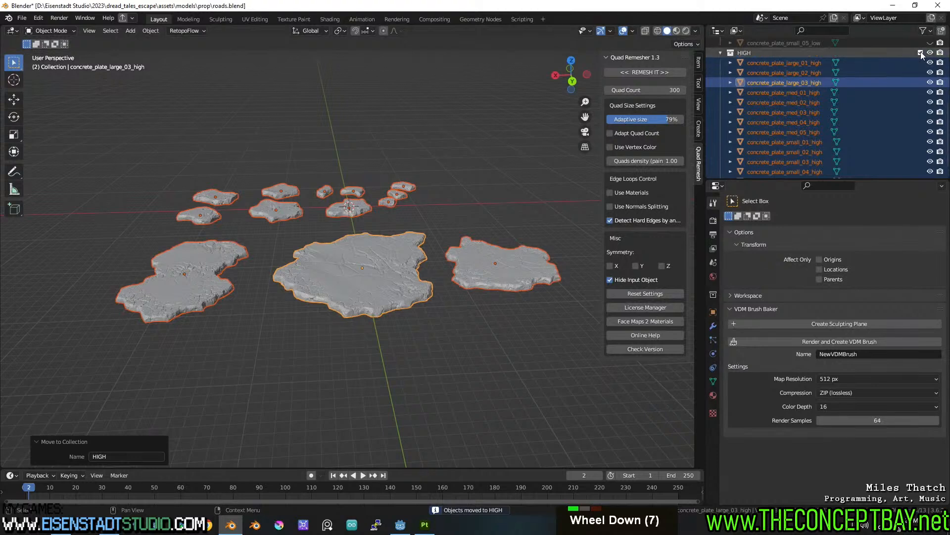
Step: Exclude the HIGH collection from the view layer and rename the original collection LOW
click(921, 51)
scroll(884, 73, up, 2)
scroll(883, 73, up, 4)
double_click(860, 56)
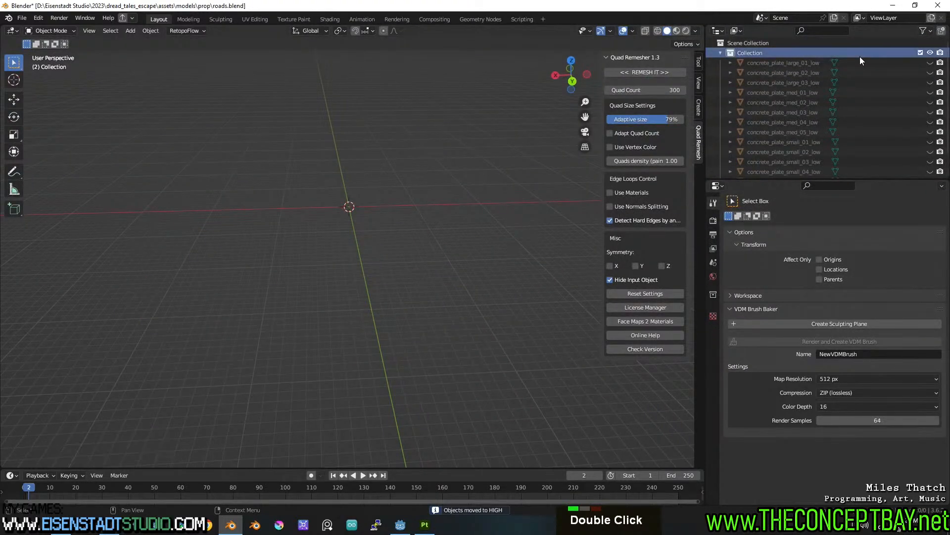
double_click(778, 53)
text(LOW)
key(Return)
Step: Unhide all the low-poly plates in the LOW collection and save the file
drag(930, 62, 931, 158)
scroll(926, 155, down, 2)
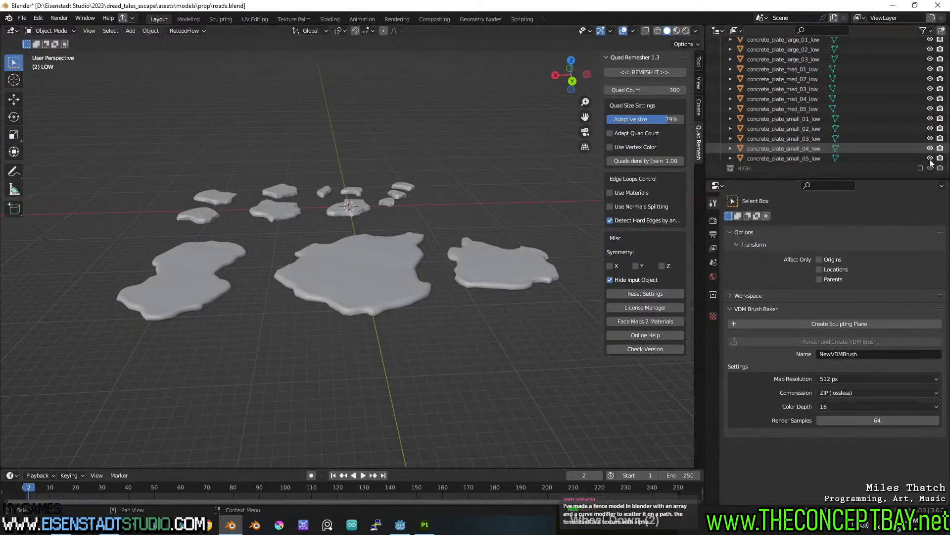
scroll(464, 153, up, 3)
key(ctrl+s)
Step: Select all the low-poly plates, make concrete_plate_large_03_low the active object, and shade them smooth
drag(89, 113, 567, 375)
right_click(393, 254)
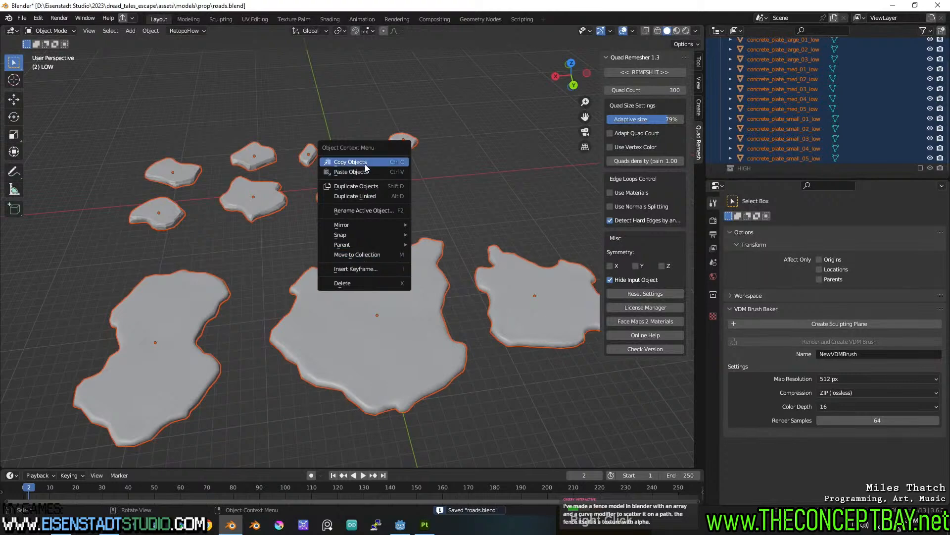
key(Escape)
right_click(304, 305)
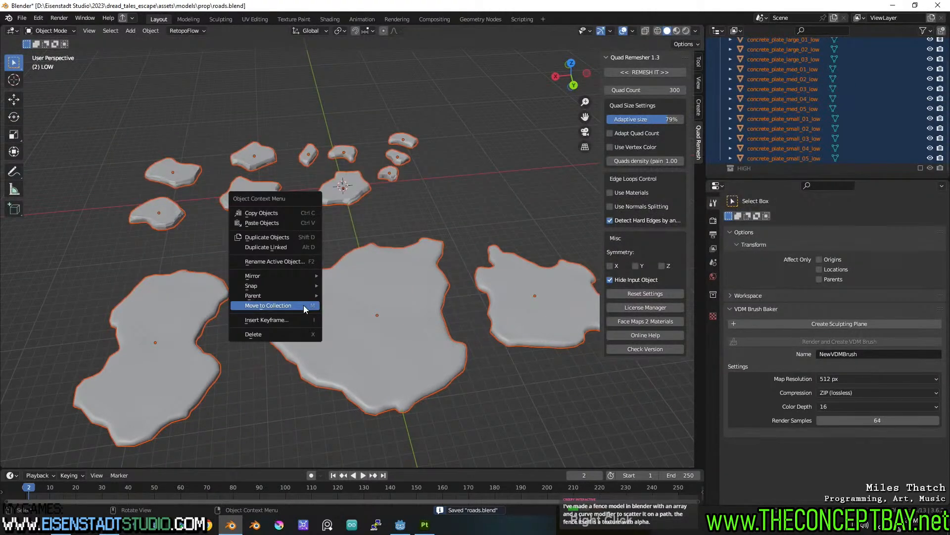
key(Escape)
shift+click(348, 291)
right_click(349, 291)
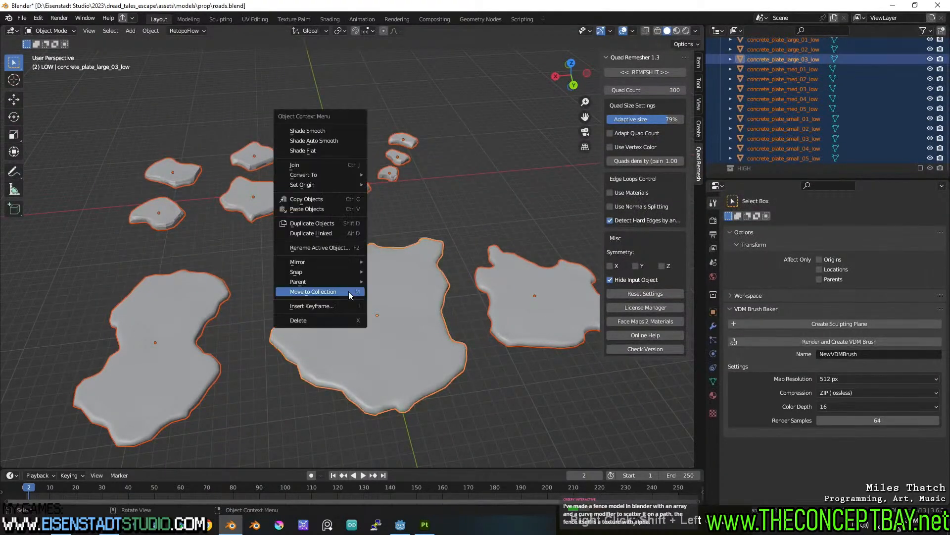
click(336, 131)
Step: Edit all the low-poly plates in the UV Editing workspace and unwrap them using Smart UV Project with a 66° angle limit
key(Tab)
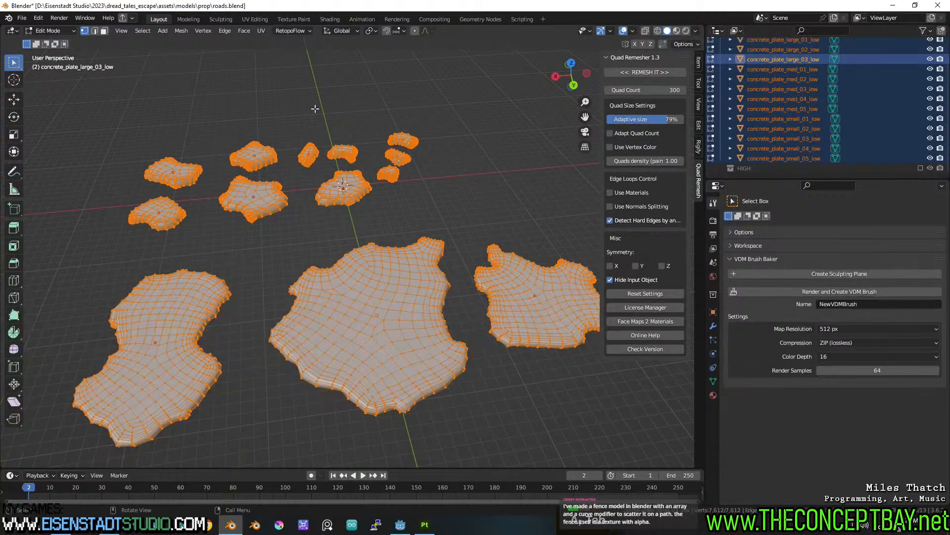
click(252, 19)
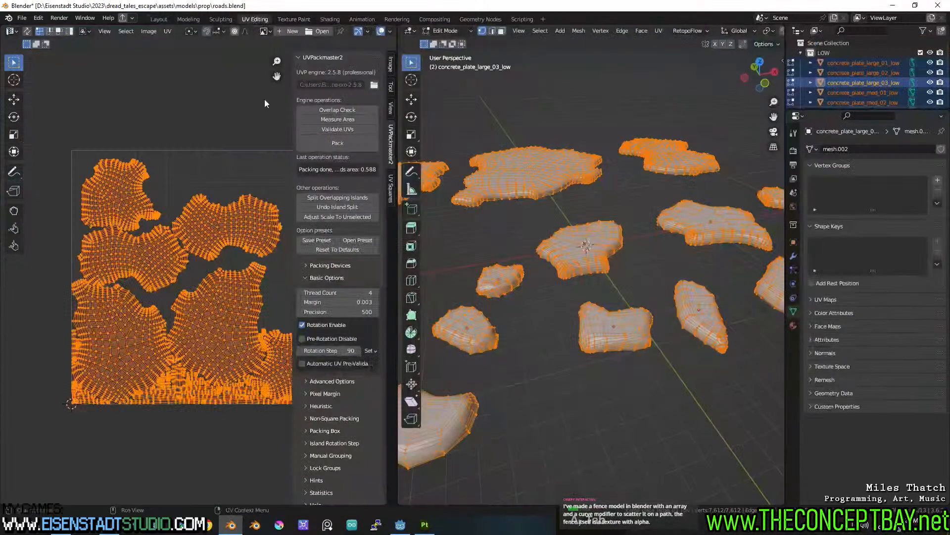
right_click(604, 224)
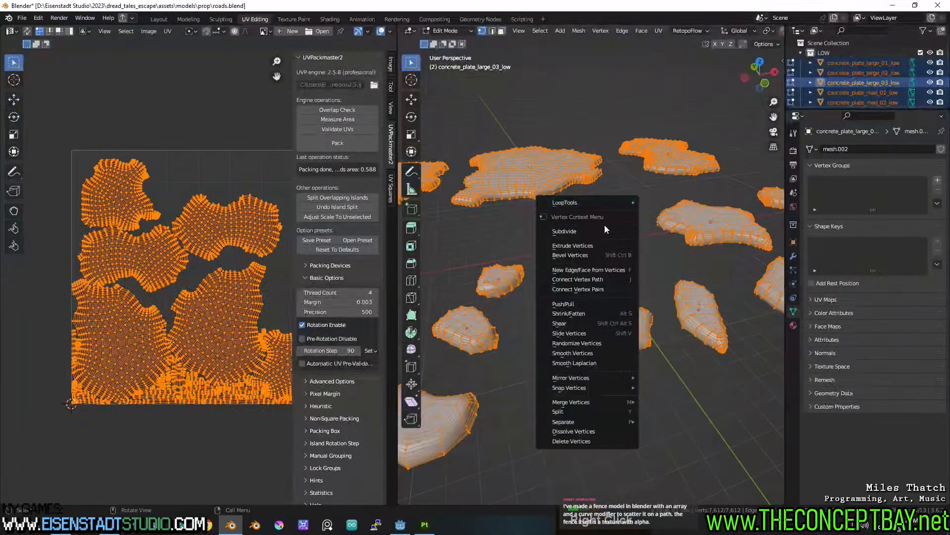
key(Escape)
right_click(526, 171)
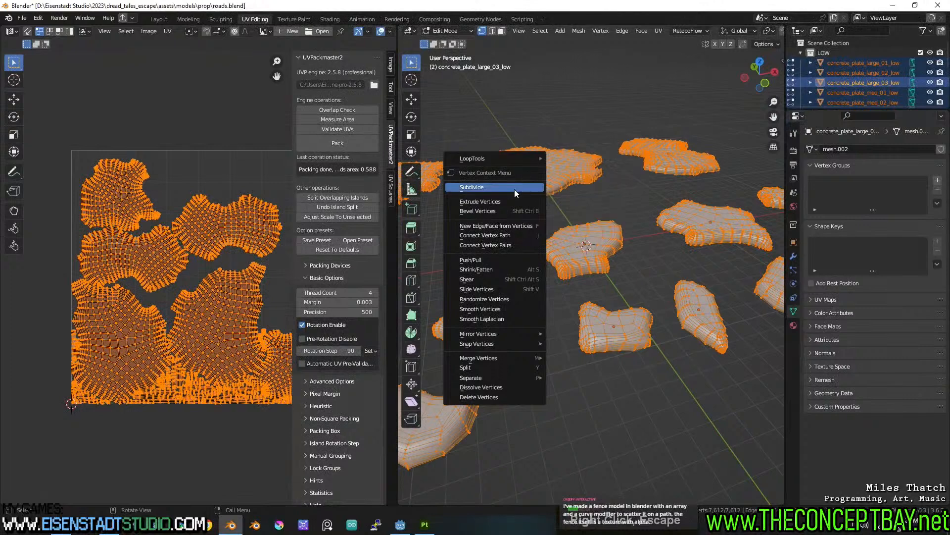
key(Escape)
key(u)
click(515, 189)
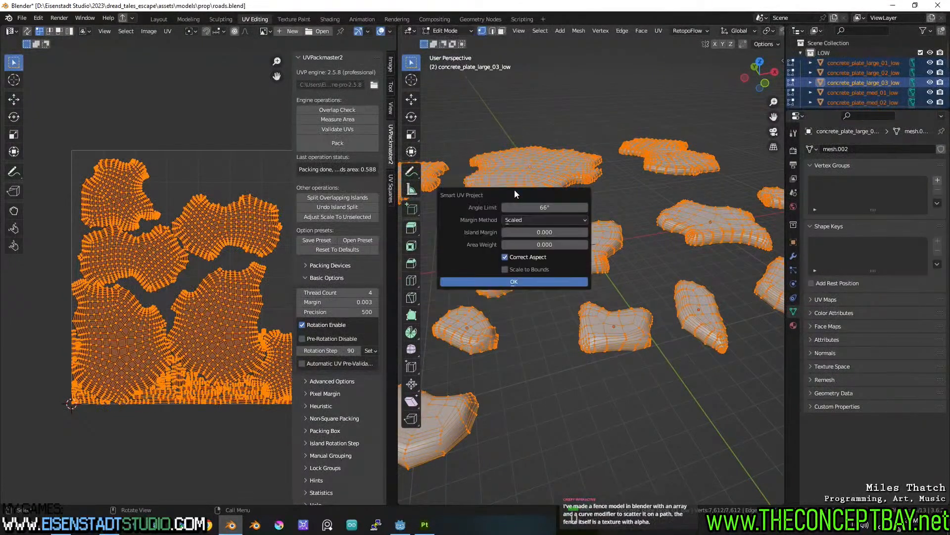
click(503, 282)
Step: Pack the plates' UV islands with UVPackmaster several times and save the file
click(335, 144)
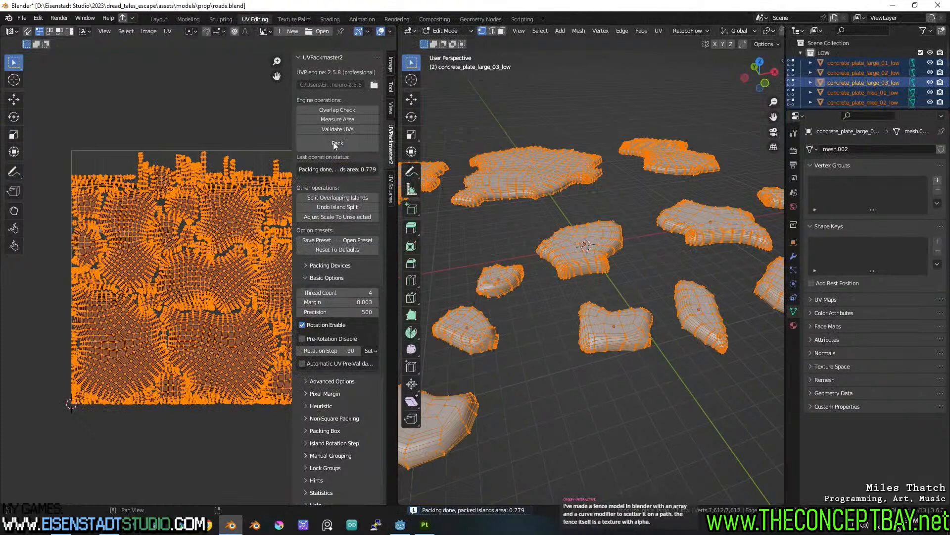
click(335, 144)
click(335, 143)
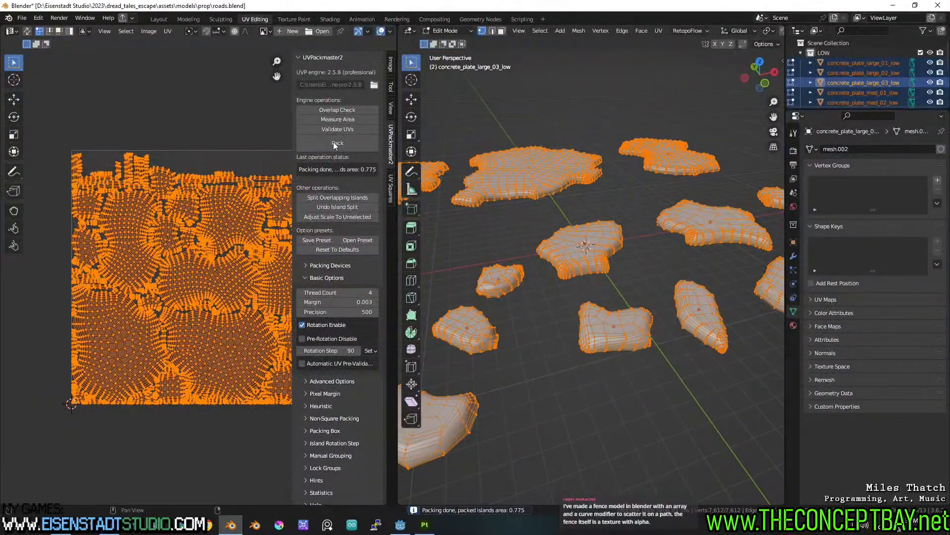
click(335, 143)
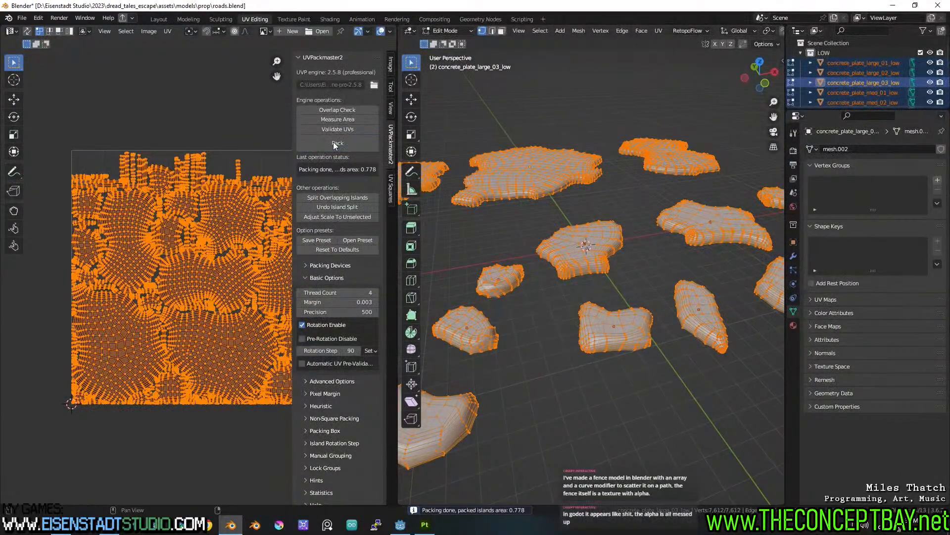
scroll(239, 177, up, 5)
middle_drag(222, 196, 221, 302)
scroll(222, 302, down, 2)
key(ctrl+s)
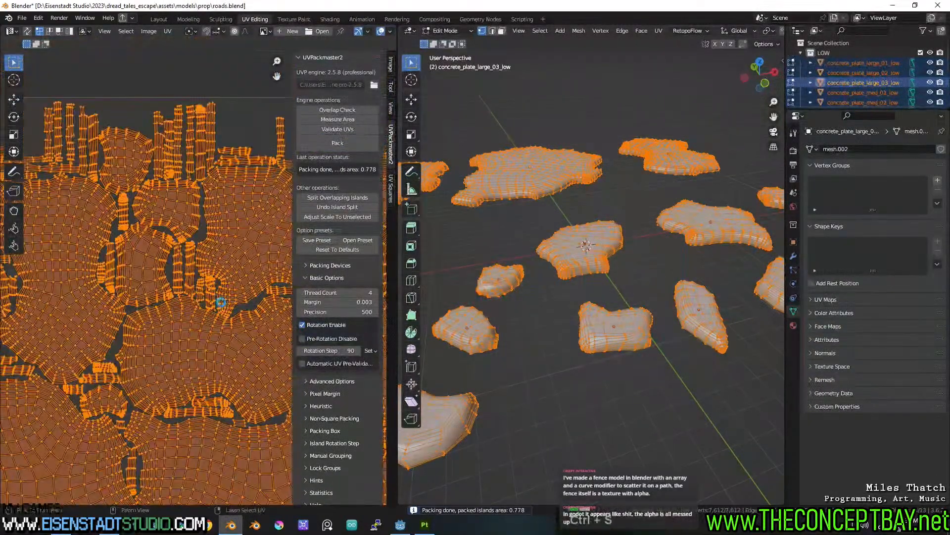
Step: Select the five small foreground plates' linked geometry and scale their UV islands up slightly
scroll(608, 253, down, 2)
shift+middle_drag(609, 252, 612, 275)
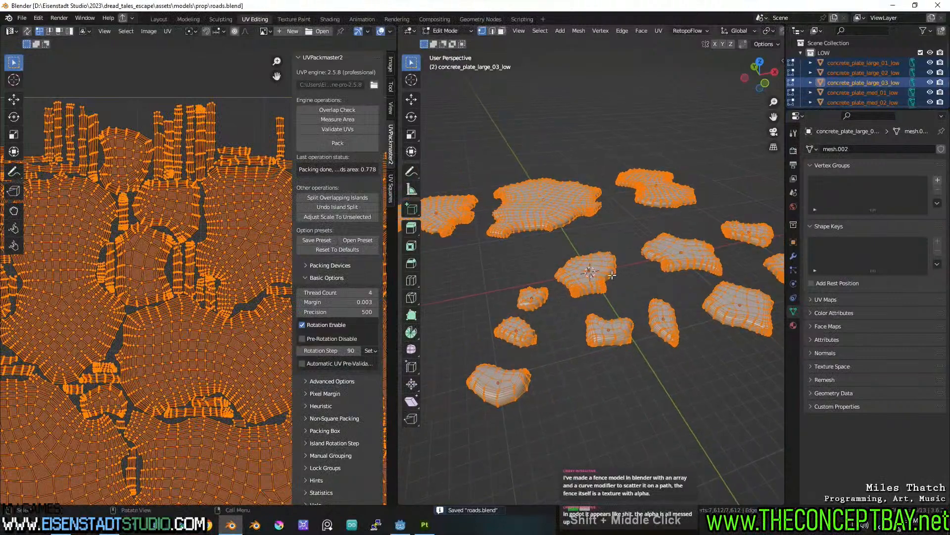
scroll(612, 274, down, 2)
scroll(148, 236, down, 5)
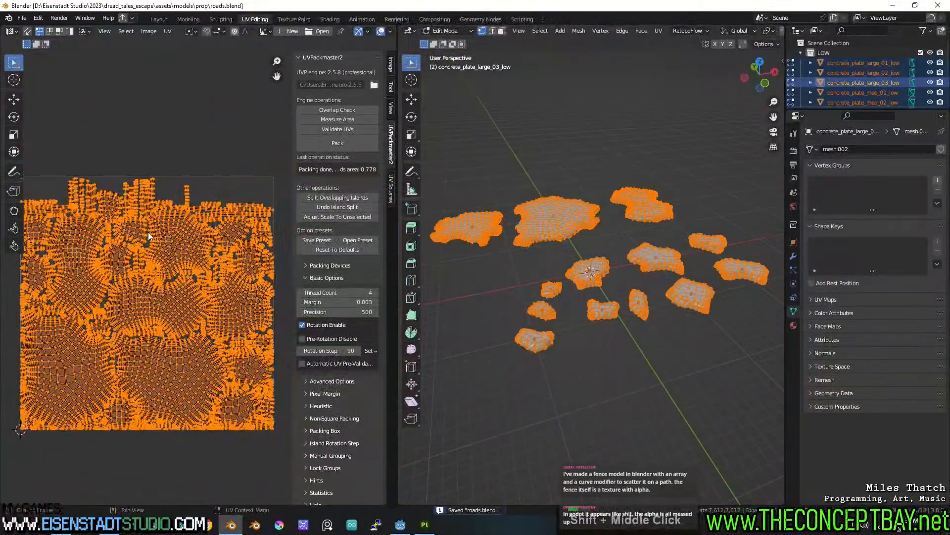
scroll(559, 327, up, 1)
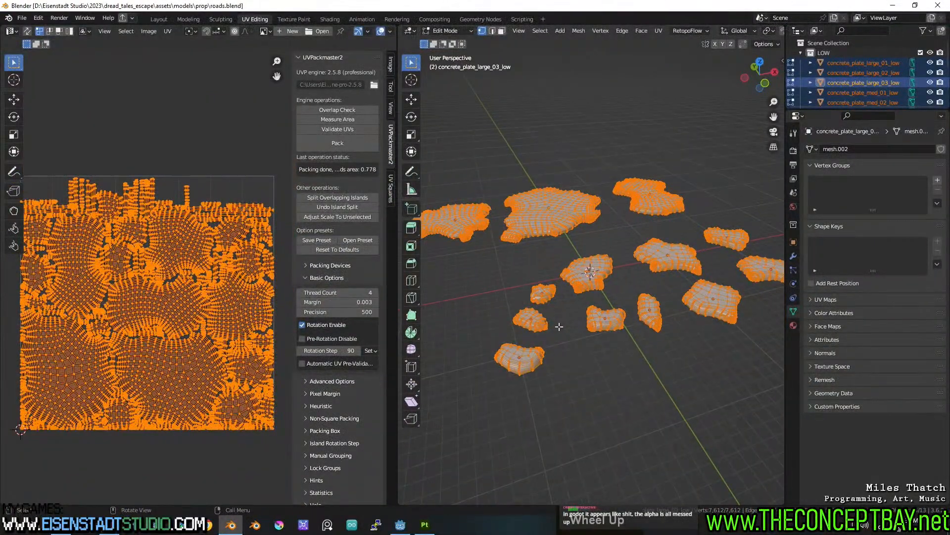
key(alt+a)
key(l)
key(l)
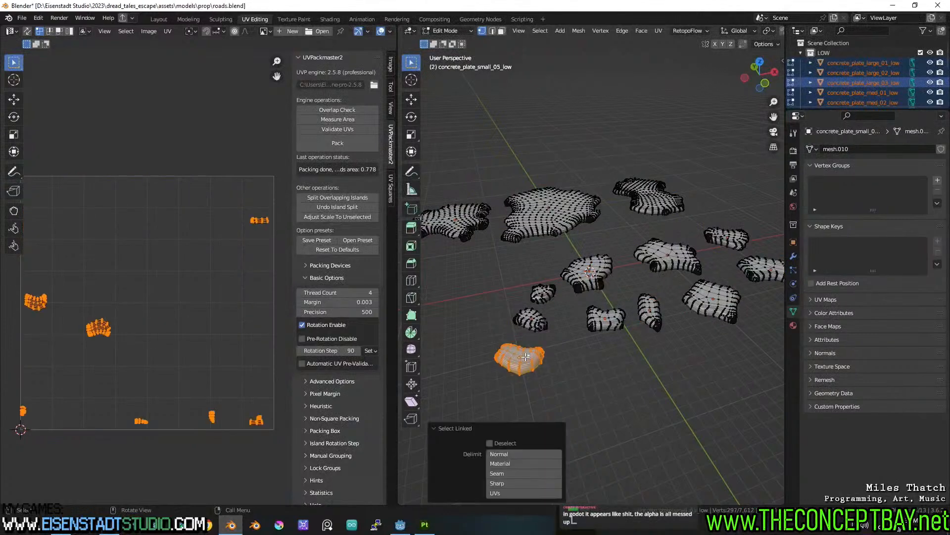
key(l)
key(l)
key(l)
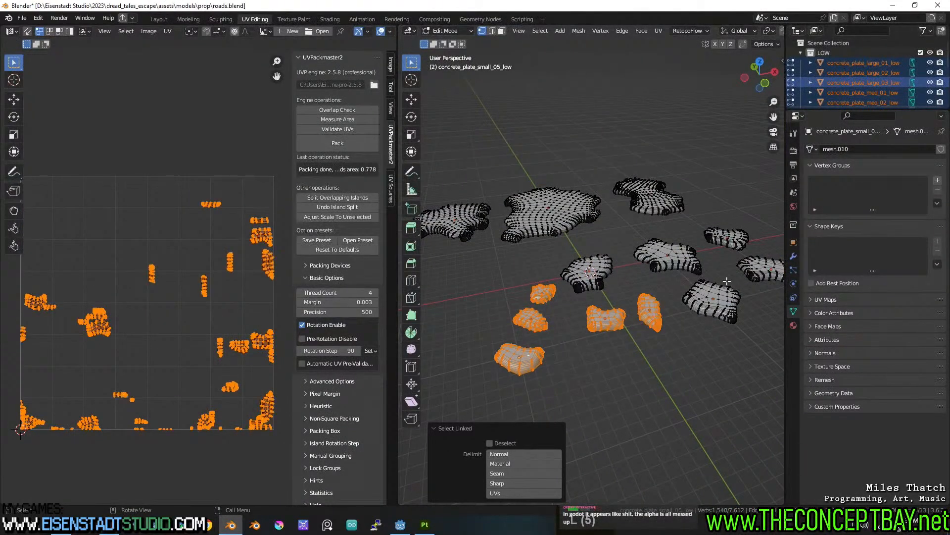
scroll(645, 312, down, 1)
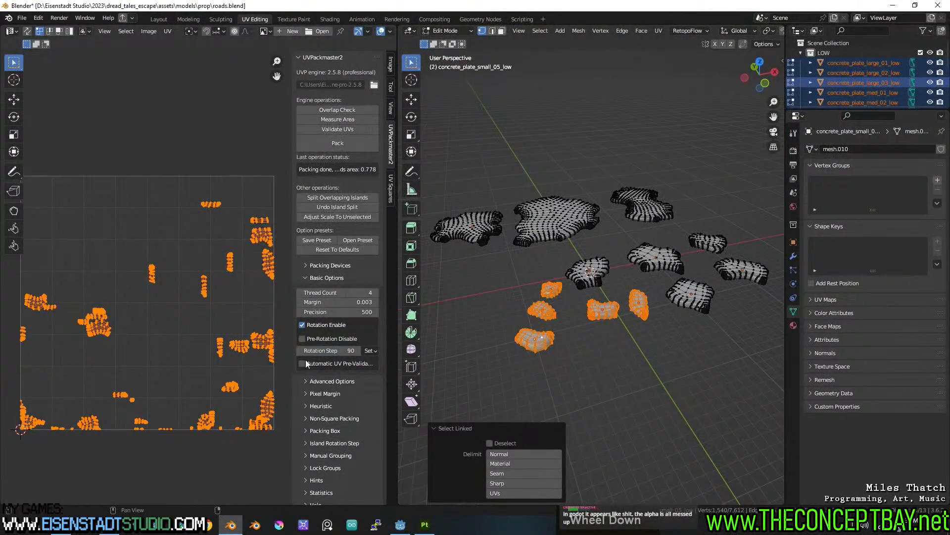
click(308, 382)
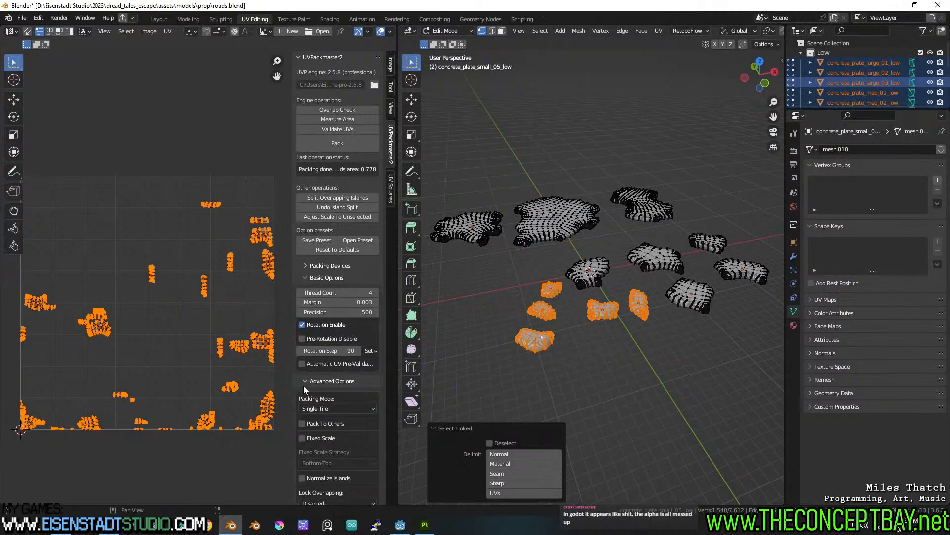
scroll(304, 385, down, 3)
key(s)
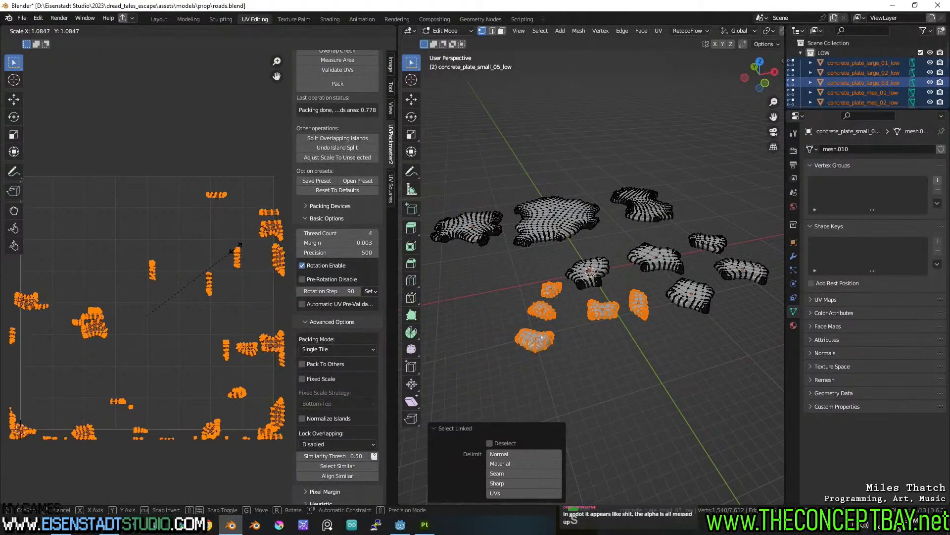
click(238, 246)
Step: Select all the UV islands and repack them with Fixed Scale enabled
key(a)
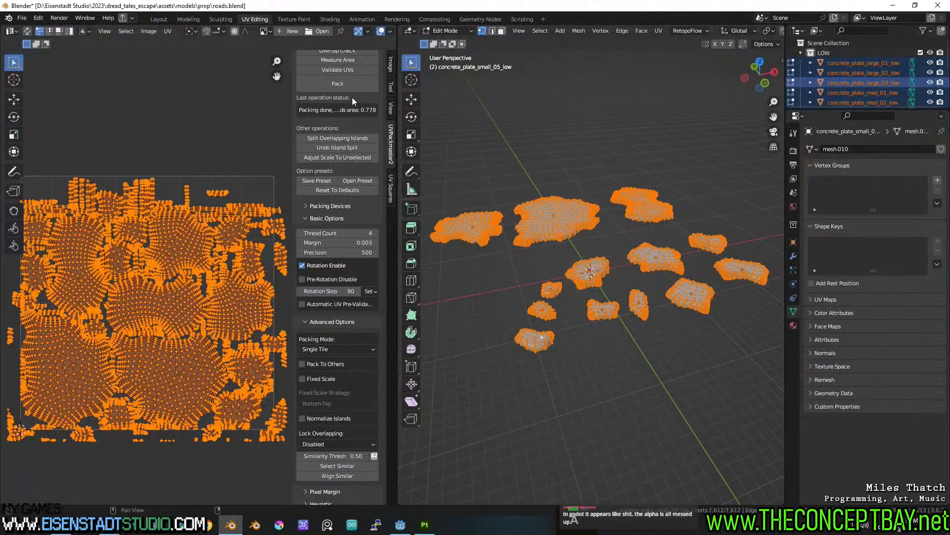
click(303, 379)
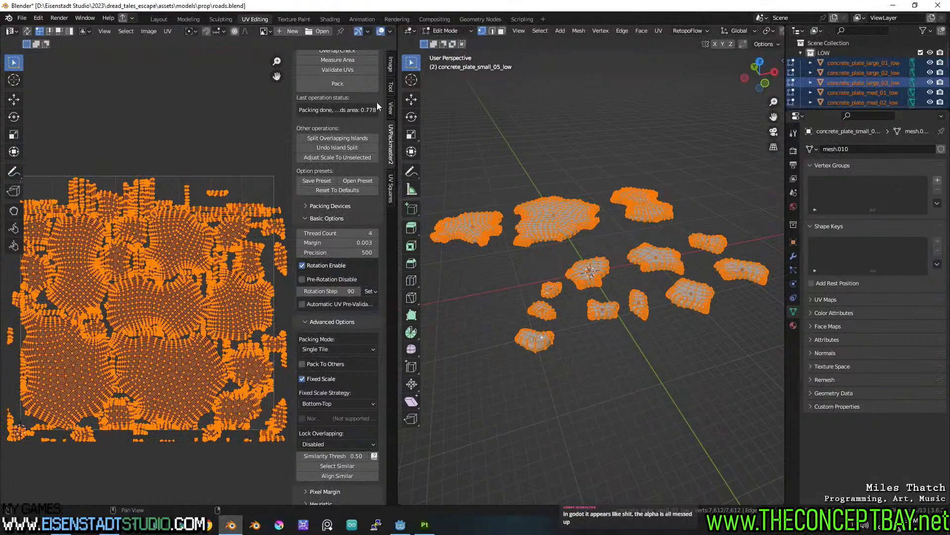
click(362, 85)
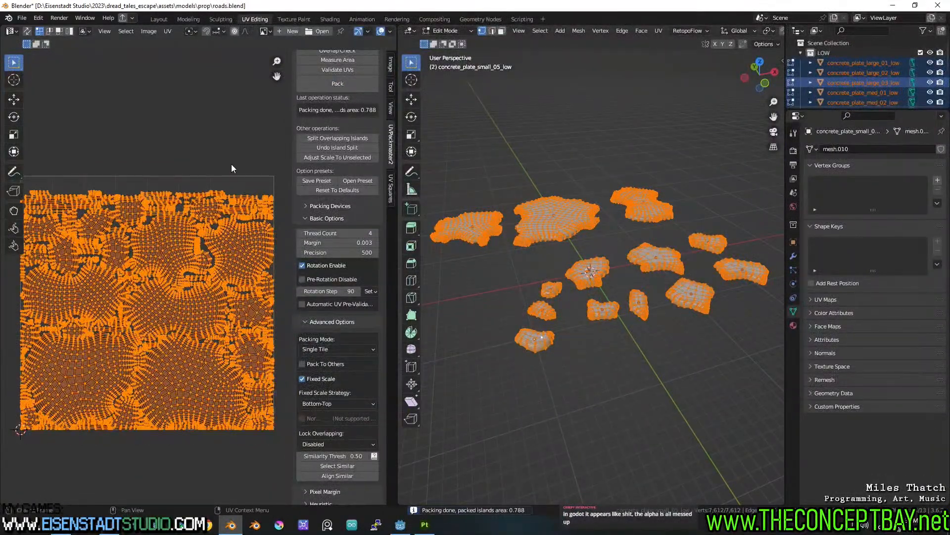
Step: Repeatedly scale all the UV islands up by a small amount, repacking them at fixed scale between enlargements
key(s)
click(294, 111)
click(331, 83)
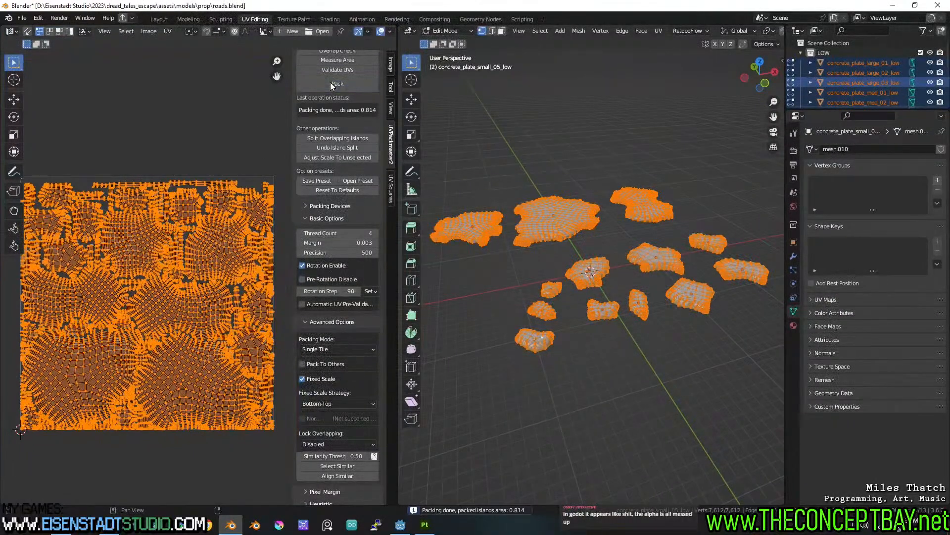
key(s)
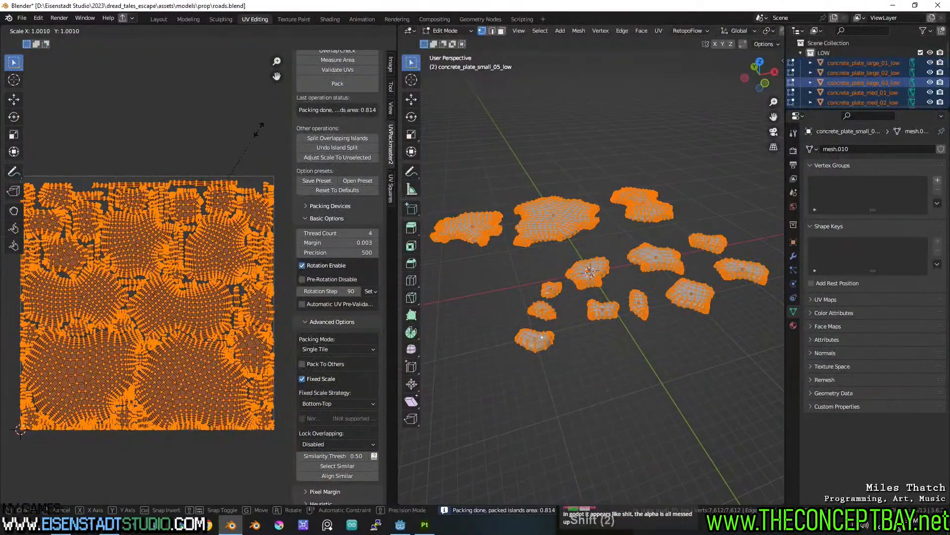
shift+click(264, 123)
click(332, 82)
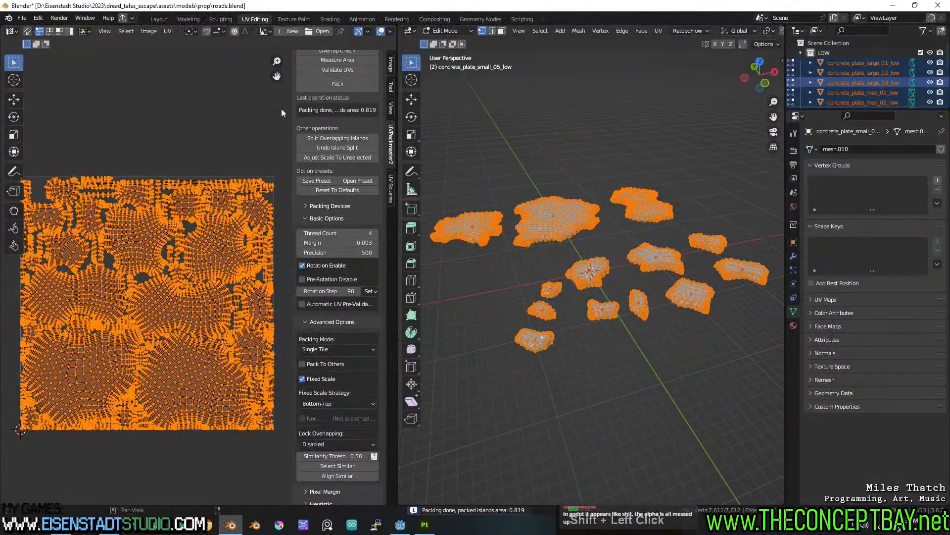
key(s)
shift+click(218, 194)
click(349, 85)
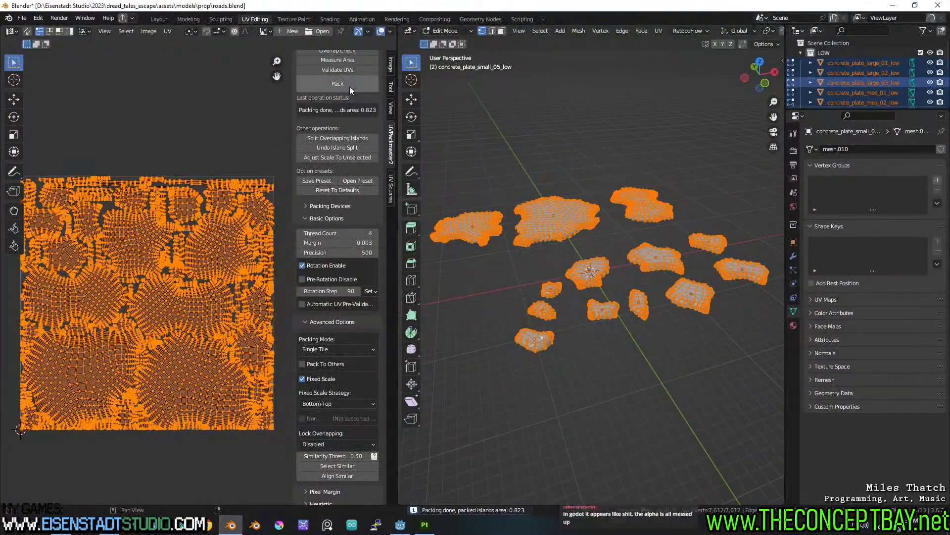
key(s)
shift+click(191, 126)
Step: Validate the UVs and examine the highlighted invalid faces on the small island up close
shift+click(337, 70)
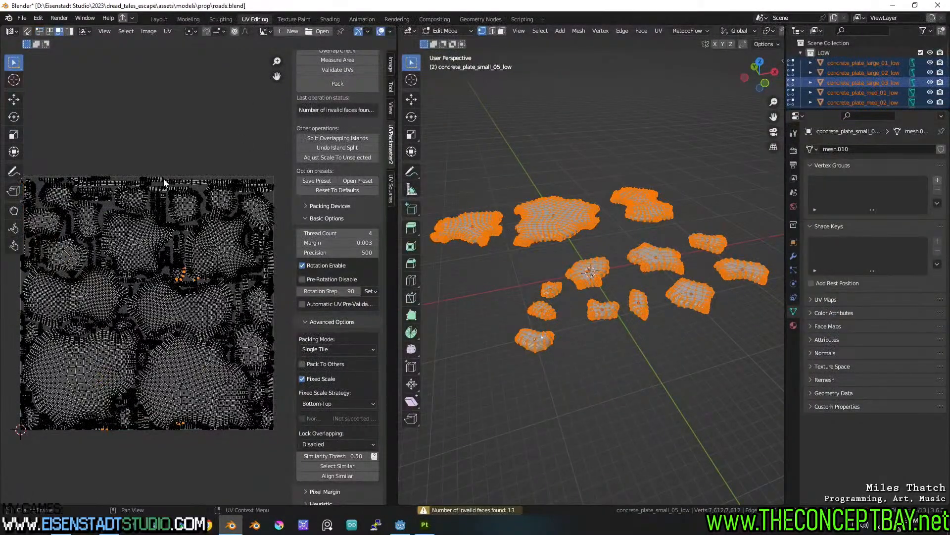
scroll(173, 212, up, 5)
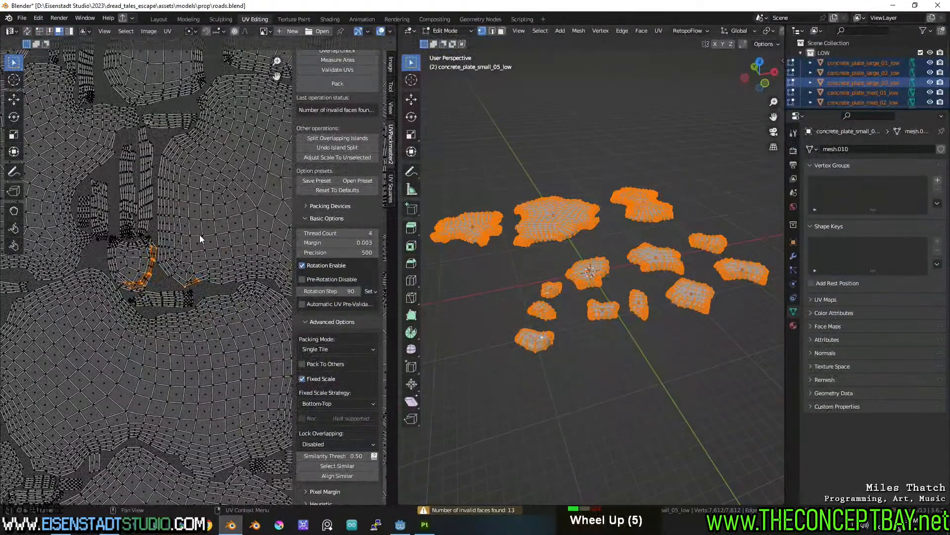
scroll(198, 236, up, 4)
middle_drag(147, 260, 197, 261)
scroll(197, 261, up, 3)
middle_drag(95, 207, 161, 267)
scroll(209, 196, up, 2)
scroll(209, 195, up, 1)
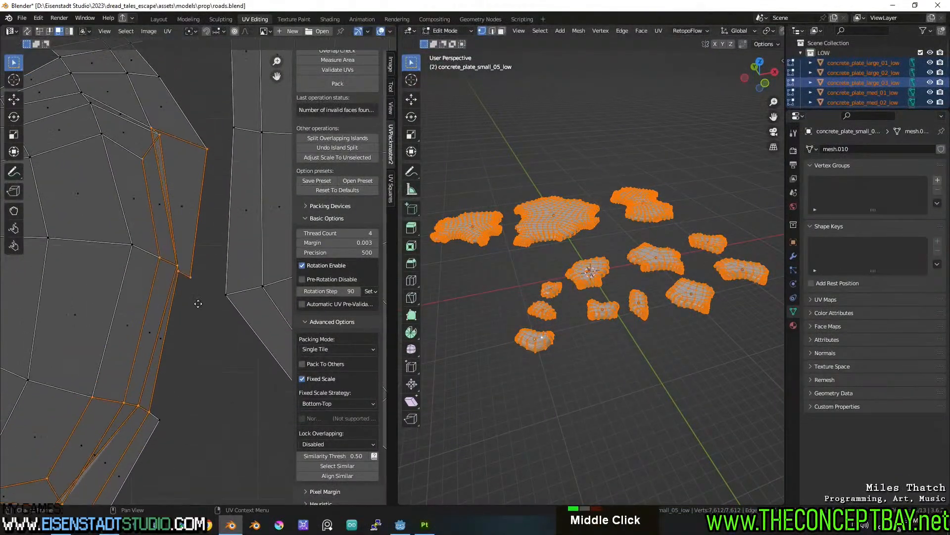
scroll(160, 266, up, 3)
Step: Move the narrow invalid UV face at the island's edge slightly to clear its overlap
click(151, 260)
key(g)
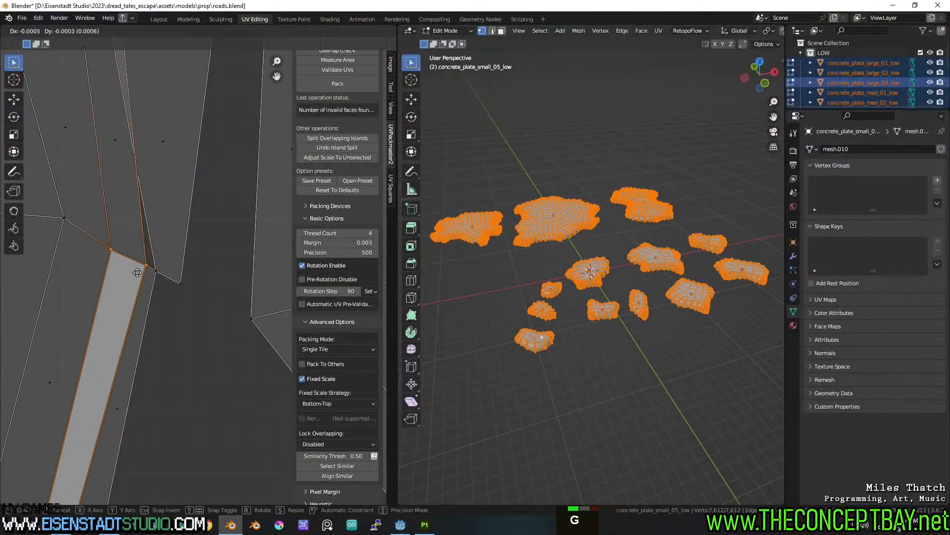
click(168, 270)
scroll(167, 266, down, 4)
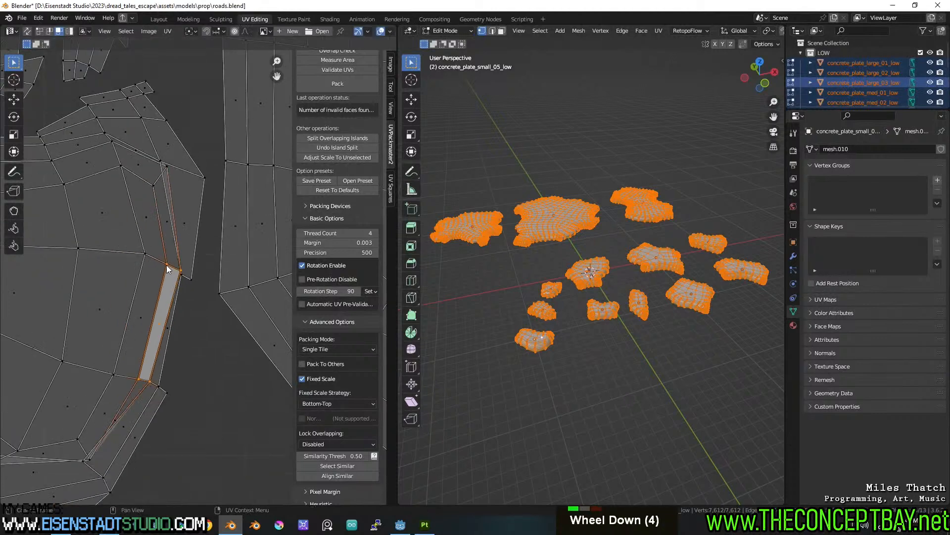
scroll(166, 266, down, 3)
Step: Unwrap all the low-poly plates again using Smart UV Project with the angle limit set to 50°
key(a)
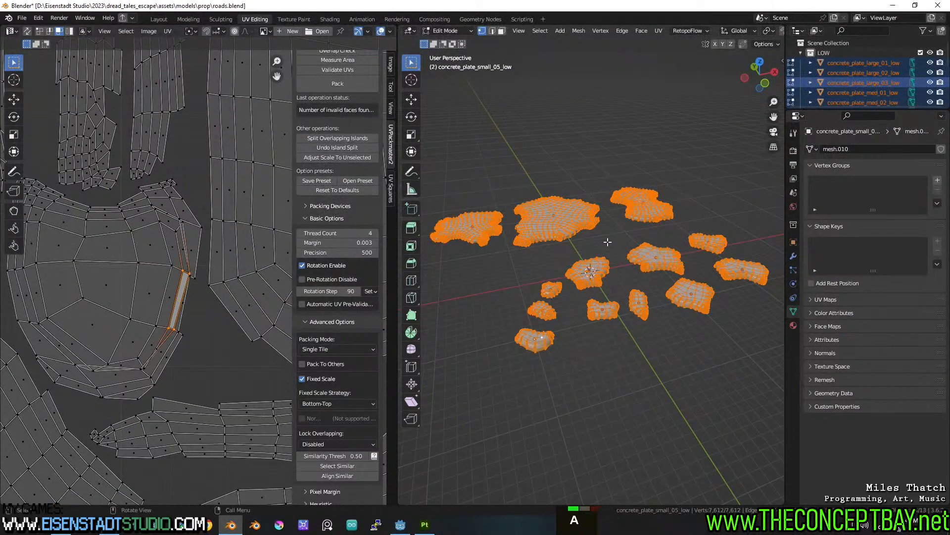
key(u)
click(608, 241)
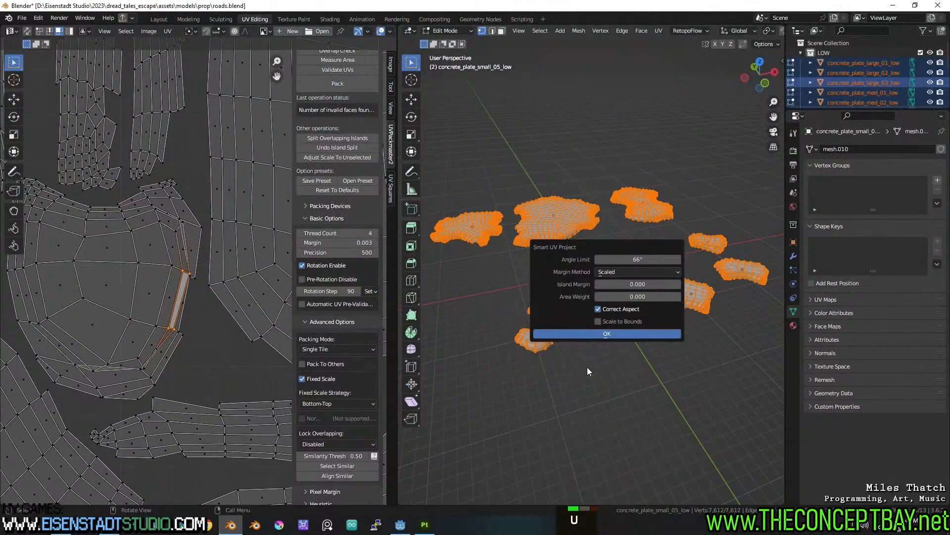
click(598, 333)
click(539, 440)
text(50)
key(Return)
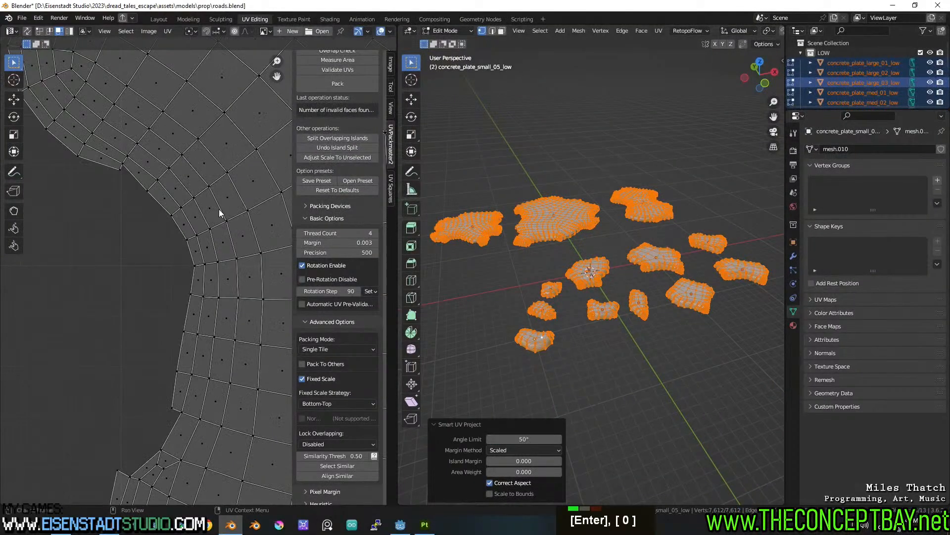
Step: Pack the new UV islands at fixed scale, enlarging all of them slightly and repacking to fill the UV tile
scroll(207, 195, down, 12)
scroll(206, 195, up, 4)
click(339, 85)
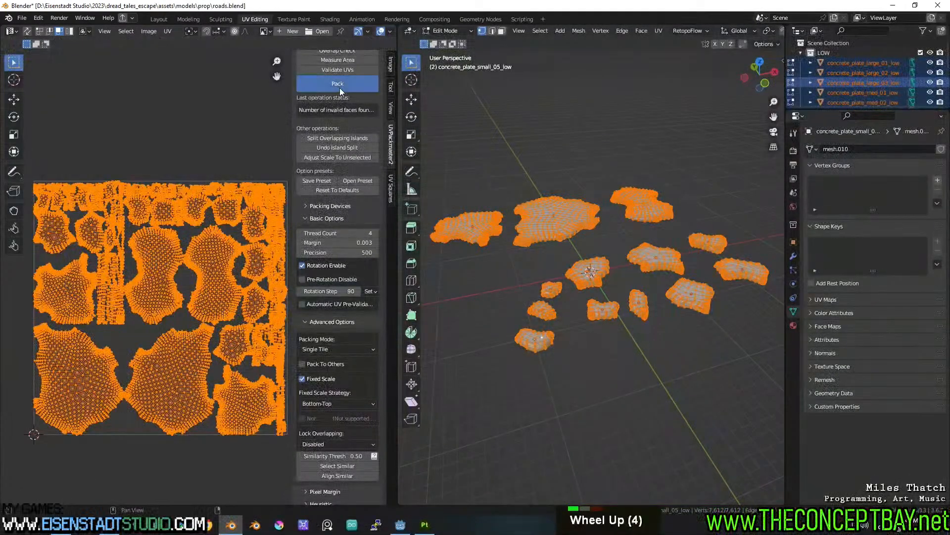
scroll(230, 153, down, 3)
key(s)
click(335, 93)
click(335, 88)
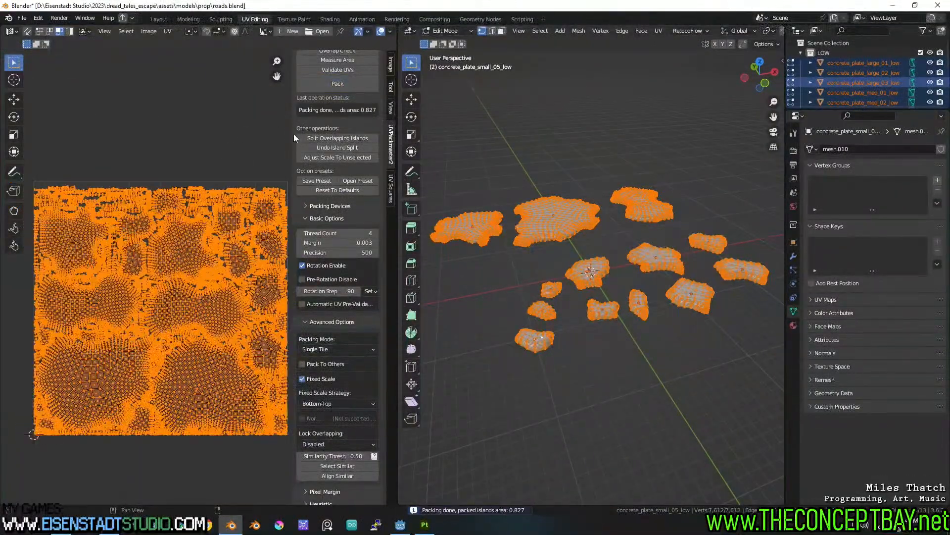
key(s)
click(257, 151)
click(332, 87)
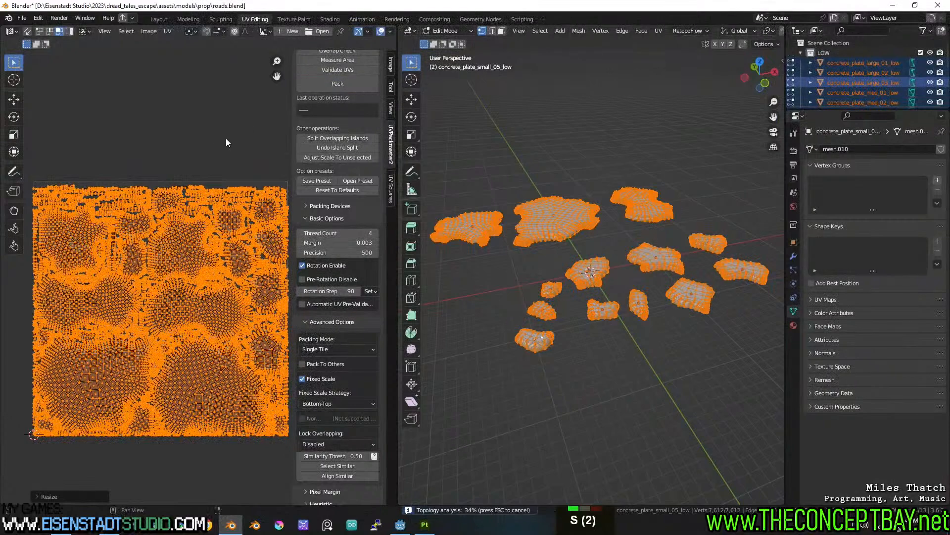
Step: Try enlarging all UV islands slightly more and repacking them at fixed scale, and undo the change
key(s)
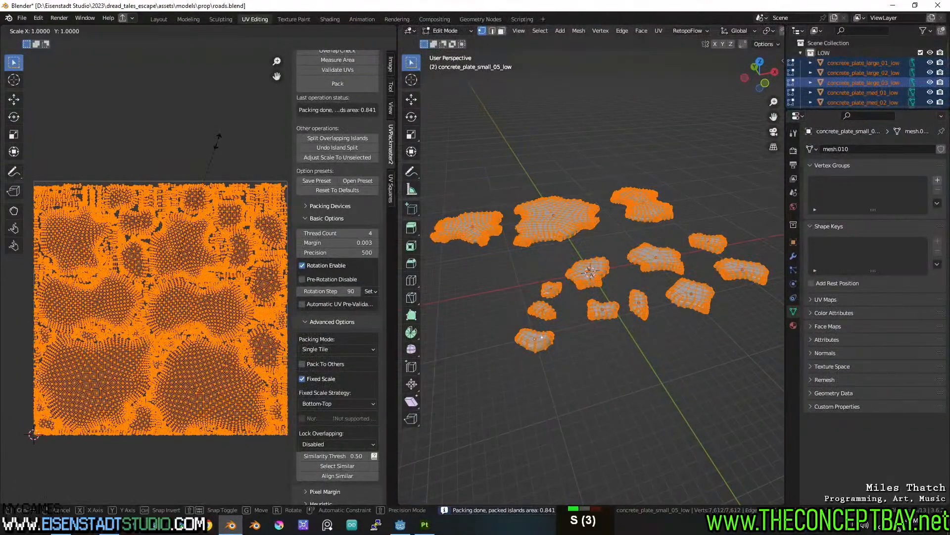
shift+click(219, 143)
click(322, 88)
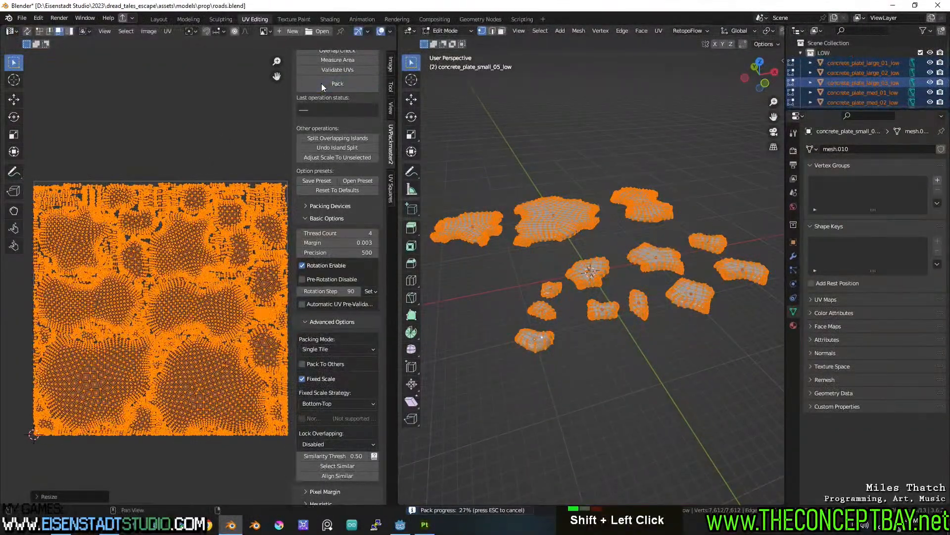
key(ctrl+z)
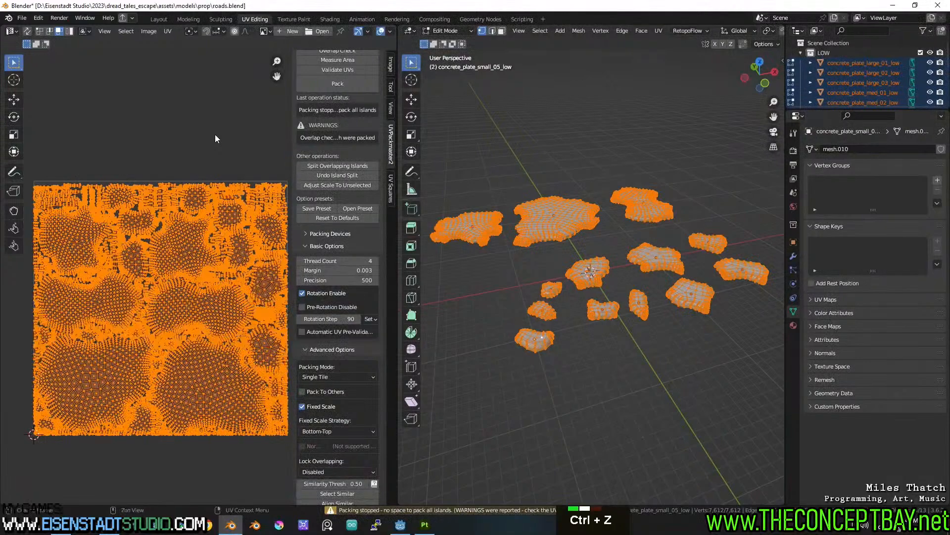
Step: Examine the packed UV islands up close and save the roads.blend file
scroll(214, 137, up, 3)
shift+middle_drag(213, 138, 205, 226)
key(ctrl+s)
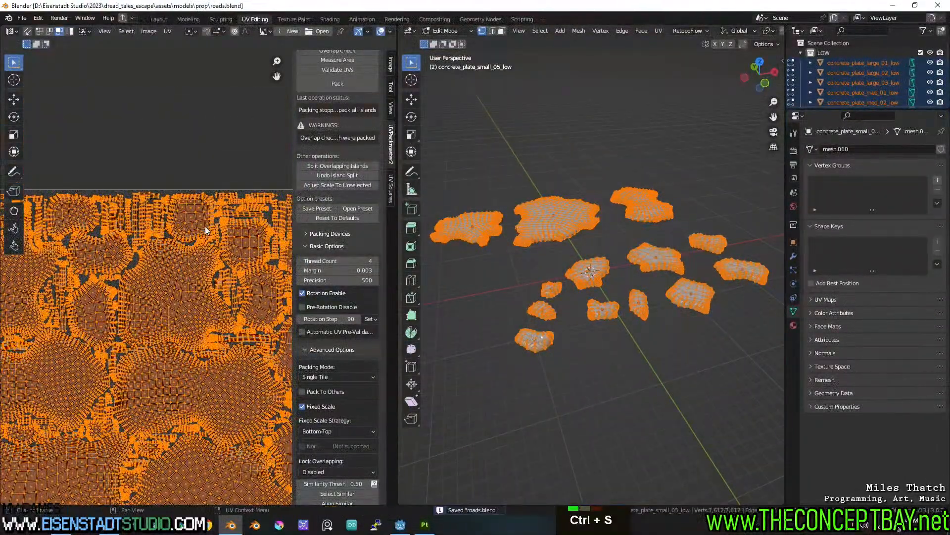
key(ctrl+s)
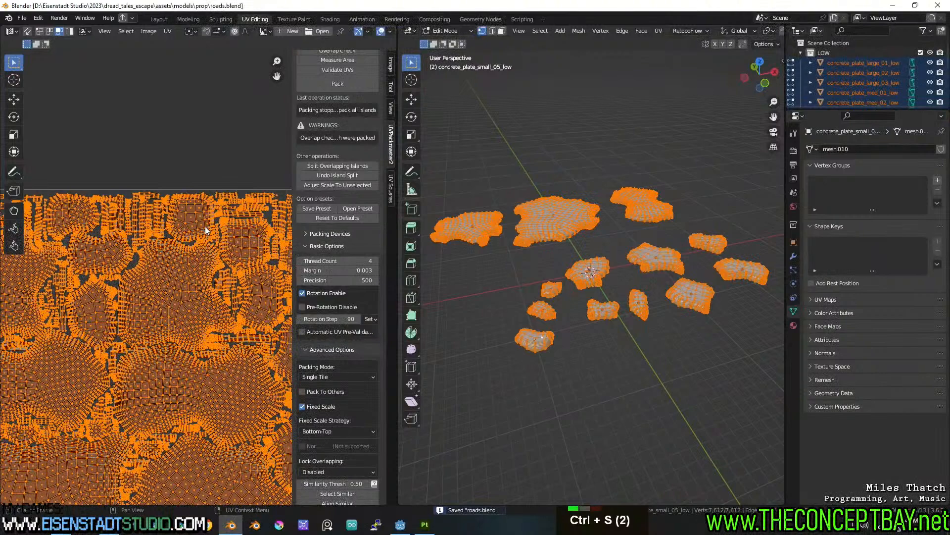
scroll(205, 226, down, 1)
mouse_move(205, 227)
shift+middle_down()
mouse_move(198, 187)
mouse_move(194, 221)
shift+middle_up()
scroll(189, 206, down, 1)
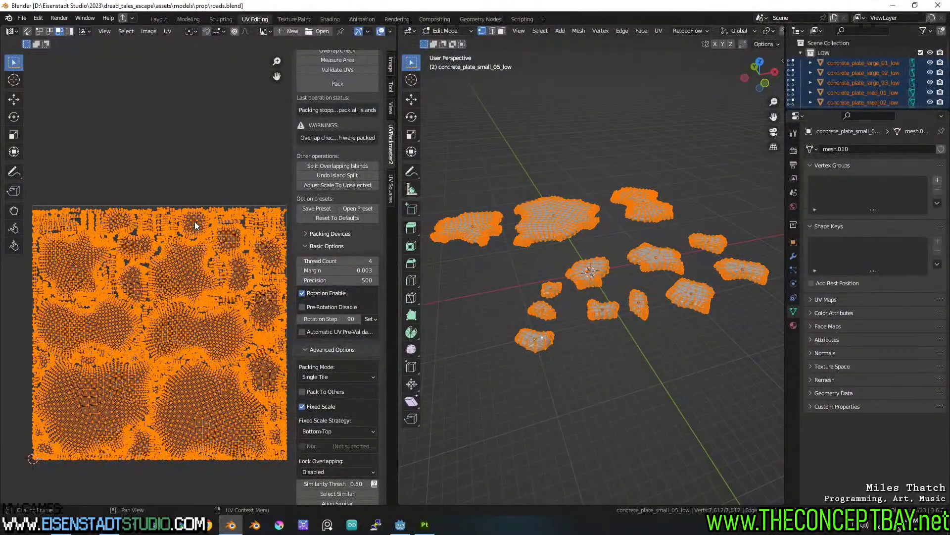
key(ctrl+s)
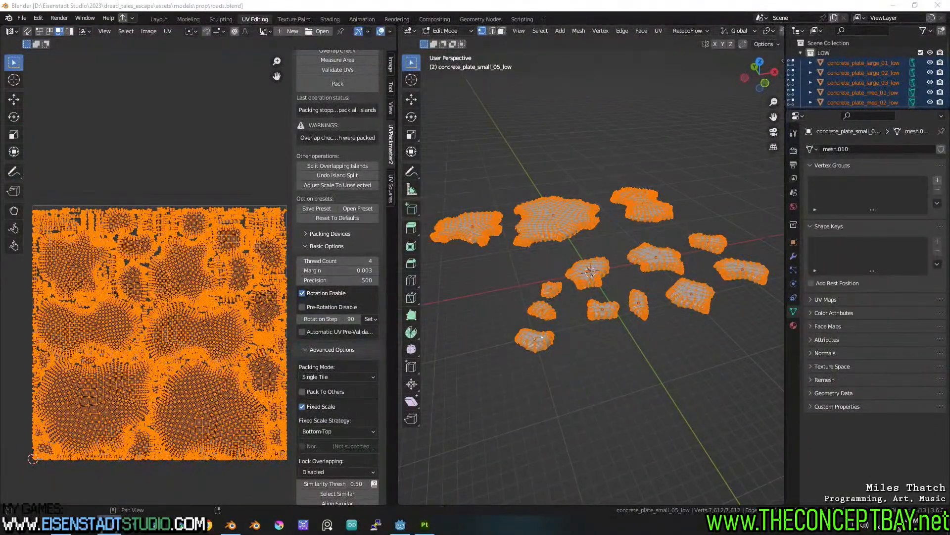
middle_drag(164, 127, 183, 138)
key(ctrl+s)
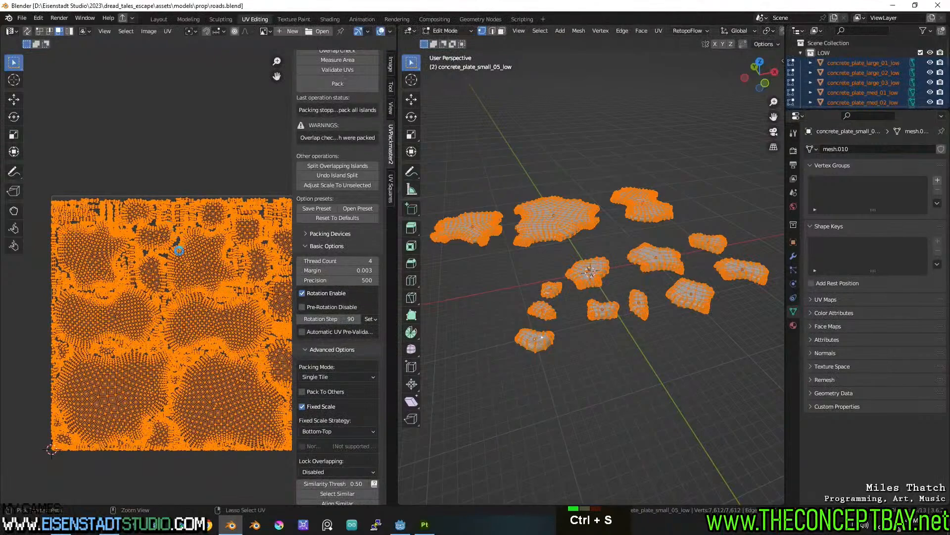
scroll(180, 267, up, 4)
middle_drag(180, 267, 191, 253)
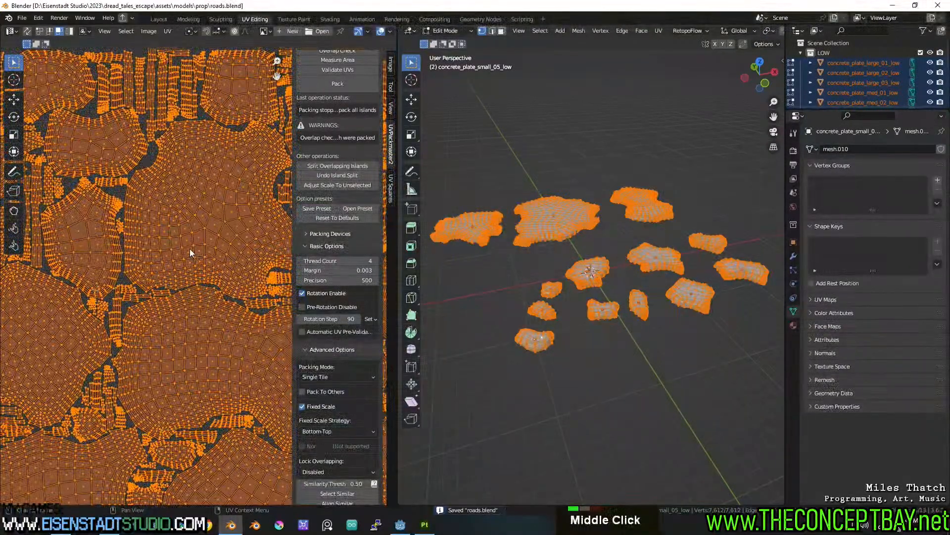
scroll(190, 250, down, 2)
key(ctrl+s)
Step: Return to Object Mode and export the selected low-poly plates as the Wavefront file asphalt_road_kit_low.obj
middle_drag(565, 246, 572, 236)
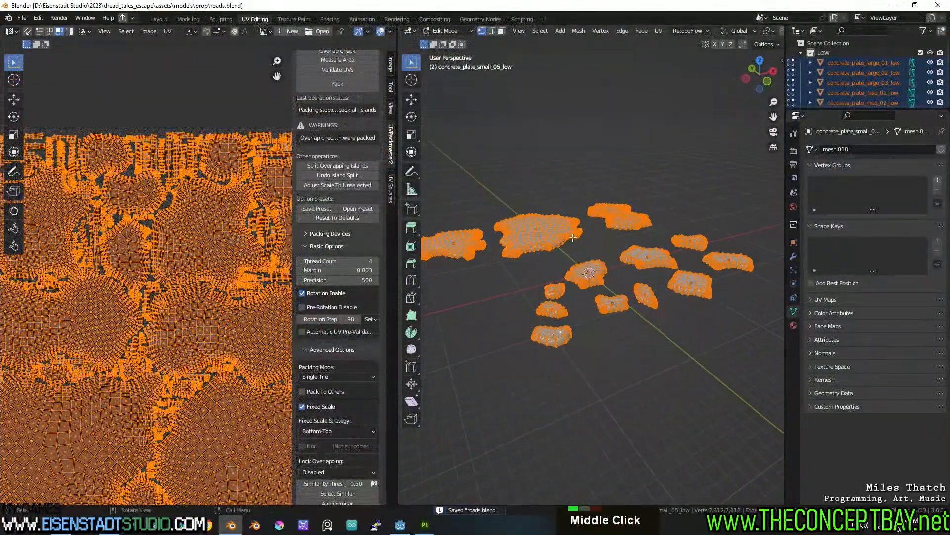
key(Tab)
key(ctrl+shift+e)
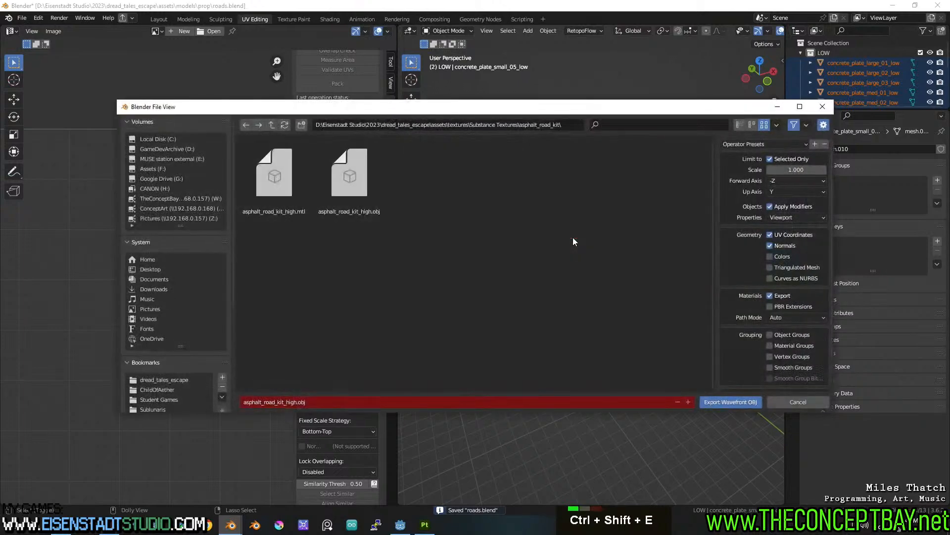
double_click(296, 402)
key(BackSpace)
key(BackSpace)
key(BackSpace)
key(BackSpace)
text(low)
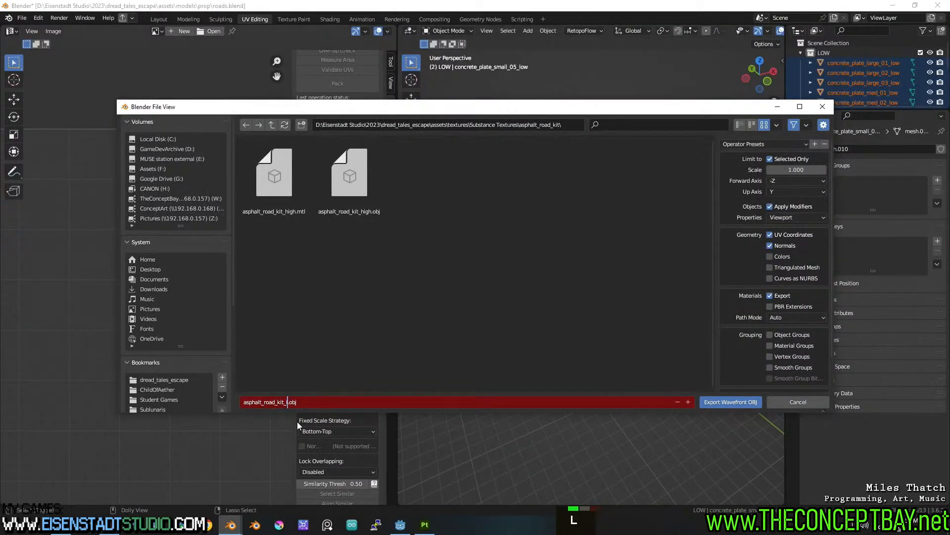
key(Return)
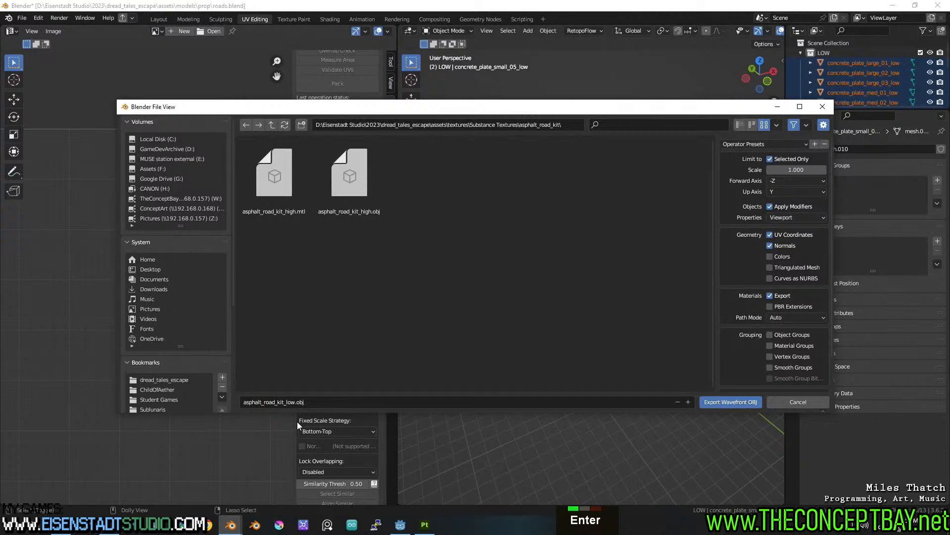
click(723, 402)
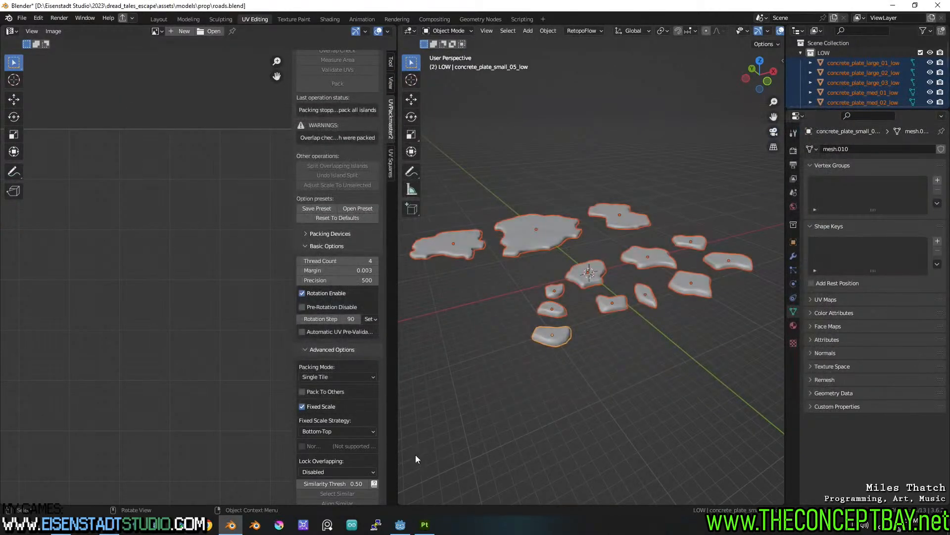
Step: Switch to Substance 3D Painter, start a new project and open the mesh file selection
click(424, 525)
click(9, 16)
double_click(18, 29)
click(574, 151)
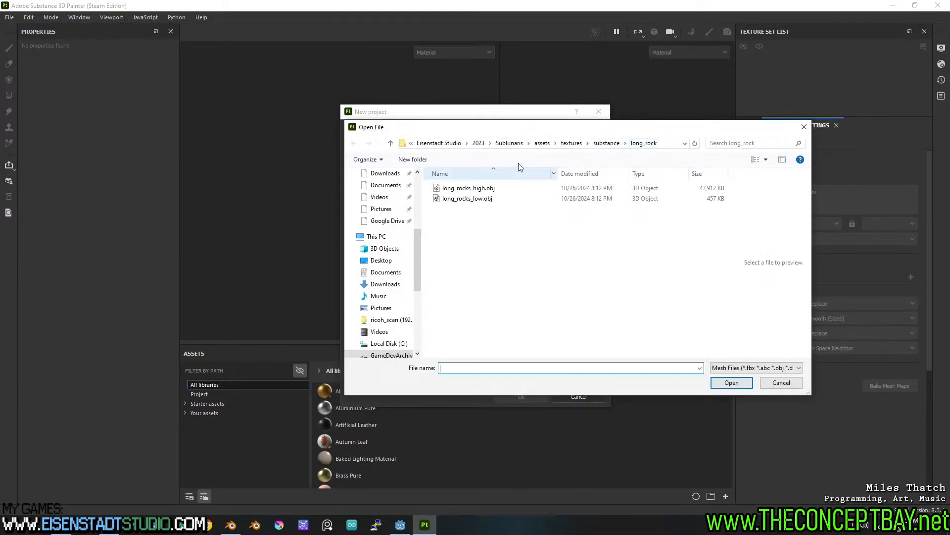
Step: Choose asphalt_road_kit_low.obj from the dread_tales_escape Substance Textures folder asphalt_road_kit as the mesh and create the project
click(605, 143)
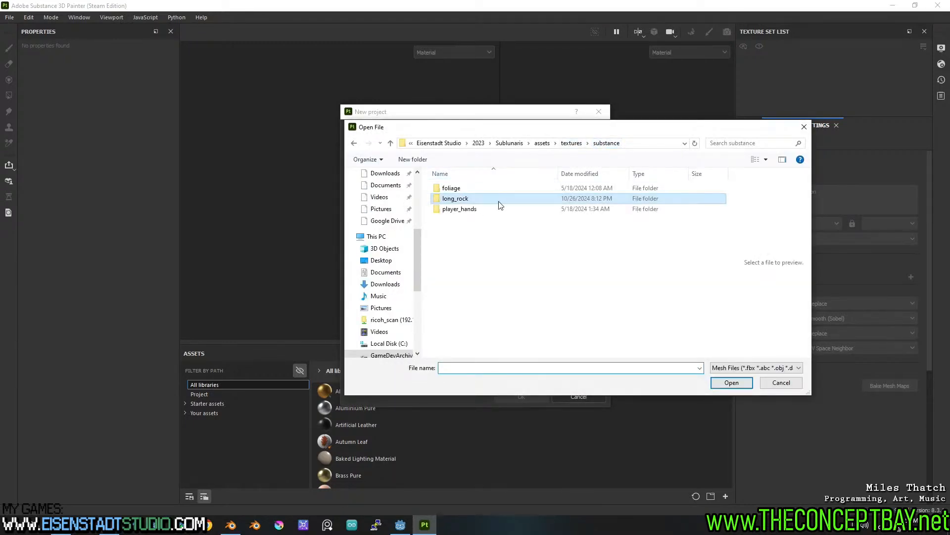
scroll(418, 193, up, 5)
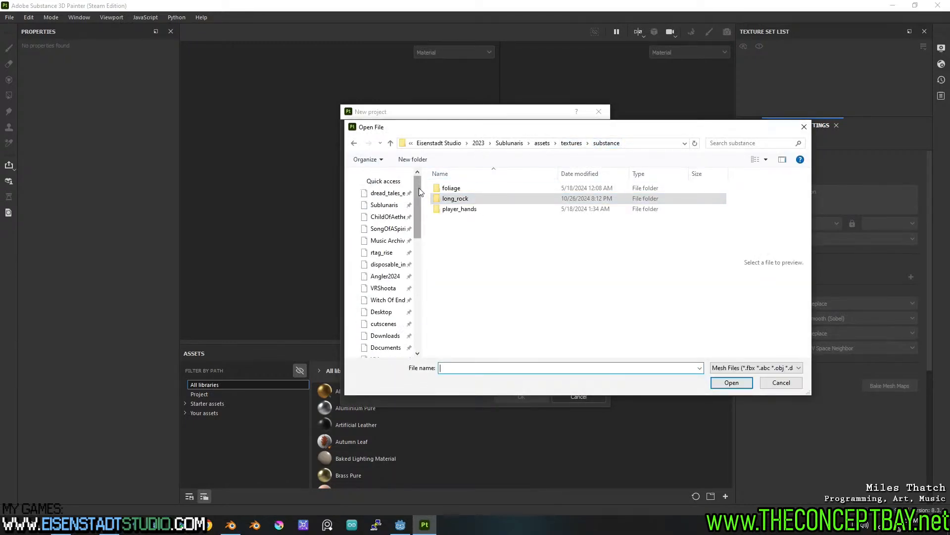
click(387, 192)
double_click(451, 188)
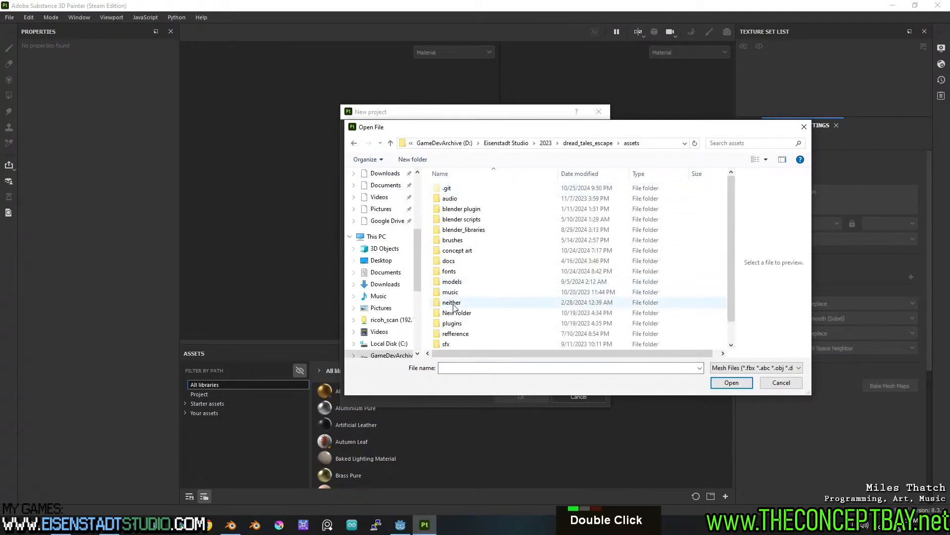
scroll(449, 307, down, 4)
double_click(451, 345)
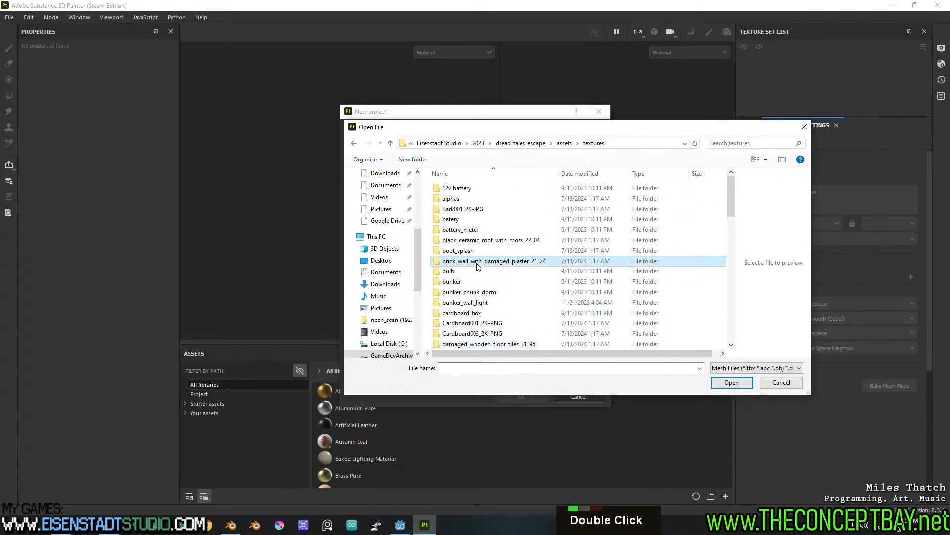
key(s)
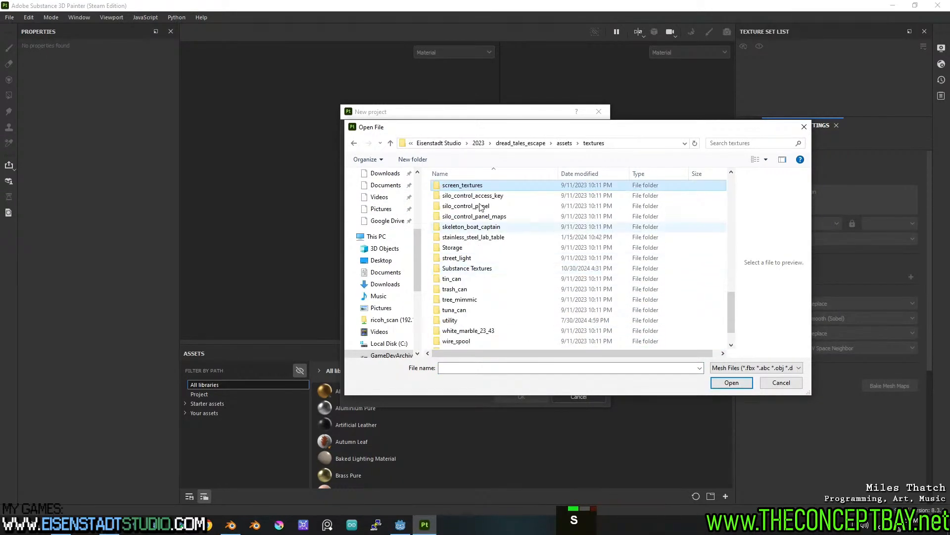
double_click(469, 268)
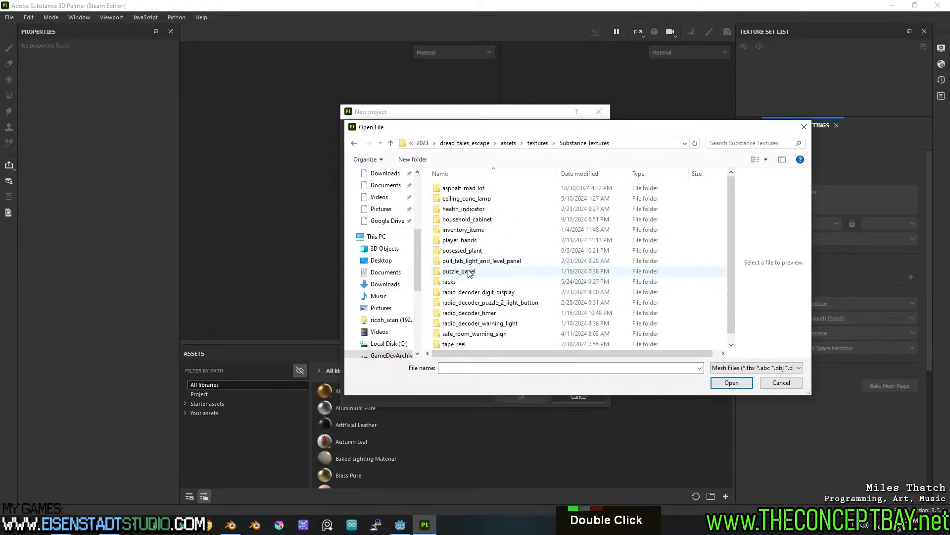
double_click(475, 189)
double_click(470, 198)
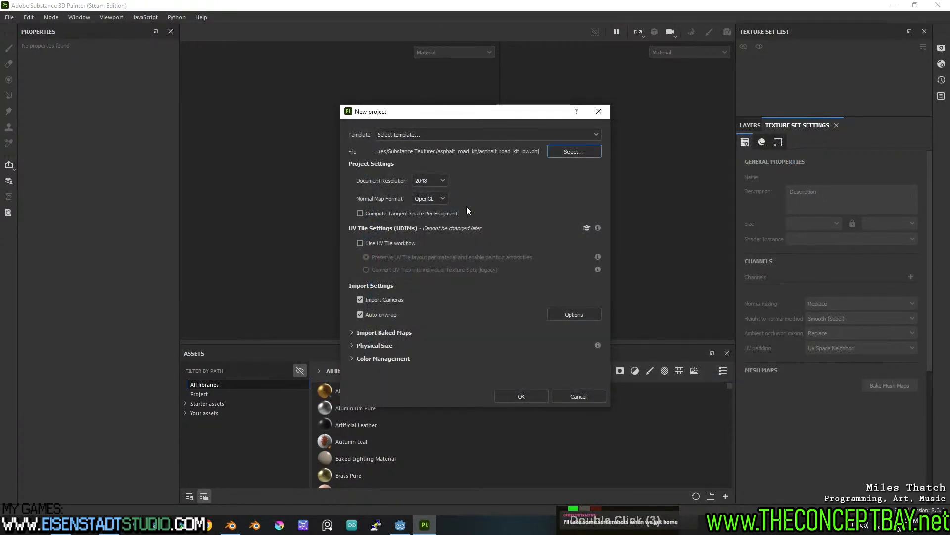
click(526, 396)
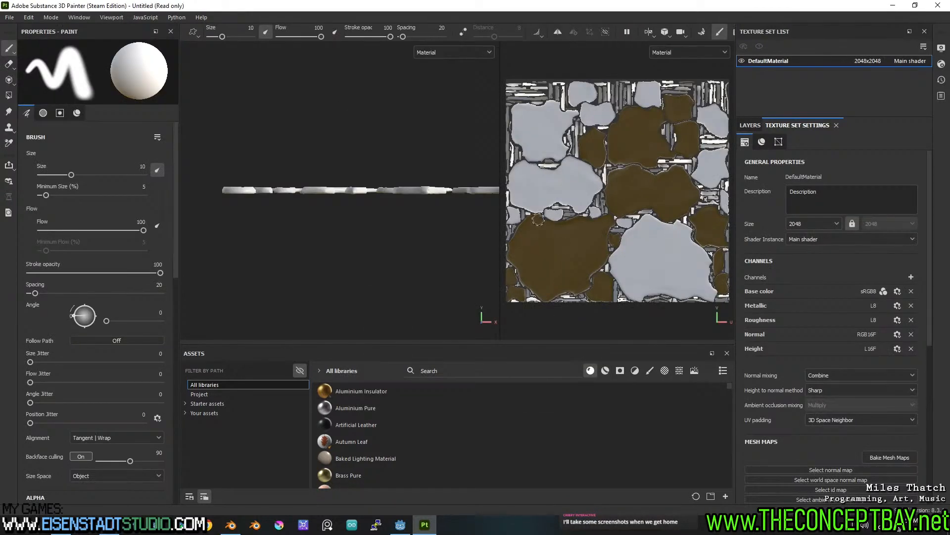
Step: Switch to Blender and turn on the face orientation display to check the low-poly plates' normals
click(231, 525)
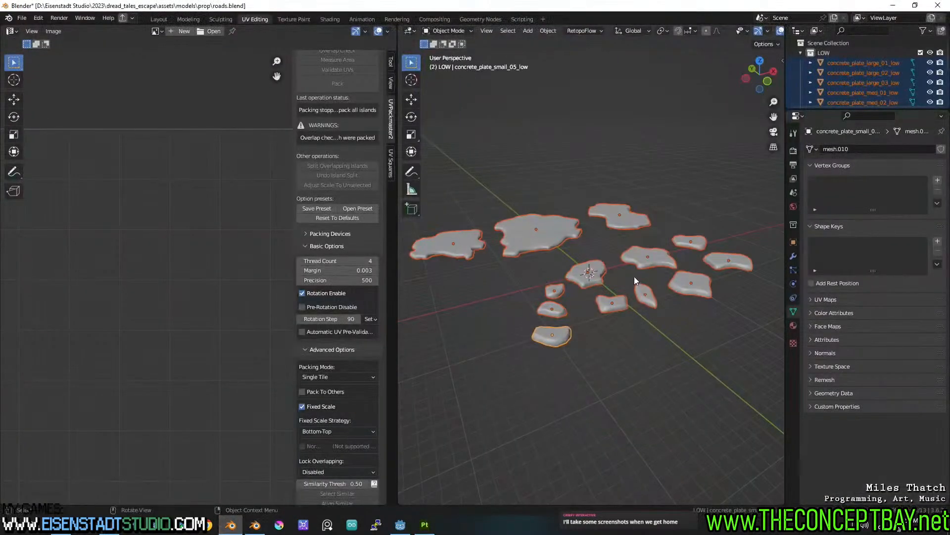
key(alt+grave)
middle_drag(630, 281, 620, 300)
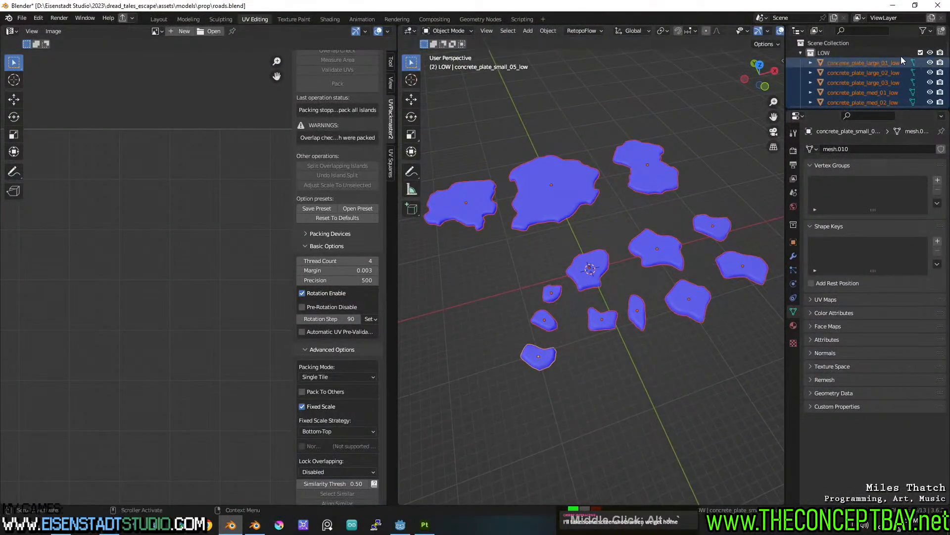
Step: Hide the LOW collection, enable and show the HIGH collection to check its face orientation, and save the file
click(801, 52)
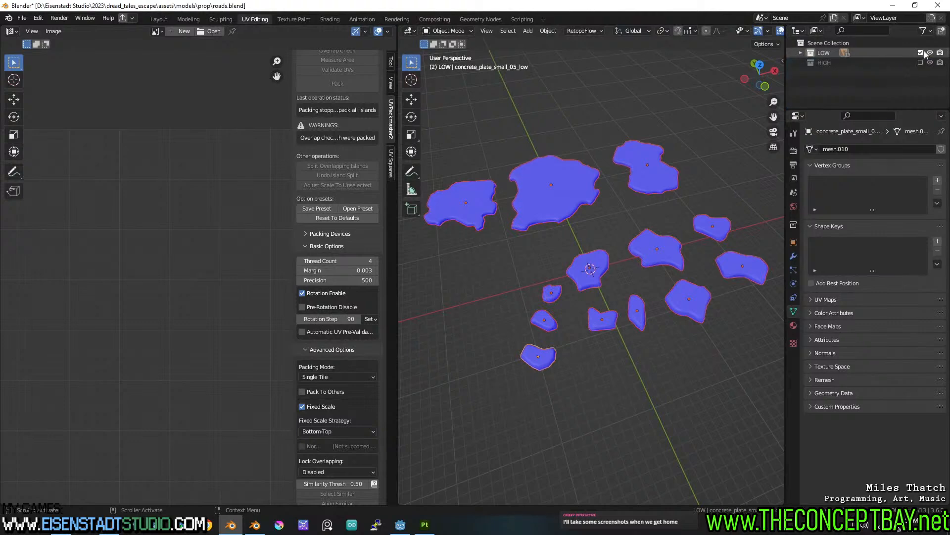
click(930, 53)
click(921, 63)
click(921, 63)
click(920, 62)
click(931, 64)
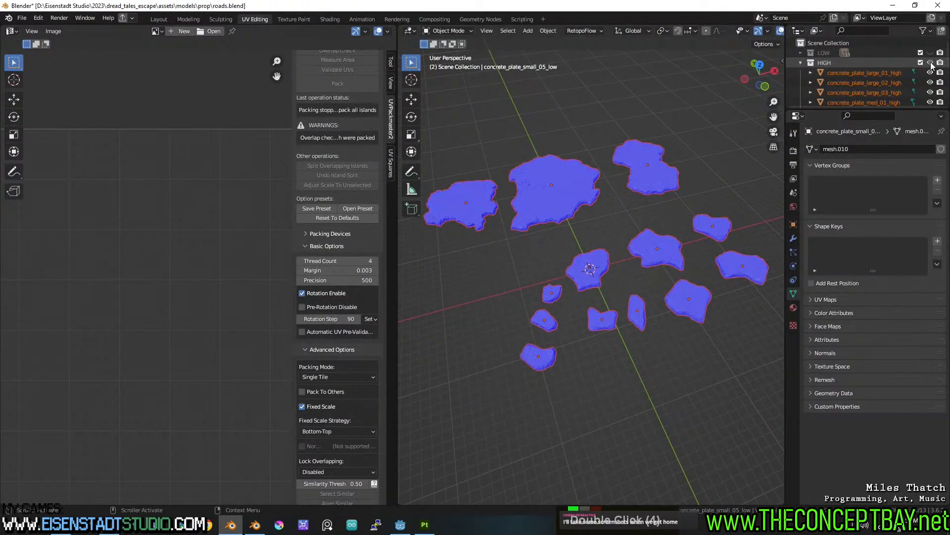
middle_drag(649, 198, 661, 183)
key(ctrl+s)
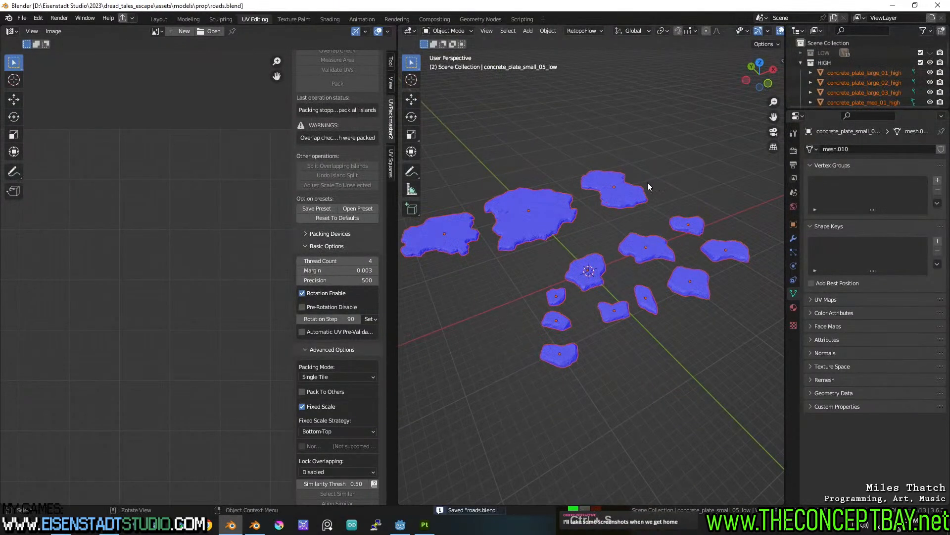
Step: Hide the HIGH collection, show the LOW collection again and save the file
click(930, 63)
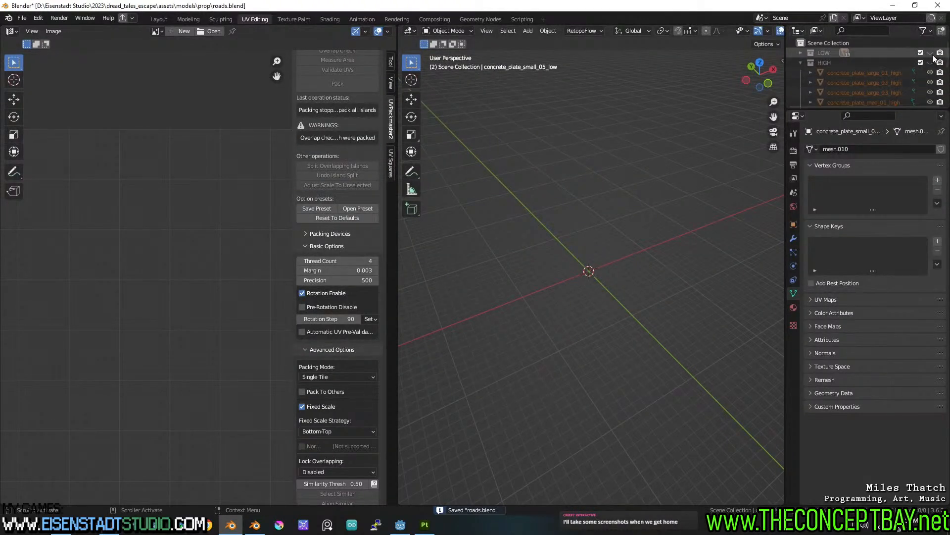
click(932, 53)
key(ctrl+s)
Step: Switch to Substance 3D Painter and inspect the imported low-poly plates from above at an angle
click(417, 527)
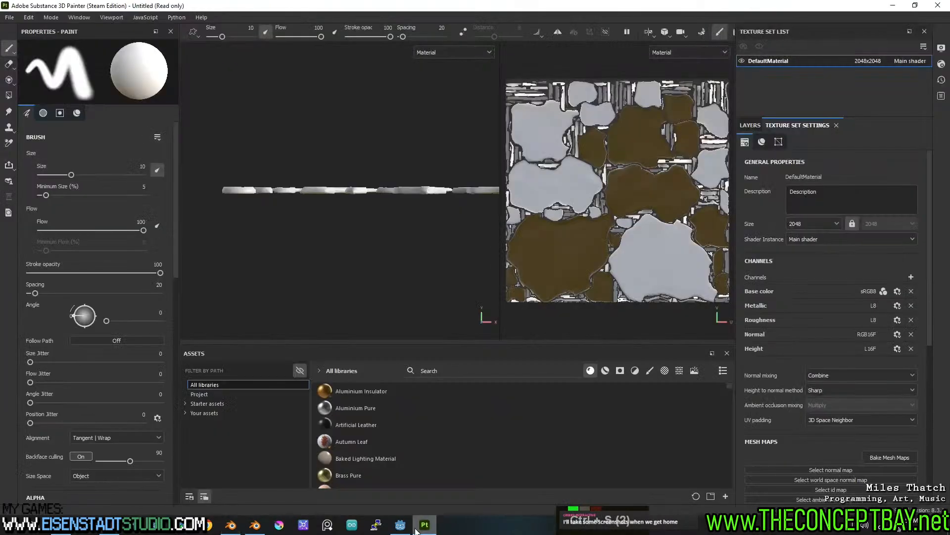
alt+drag(411, 192, 404, 225)
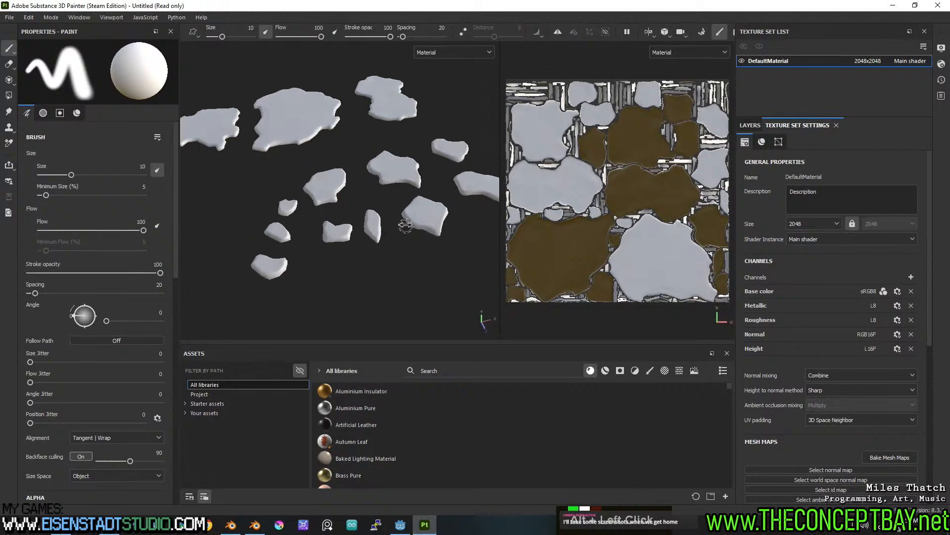
alt+middle_drag(376, 206, 398, 224)
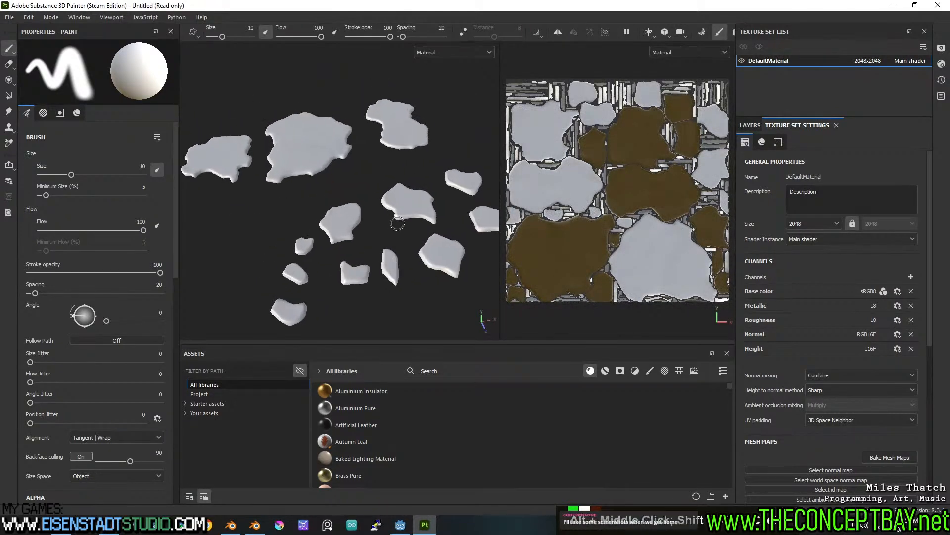
alt+drag(398, 223, 388, 223)
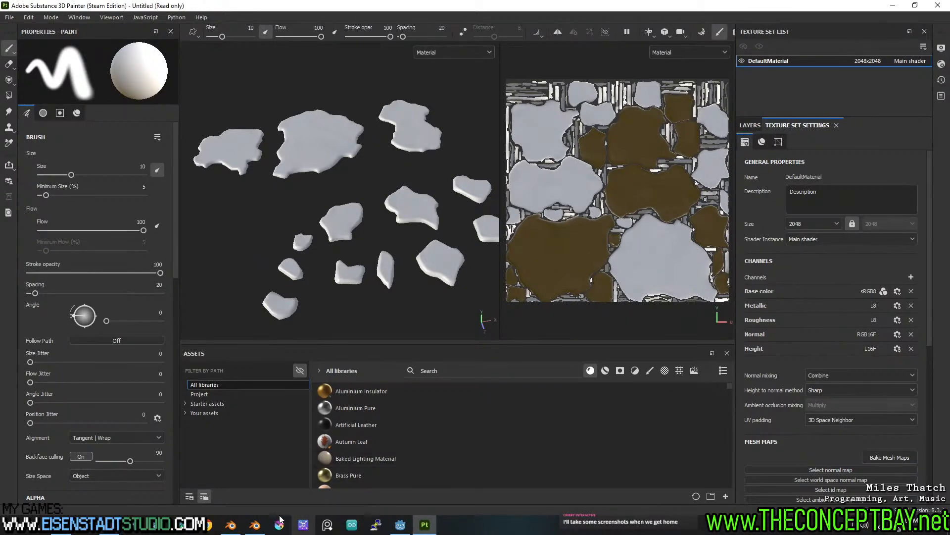
click(248, 517)
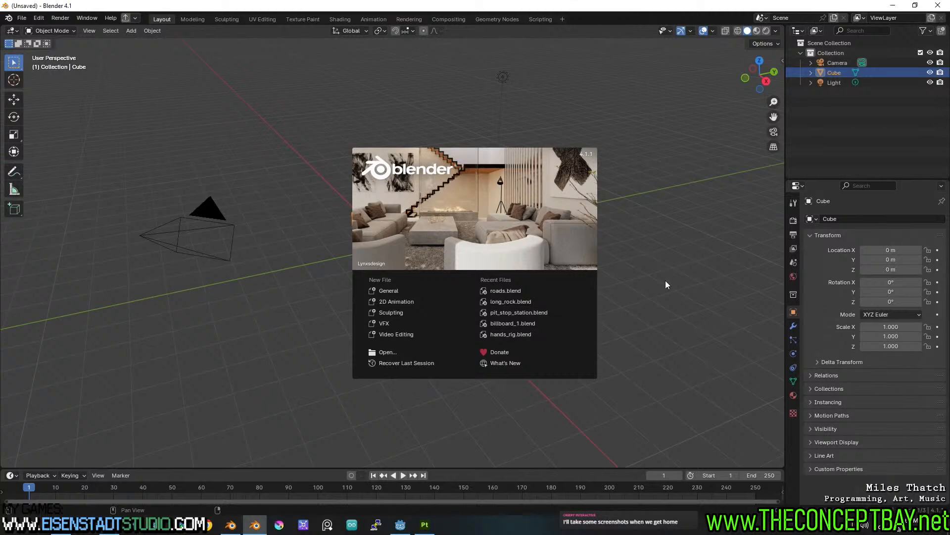
click(665, 280)
click(940, 5)
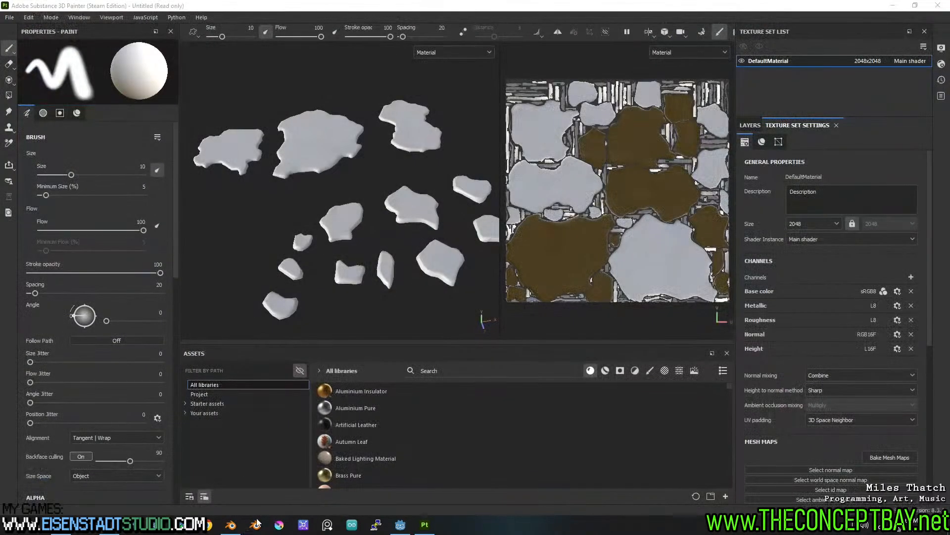
Step: Switch to Blender and examine the low-poly plates from below, alternating between Edit Mode and Object Mode
click(230, 524)
scroll(445, 309, up, 3)
mouse_move(465, 299)
shift+middle_down()
mouse_move(569, 303)
mouse_move(548, 233)
mouse_move(581, 247)
mouse_move(583, 236)
shift+middle_up()
key(Tab)
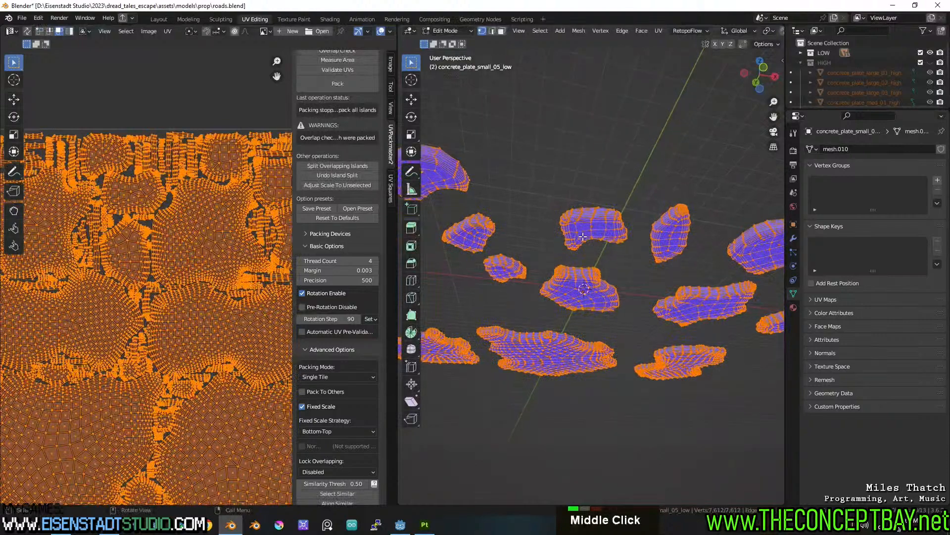
key(Tab)
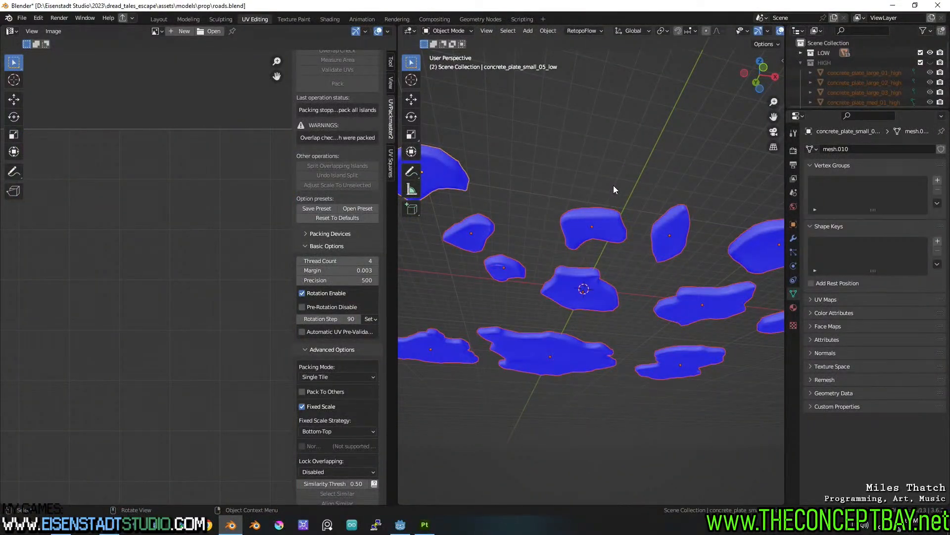
key(Tab)
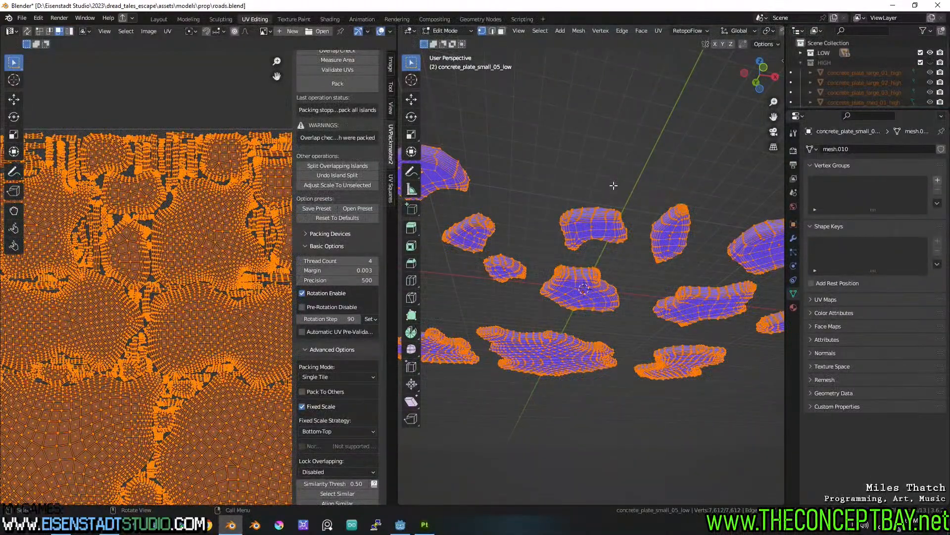
Step: Hide the LOW collection, show the HIGH collection and enter Edit Mode on the high-poly plates, viewed from below
click(931, 52)
click(930, 63)
scroll(613, 230, down, 2)
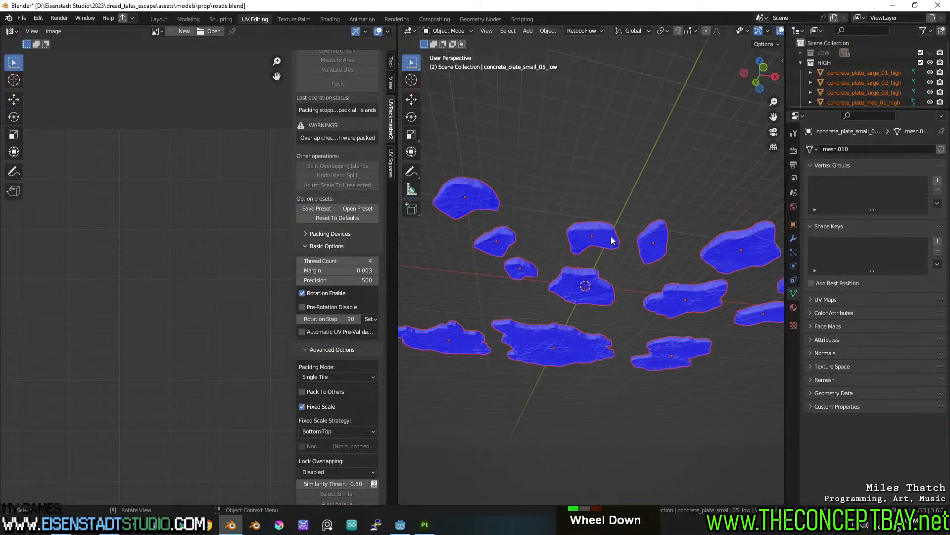
scroll(612, 237, down, 2)
middle_drag(612, 245, 603, 201)
key(Tab)
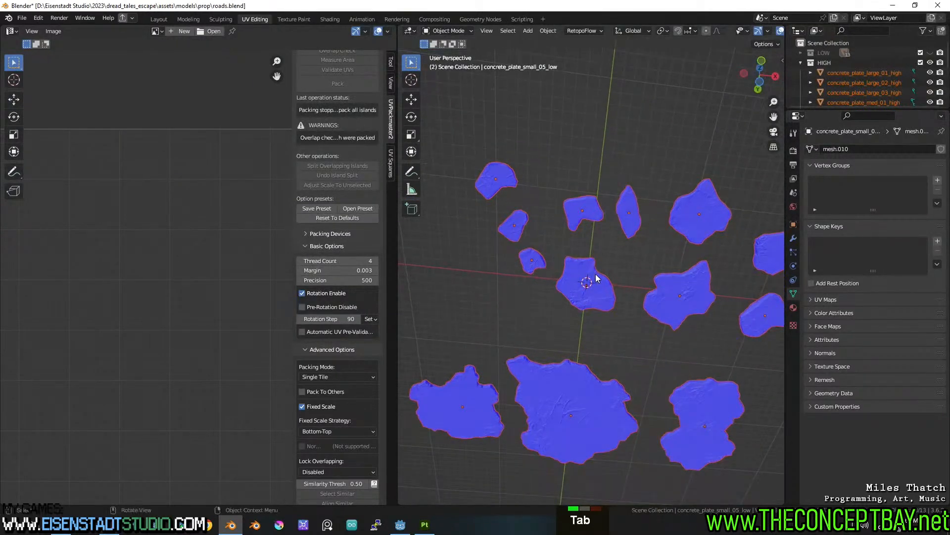
scroll(583, 382, down, 2)
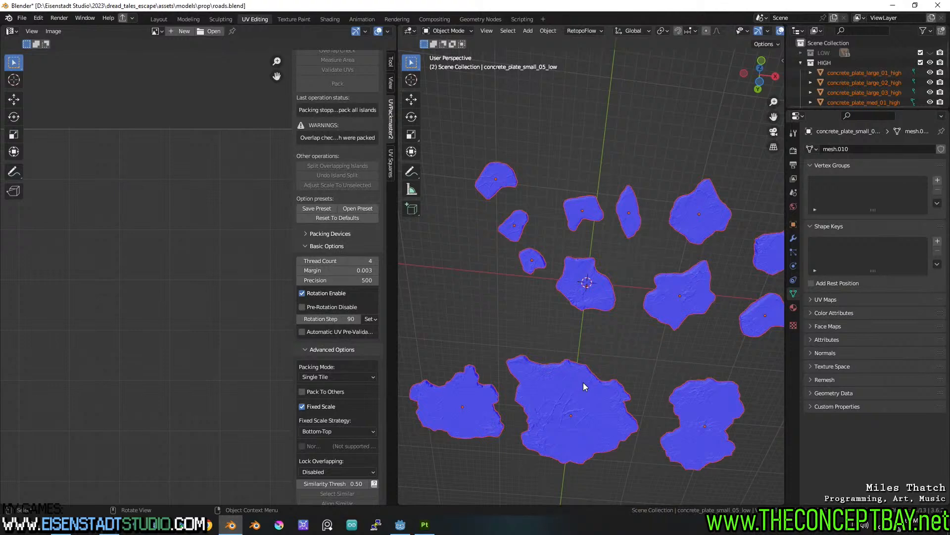
key(Tab)
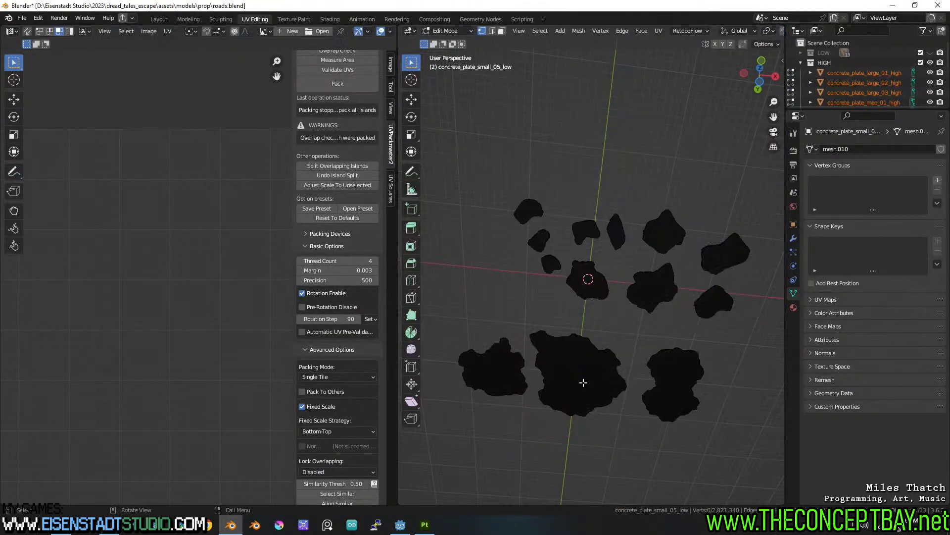
scroll(583, 382, up, 3)
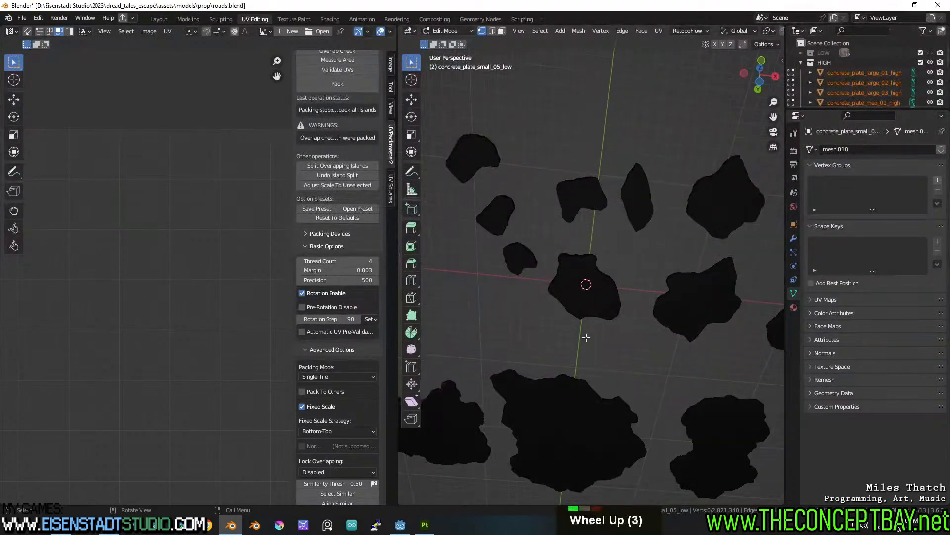
Step: Pick a vertex on a high-poly plate's underside and select all vertices with a similar normal at threshold 0.1
click(562, 223)
click(540, 30)
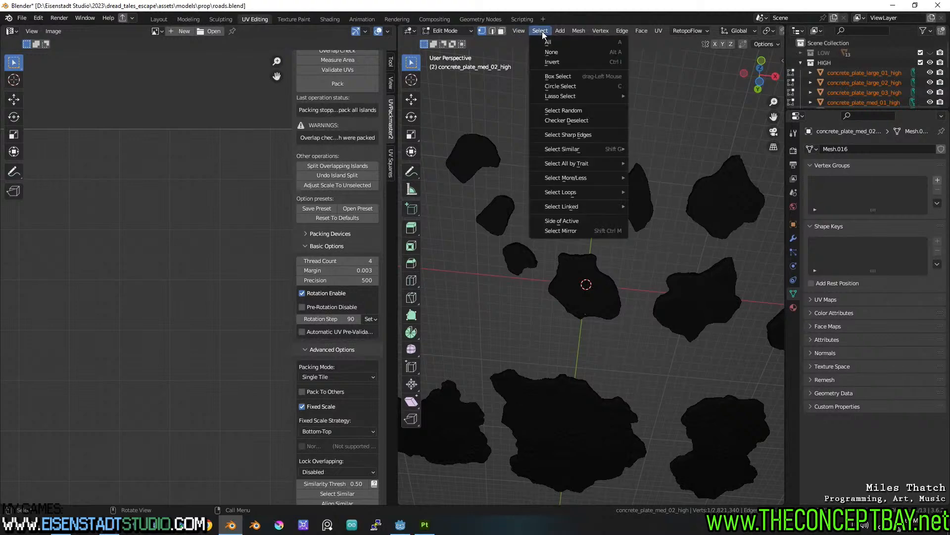
mouse_move(584, 167)
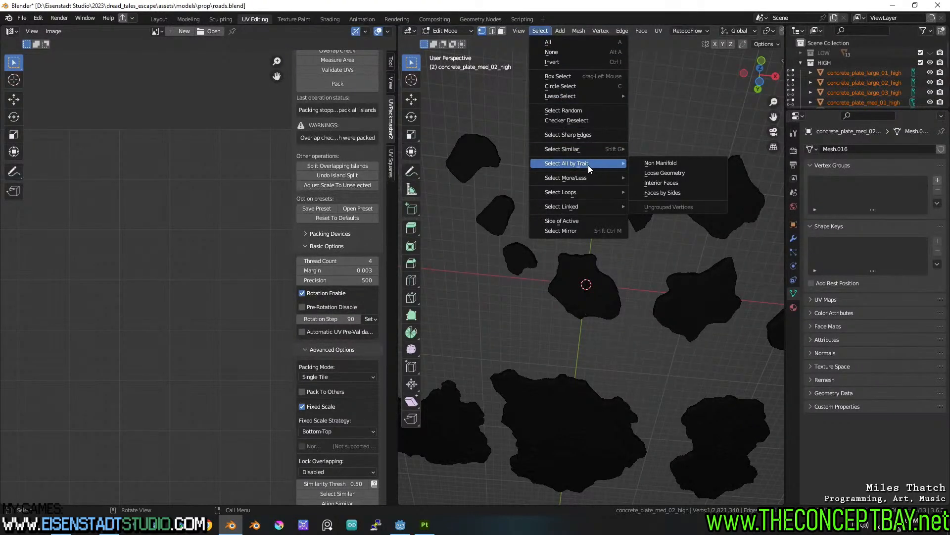
mouse_move(592, 149)
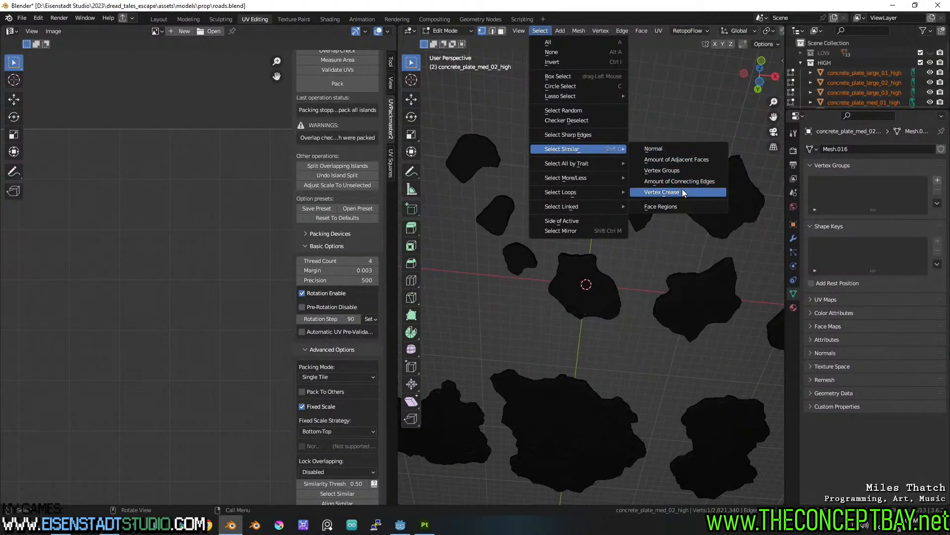
click(685, 151)
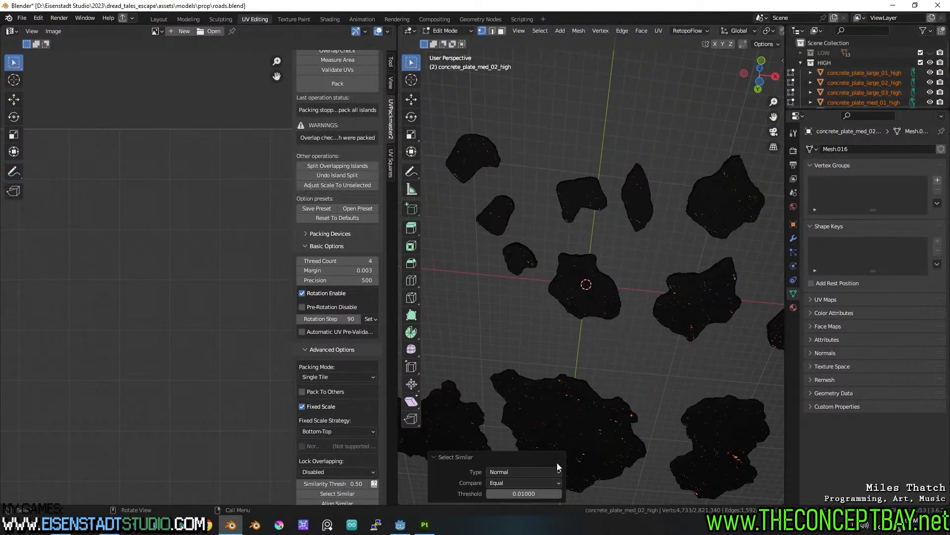
click(532, 491)
click(531, 491)
key(BackSpace)
key(BackSpace)
text(1)
key(Return)
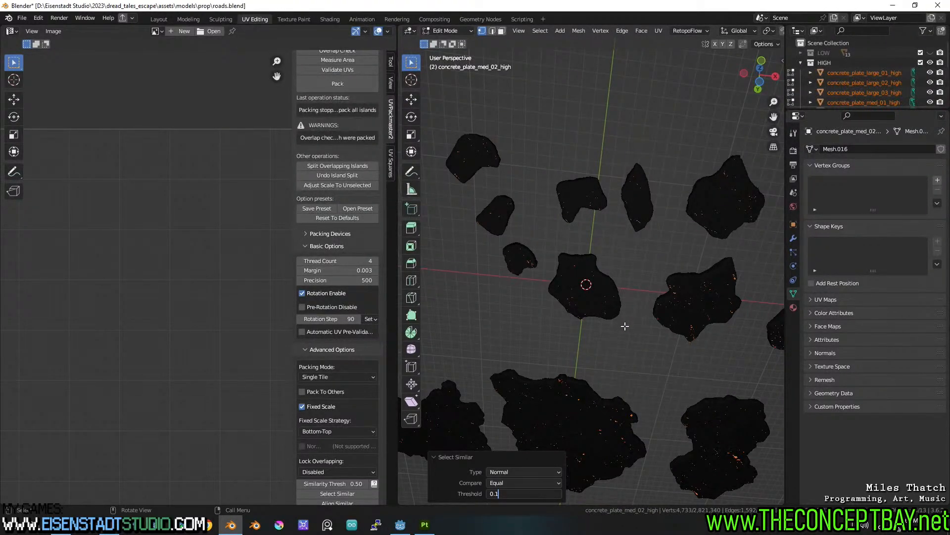
Step: Check the similar-normal selection from the front and raise its threshold to 0.2
alt+middle_drag(636, 302, 637, 333)
click(537, 492)
key(BackSpace)
text(2)
key(Return)
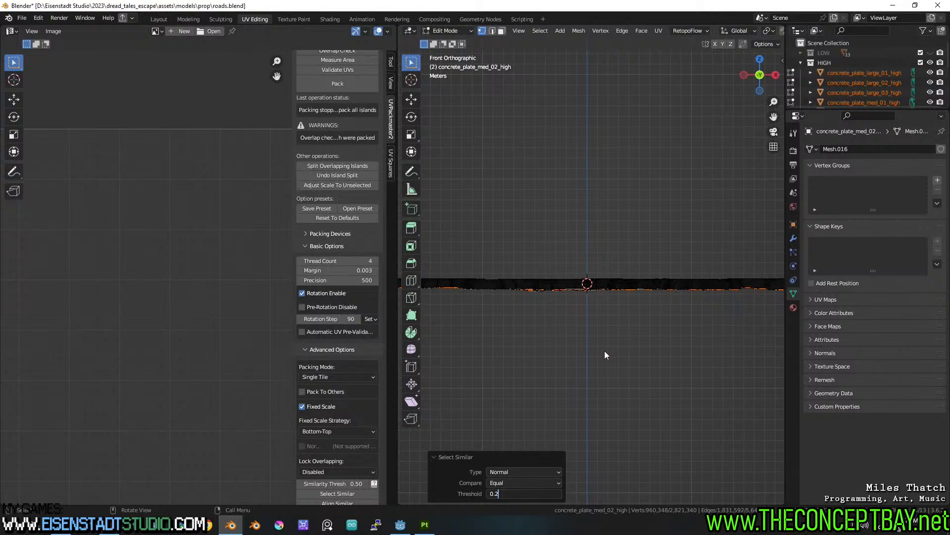
Step: Examine the selected underside vertices up close and raise the Select Similar threshold to 0.25
middle_drag(605, 350, 617, 274)
scroll(608, 297, up, 6)
scroll(614, 279, up, 2)
shift+scroll(613, 280, up, 1)
double_click(532, 492)
key(BackSpace)
text(25)
key(Return)
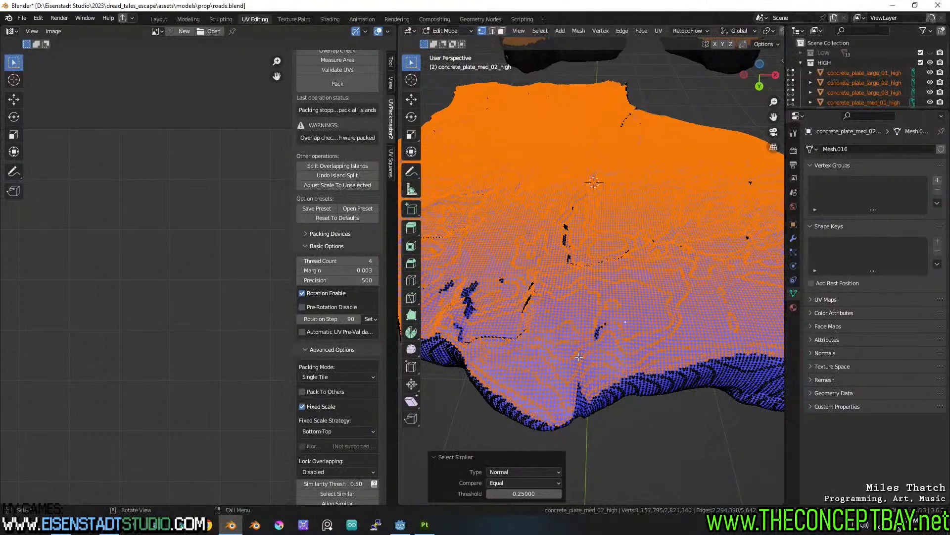
Step: Set the Select Similar comparison to Less with a threshold of 0.30 and grow the selection once
click(524, 483)
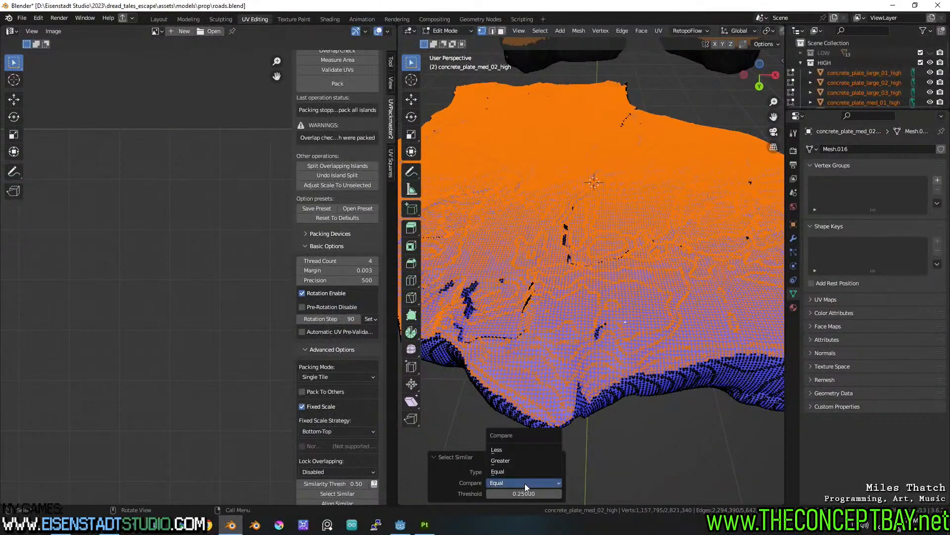
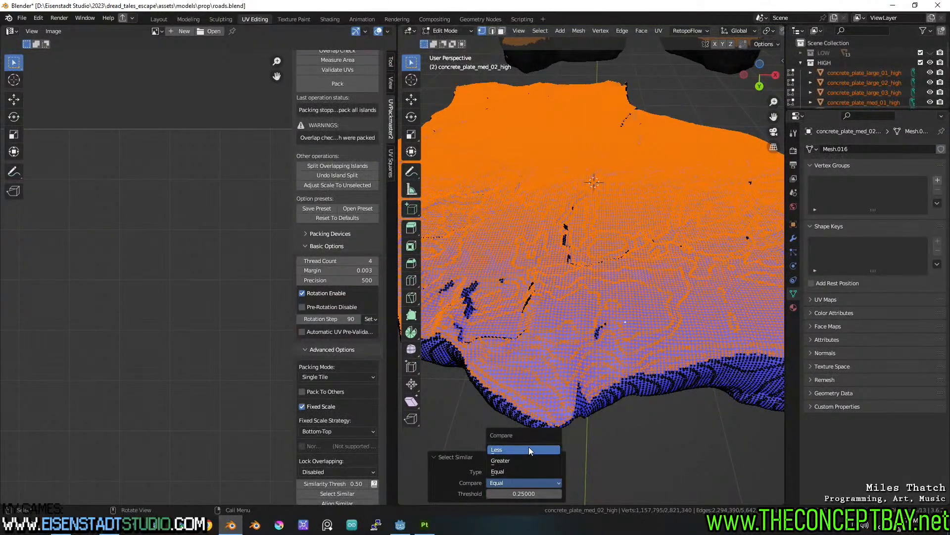
click(529, 449)
double_click(525, 494)
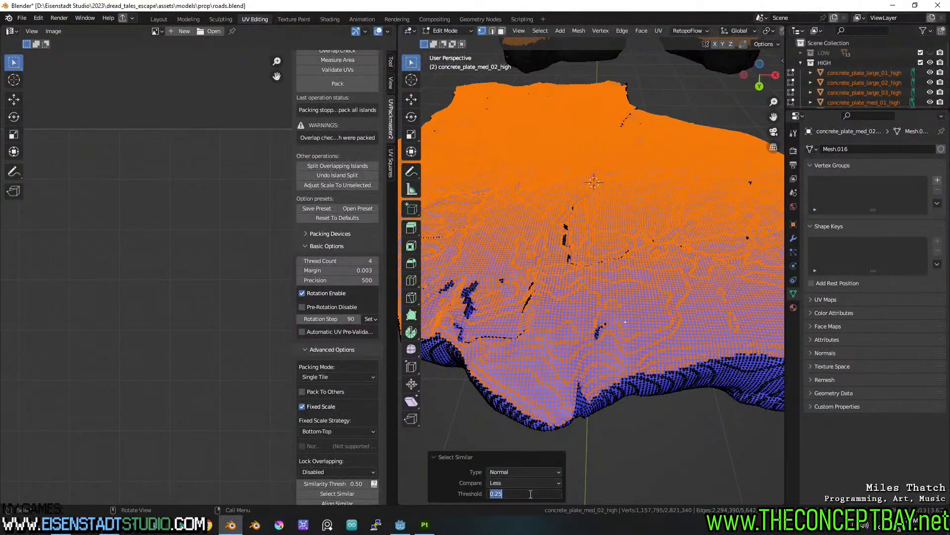
key(BackSpace)
key(BackSpace)
text(.30)
key(Return)
scroll(544, 411, down, 3)
scroll(570, 352, up, 3)
key(ctrl+KP_9)
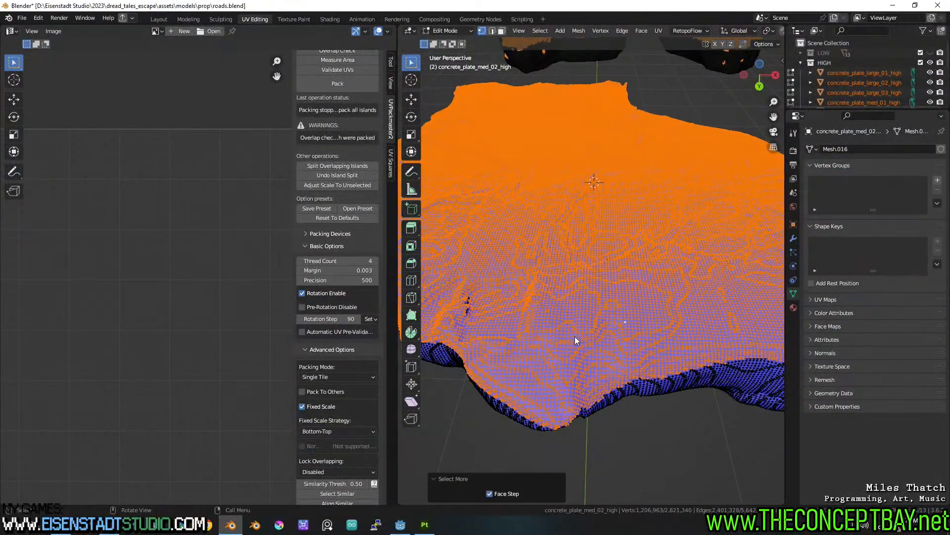
Step: From a single new vertex on the plates' underside, select all vertices with a similar normal at threshold 0.15
scroll(575, 336, down, 3)
middle_drag(584, 334, 586, 360)
middle_drag(549, 307, 556, 225)
scroll(572, 293, up, 3)
middle_drag(572, 293, 492, 425)
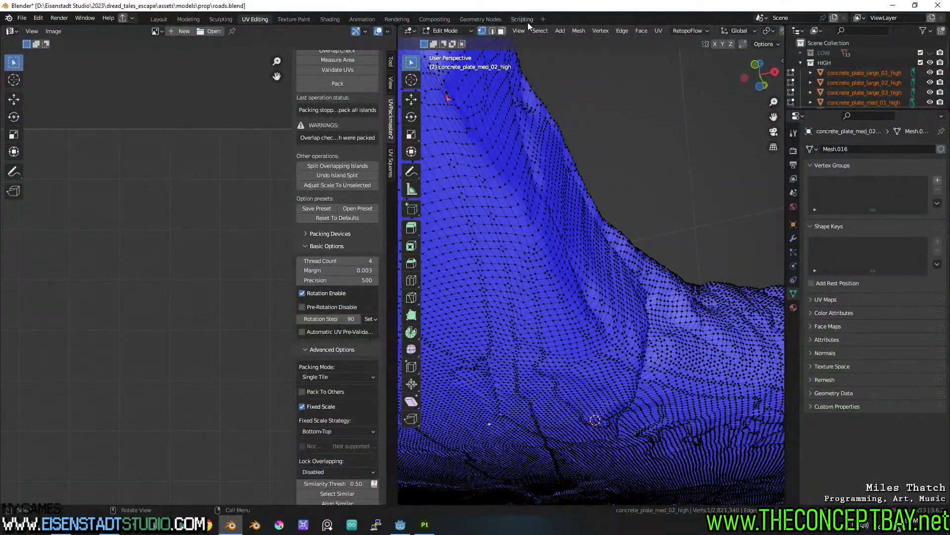
click(577, 30)
click(539, 31)
mouse_move(613, 150)
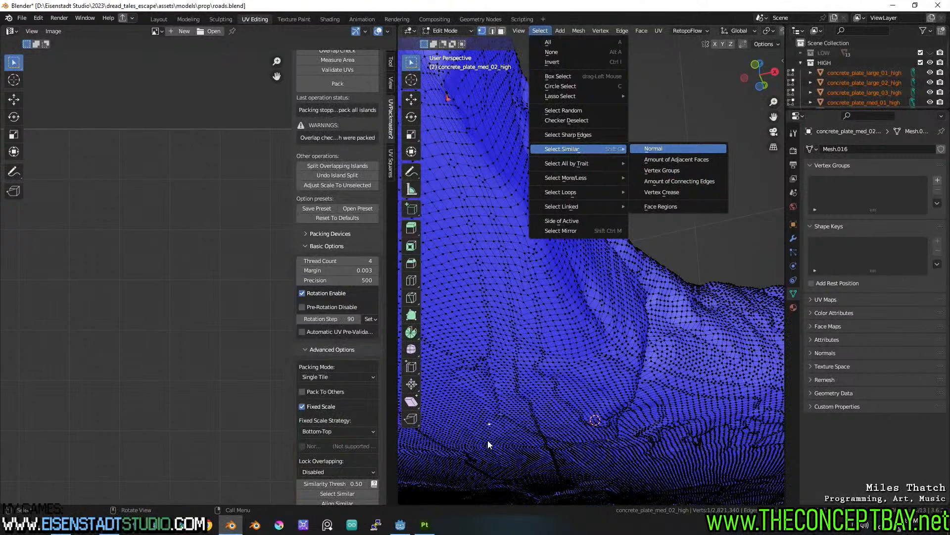
key(Return)
click(519, 494)
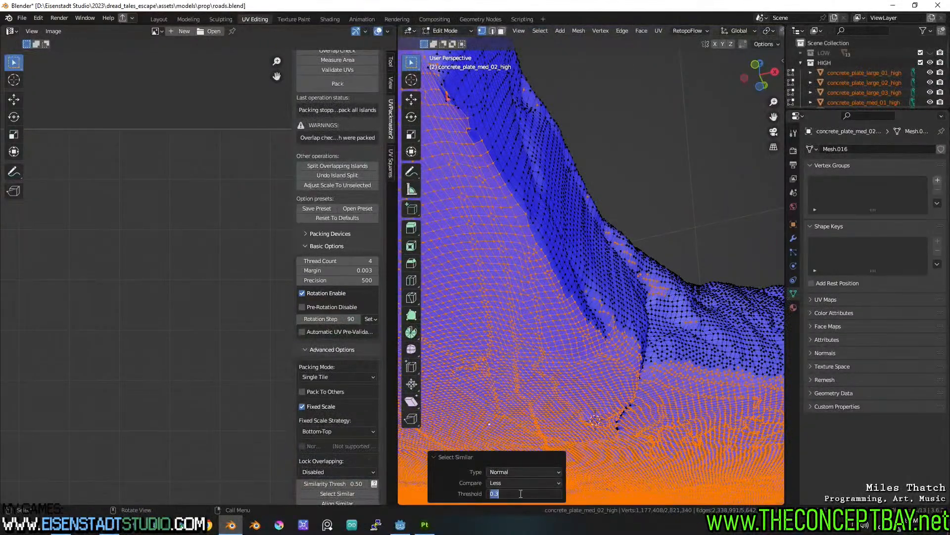
text(15)
key(Left)
key(Left)
text(.)
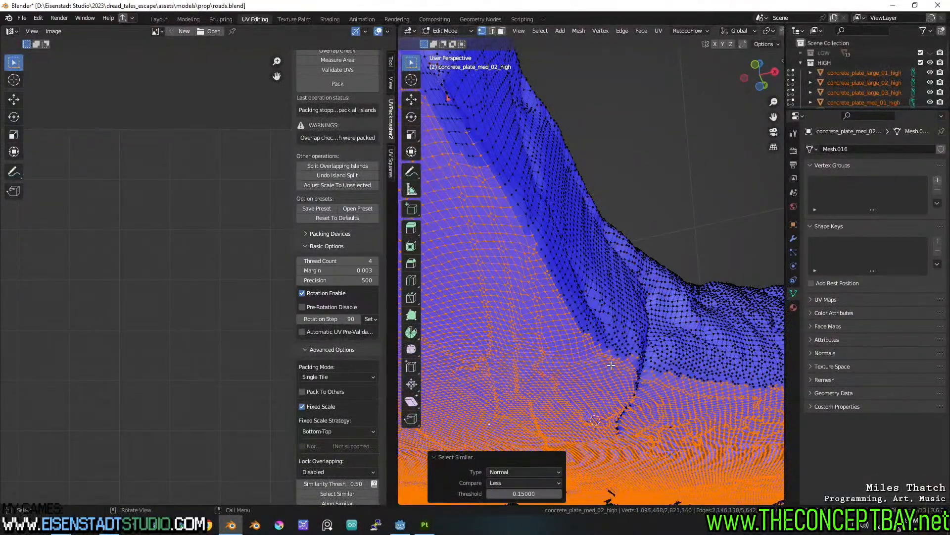
Step: Grow the underside selection on the high-poly plates four times to fill its gaps, and return to Object Mode
scroll(611, 365, down, 3)
middle_drag(616, 363, 589, 352)
scroll(548, 393, down, 2)
scroll(589, 348, down, 2)
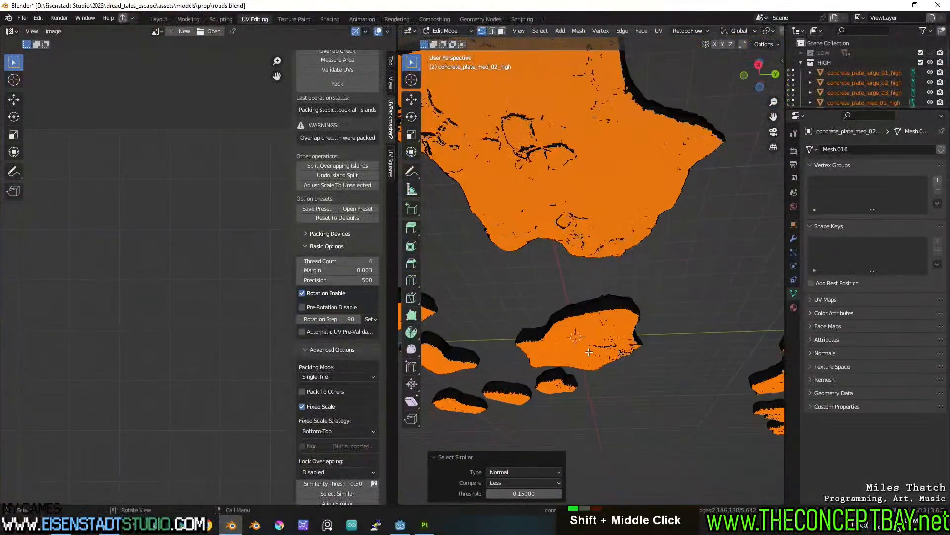
key(ctrl+KP_Add)
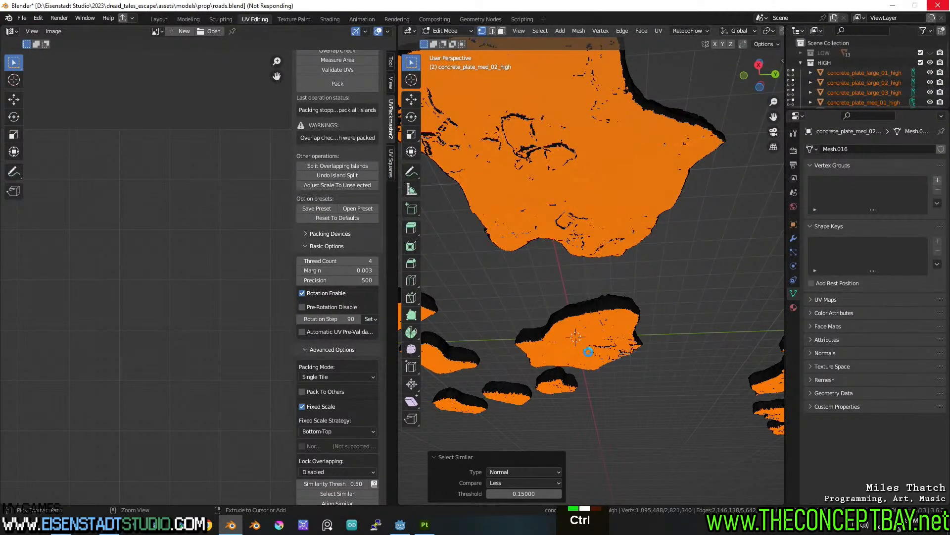
key(ctrl+KP_Add)
key(ctrl+KP_Add)
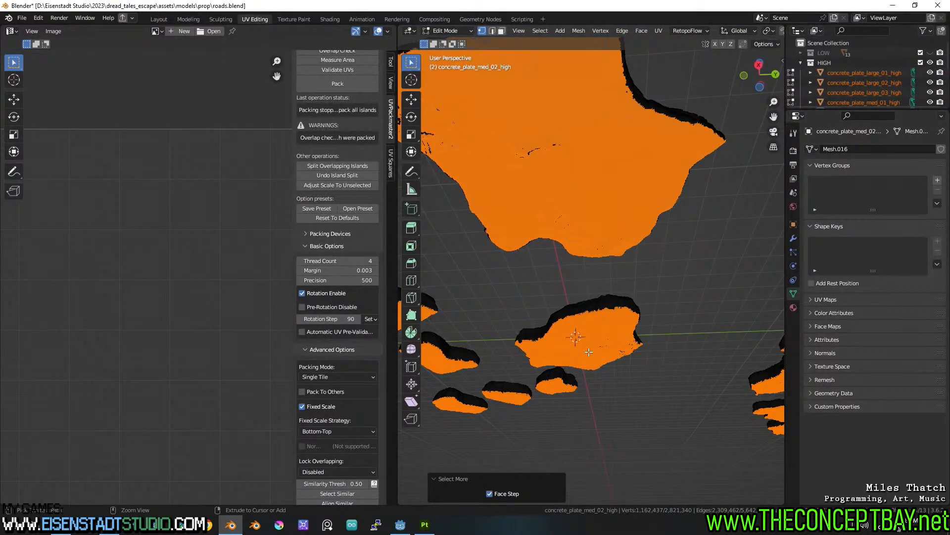
key(ctrl+KP_Add)
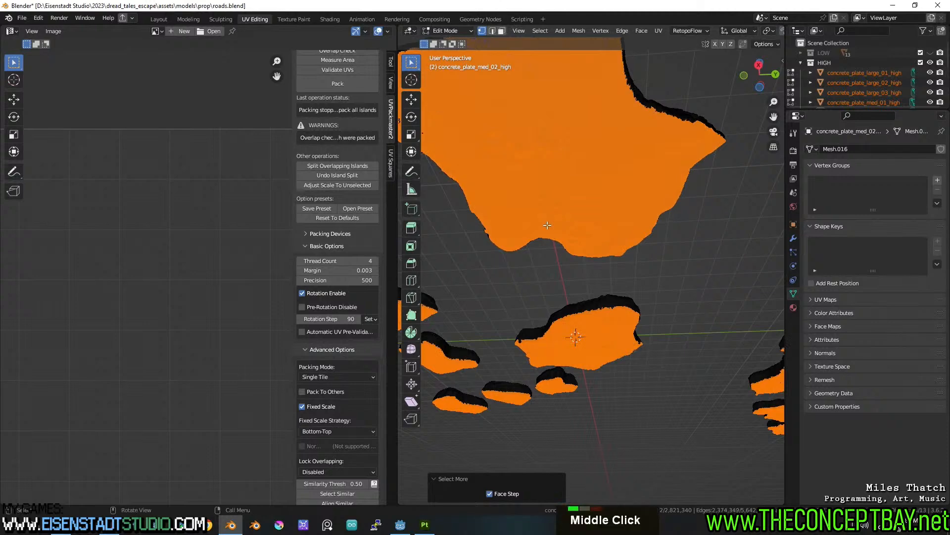
middle_drag(546, 215, 579, 245)
scroll(583, 249, down, 2)
key(Tab)
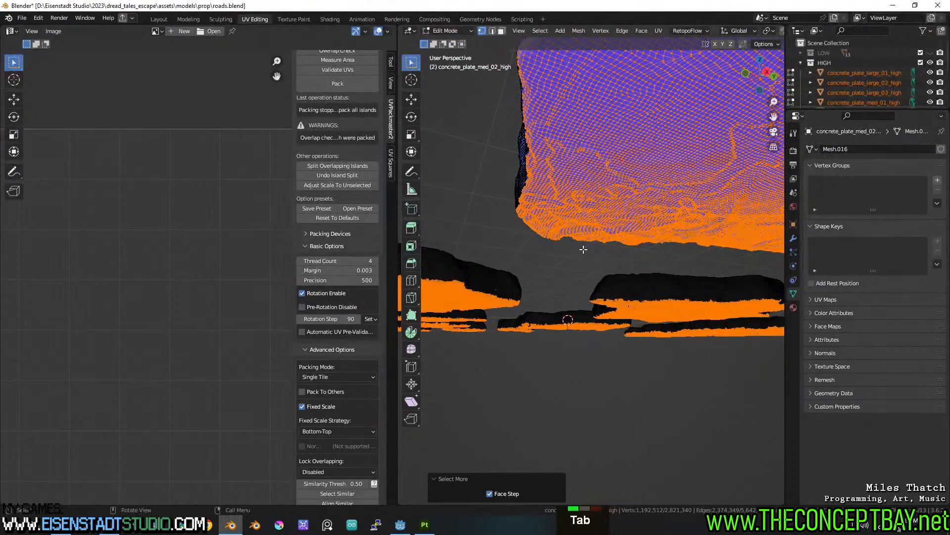
middle_drag(582, 249, 585, 266)
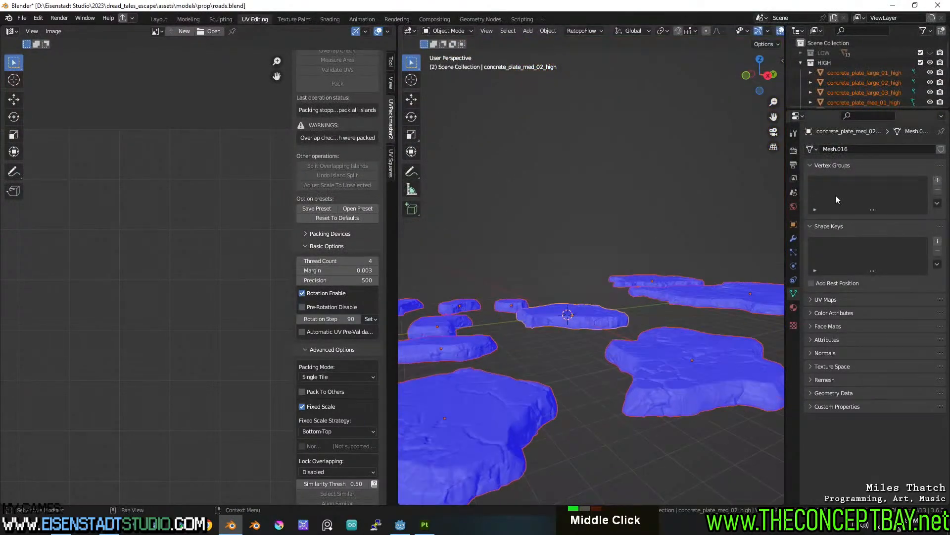
Step: Hide the HIGH collection, show the LOW collection and enter Edit Mode on the low-poly plates
click(930, 63)
click(930, 52)
scroll(626, 282, down, 4)
key(Tab)
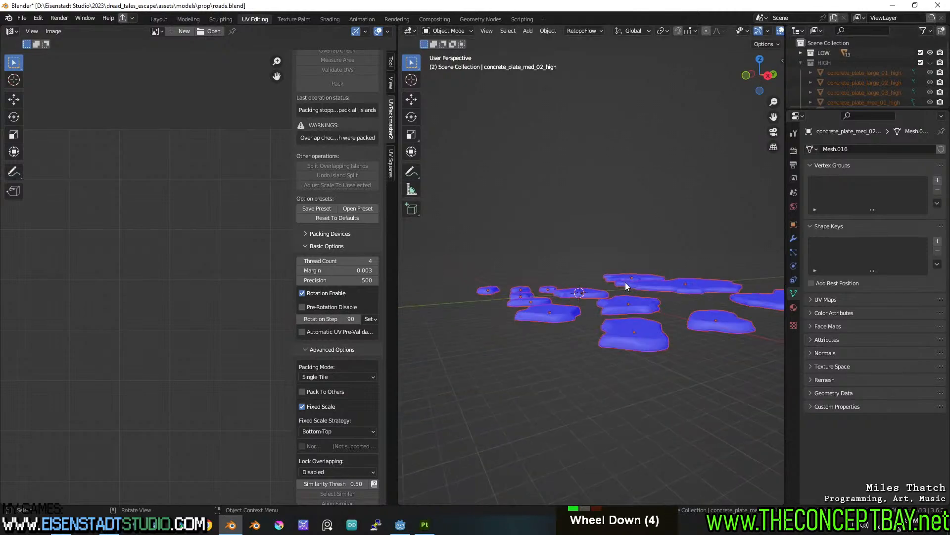
middle_drag(639, 283, 614, 235)
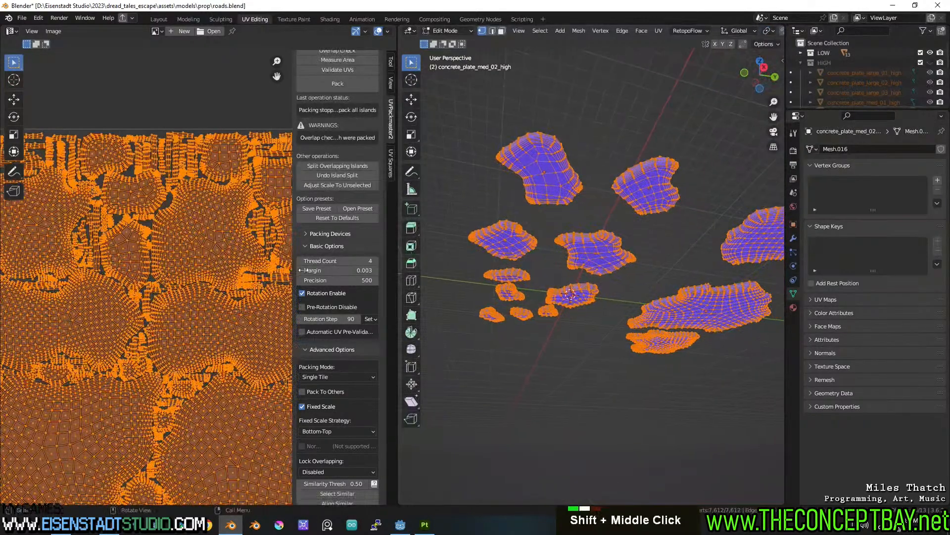
Step: Compare the packed low-poly UV layout with the UV view in Substance 3D Painter, and return to Blender
scroll(149, 321, down, 2)
middle_drag(149, 322, 110, 248)
click(425, 524)
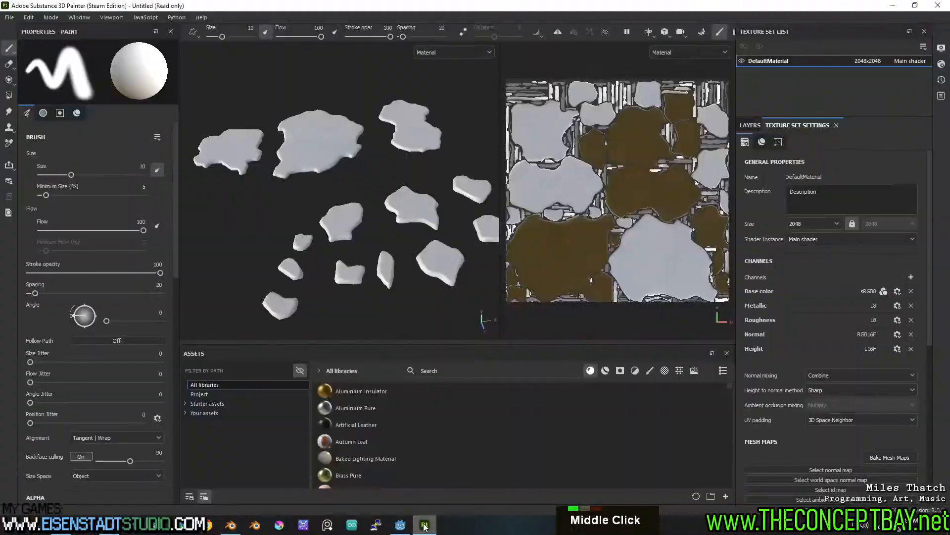
shift+middle_click(619, 255)
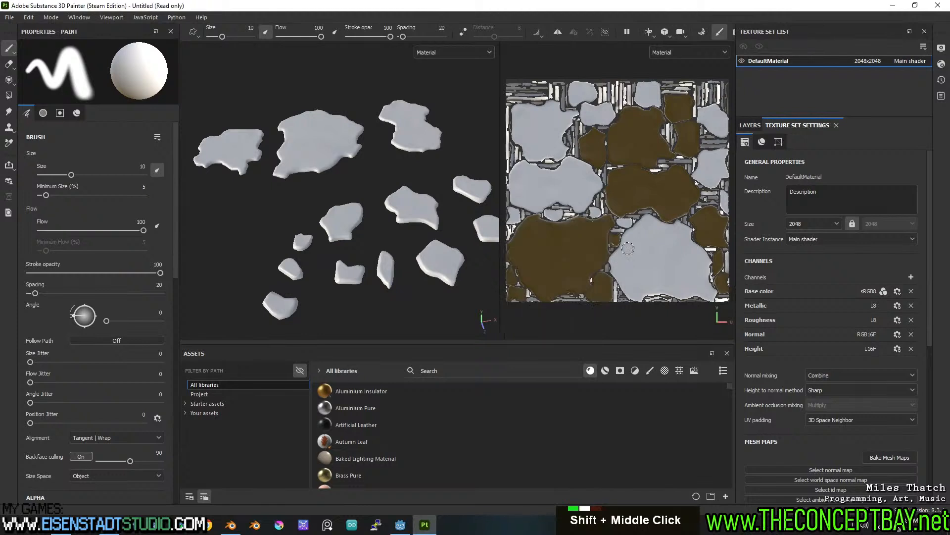
middle_click(619, 255)
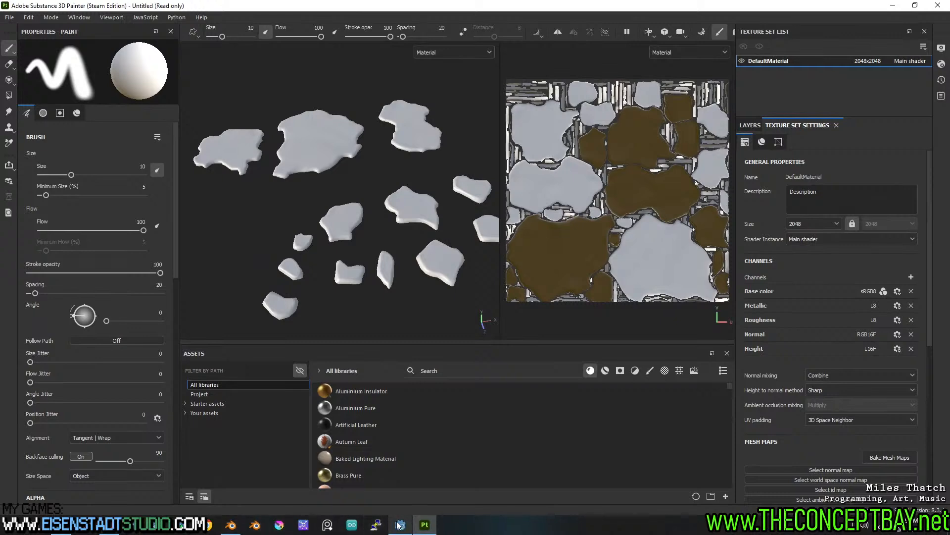
click(233, 527)
middle_drag(123, 386, 163, 383)
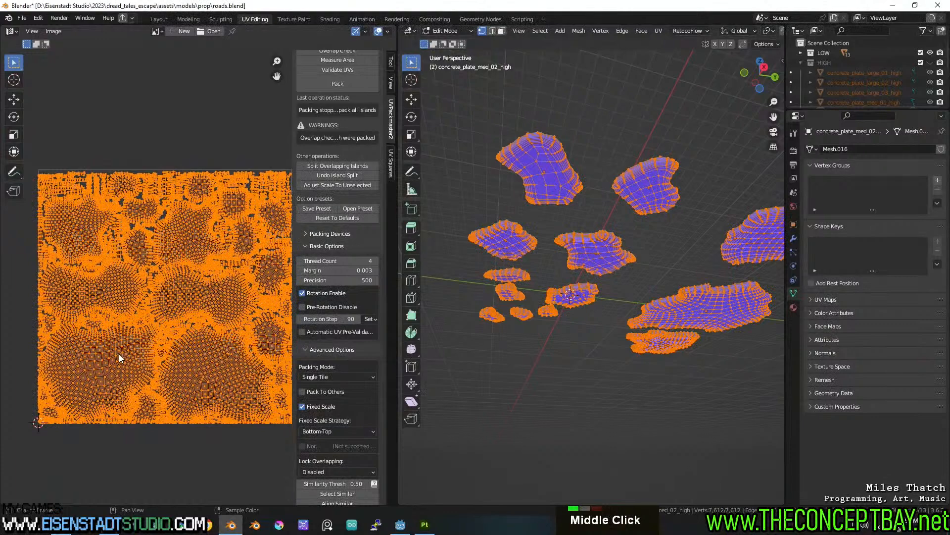
Step: Make the large low-poly plate the active object and re-enter Edit Mode so the plates' UVs can be edited
scroll(114, 361, up, 2)
scroll(114, 361, down, 2)
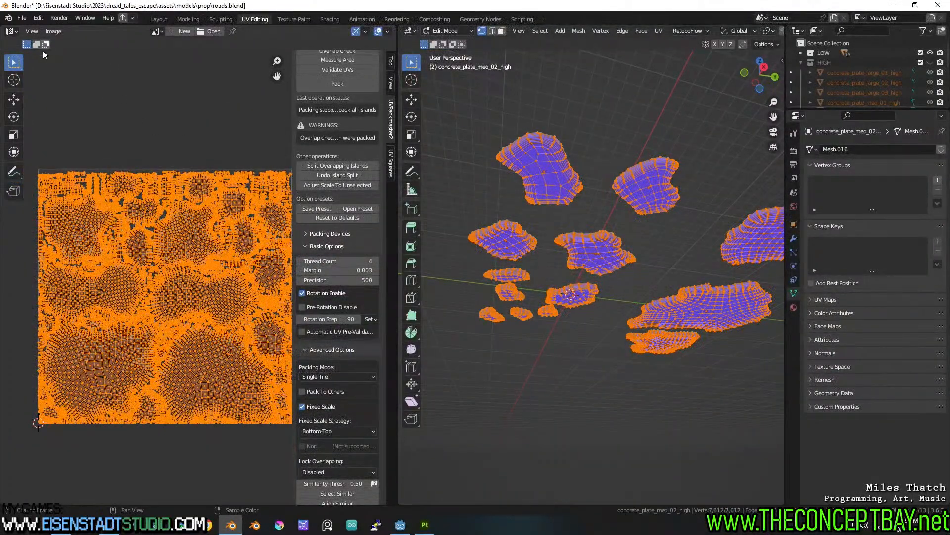
click(15, 80)
click(13, 64)
scroll(132, 206, up, 3)
middle_drag(594, 258, 596, 319)
key(Tab)
shift+click(690, 275)
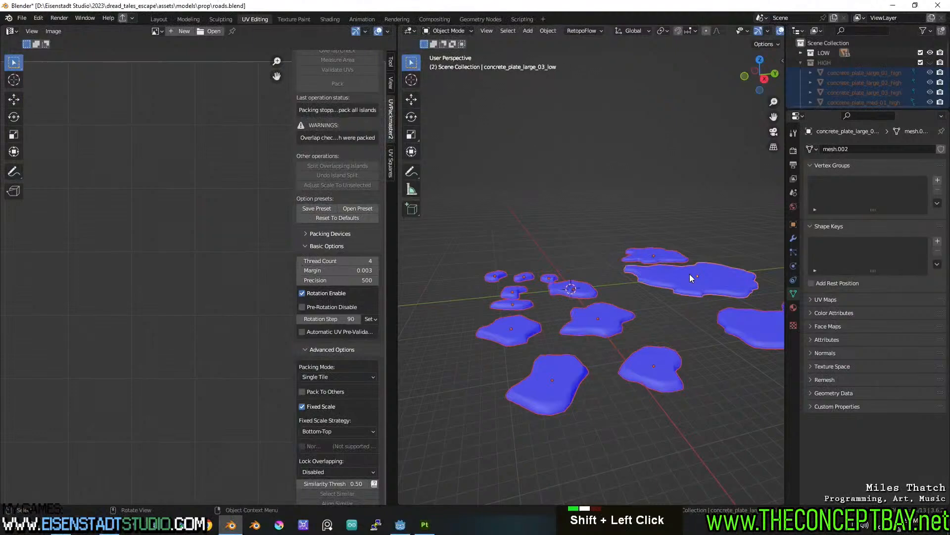
key(Tab)
scroll(231, 206, down, 2)
scroll(227, 279, down, 2)
shift+middle_drag(227, 281, 245, 223)
scroll(243, 206, down, 1)
shift+middle_drag(242, 204, 209, 235)
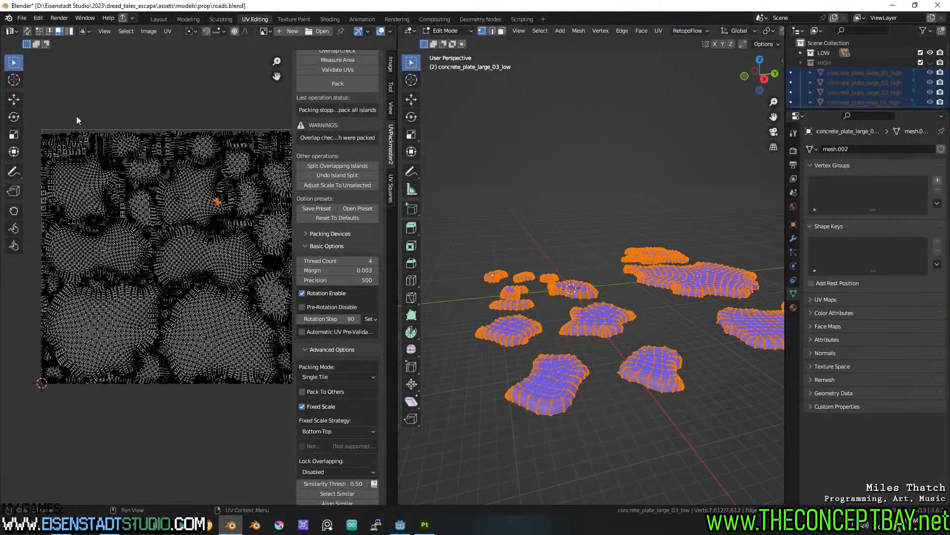
Step: Turn on UV sync selection and switch the low-poly mesh to face selection
click(69, 31)
click(167, 188)
middle_drag(499, 263, 499, 180)
click(28, 30)
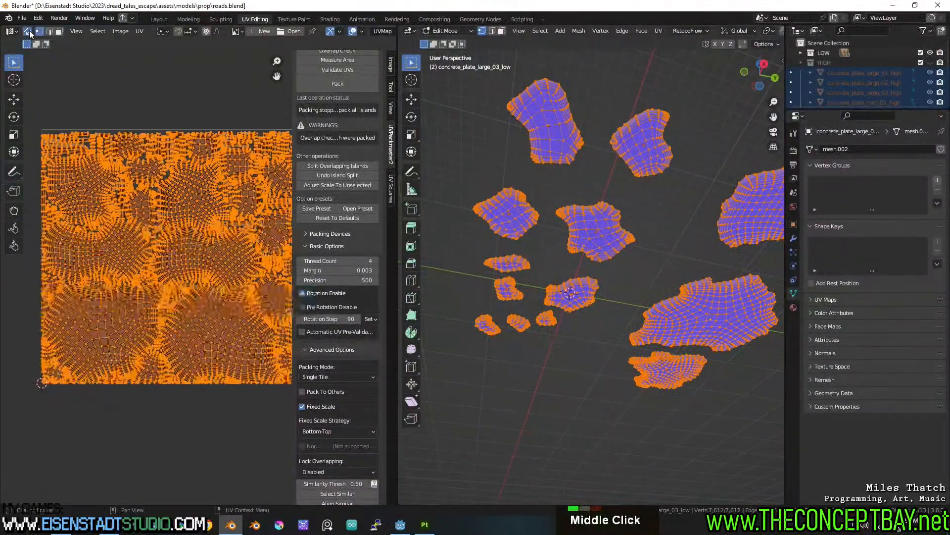
double_click(192, 195)
click(550, 140)
shift+click(709, 325)
key(3)
Step: Select one face on the underside of each low-poly concrete plate
click(556, 130)
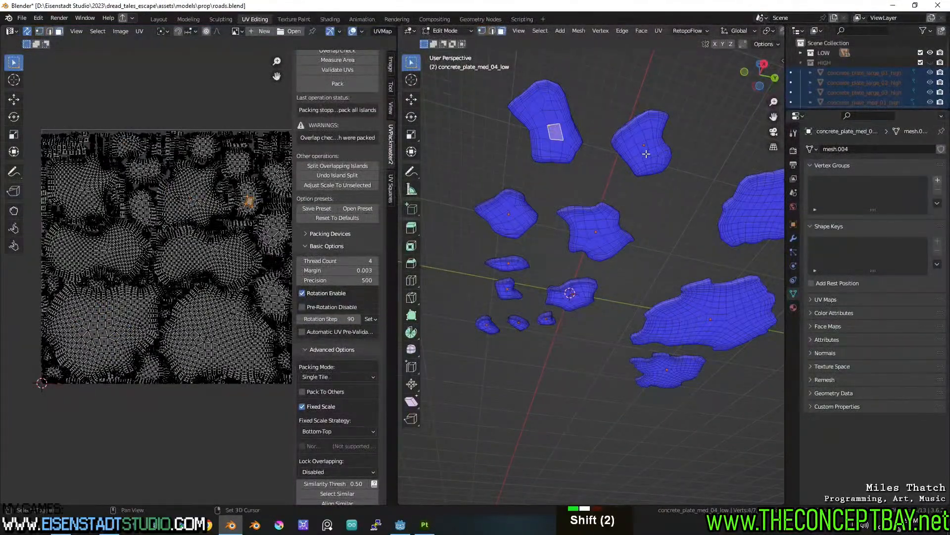
shift+click(592, 226)
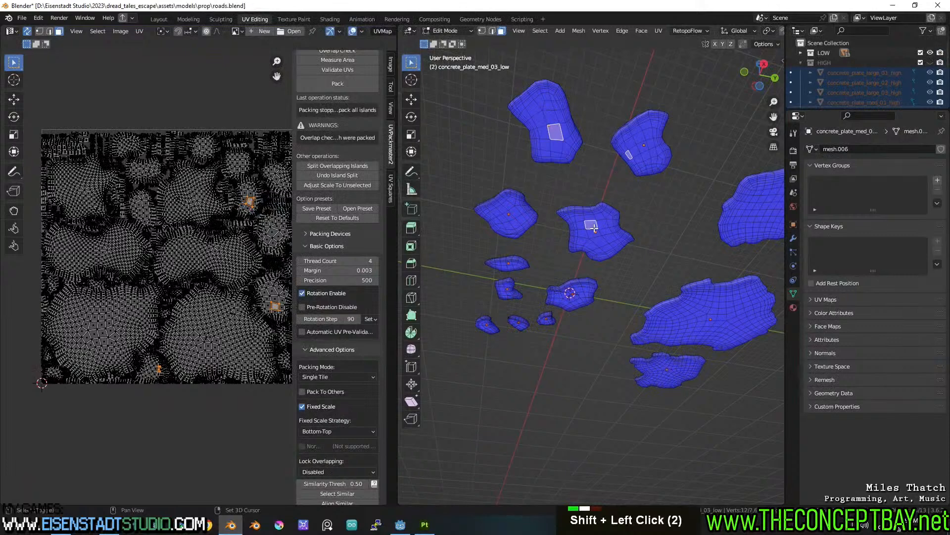
shift+click(628, 155)
shift+click(629, 155)
shift+click(644, 148)
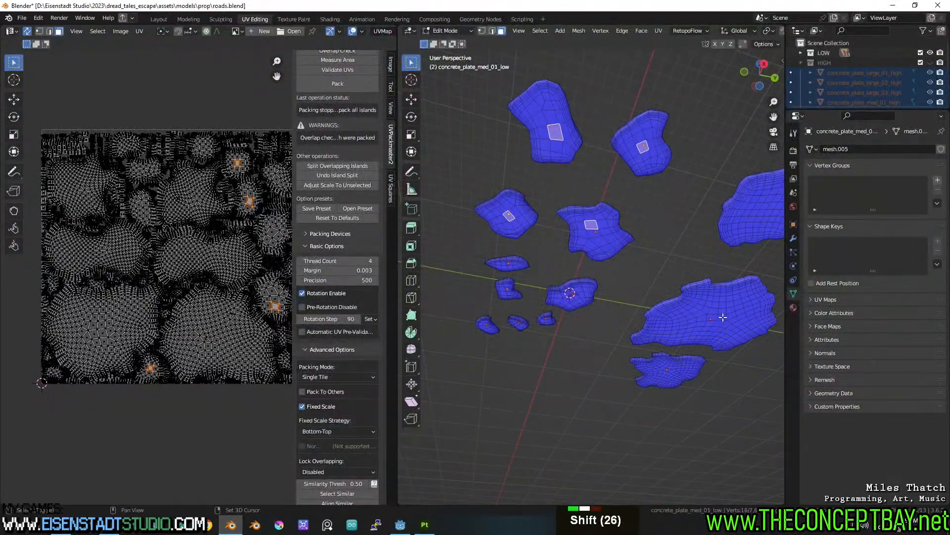
shift+click(721, 318)
shift+click(569, 295)
shift+click(507, 265)
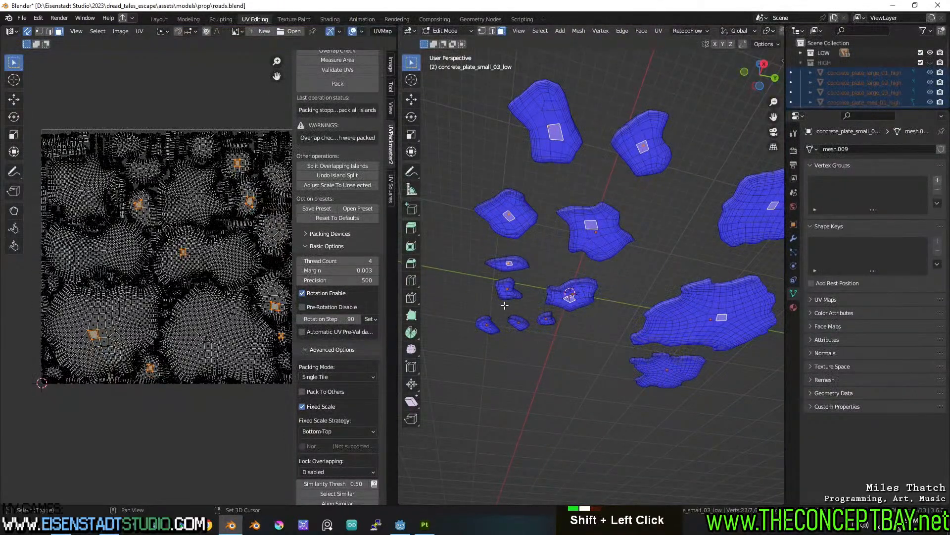
shift+click(519, 322)
shift+click(547, 320)
shift+click(666, 371)
scroll(720, 313, down, 2)
shift+middle_drag(722, 303, 701, 288)
scroll(701, 296, up, 1)
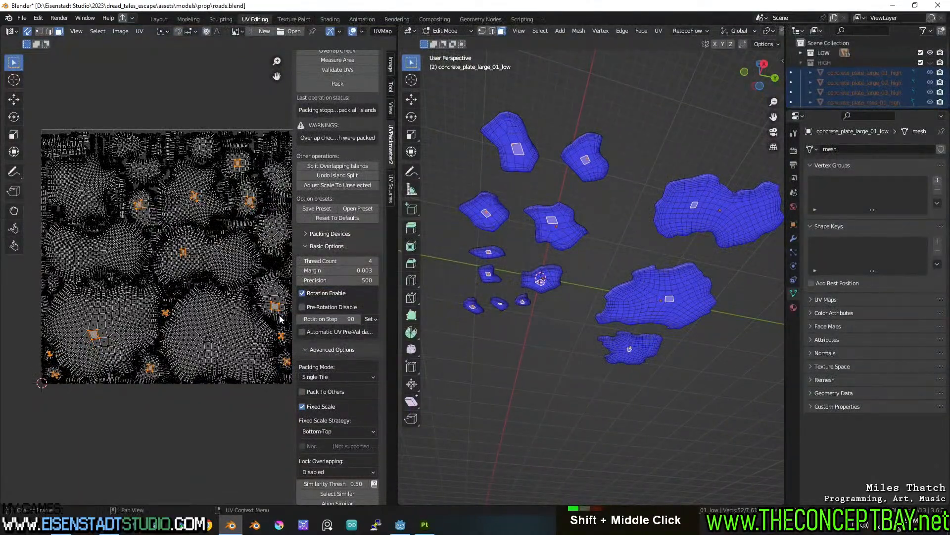
Step: Extend the selection to the full linked UV island around each marked underside face
key(n)
scroll(312, 329, up, 5)
shift+middle_drag(315, 275, 284, 257)
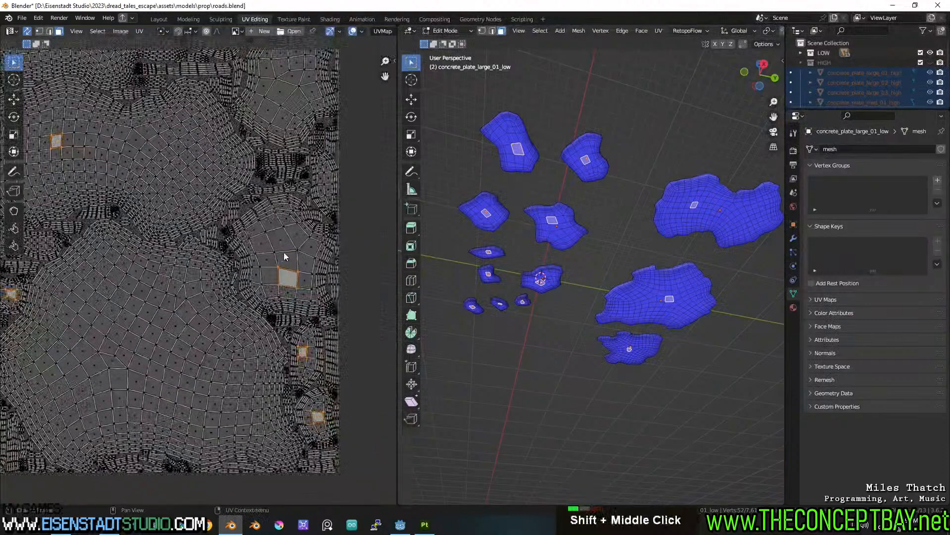
key(l)
key(l)
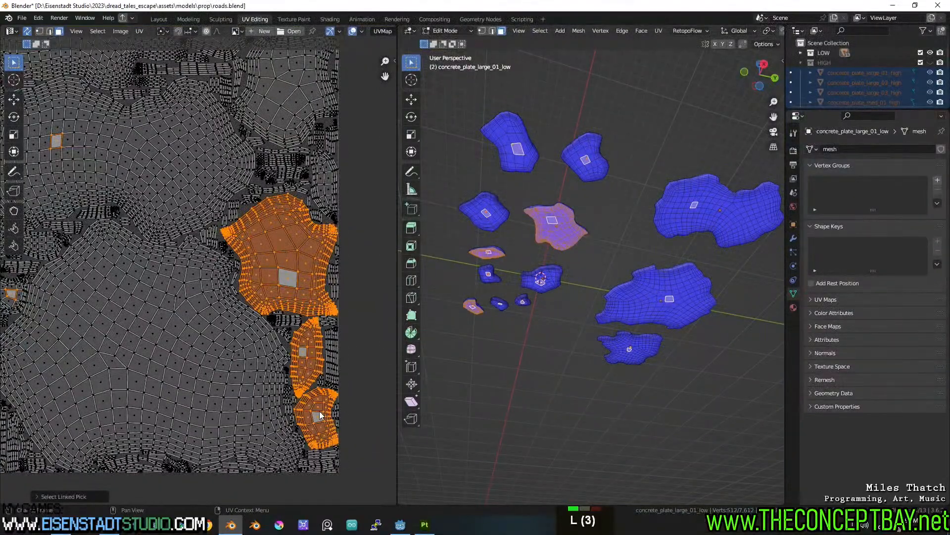
key(l)
scroll(274, 410, down, 2)
shift+middle_drag(57, 396, 186, 398)
key(l)
key(l)
key(l)
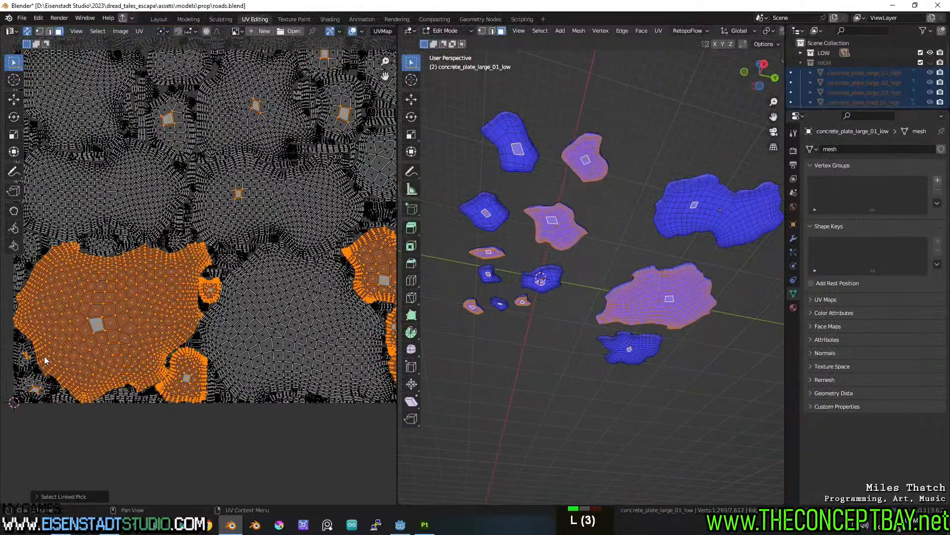
key(l)
key(l)
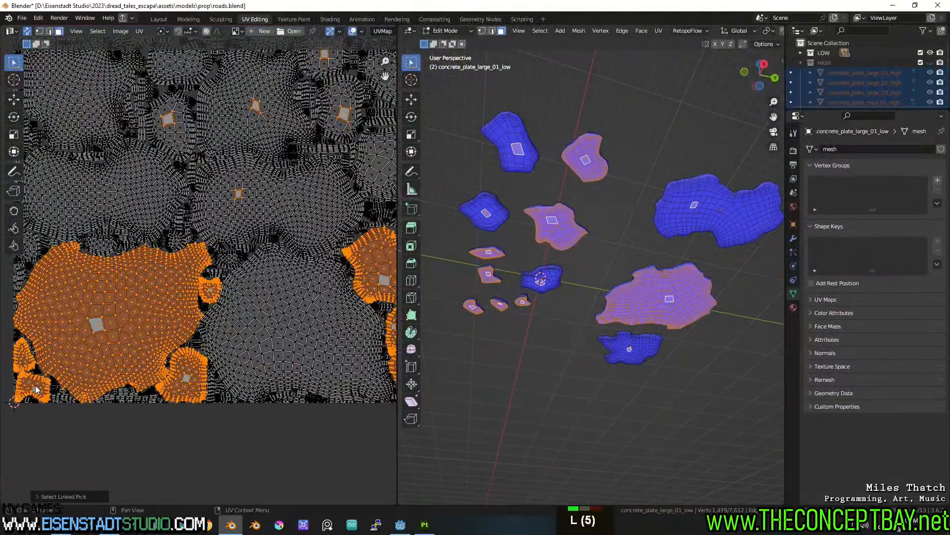
key(l)
key(l)
key(l)
key(l)
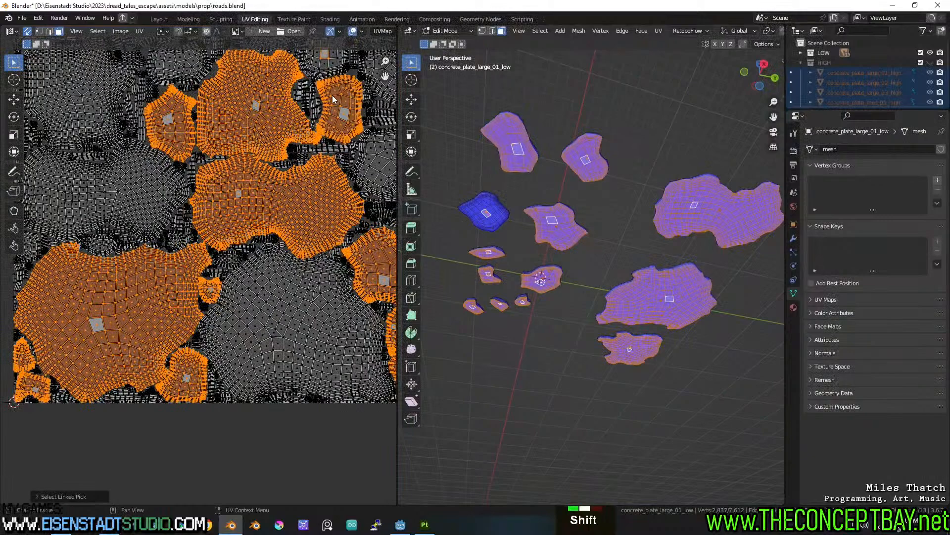
shift+middle_drag(333, 112, 205, 241)
key(l)
scroll(211, 185, down, 2)
shift+middle_drag(211, 184, 221, 236)
Step: Shrink the selected underside UV islands into a tiny cluster and move it to the lower-left empty area of the UV square
middle_drag(559, 219, 495, 291)
scroll(661, 299, down, 1)
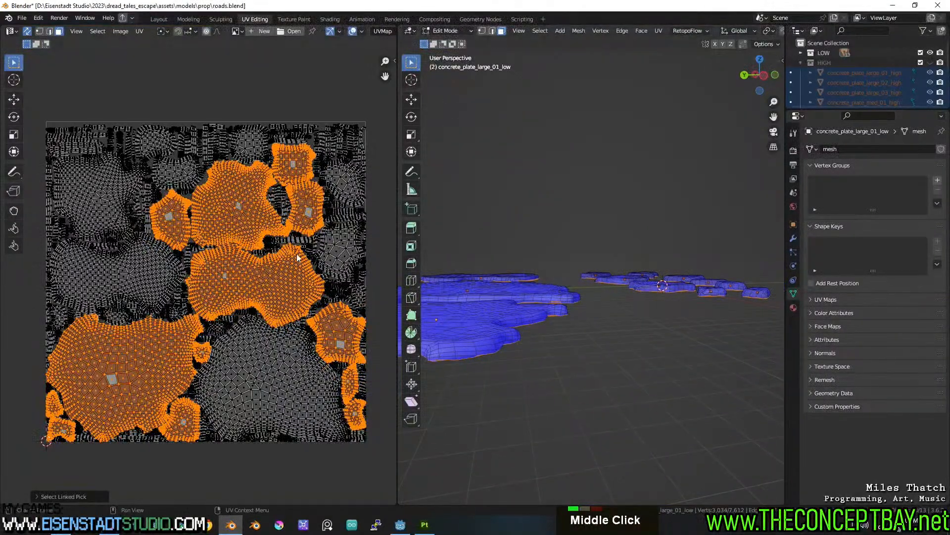
scroll(197, 201, down, 3)
key(s)
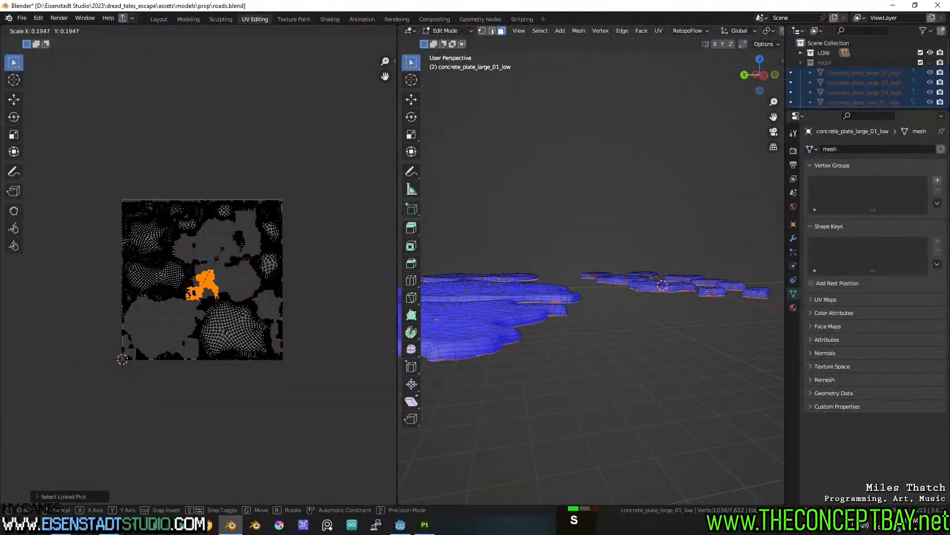
click(214, 256)
scroll(214, 256, up, 3)
shift+middle_drag(214, 256, 228, 205)
key(g)
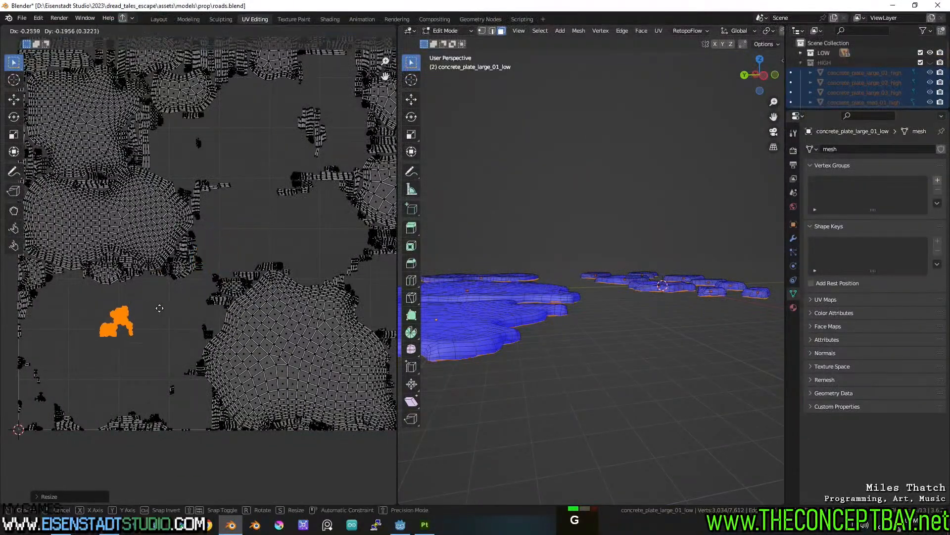
click(82, 355)
scroll(139, 348, down, 3)
shift+middle_drag(139, 348, 168, 352)
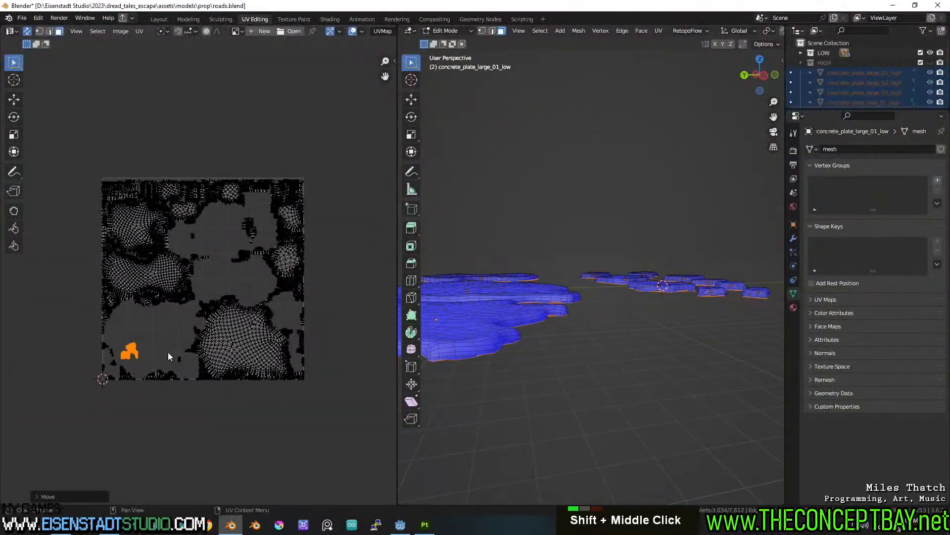
Step: Try packing all UV islands together with the shrunken undersides and scaling up the result
scroll(168, 352, up, 1)
key(a)
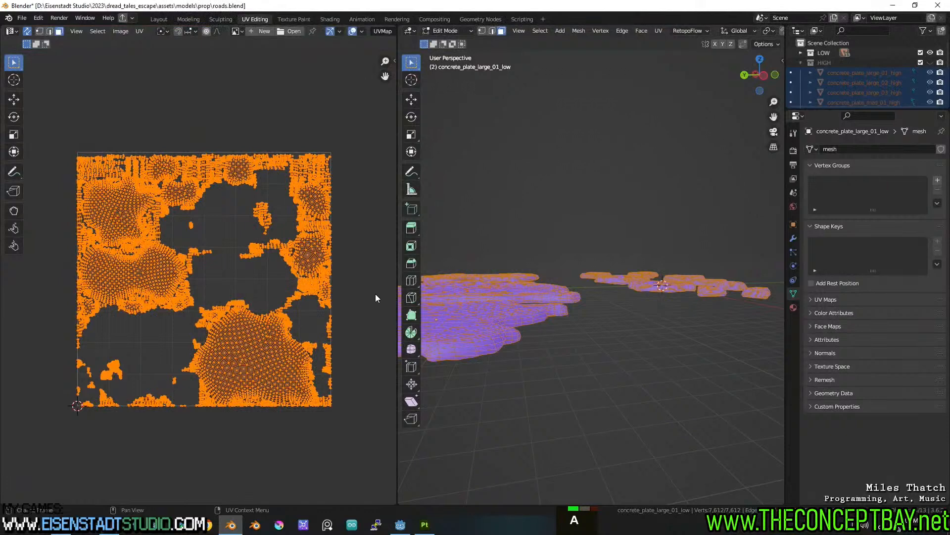
key(n)
click(361, 85)
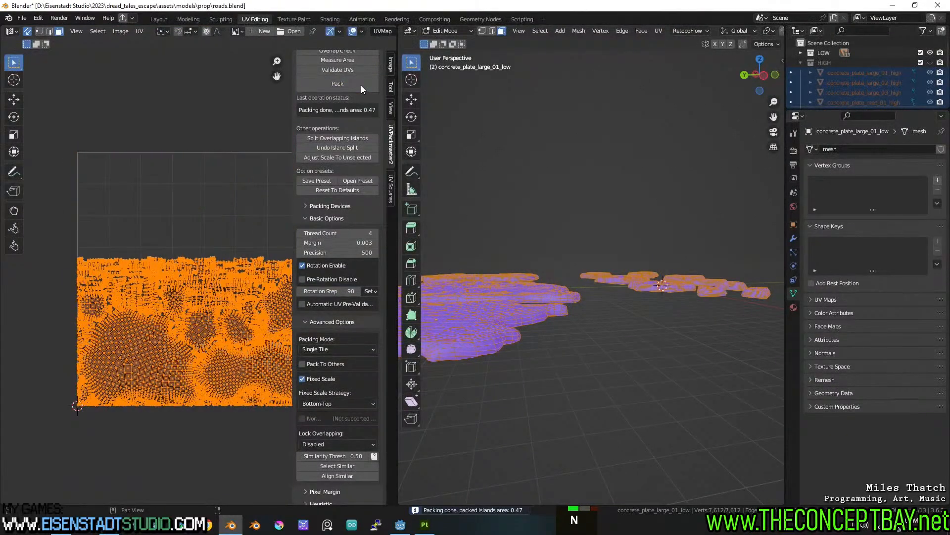
scroll(189, 223, down, 1)
shift+middle_drag(189, 223, 137, 233)
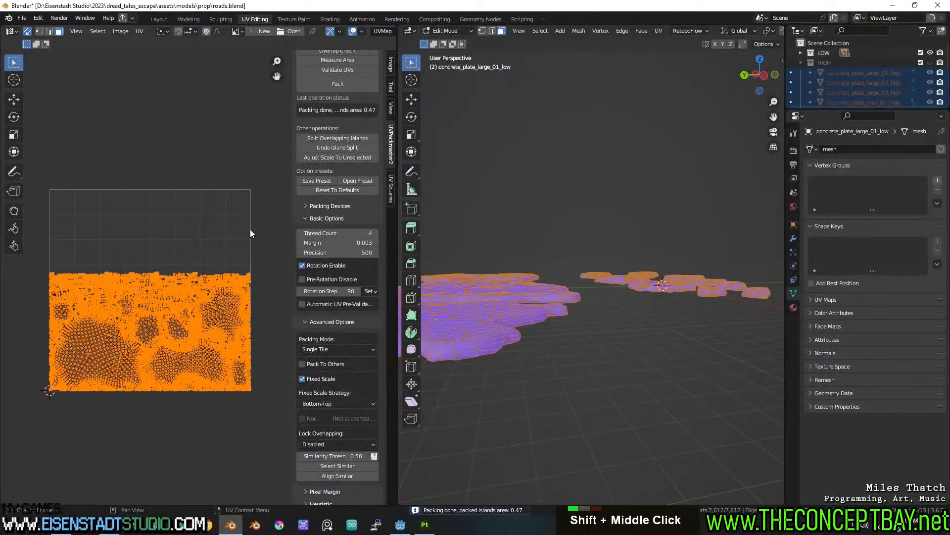
key(s)
click(296, 214)
key(ctrl+z)
key(ctrl+z)
key(ctrl+z)
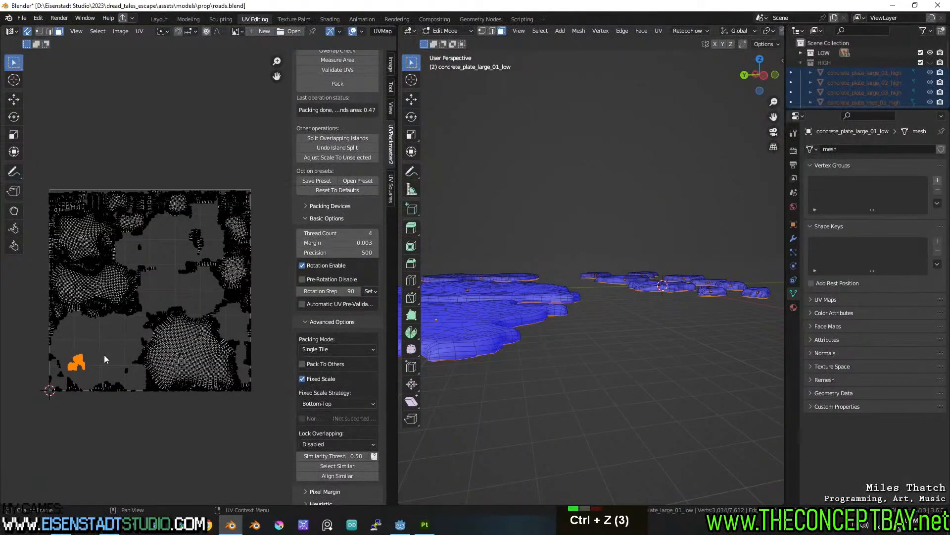
Step: Move the underside UV cluster below the UV square and invert the selection to the remaining islands
key(g)
click(89, 436)
key(ctrl+i)
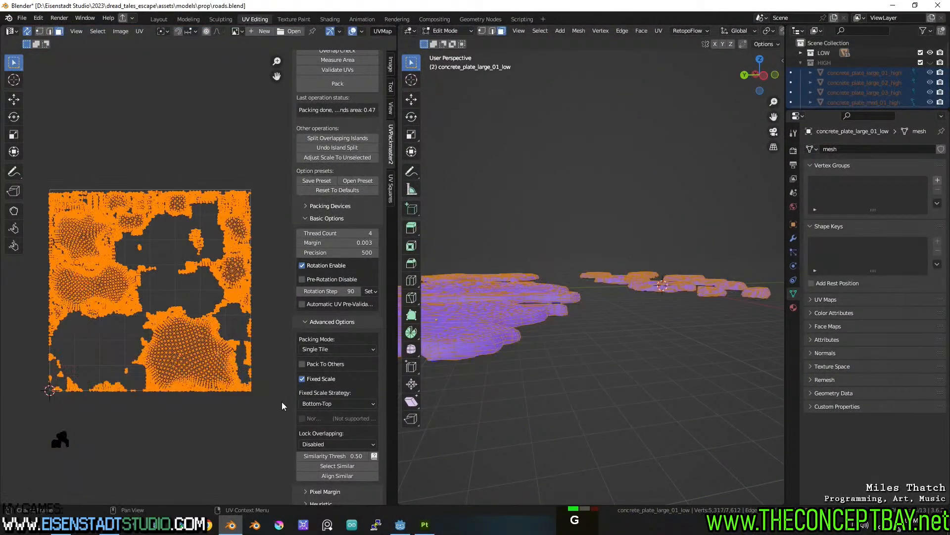
Step: Pack the remaining islands with UVPackmaster, scaling them up and repacking repeatedly until they fill the UV square
click(349, 84)
key(s)
click(257, 170)
click(340, 84)
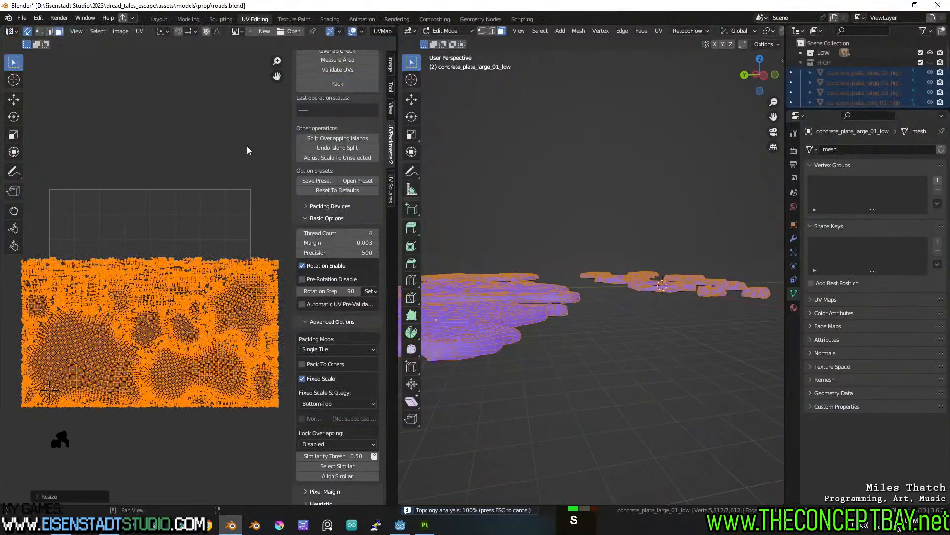
key(s)
click(255, 134)
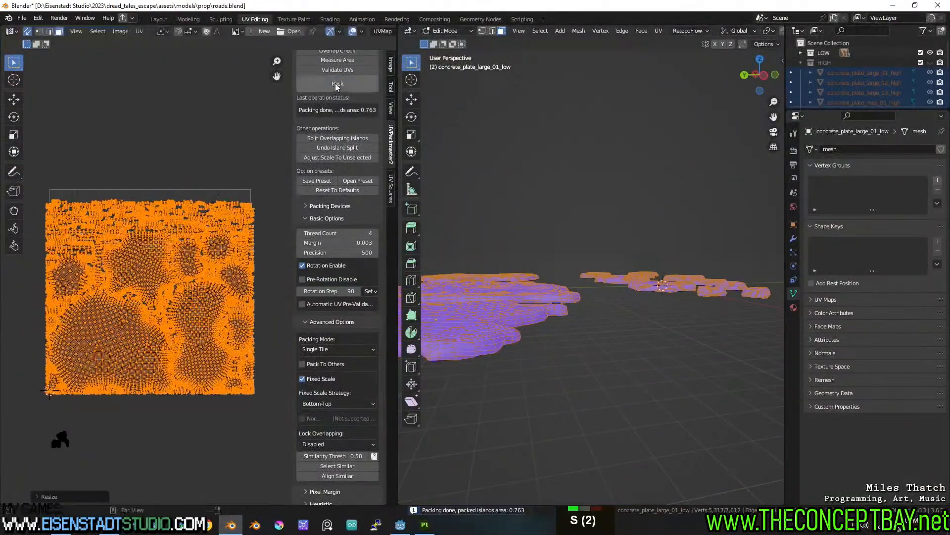
double_click(339, 84)
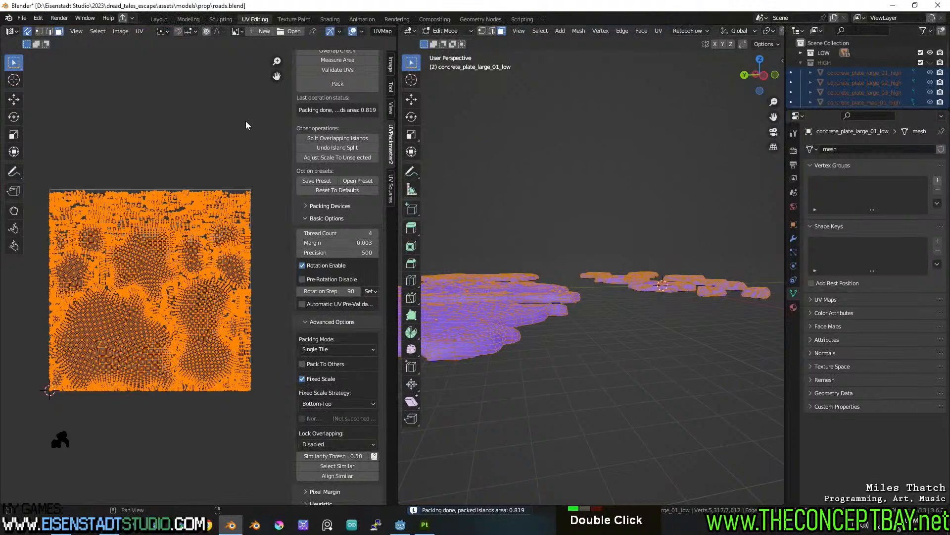
Step: Scale the packed islands up slightly more and repack them inside the UV square
key(s)
click(248, 124)
click(331, 80)
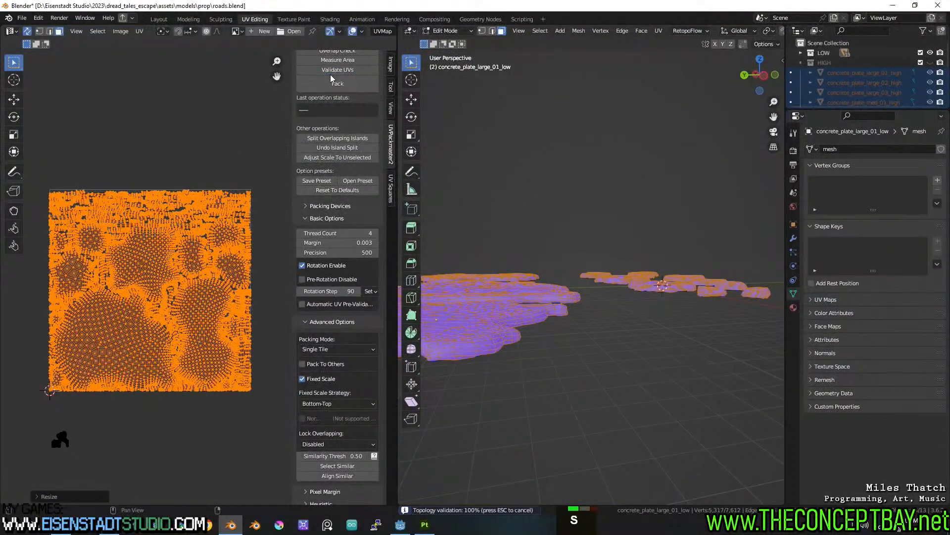
key(ctrl+z)
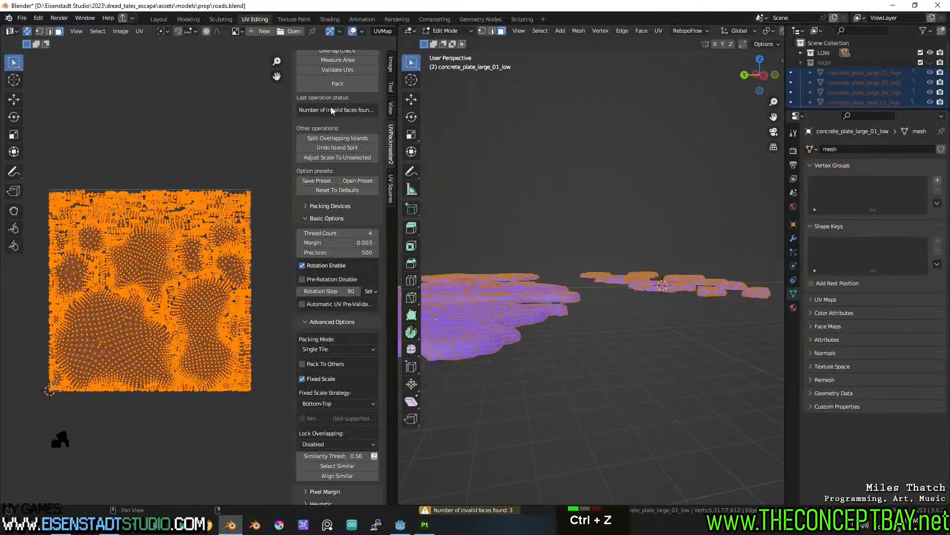
click(330, 88)
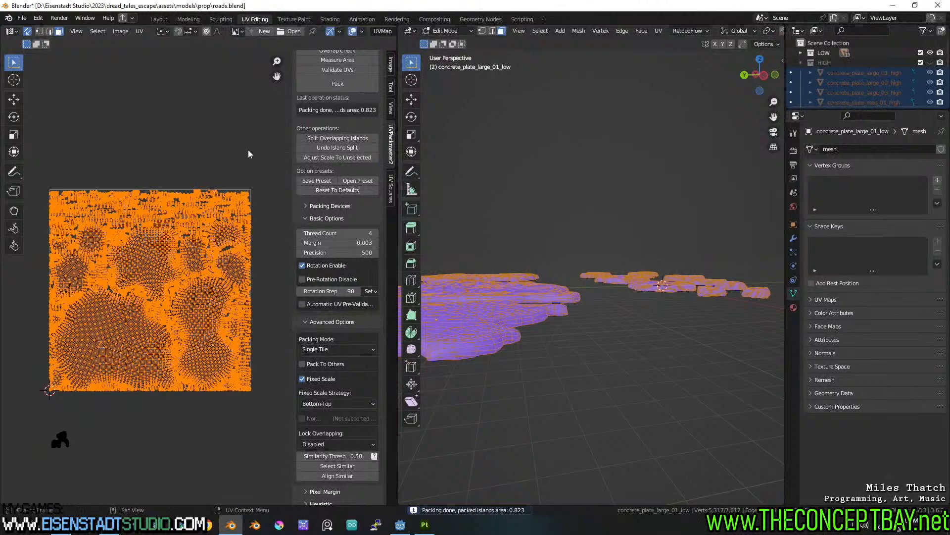
Step: Try to fit a further enlargement of the islands by scaling and packing again, and undo it
key(s)
click(266, 140)
click(346, 82)
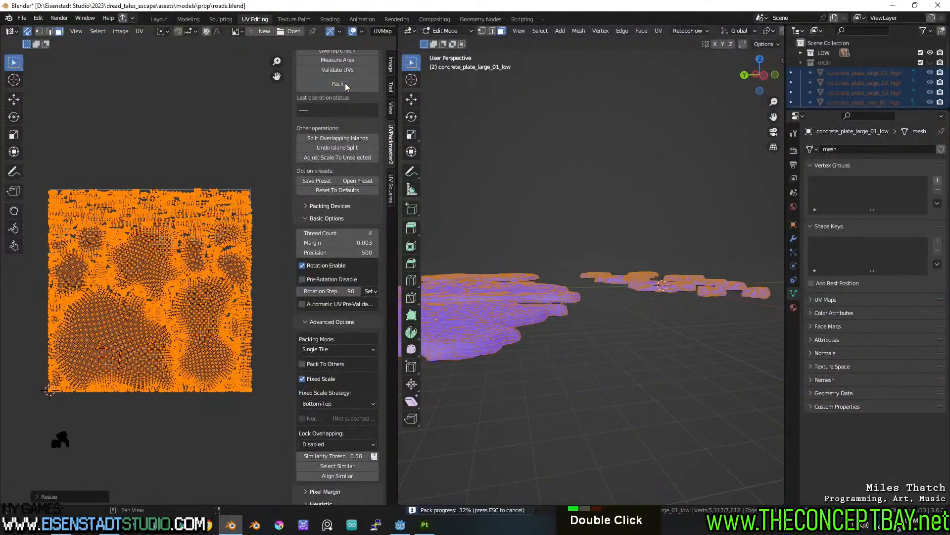
key(ctrl+z)
key(ctrl+z)
key(ctrl+z)
Step: Try a finer, precision-controlled enlargement of the islands with repeated packing, and undo it
key(s)
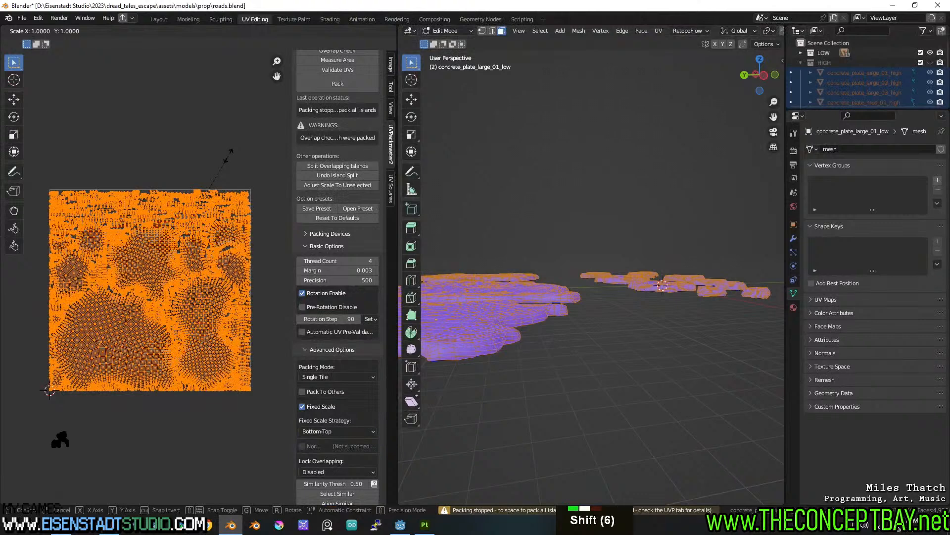
shift+click(229, 154)
shift+click(322, 88)
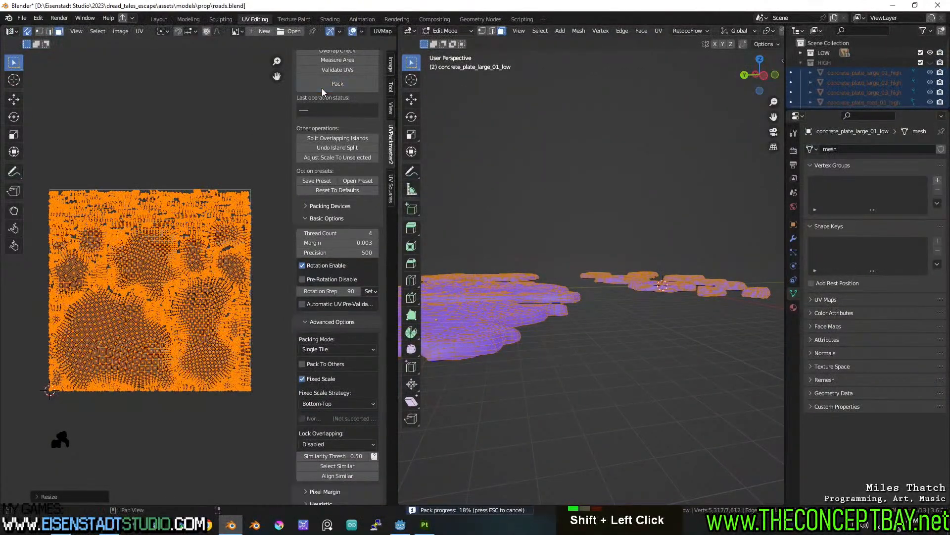
key(ctrl+z)
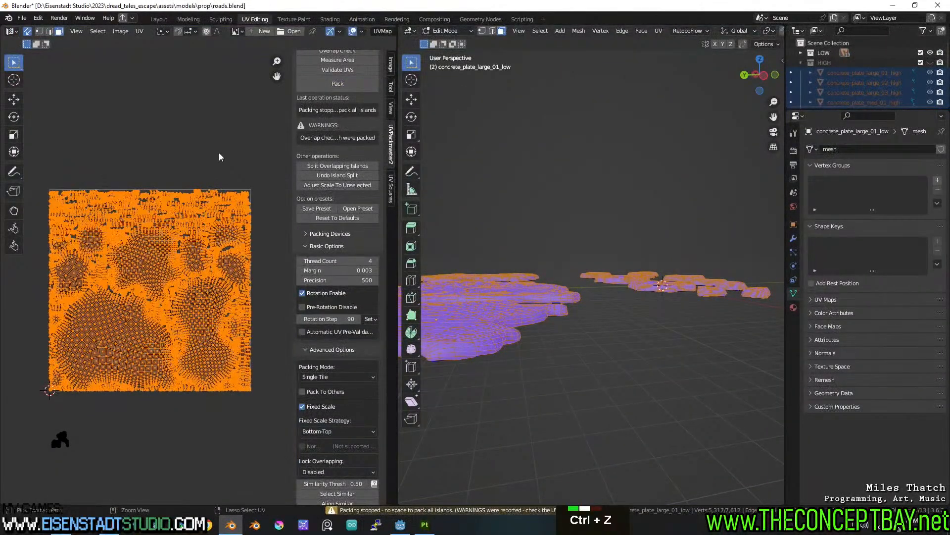
click(359, 84)
key(ctrl+z)
key(ctrl+z)
key(ctrl+z)
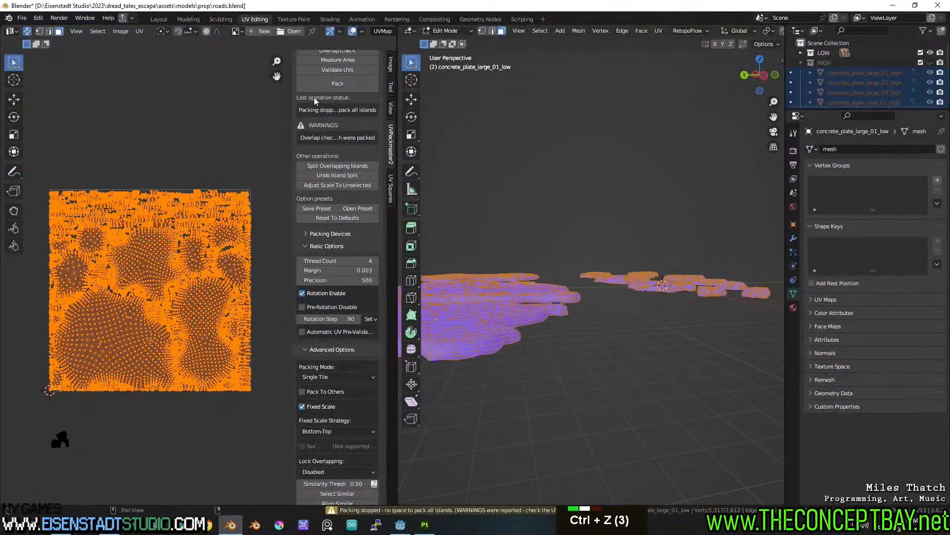
Step: Repack the selected islands at their restored scale
click(339, 84)
click(339, 85)
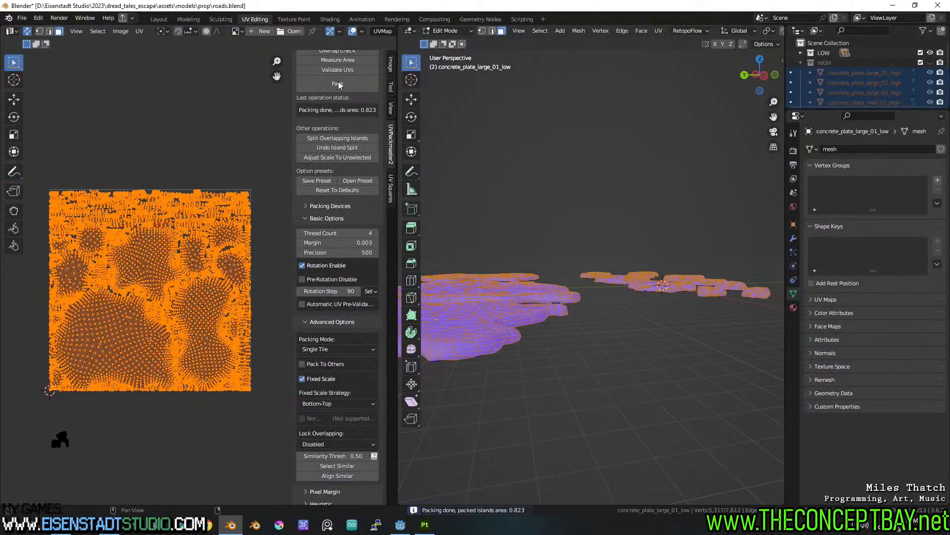
Step: Examine the packed UV layout and the islands left outside the UV square, and where they sit on the plates
scroll(174, 175, up, 4)
shift+middle_drag(173, 174, 358, 111)
shift+middle_drag(142, 323, 232, 203)
drag(123, 314, 217, 416)
middle_drag(536, 288, 562, 313)
scroll(544, 297, down, 3)
scroll(549, 302, up, 2)
scroll(221, 212, down, 2)
shift+middle_drag(223, 212, 3, 317)
shift+middle_drag(180, 257, 230, 252)
shift+middle_drag(5, 423, 81, 420)
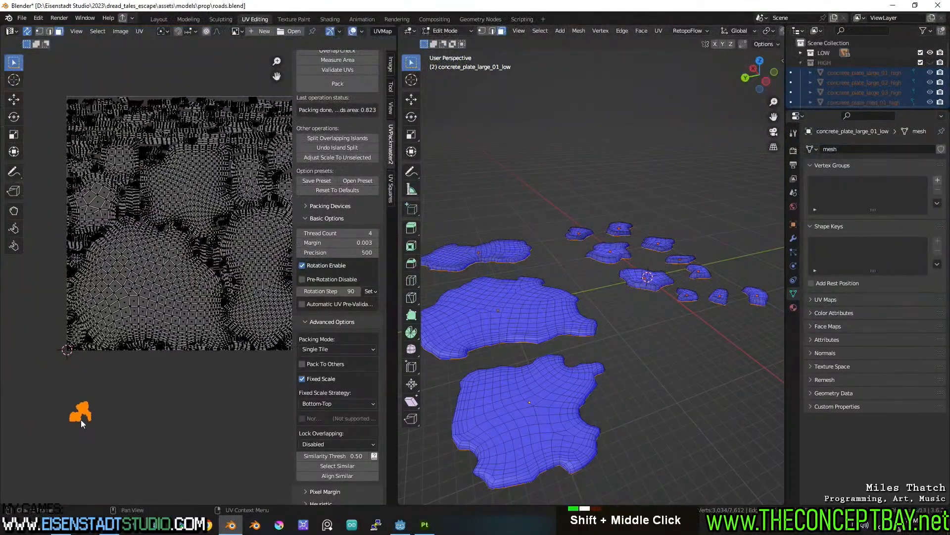
scroll(132, 400, down, 2)
shift+middle_drag(132, 400, 121, 396)
Step: Leave mesh editing with the file saved, and export the selected objects as OBJ over asphalt_road_kit_low.obj
key(Tab)
key(ctrl+s)
key(ctrl+alt+e)
key(ctrl+shift+e)
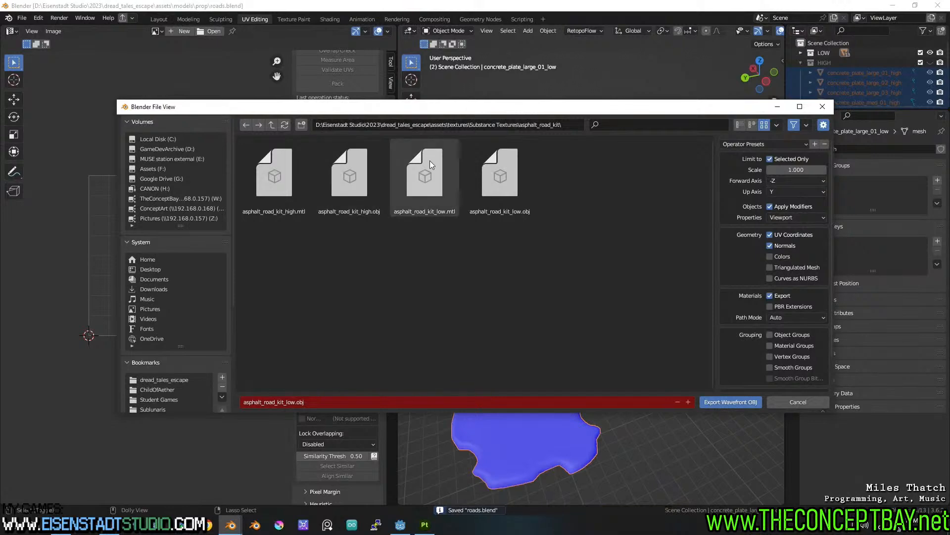
click(500, 173)
click(731, 401)
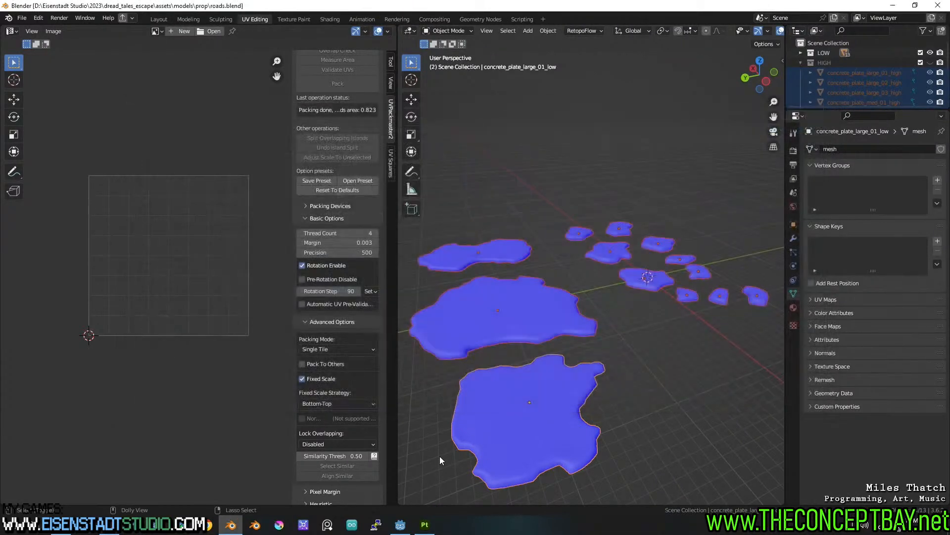
Step: Switch to Substance 3D Painter and reimport the project's mesh
click(425, 525)
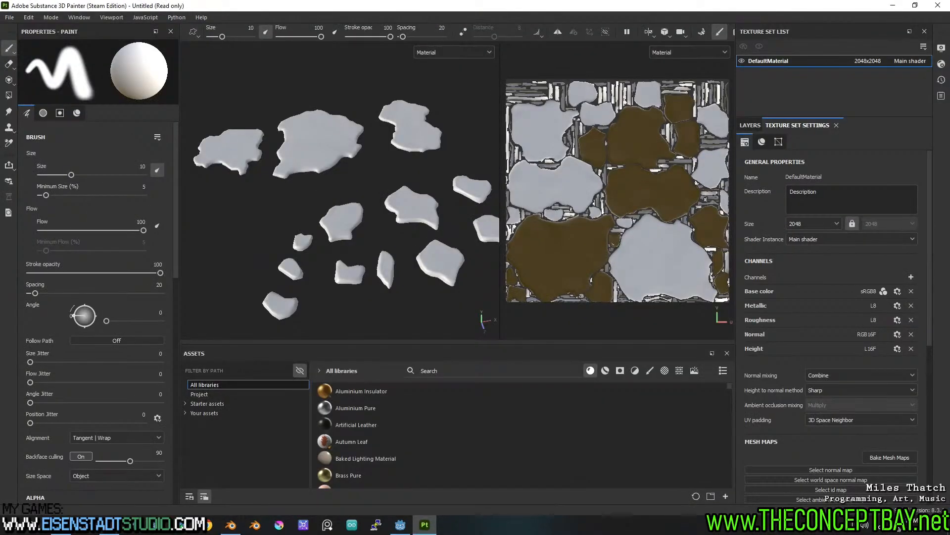
click(51, 19)
mouse_move(29, 17)
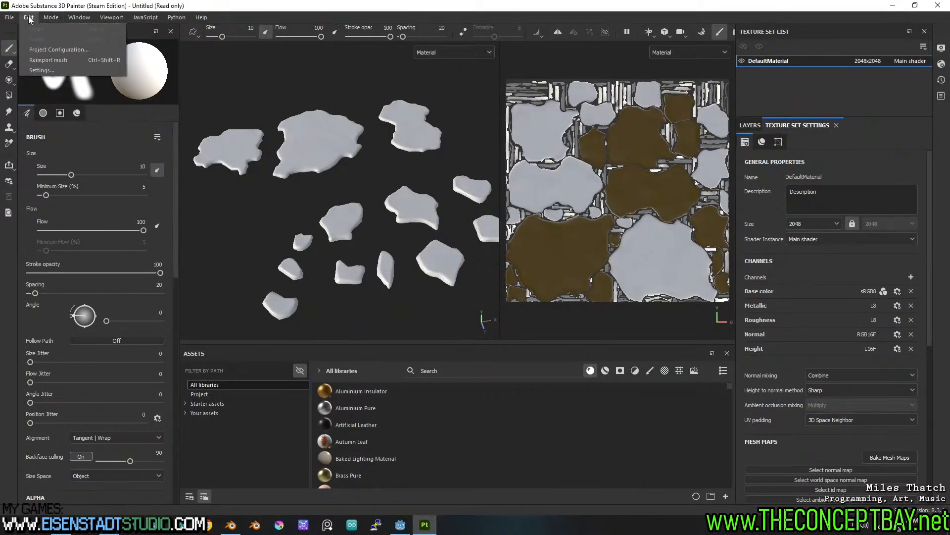
click(43, 62)
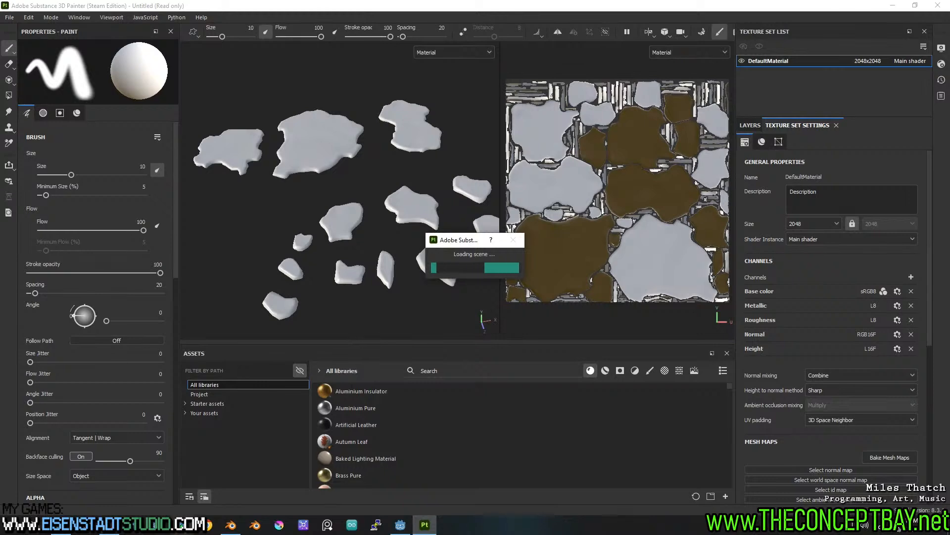
Step: Switch to Blender, make the middle large plate the active object, and export the saved file's selection again over asphalt_road_kit_low.obj
click(231, 525)
scroll(446, 400, down, 2)
shift+click(533, 287)
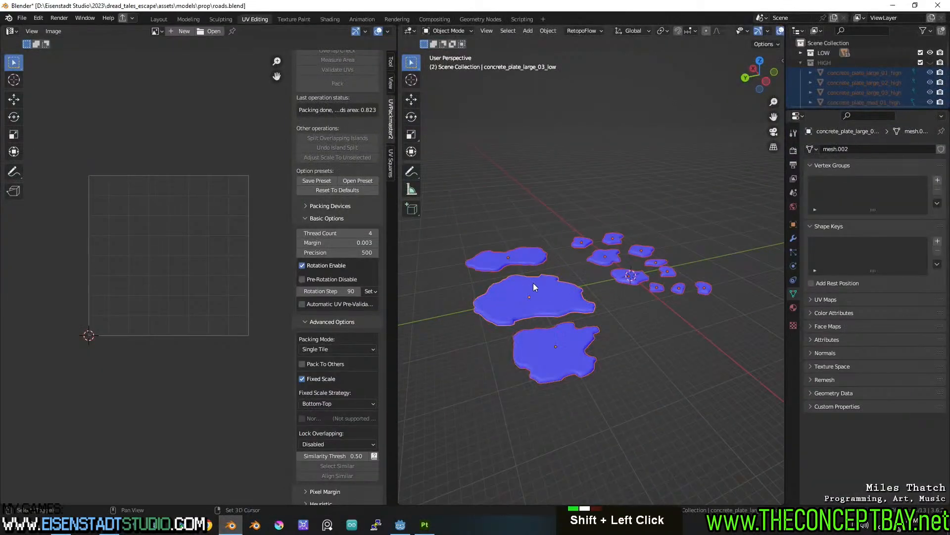
key(ctrl+s)
key(ctrl+shift+e)
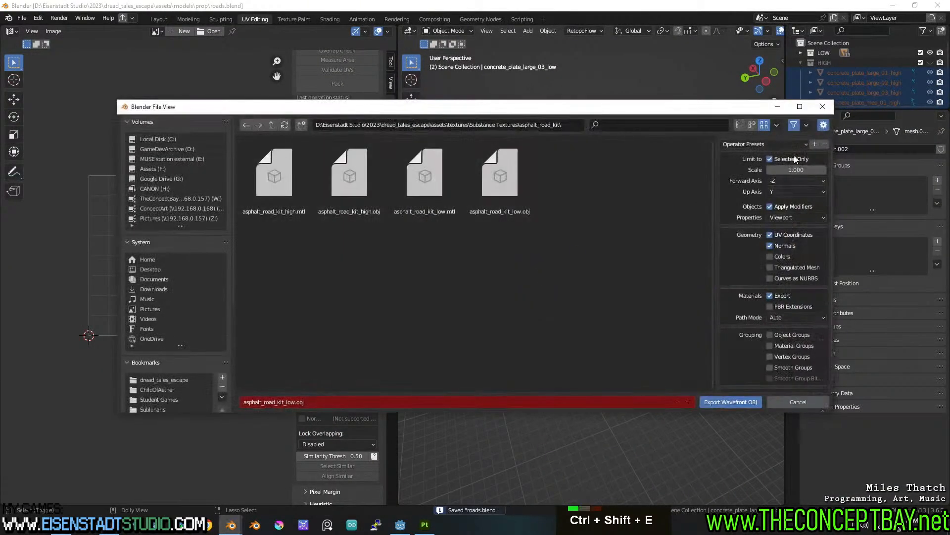
click(496, 182)
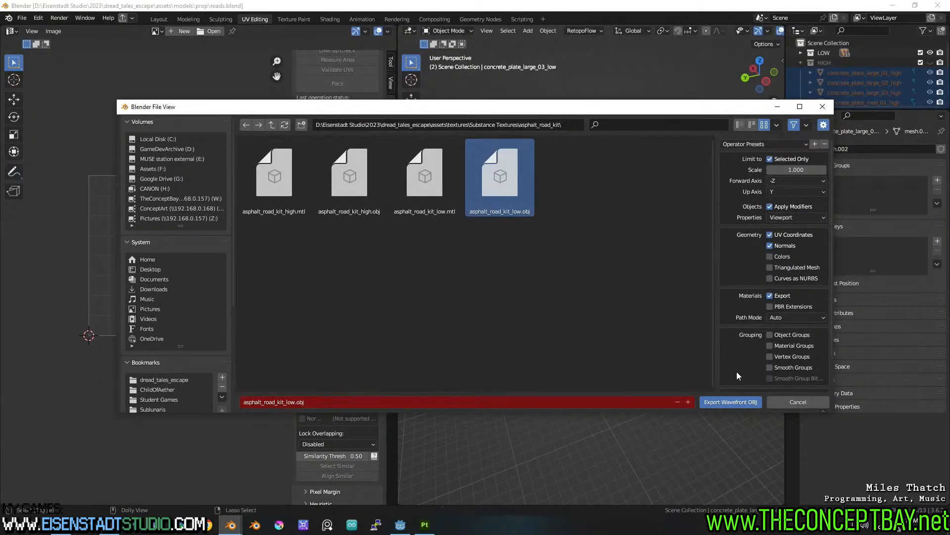
click(731, 402)
Step: Switch back to Substance 3D Painter and check the progress of the mesh reimport
click(424, 528)
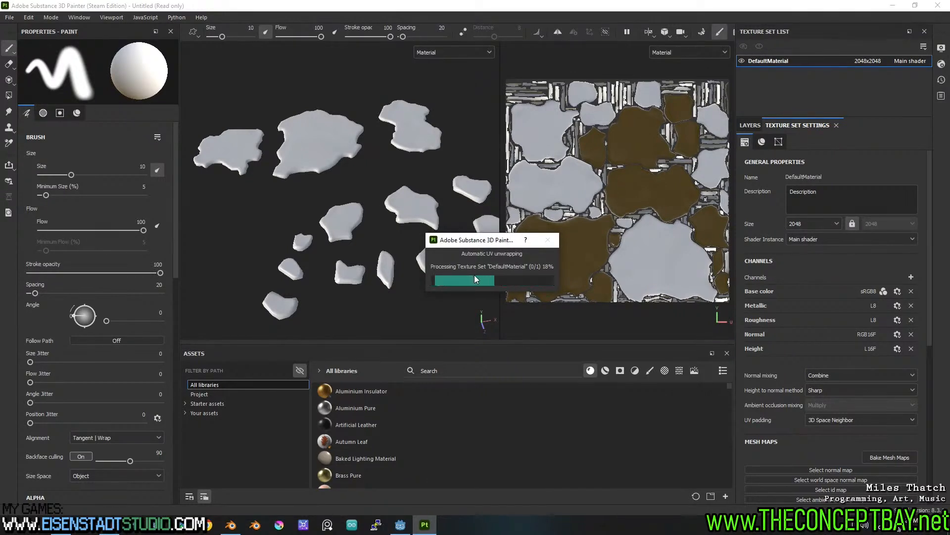
double_click(354, 170)
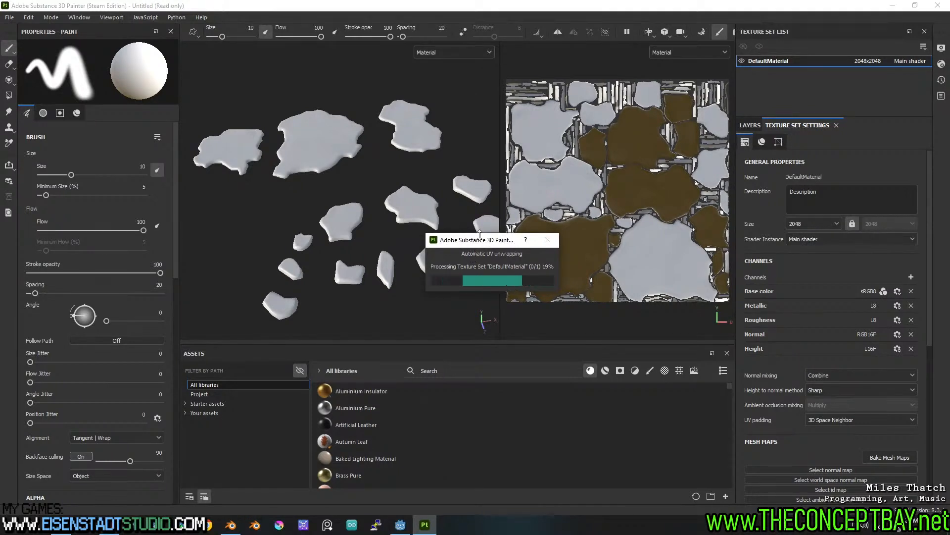
drag(492, 246, 450, 241)
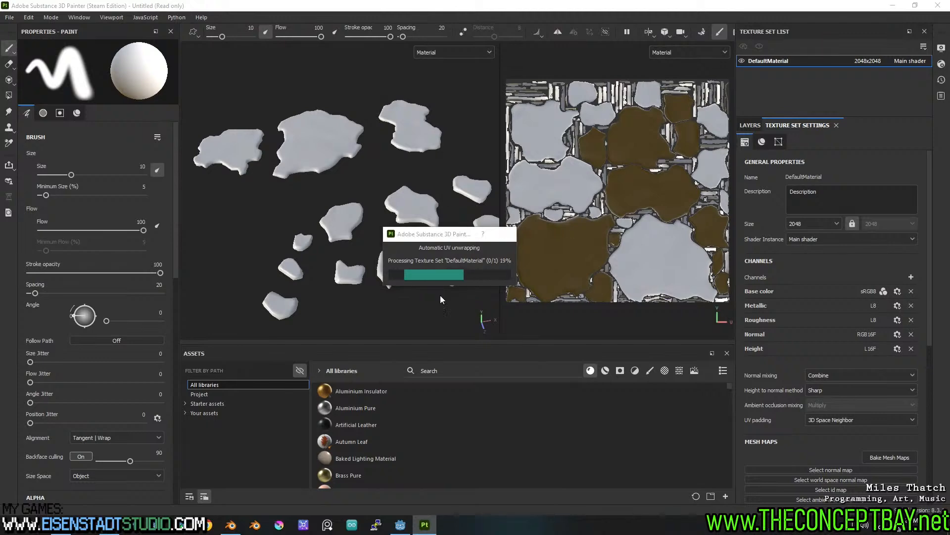
Step: Open Task Manager, sort the processes by name, and end the Adobe Substance 3D Painter task
key(ctrl+shift+Escape)
key(ctrl+shift+Escape)
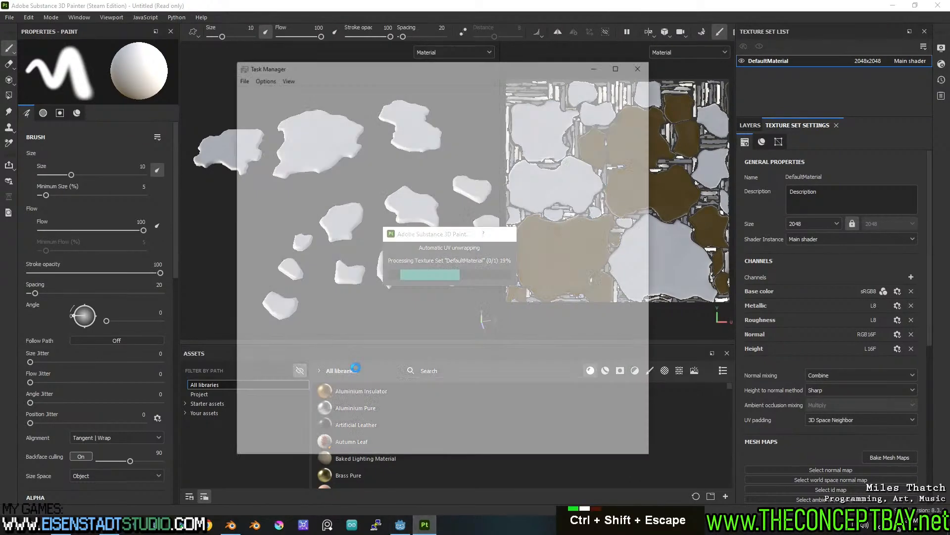
click(289, 91)
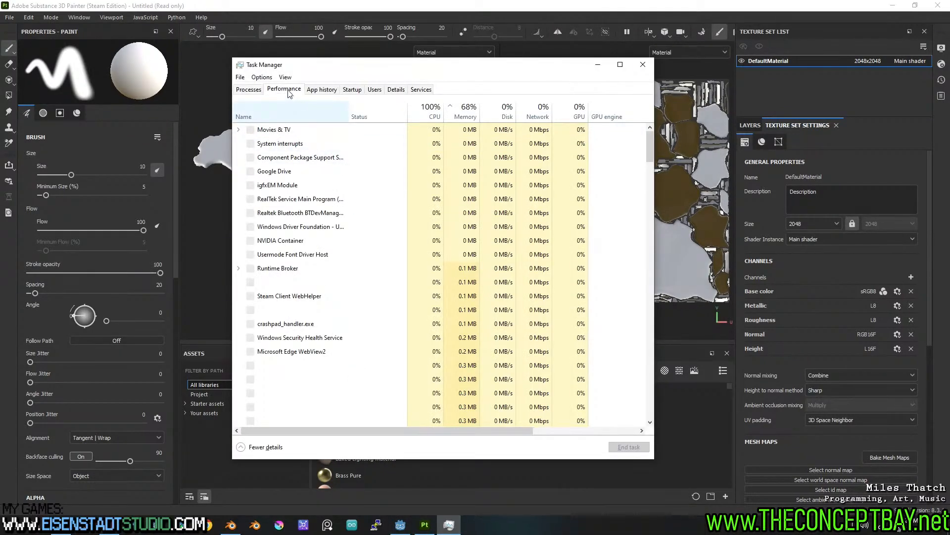
click(260, 91)
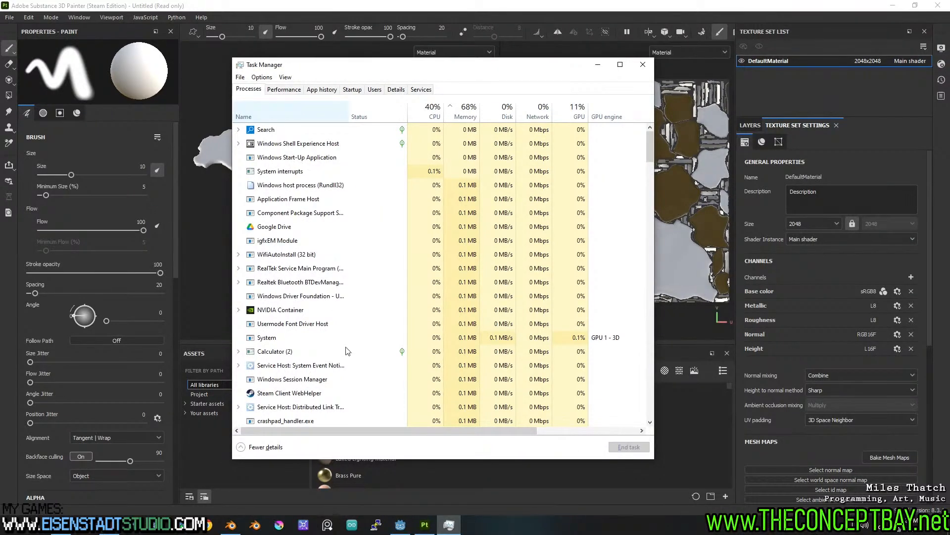
click(287, 116)
click(299, 149)
key(Delete)
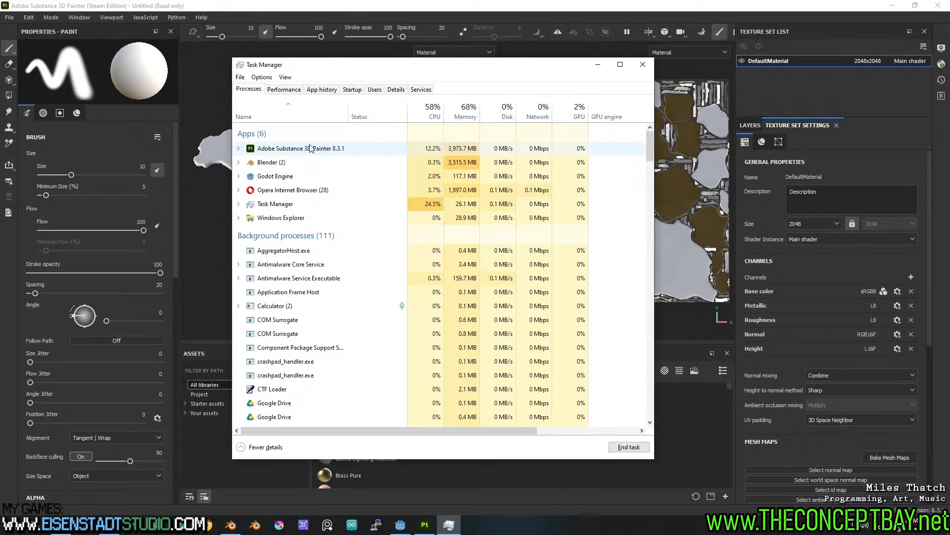
click(345, 154)
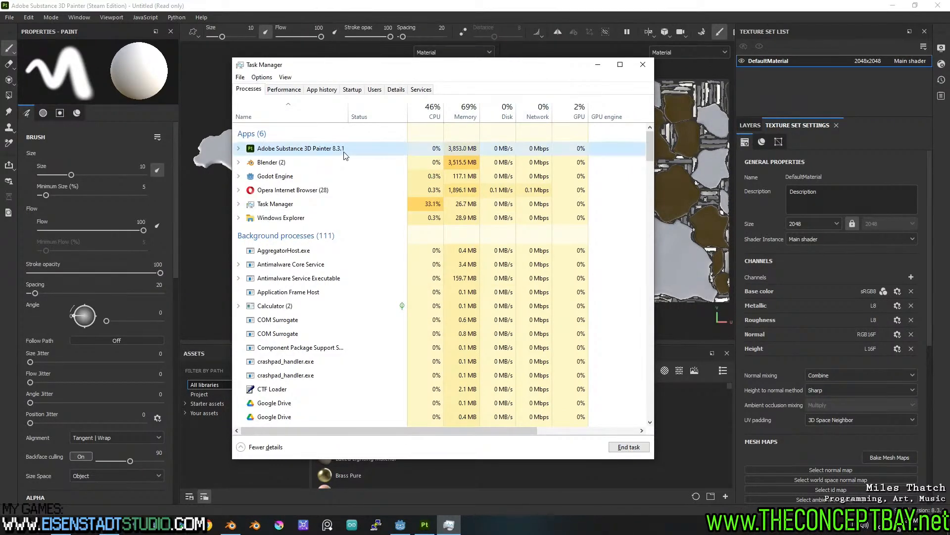
key(Delete)
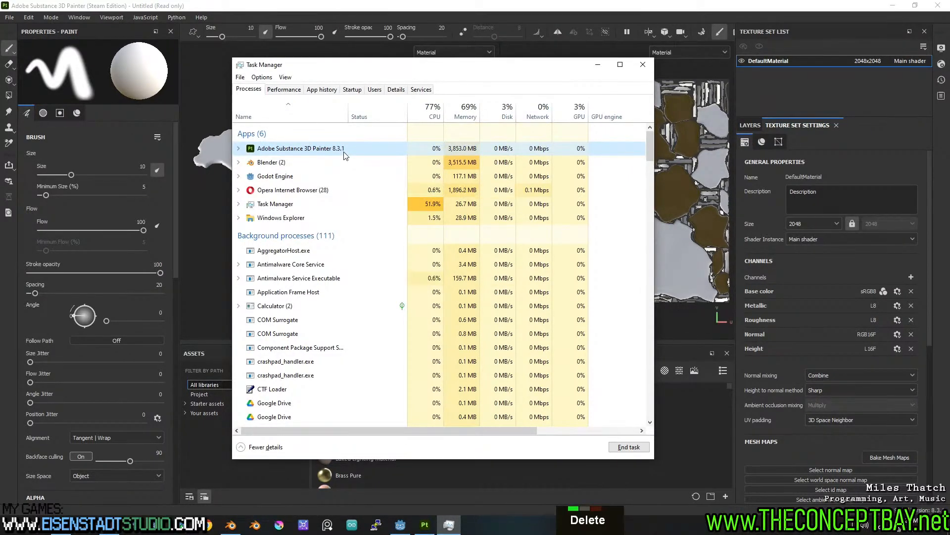
Step: Switch to Blender, save roads.blend, and close Task Manager
click(231, 525)
key(ctrl+s)
key(ctrl+s)
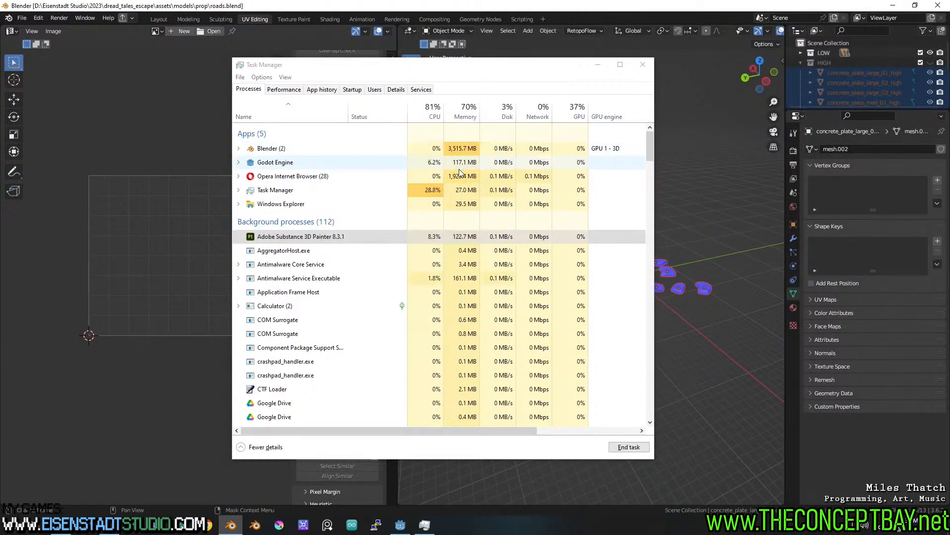
click(642, 64)
Step: Search the system for Substance 3D Painter and launch it again
key(super)
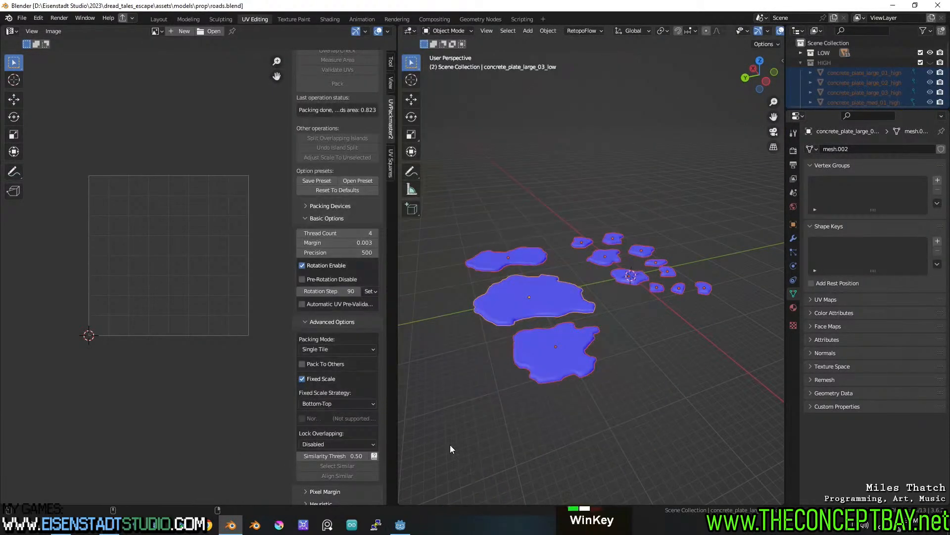
text(subst)
key(Return)
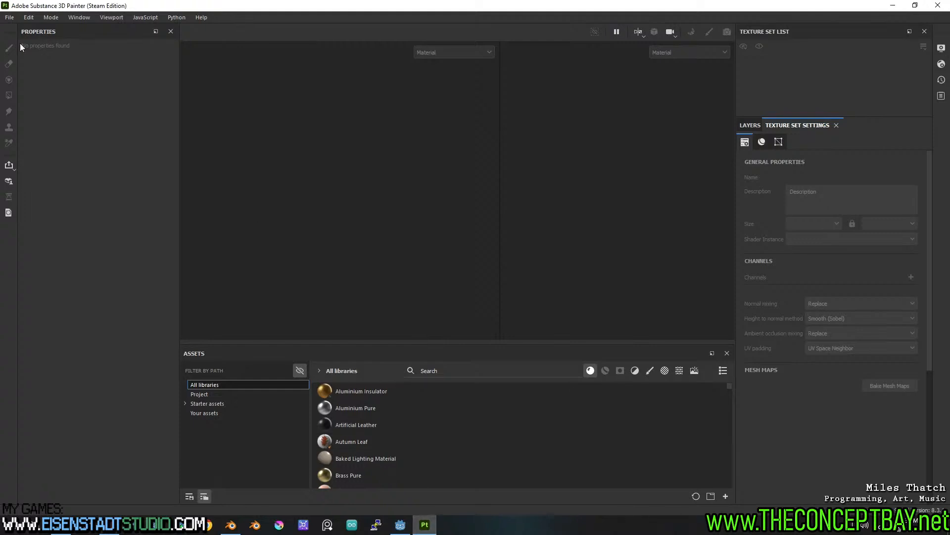
Step: Create a new Substance 3D Painter project from asphalt_road_kit_low.obj with the default project settings
click(9, 17)
click(20, 26)
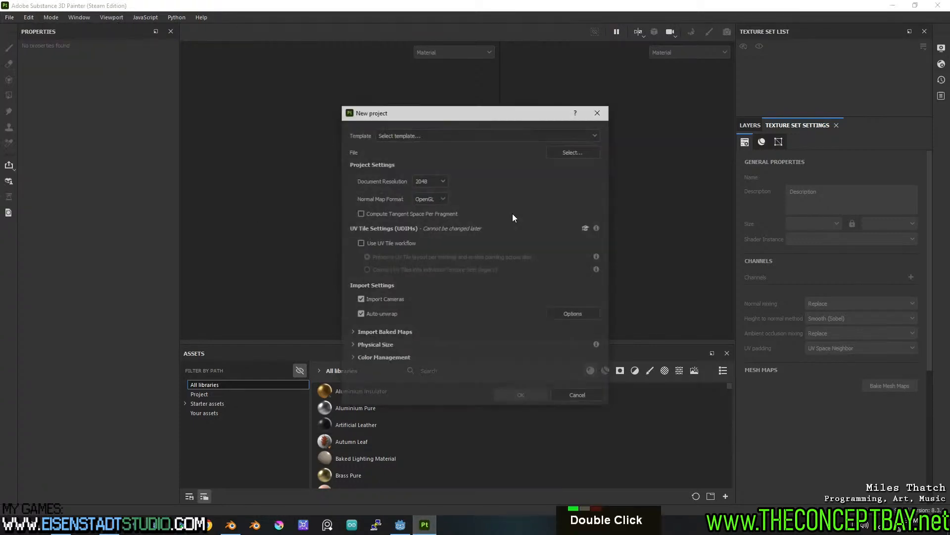
click(574, 154)
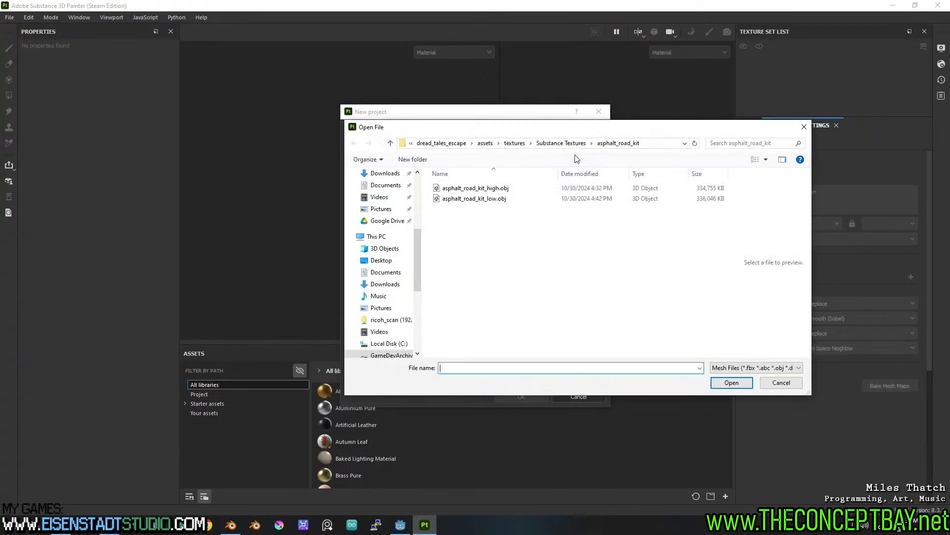
double_click(505, 200)
click(731, 382)
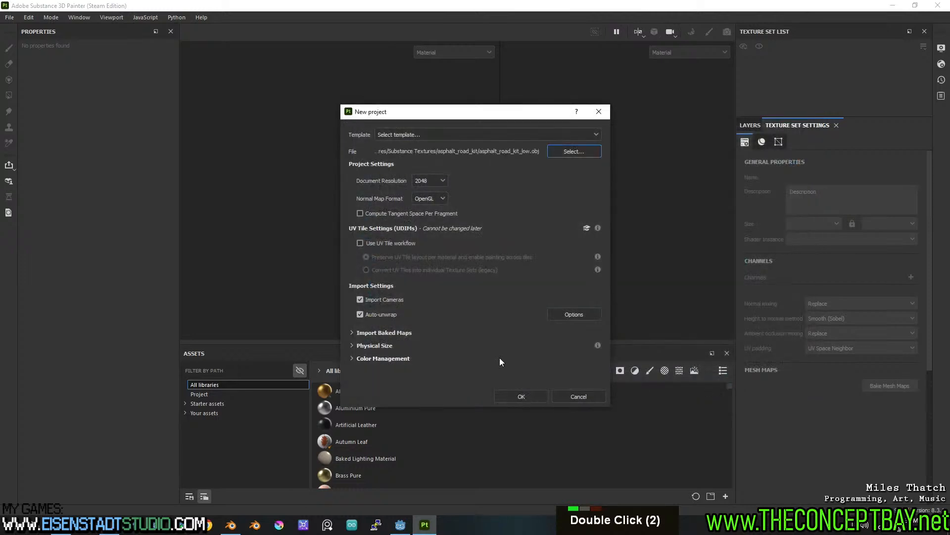
click(536, 397)
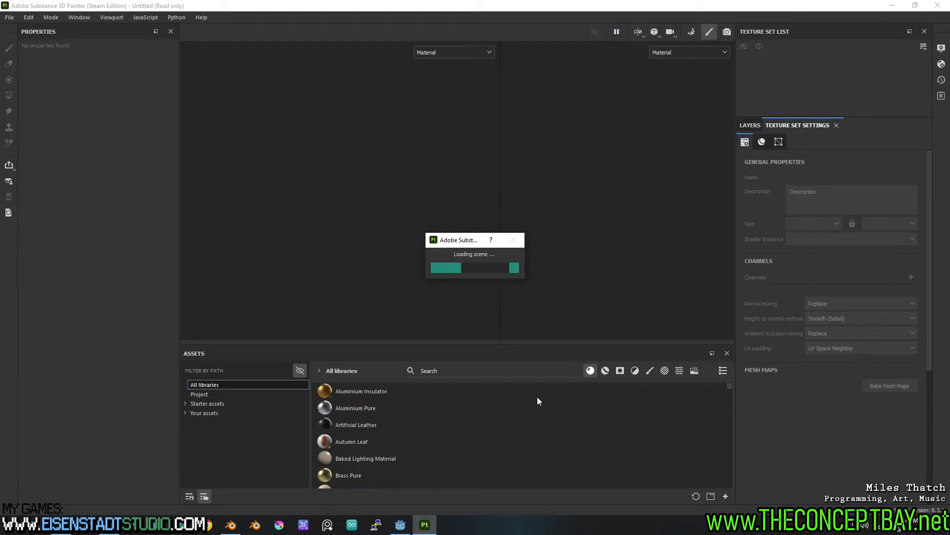
Step: Switch to Blender, copy the asphalt_road_kit folder path from the OBJ export dialog, and cancel the export
click(61, 525)
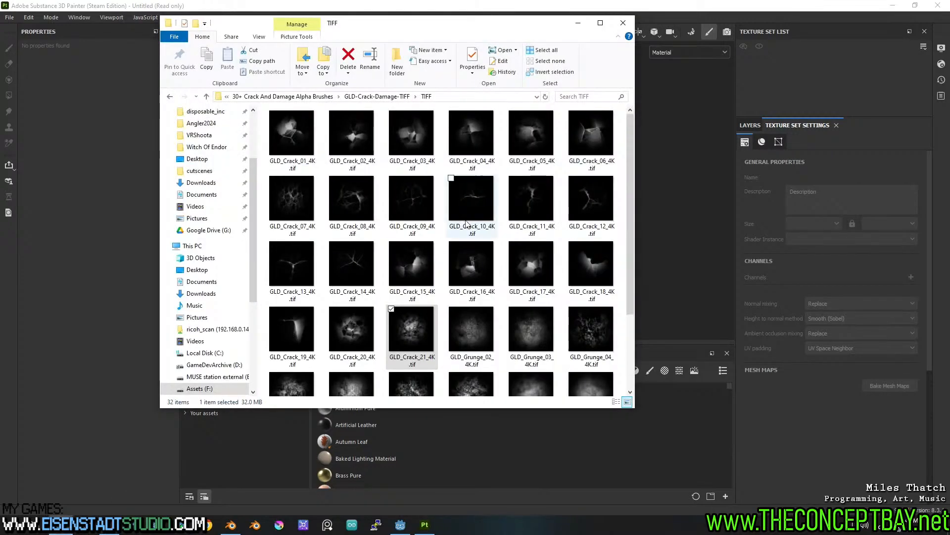
click(577, 24)
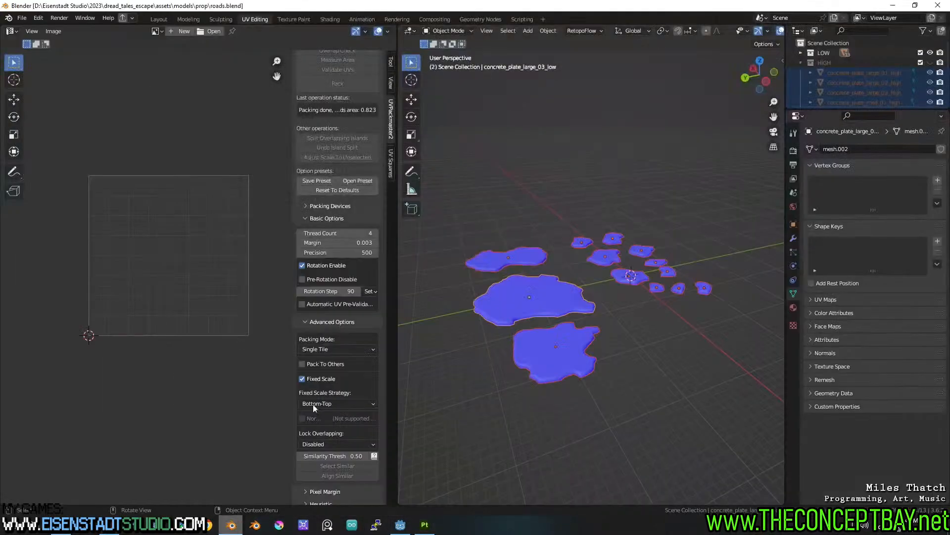
click(231, 524)
key(ctrl+shift+e)
click(563, 129)
key(ctrl+c)
key(Escape)
key(Escape)
Step: Open the copied asphalt_road_kit folder path in a new File Explorer window to check the exported file sizes
key(super+e)
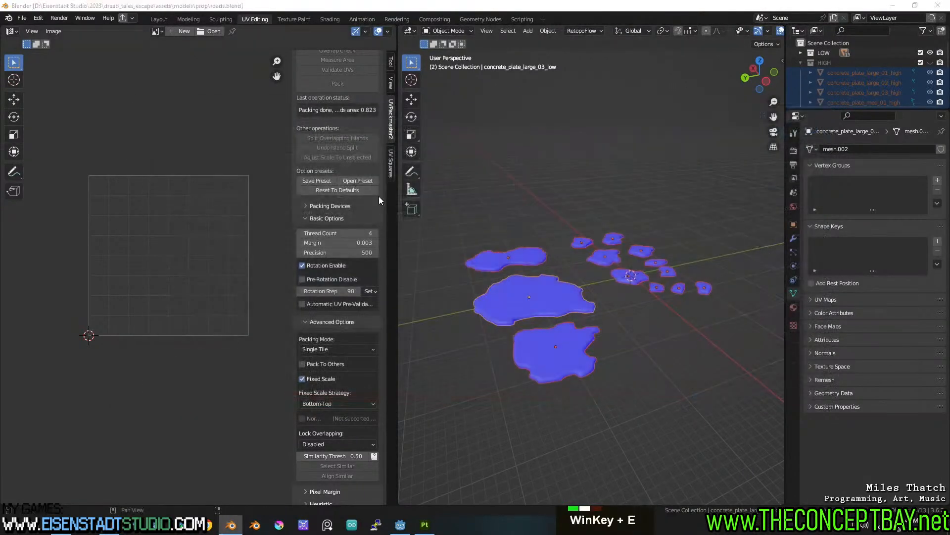
click(452, 109)
key(ctrl+v)
key(Return)
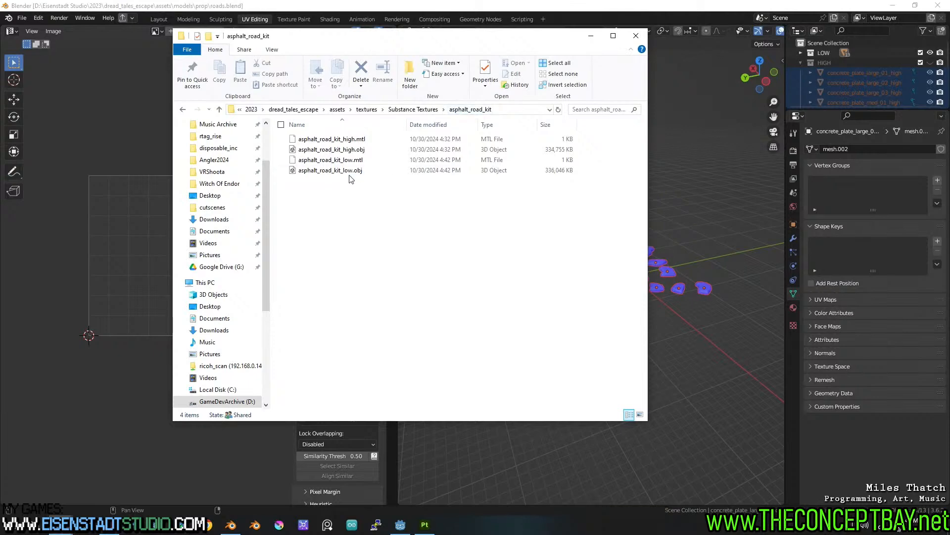
Step: Back in Blender, clear the selection, collapse the HIGH collection, and select only the visible low-poly plates
click(664, 14)
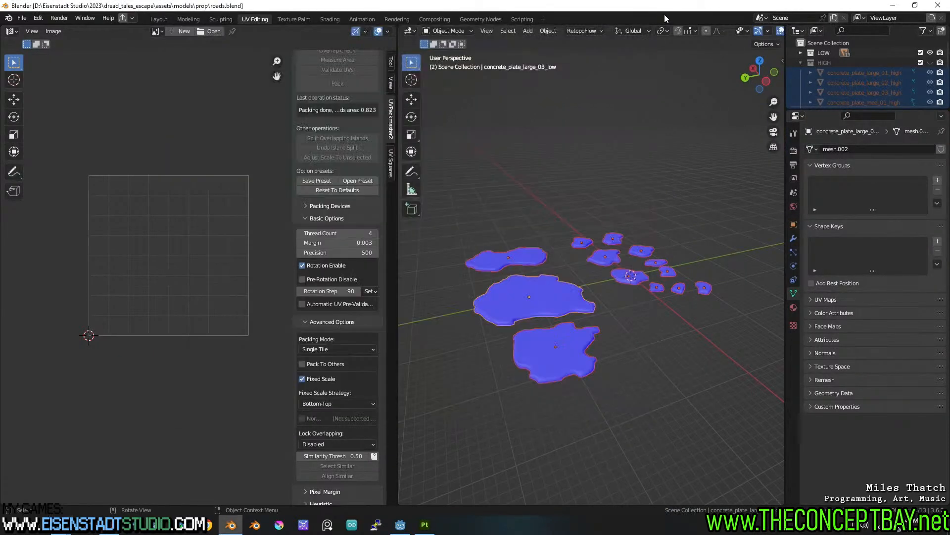
click(584, 225)
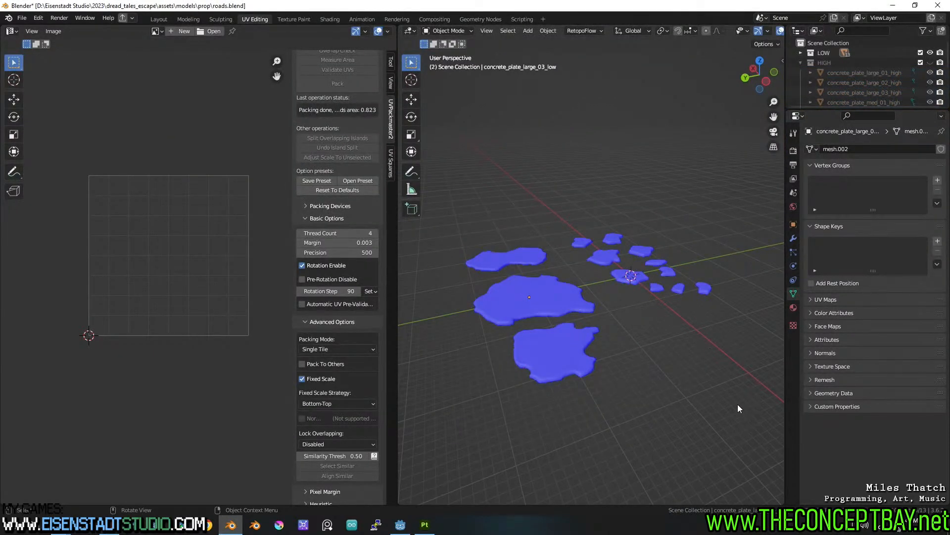
click(799, 63)
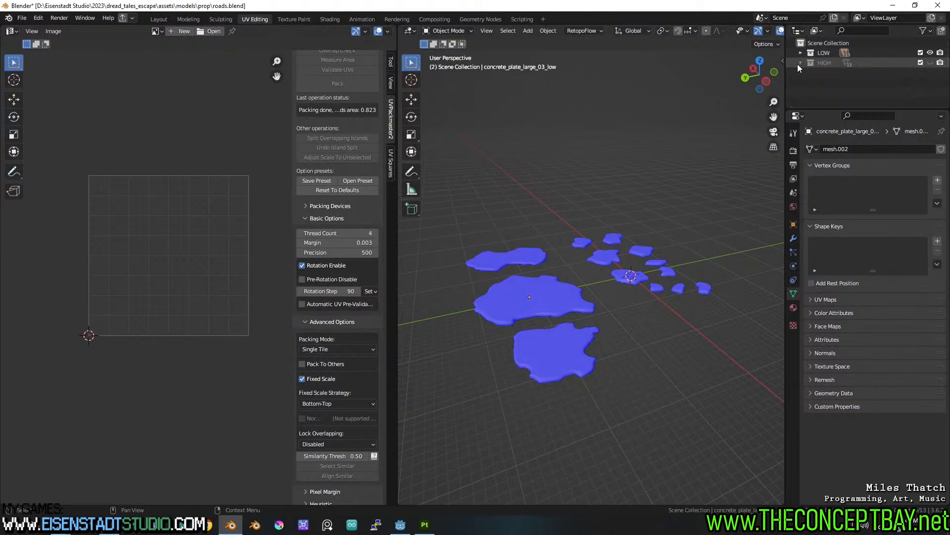
drag(456, 206, 725, 414)
Step: Save roads.blend and export only the selected low-poly plates over asphalt_road_kit_low.obj
key(ctrl+s)
key(ctrl+shift+e)
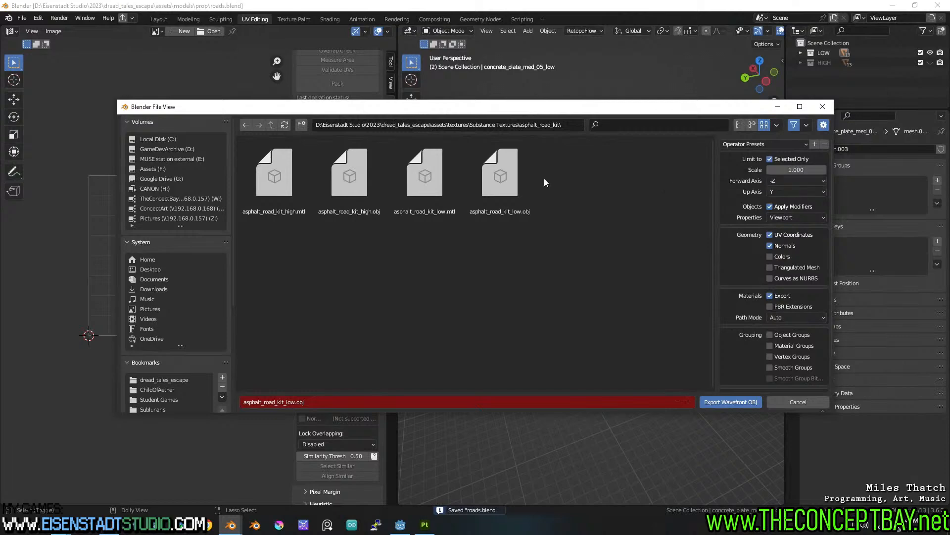
click(514, 184)
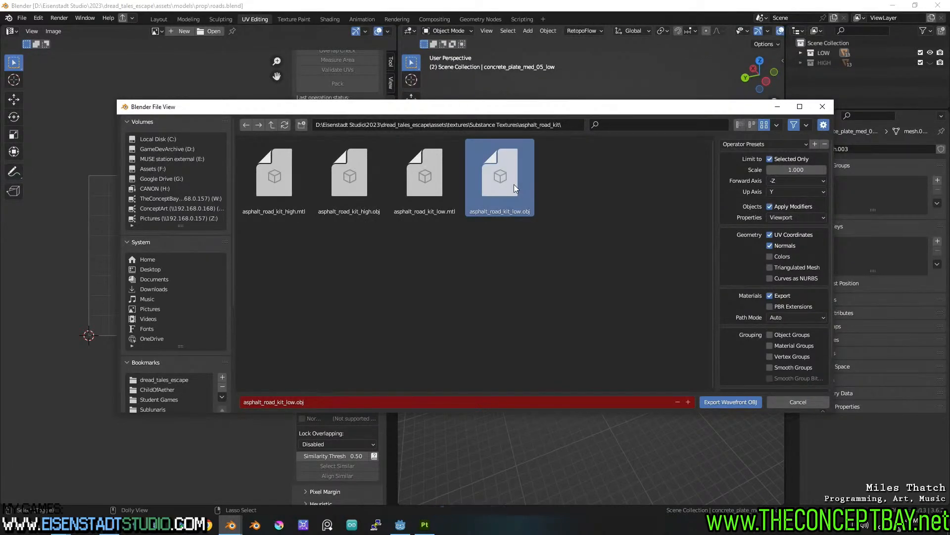
key(Return)
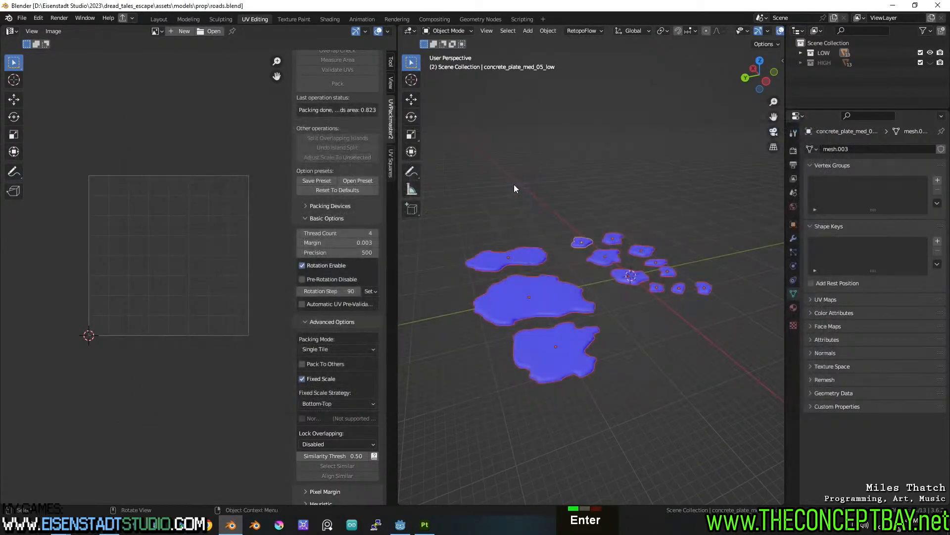
Step: Check Substance 3D Painter's import progress and the re-exported low-poly OBJ's size in the asphalt_road_kit folder window
click(425, 524)
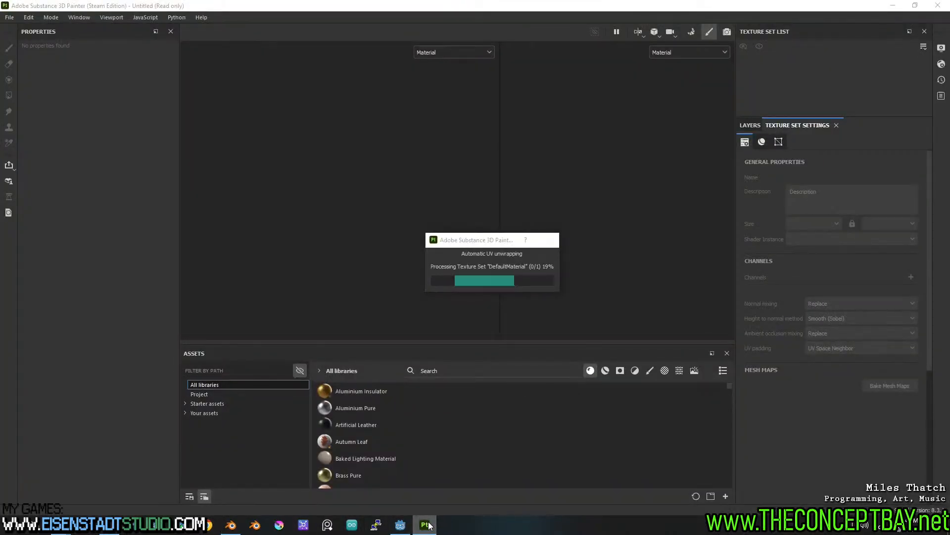
mouse_move(86, 525)
click(118, 477)
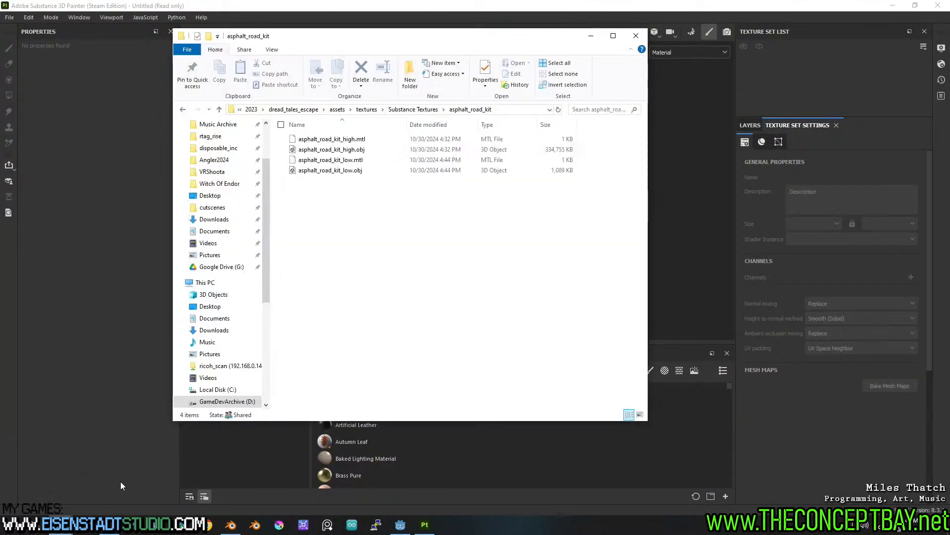
Step: Force Adobe Substance 3D Painter to quit through Task Manager during its automatic UV unwrapping, and close Task Manager
click(697, 23)
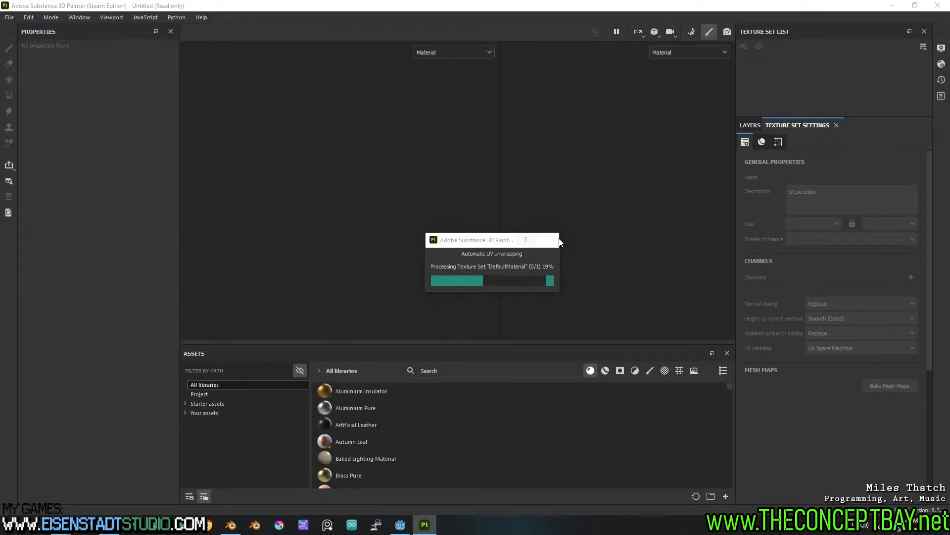
key(ctrl+shift+Escape)
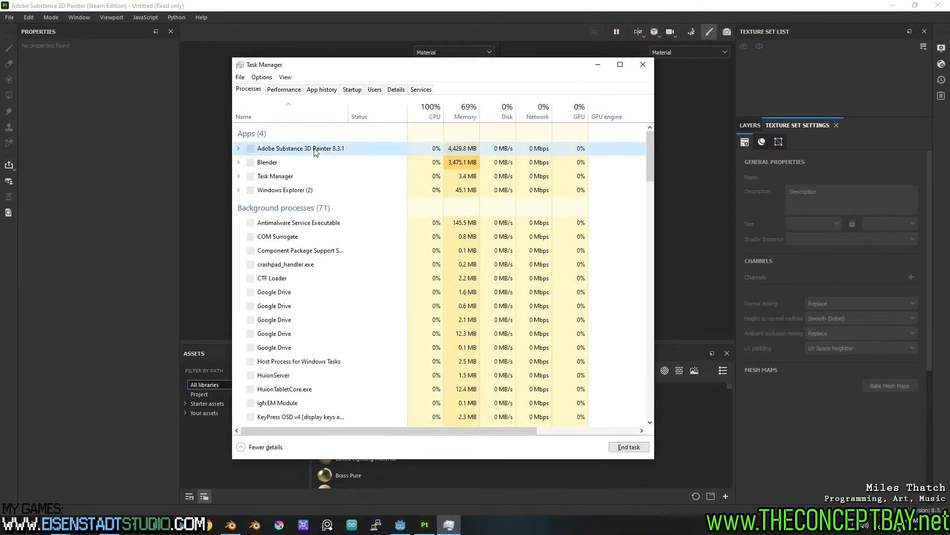
key(Delete)
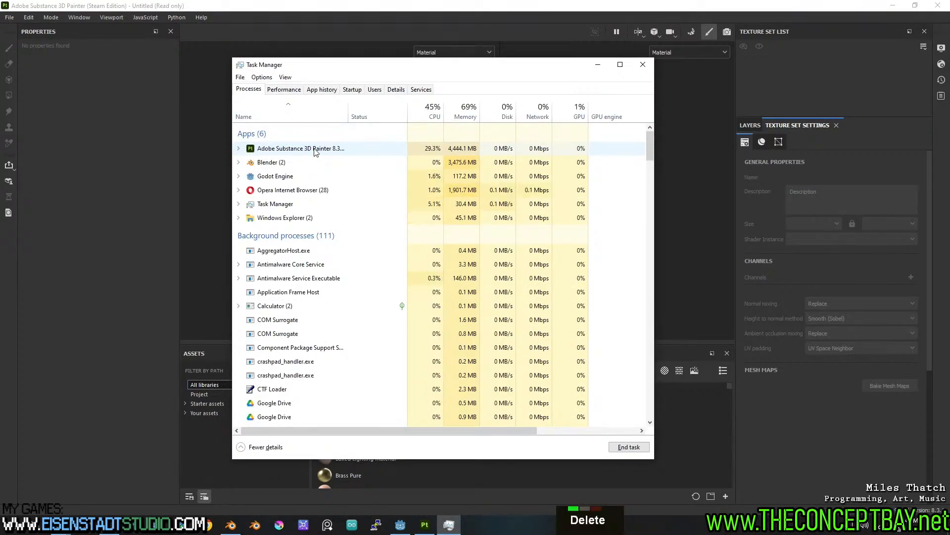
double_click(329, 148)
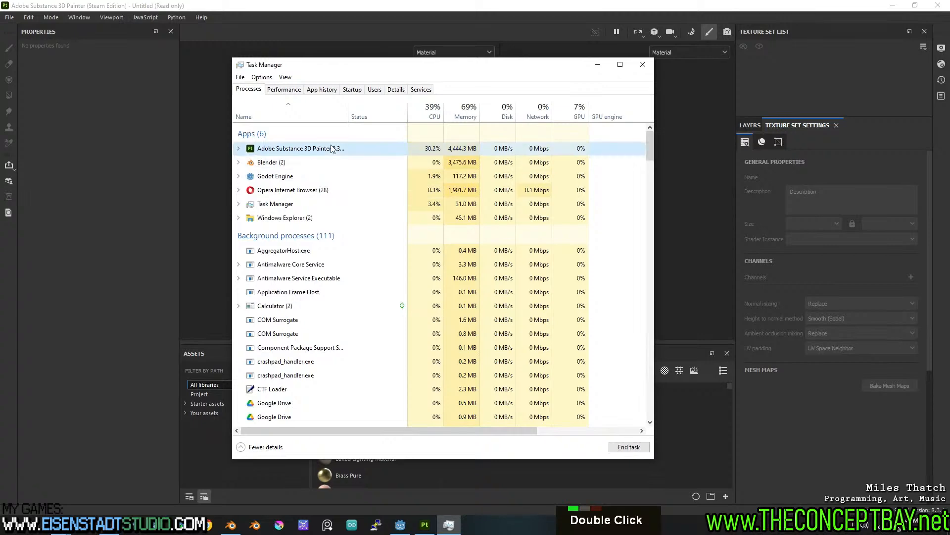
click(620, 447)
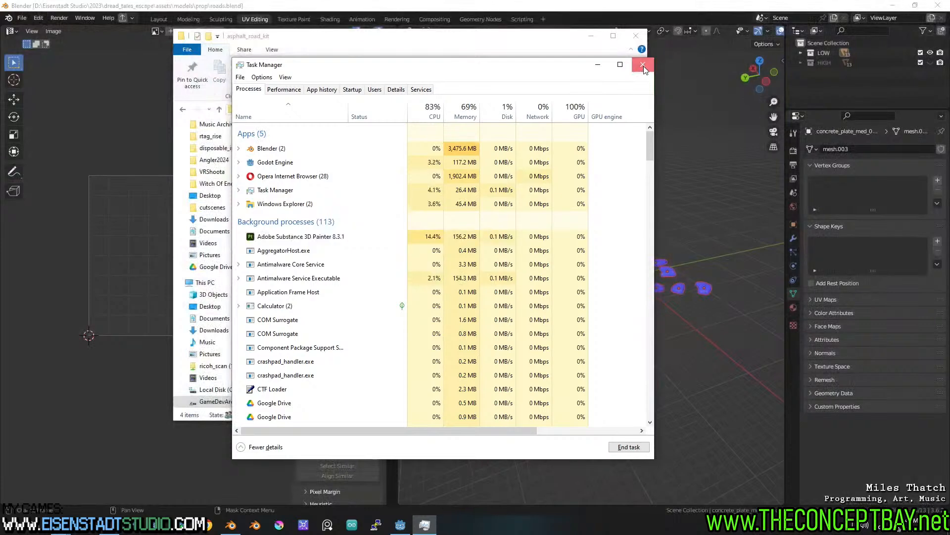
click(643, 64)
Step: Find Adobe Substance 3D Painter with the system search and relaunch it
key(super)
text(subns)
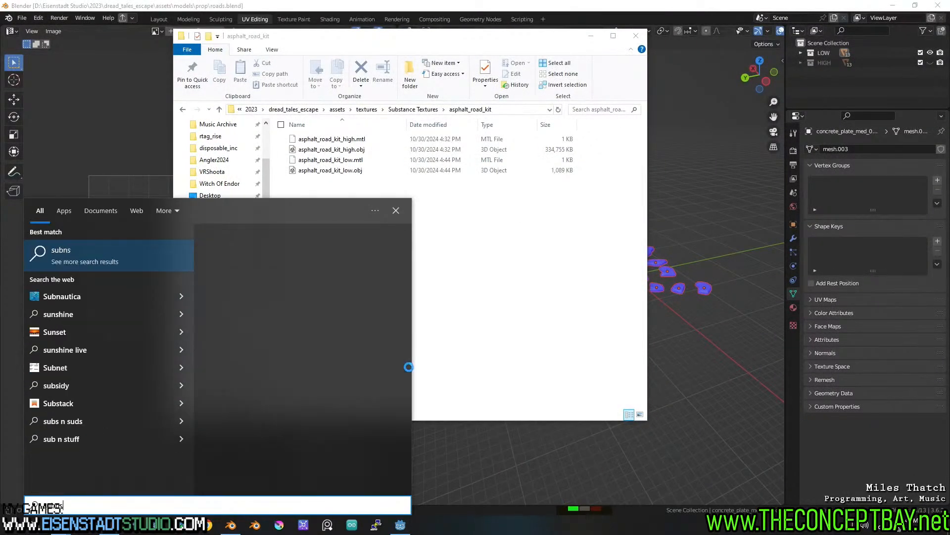
text(substan)
key(Return)
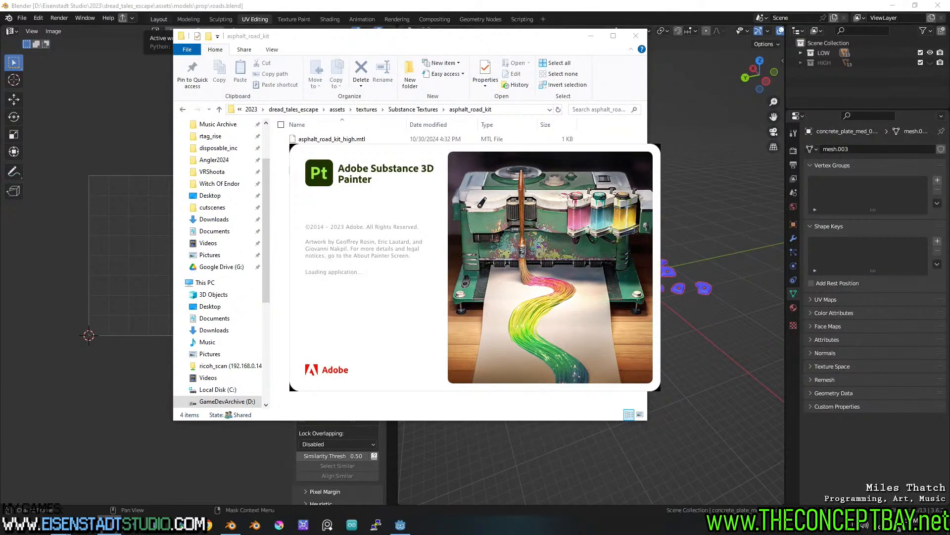
scroll(468, 268, up, 2)
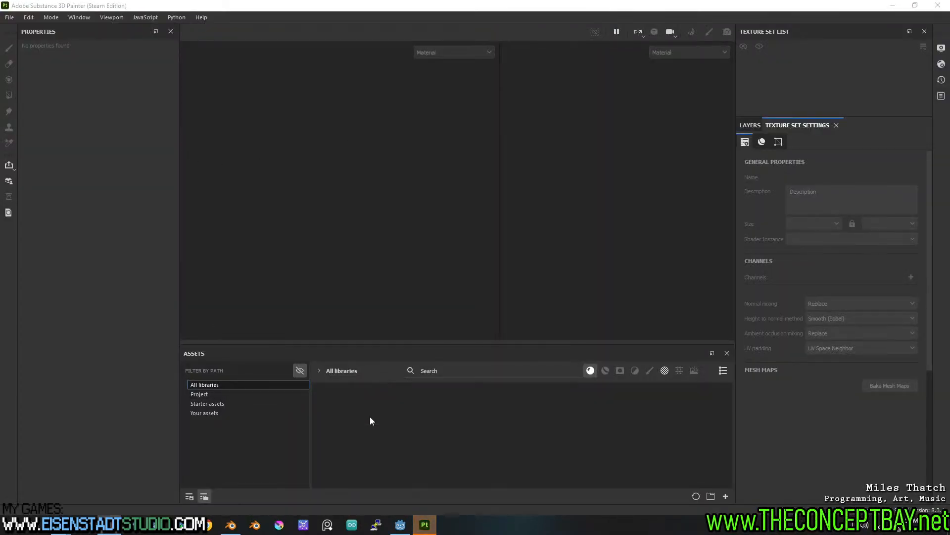
Step: Create a new project from asphalt_road_kit_low.obj with the default project settings
click(9, 17)
click(19, 30)
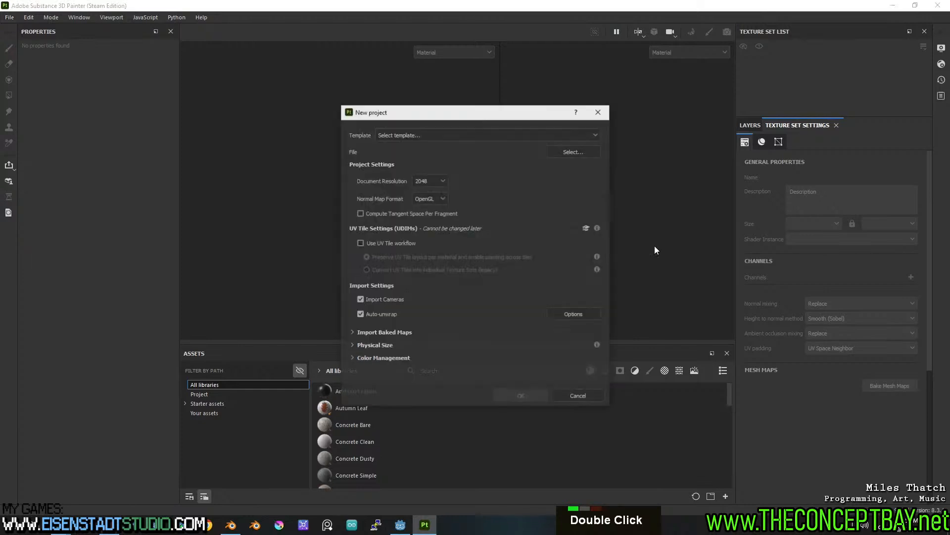
click(559, 152)
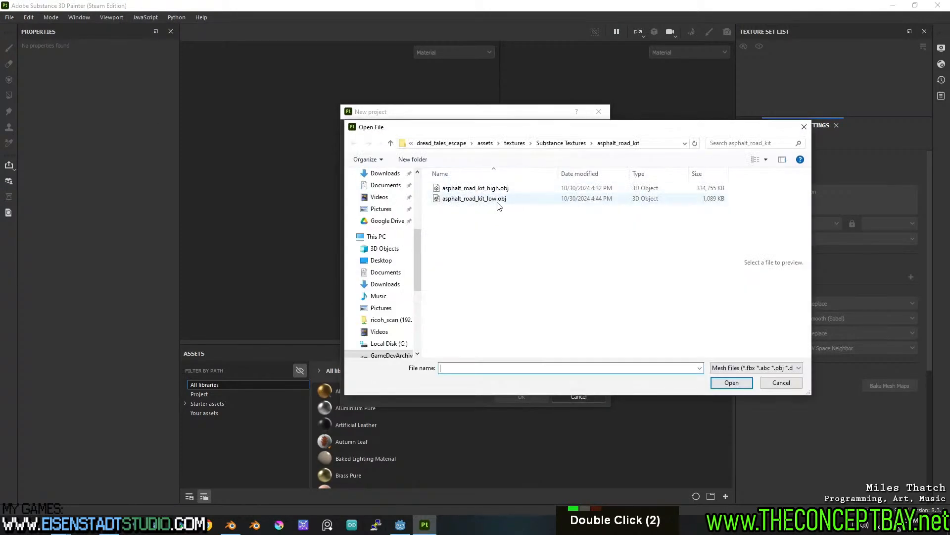
click(496, 198)
key(Return)
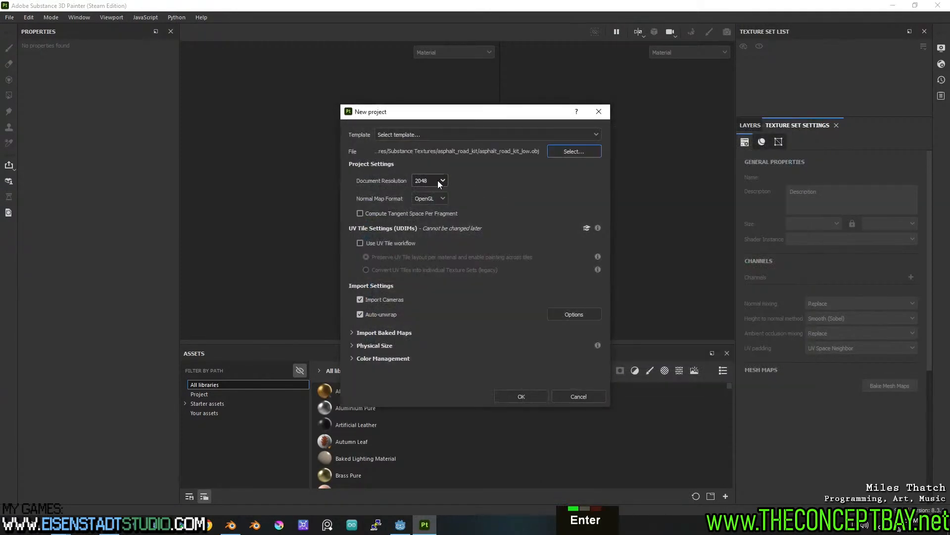
click(530, 401)
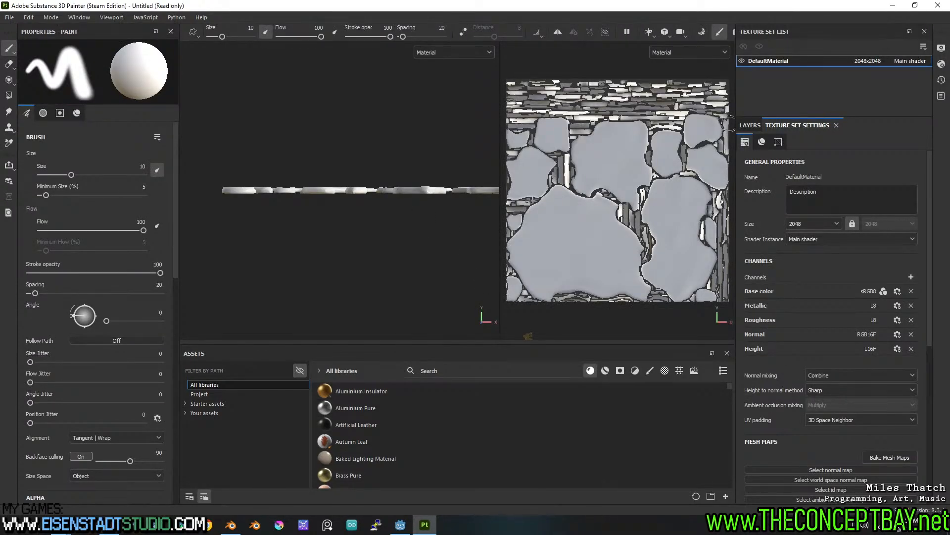
Step: Open mesh map baking for DefaultMaterial and set the output size to 2048
click(748, 125)
click(817, 125)
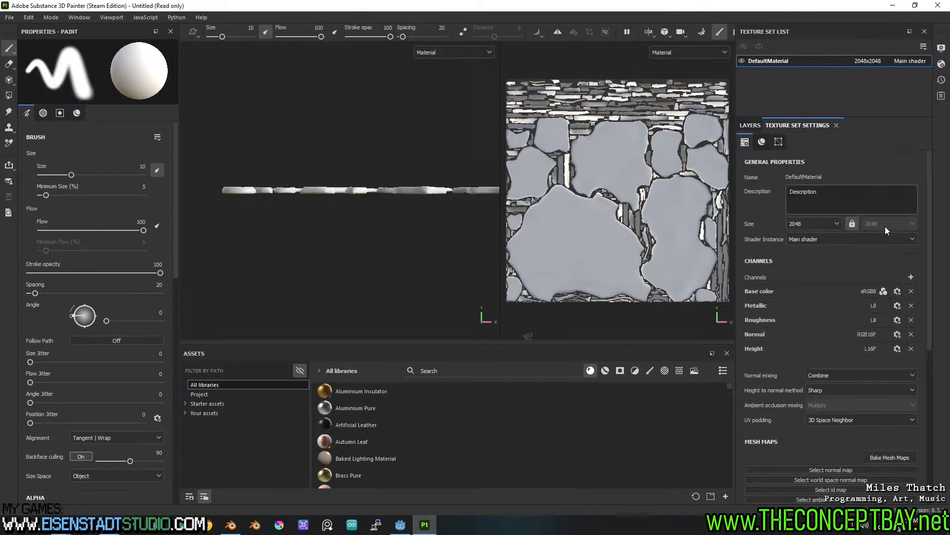
click(904, 457)
click(212, 65)
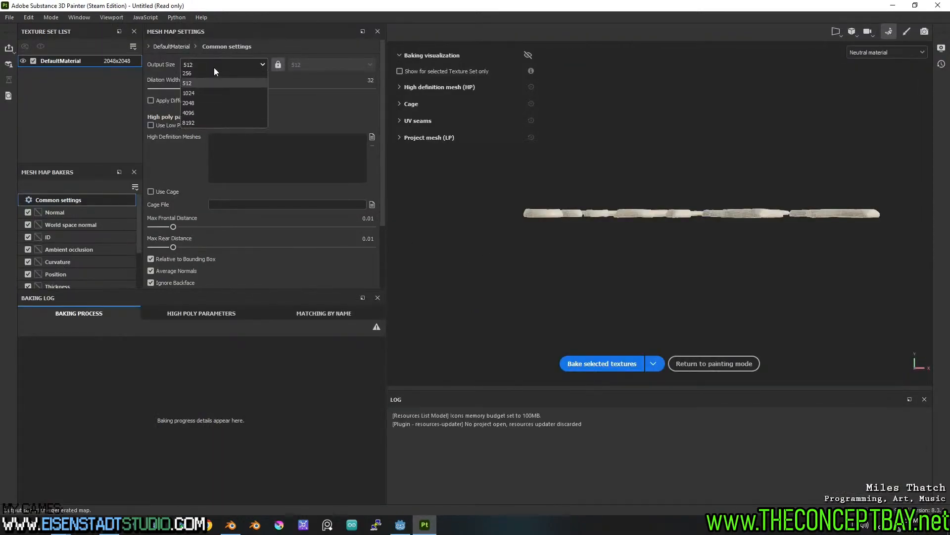
click(199, 135)
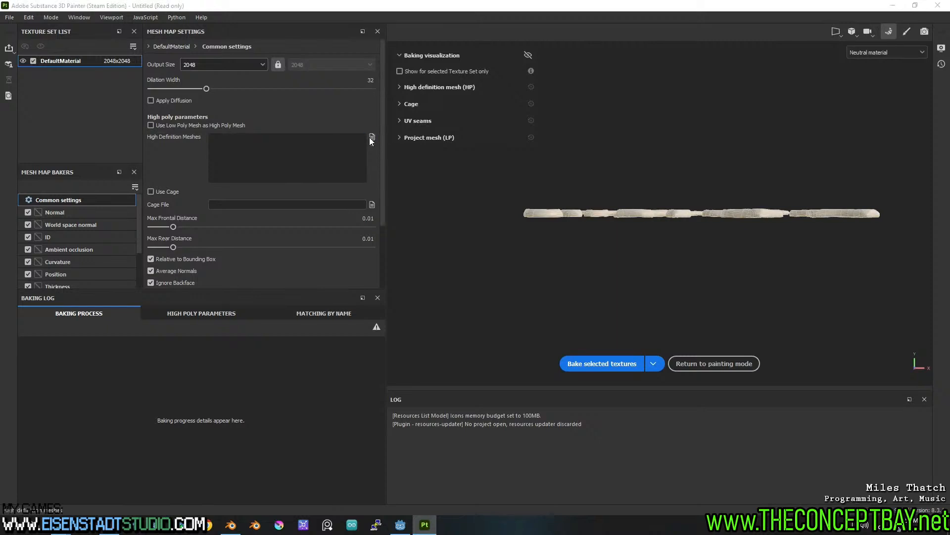
Step: Load asphalt_road_kit_high.obj as the high definition mesh and set matching to By Mesh Name
click(372, 137)
double_click(160, 80)
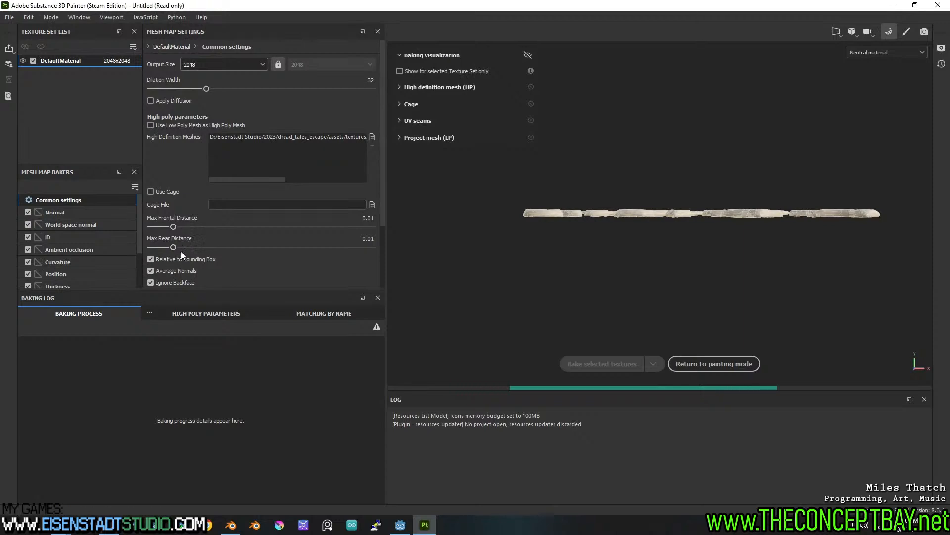
scroll(201, 195, down, 4)
click(225, 231)
click(230, 257)
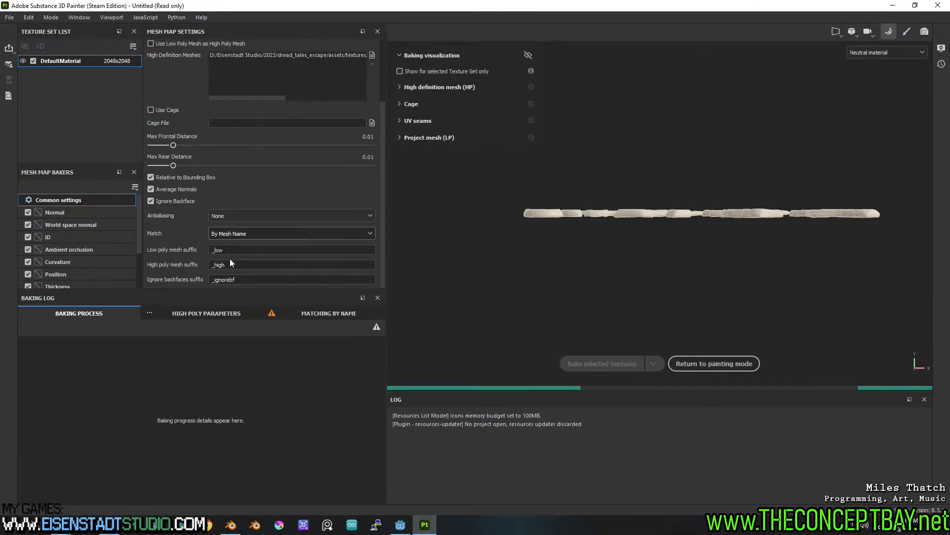
Step: Set the ambient occlusion baker's Self Occlusion to Only Same Mesh Name
click(69, 254)
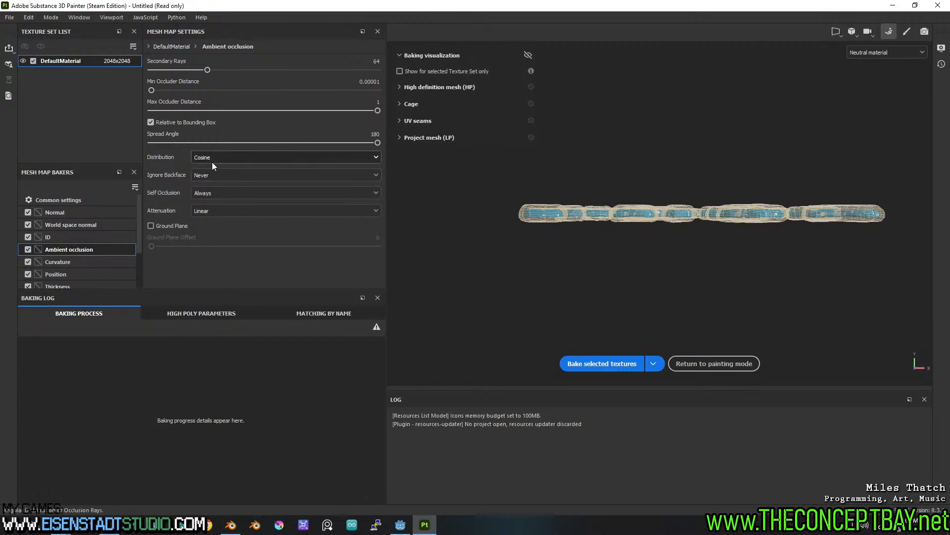
click(213, 194)
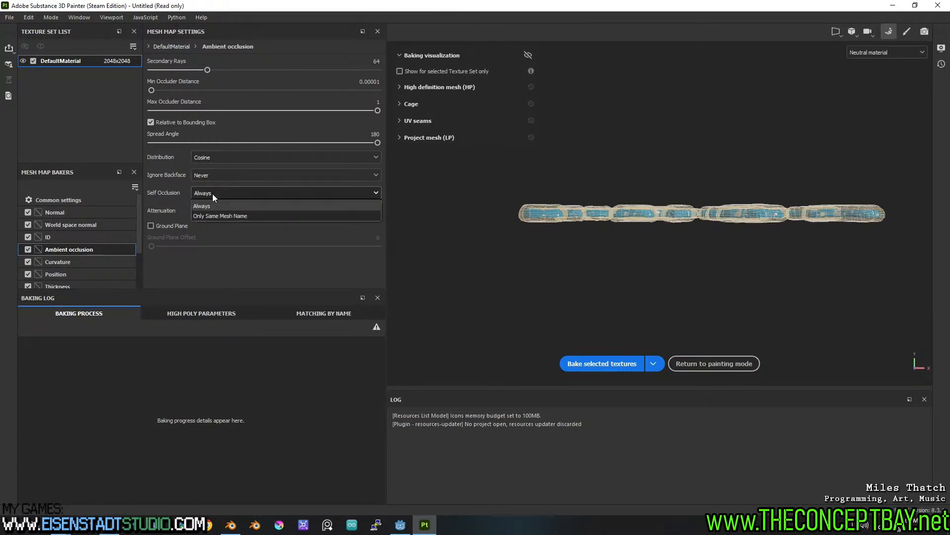
click(215, 217)
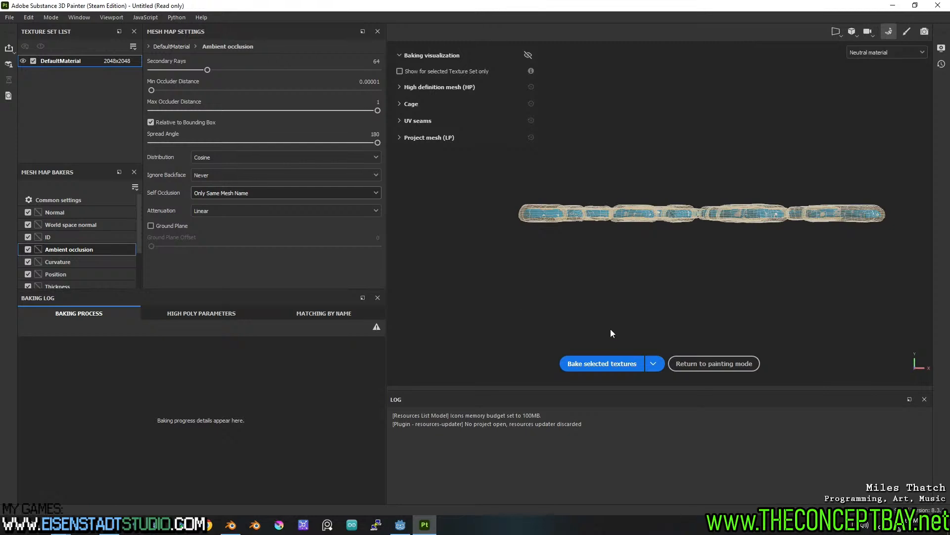
Step: Bake all selected mesh maps for DefaultMaterial and return to painting mode
right_click(608, 254)
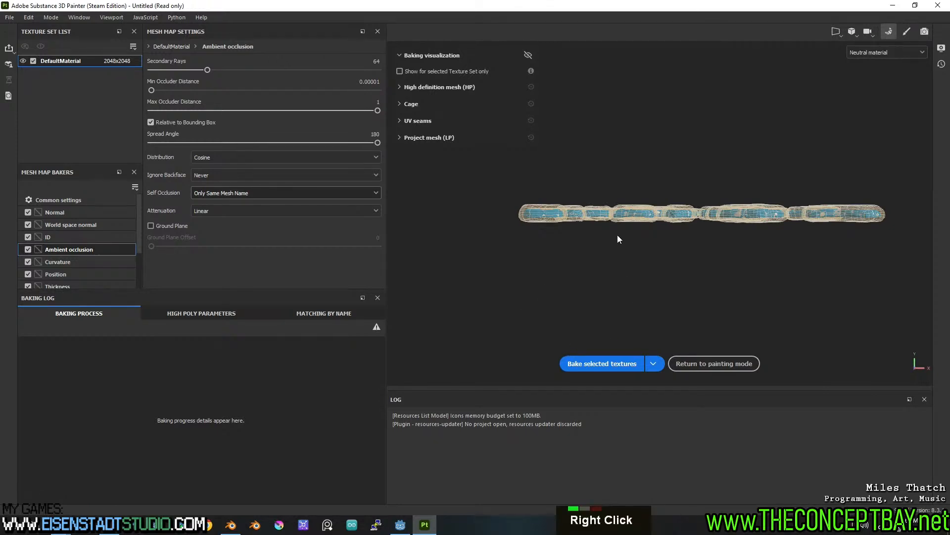
alt+drag(658, 205, 643, 178)
alt+middle_drag(644, 179, 639, 193)
click(611, 363)
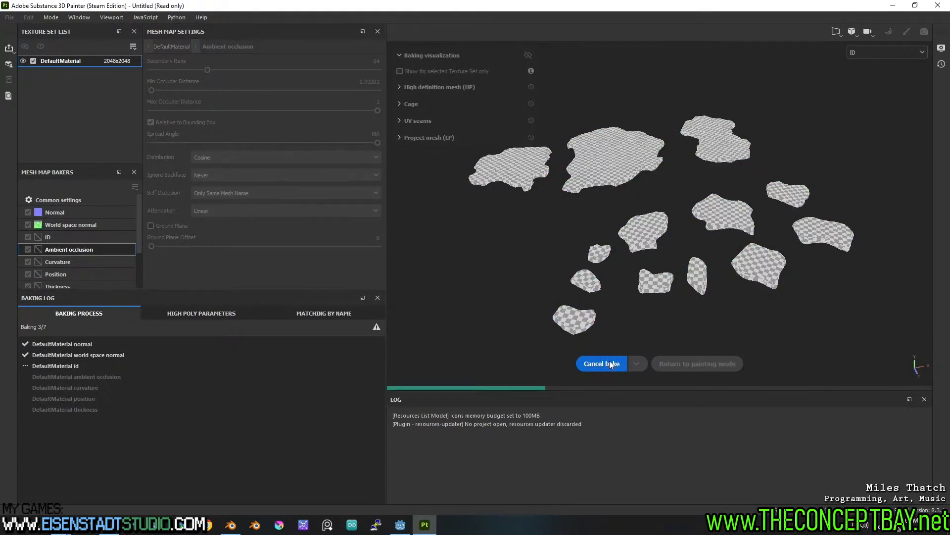
alt+drag(632, 284, 636, 130)
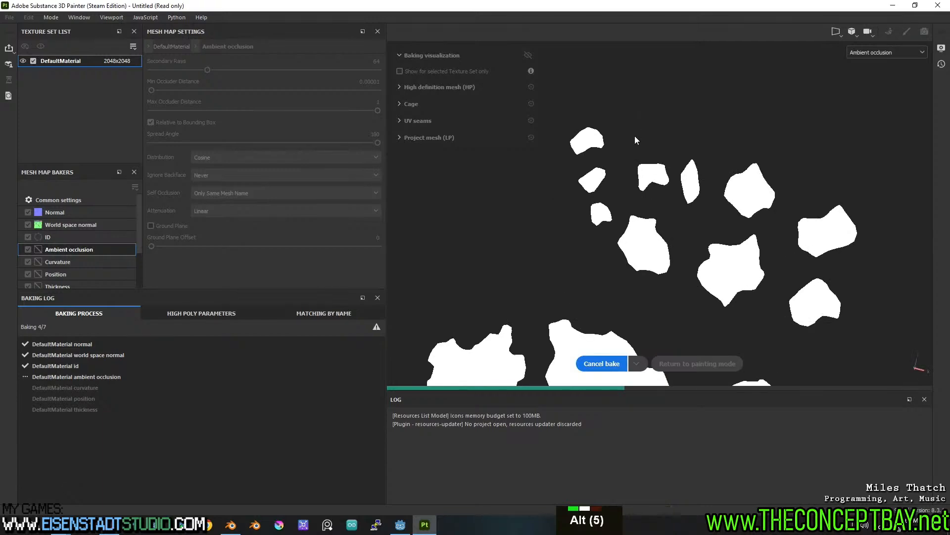
alt+middle_drag(659, 266, 643, 248)
alt+drag(644, 247, 631, 93)
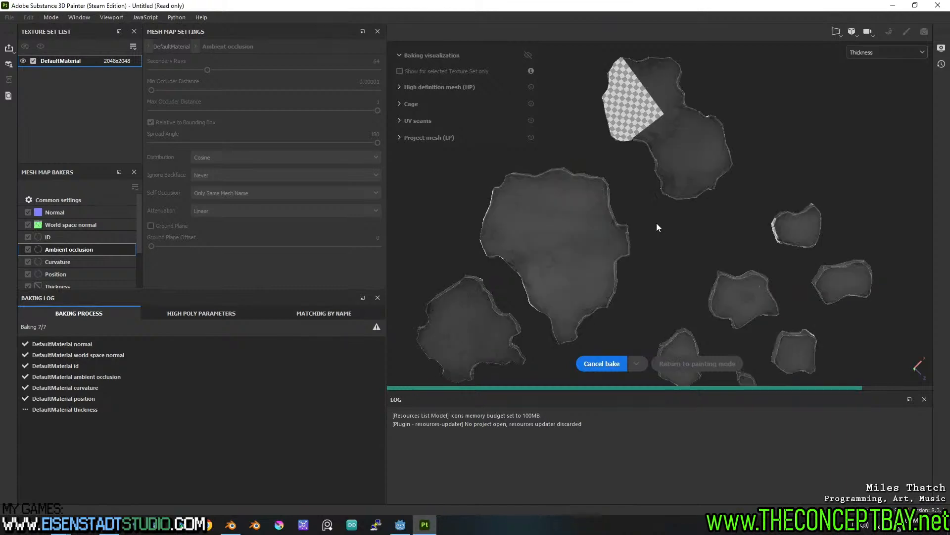
alt+drag(655, 247, 688, 358)
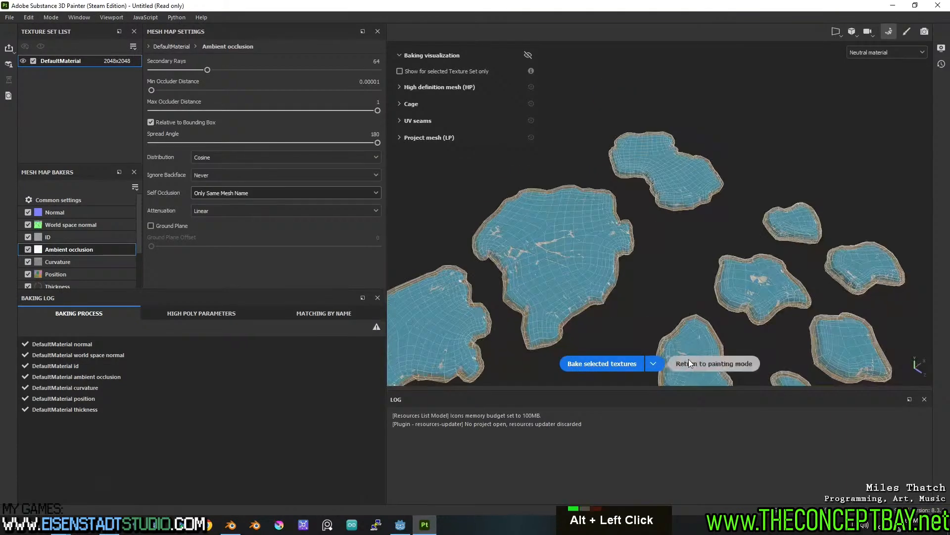
click(689, 361)
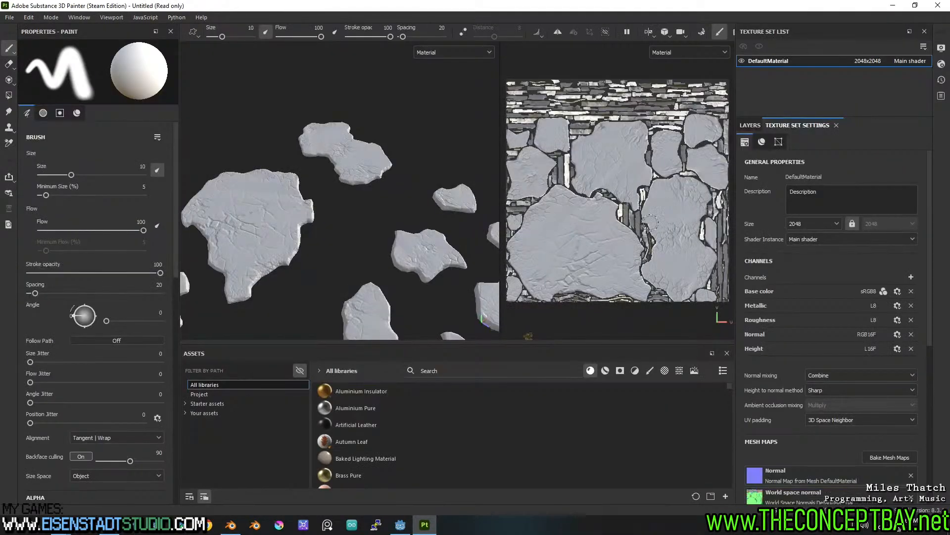
Step: Examine the baked surface detail on the asphalt slabs up close and from several angles, including their cracks and edges
scroll(254, 231, up, 6)
alt+drag(255, 231, 297, 194)
alt+middle_drag(297, 194, 307, 179)
alt+drag(308, 178, 328, 238)
alt+middle_drag(328, 237, 324, 202)
scroll(324, 202, up, 4)
alt+drag(323, 202, 403, 275)
alt+middle_drag(403, 276, 346, 233)
alt+drag(346, 233, 332, 262)
alt+middle_drag(331, 263, 317, 232)
alt+drag(316, 233, 410, 277)
shift+right_drag(410, 276, 361, 270)
mouse_move(361, 269)
alt+mouse_down()
mouse_move(292, 242)
mouse_move(383, 270)
mouse_move(346, 278)
alt+mouse_up()
alt+middle_drag(346, 277, 356, 292)
alt+drag(356, 292, 464, 287)
alt+scroll(385, 266, down, 4)
alt+drag(349, 249, 380, 267)
Step: Open the textures folder on the Assets (F:) drive in a new File Explorer window and move the window aside
key(super+e)
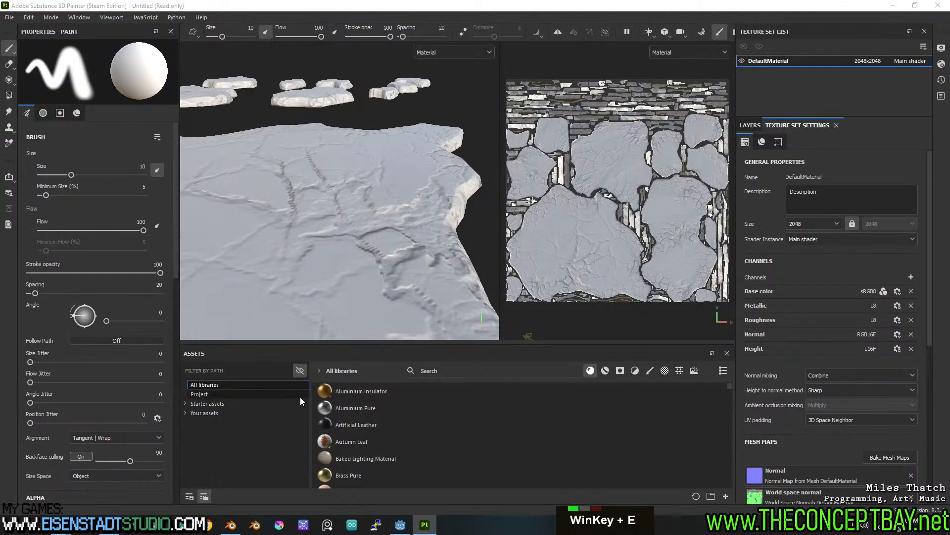
double_click(461, 317)
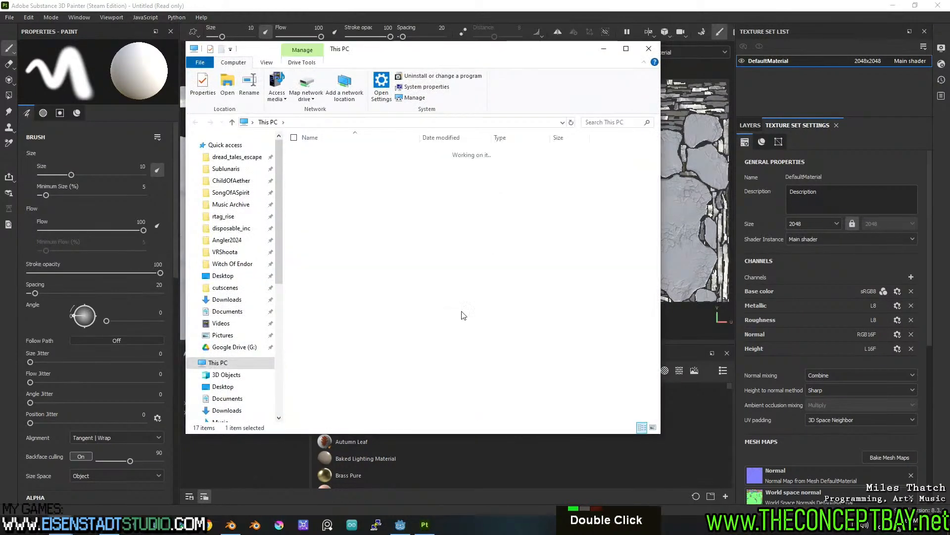
double_click(324, 245)
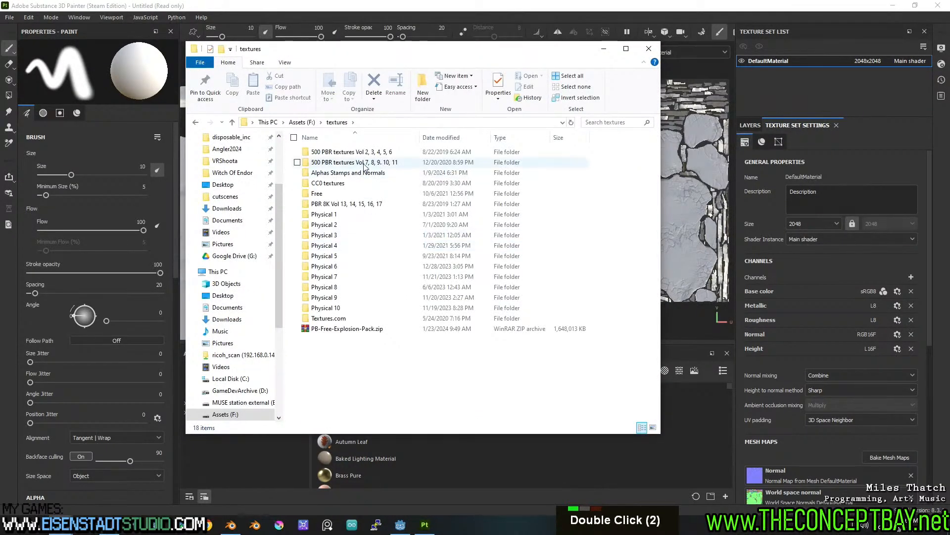
drag(449, 50, 522, 0)
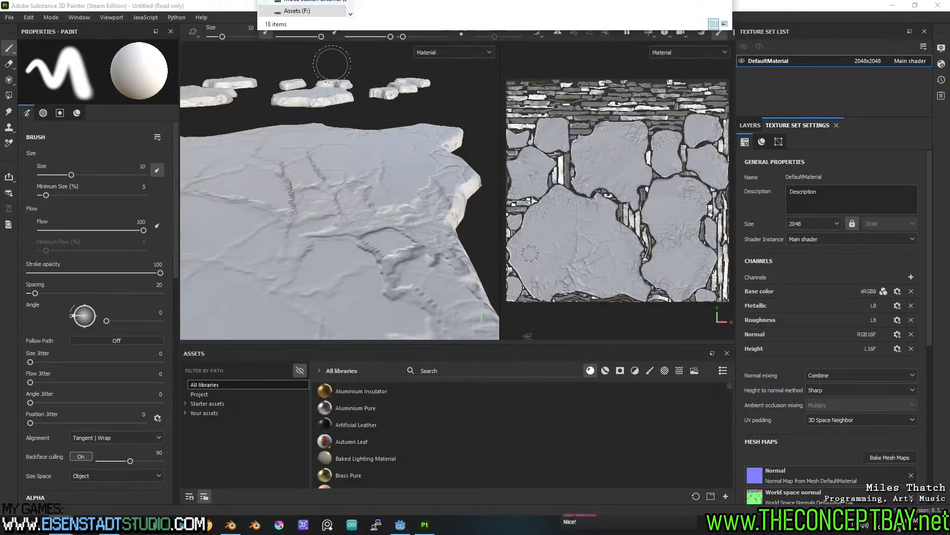
Step: Bring the textures window back into view and look through the Physical 10 and Physical 9 folders
alt+drag(381, 189, 329, 183)
mouse_move(329, 183)
alt+right_down()
mouse_move(337, 218)
mouse_move(317, 233)
mouse_move(350, 226)
alt+right_up()
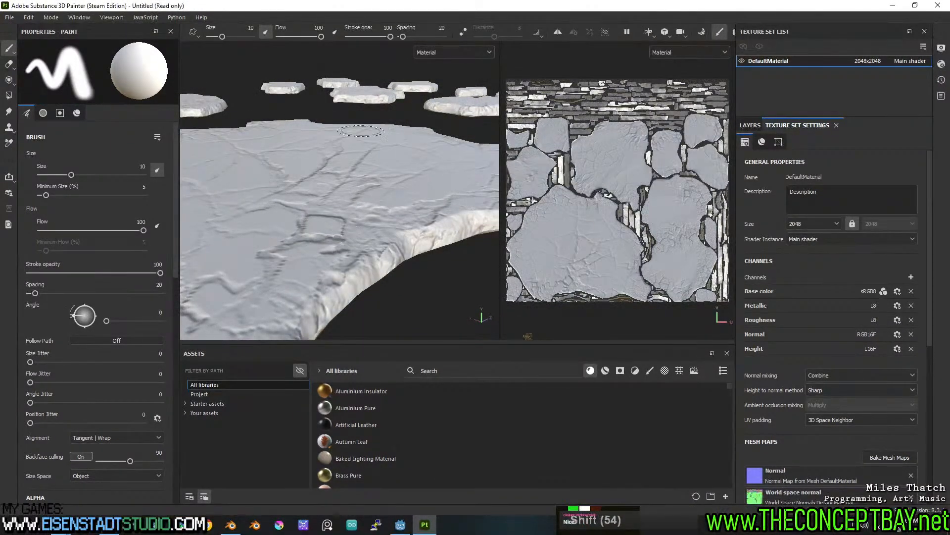
drag(458, 0, 402, 104)
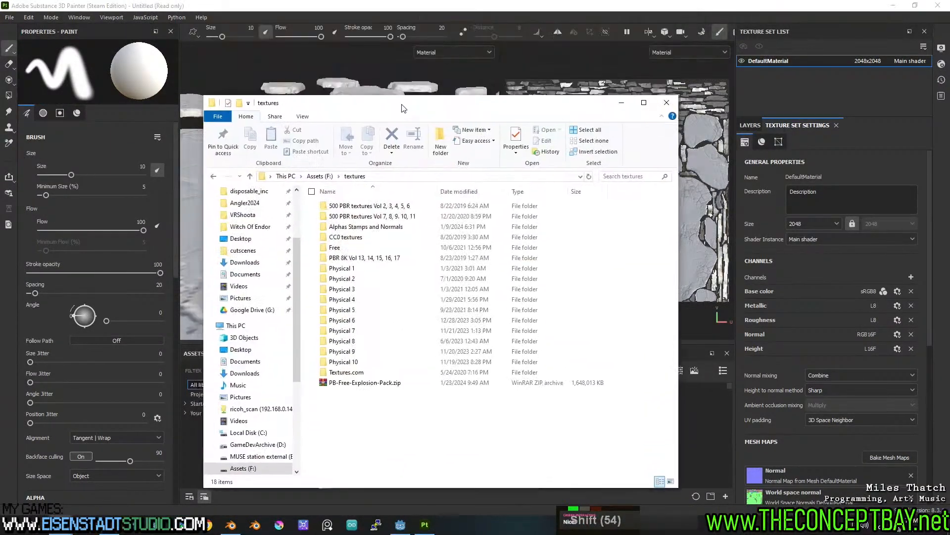
double_click(356, 361)
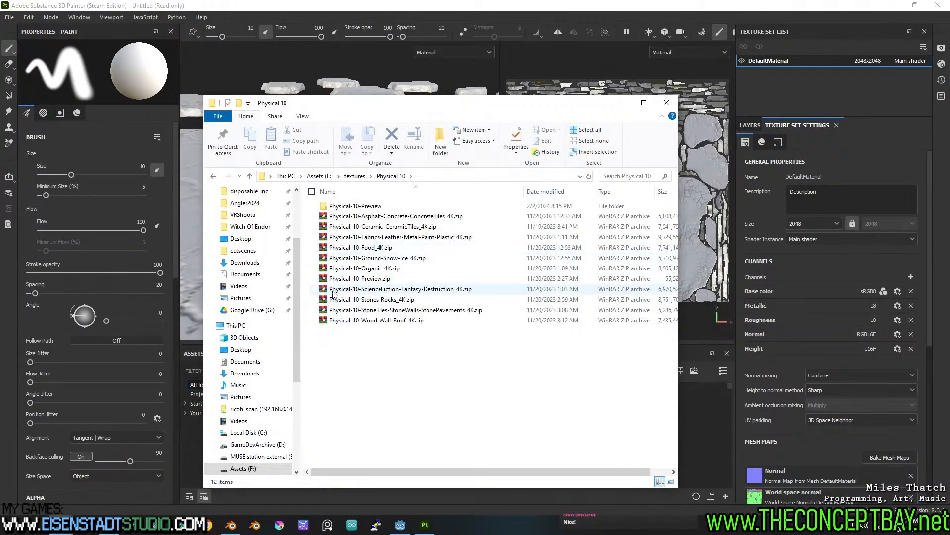
key(BackSpace)
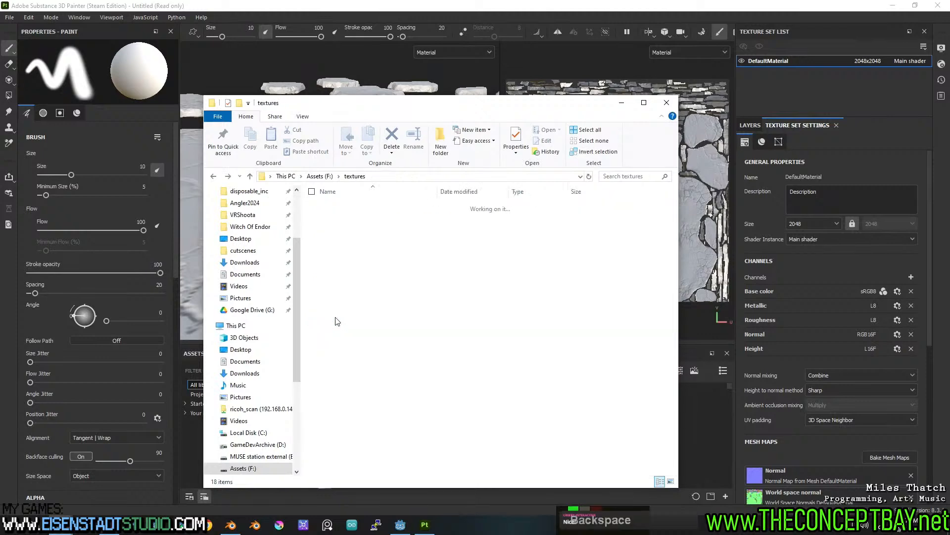
double_click(355, 352)
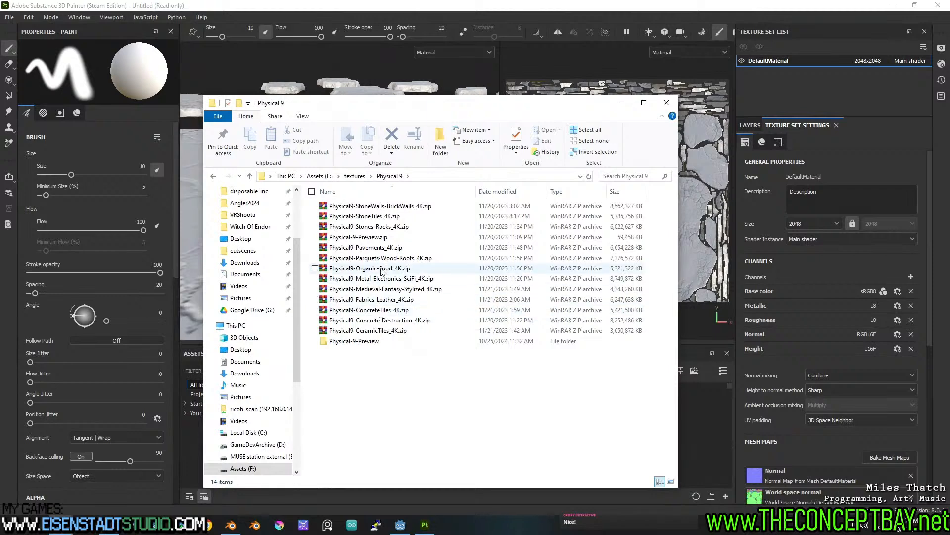
Step: Go to the Physical 8 textures folder and check the contents of the Physical8-StonePavements_4K.zip archive
key(BackSpace)
double_click(374, 343)
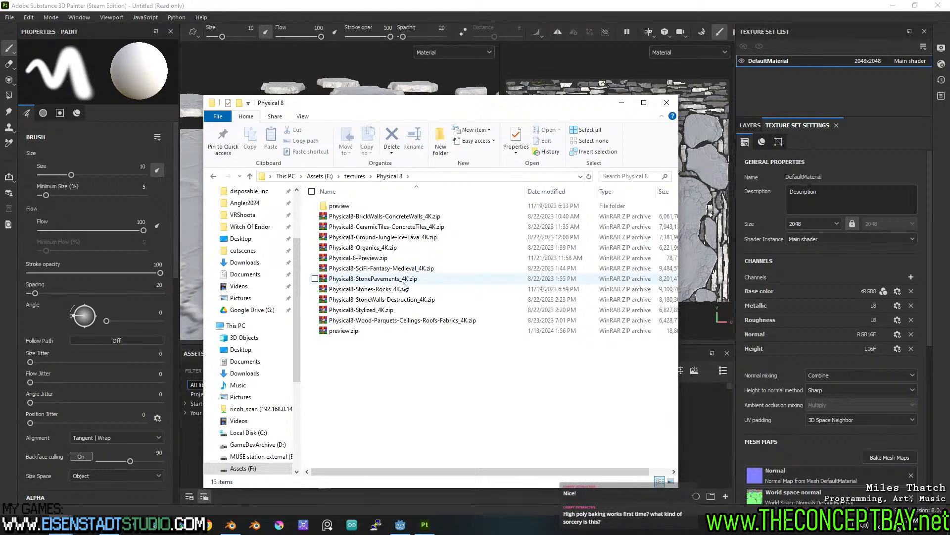
double_click(376, 278)
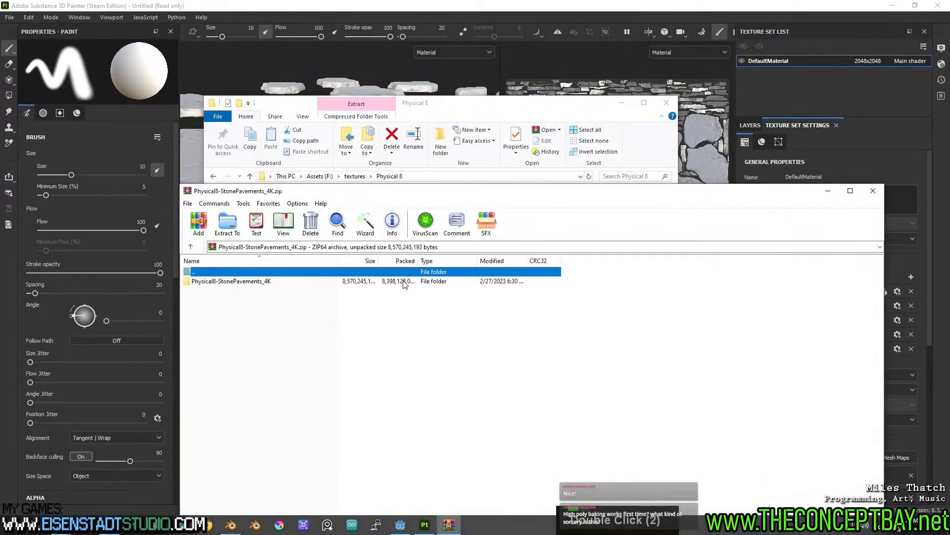
click(873, 191)
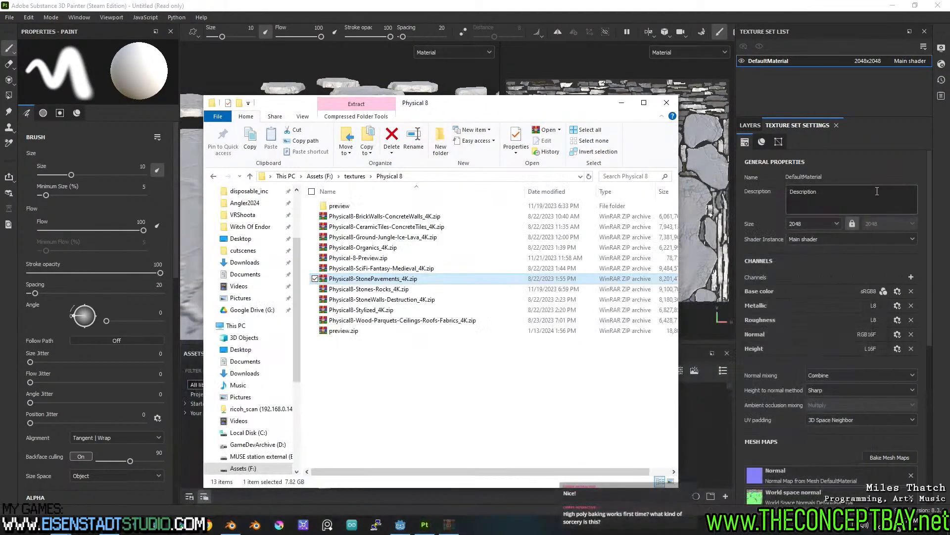
Step: Open Physical 8 Preview.html from the preview folder in the browser and maximize the browser window
double_click(346, 207)
double_click(353, 217)
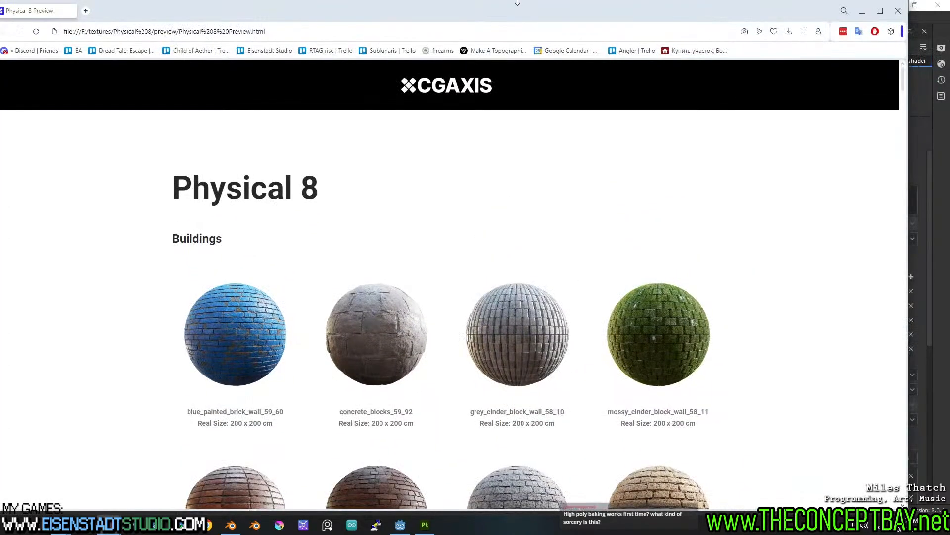
drag(517, 3, 517, 2)
Step: Look through the Physical 8 material previews, from buildings down to the ground section, for asphalt or broken-ground textures
scroll(478, 318, down, 18)
scroll(480, 317, down, 20)
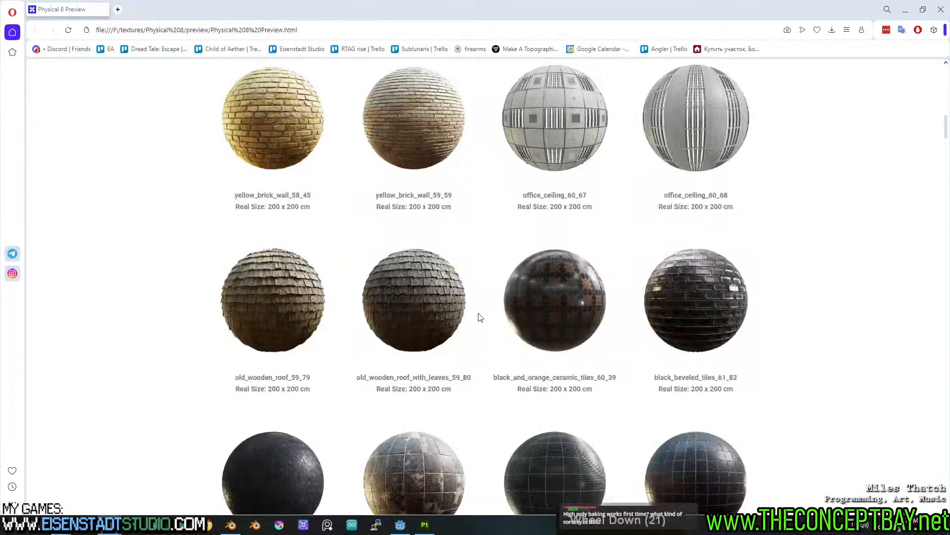
scroll(480, 318, down, 20)
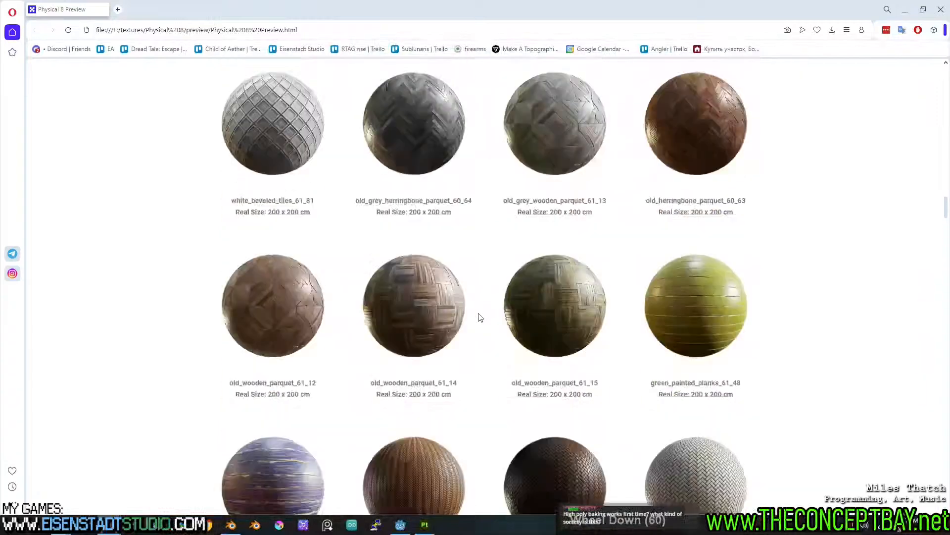
scroll(481, 317, down, 20)
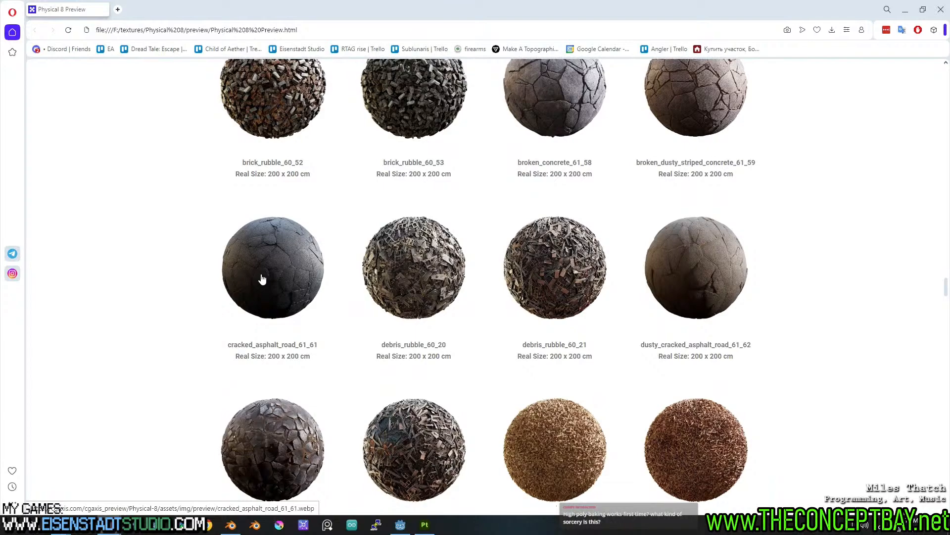
scroll(263, 279, down, 18)
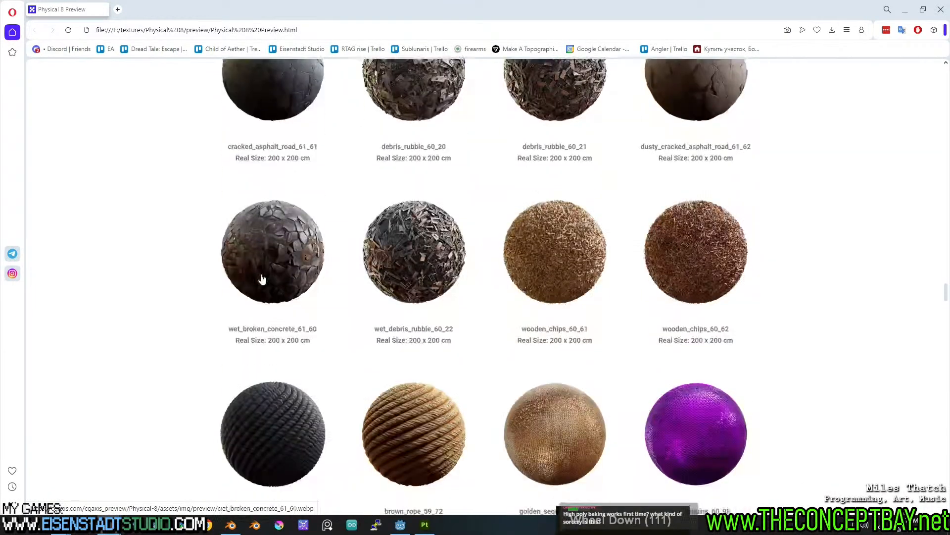
scroll(262, 279, down, 12)
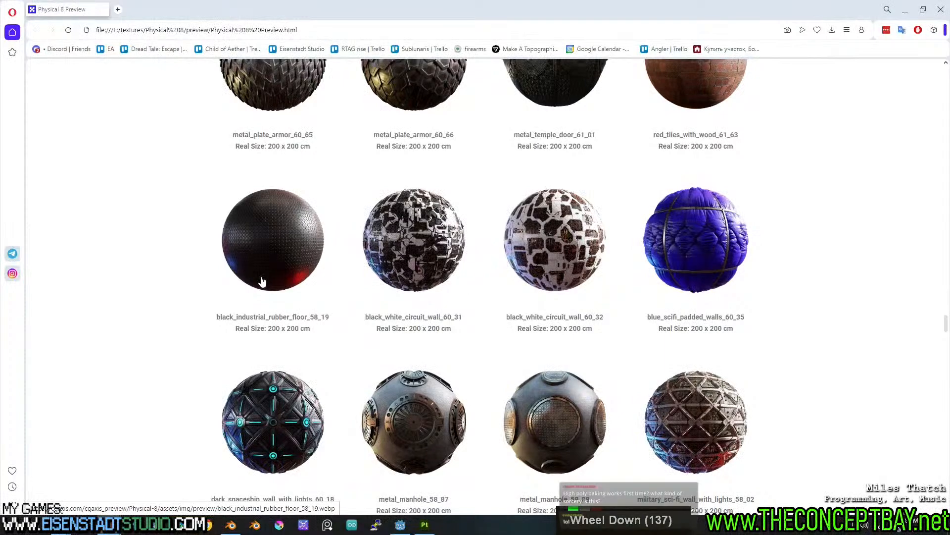
scroll(262, 281, down, 15)
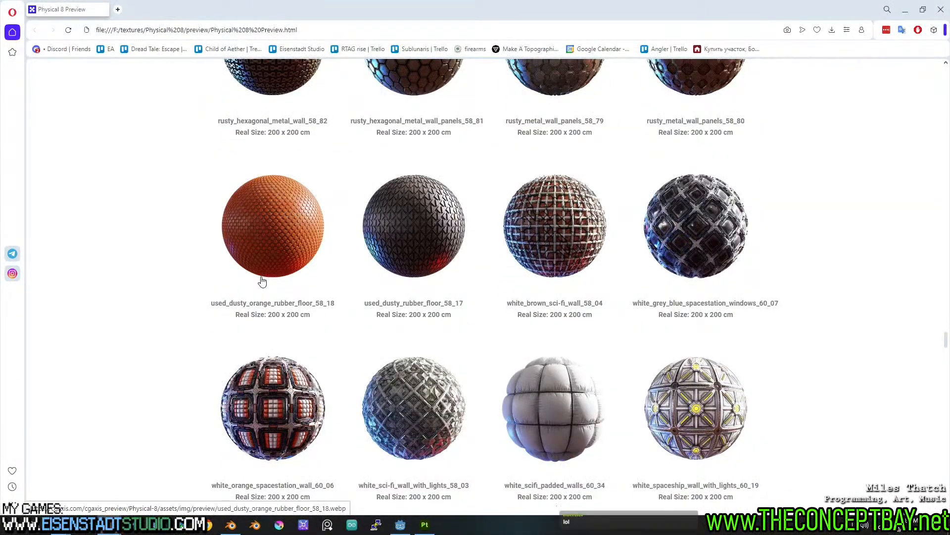
scroll(262, 281, down, 11)
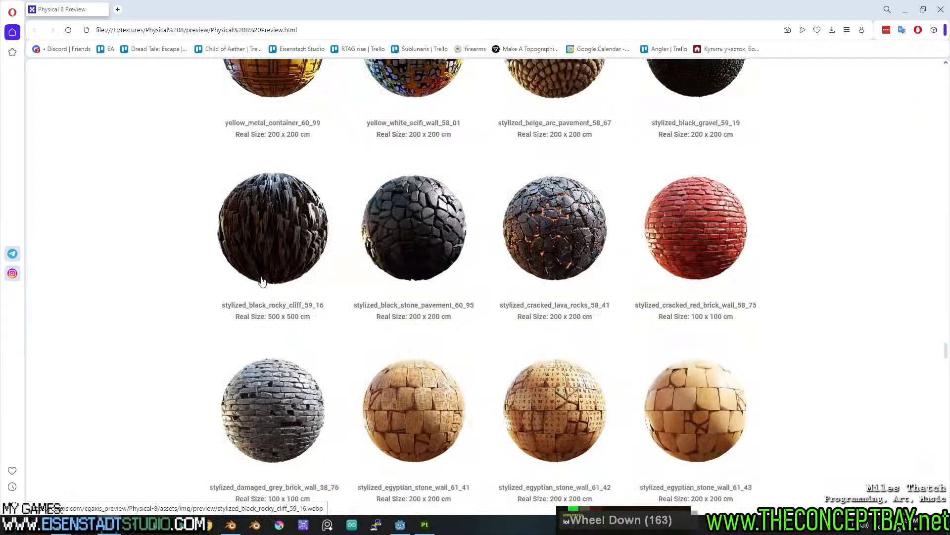
scroll(262, 281, down, 18)
scroll(262, 280, down, 20)
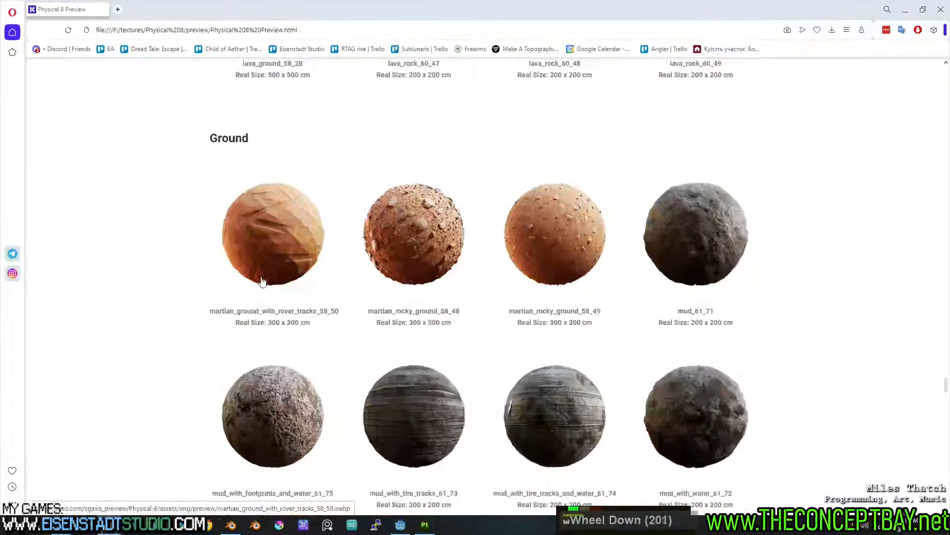
Step: Switch back to File Explorer and check the contents of the Physical 7 and Physical 6 texture folders
mouse_move(110, 524)
click(188, 475)
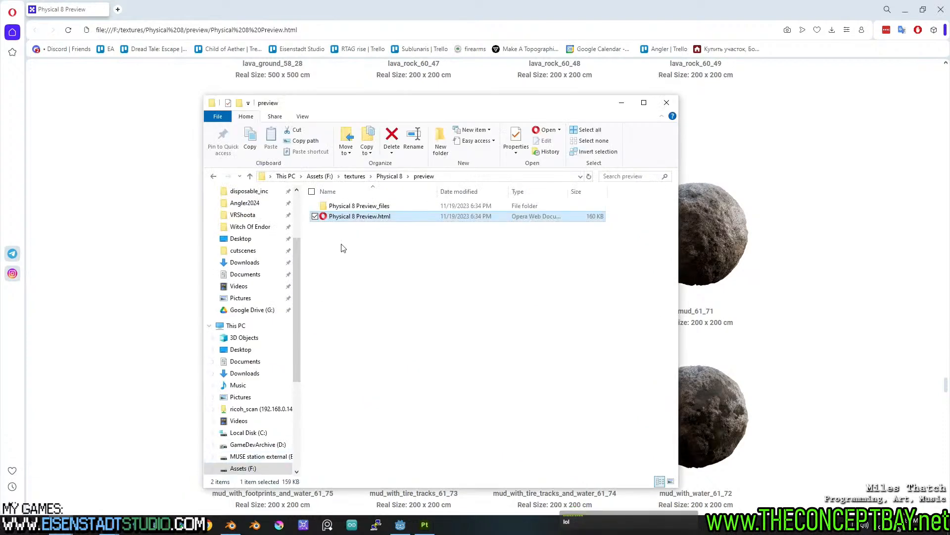
click(361, 177)
double_click(349, 330)
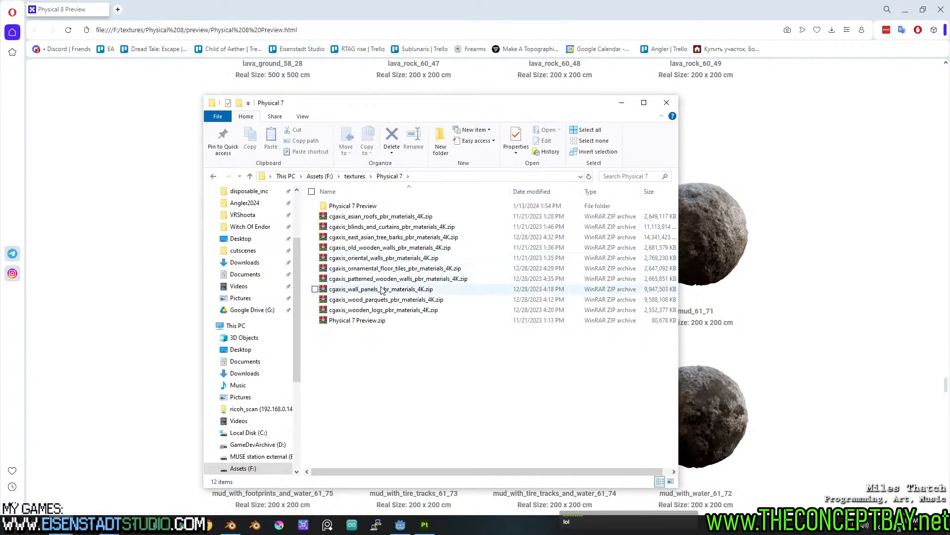
click(355, 176)
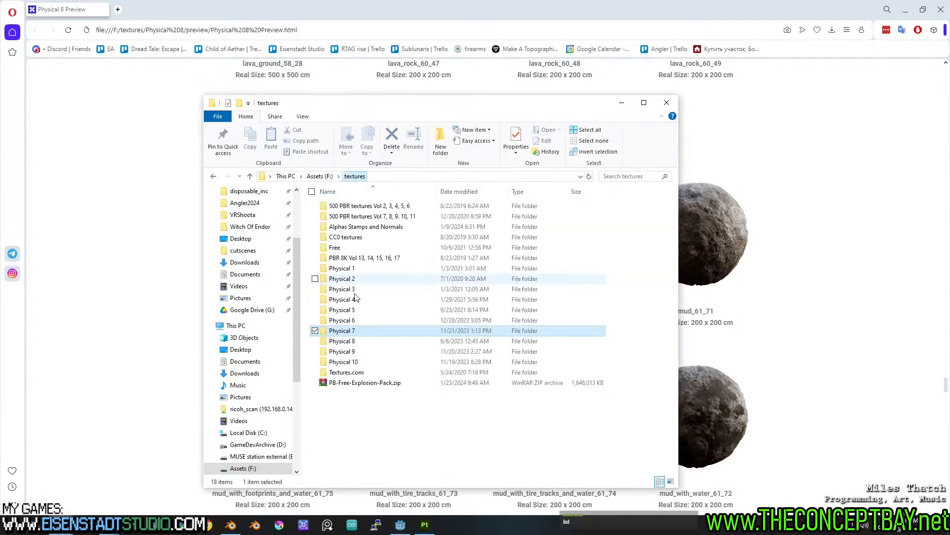
double_click(355, 319)
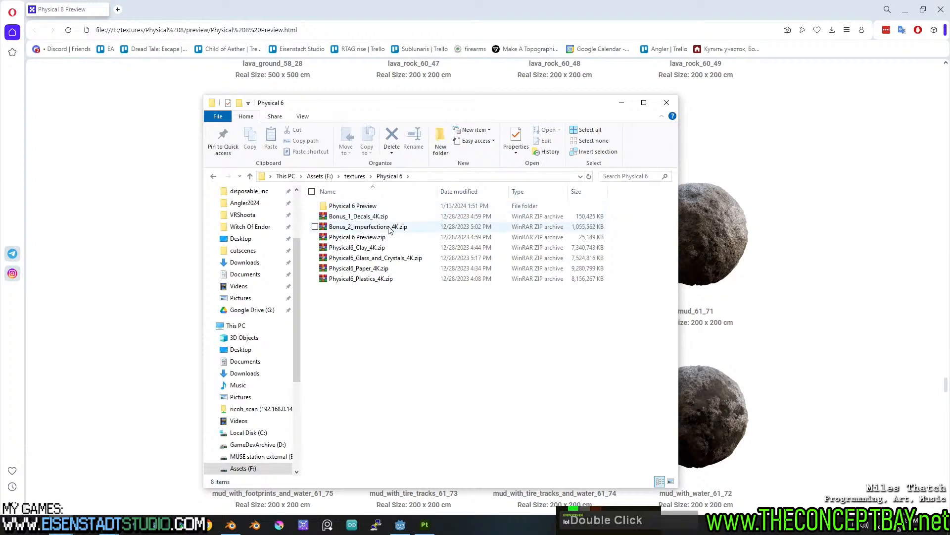
Step: Go to the Physical 5 folder and open the preview.html page from its Physical_5_Ground_Preview folder in the browser
key(BackSpace)
key(Up)
key(Return)
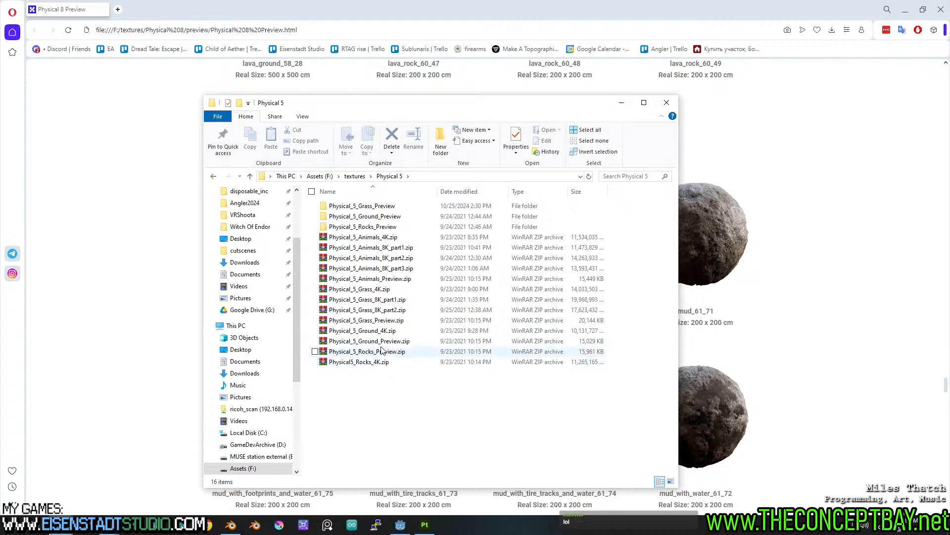
key(BackSpace)
key(Return)
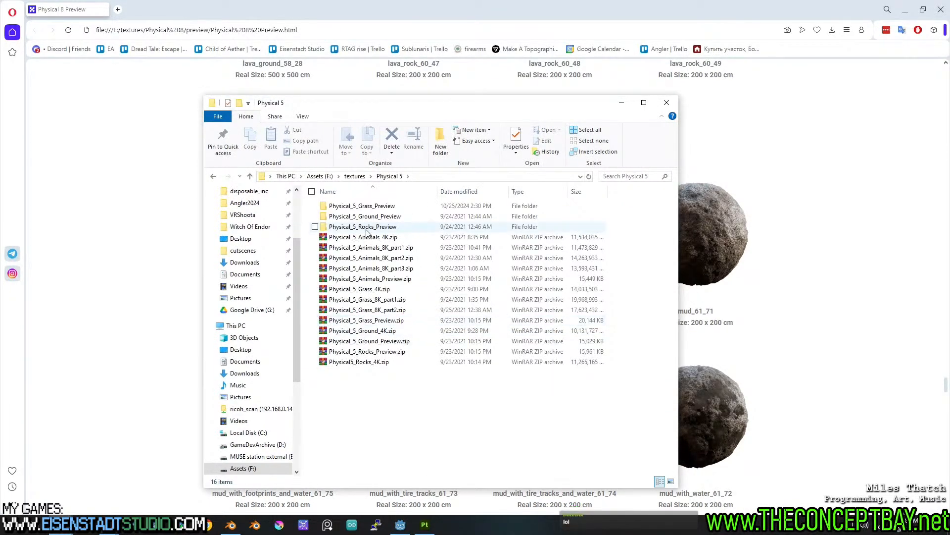
double_click(375, 212)
double_click(361, 206)
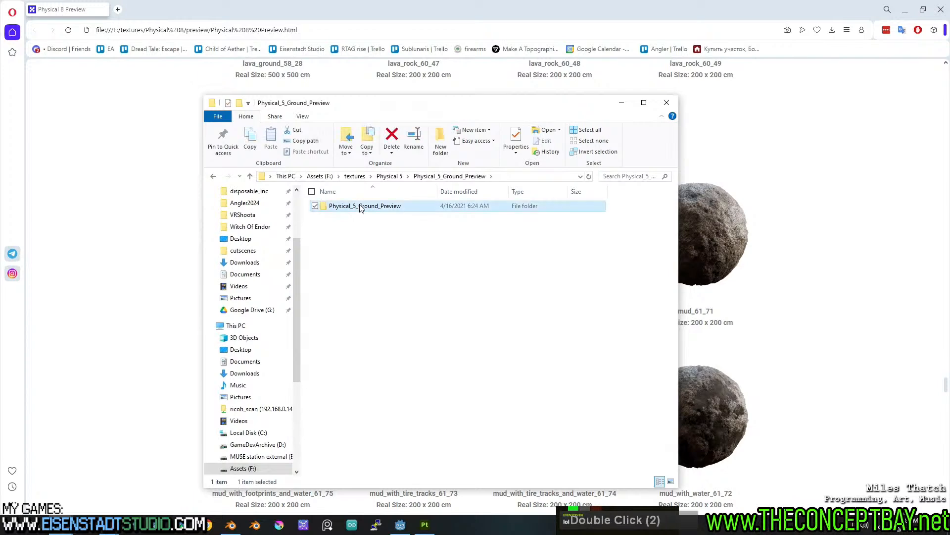
drag(357, 217, 338, 11)
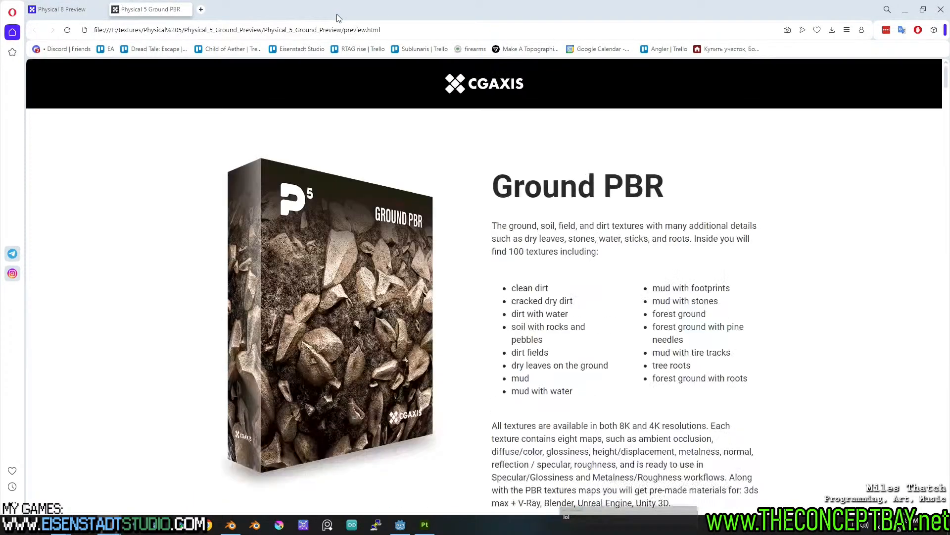
Step: Look through the Physical 5 Ground PBR material previews down to the end for suitable dirt, rock and cracked-ground textures
scroll(378, 171, down, 16)
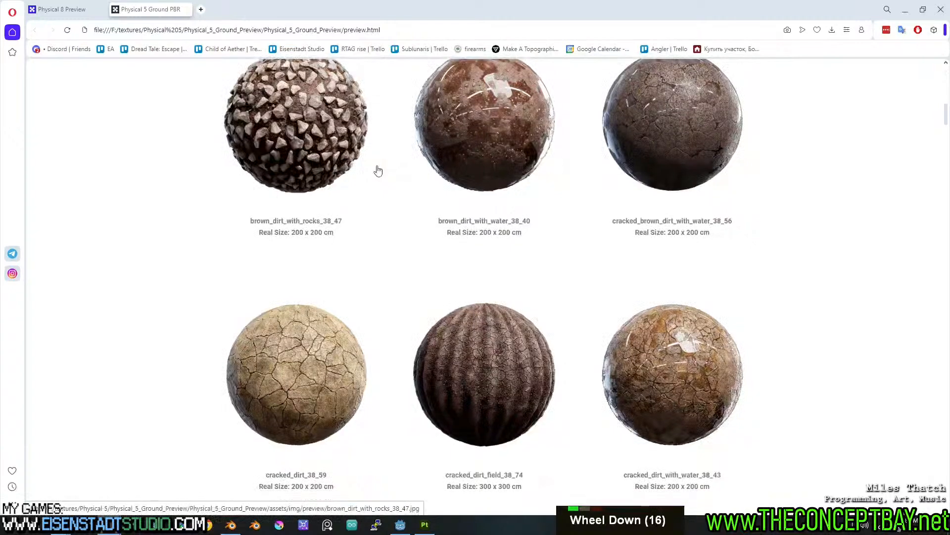
scroll(767, 244, down, 17)
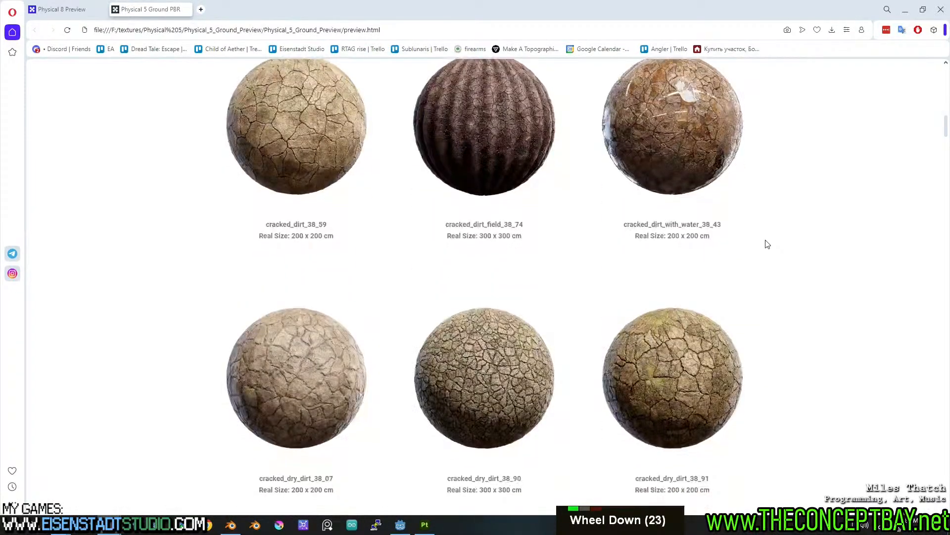
scroll(767, 243, down, 17)
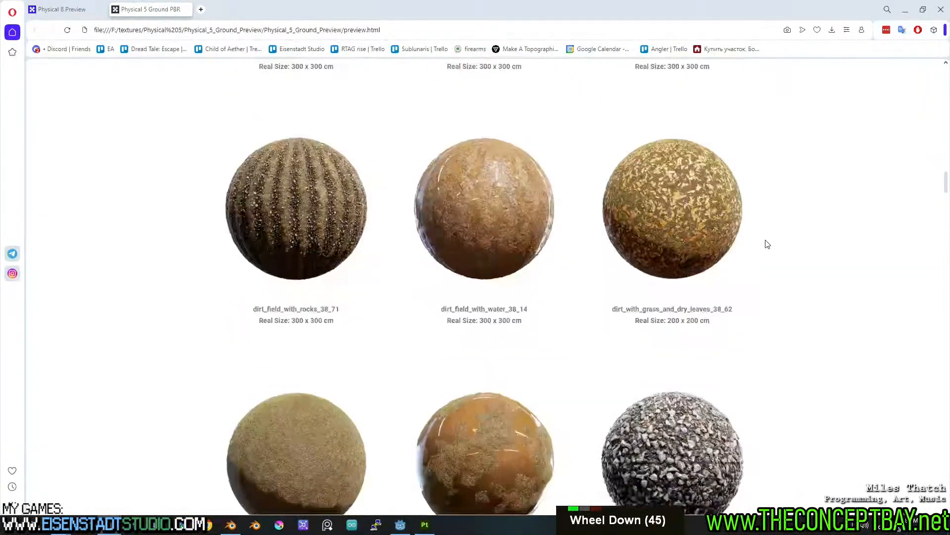
scroll(767, 244, down, 20)
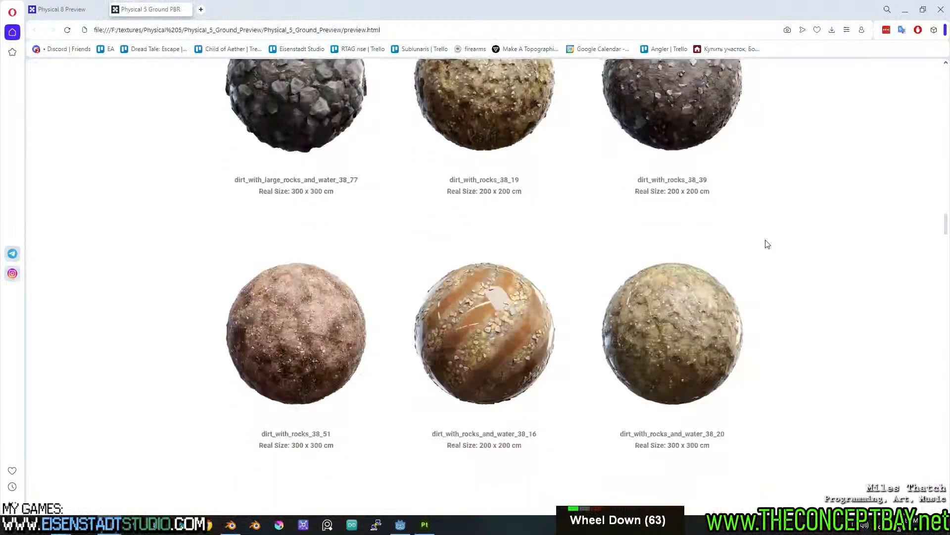
scroll(767, 243, down, 18)
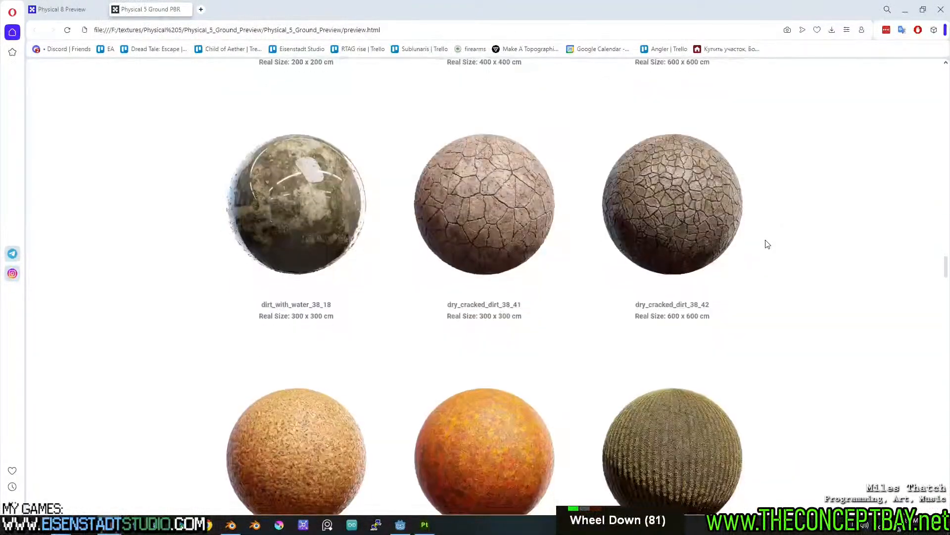
scroll(766, 244, down, 8)
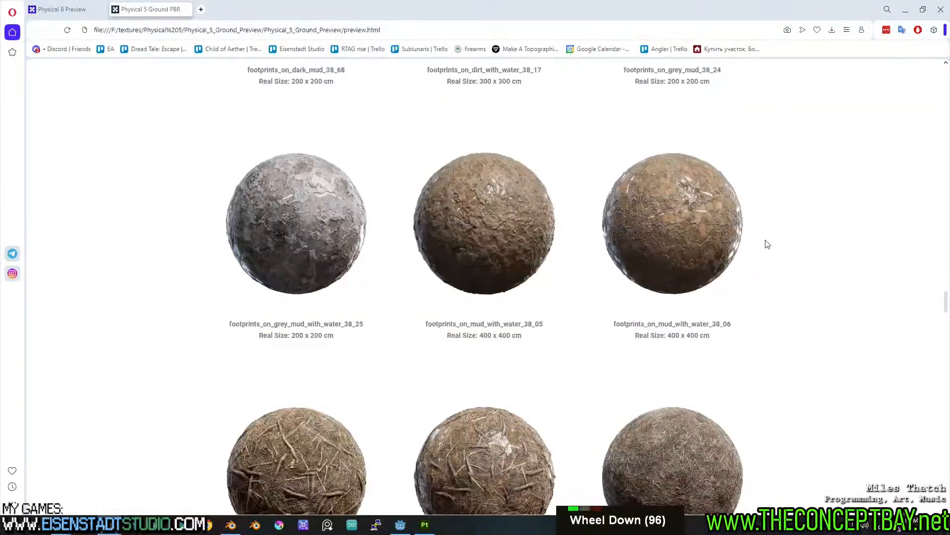
scroll(766, 244, down, 6)
scroll(767, 244, down, 15)
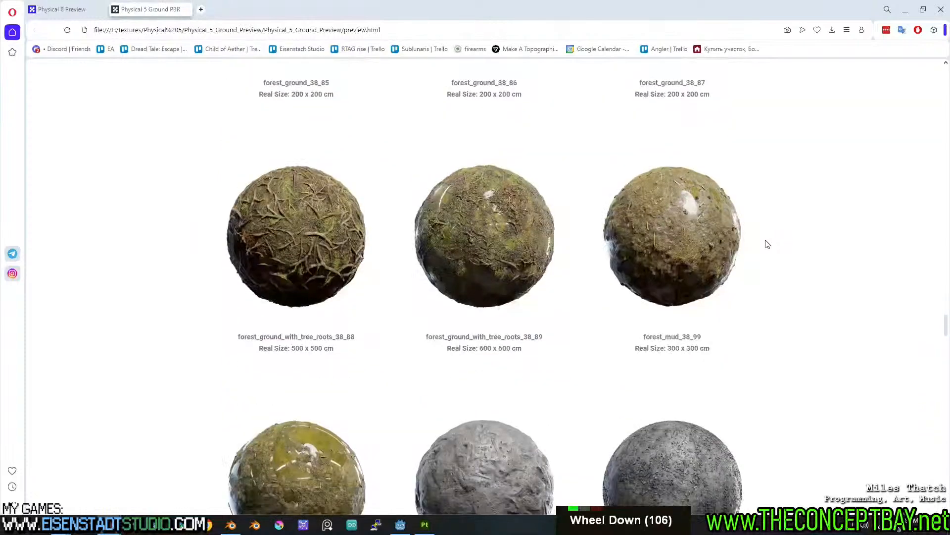
scroll(767, 244, down, 11)
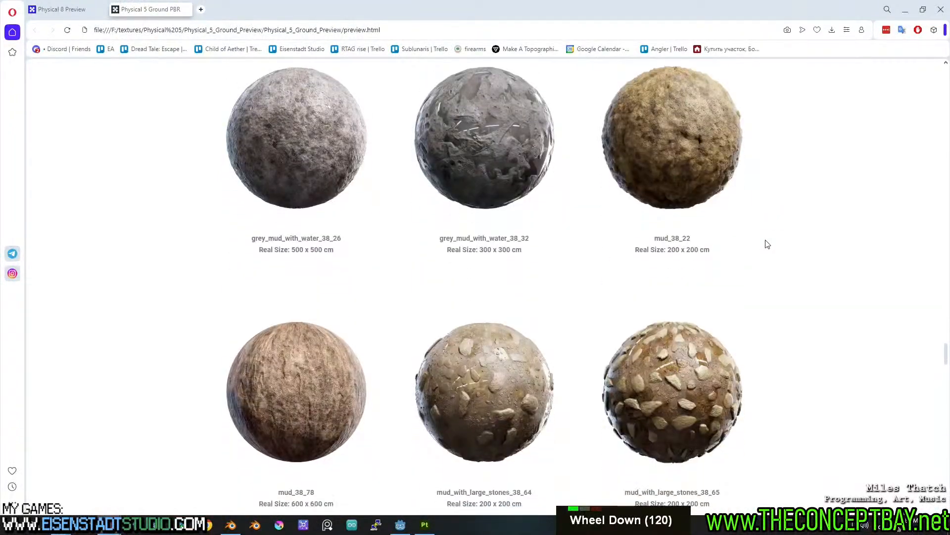
scroll(766, 244, down, 20)
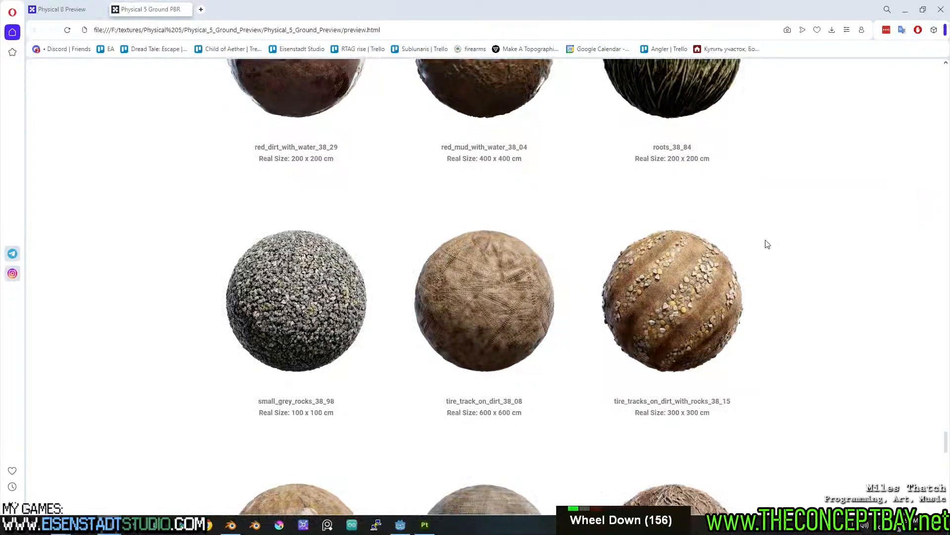
scroll(767, 244, down, 18)
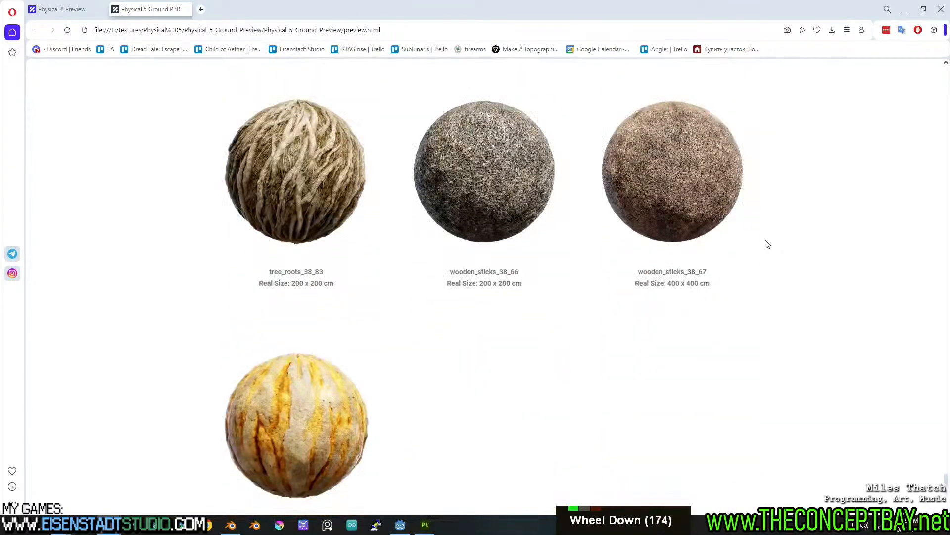
Step: Return to the textures folder in File Explorer and open the Physical 4 folder
mouse_move(108, 525)
click(190, 492)
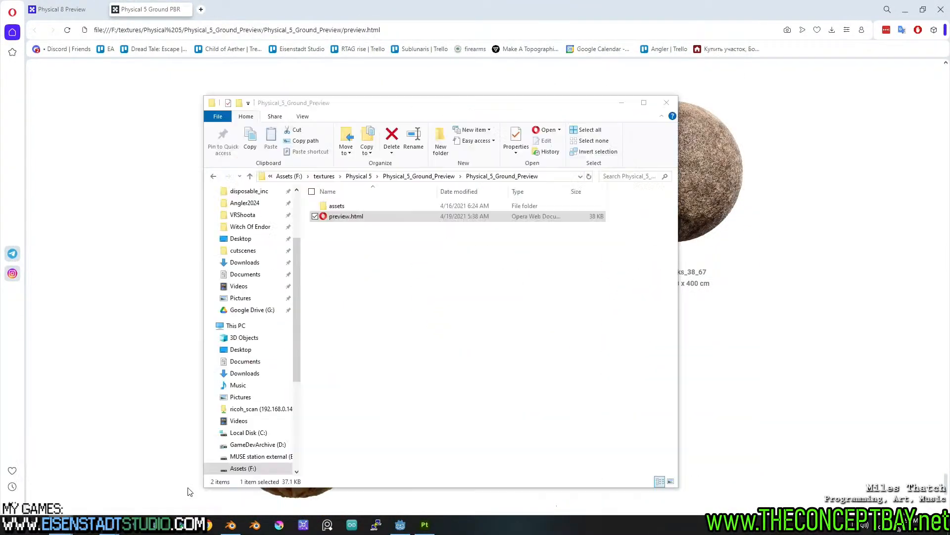
click(440, 177)
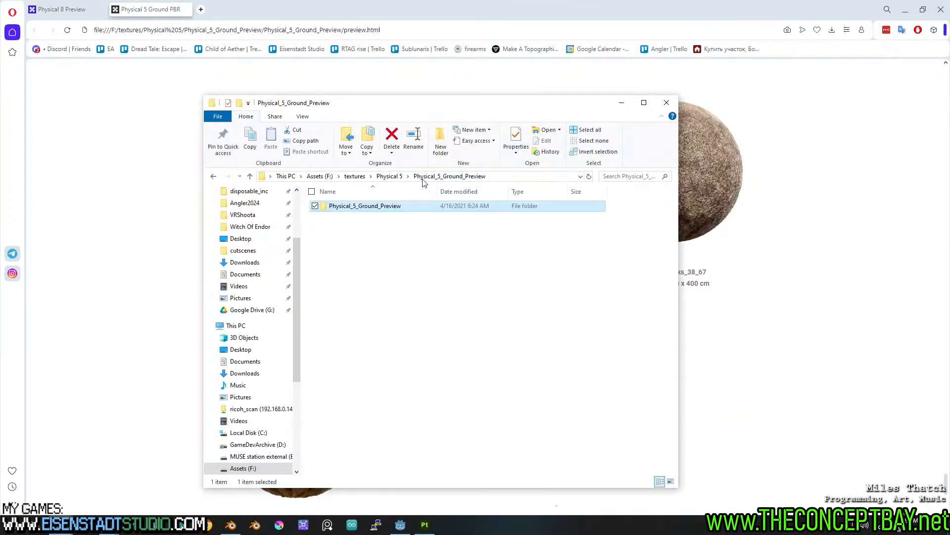
click(389, 176)
key(BackSpace)
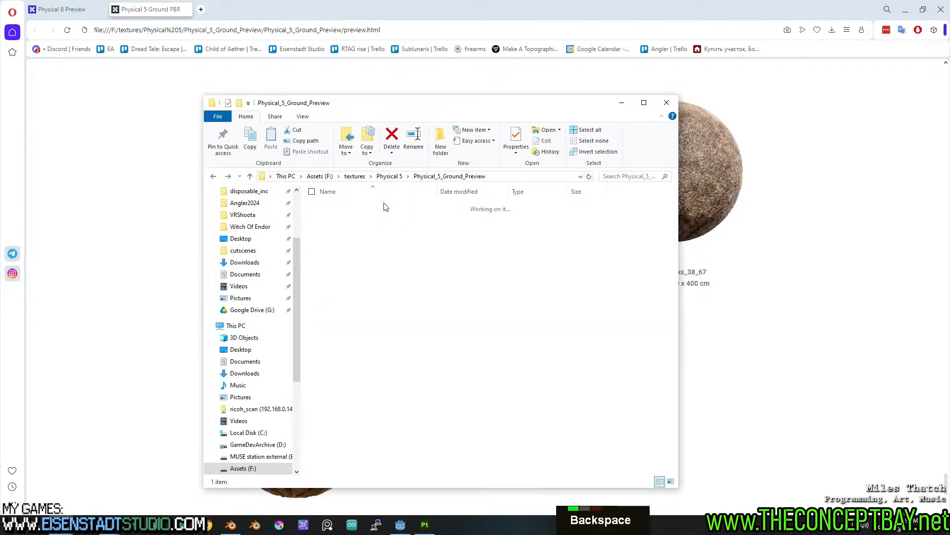
click(383, 177)
click(355, 177)
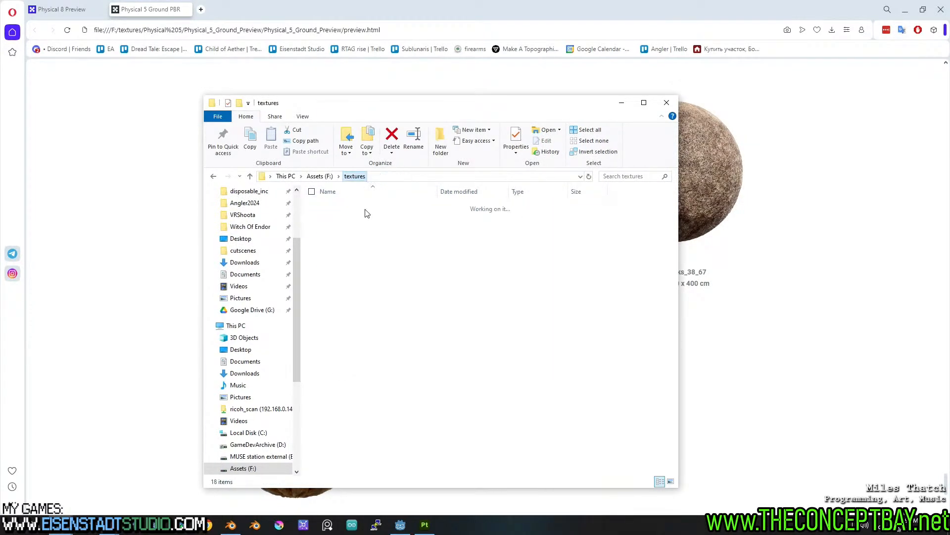
click(367, 292)
double_click(367, 298)
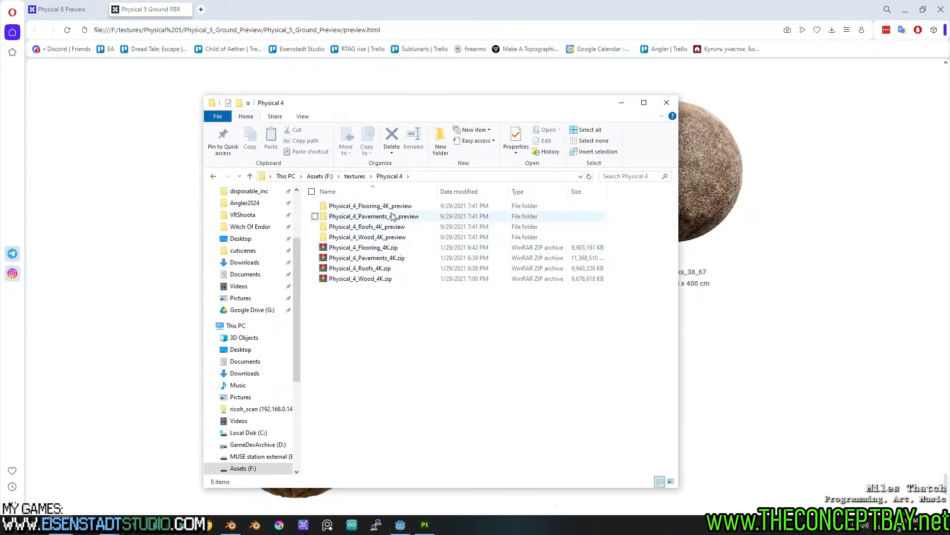
Step: Open Physical 4 Pavements PBR.html from the Physical_4_Pavements_4K_preview folder and look through its pavement material previews down to the end
double_click(392, 217)
click(366, 218)
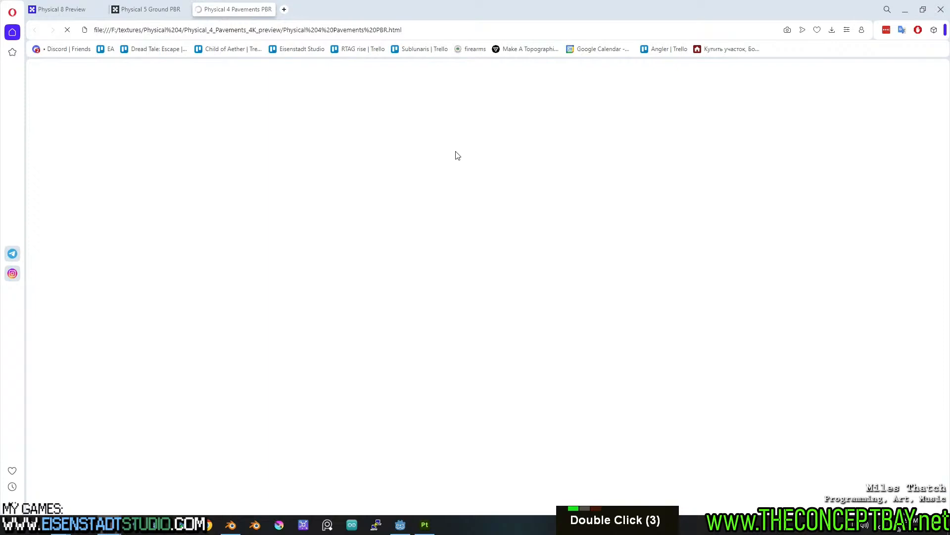
scroll(479, 239, down, 11)
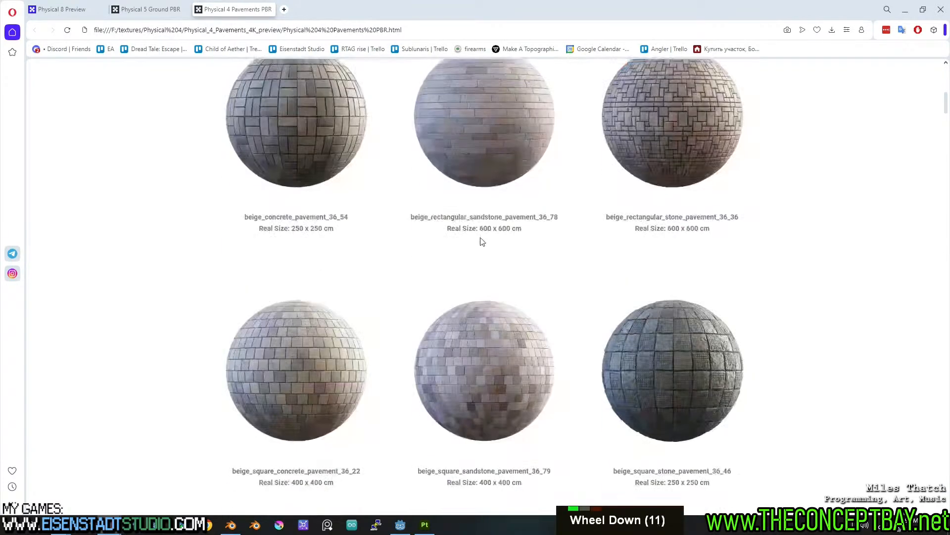
scroll(482, 241, down, 20)
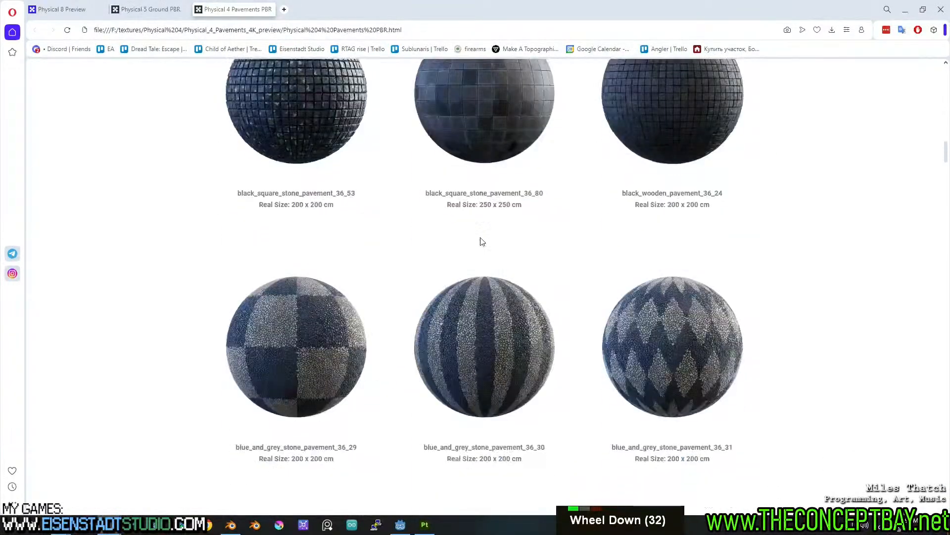
scroll(482, 242, down, 20)
scroll(482, 239, down, 20)
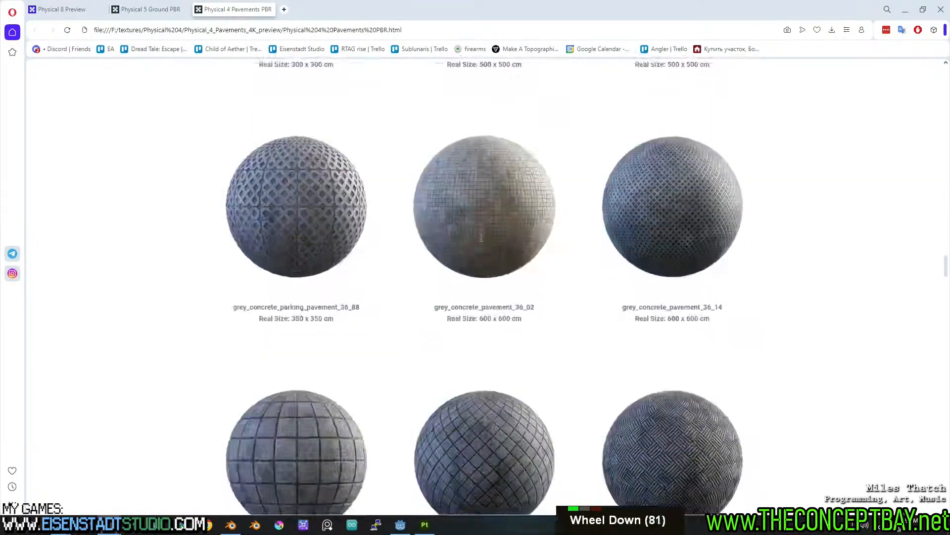
scroll(481, 238, down, 20)
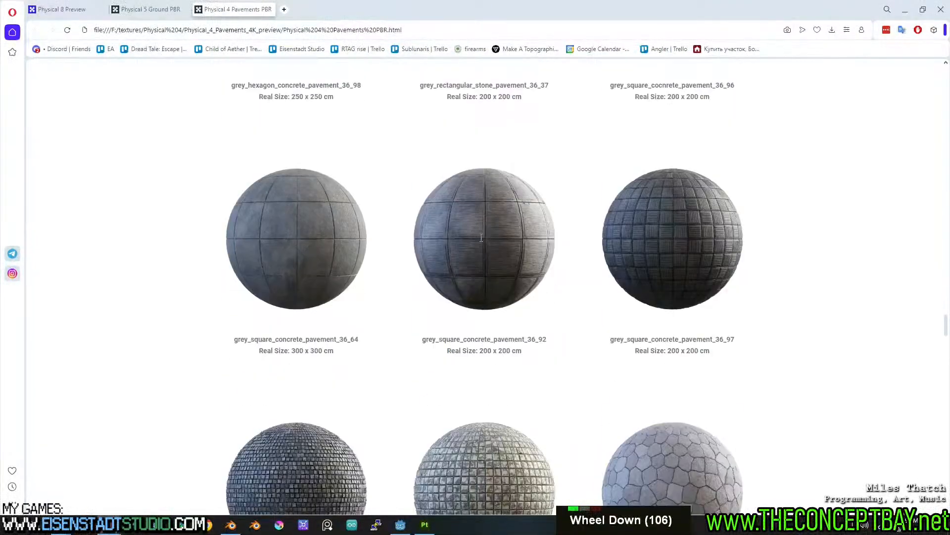
scroll(481, 238, down, 18)
scroll(483, 241, up, 5)
scroll(482, 241, up, 2)
scroll(482, 241, down, 16)
scroll(481, 242, down, 14)
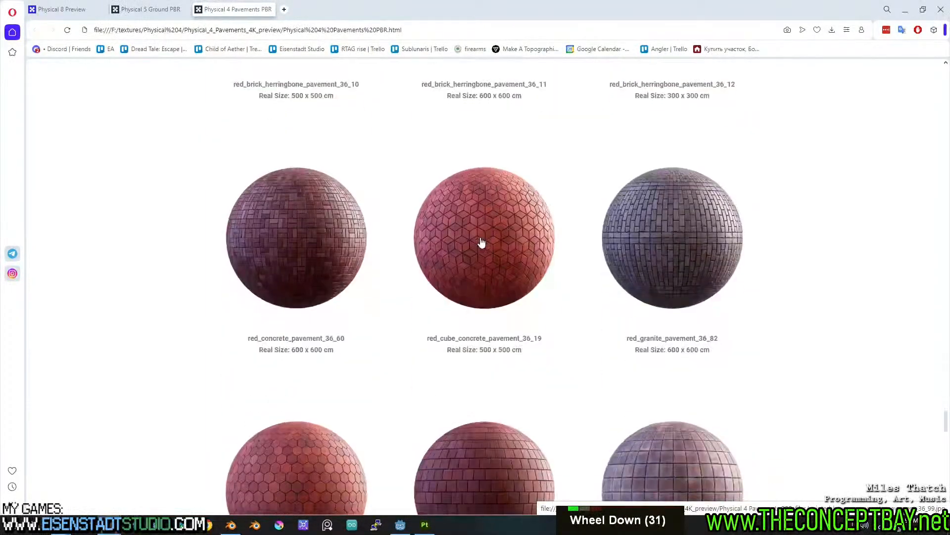
scroll(481, 242, down, 11)
scroll(482, 242, down, 13)
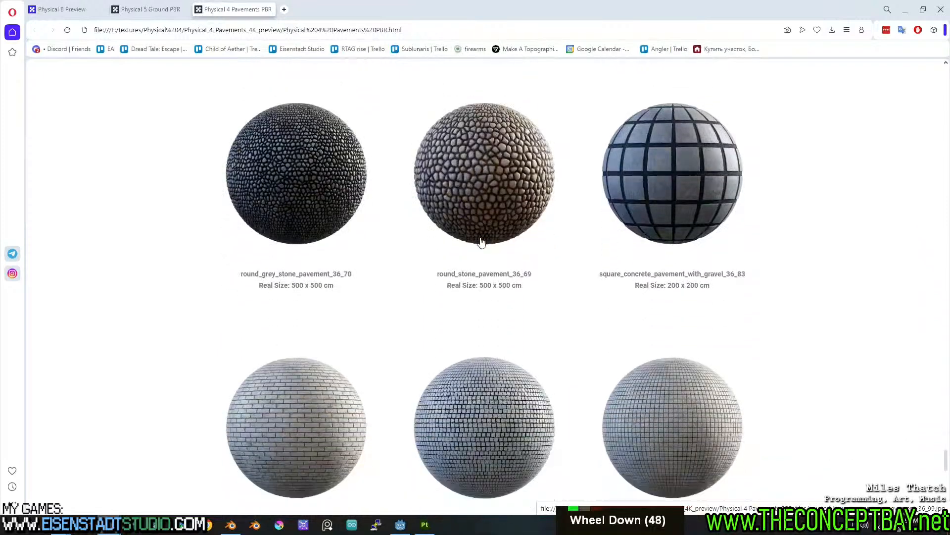
scroll(482, 242, down, 2)
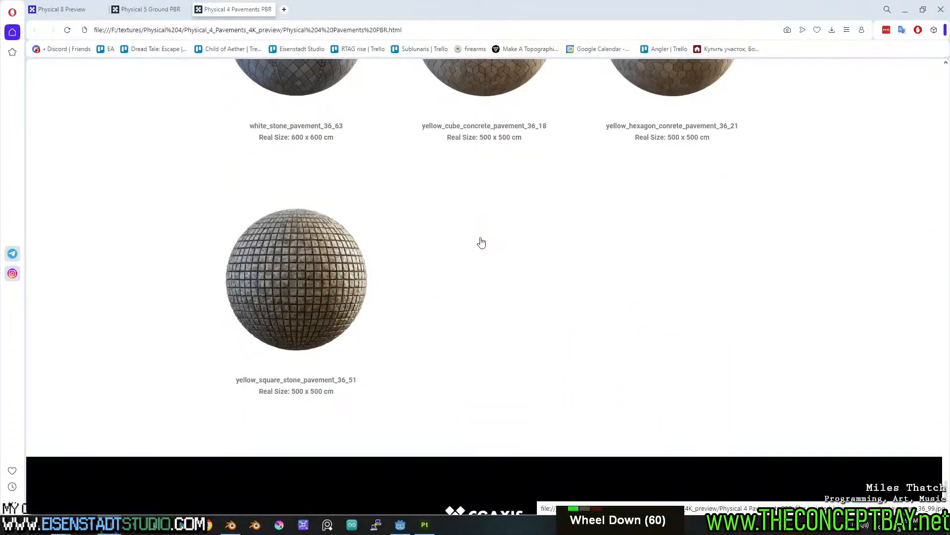
Step: Switch back to File Explorer, go to the Physical 3 folder and open preview.html from its Physical_3_Destruction_Preview folder in the browser
click(191, 484)
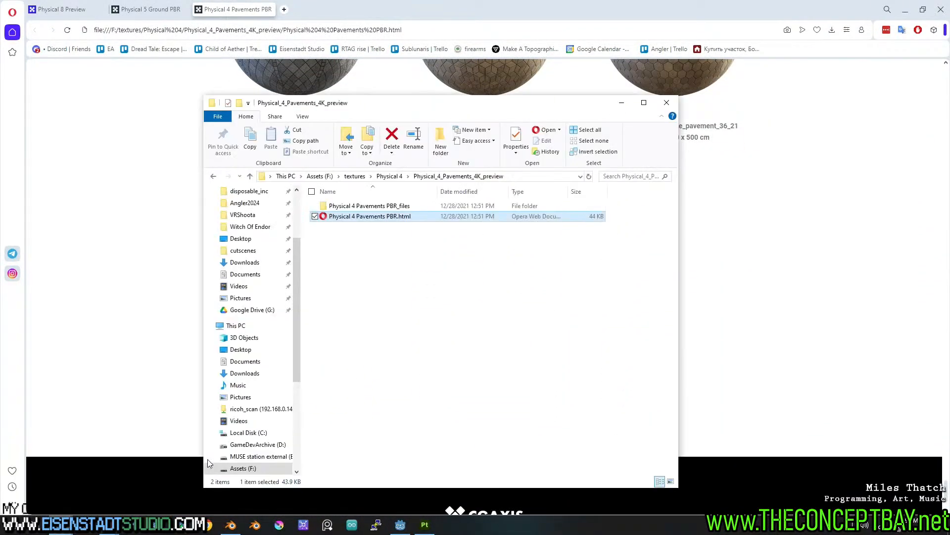
click(383, 176)
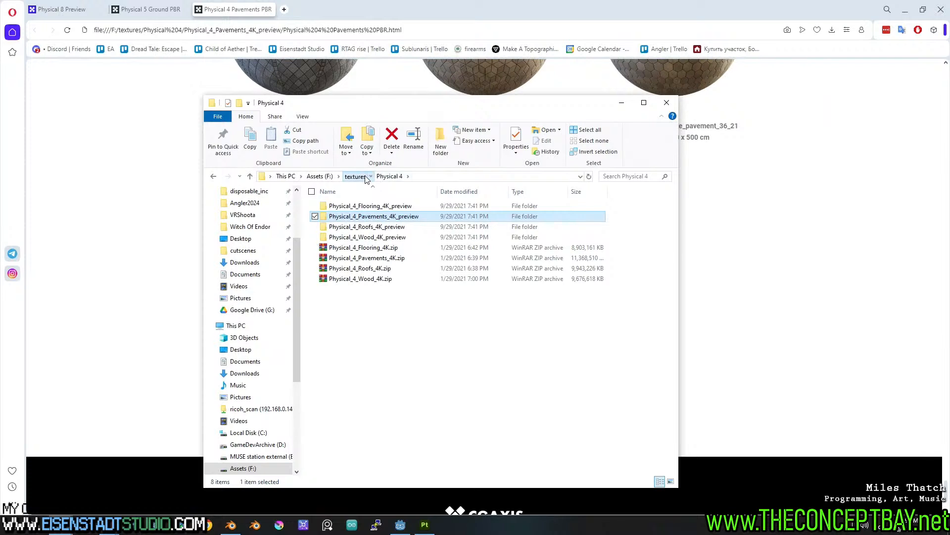
click(364, 177)
double_click(357, 289)
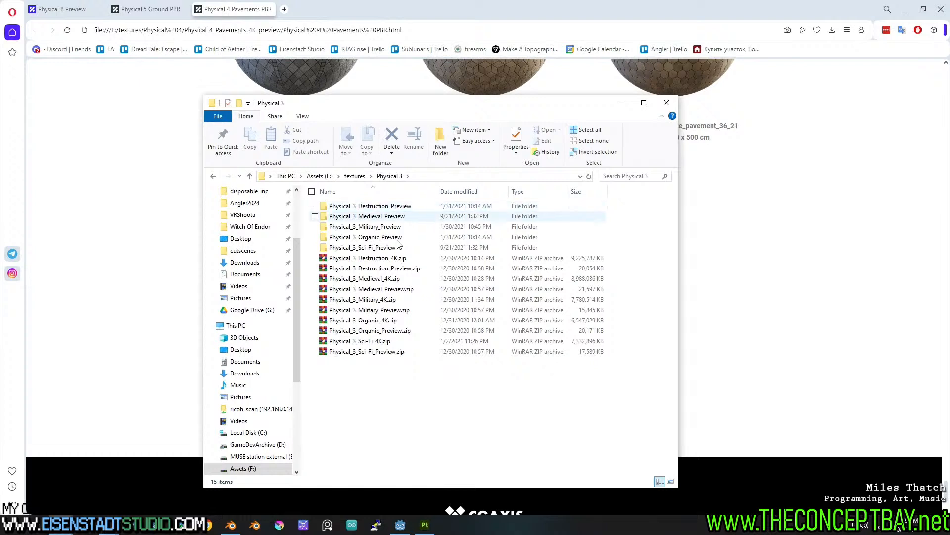
double_click(386, 208)
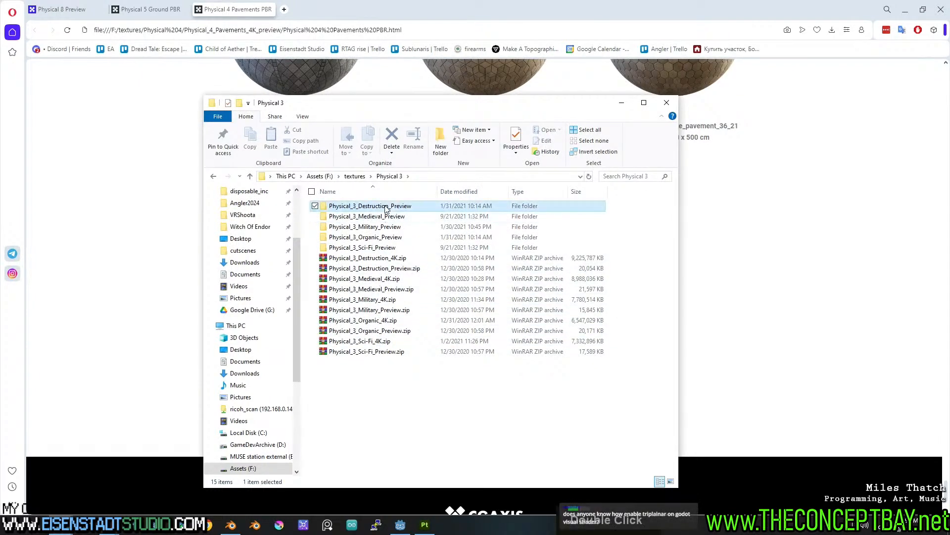
double_click(361, 207)
drag(349, 216, 367, 12)
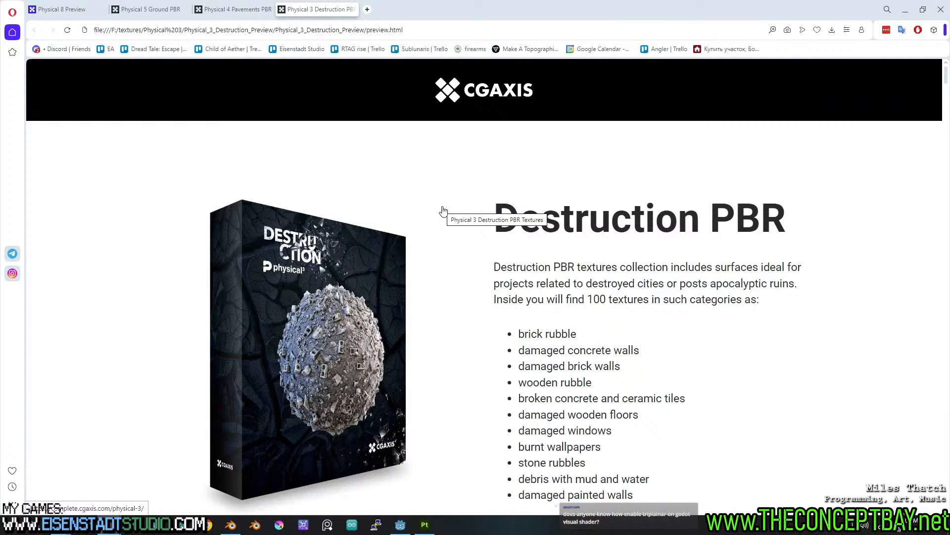
Step: Look through the Physical 3 Destruction PBR material previews down to the end for suitable rubble, concrete and damaged-pavement textures
scroll(443, 211, down, 13)
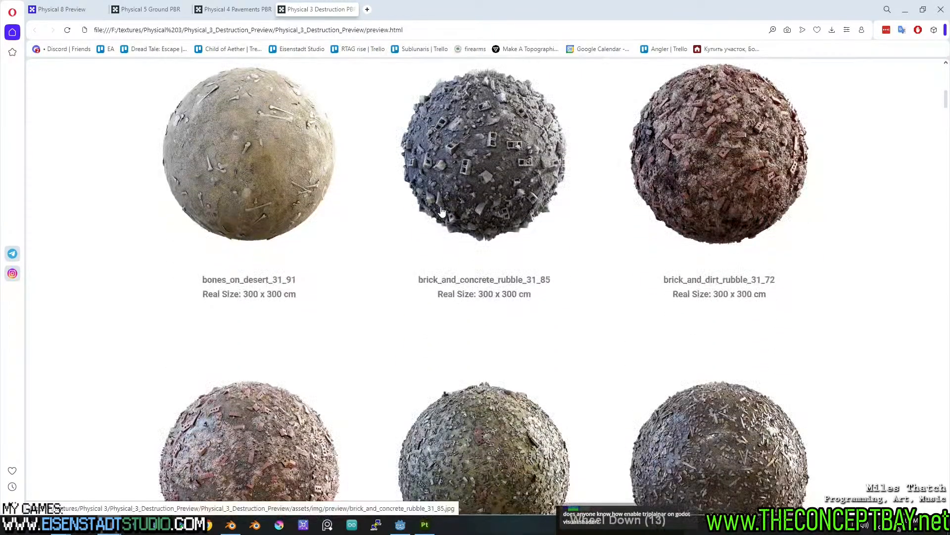
scroll(443, 210, down, 18)
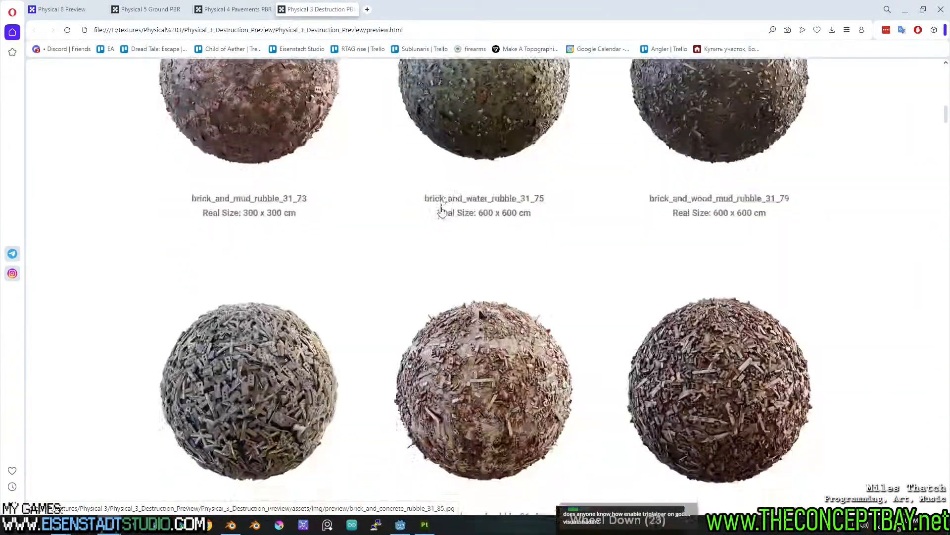
scroll(442, 211, down, 7)
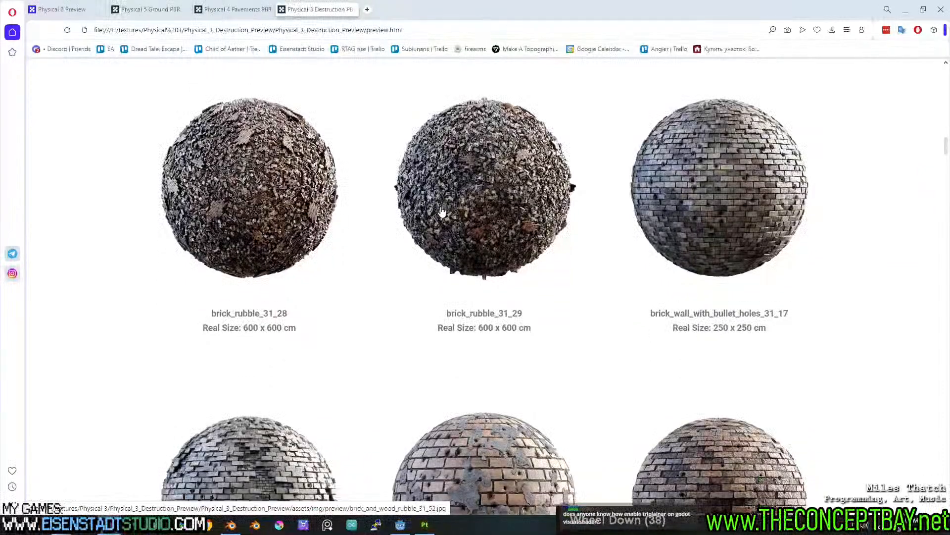
scroll(442, 210, down, 12)
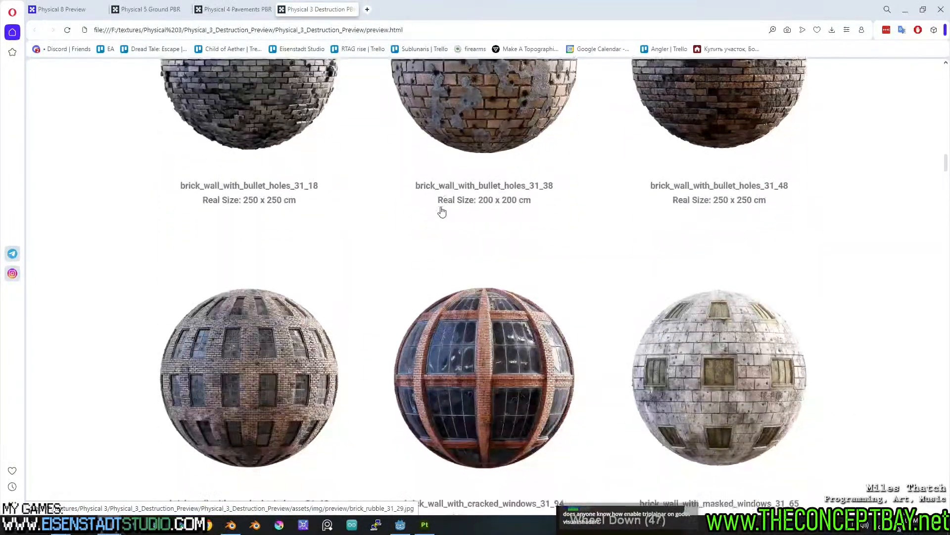
scroll(442, 211, down, 1)
scroll(442, 211, down, 6)
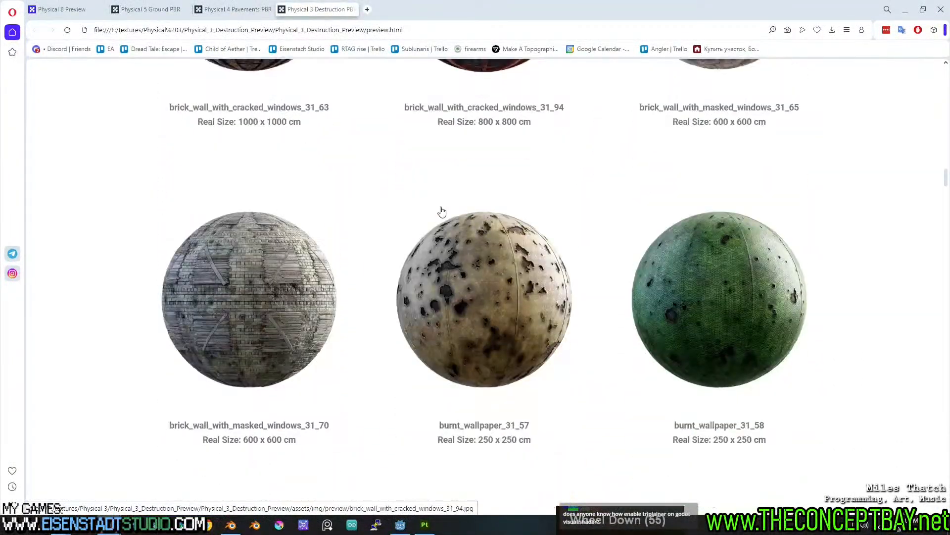
scroll(442, 211, down, 5)
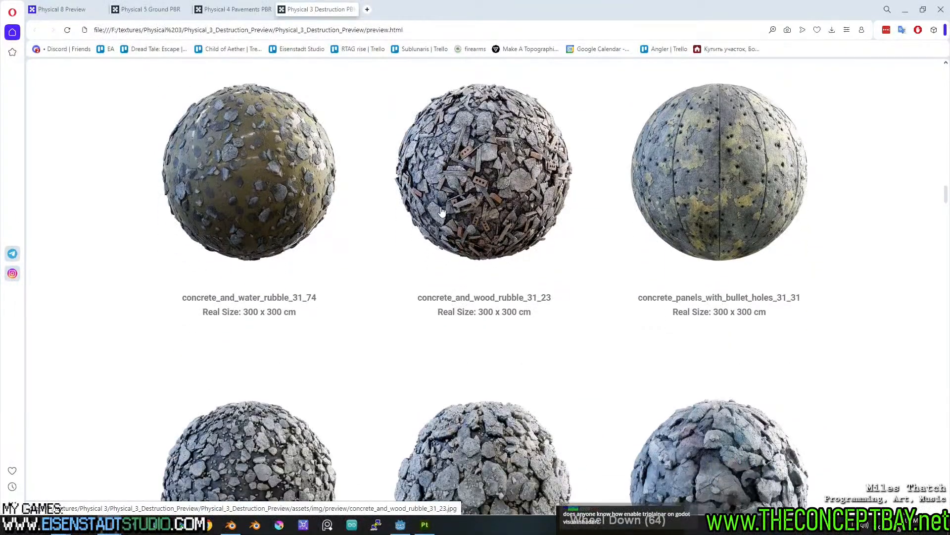
scroll(442, 210, down, 6)
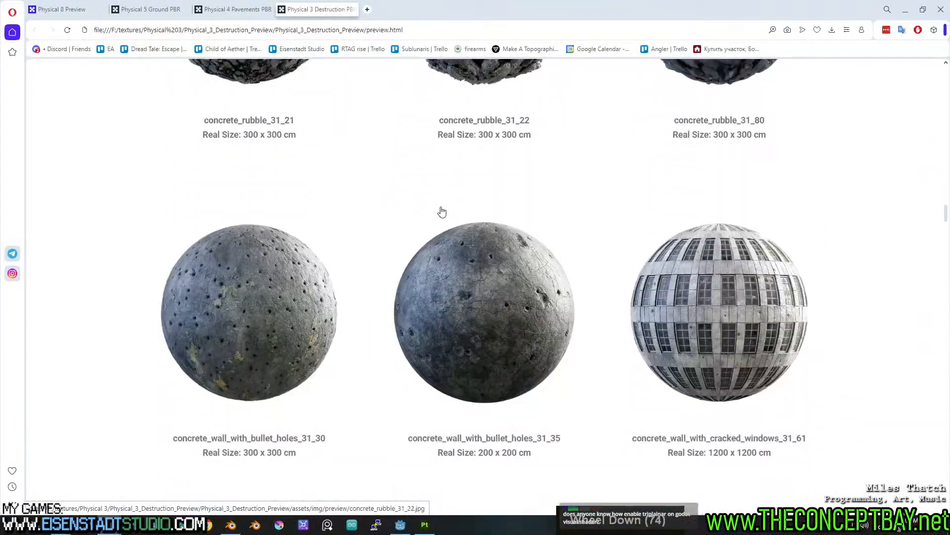
scroll(442, 211, down, 4)
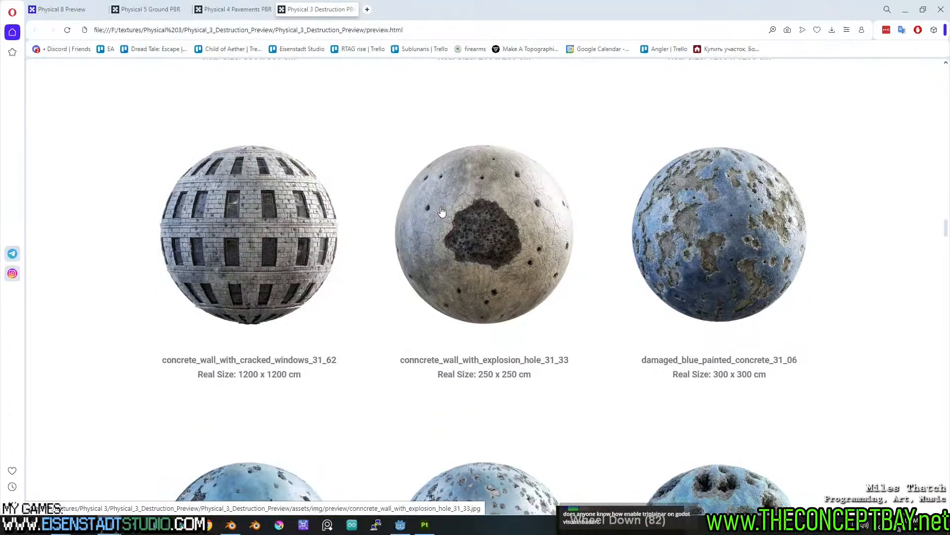
scroll(442, 211, down, 11)
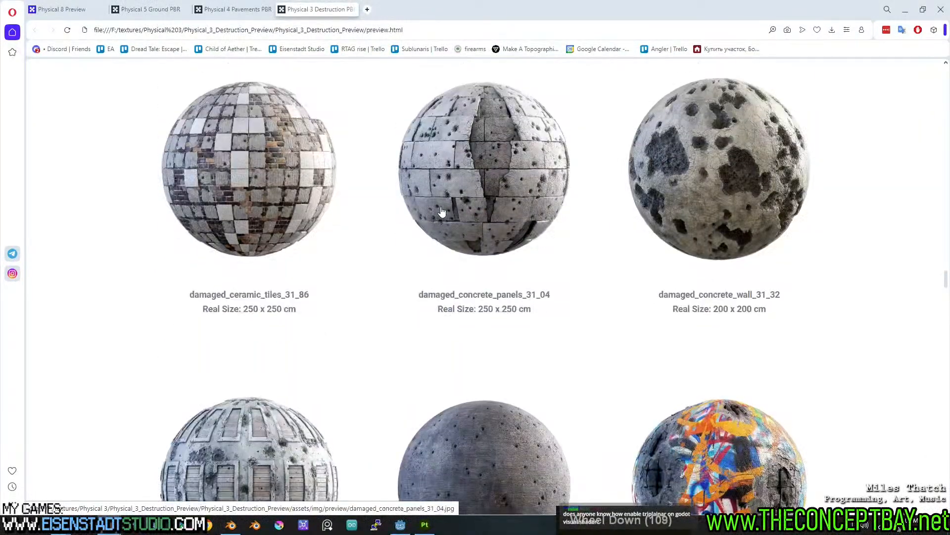
scroll(442, 211, down, 14)
scroll(442, 211, down, 10)
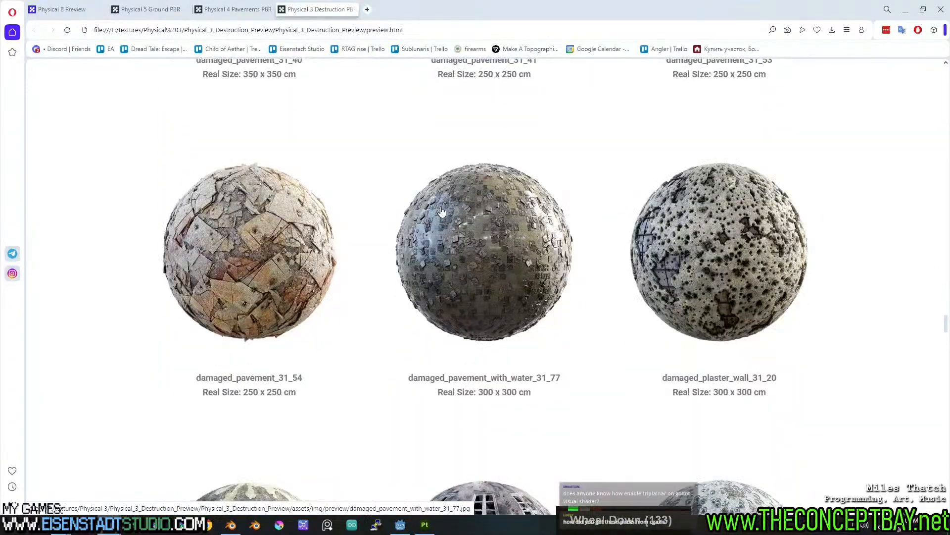
scroll(442, 211, down, 1)
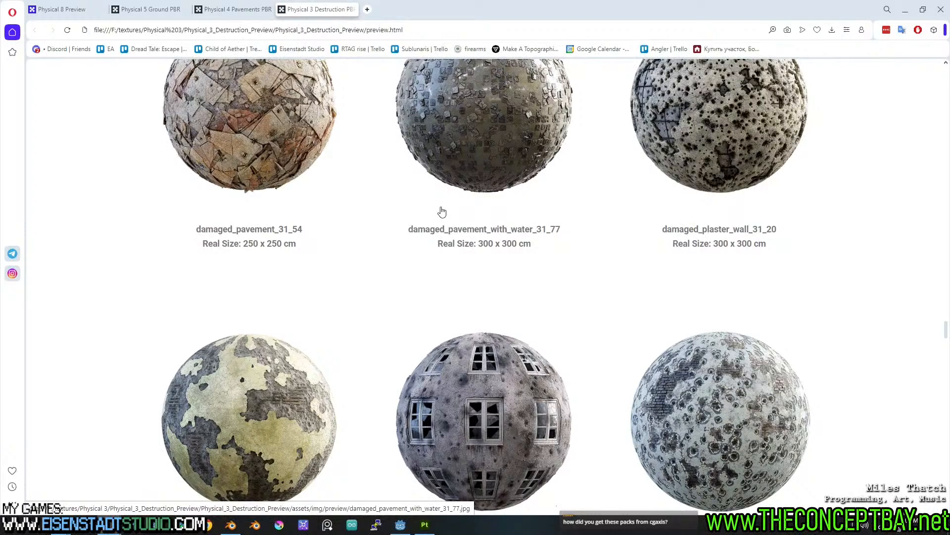
scroll(438, 216, down, 3)
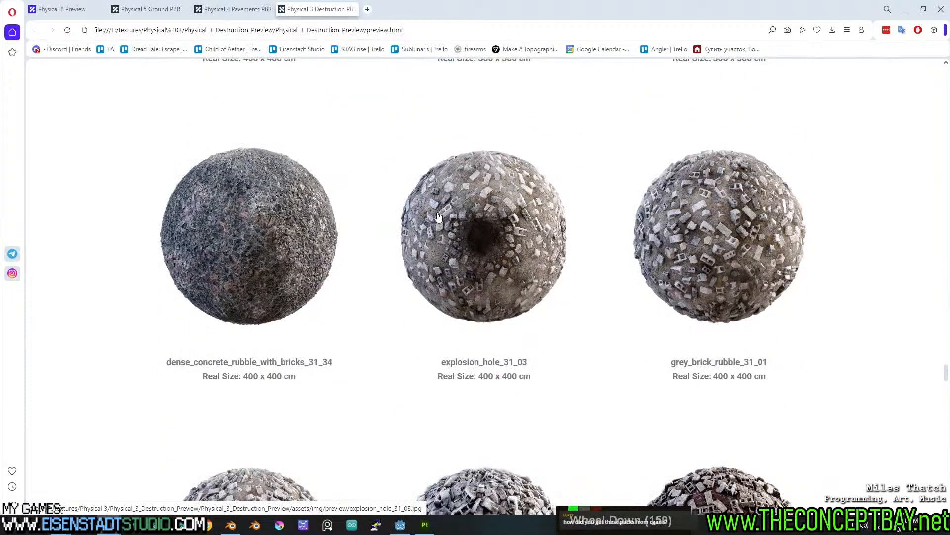
scroll(439, 216, down, 1)
scroll(438, 216, down, 13)
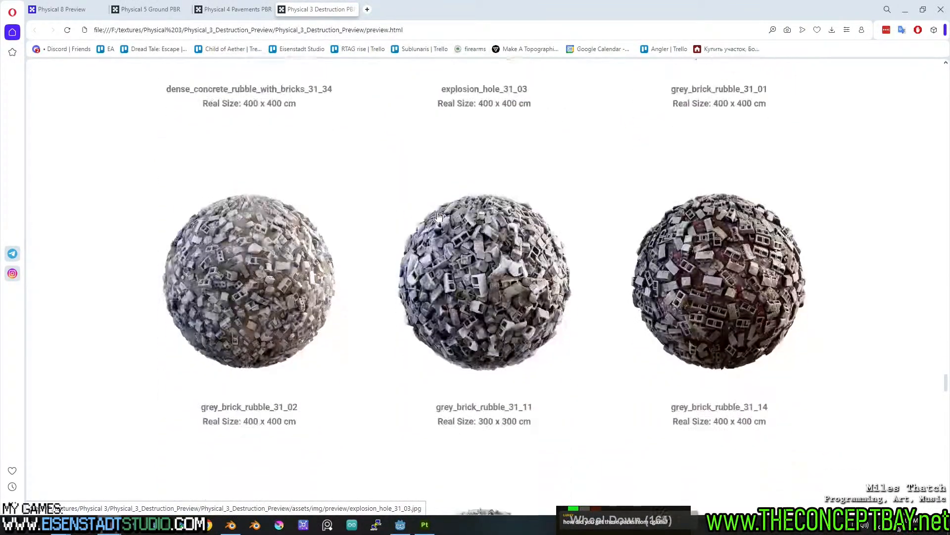
scroll(438, 216, down, 12)
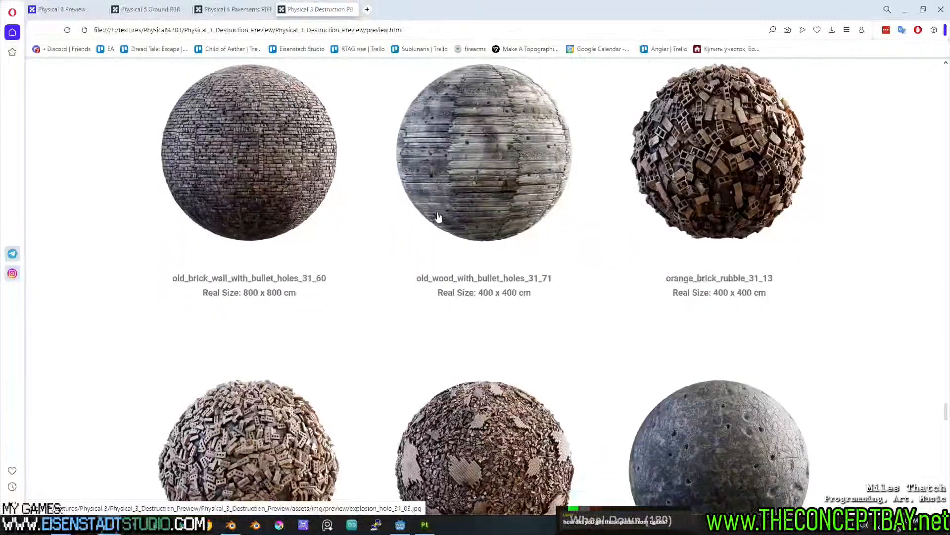
scroll(439, 216, down, 2)
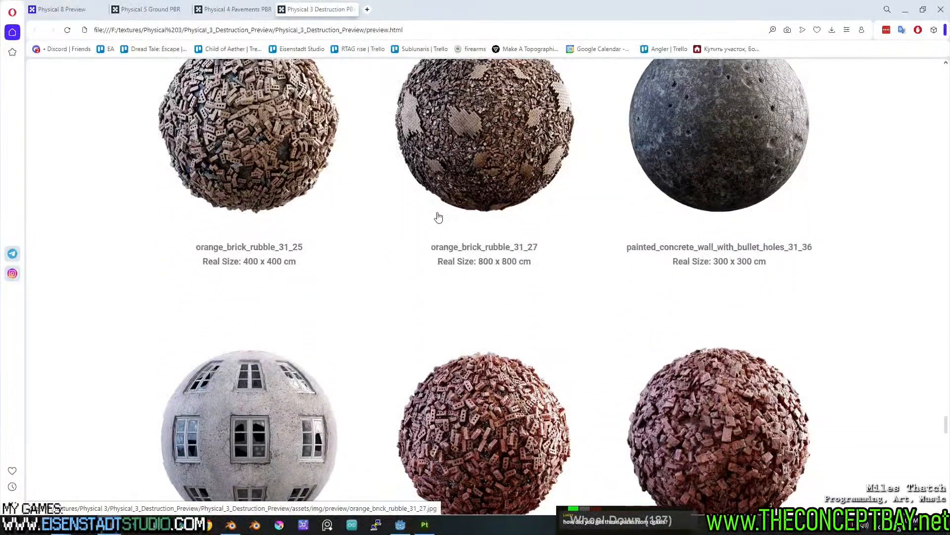
scroll(439, 216, down, 18)
scroll(438, 216, down, 11)
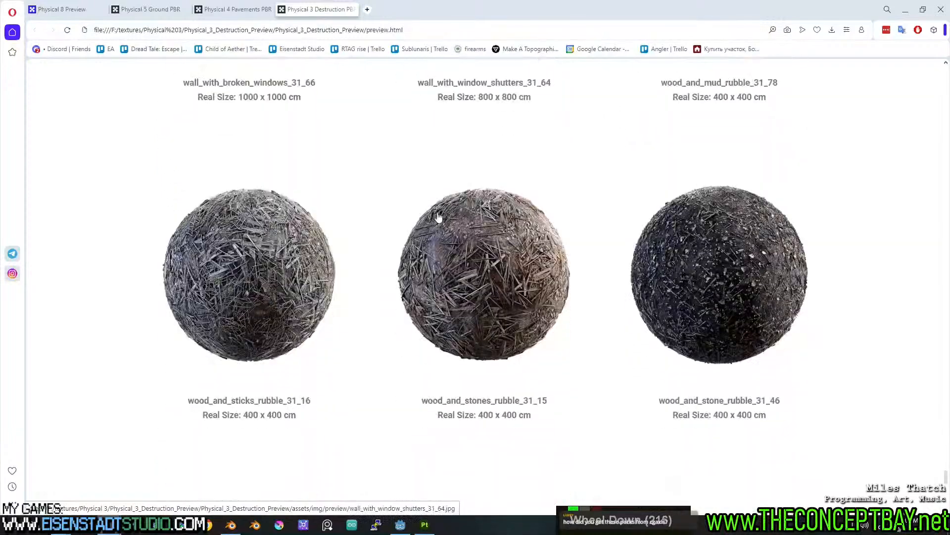
scroll(438, 217, down, 1)
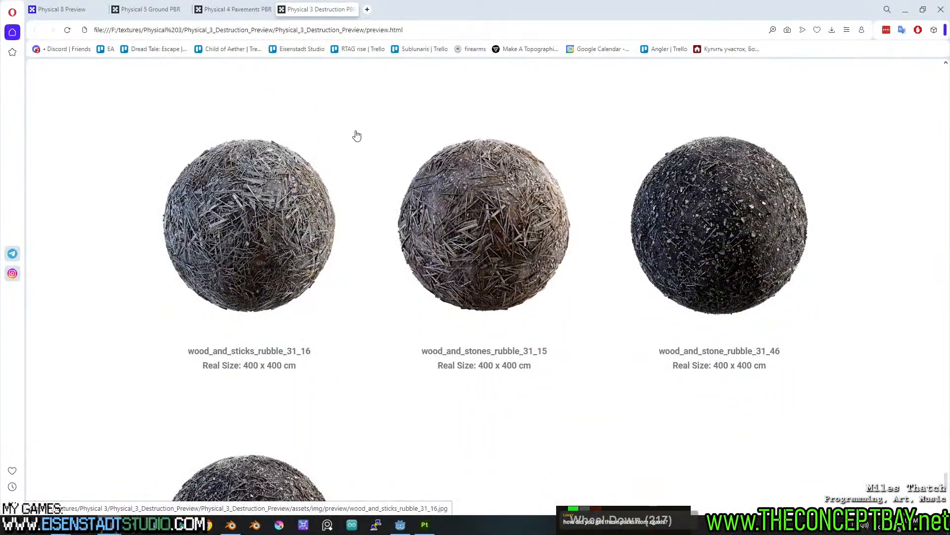
scroll(357, 136, down, 7)
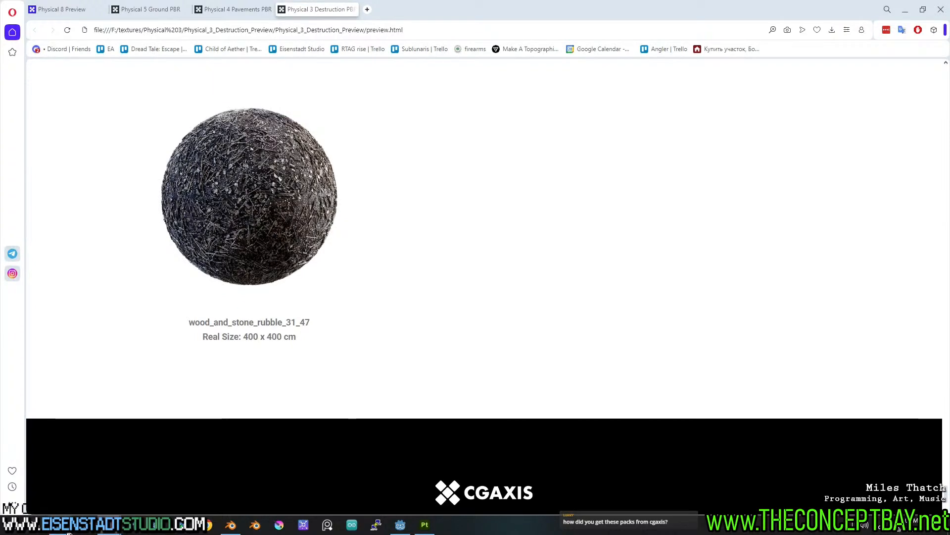
Step: Return to the textures folder in File Explorer and open the Physical 2 folder
click(194, 473)
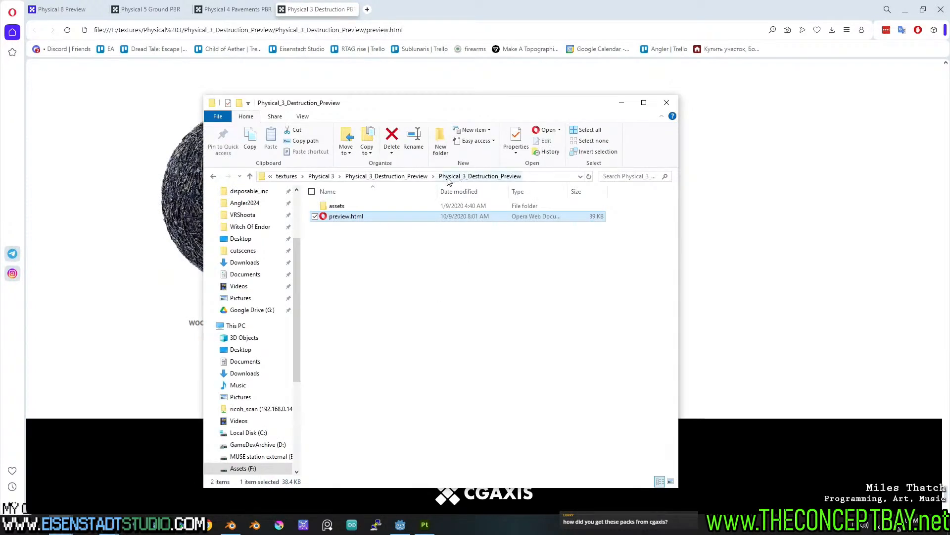
click(424, 177)
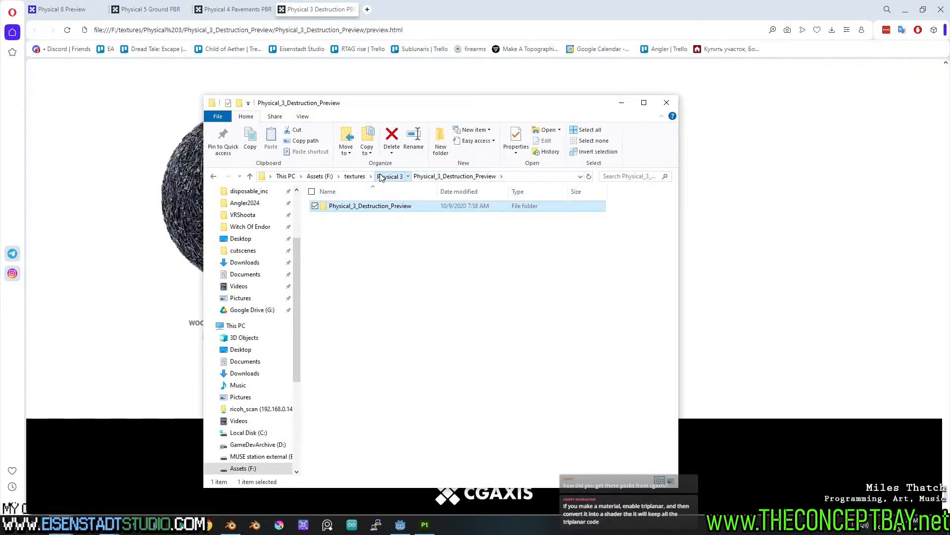
click(391, 176)
click(355, 177)
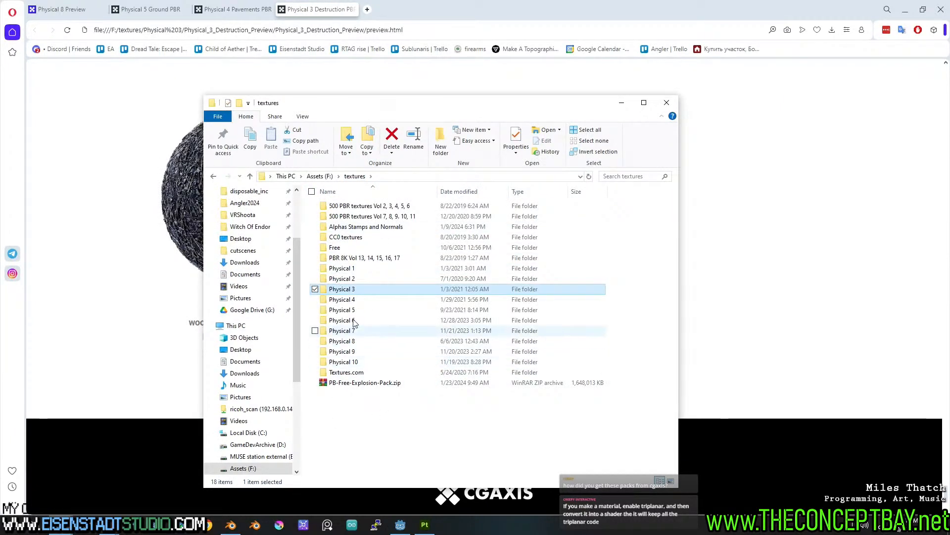
double_click(347, 278)
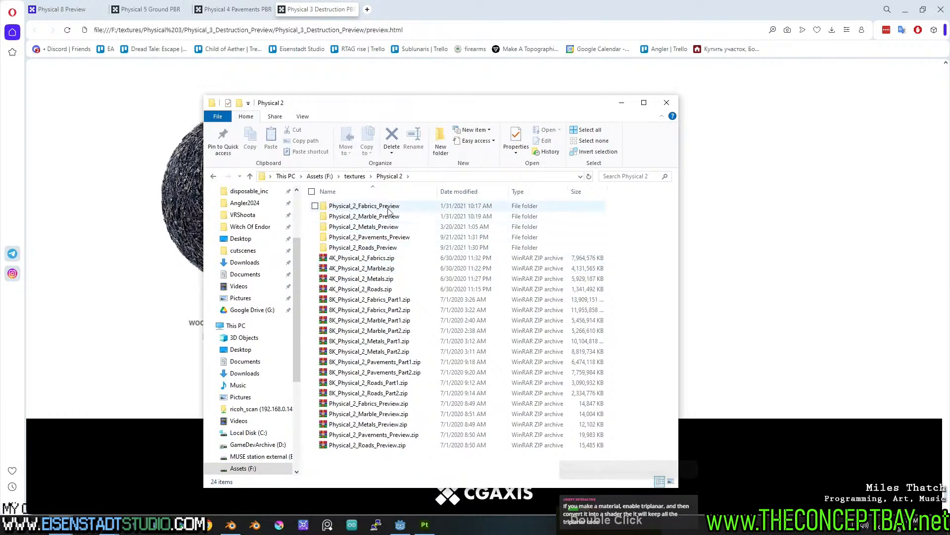
Step: Open preview.html from the nested Physical_2_Roads_Preview folder in the browser
click(391, 237)
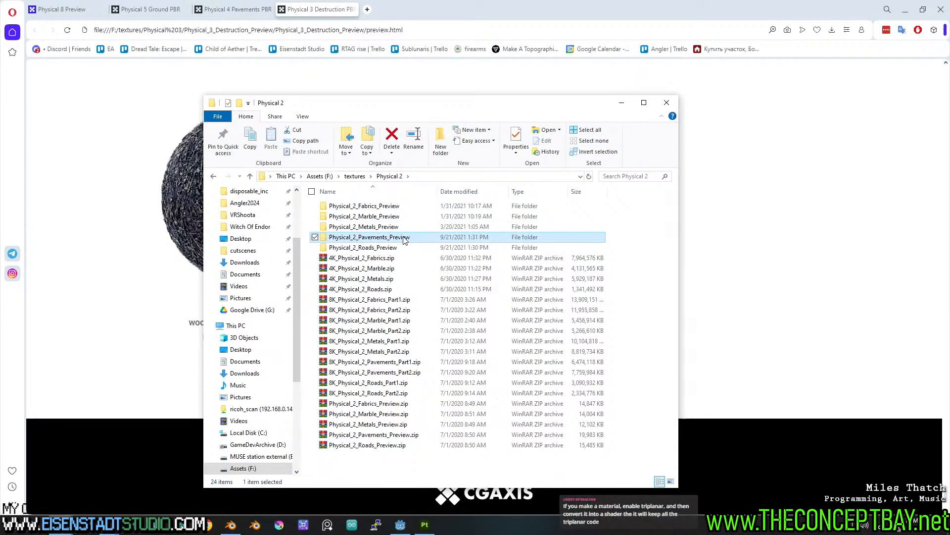
click(396, 248)
double_click(397, 248)
double_click(376, 217)
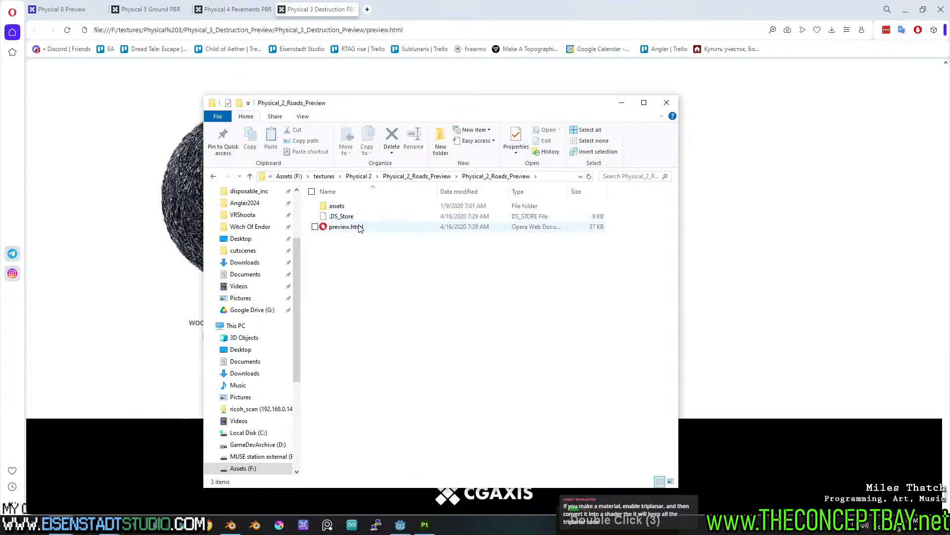
double_click(347, 227)
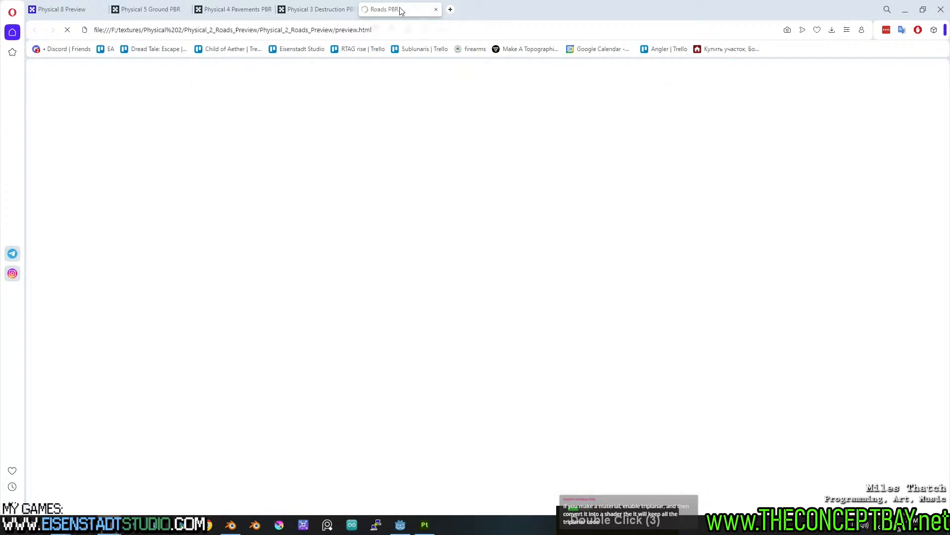
Step: Look through the Roads PBR material previews from the concrete and damaged roads down to the snowy roads for suitable asphalt textures
scroll(346, 242, down, 17)
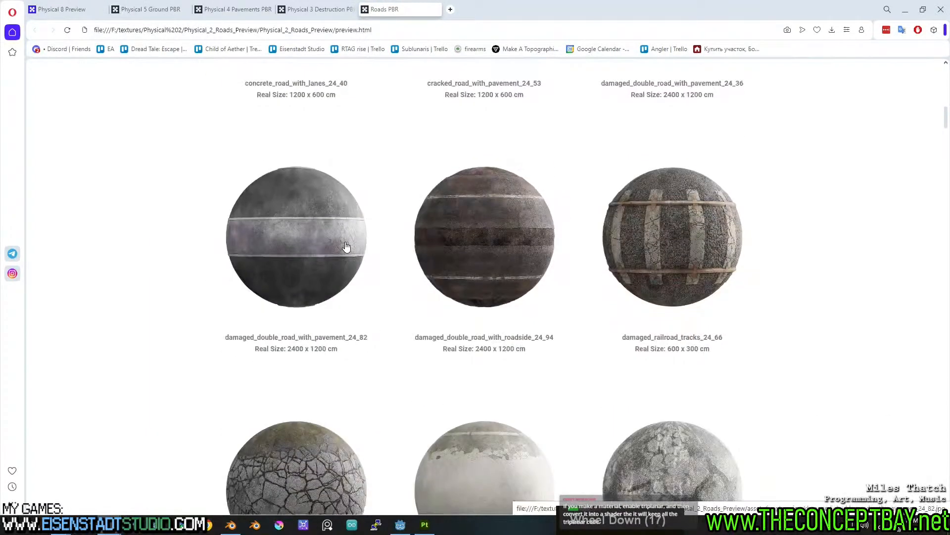
scroll(347, 247, down, 9)
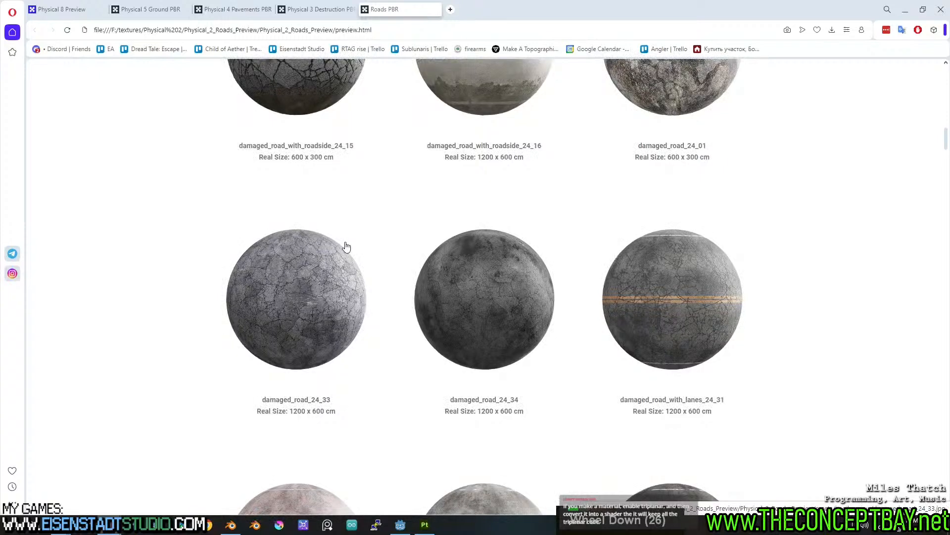
scroll(346, 247, down, 2)
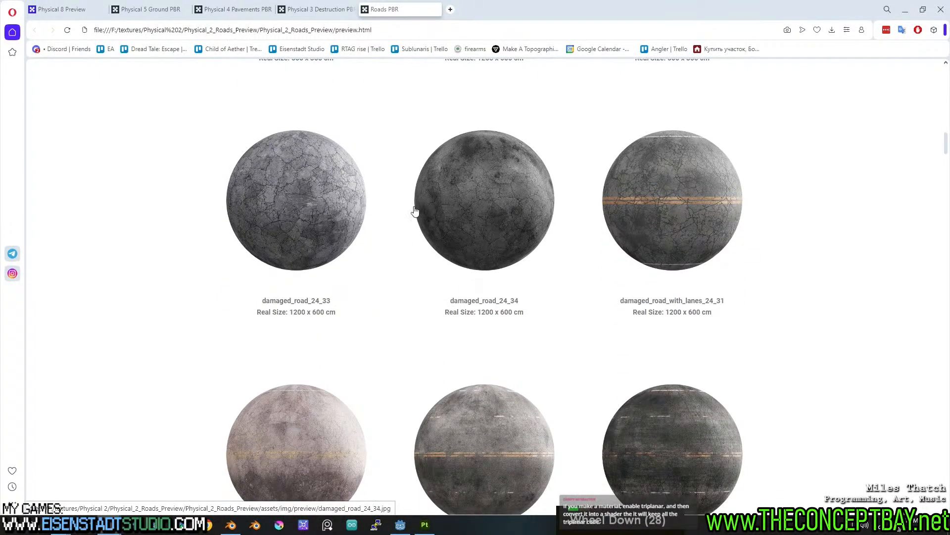
scroll(368, 208, down, 8)
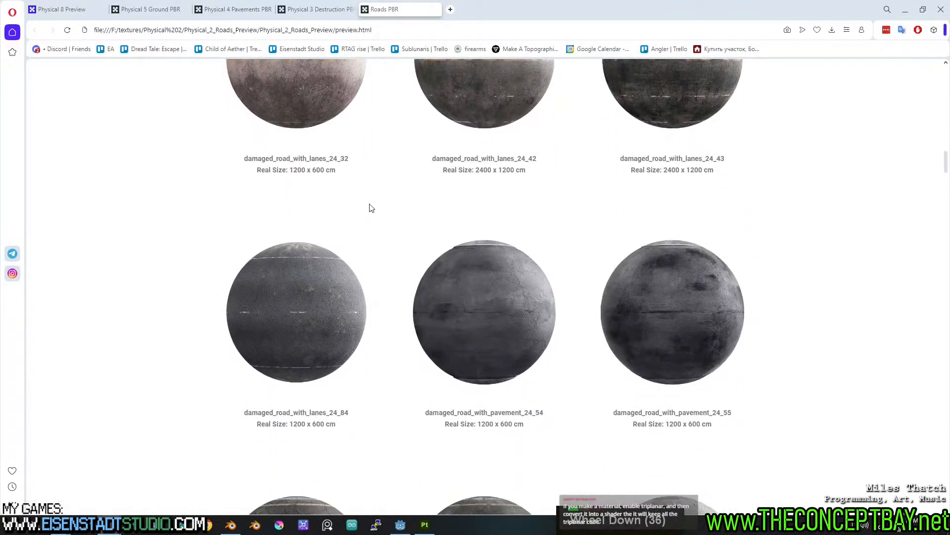
scroll(371, 211, down, 14)
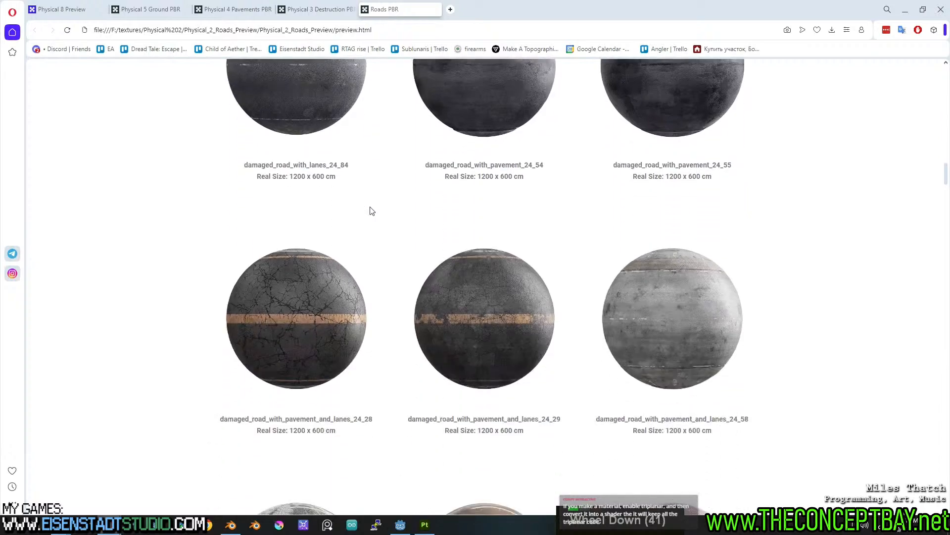
scroll(372, 211, down, 12)
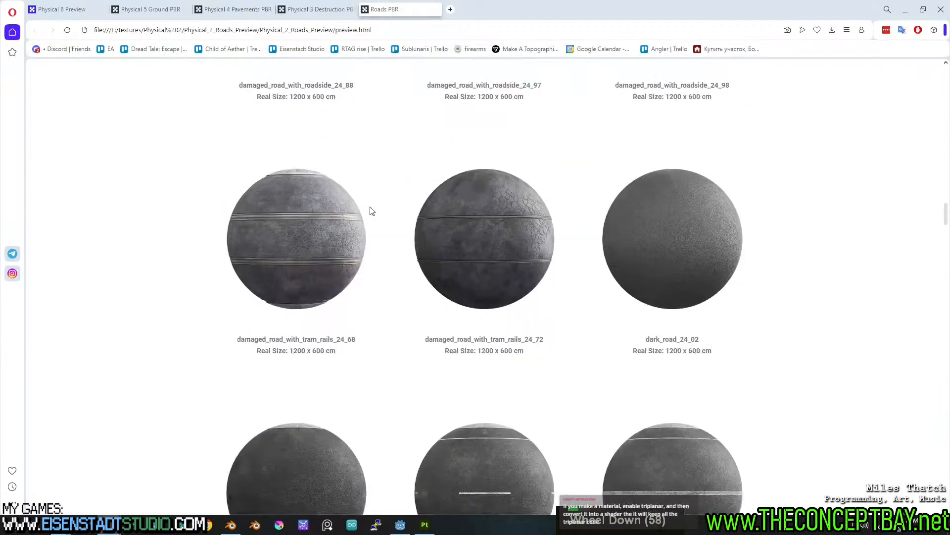
scroll(371, 212, down, 9)
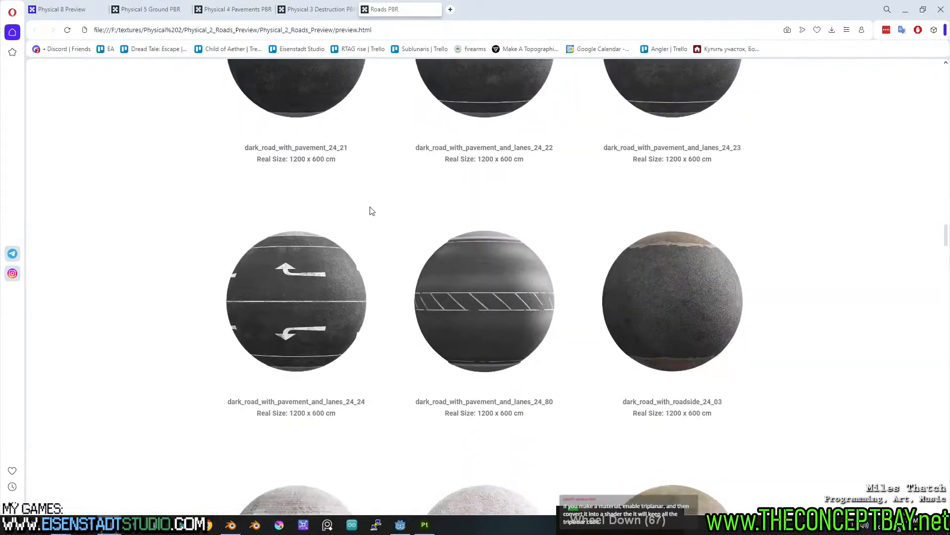
scroll(371, 211, down, 10)
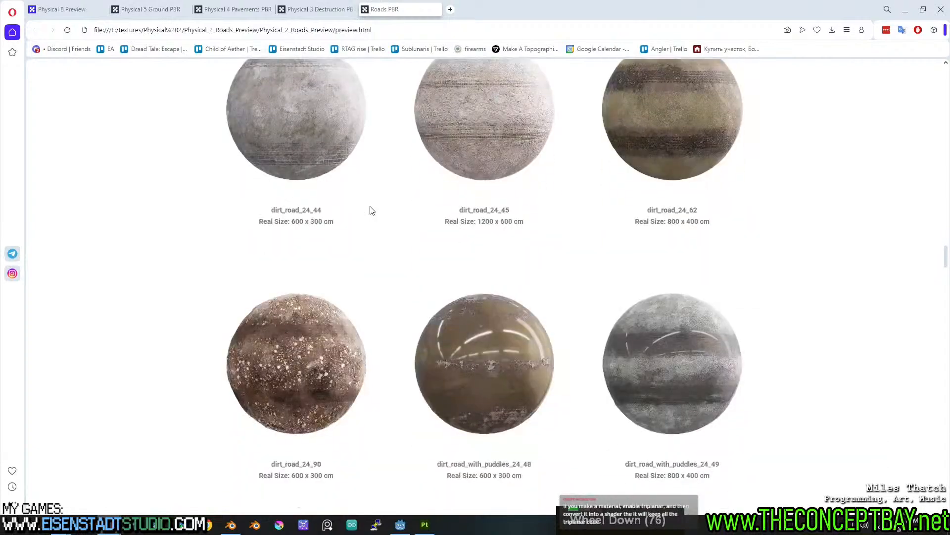
scroll(371, 211, down, 12)
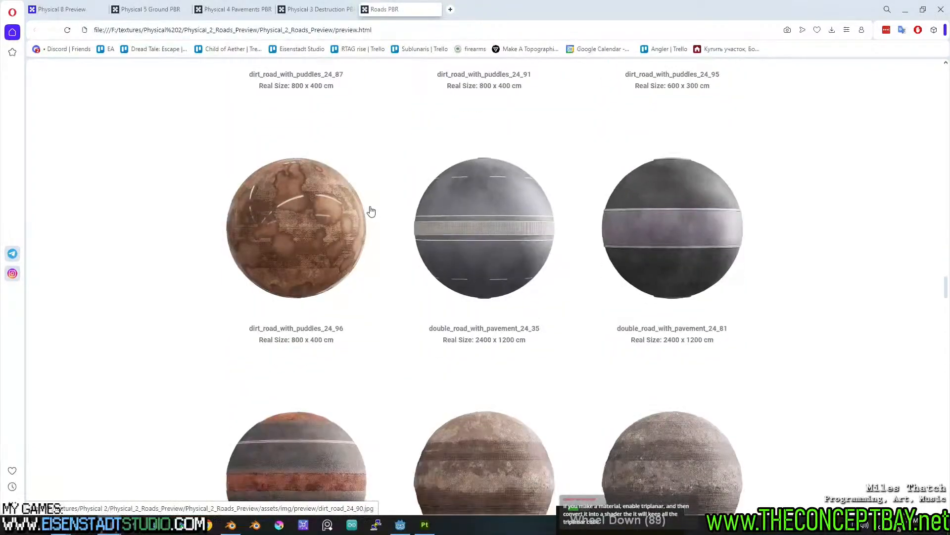
scroll(372, 211, down, 5)
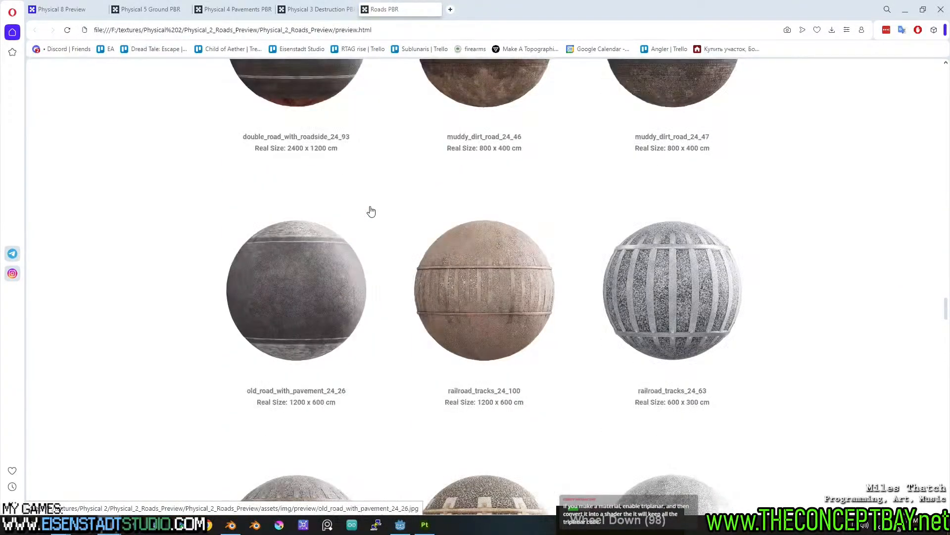
scroll(371, 212, down, 17)
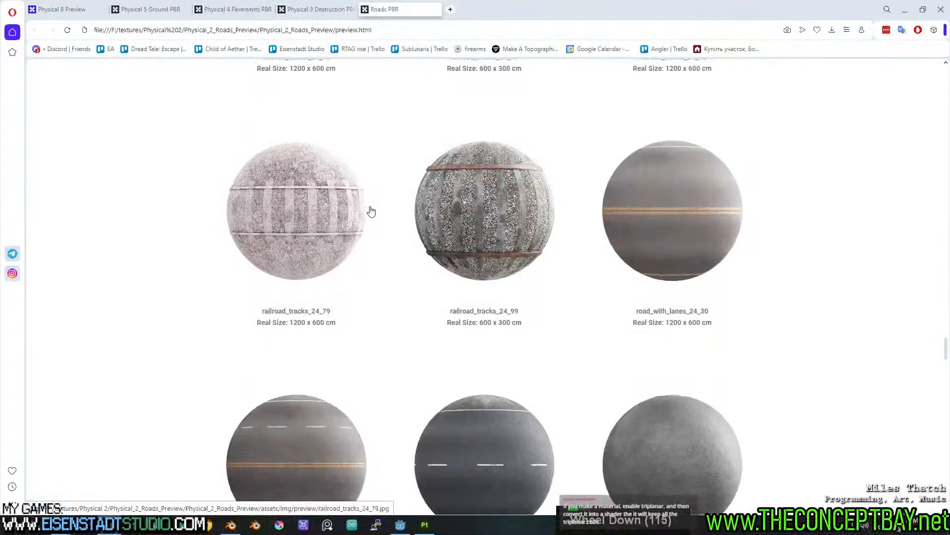
scroll(371, 212, down, 14)
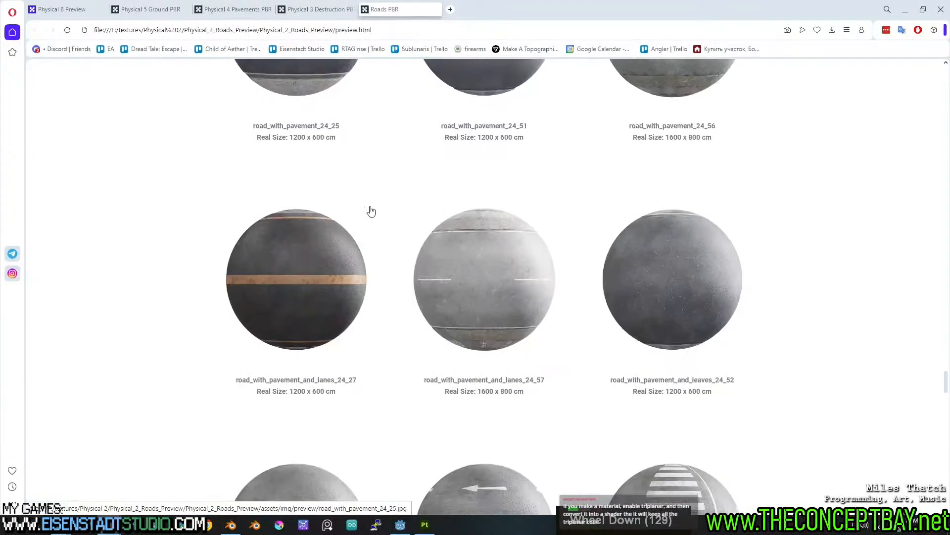
scroll(372, 212, down, 12)
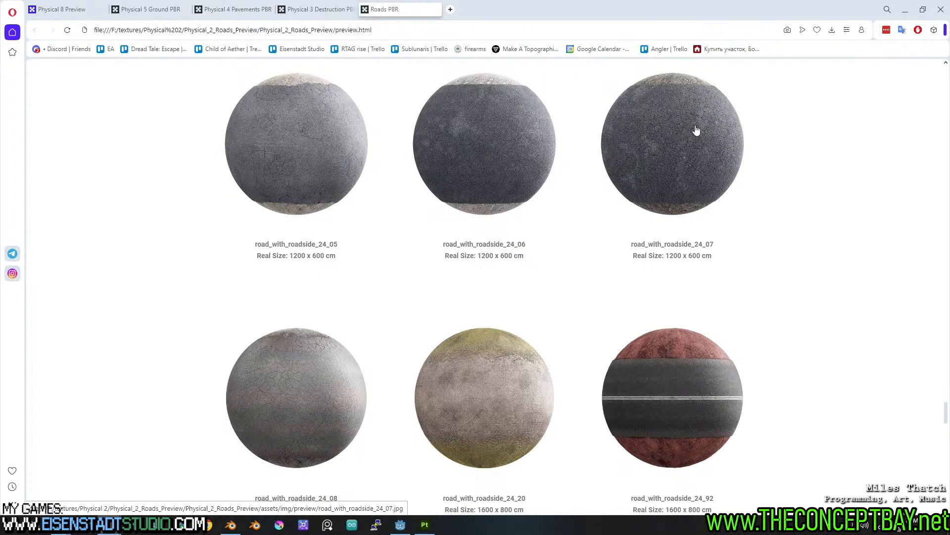
scroll(658, 239, down, 15)
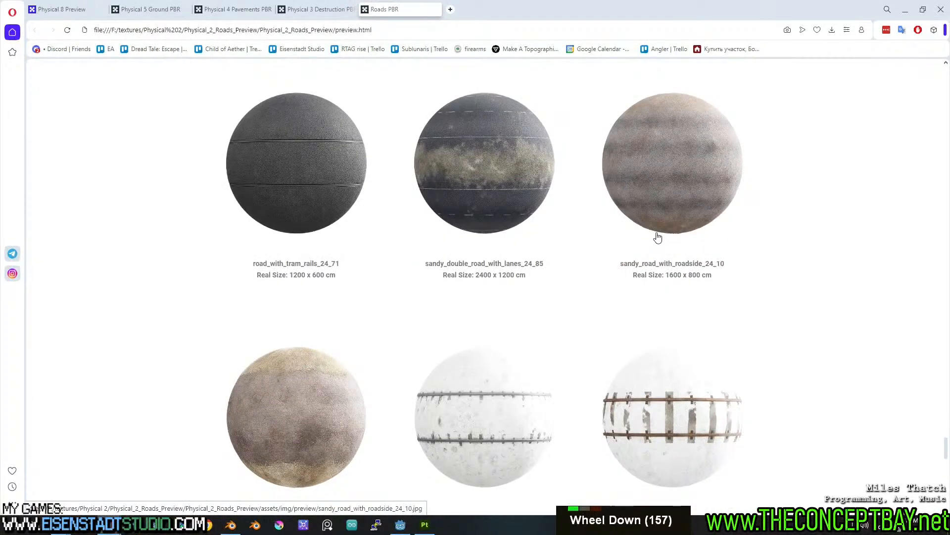
scroll(657, 239, down, 4)
scroll(658, 239, up, 4)
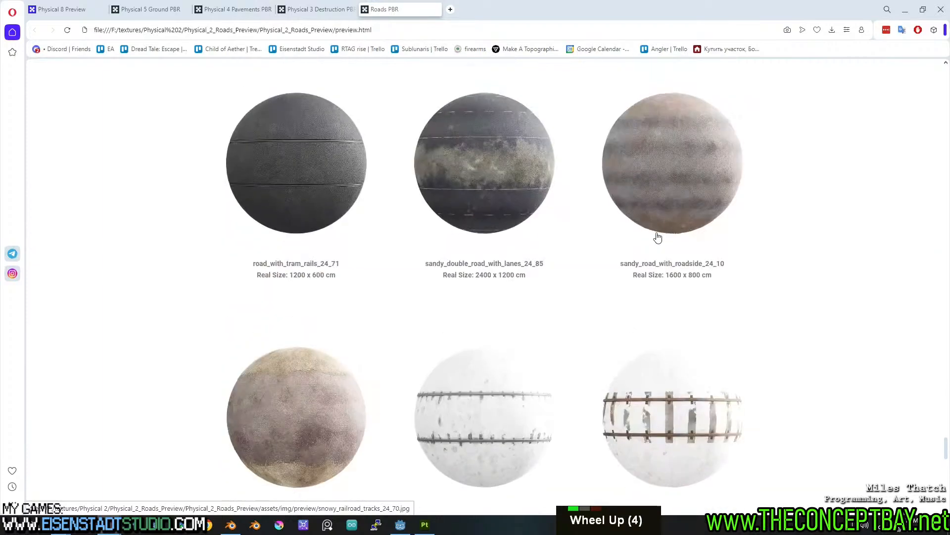
scroll(658, 239, down, 17)
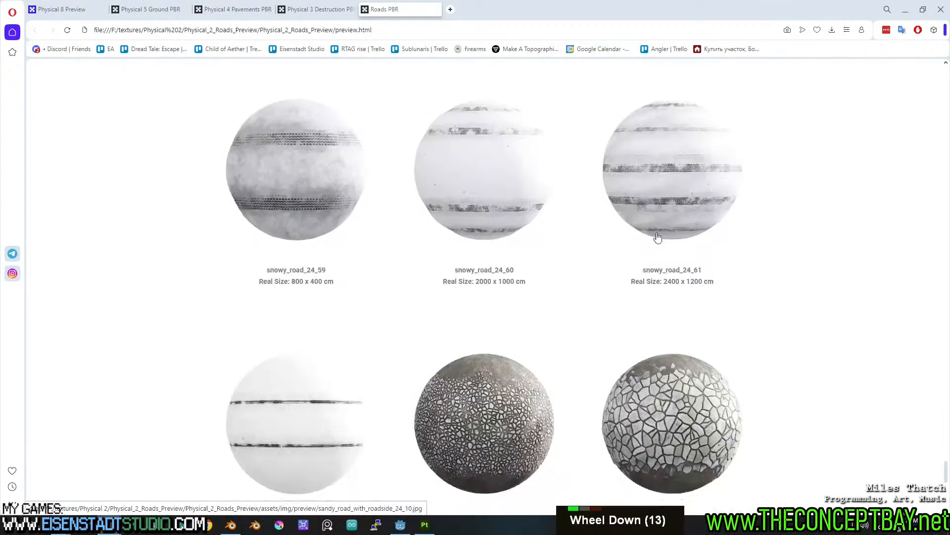
Step: Go back up through the Roads PBR previews to the damaged roads with puddles and roadsides, comparing the pavement, dirt and dark road materials
scroll(658, 237, up, 20)
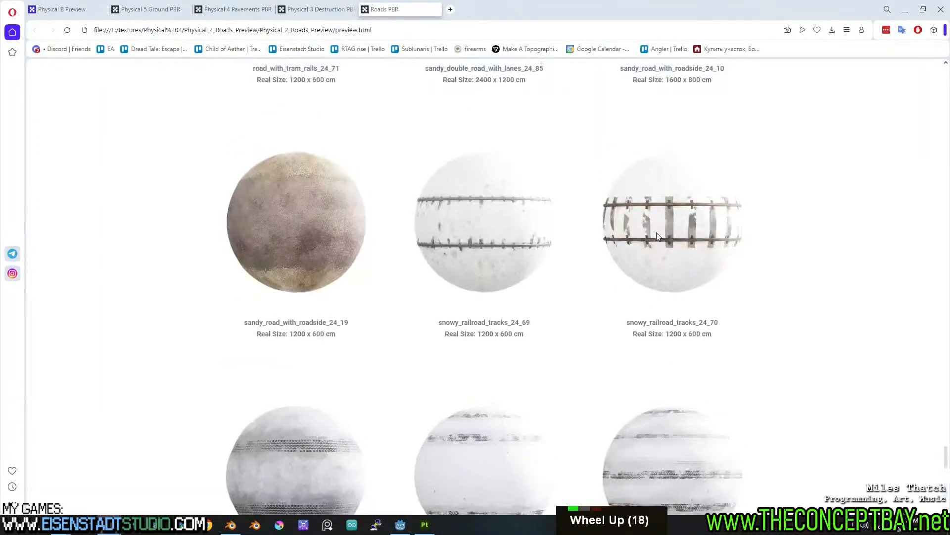
scroll(657, 237, up, 9)
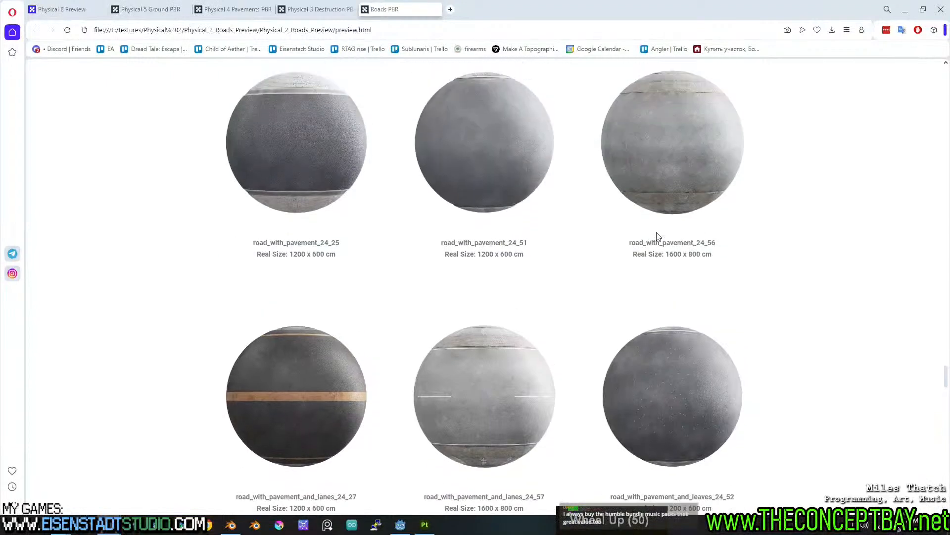
scroll(658, 237, up, 4)
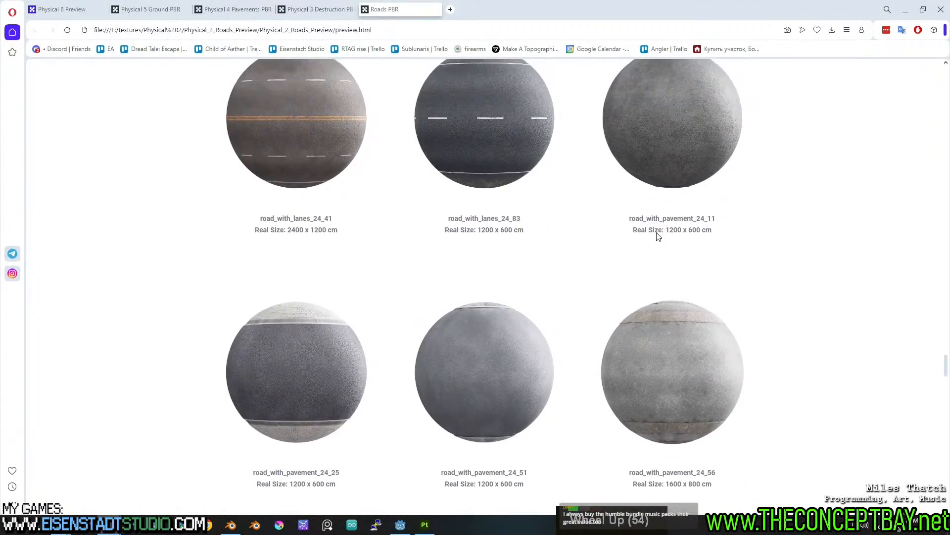
scroll(657, 233, up, 11)
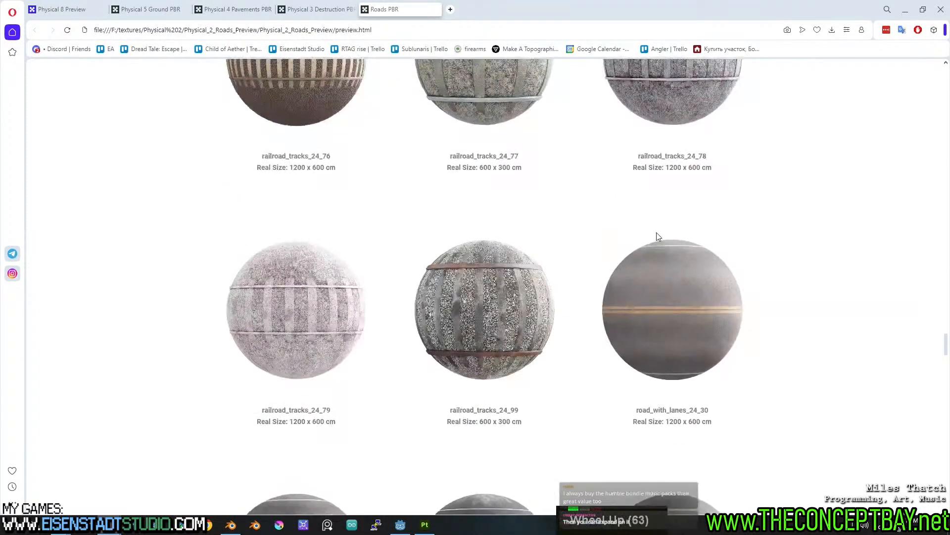
scroll(657, 235, up, 1)
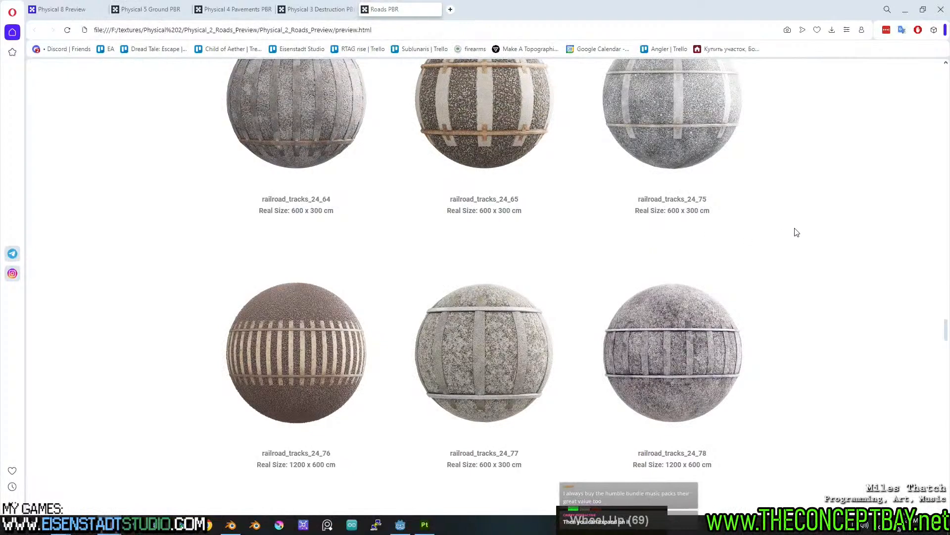
scroll(794, 262, up, 17)
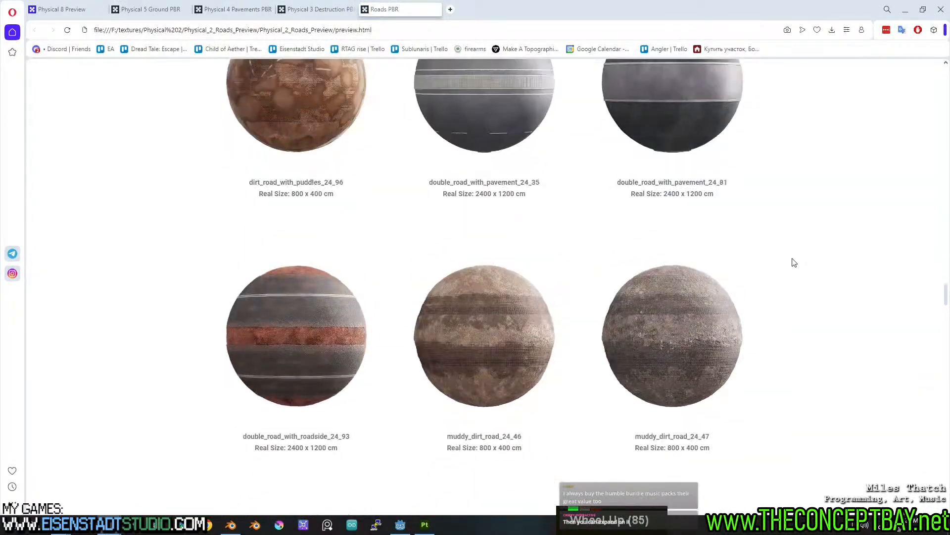
scroll(794, 262, up, 7)
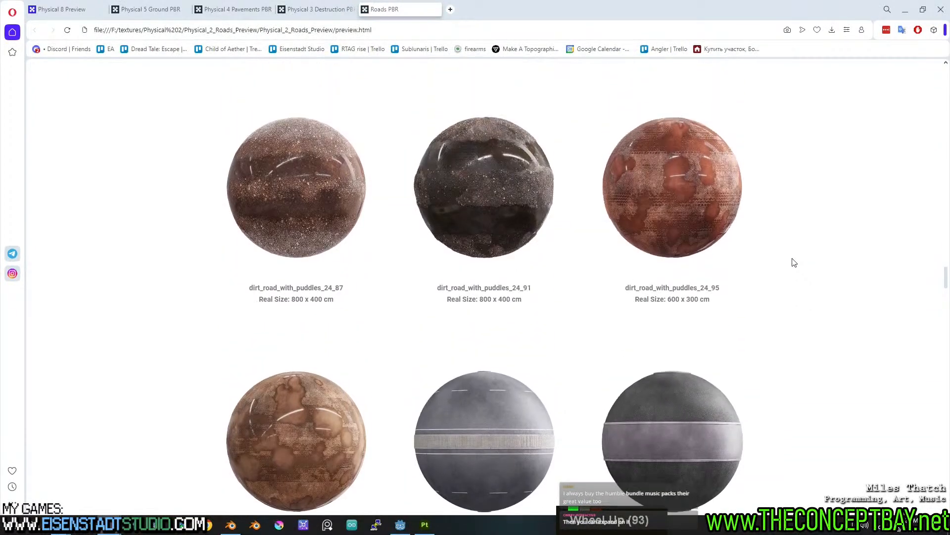
scroll(794, 263, up, 14)
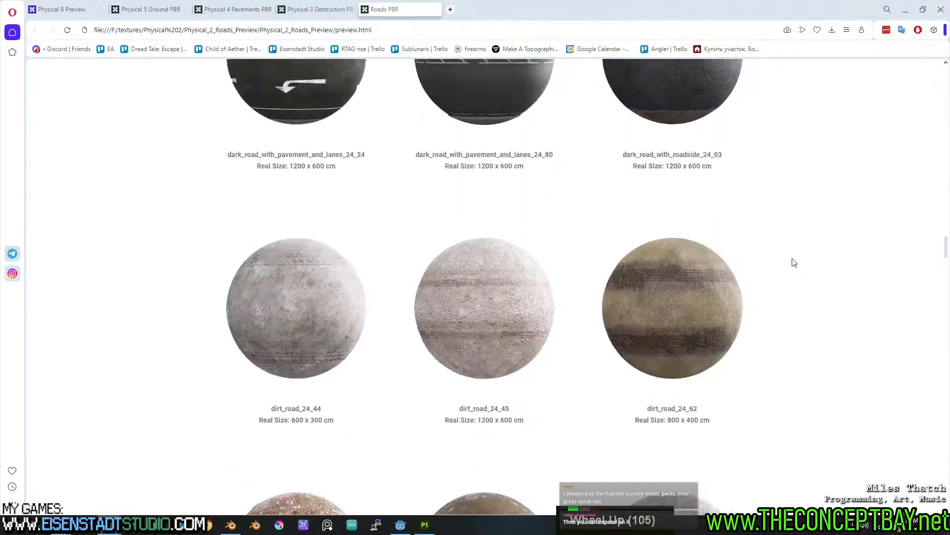
scroll(794, 262, up, 7)
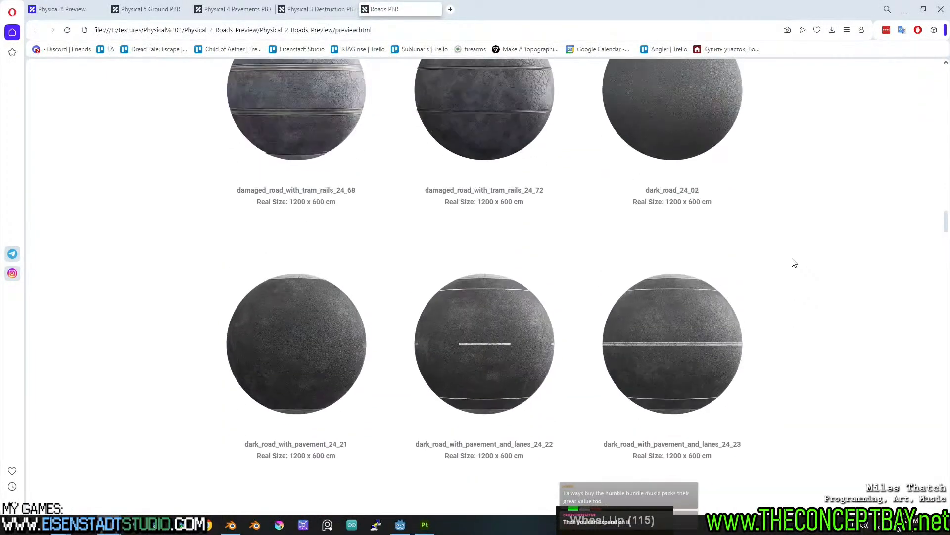
scroll(794, 262, up, 1)
scroll(794, 263, up, 11)
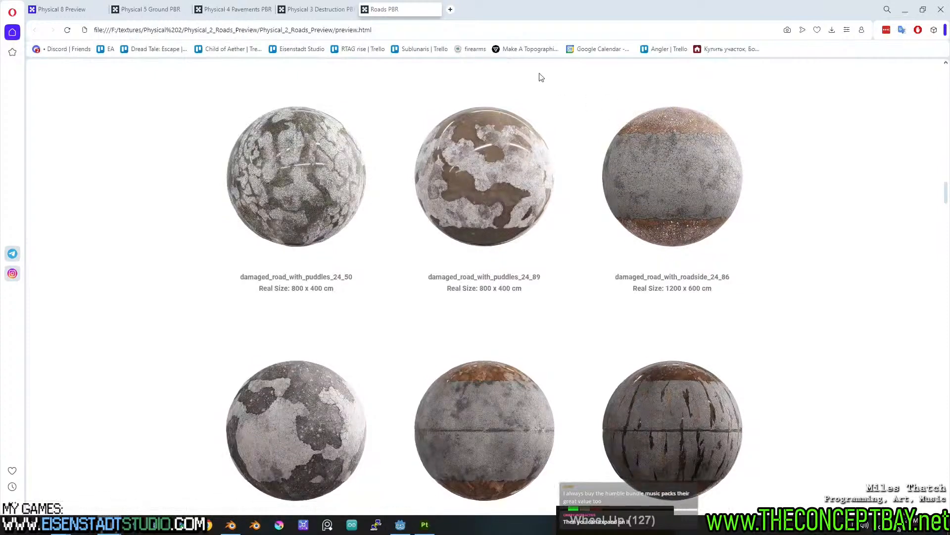
Step: Switch to Google Chrome and open a browser window in guest mode
click(450, 9)
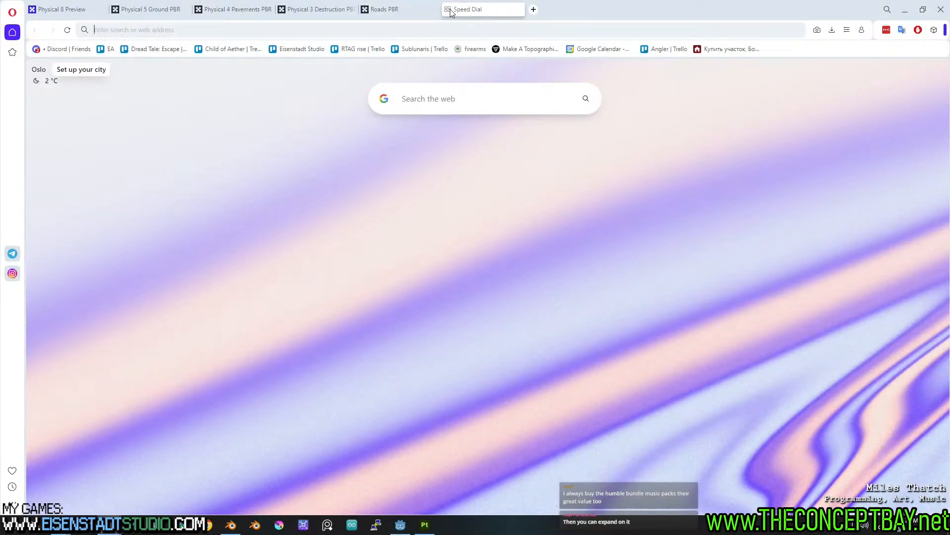
click(519, 10)
click(209, 524)
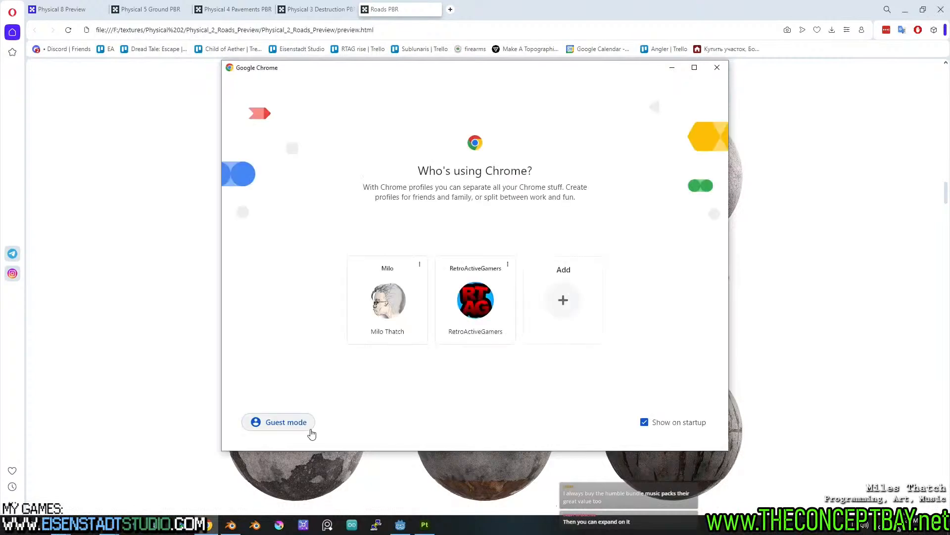
click(309, 429)
Step: Search the web for "ocular sounds", open the Ocular Sounds site and look at its sound effect bundles on sale
text(ocular sounds)
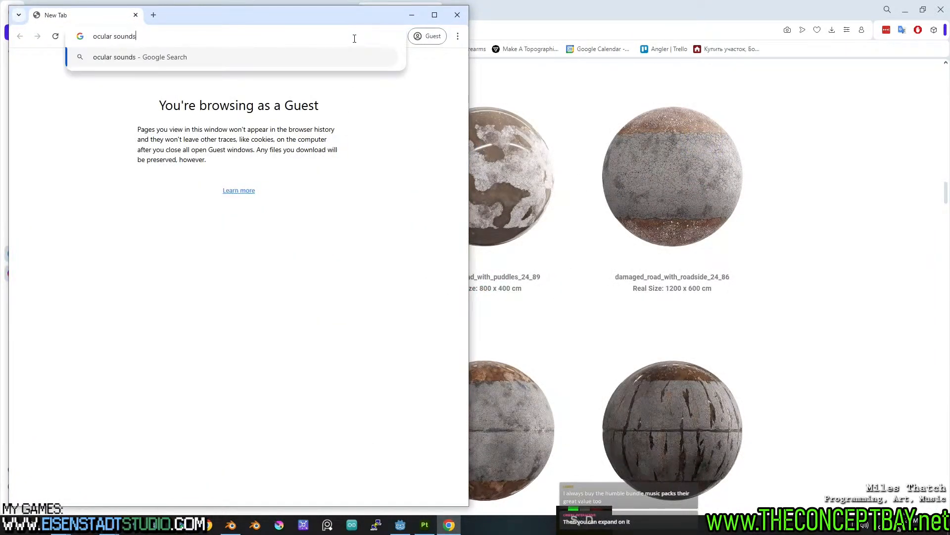
key(Return)
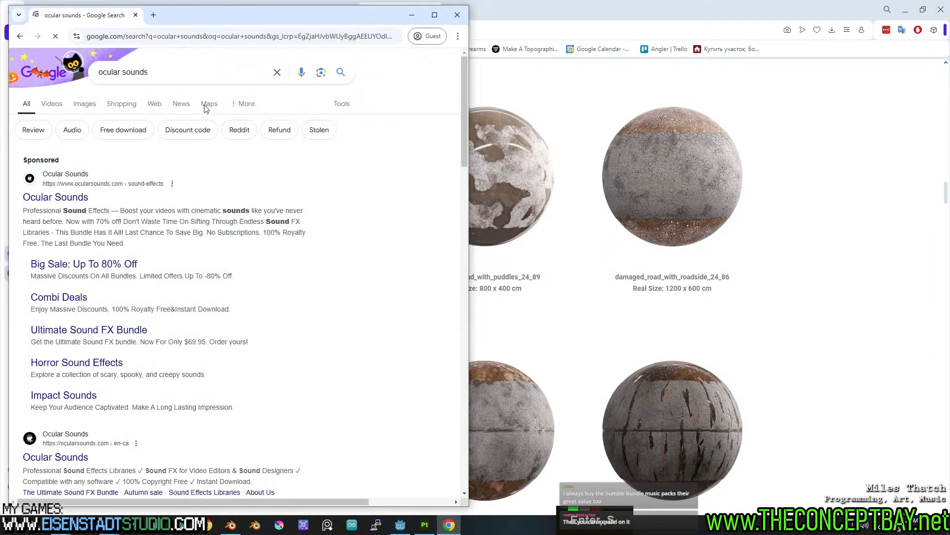
click(79, 198)
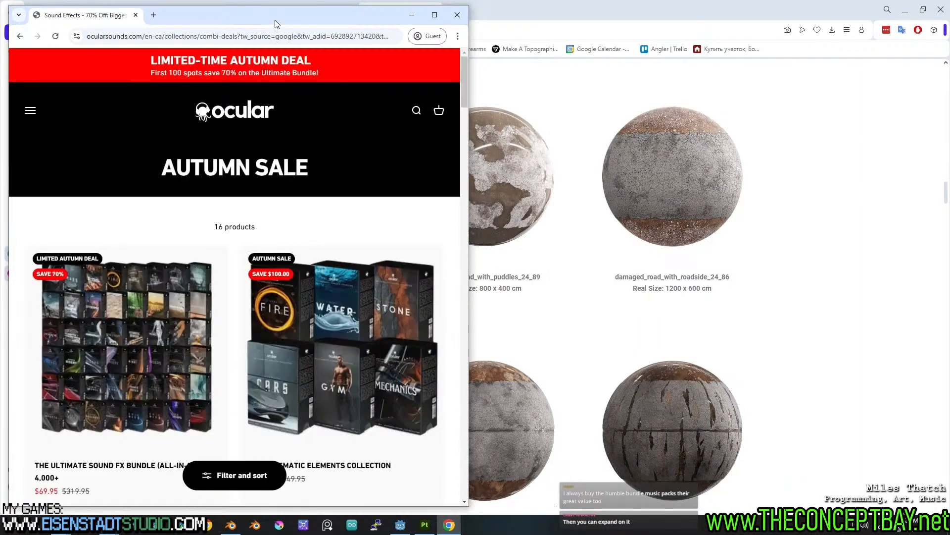
scroll(213, 180, down, 2)
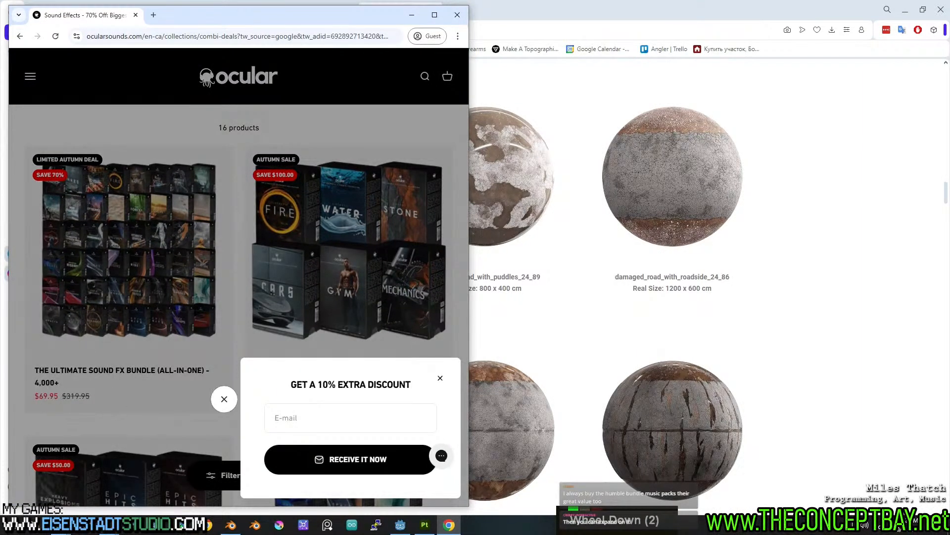
Step: Dismiss the extra discount offer and close the Ocular Sounds guest window to return to the Roads PBR preview
click(440, 378)
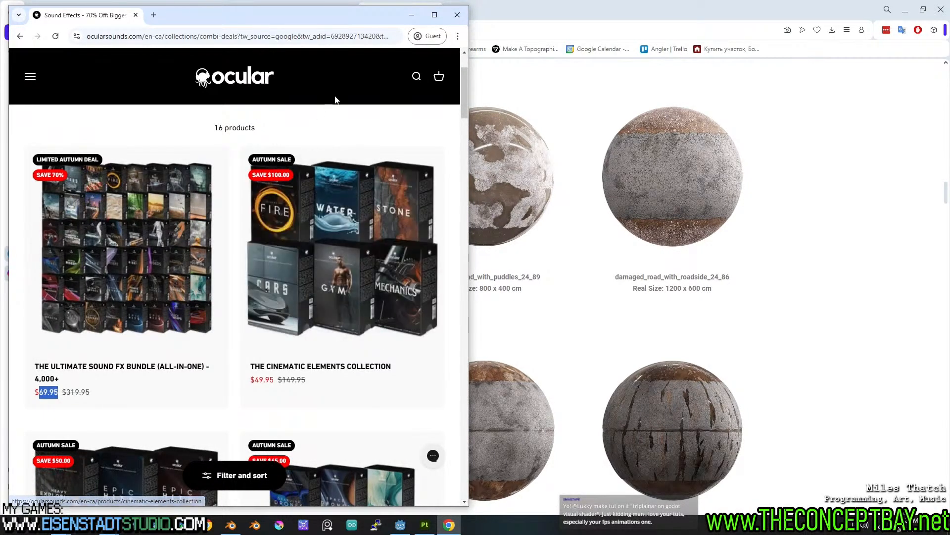
click(457, 19)
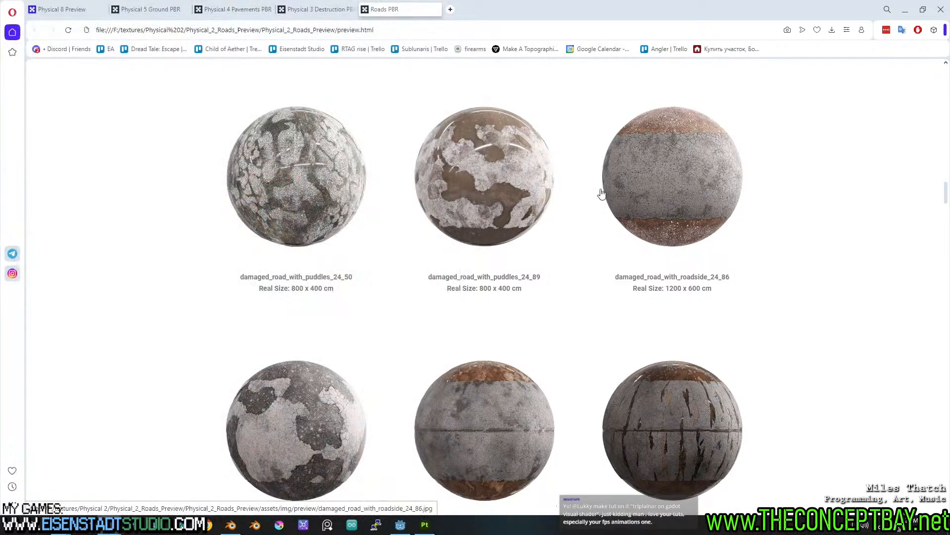
Step: Compare the damaged road, lane and roadside materials in the Roads PBR preview to choose a base asphalt texture
scroll(600, 188, down, 10)
scroll(564, 322, up, 7)
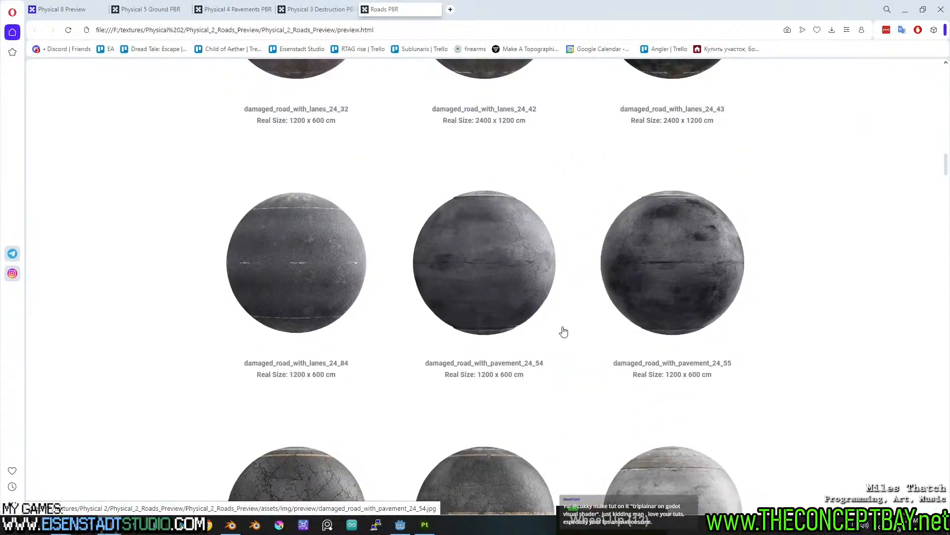
scroll(563, 331, up, 5)
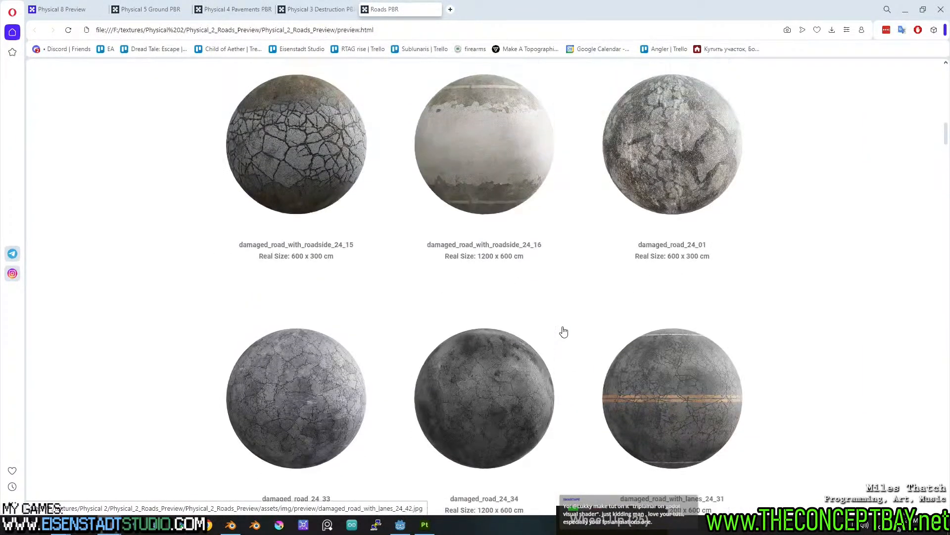
scroll(555, 336, down, 2)
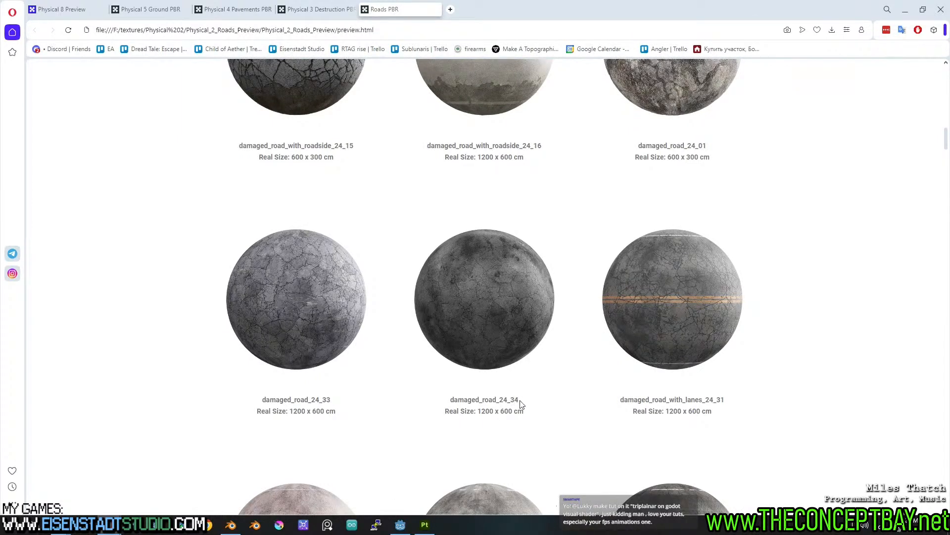
scroll(522, 402, up, 3)
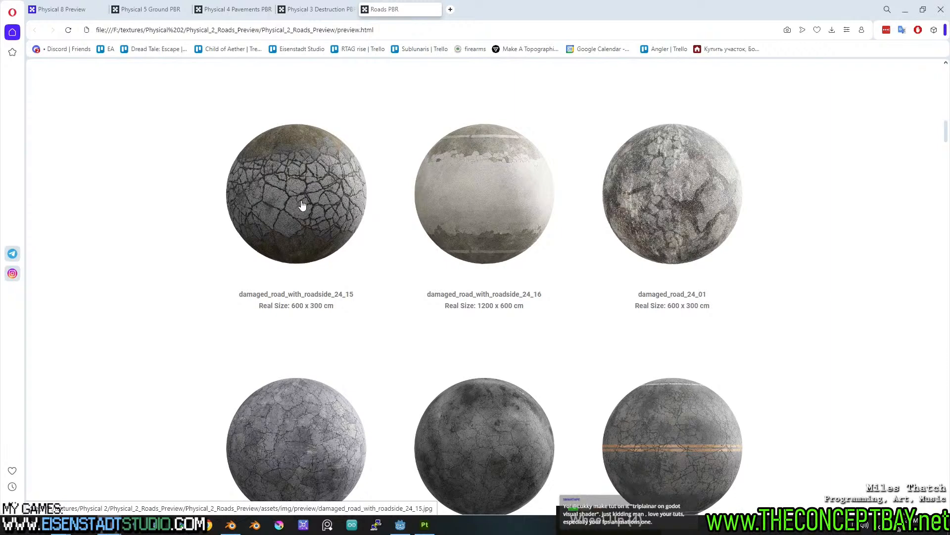
scroll(289, 405, up, 4)
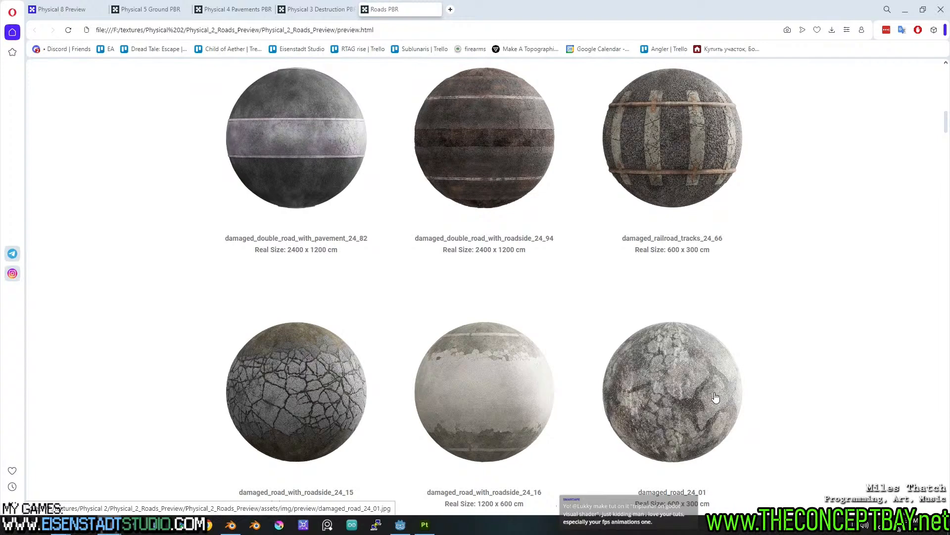
scroll(706, 397, down, 4)
scroll(679, 173, down, 2)
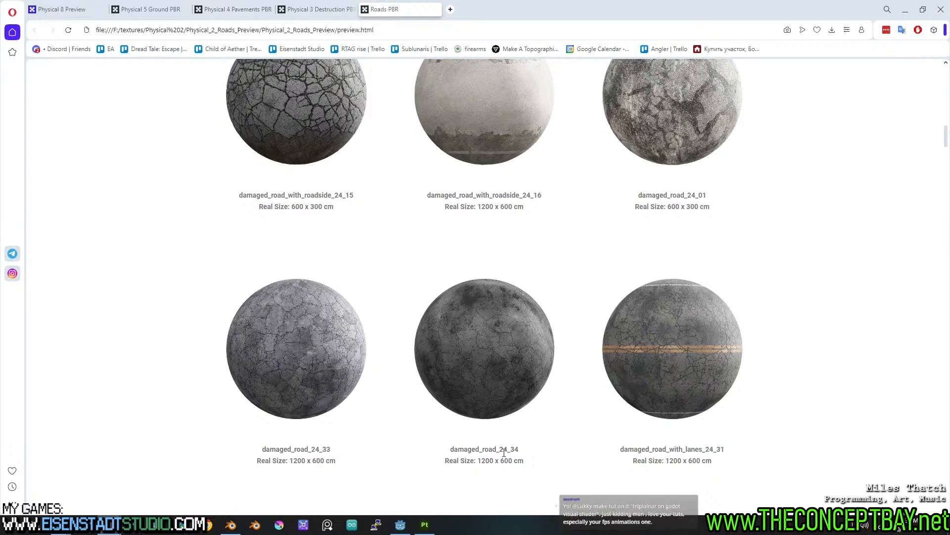
Step: Switch to File Explorer, open 4K_Physical_2_Roads.zip from the Physical 2 folder in WinRAR and enter its 4K_Physical_2_Roads folder
click(65, 524)
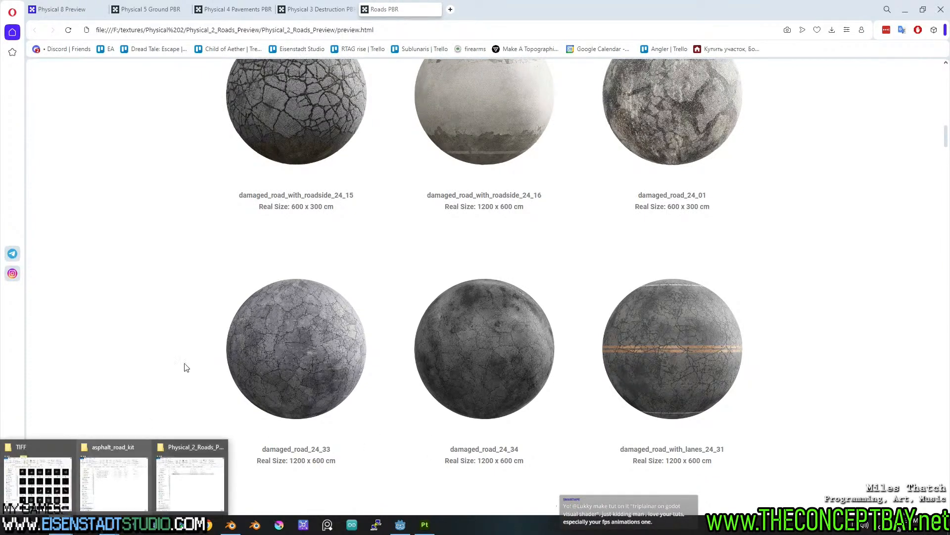
click(177, 448)
click(421, 177)
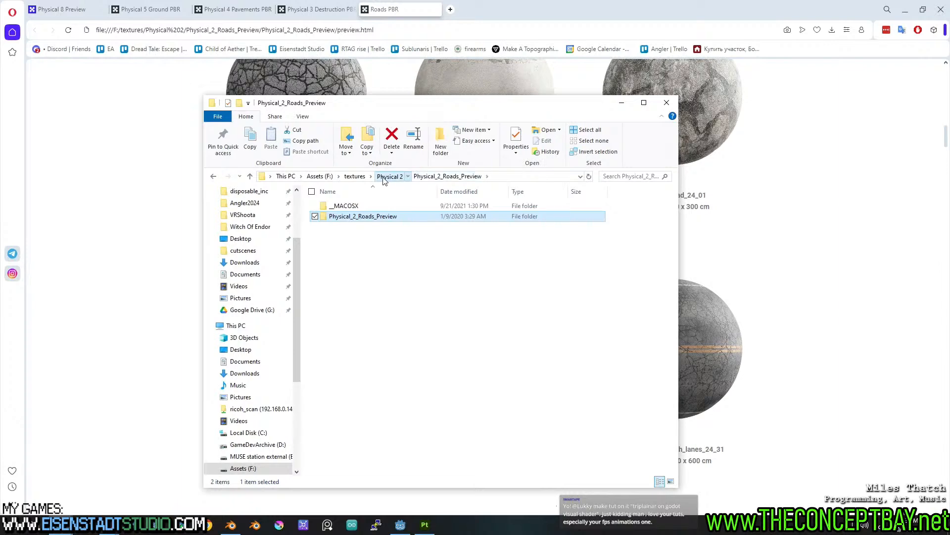
click(391, 177)
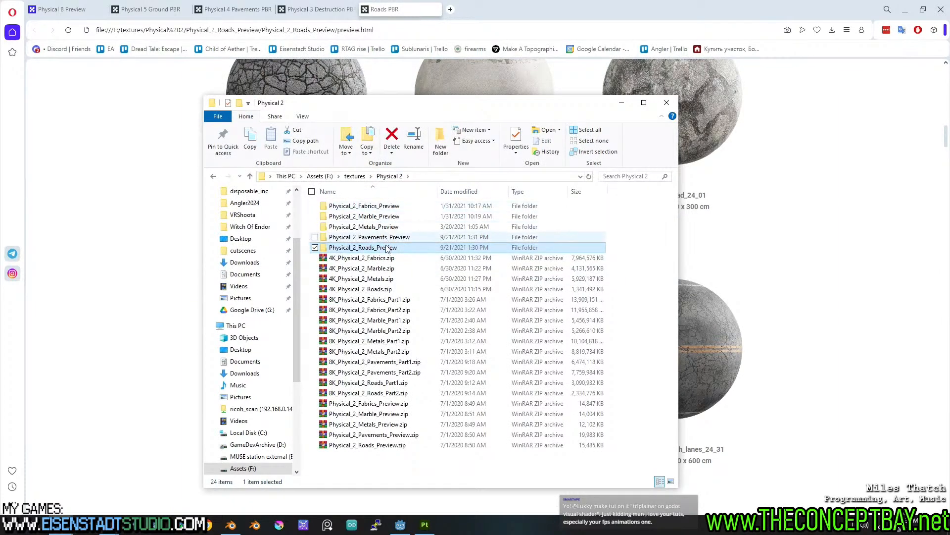
double_click(385, 290)
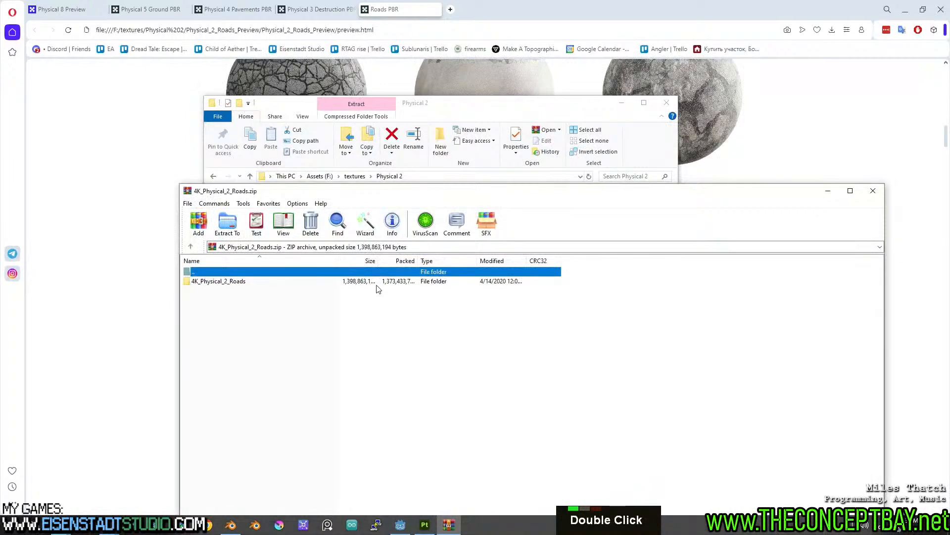
double_click(275, 275)
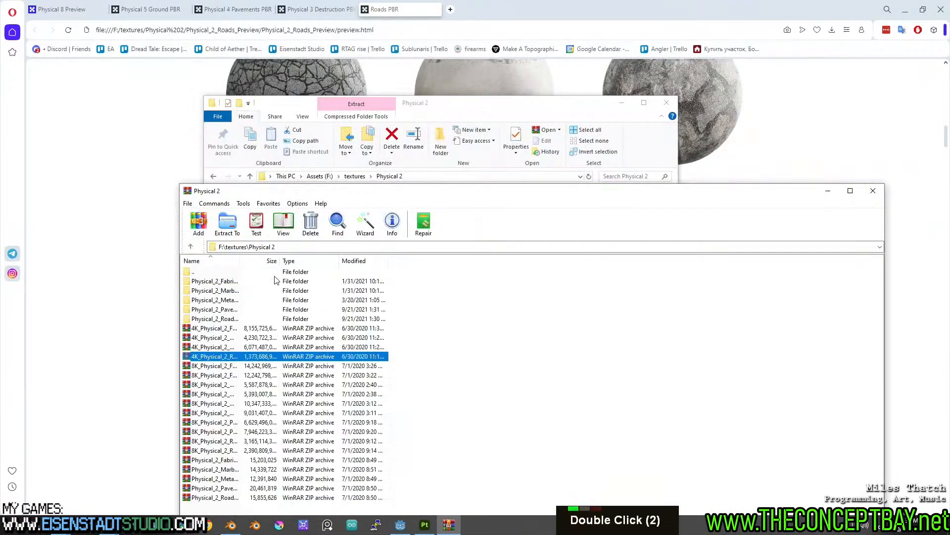
double_click(212, 356)
double_click(224, 281)
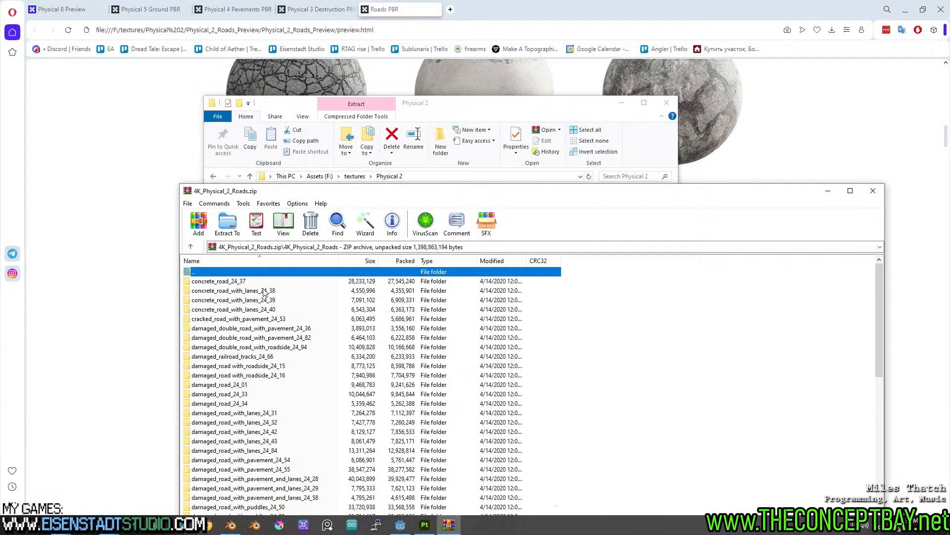
Step: Check the chosen texture's name in the Roads PBR preview and select damaged_road_24_34 in the archive
click(844, 160)
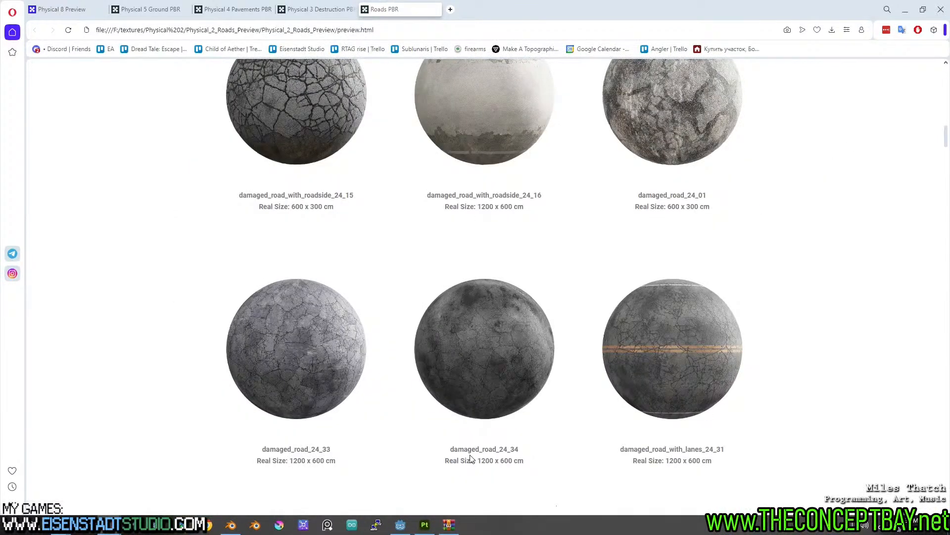
click(449, 524)
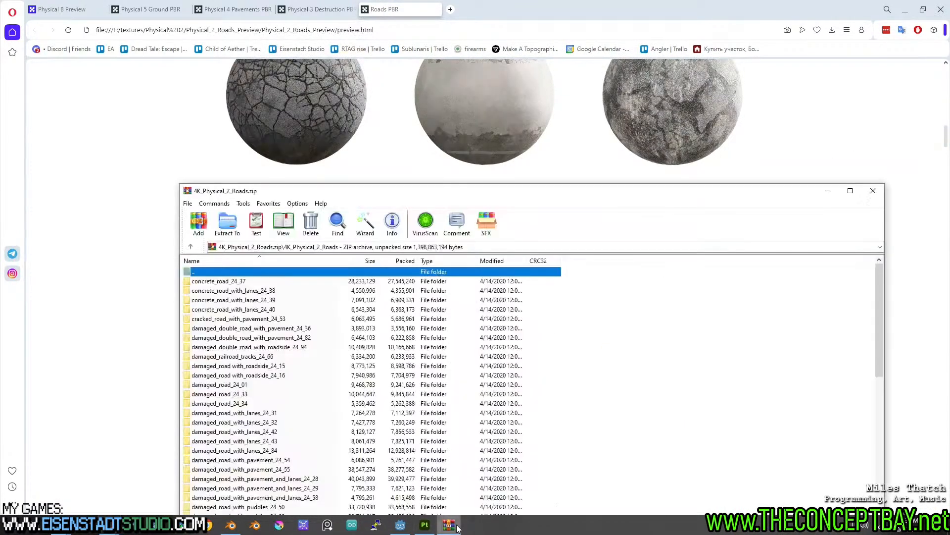
click(238, 404)
Step: In the asphalt_road_kit Explorer window, go up to the project's assets folder and open textures\packs
click(85, 524)
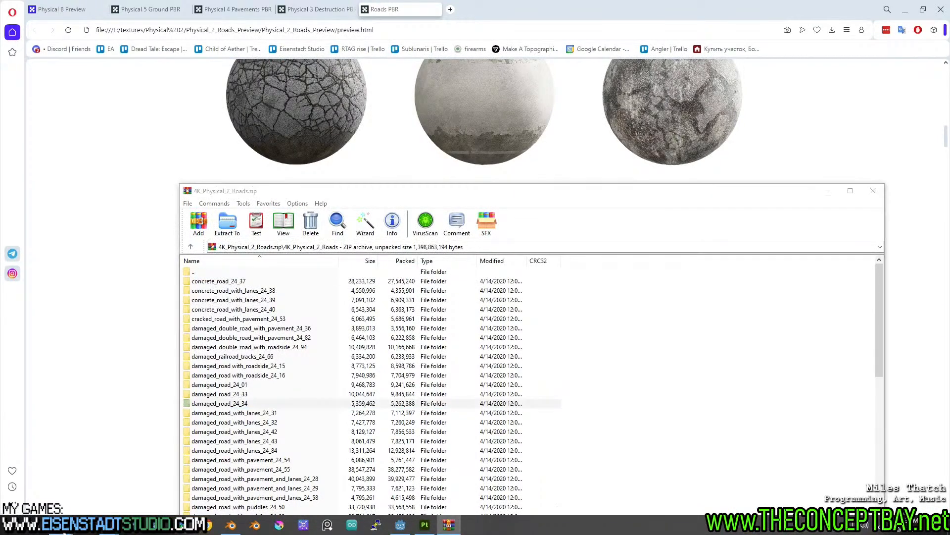
click(113, 483)
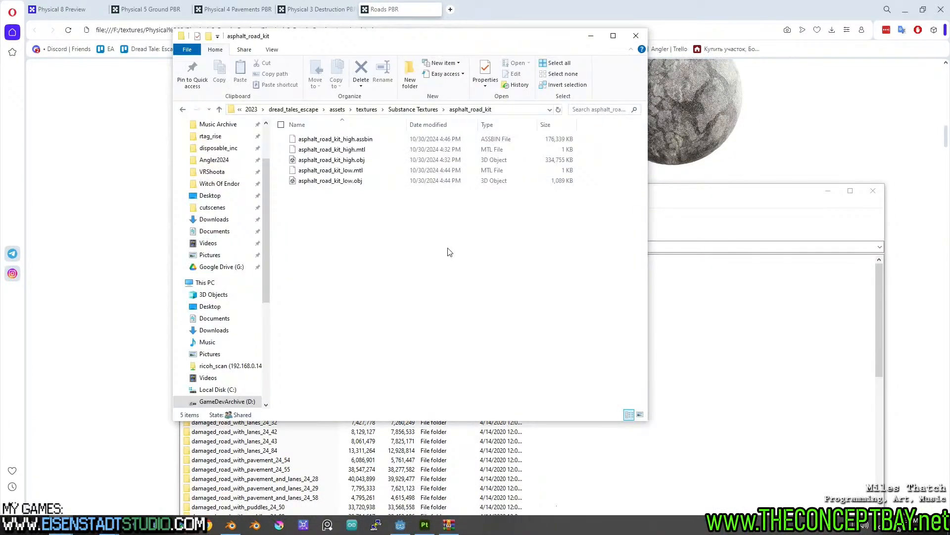
click(337, 109)
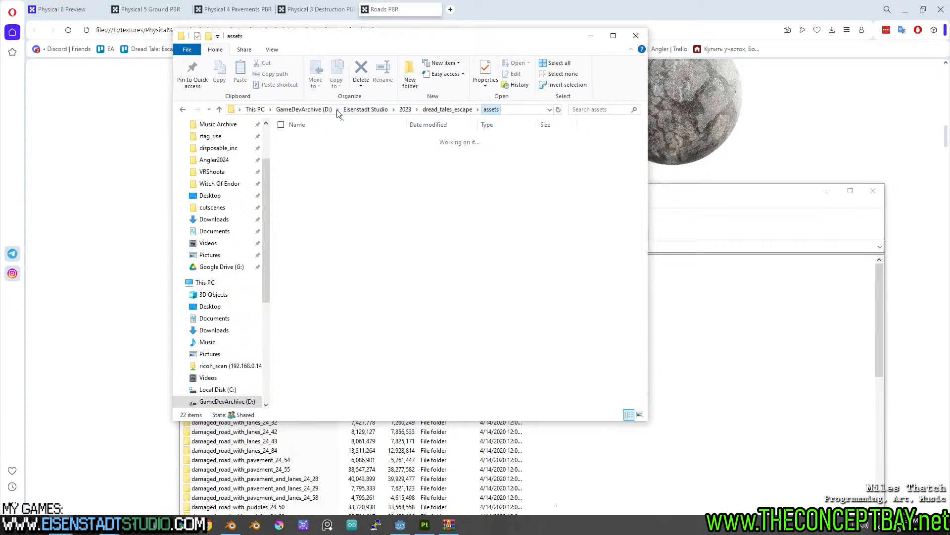
double_click(316, 316)
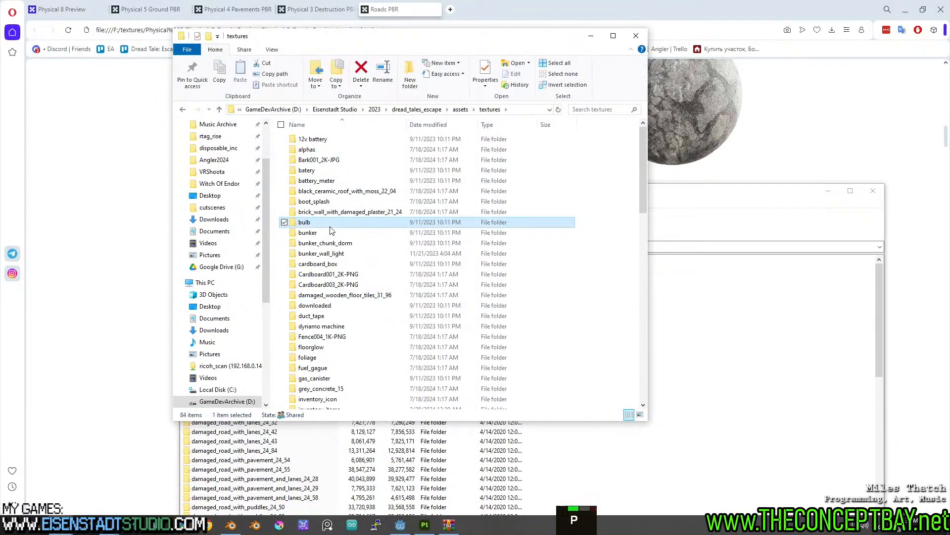
key(p)
key(Return)
Step: Extract the damaged_road_24_34 folder from the archive into packs, open it and copy its folder path
click(296, 403)
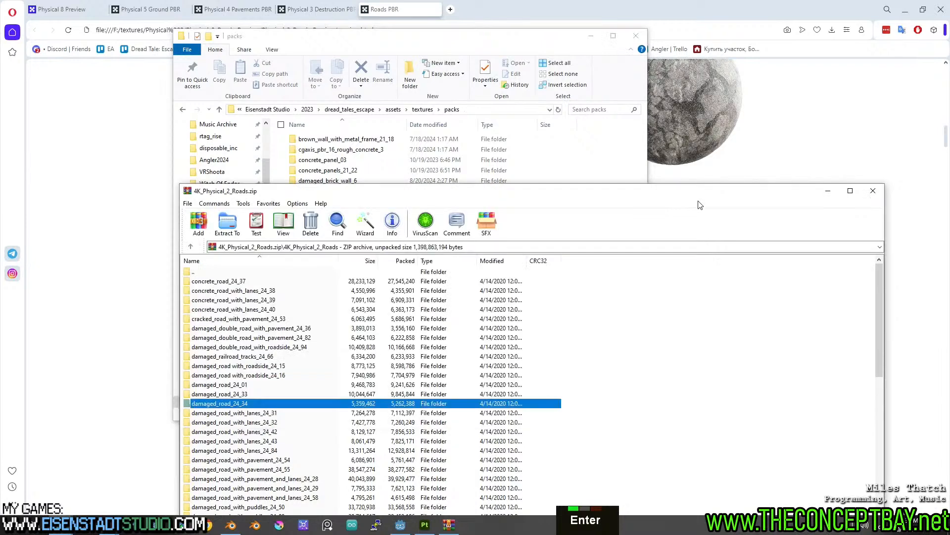
drag(296, 407, 605, 169)
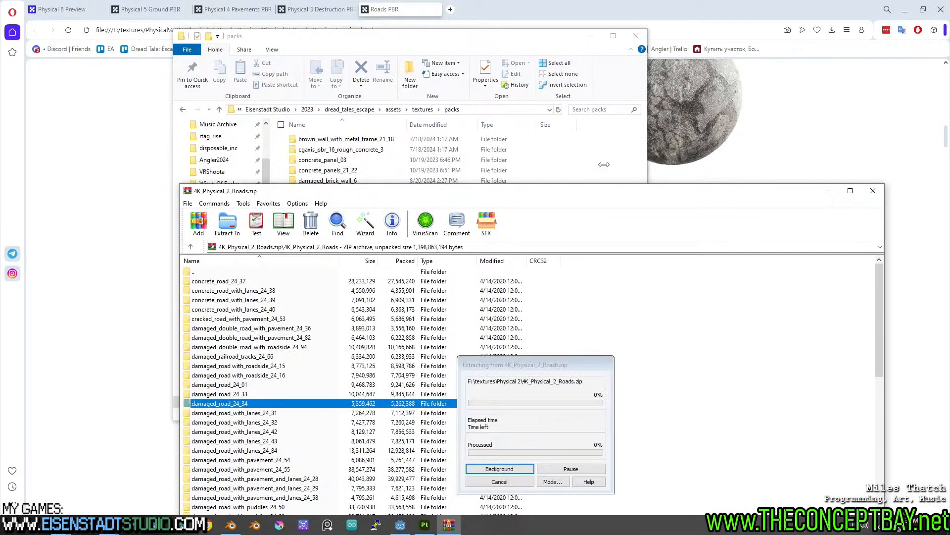
double_click(336, 201)
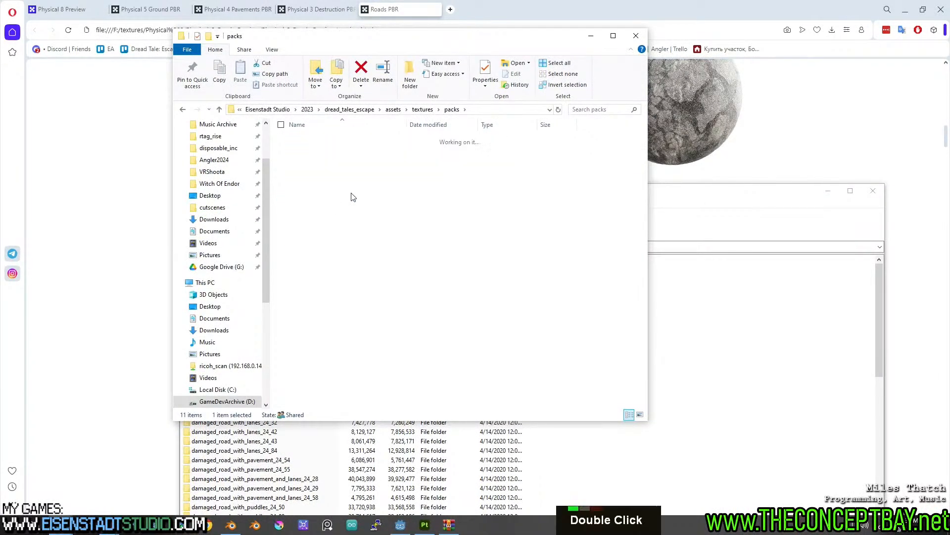
click(499, 110)
key(ctrl+c)
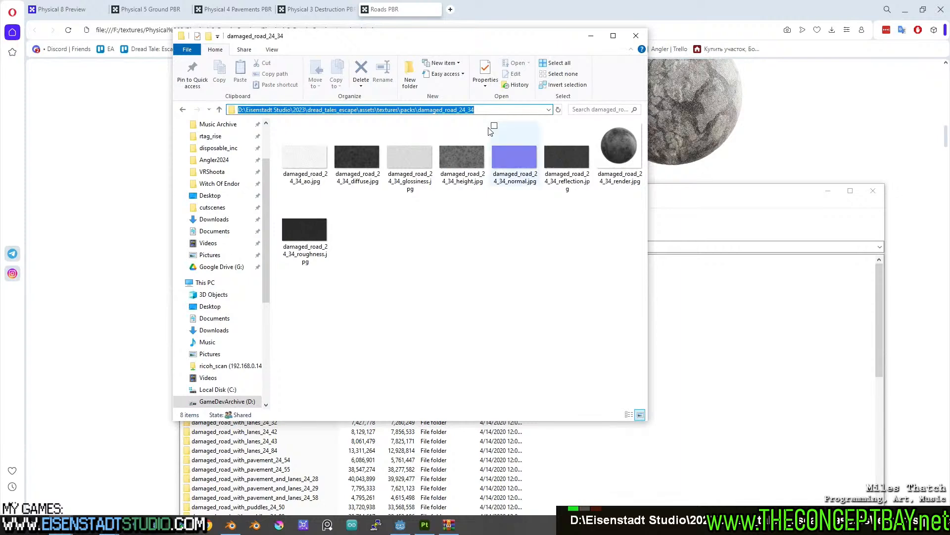
Step: View the damaged_road_24_34 height map at full size and check its pixel dimensions
click(353, 149)
click(459, 153)
double_click(459, 153)
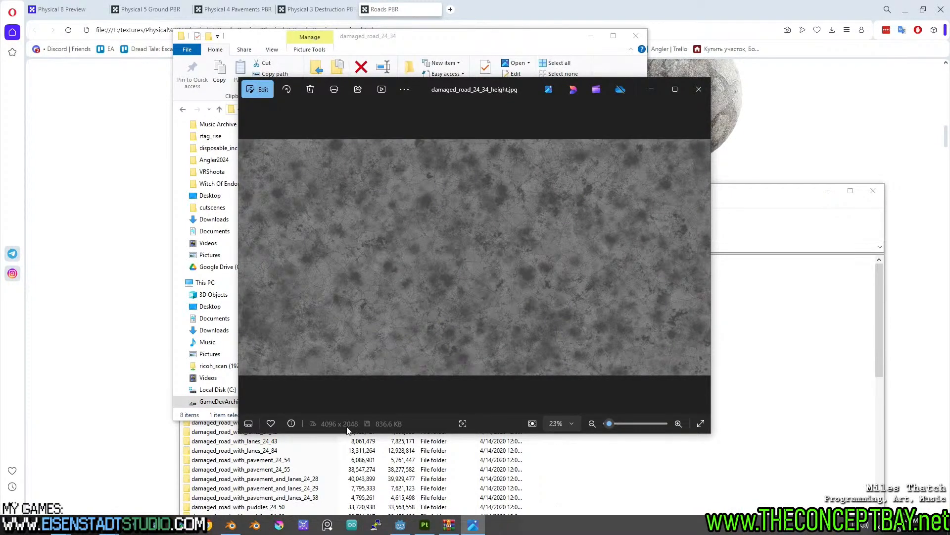
click(698, 89)
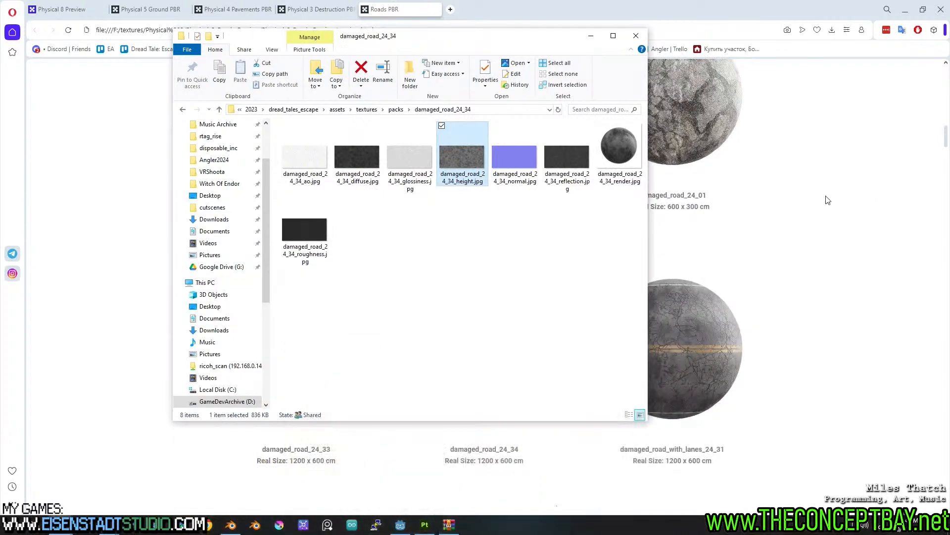
drag(428, 39, 302, 86)
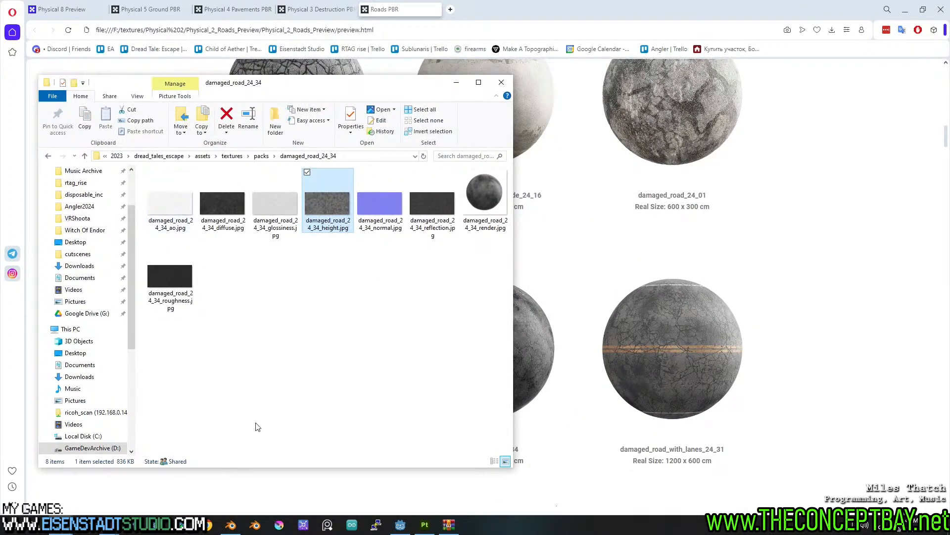
mouse_move(310, 206)
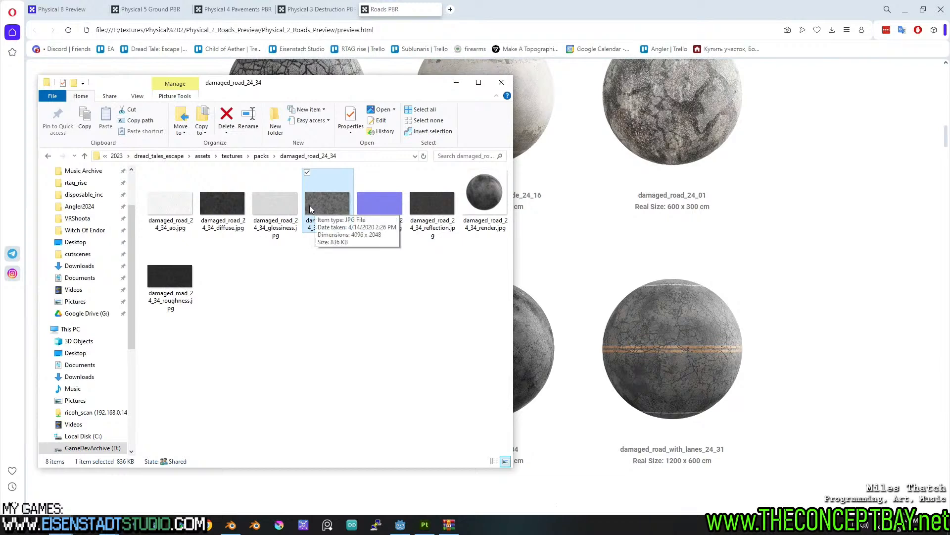
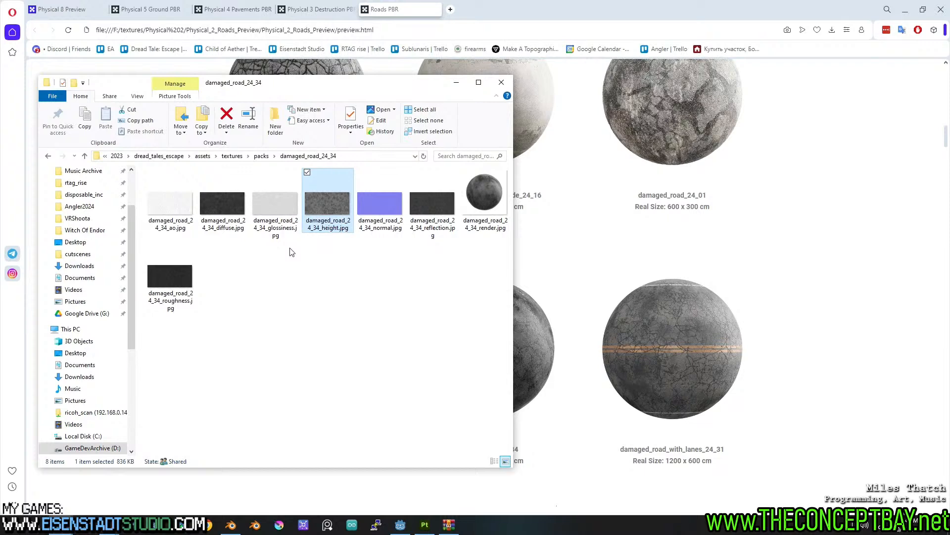
drag(323, 84, 323, 102)
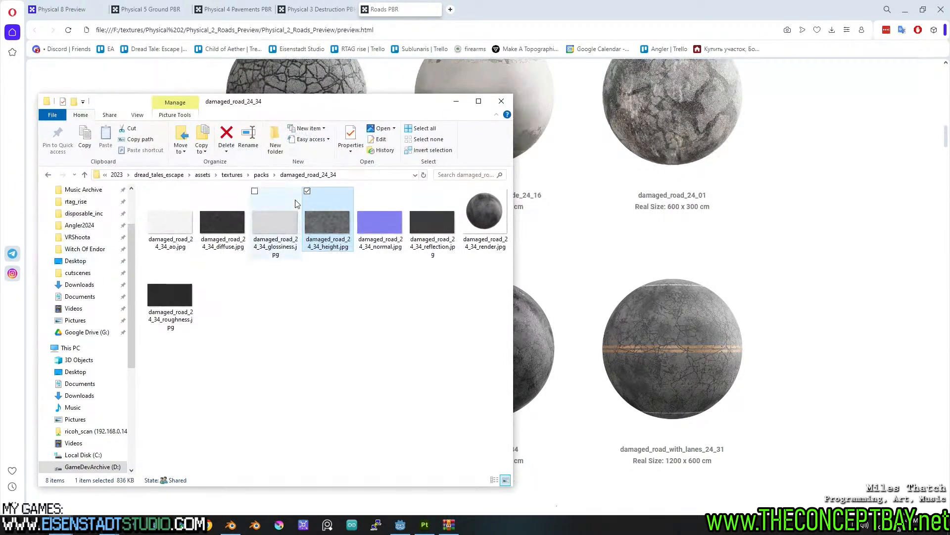
click(358, 176)
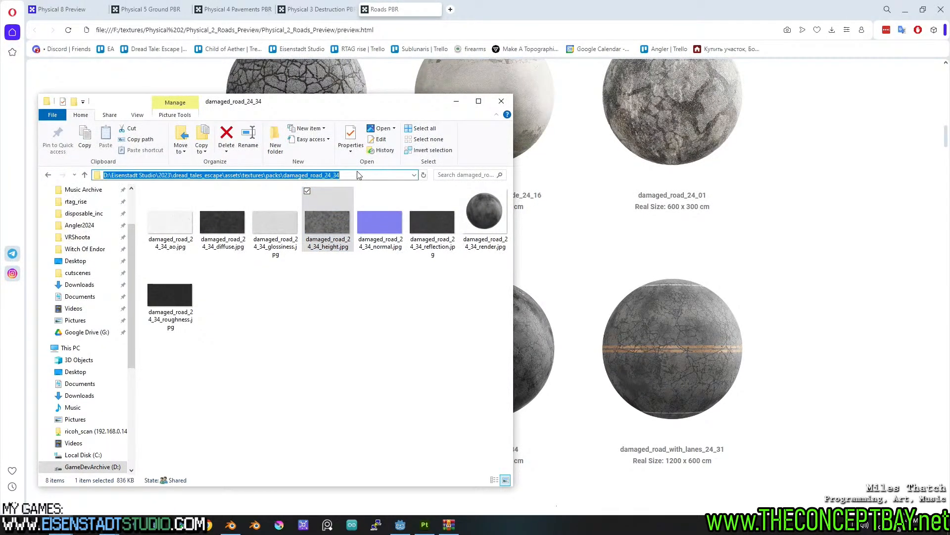
click(331, 322)
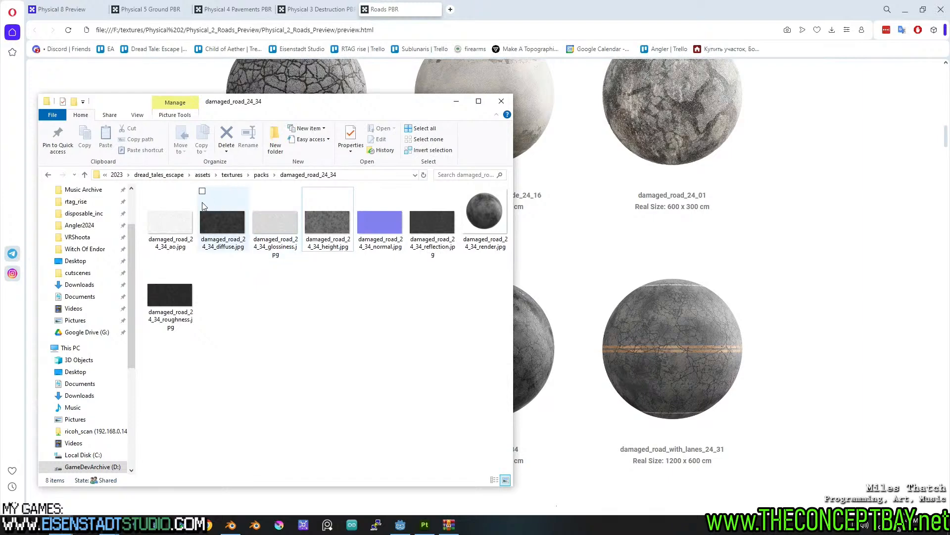
Step: Select the ao, diffuse, height, normal and roughness maps of damaged_road_24_34 and bring them into Substance 3D Painter's assets for import
click(163, 226)
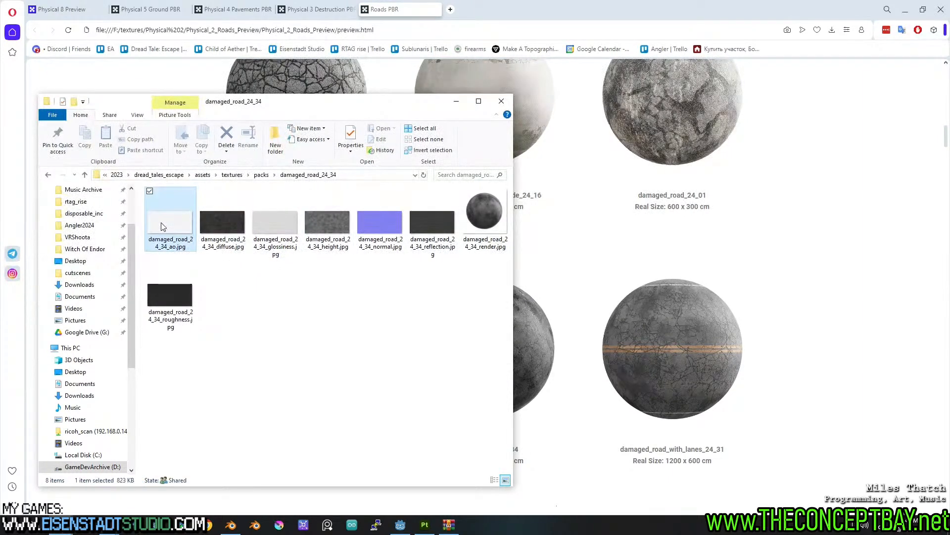
ctrl+click(228, 220)
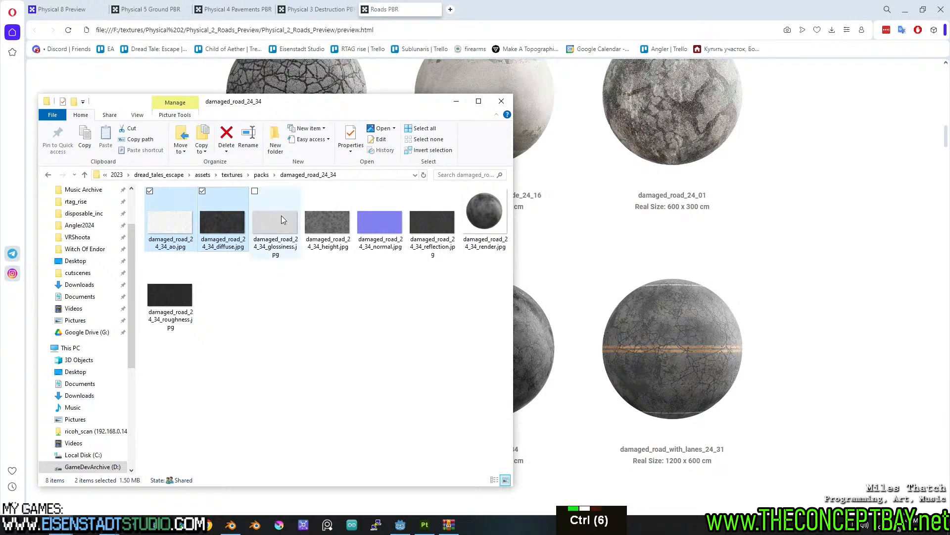
ctrl+click(343, 221)
ctrl+click(379, 225)
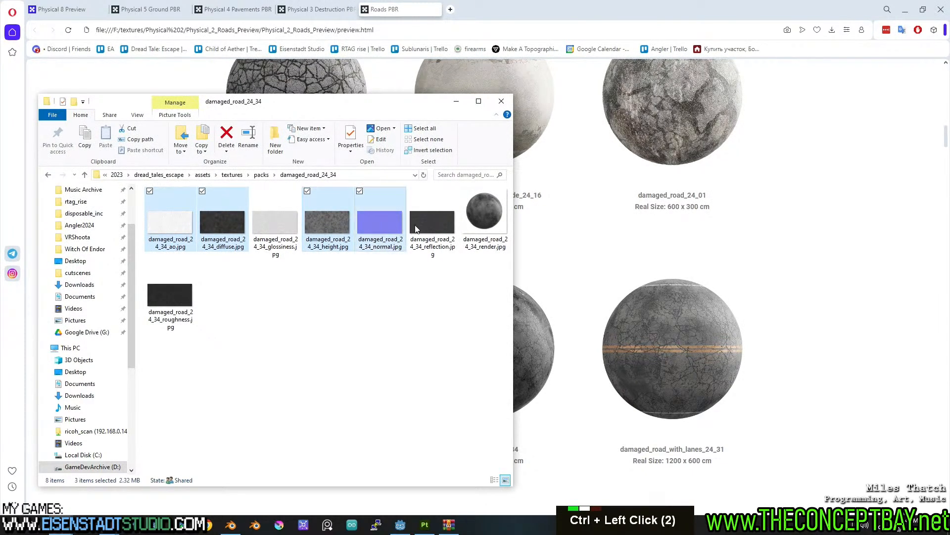
ctrl+click(169, 296)
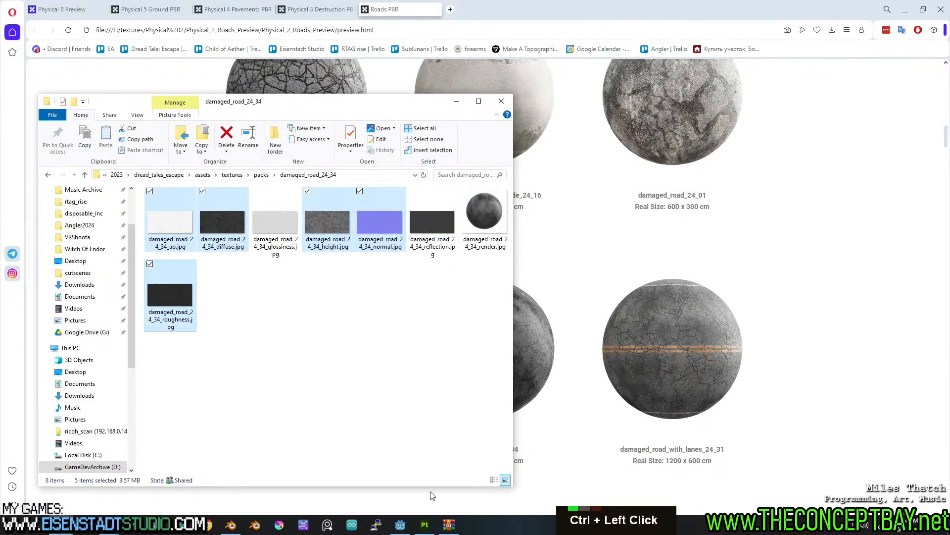
click(424, 524)
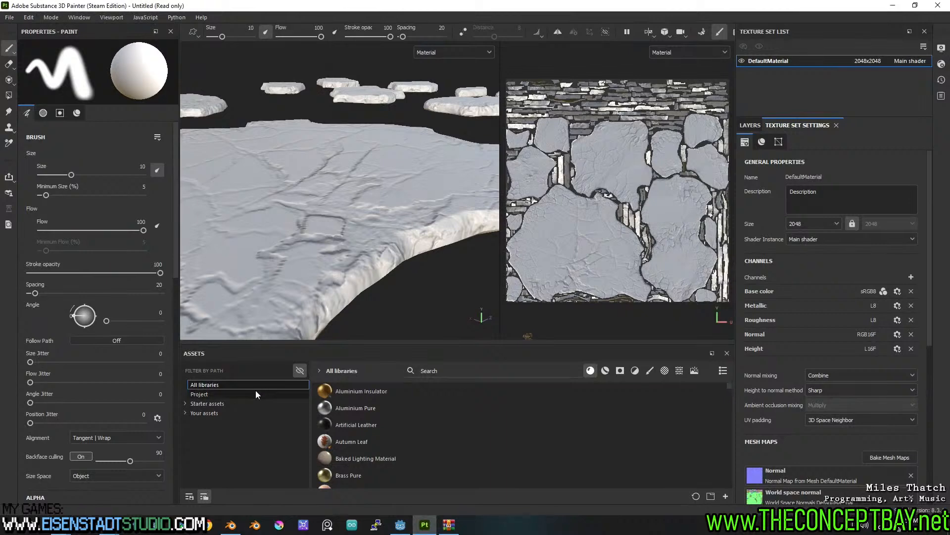
mouse_move(85, 524)
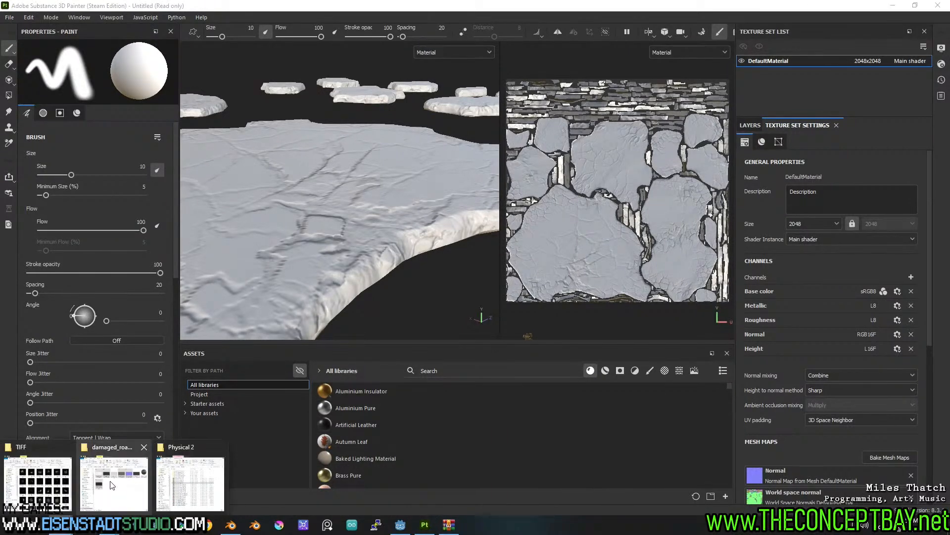
click(112, 487)
drag(341, 223, 571, 467)
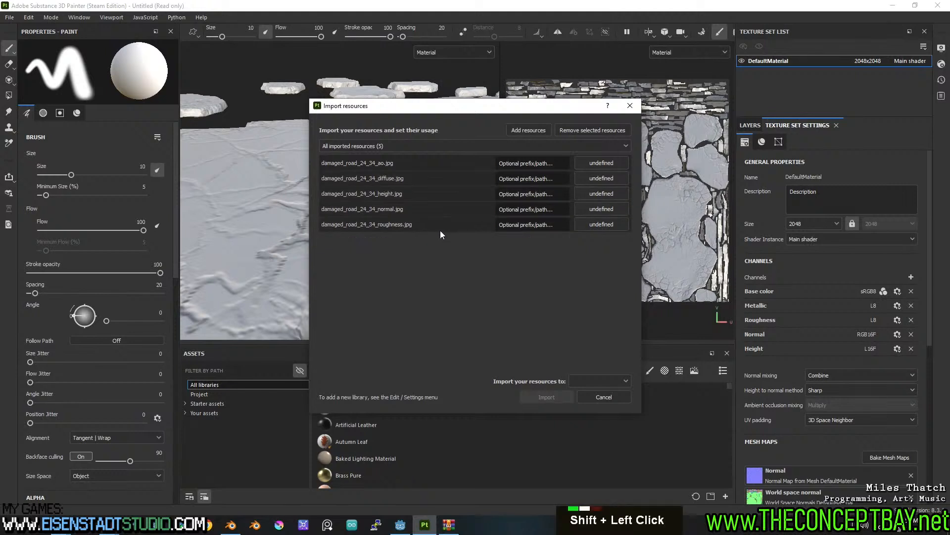
Step: Import the five maps as textures into library 'your_assets' with the prefix damaged_road_24_34
click(523, 165)
text(damaged)
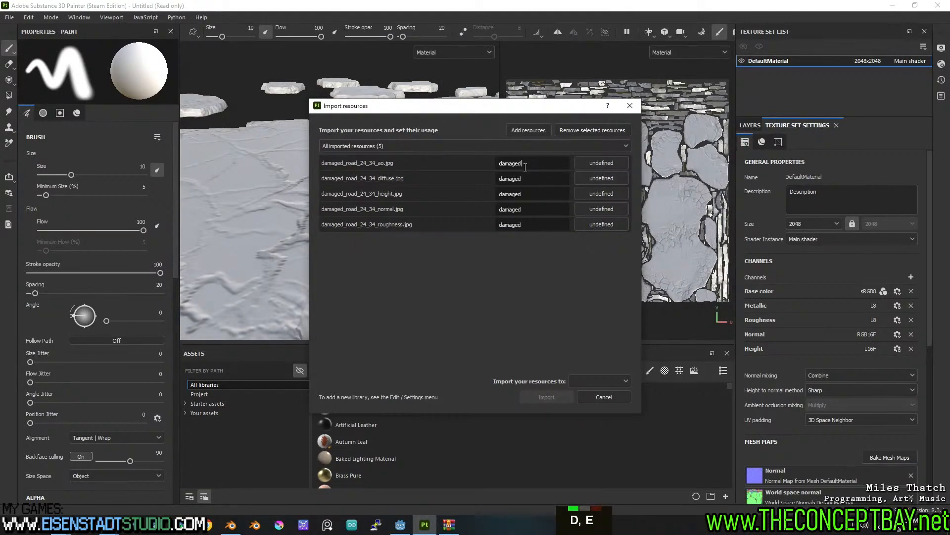
text(_road_24_)
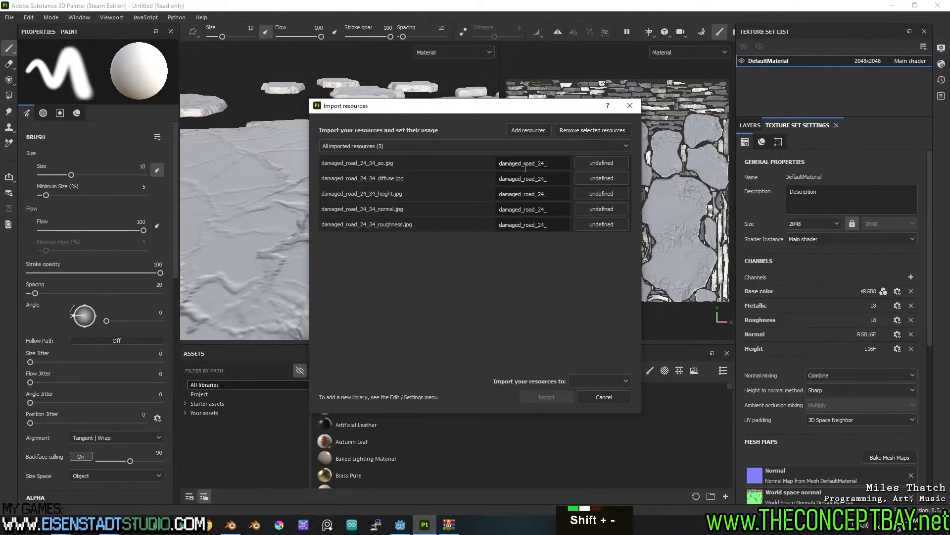
text(34)
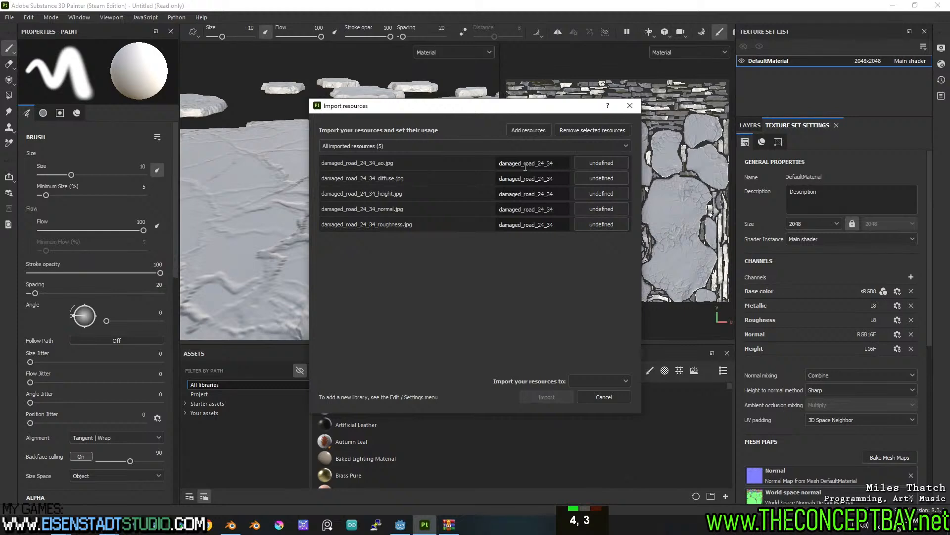
click(592, 166)
click(612, 200)
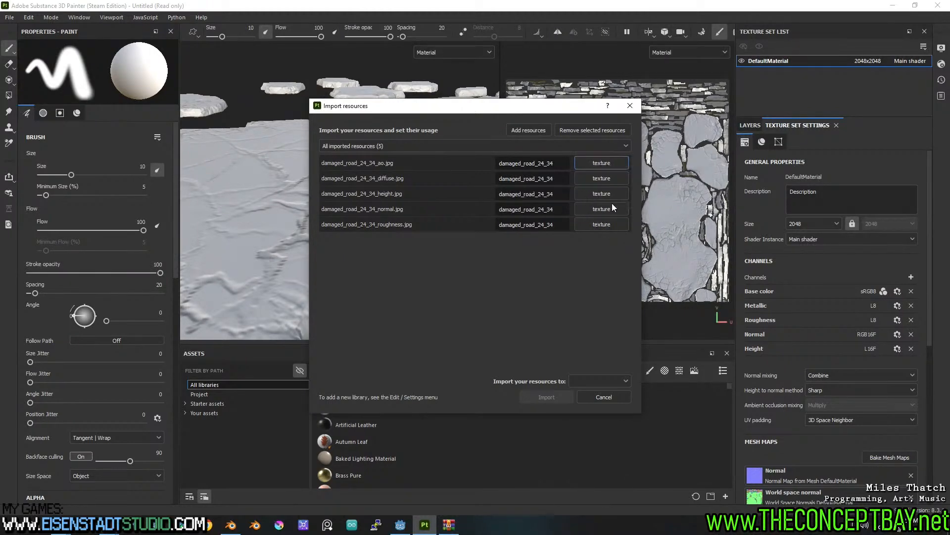
click(602, 381)
click(595, 414)
click(546, 397)
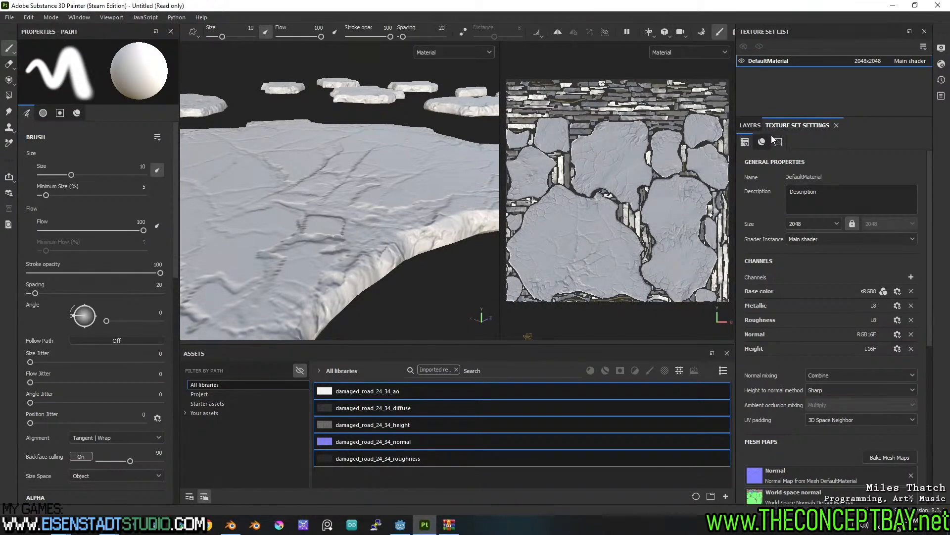
Step: Add a fill layer and assign damaged_road_24_34_diffuse to its base color and damaged_road_24_34_normal to its normal channel
click(750, 126)
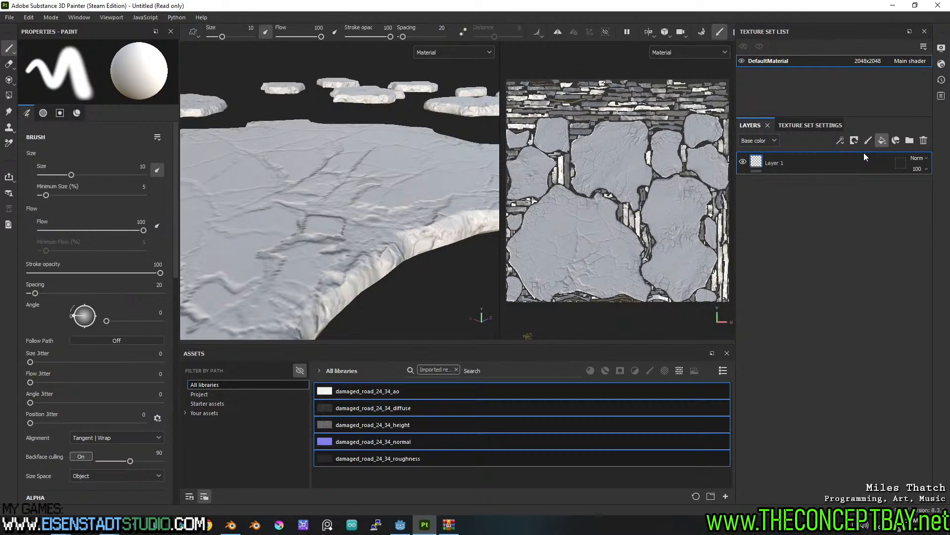
click(882, 140)
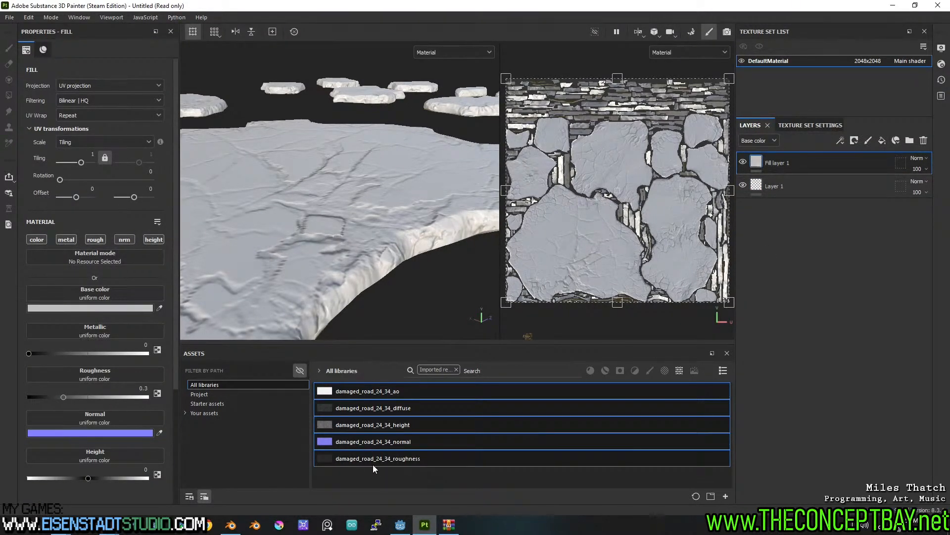
mouse_move(373, 465)
click(424, 402)
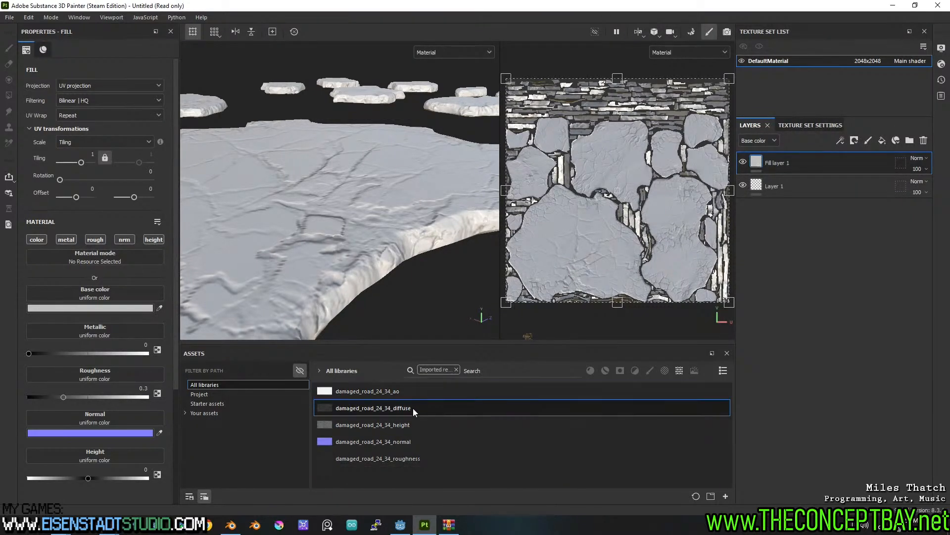
drag(108, 298, 110, 293)
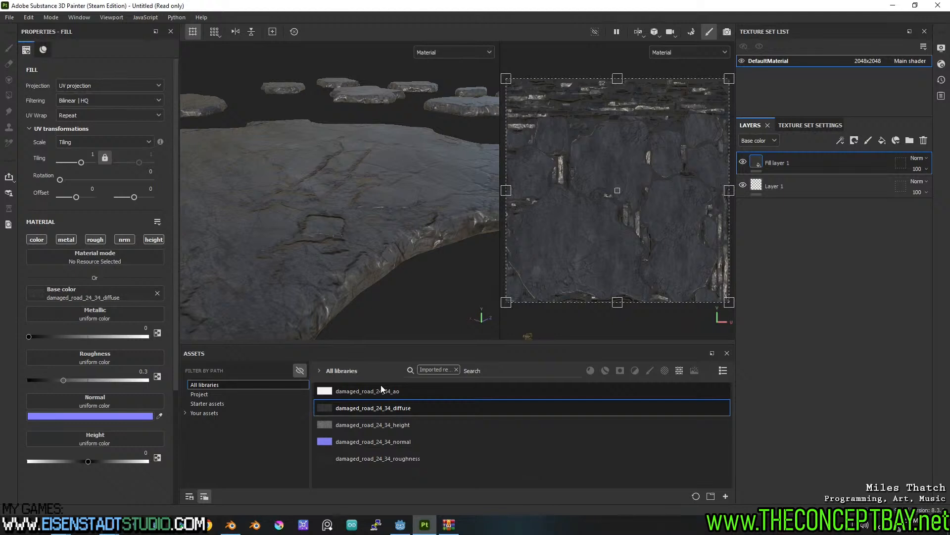
mouse_move(381, 391)
drag(369, 440, 124, 403)
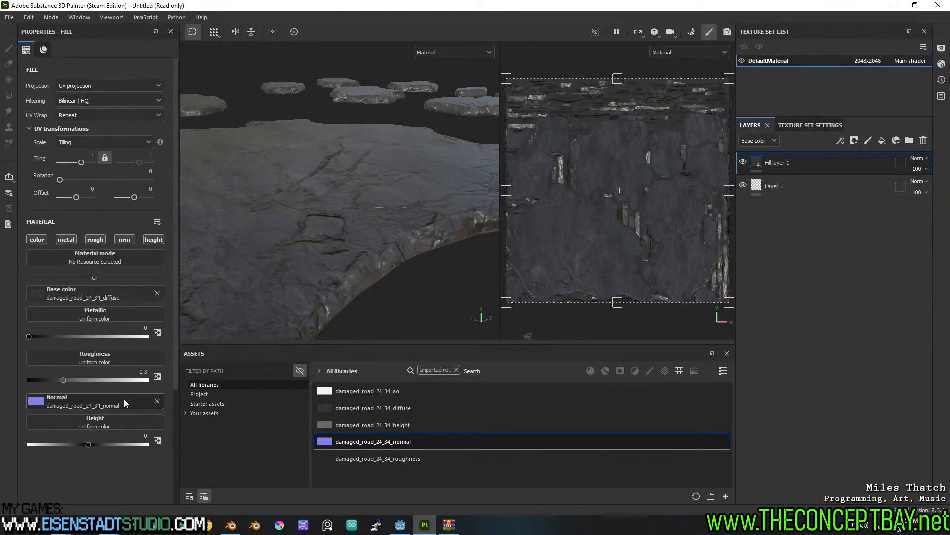
Step: Look through the general application settings, including the camera, baking, preview and cache options, and close them
click(28, 18)
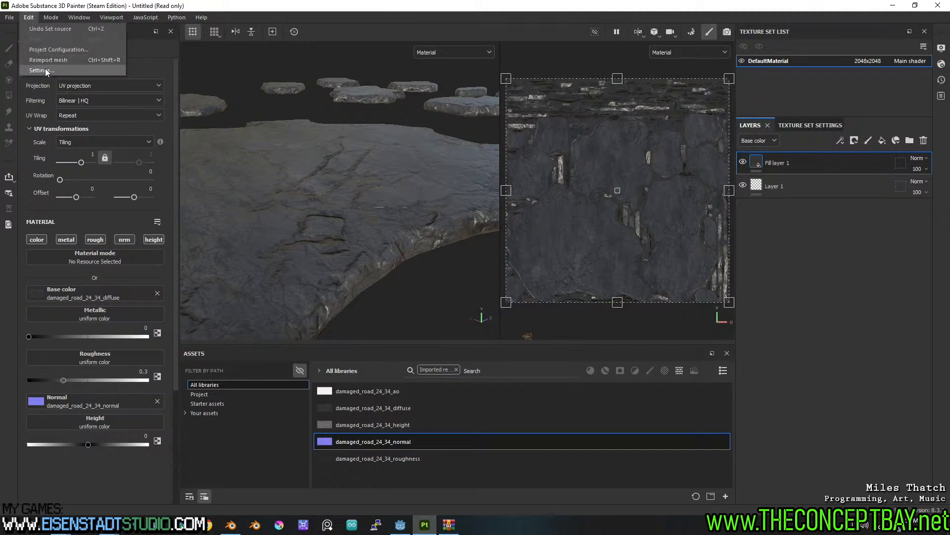
click(48, 60)
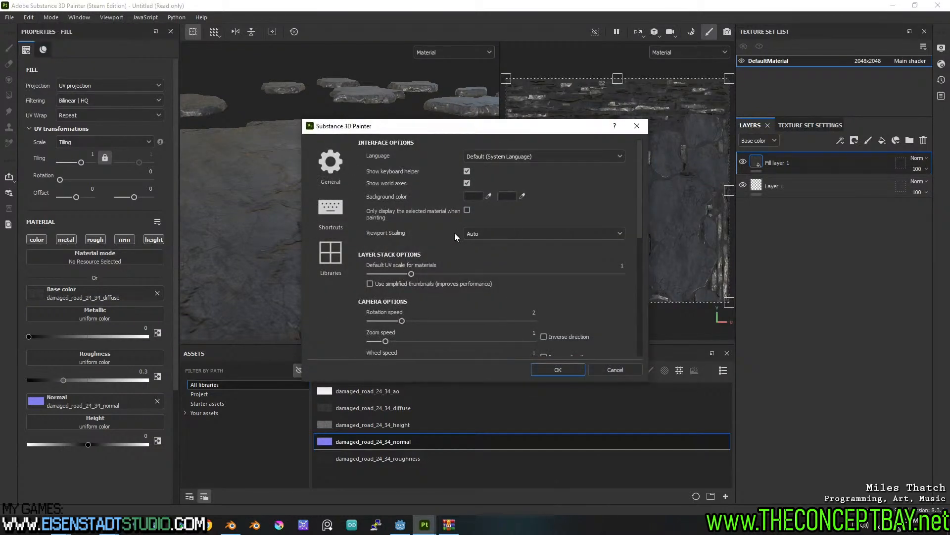
drag(638, 218, 626, 334)
scroll(625, 334, up, 1)
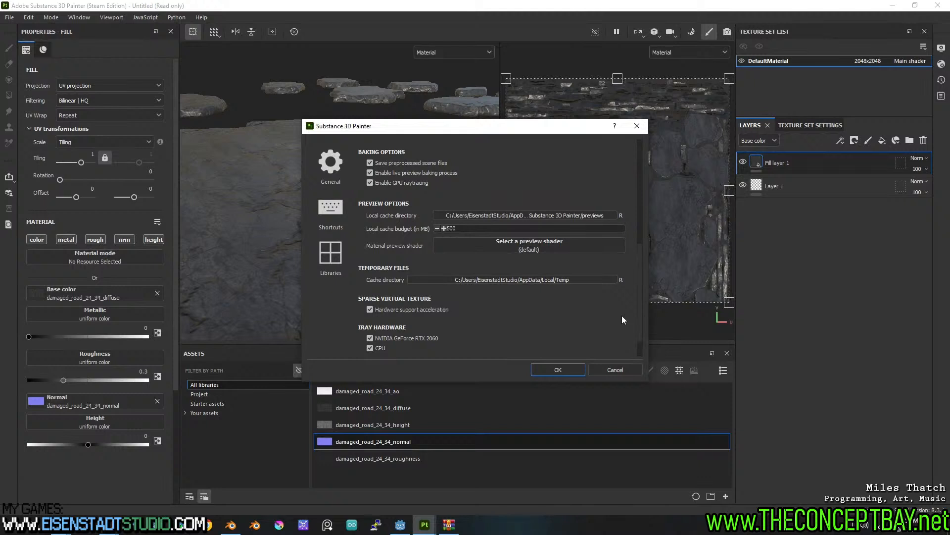
scroll(619, 307, up, 2)
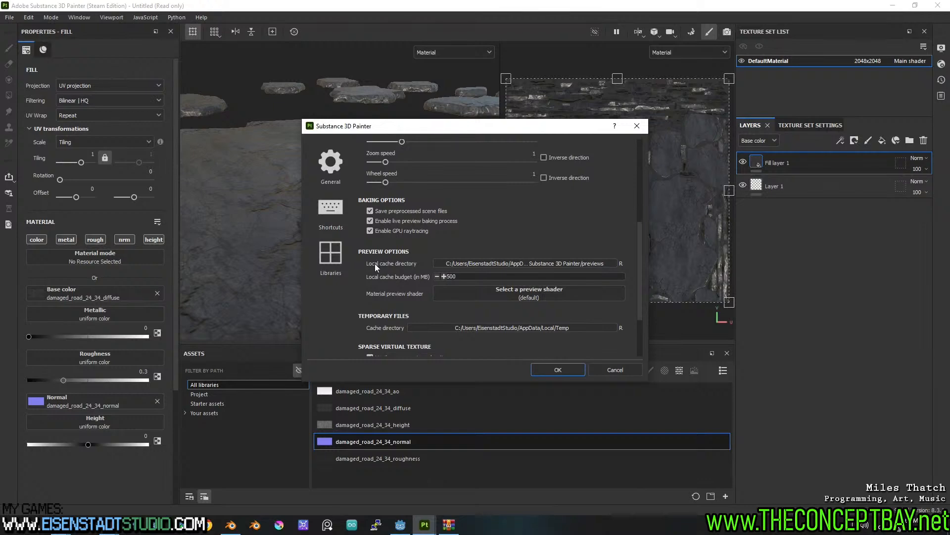
scroll(547, 238, up, 3)
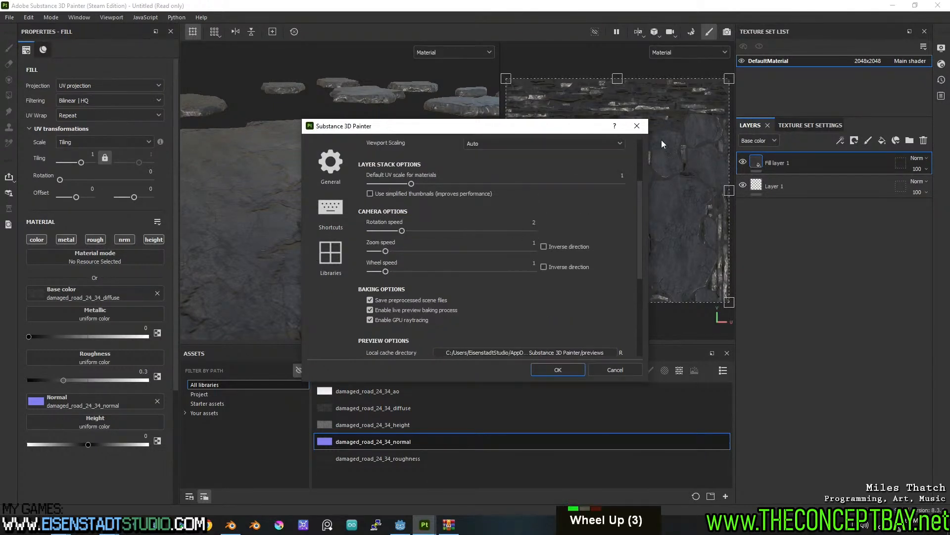
click(637, 126)
Step: Assign damaged_road_24_34_roughness to the fill layer's roughness and damaged_road_24_34_height to its height channel
drag(388, 456, 99, 354)
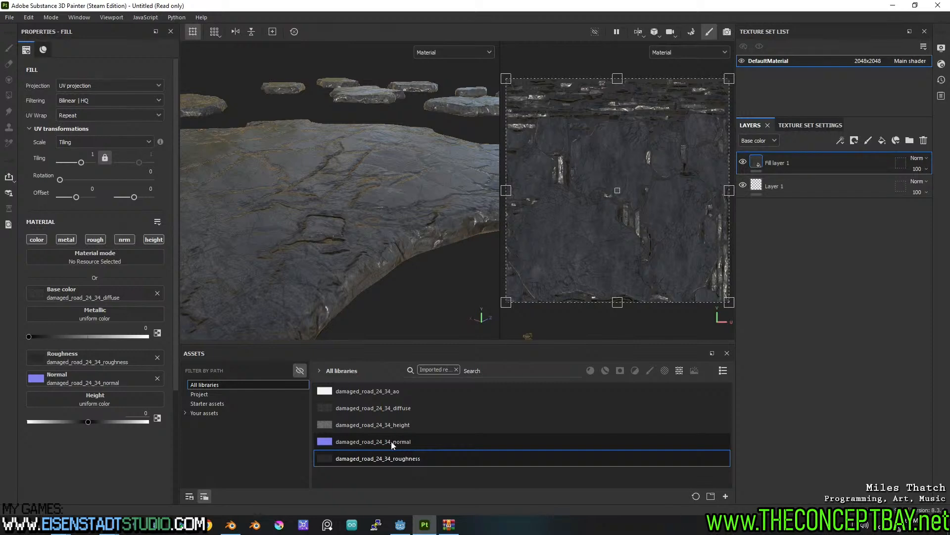
drag(380, 424, 88, 400)
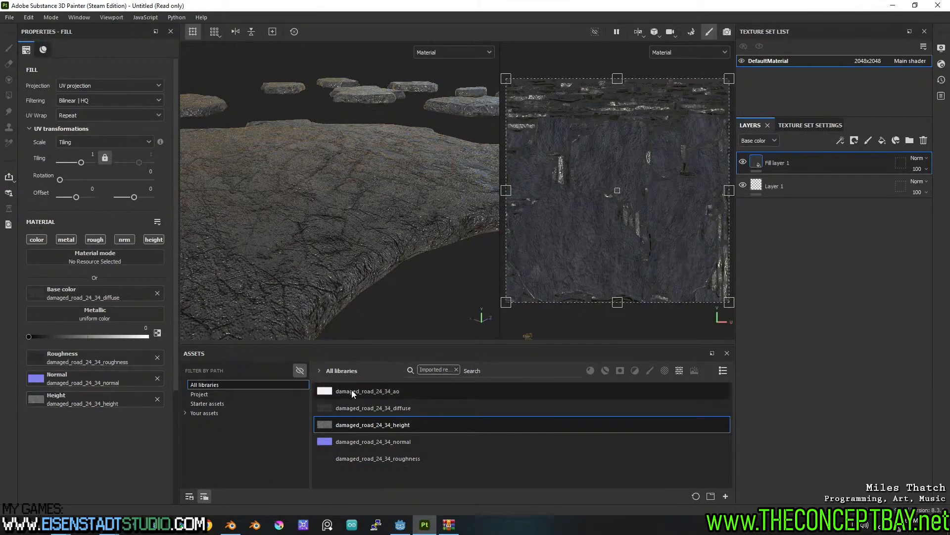
Step: Add an Ambient occlusion channel to the texture set and assign damaged_road_24_34_ao to it in the fill layer
mouse_move(374, 392)
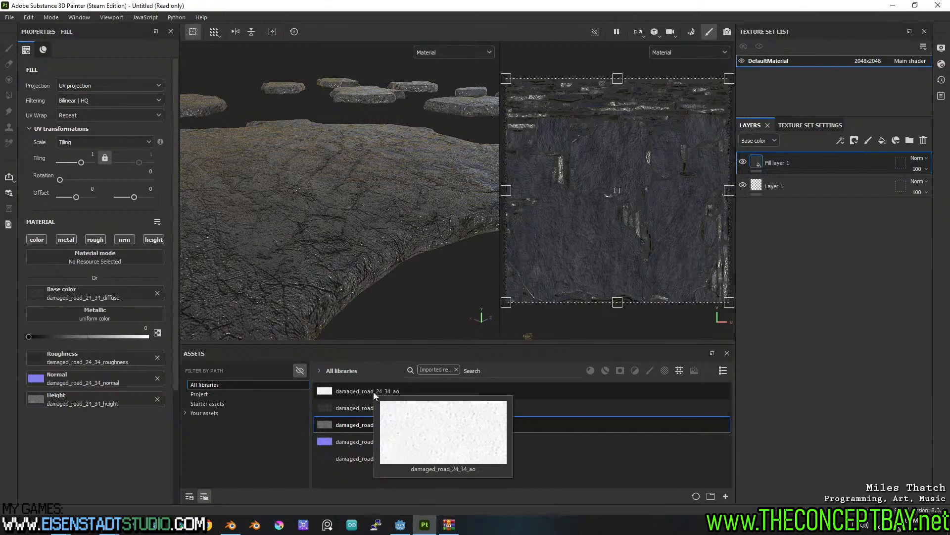
click(819, 126)
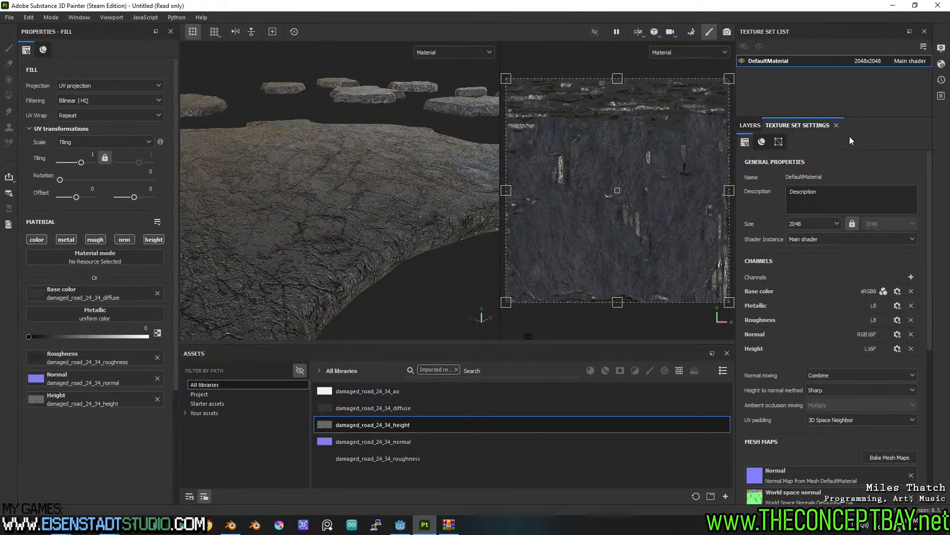
click(912, 277)
click(902, 292)
drag(363, 388, 152, 253)
drag(346, 391, 128, 432)
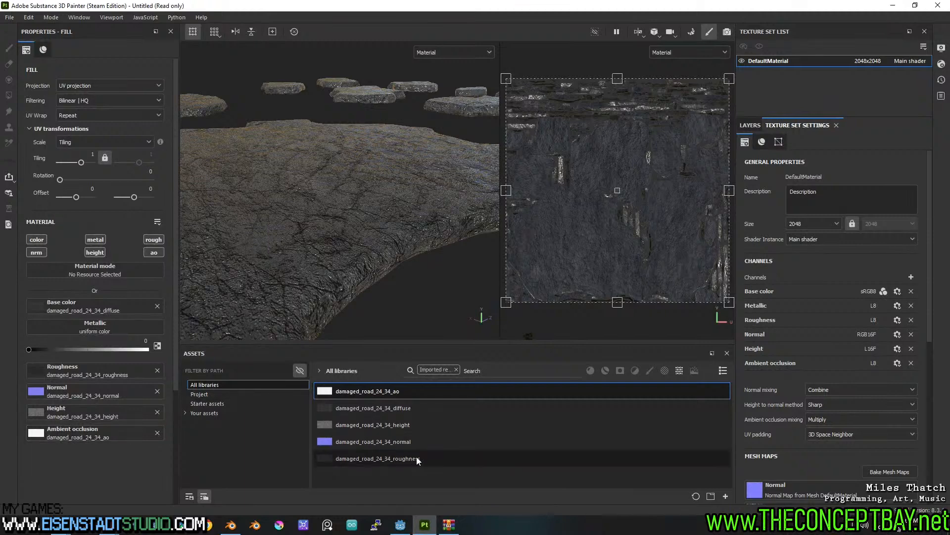
Step: Bring damaged_road_24_34_reflection.jpg from the damaged_road_24_34 Explorer folder into Painter's assets for import
mouse_move(60, 524)
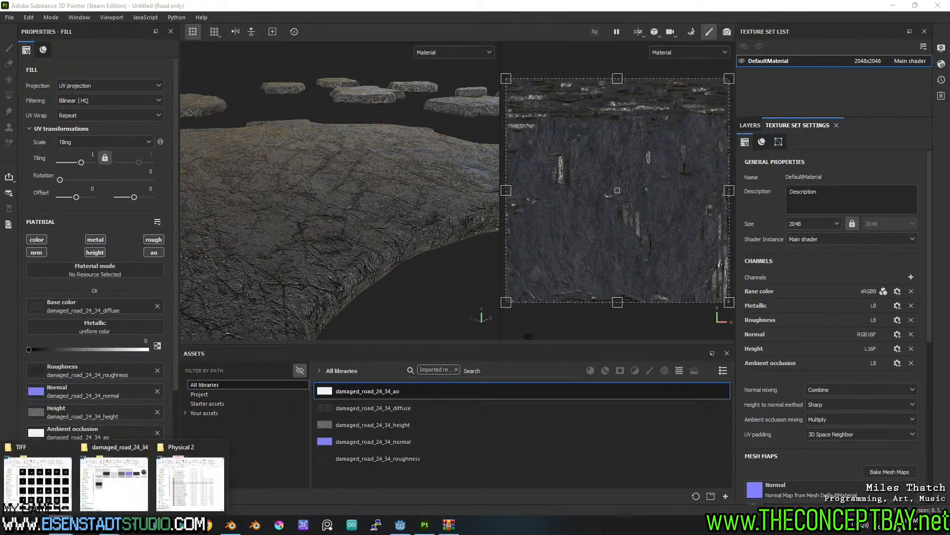
click(132, 475)
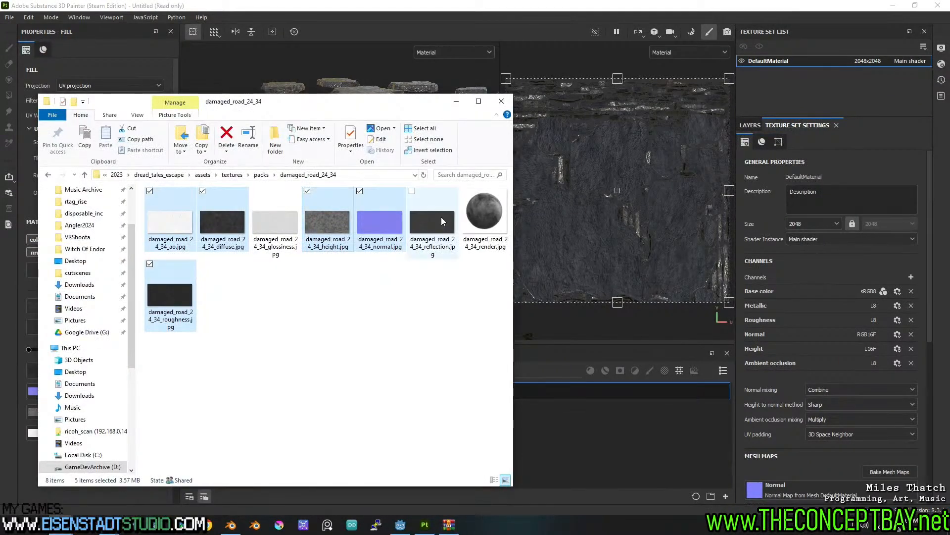
drag(303, 110, 714, 68)
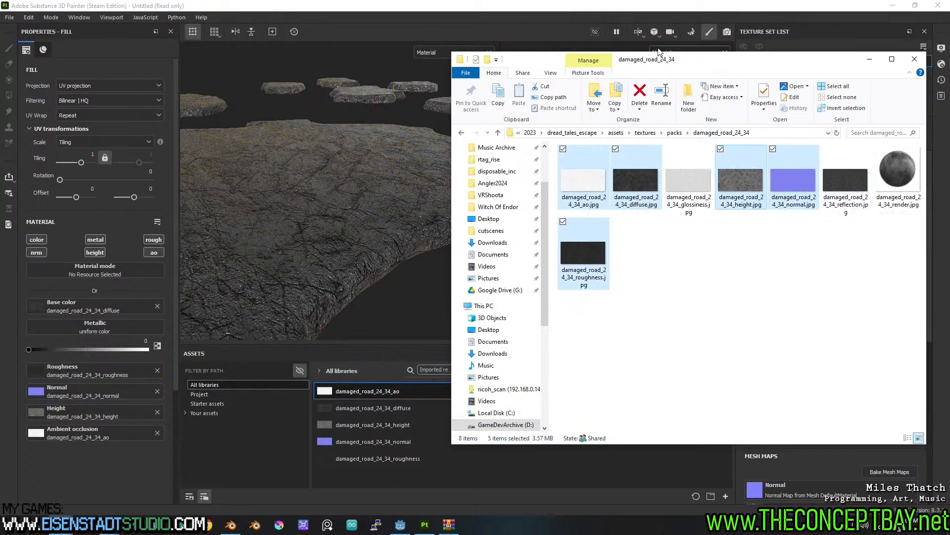
click(849, 182)
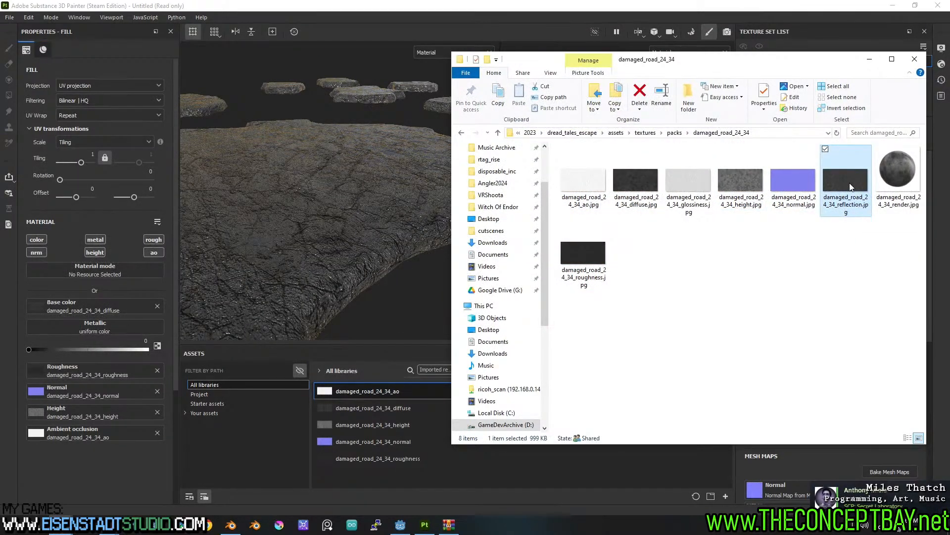
mouse_move(849, 183)
mouse_down()
mouse_move(438, 424)
mouse_move(382, 480)
mouse_up()
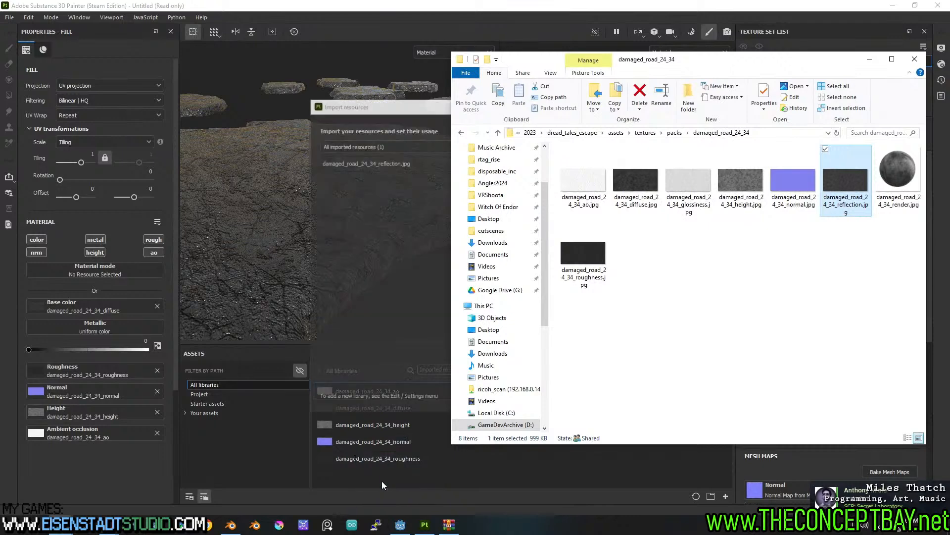
Step: Import damaged_road_24_34_reflection.jpg as a texture into the your_assets library with the prefix damaged_road_24_34
click(534, 163)
text(damaged_road_24-34)
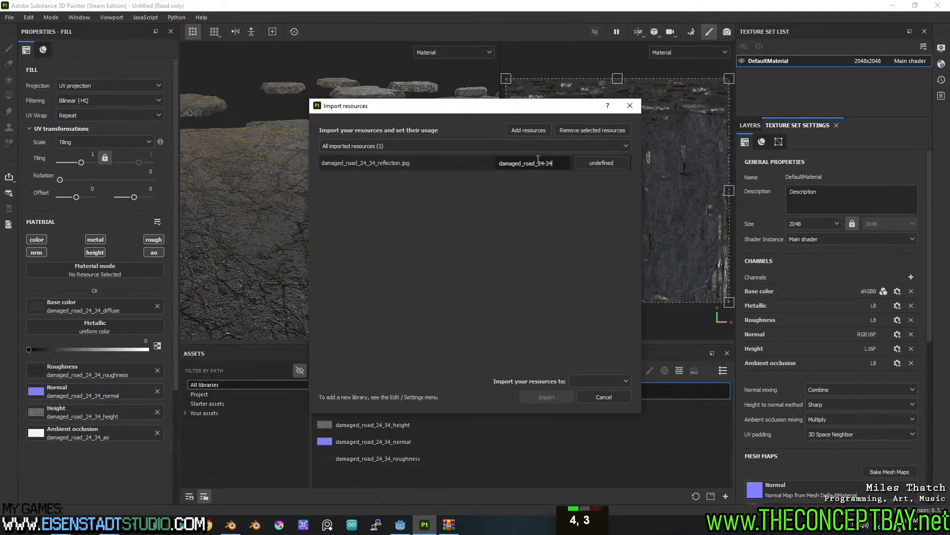
key(Left)
key(Left)
key(BackSpace)
text(_)
click(613, 163)
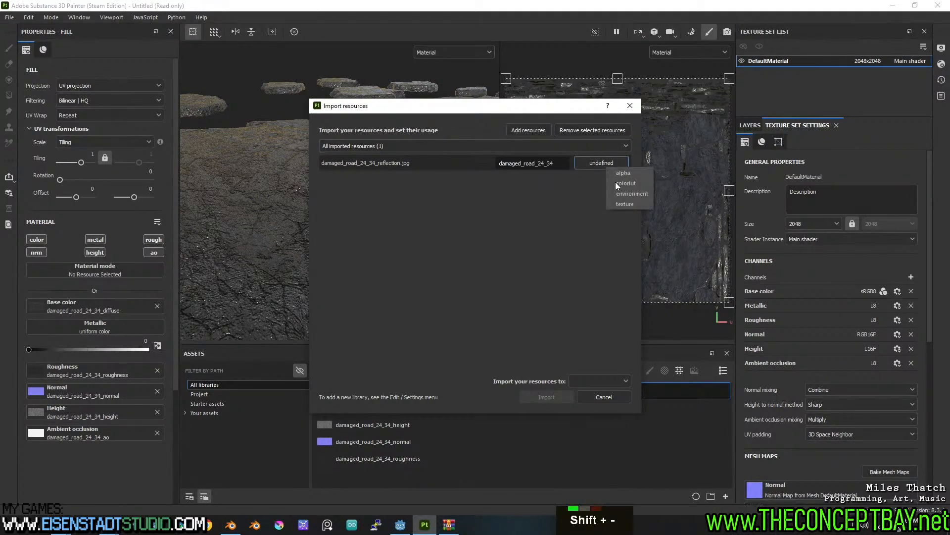
click(624, 205)
click(595, 382)
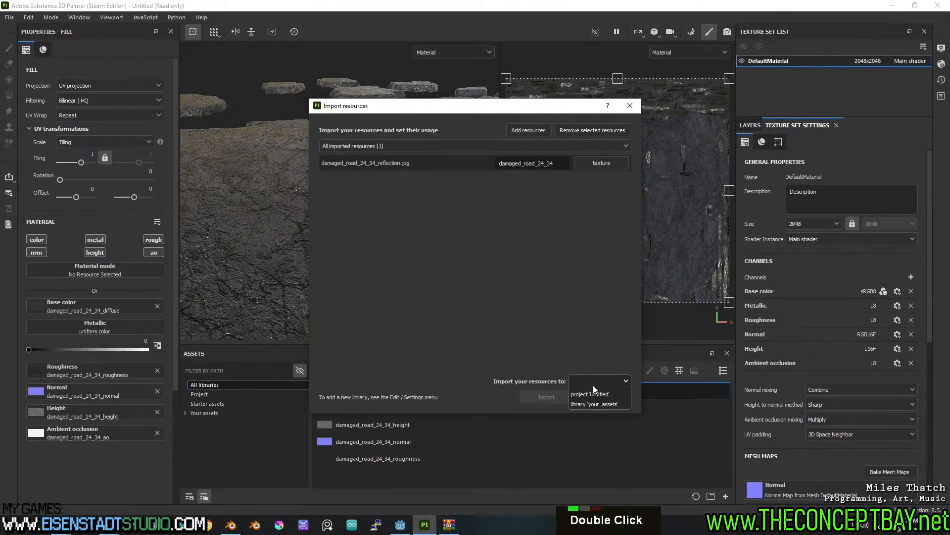
click(589, 416)
click(563, 400)
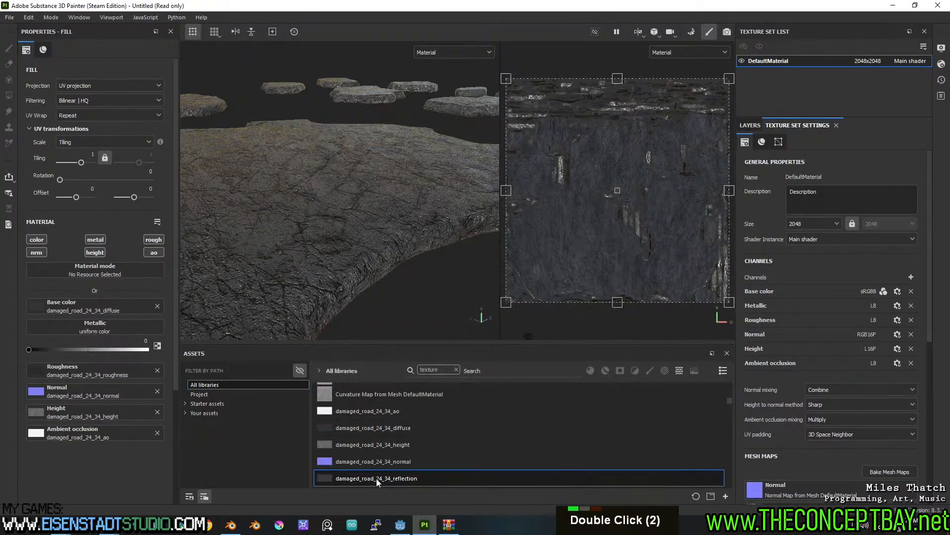
Step: Assign damaged_road_24_34_reflection to the fill layer's metallic channel and return to the layer stack
drag(108, 329, 109, 329)
scroll(354, 150, down, 1)
scroll(351, 165, up, 3)
click(748, 127)
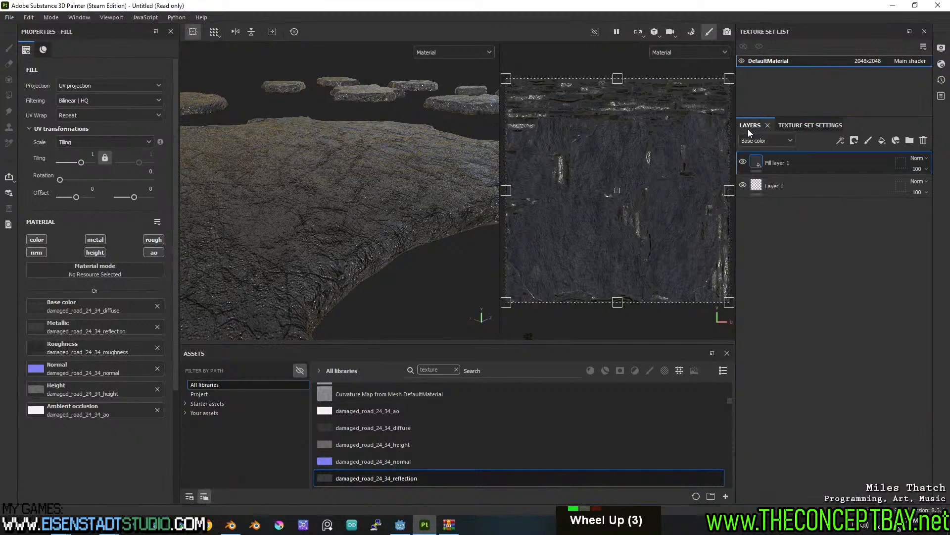
Step: Stretch Fill layer 1's projection horizontally to an offset of about 0.44 and set its horizontal tiling to 0.5
alt+drag(374, 174, 277, 297)
alt+middle_drag(277, 297, 352, 281)
alt+drag(352, 280, 58, 163)
scroll(349, 261, down, 7)
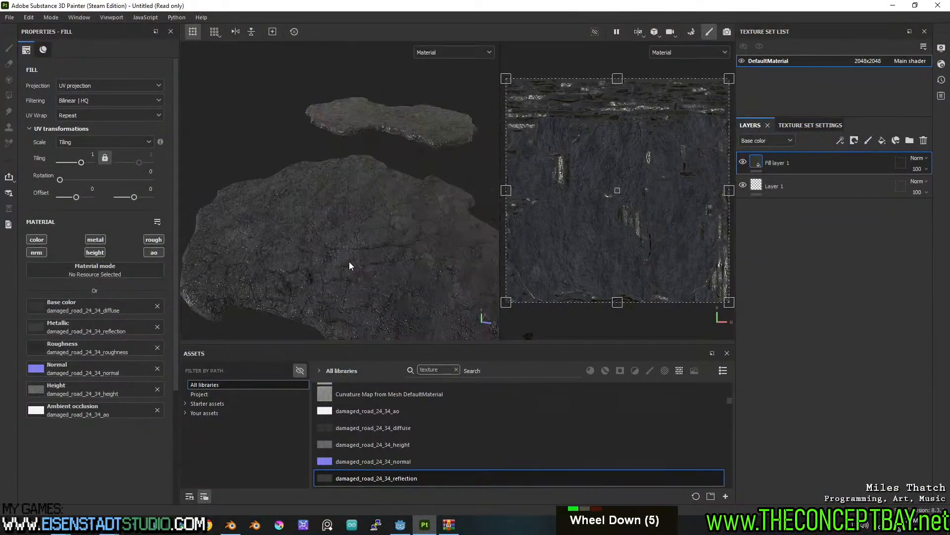
mouse_move(341, 258)
alt+mouse_down()
mouse_move(395, 304)
mouse_move(367, 247)
mouse_move(346, 254)
alt+mouse_up()
alt+scroll(367, 248, down, 1)
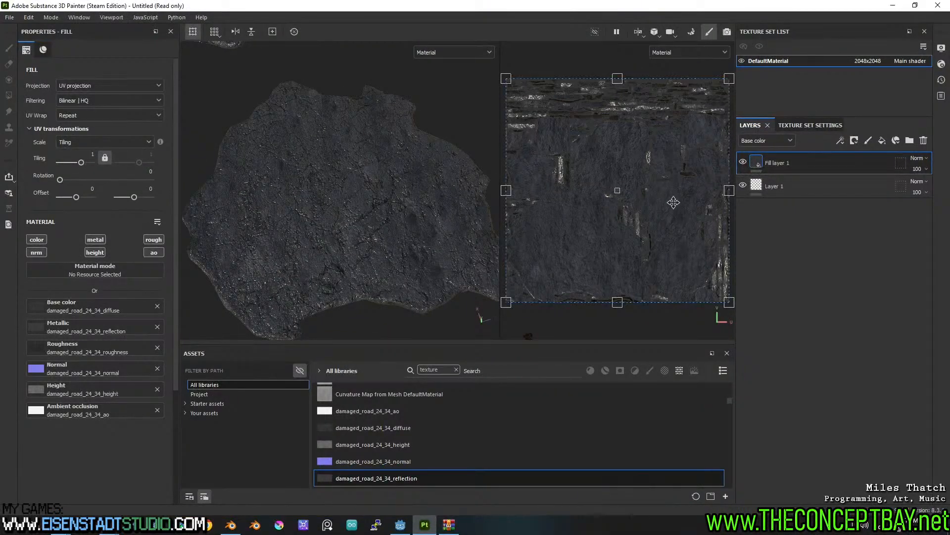
drag(729, 190, 921, 181)
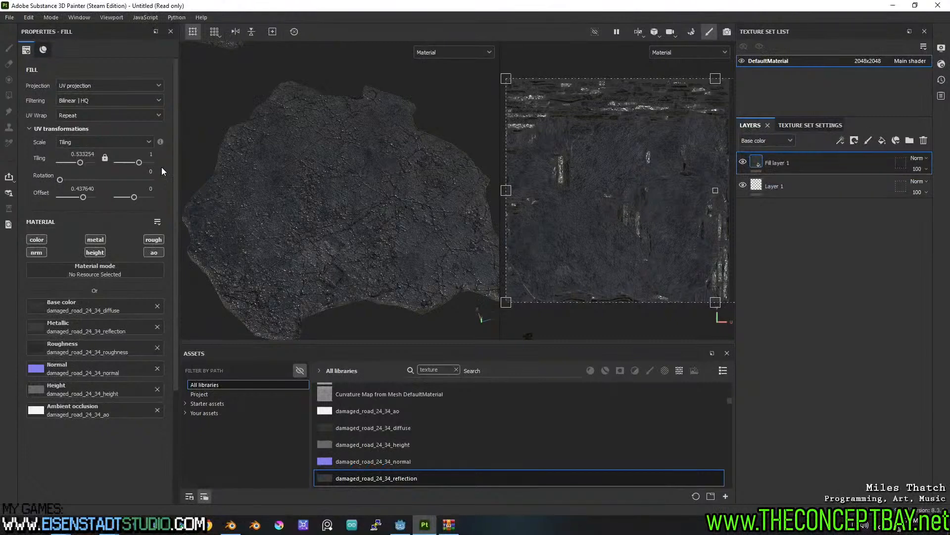
click(76, 152)
text(.2)
key(BackSpace)
text(5)
key(Return)
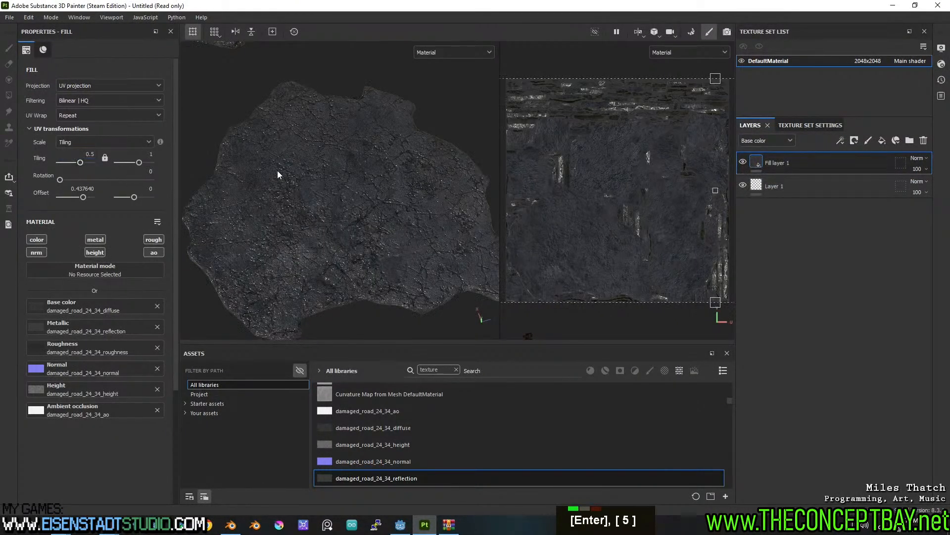
Step: Try a vertical tiling of 0.5 on Fill layer 1 and set it back to 1
scroll(313, 173, up, 4)
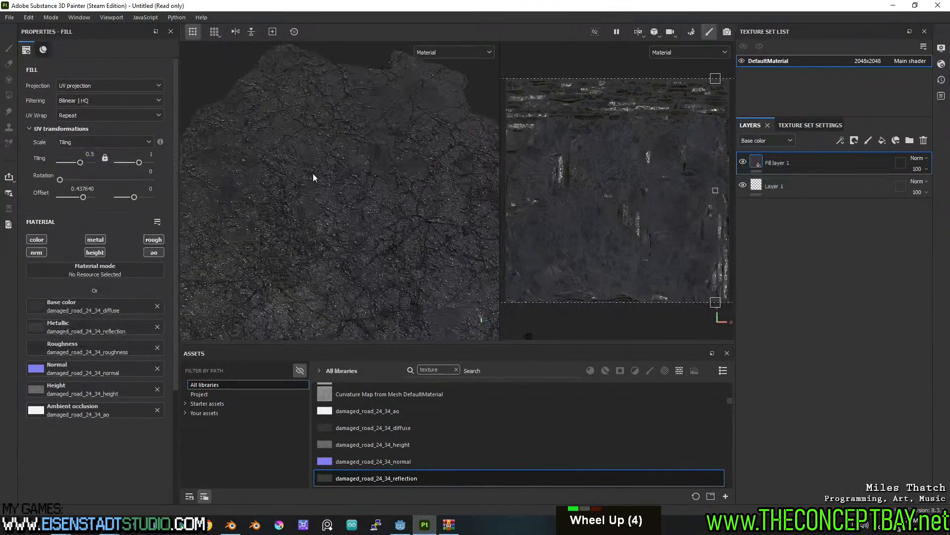
click(105, 163)
click(105, 157)
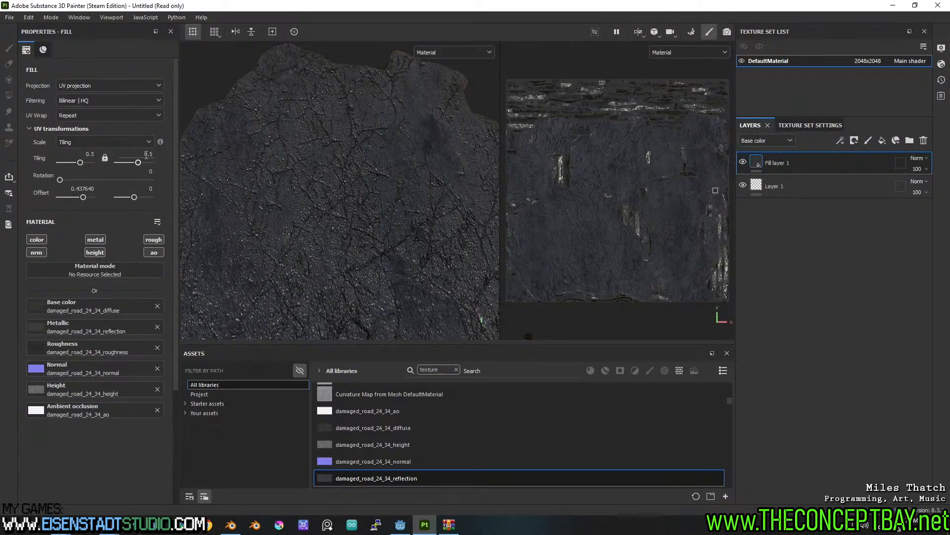
text(1)
key(Return)
Step: Examine the stretched asphalt texture on the road pieces from several angles and distances
scroll(415, 218, down, 5)
alt+drag(374, 269, 426, 231)
alt+middle_drag(426, 231, 354, 213)
alt+drag(355, 213, 319, 231)
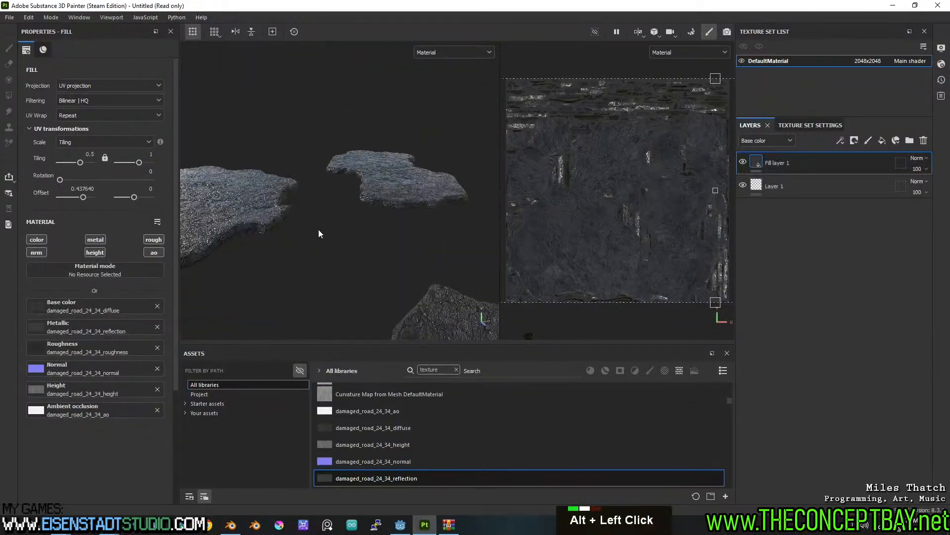
alt+middle_drag(252, 225, 315, 229)
alt+scroll(319, 227, up, 4)
alt+drag(361, 242, 373, 245)
alt+middle_drag(372, 245, 365, 202)
alt+drag(365, 201, 271, 231)
alt+middle_drag(272, 231, 252, 213)
alt+drag(252, 213, 317, 203)
alt+middle_drag(317, 203, 347, 247)
alt+drag(346, 248, 376, 232)
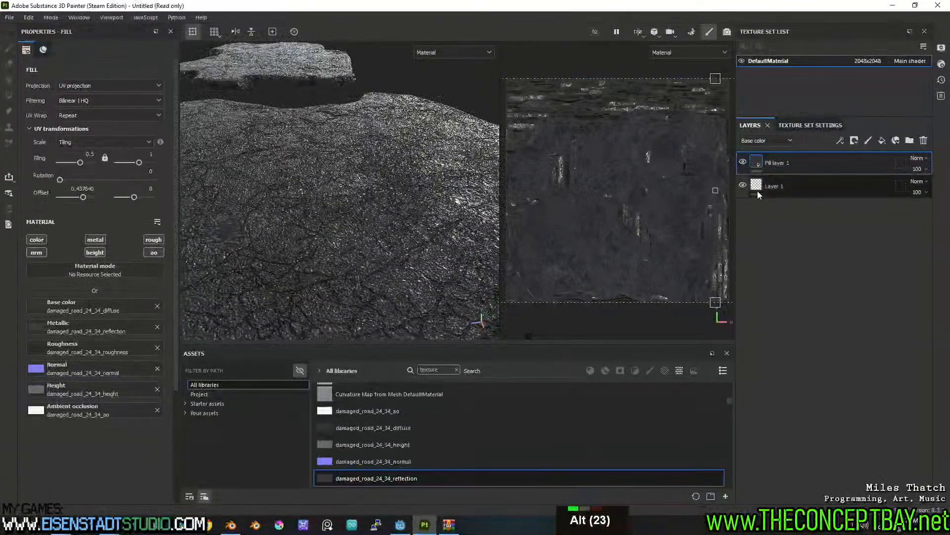
right_click(795, 154)
right_click(778, 164)
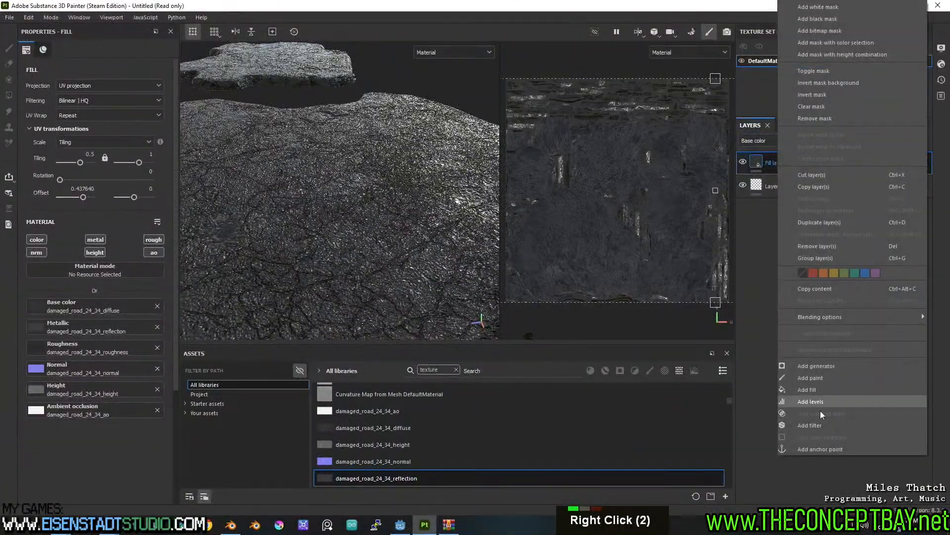
key(Escape)
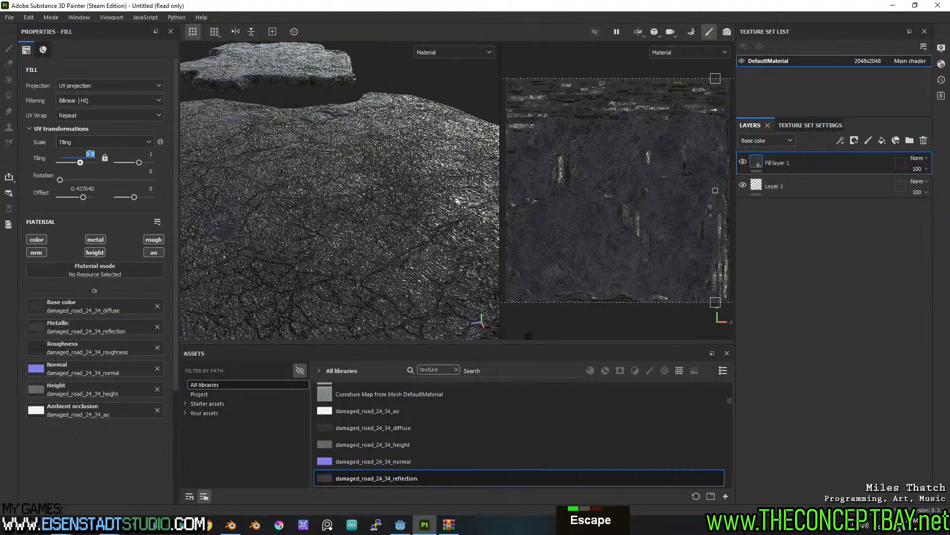
Step: Set Fill layer 1's tiling to 0.25 horizontally and 0.5 vertically
text(0.25)
click(136, 154)
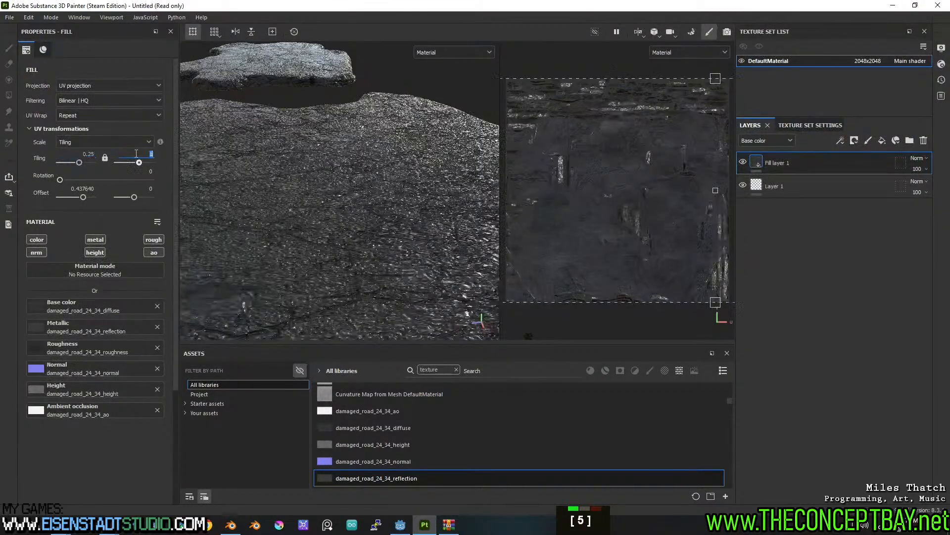
text(0.5)
key(Return)
Step: Add a Height Adjust filter to Fill layer 1 and lower its Multiply to about 0.647
scroll(403, 226, down, 3)
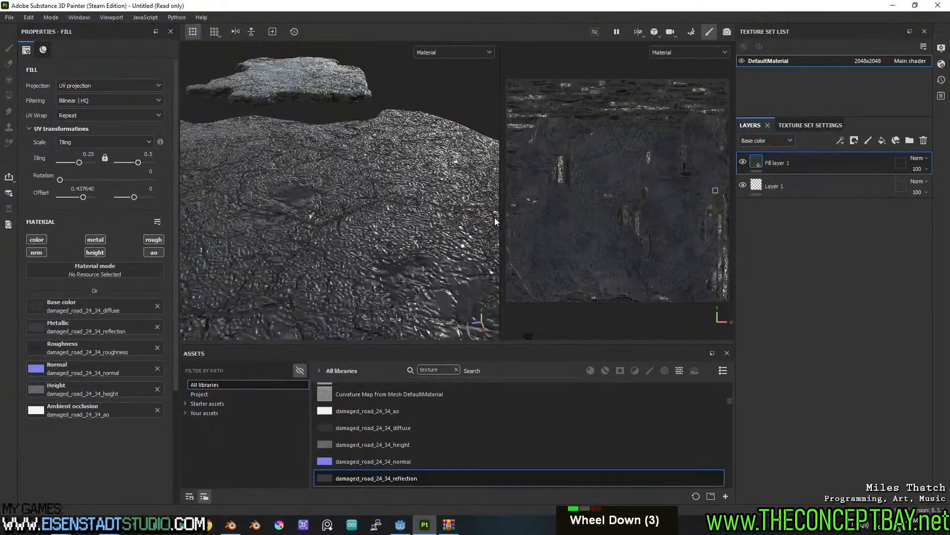
alt+drag(403, 225, 347, 228)
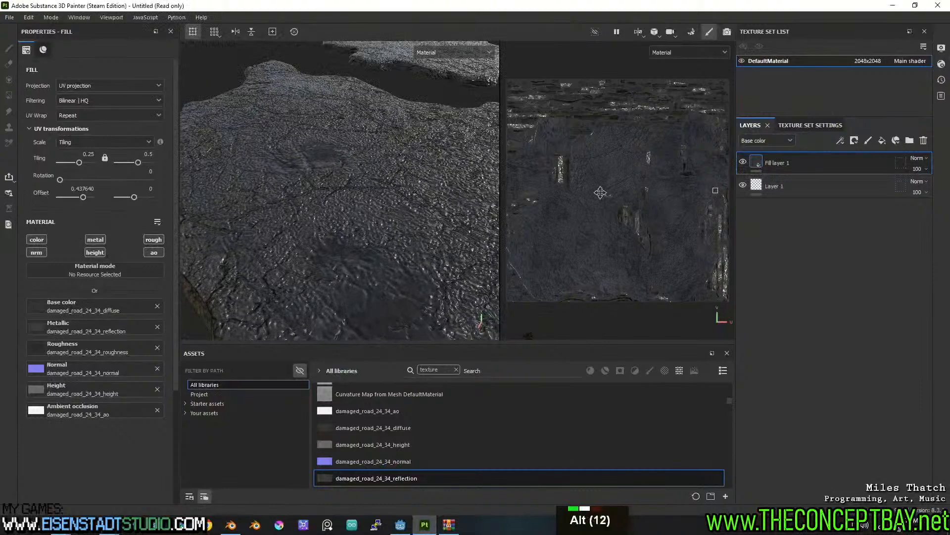
right_click(826, 160)
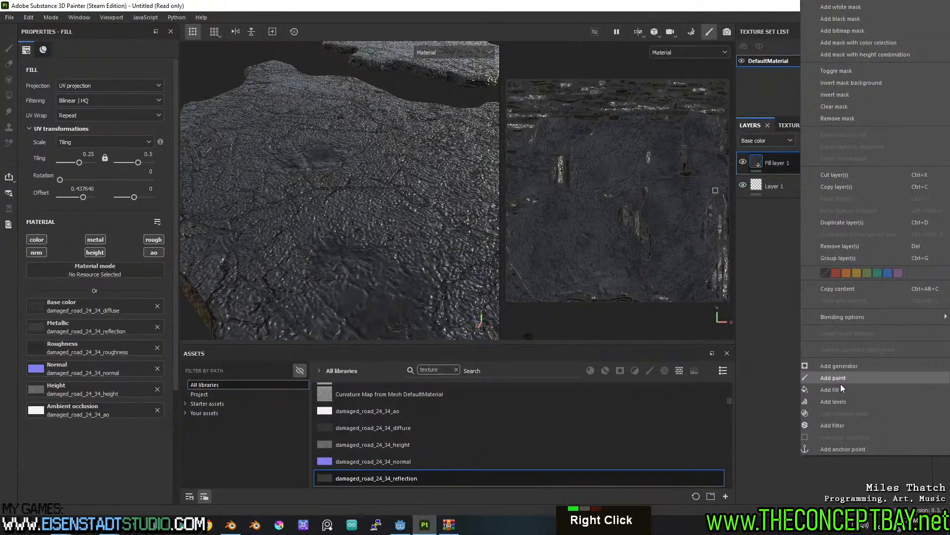
click(832, 425)
click(104, 91)
click(141, 212)
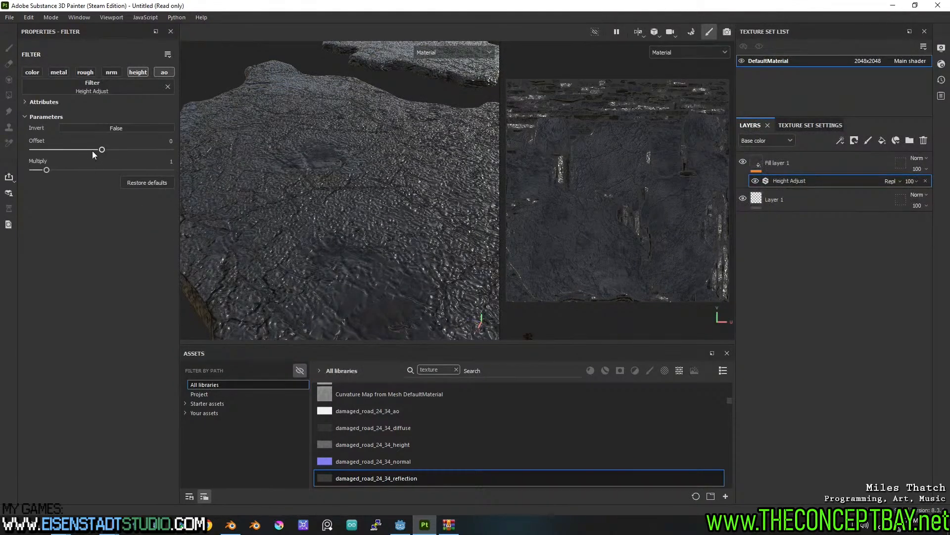
drag(47, 167, 41, 171)
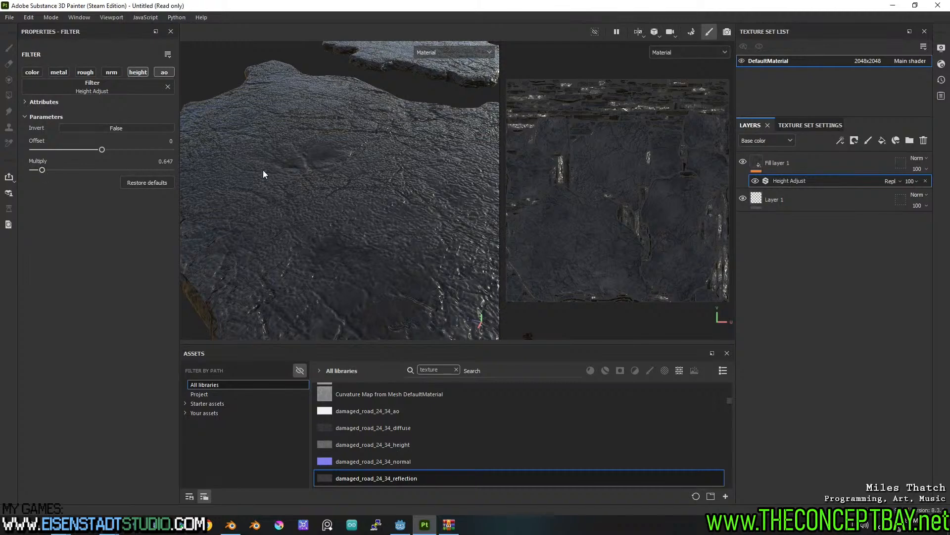
Step: Examine the road pieces' adjusted relief from other angles and check the options available for Fill layer 1
alt+middle_drag(398, 179, 310, 155)
alt+drag(310, 154, 356, 198)
alt+middle_drag(356, 198, 382, 212)
alt+drag(381, 212, 410, 190)
alt+middle_drag(410, 190, 420, 163)
mouse_move(421, 164)
alt+mouse_down()
mouse_move(401, 144)
mouse_move(426, 148)
alt+mouse_up()
click(773, 200)
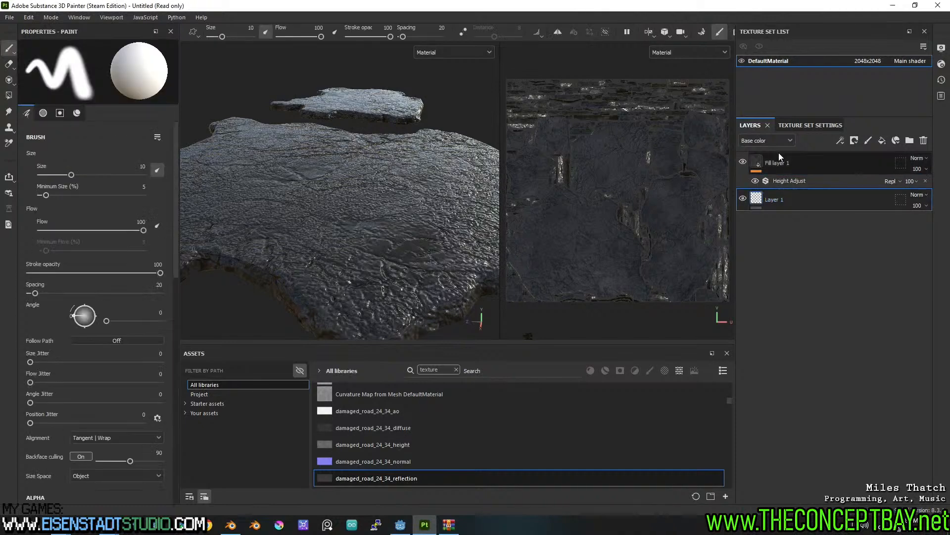
click(780, 161)
right_click(780, 161)
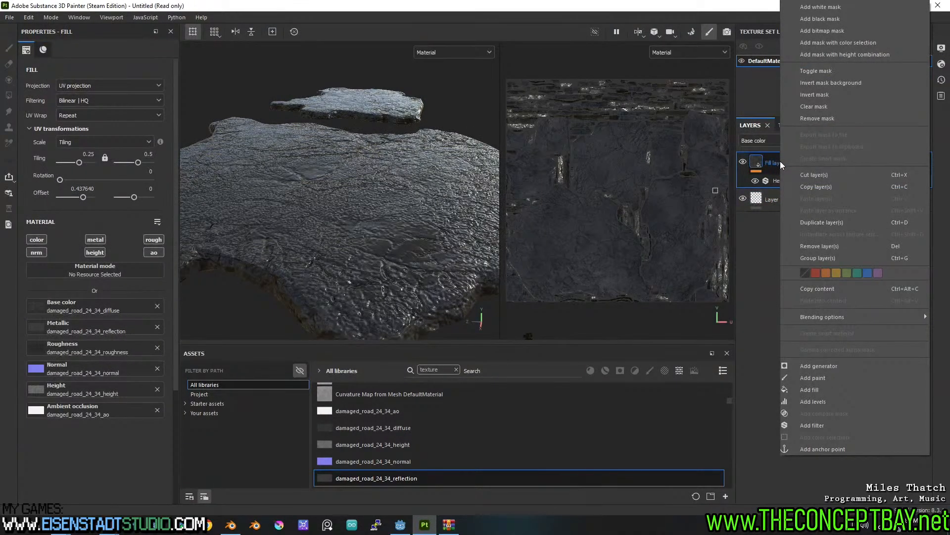
click(770, 162)
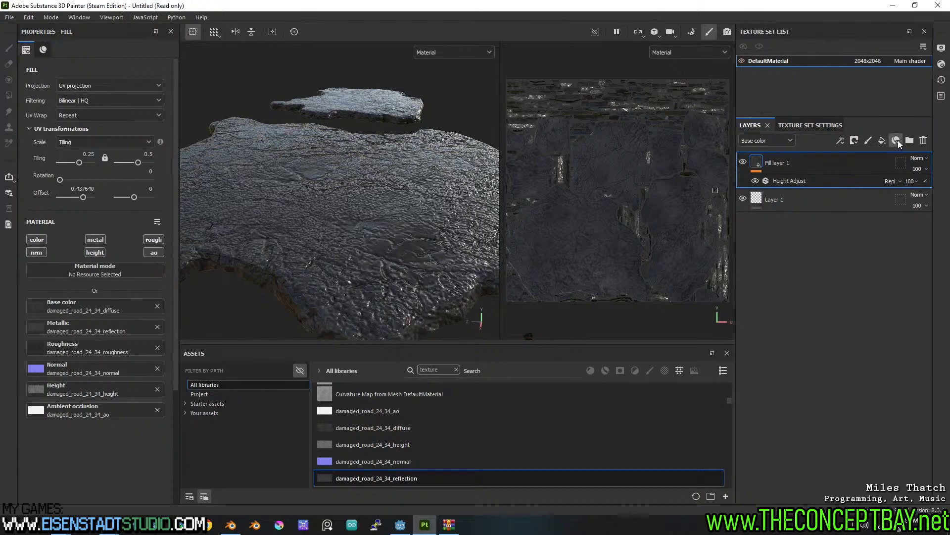
Step: Add a fill layer above Fill layer 1 with only the roughness channel active and set its roughness to about 0.6667
click(897, 141)
click(882, 140)
click(35, 252)
click(38, 240)
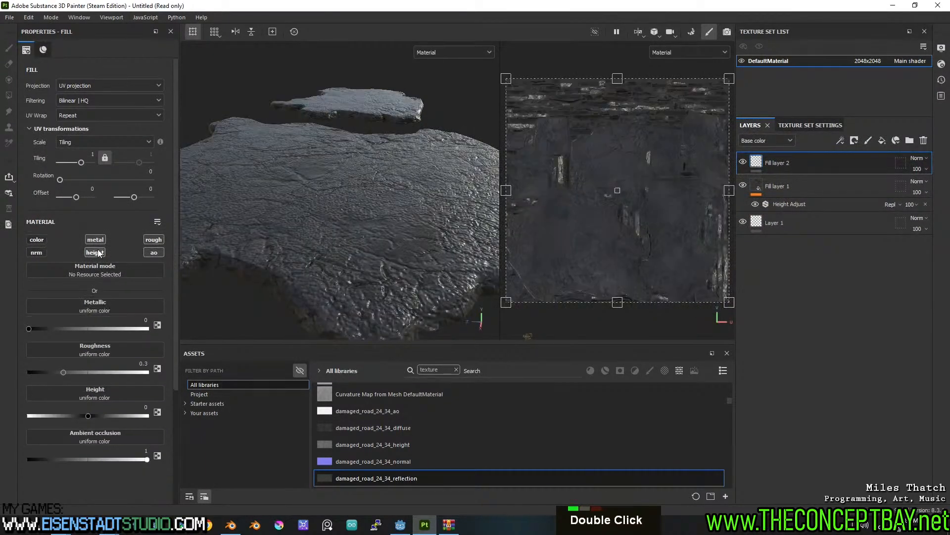
click(96, 240)
click(94, 253)
click(153, 253)
drag(66, 328, 107, 332)
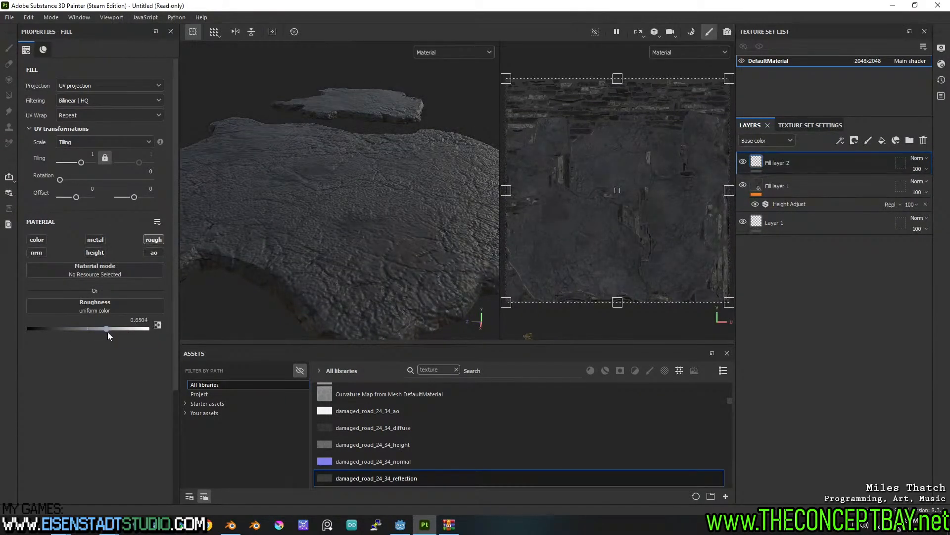
Step: Limit the assets to smart masks, remove the texture filter and search for "surf"
click(620, 371)
click(540, 367)
key(ctrl+a)
text(surf)
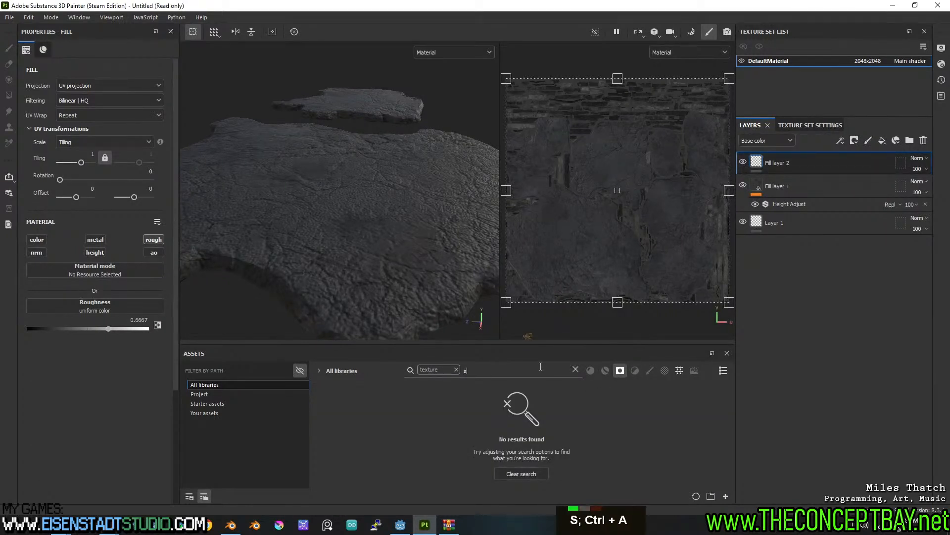
click(456, 369)
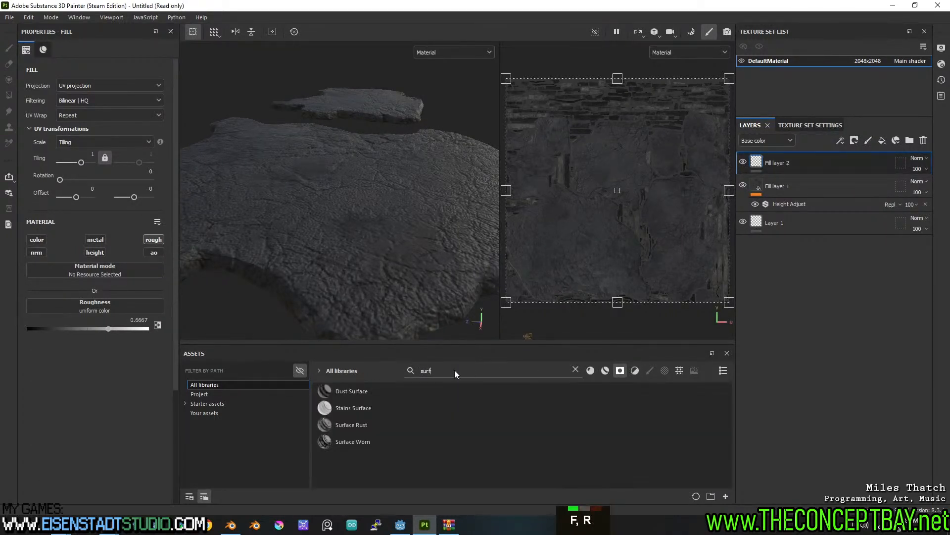
Step: Apply the Dust Surface smart mask to Fill layer 2
click(360, 408)
mouse_move(364, 393)
mouse_down()
mouse_move(753, 178)
mouse_move(796, 161)
mouse_move(797, 169)
mouse_up()
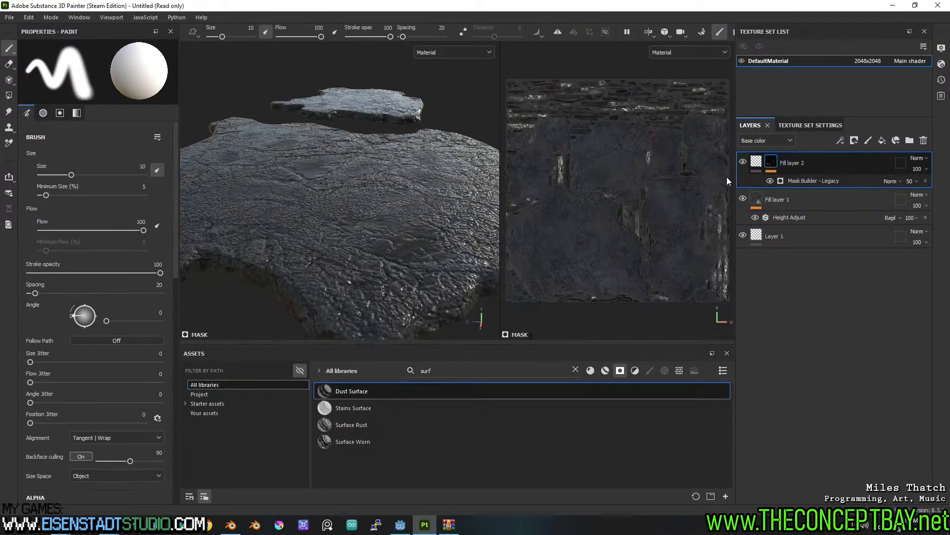
scroll(327, 223, up, 4)
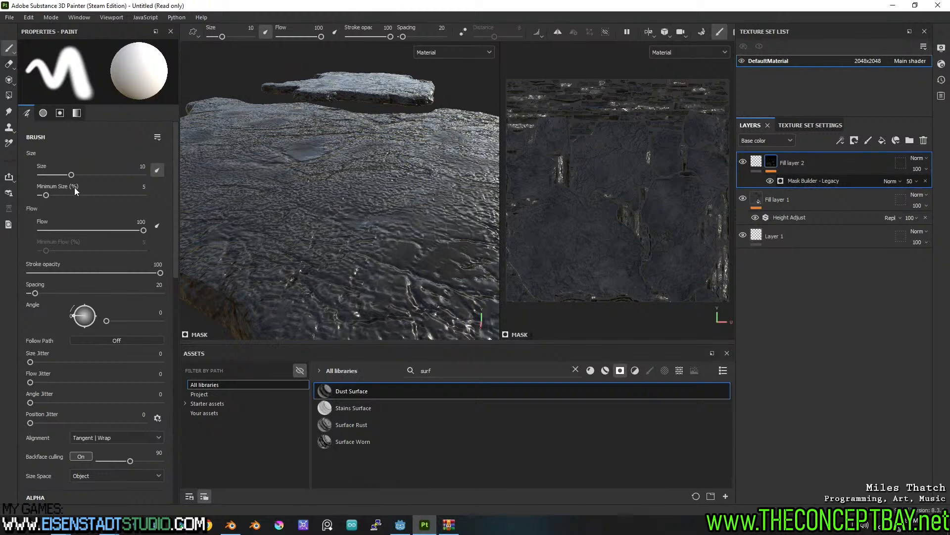
Step: Try the Mask Builder generator with Level 0.14 and Contrast up to 0.89, and delete it
drag(99, 137, 51, 138)
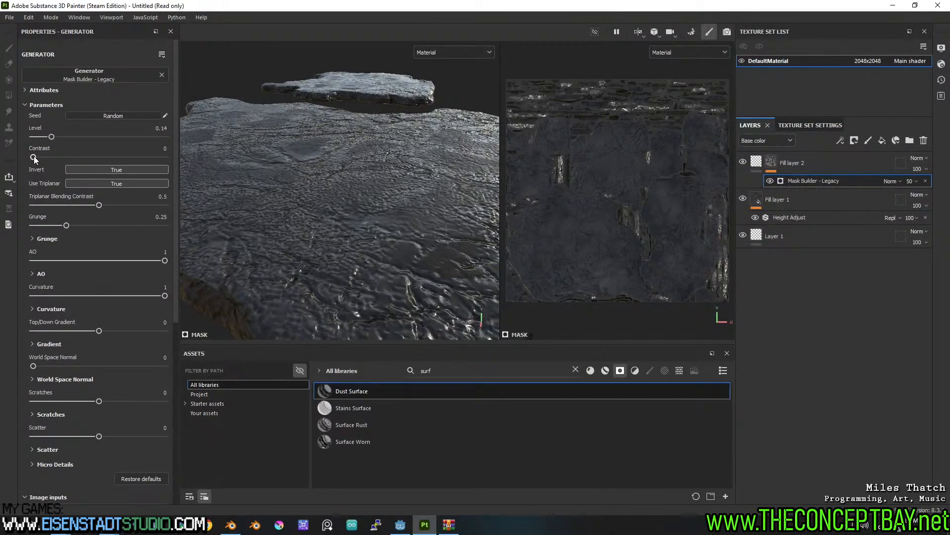
mouse_move(137, 157)
mouse_down()
mouse_move(40, 154)
mouse_move(150, 148)
mouse_up()
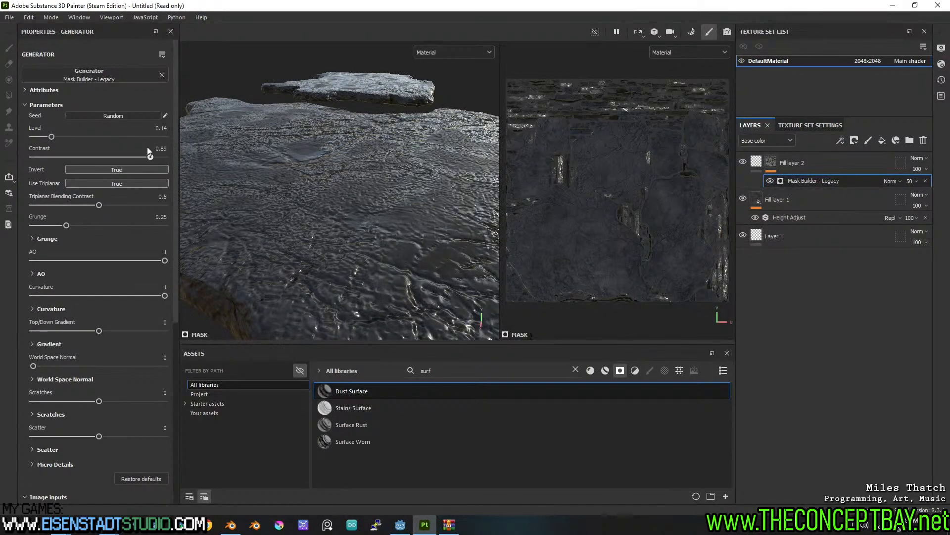
drag(19, 147, 41, 151)
key(Delete)
Step: Apply the Stains Surface smart mask to Fill layer 2 and select the mask's Paint effect
mouse_move(354, 408)
mouse_down()
mouse_move(792, 183)
mouse_move(790, 165)
mouse_up()
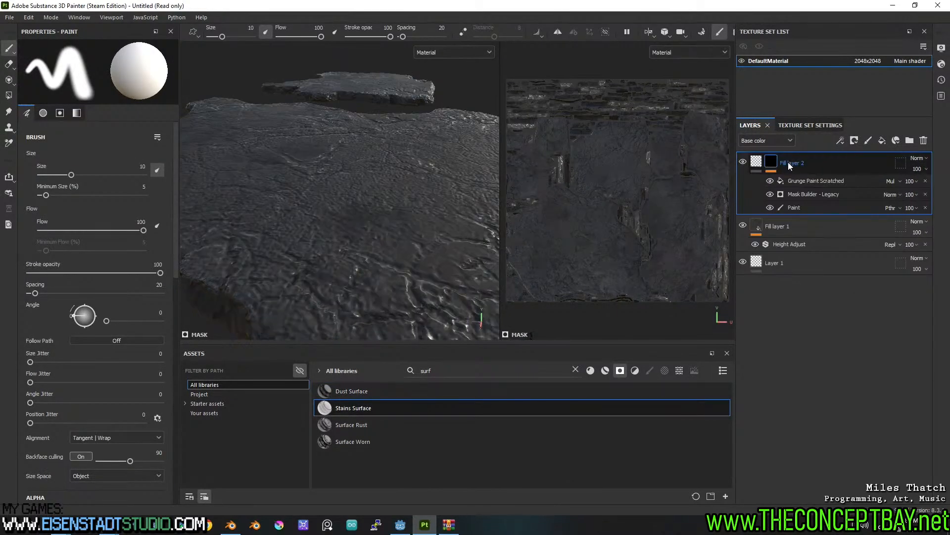
scroll(345, 186, down, 1)
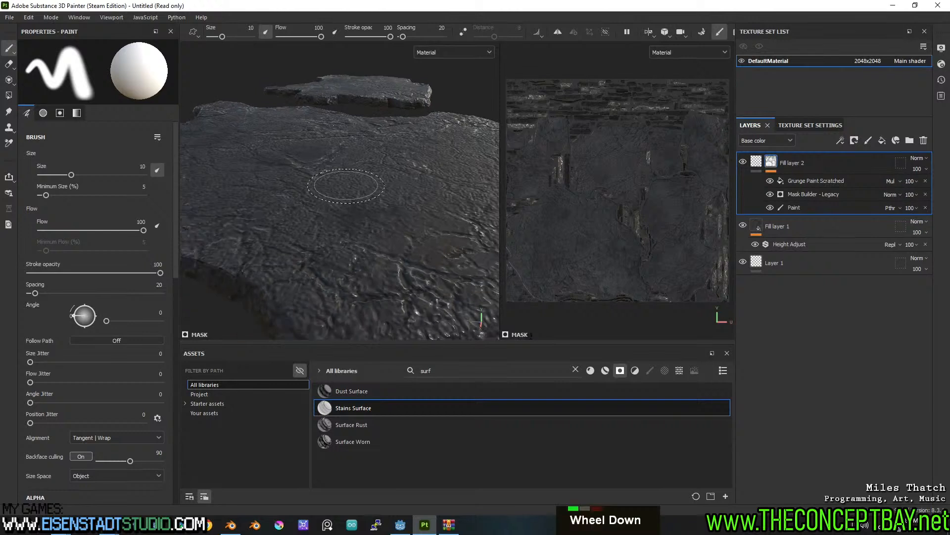
click(787, 208)
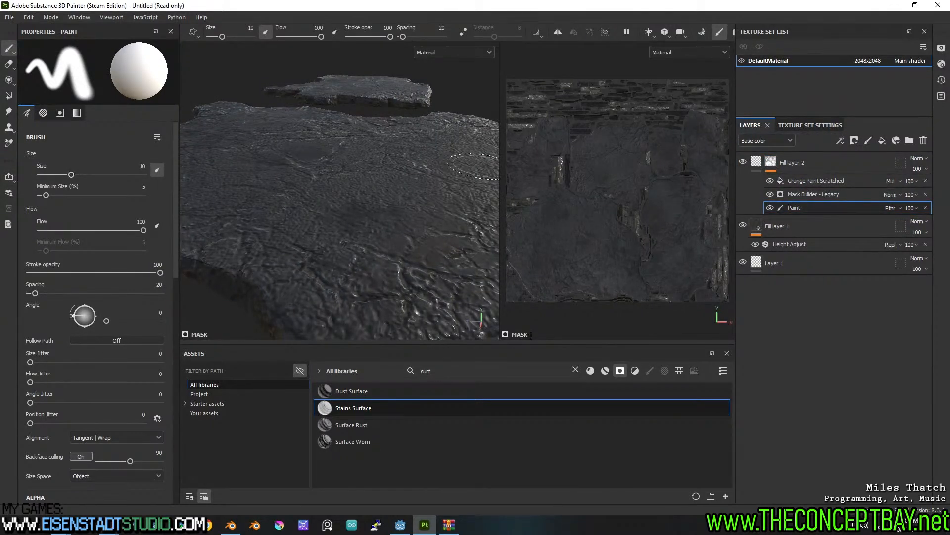
Step: Try the mask's Mask Builder - Legacy generator with Level 0.95, Contrast 0.75 and Invert set to False
click(797, 194)
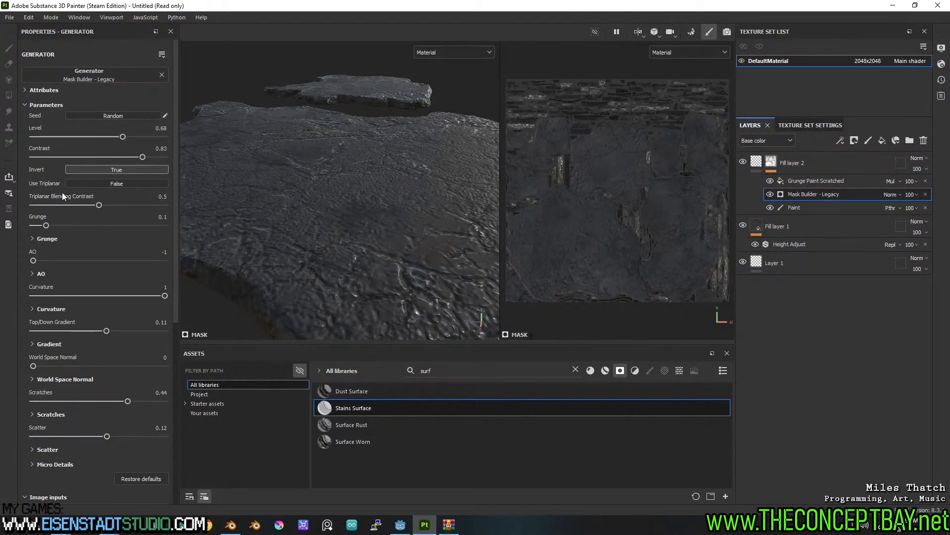
mouse_move(122, 137)
mouse_down()
mouse_move(77, 138)
mouse_move(144, 134)
mouse_up()
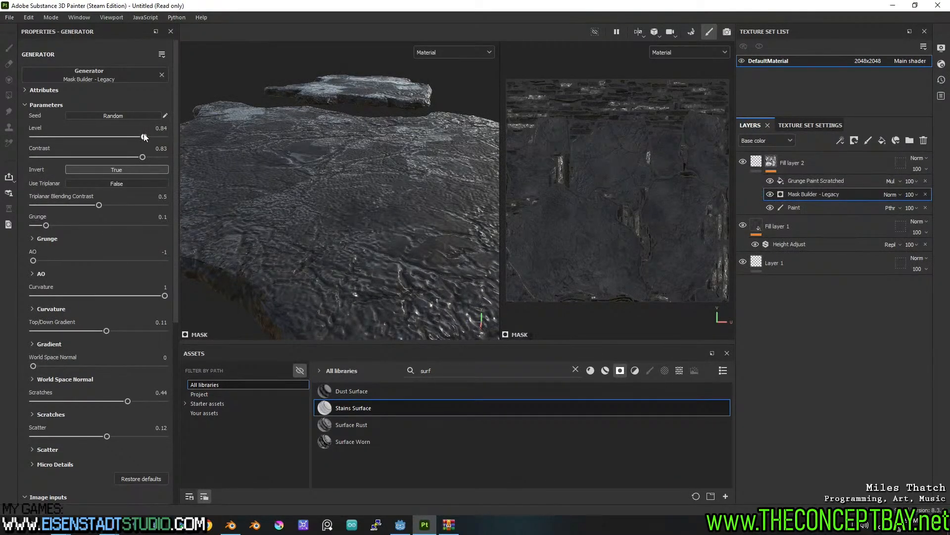
scroll(346, 136, down, 4)
alt+drag(347, 136, 376, 161)
scroll(370, 164, up, 3)
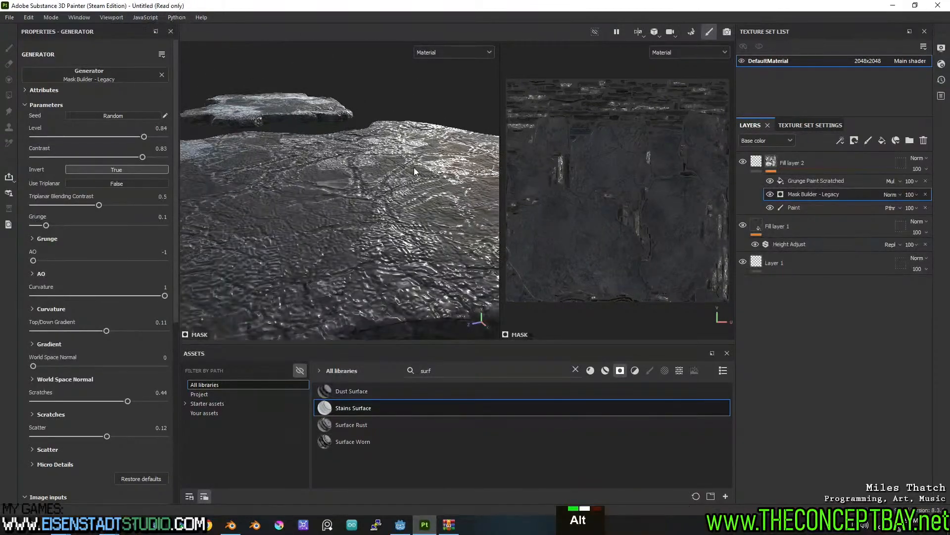
click(106, 171)
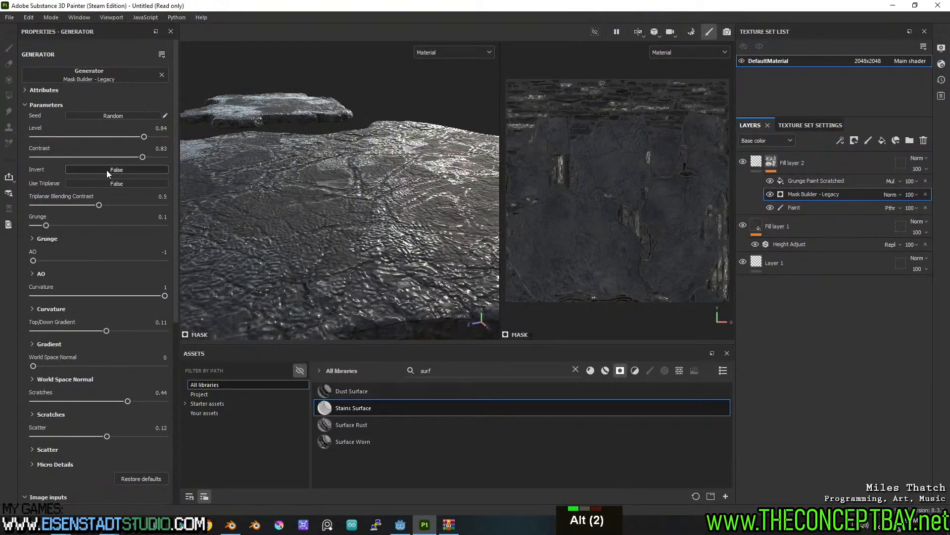
drag(144, 137, 131, 157)
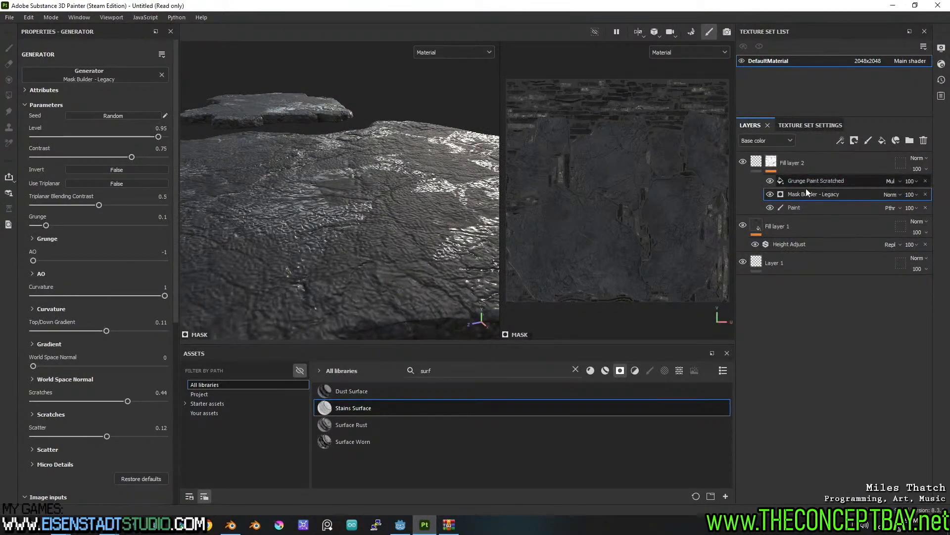
Step: Remove the Stains Surface mask effects from Fill layer 2 and delete the layer
double_click(926, 194)
double_click(926, 181)
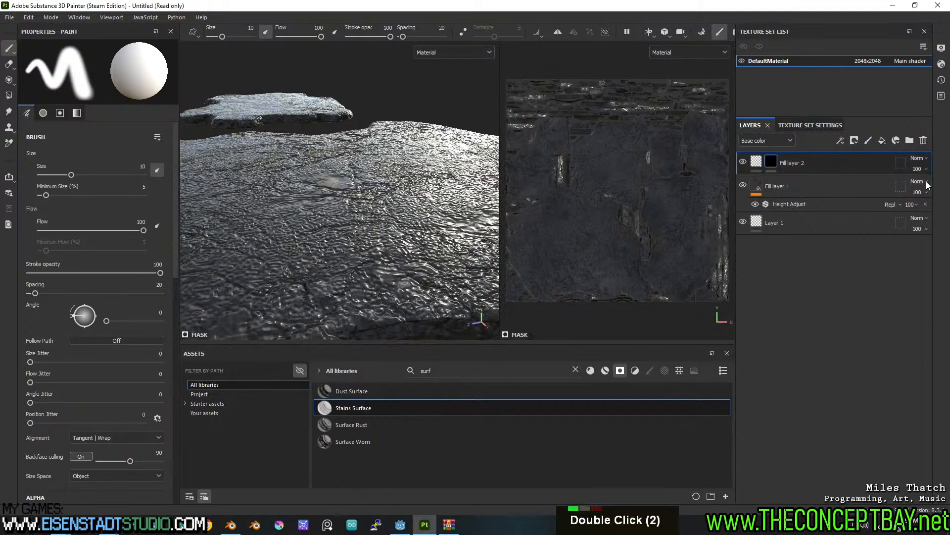
click(359, 445)
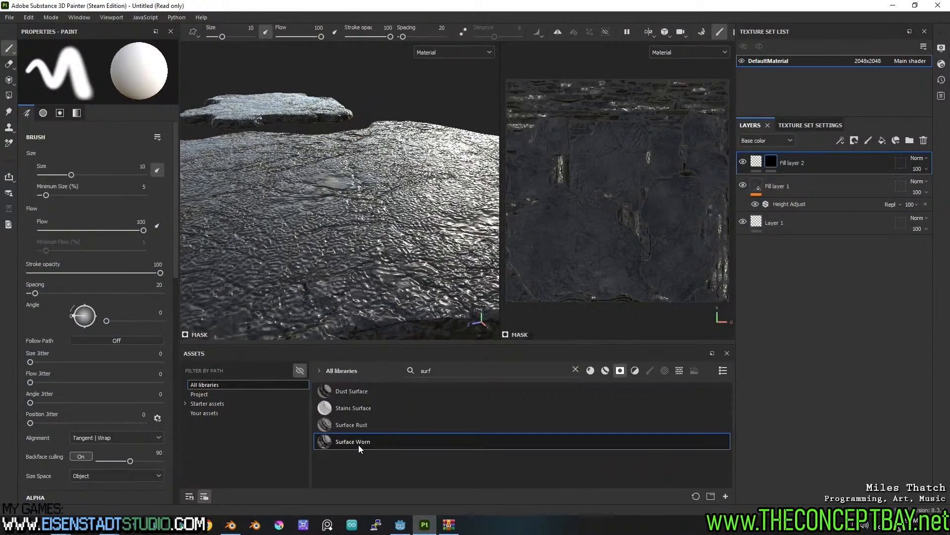
scroll(421, 238, down, 3)
alt+drag(411, 213, 286, 253)
alt+middle_drag(287, 252, 314, 213)
alt+drag(313, 212, 376, 188)
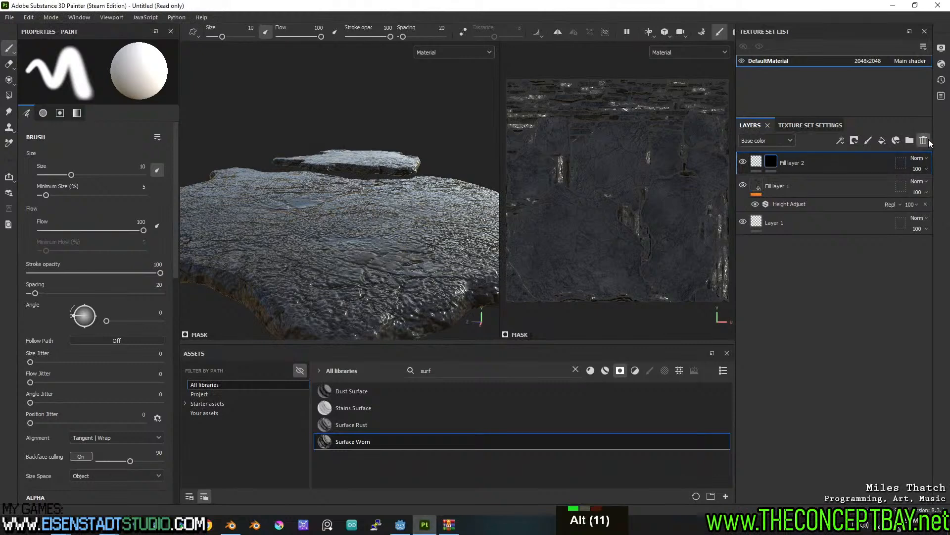
click(926, 141)
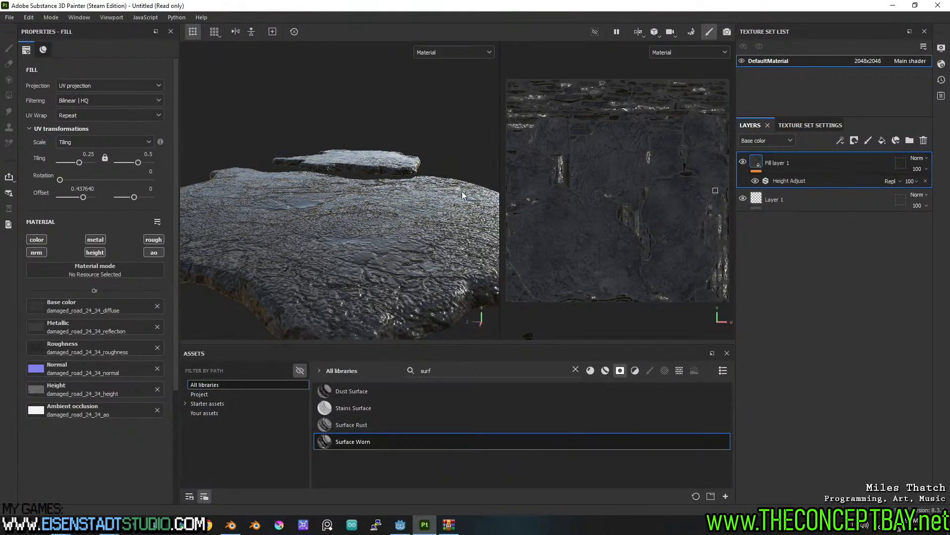
Step: Add a Levels effect to Fill layer 1 for the Roughness channel and lower its input white point to 0.196
scroll(346, 233, up, 2)
alt+drag(345, 233, 322, 238)
alt+middle_drag(322, 238, 326, 218)
alt+drag(327, 218, 317, 248)
right_click(821, 154)
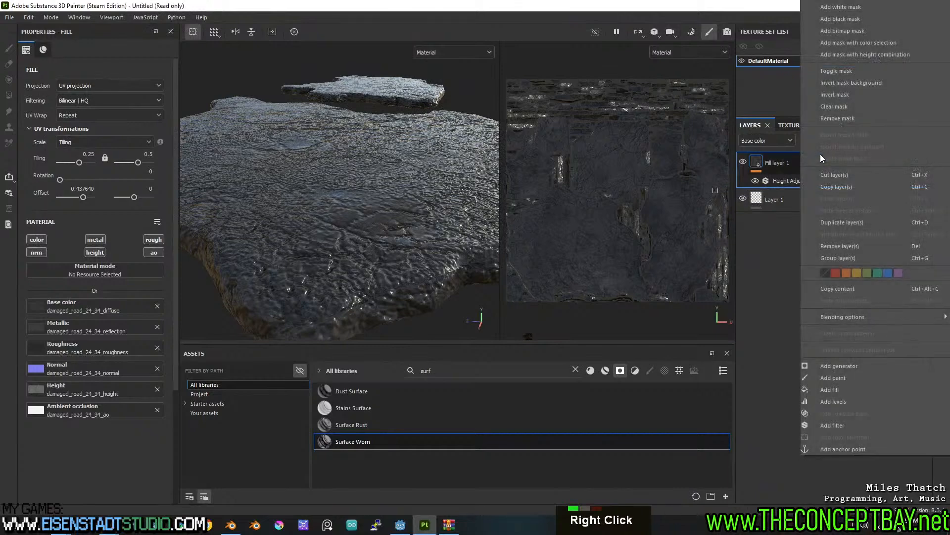
click(832, 401)
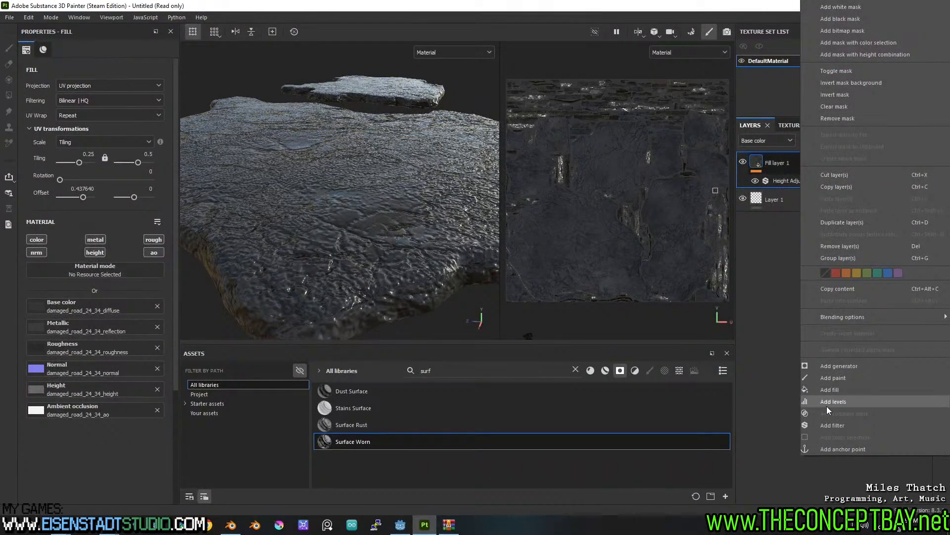
click(109, 66)
click(87, 99)
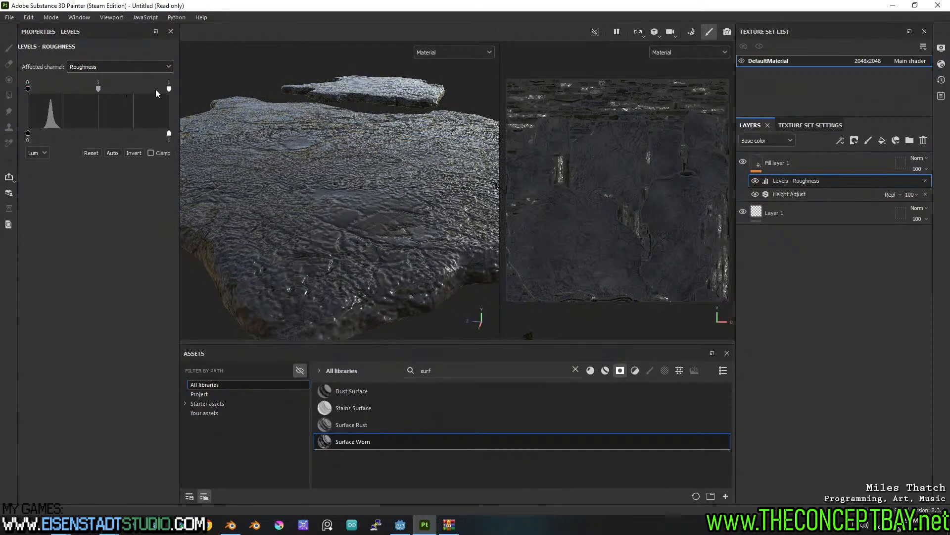
drag(169, 89, 56, 100)
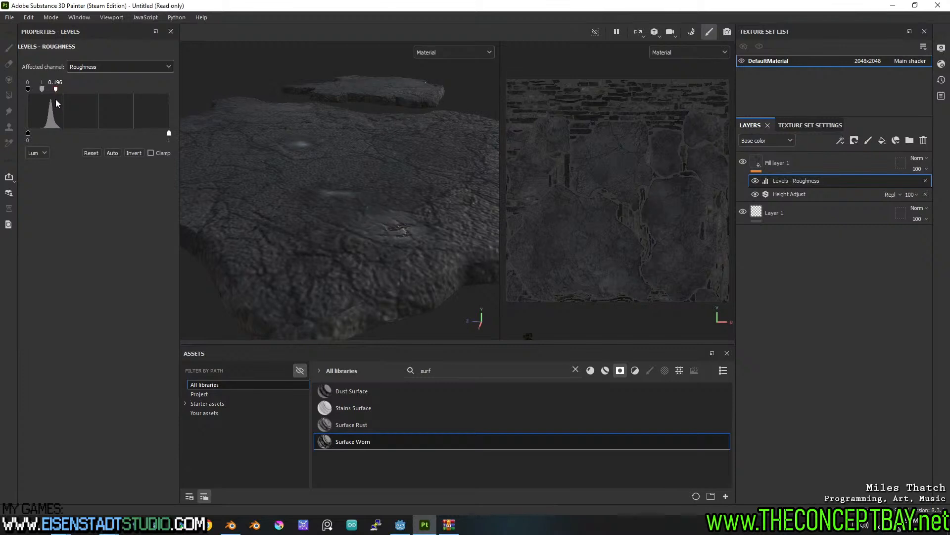
Step: Change Fill layer 1's projection to Tri-planar projection
click(775, 163)
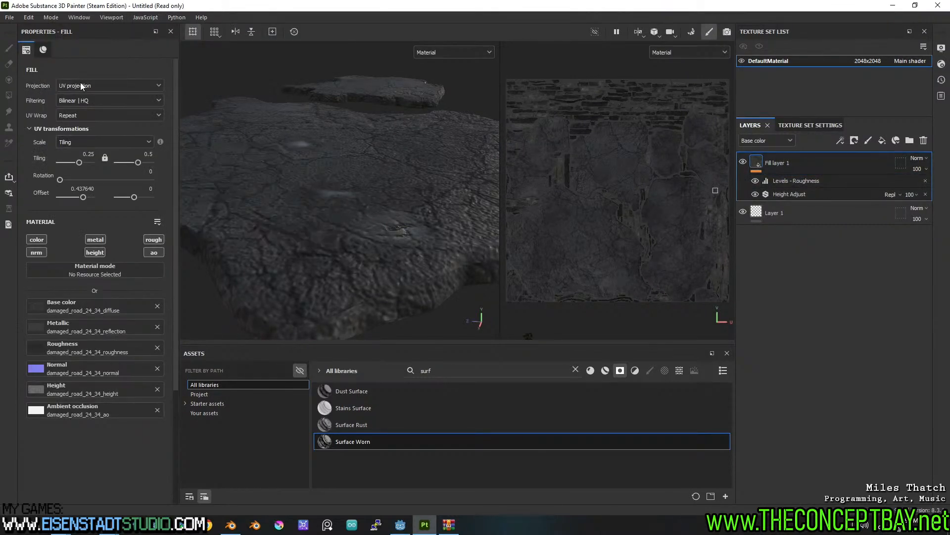
click(81, 114)
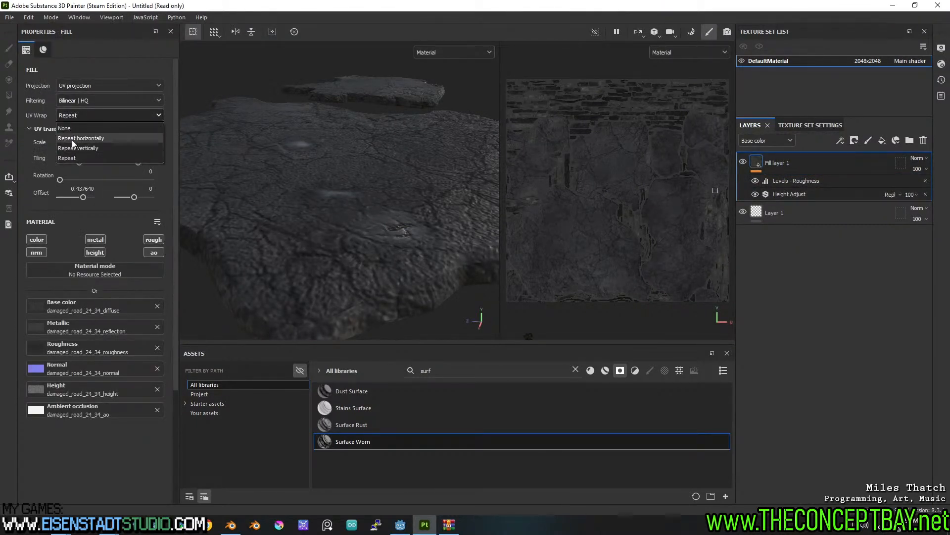
click(78, 102)
click(78, 102)
click(78, 102)
click(78, 102)
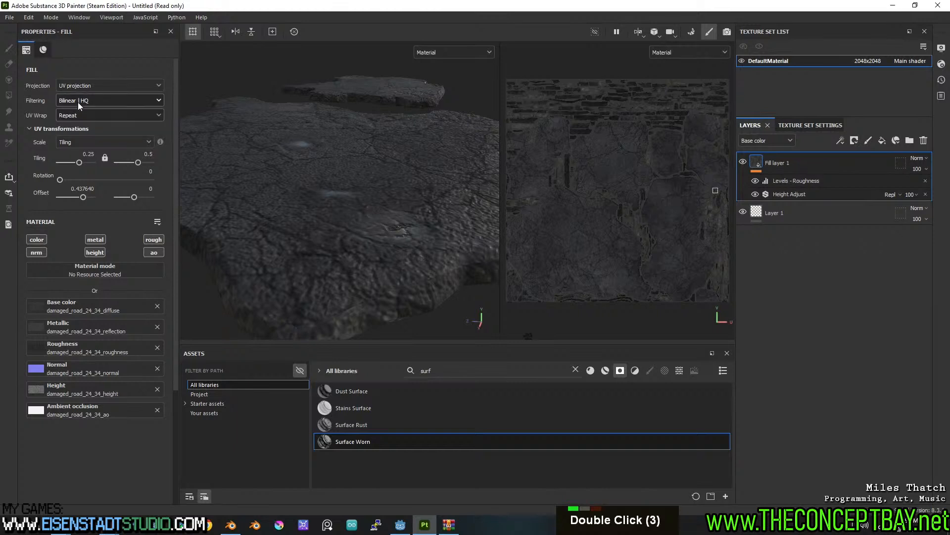
click(80, 85)
click(79, 121)
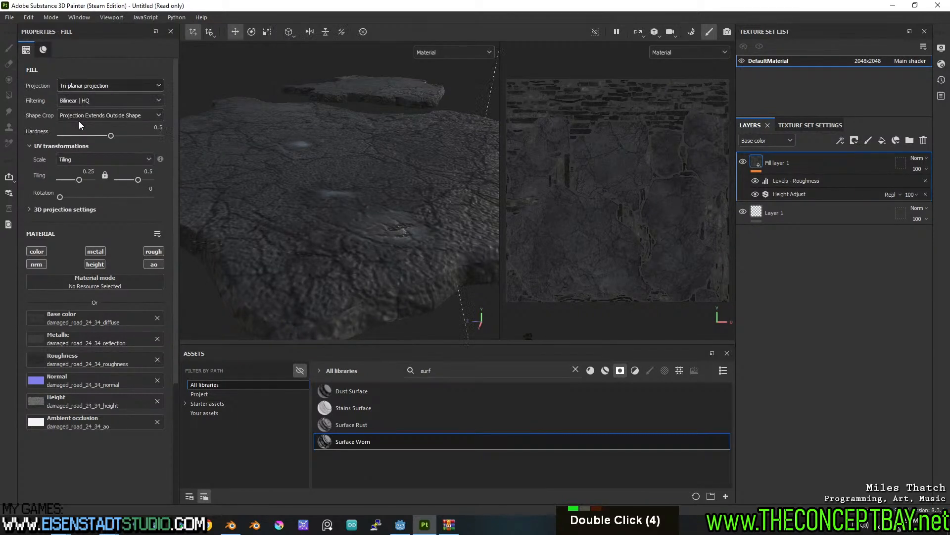
Step: Set Fill layer 1's tiling to 0.5 on the first axis and 1 on the second
scroll(317, 308, down, 2)
scroll(370, 219, up, 3)
scroll(144, 152, down, 1)
scroll(124, 148, up, 2)
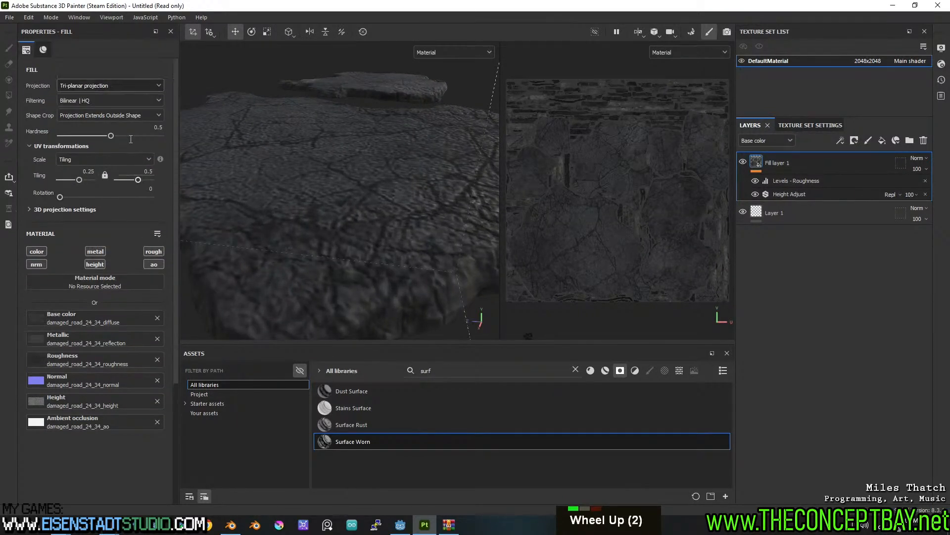
double_click(91, 172)
text(5)
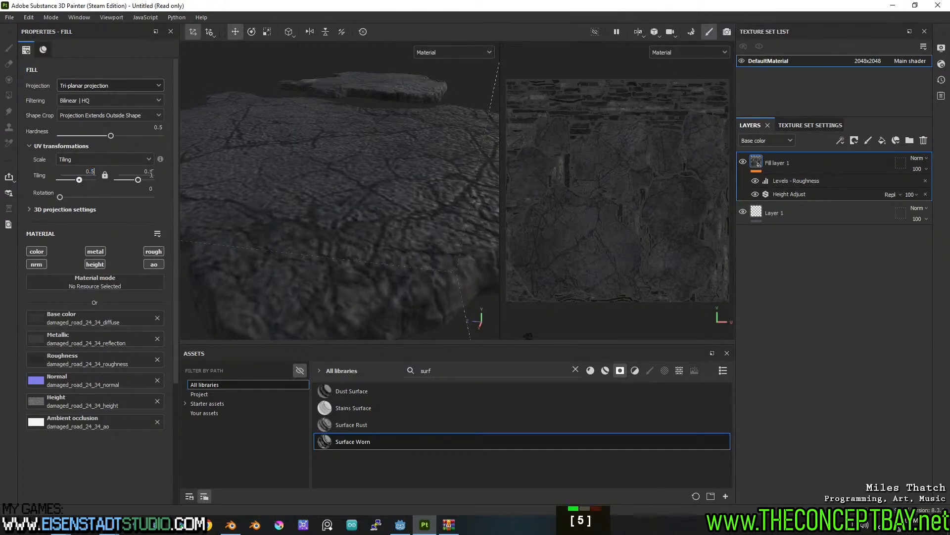
key(Tab)
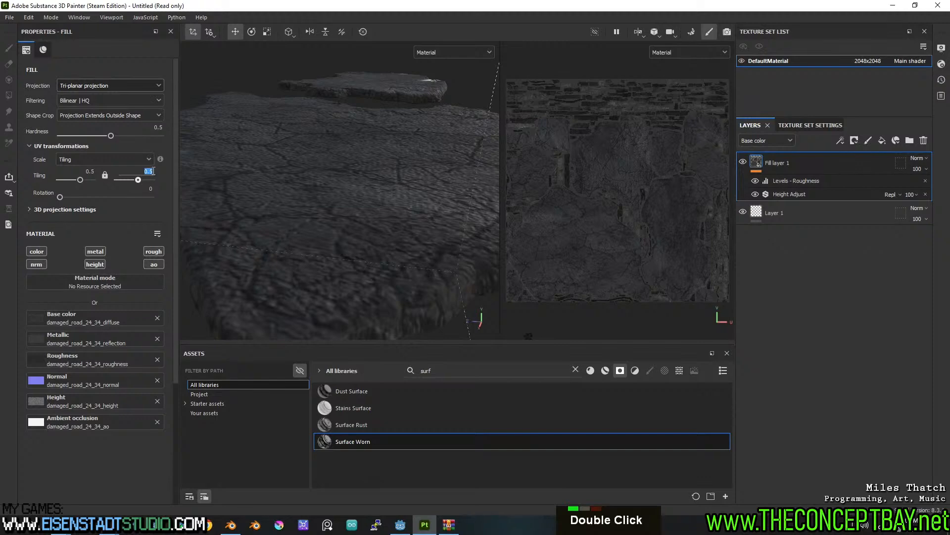
text(1)
key(Return)
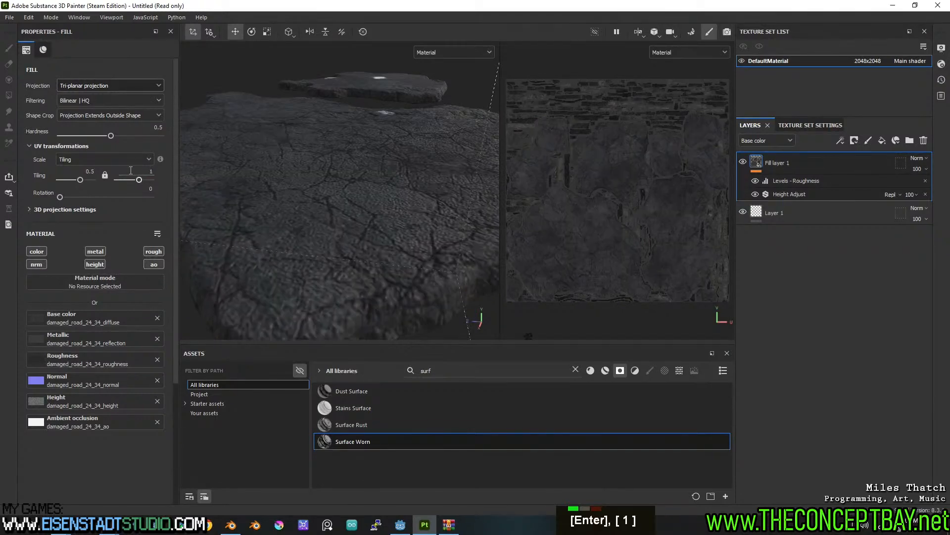
Step: Inspect the tri-planar asphalt texture across the road slabs, toggling Fill layer 1's visibility to compare
alt+drag(414, 144, 350, 180)
alt+middle_drag(350, 180, 376, 225)
alt+drag(376, 225, 295, 191)
alt+middle_drag(295, 191, 334, 181)
alt+drag(333, 180, 282, 189)
alt+middle_drag(281, 189, 348, 193)
scroll(327, 206, up, 4)
alt+drag(326, 205, 371, 240)
mouse_move(371, 240)
shift+right_down()
mouse_move(332, 241)
mouse_move(366, 233)
mouse_move(356, 234)
shift+right_up()
alt+drag(356, 233, 479, 198)
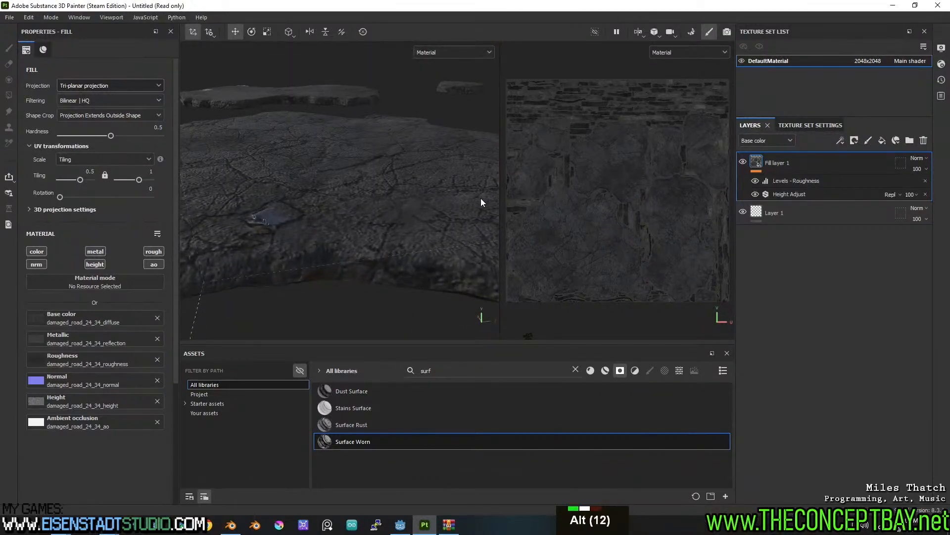
double_click(742, 161)
scroll(322, 183, down, 13)
alt+middle_drag(394, 244, 347, 185)
alt+drag(346, 185, 348, 213)
scroll(347, 214, up, 4)
alt+middle_drag(347, 214, 413, 252)
alt+drag(414, 252, 391, 228)
scroll(391, 227, up, 3)
alt+middle_drag(392, 227, 376, 221)
alt+drag(376, 221, 434, 234)
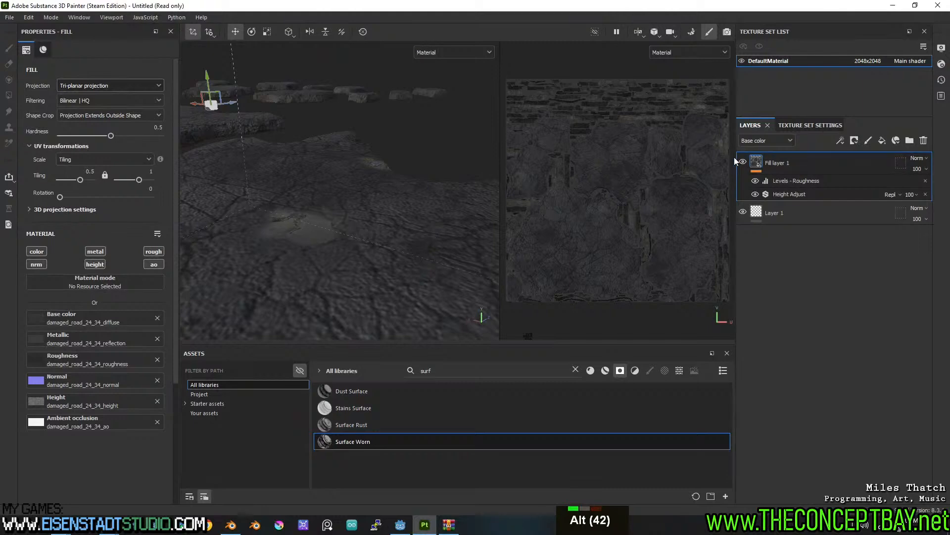
double_click(744, 161)
Step: In the Roughness Levels effect, restore the input white point to 1 and raise the output black point to 0.674
click(794, 181)
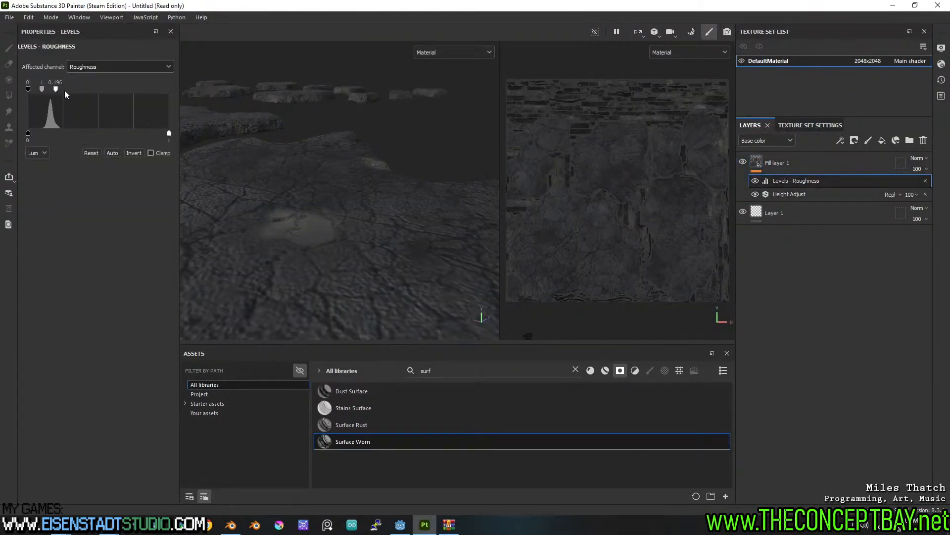
drag(58, 88, 203, 99)
drag(27, 133, 136, 132)
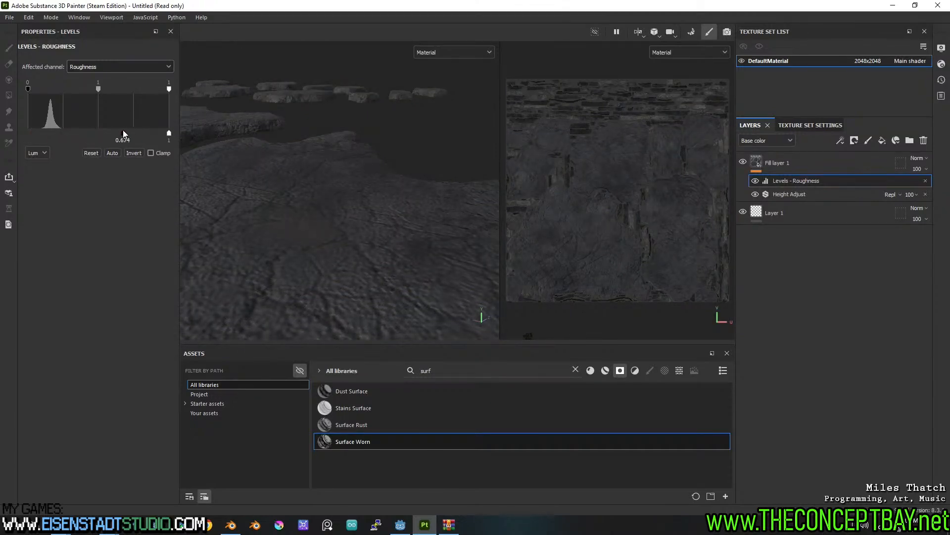
Step: Examine the roughness and texture sharpness on the road slabs from several angles and distances
alt+drag(310, 161, 293, 157)
alt+middle_drag(293, 157, 370, 201)
alt+drag(370, 201, 418, 222)
alt+middle_drag(406, 224, 390, 255)
alt+drag(391, 254, 412, 266)
scroll(403, 233, down, 5)
alt+middle_drag(403, 233, 410, 256)
alt+drag(411, 257, 325, 225)
scroll(325, 225, up, 2)
alt+middle_drag(319, 223, 333, 228)
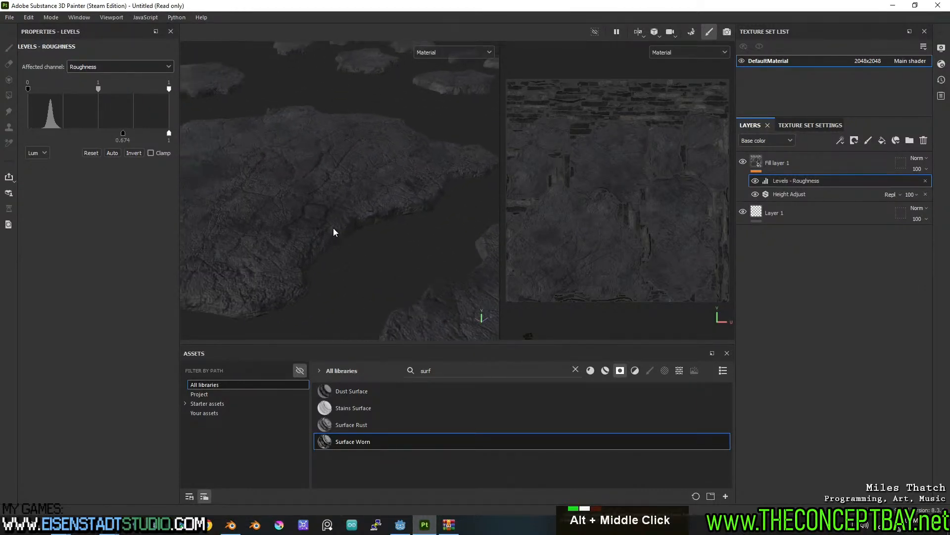
alt+drag(334, 228, 432, 207)
scroll(350, 211, up, 1)
alt+middle_drag(350, 212, 352, 215)
mouse_move(352, 215)
alt+mouse_down()
mouse_move(405, 218)
mouse_move(345, 229)
alt+mouse_up()
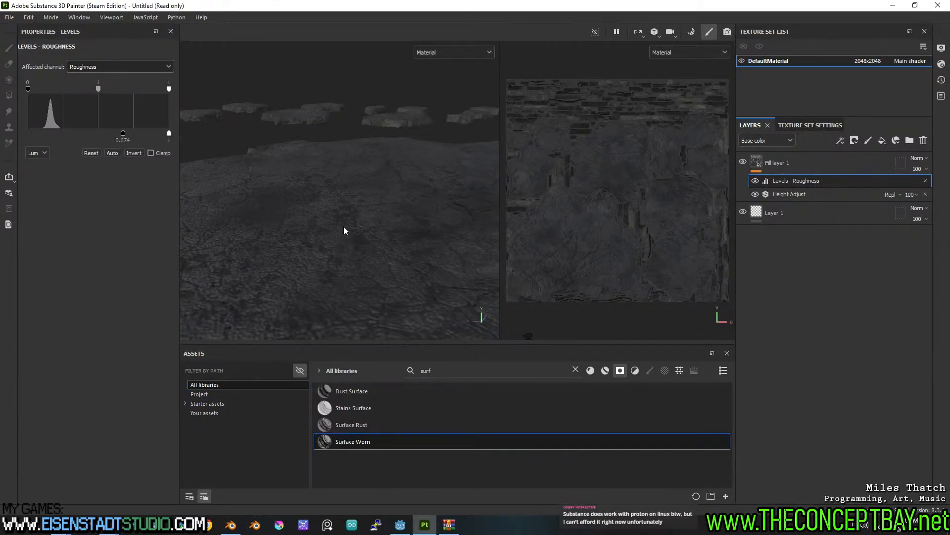
mouse_move(351, 200)
alt+middle_down()
mouse_move(388, 198)
mouse_move(364, 204)
alt+middle_up()
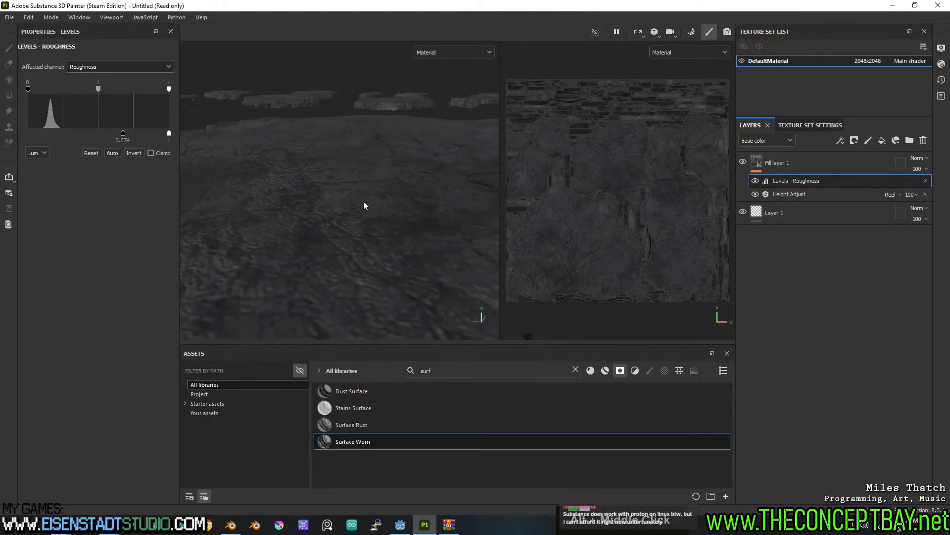
alt+drag(364, 205, 309, 262)
alt+middle_drag(309, 262, 391, 247)
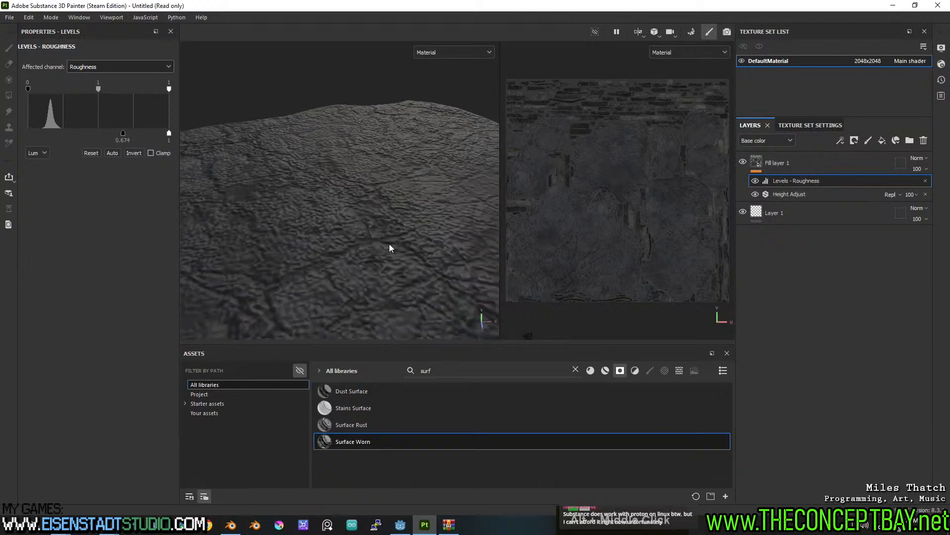
Step: Set the DefaultMaterial texture set size to 4096 and open mesh map baking
click(802, 125)
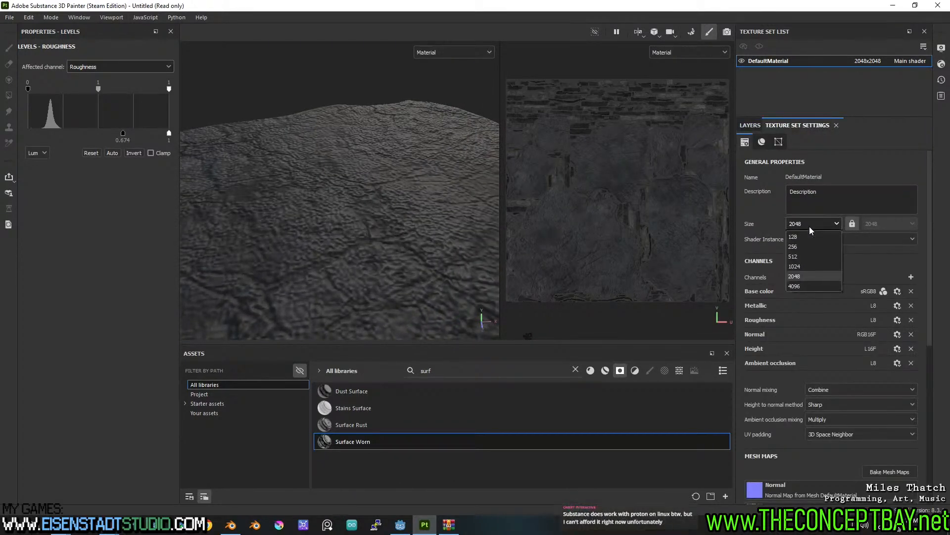
click(804, 287)
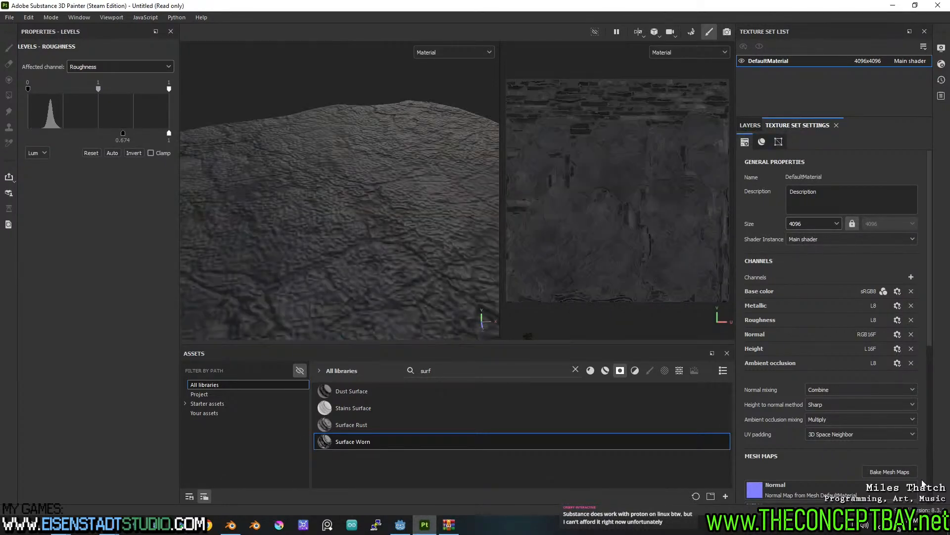
click(867, 469)
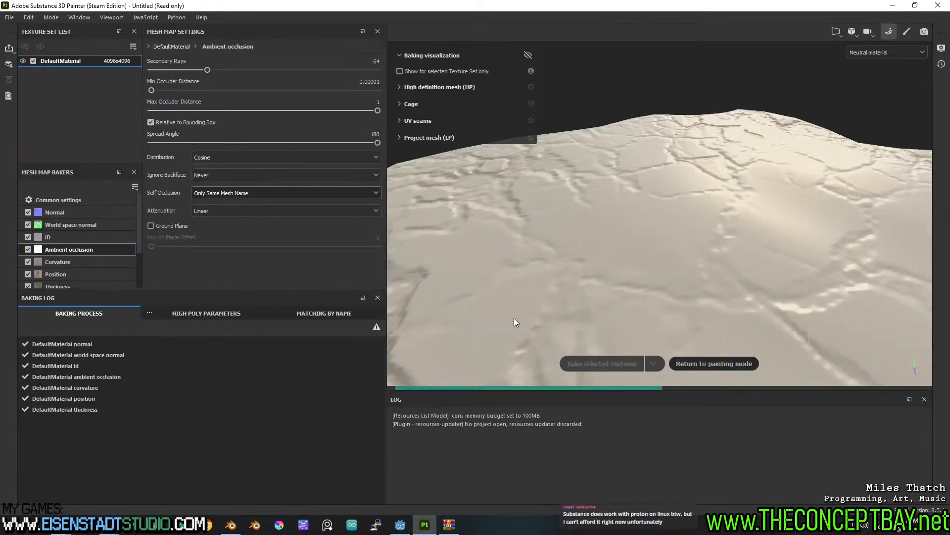
Step: Set the common bake output size to 4096 and bake the selected mesh maps
click(58, 201)
click(223, 61)
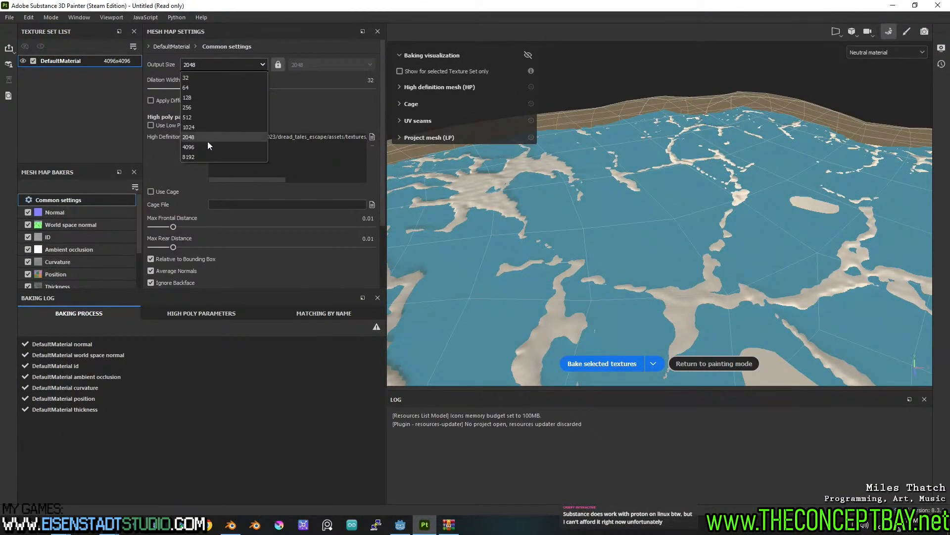
click(201, 147)
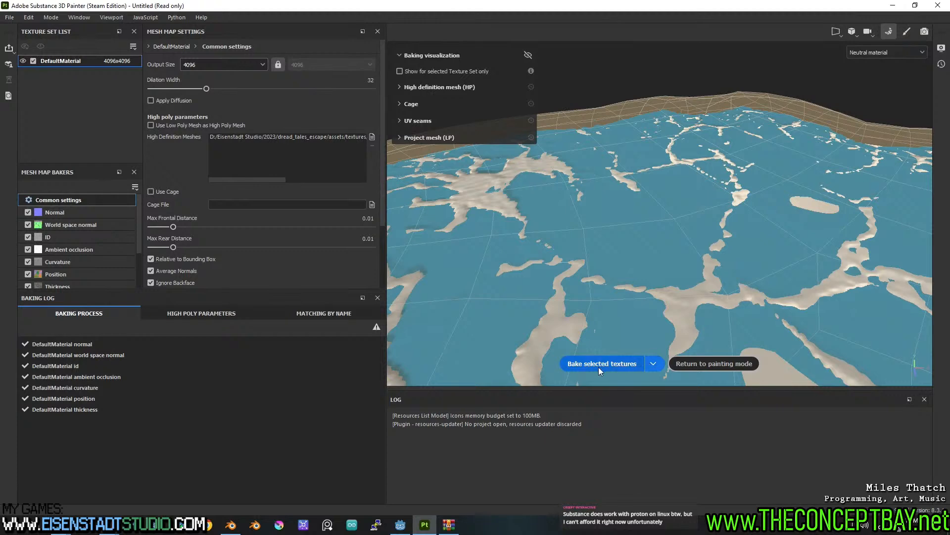
click(599, 367)
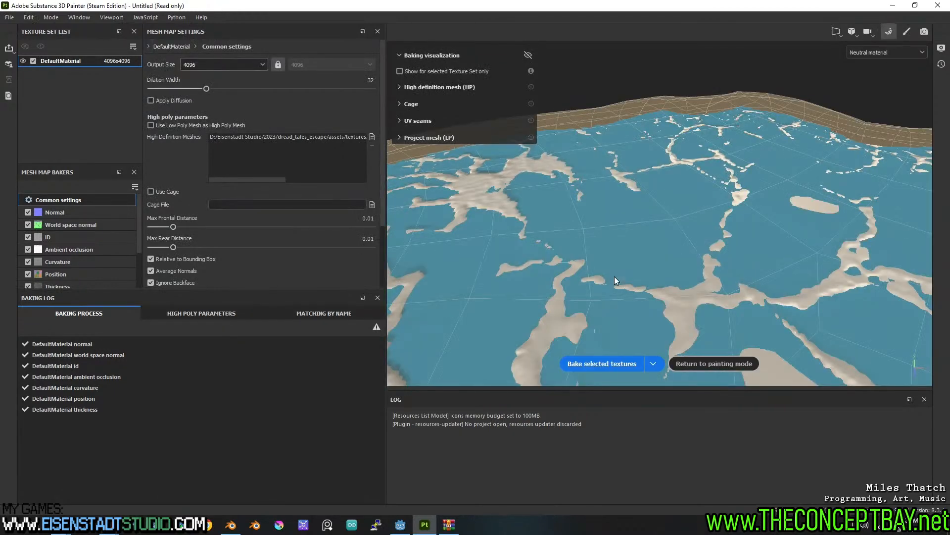
Step: Inspect the baked mesh from a wider view, return to painting mode and view the road surface up close
scroll(614, 280, down, 10)
alt+middle_drag(634, 302, 604, 194)
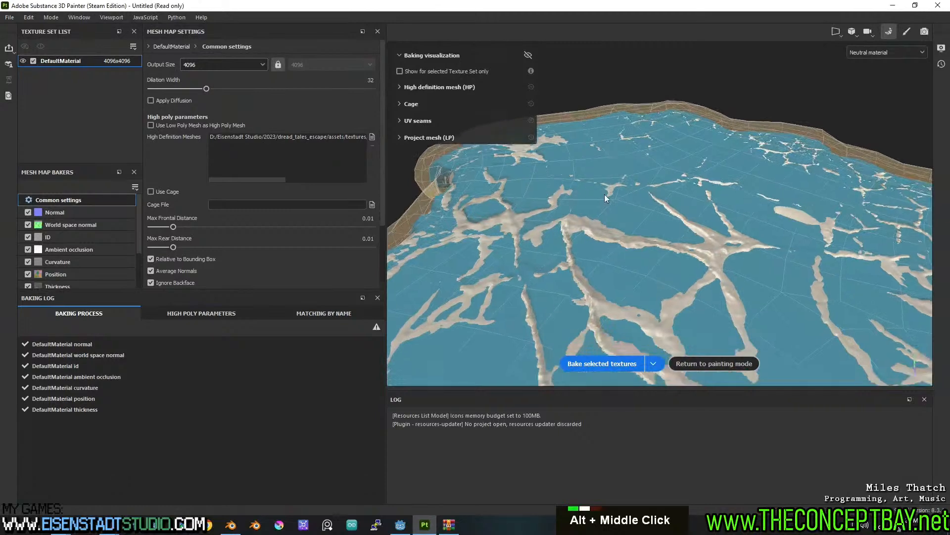
click(700, 364)
mouse_move(318, 253)
alt+mouse_down()
mouse_move(333, 212)
mouse_move(340, 247)
mouse_move(382, 223)
mouse_move(314, 255)
alt+mouse_up()
scroll(328, 227, up, 6)
alt+middle_drag(314, 255, 348, 227)
alt+drag(348, 227, 381, 217)
Step: Toggle the visibility of Fill layer 1 and its Roughness Levels and Height Adjust effects to compare the surface with and without them
click(750, 125)
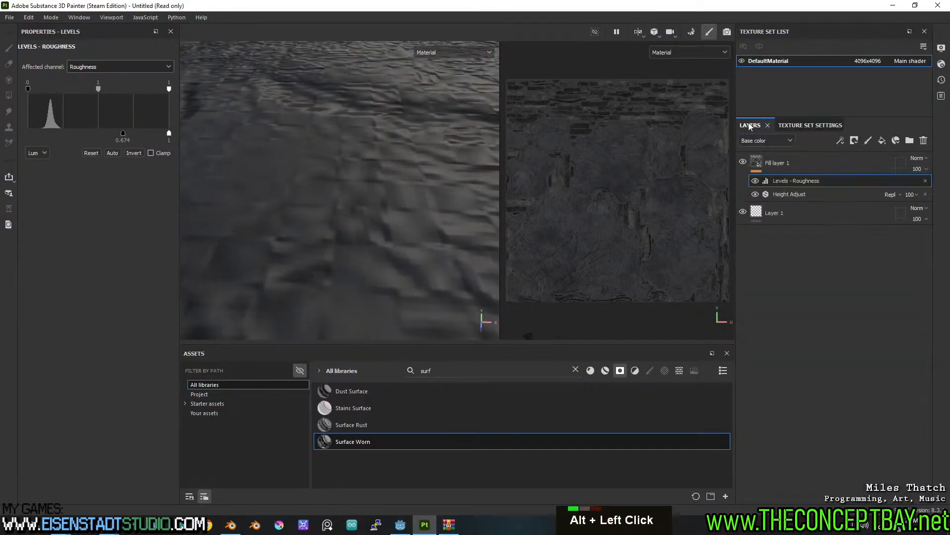
alt+click(743, 162)
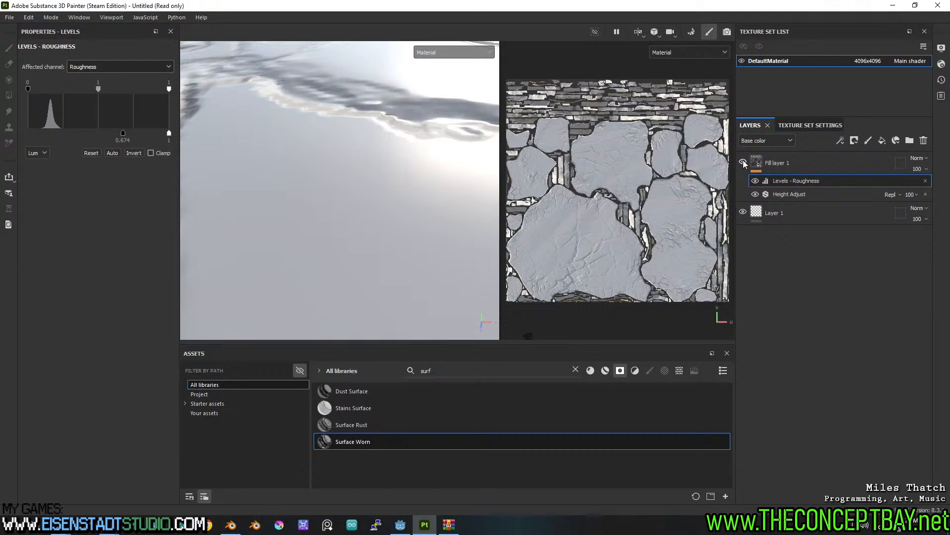
alt+click(743, 162)
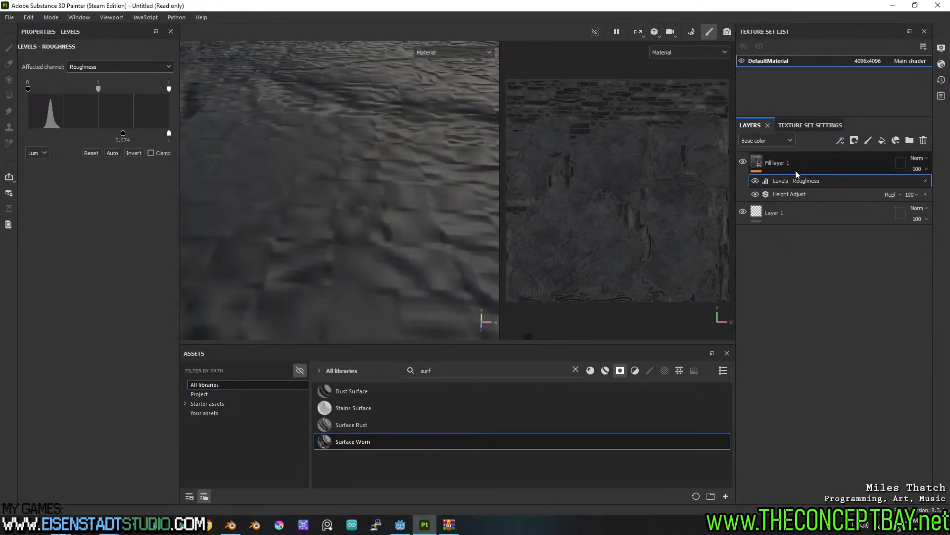
click(755, 194)
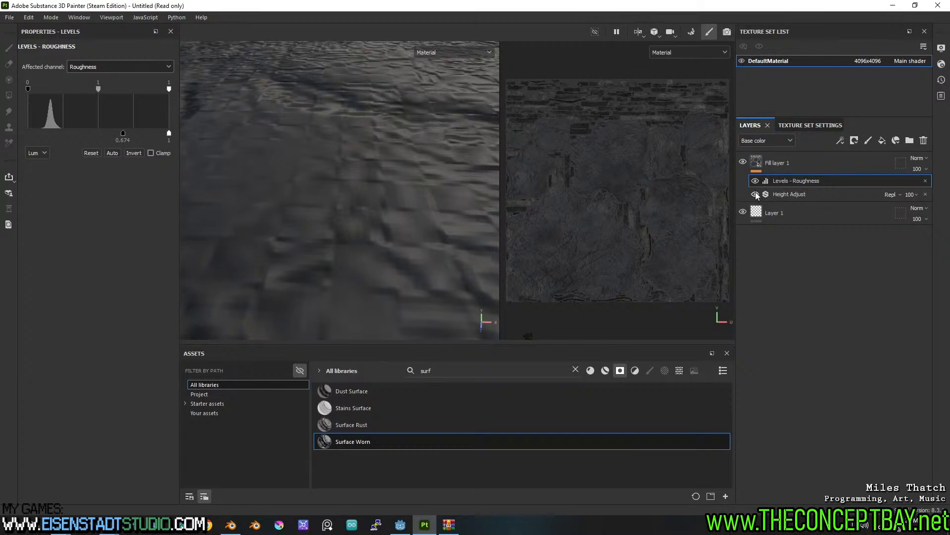
double_click(755, 182)
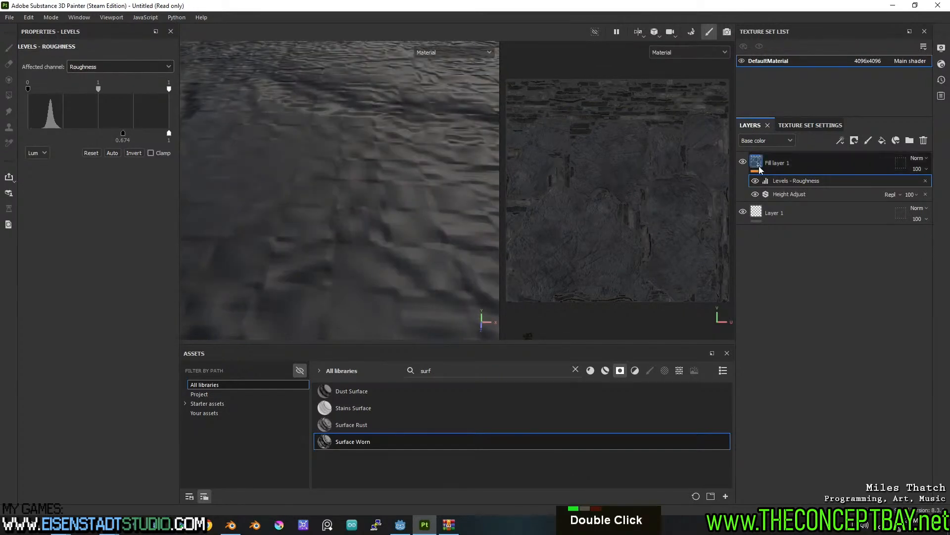
Step: Select Fill layer 1, try another filtering mode for its projection, and set it back to Bilinear | HQ
click(756, 162)
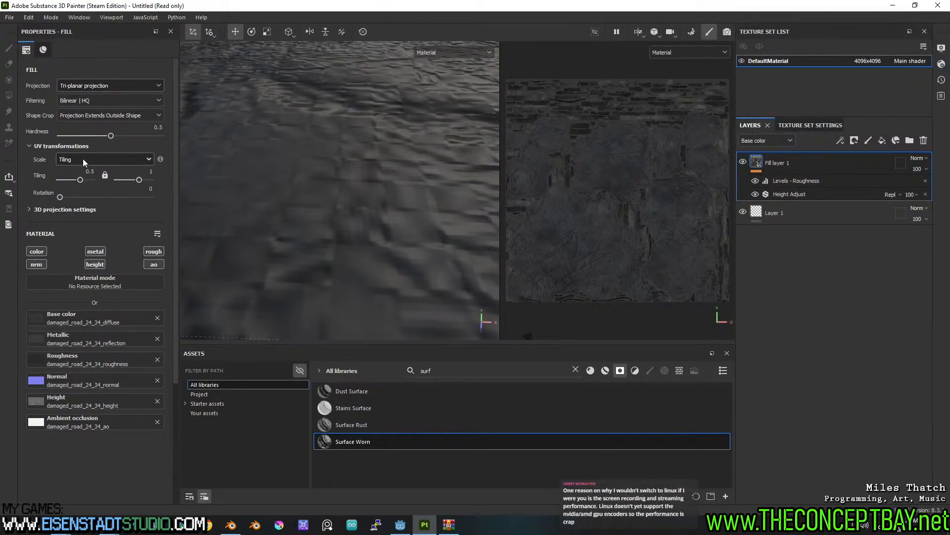
scroll(84, 159, up, 1)
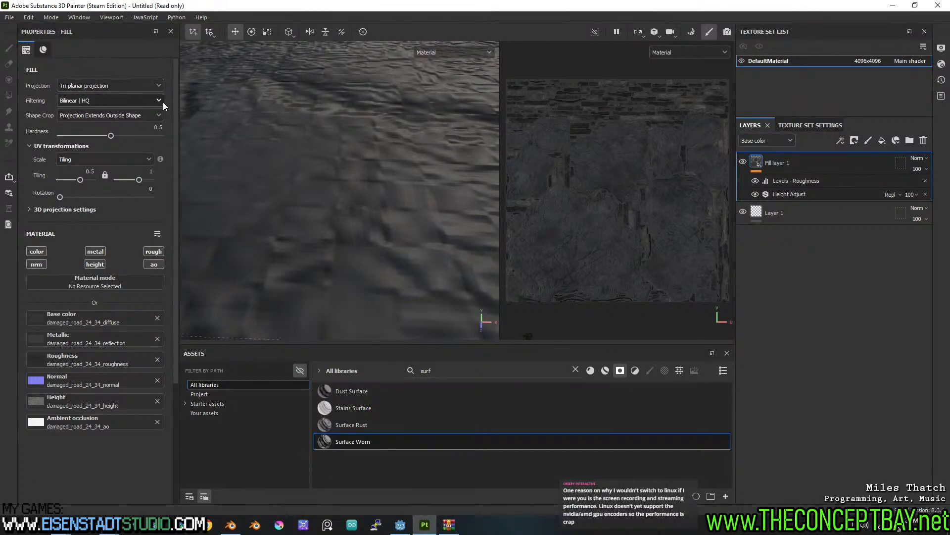
click(129, 103)
click(106, 122)
click(106, 101)
click(80, 112)
Step: Set Fill layer 1's tiling to 1 and 2 in its UV transformations
scroll(387, 219, down, 20)
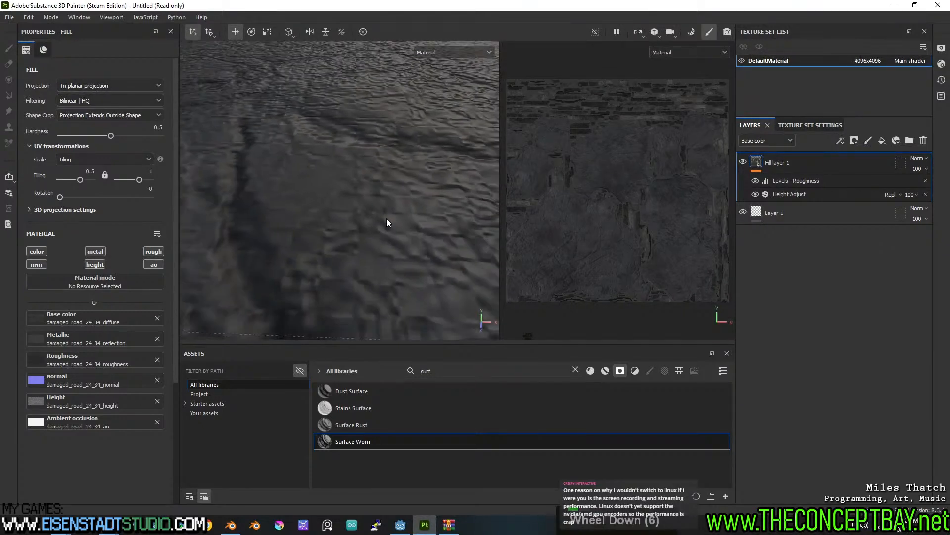
alt+drag(387, 219, 304, 244)
alt+middle_drag(304, 244, 341, 224)
scroll(326, 215, down, 2)
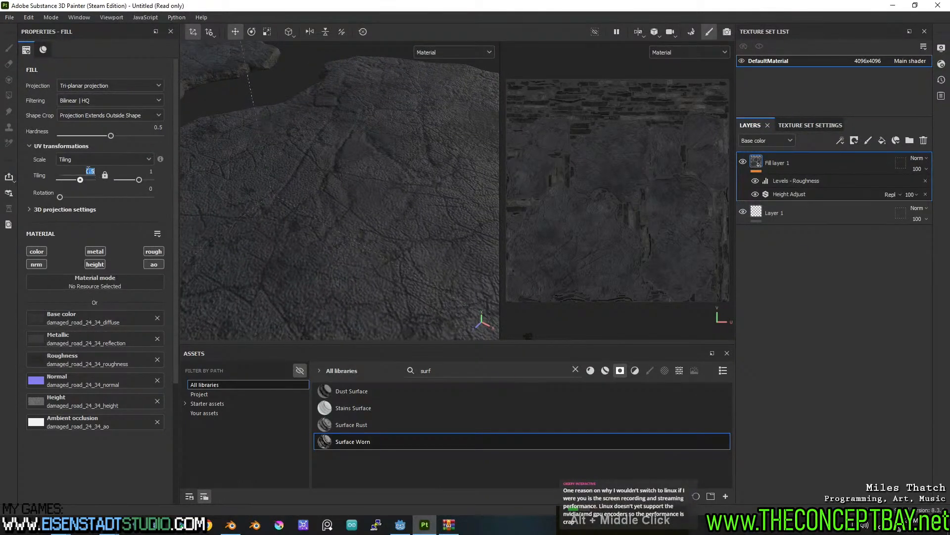
text(12)
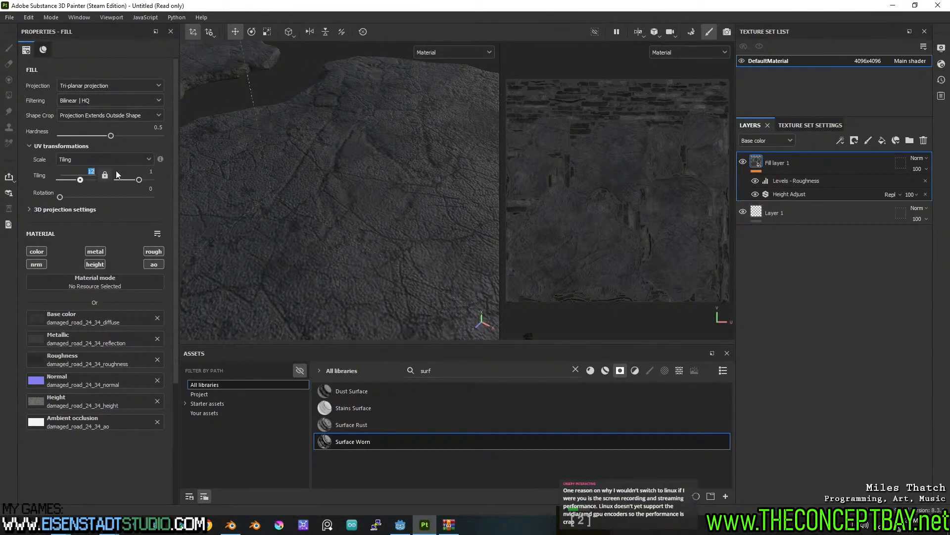
double_click(146, 171)
text(2)
key(Return)
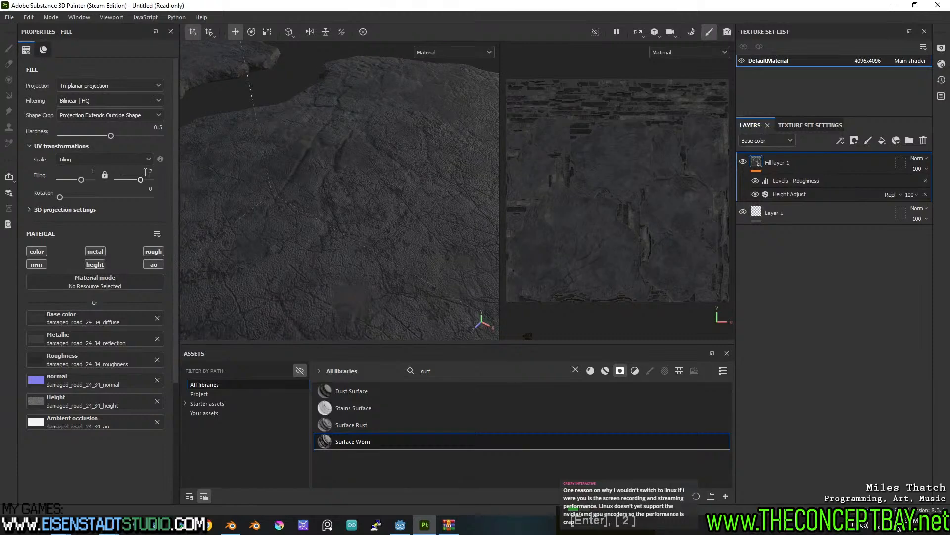
Step: Check the surface pattern on the slab, and set Fill layer 1's tiling to 2 and 4
scroll(391, 248, down, 5)
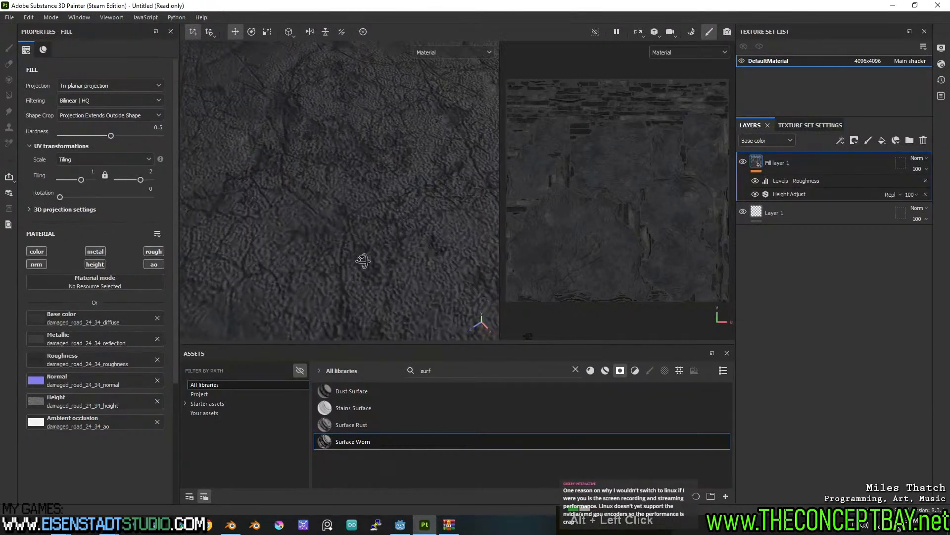
alt+drag(365, 227, 340, 243)
alt+middle_drag(343, 241, 363, 217)
scroll(379, 236, up, 2)
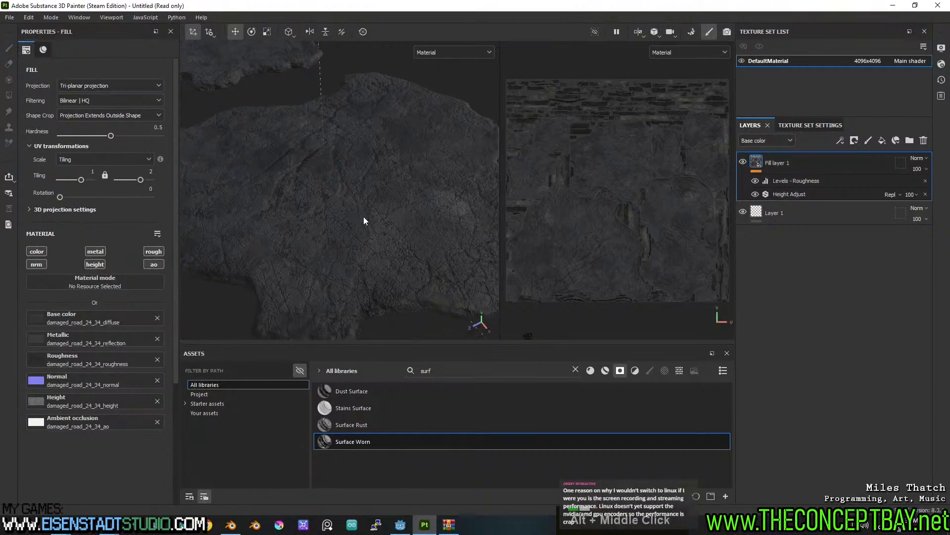
click(92, 171)
text(2)
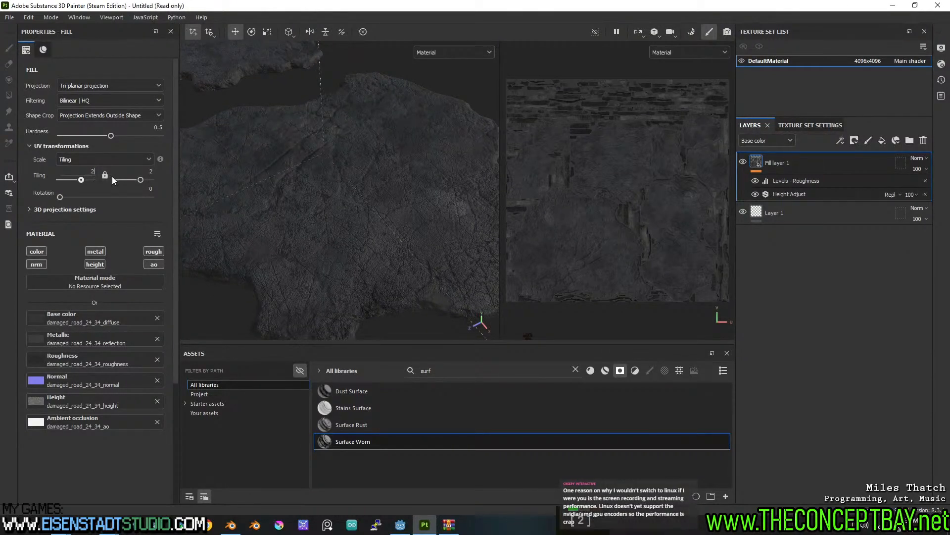
click(145, 171)
text(4)
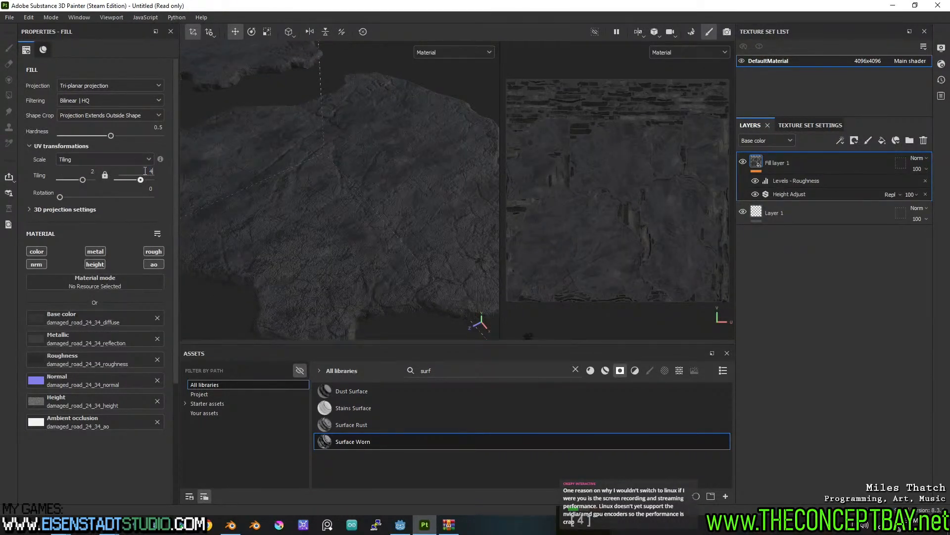
key(Return)
Step: Examine the asphalt crack pattern and its scale on the road slabs from several angles and distances
scroll(294, 168, up, 6)
alt+middle_drag(297, 168, 290, 187)
alt+drag(290, 187, 278, 154)
alt+middle_drag(278, 155, 283, 173)
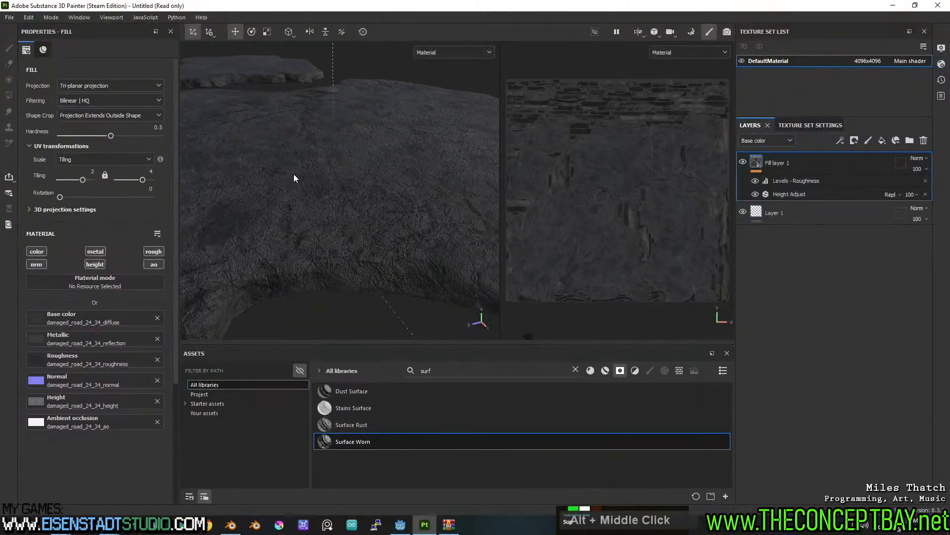
alt+drag(283, 173, 287, 181)
alt+middle_drag(287, 180, 286, 178)
alt+drag(286, 178, 389, 200)
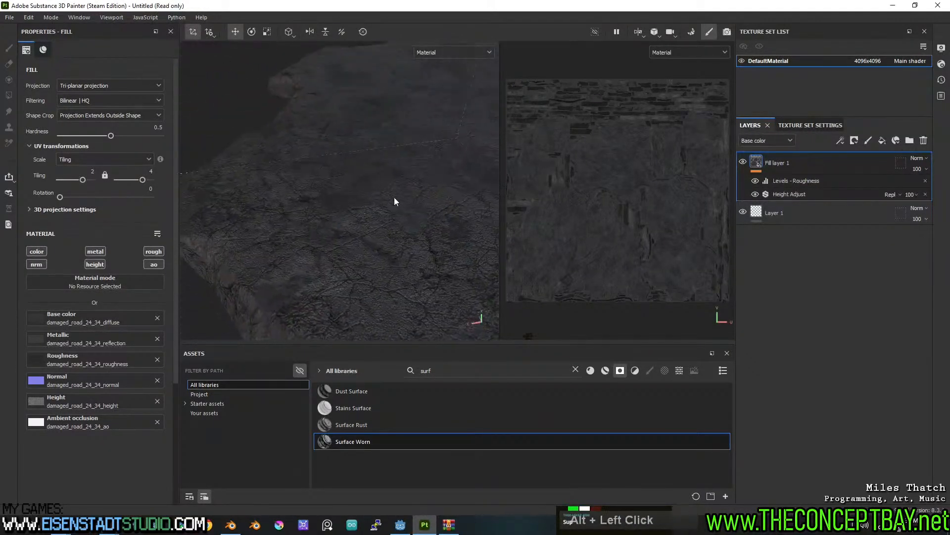
alt+middle_drag(389, 200, 341, 176)
alt+middle_drag(448, 169, 333, 132)
alt+drag(333, 132, 369, 213)
alt+middle_drag(369, 213, 355, 229)
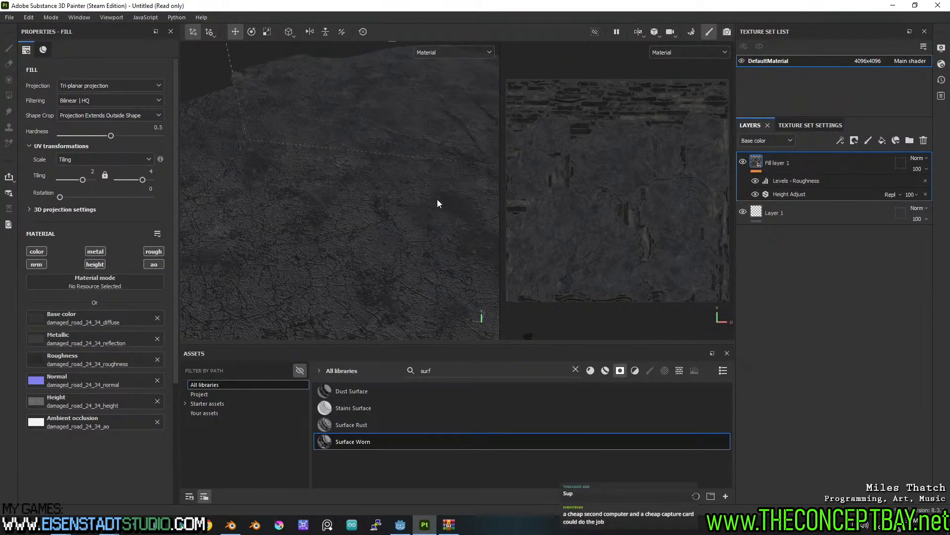
mouse_move(500, 203)
mouse_down()
mouse_move(534, 202)
mouse_move(504, 202)
mouse_up()
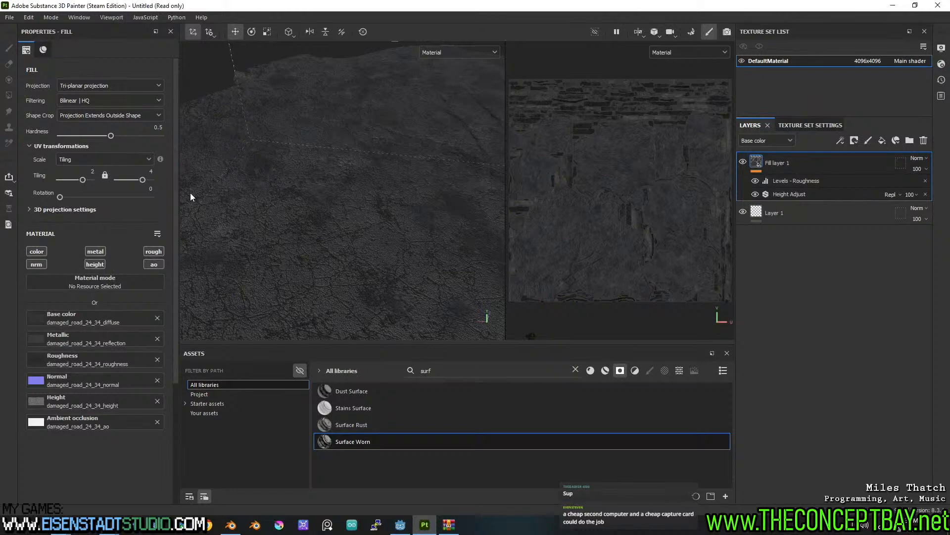
drag(178, 189, 171, 189)
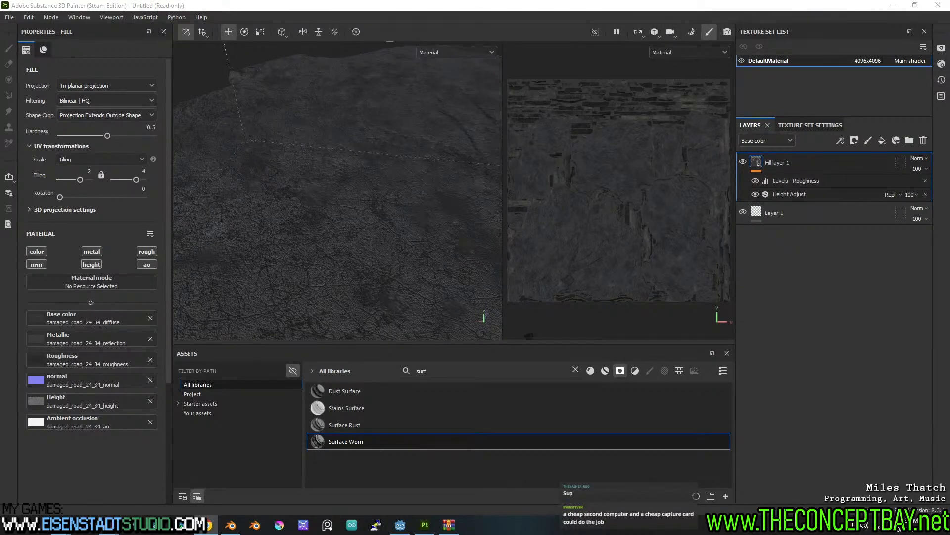
Step: Switch to Chrome, search the web for amazon, open Amazon.ca and search the store for computer
text(amazon)
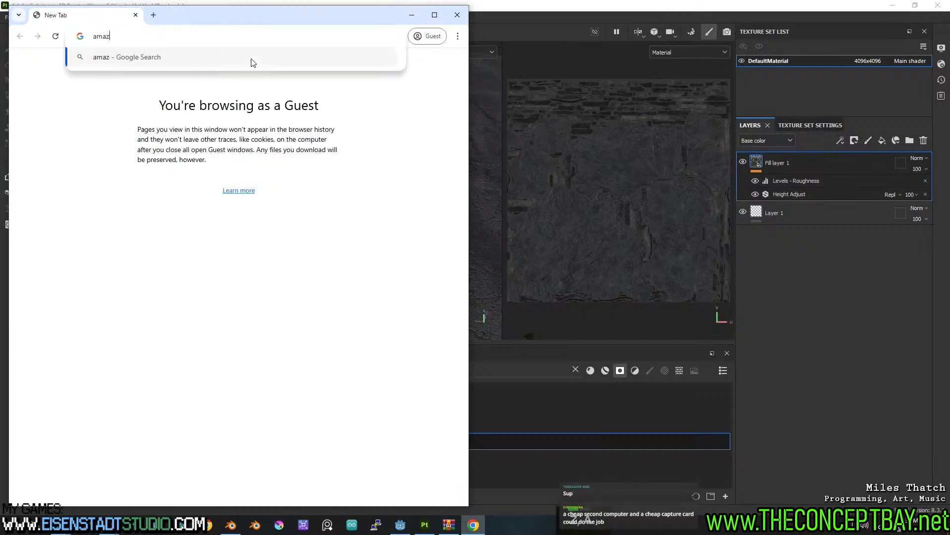
key(Return)
click(62, 173)
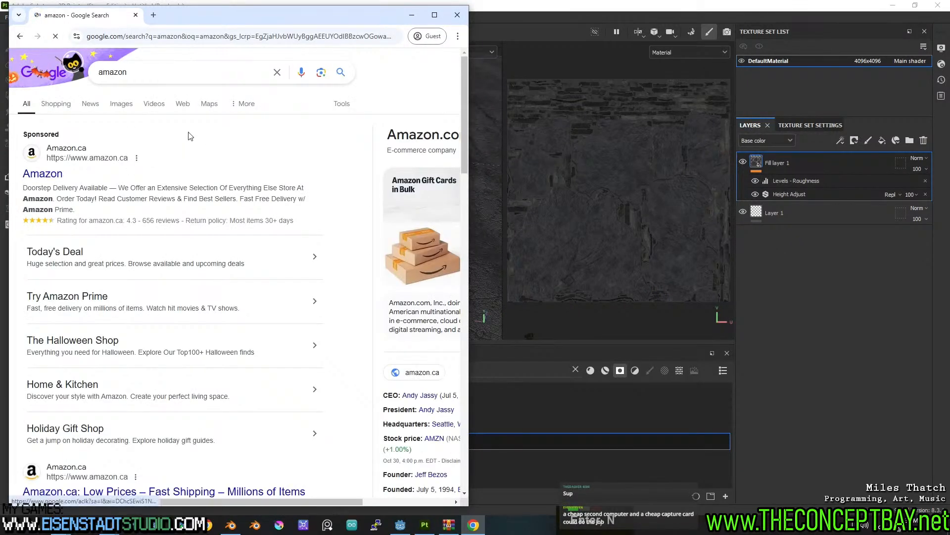
click(224, 64)
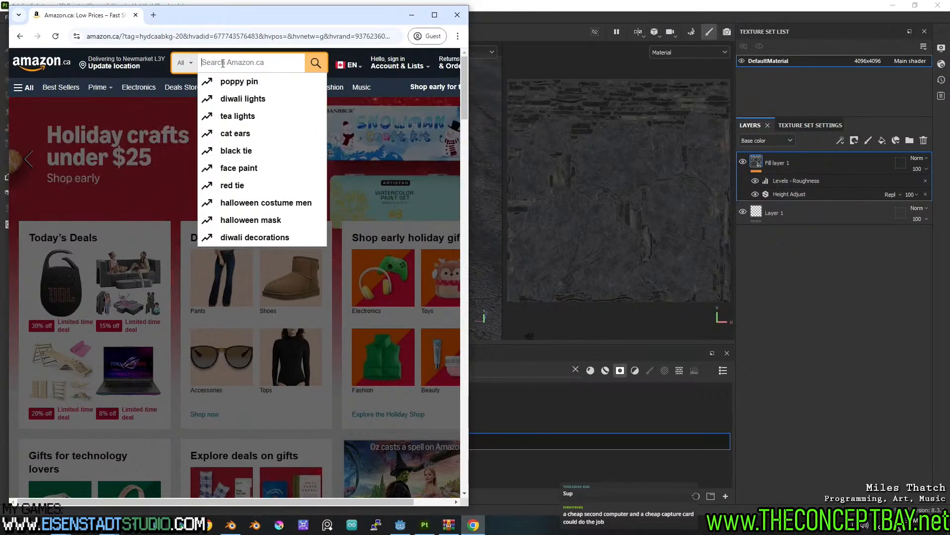
text(computer)
key(Return)
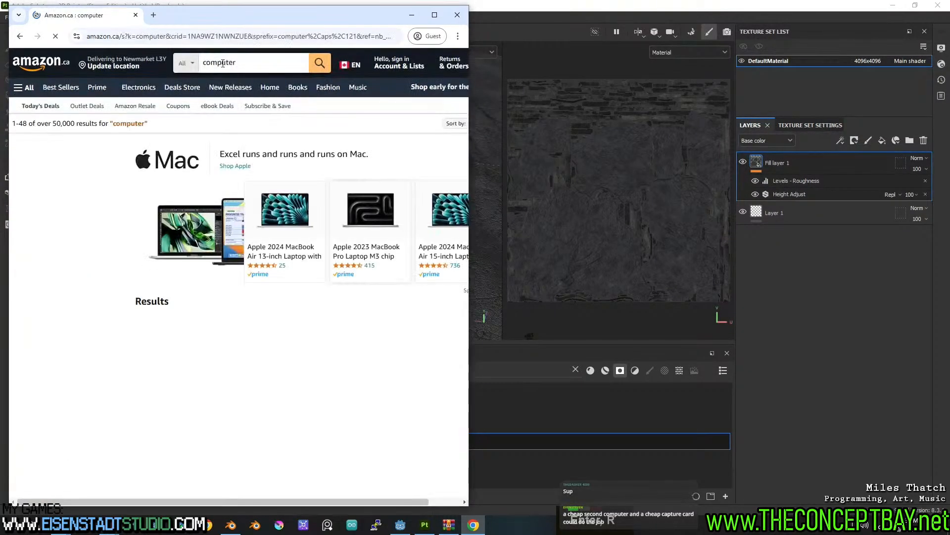
Step: Browse the desktop and mini PC listings and their prices in a widened window, and close the browser to return to Substance 3D Painter
scroll(235, 272, down, 2)
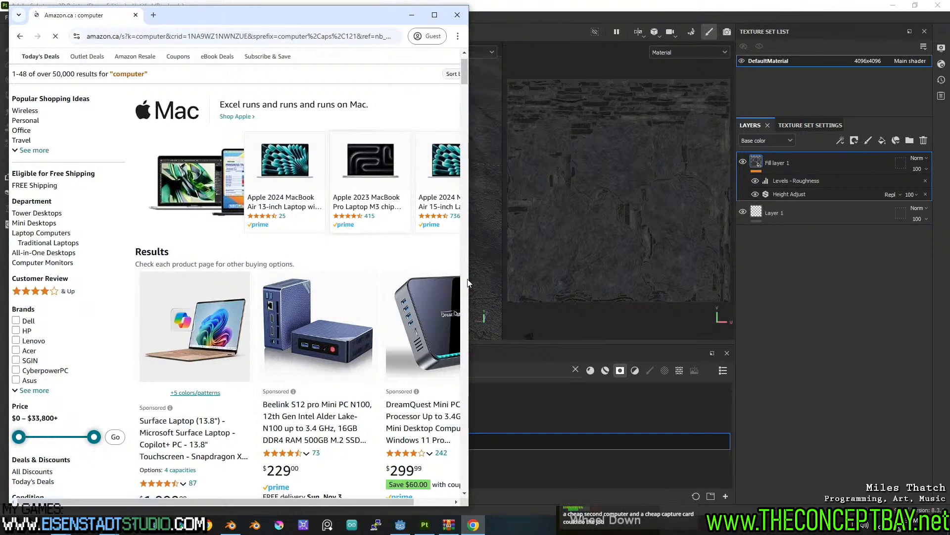
drag(468, 294, 656, 294)
scroll(464, 294, down, 6)
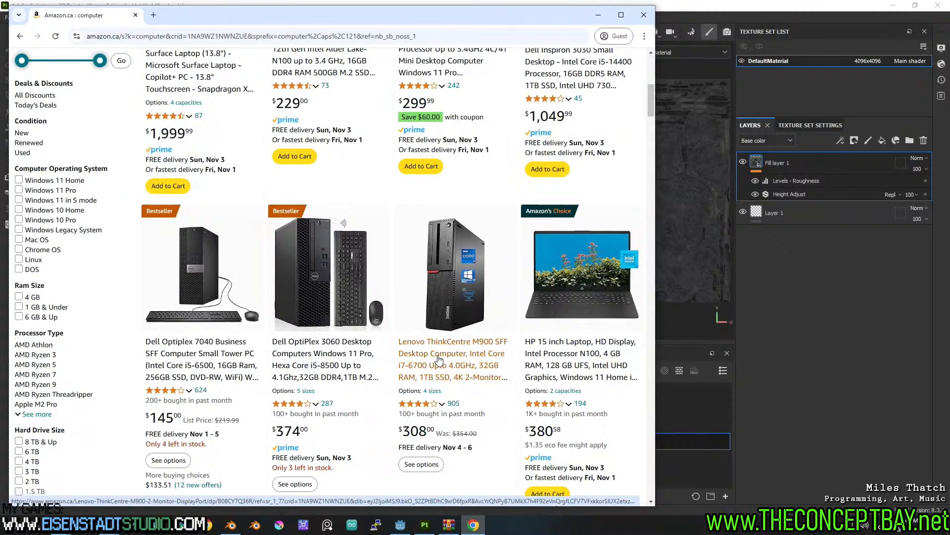
scroll(439, 358, down, 8)
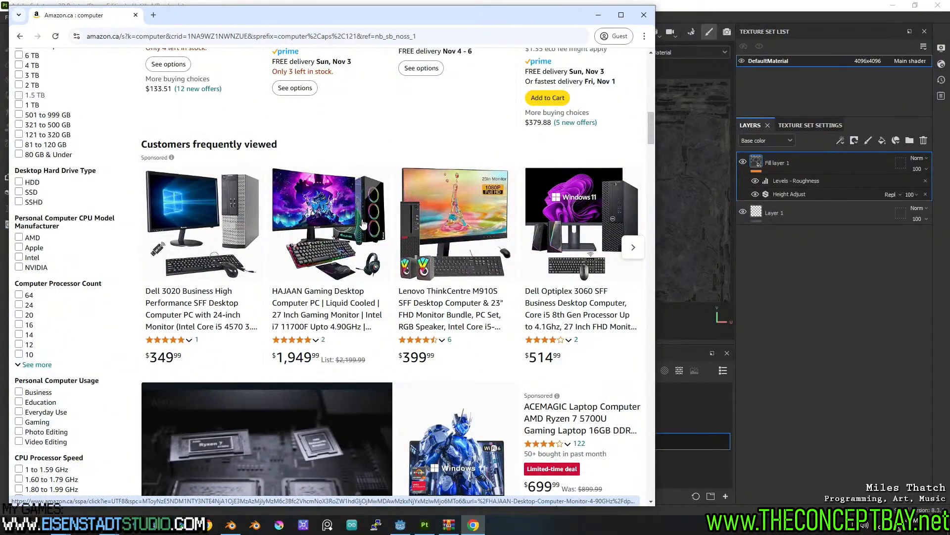
scroll(366, 233, down, 11)
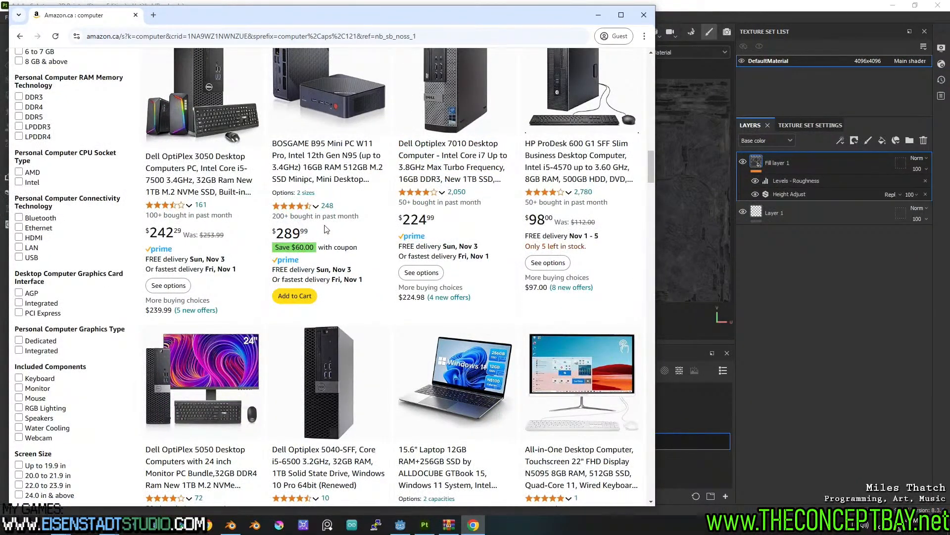
scroll(327, 229, up, 7)
scroll(448, 208, down, 4)
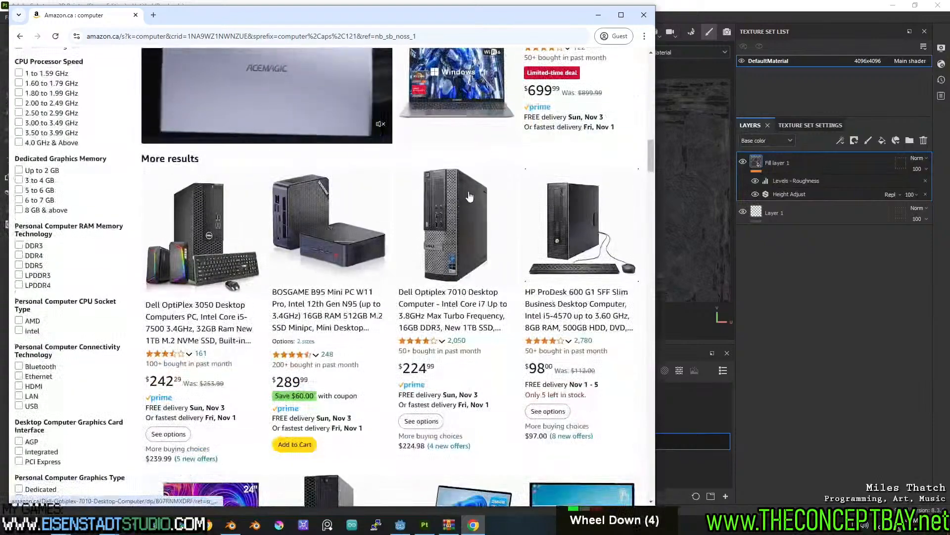
scroll(449, 209, up, 14)
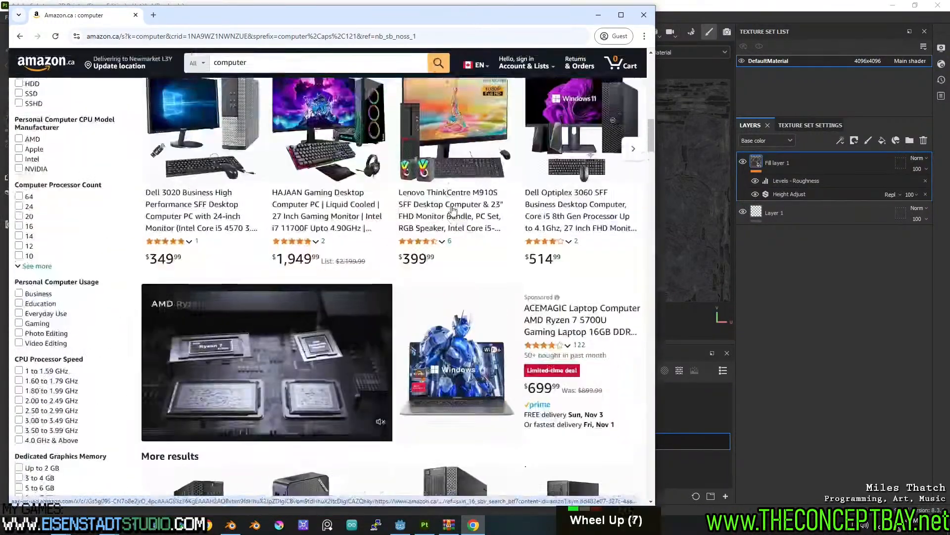
scroll(452, 209, up, 1)
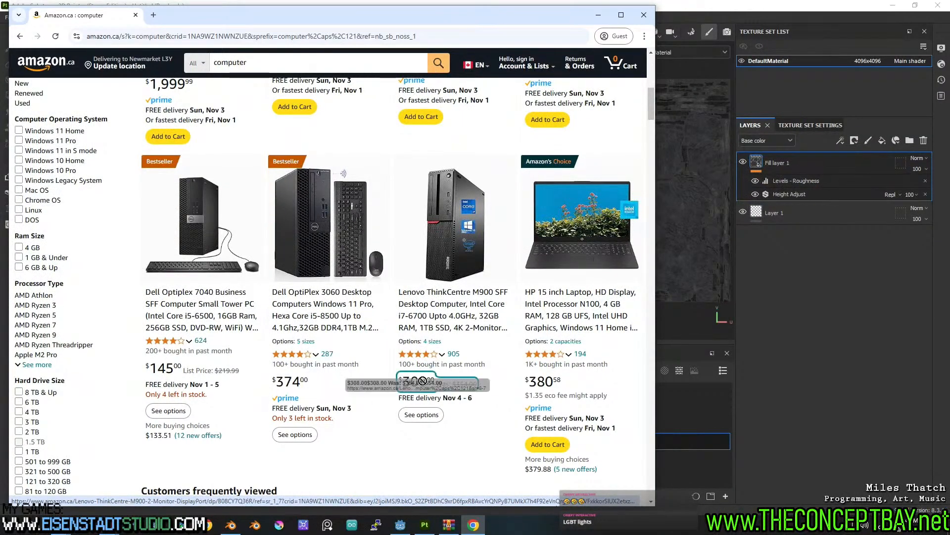
scroll(415, 383, down, 5)
scroll(415, 158, down, 13)
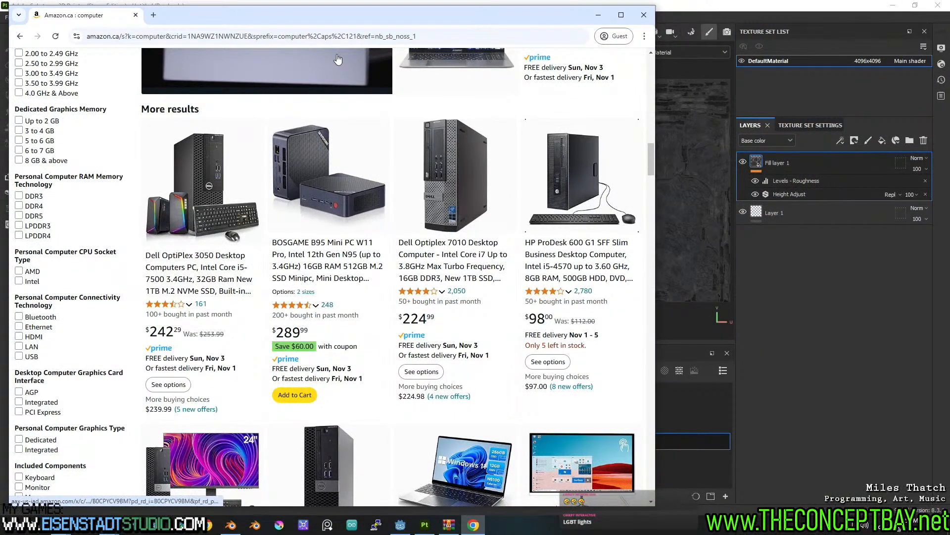
click(644, 15)
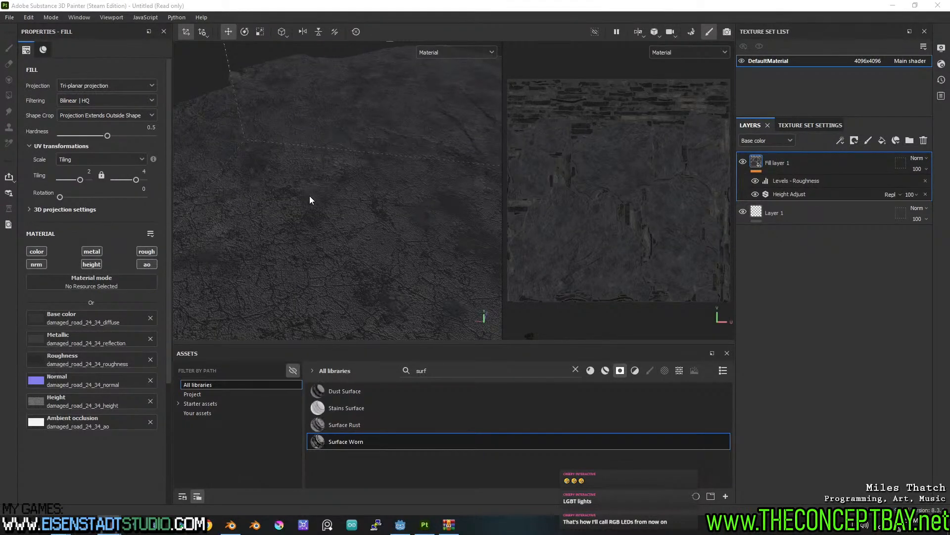
scroll(309, 197, down, 4)
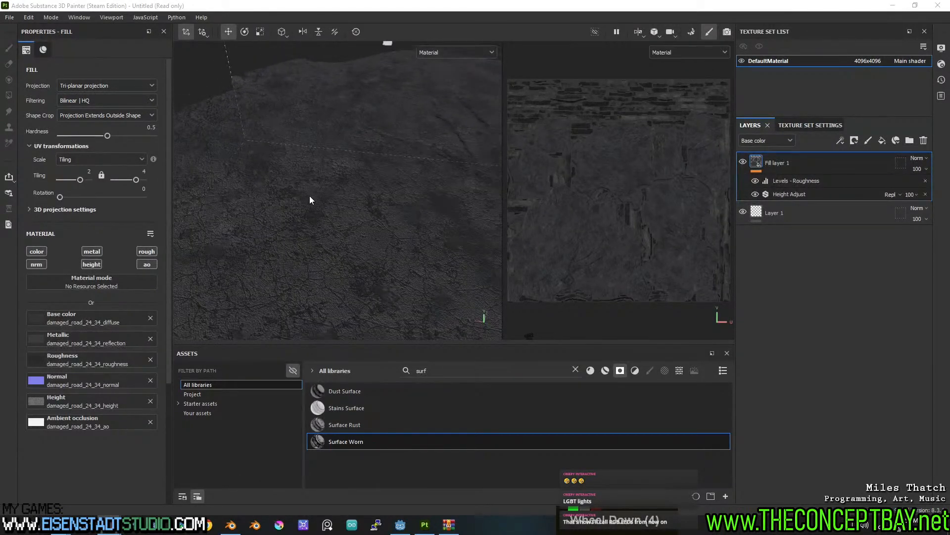
Step: Examine the tiled asphalt cracks and surface relief on the road slabs from several angles and distances
alt+middle_drag(335, 184, 282, 223)
alt+drag(282, 224, 320, 219)
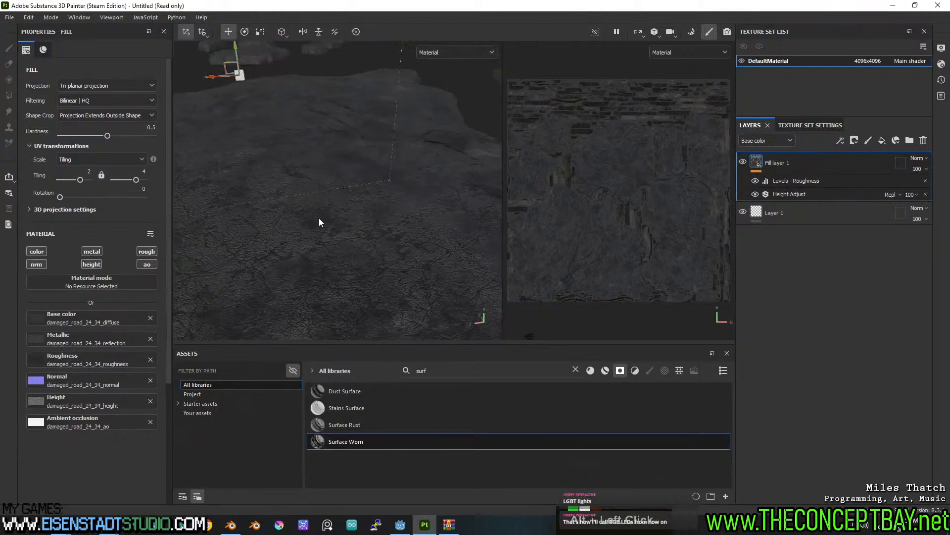
scroll(317, 225, down, 6)
alt+middle_drag(317, 226, 346, 168)
alt+drag(346, 168, 385, 177)
alt+middle_drag(385, 177, 390, 200)
alt+drag(389, 200, 430, 212)
alt+middle_drag(430, 212, 414, 210)
alt+drag(414, 210, 442, 218)
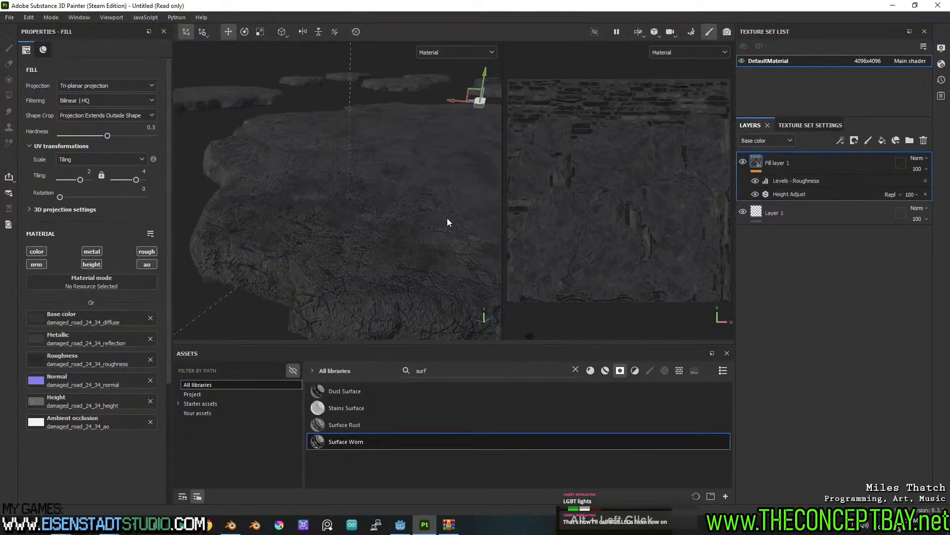
alt+middle_drag(442, 218, 347, 203)
alt+drag(347, 203, 364, 214)
alt+middle_drag(365, 214, 352, 236)
alt+drag(352, 236, 295, 246)
alt+middle_drag(295, 247, 324, 216)
alt+drag(325, 216, 409, 238)
alt+middle_drag(409, 238, 361, 230)
alt+drag(362, 230, 432, 239)
alt+middle_drag(432, 239, 406, 221)
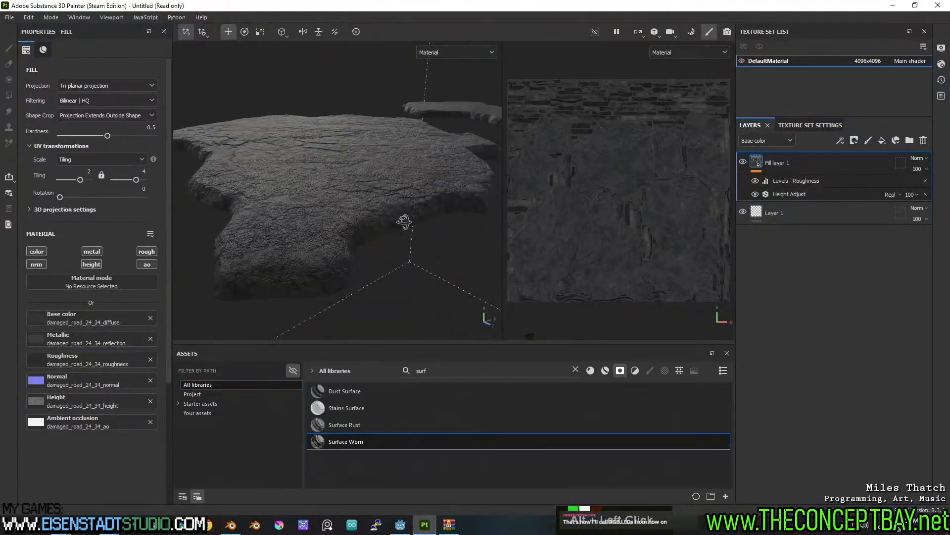
alt+drag(406, 222, 446, 217)
alt+middle_drag(446, 217, 402, 203)
alt+drag(465, 198, 391, 208)
alt+middle_drag(391, 208, 347, 213)
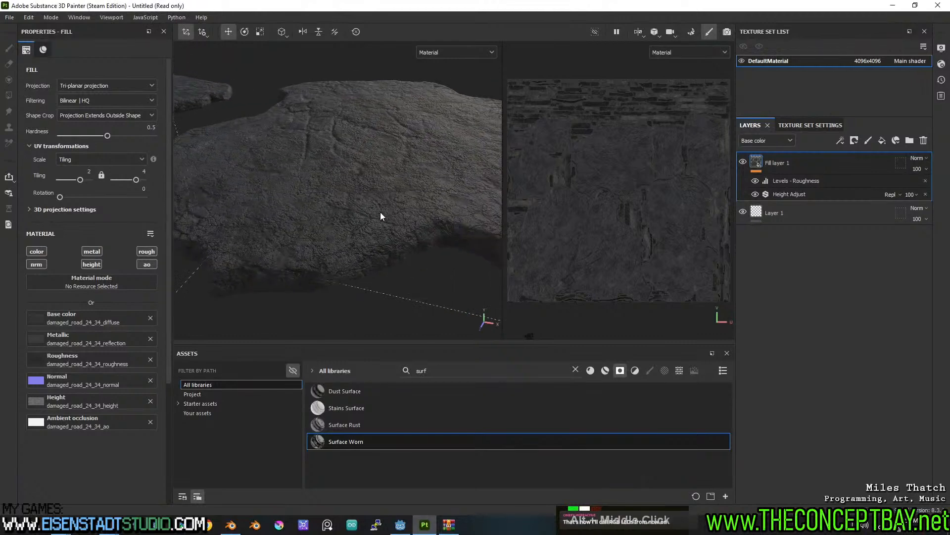
alt+drag(348, 214, 451, 210)
alt+middle_drag(452, 210, 406, 239)
scroll(406, 239, up, 2)
alt+drag(469, 232, 386, 213)
alt+middle_drag(386, 212, 337, 177)
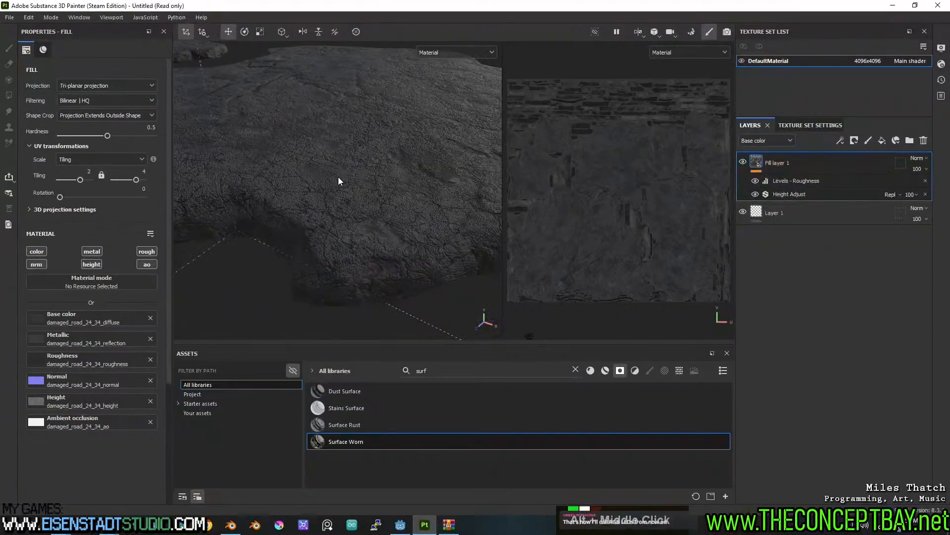
alt+drag(395, 218, 372, 220)
alt+middle_drag(372, 220, 358, 242)
scroll(329, 209, down, 2)
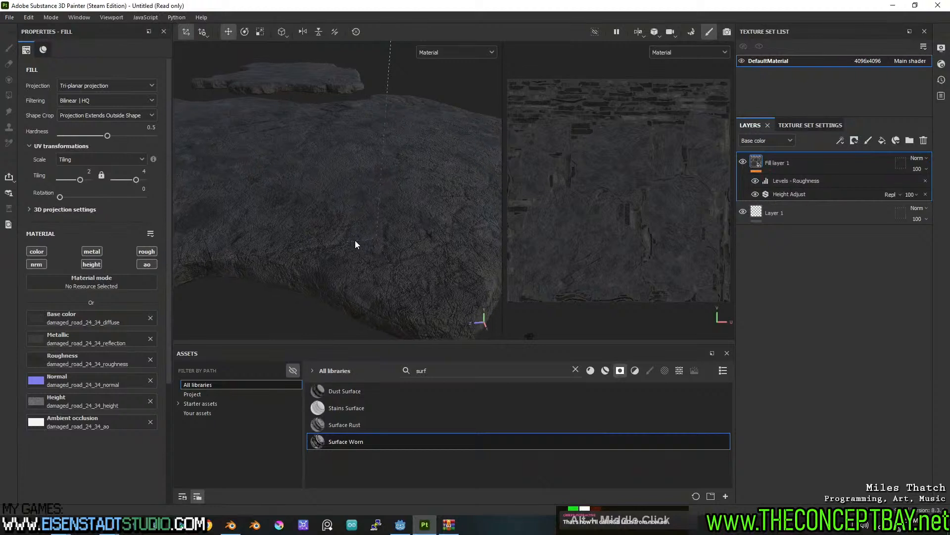
alt+drag(326, 254, 346, 250)
alt+middle_drag(341, 251, 377, 228)
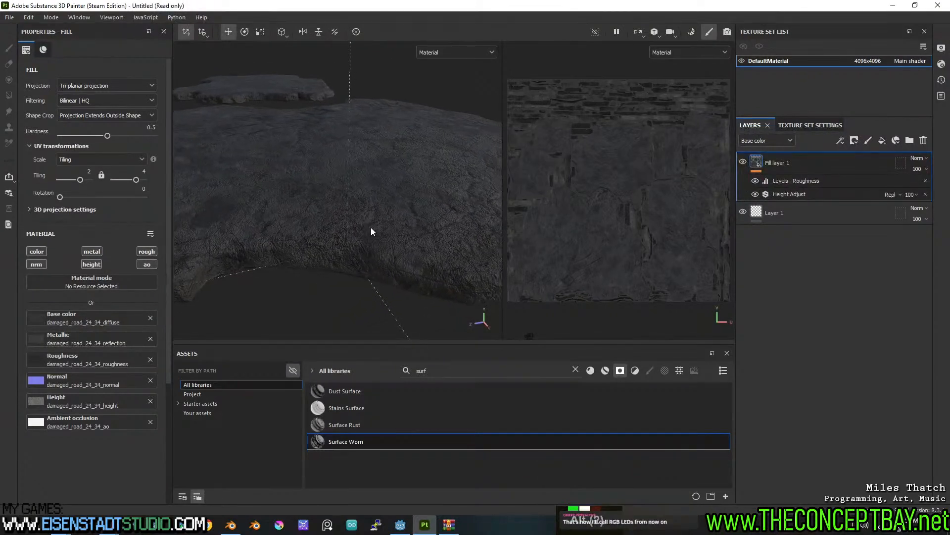
key(alt)
scroll(180, 184, down, 2)
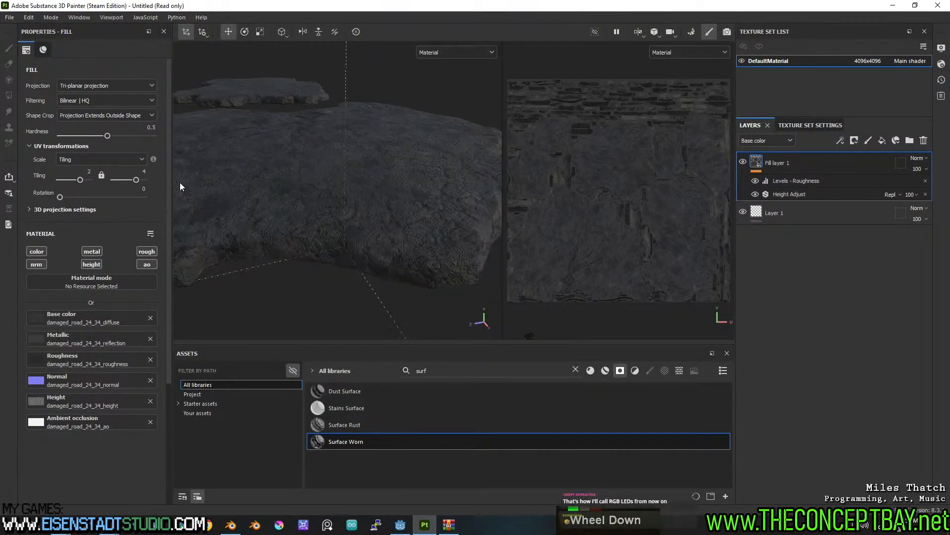
alt+middle_drag(206, 180, 323, 180)
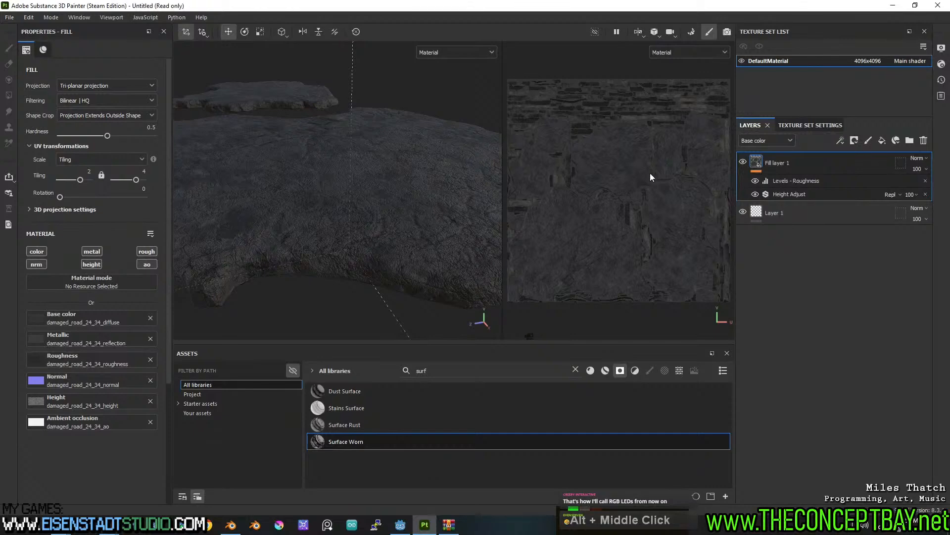
Step: Add a fill layer above Fill layer 1, search the assets for dust, and apply the Dust Occlusion smart mask to it
click(883, 140)
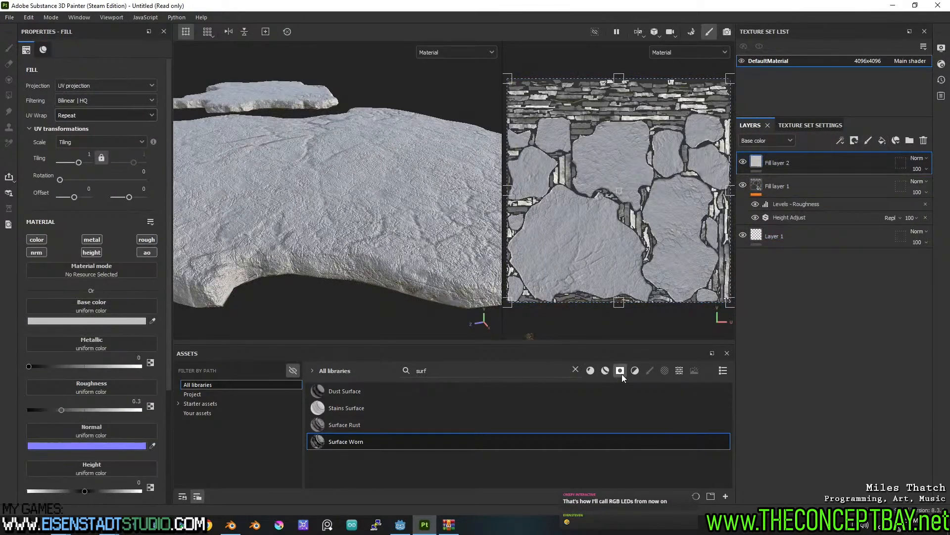
click(460, 371)
key(ctrl+a)
text(dust)
mouse_move(358, 436)
mouse_down()
mouse_move(685, 206)
mouse_move(785, 157)
mouse_up()
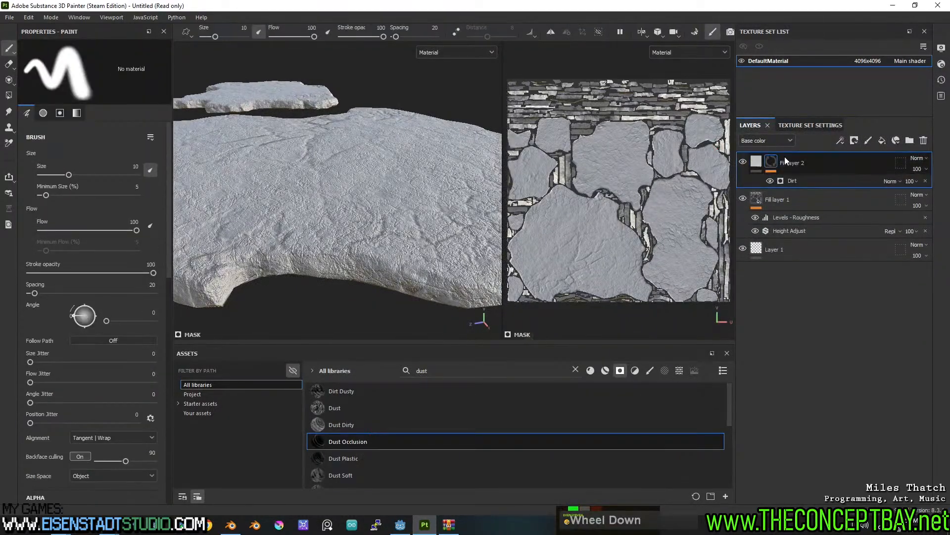
Step: Examine how the dust mask covers the cracks and edges across the top of the slab
alt+drag(440, 192, 441, 200)
alt+middle_drag(440, 201, 339, 200)
alt+drag(339, 200, 326, 202)
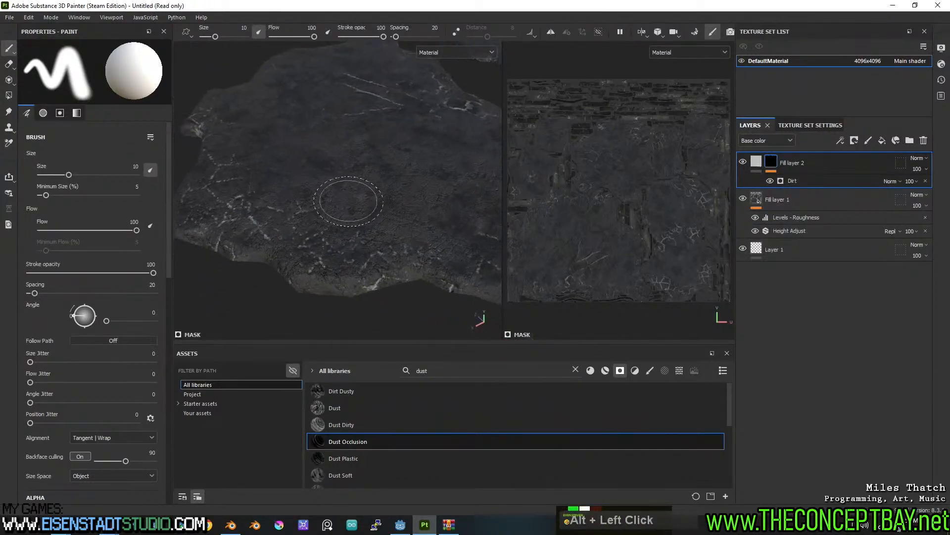
alt+middle_drag(327, 201, 344, 212)
alt+drag(345, 212, 350, 195)
alt+middle_drag(349, 195, 346, 201)
alt+drag(346, 202, 361, 201)
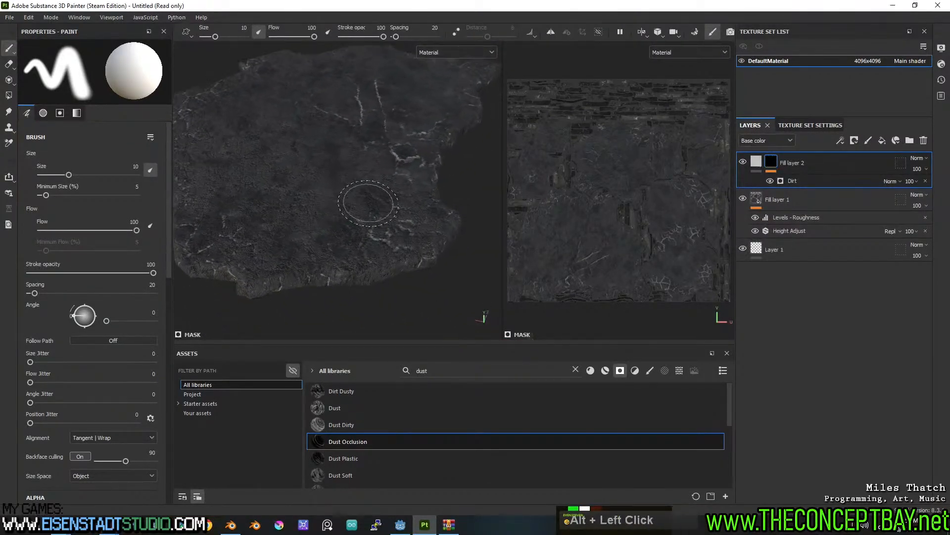
alt+middle_drag(361, 201, 402, 221)
alt+drag(401, 220, 378, 217)
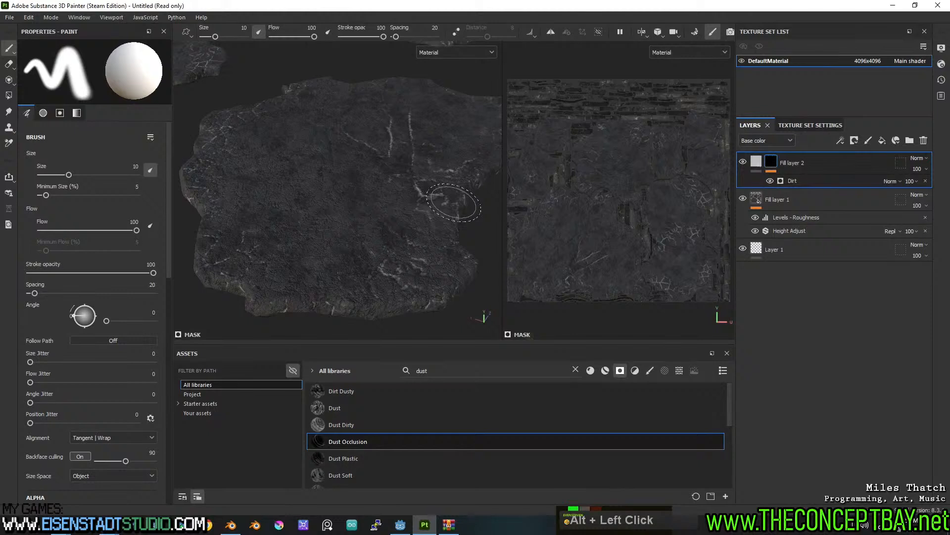
Step: In Fill layer 2's Dirt generator, set Dirt Level to 0.39 and Dirt Contrast to 0.52
click(792, 180)
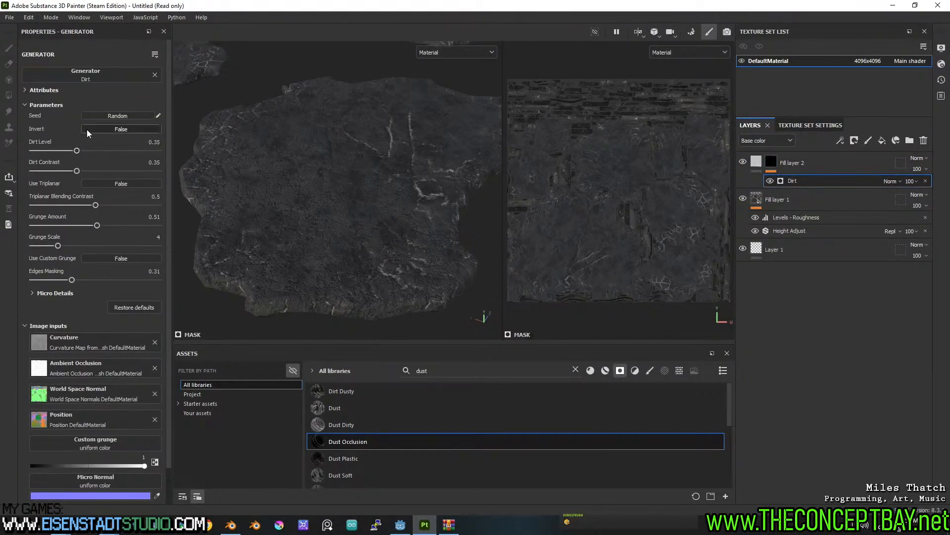
mouse_move(100, 150)
mouse_down()
mouse_move(110, 150)
mouse_move(83, 151)
mouse_up()
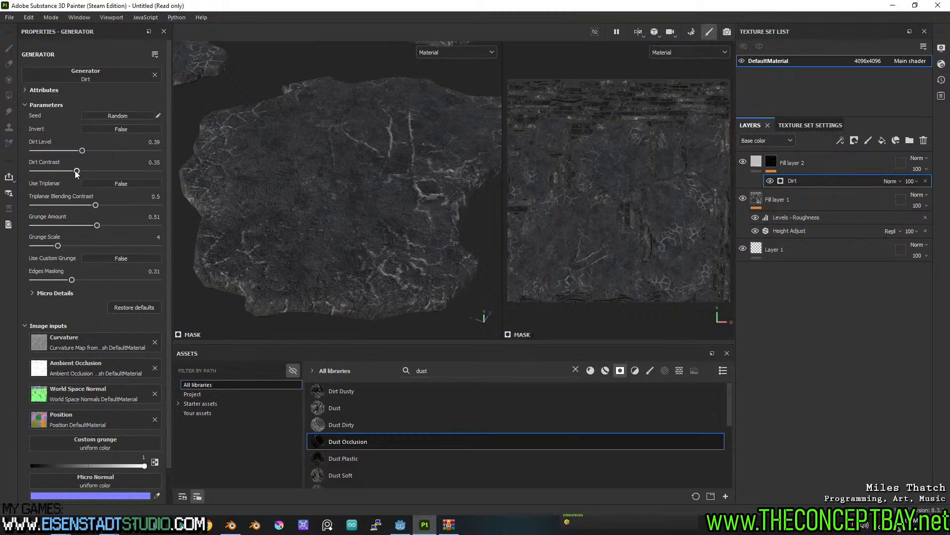
click(98, 171)
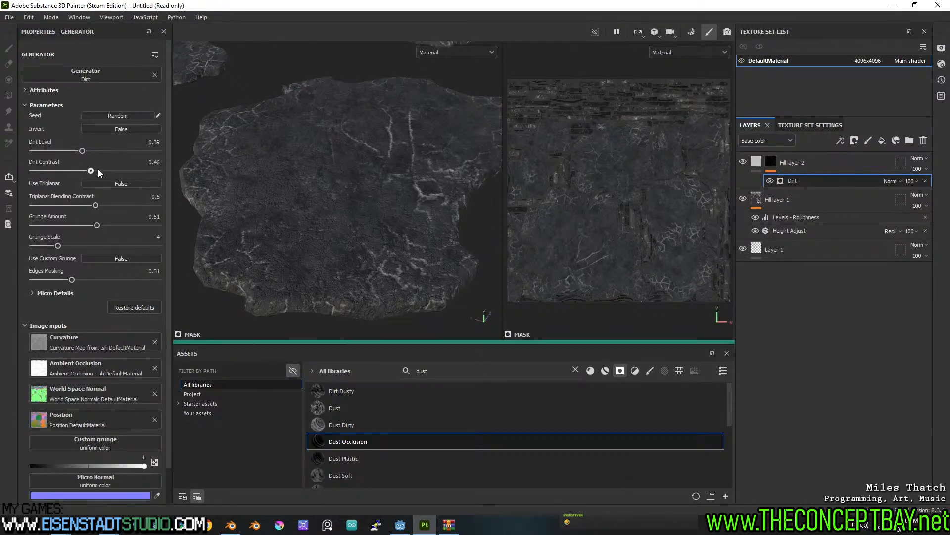
Step: Set Fill layer 2's base color to dark olive green 444F21 and its roughness to 0.6595
alt+drag(311, 203, 356, 213)
alt+middle_drag(357, 213, 253, 197)
alt+drag(253, 197, 335, 207)
alt+middle_drag(334, 207, 304, 209)
scroll(371, 233, up, 7)
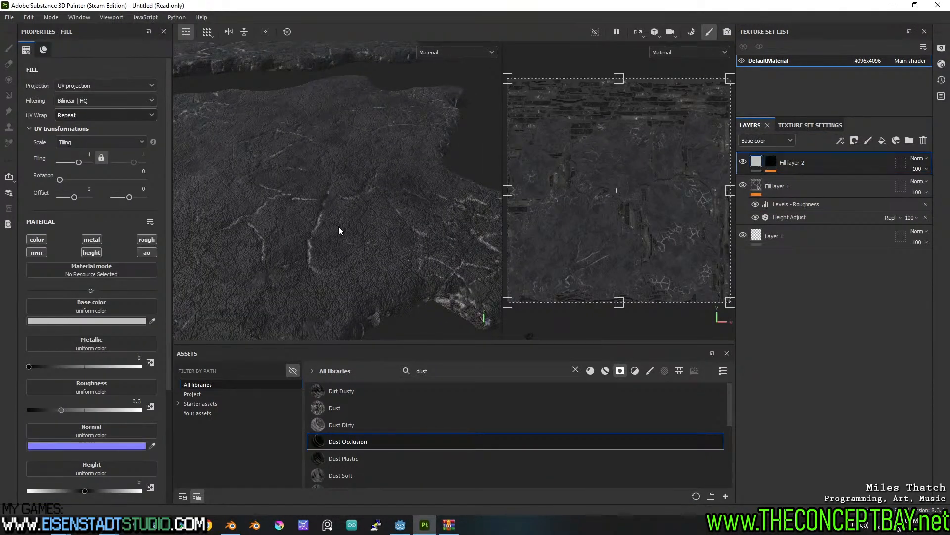
click(126, 321)
click(248, 439)
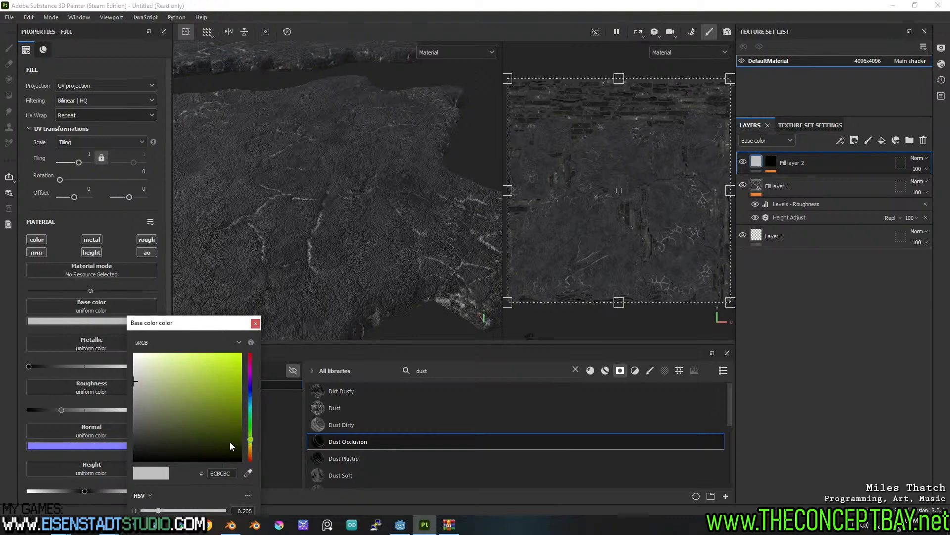
click(196, 427)
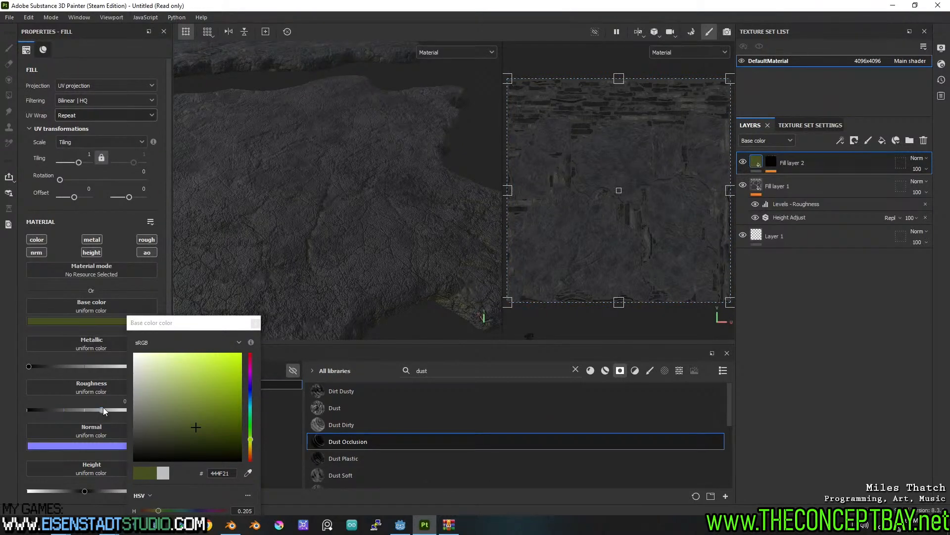
click(259, 326)
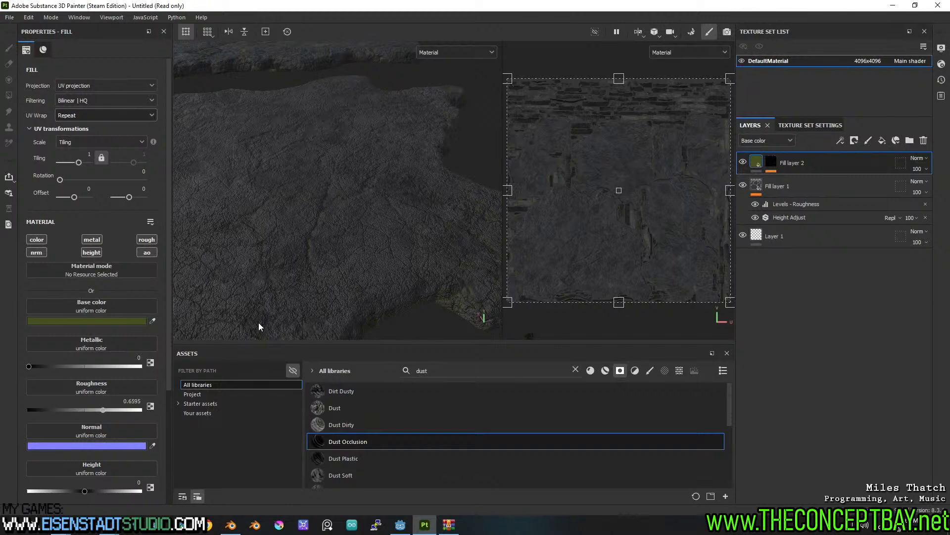
Step: Duplicate Fill layer 2 with its mask and hide the duplicate
scroll(396, 213, down, 5)
alt+middle_drag(393, 208, 336, 248)
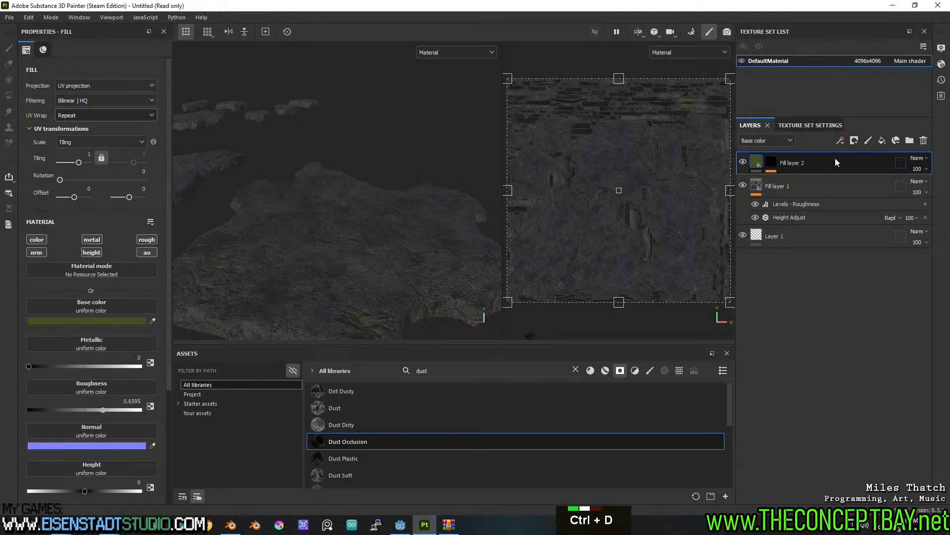
key(ctrl+d)
key(ctrl+shift+d)
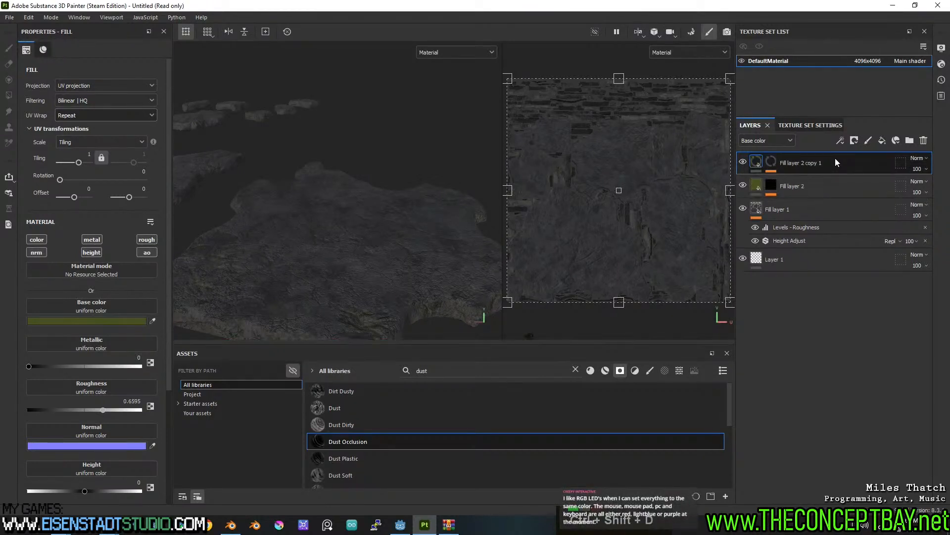
click(743, 162)
Step: Change the original Fill layer 2's base color to a neutral mid grey
click(792, 186)
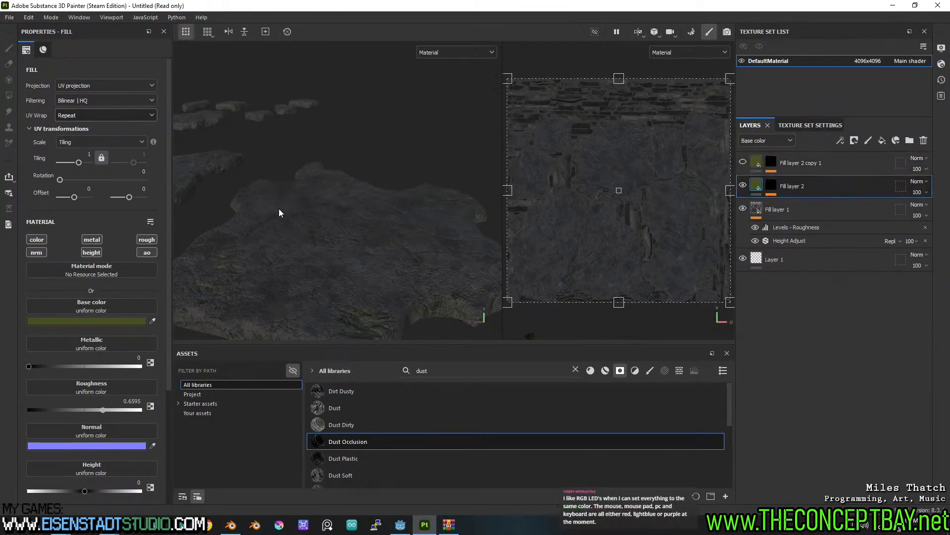
click(84, 320)
click(184, 398)
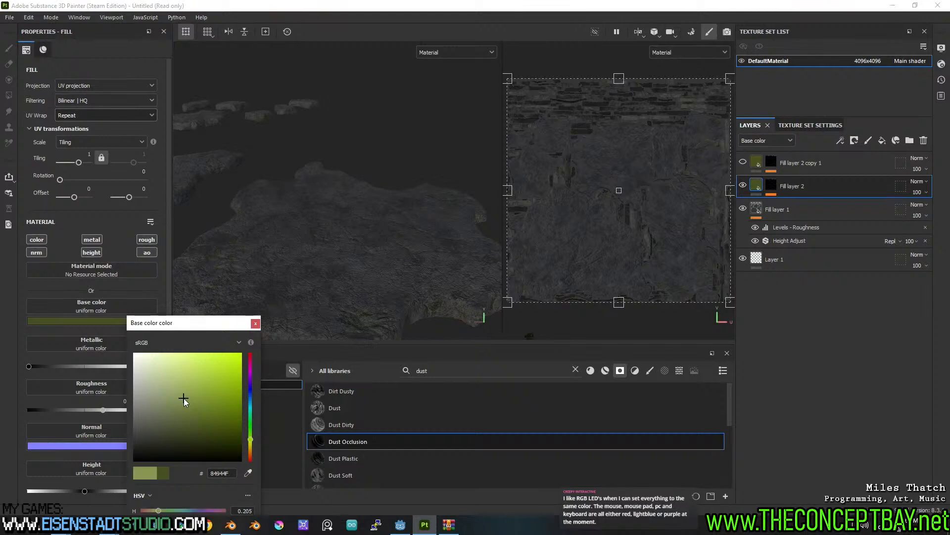
drag(183, 398, 140, 400)
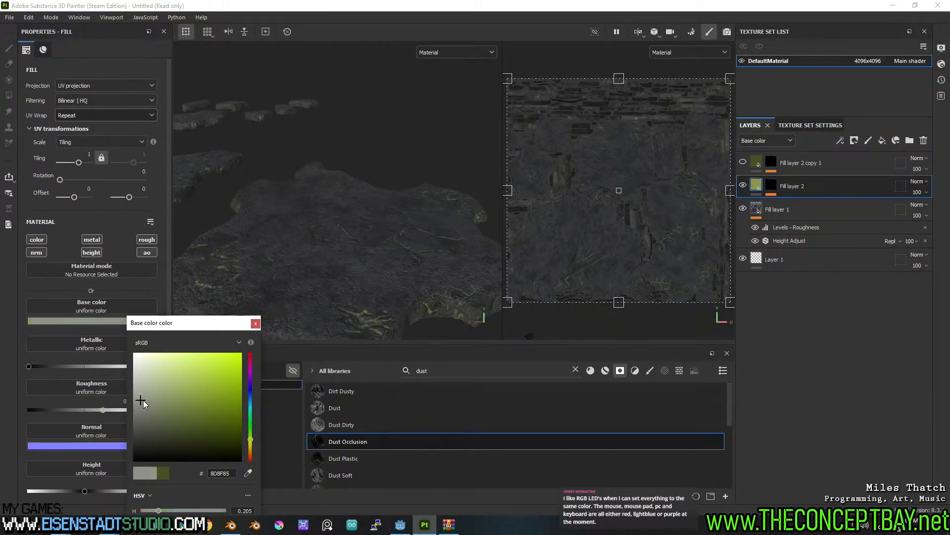
drag(252, 410, 250, 400)
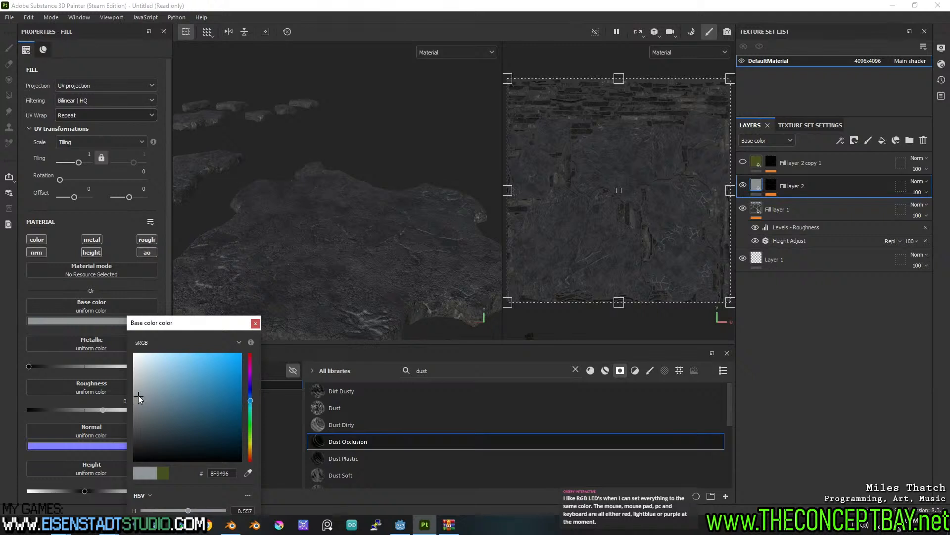
mouse_move(141, 401)
mouse_down()
mouse_move(155, 405)
mouse_move(137, 398)
mouse_move(138, 408)
mouse_move(136, 398)
mouse_move(138, 411)
mouse_up()
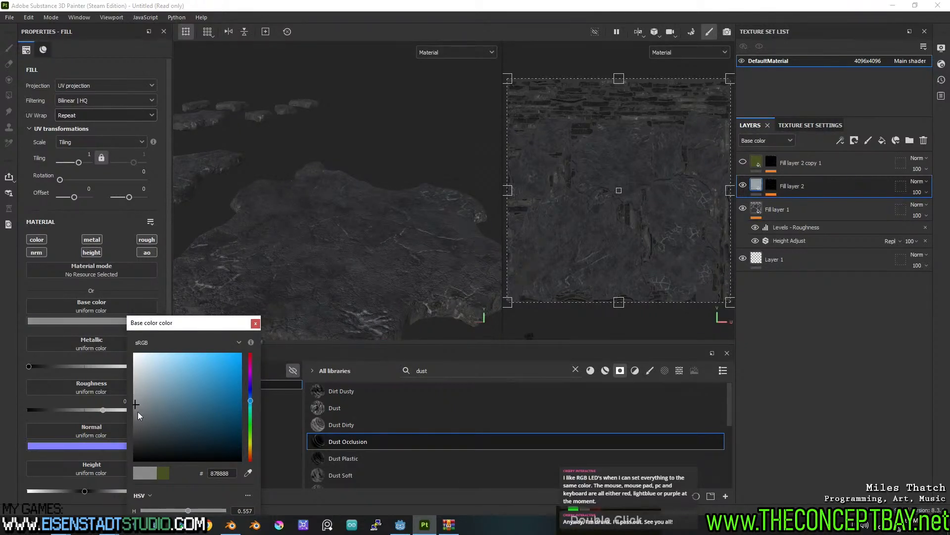
click(256, 323)
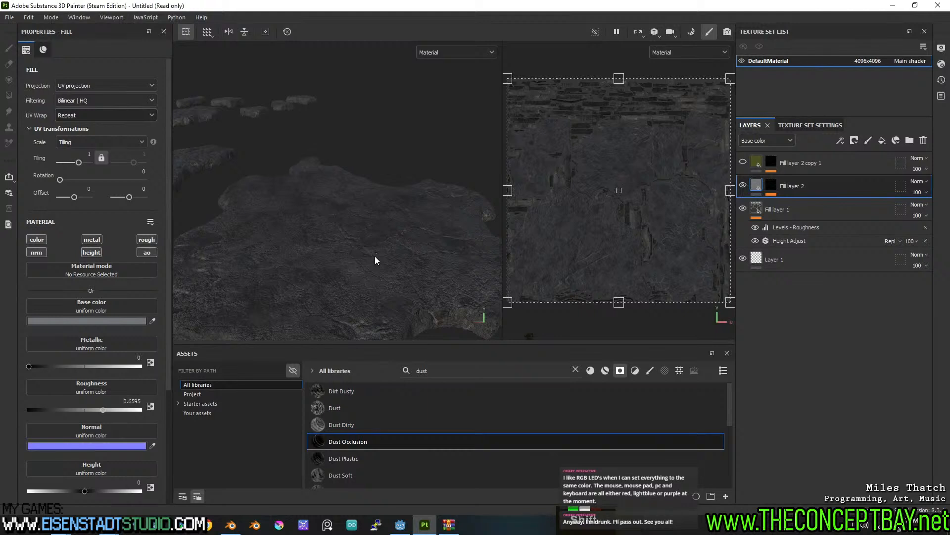
Step: Try Dirt Level values of 0.56 and 0.52 in Fill layer 2's Dirt generator, and set it to 0.41
alt+middle_drag(361, 270, 343, 239)
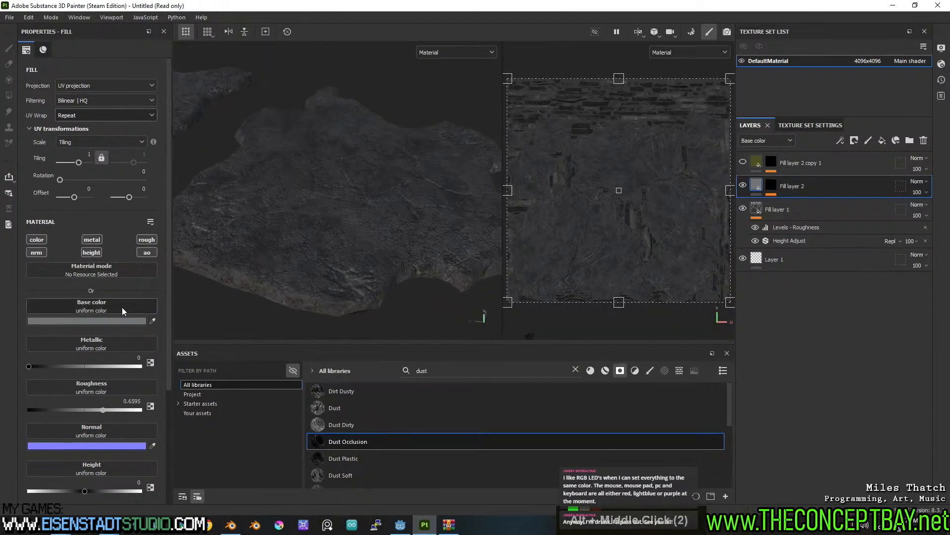
click(775, 188)
click(806, 204)
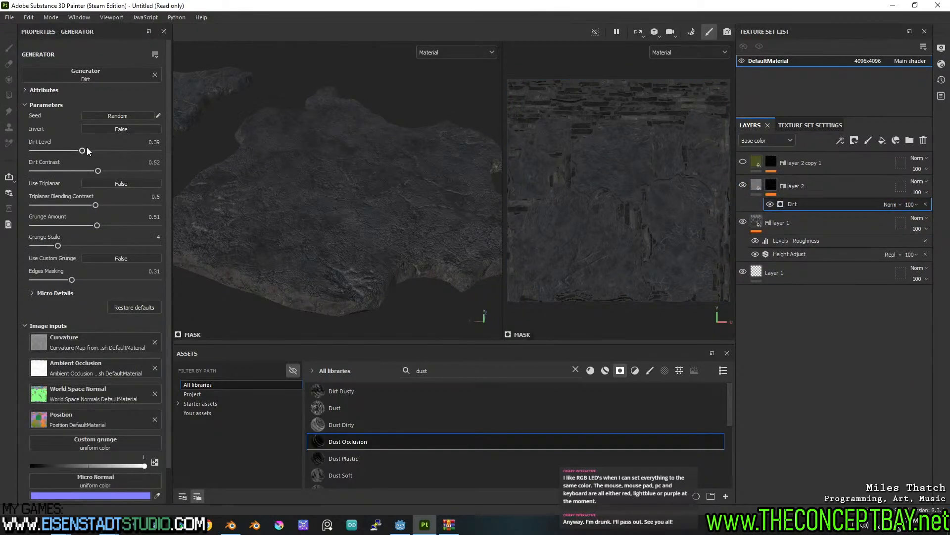
click(102, 148)
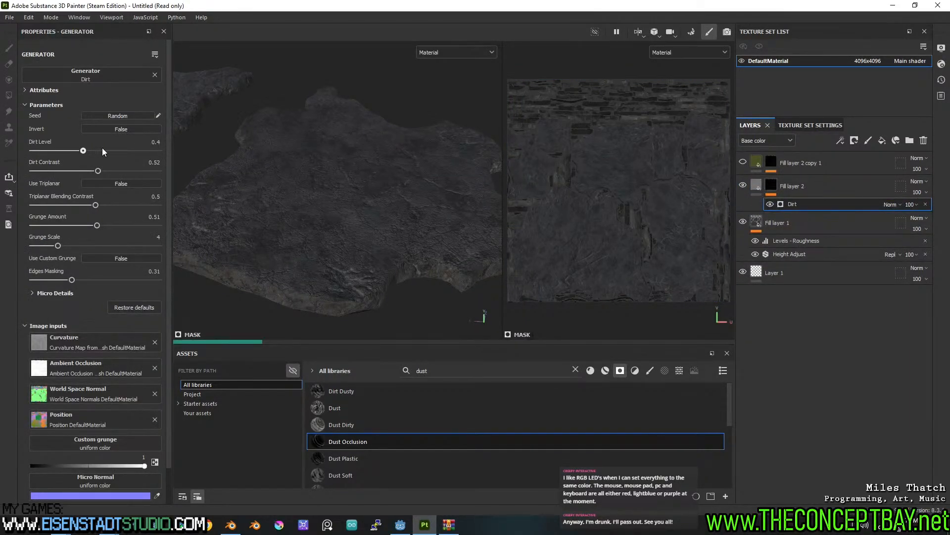
drag(102, 147, 107, 148)
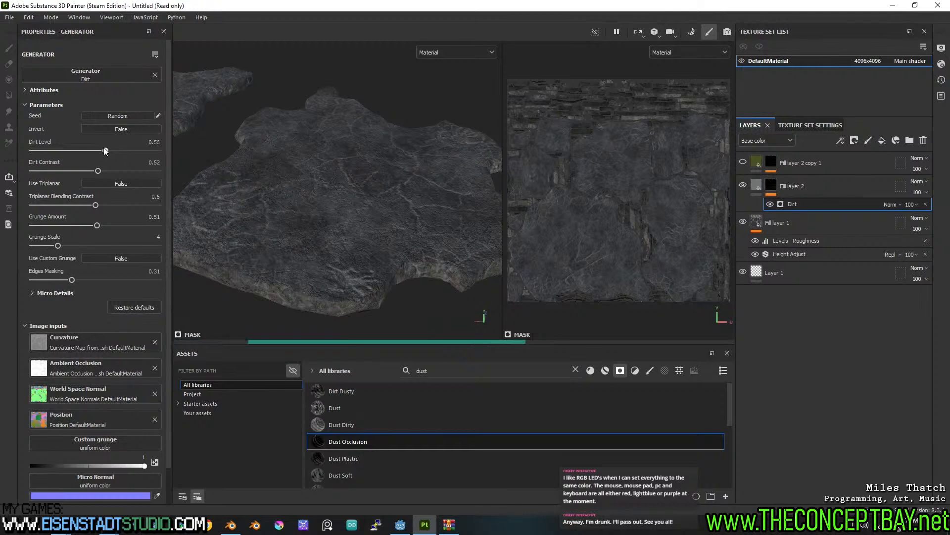
click(98, 150)
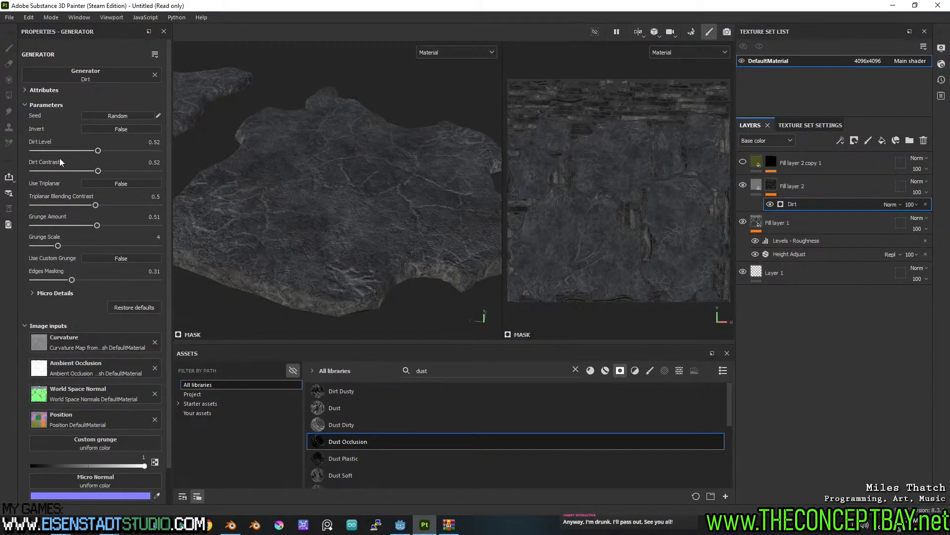
click(84, 150)
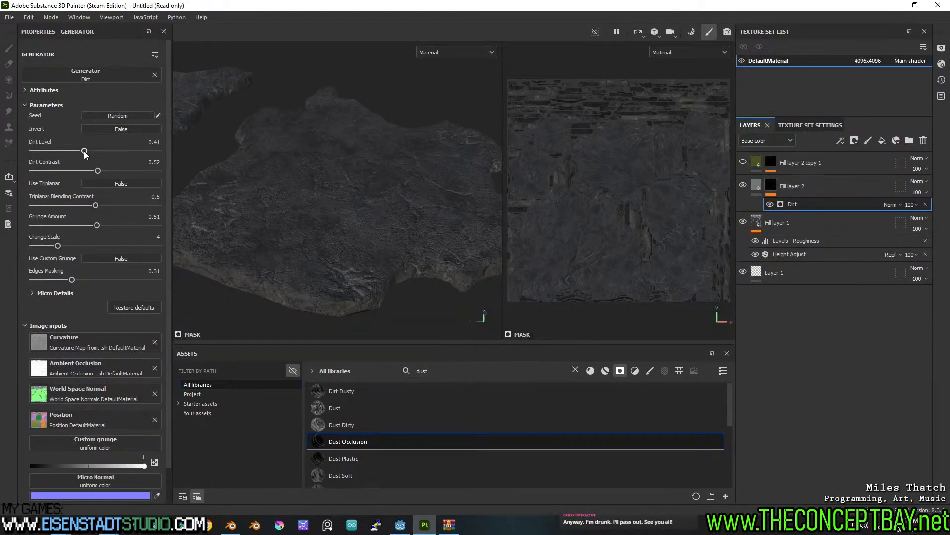
Step: Show Fill layer 2 copy 1 and remove the Dirt generator from its mask
alt+middle_drag(371, 212, 439, 224)
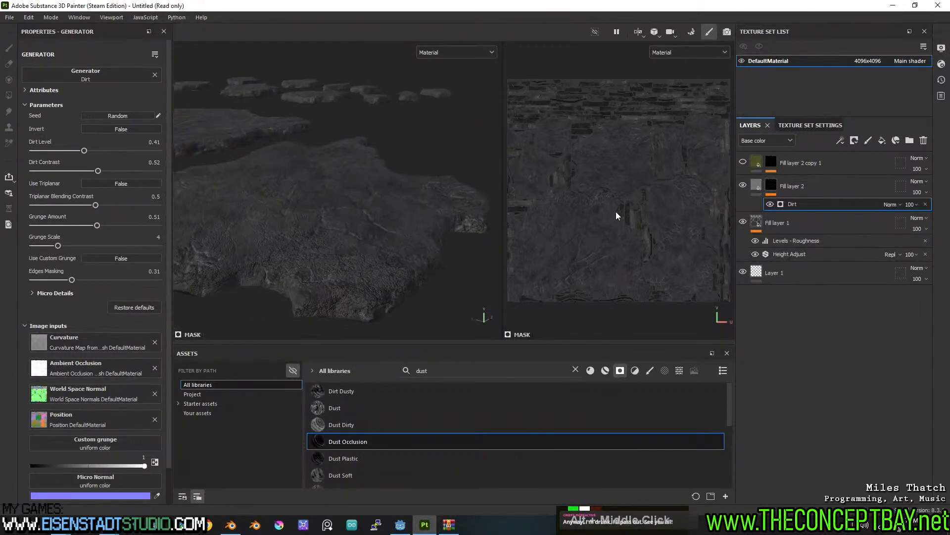
click(742, 183)
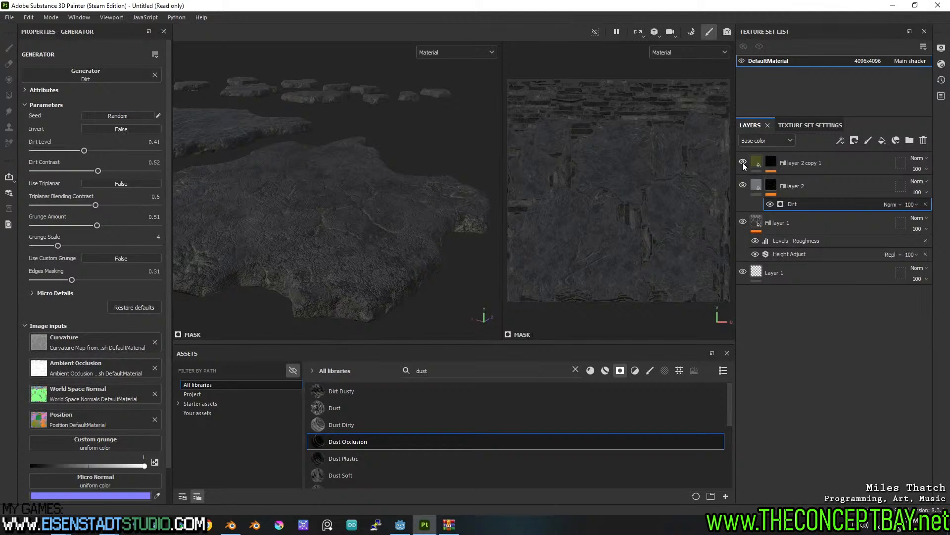
click(773, 164)
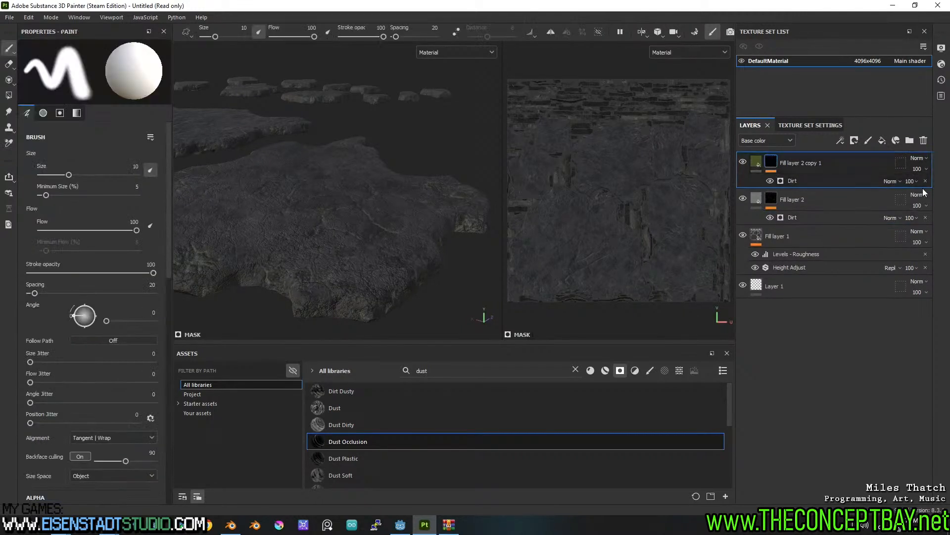
Step: Search the smart masks for moss and for dirt, and apply Dirt Ground to Fill layer 2 copy 1's mask
click(518, 372)
key(ctrl+a)
text(moss)
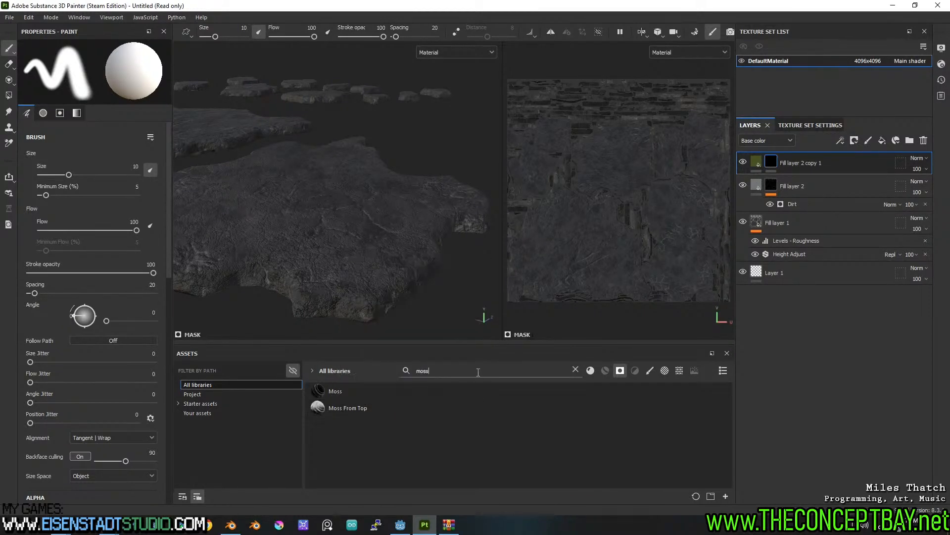
click(498, 370)
key(ctrl+a)
text(dirt)
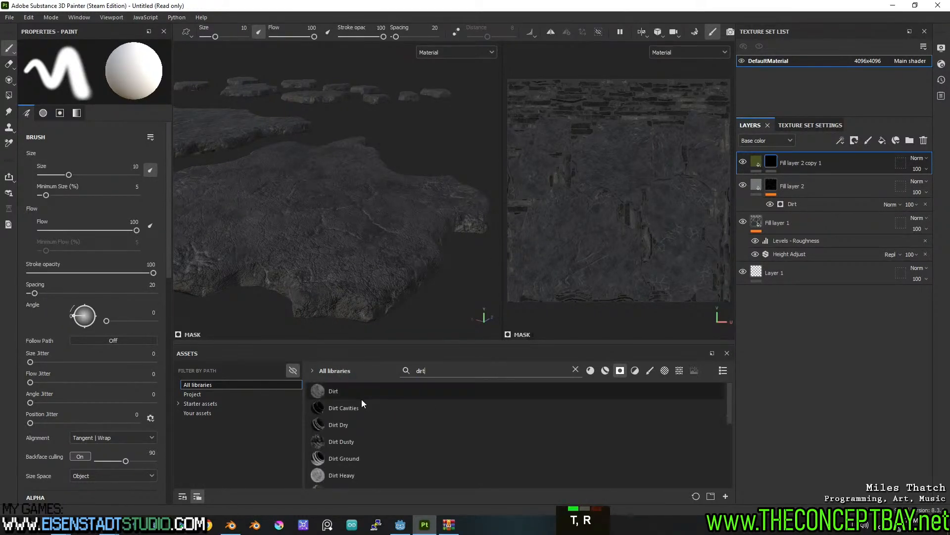
drag(350, 466, 773, 167)
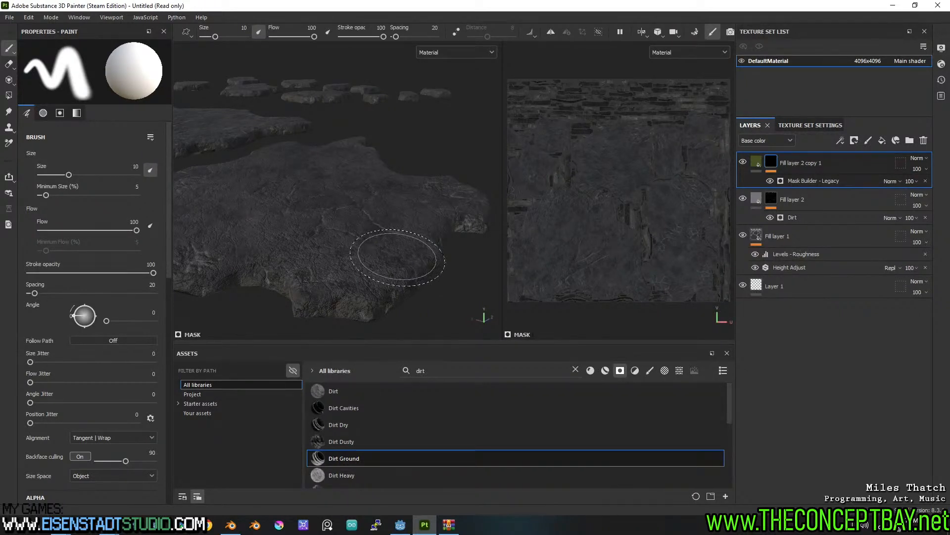
Step: Set the Level of the Mask Builder - Legacy generator on Fill layer 2 copy 1's mask to 0.35
alt+middle_drag(328, 255, 386, 244)
alt+drag(388, 249, 393, 238)
alt+middle_drag(413, 243, 444, 246)
alt+drag(444, 246, 393, 304)
alt+middle_drag(251, 264, 416, 222)
alt+drag(416, 222, 343, 211)
alt+middle_drag(343, 211, 384, 301)
alt+drag(376, 297, 364, 237)
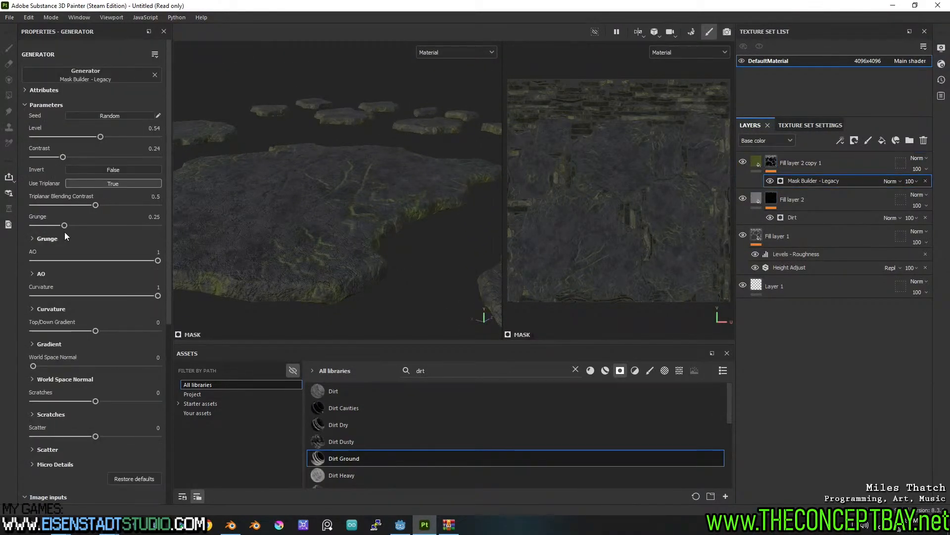
click(75, 137)
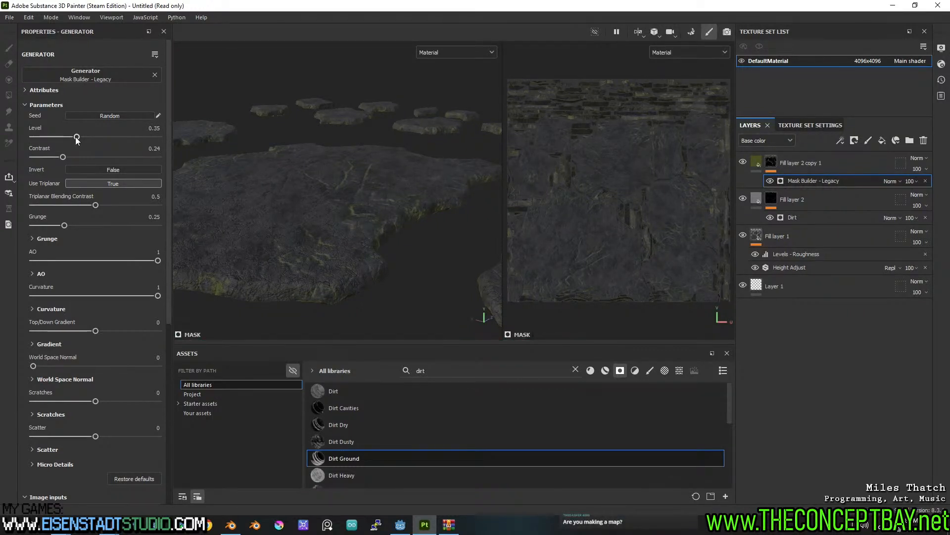
Step: Examine the green moss coverage on the tops and edges of the asphalt pieces from several angles
alt+middle_drag(343, 210, 424, 198)
alt+drag(424, 197, 352, 203)
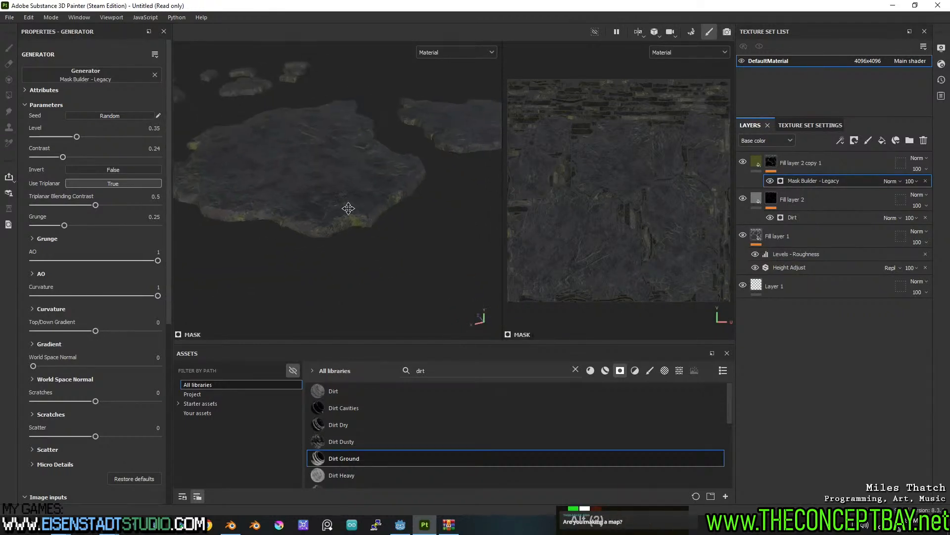
alt+middle_drag(352, 203, 372, 249)
alt+drag(372, 249, 319, 220)
mouse_move(318, 221)
alt+middle_down()
mouse_move(291, 220)
mouse_move(336, 226)
alt+middle_up()
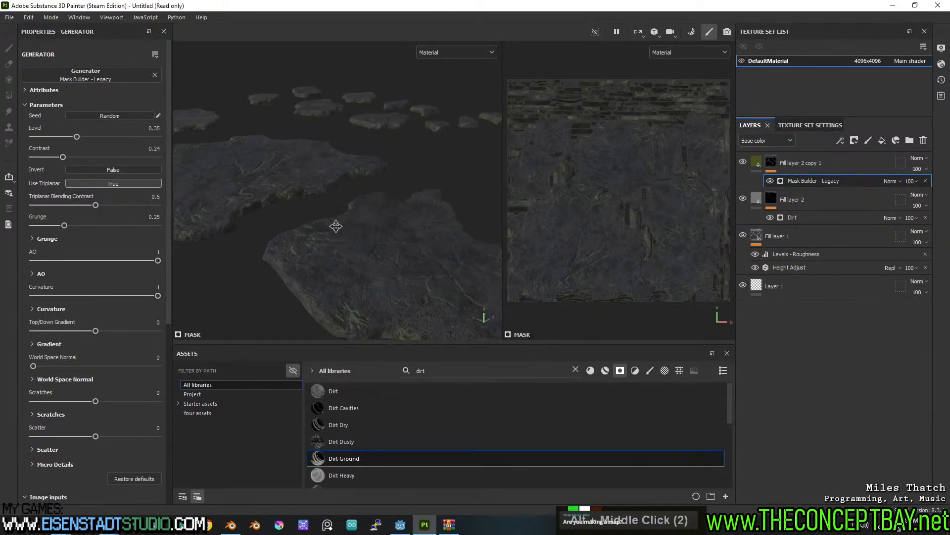
alt+drag(336, 226, 313, 210)
scroll(313, 210, up, 2)
alt+middle_drag(314, 210, 341, 277)
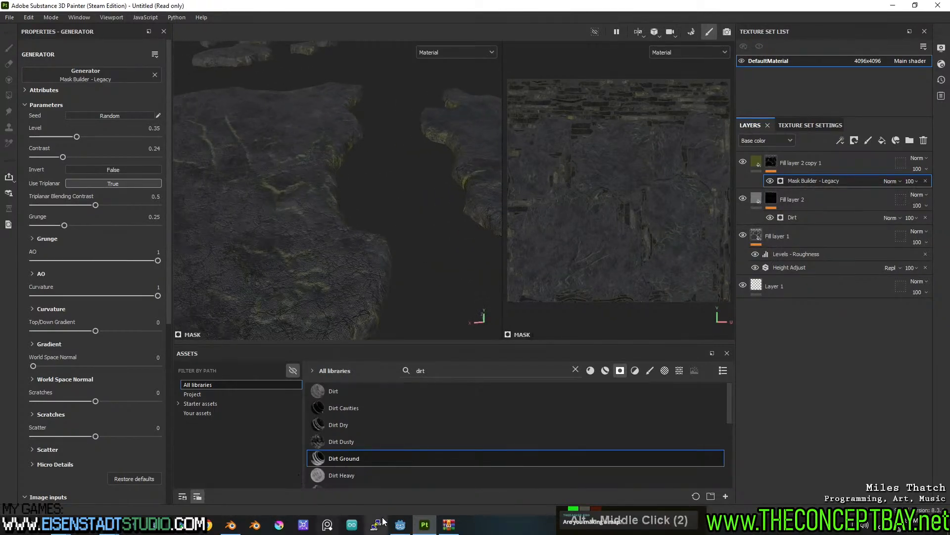
Step: Switch to Godot and look around the arcade_mode scene near the PIT sign to compare its surroundings
click(400, 524)
mouse_move(474, 213)
right_down()
mouse_move(367, 208)
mouse_move(517, 210)
mouse_move(488, 203)
mouse_move(483, 233)
mouse_move(490, 213)
mouse_move(480, 212)
right_up()
key(w)
key(s)
key(w)
key(s)
key(a)
mouse_move(332, 188)
right_down()
mouse_move(331, 165)
mouse_move(315, 170)
mouse_move(330, 166)
mouse_move(332, 188)
right_up()
key(s)
key(w)
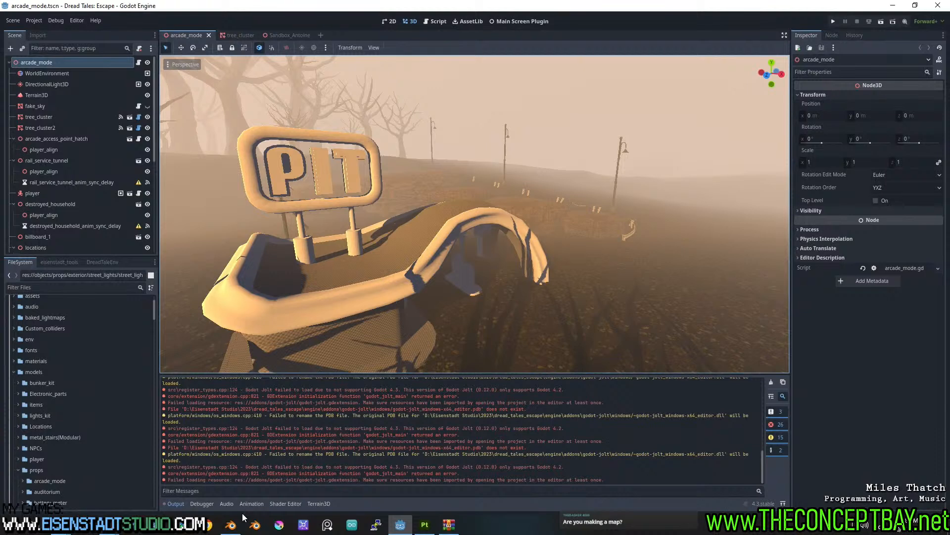
mouse_move(228, 528)
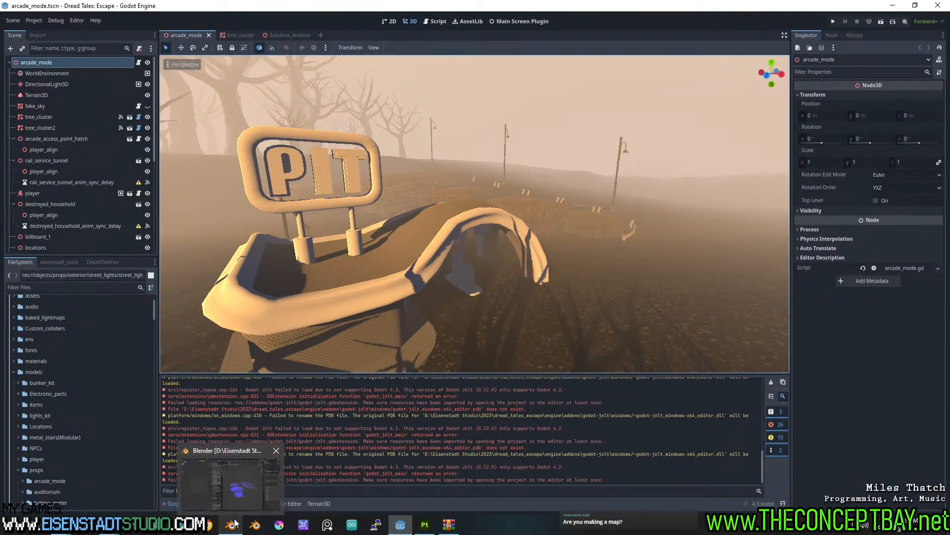
Step: Return to Substance 3D Painter and inspect the moss along the broken edges and cracks of the large asphalt slab
click(425, 524)
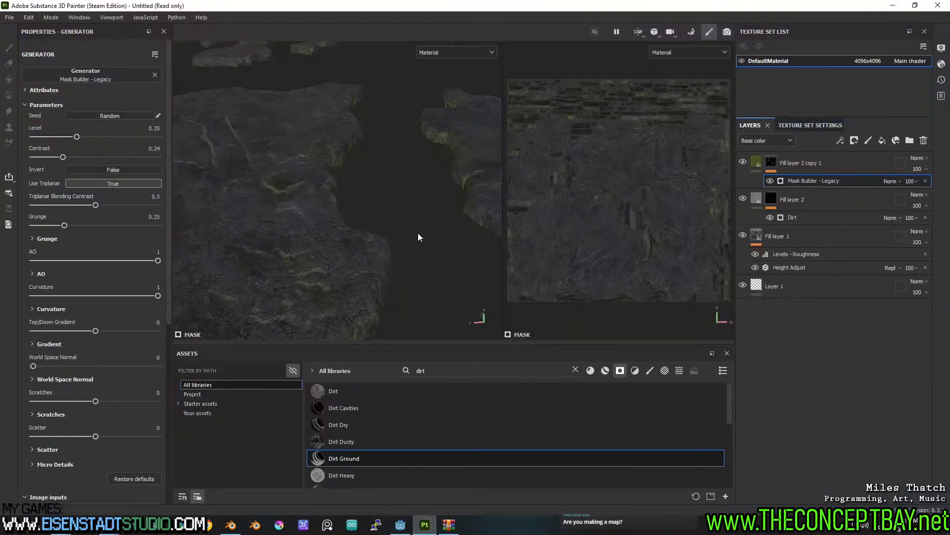
alt+middle_drag(344, 231, 412, 235)
alt+drag(413, 236, 330, 242)
alt+middle_drag(331, 242, 379, 215)
alt+drag(378, 215, 382, 242)
alt+middle_drag(383, 243, 367, 248)
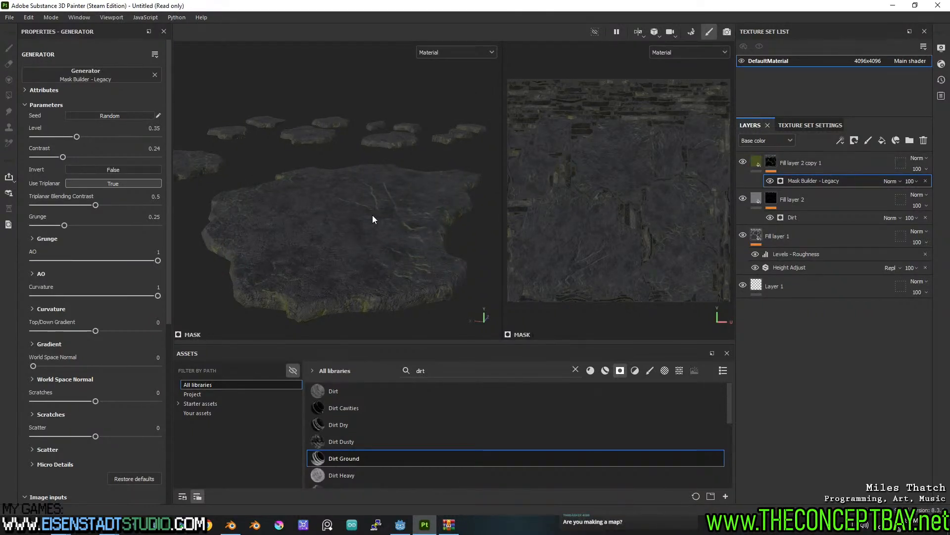
scroll(372, 218, up, 2)
alt+drag(378, 216, 403, 224)
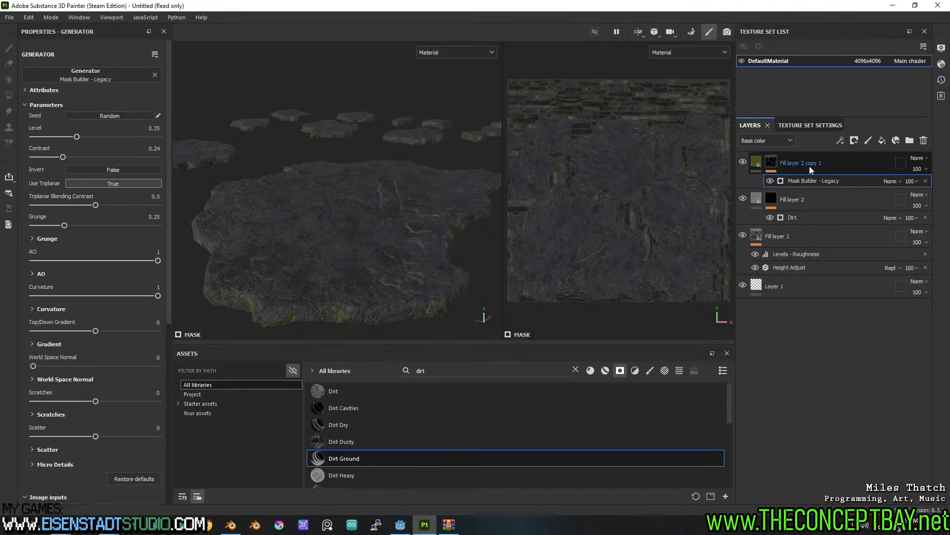
Step: Add a new fill layer above the moss layer and apply the Concrete Edges smart mask to it
click(882, 140)
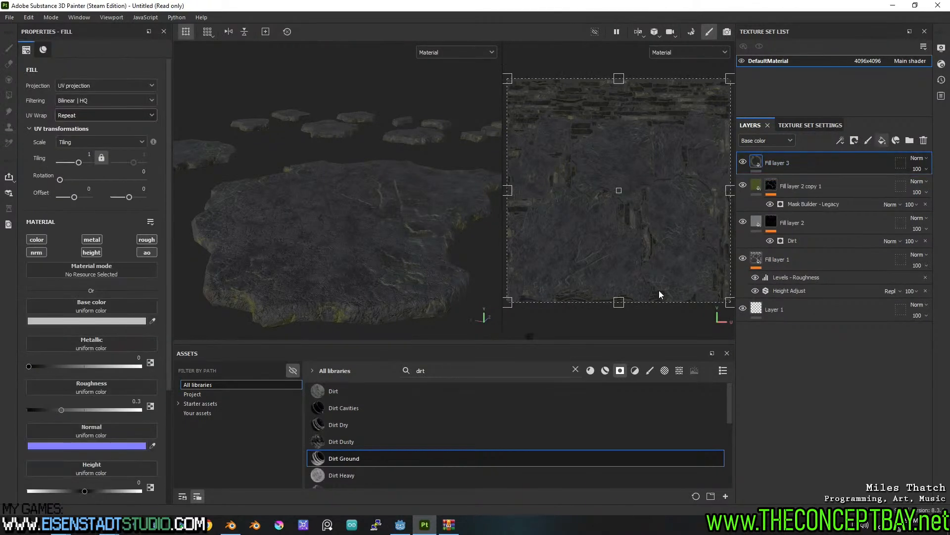
click(520, 370)
key(ctrl+a)
text(edge)
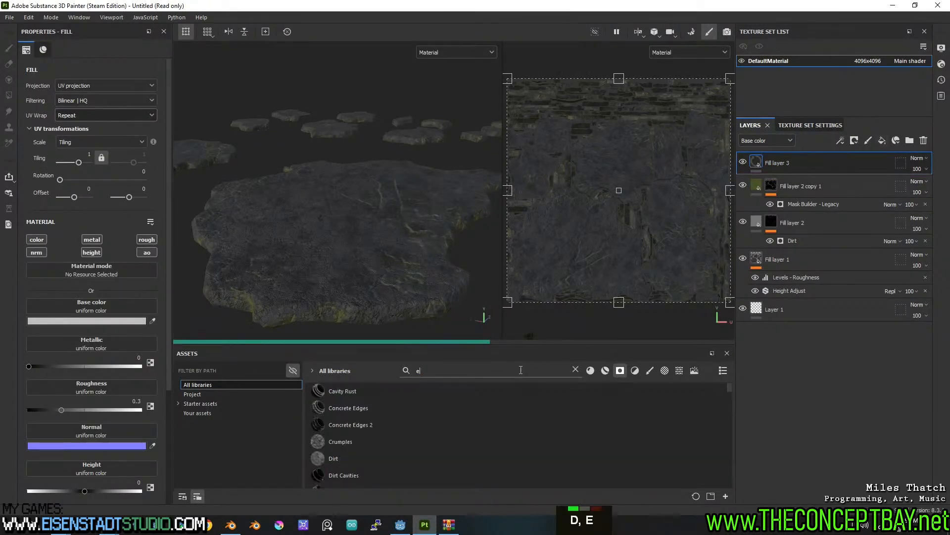
drag(354, 396, 807, 158)
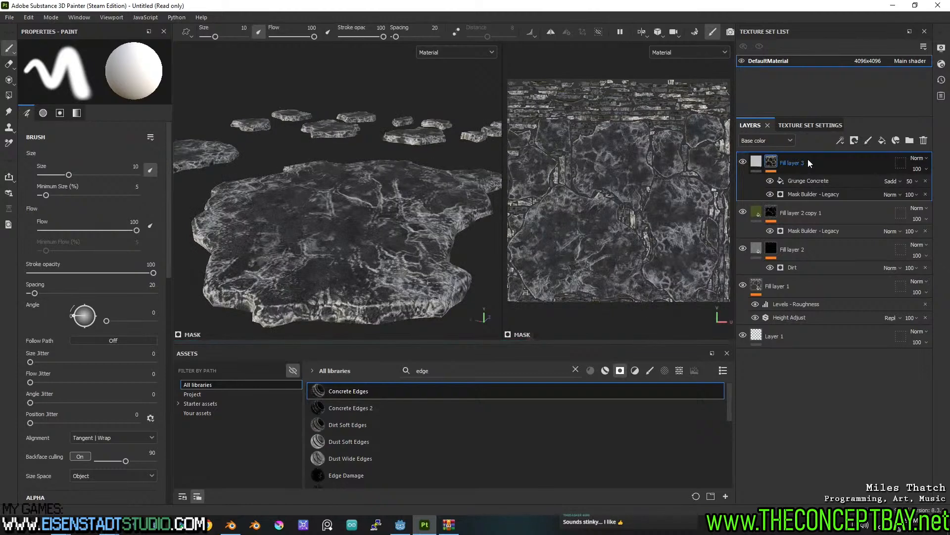
Step: Set Fill layer 3's base color to a dark warm grey, 5F5B56
click(756, 162)
click(92, 321)
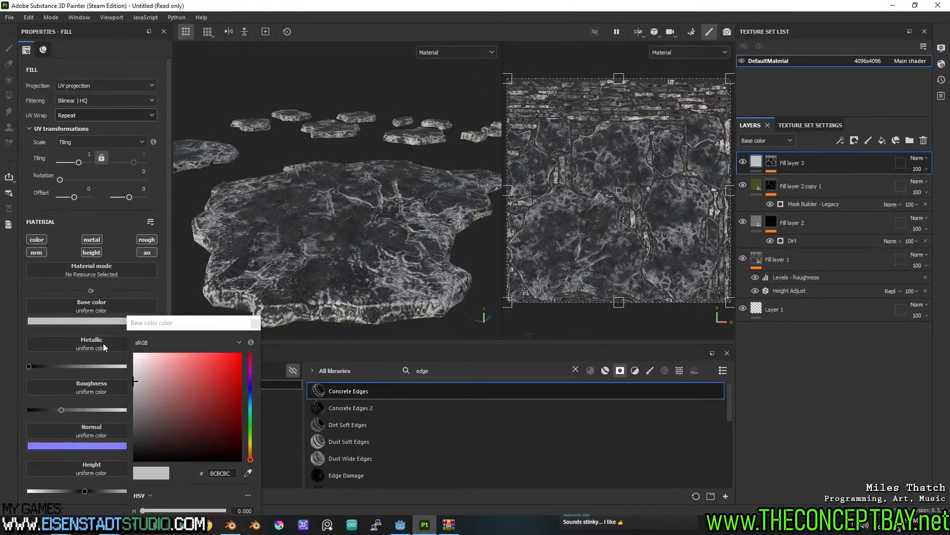
click(136, 421)
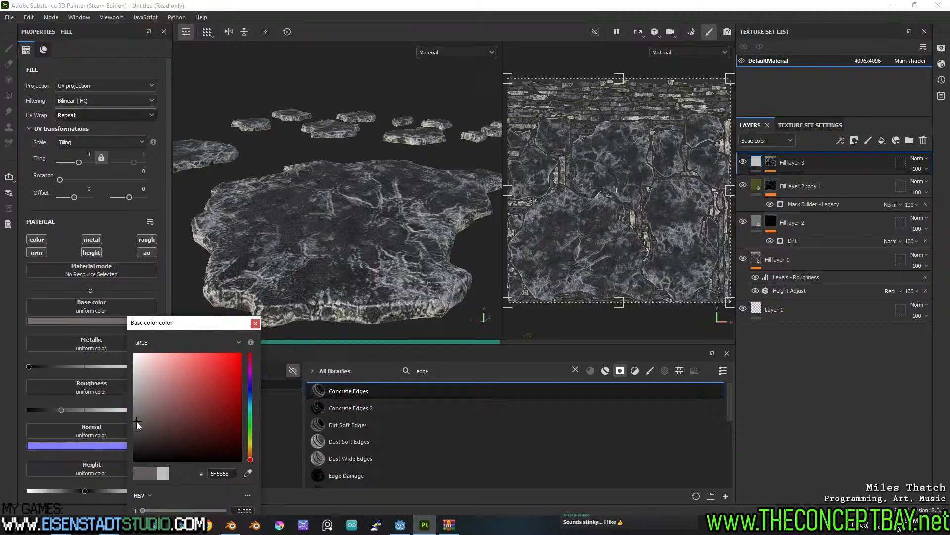
mouse_move(136, 422)
mouse_down()
mouse_move(138, 436)
mouse_move(136, 421)
mouse_up()
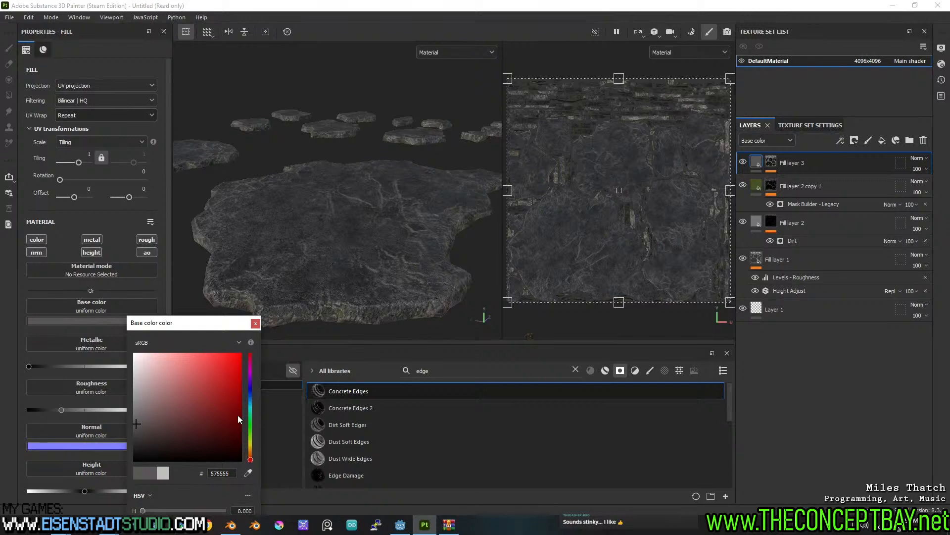
click(251, 405)
click(145, 423)
click(144, 421)
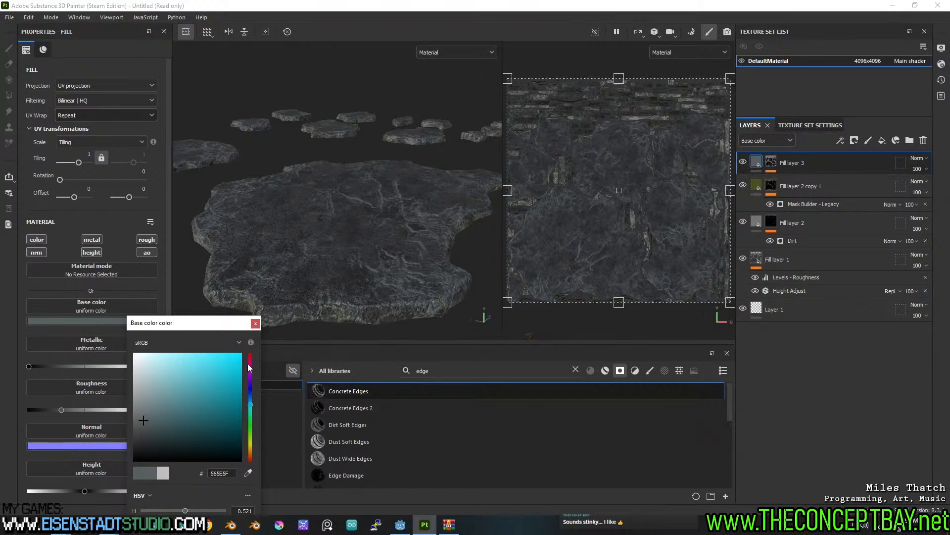
click(250, 451)
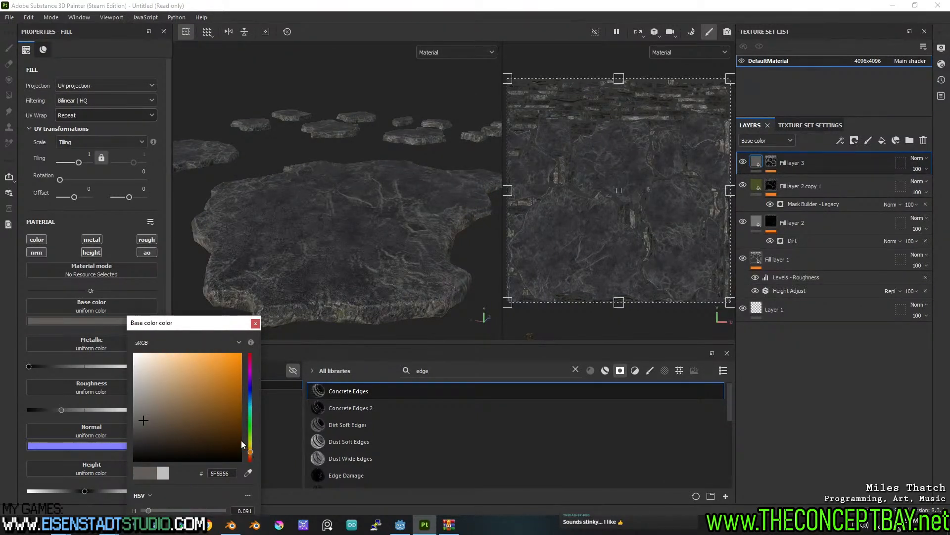
Step: Examine the grey edge wear on the asphalt slabs, their rims and cracks from many angles and distances
scroll(256, 320, up, 2)
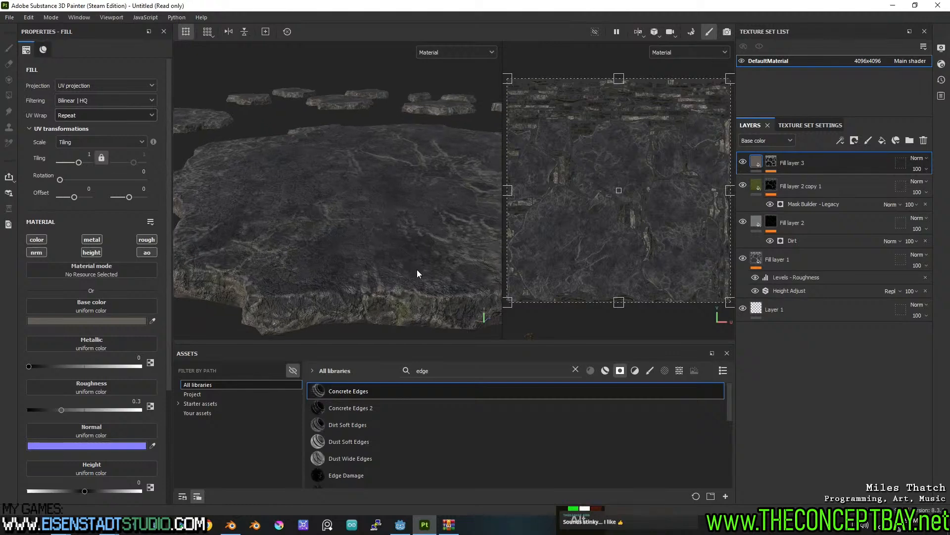
alt+drag(394, 269, 426, 280)
alt+middle_drag(425, 280, 323, 259)
alt+drag(323, 258, 350, 244)
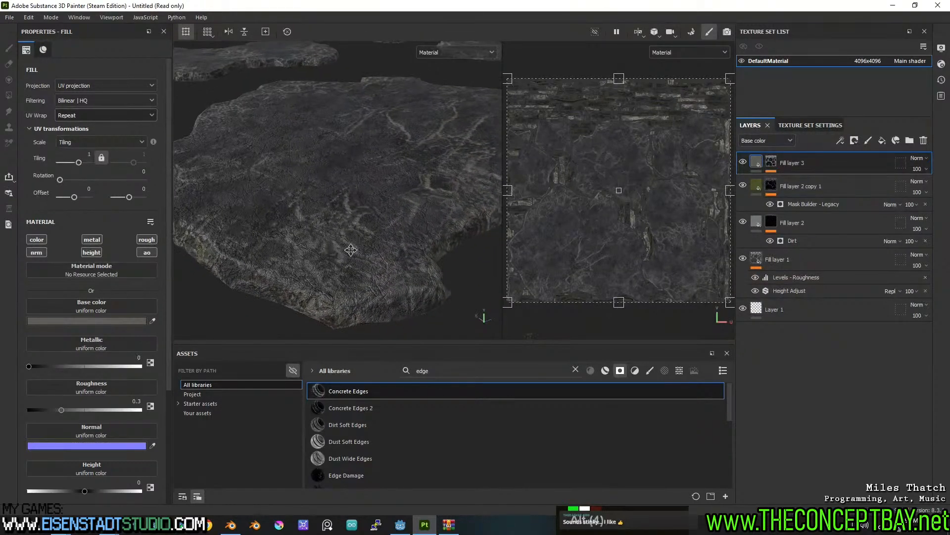
alt+middle_drag(350, 244, 361, 263)
scroll(361, 263, up, 2)
alt+drag(360, 263, 418, 213)
alt+middle_drag(418, 213, 378, 213)
alt+drag(378, 212, 386, 192)
scroll(386, 191, down, 1)
alt+middle_drag(386, 191, 366, 253)
alt+drag(366, 252, 317, 225)
alt+middle_drag(317, 226, 320, 256)
alt+drag(320, 255, 403, 238)
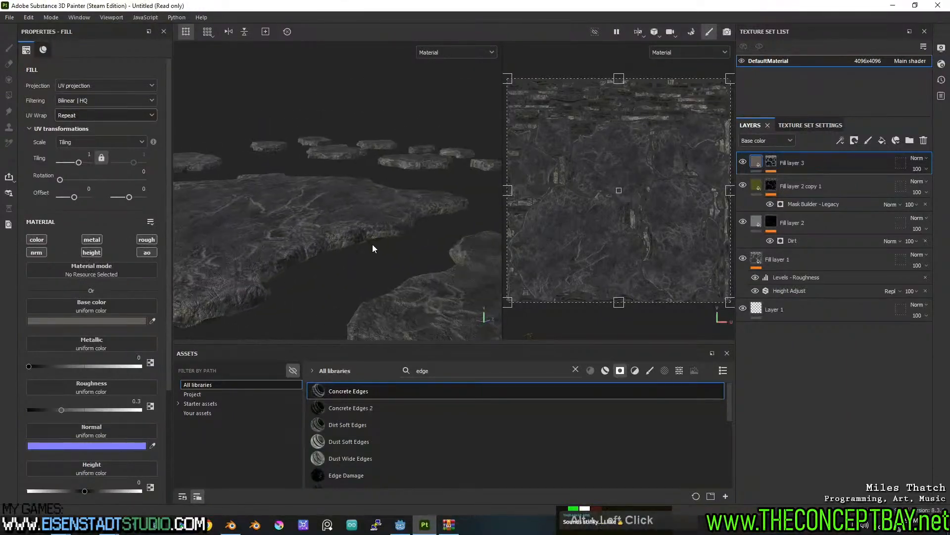
alt+middle_drag(403, 238, 329, 263)
alt+drag(329, 262, 318, 276)
alt+middle_drag(318, 276, 267, 272)
alt+drag(268, 273, 327, 255)
alt+middle_drag(327, 255, 371, 263)
alt+drag(371, 263, 378, 248)
alt+middle_drag(379, 247, 415, 246)
alt+drag(414, 246, 428, 250)
alt+middle_drag(428, 249, 385, 258)
alt+drag(385, 257, 349, 255)
alt+middle_drag(349, 255, 427, 206)
alt+drag(428, 206, 376, 223)
alt+middle_drag(376, 223, 334, 232)
scroll(312, 238, down, 5)
Step: Start saving the project and browse to the assets folder of dread_tales_escape
key(ctrl+s)
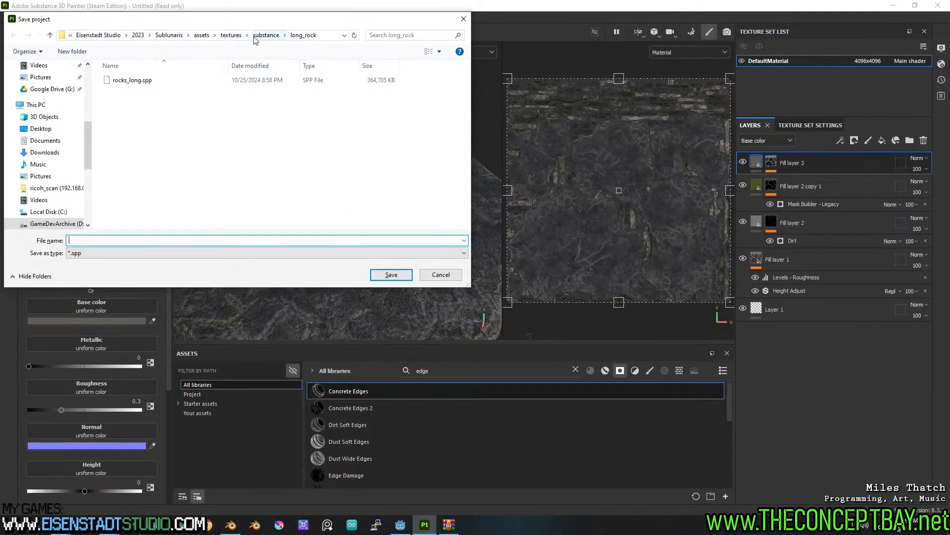
scroll(87, 79, up, 5)
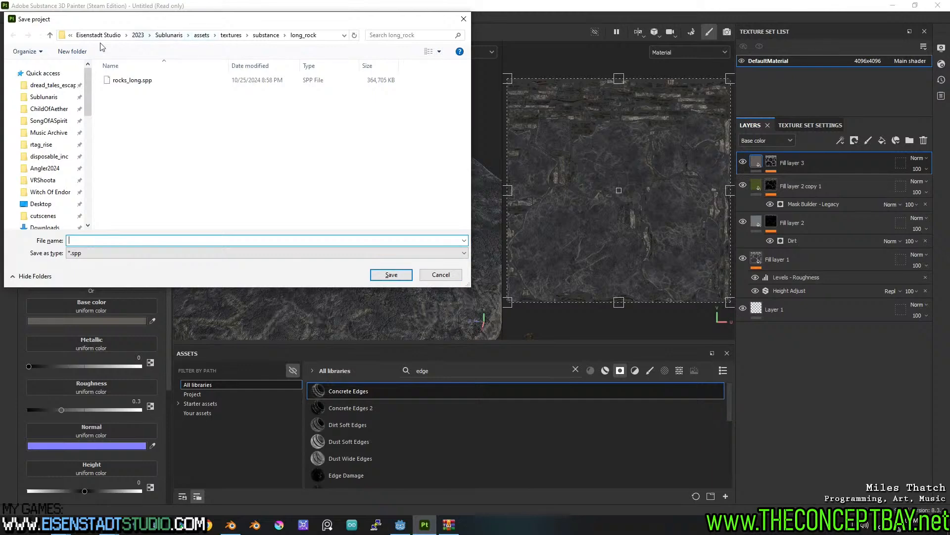
click(50, 85)
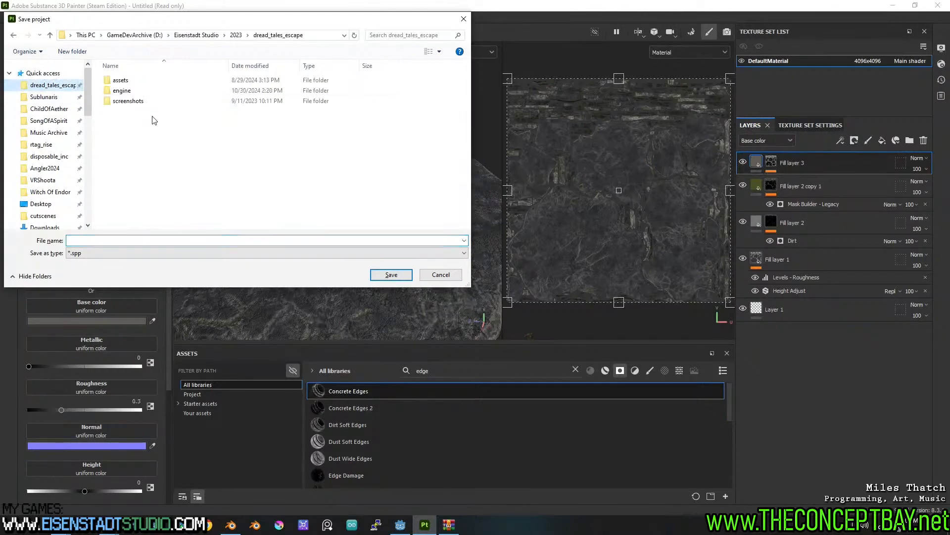
double_click(121, 80)
scroll(159, 201, down, 5)
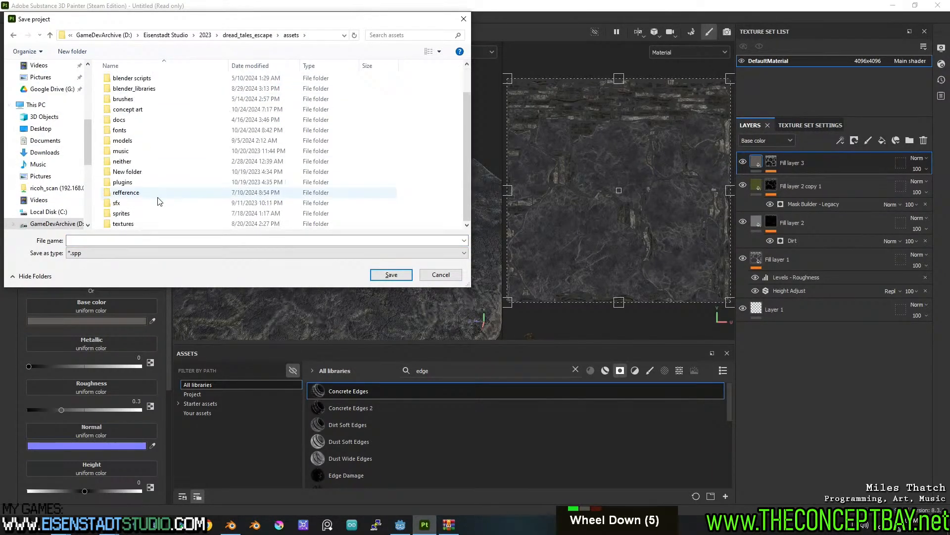